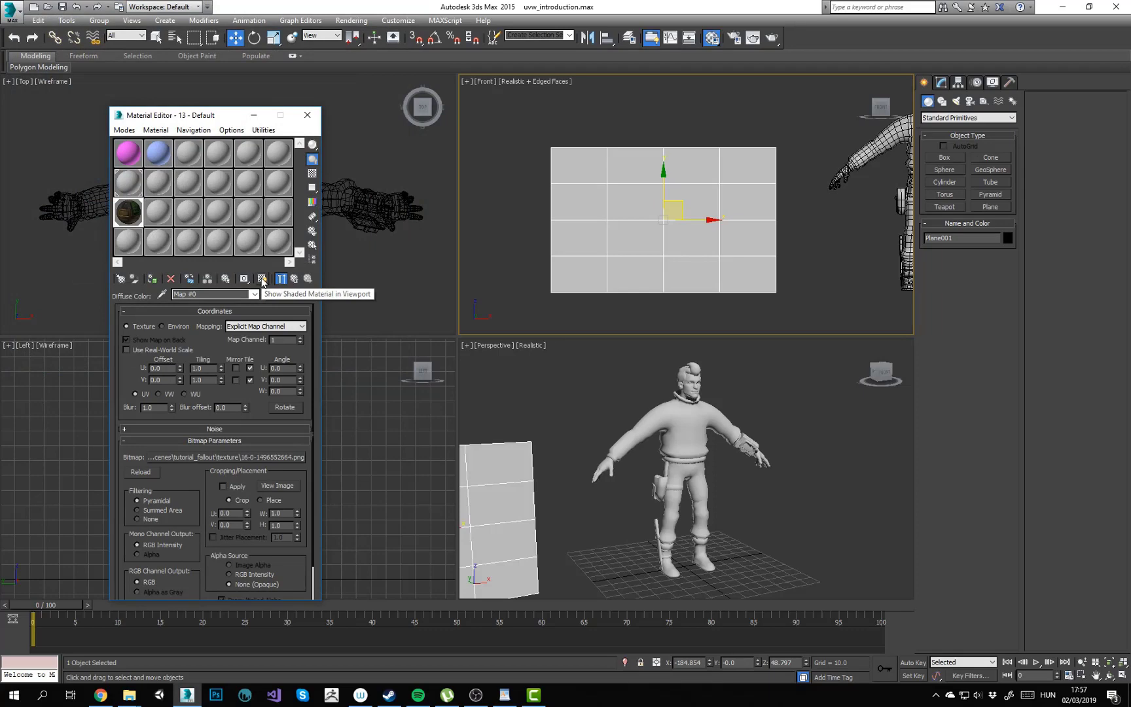
Step: Display the shaded bitmap material on the plane in the viewports and close the Material Editor
left_click(261, 279)
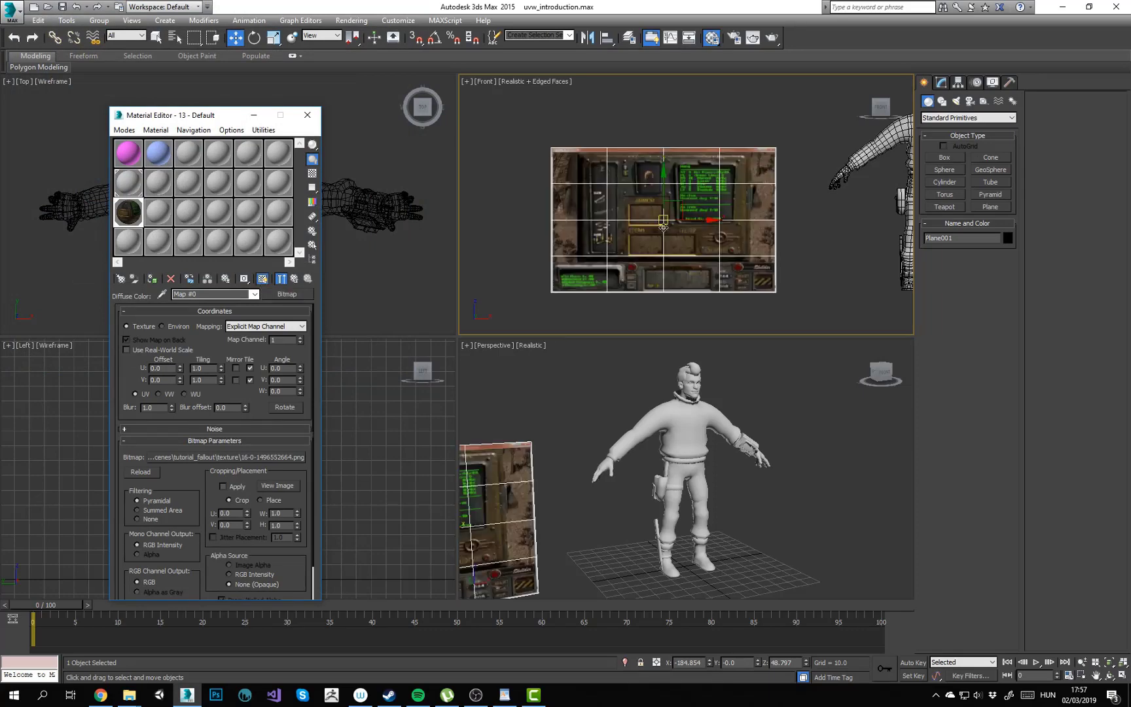
middle_click_drag(493, 513, 767, 495)
key("alt+w")
middle_click_drag(488, 356, 450, 338)
left_click(307, 114)
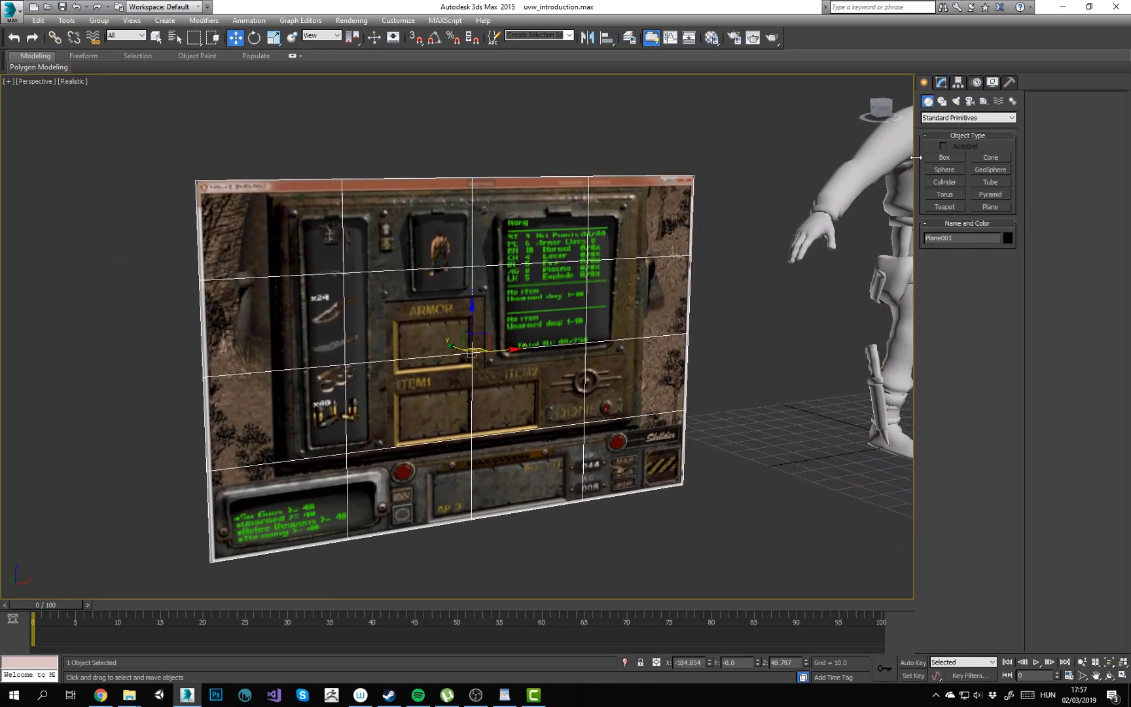
Step: Add a UVW Map modifier to the textured plane
left_click(943, 83)
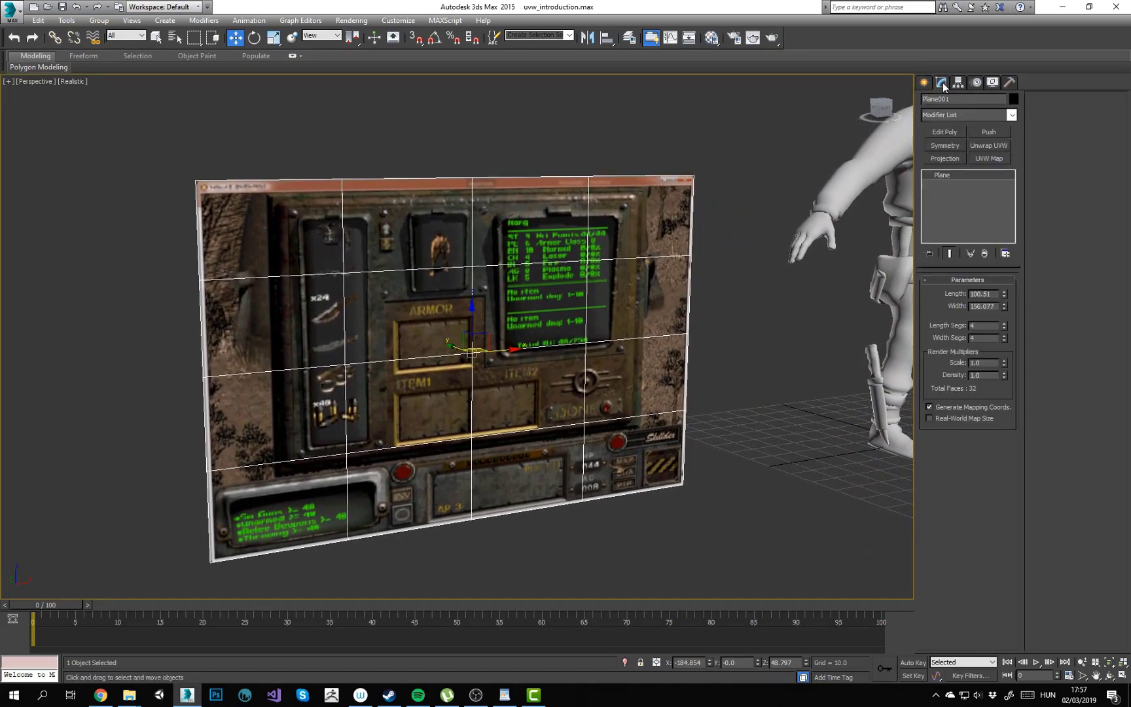
middle_click_drag(670, 293, 625, 295)
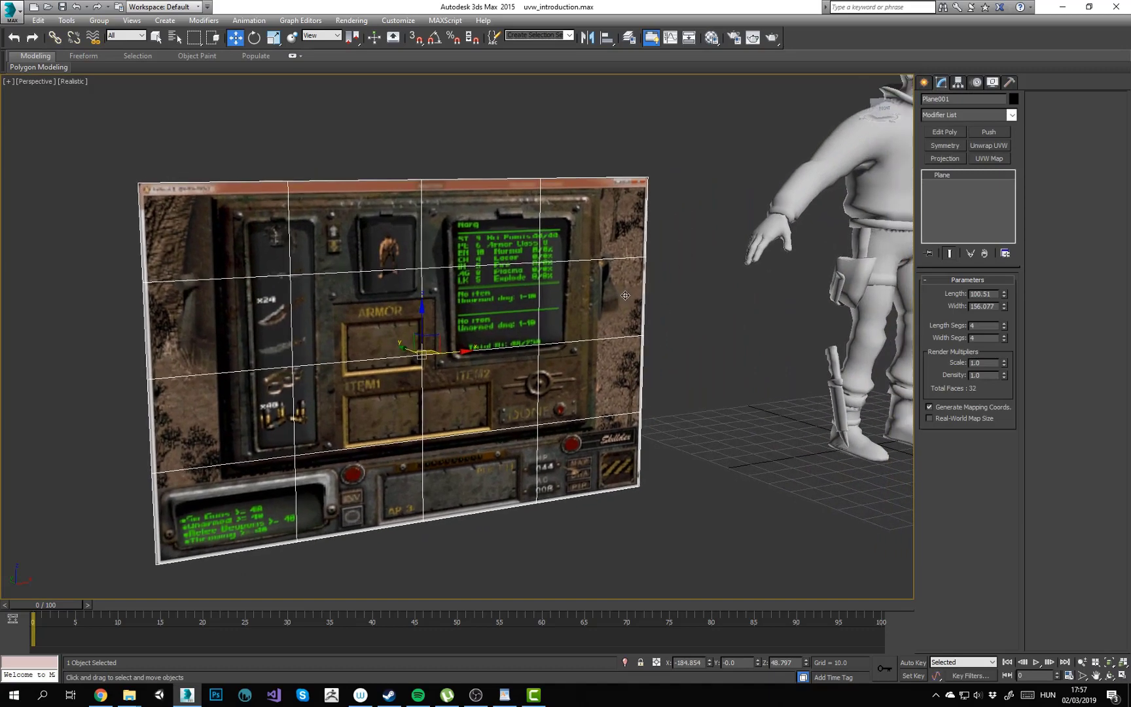
left_click(1012, 115)
left_click_drag(1013, 137, 1014, 560)
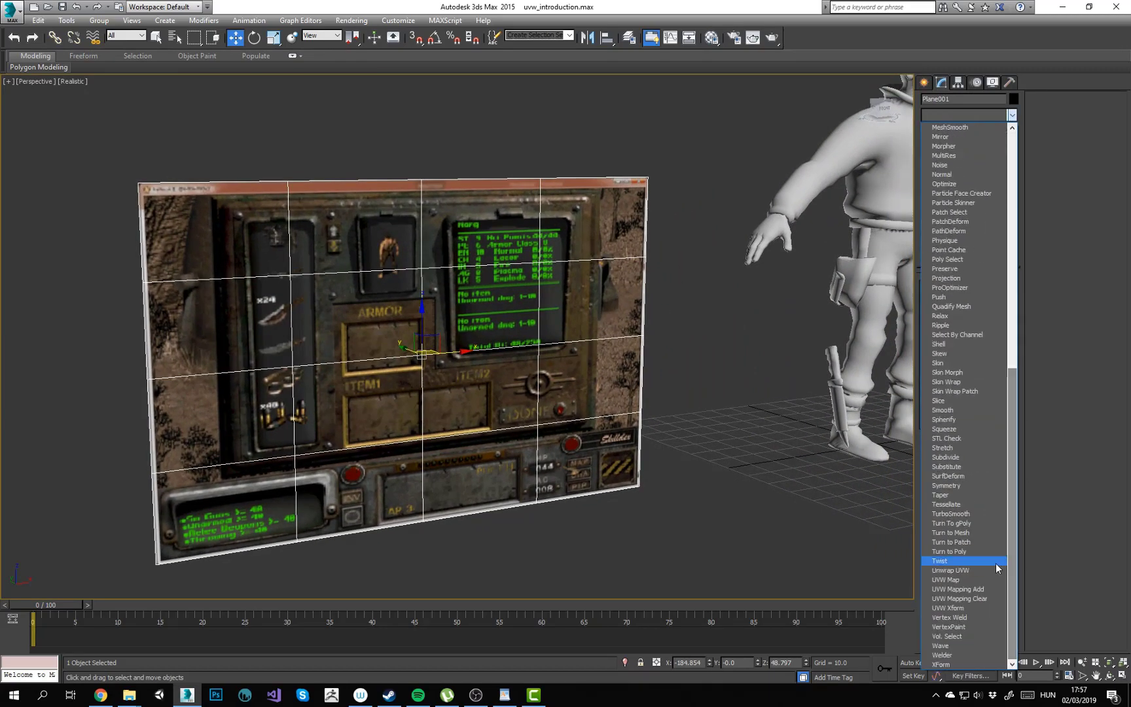
left_click(962, 580)
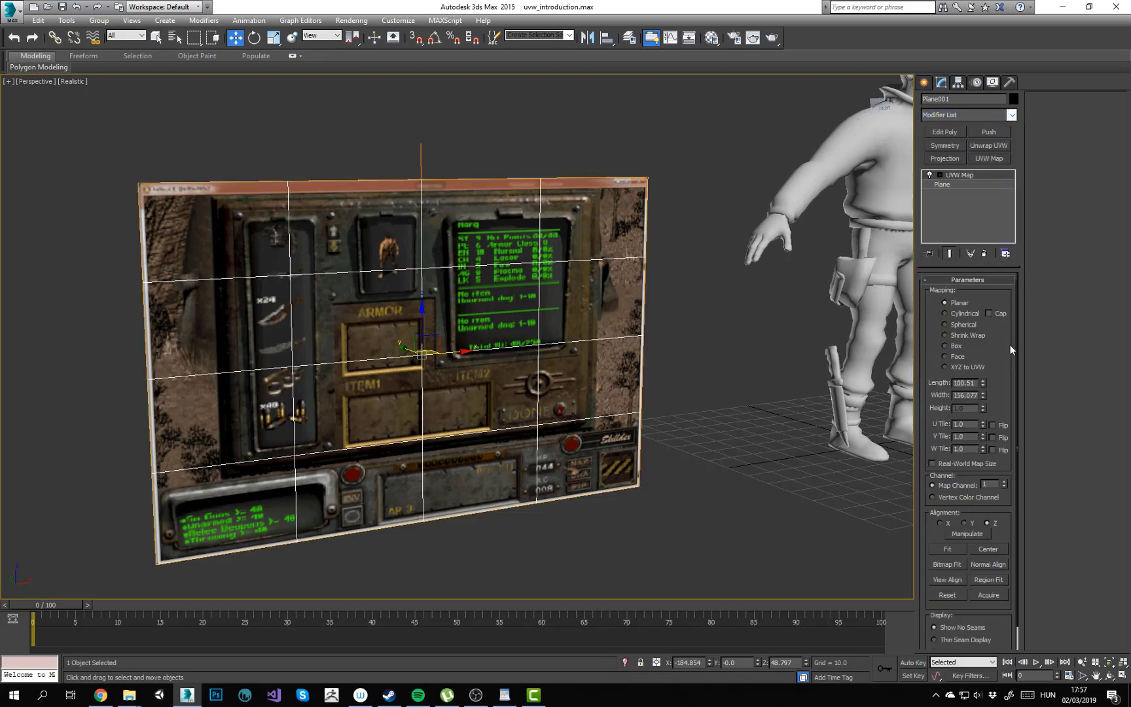
scroll(1008, 337, "down", 1)
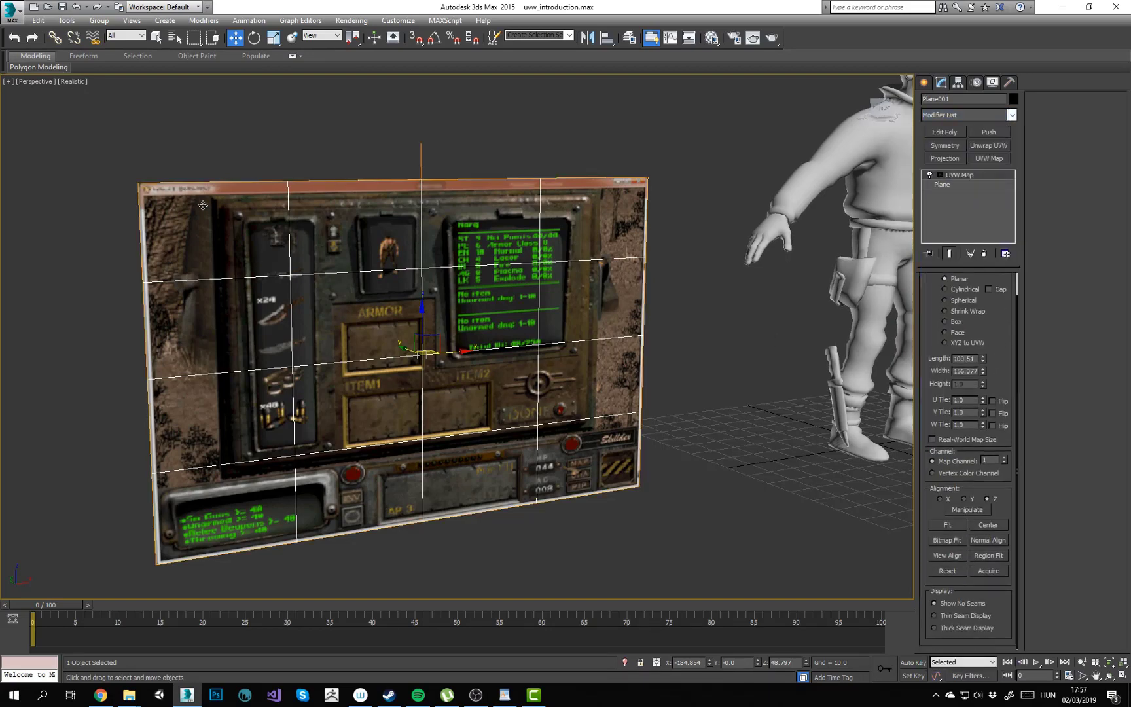
middle_click_drag(573, 298, 575, 299)
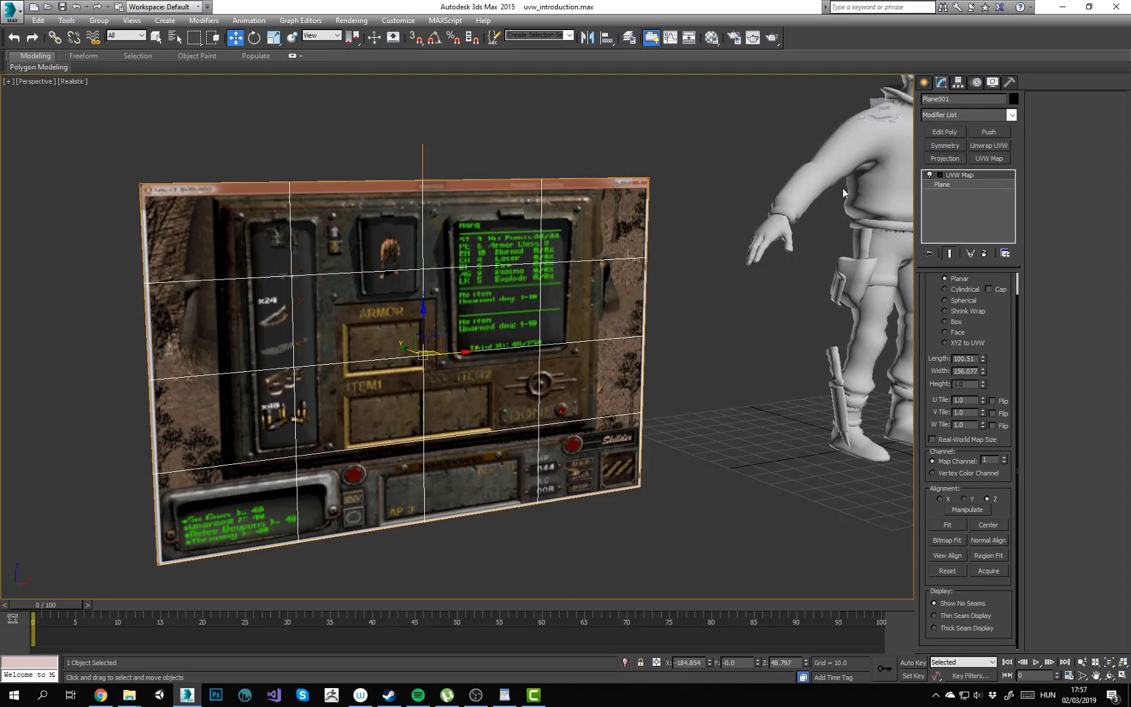
Step: Narrow the base plane to a width of 71.795 beneath its UVW Map modifier and delete that modifier
left_click(942, 185)
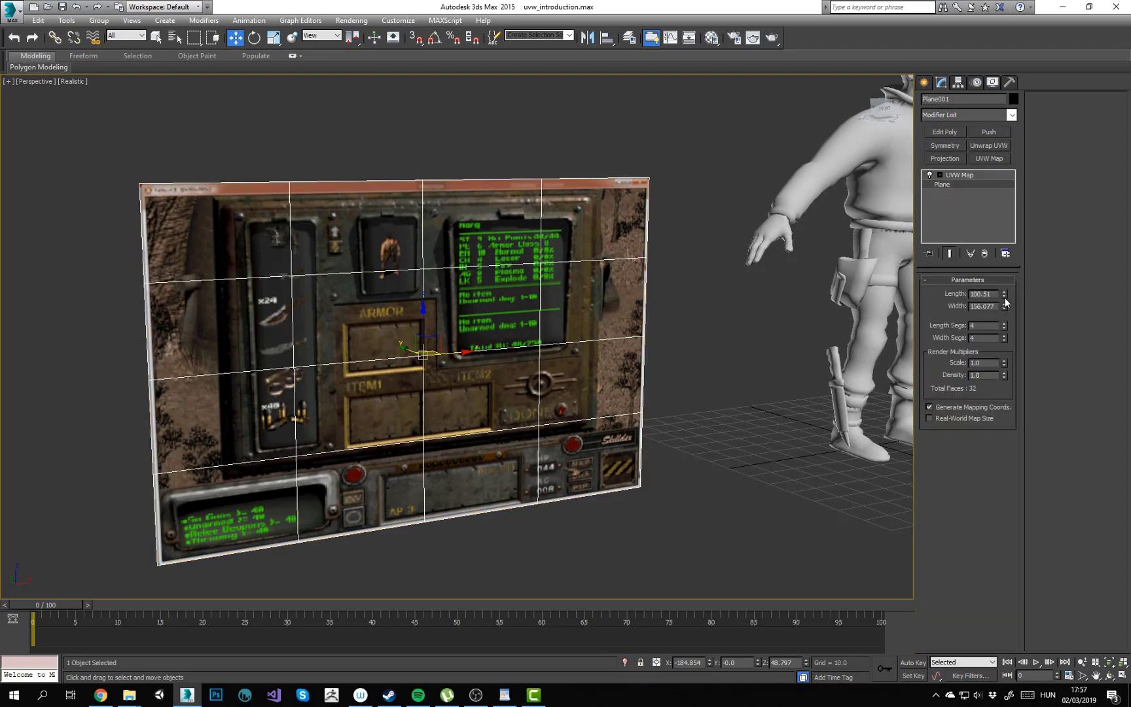
left_click_drag(1004, 297, 1002, 343)
key("ctrl+z")
right_click(971, 178)
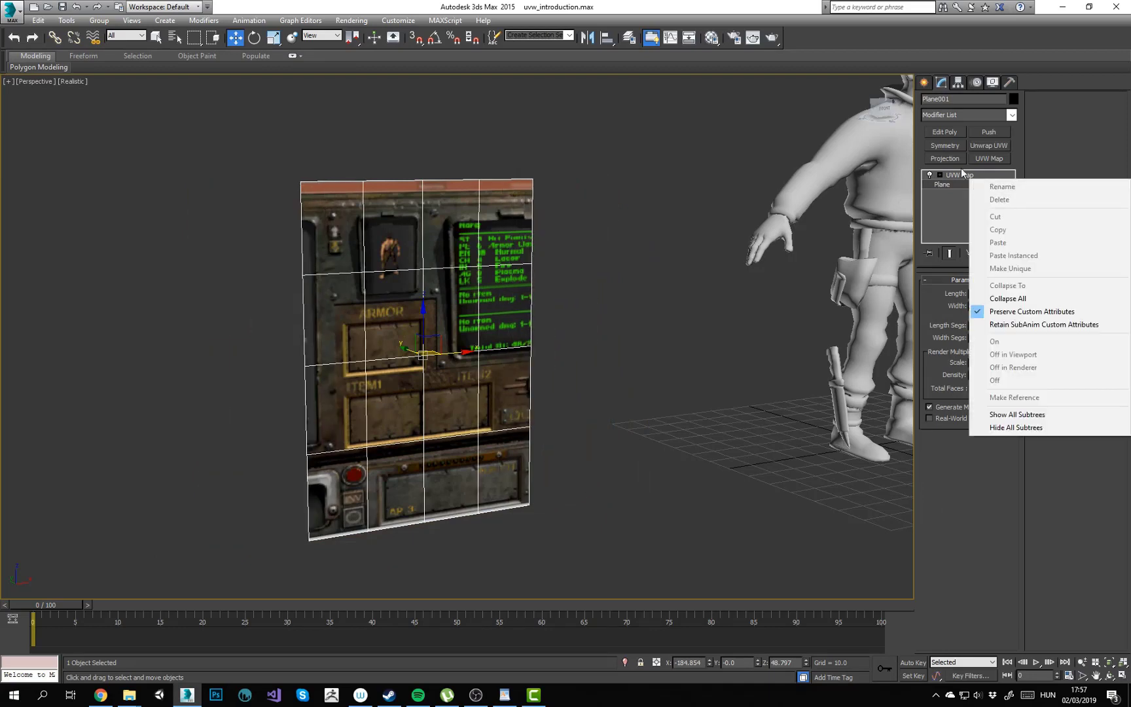
left_click(982, 200)
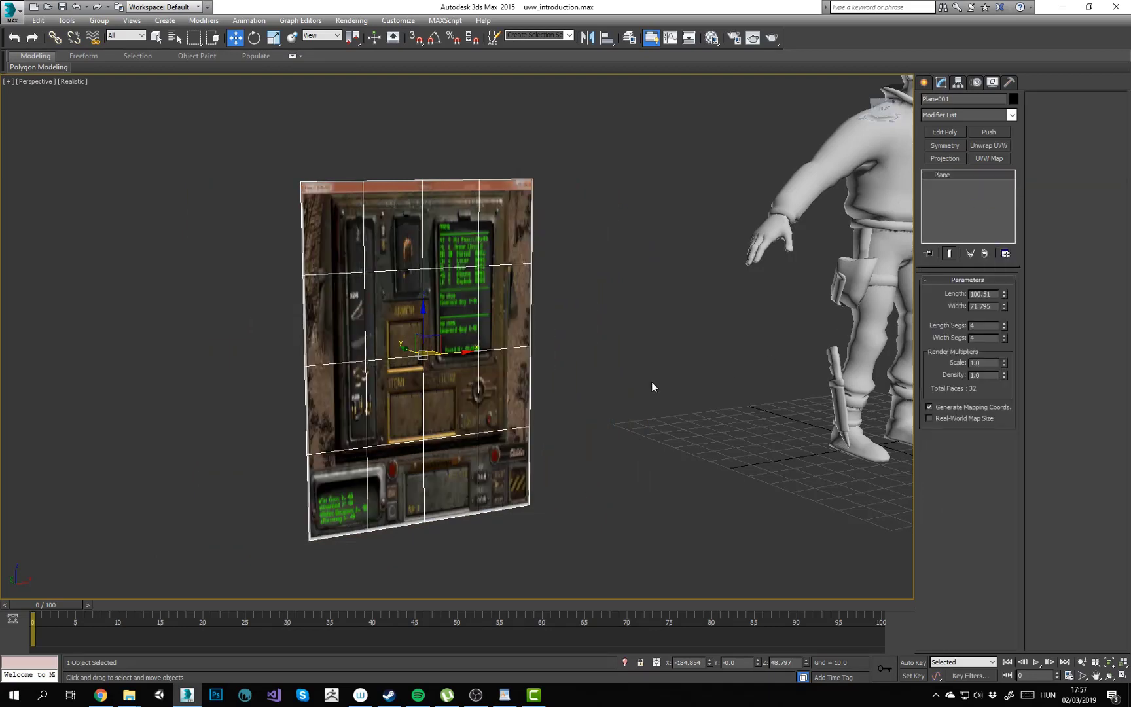
Step: Resize the plane to a length of 87.444 and a width of 207.489
key("ctrl+r")
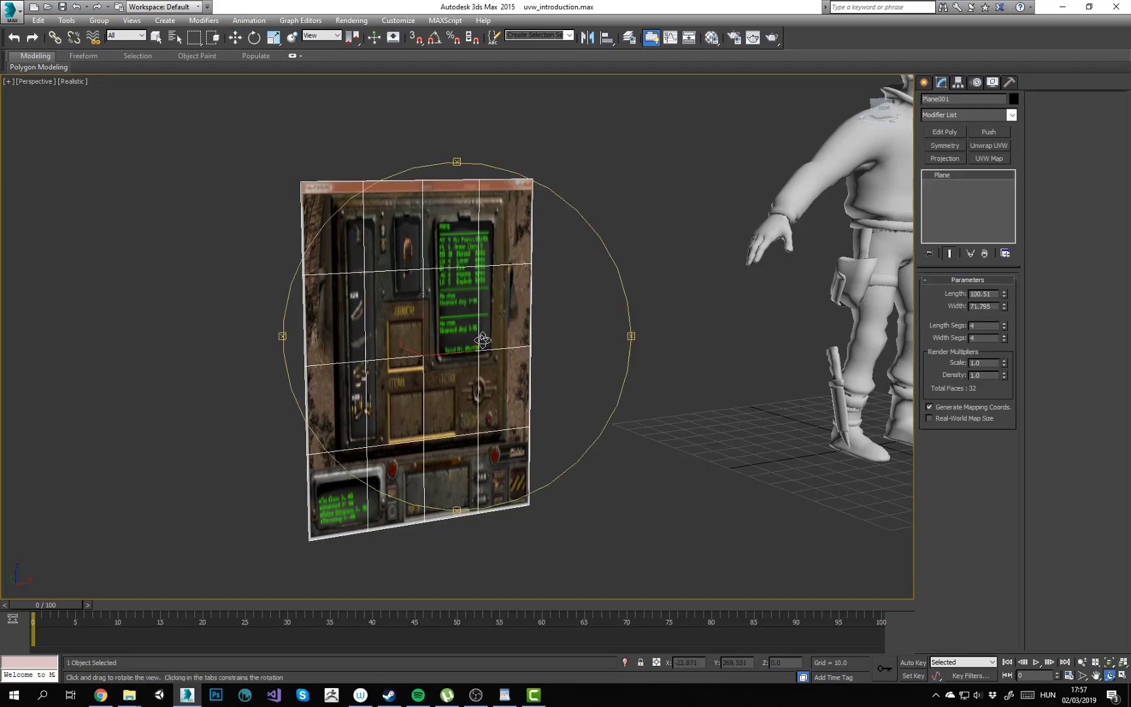
left_click_drag(482, 340, 444, 335)
middle_click_drag(445, 335, 472, 324)
scroll(445, 370, "up", 3)
left_click_drag(445, 371, 457, 372)
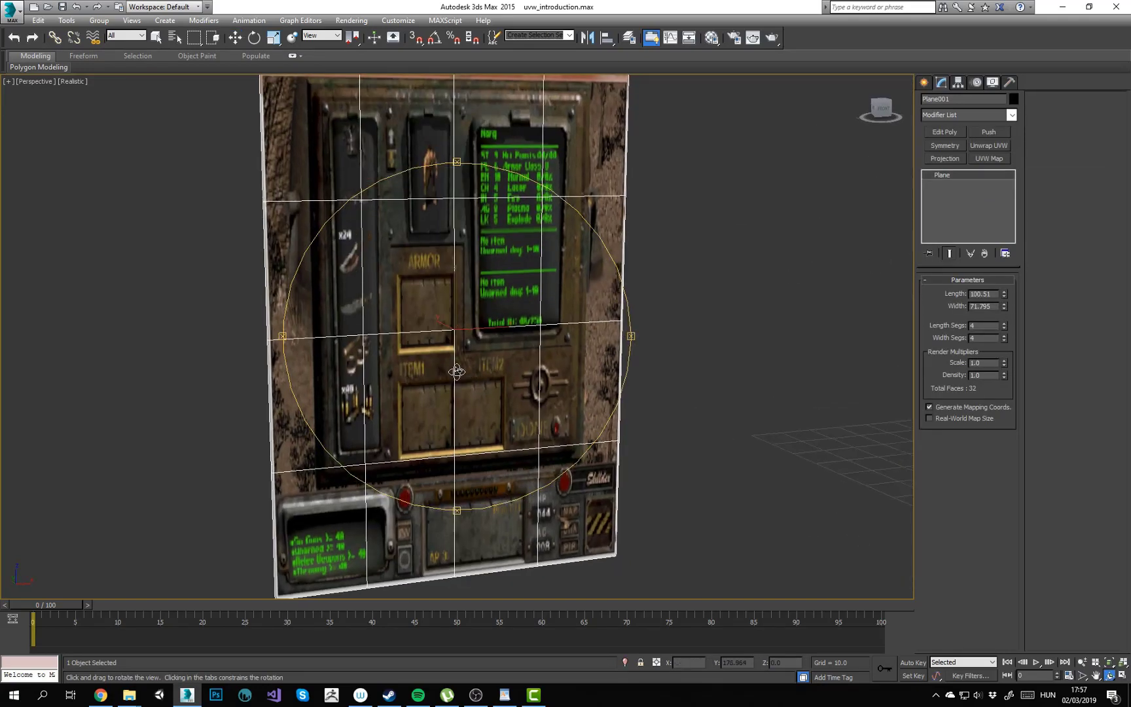
scroll(457, 372, "down", 4)
key("w")
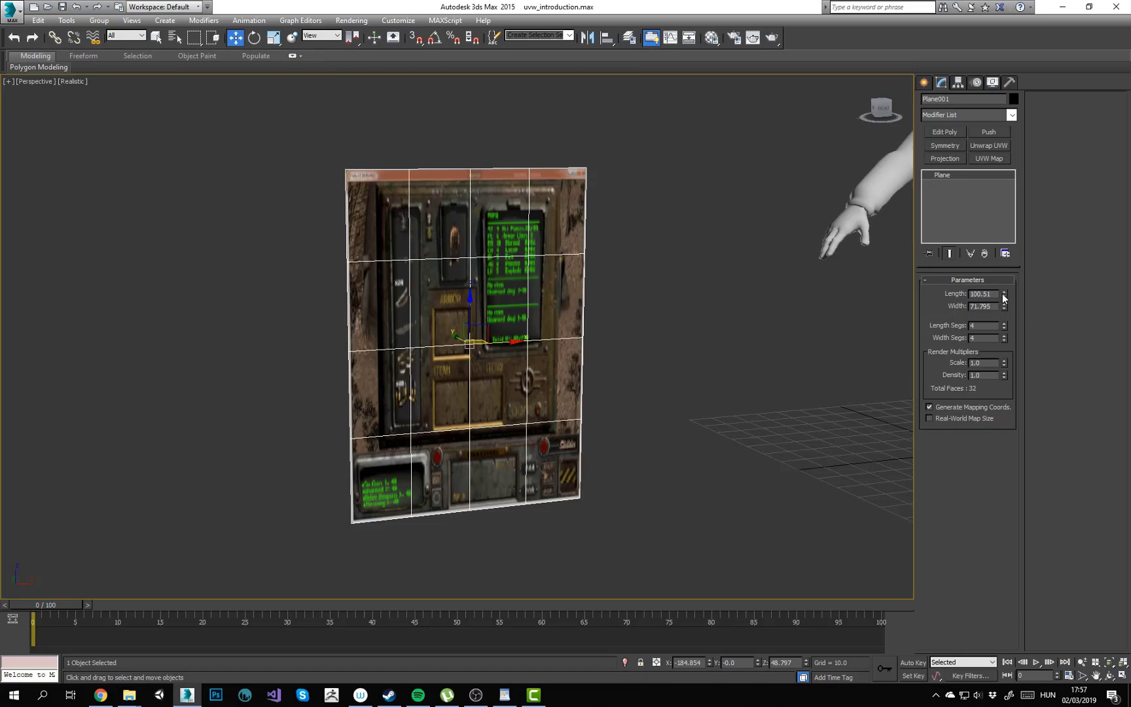
left_click_drag(1003, 294, 992, 194)
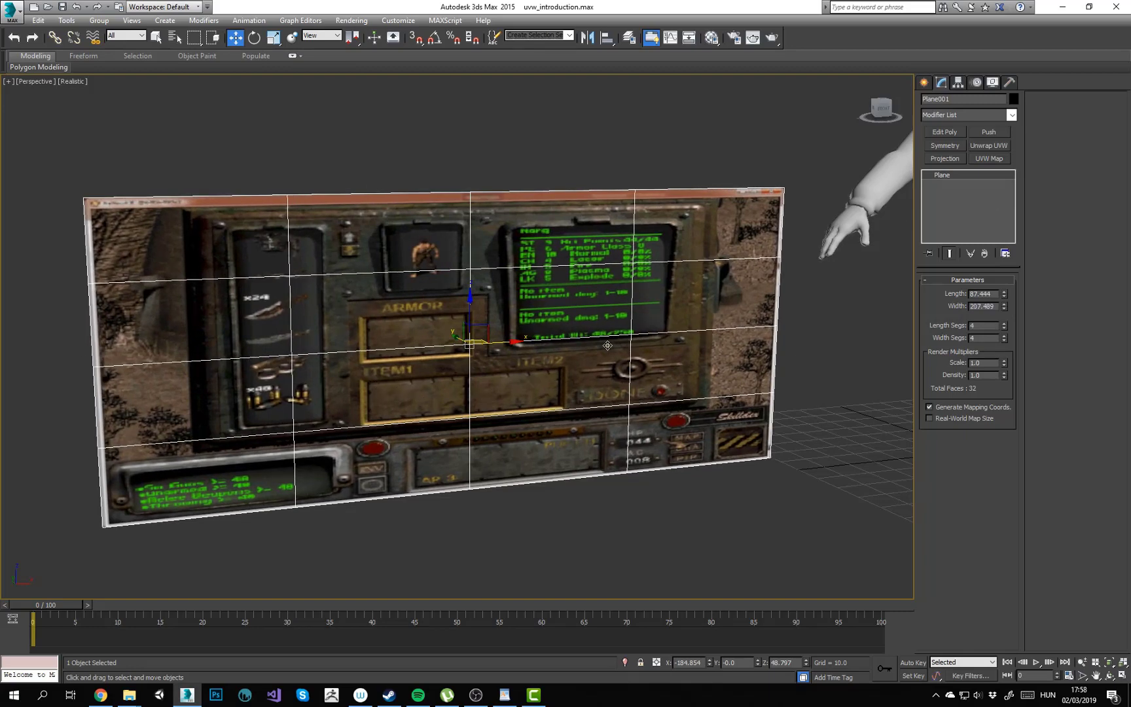
Step: Apply a UVW Map modifier to the widened plane
left_click(1015, 114)
left_click_drag(1014, 183, 1029, 478)
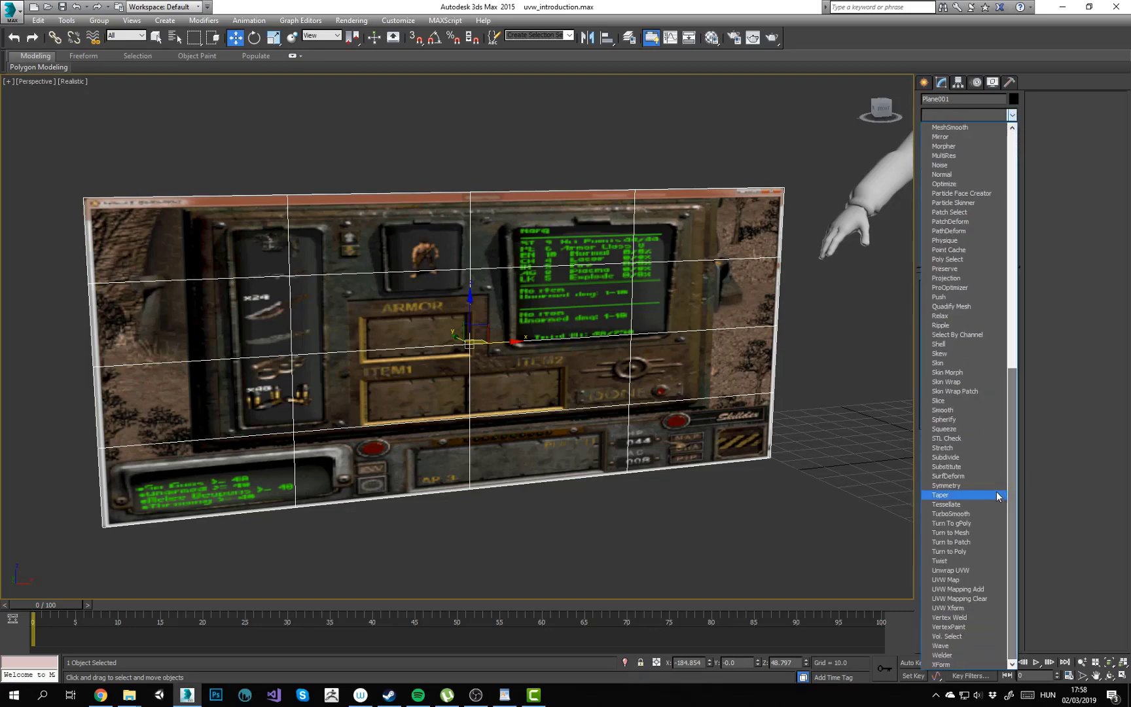
left_click(968, 579)
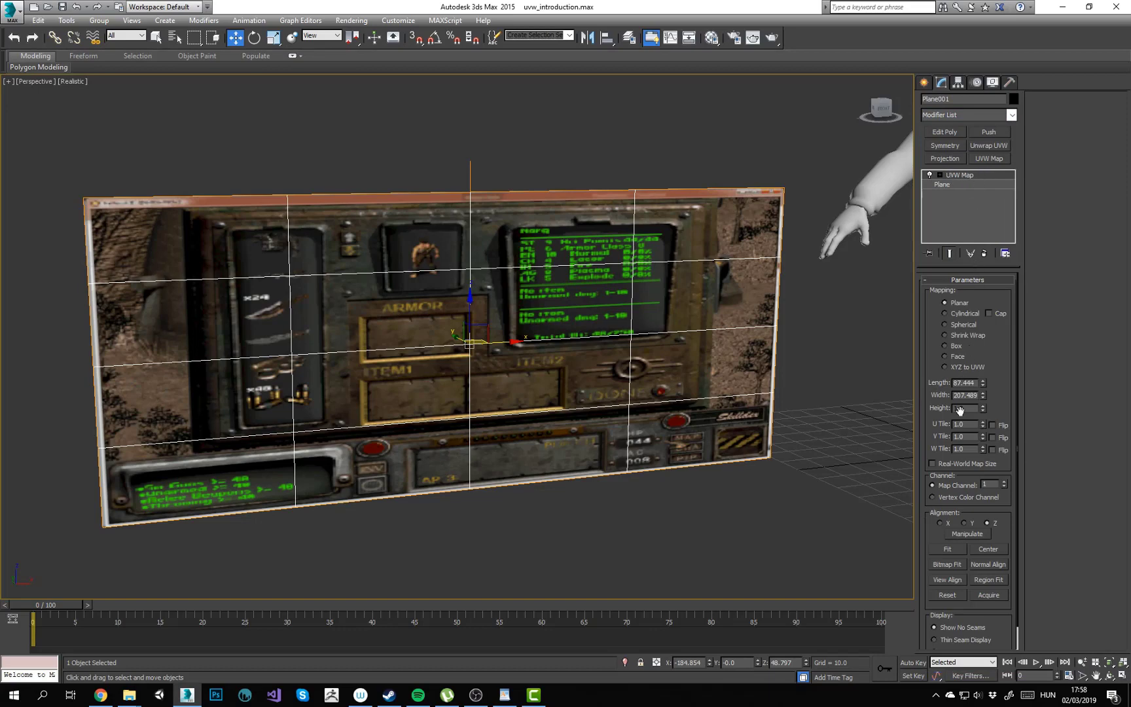
Step: Use Bitmap Fit to match the planar mapping to the proportions of 16-0-1496552664.png
left_click(947, 570)
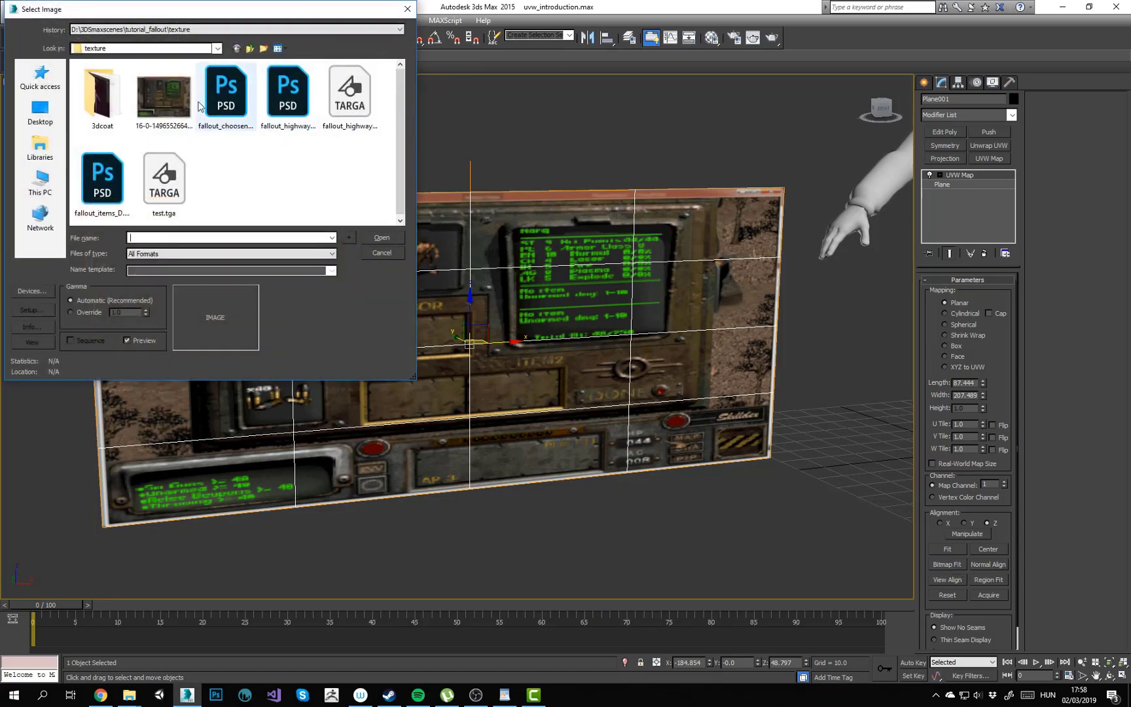
left_click(163, 97)
left_click_drag(180, 13, 268, 167)
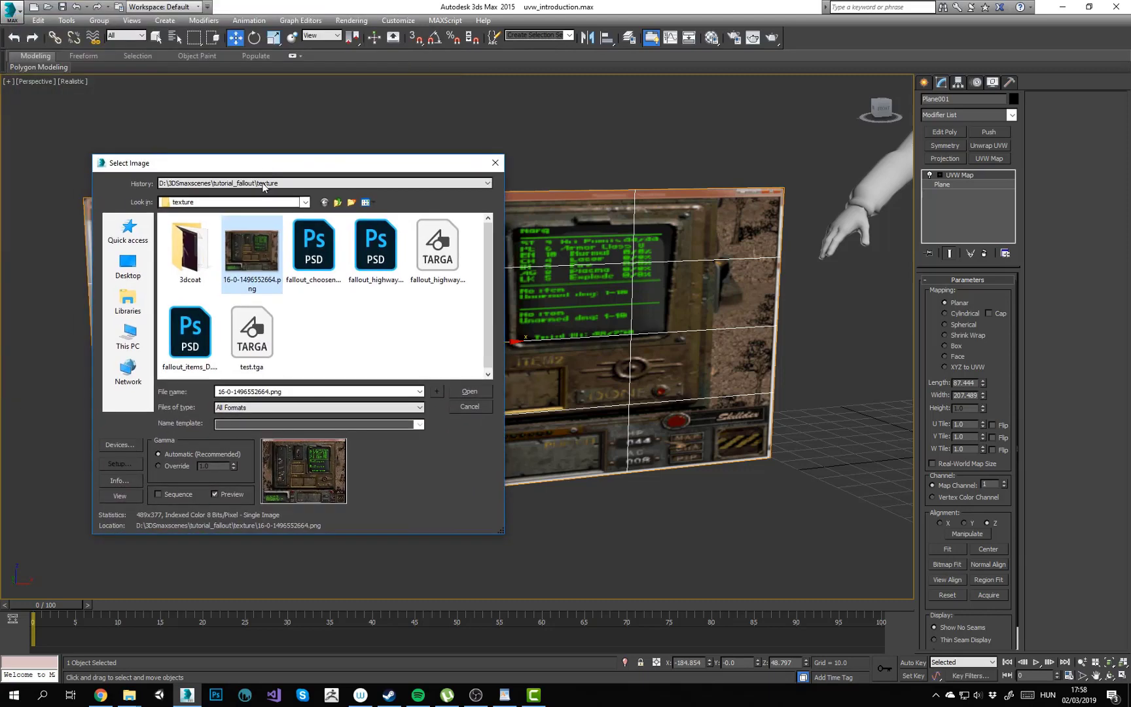
double_click(252, 251)
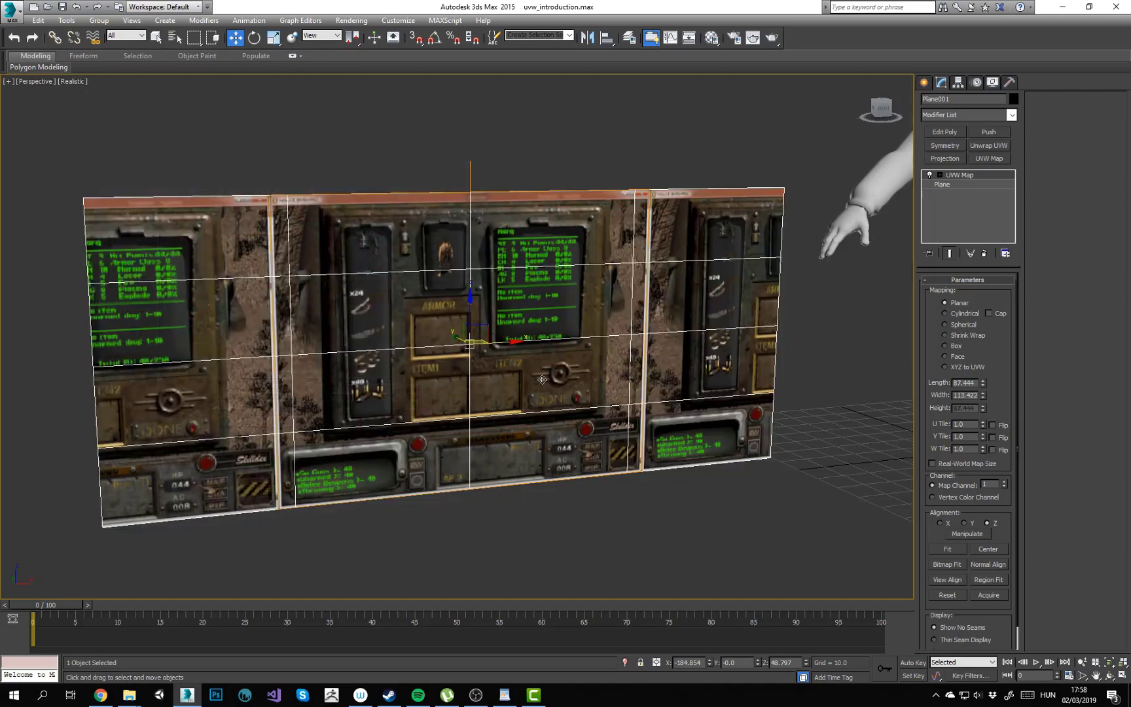
Step: Turn on edged faces in the perspective view, inspect the tiled texture and reselect the plane
middle_click_drag(508, 339, 435, 306, "alt")
scroll(434, 306, "up", 5)
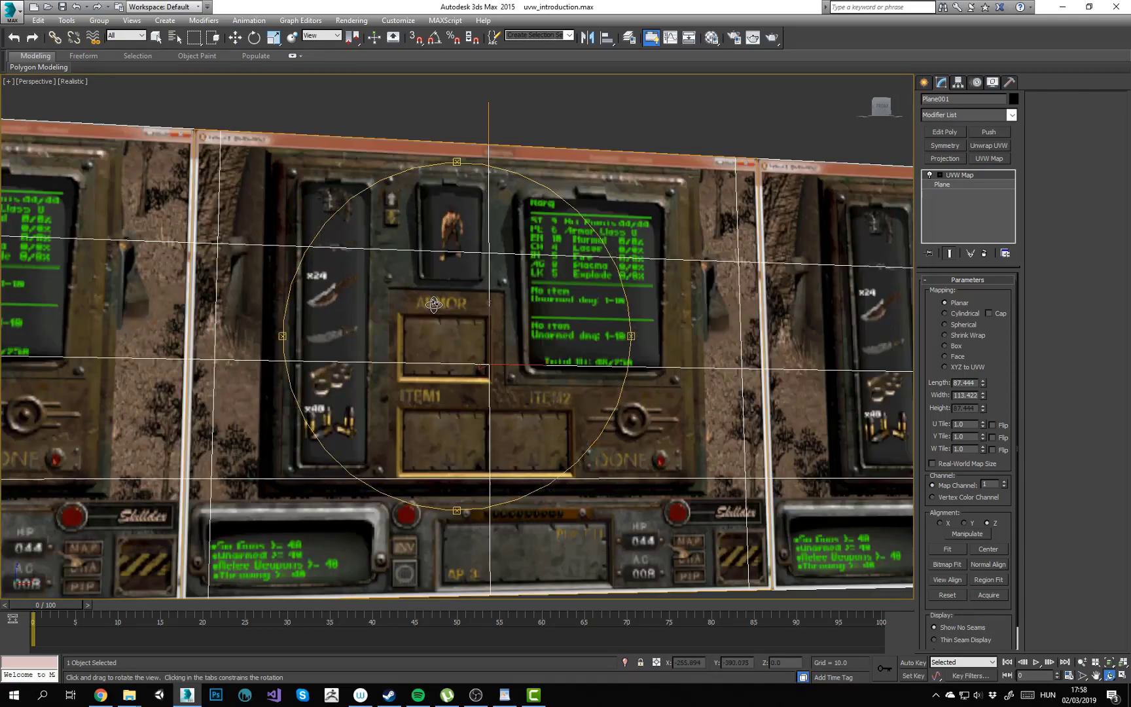
key("F4")
middle_click_drag(521, 355, 487, 329)
scroll(487, 329, "down", 5)
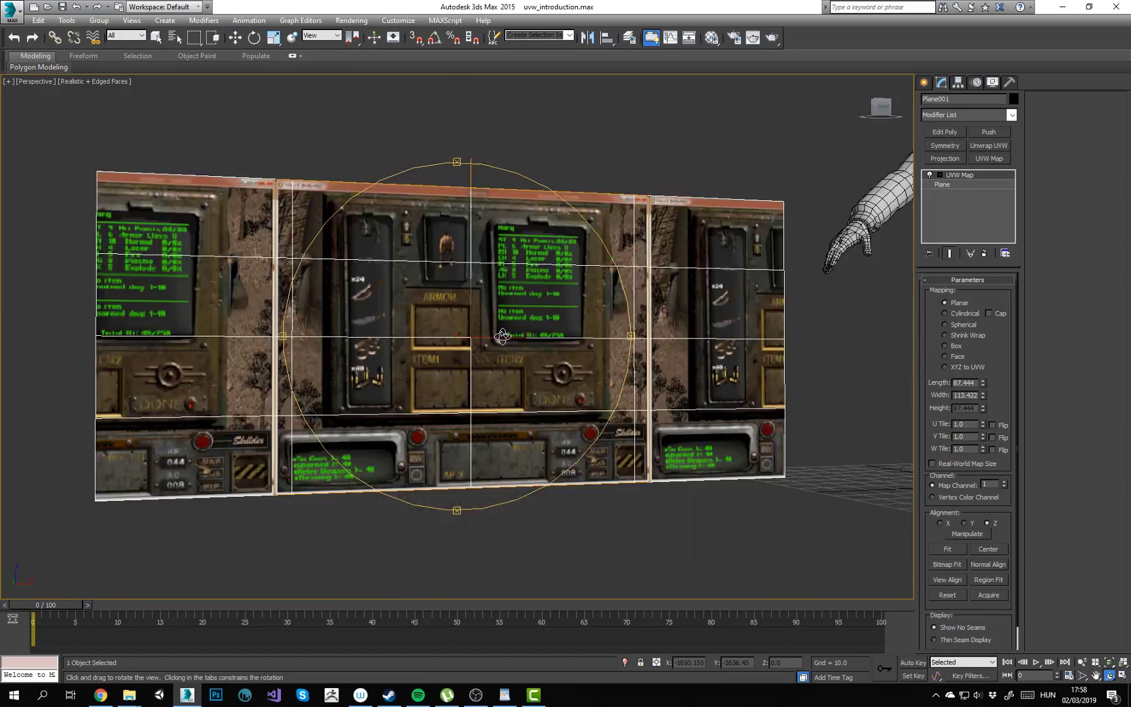
key("w")
left_click(515, 127)
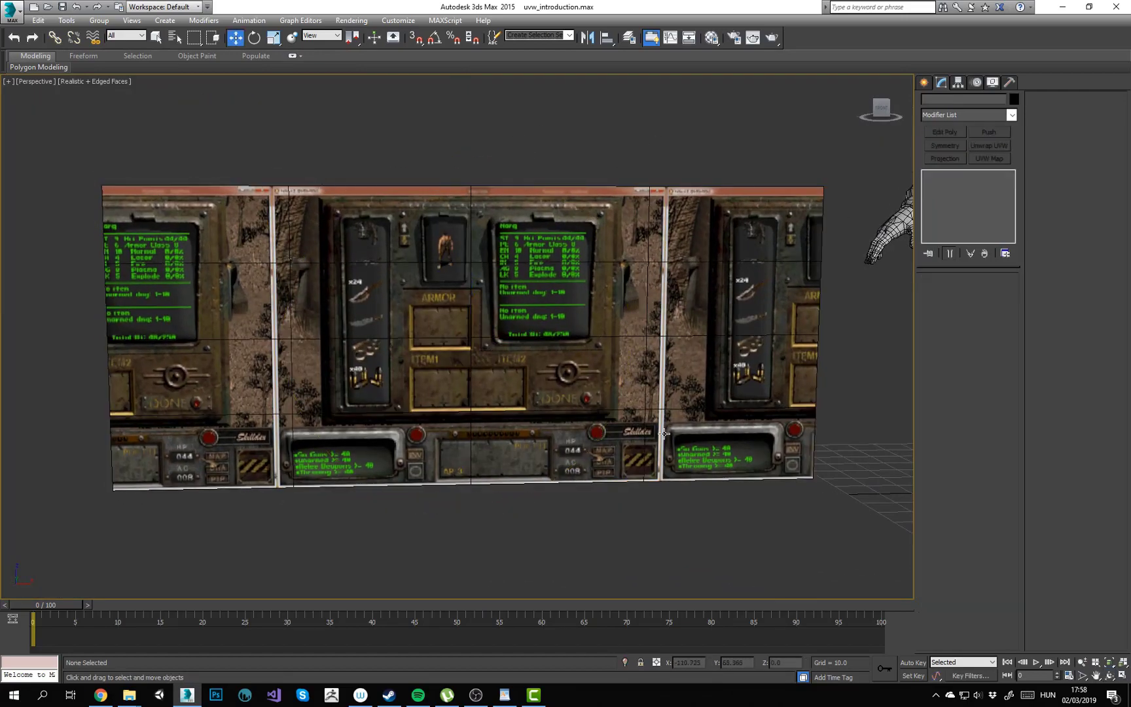
left_click(763, 281)
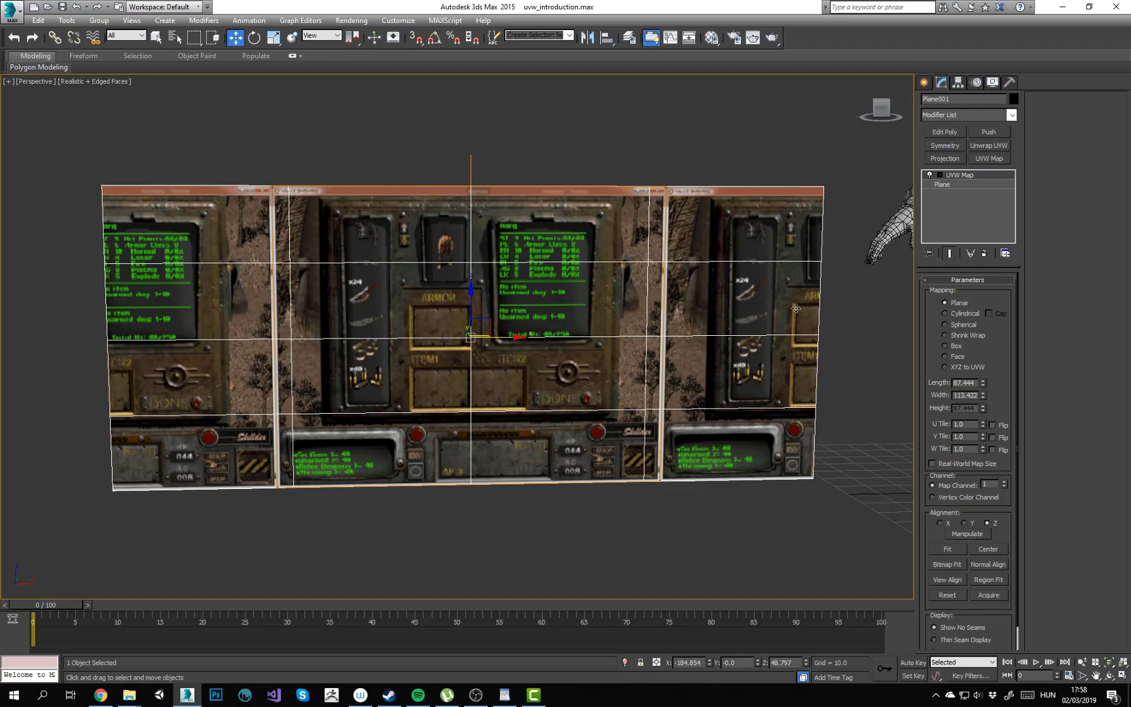
Step: Convert the mapped plane to an Editable Poly
right_click(682, 149)
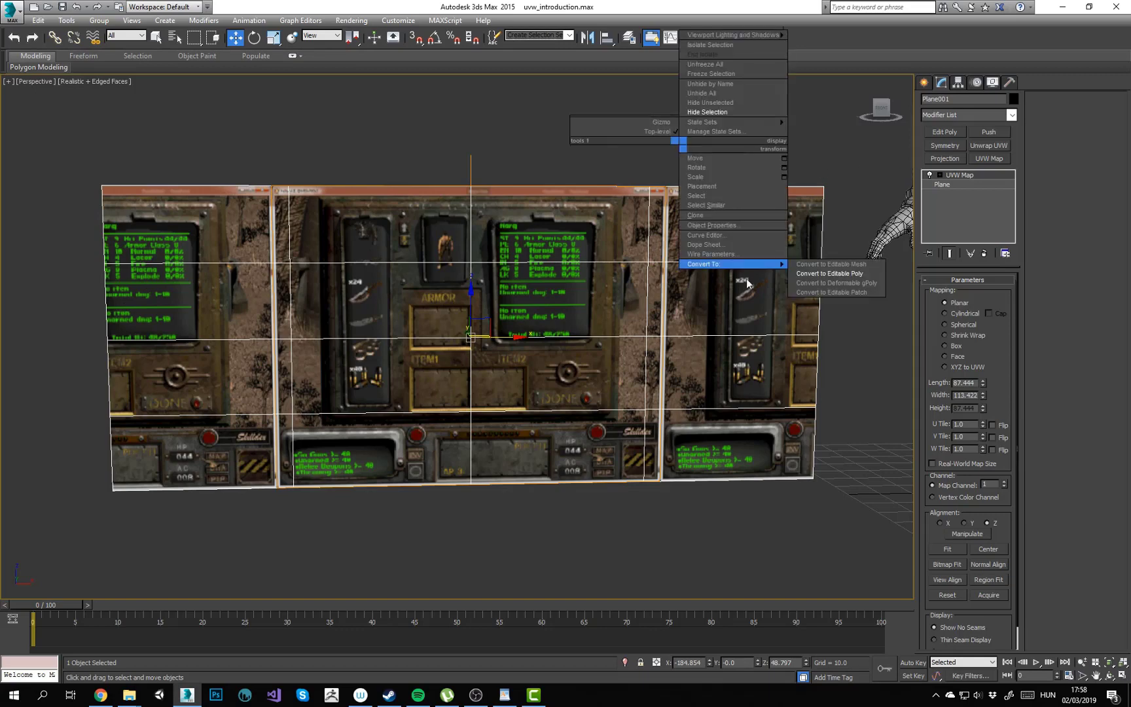
mouse_move(746, 279)
left_click(826, 278)
Step: Delete the outermost column of polygons on both sides of the plane
key("4")
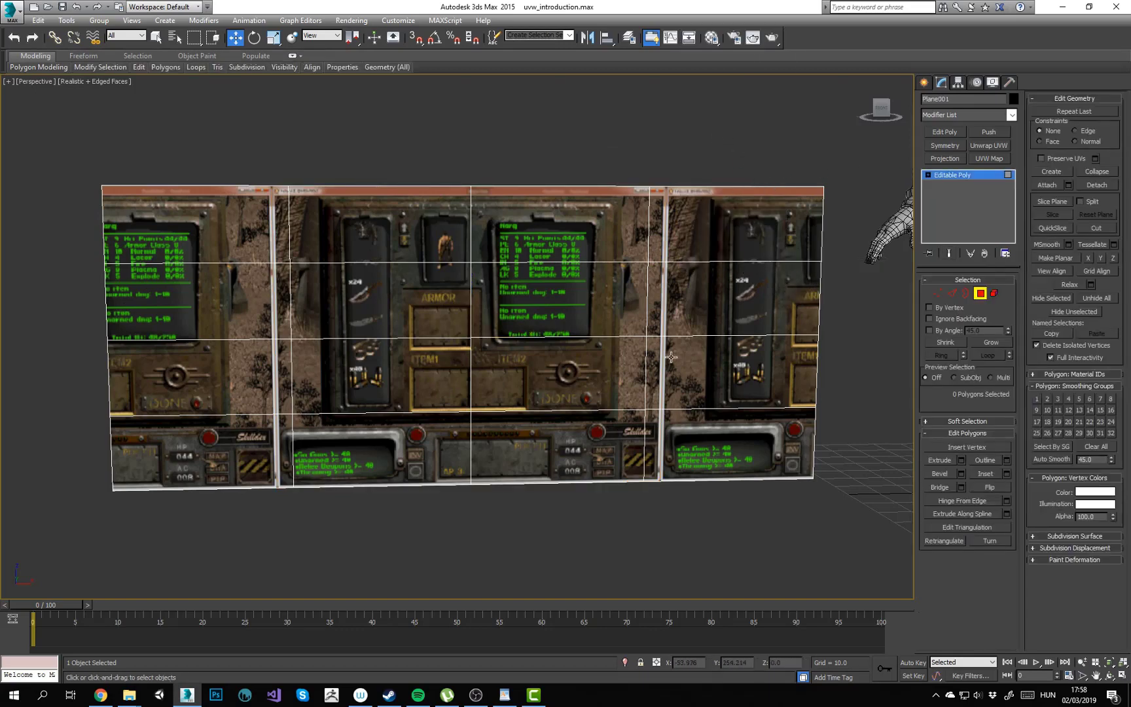
left_click_drag(762, 533, 763, 549)
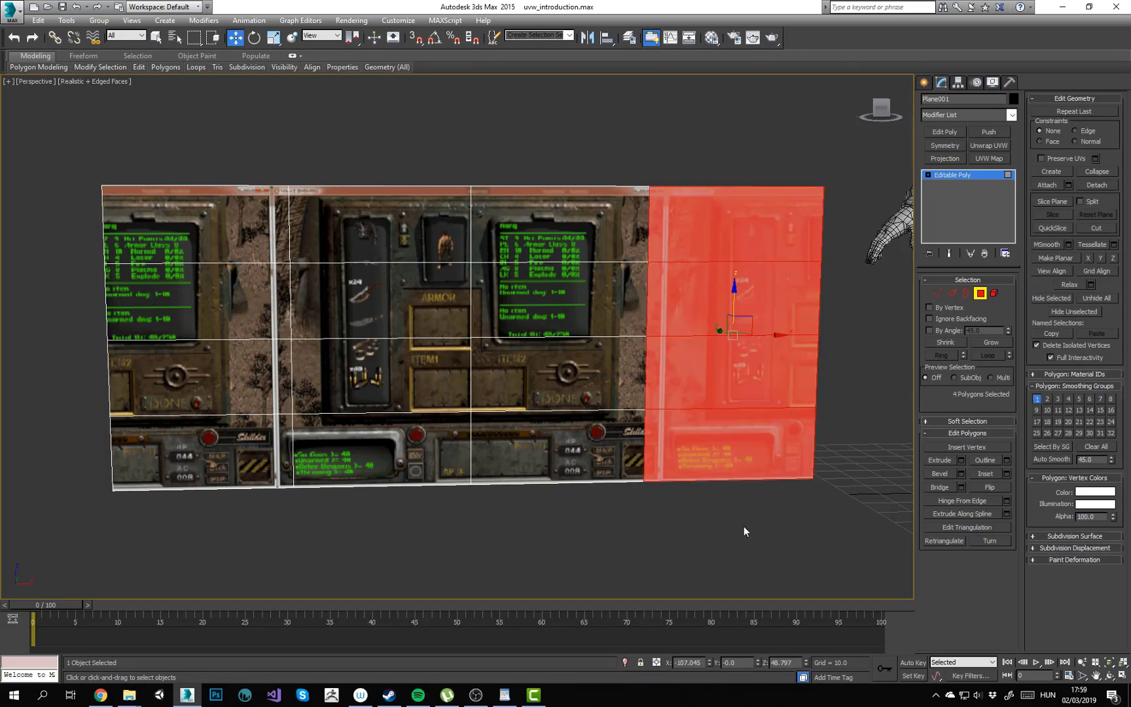
key("Delete")
left_click_drag(167, 540, 186, 140)
key("Delete")
key("4")
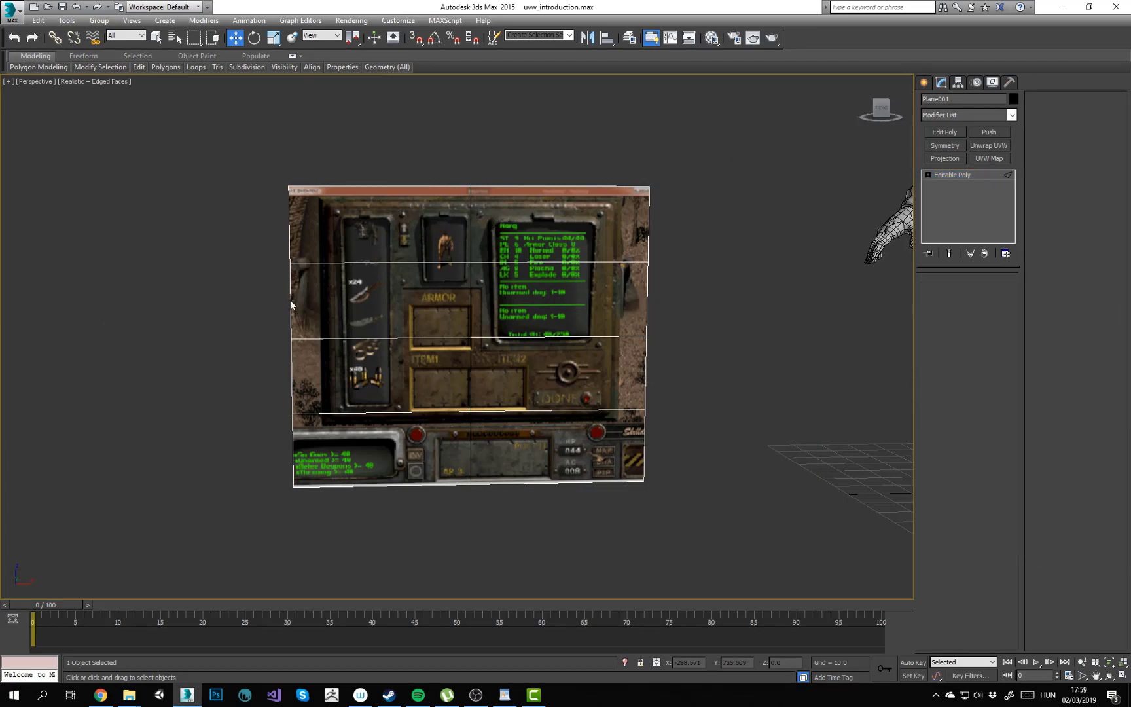
Step: With Preserve UVs enabled, move the plane's left border edges outward to the edge of the texture image
key("2")
double_click(290, 300)
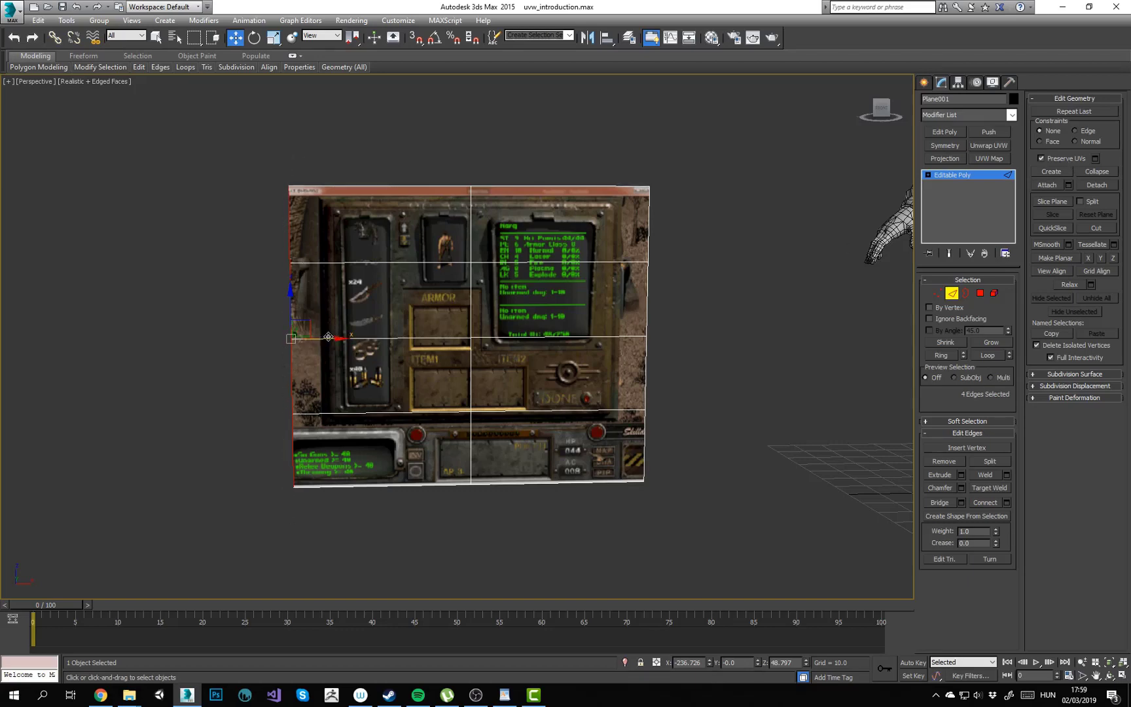
left_click_drag(328, 337, 305, 341)
key("ctrl+z")
mouse_move(329, 341)
left_mouse_down()
mouse_move(281, 348)
mouse_move(310, 343)
left_mouse_up()
key("ctrl+z")
Step: Move the plane's right border edges outward to X -127.698 with UVs preserved, and leave edge editing
left_click_drag(687, 301, 621, 306)
key("alt+l")
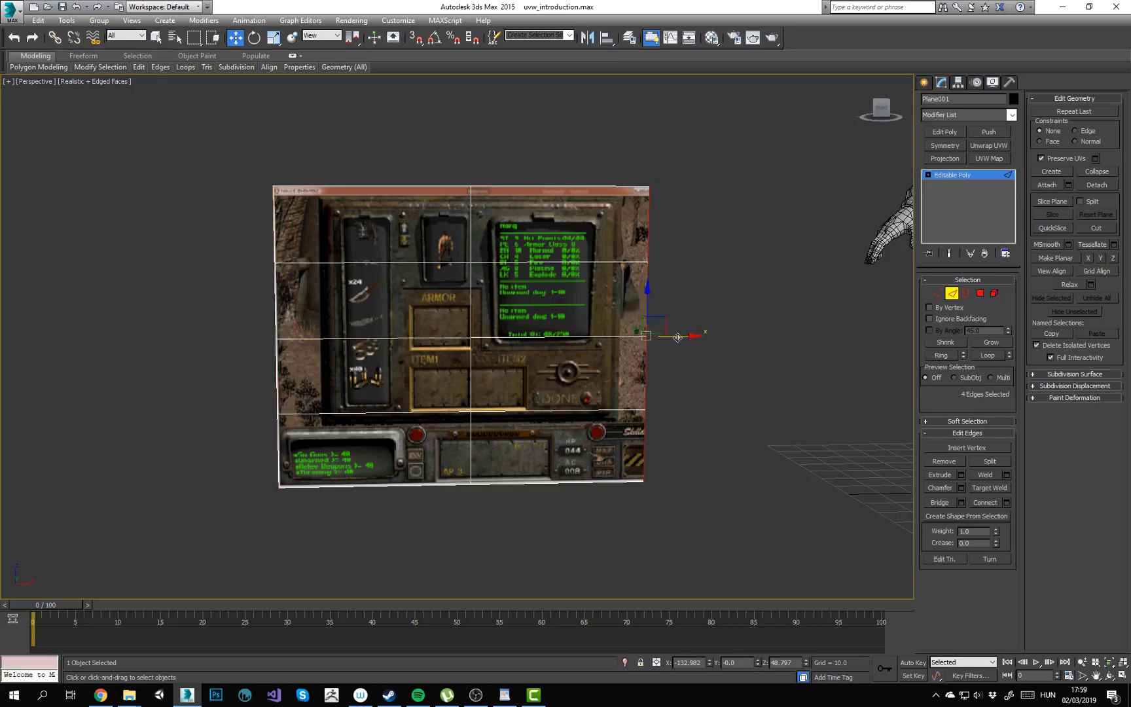
mouse_move(678, 338)
left_mouse_down()
mouse_move(708, 338)
mouse_move(695, 338)
left_mouse_up()
left_click(937, 293)
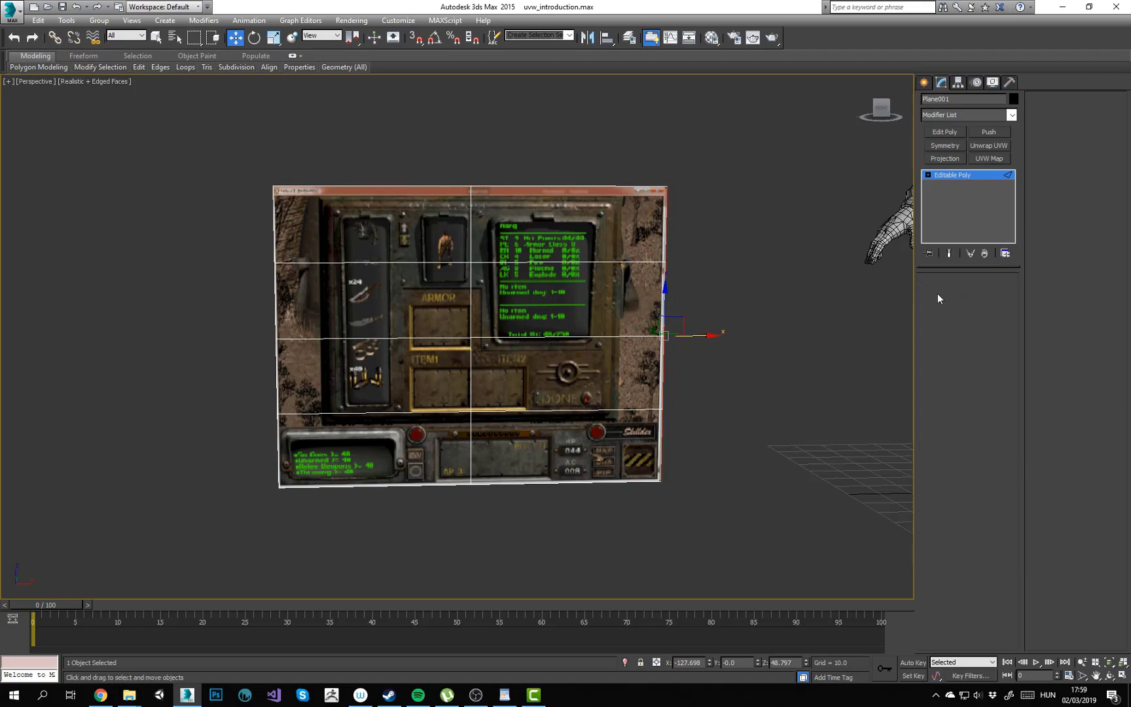
left_click(747, 315)
left_click(477, 338)
Step: Deselect the plane and inspect its texture from an angle
middle_click_drag(380, 398, 417, 407, "alt")
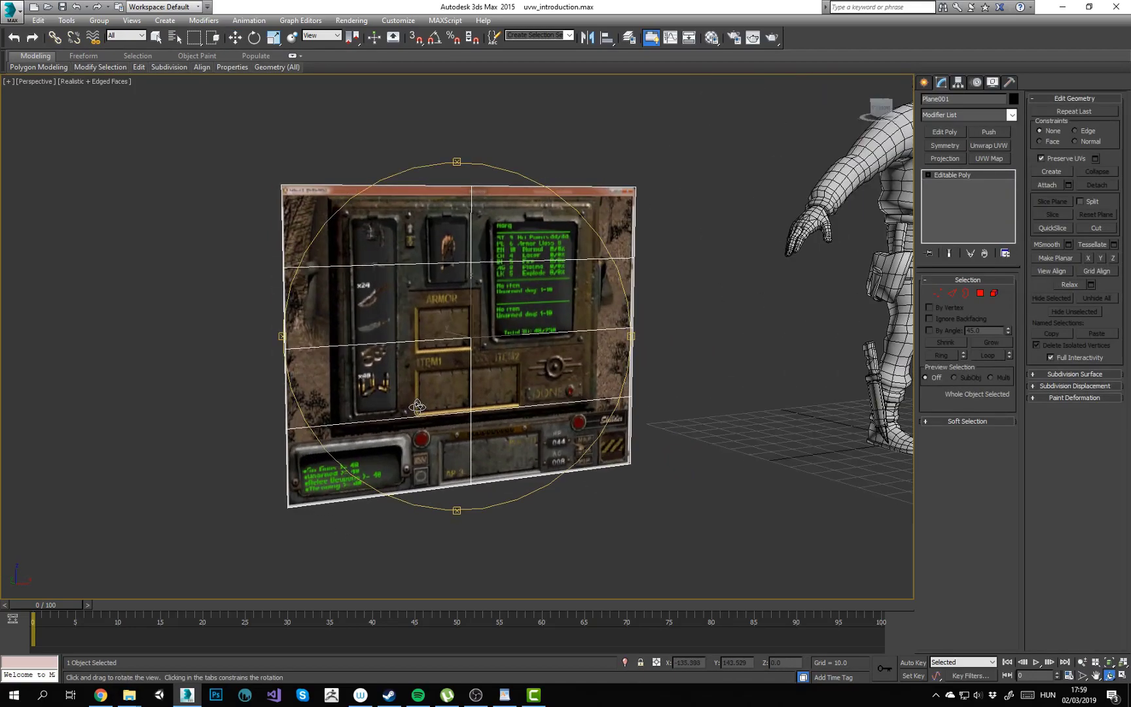
left_click(701, 371)
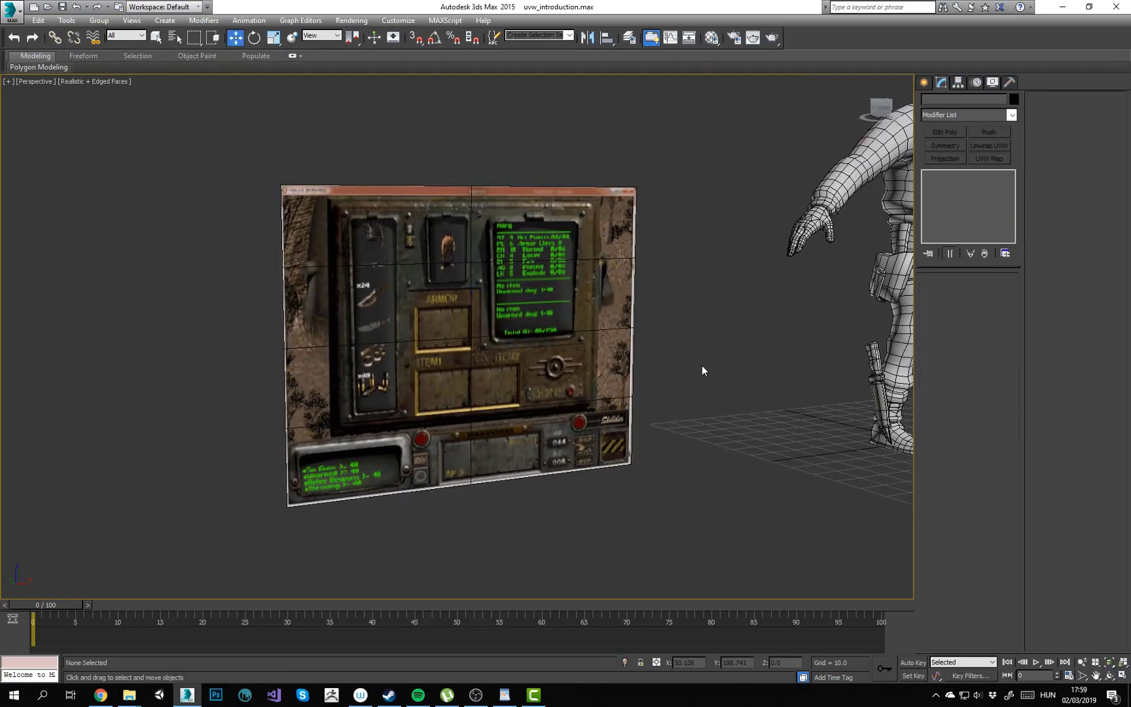
middle_click_drag(702, 367, 679, 372)
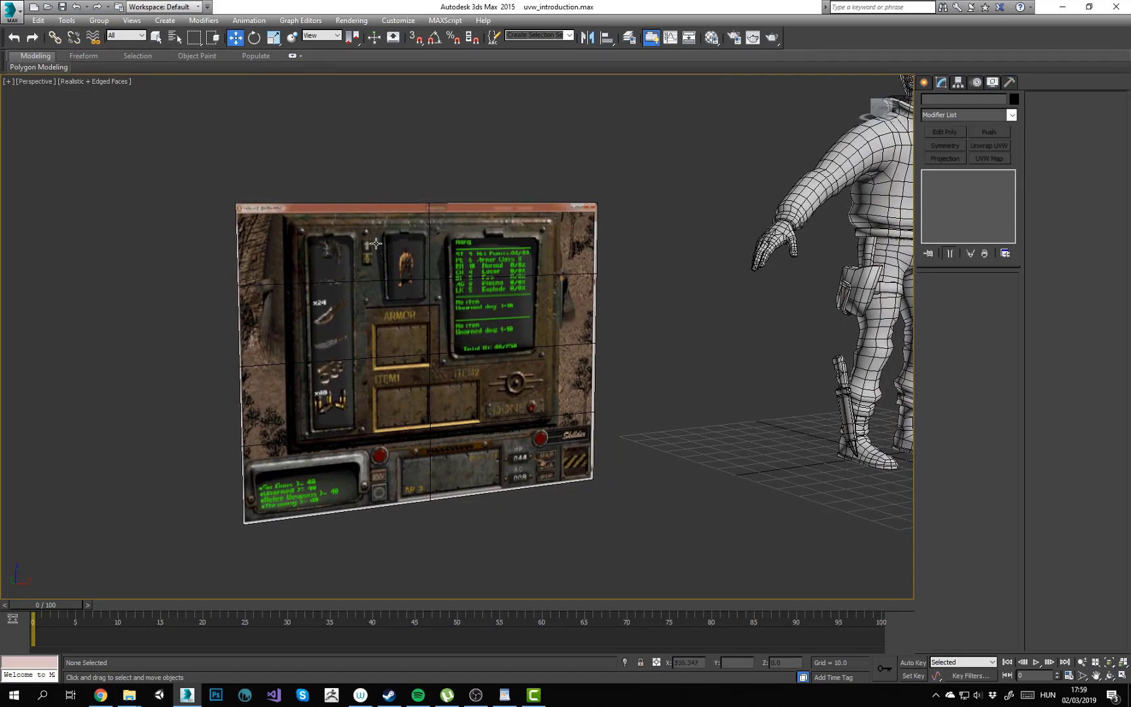
middle_click_drag(604, 353, 588, 356)
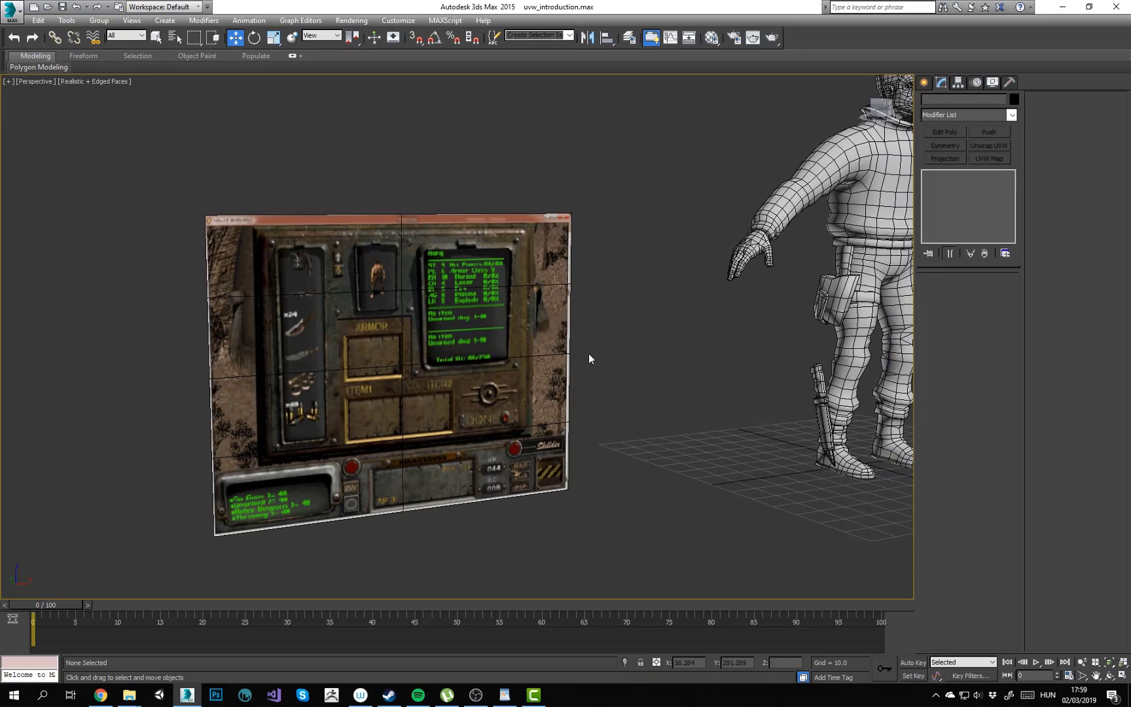
Step: Select the textured plane and delete it
left_click_drag(377, 420, 376, 421)
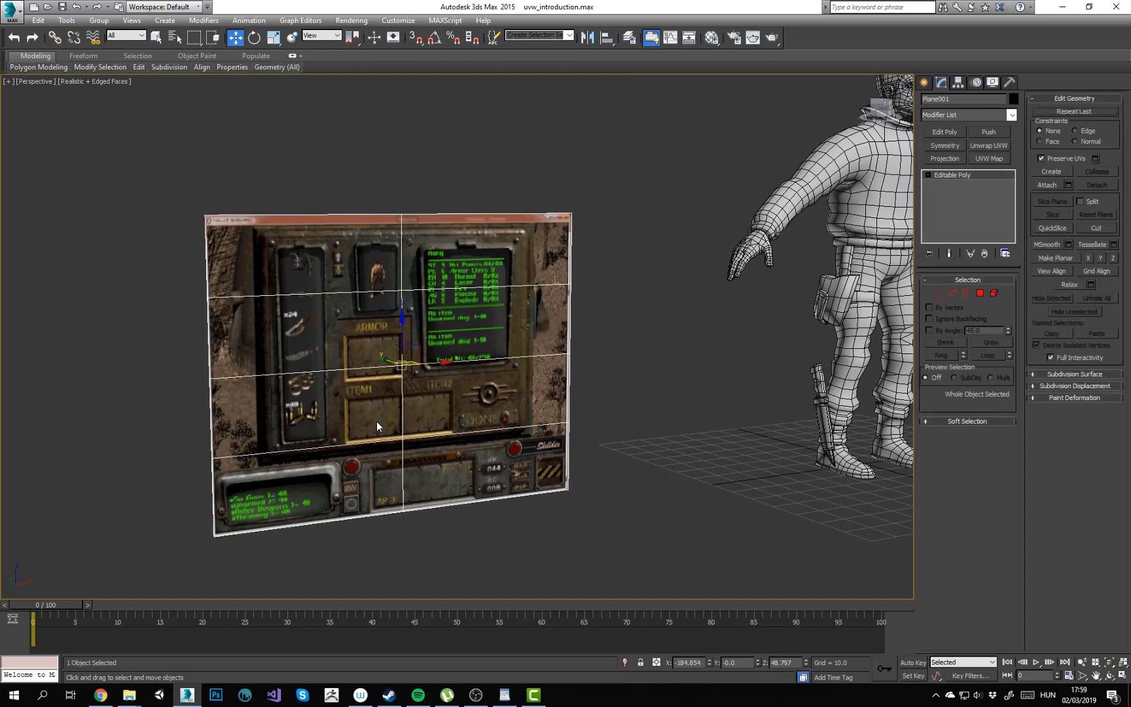
left_click(649, 445)
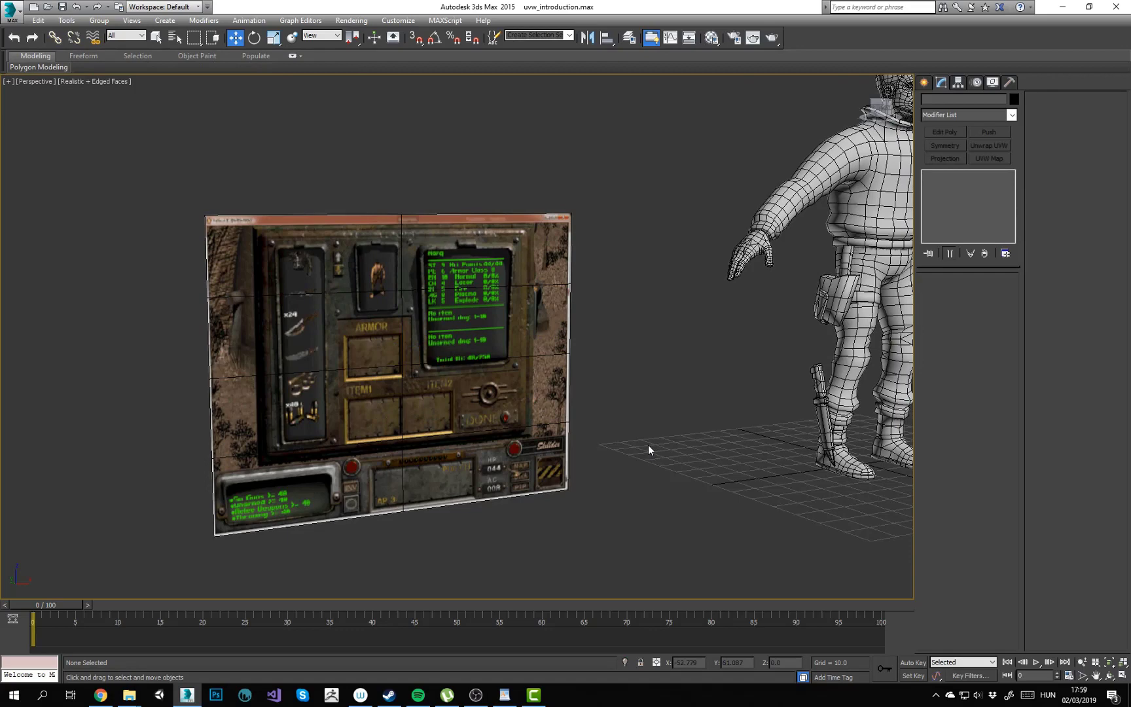
left_click(538, 367)
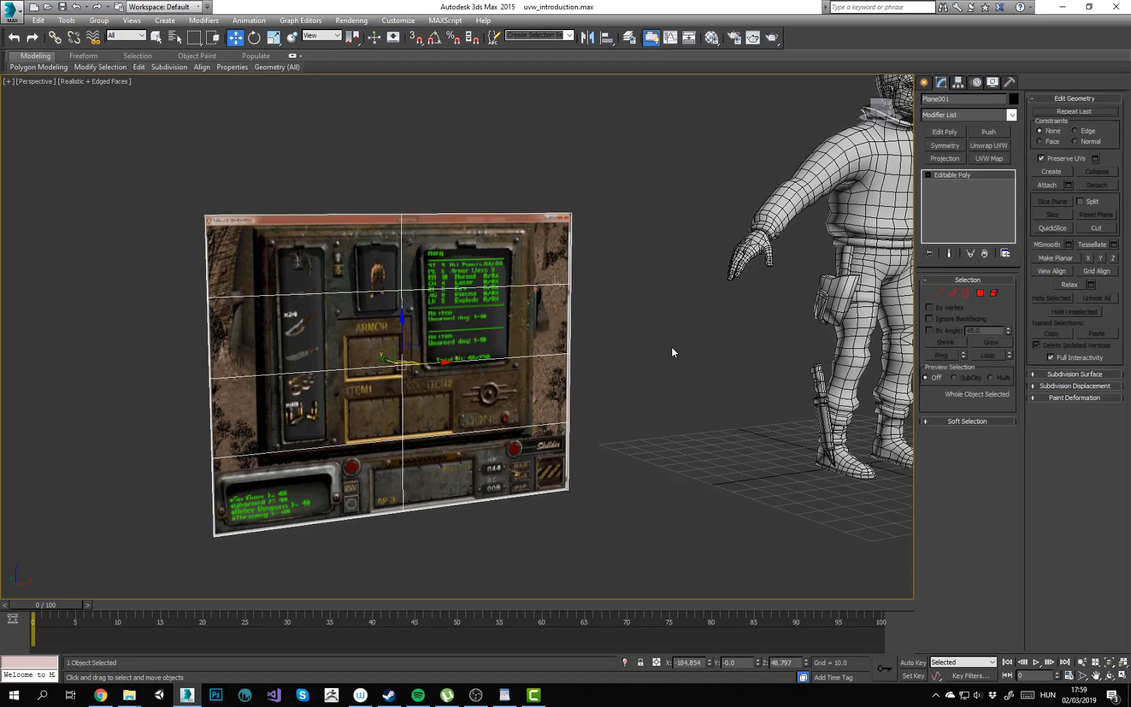
key("Delete")
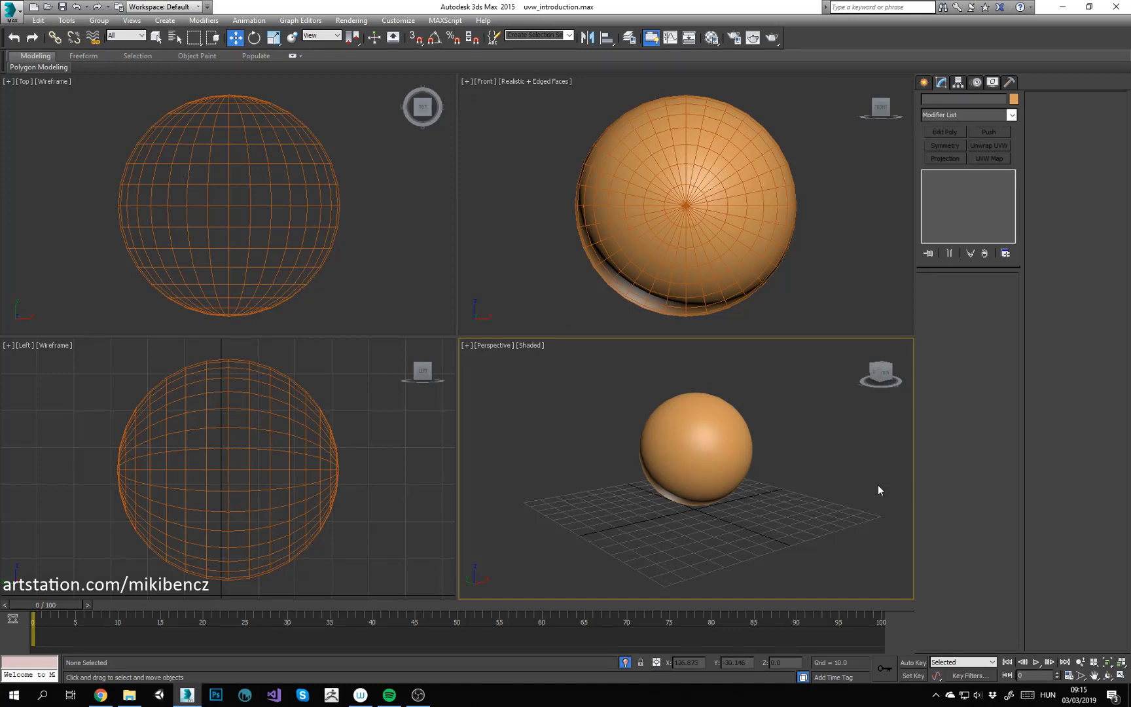
Step: Select the sphere, examine its UV seam from several angles, and deselect it
left_click_drag(850, 494, 750, 473)
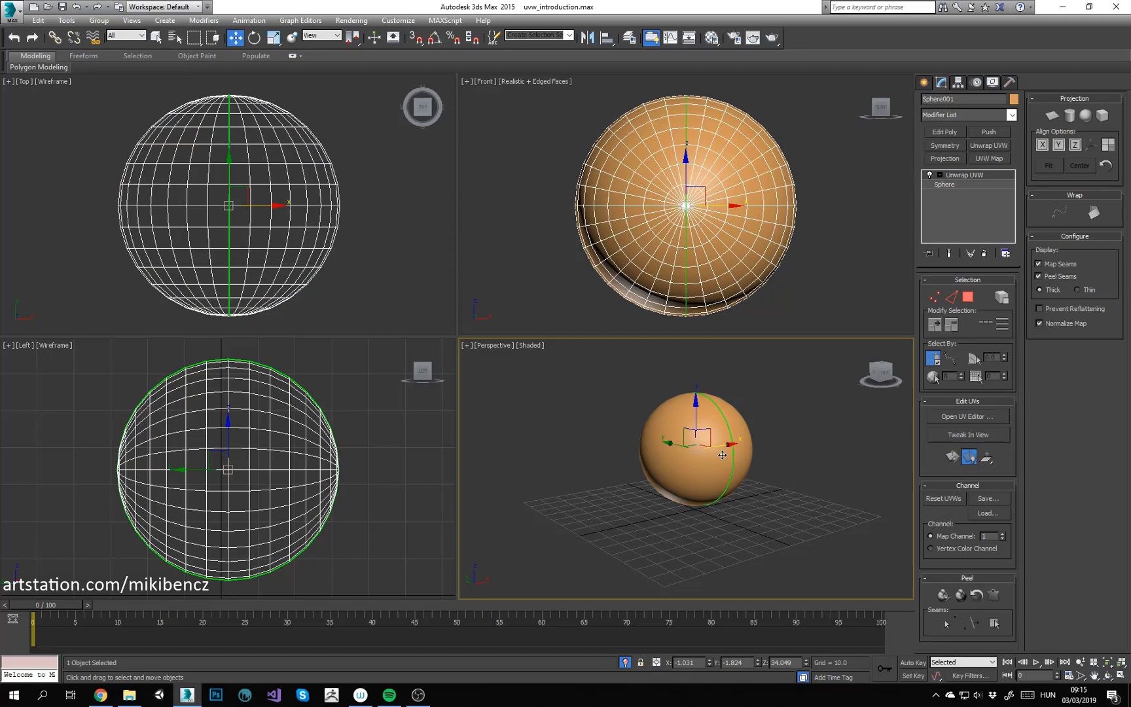
scroll(731, 457, "up", 2)
middle_click_drag(730, 460, 703, 459, "alt")
key("w")
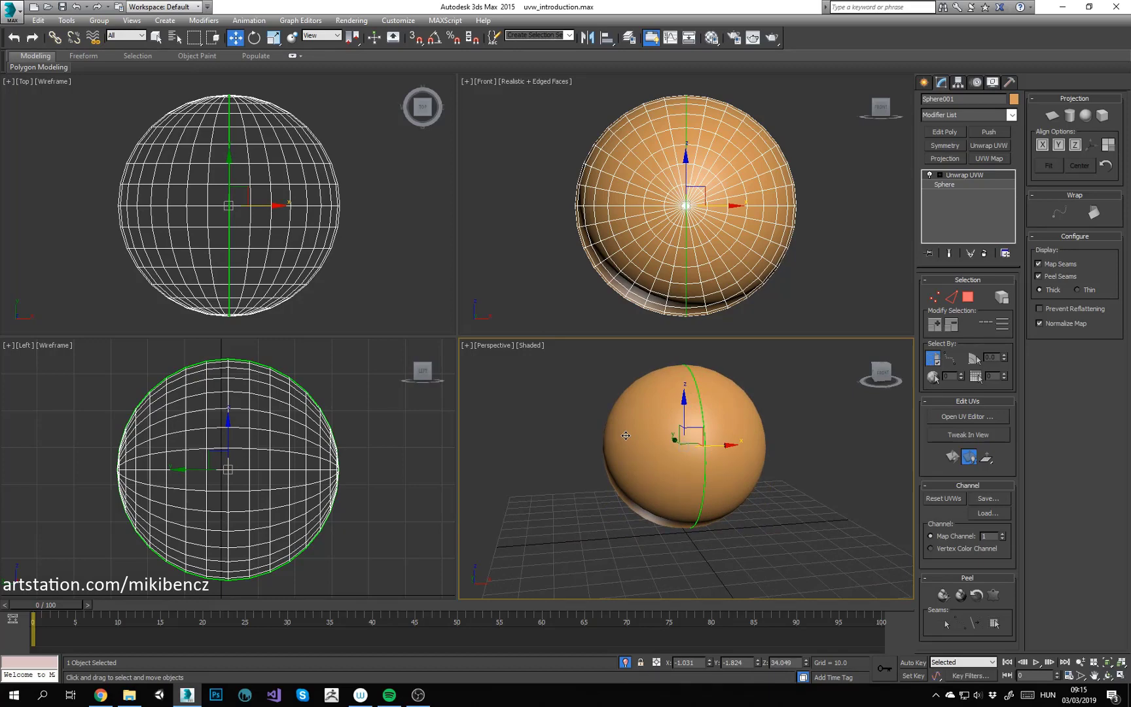
middle_click_drag(680, 466, 700, 469, "alt")
left_click_drag(698, 468, 656, 479)
key("w")
left_click(807, 515)
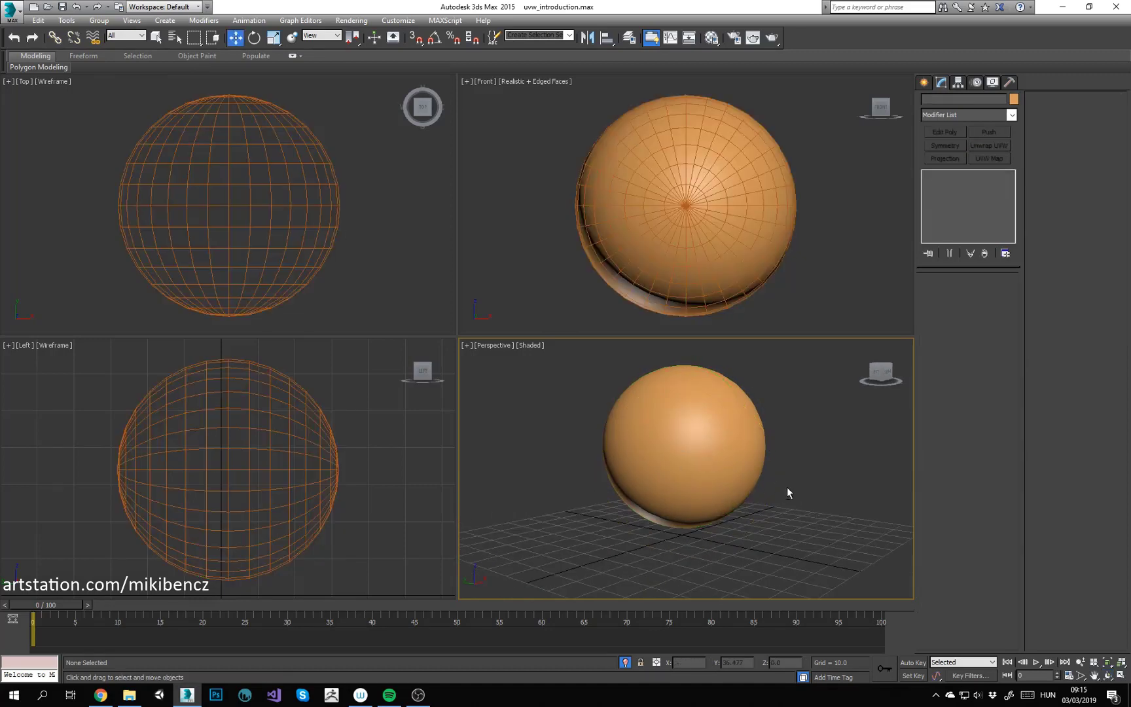
Step: Select the sphere again and open the UV editor of its Unwrap UVW modifier
middle_click_drag(787, 487, 741, 489, "alt")
middle_click_drag(833, 491, 755, 502, "alt")
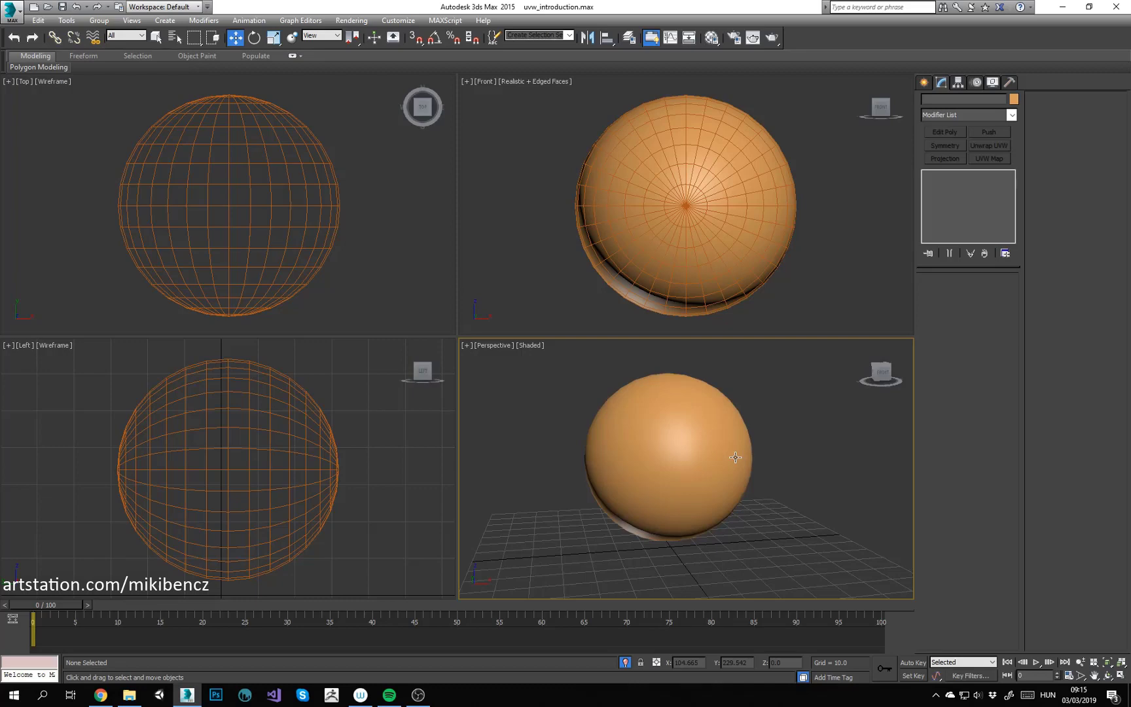
left_click(672, 400)
middle_click_drag(683, 500, 734, 515, "alt")
left_click(969, 416)
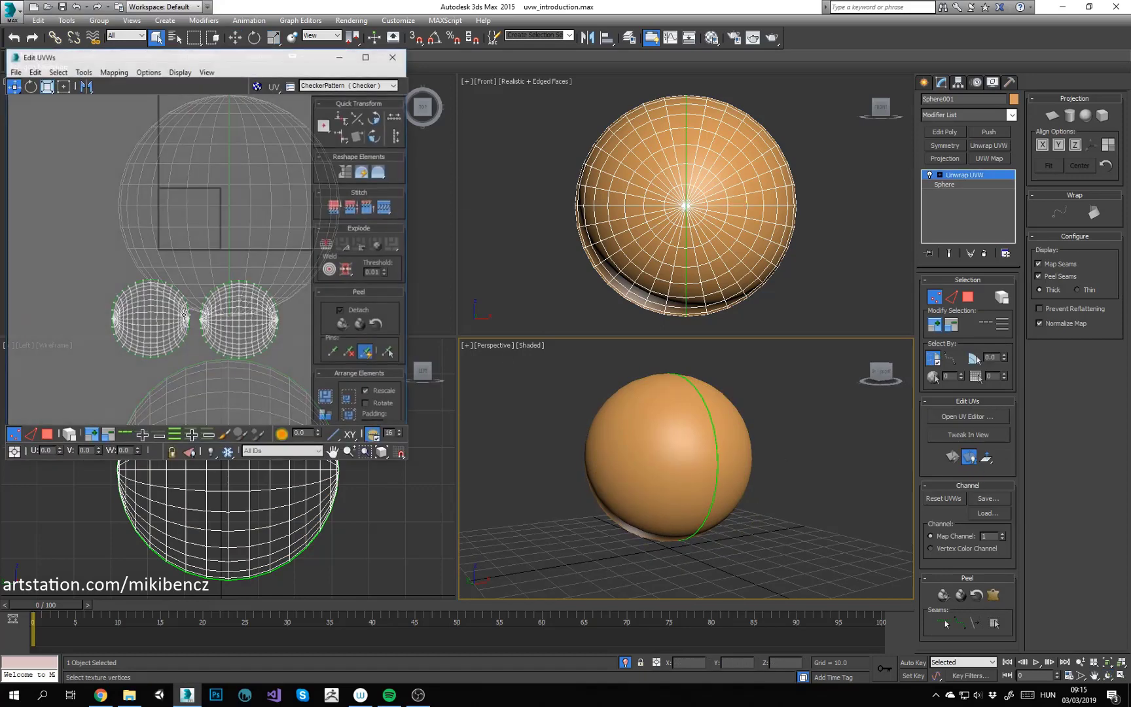
Step: In polygon mode, move one of the sphere's two circular UV islands away from the other and deselect it
key("3")
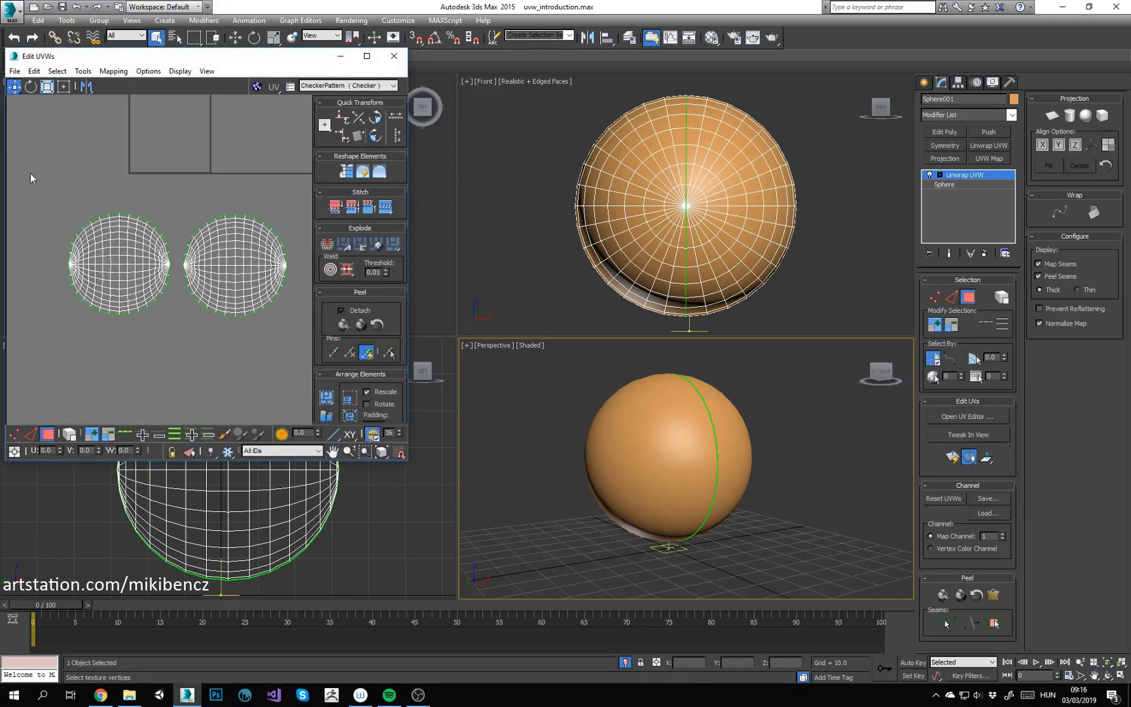
left_click_drag(171, 333, 172, 332)
left_click_drag(161, 288, 137, 297)
left_click(174, 194)
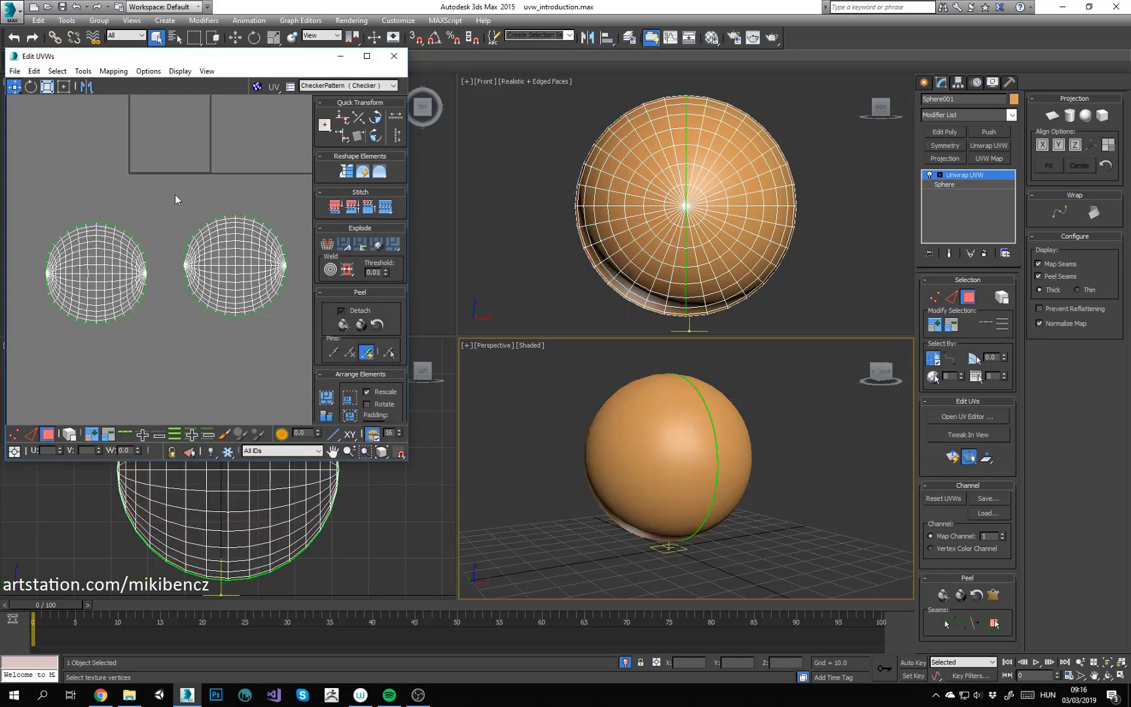
Step: Select the other circular UV island, examine which half of the sphere it covers, and clear the selection
left_click_drag(287, 324, 288, 324)
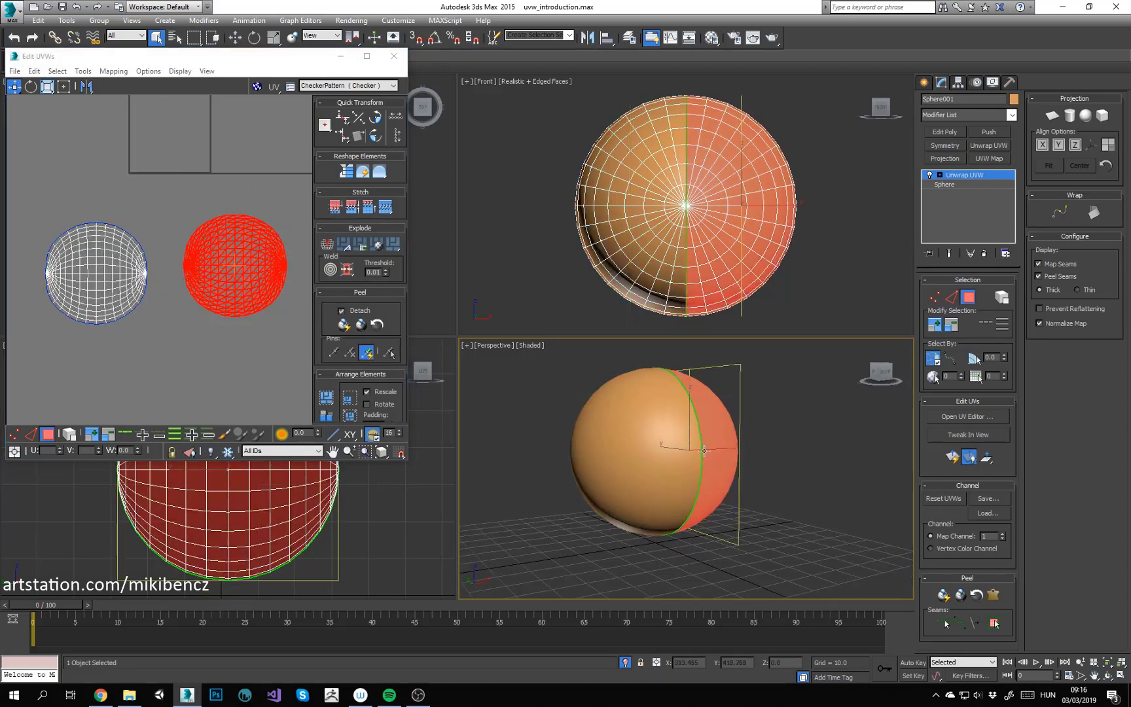
key("ctrl+r")
left_click_drag(634, 465, 743, 465)
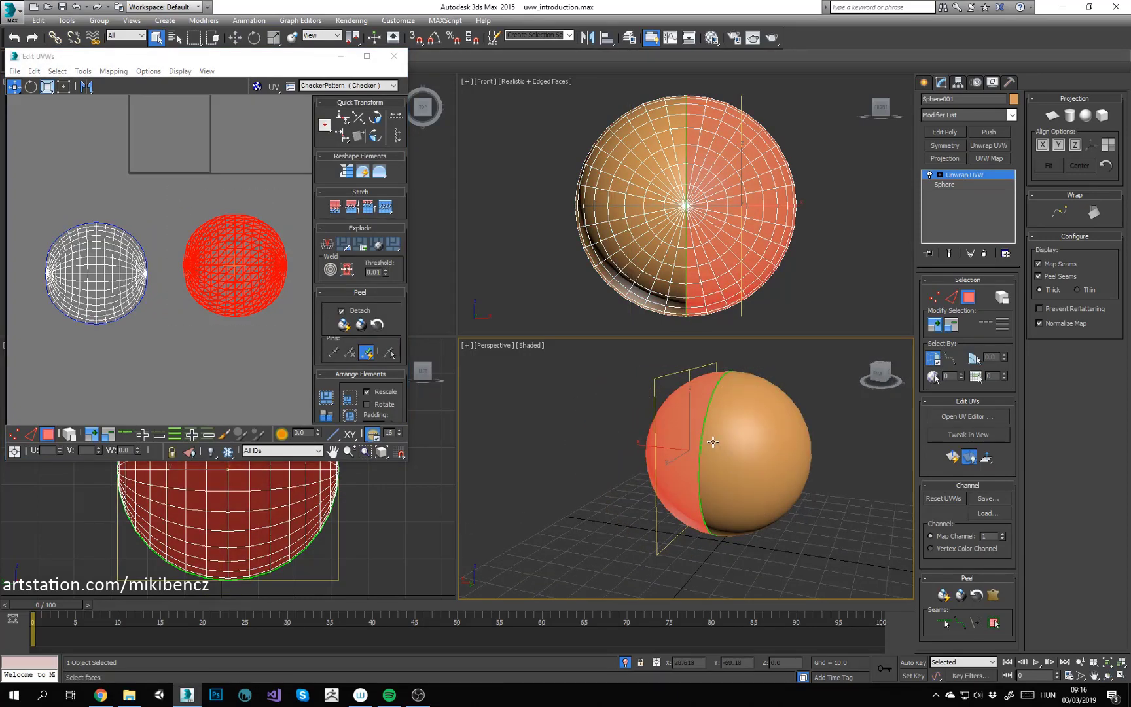
middle_click_drag(713, 442, 553, 437, "alt")
left_click(179, 173)
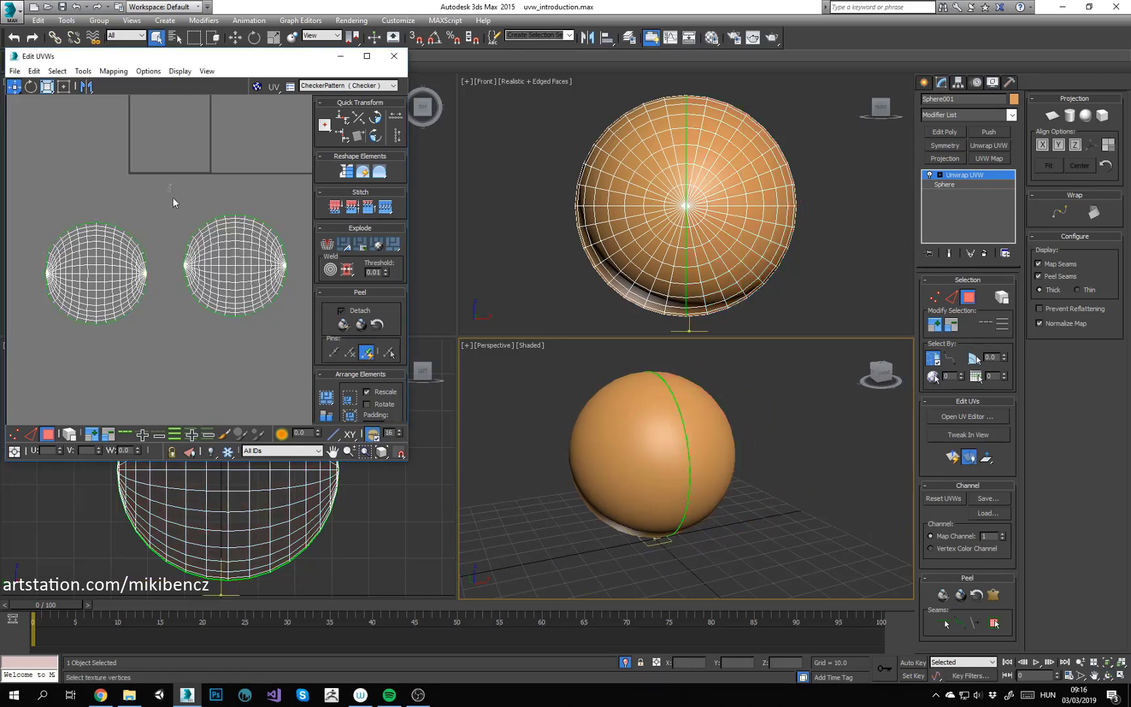
Step: Slightly reposition each of the sphere's two circular UV islands and clear the selection
left_click_drag(70, 234, 79, 225)
left_click(50, 211)
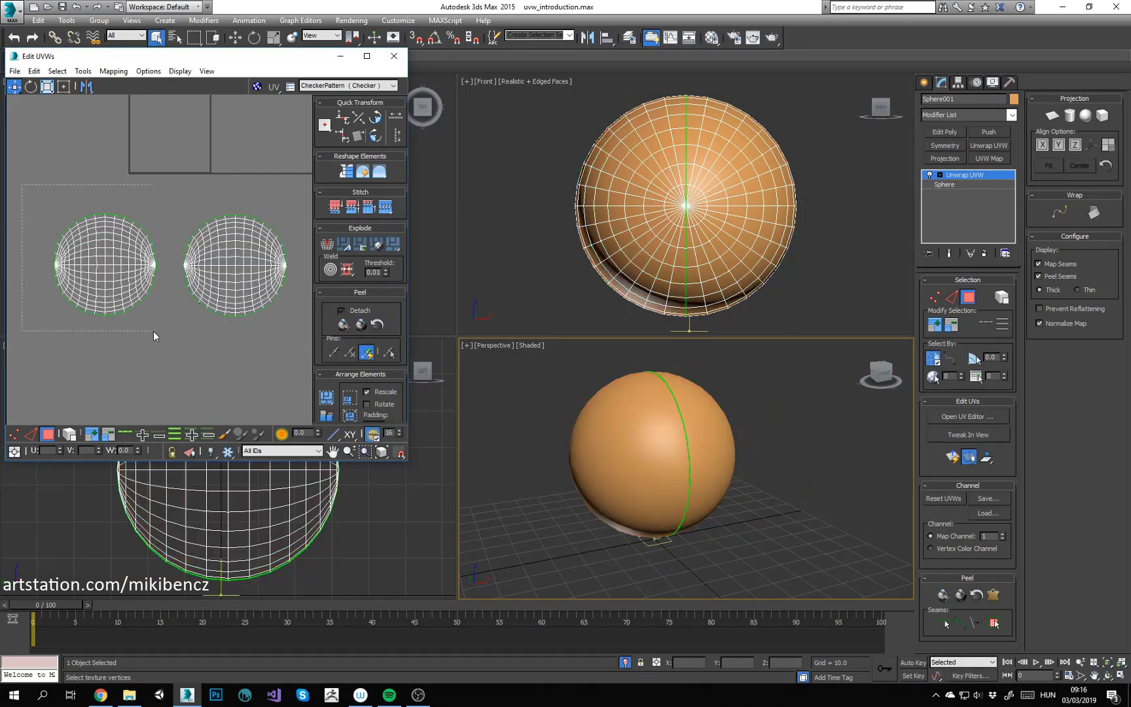
left_click_drag(155, 336, 156, 335)
left_click(175, 217)
left_click(203, 230)
left_click_drag(240, 282, 249, 287)
left_click(206, 206)
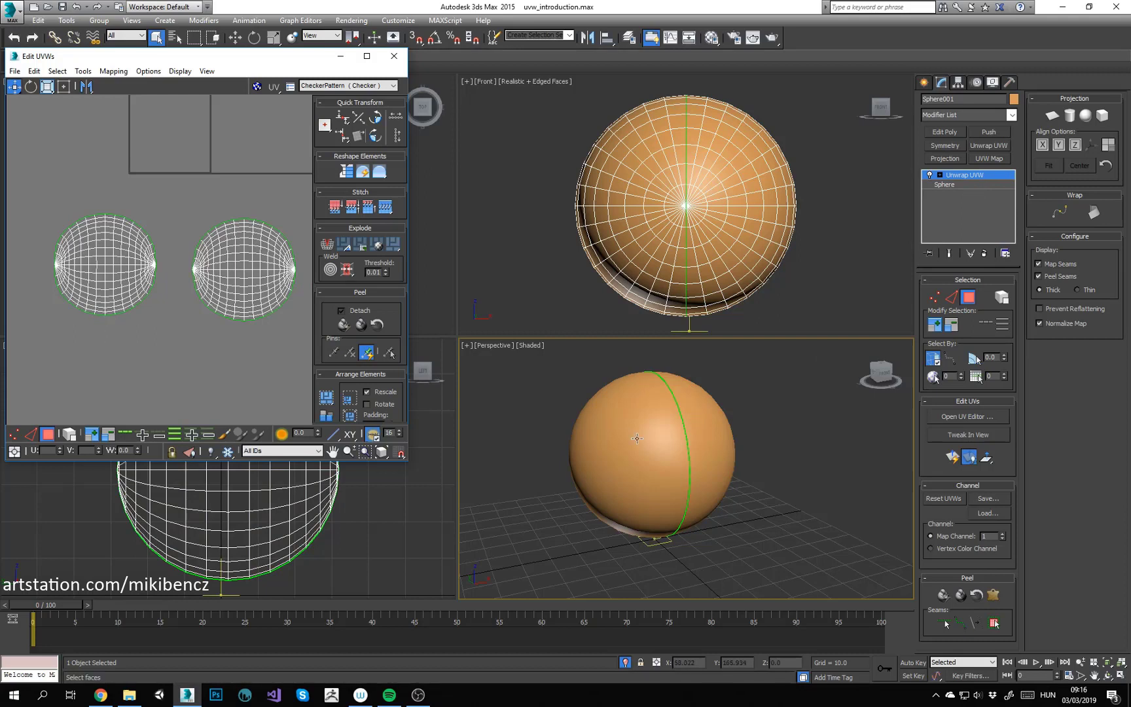
Step: Exit isolation mode to bring back the rest of the scene, and deselect the sphere
middle_click_drag(645, 443, 662, 453)
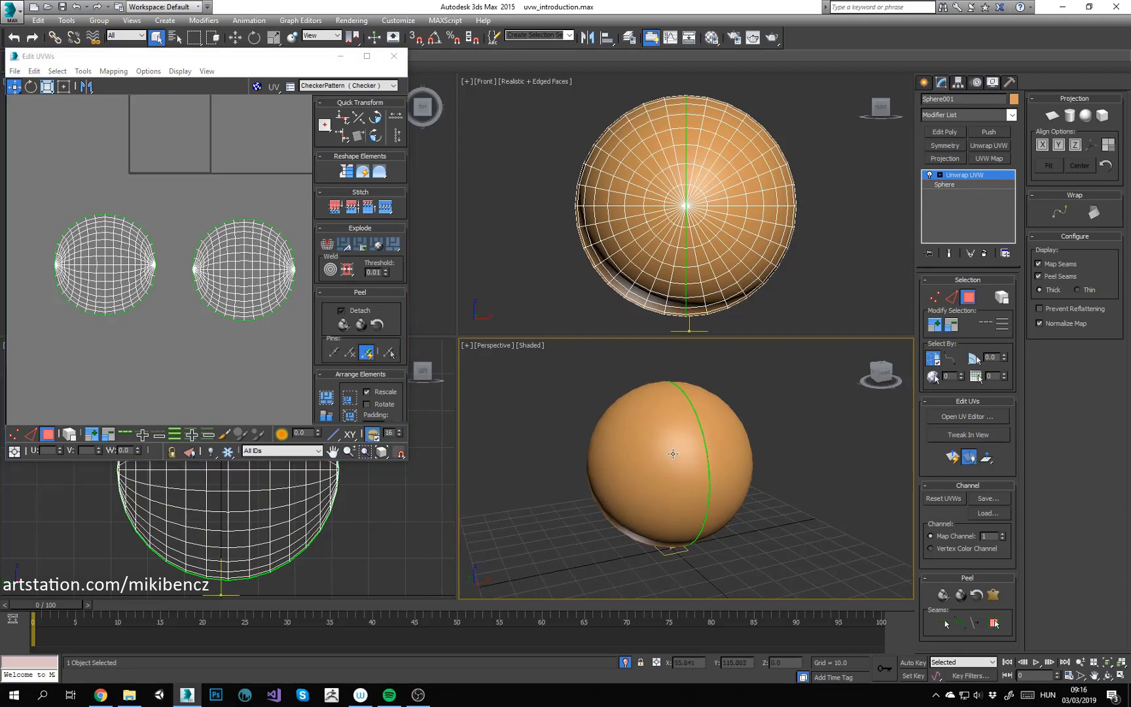
right_click(981, 179)
left_click(775, 481)
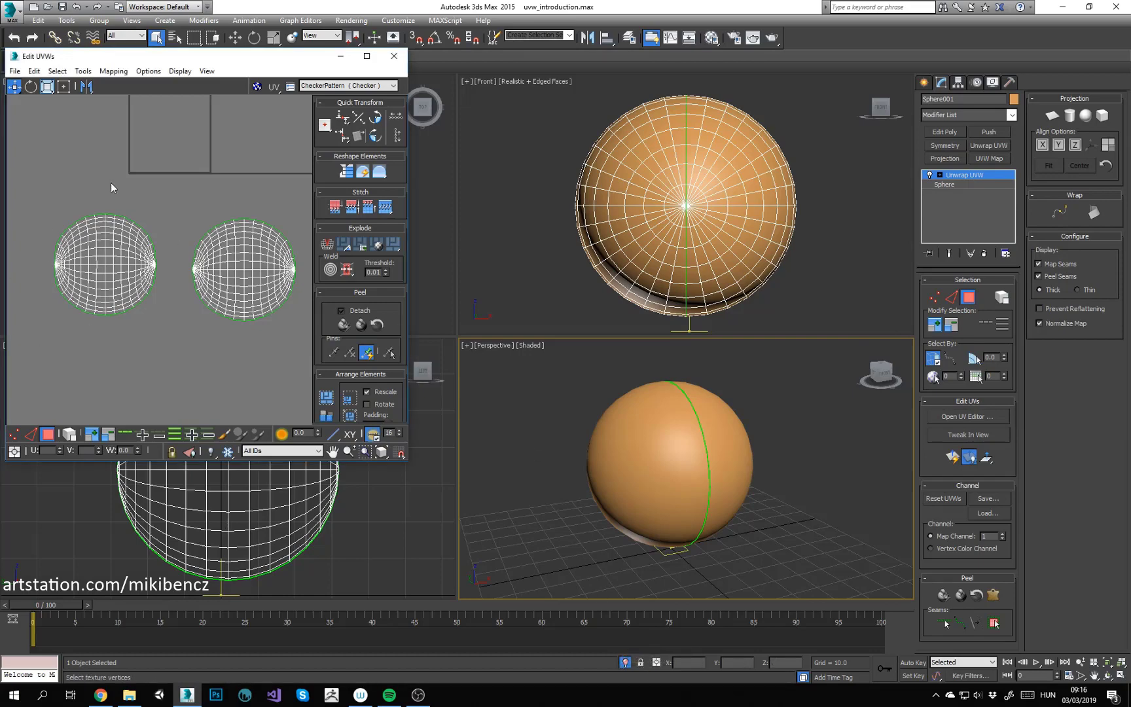
middle_click_drag(189, 259, 166, 237)
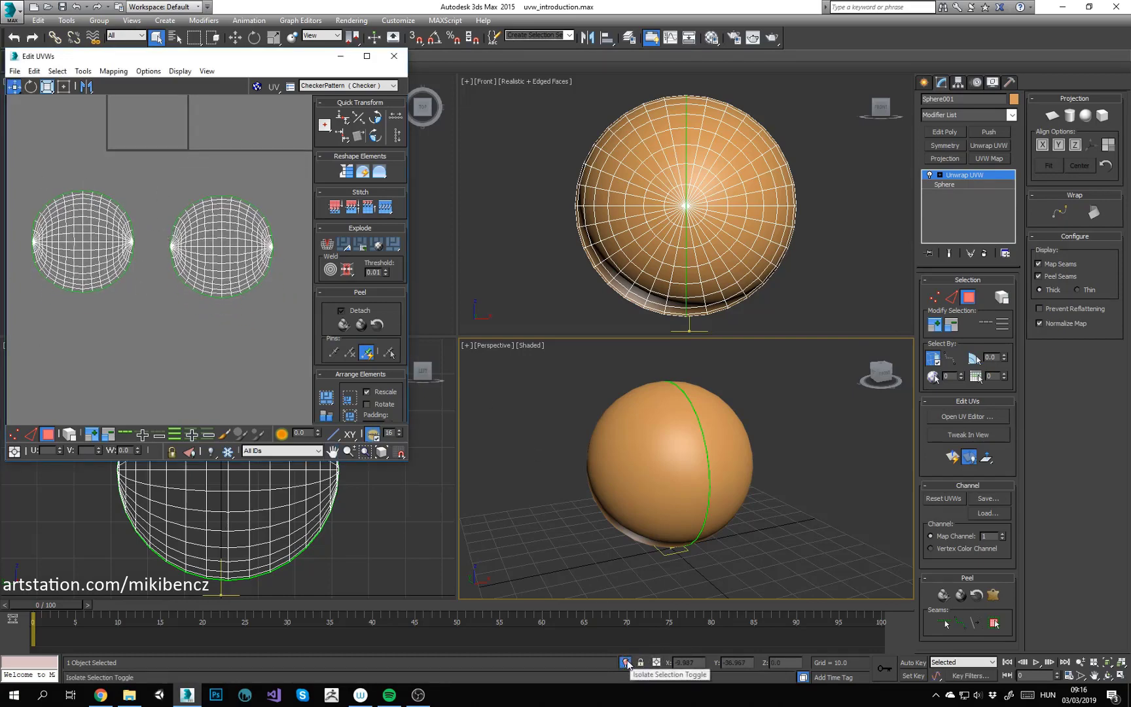
scroll(812, 467, "down", 3)
left_click(845, 477)
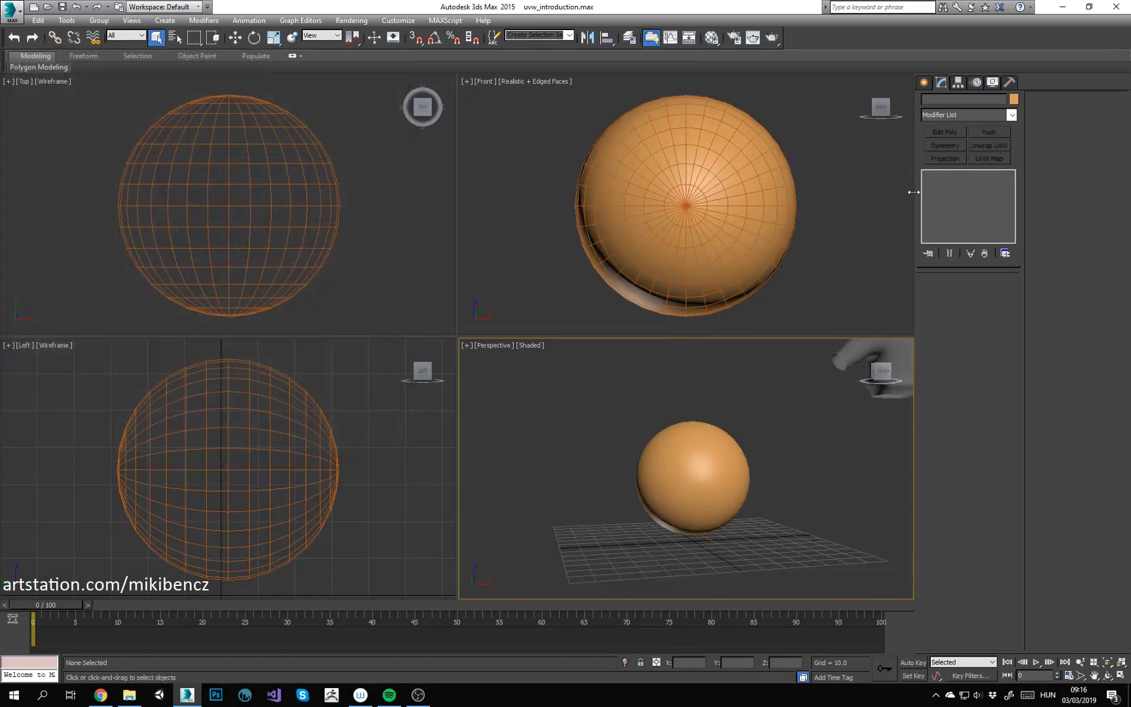
Step: Select the sweater object and frame it in the perspective view
left_click(747, 470)
middle_click_drag(765, 446, 639, 508)
left_click(714, 470)
scroll(681, 448, "up", 3)
left_click(704, 428)
scroll(683, 459, "up", 3)
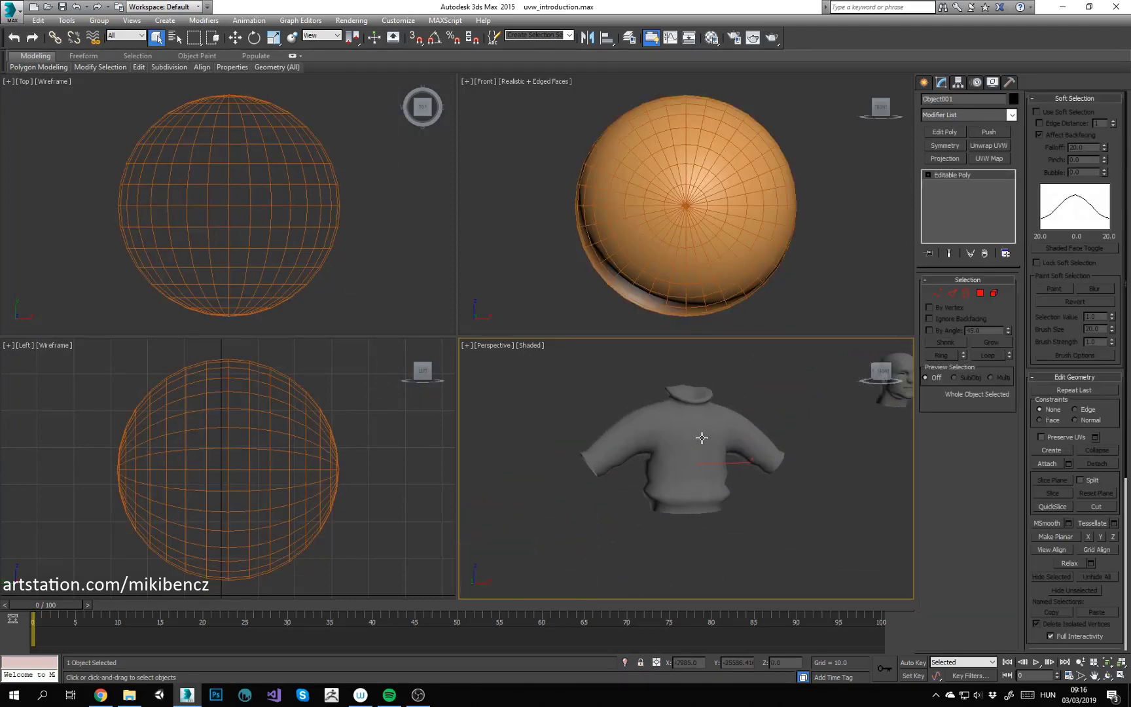
Step: Apply an Unwrap UVW modifier to the sweater and open its UV editor
middle_click_drag(669, 469, 758, 465, "alt")
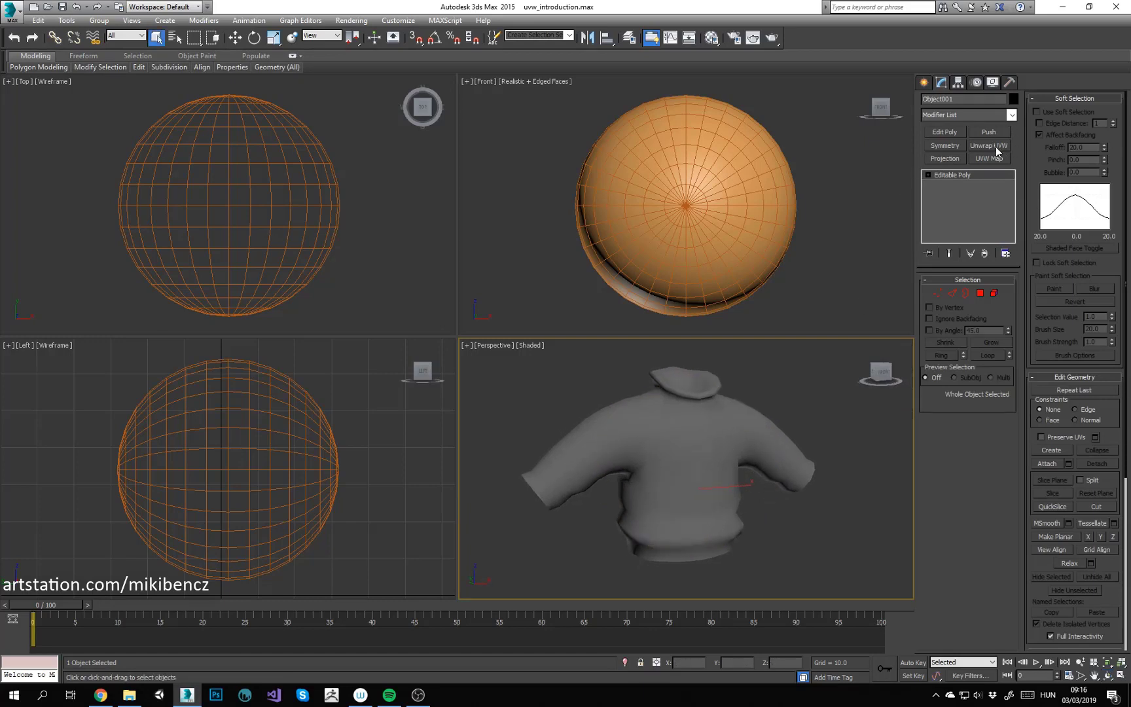
middle_click_drag(677, 467, 573, 469, "alt")
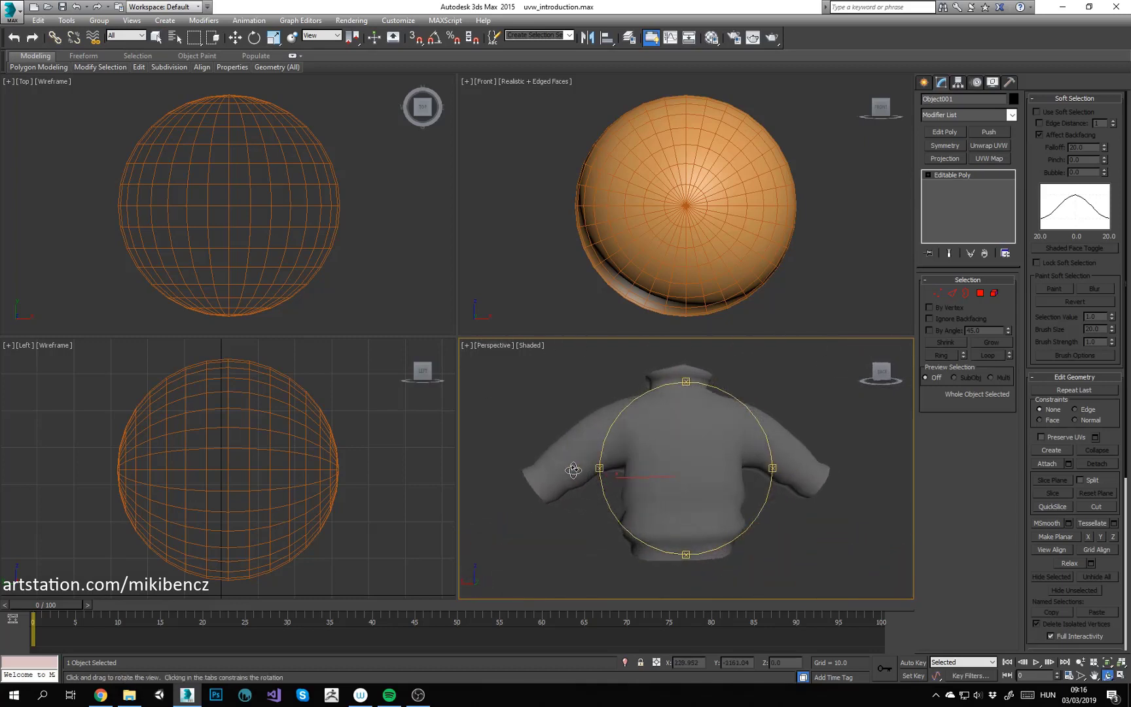
middle_click_drag(760, 467, 651, 479, "alt")
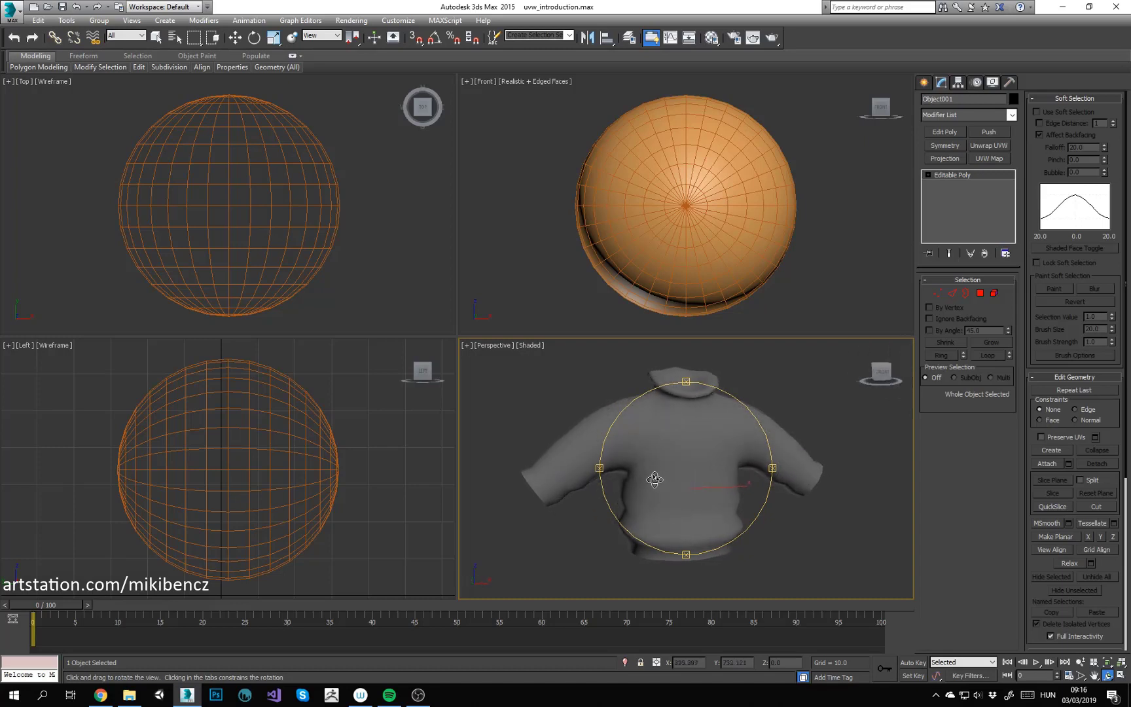
key("q")
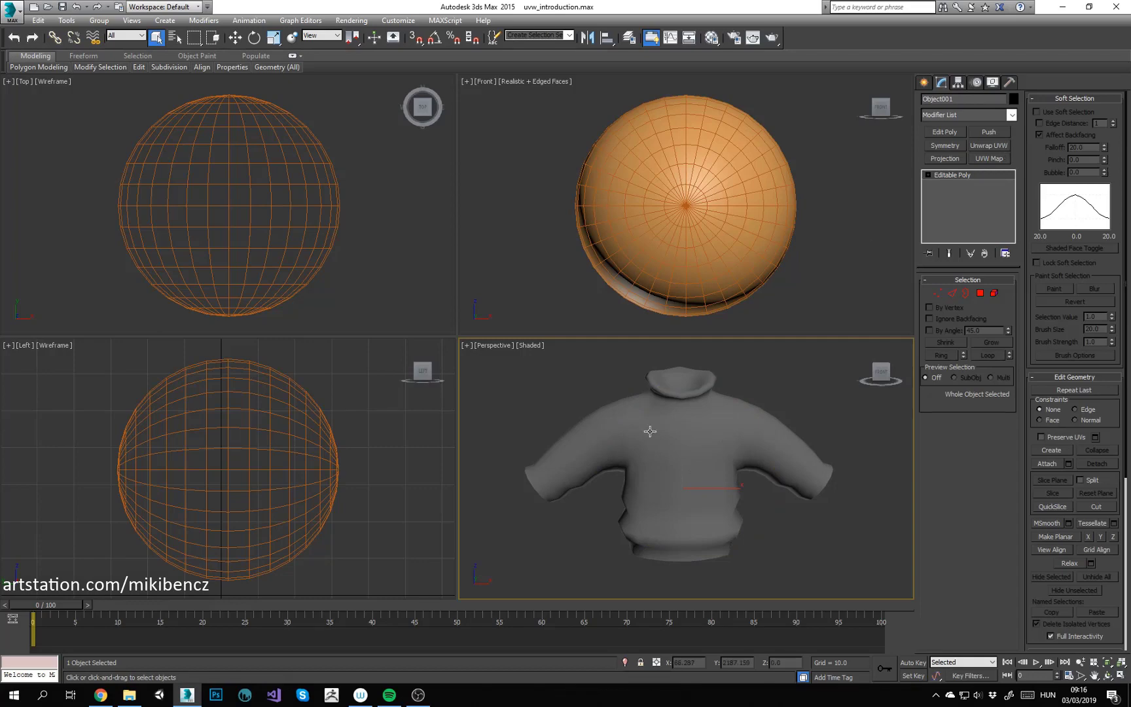
middle_click_drag(699, 476, 705, 470, "alt")
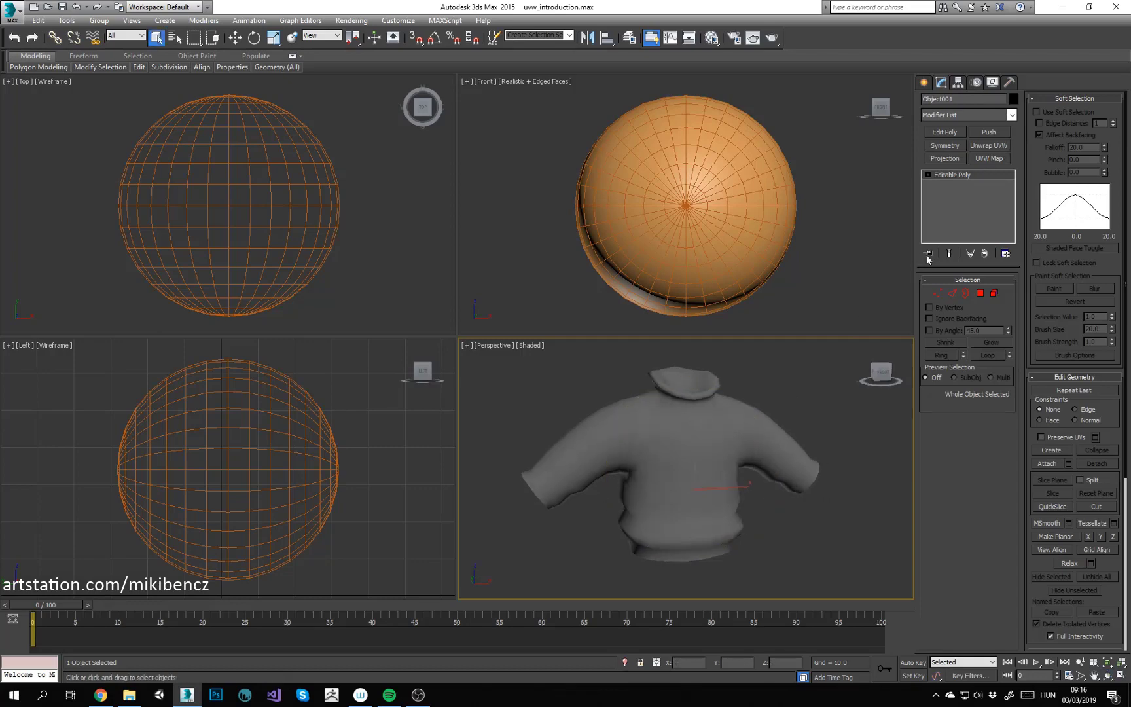
left_click(985, 146)
left_click(957, 417)
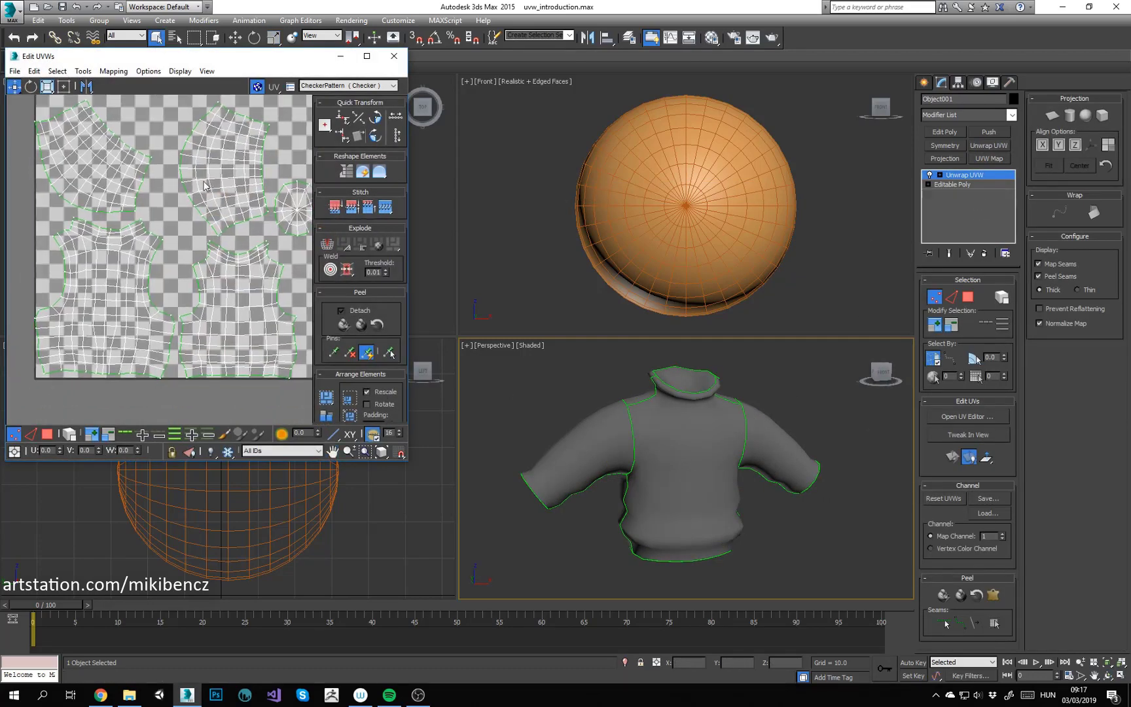
Step: In polygon mode, turn on element selection, check the island for the sweater's front torso, and deselect it
middle_click_drag(208, 217, 182, 214)
key("3")
double_click(199, 278)
left_click(69, 434)
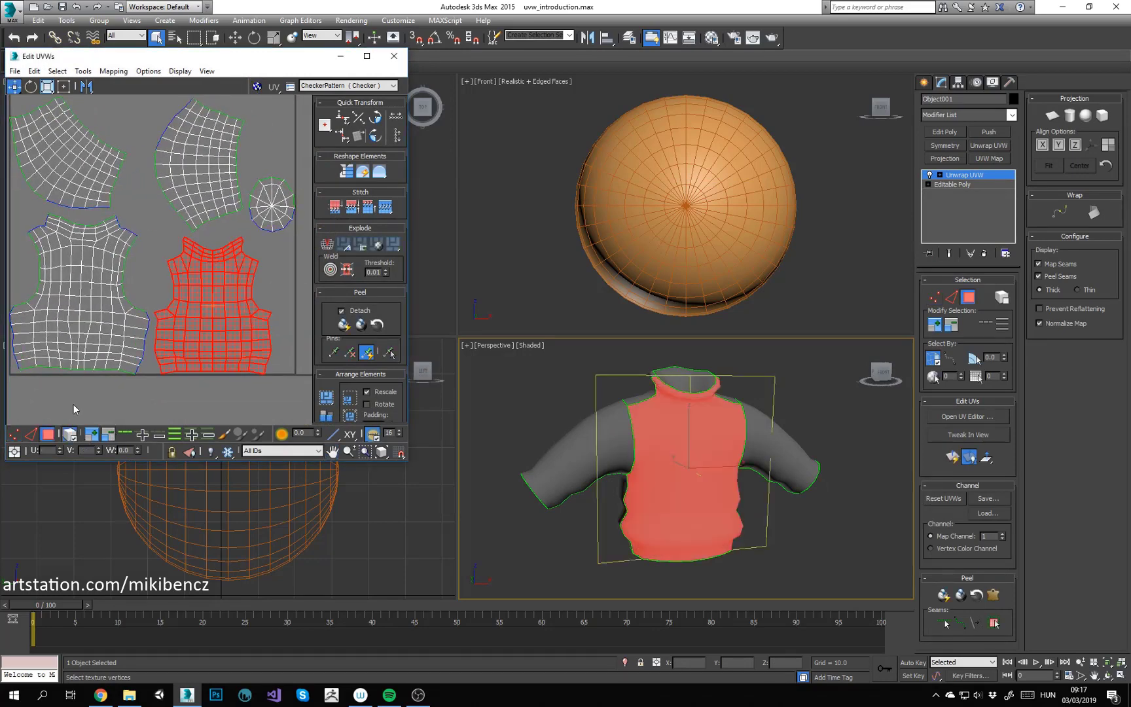
left_click(80, 387)
Step: Move the sweater's back torso UV island out below the UV tile and deselect it
left_click(98, 305)
middle_click_drag(121, 296, 143, 245)
scroll(122, 294, "down", 3)
left_click_drag(144, 247, 133, 358)
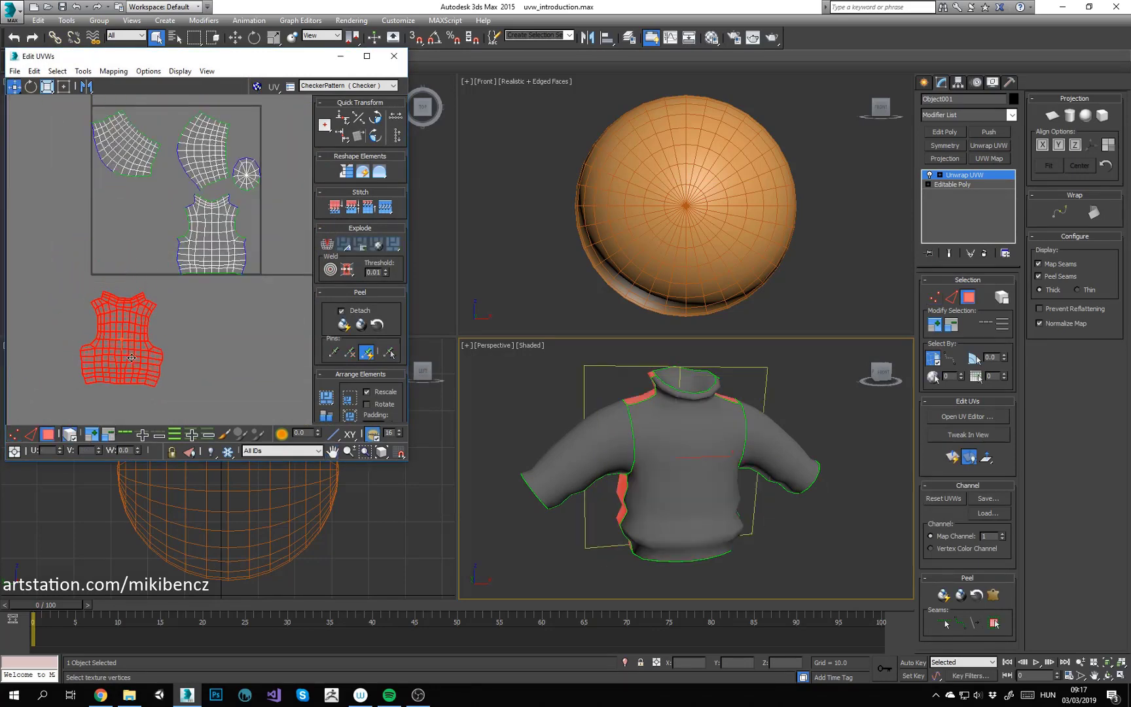
left_click(55, 320)
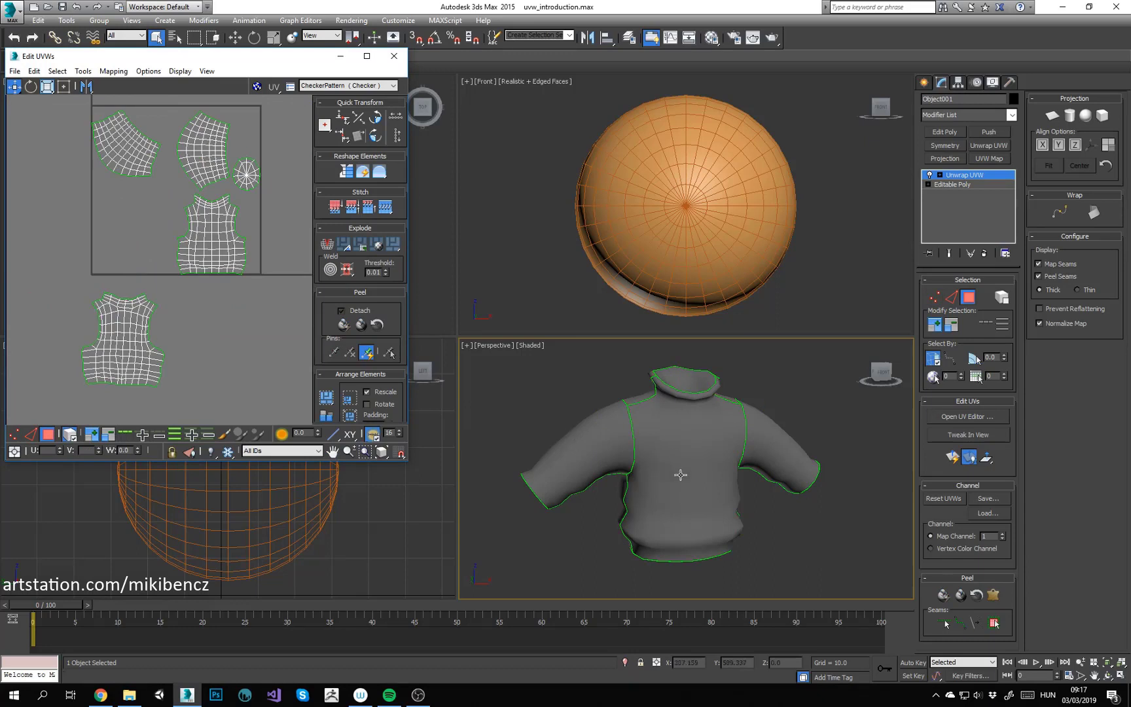
Step: Examine the seams around the sweater's sides, sleeves, hem and back from several angles
middle_click_drag(609, 470, 655, 476, "alt")
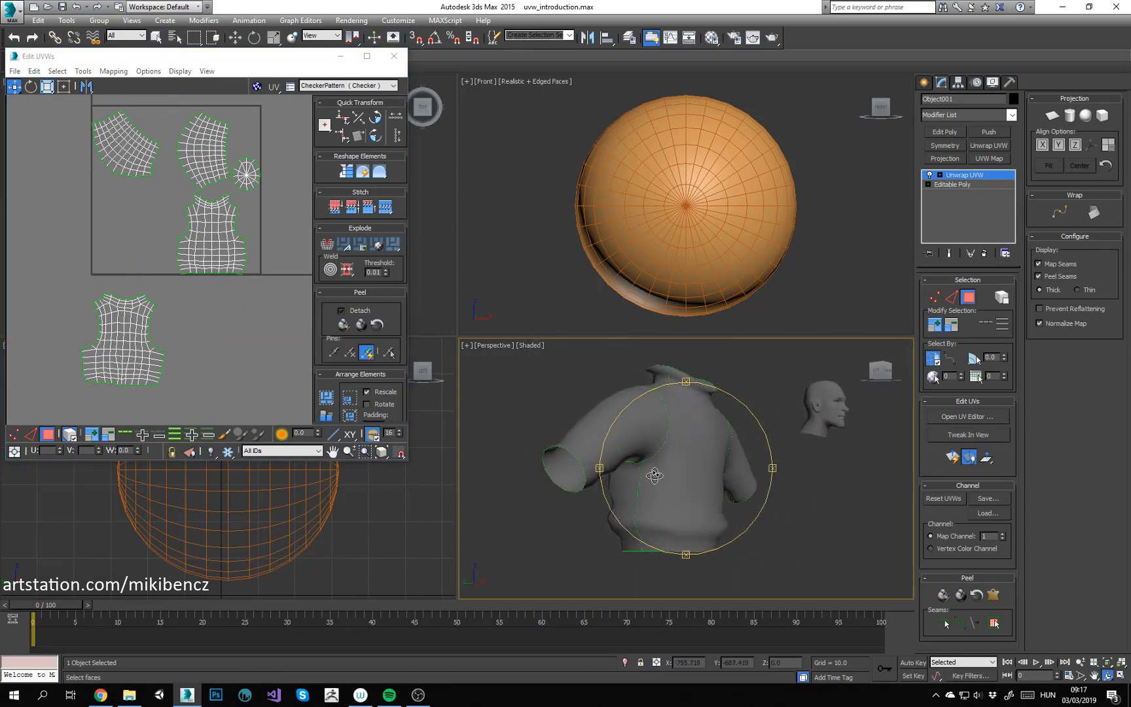
middle_click_drag(635, 536, 679, 390, "alt")
middle_click_drag(678, 454, 612, 451, "alt")
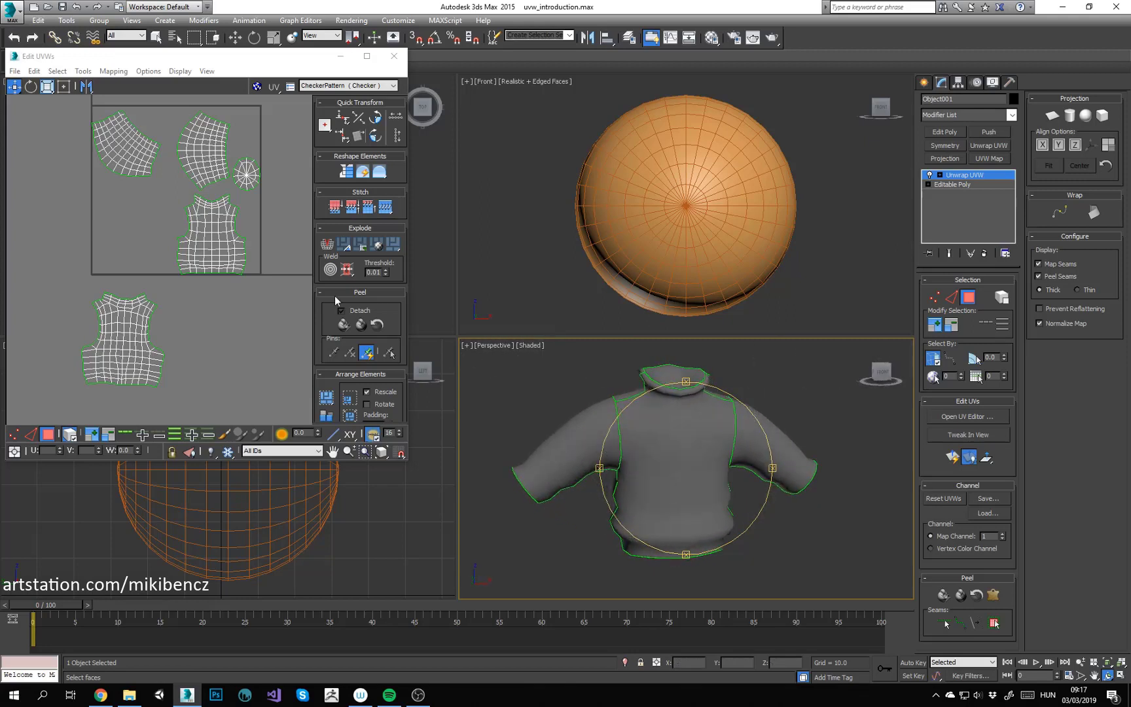
middle_click_drag(705, 483, 618, 484, "alt")
scroll(727, 459, "up", 3)
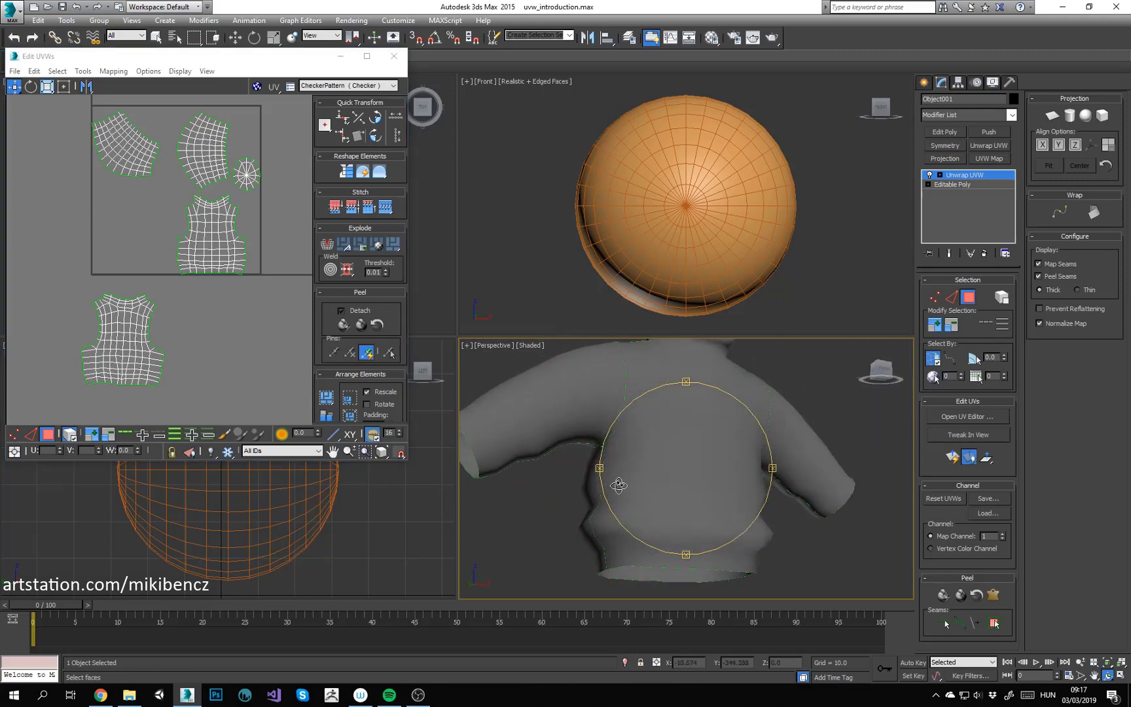
middle_click_drag(592, 537, 589, 365, "alt")
middle_click_drag(630, 452, 637, 464)
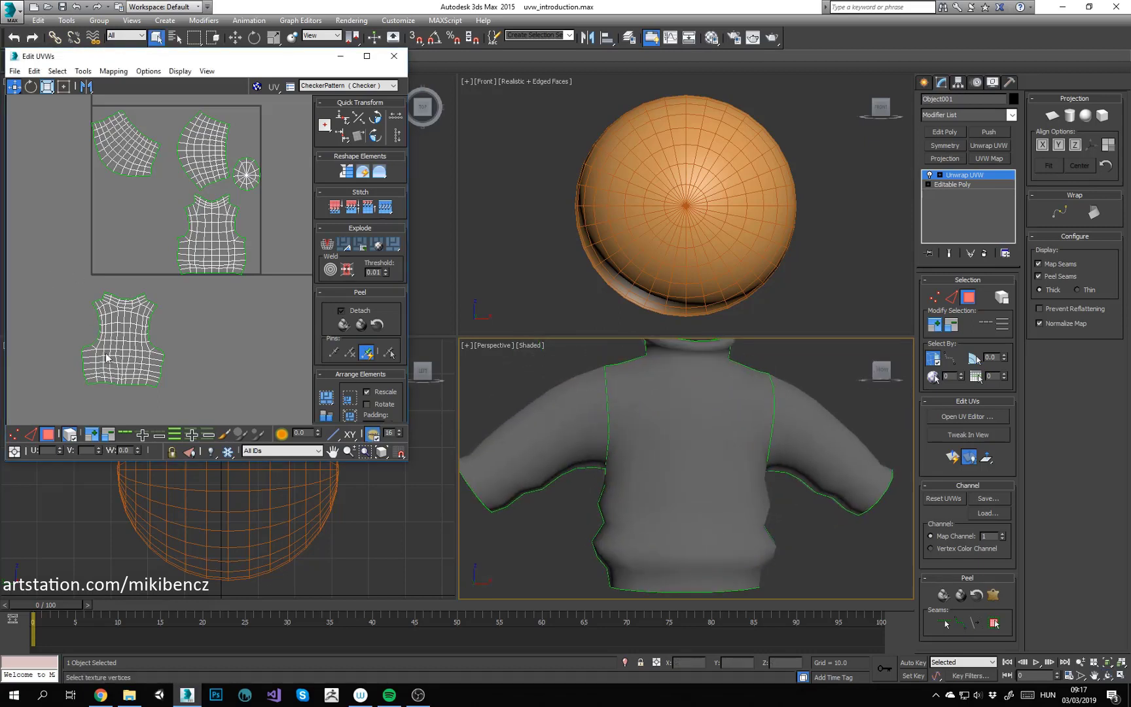
Step: Shift the back torso UV island slightly within the empty area below the UV tile and deselect it
left_click_drag(168, 419, 169, 419)
middle_click_drag(164, 382, 161, 349)
middle_click_drag(717, 448, 861, 474, "alt")
left_click_drag(103, 305, 116, 334)
left_click(174, 286)
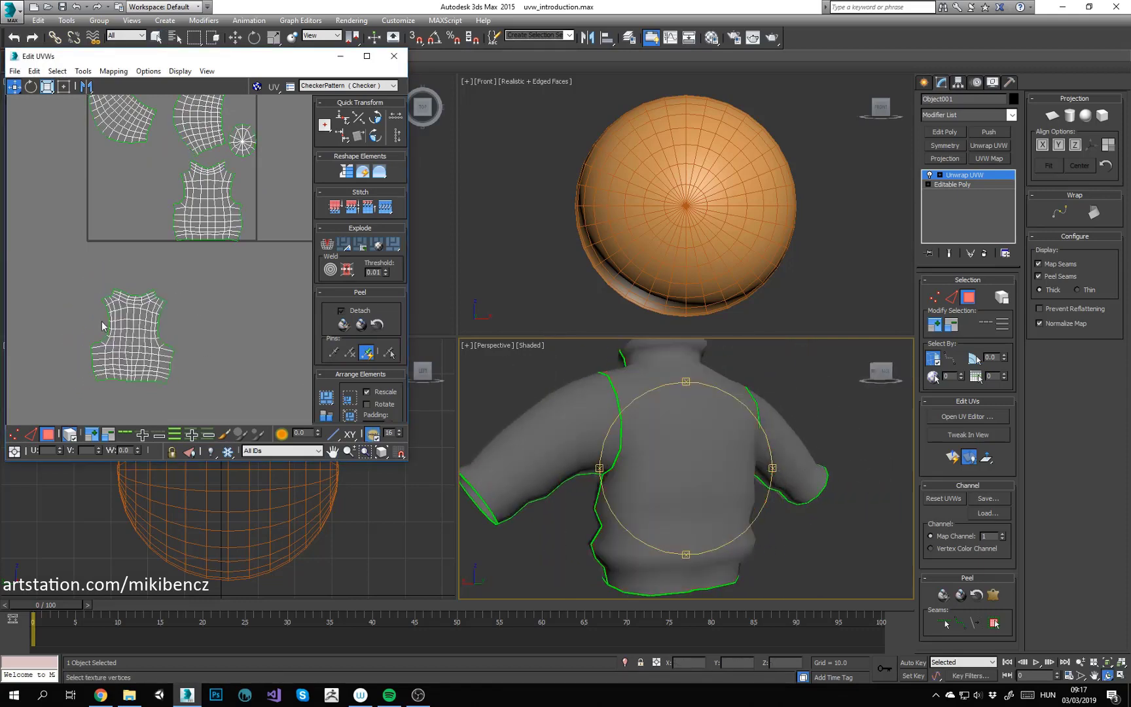
Step: Move the front torso UV island out of the UV tile, placing it beside the back torso island
left_click(209, 203)
left_click_drag(208, 203, 226, 361)
middle_click_drag(654, 459, 818, 499, "alt")
middle_click_drag(209, 167, 206, 207)
Step: Select one sleeve's UV island and move it out below the UV tile, clear of the torso islands
left_click(204, 172)
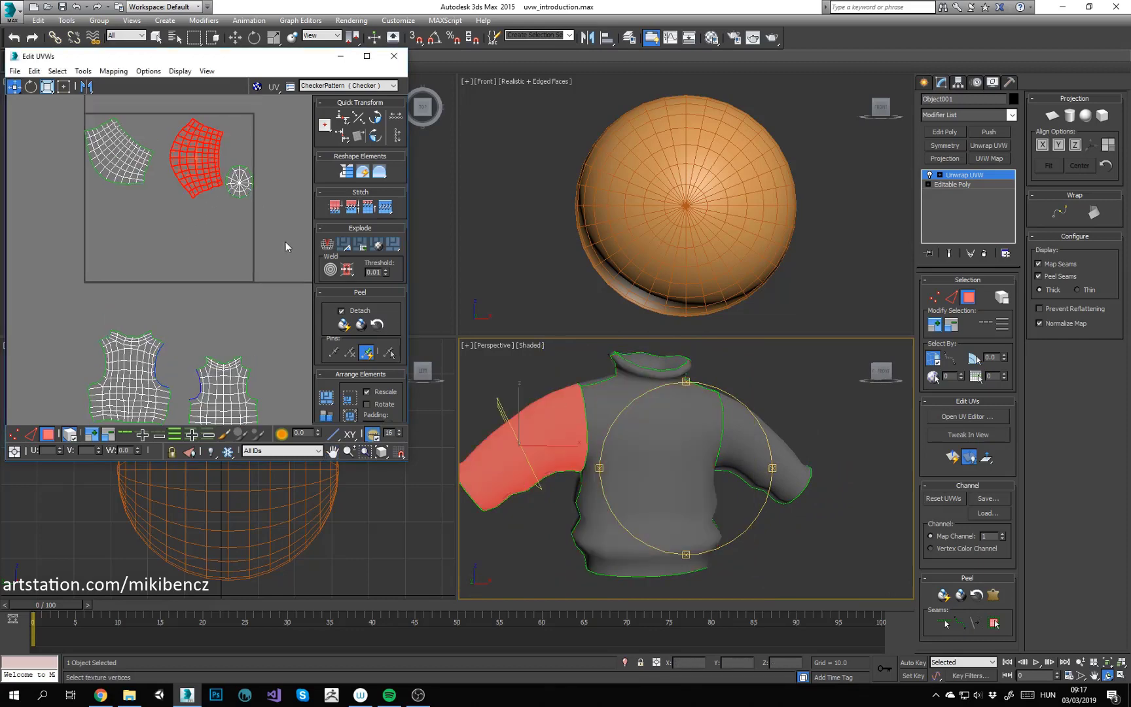
middle_click_drag(635, 457, 675, 409, "alt")
left_click_drag(205, 152, 271, 301)
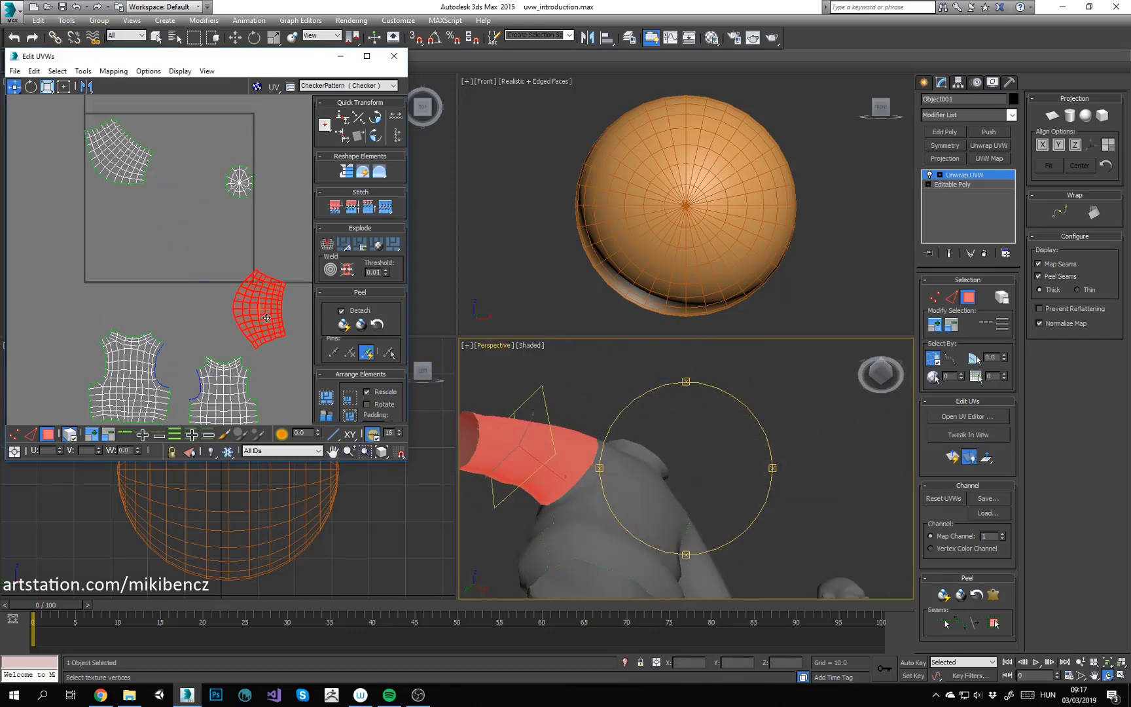
middle_click_drag(271, 302, 199, 277)
left_click_drag(200, 276, 245, 286)
middle_click_drag(651, 454, 678, 444, "alt")
Step: Select two adjacent polygons across the sleeve's underside seam, compare their locations in the UV island, and deselect them
scroll(678, 444, "up", 3)
key("q")
left_click(662, 445)
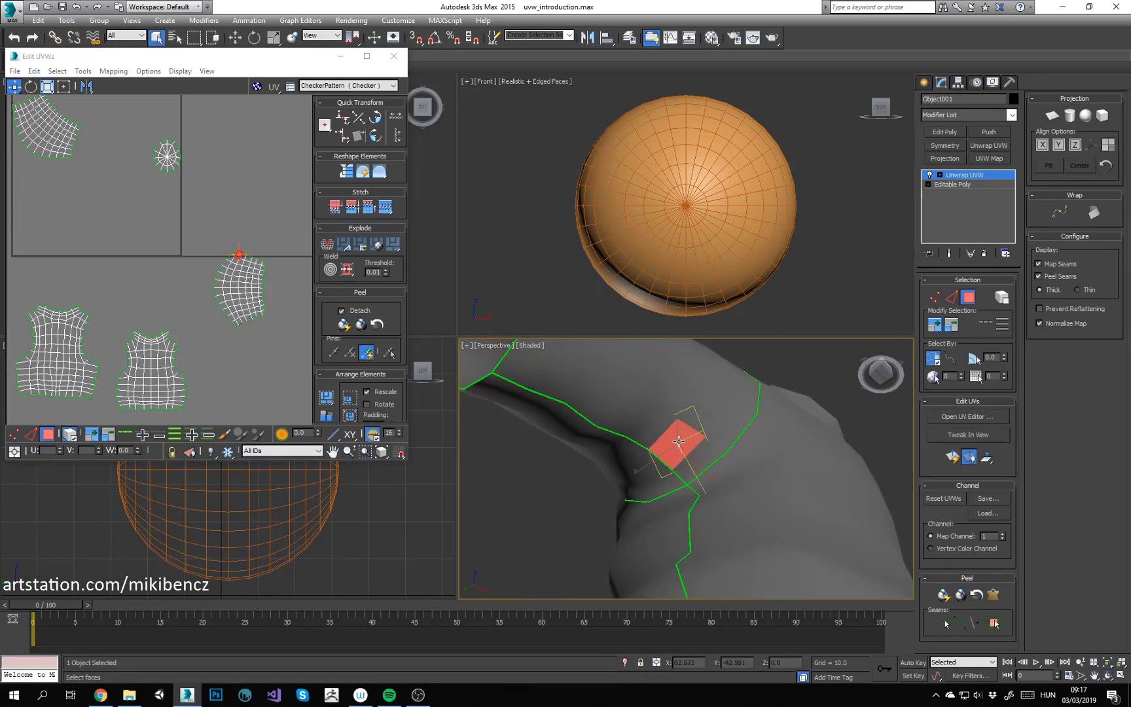
scroll(214, 237, "up", 5)
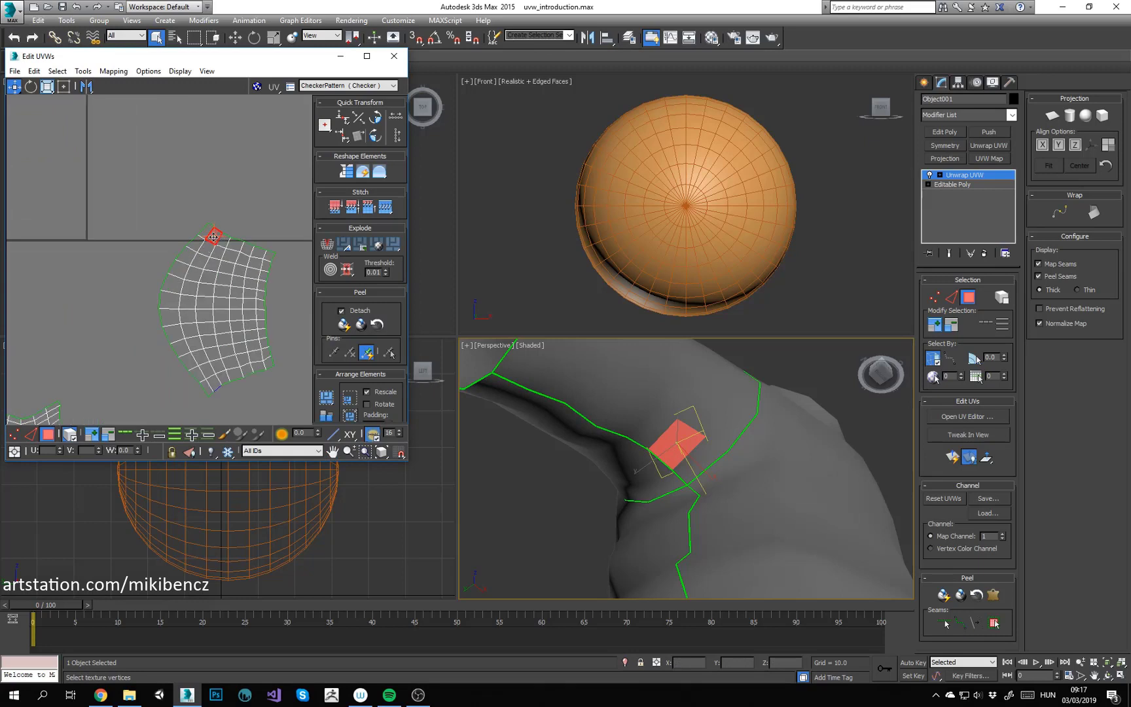
left_click(635, 465, "ctrl")
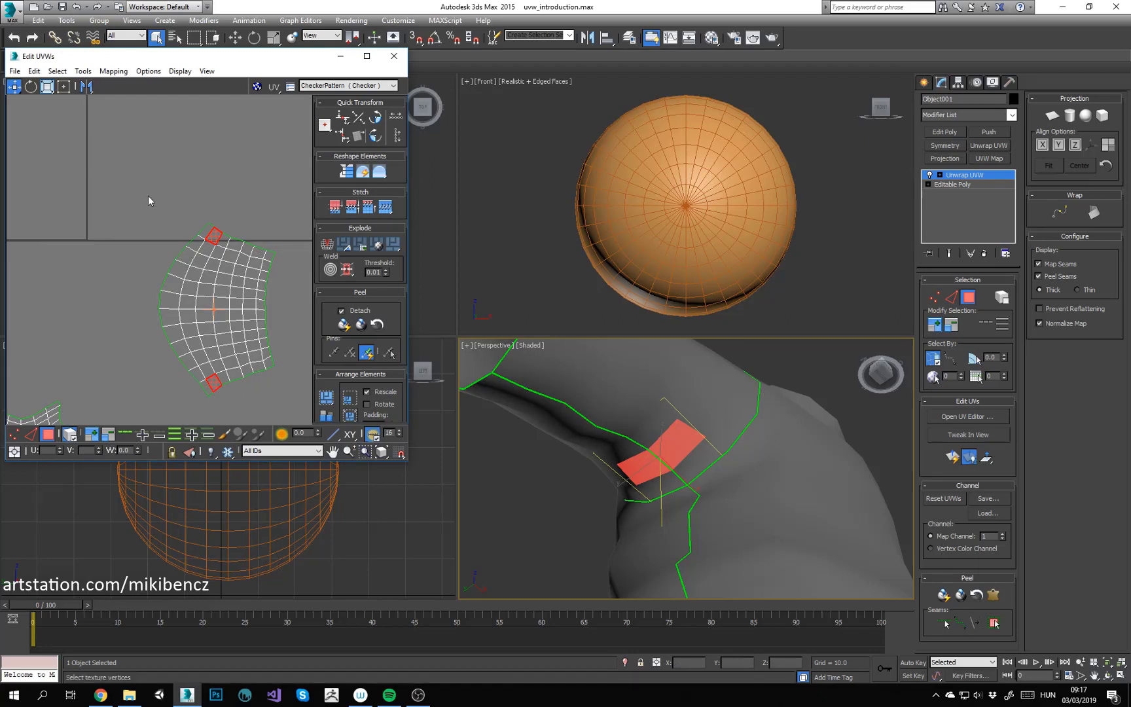
left_click_drag(288, 417, 288, 416)
left_click(136, 271)
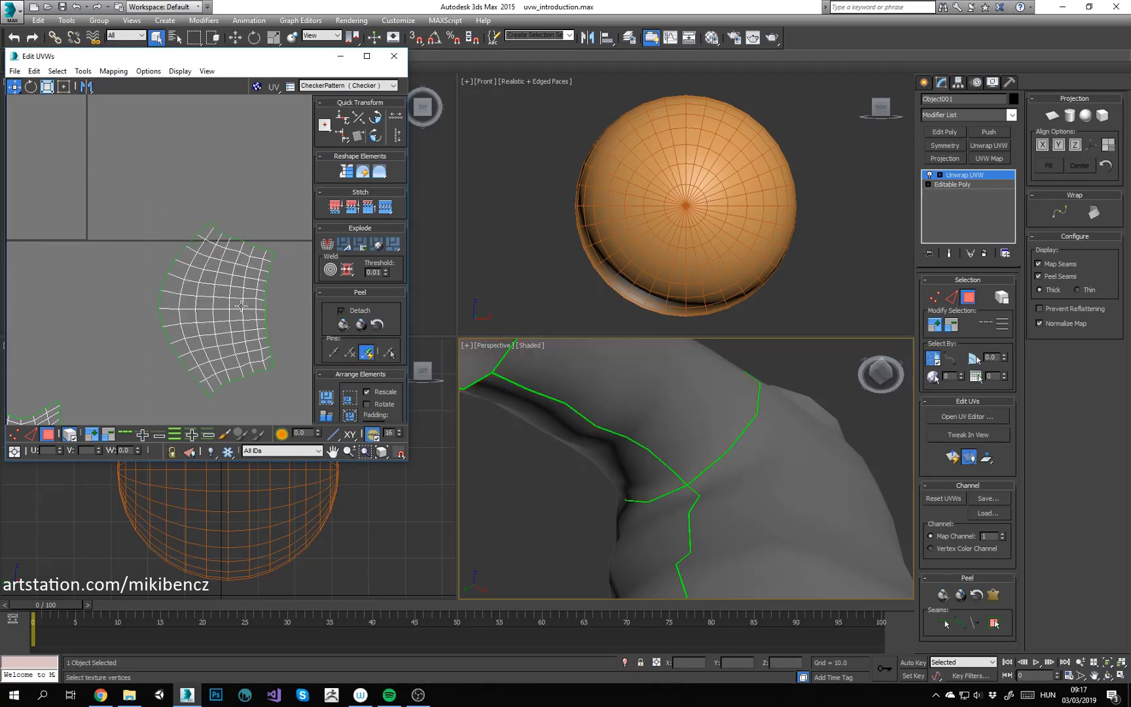
Step: Select a two-by-two block of polygons in the middle of the sleeve's UV island and examine the matching area on the model
middle_click_drag(233, 301, 205, 276)
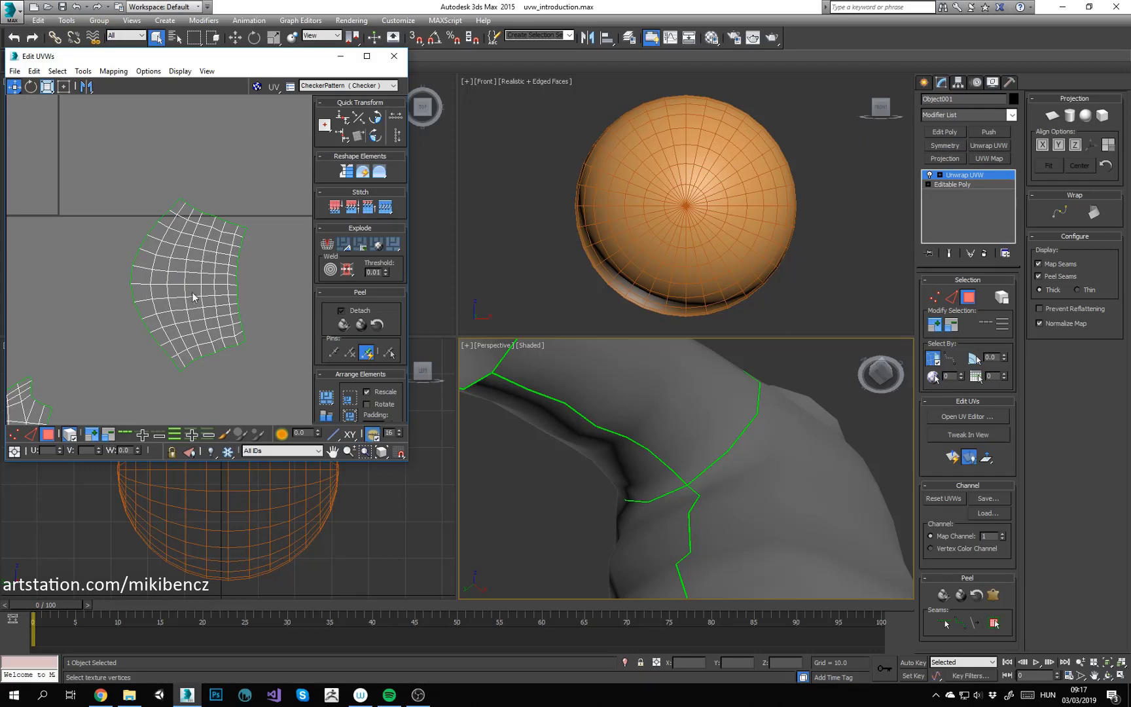
middle_click_drag(716, 421, 726, 503)
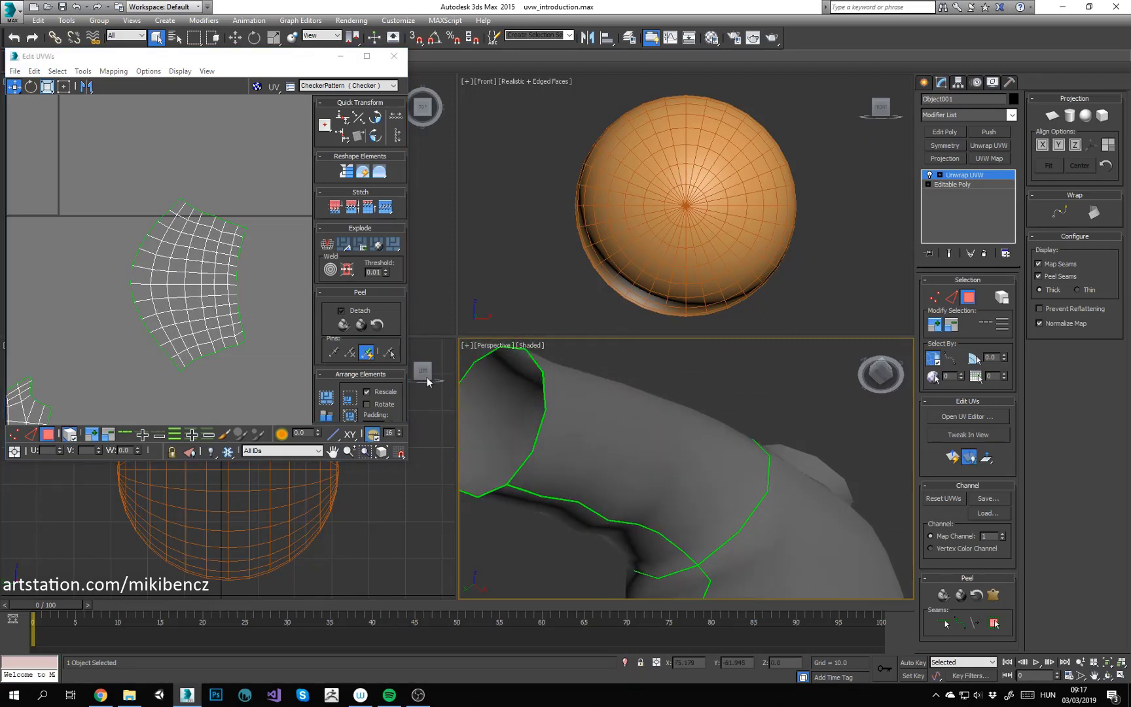
left_click(176, 291)
left_click(291, 288)
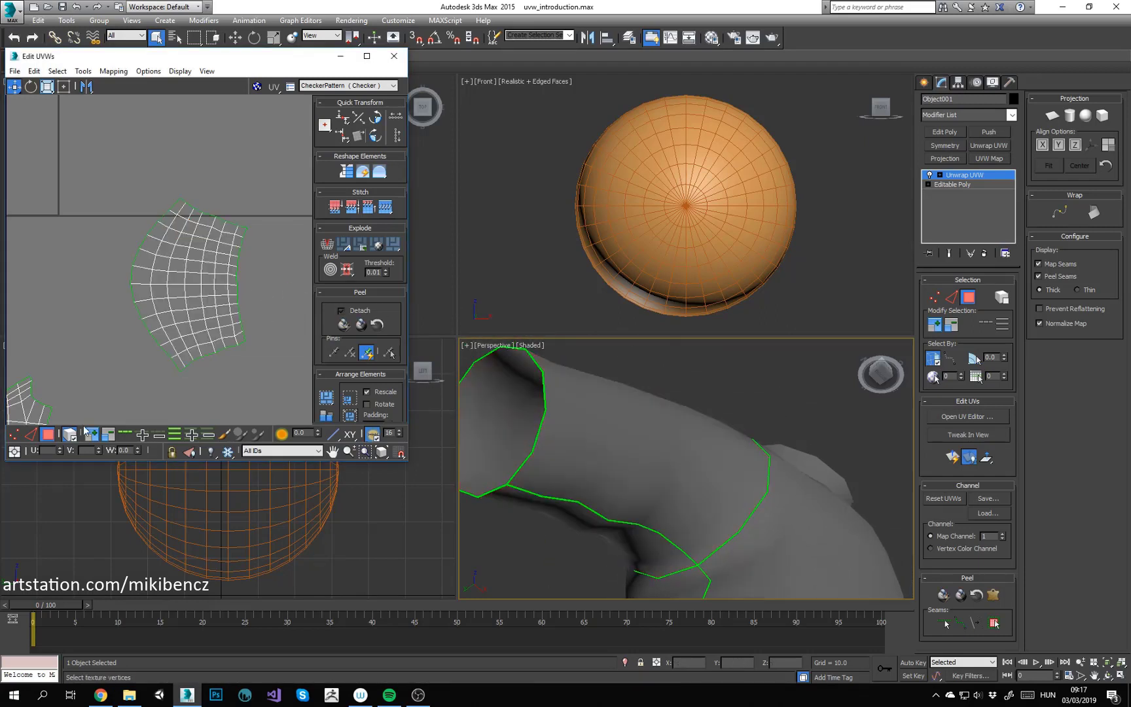
left_click(182, 280)
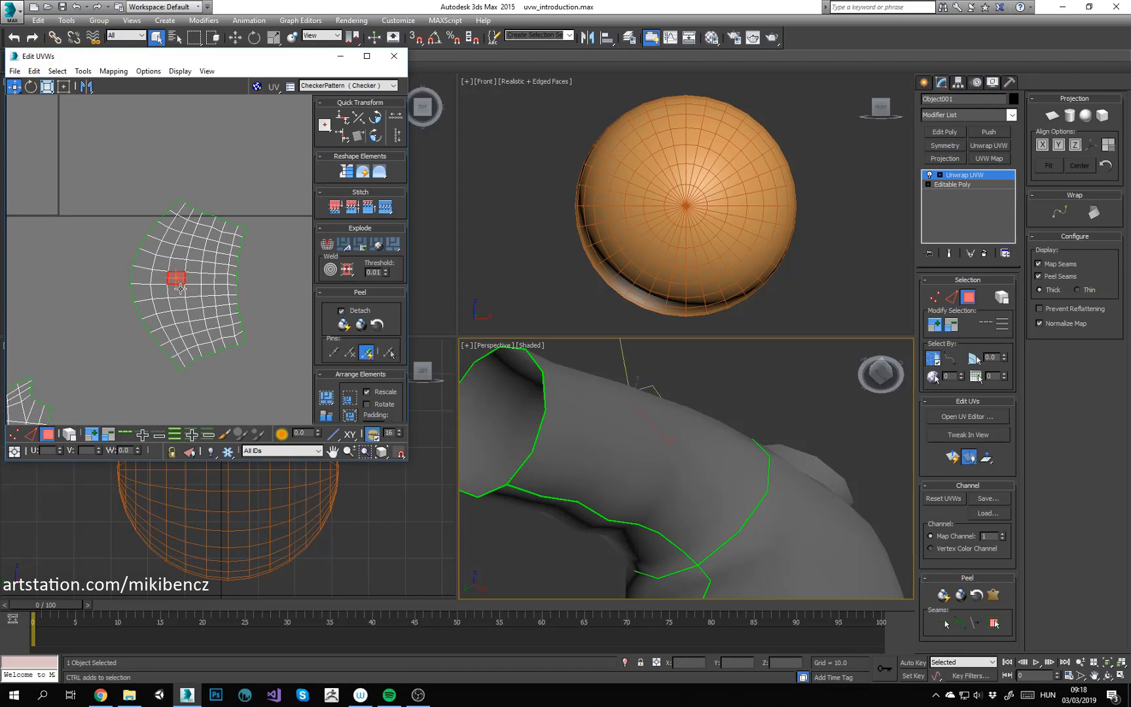
left_click(181, 291, "ctrl")
left_click(193, 292, "ctrl")
left_click(194, 279, "ctrl")
middle_click_drag(597, 358, 614, 420, "alt")
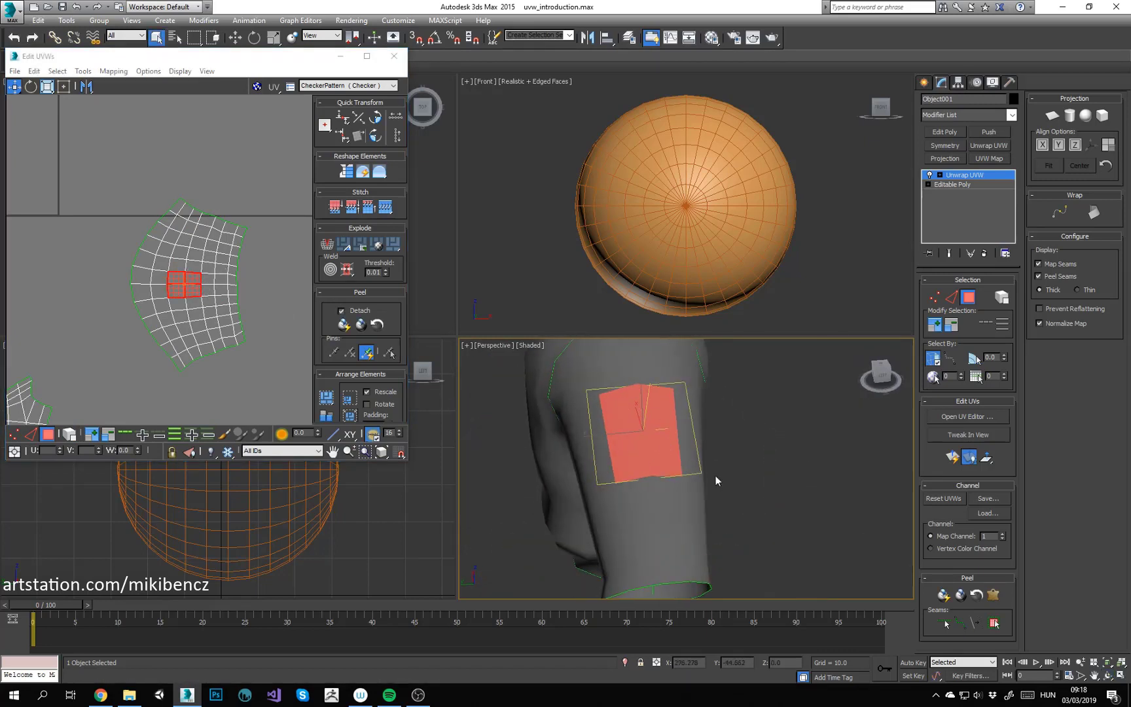
middle_click_drag(717, 478, 901, 275, "alt")
Step: Leave the sweater and select the head model, framing it in the perspective view
scroll(648, 448, "down", 5)
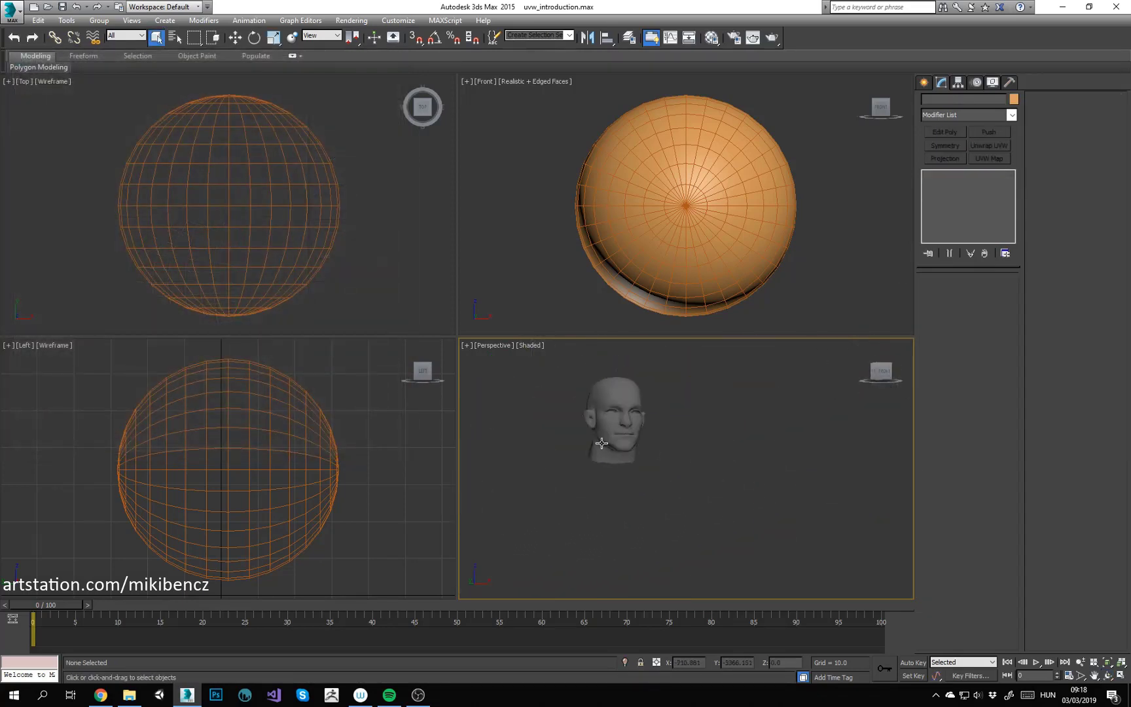
middle_click_drag(614, 431, 757, 470)
left_click(681, 476)
scroll(679, 476, "up", 4)
left_click_drag(758, 469, 686, 476)
mouse_move(686, 476)
middle_mouse_down("alt")
mouse_move(689, 465)
mouse_move(688, 478)
middle_mouse_up("alt")
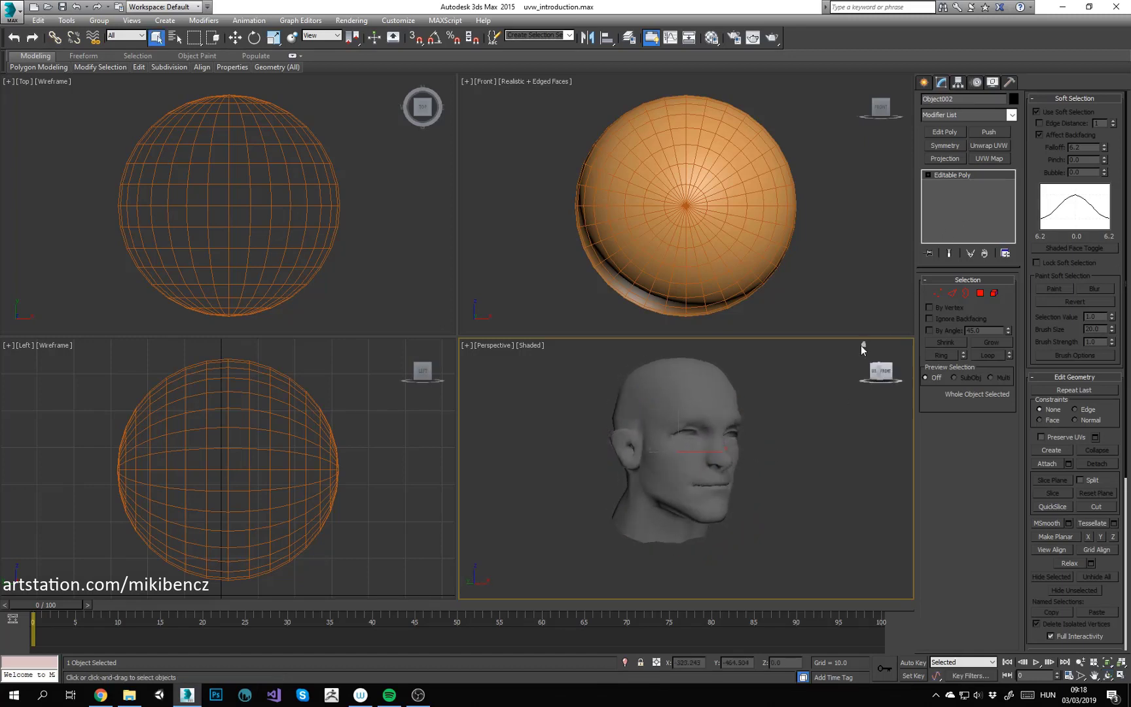
Step: Add an Unwrap UVW modifier to the head and open its UV editor with the checker background hidden
left_click(990, 144)
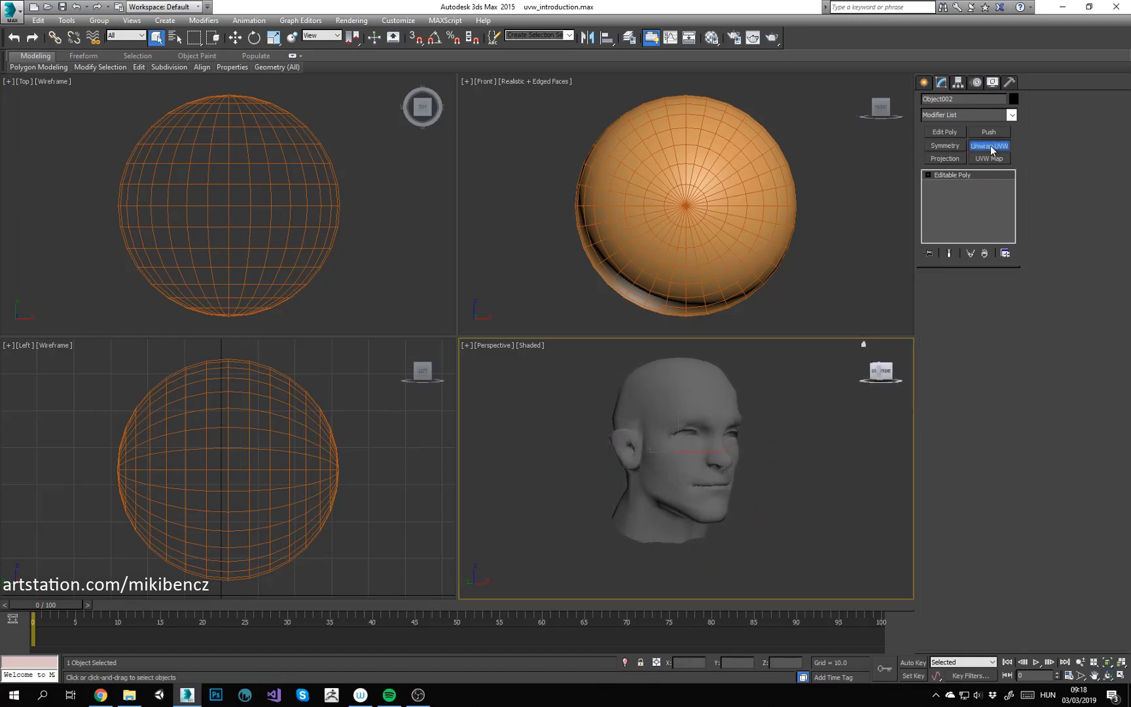
left_click(965, 415)
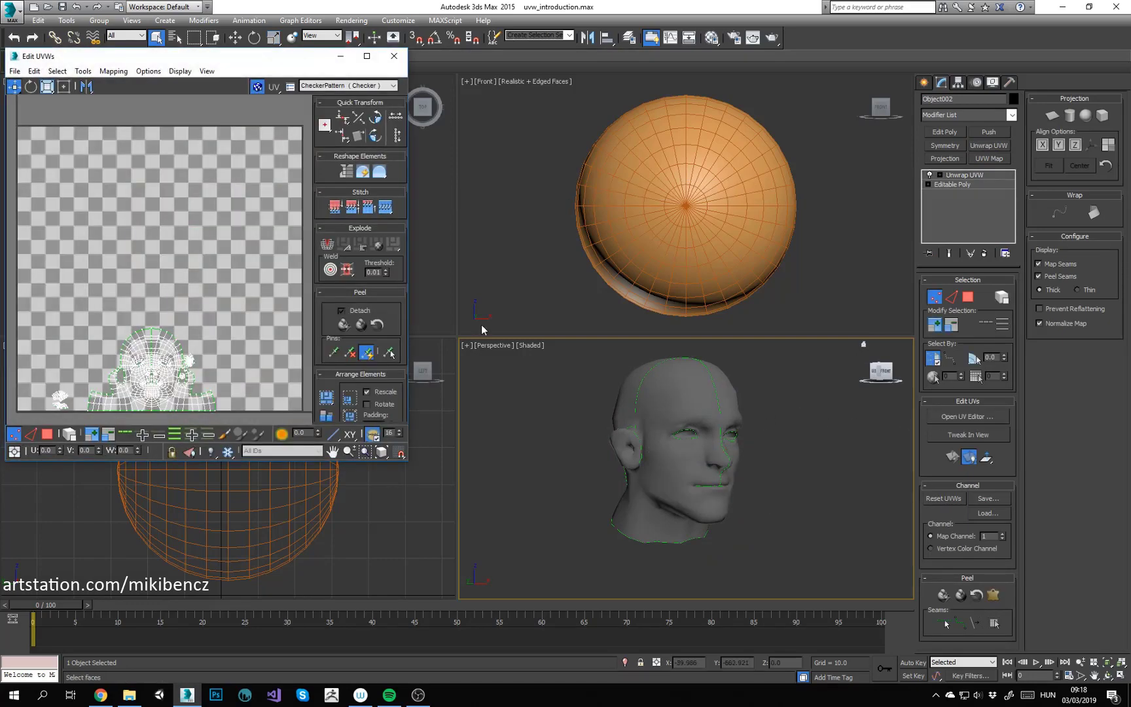
left_click(256, 87)
middle_click_drag(135, 355, 148, 314)
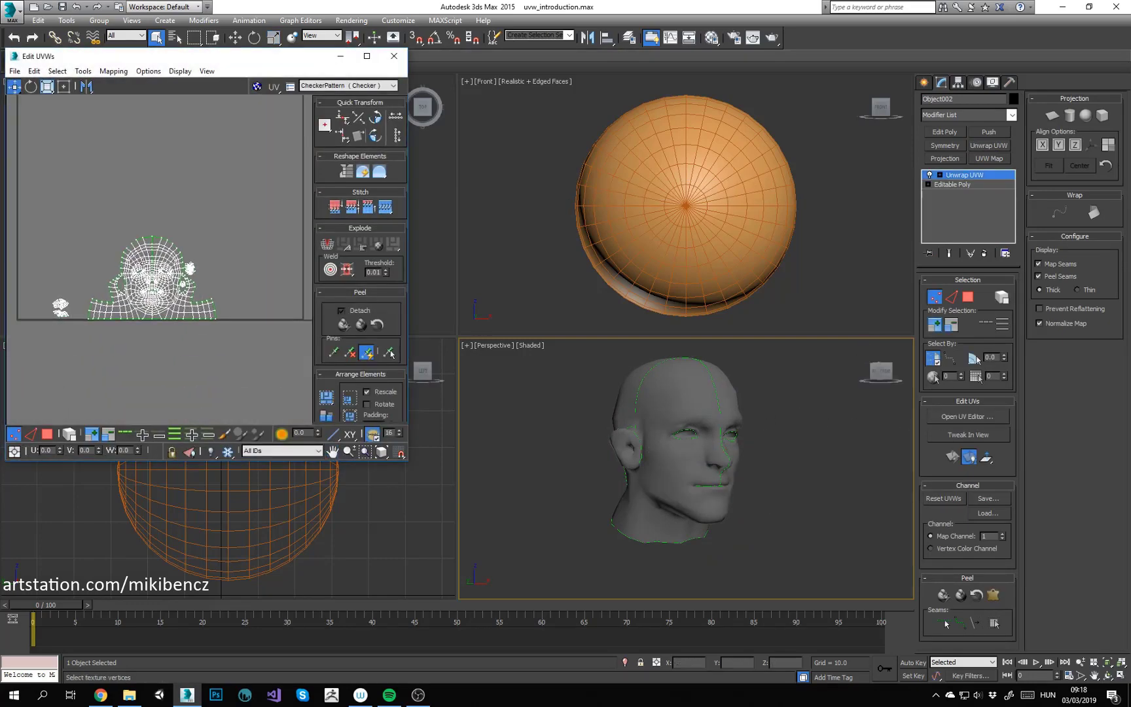
Step: In polygon mode, select a single polygon below the head's eye and locate it in the UV layout
scroll(138, 258, "up", 3)
scroll(710, 450, "up", 3)
key("3")
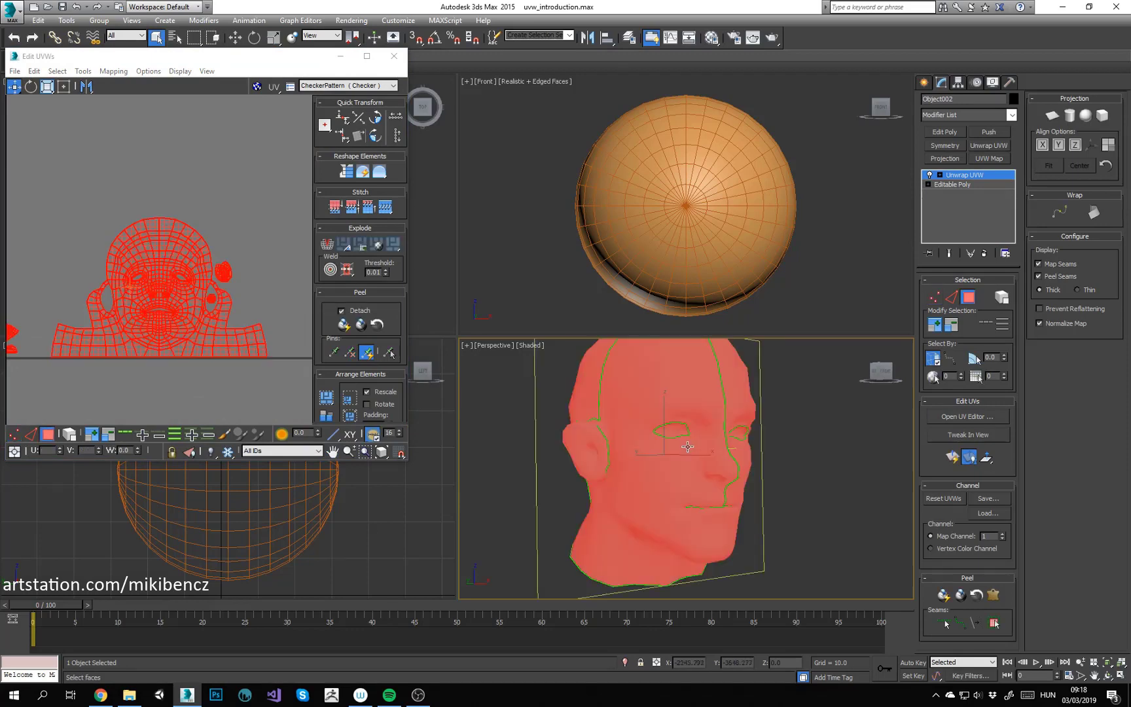
left_click(685, 448)
scroll(154, 311, "up", 4)
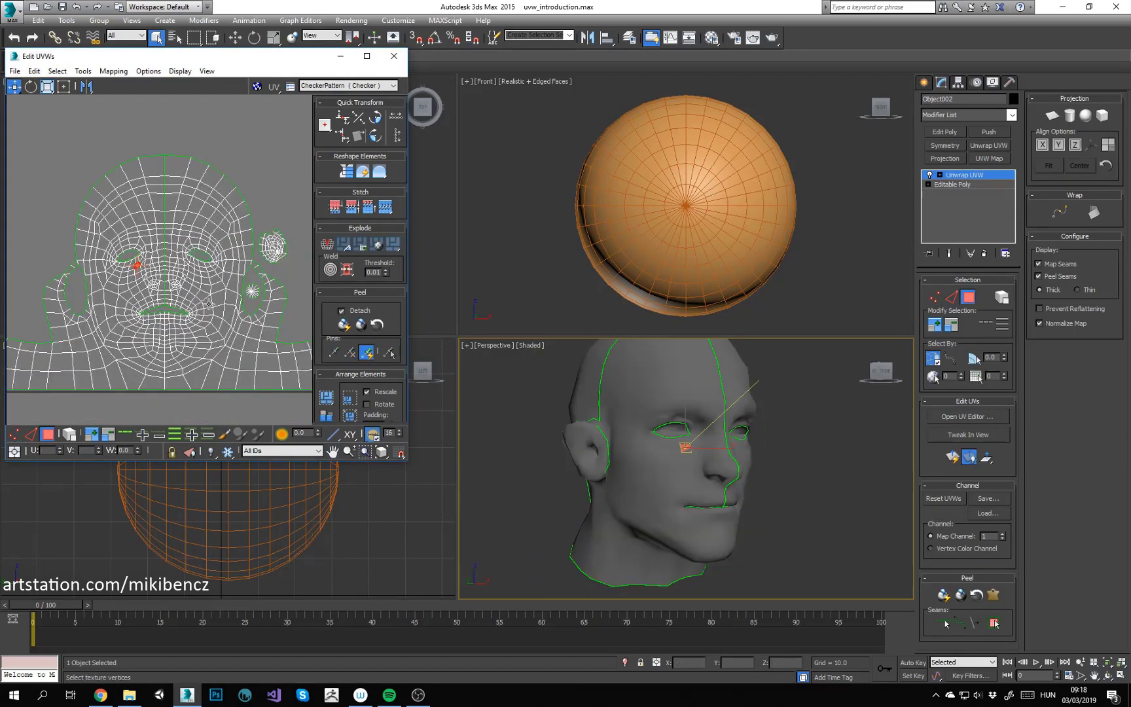
Step: Select the polygons on both sides of the seam at the back of the neck and locate them in the UV layout
middle_click_drag(639, 391, 642, 536, "alt")
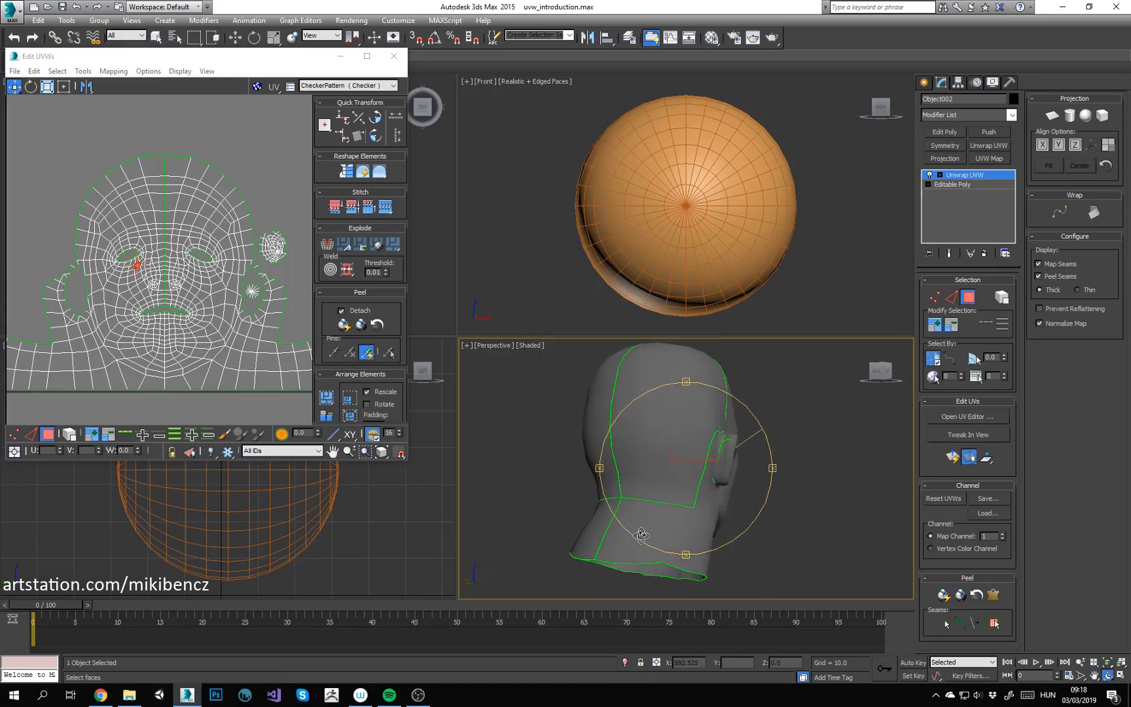
left_click(619, 526)
scroll(181, 311, "down", 2)
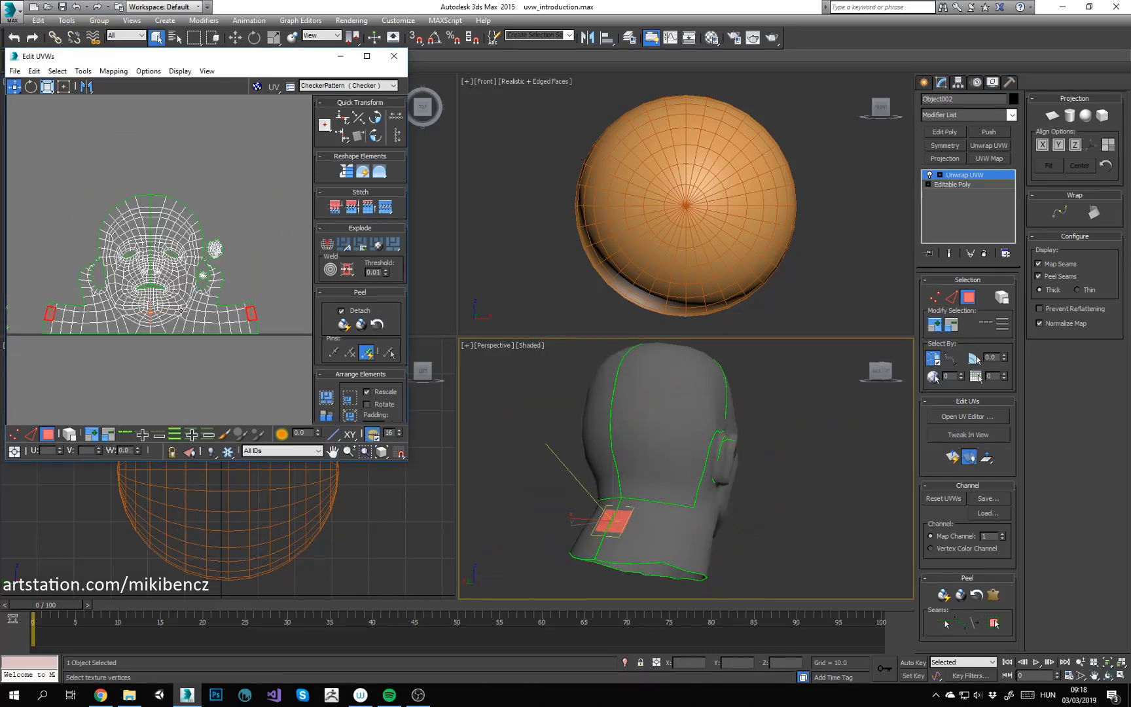
Step: Select several scattered polygons from the back of the neck around its side to match them with the UV layout
left_click(649, 505)
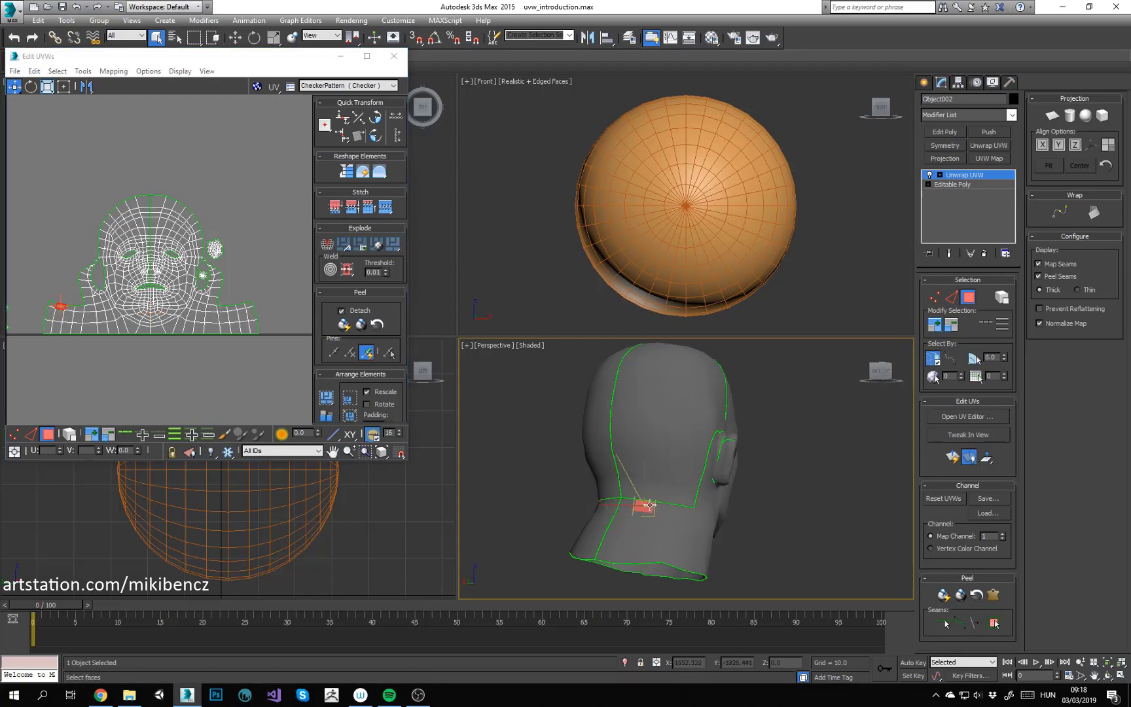
left_click(637, 548, "ctrl")
left_click(676, 549, "ctrl")
middle_click_drag(727, 522, 661, 525, "alt")
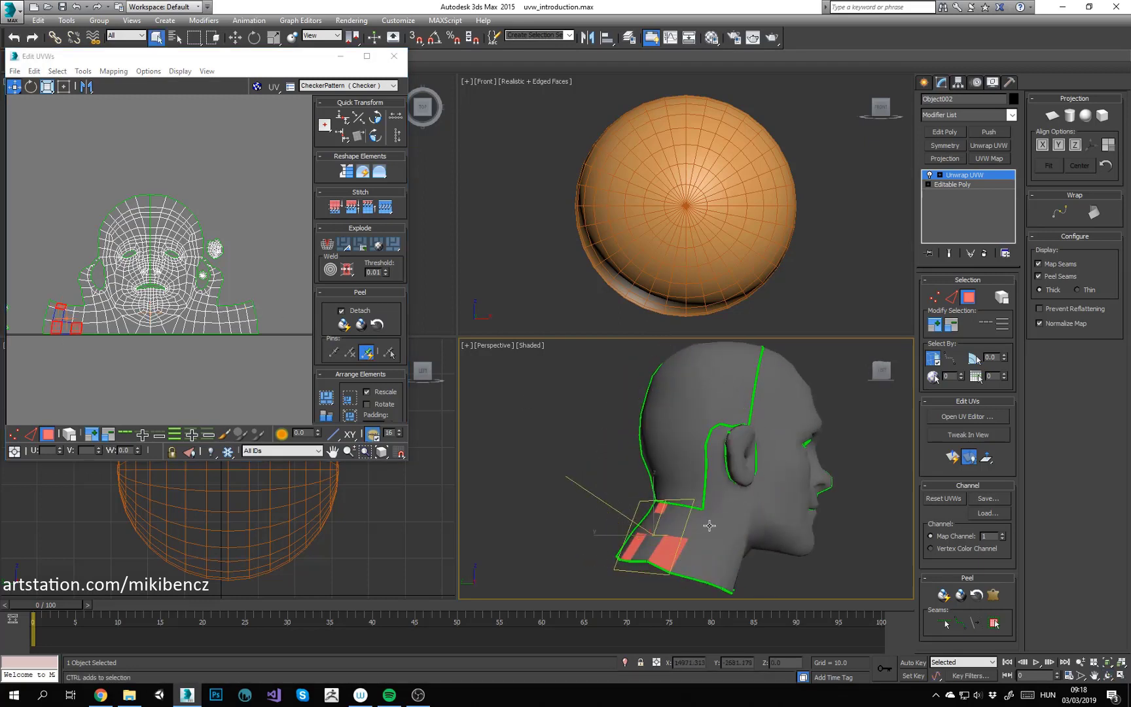
left_click(711, 522, "ctrl")
left_click(722, 566, "ctrl")
Step: Select the block of polygons at the neck end of the head's UV island and examine the head from the front
key("ctrl+r")
left_click_drag(671, 514, 630, 502)
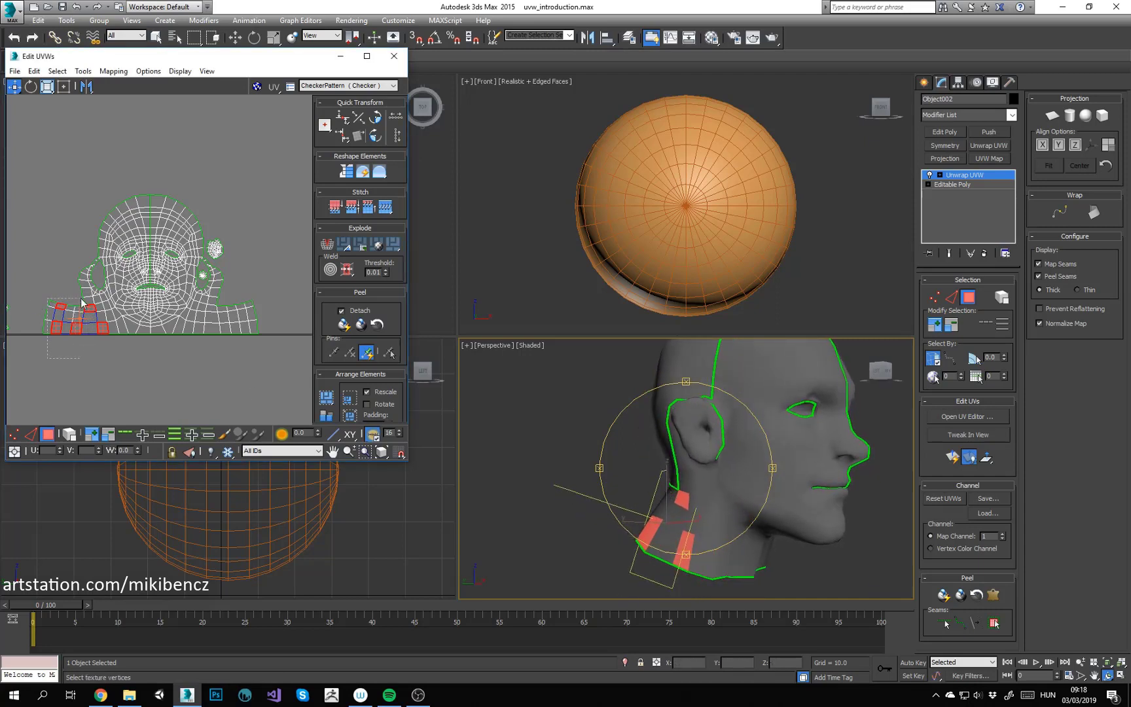
left_click_drag(82, 302, 76, 306)
middle_click_drag(823, 487, 700, 474)
left_click_drag(700, 474, 556, 428)
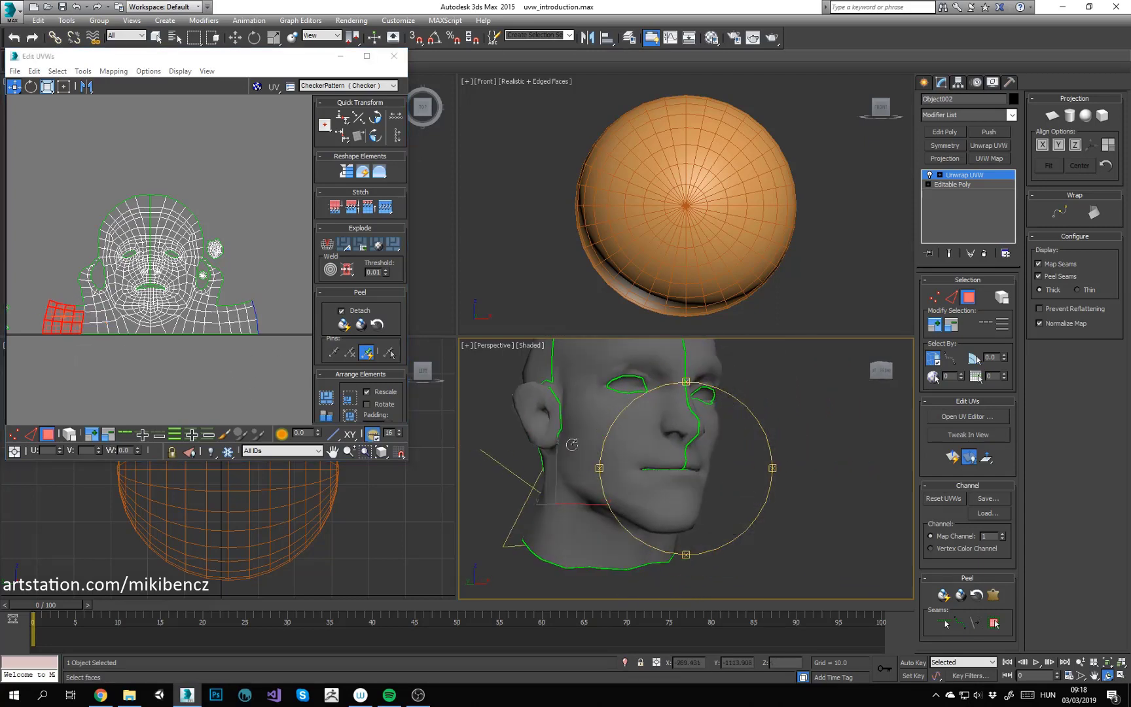
right_click(556, 428)
Step: Pick the ear on the head model and move its UV island farther away from the face island
left_click(544, 412)
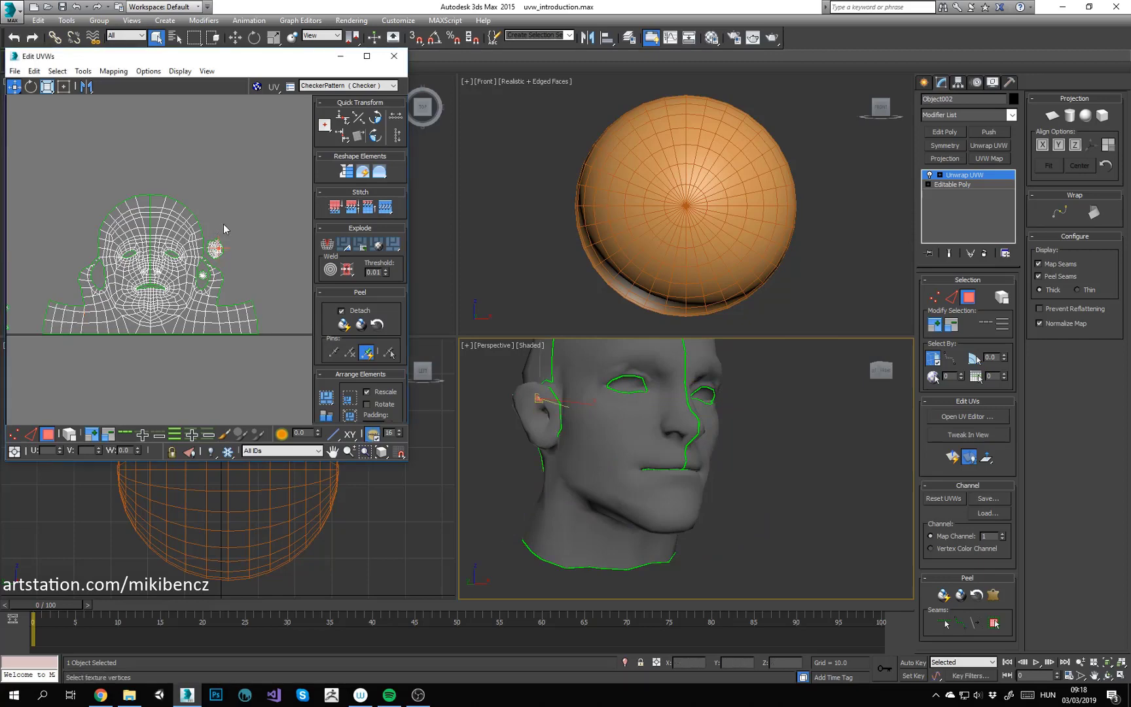
scroll(229, 231, "up", 3)
left_click_drag(171, 304, 248, 245)
middle_click_drag(95, 314, 145, 271)
scroll(127, 283, "down", 2)
Step: Check polygons on the jaw and underside of the head against the UV layout, and deselect them
left_click(652, 517)
middle_click_drag(652, 517, 603, 447, "alt")
left_click(677, 561)
scroll(142, 253, "down", 3)
left_click(91, 191)
middle_click_drag(91, 192, 130, 214)
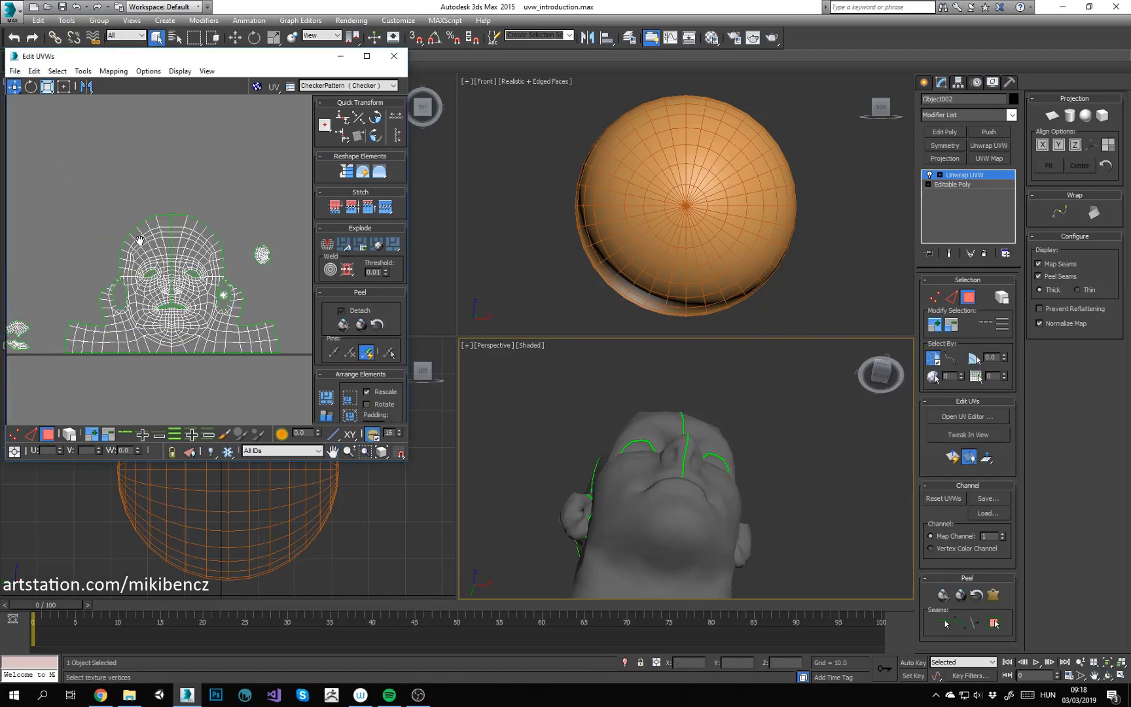
Step: Select a polygon on the chin below the lower lip, locate it in the head's UV layout, and deselect it
scroll(170, 274, "down", 2)
mouse_move(170, 274)
middle_mouse_down()
mouse_move(143, 268)
mouse_move(162, 285)
middle_mouse_up()
scroll(173, 246, "up", 1)
left_click(664, 504)
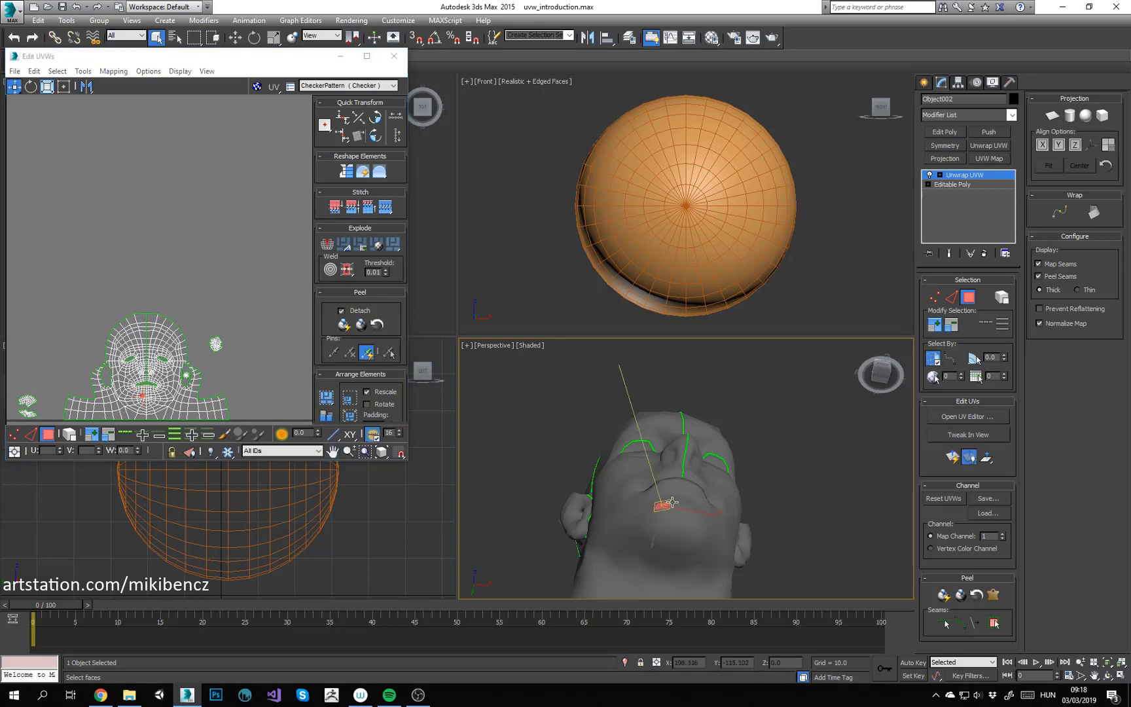
mouse_move(673, 502)
middle_mouse_down("alt")
mouse_move(675, 488)
mouse_move(690, 506)
middle_mouse_up("alt")
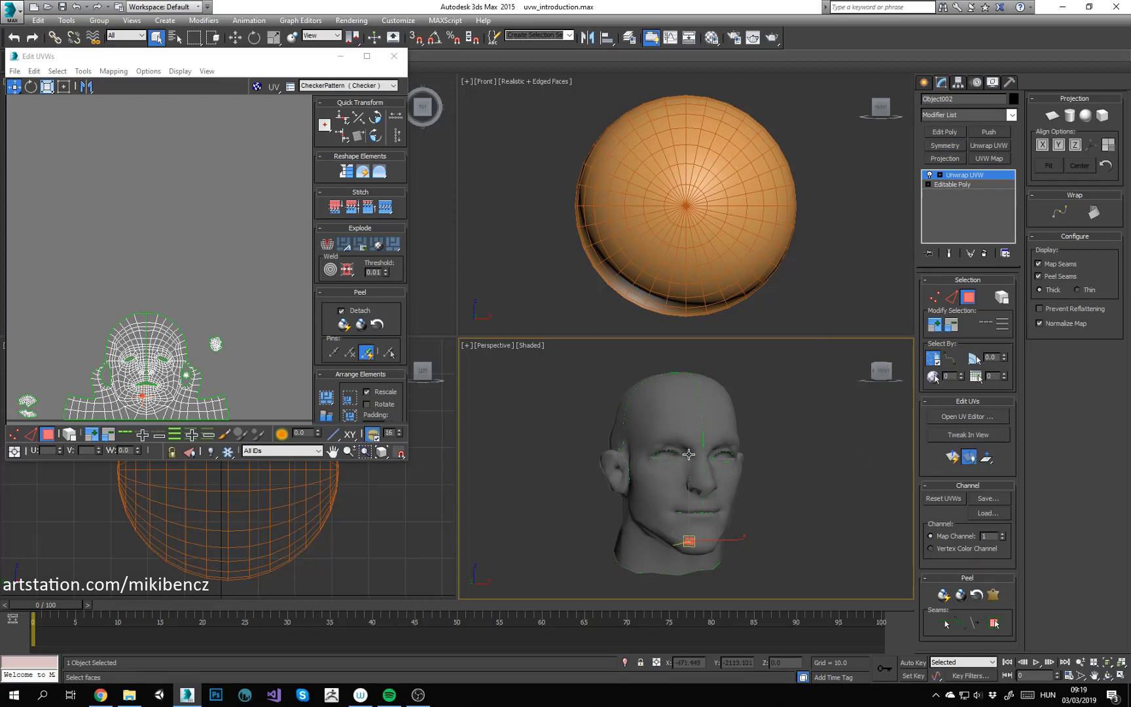
scroll(196, 243, "down", 2)
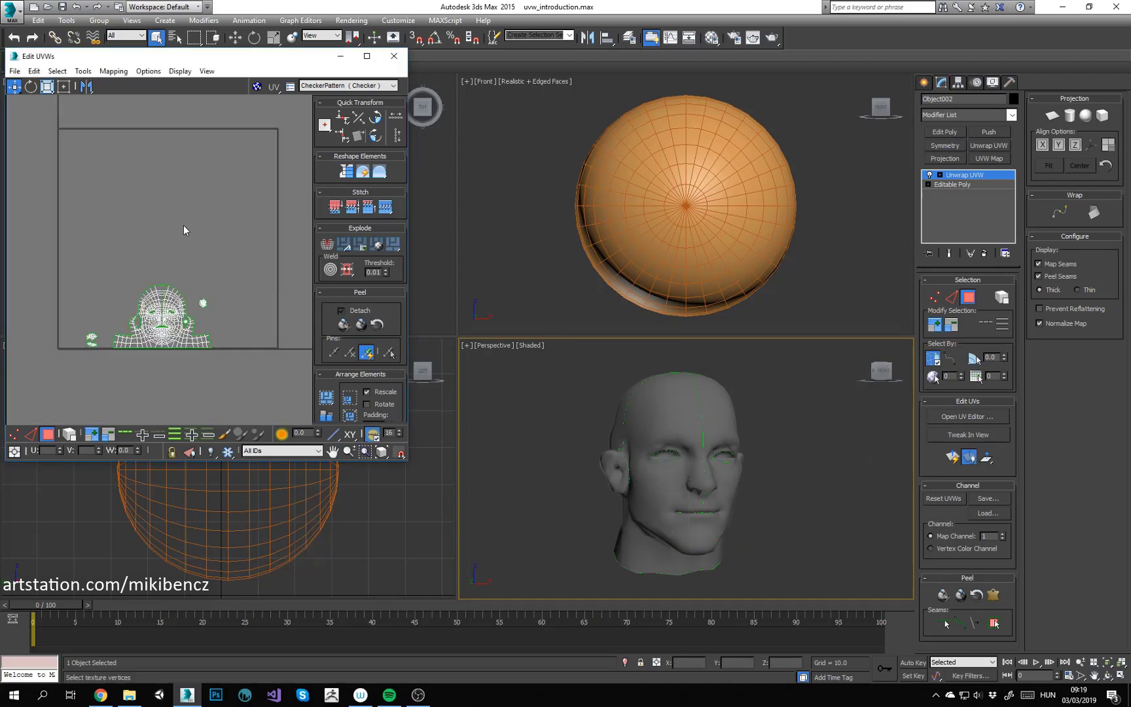
middle_click_drag(184, 230, 182, 254)
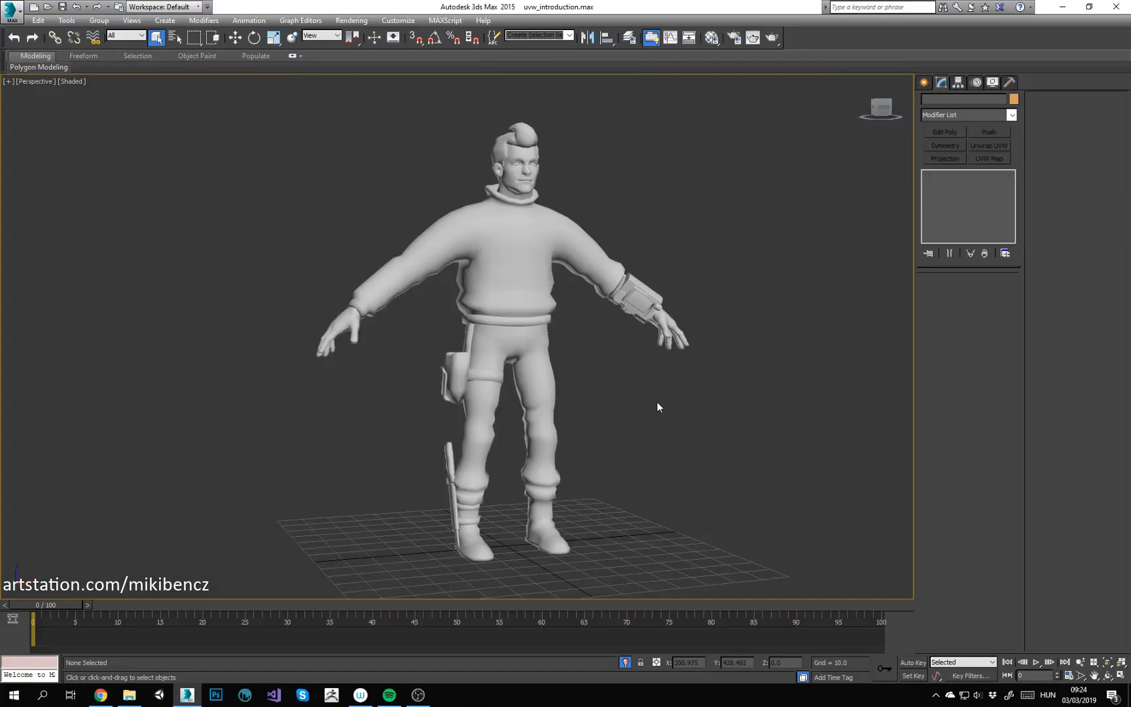
Step: Select the full character model and add an Unwrap UVW modifier to it
middle_click_drag(766, 436, 624, 435)
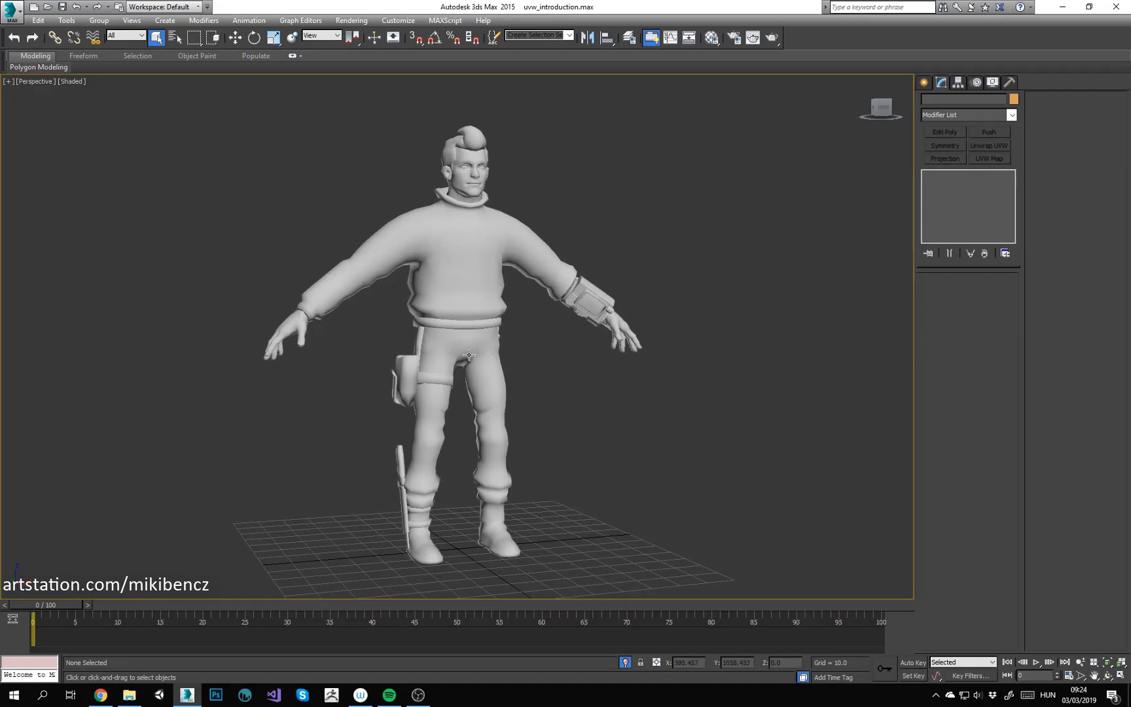
mouse_move(510, 343)
middle_mouse_down()
mouse_move(526, 327)
mouse_move(518, 344)
middle_mouse_up()
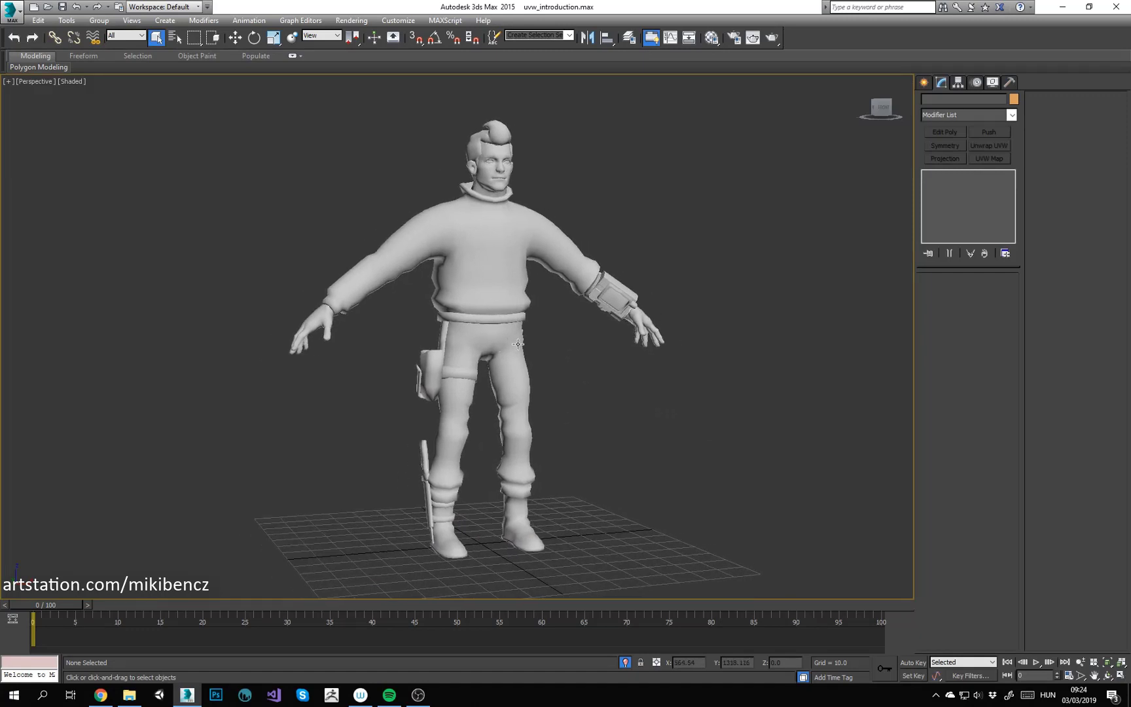
left_click(517, 344)
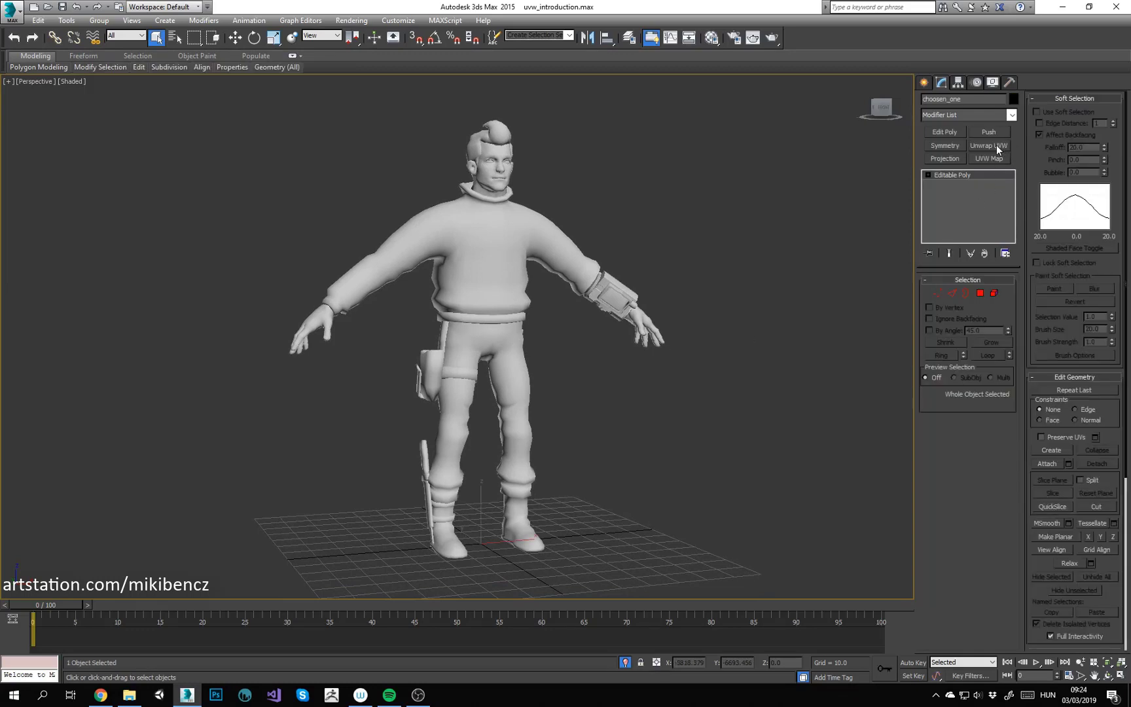
left_click(1012, 115)
scroll(1019, 437, "down", 10)
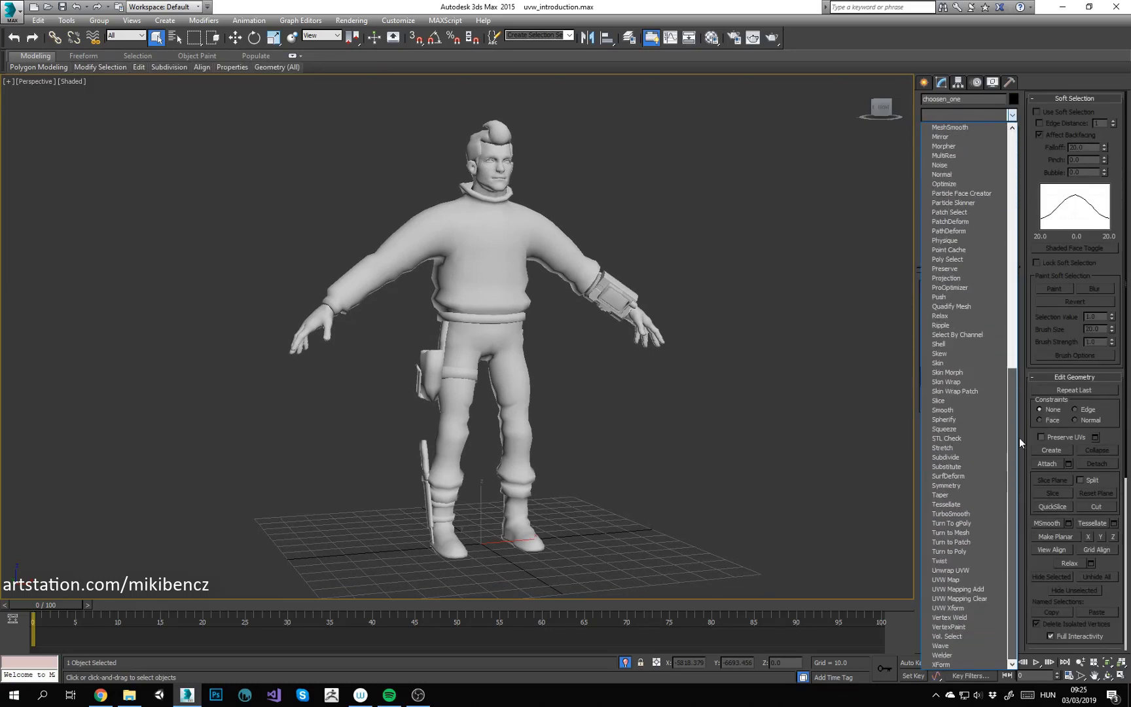
left_click(958, 570)
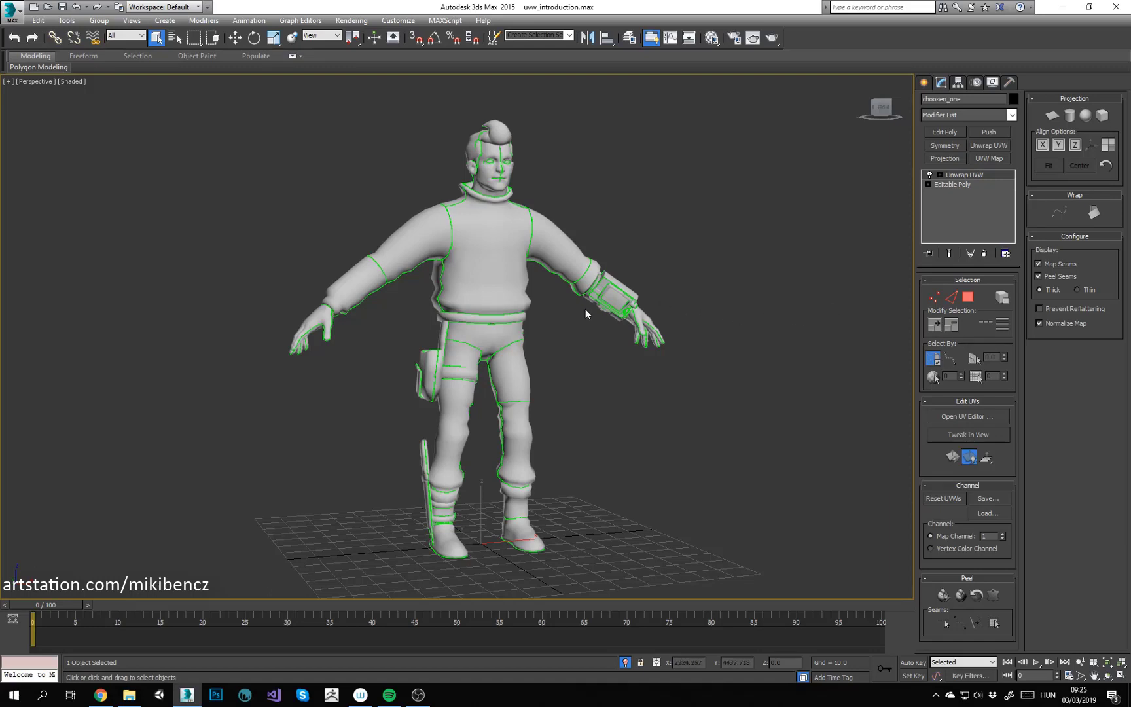
Step: Select vertices and, at edge level, several edges on the upper sleeve of the arm carrying the wrist device
middle_click_drag(586, 309, 608, 327)
middle_click_drag(609, 327, 642, 329, "alt")
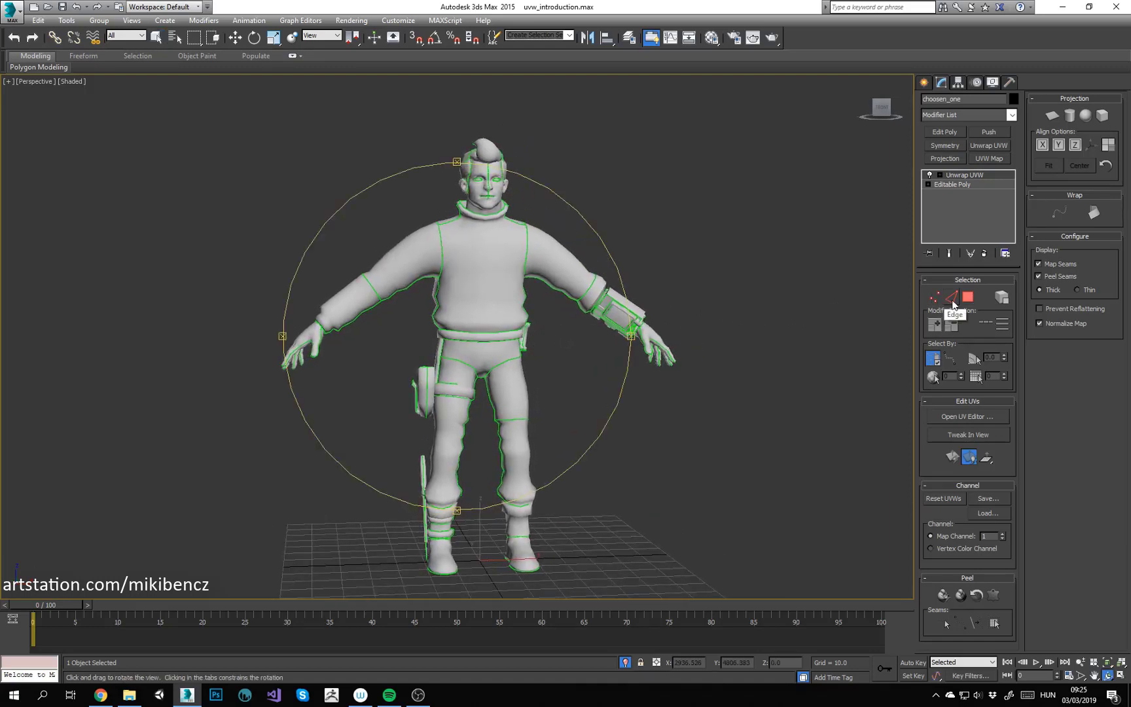
left_click(970, 298)
left_click(934, 298)
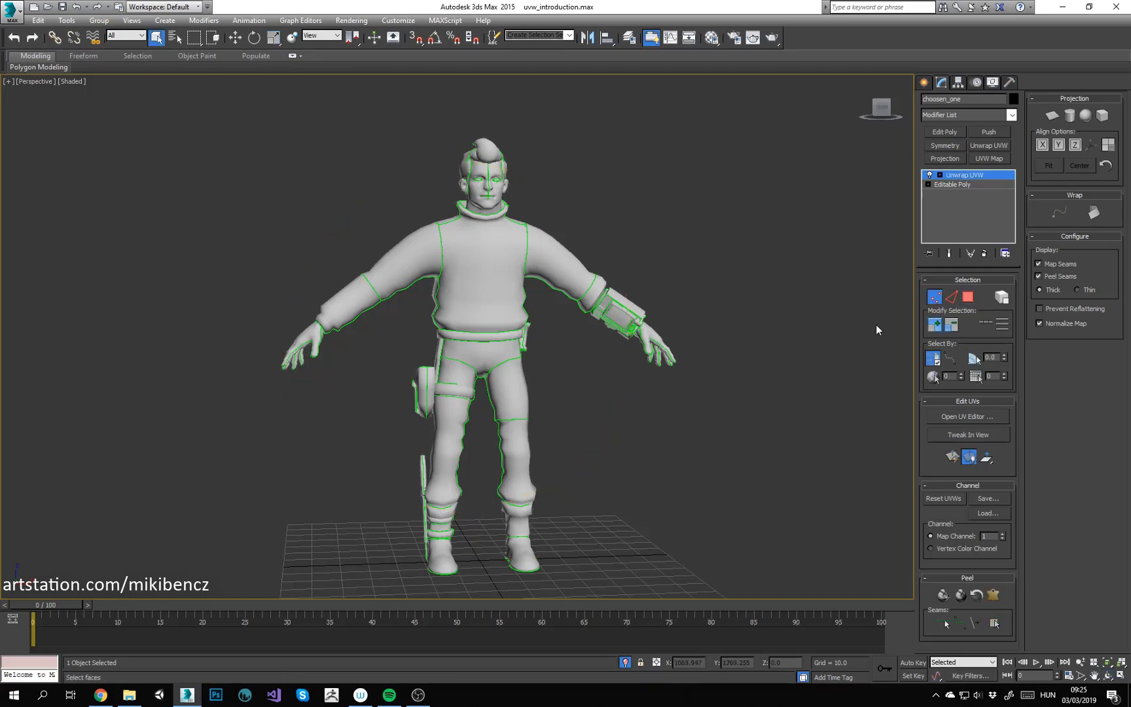
scroll(508, 266, "up", 6)
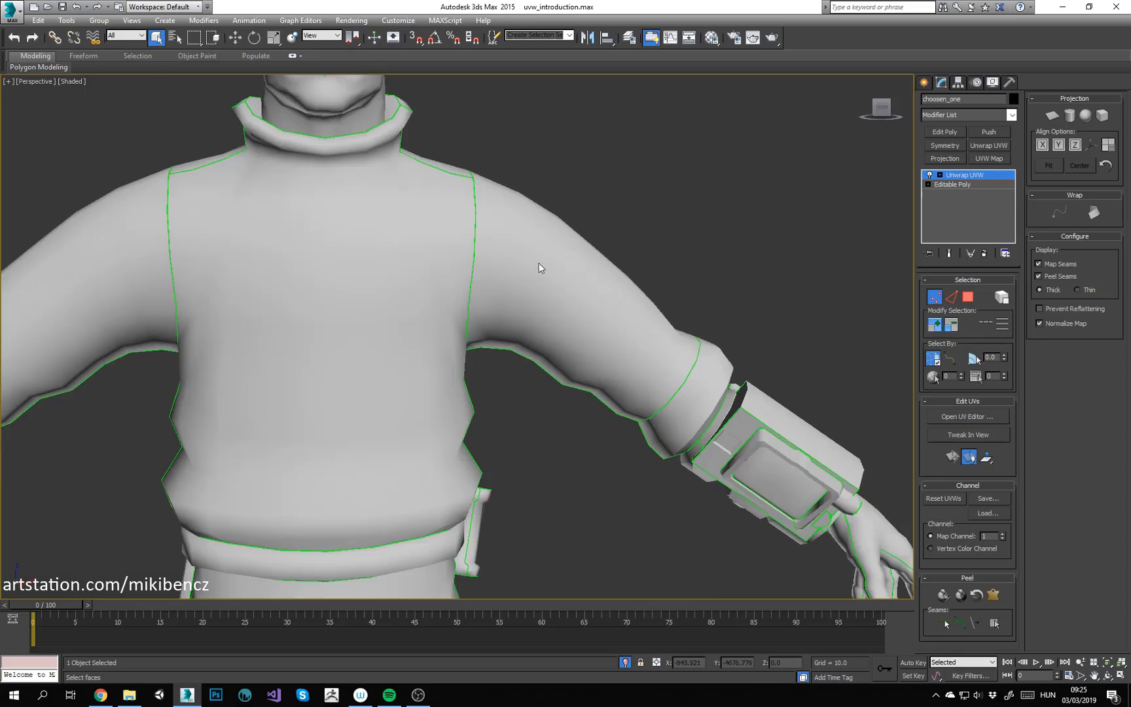
left_click_drag(541, 267, 585, 312)
left_click_drag(593, 269, 479, 430)
left_click_drag(367, 365, 367, 365, "ctrl")
left_click(952, 298)
left_click_drag(604, 241, 574, 330)
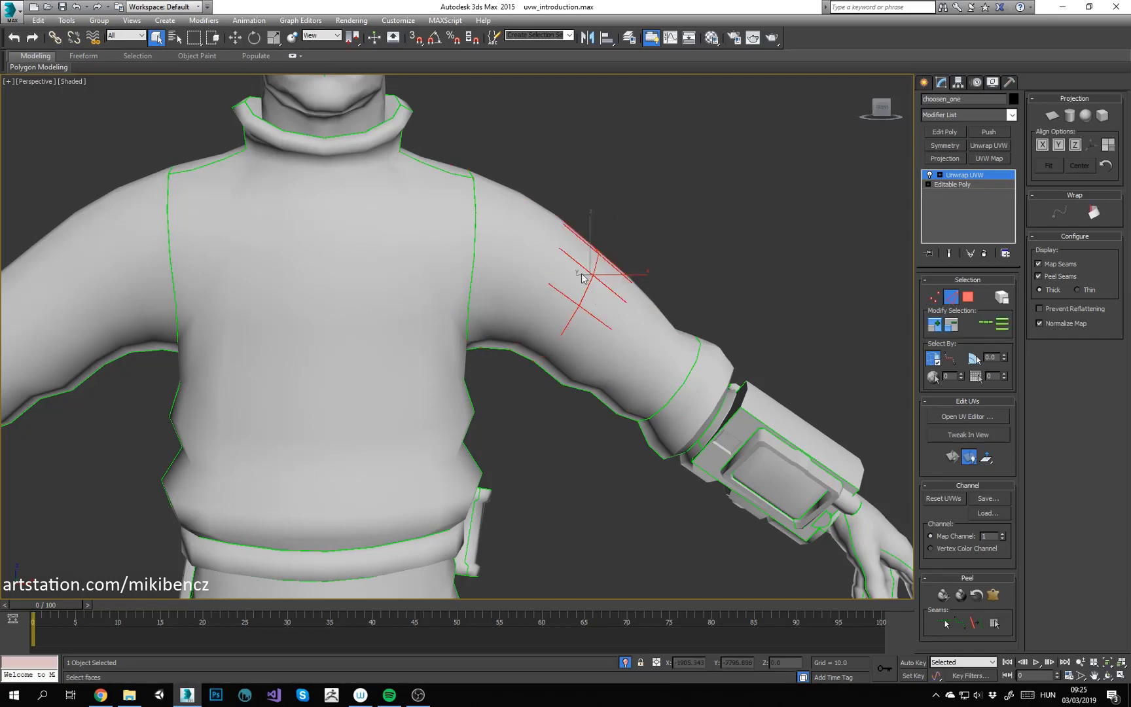
Step: Show edged faces, select a block of four adjacent polygons on the upper sleeve, and clear the selection
key("F4")
left_click(969, 297)
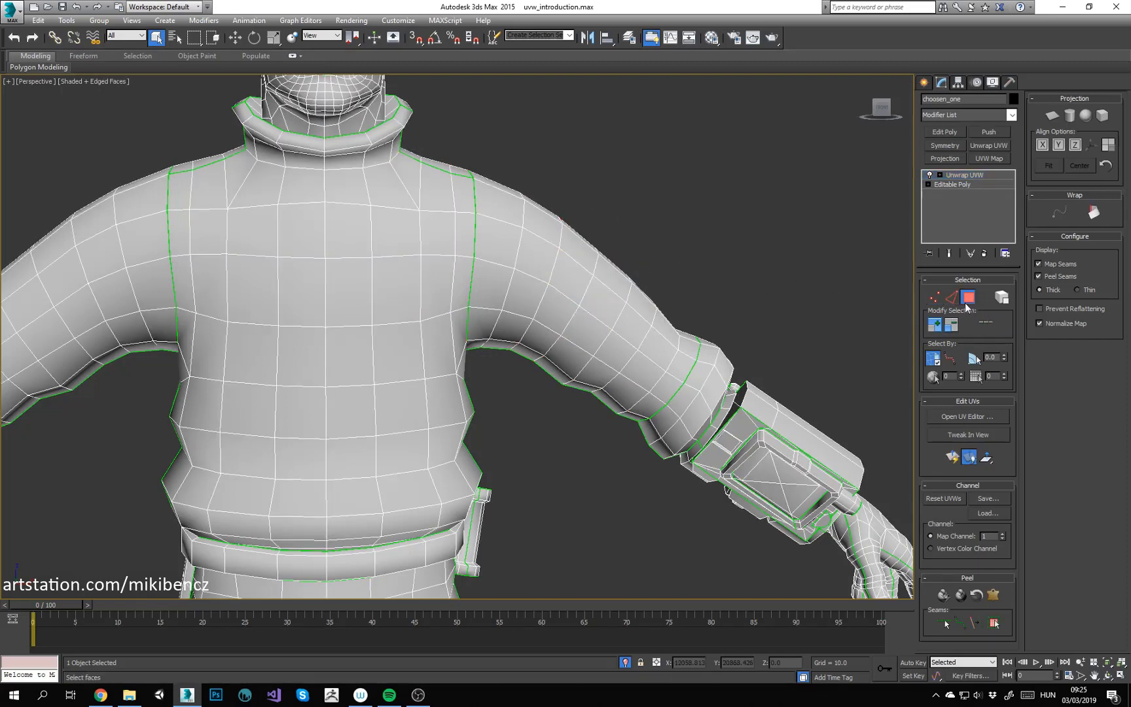
left_click(532, 254)
left_click(569, 278, "ctrl")
left_click(556, 310, "ctrl")
left_click(526, 294, "ctrl")
middle_click_drag(603, 229, 632, 181)
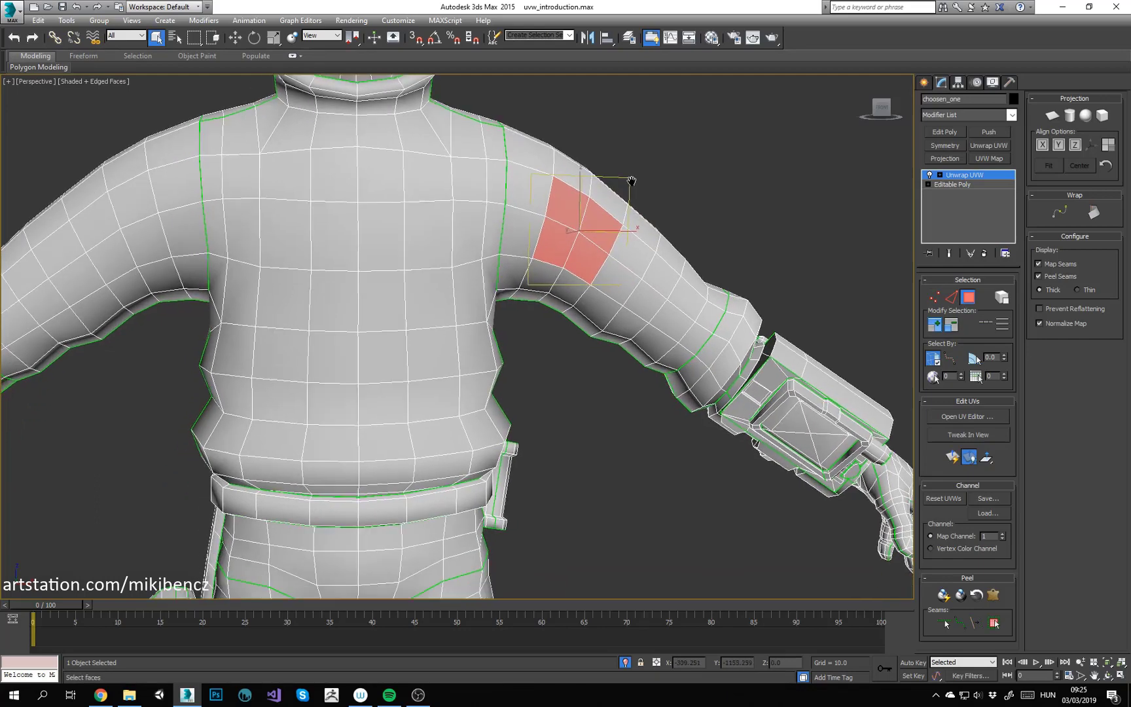
left_click(663, 179)
Step: Select one polygon on the upper sleeve and grow the selection repeatedly across the arm and half the chest
left_click(570, 198)
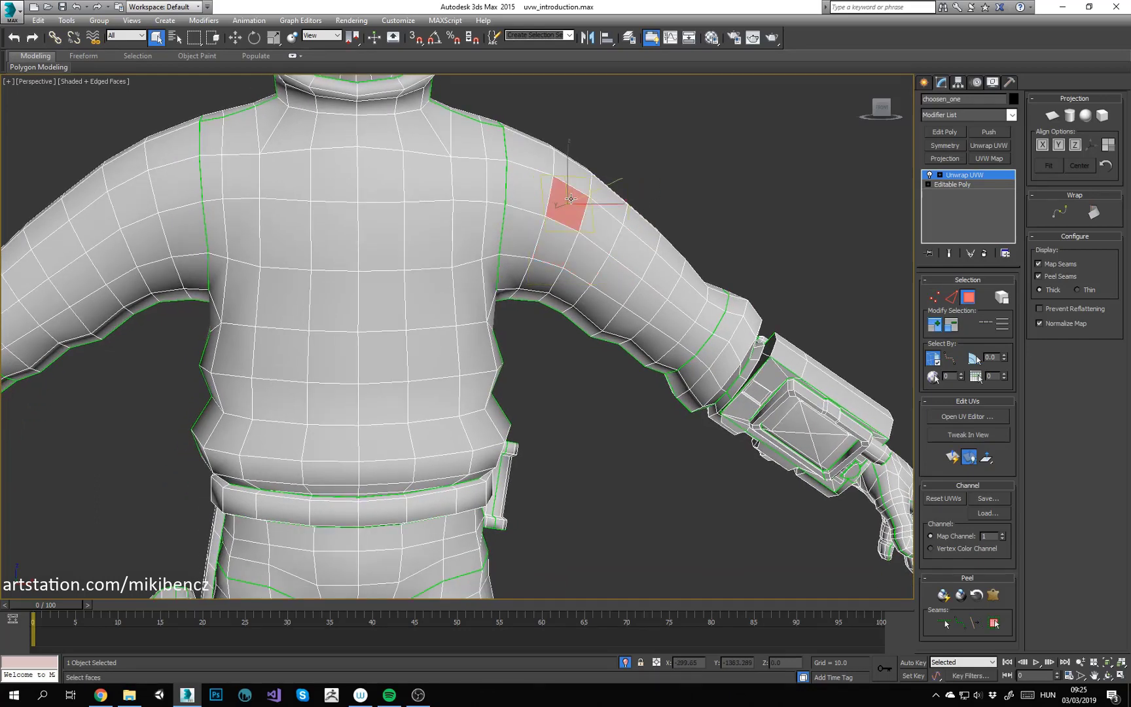
left_click(936, 325)
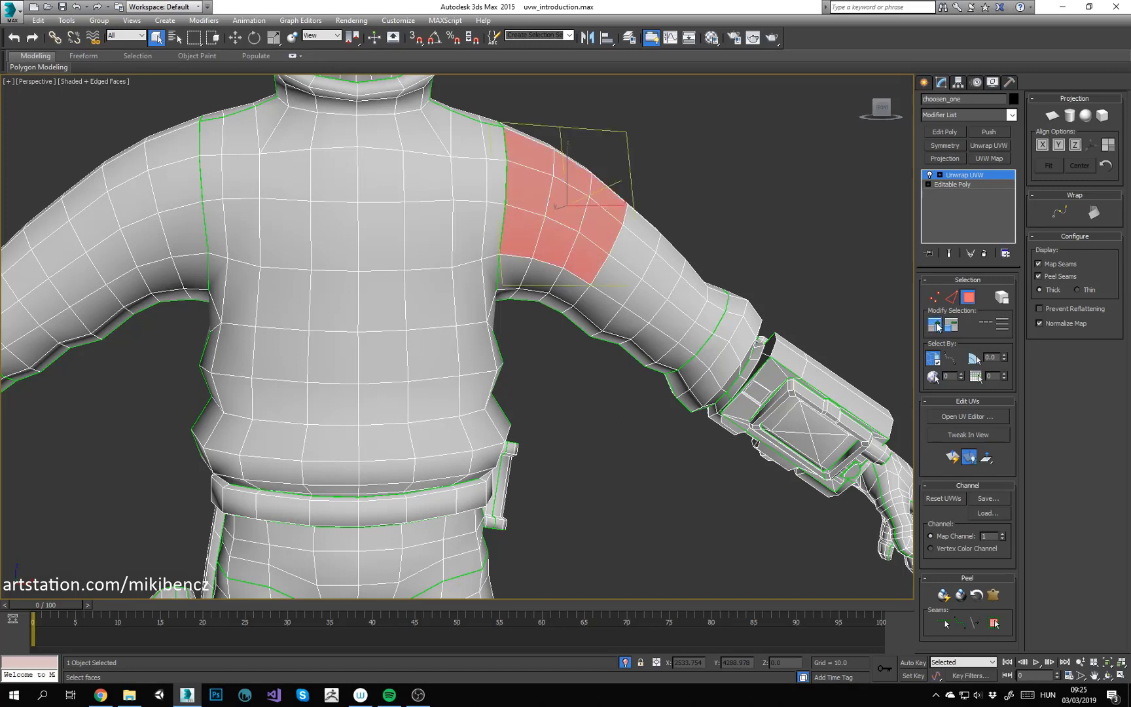
left_click(936, 325)
left_click(936, 325)
left_click(937, 325)
left_click(938, 325)
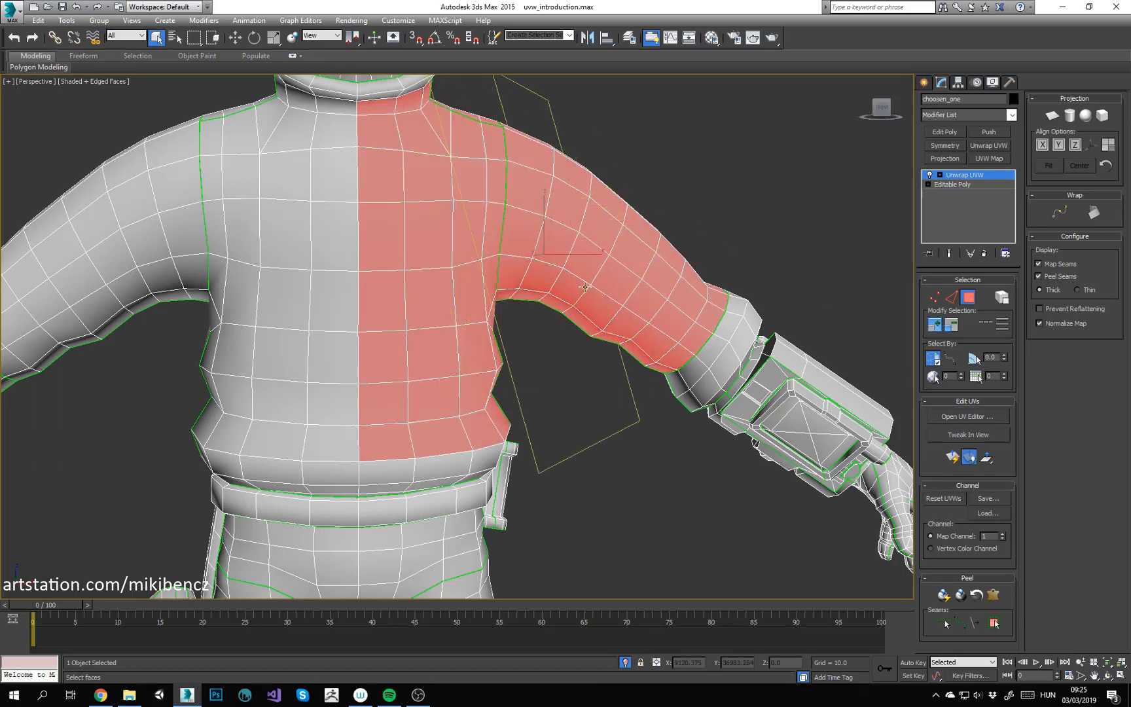
Step: Shrink the sleeve and chest polygon selection three times and clear it
left_click(951, 325)
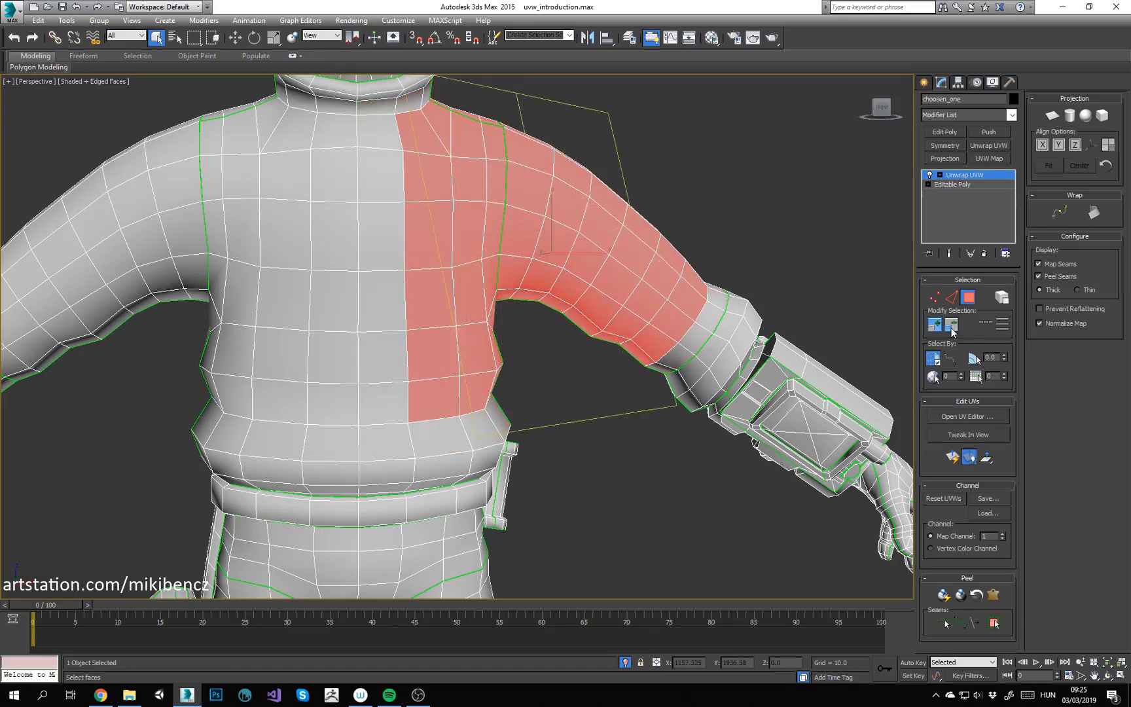
left_click(951, 325)
left_click(951, 324)
left_click(767, 213)
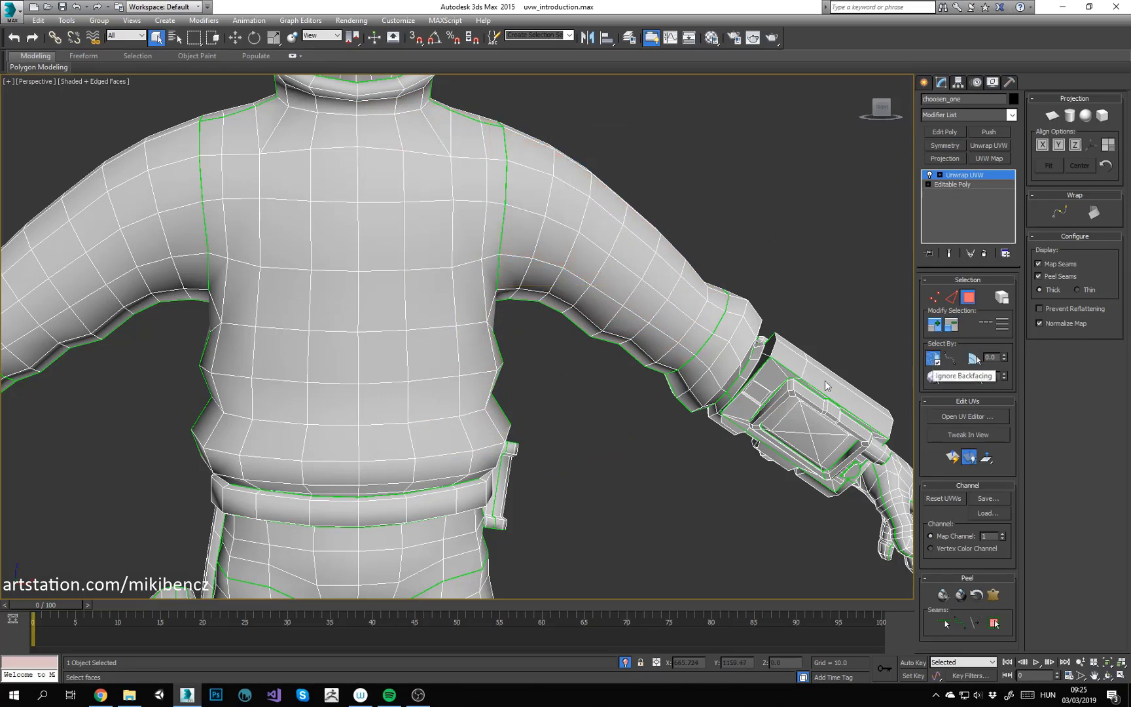
Step: Select all polygons of the full character with Ignore Backfacing on and check how the selection covers the body
scroll(563, 376, "down", 6)
middle_click_drag(538, 413, 556, 380)
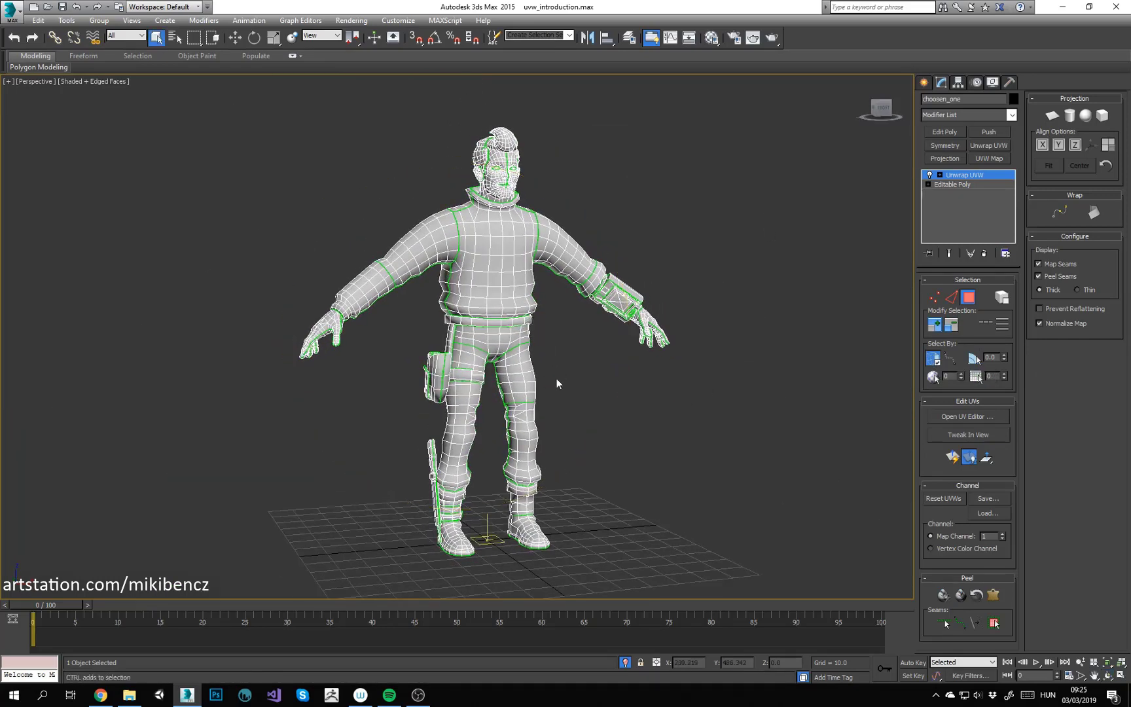
left_click_drag(694, 570, 393, 286)
left_click_drag(247, 122, 244, 116)
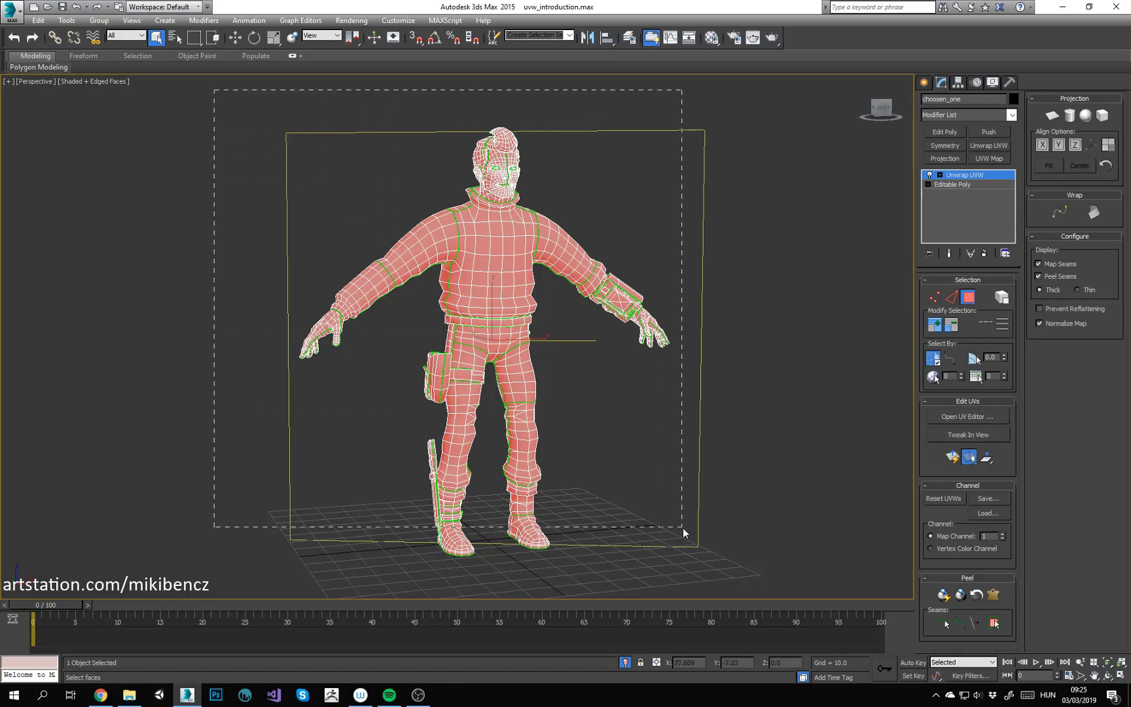
left_click_drag(684, 527, 751, 572)
middle_click_drag(458, 367, 423, 310, "alt")
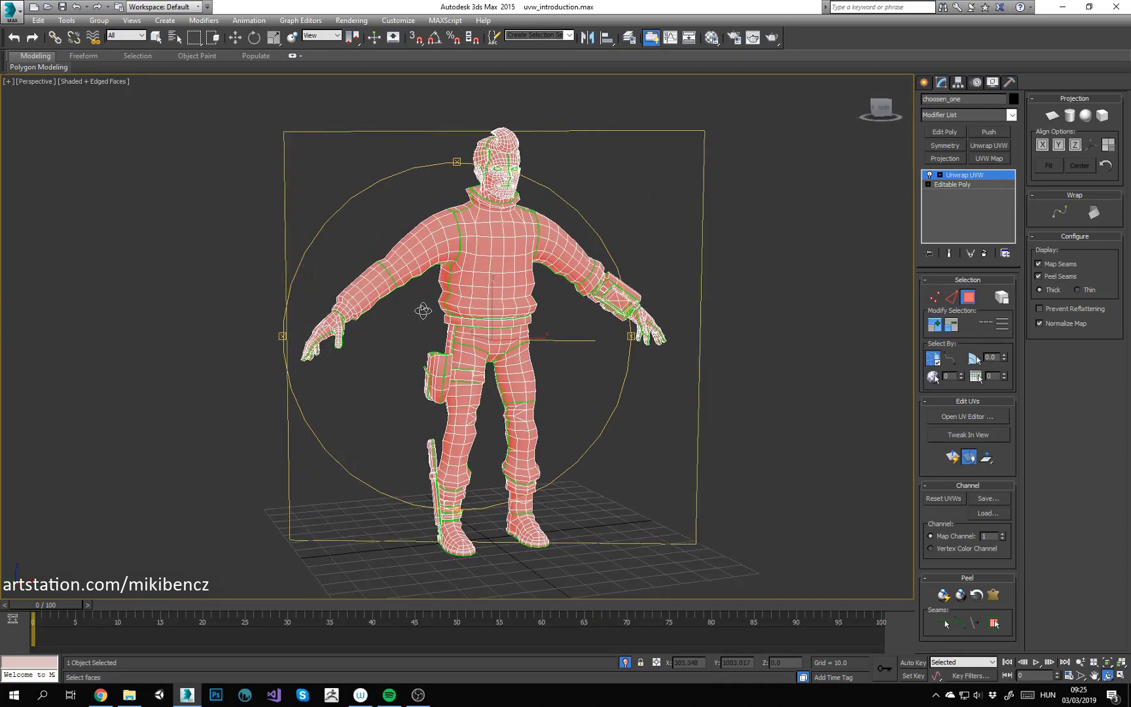
Step: Turn off Ignore Backfacing, select the whole character's polygons, check the back of the body, and clear the selection
left_click(933, 360)
left_click(907, 375)
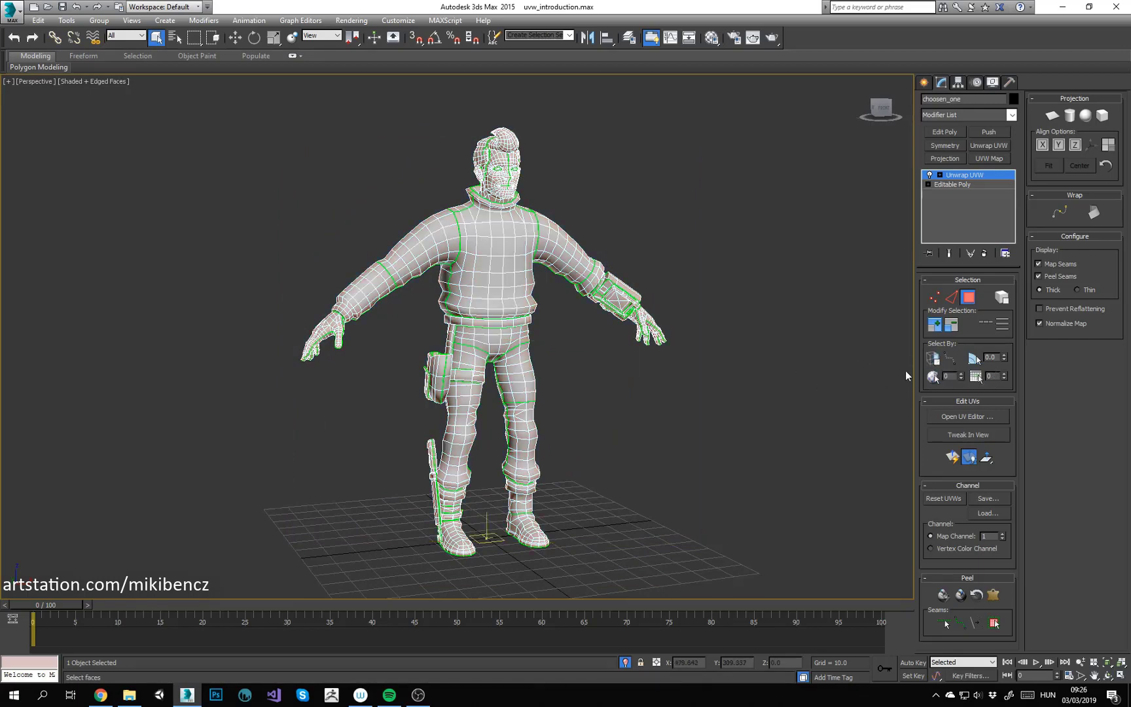
left_click_drag(268, 169, 240, 116)
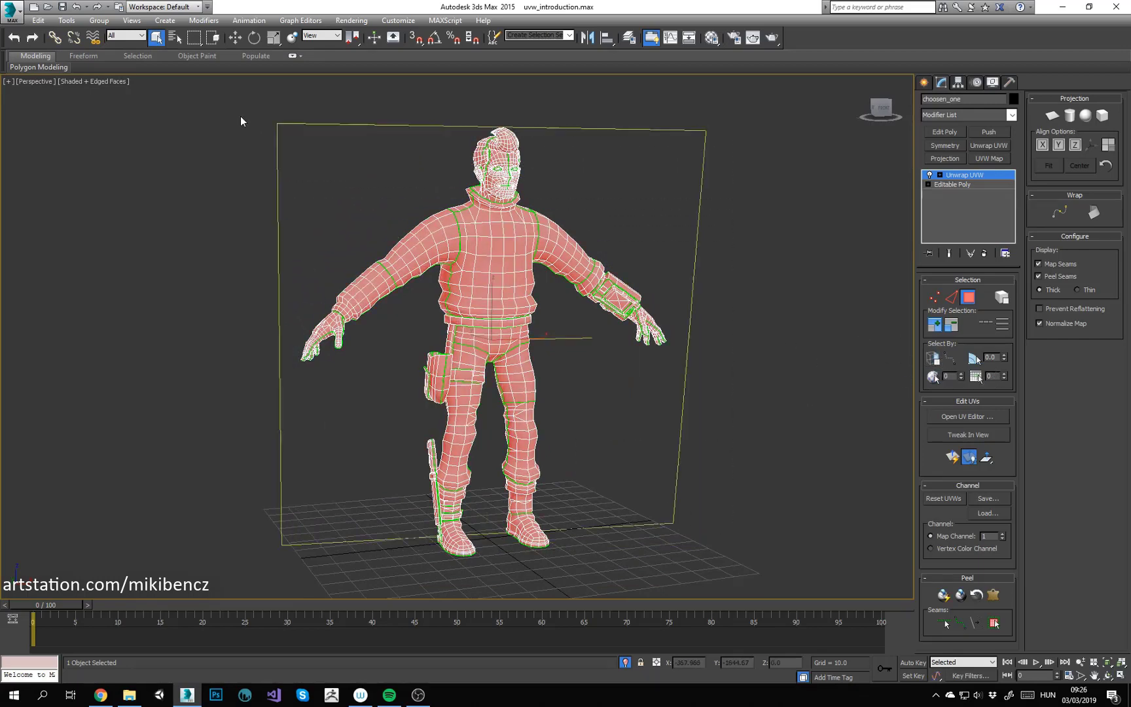
middle_click_drag(459, 262, 432, 239, "alt")
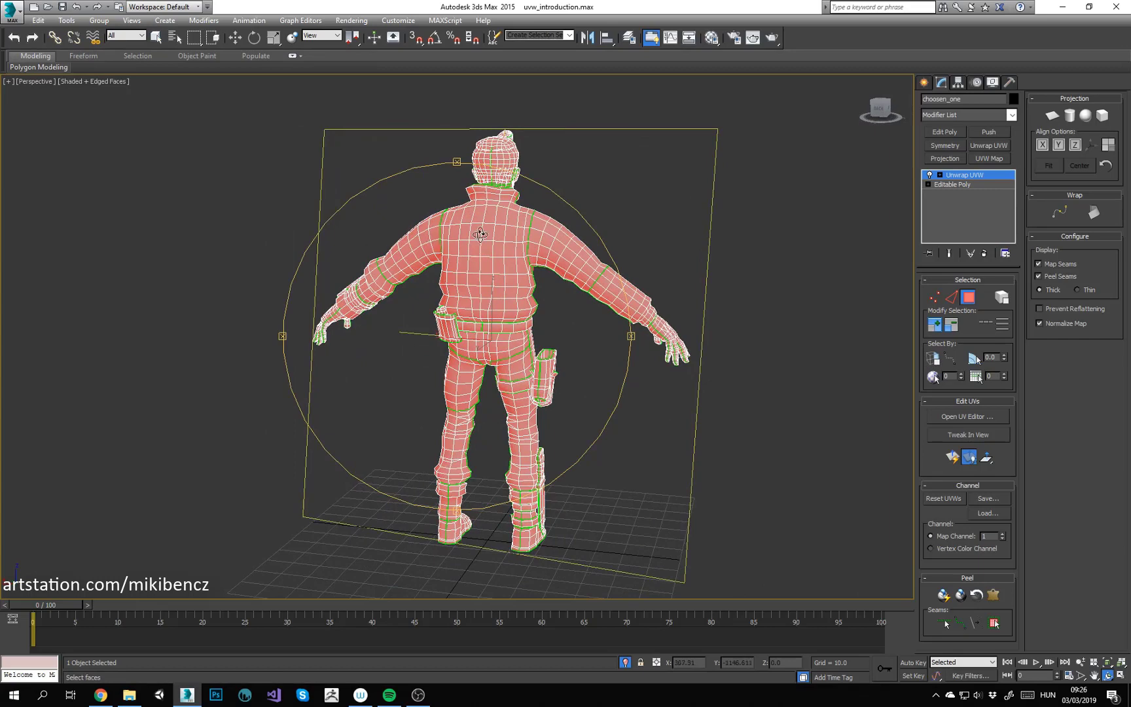
middle_click_drag(496, 277, 406, 313, "alt")
left_click(681, 310)
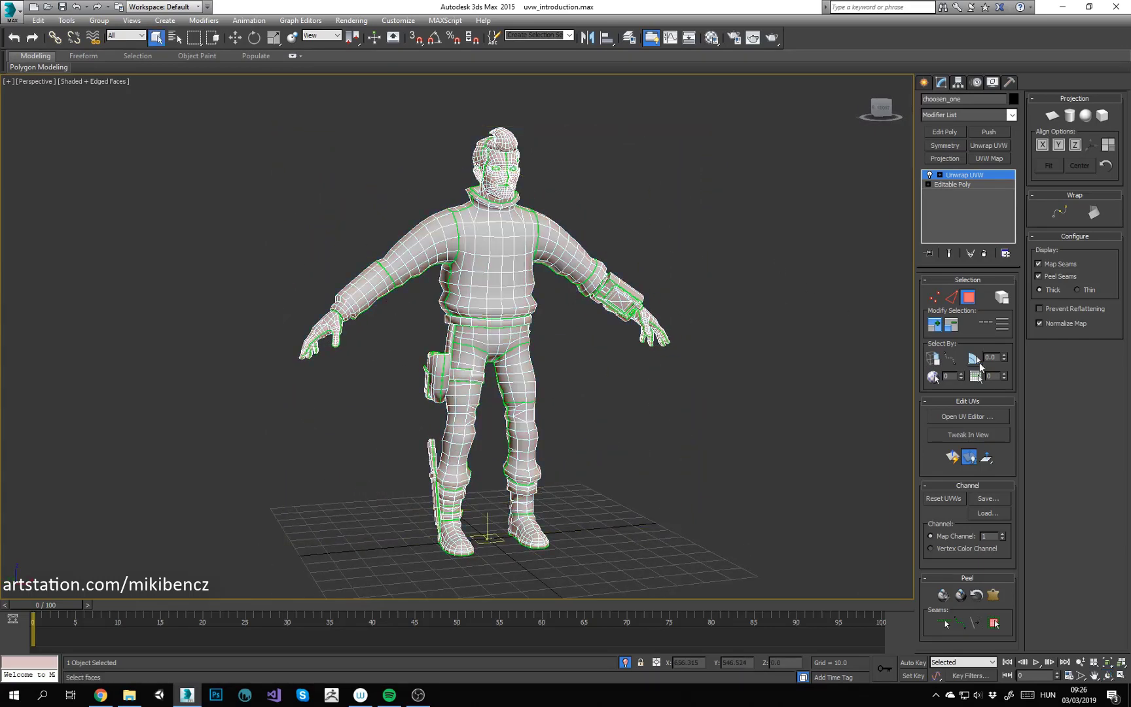
Step: Turn on Select by Planar Angle and pick polygons on the sweater's chest to test the angle threshold
left_click(976, 359)
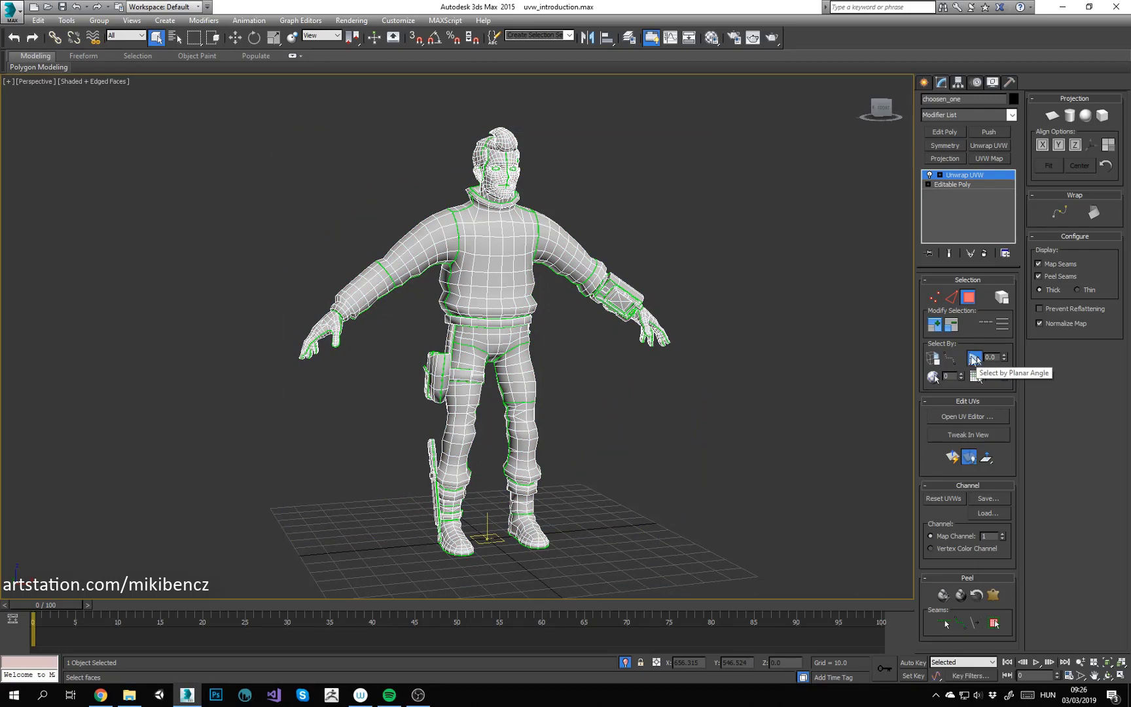
scroll(549, 248, "up", 5)
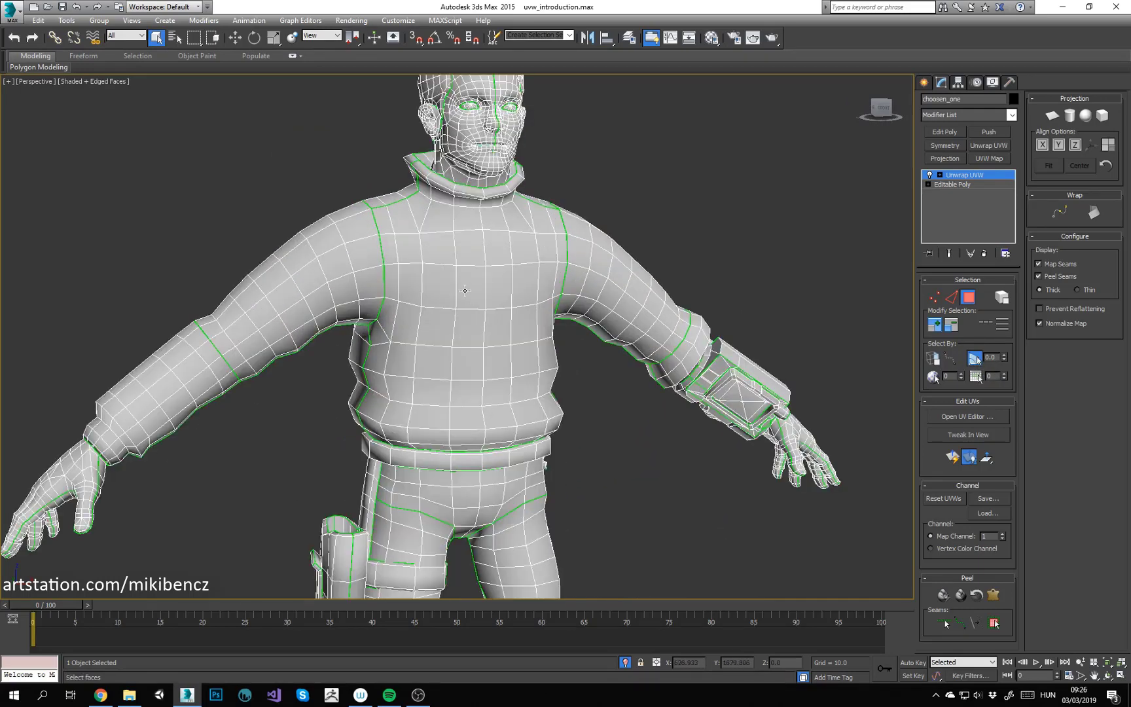
left_click(465, 289)
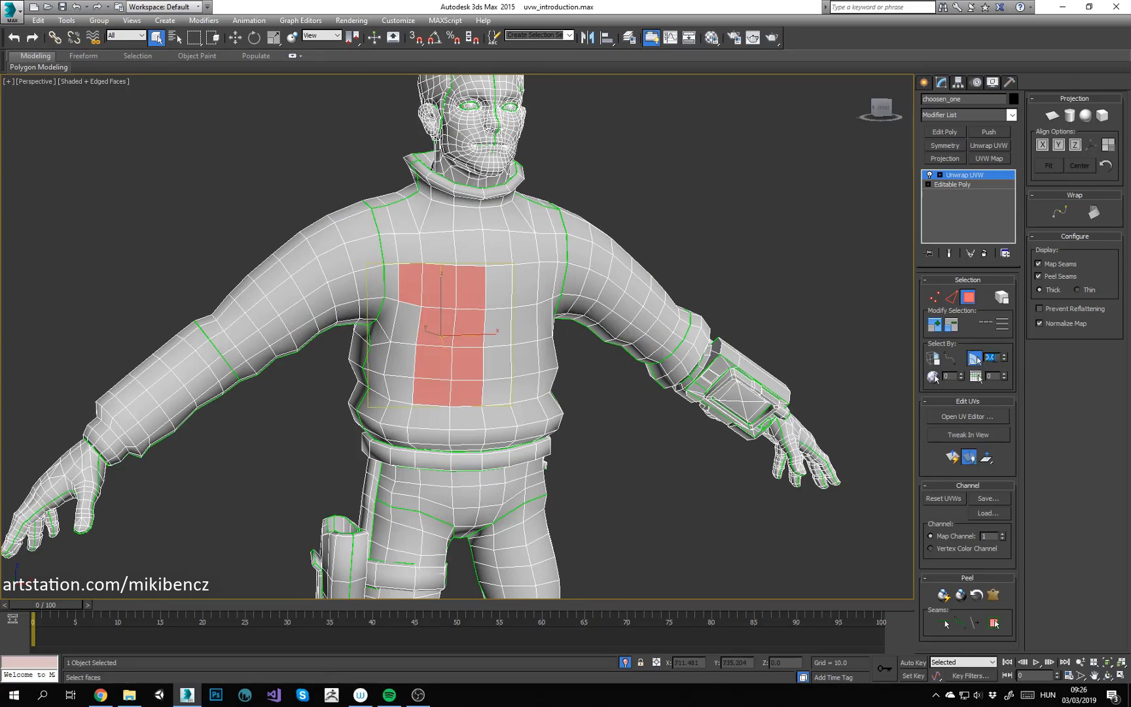
left_click(625, 202)
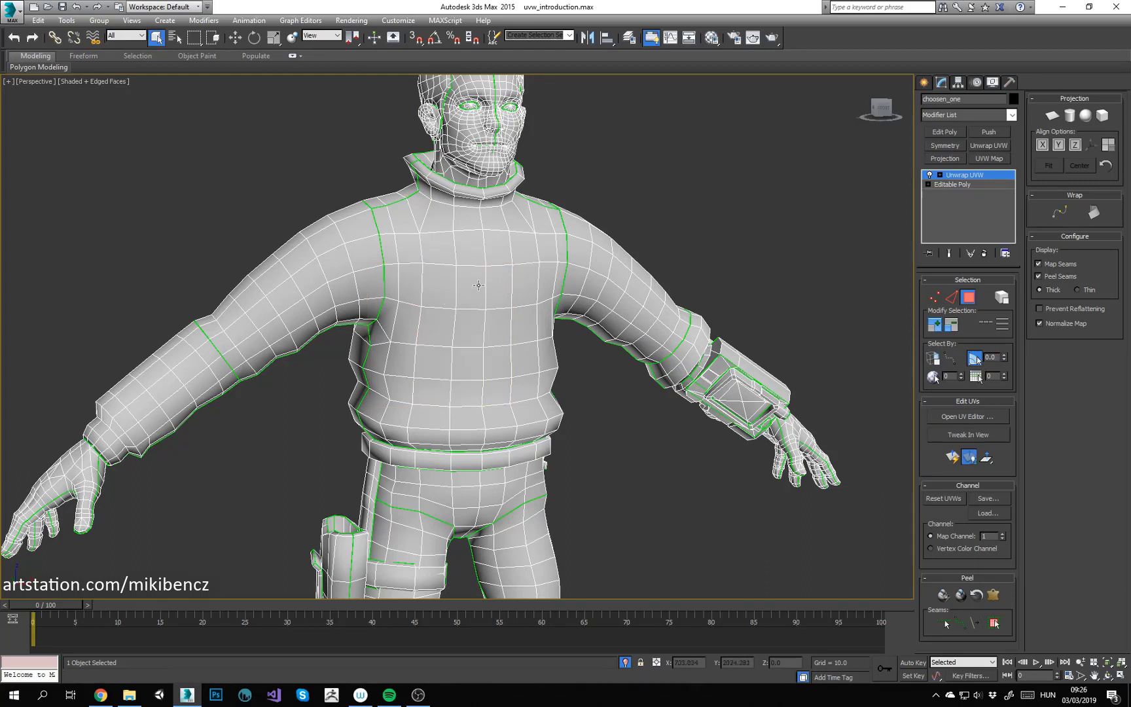
left_click(475, 287)
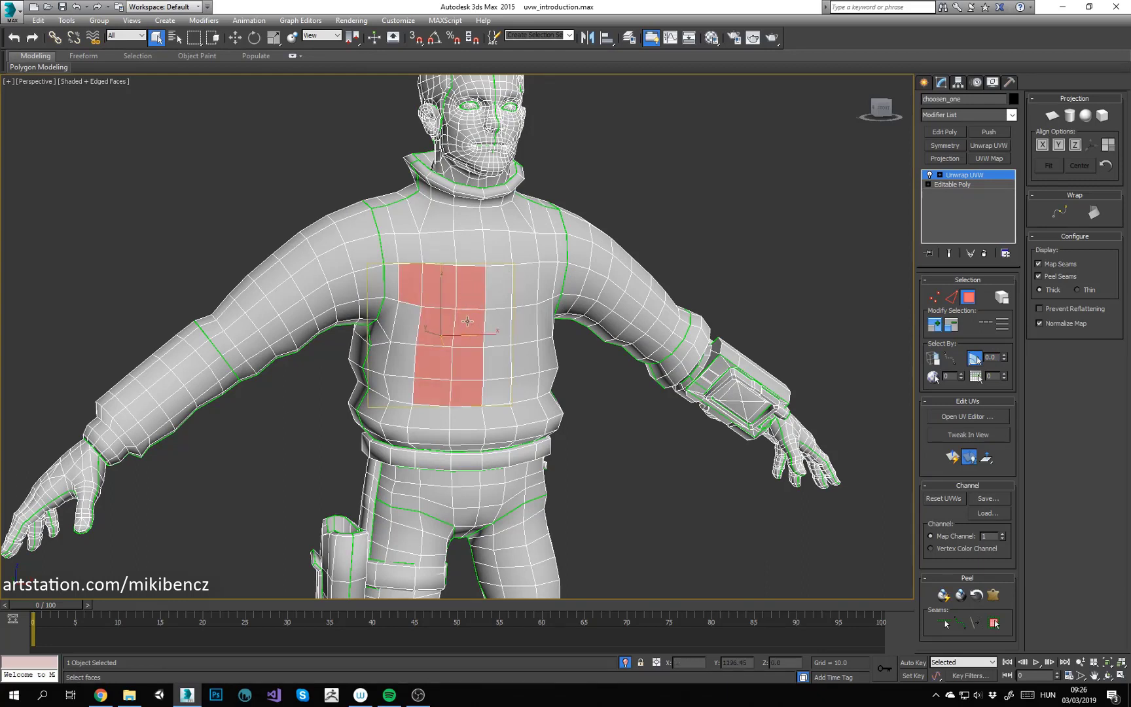
left_click(497, 283)
Step: Select polygons by planar angle on the sleeve near the armpit and inspect the selected patch from several angles
middle_click_drag(622, 303, 601, 299)
middle_click_drag(601, 299, 434, 265, "alt")
left_click(615, 294)
scroll(493, 385, "up", 5)
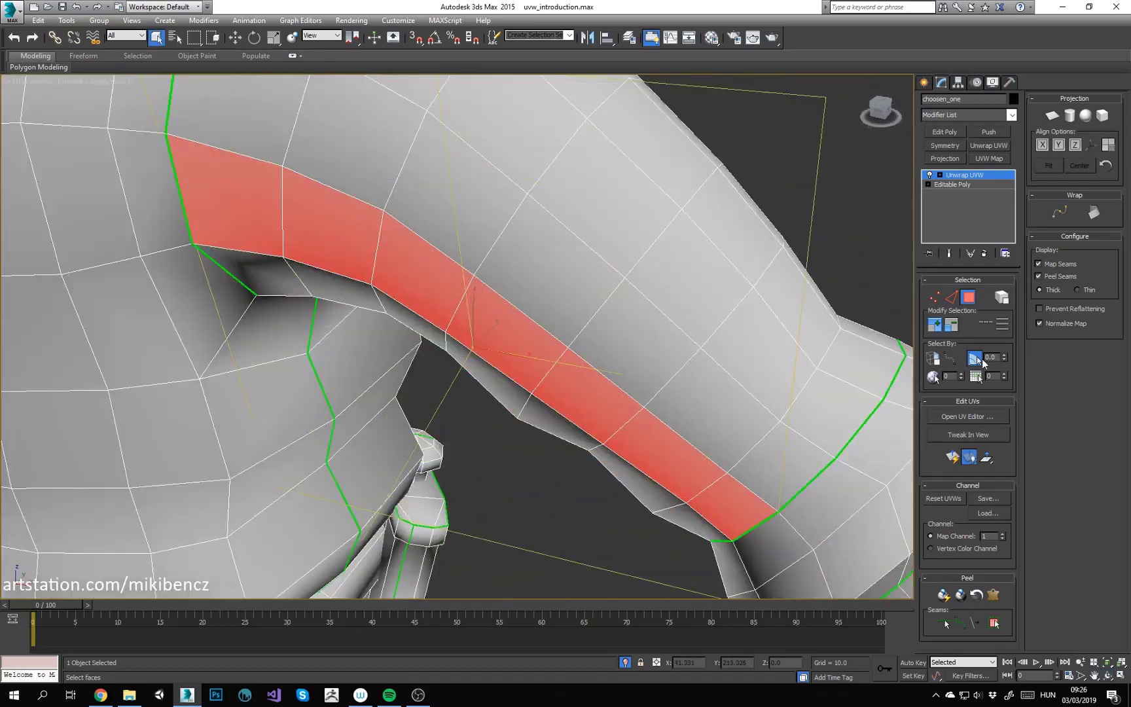
left_click(386, 261)
middle_click_drag(504, 323, 478, 341, "alt")
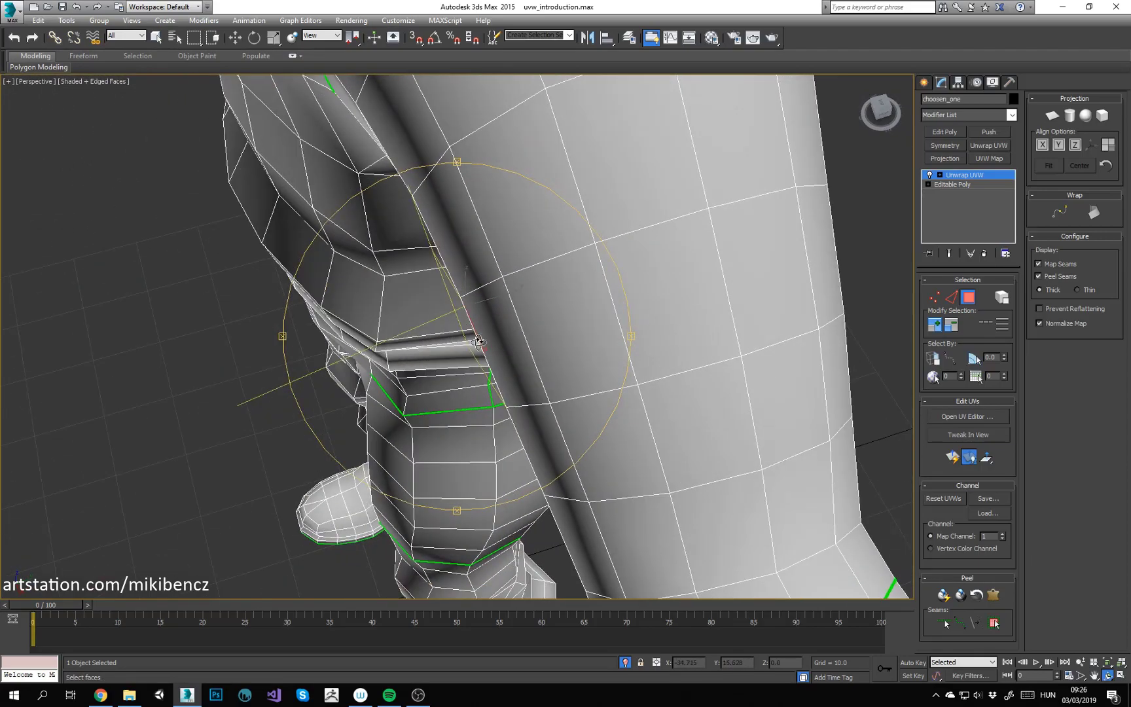
left_click_drag(448, 319, 516, 240)
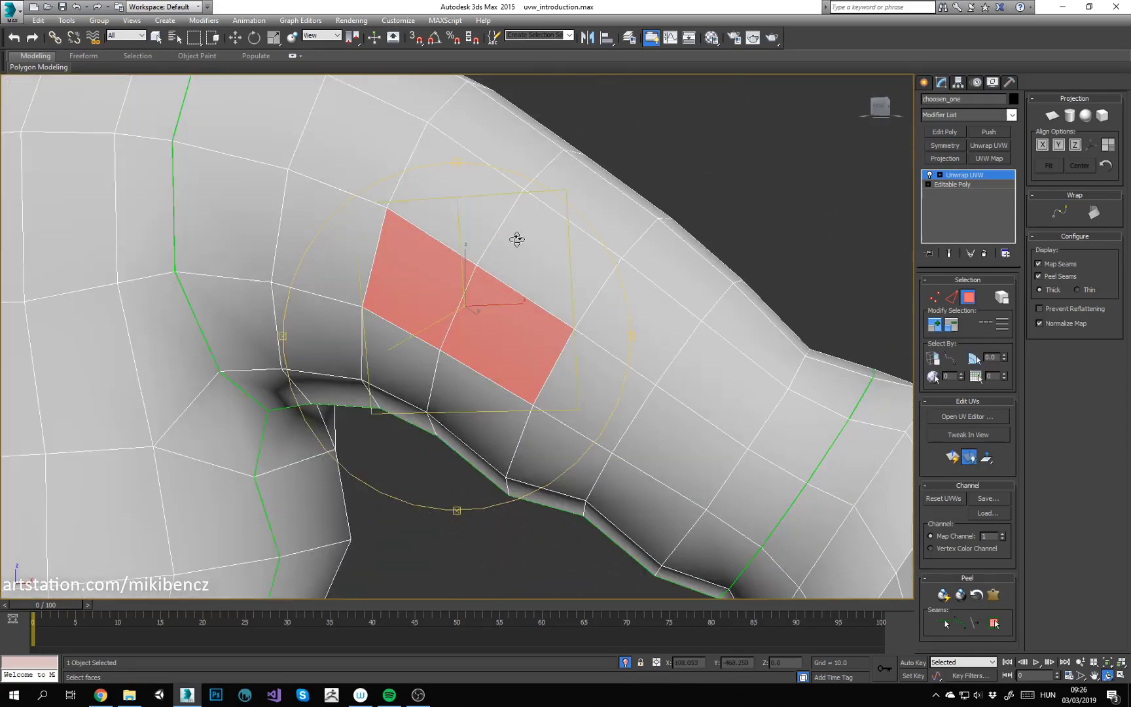
middle_click_drag(517, 239, 499, 349, "alt")
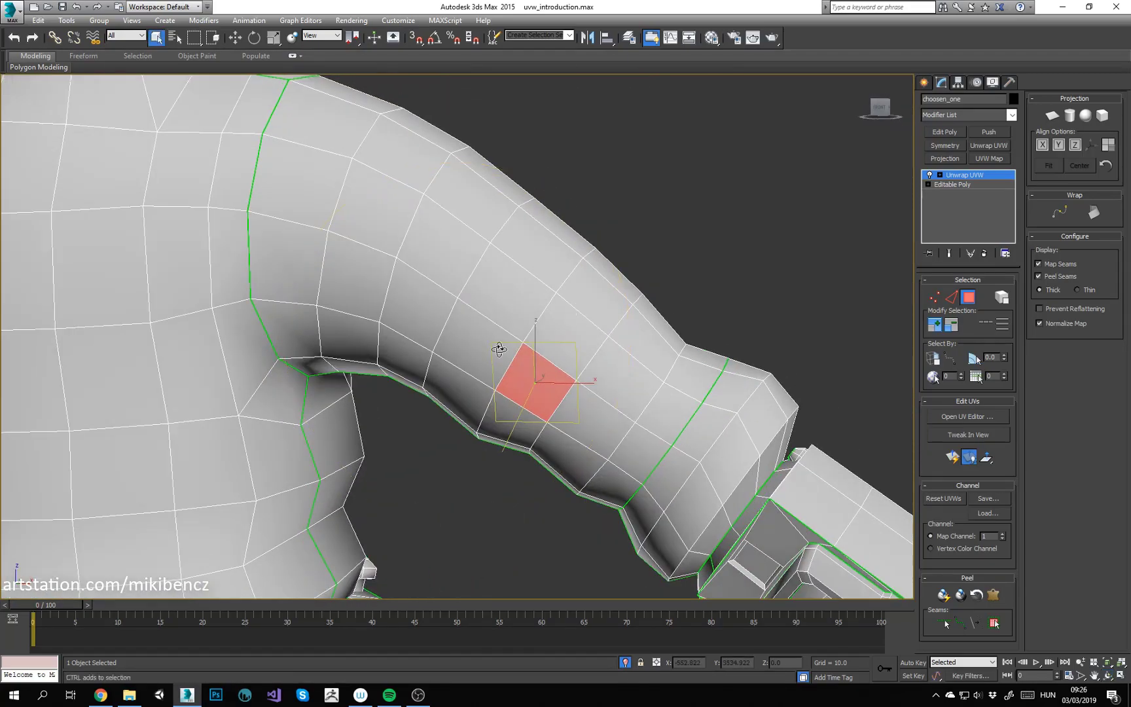
Step: Adjust the planar angle threshold and select the strip of polygons running along the sleeve to the cuff seam
left_click(982, 360)
left_click(491, 346)
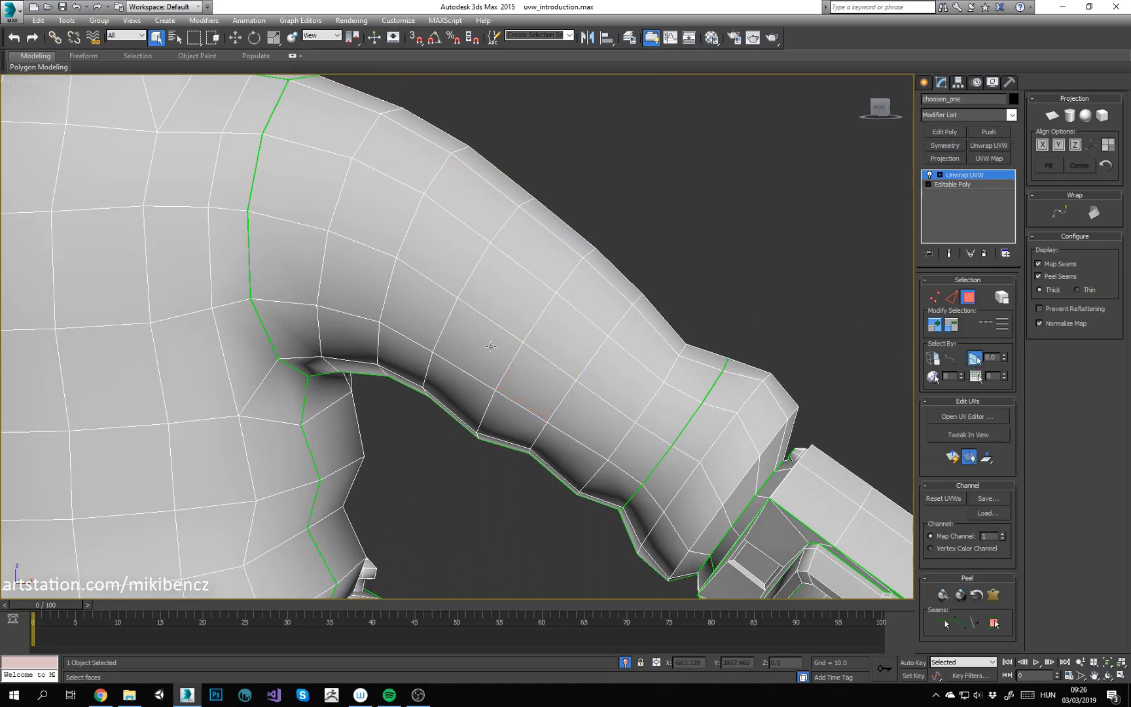
left_click(483, 337)
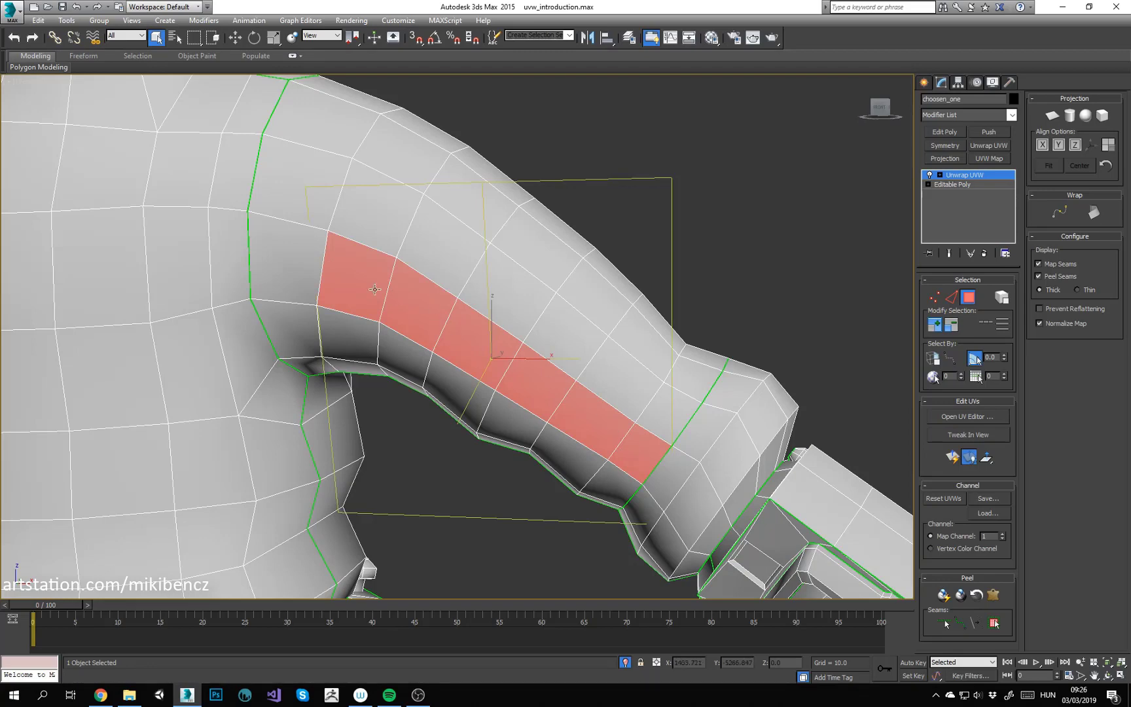
scroll(458, 337, "down", 5)
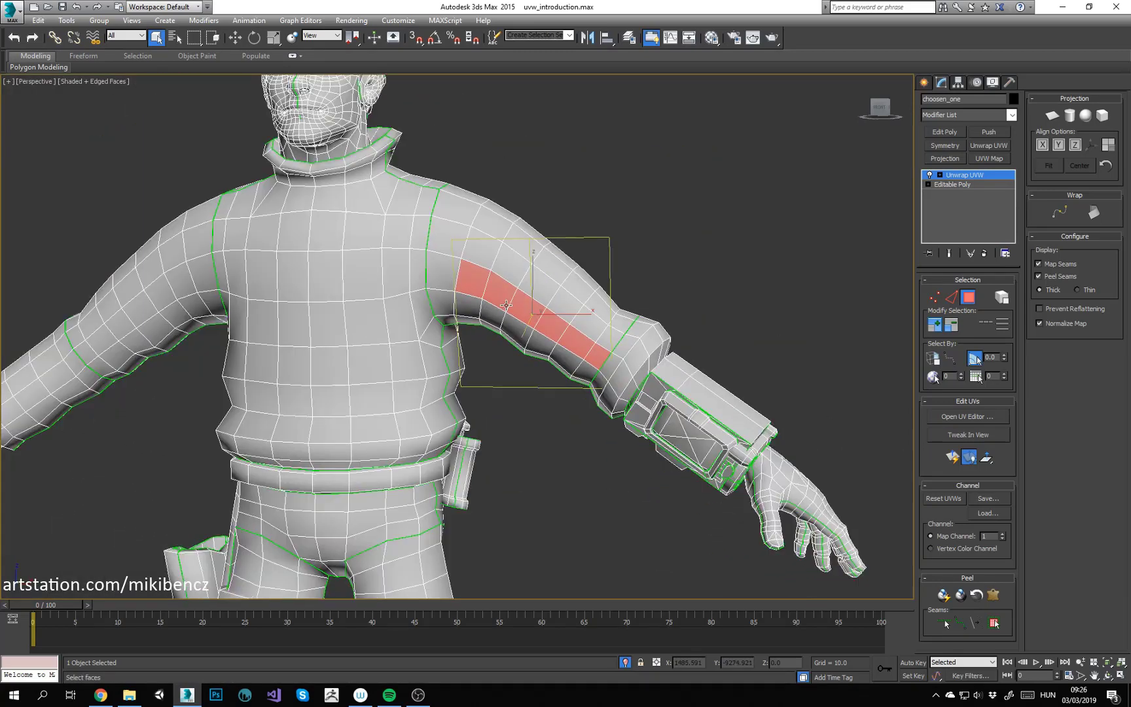
middle_click_drag(474, 335, 519, 336, "alt")
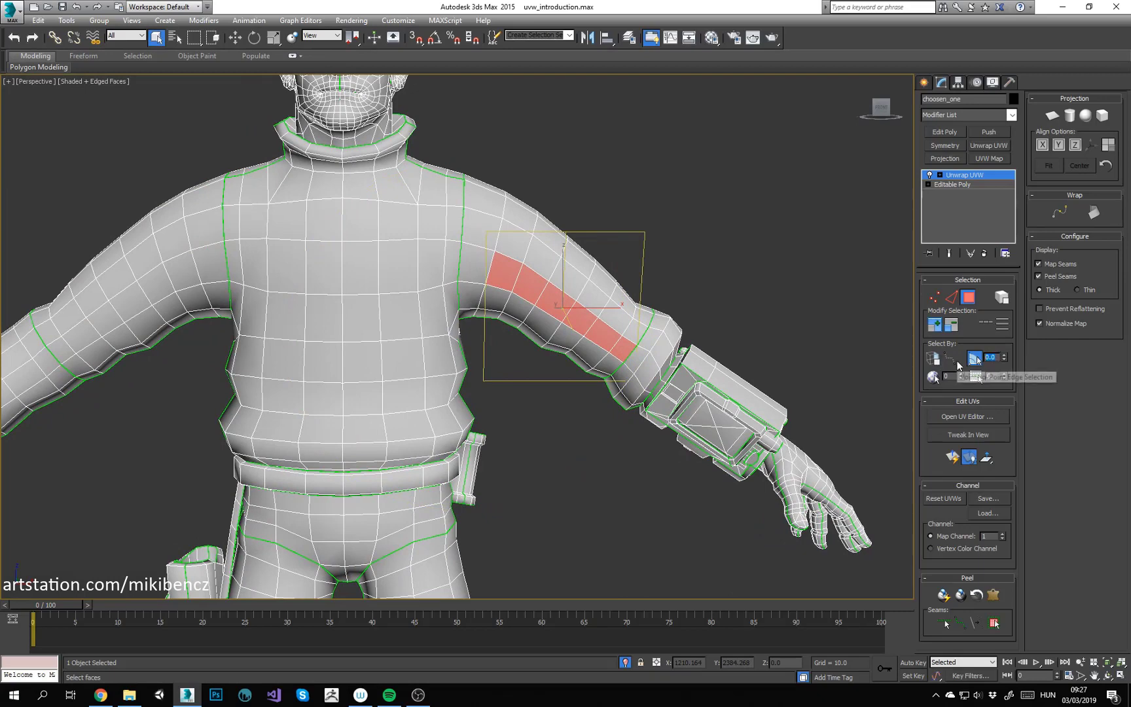
Step: Set the planar angle threshold to 45 and select the sweater's front and sleeves from one sleeve polygon
left_click(648, 274)
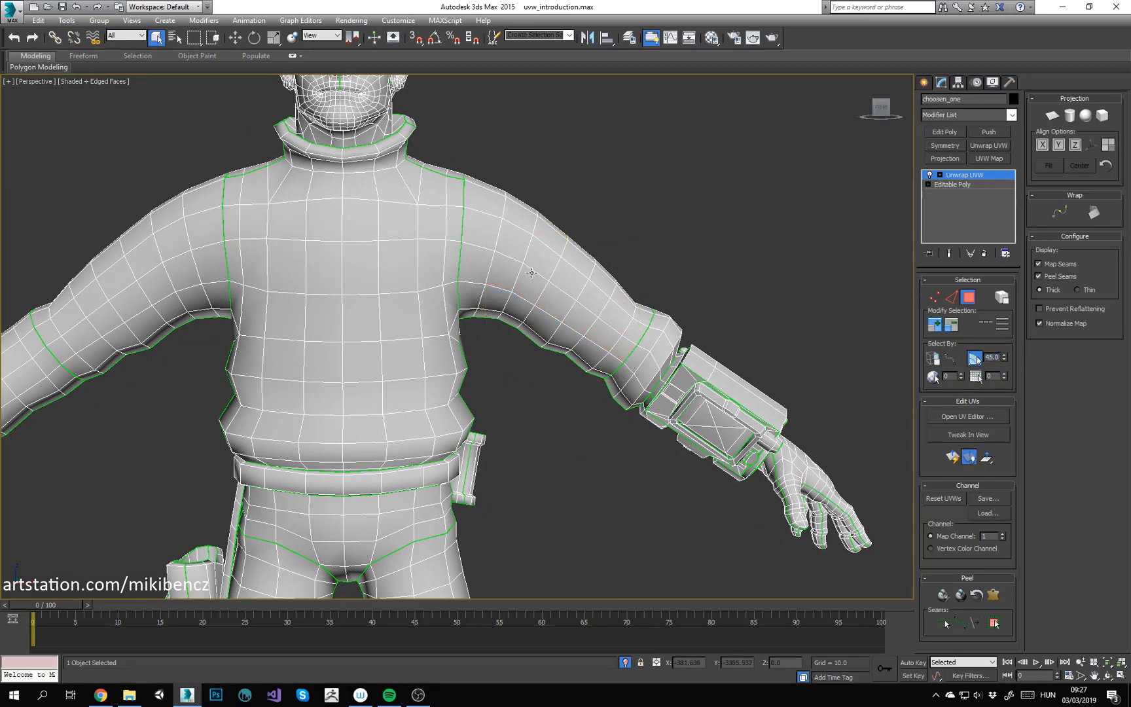
left_click(530, 273)
middle_click_drag(465, 264, 667, 213)
scroll(667, 212, "down", 3)
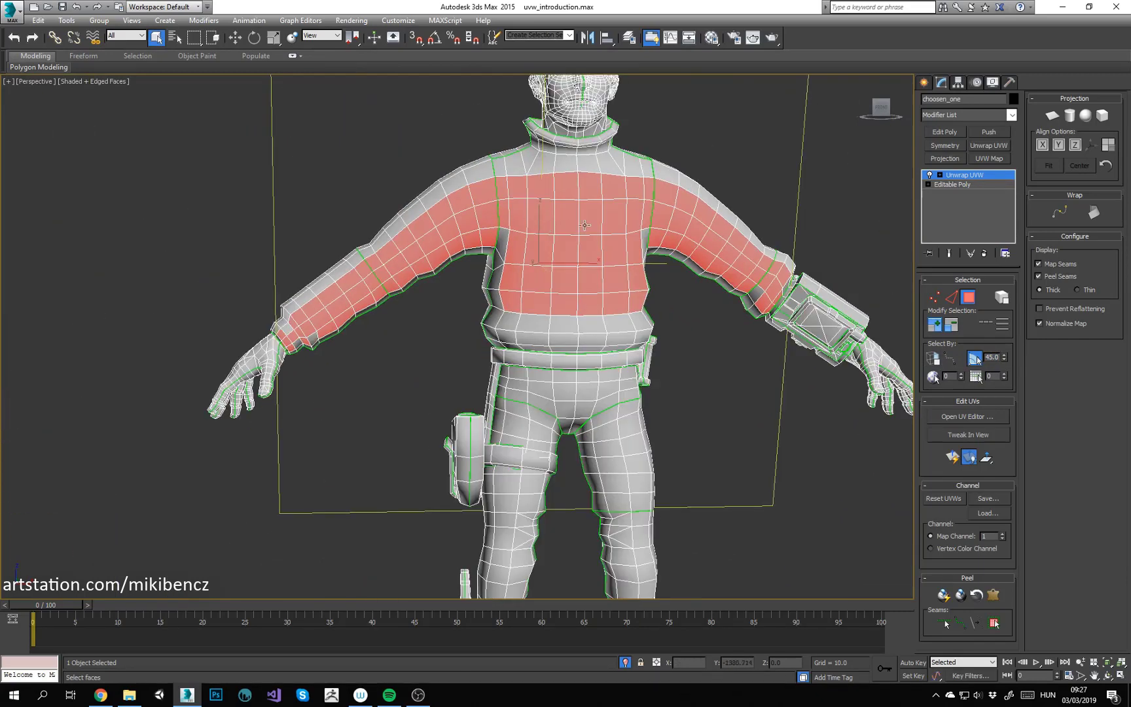
middle_click_drag(651, 379, 624, 328)
Step: Try the planar angle selection on the trousers, clear the selection, and turn off Select by Planar Angle
left_click(614, 401)
middle_click_drag(640, 439, 627, 382)
left_click(578, 289)
left_click(973, 357)
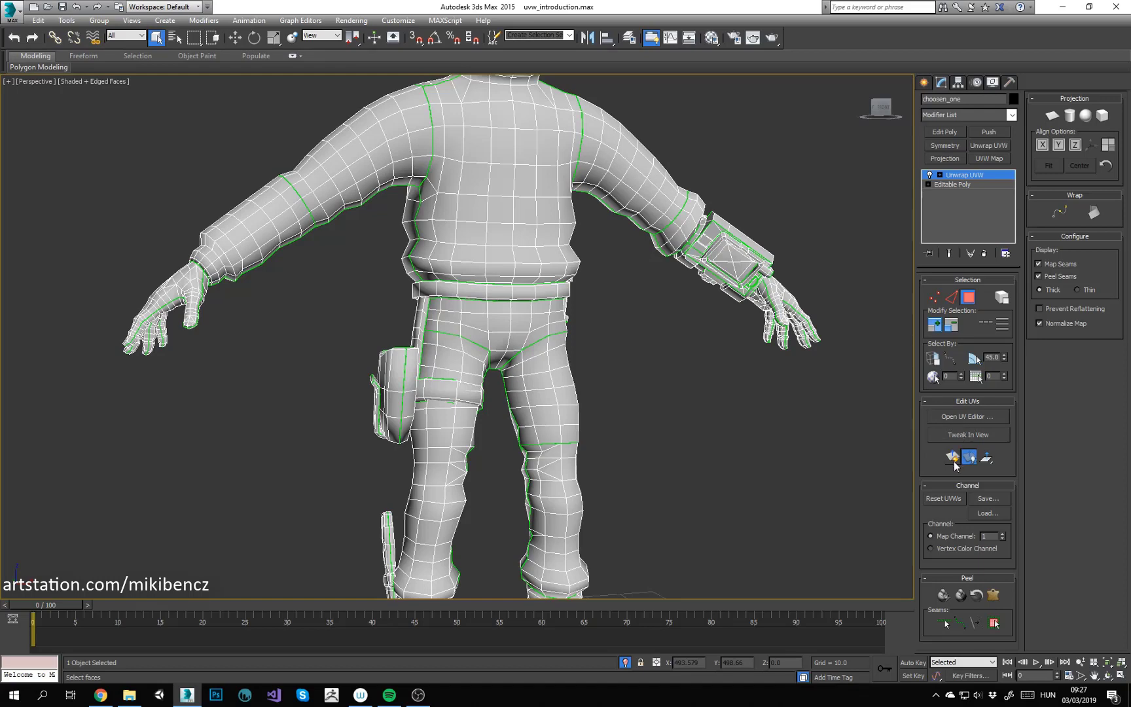
middle_click_drag(786, 375, 720, 467)
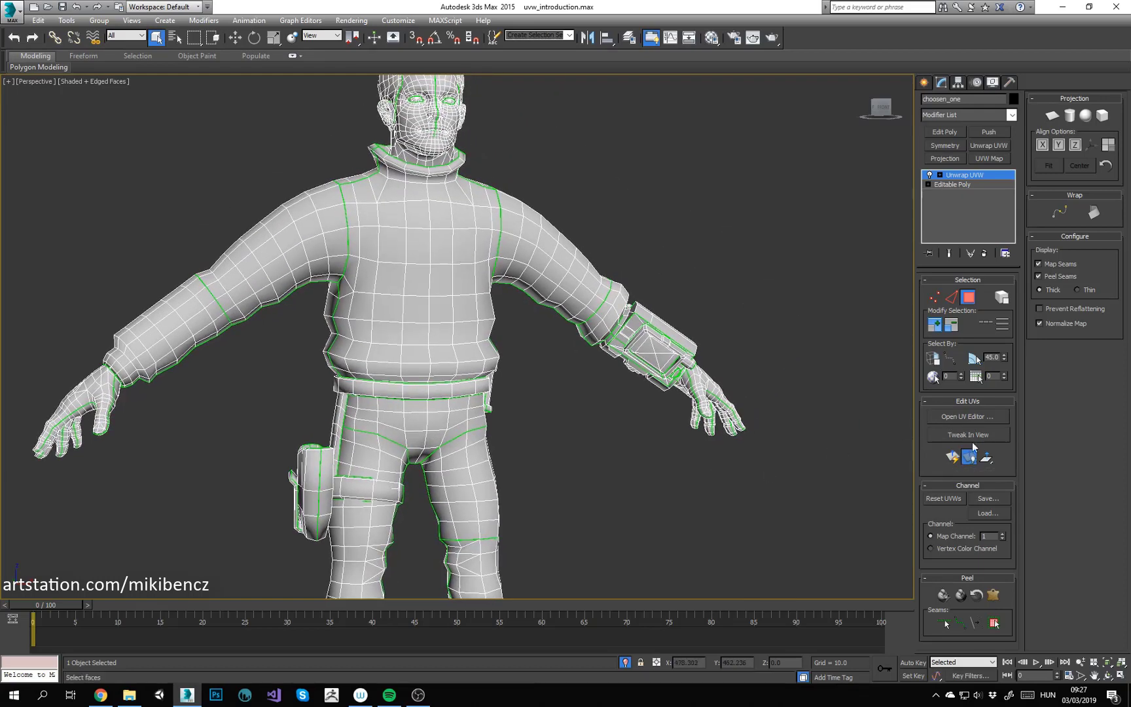
Step: Open the UV editor with its checker background hidden, and bring the character's sleeve into view beside it
left_click(967, 416)
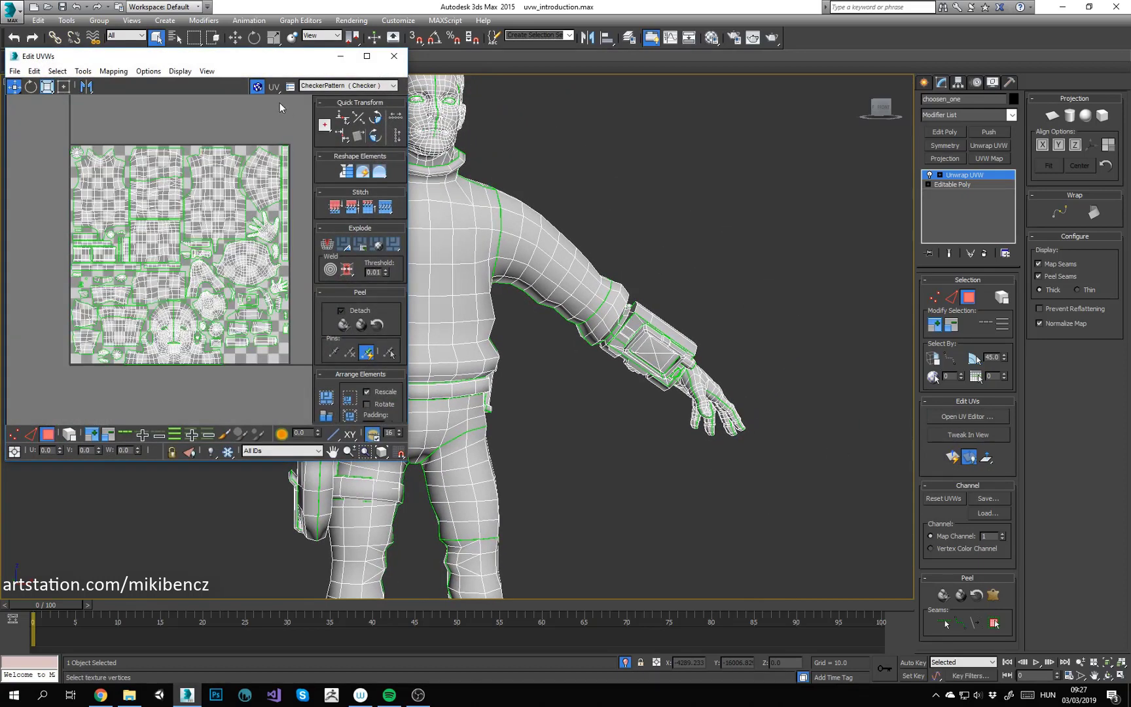
left_click(257, 86)
scroll(132, 251, "down", 2)
key("ctrl+a")
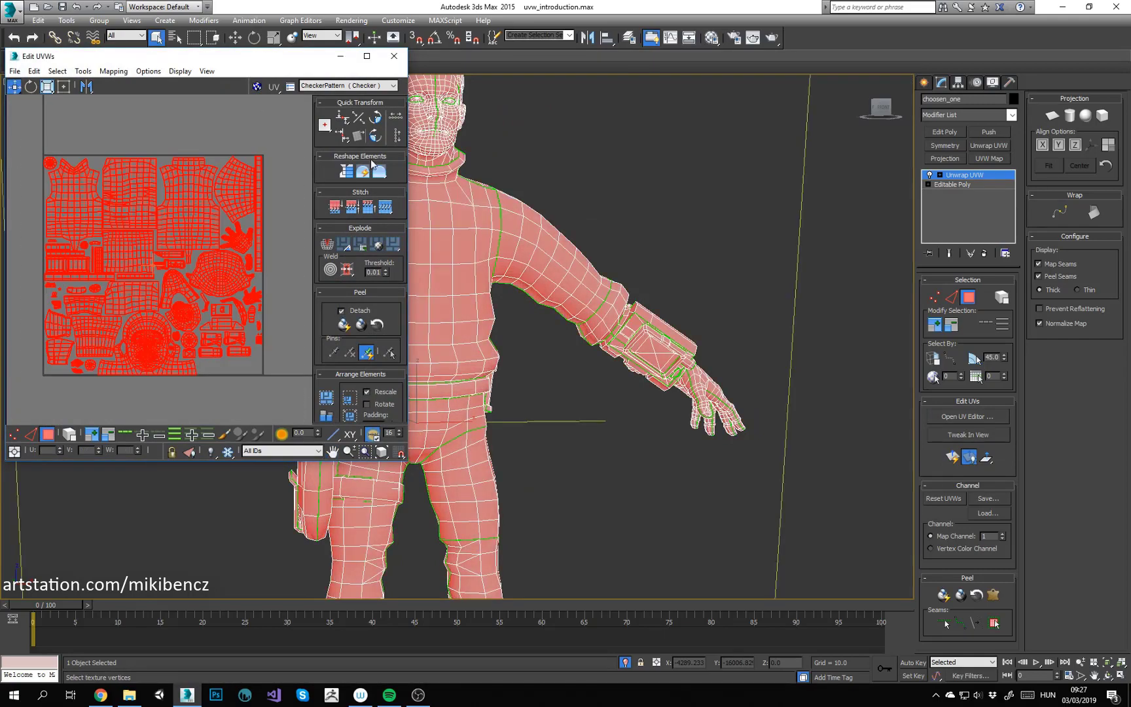
left_click(394, 56)
left_click(969, 420)
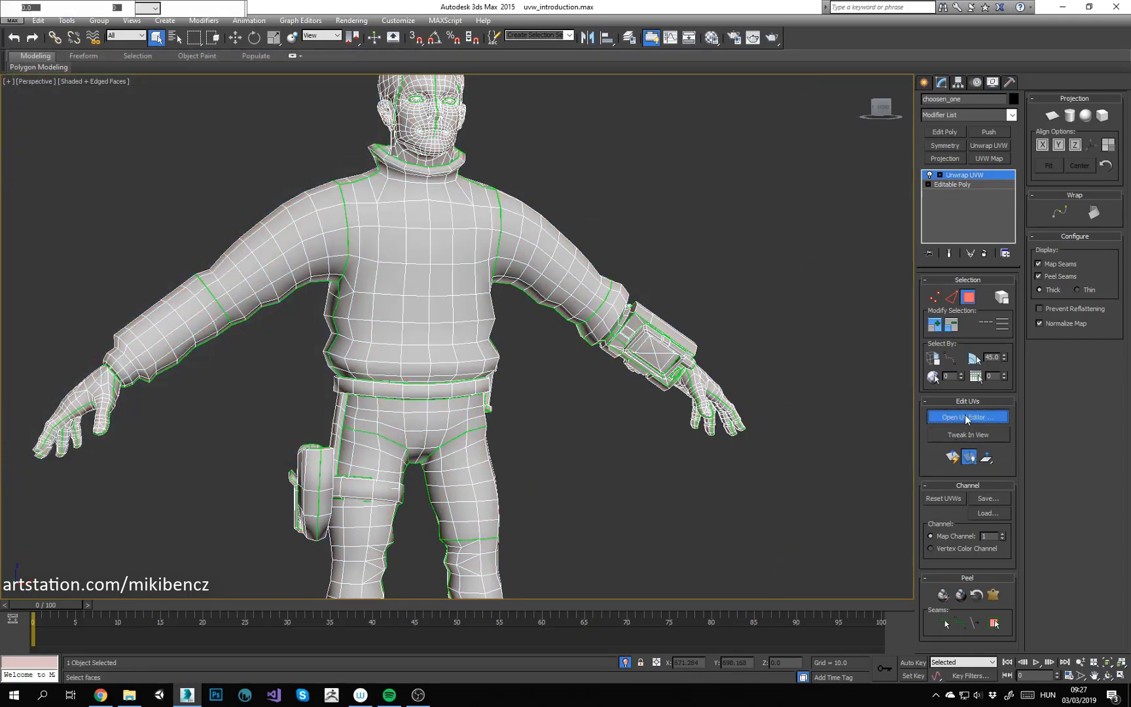
middle_click_drag(567, 234, 693, 239)
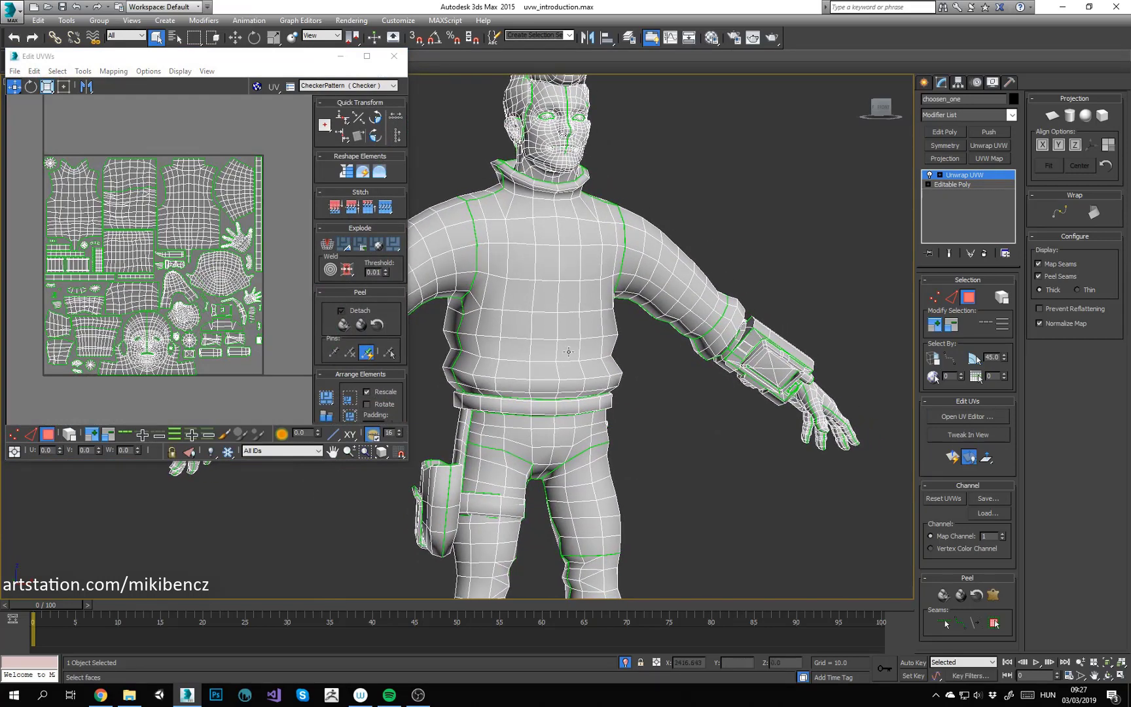
middle_click_drag(687, 301, 603, 278)
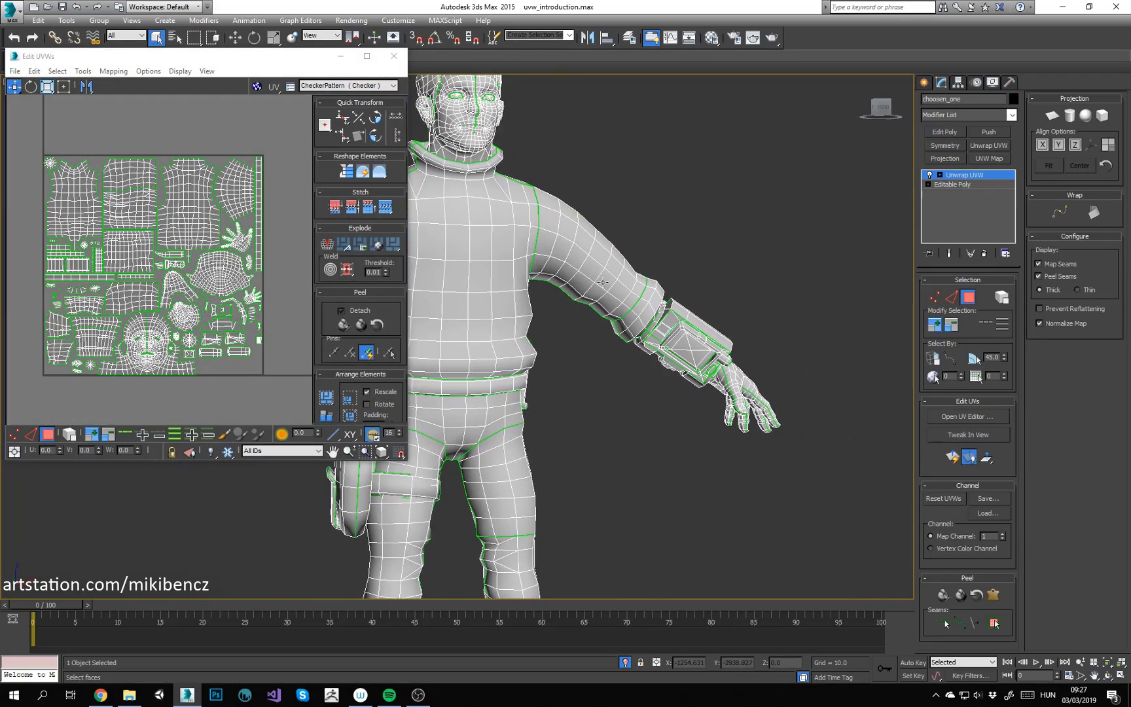
Step: Quick planar map four adjacent polygons on the upper sleeve and move the new island below the UV tile
left_click(567, 228)
middle_click_drag(567, 230, 542, 275, "alt")
scroll(542, 274, "up", 3)
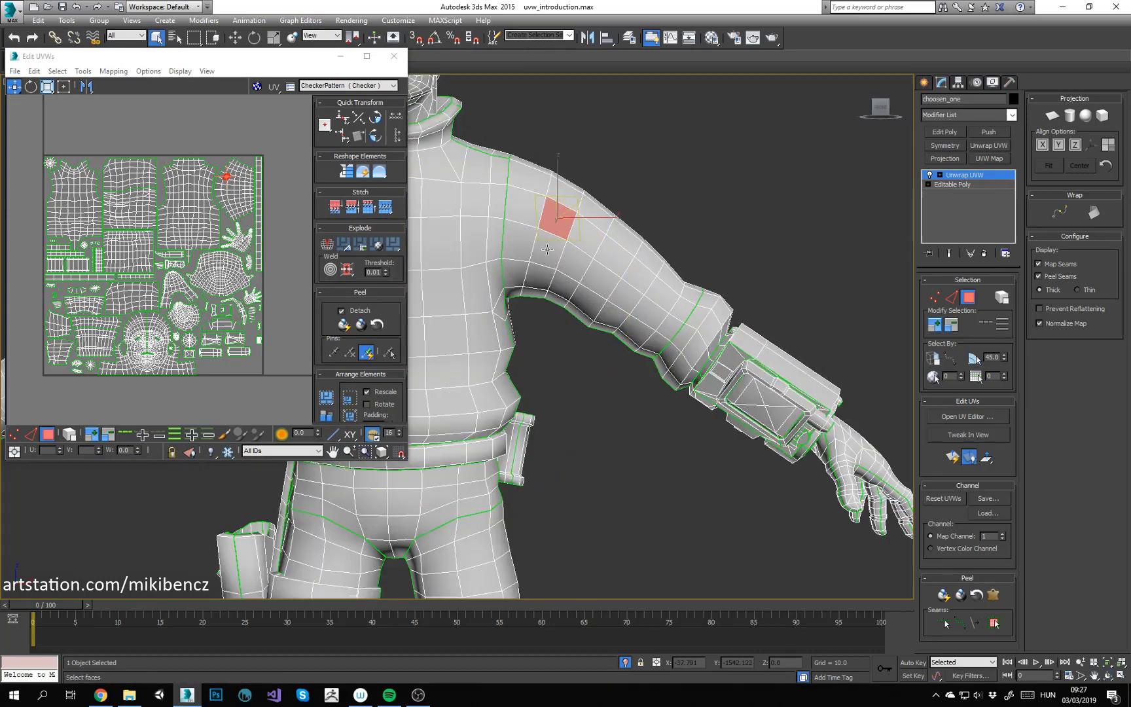
left_click(550, 251, "ctrl")
left_click(573, 261, "ctrl")
left_click(585, 234, "ctrl")
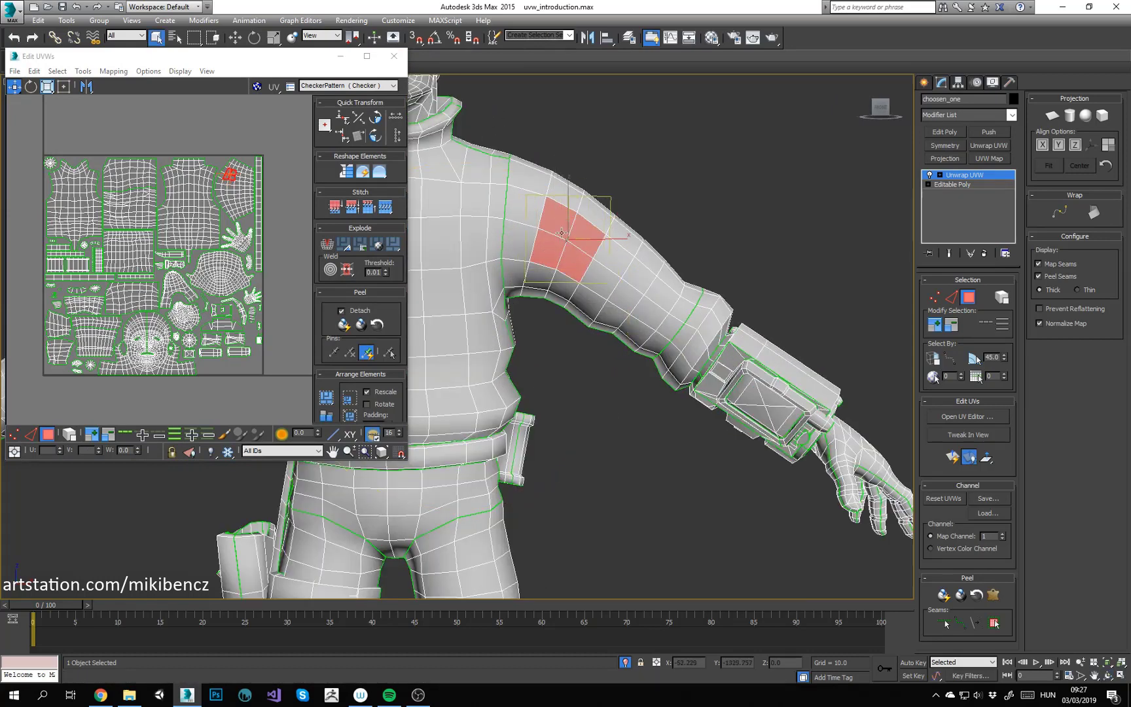
left_click(952, 460)
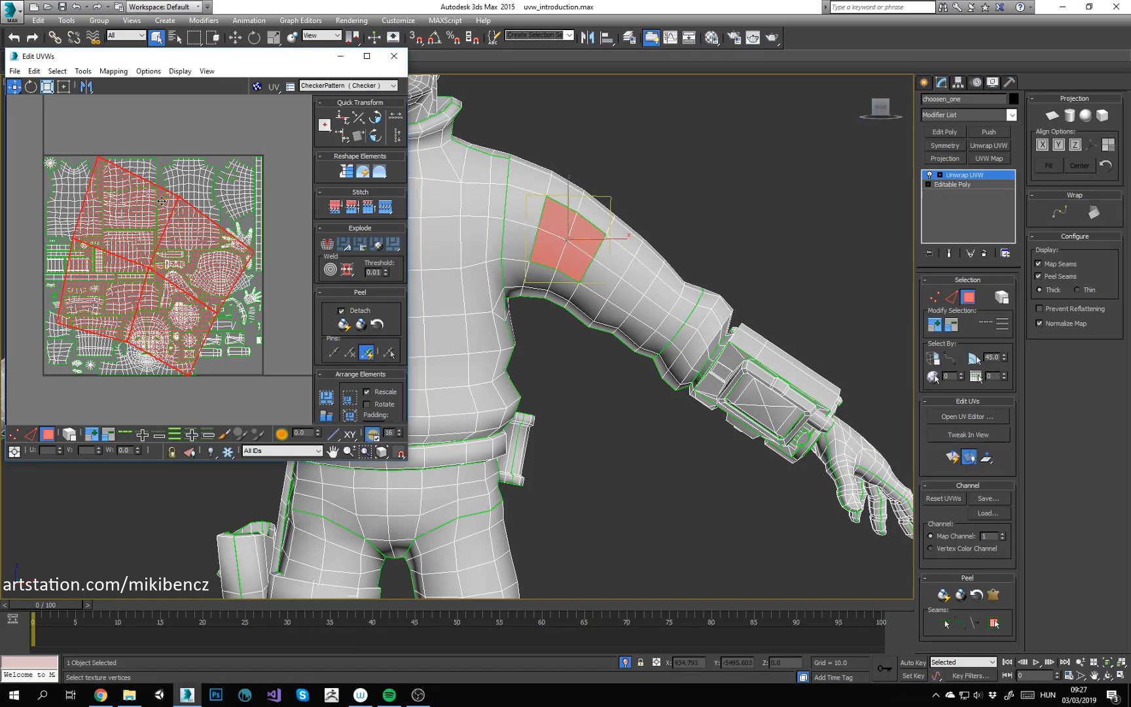
middle_click_drag(172, 312, 180, 137)
scroll(180, 137, "down", 3)
left_click_drag(180, 142, 179, 310)
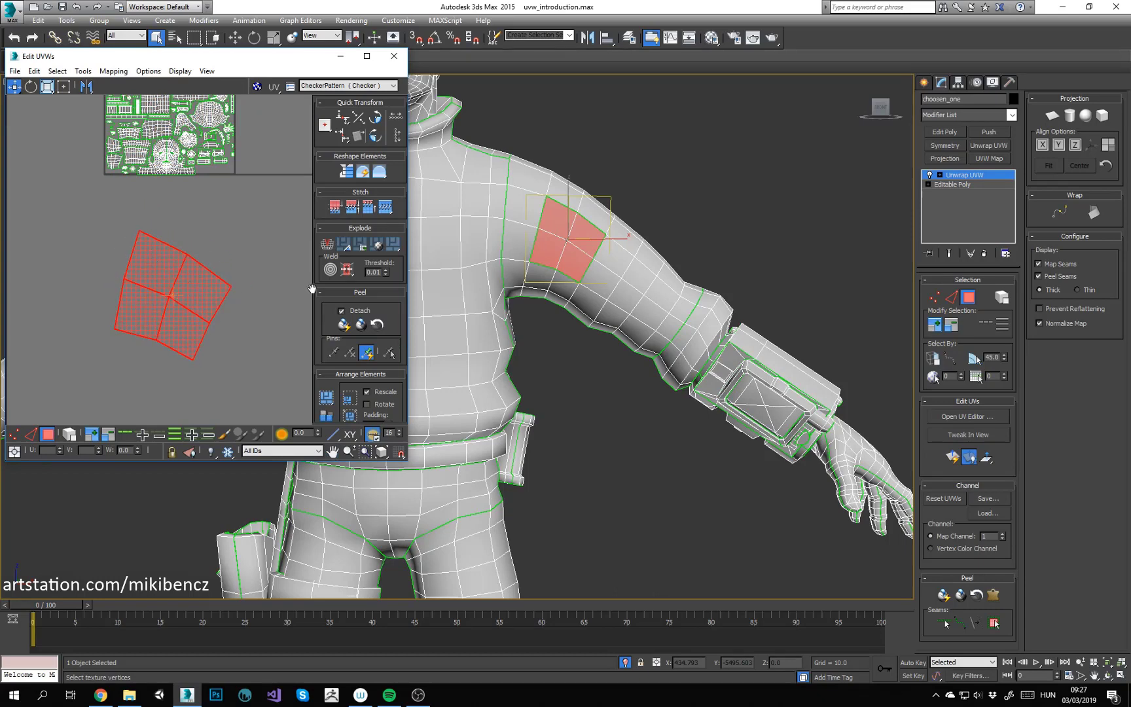
Step: Quick planar map four polygons on the sleeve just above the cuff seam and place the island beside the first one
left_click(626, 295)
left_click(641, 274, "ctrl")
left_click(663, 293, "ctrl")
left_click(657, 312, "ctrl")
left_click(954, 459)
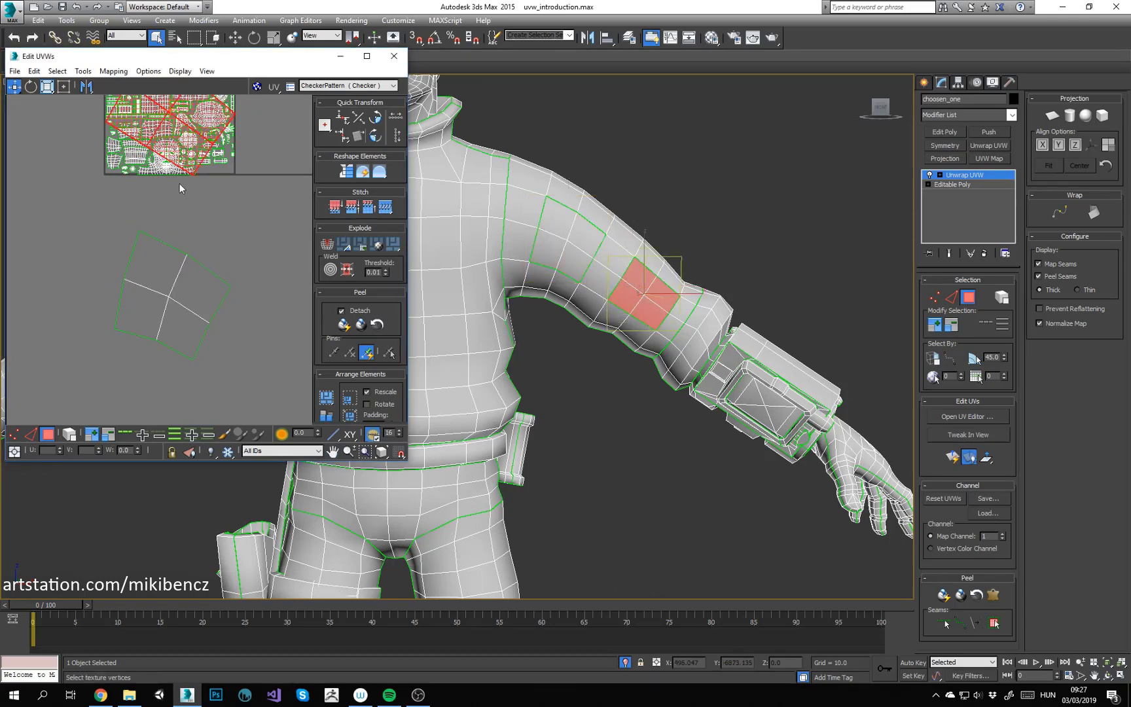
middle_click_drag(179, 187, 225, 237)
left_click_drag(237, 175, 91, 337)
Step: Quick planar map the group of polygons on the trousers' front below the belt and move the island beside the UV tile
middle_click_drag(614, 290, 822, 180)
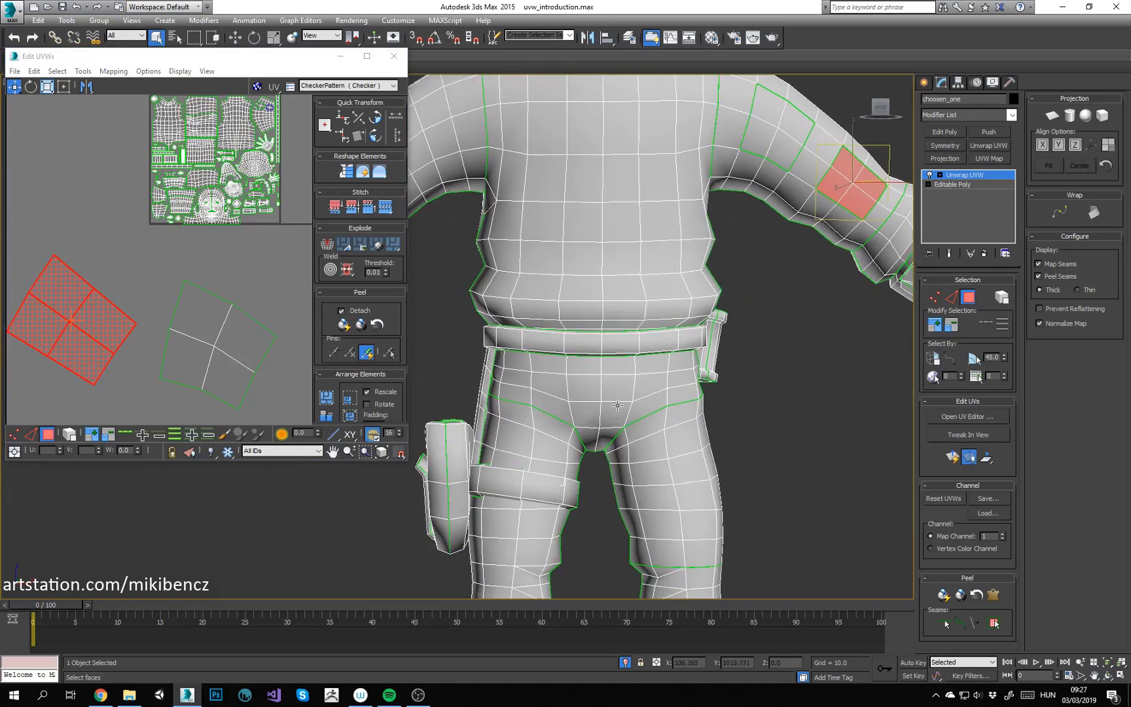
left_click(616, 405)
left_click(591, 385, "ctrl")
left_click(550, 388, "ctrl")
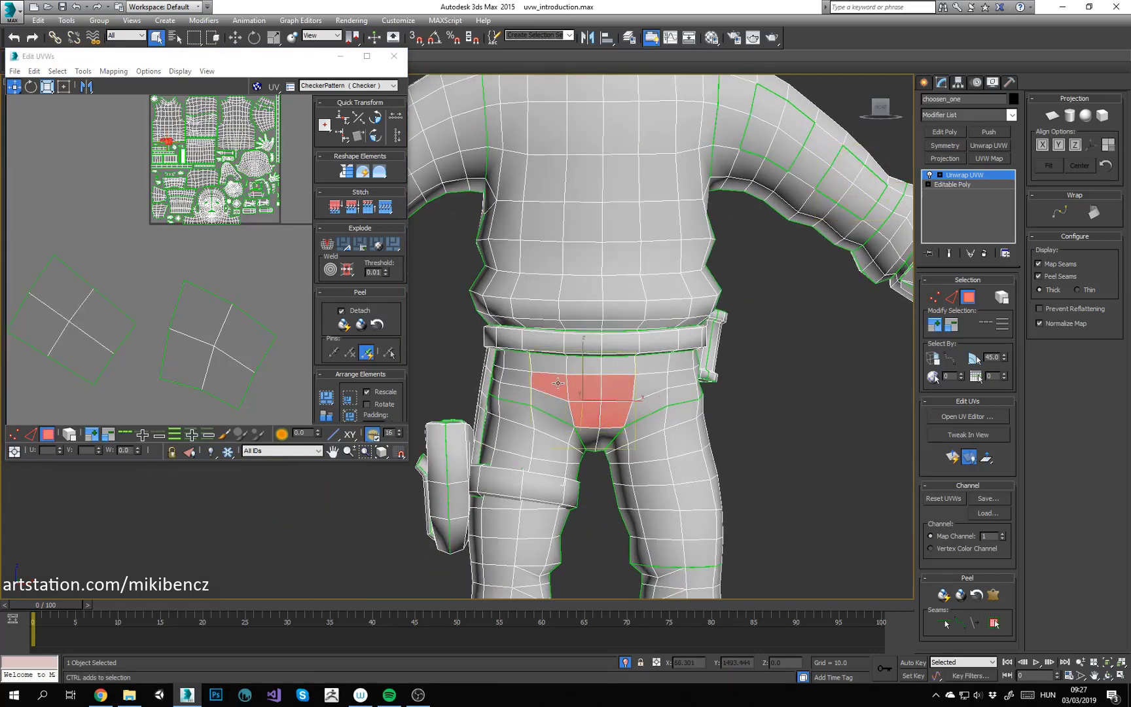
left_click(545, 406, "ctrl")
left_click(646, 382, "ctrl")
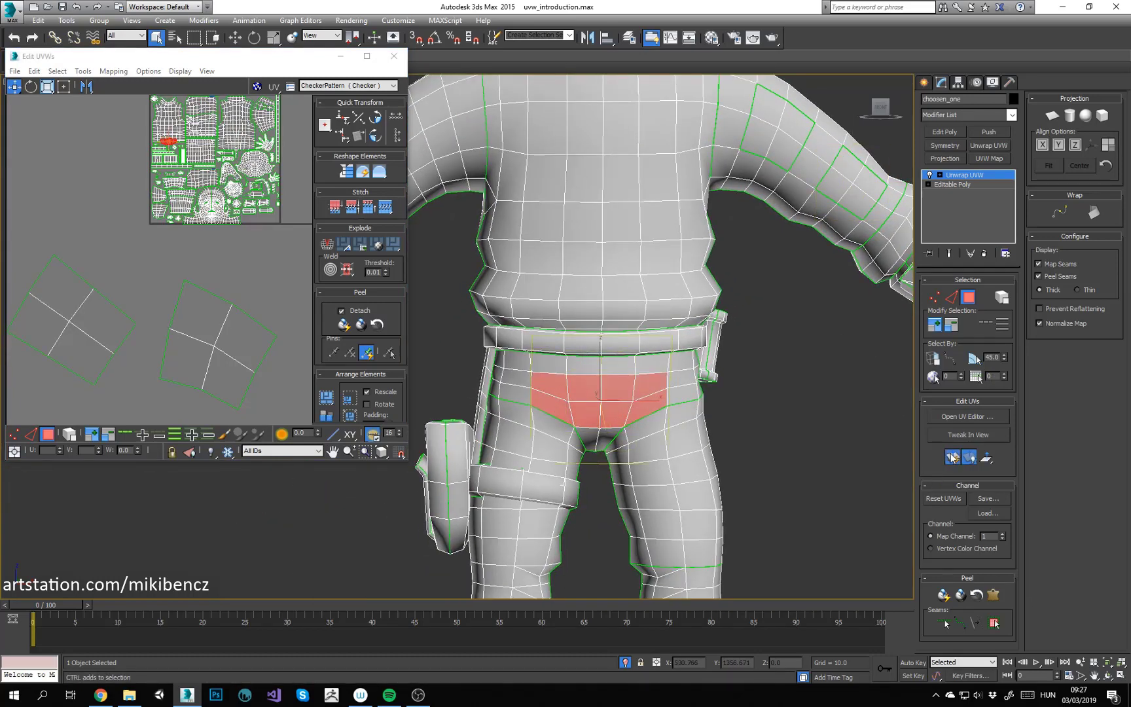
left_click(952, 457)
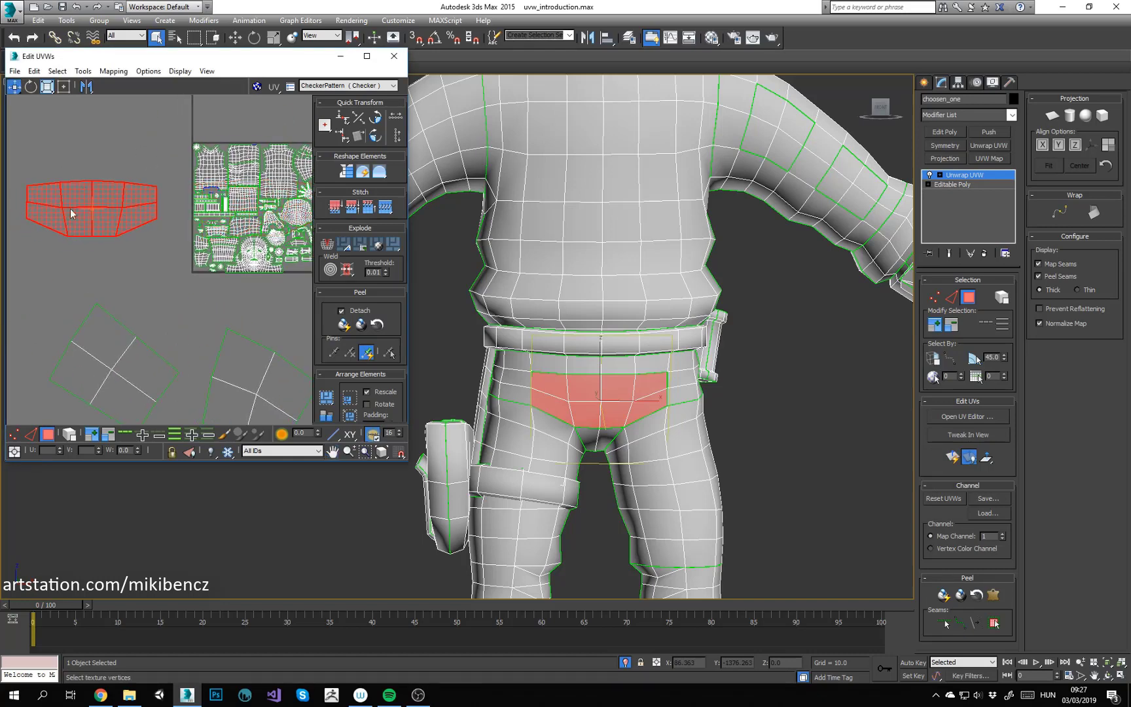
Step: Clear the selection, reselect the trouser island in the UV editor and check the matching patch on the model
middle_click_drag(767, 352, 767, 303)
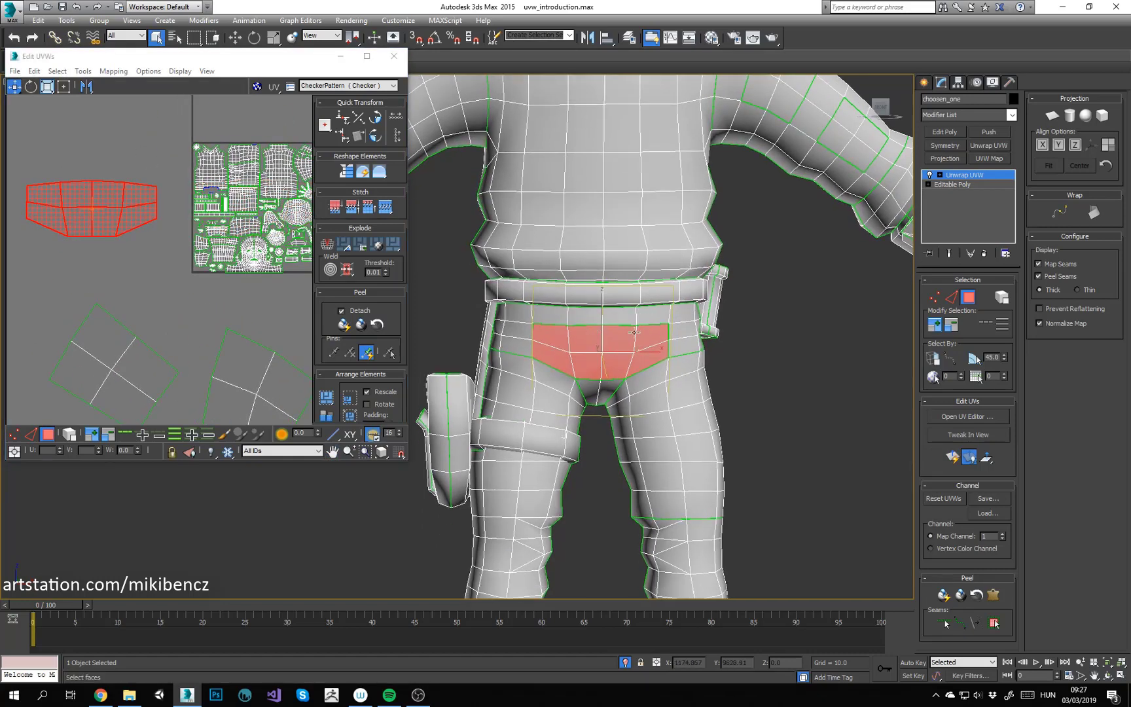
left_click(34, 163)
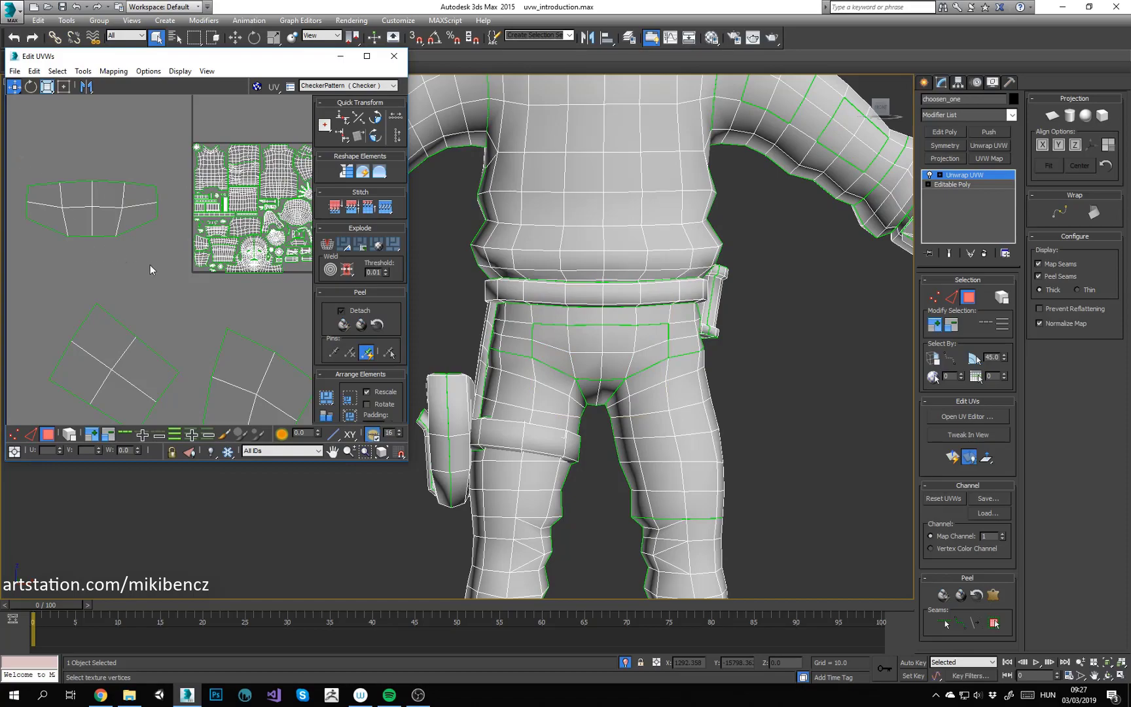
left_click_drag(22, 157, 151, 265)
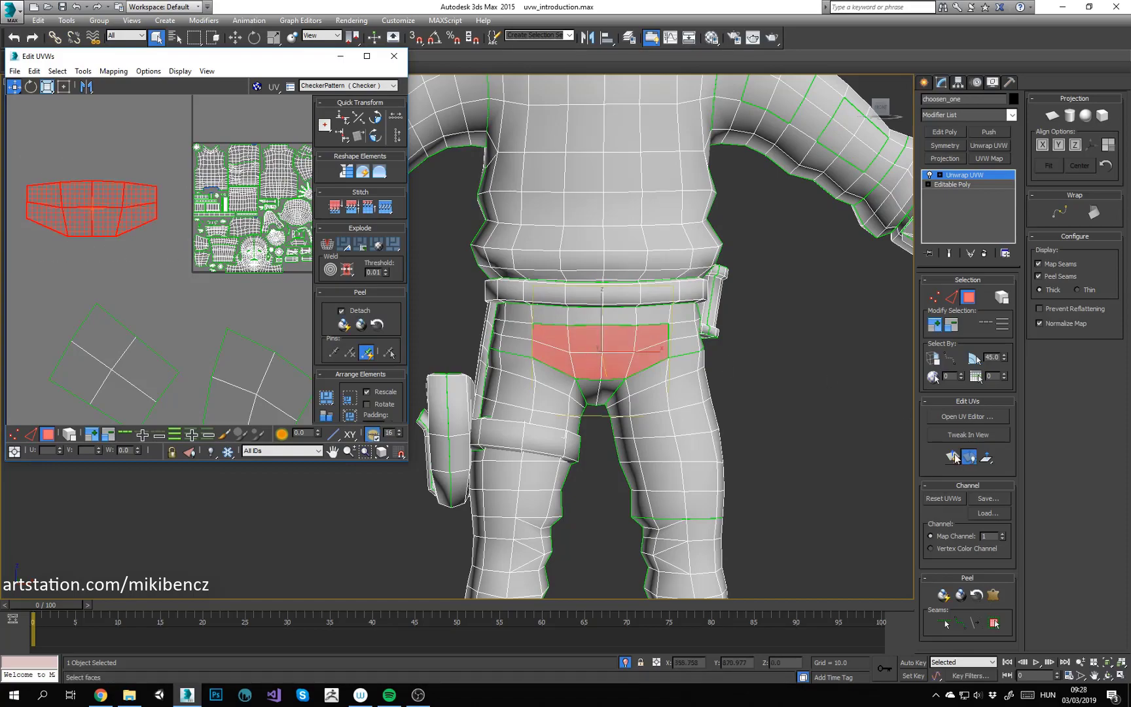
middle_click_drag(588, 341, 567, 335, "alt")
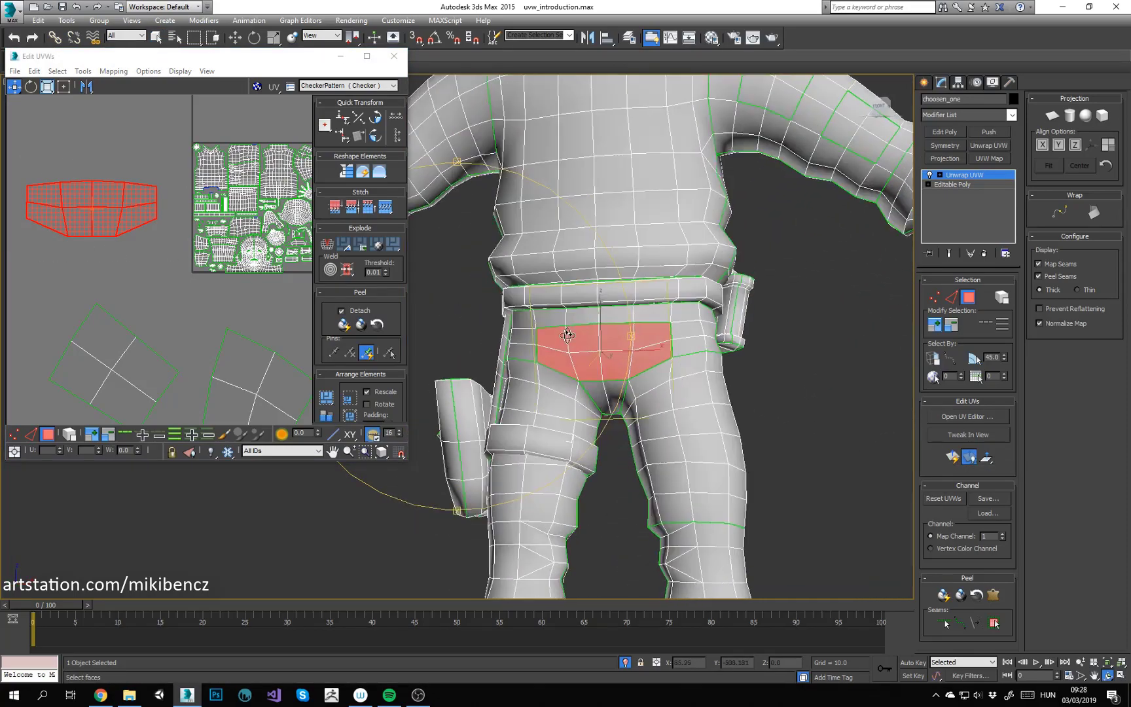
Step: Select the entire character and apply a quick planar map to all of its polygons
scroll(575, 329, "down", 6)
middle_click_drag(429, 190, 451, 202, "alt")
left_click(416, 108)
left_click_drag(416, 107, 859, 549)
middle_click_drag(526, 190, 568, 200)
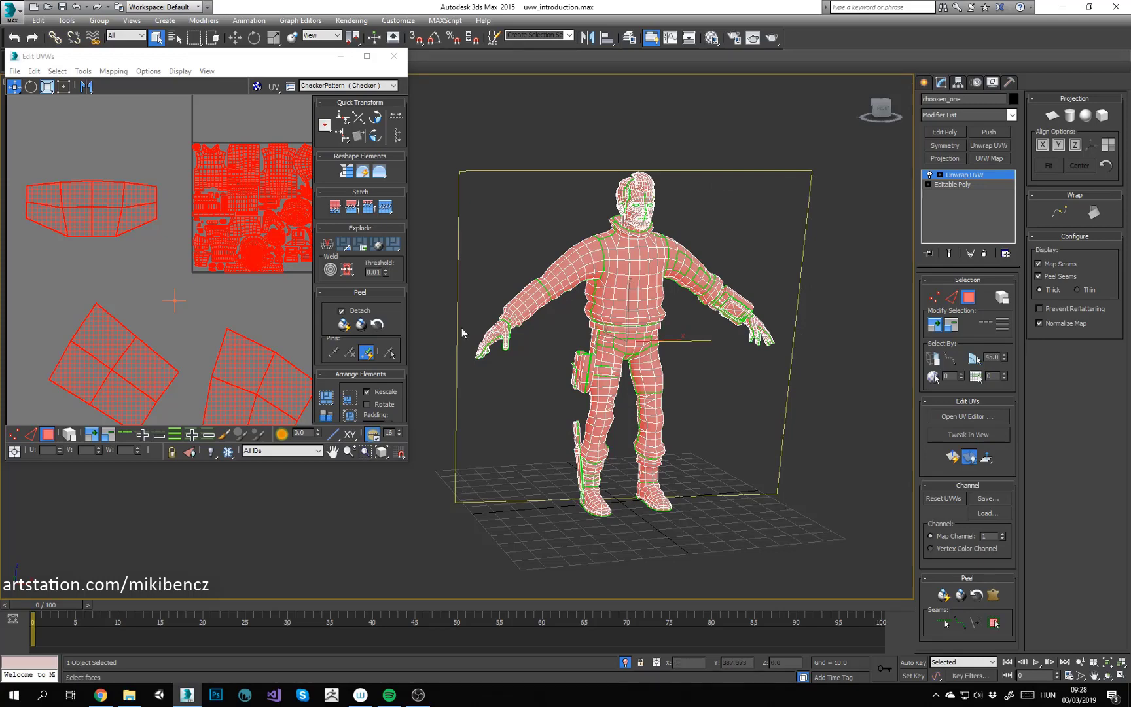
left_click(950, 458)
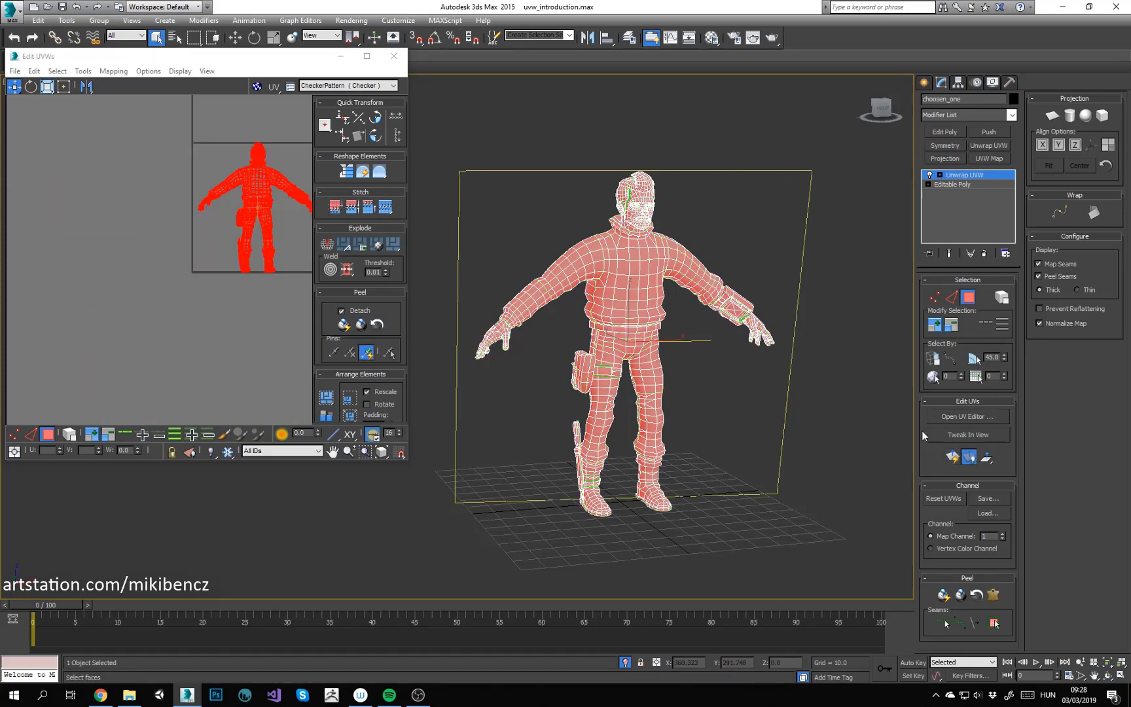
Step: Compare the character's planar UV layout with the model from several angles and clear the selection
middle_click_drag(528, 282, 567, 267, "alt")
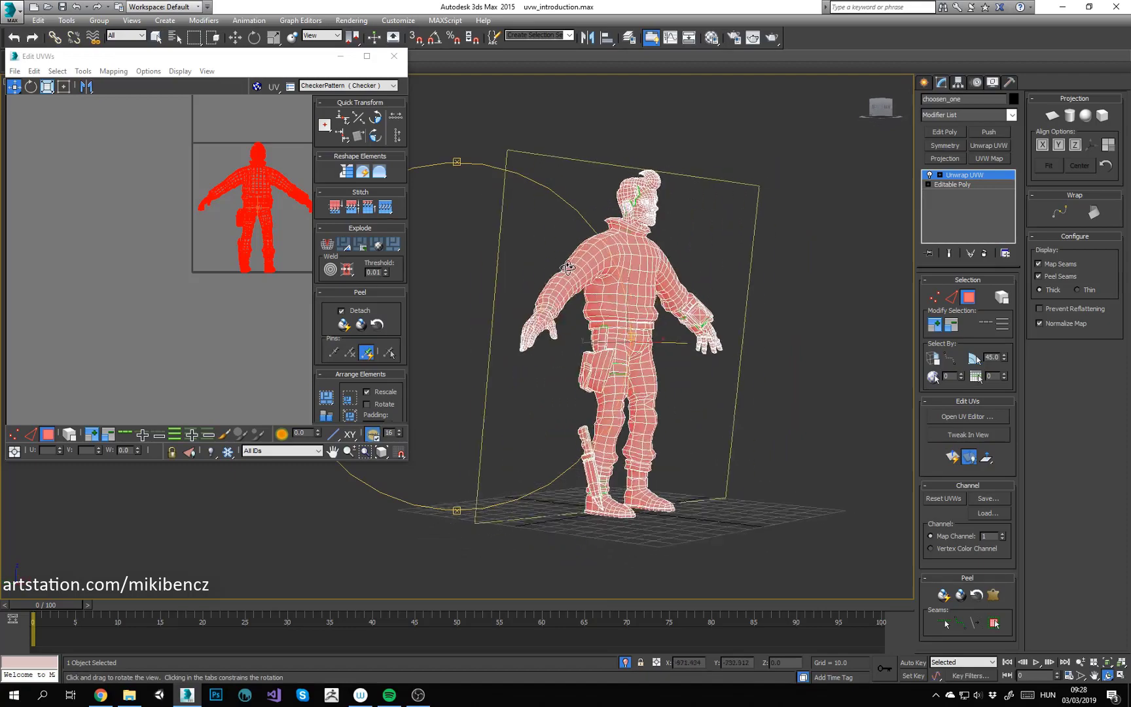
left_click_drag(568, 267, 533, 292)
left_click_drag(571, 206, 548, 253)
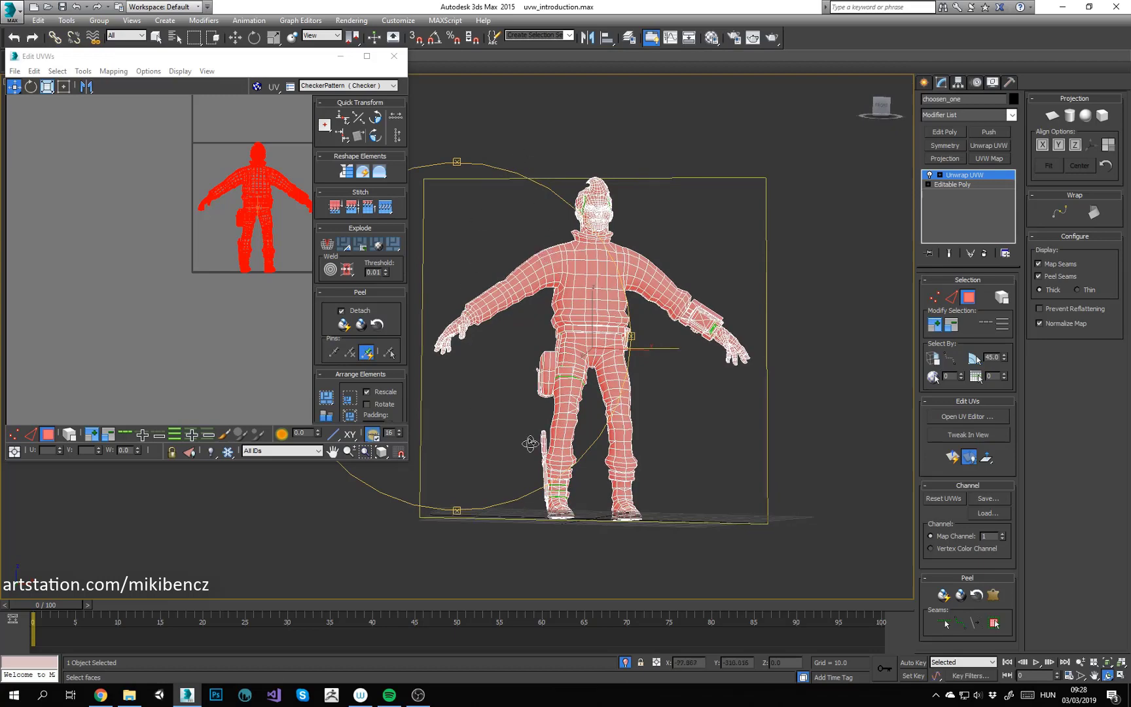
scroll(214, 210, "up", 3)
scroll(214, 214, "up", 3)
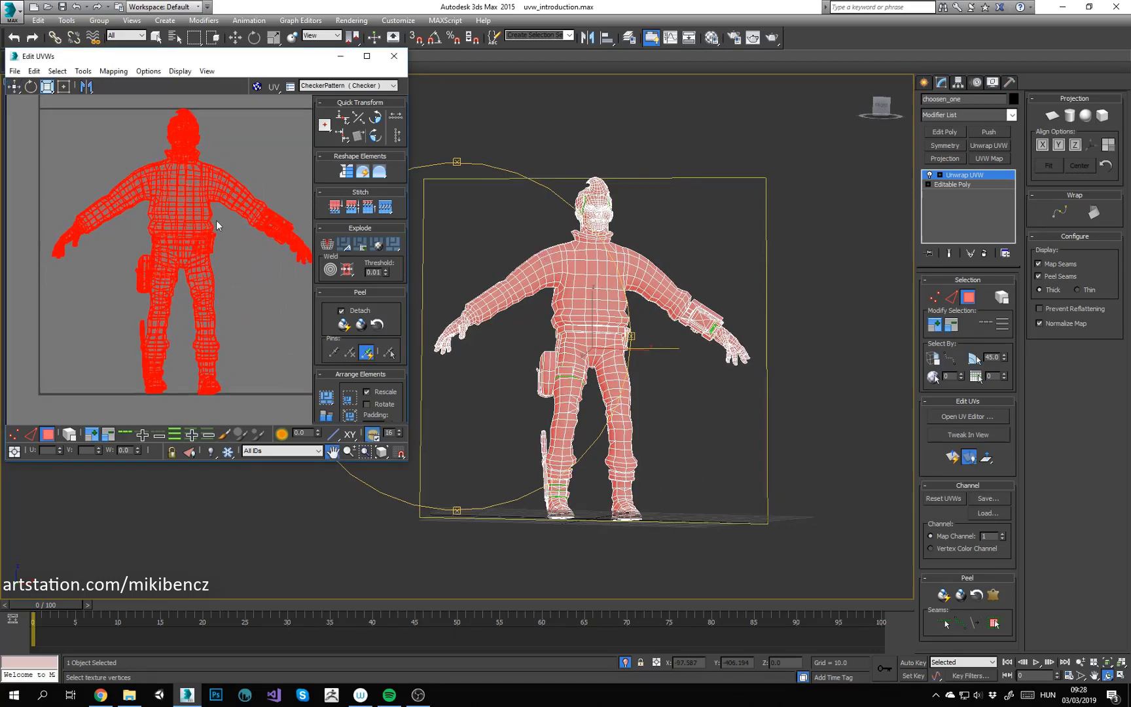
left_click(273, 146)
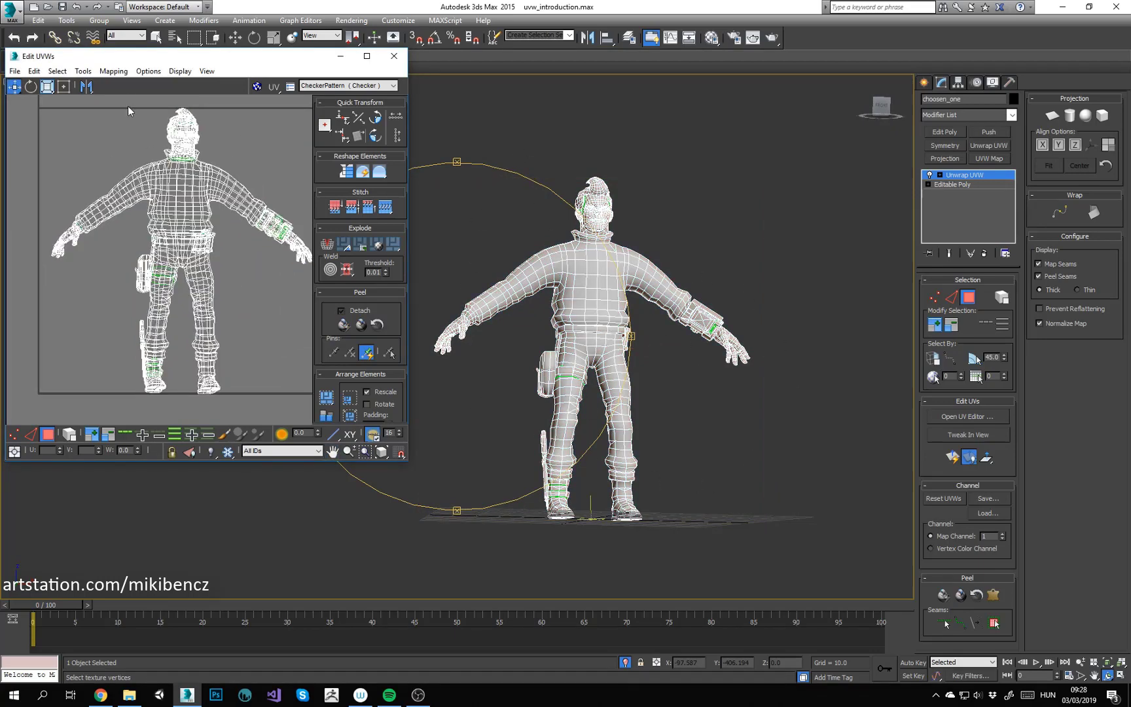
right_click(500, 162)
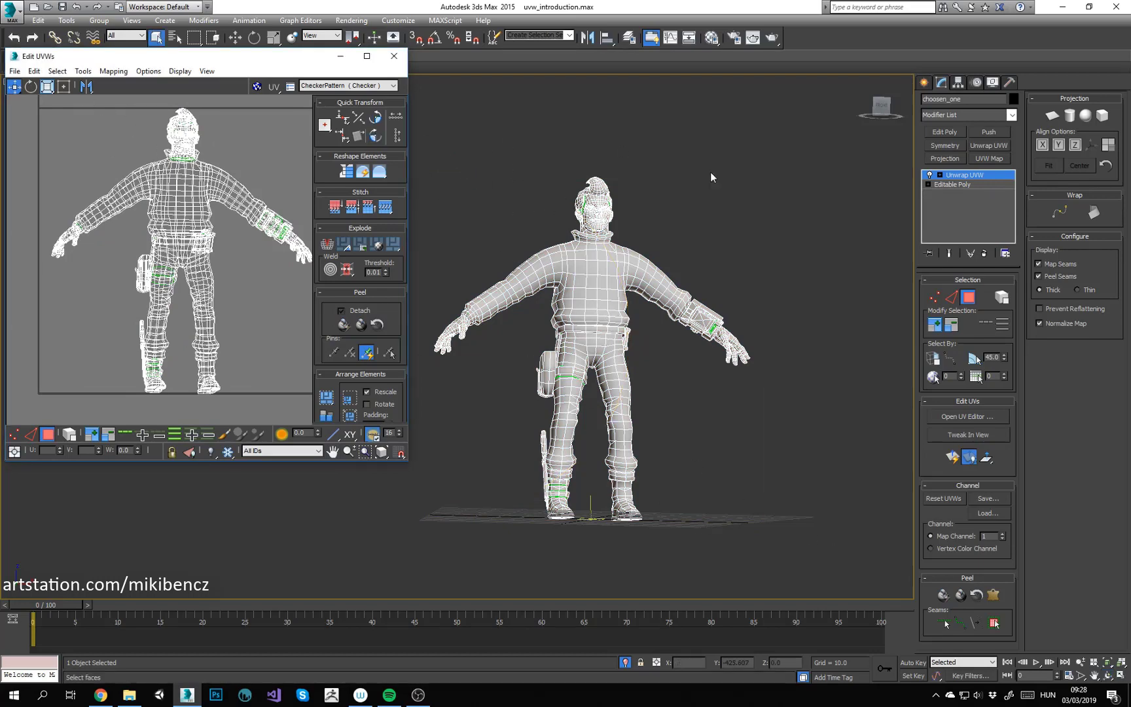
Step: Widen the UV editor window slightly and open the map channel value for editing
left_click_drag(846, 204, 510, 553)
left_click(479, 180)
left_click_drag(408, 137, 420, 176)
left_click(711, 501)
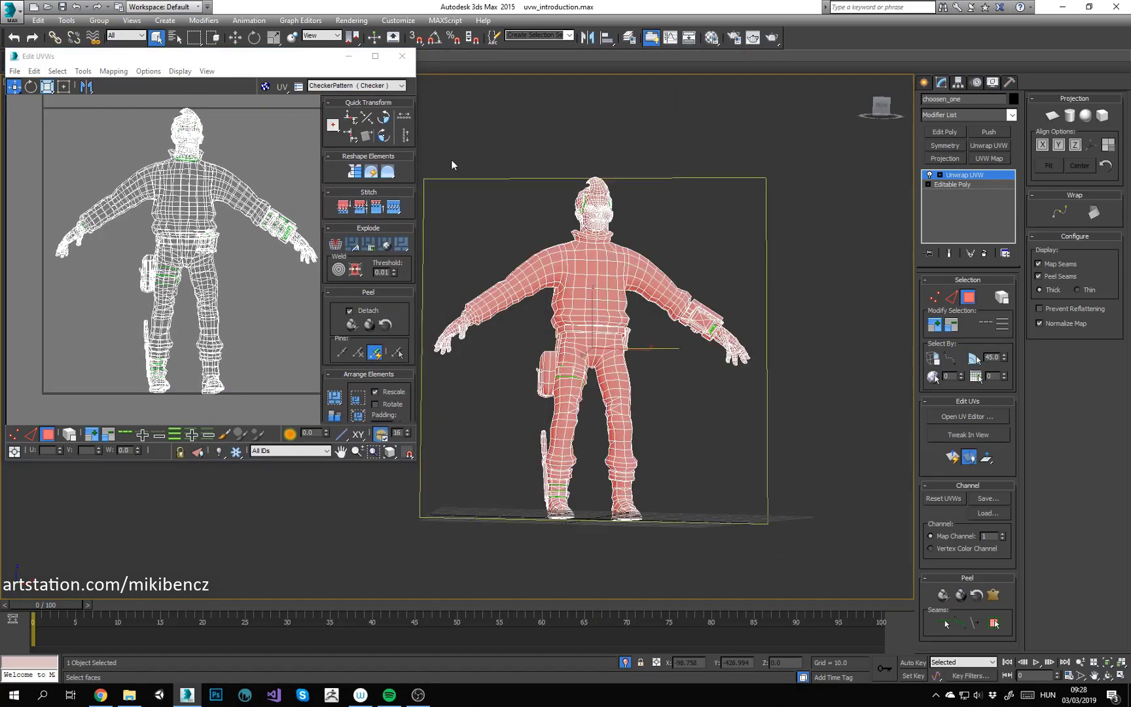
left_click(247, 146)
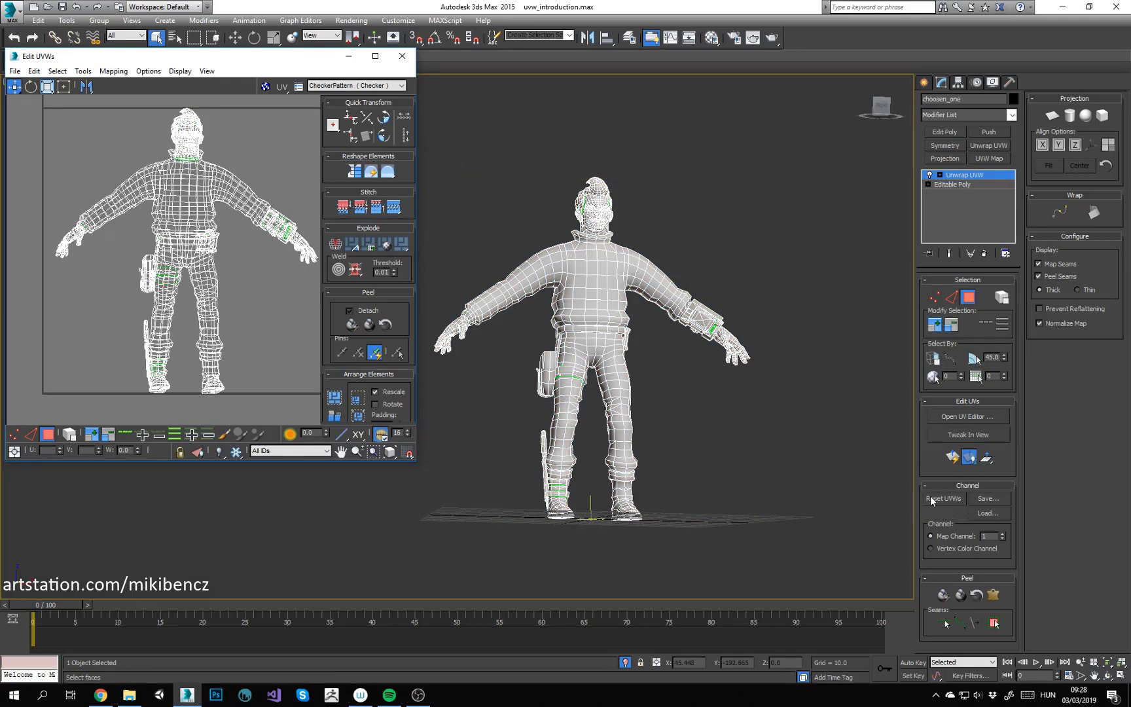
left_click(992, 535)
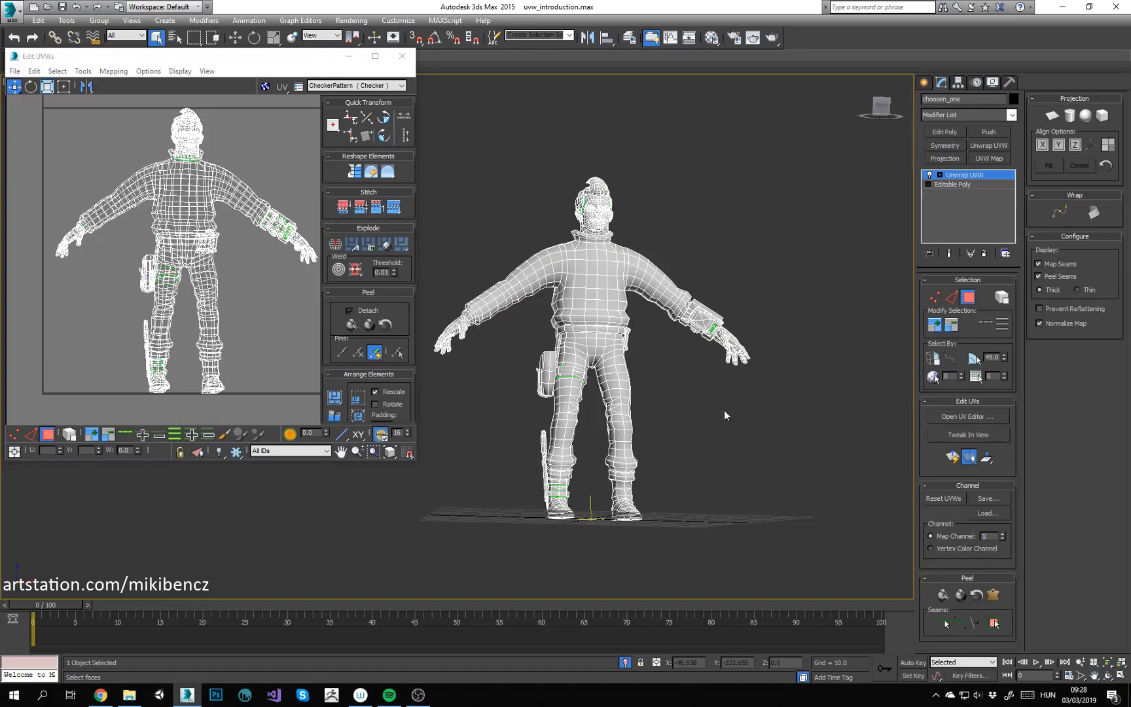
Step: Select single polygons on the sweater's front, check their place in the UV layout, and clear the selection
left_click(566, 296)
middle_click_drag(599, 304, 558, 329, "alt")
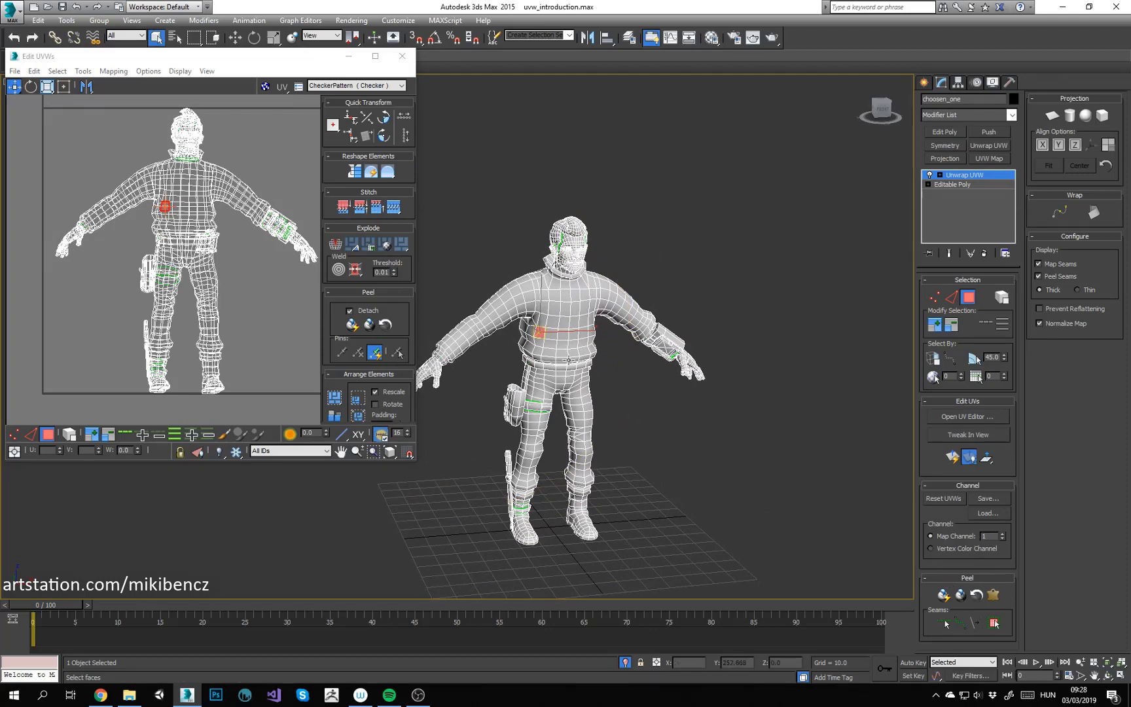
scroll(568, 360, "up", 5)
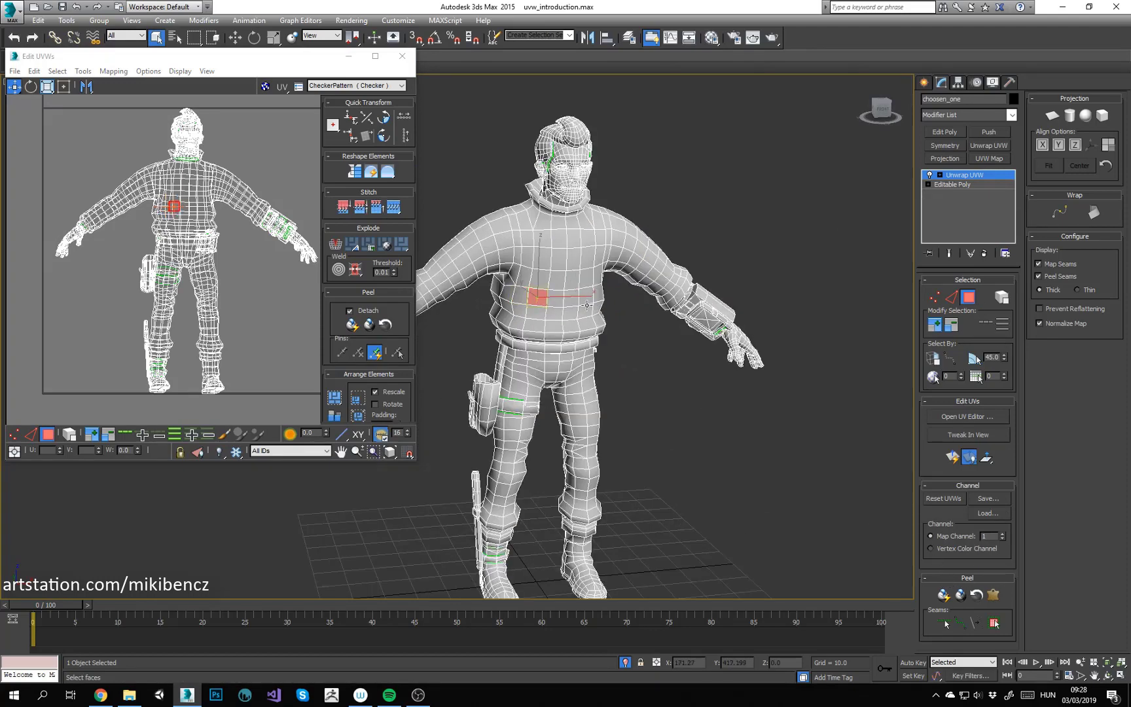
middle_click_drag(586, 305, 573, 299, "alt")
scroll(35, 222, "down", 1)
left_click(53, 138)
Step: Select the character's whole planar layout and move it out of the UV tile
scroll(46, 134, "down", 2)
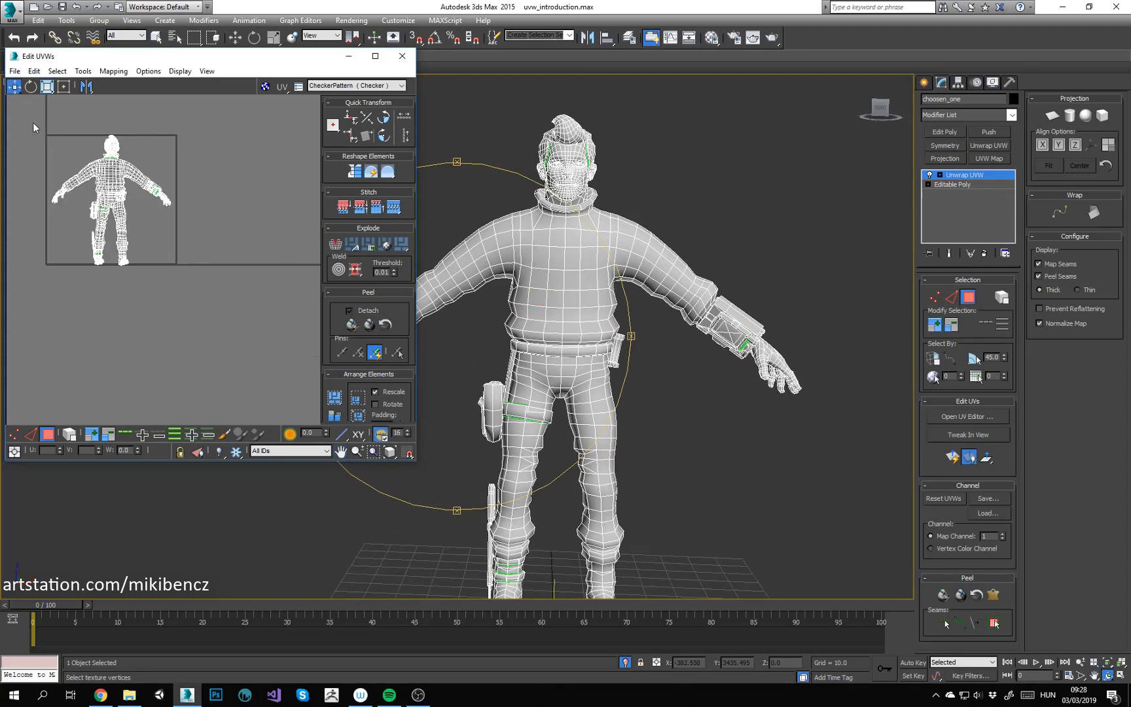
middle_click_drag(33, 123, 71, 169)
left_click_drag(71, 165, 226, 326)
left_click_drag(164, 247, 17, 263)
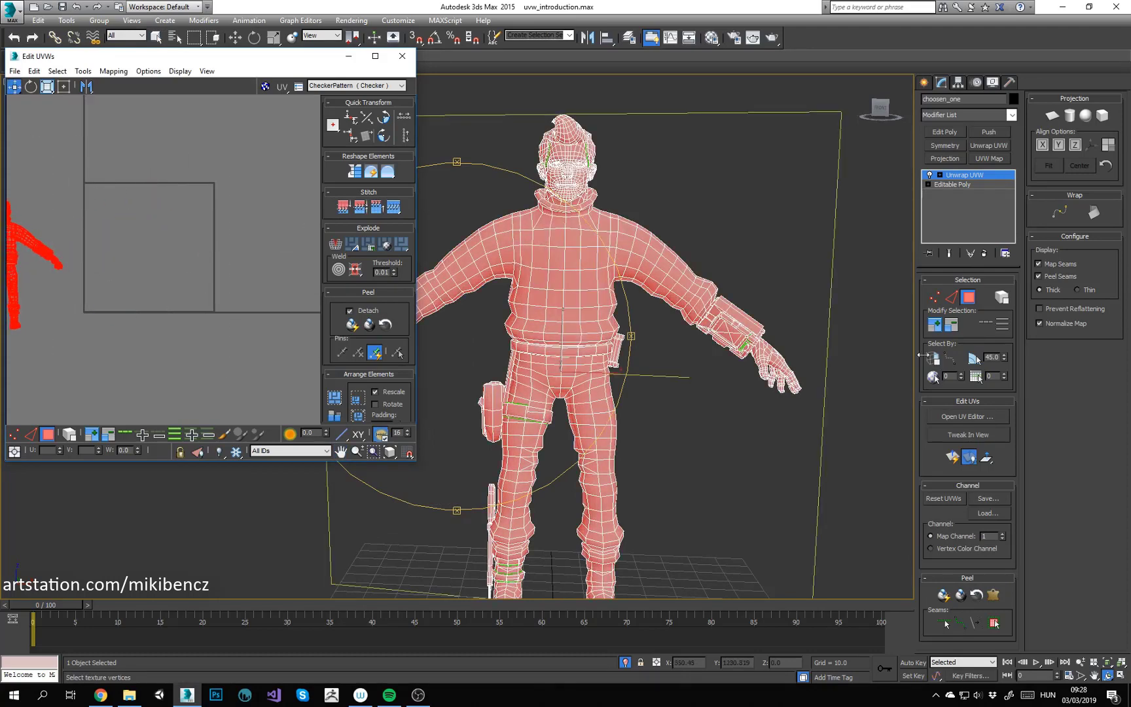
Step: Select a small cluster of adjacent polygons on the front of the character's sweater
scroll(563, 308, "up", 2)
mouse_move(586, 303)
middle_mouse_down()
mouse_move(569, 298)
mouse_move(579, 286)
middle_mouse_up()
left_click(582, 261)
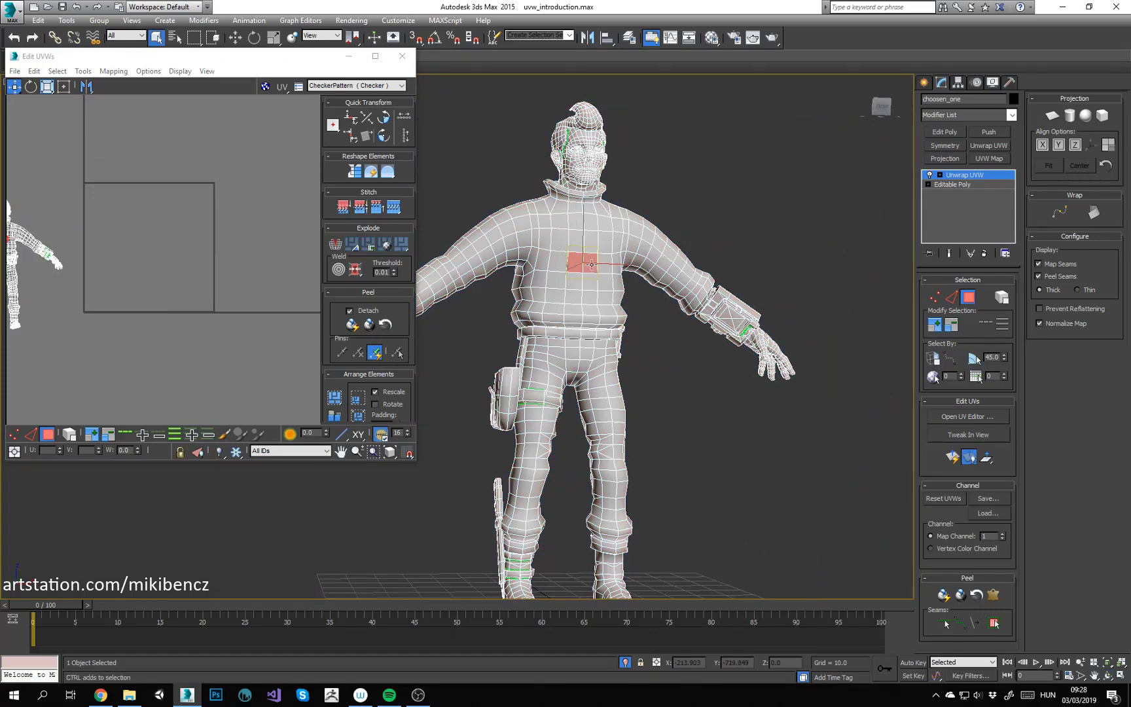
left_click(591, 280, "ctrl")
left_click(577, 283)
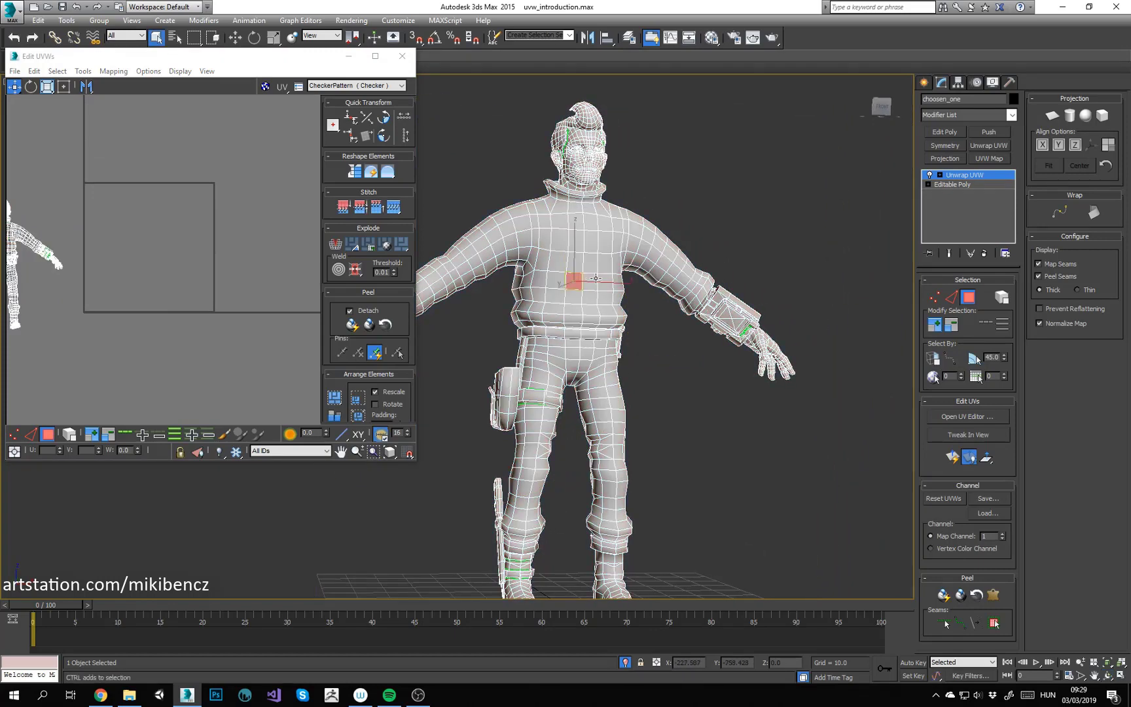
left_click(590, 282, "ctrl")
left_click(591, 263, "ctrl")
left_click(576, 262, "ctrl")
left_click(577, 243, "ctrl")
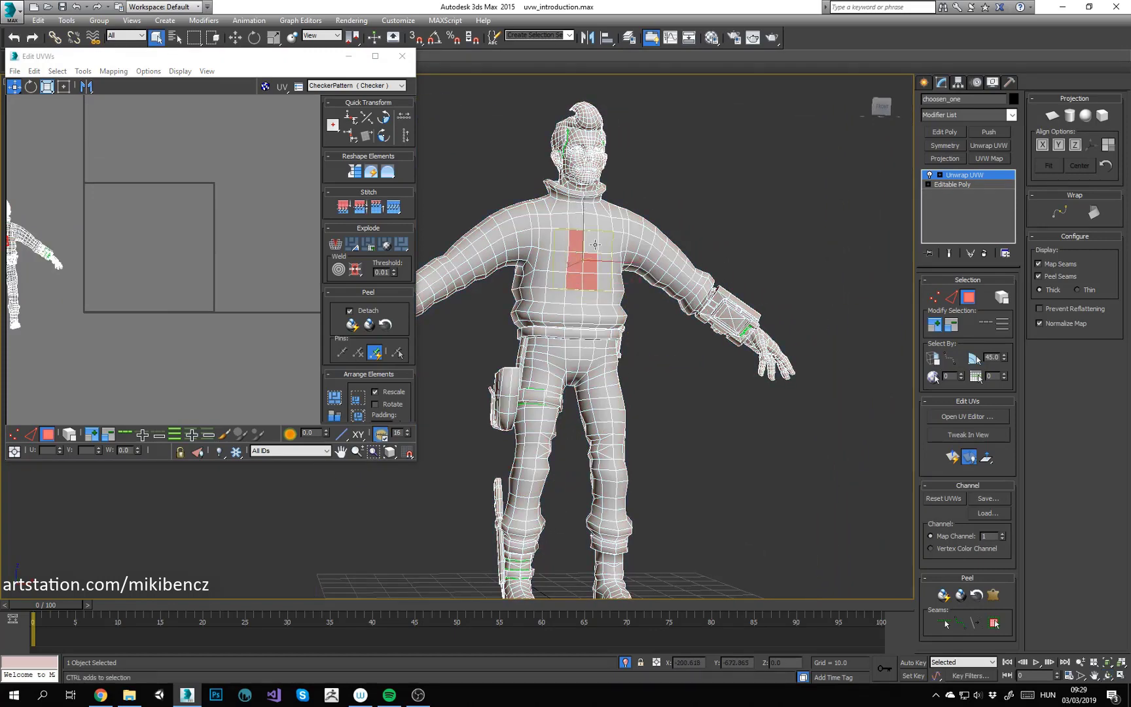
Step: Grow the polygon selection until it covers the sweater's torso
left_click(938, 328)
left_click(938, 328)
left_click(938, 329)
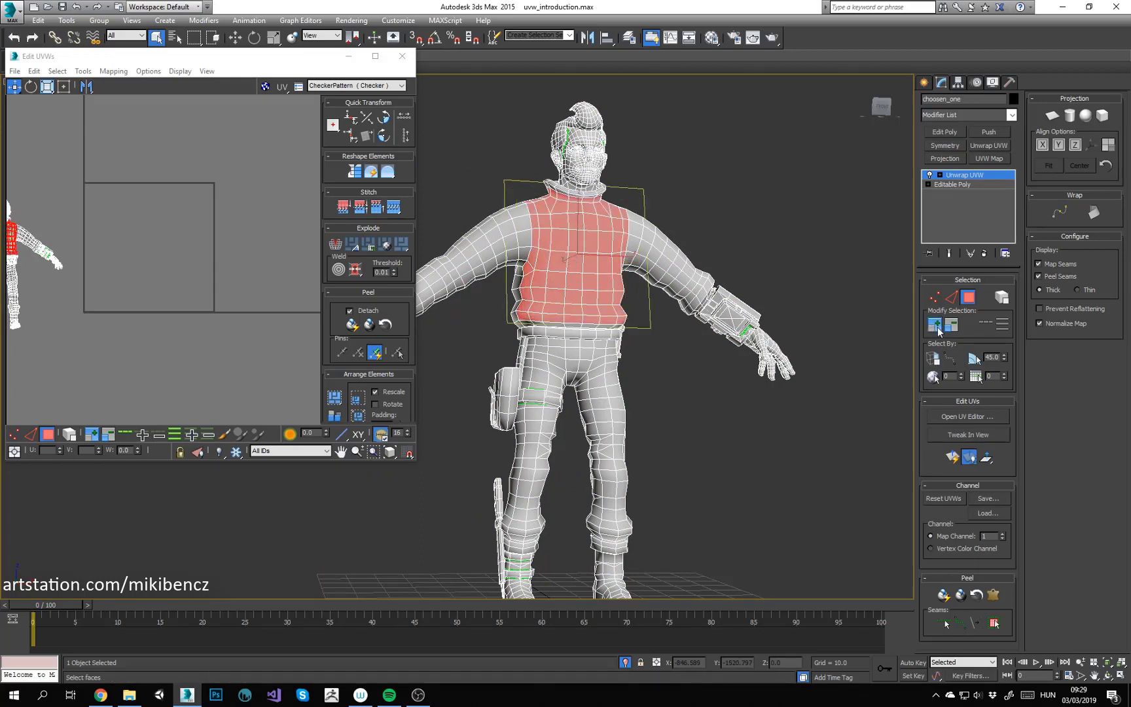
left_click(938, 329)
Step: Try Pelt Map on the selected sweater torso, running and stopping the pelt simulation, and cancel it
middle_click_drag(117, 227, 252, 230)
middle_click_drag(578, 261, 419, 302)
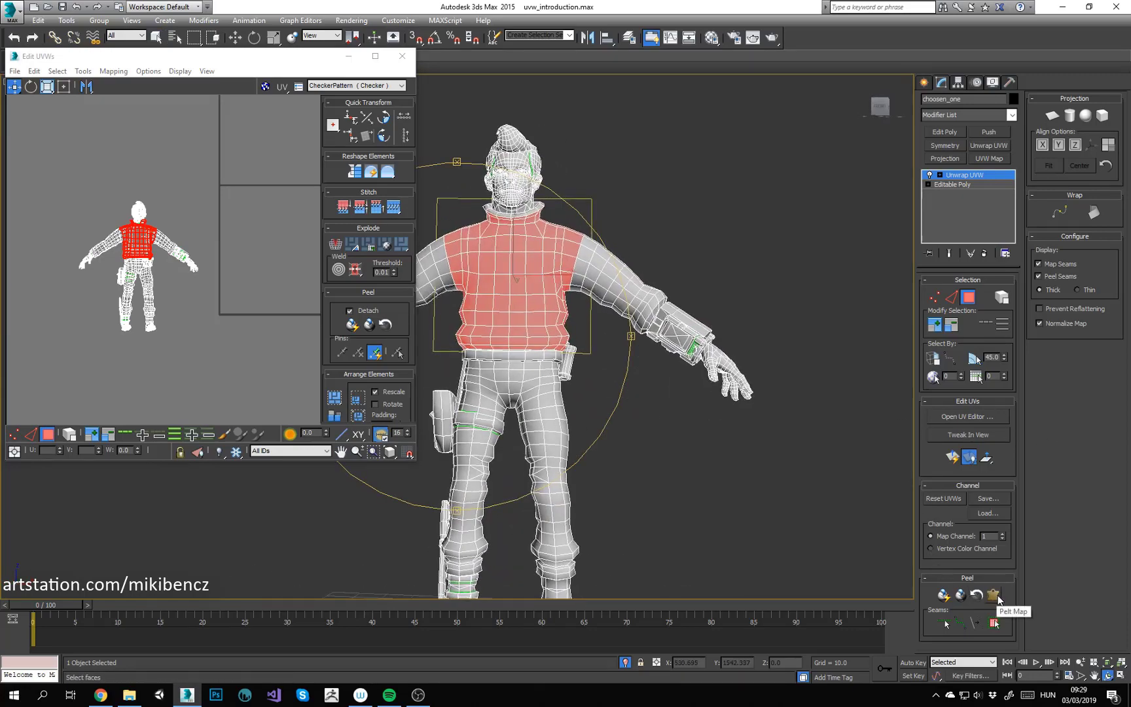
left_click(997, 593)
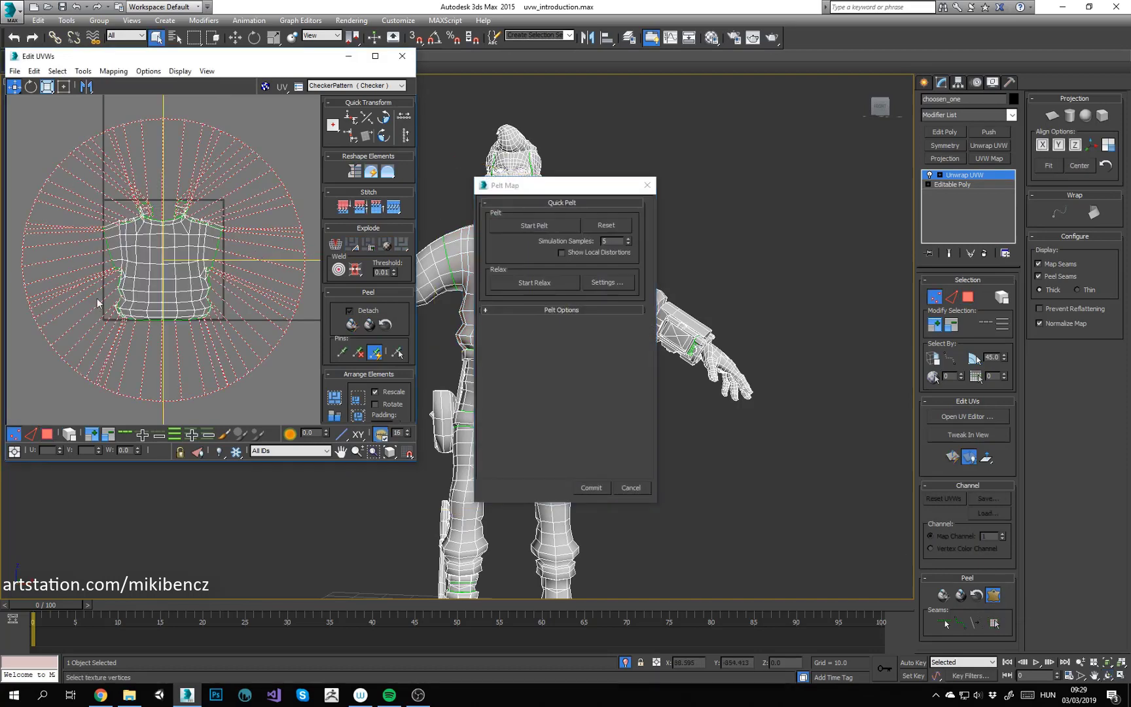
left_click_drag(548, 187, 774, 161)
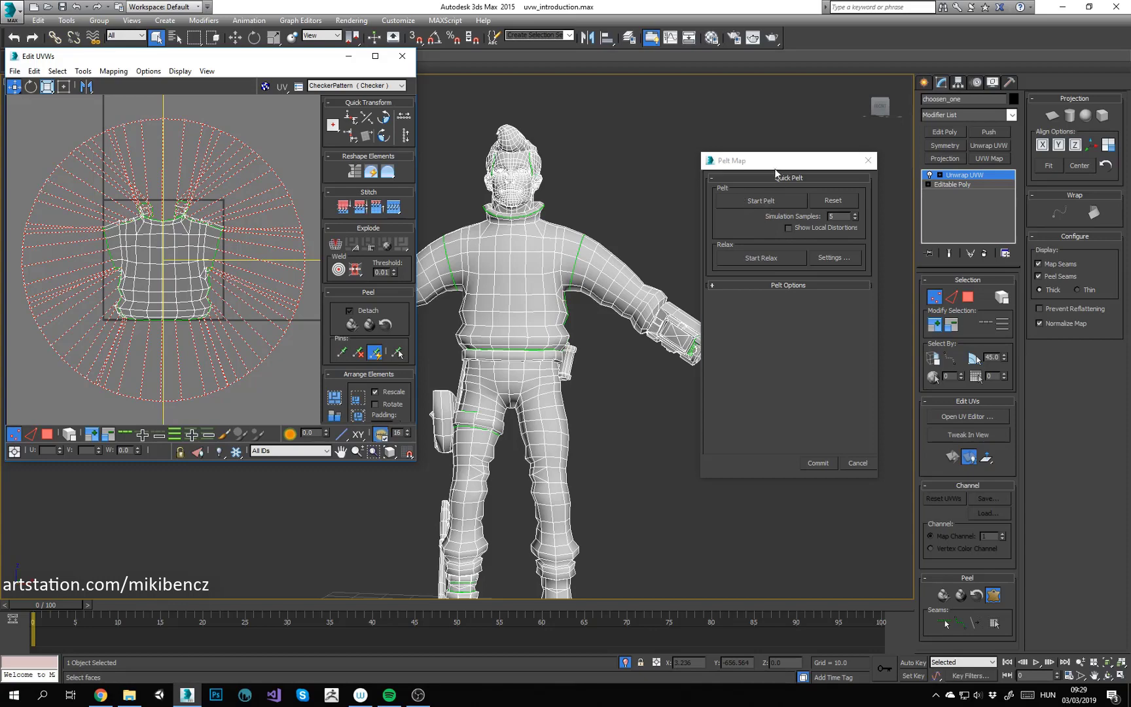
left_click_drag(776, 163, 777, 138)
left_click(755, 178)
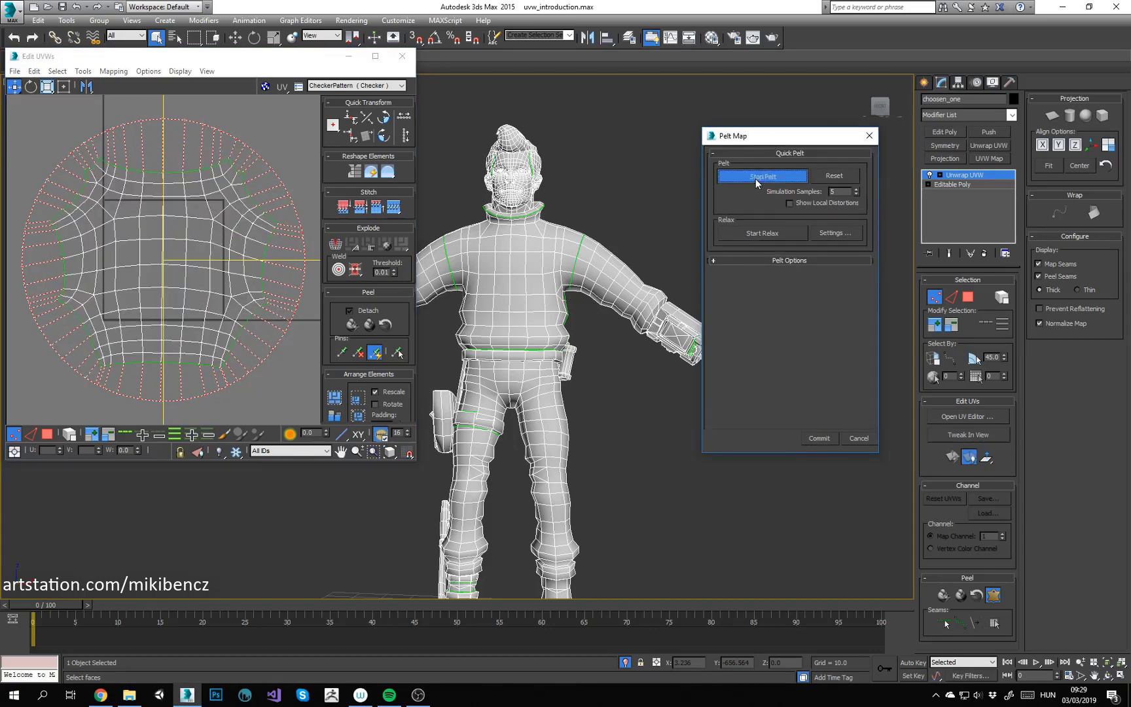
left_click(755, 179)
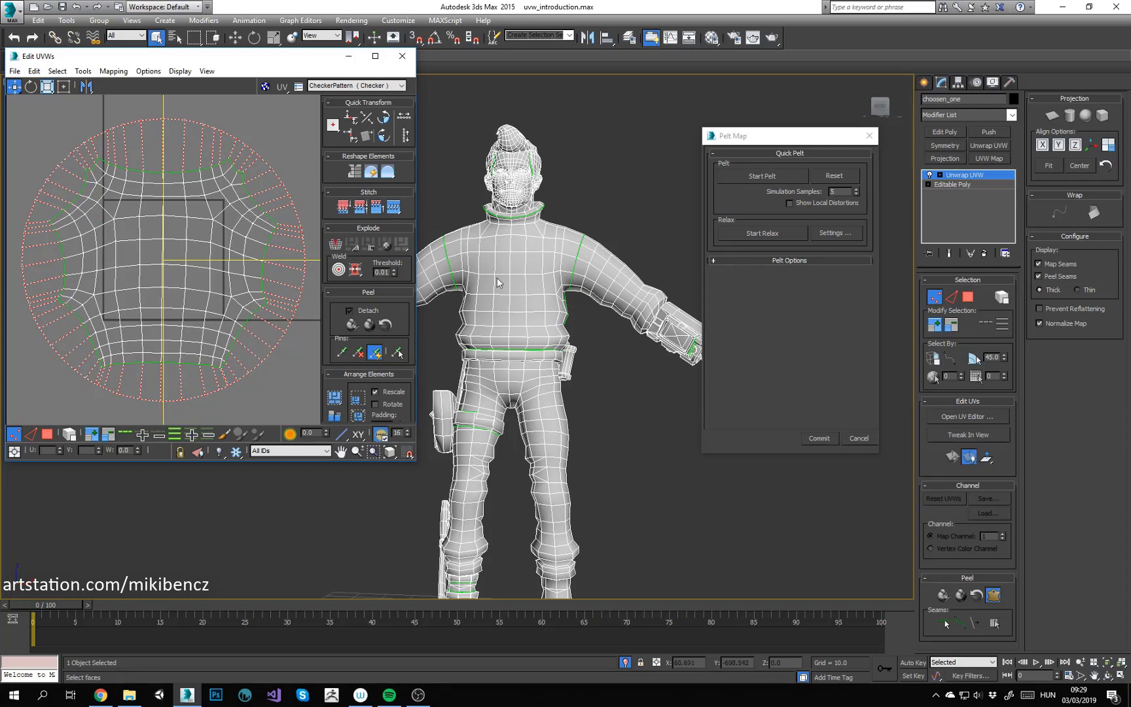
middle_click_drag(499, 278, 596, 296)
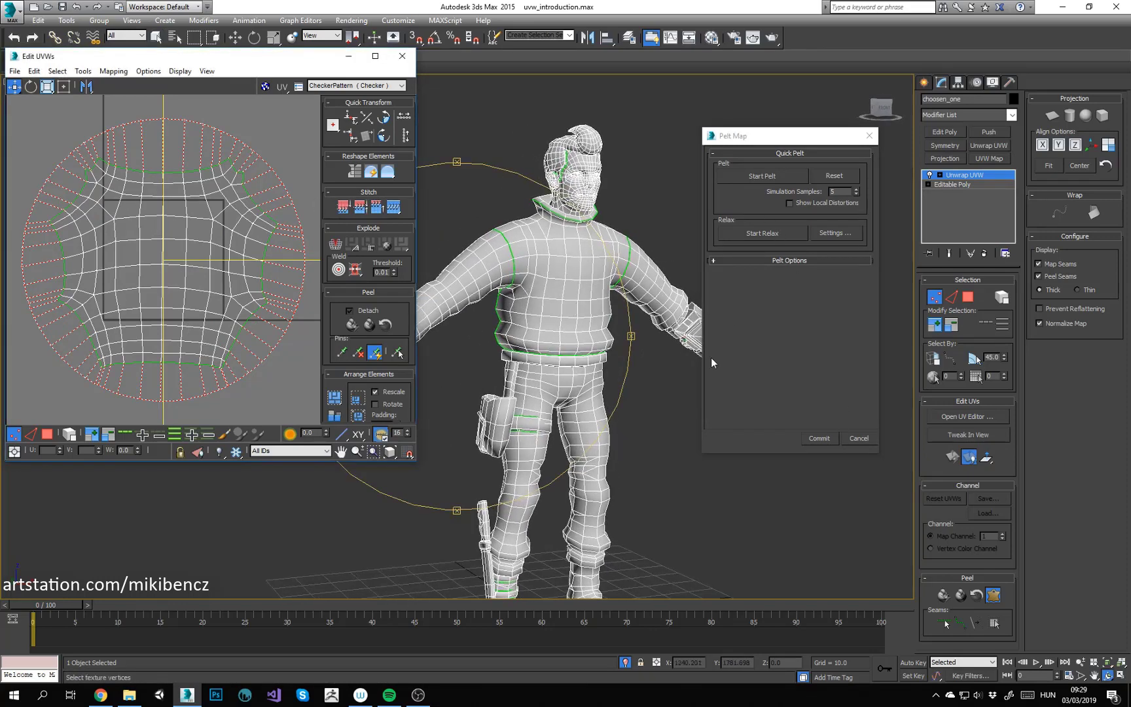
left_click(858, 438)
Step: Clear the sweater torso selection and close the UV editor
right_click(824, 343)
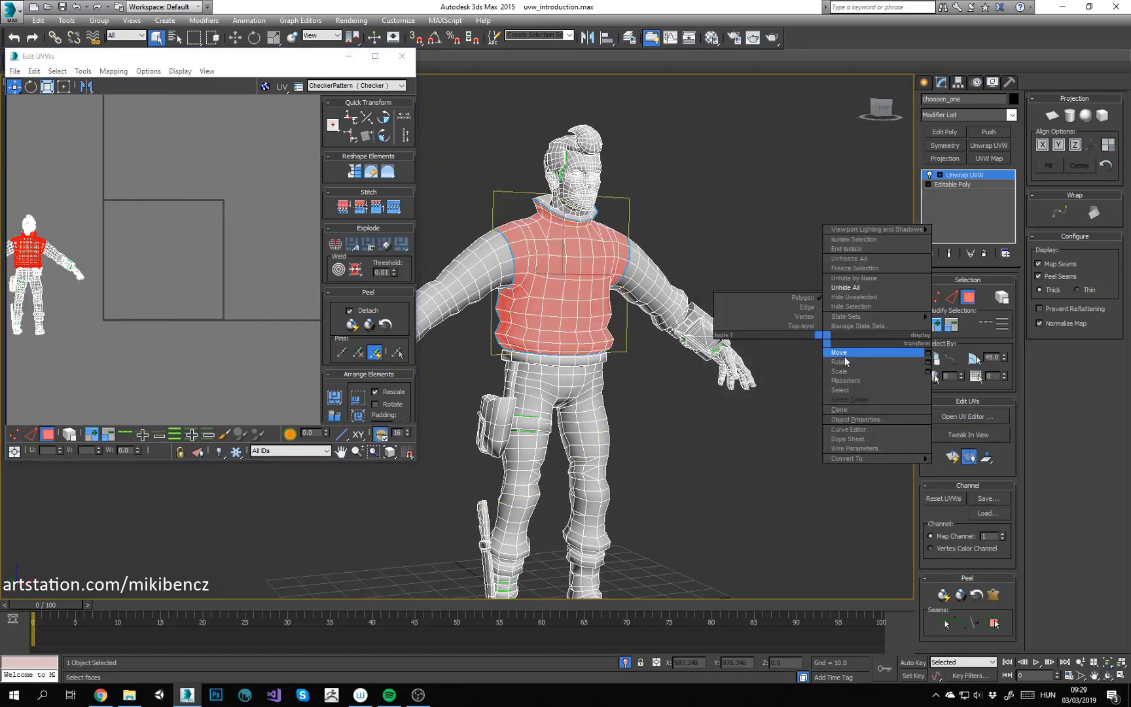
left_click(877, 351)
middle_click_drag(709, 249, 720, 219)
left_click_drag(260, 55, 303, 83)
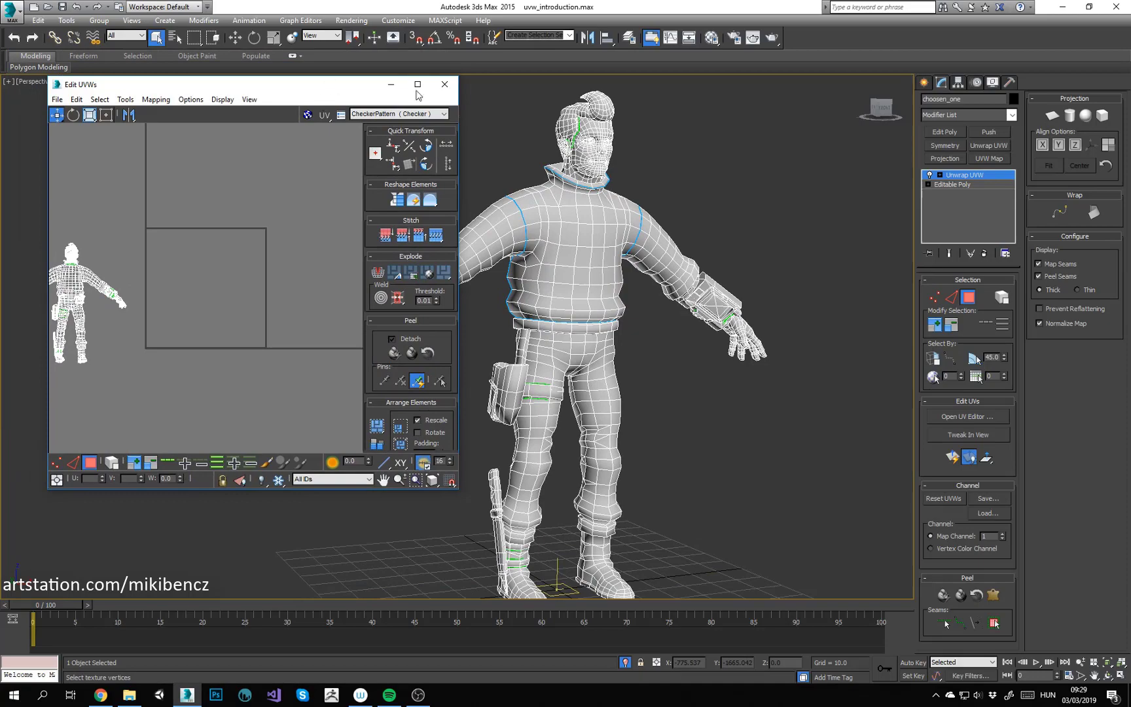
left_click(444, 86)
middle_click_drag(608, 280, 567, 268)
left_click(539, 196)
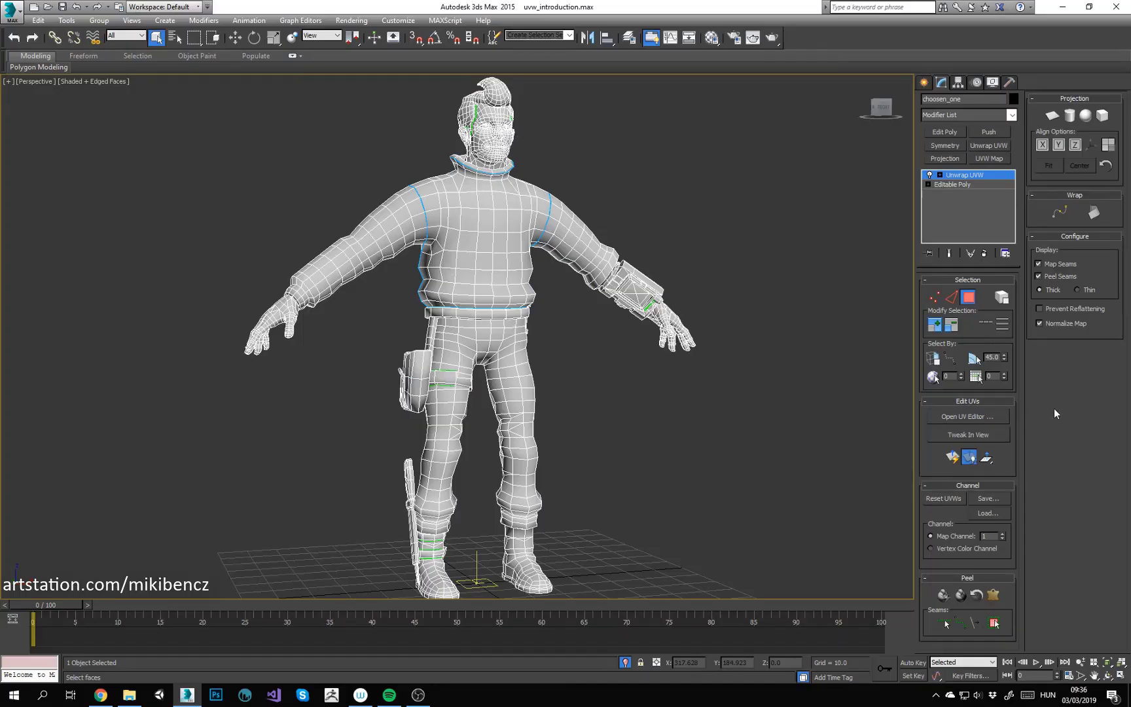
Step: Reopen the UV editor, select all of the character's polygons, and clear the selection
left_click(982, 418)
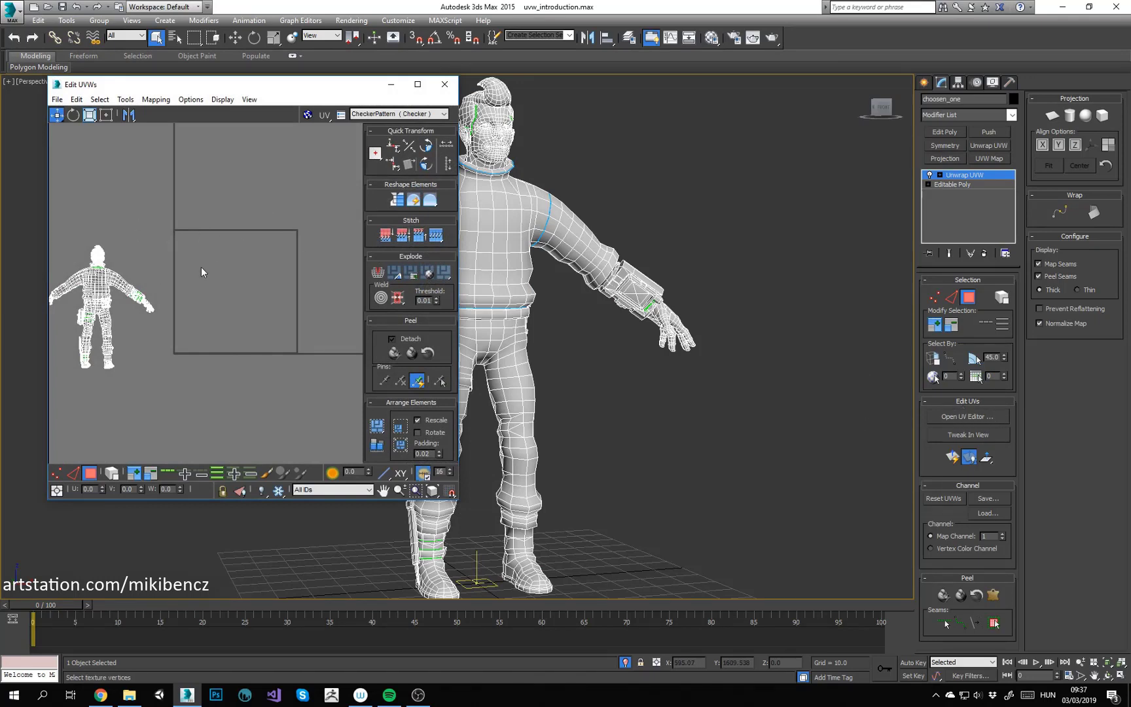
key("ctrl+a")
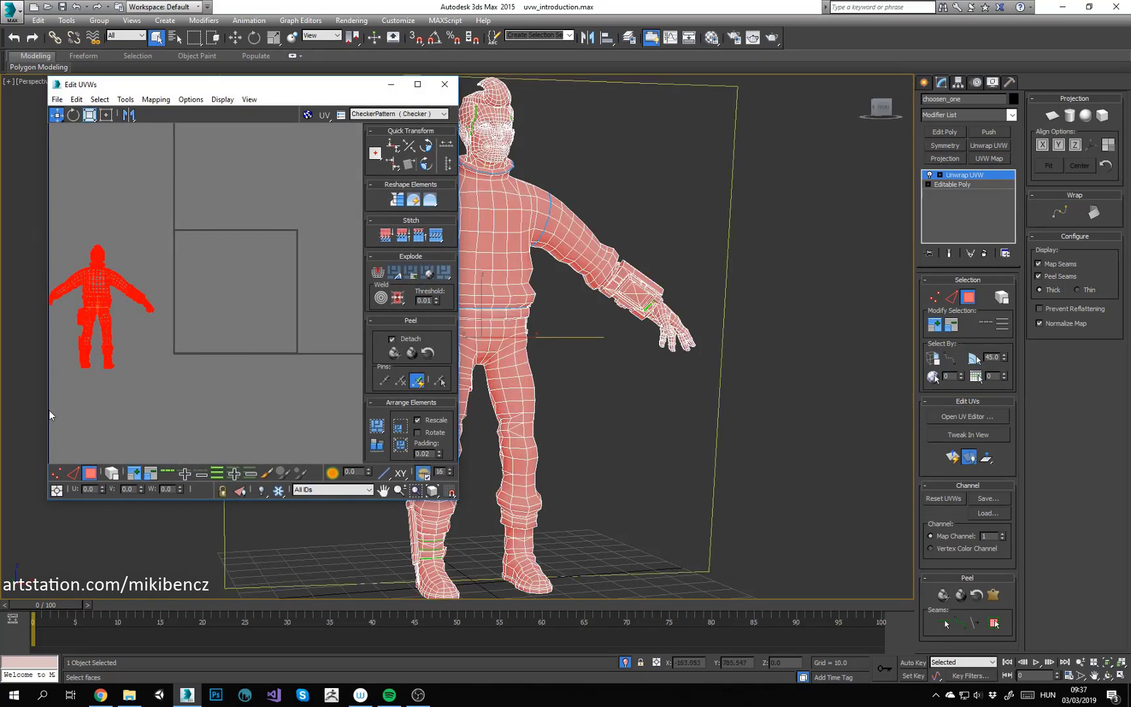
key("z")
left_click(659, 404)
middle_click_drag(626, 410, 601, 397)
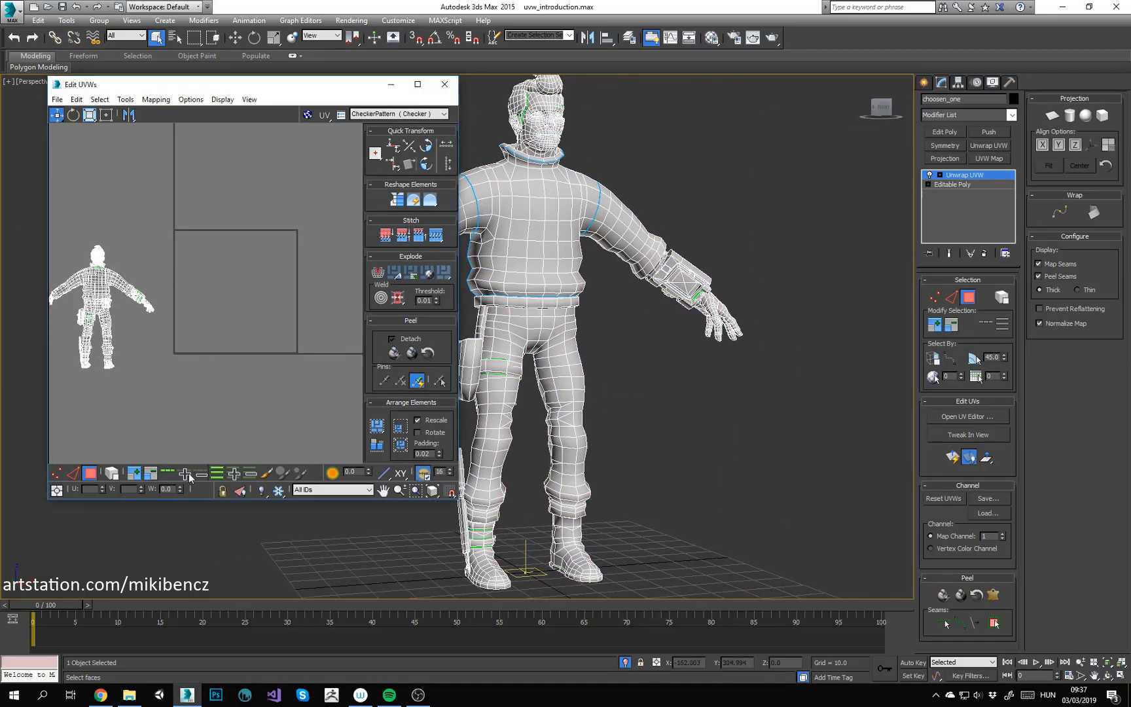
Step: Select four adjacent polygons on the sweater's chest and grow the selection twice
scroll(546, 271, "up", 3)
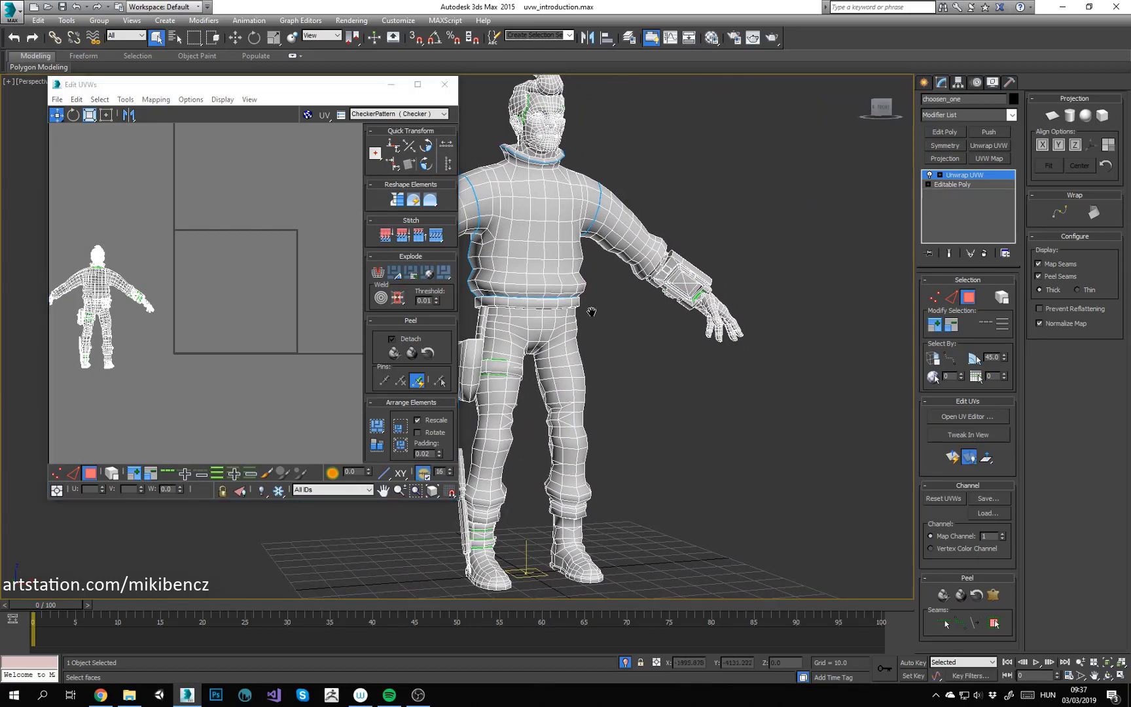
left_click(546, 271)
left_click(561, 274, "ctrl")
left_click(561, 251, "ctrl")
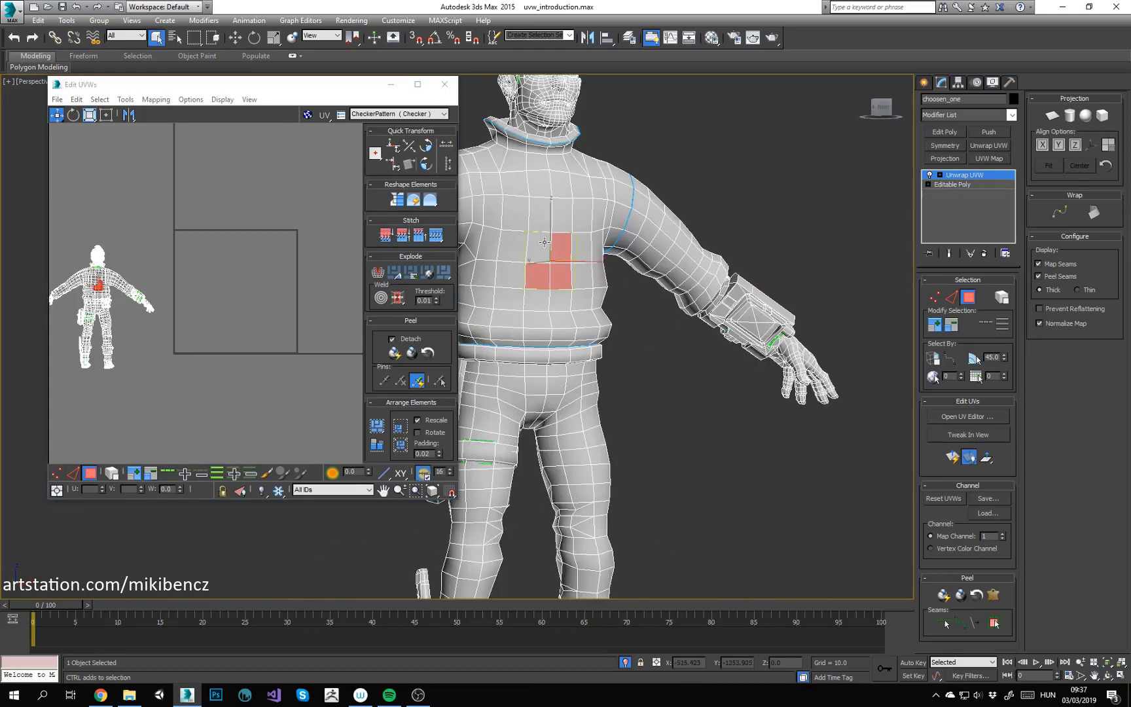
left_click(541, 251, "ctrl")
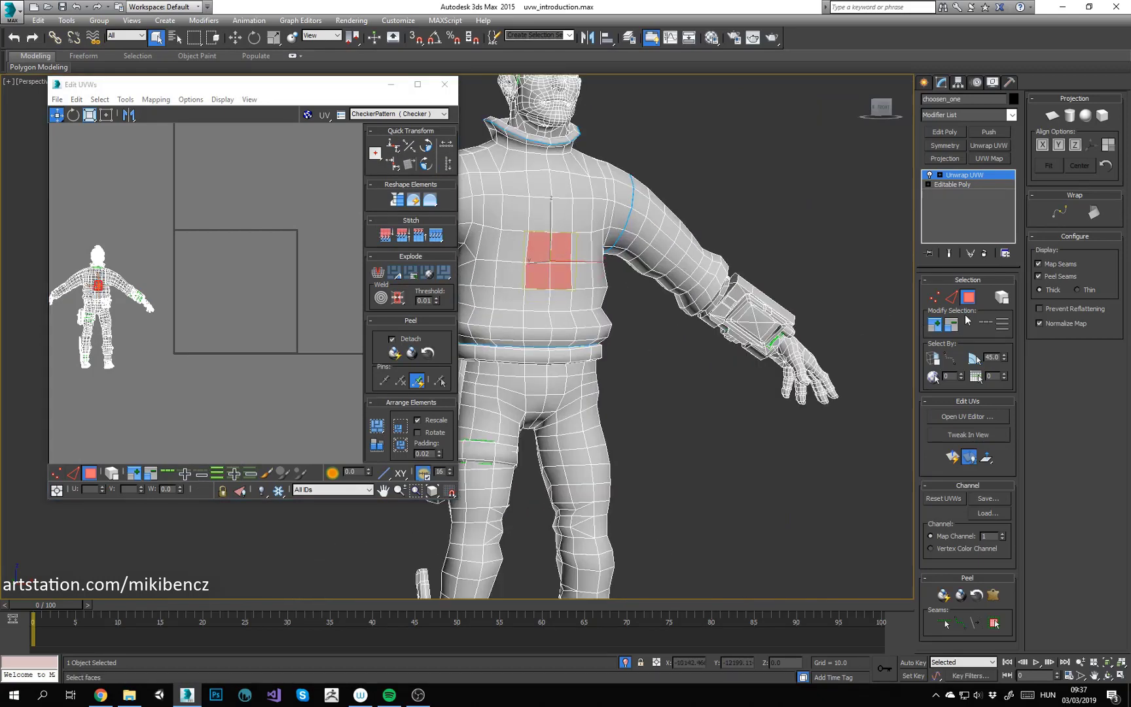
left_click(935, 324)
left_click(935, 325)
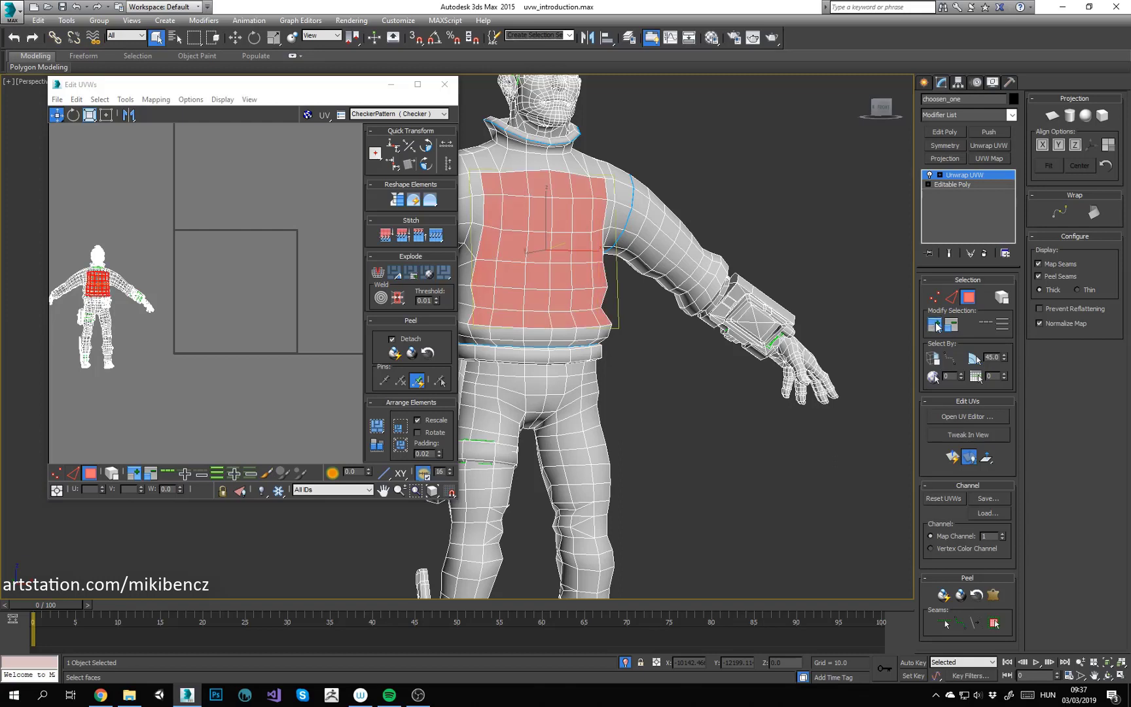
Step: Apply Quick Planar Map to the selected chest polygons
left_click(953, 456)
middle_click_drag(268, 295, 241, 238)
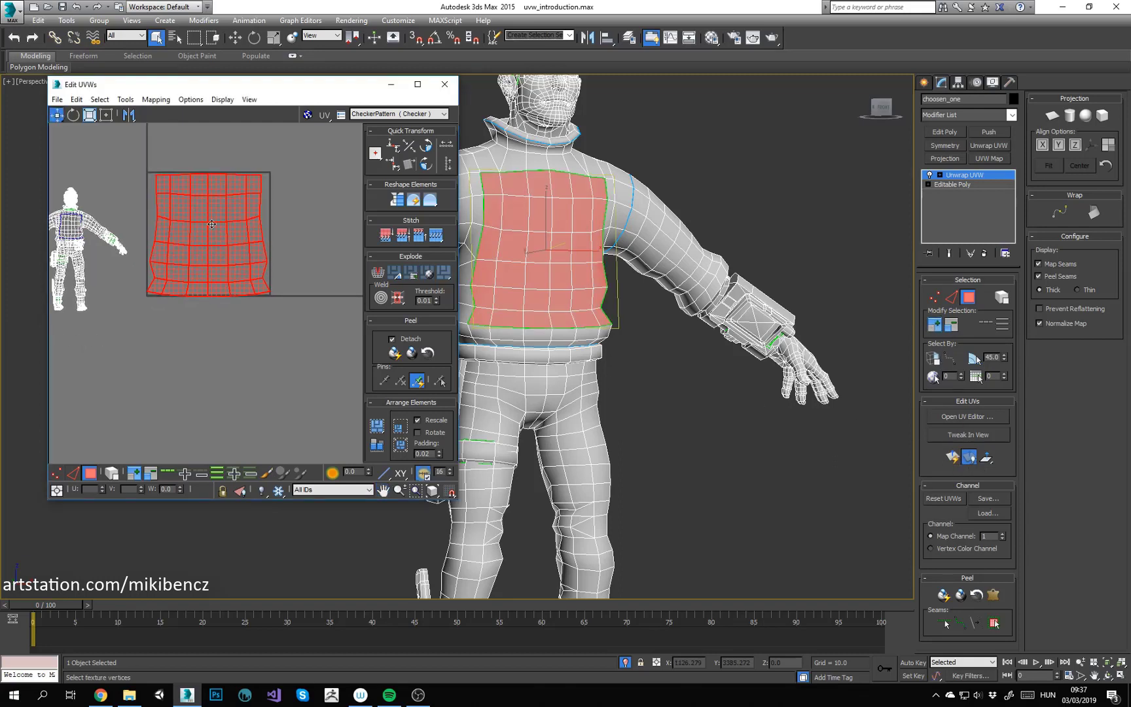
scroll(211, 224, "up", 2)
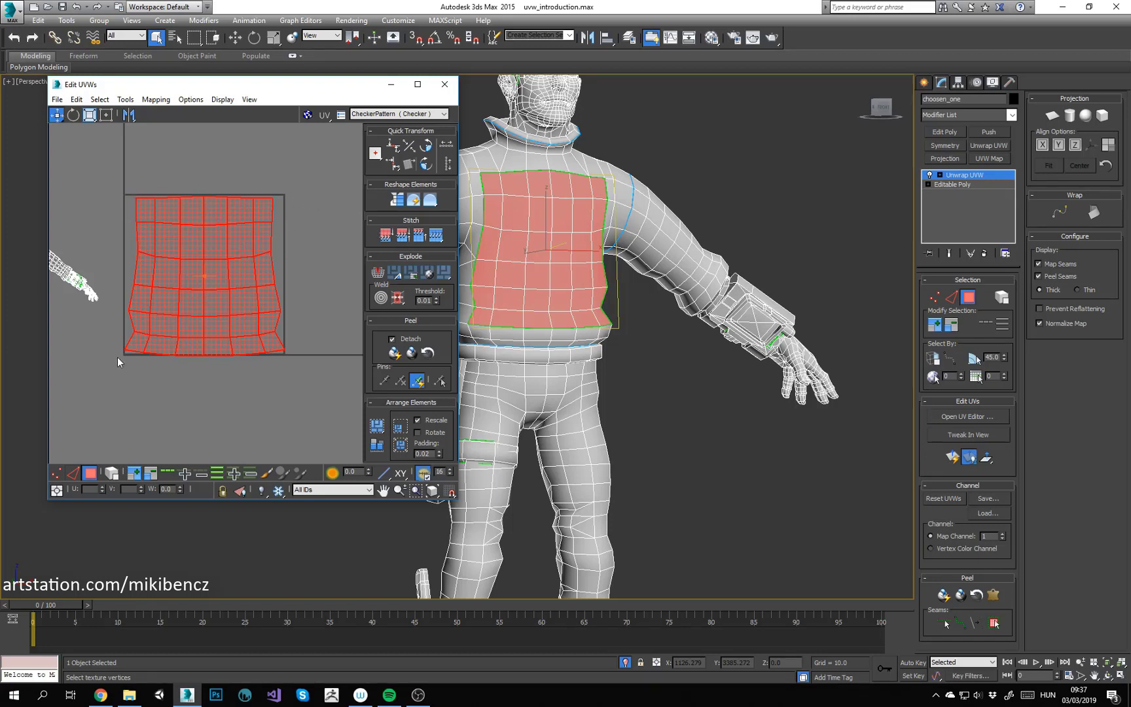
Step: Move the chest UV island out of the UV tile and back, place it below the tile, and deselect it
left_click_drag(160, 265, 184, 491)
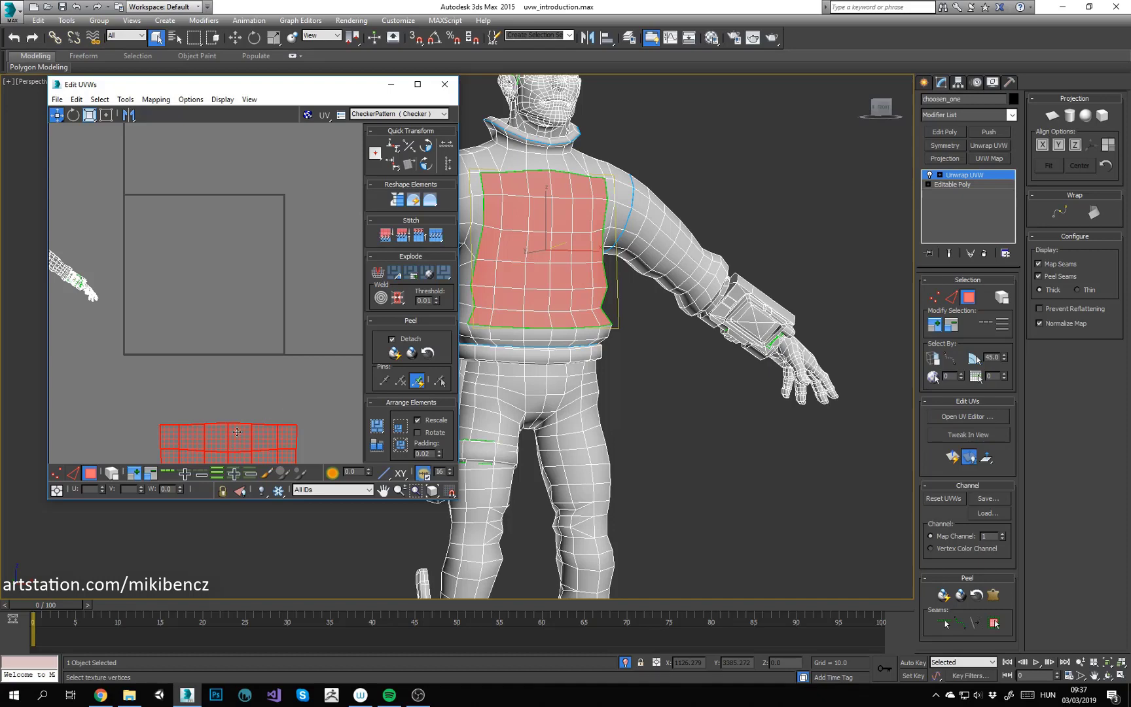
left_click_drag(237, 432, 208, 220)
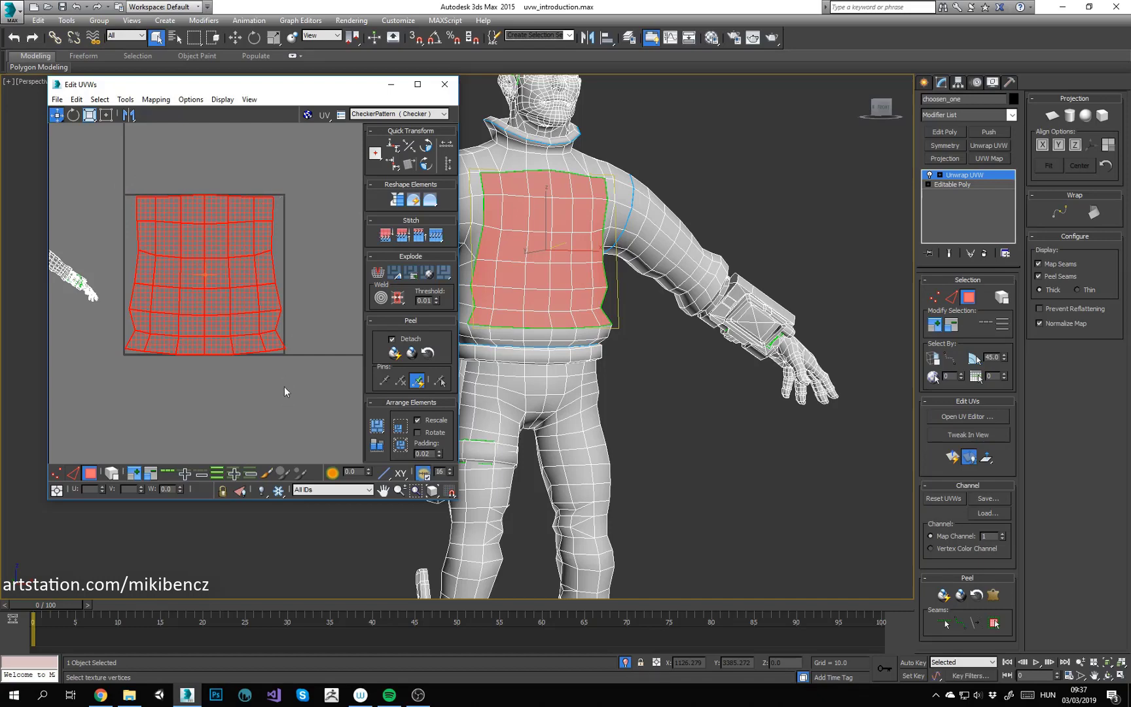
middle_click_drag(233, 286, 234, 213)
left_click_drag(235, 213, 241, 398)
middle_click_drag(284, 346, 266, 200)
left_click(273, 170)
Step: Cycle through the vertex, edge and polygon selection modes of the UV editor
key("1")
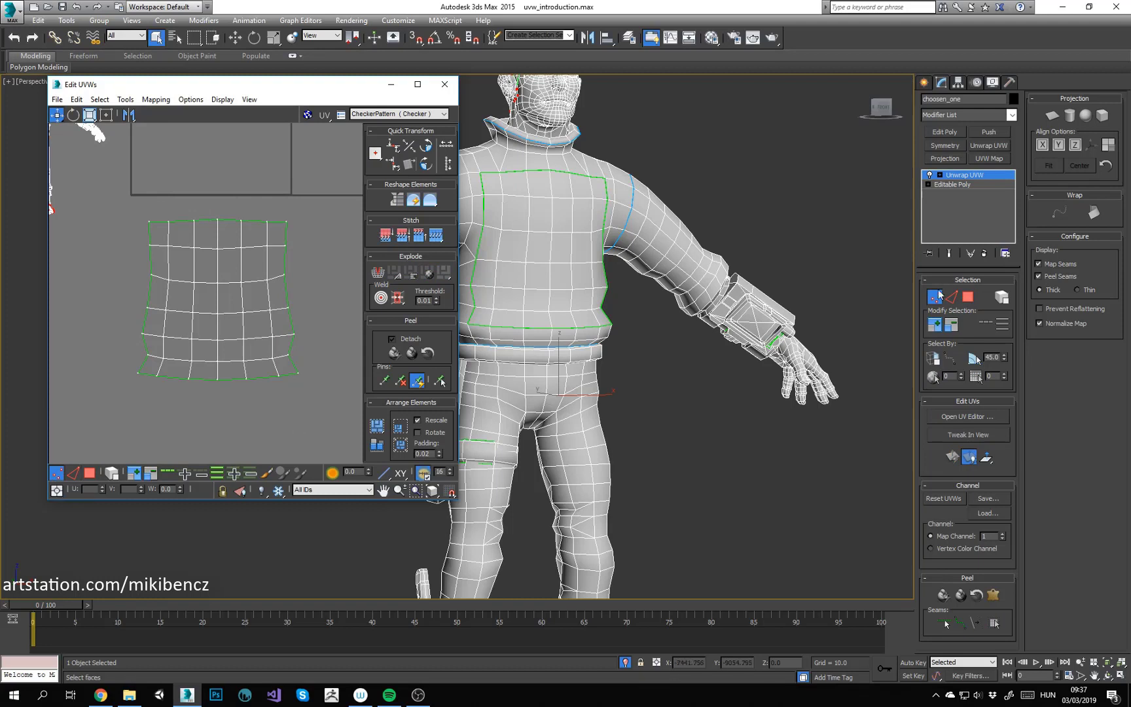
left_click(73, 473)
left_click(90, 473)
left_click(57, 473)
left_click(72, 474)
left_click(90, 473)
left_click(935, 296)
left_click(73, 473)
left_click(90, 473)
key("2")
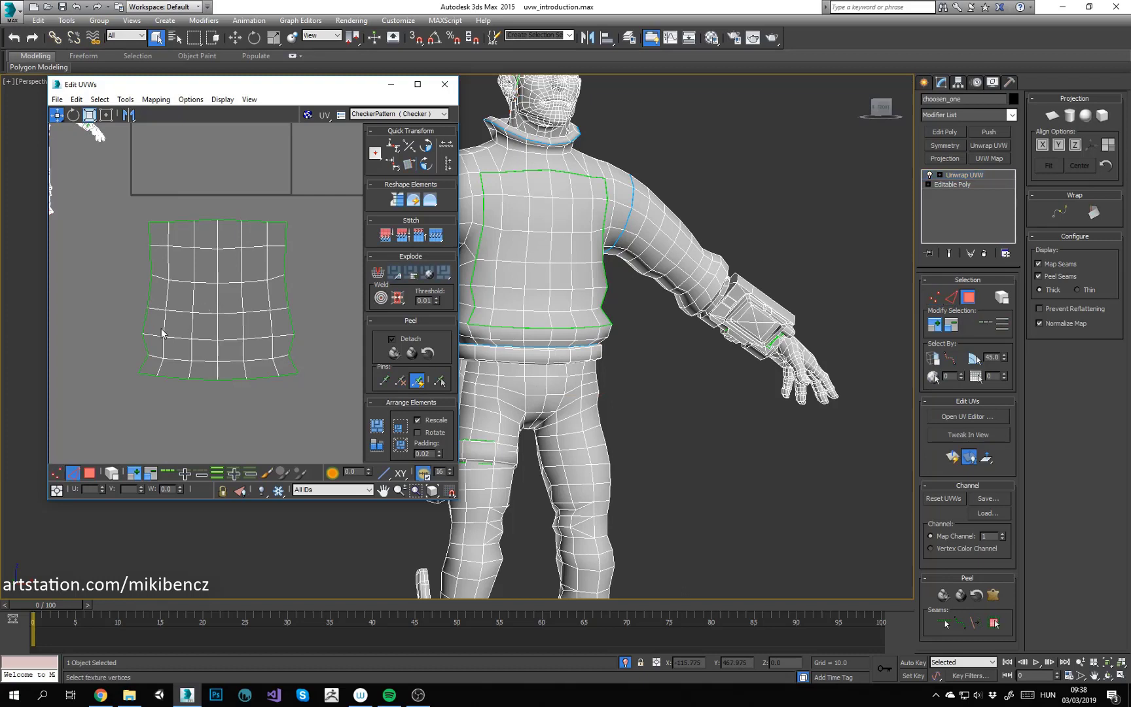
Step: Select the top vertex row and then the third row of the chest island, aligning each horizontally to the pivot
key("1")
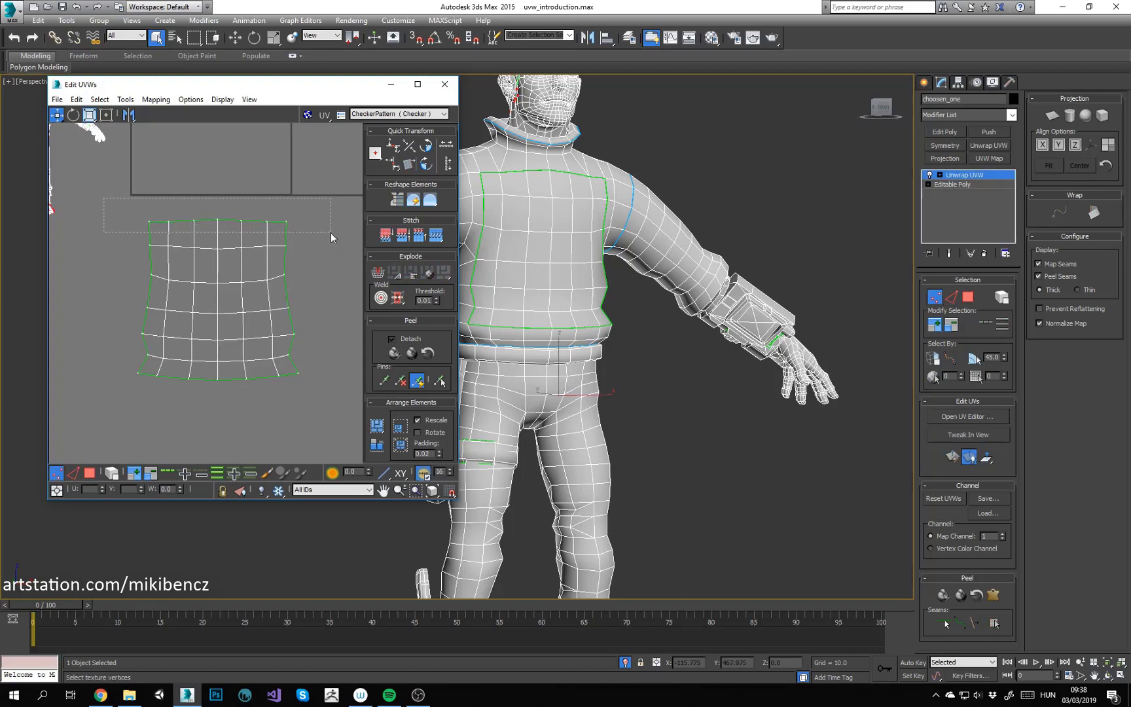
left_click_drag(331, 233, 330, 232)
left_click(392, 145)
left_click(326, 290)
left_click_drag(74, 265, 74, 265)
left_click(393, 145)
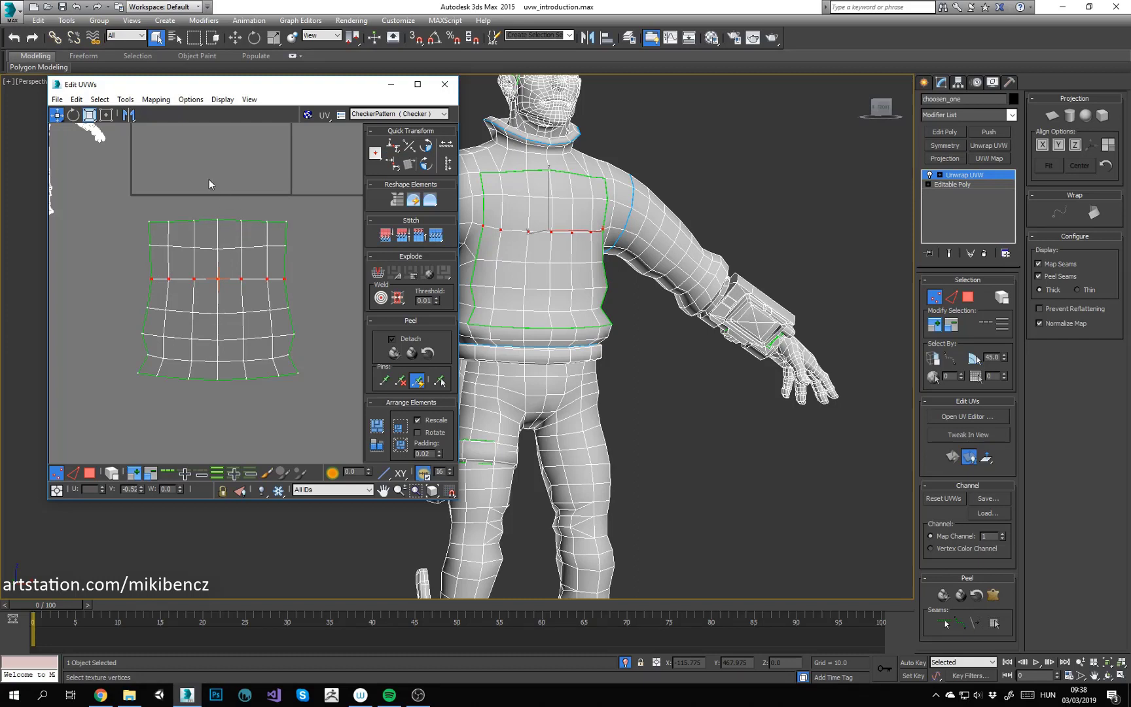
left_click(318, 268)
Step: Align the vertices along the chest island's right border vertically to the pivot and clear the selection
left_click_drag(284, 395, 283, 395)
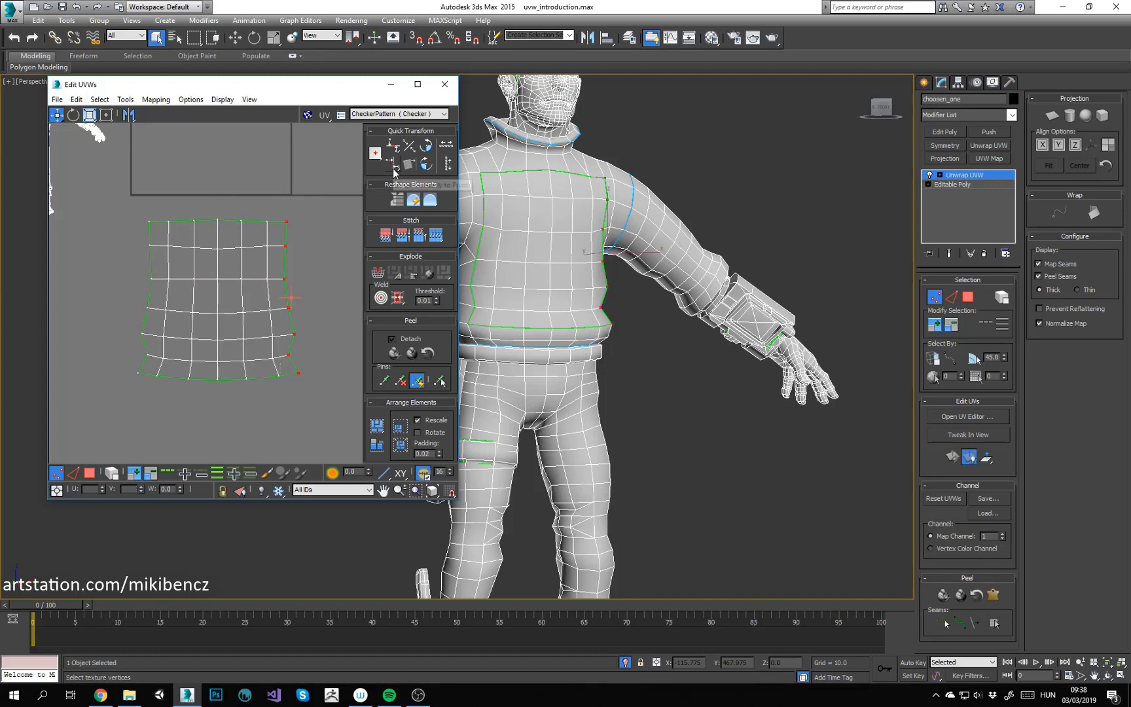
left_click(394, 168)
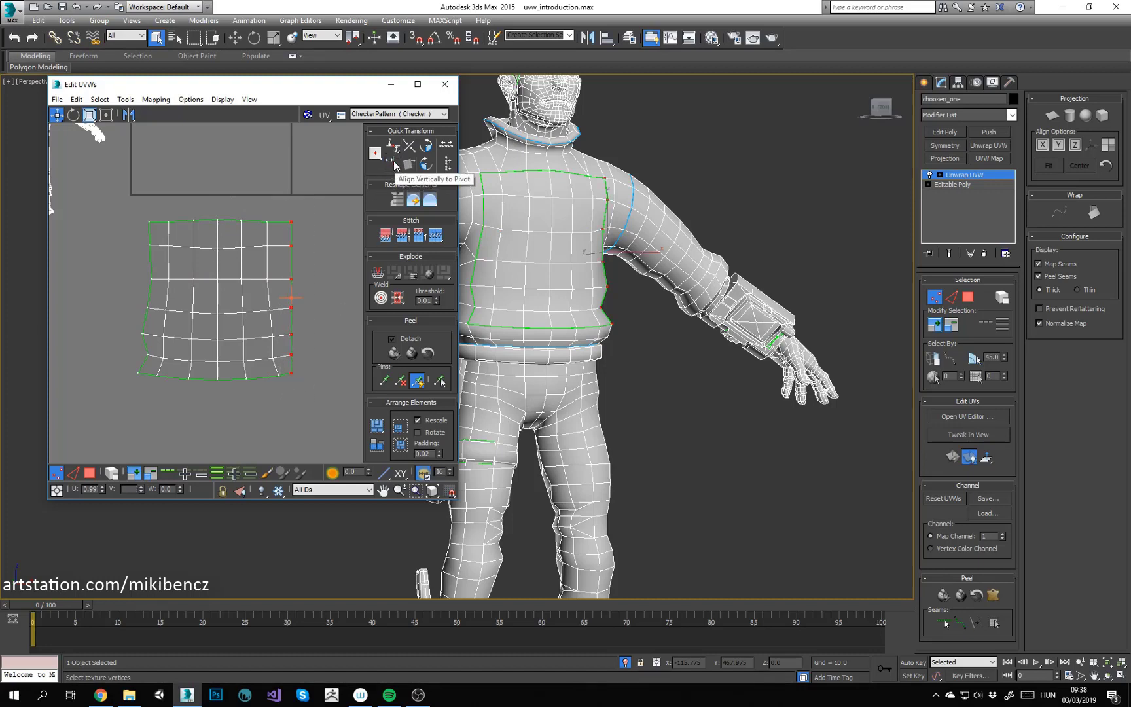
left_click(326, 312)
Step: Select all horizontal edges of the chest island using ring and loop selection, straighten each row horizontally in place, and deselect
key("2")
left_click_drag(230, 374, 232, 407)
left_click(220, 475)
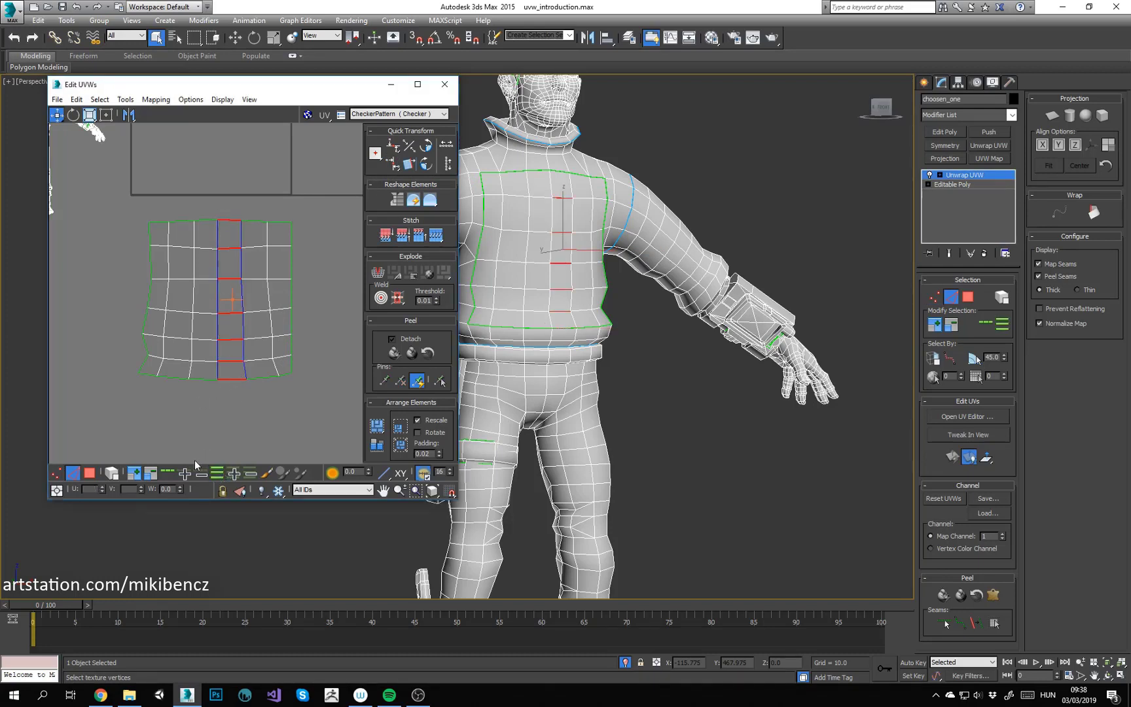
left_click(164, 471)
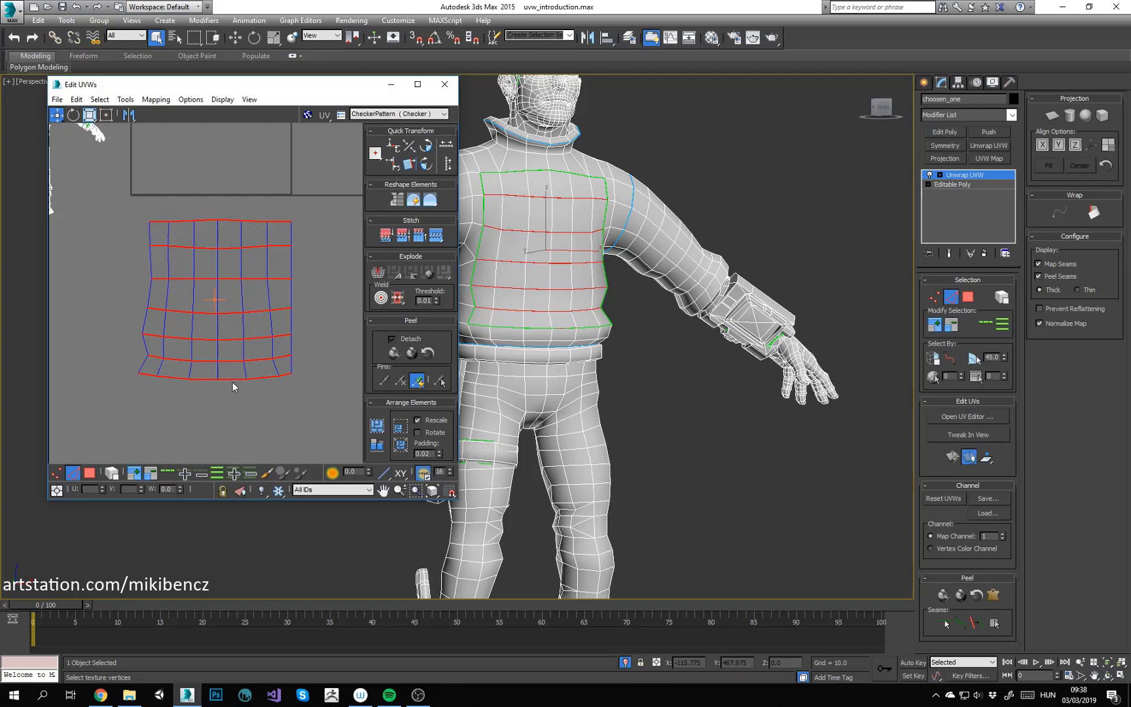
left_click(394, 149)
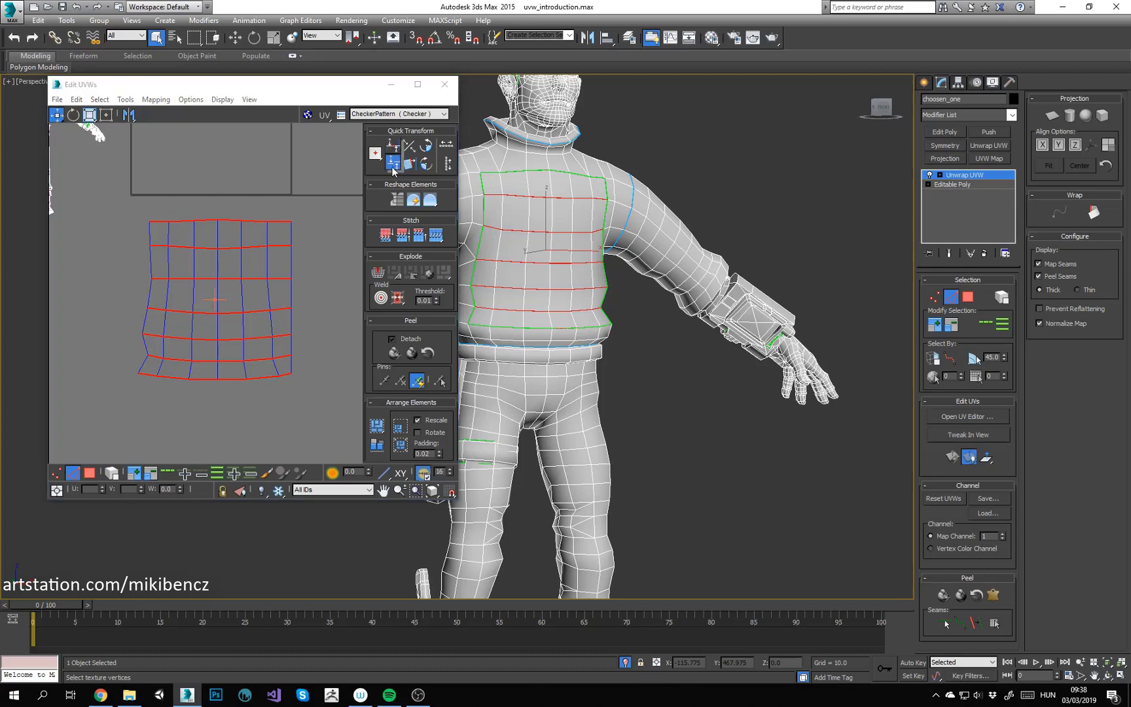
left_click(392, 165)
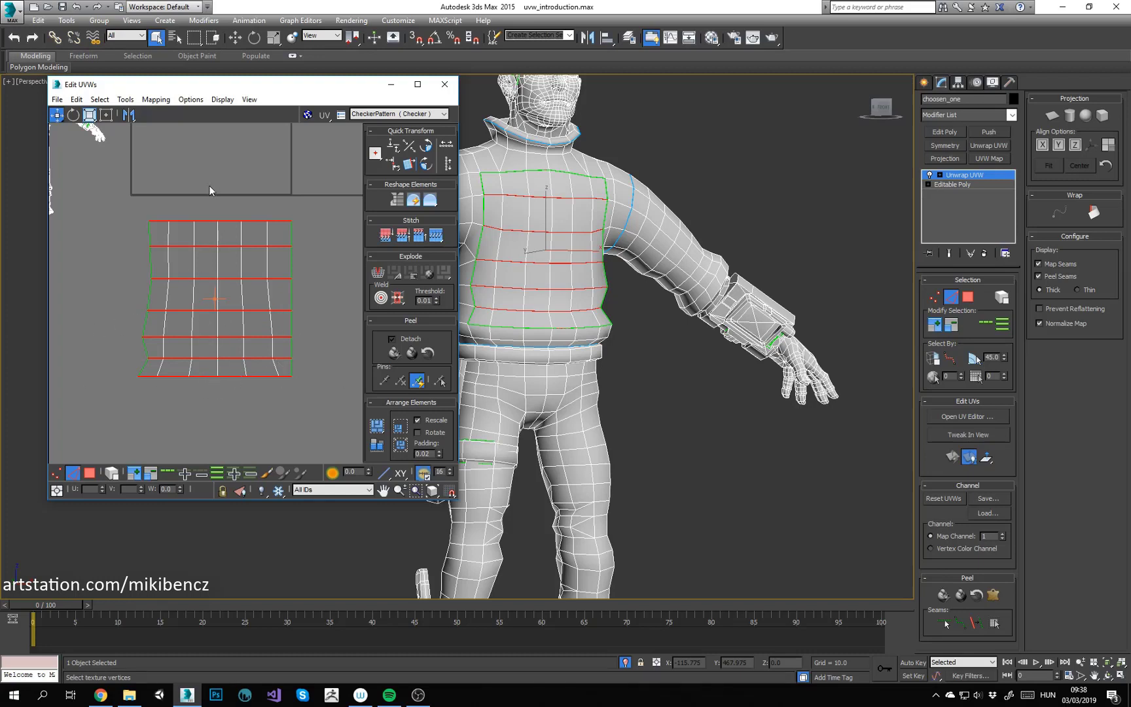
left_click(335, 295)
Step: Select all vertical edges of the chest island using ring and loop selection, straighten each column vertically in place, and deselect
left_click_drag(250, 293, 252, 295)
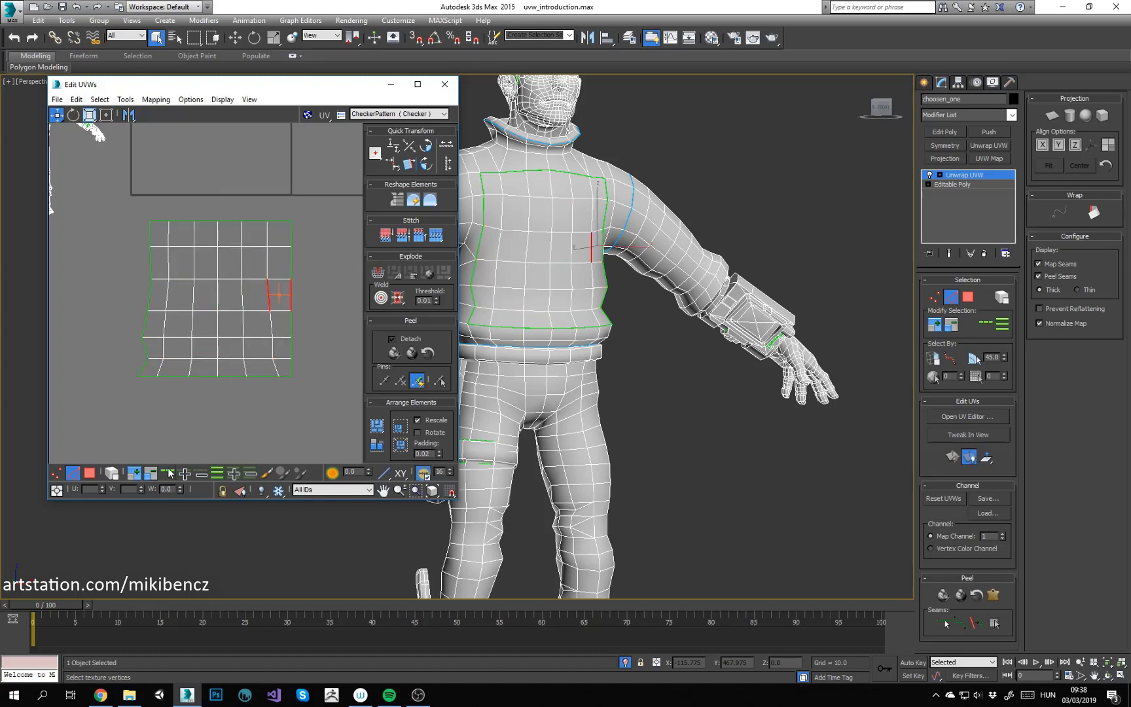
left_click(223, 476)
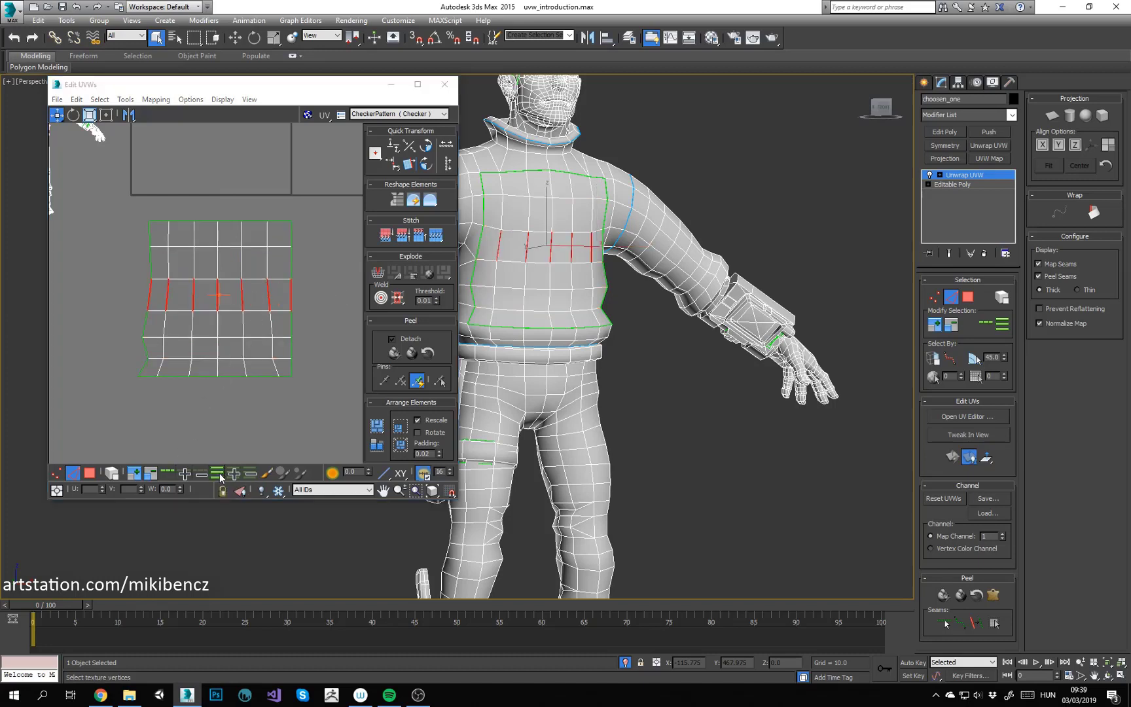
left_click(169, 470)
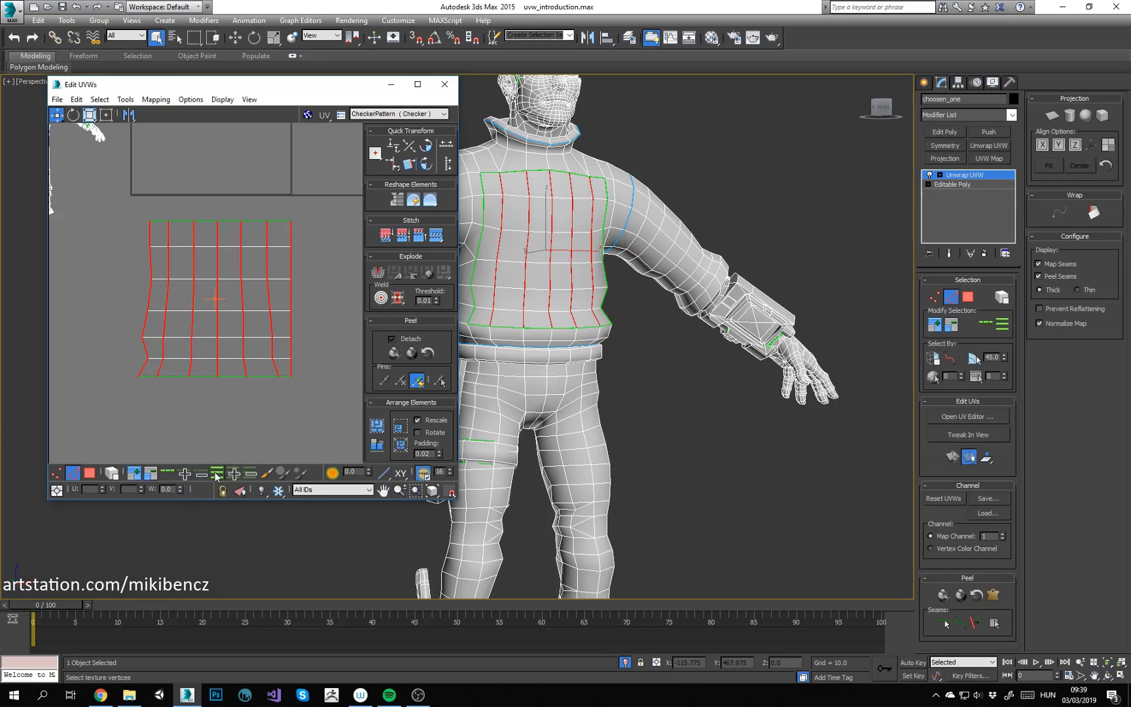
left_click(396, 168)
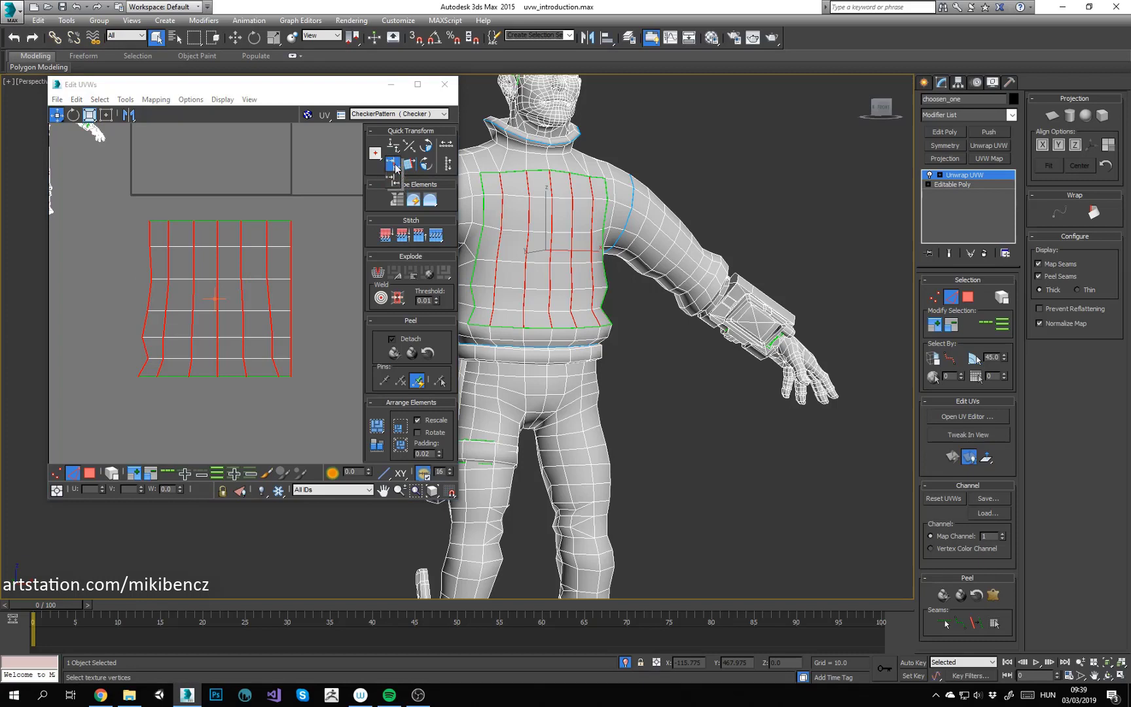
key("ctrl+z")
left_click(393, 166)
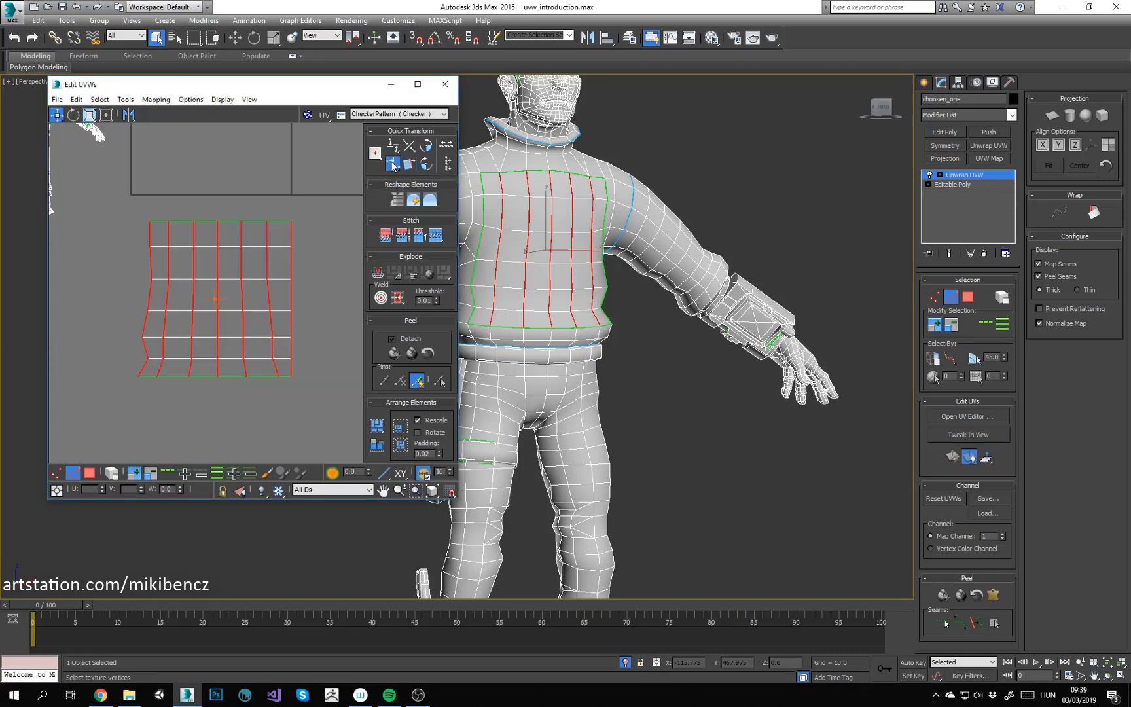
left_click(392, 165)
left_click_drag(396, 174, 395, 185)
left_click(266, 155)
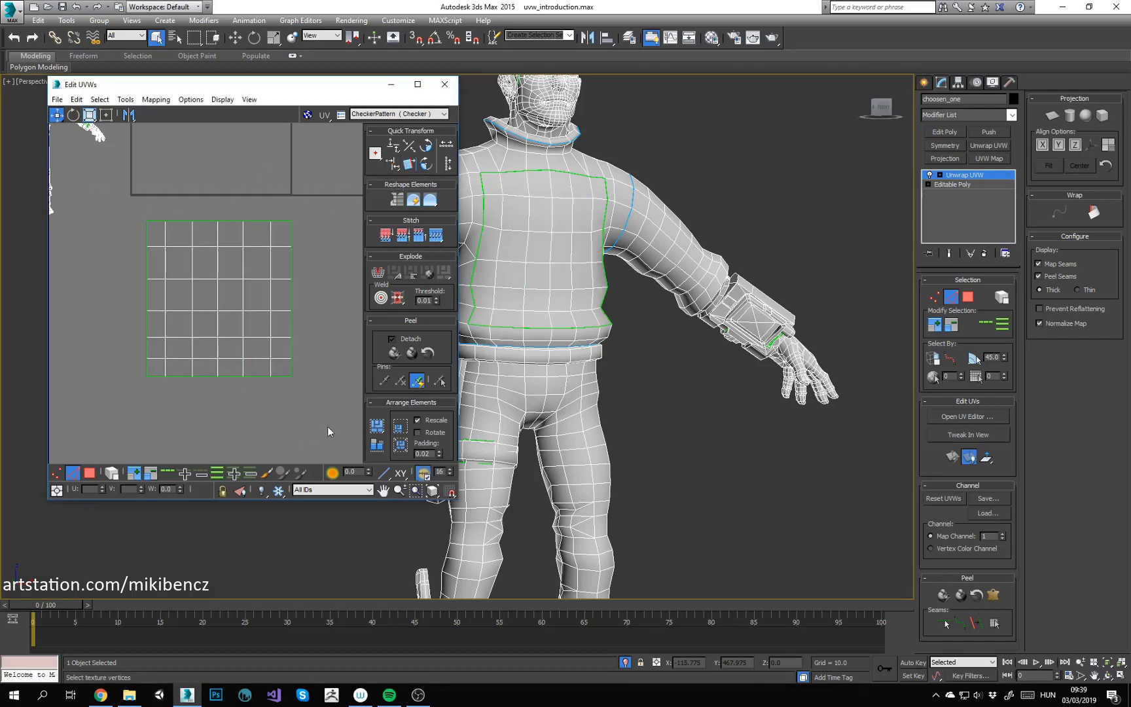
Step: Select all polygons of the chest island, remap them with Quick Planar Map and place the island below the UV tile
left_click_drag(327, 427, 92, 190)
left_click(303, 169)
key("3")
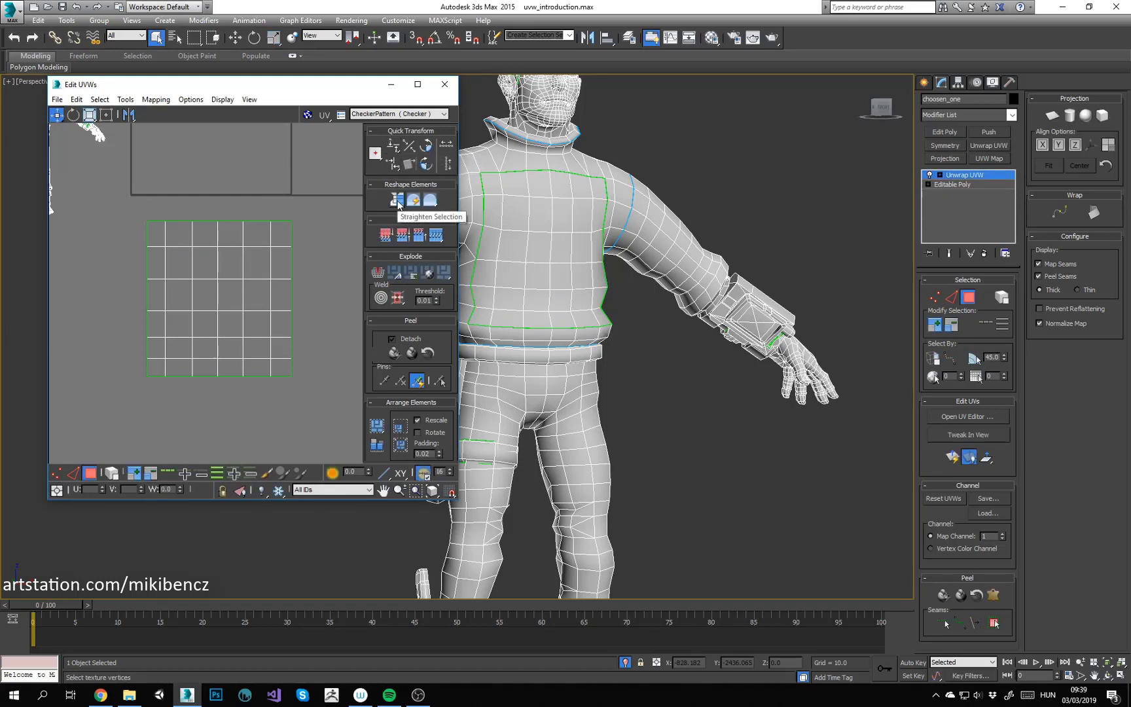
key("ctrl+a")
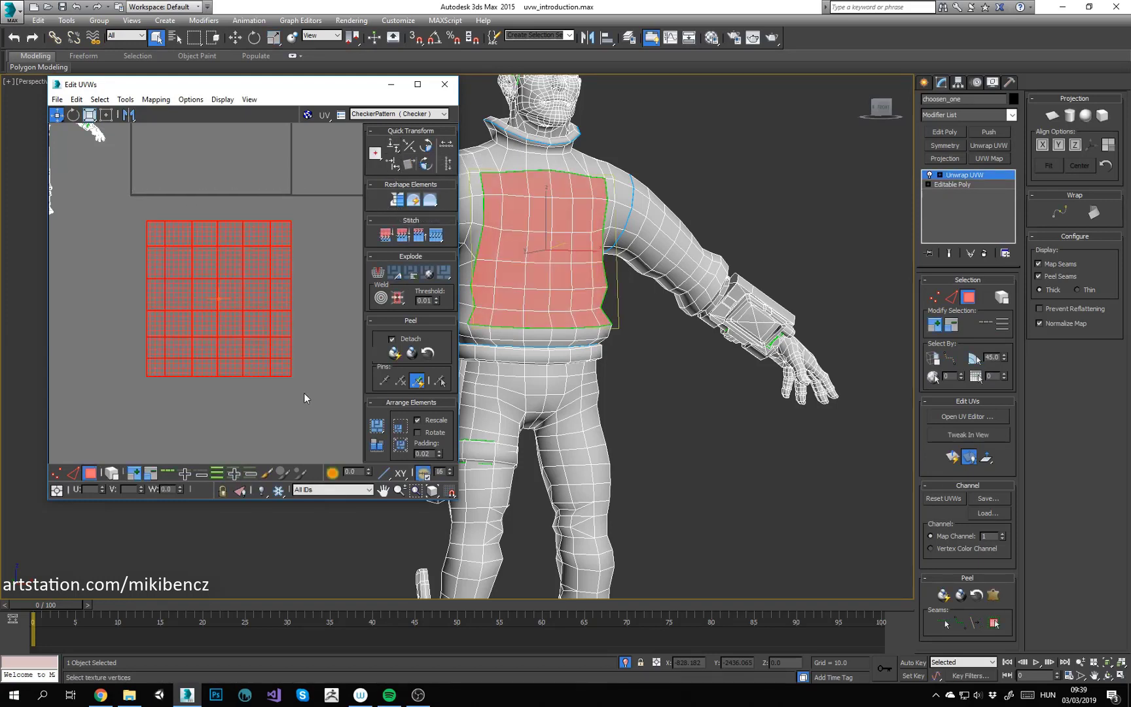
left_click(952, 456)
left_click_drag(230, 166, 230, 380)
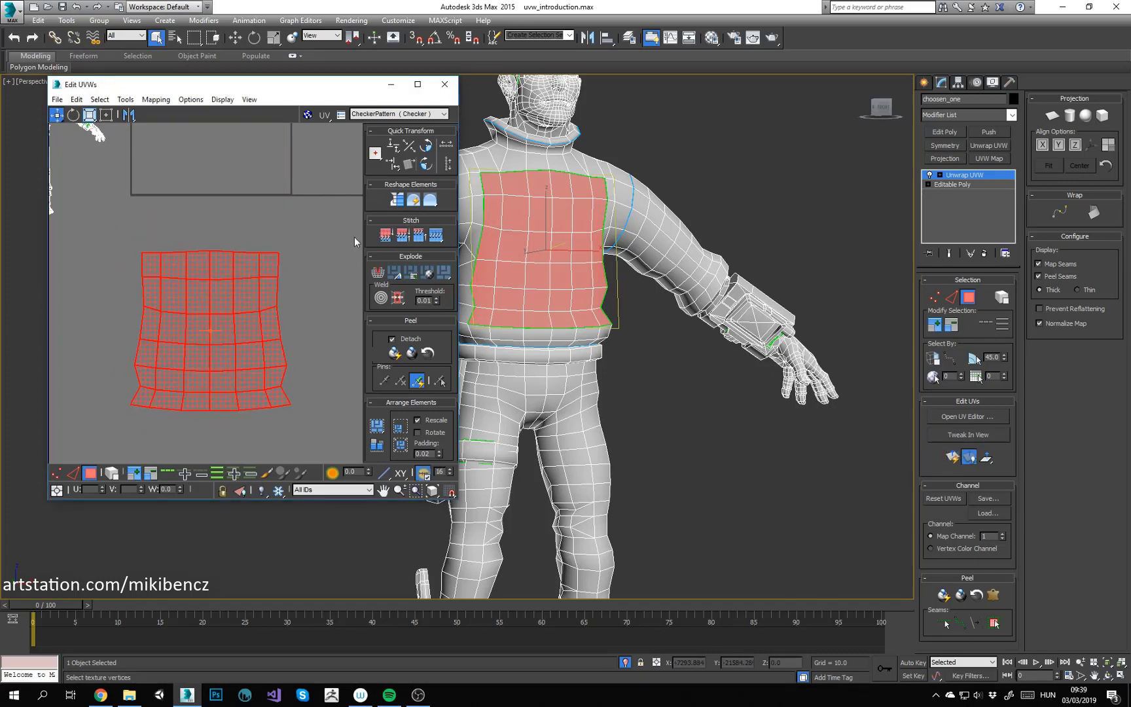
Step: Try Straighten Selection on the whole chest island, undo it, and select a single polygon in its bottom row
left_click(396, 198)
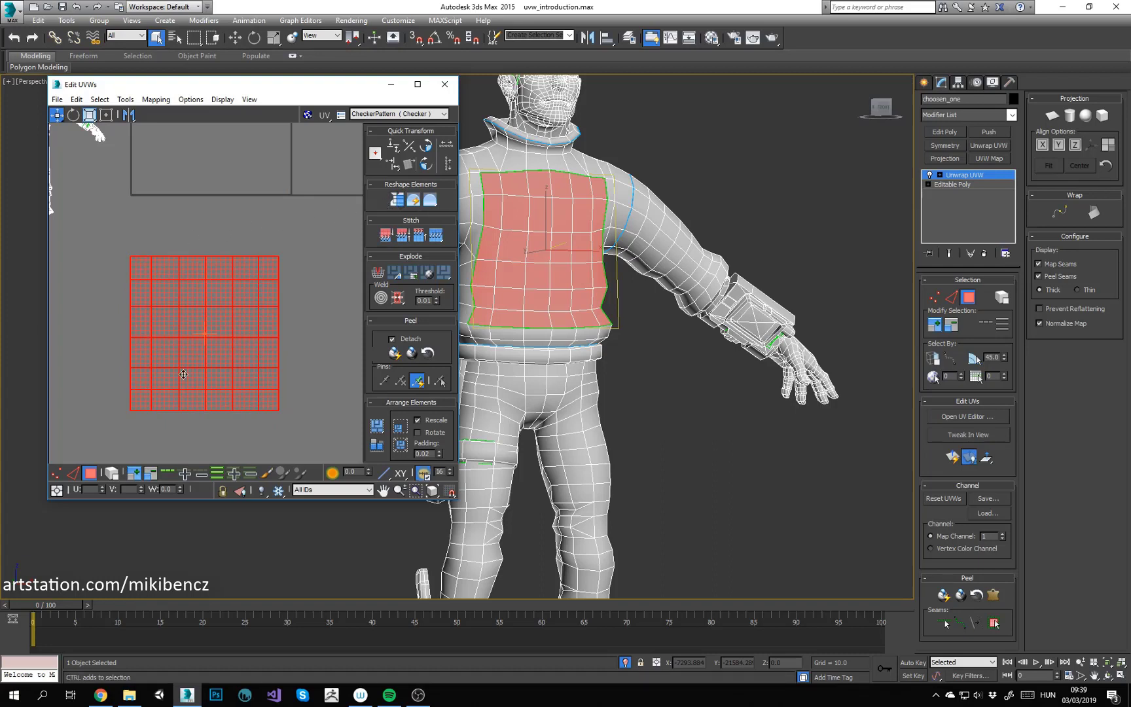
key("ctrl+z")
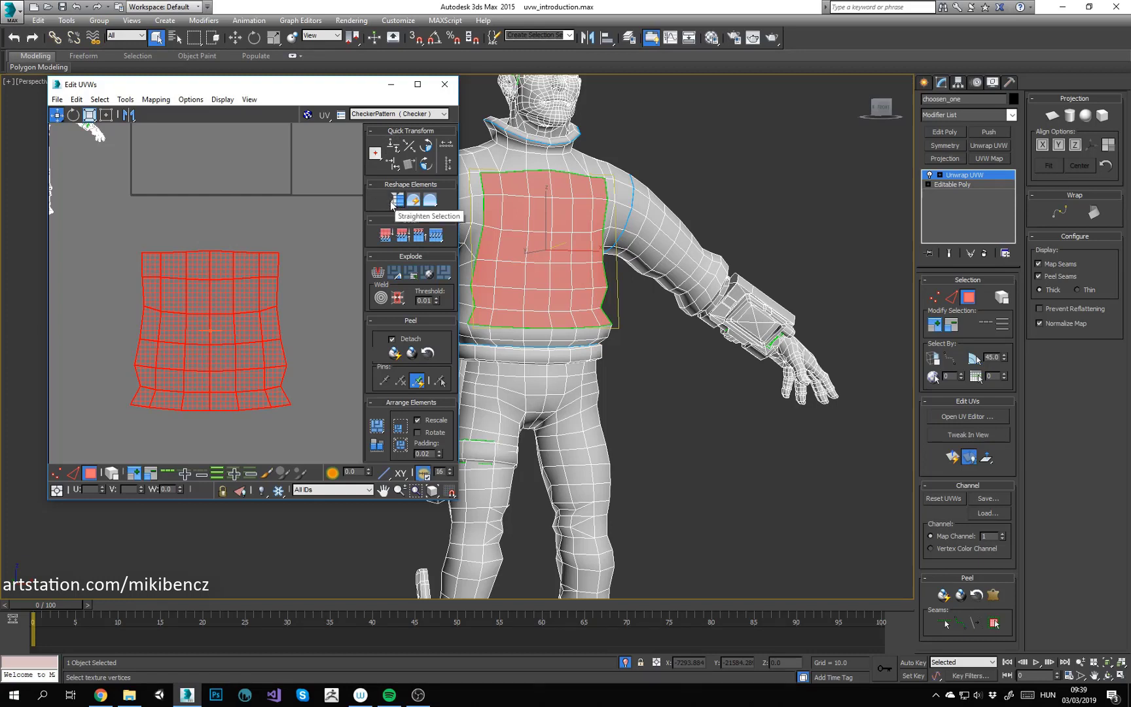
left_click(343, 222)
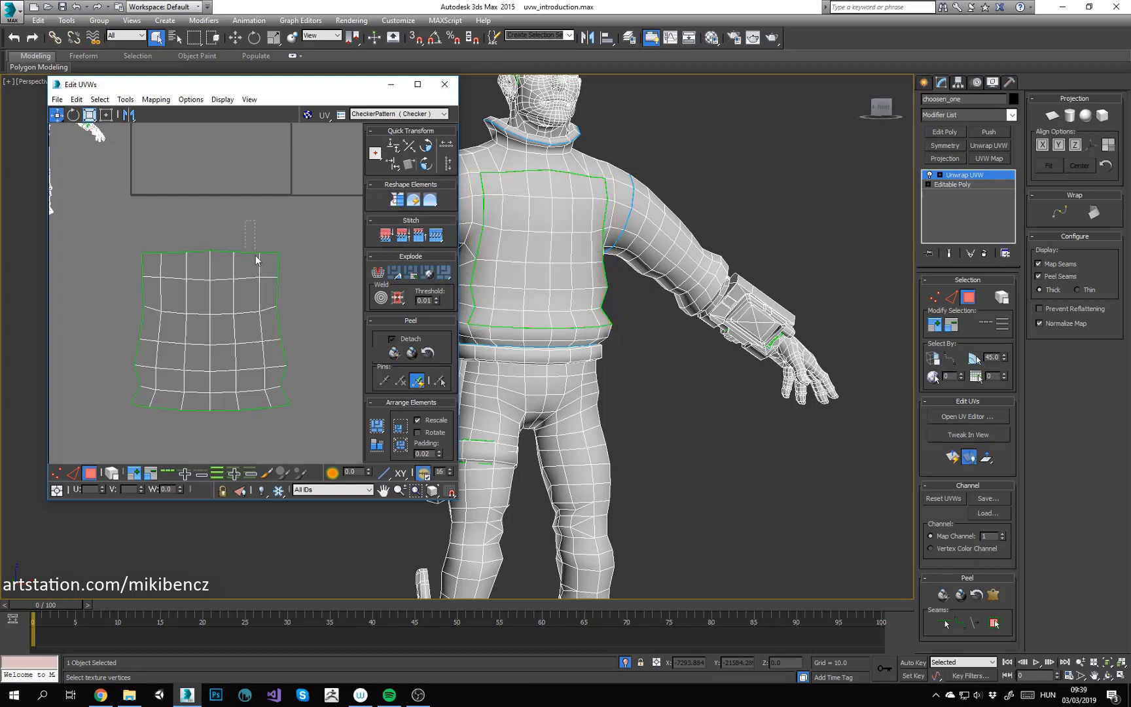
left_click(251, 268)
left_click(242, 234)
left_click(161, 401)
scroll(160, 413, "up", 5)
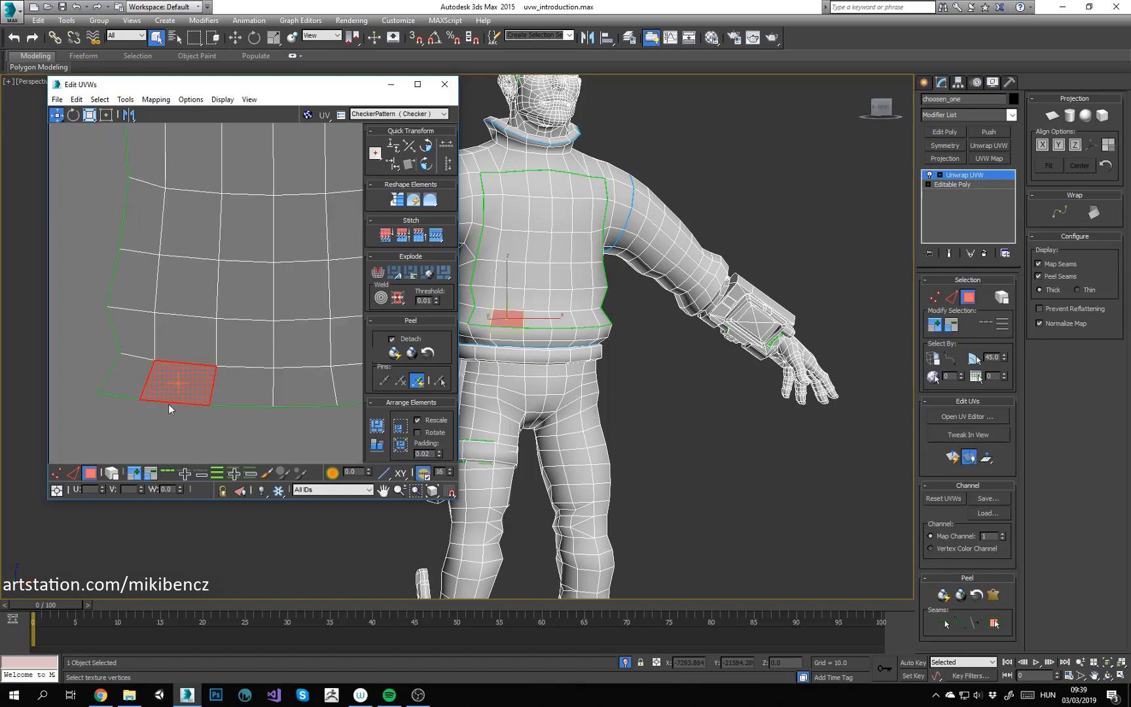
Step: Select the triangles and adjoining polygons on the front of the knee below the thigh strap and apply Quick Planar Map
scroll(501, 563, "up", 5)
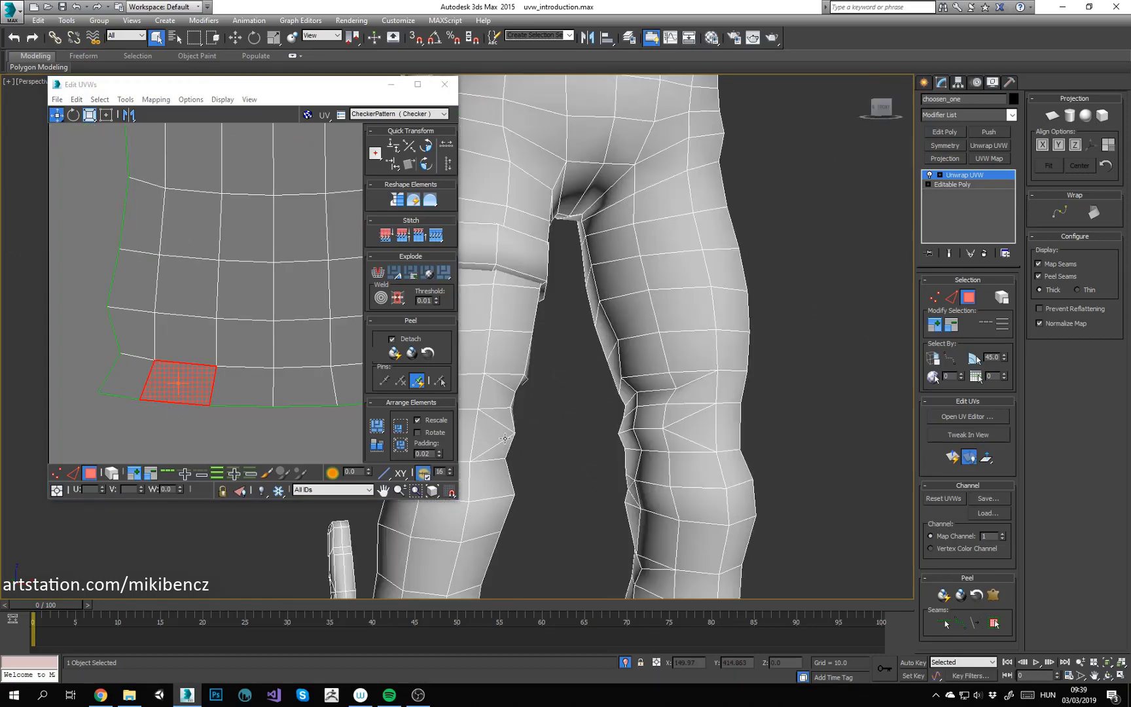
left_click(504, 432)
middle_click_drag(515, 425, 570, 390)
middle_click_drag(571, 391, 477, 390, "alt")
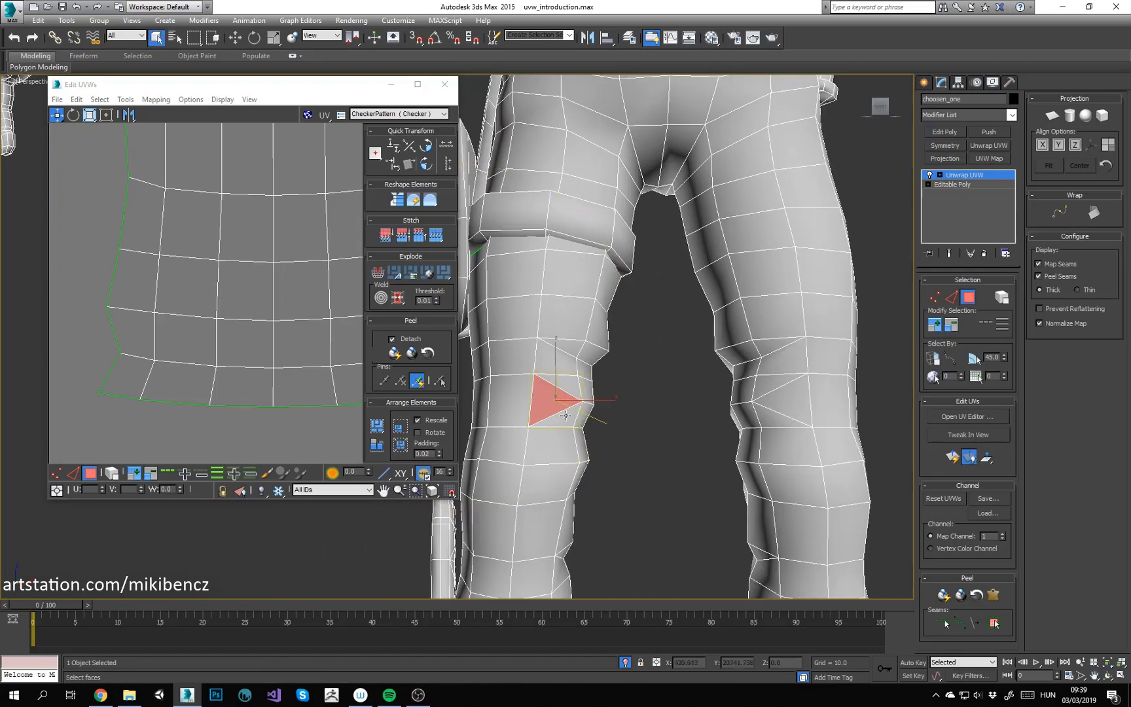
left_click(570, 422, "ctrl")
left_click(571, 386, "ctrl")
middle_click_drag(575, 390, 541, 396, "alt")
left_click(597, 415, "ctrl")
left_click(598, 391, "ctrl")
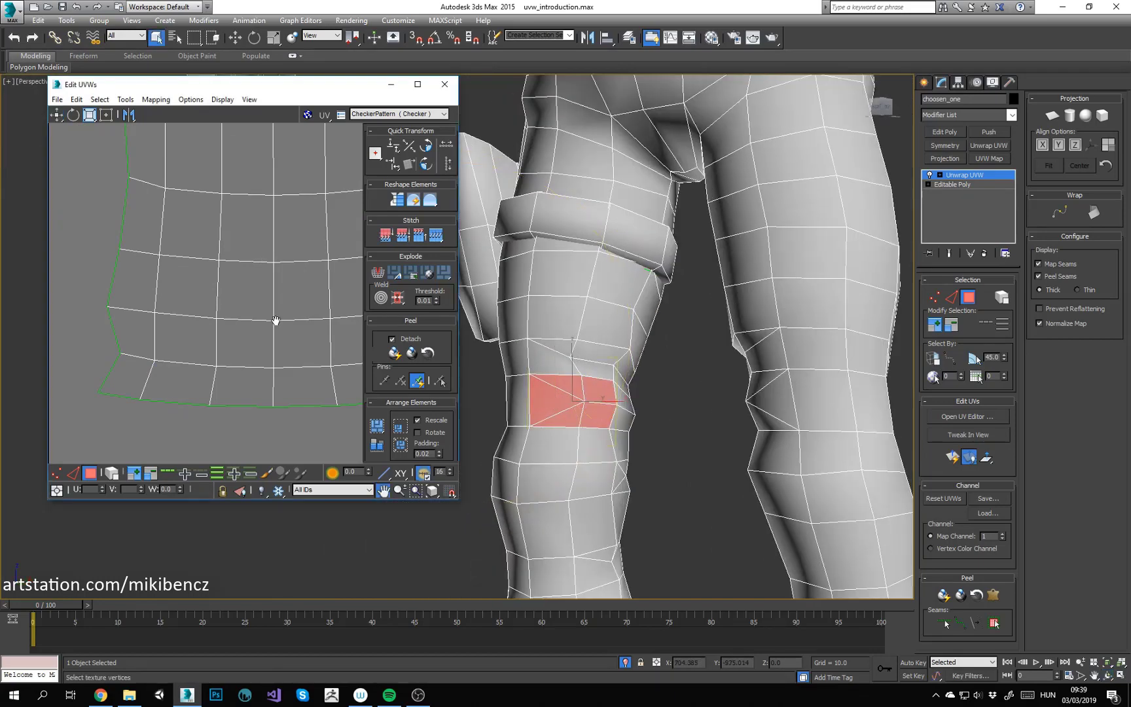
scroll(276, 320, "down", 4)
middle_click_drag(225, 318, 215, 335)
left_click(952, 457)
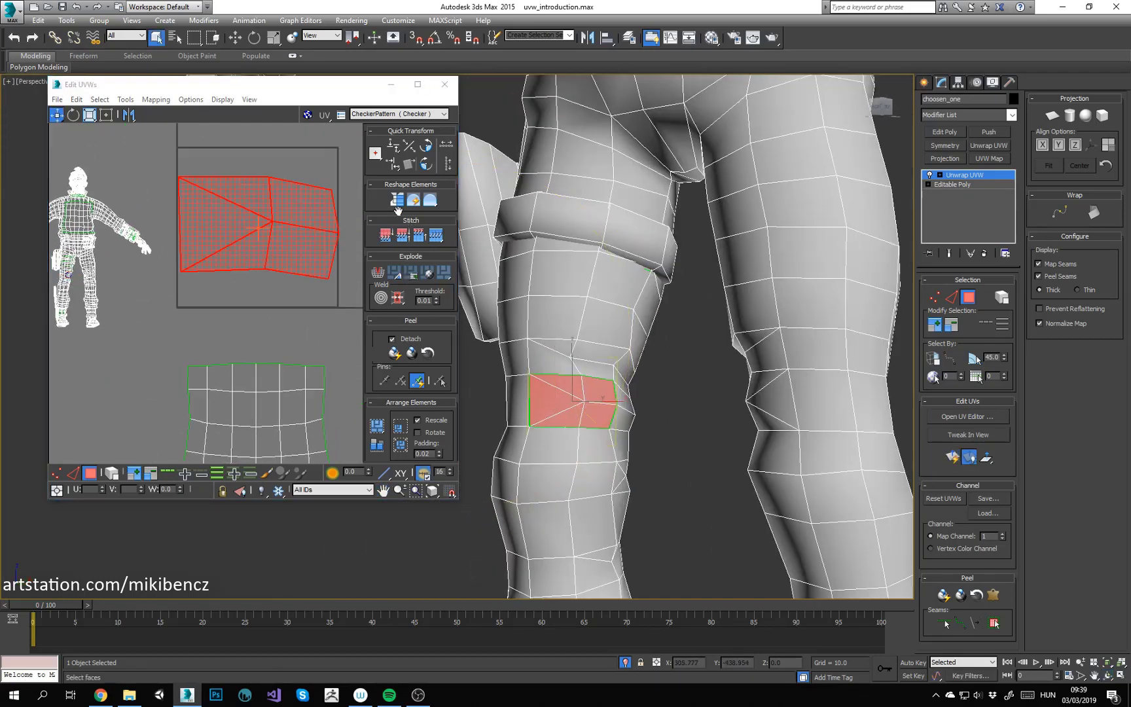
Step: Try Straighten Selection on the knee island containing triangles and undo it
left_click(396, 202)
middle_click_drag(339, 228, 300, 213)
key("ctrl+z")
left_click(605, 321)
left_click(611, 286, "ctrl")
left_click(566, 284, "ctrl")
left_click(548, 324, "ctrl")
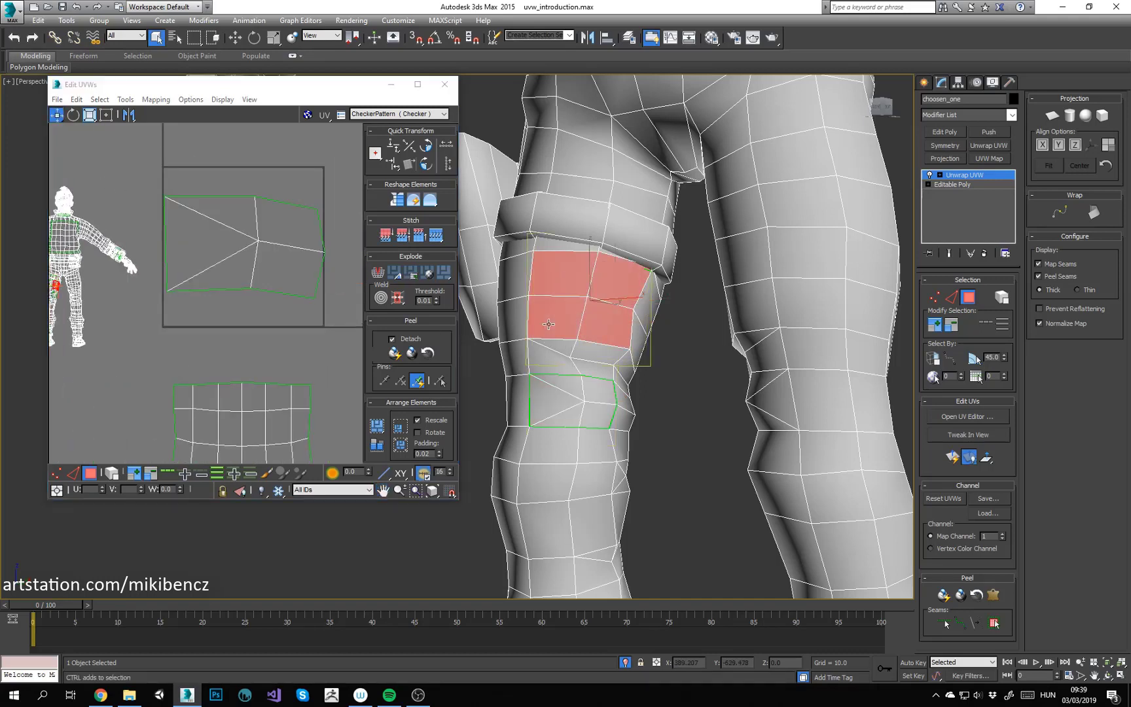
Step: Select the knee island in the UV editor and move it off the UV tile
left_click(274, 290)
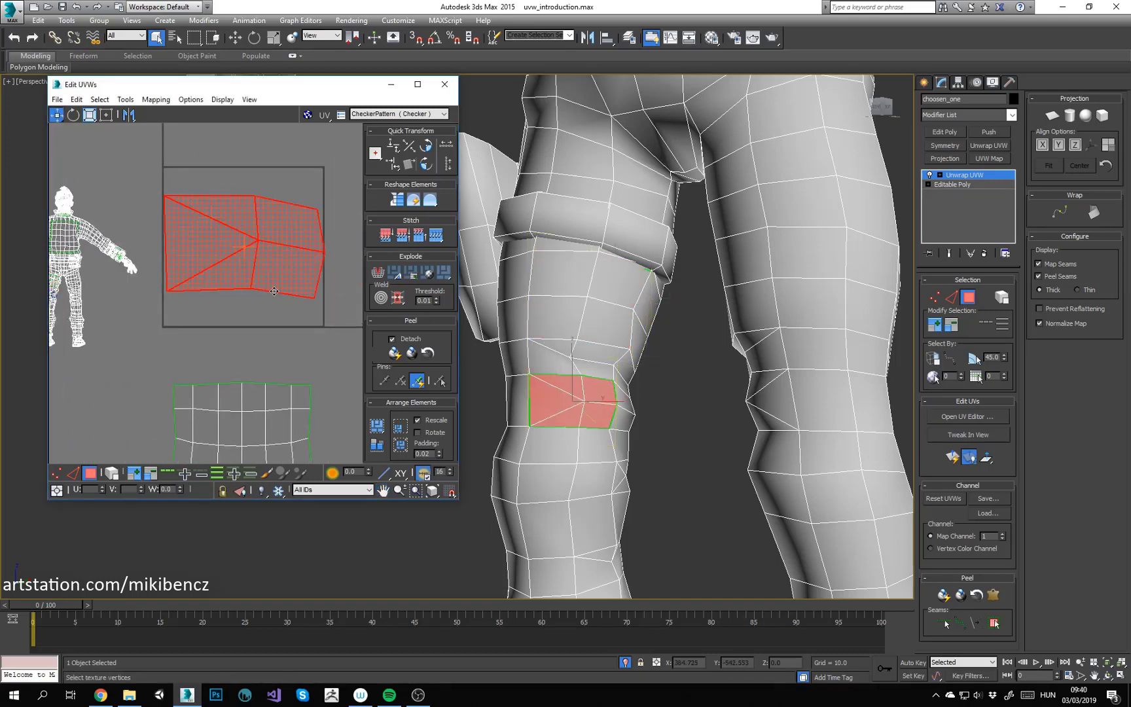
scroll(273, 291, "down", 3)
left_click_drag(274, 290, 106, 167)
Step: Select the two-by-two block of polygons directly below the thigh strap and apply Quick Planar Map
left_click(558, 318)
left_click(603, 321, "ctrl")
left_click(614, 285, "ctrl")
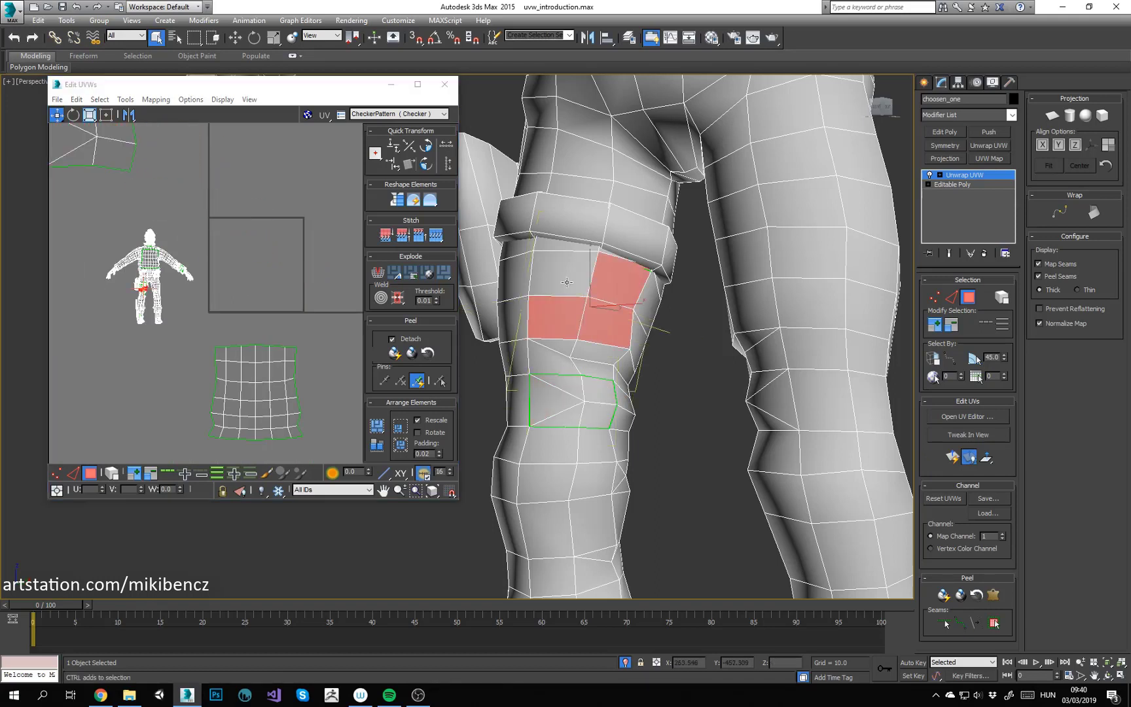
left_click(566, 282, "ctrl")
left_click(953, 457)
scroll(321, 278, "up", 2)
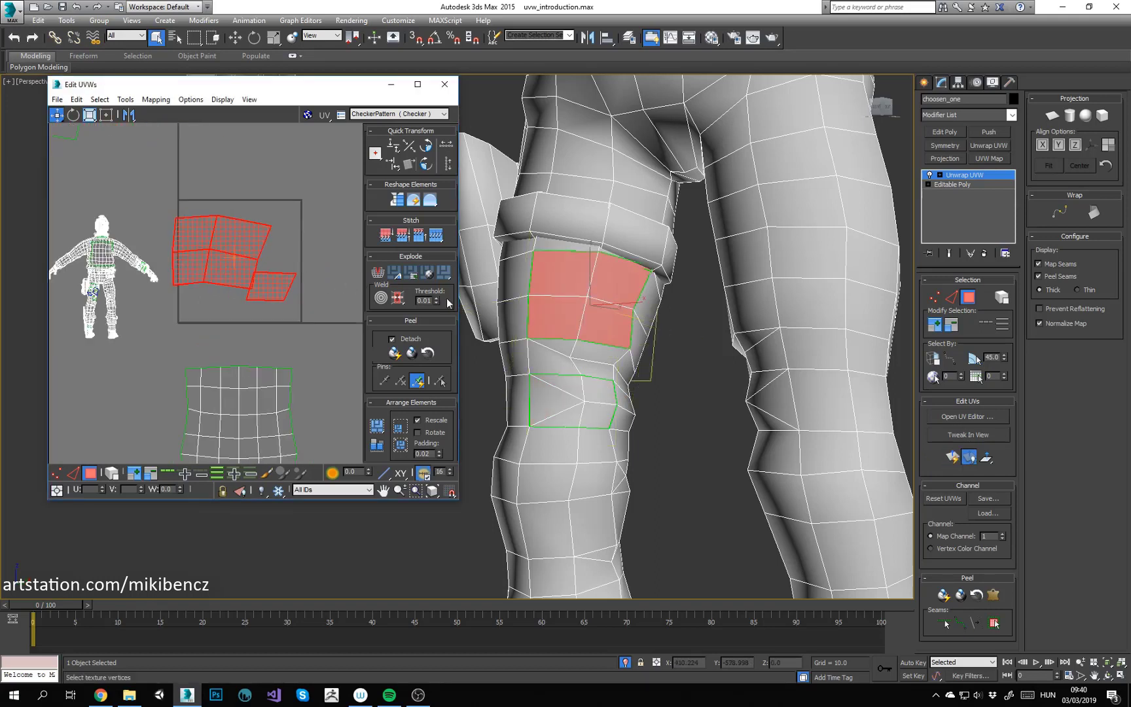
Step: Straighten the thigh island into a rectangular grid with Straighten Selection, move it beside the chest island, and deselect
left_click(248, 194)
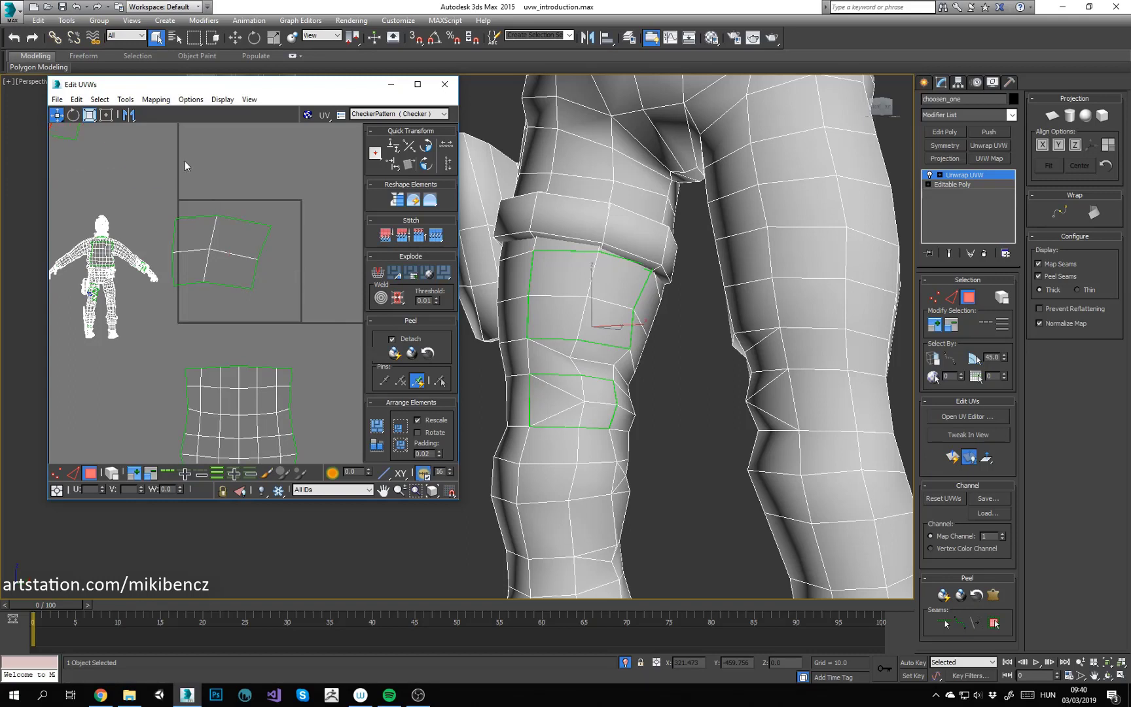
left_click_drag(207, 256, 233, 274)
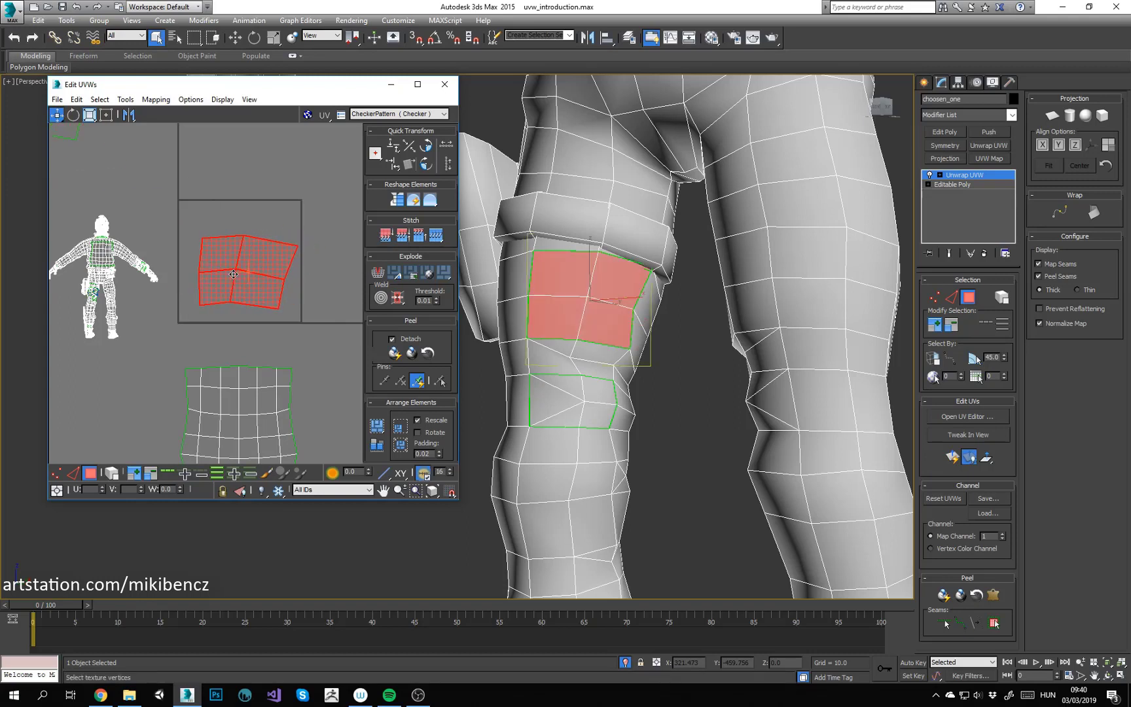
left_click(395, 203)
left_click(194, 203)
left_click_drag(193, 203, 269, 300)
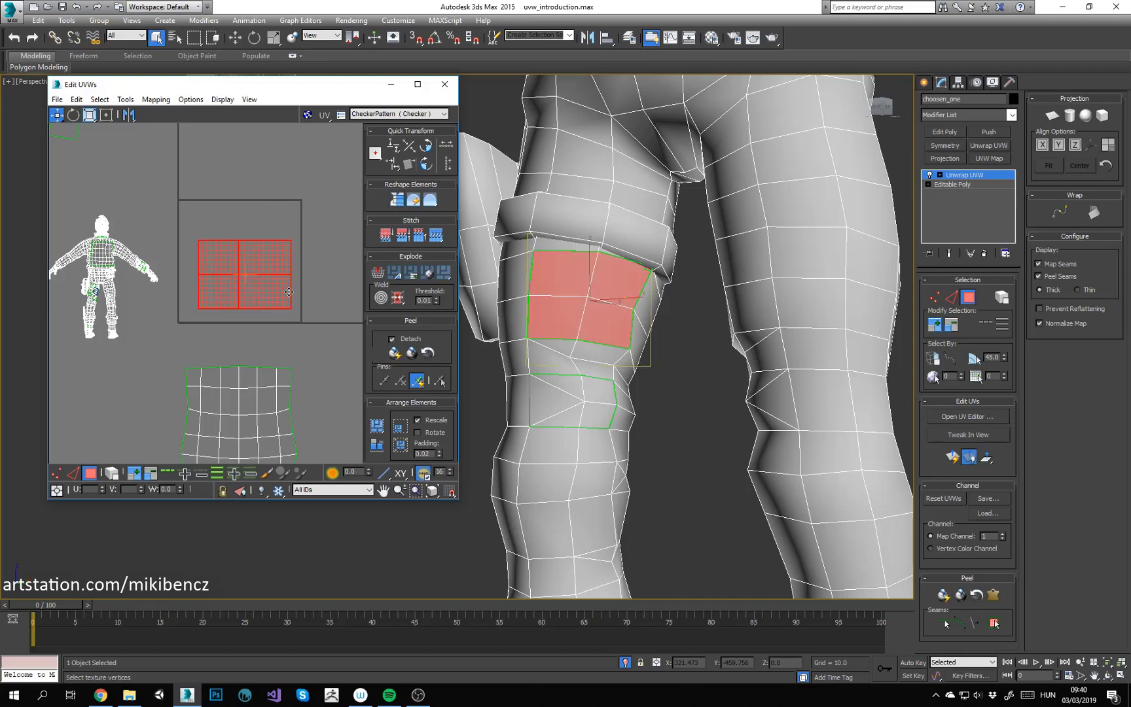
middle_click_drag(270, 300, 283, 216)
scroll(282, 216, "down", 2)
left_click_drag(276, 208, 174, 332)
left_click(255, 184)
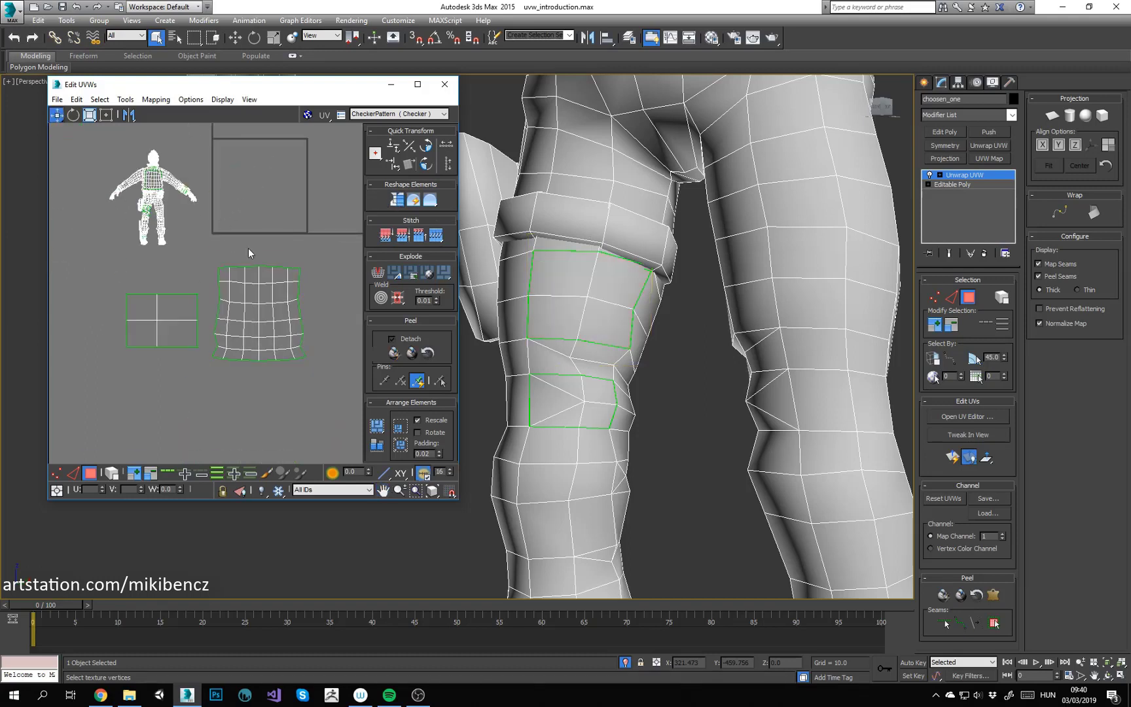
middle_click_drag(264, 214, 250, 257)
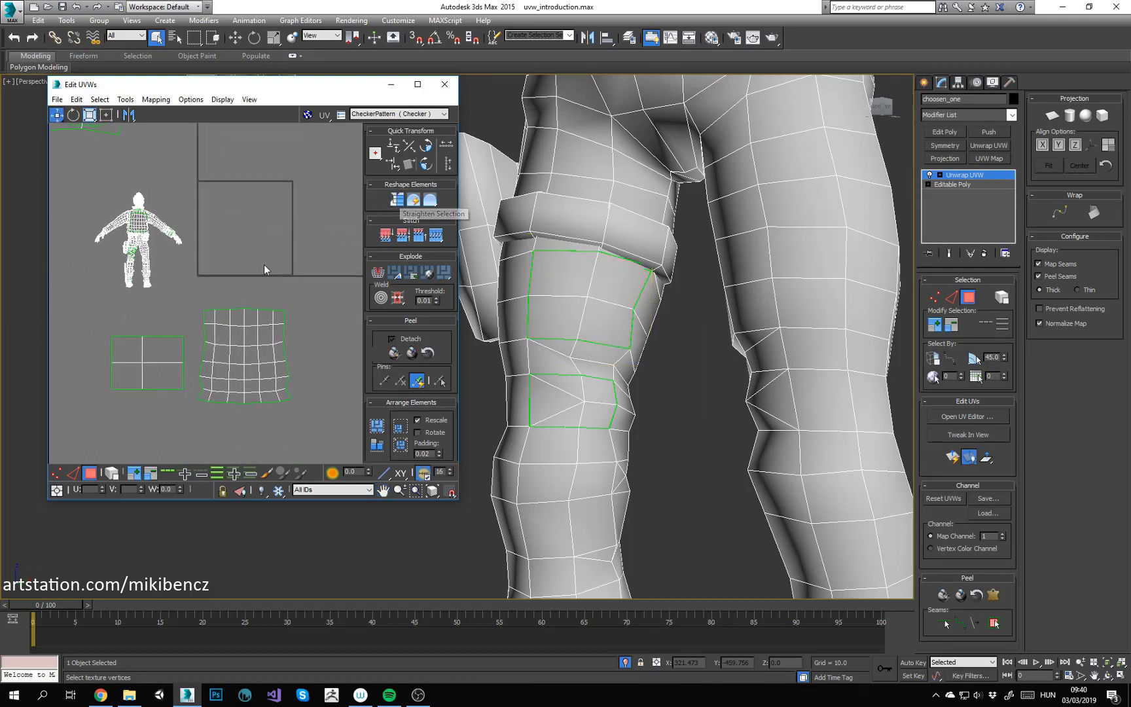
Step: Select a block of eight polygons, two rows by four columns, on the upper back, apply Quick Planar Map and move the island beside the UV tile
middle_click_drag(674, 203, 601, 392)
scroll(601, 391, "down", 3)
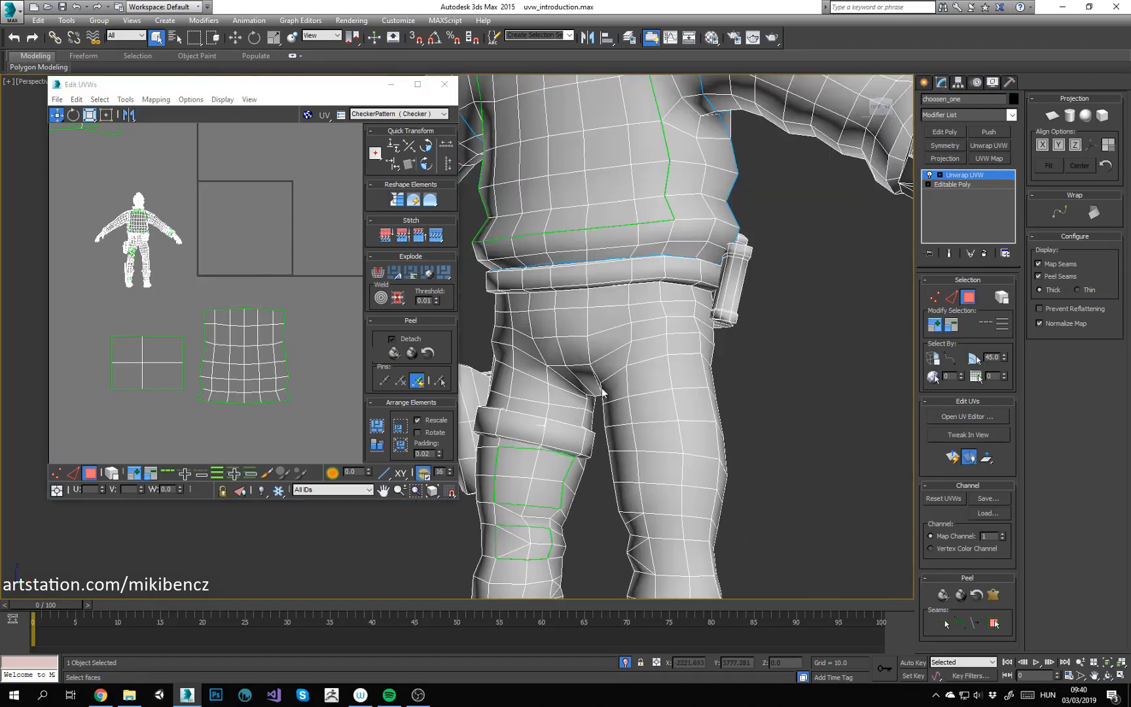
middle_click_drag(605, 281, 598, 386)
scroll(598, 386, "down", 2)
left_click(570, 281)
middle_click_drag(815, 340, 488, 311, "alt")
middle_click_drag(488, 311, 589, 328)
left_click(555, 310)
left_click(529, 308, "ctrl")
left_click(527, 279, "ctrl")
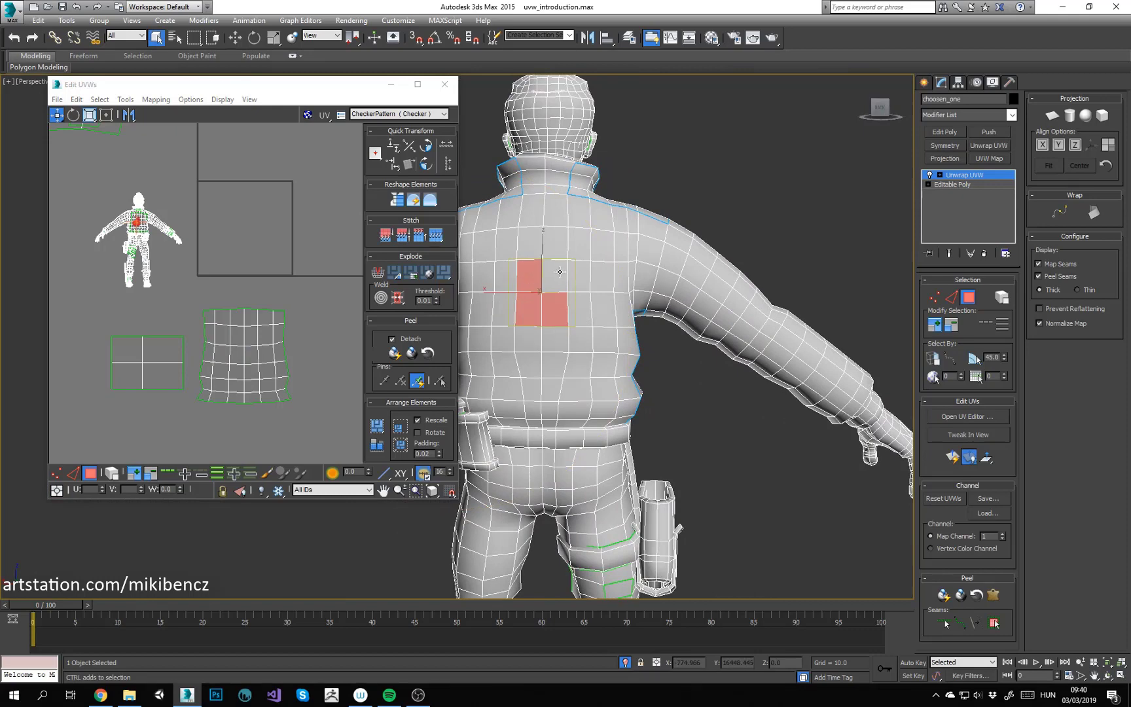
left_click(558, 275, "ctrl")
left_click(580, 277, "ctrl")
left_click(579, 310, "ctrl")
left_click(603, 309, "ctrl")
left_click(603, 278, "ctrl")
left_click(953, 458)
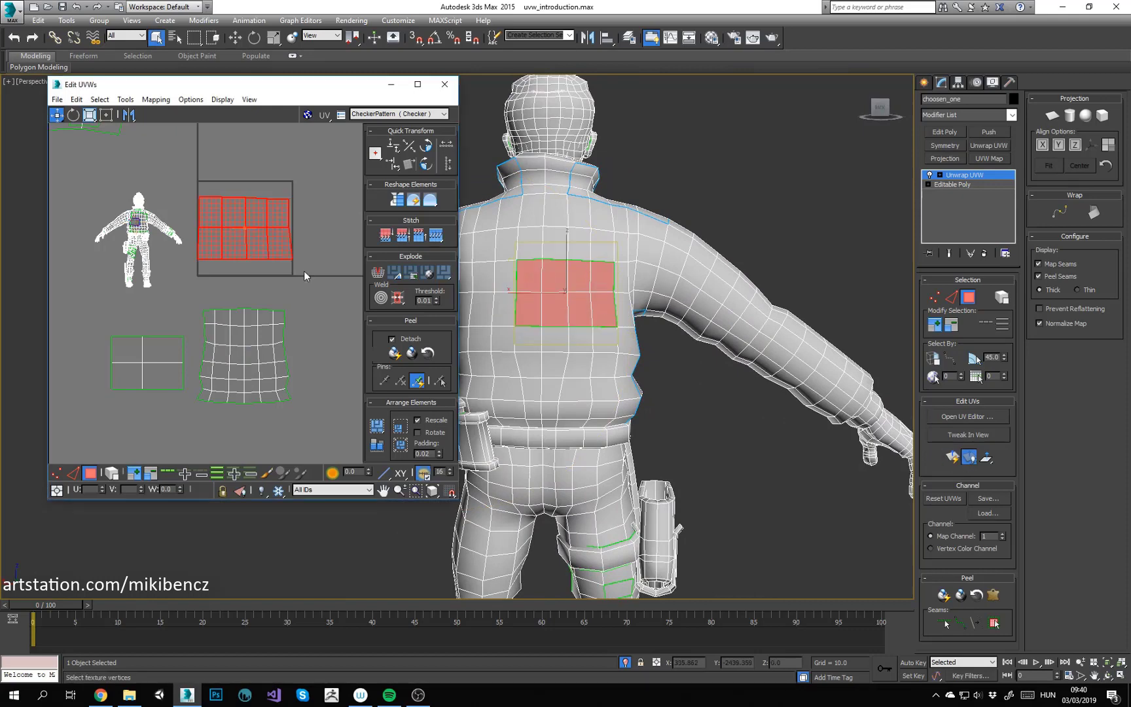
middle_click_drag(305, 275, 257, 308)
left_click_drag(194, 250, 317, 230)
Step: Select the adjacent two-by-two block of polygons on the back, apply Quick Planar Map and move its island towards the eight-polygon back island
left_click(508, 310)
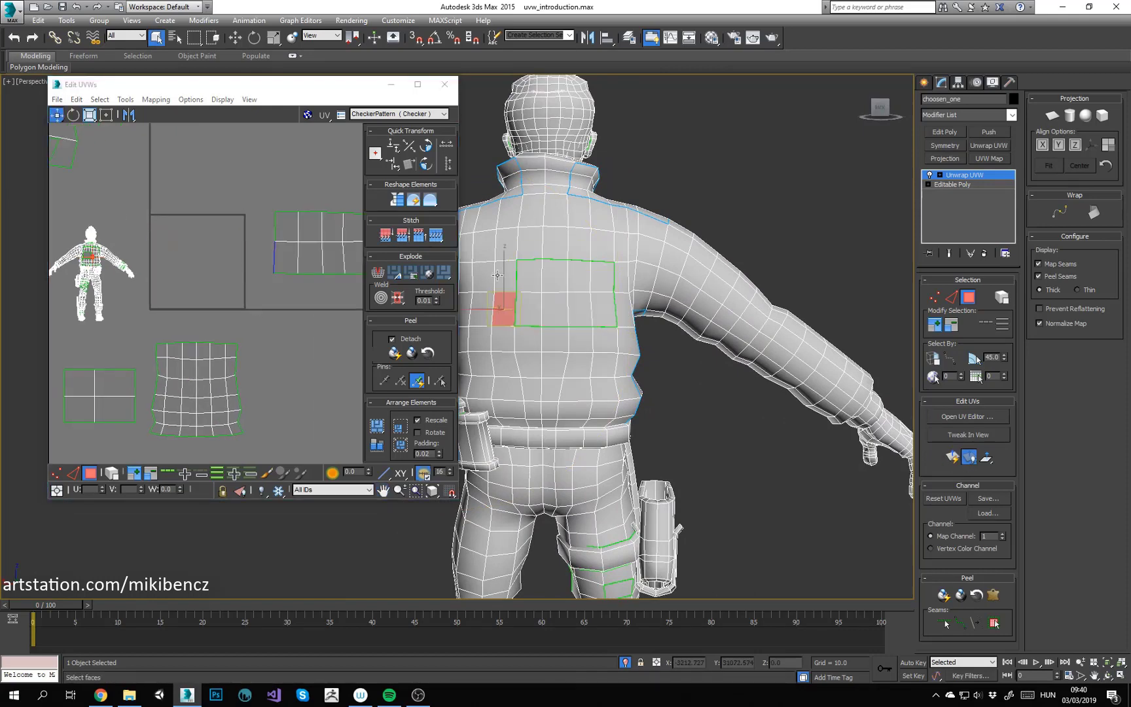
left_click(503, 278, "ctrl")
left_click(485, 287, "ctrl")
left_click(482, 309, "ctrl")
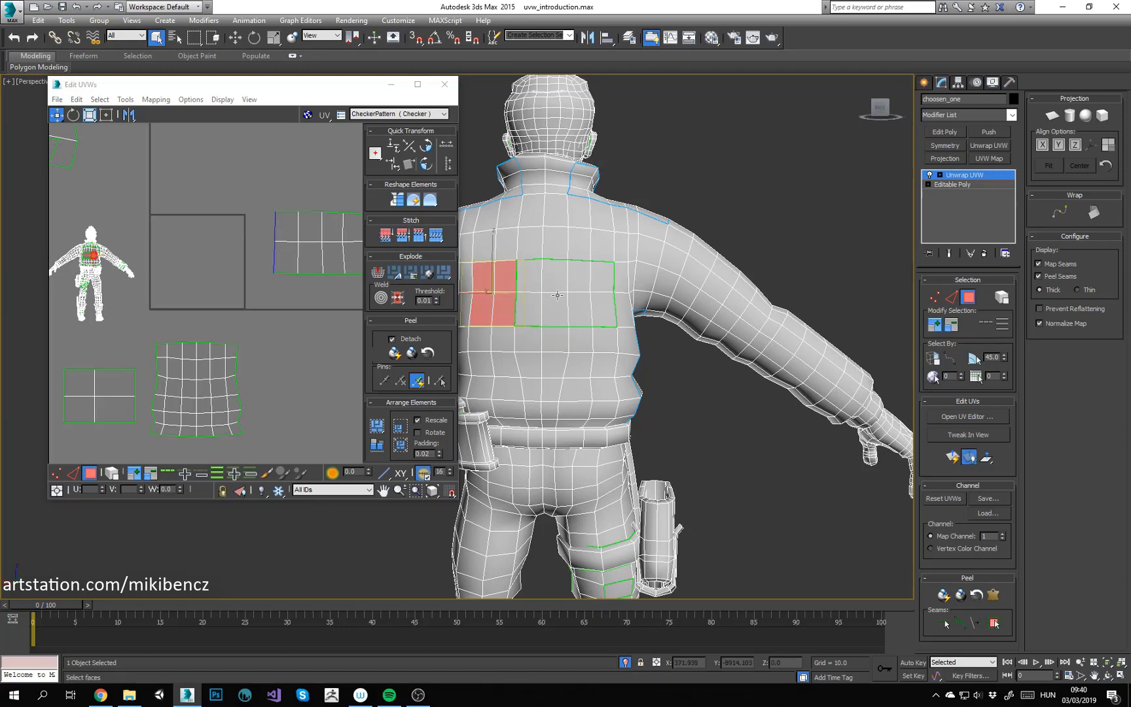
middle_click_drag(494, 288, 556, 289)
left_click(968, 455)
middle_click_drag(237, 251, 212, 276)
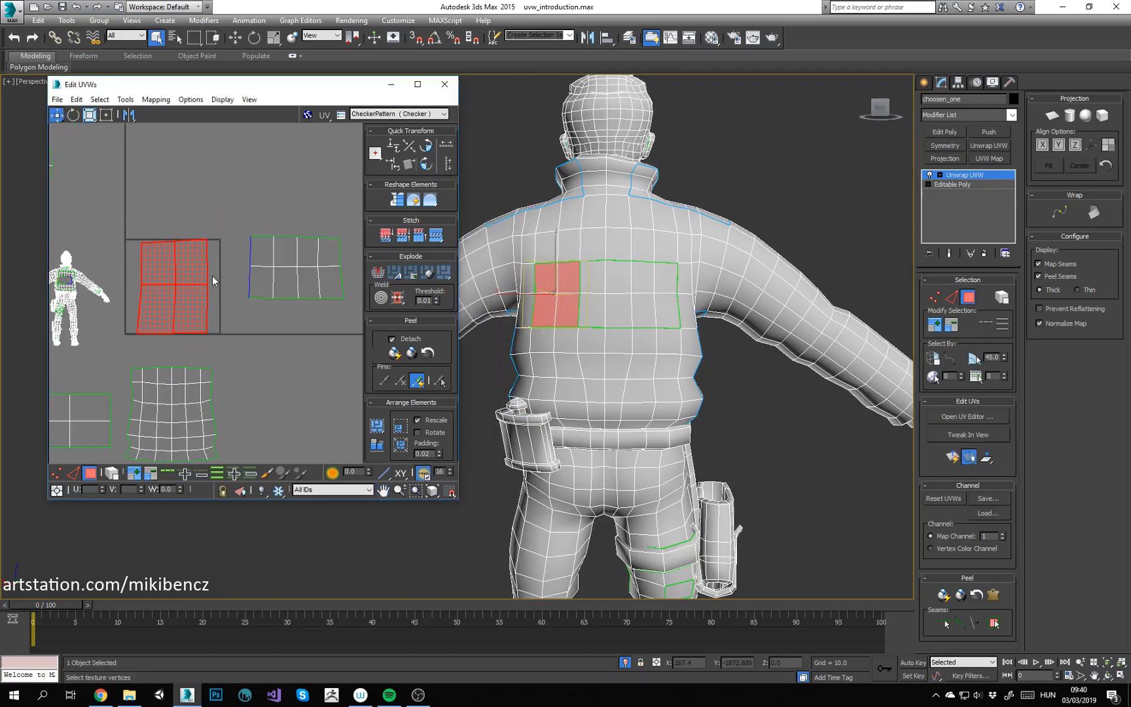
left_click_drag(212, 276, 242, 258)
Step: Select the larger back island's upper corner polygon next to the shared seam and turn off the wireframe edge display in the viewport
scroll(616, 297, "up", 3)
left_click(612, 279)
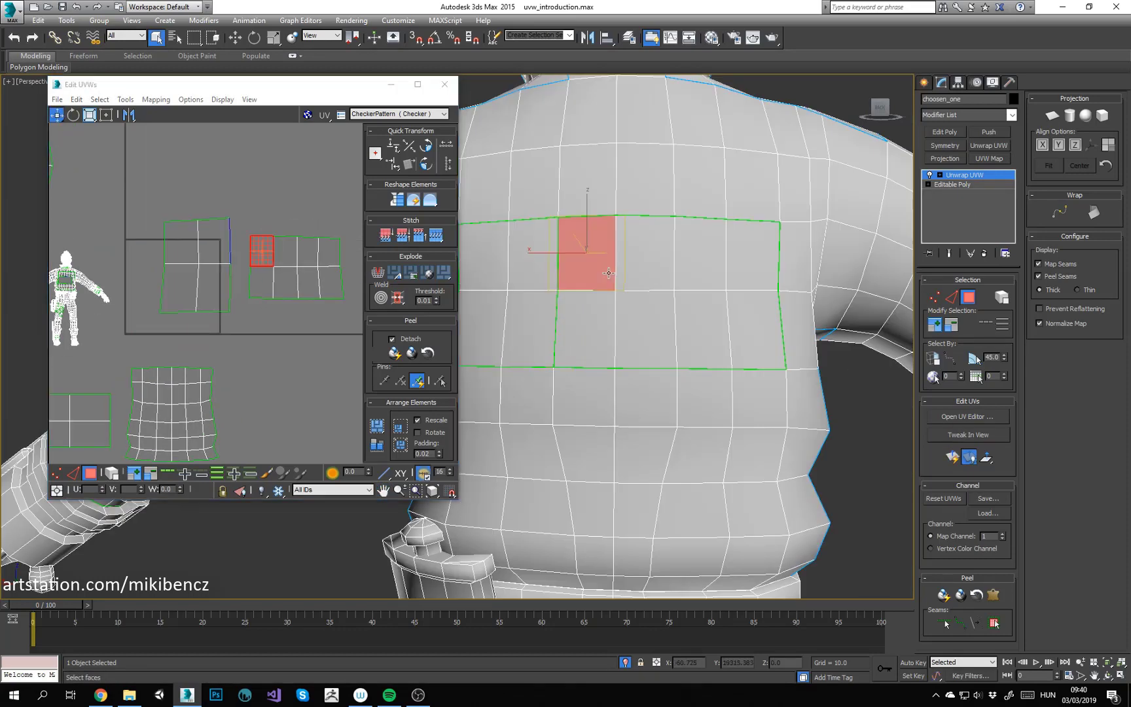
scroll(629, 295, "up", 3)
middle_click_drag(622, 383, 629, 333, "alt")
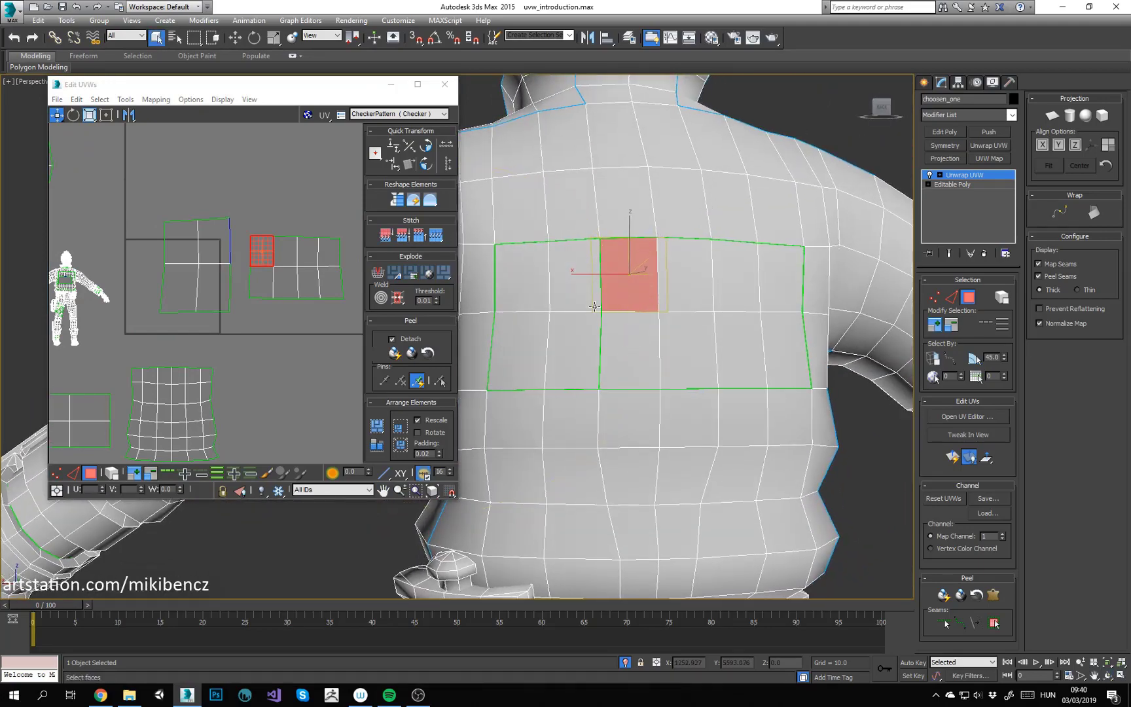
key("F4")
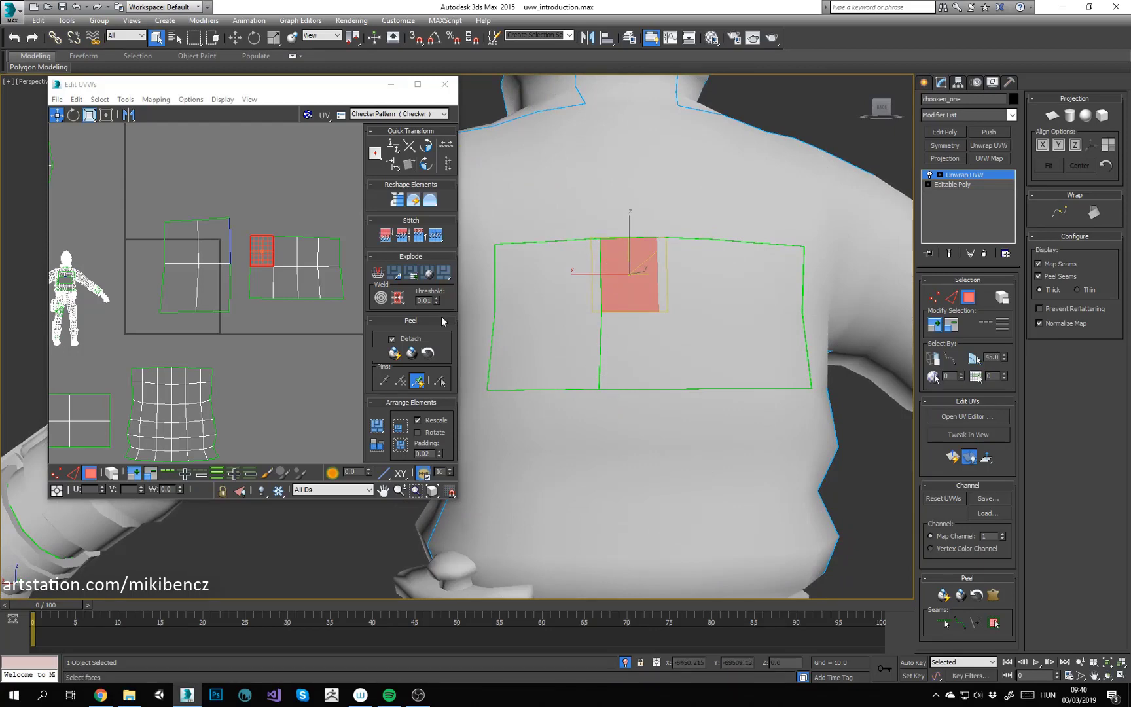
Step: Select the two border edges of the two-by-two back island on the shared seam and stitch the larger back island to them
left_click(254, 190)
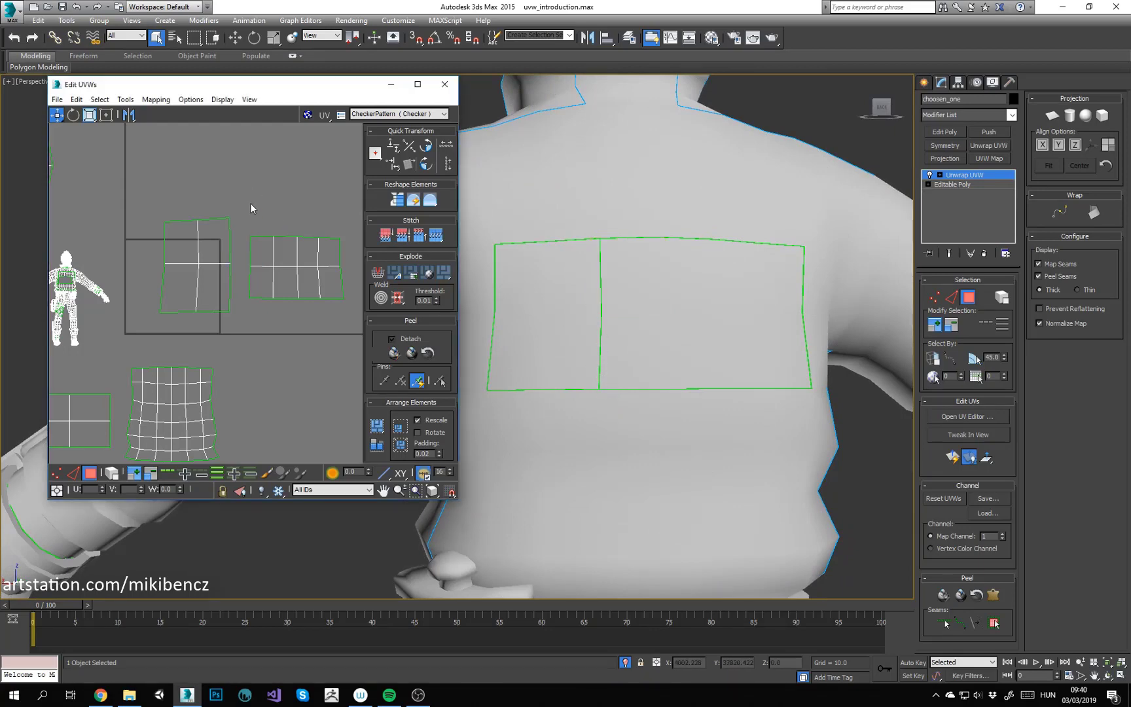
key("2")
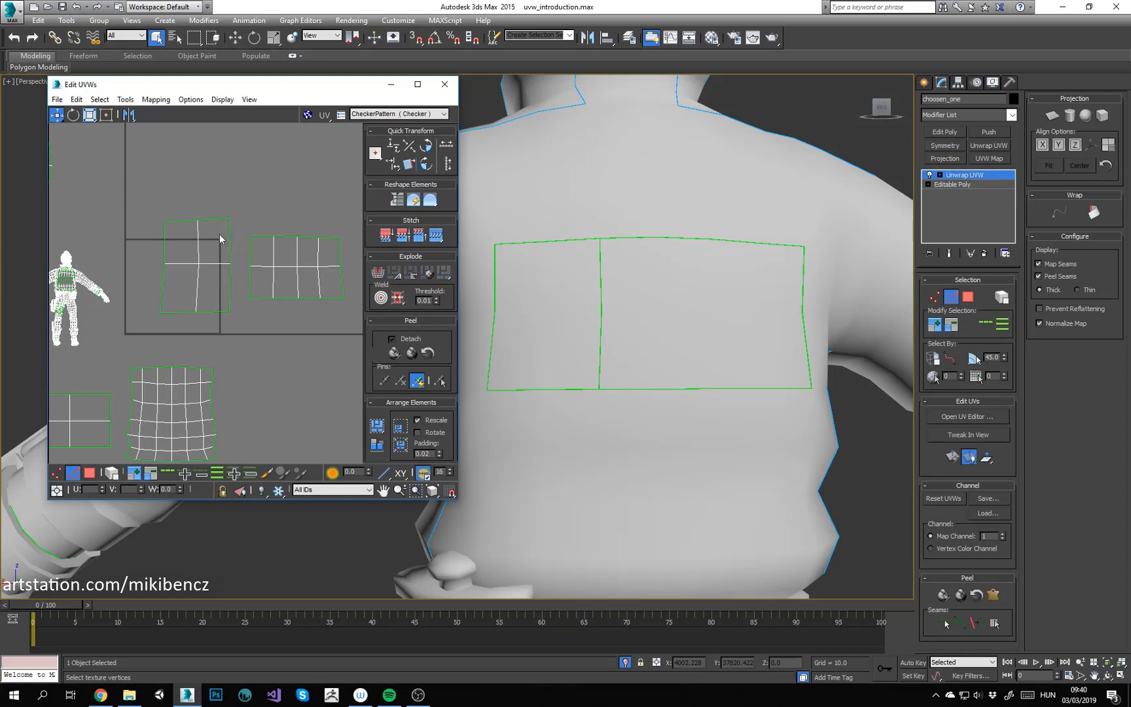
left_click(228, 246)
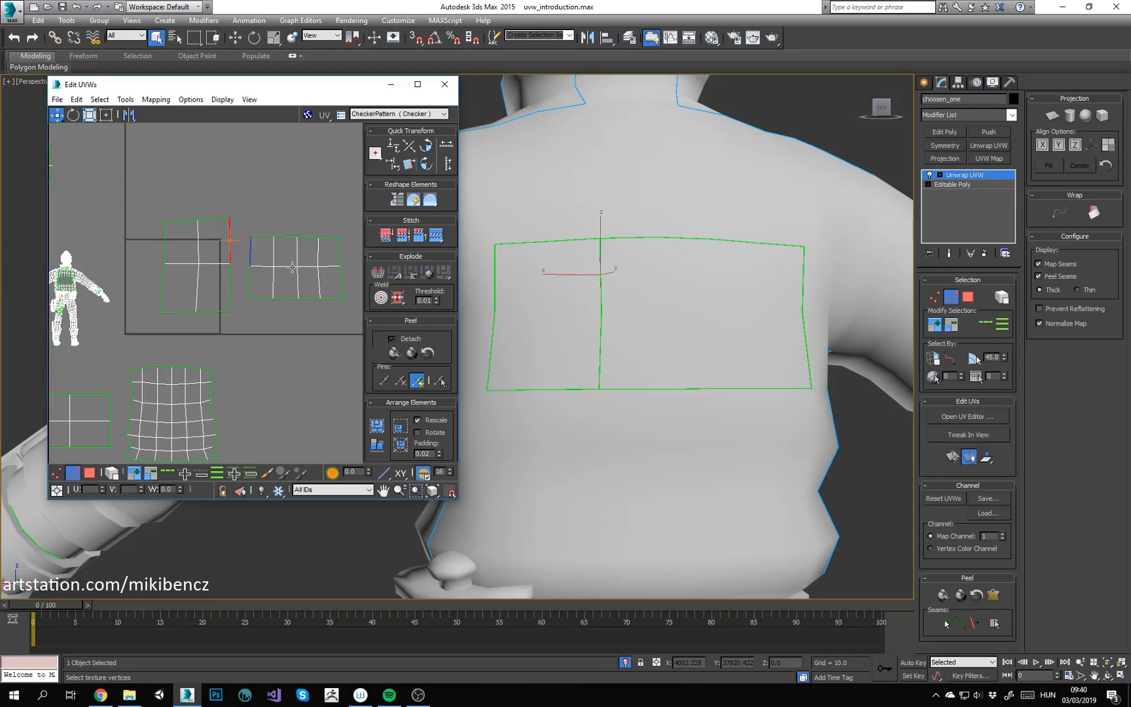
left_click(229, 236)
left_click(224, 288, "ctrl")
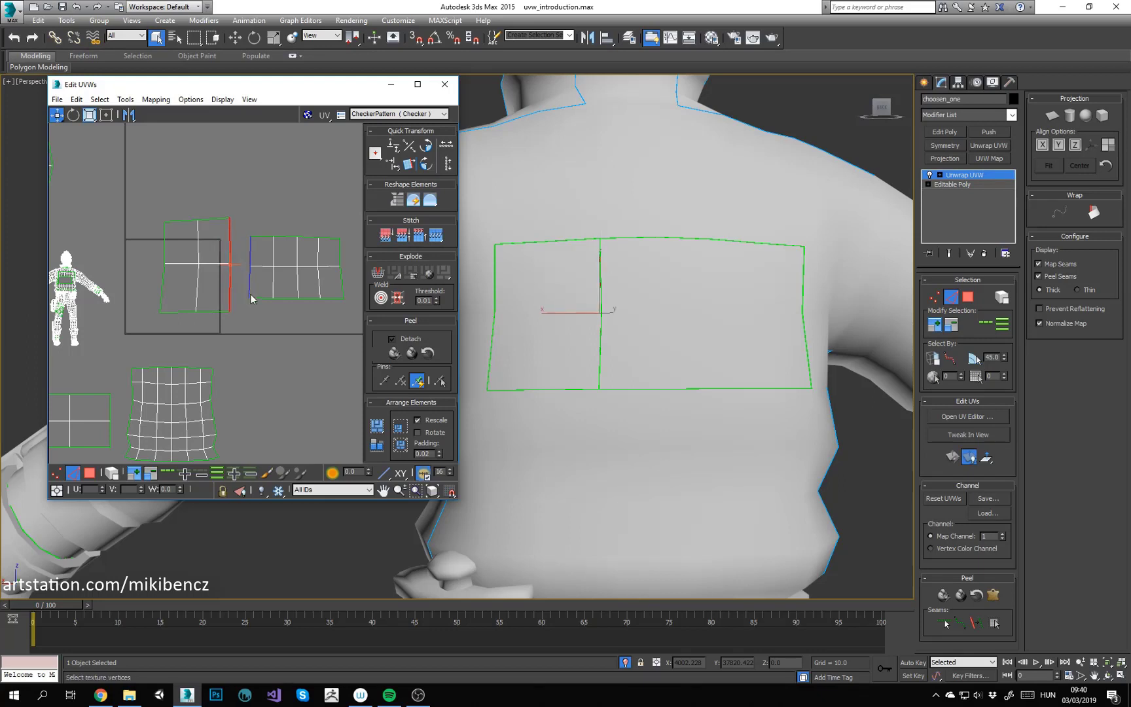
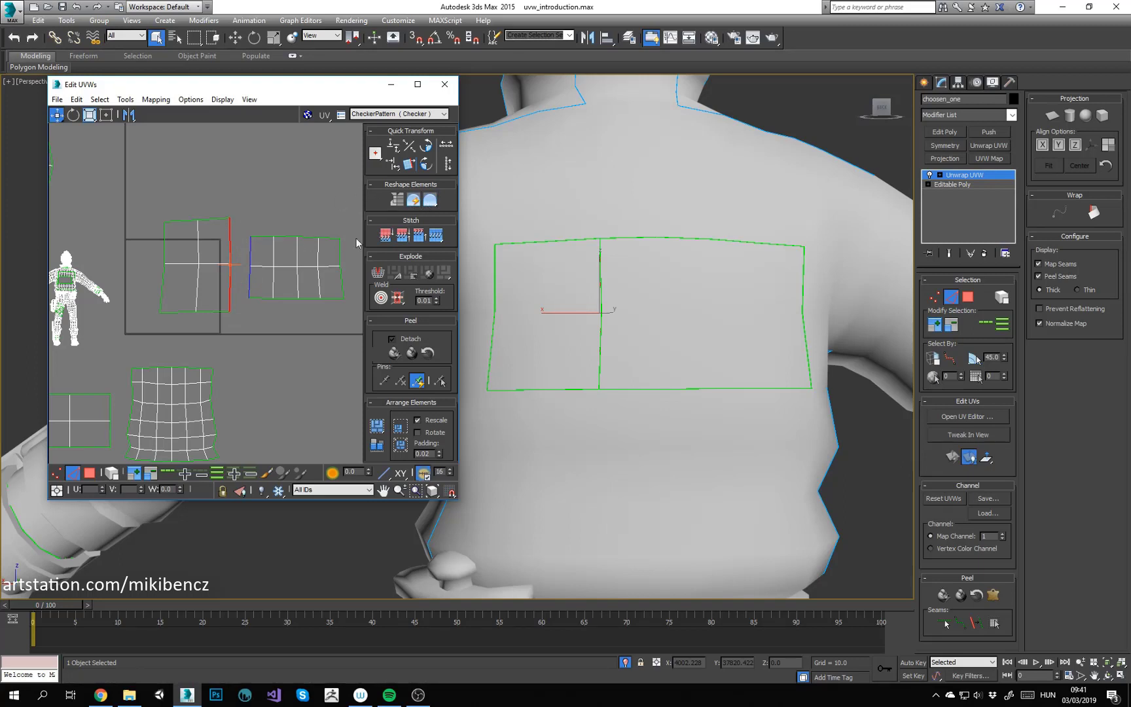
left_click(436, 235)
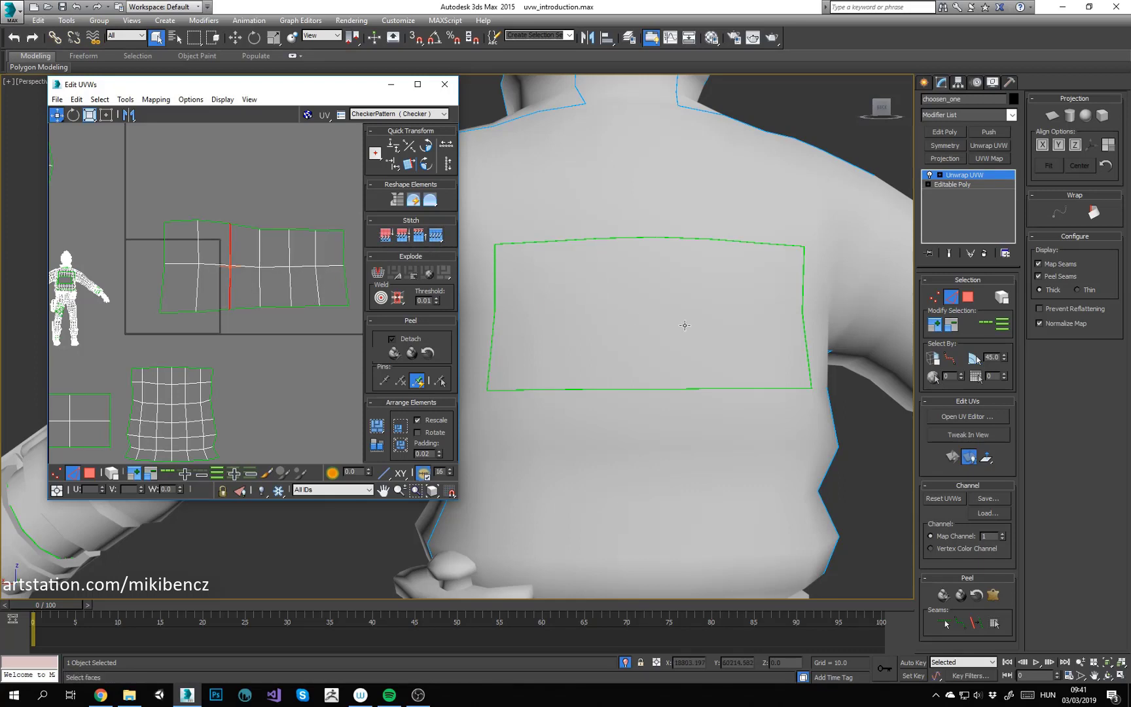
key("ctrl+z")
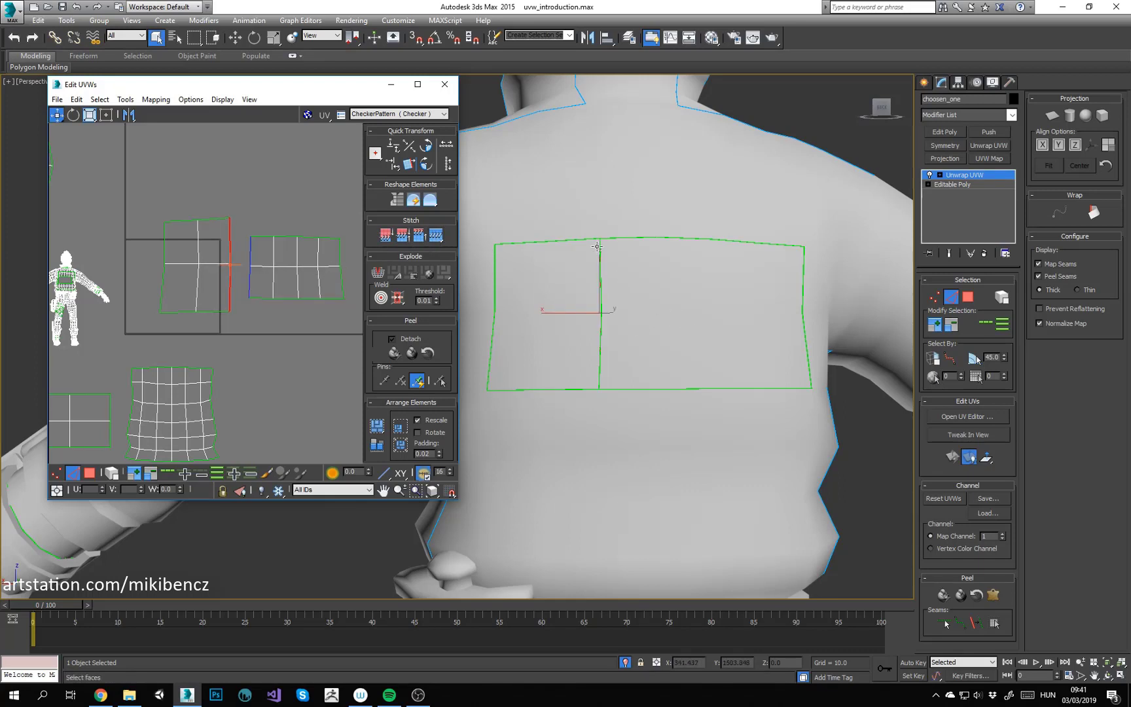
key("ctrl+y")
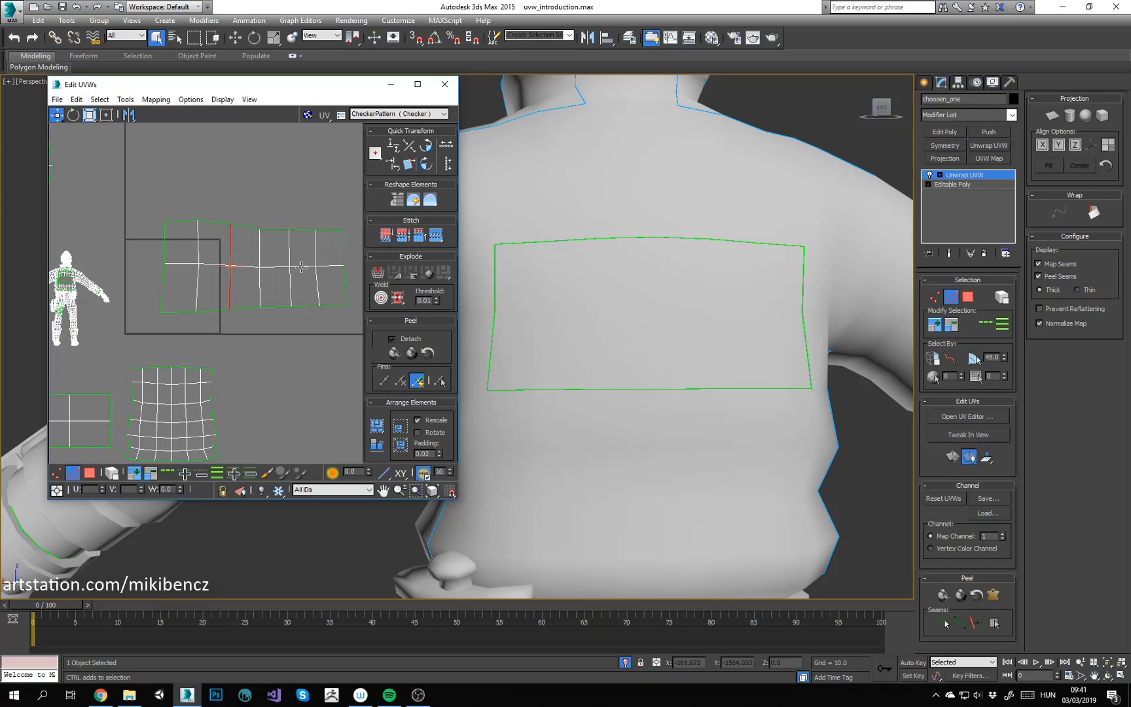
Step: Select all polygons of the stitched back island to check it in the viewport, and clear the selection
left_click(221, 181)
middle_click_drag(231, 215, 202, 224)
scroll(202, 224, "down", 2)
key("3")
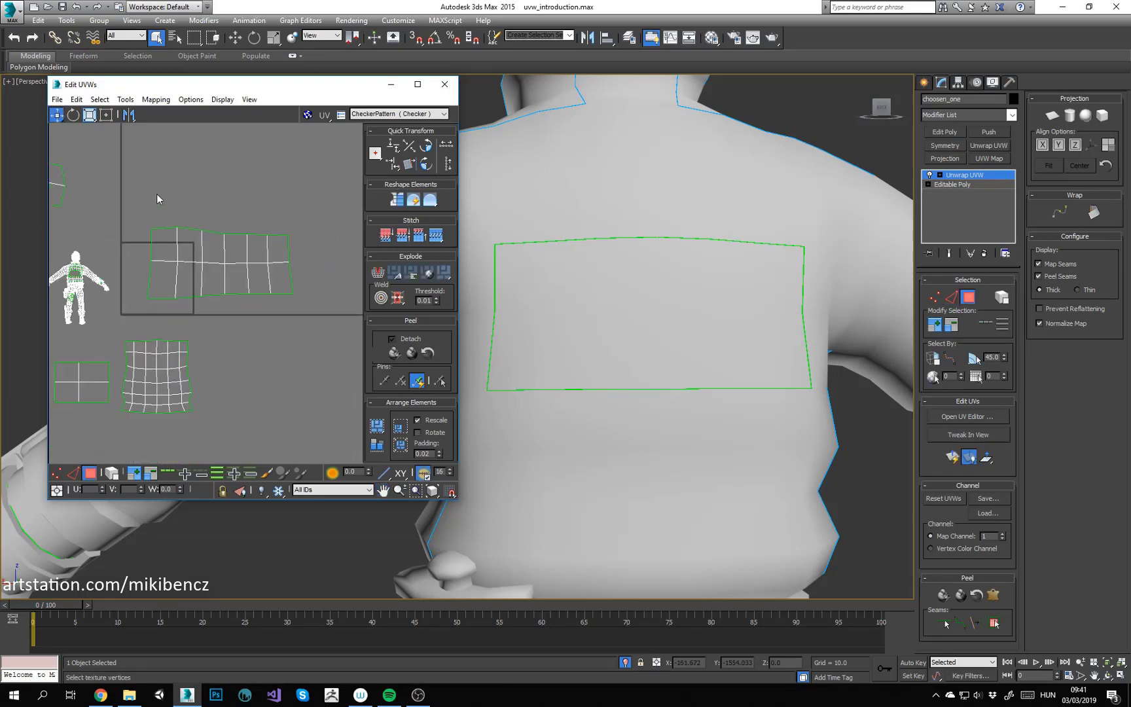
left_click_drag(156, 194, 309, 309)
key("3")
key("3")
double_click(245, 275)
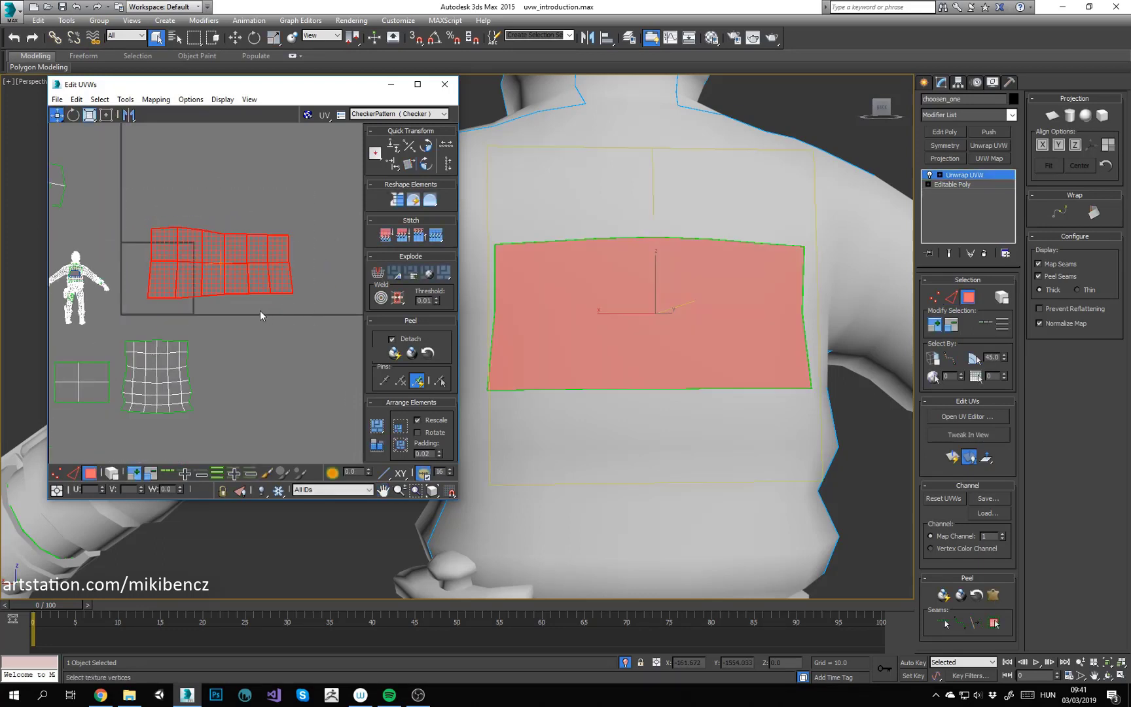
middle_click_drag(261, 312, 281, 293)
left_click(301, 334)
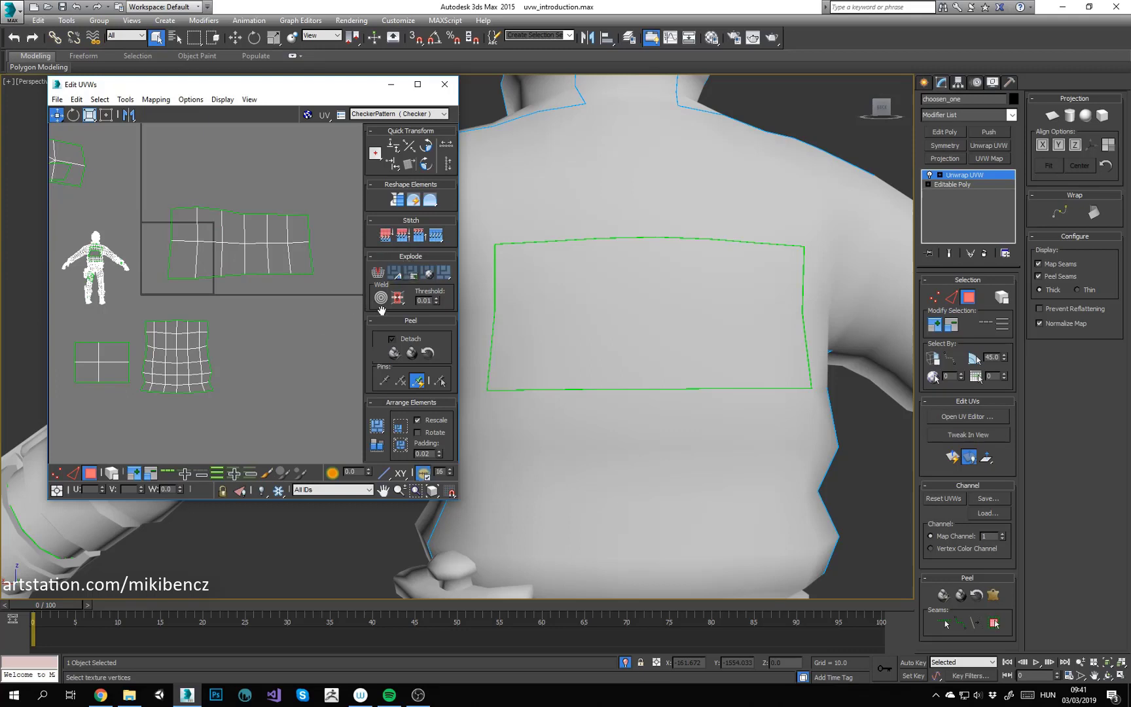
Step: Select all UV islands, arrange them inside the UV tile with Pack Custom, and deselect
scroll(447, 320, "down", 2)
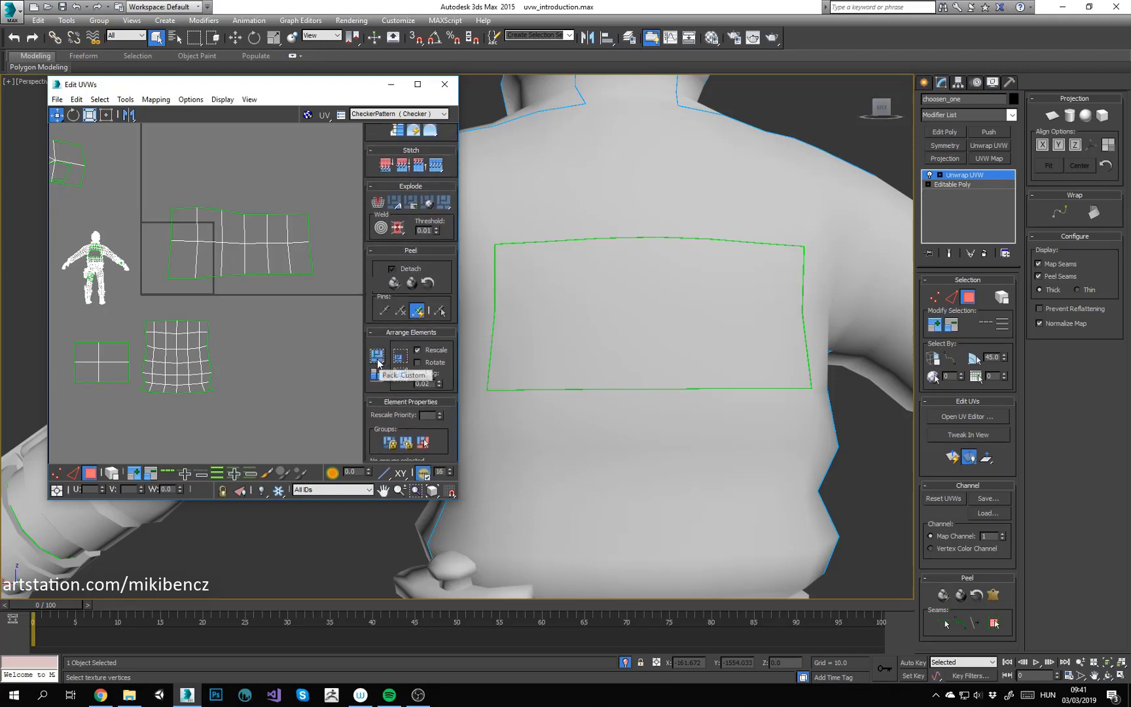
middle_click_drag(324, 343, 339, 349)
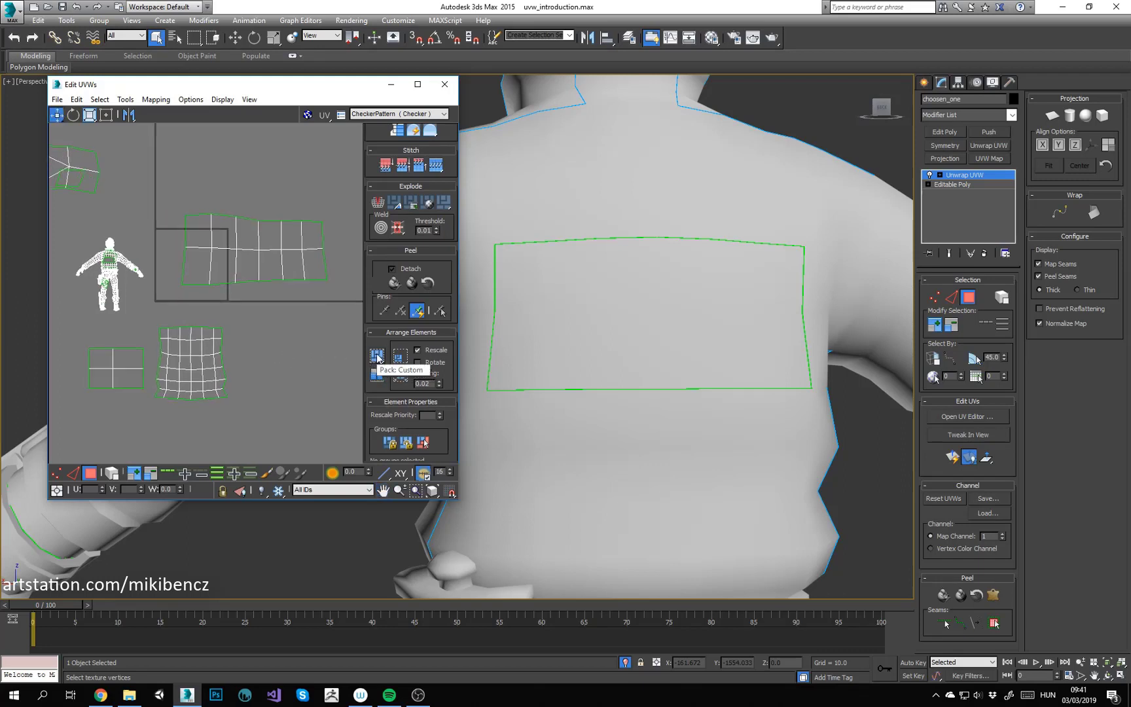
mouse_move(221, 264)
middle_mouse_down()
mouse_move(273, 253)
mouse_move(228, 253)
middle_mouse_up()
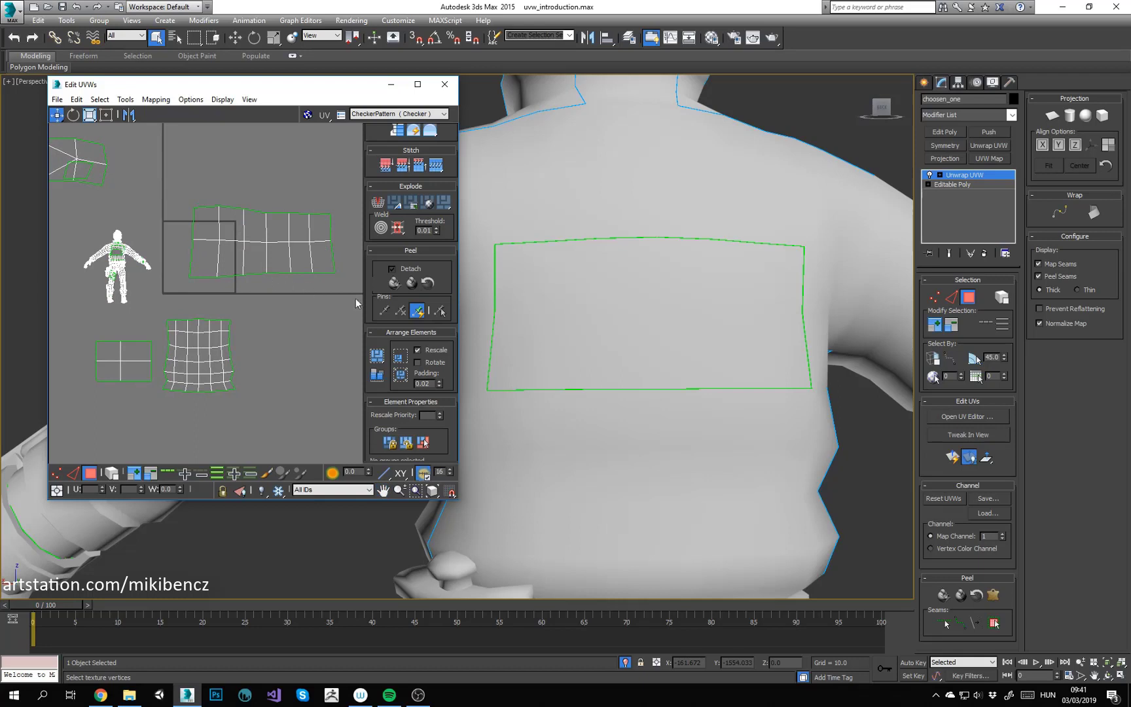
left_click_drag(178, 186, 175, 187)
middle_click_drag(173, 289, 191, 286)
left_click(201, 293)
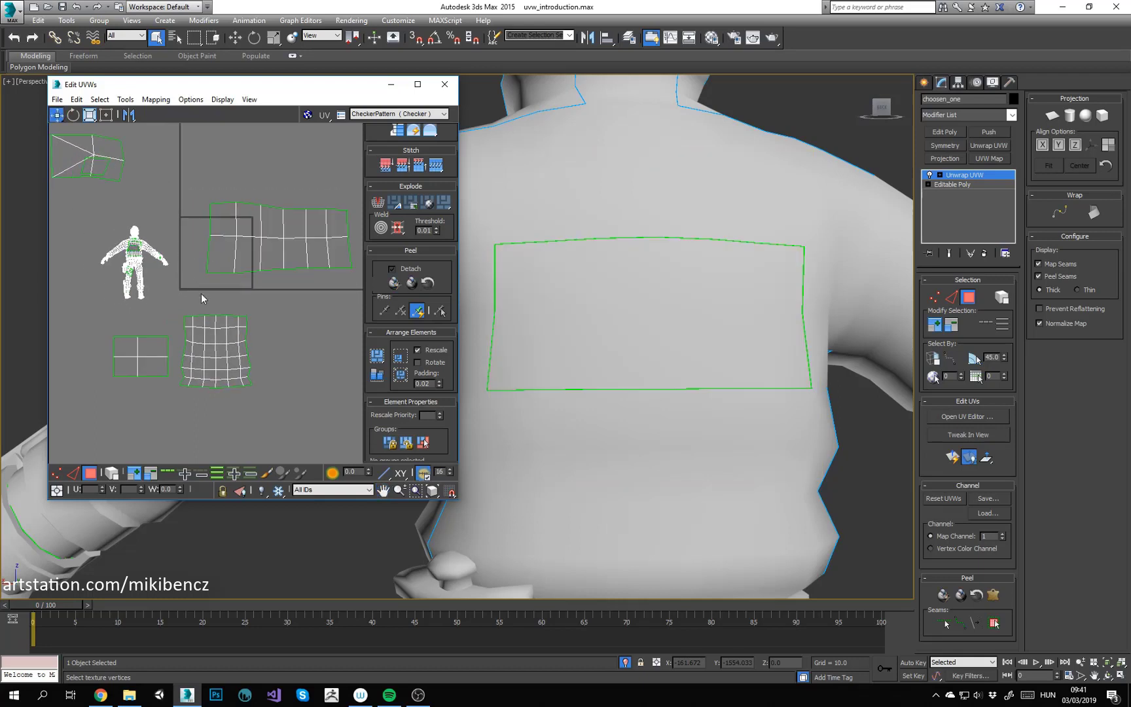
middle_click_drag(254, 322, 230, 323)
key("ctrl+a")
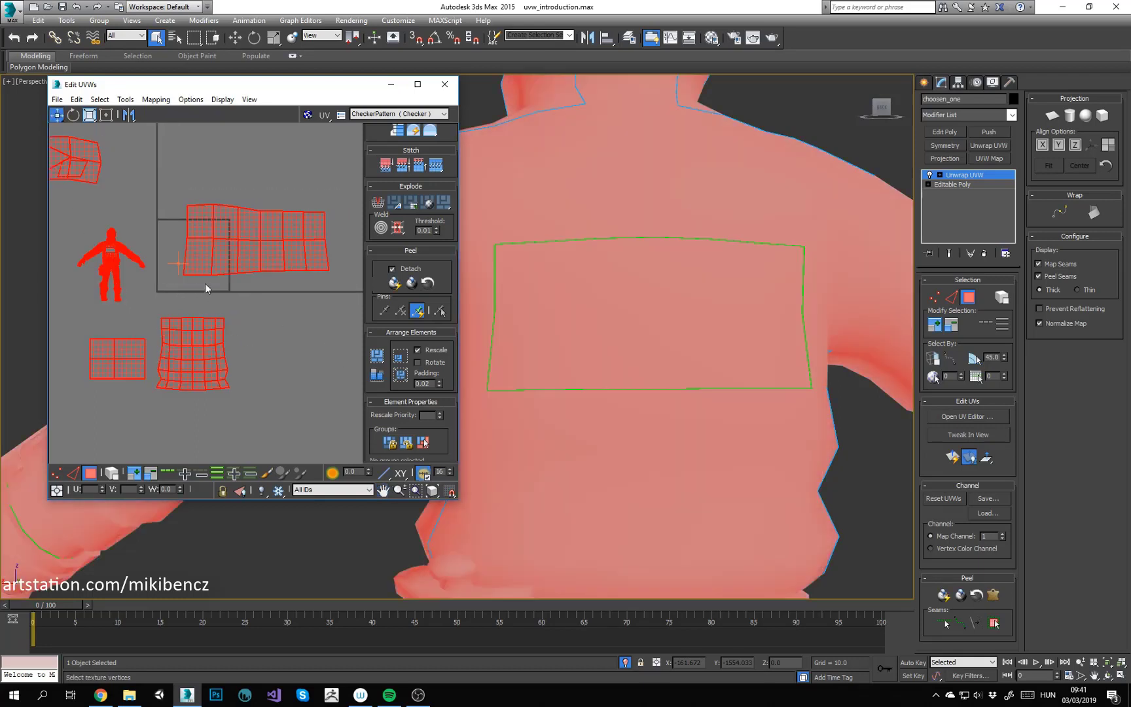
left_click(377, 360)
left_click(244, 273)
scroll(158, 227, "up", 3)
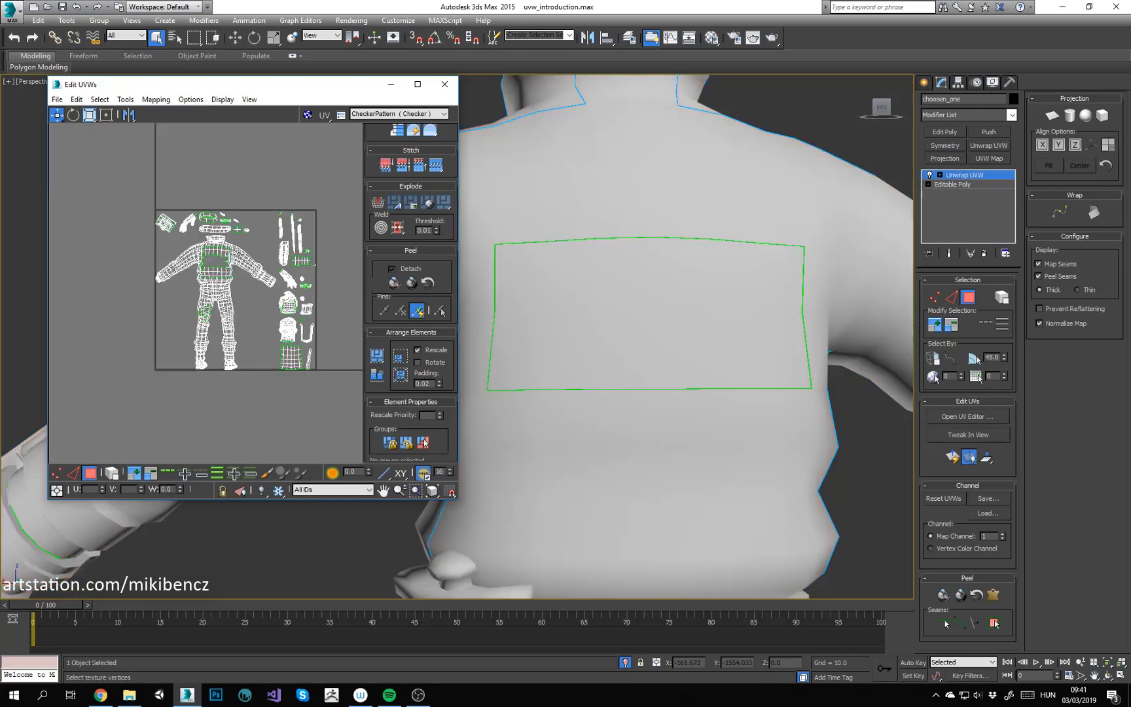
Step: Examine the packed UV layout, highlighting all islands in the tile and clearing the selection
middle_click_drag(239, 254, 219, 239)
middle_click_drag(146, 207, 125, 213)
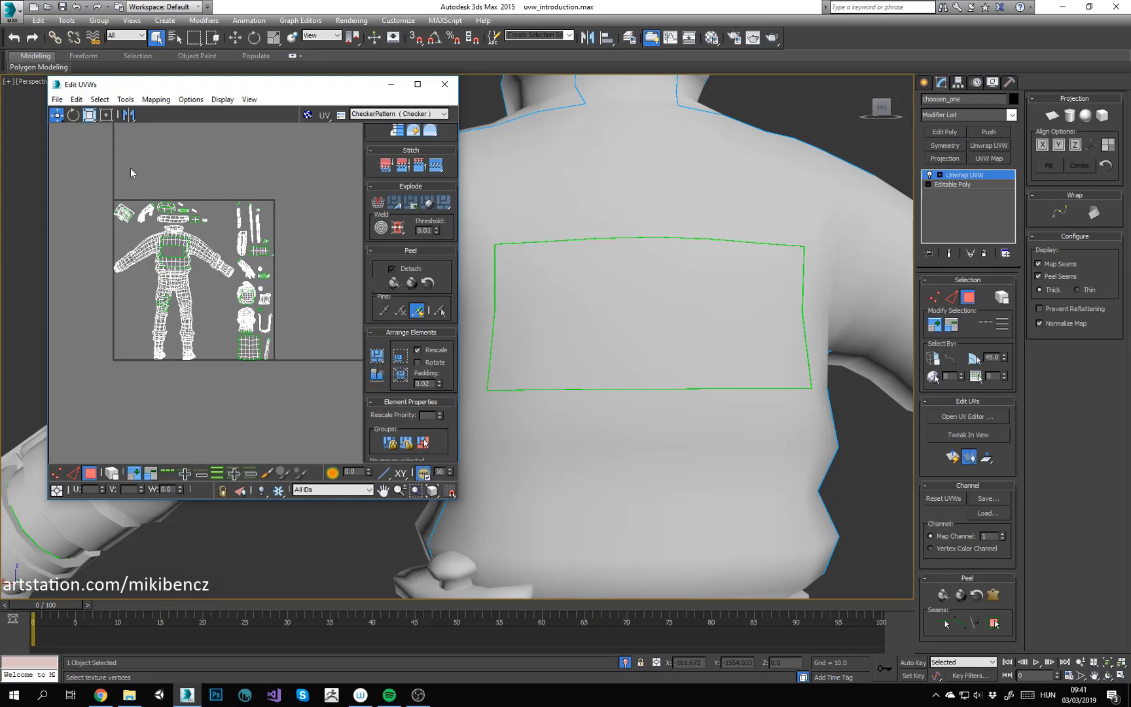
left_click_drag(78, 157, 394, 380)
left_click(207, 168)
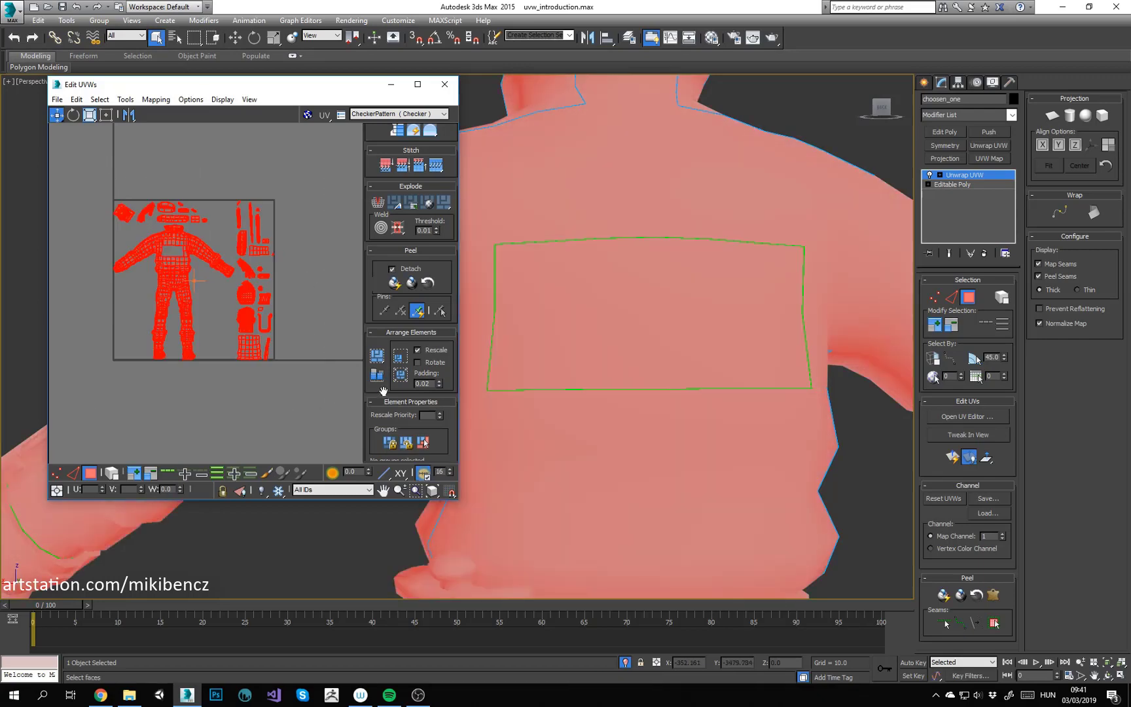
left_click(115, 205)
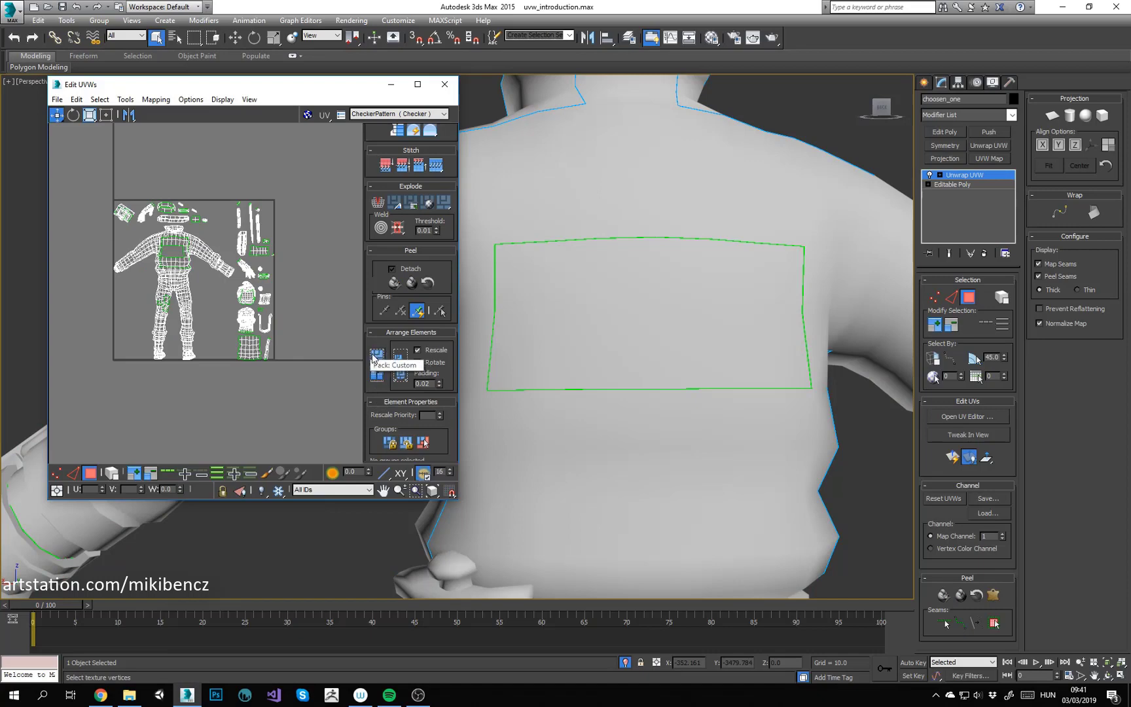
scroll(374, 322, "down", 2)
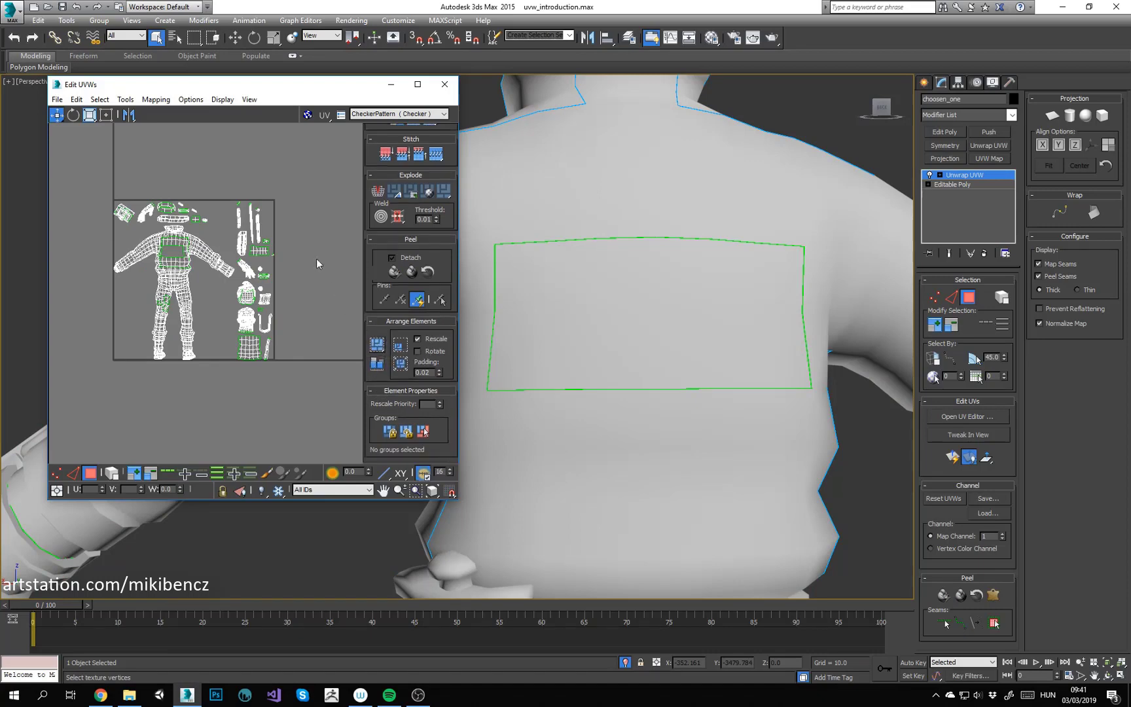
middle_click_drag(245, 321, 244, 319)
scroll(231, 358, "up", 2)
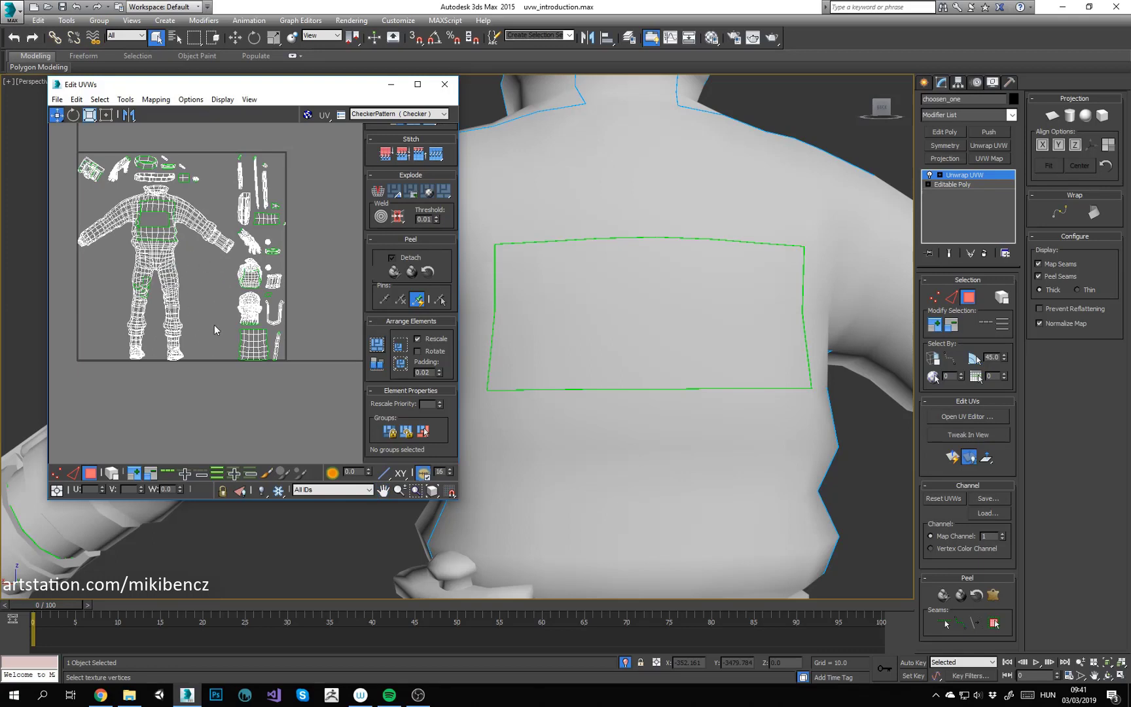
mouse_move(209, 394)
middle_mouse_down()
mouse_move(212, 364)
mouse_move(207, 379)
middle_mouse_up()
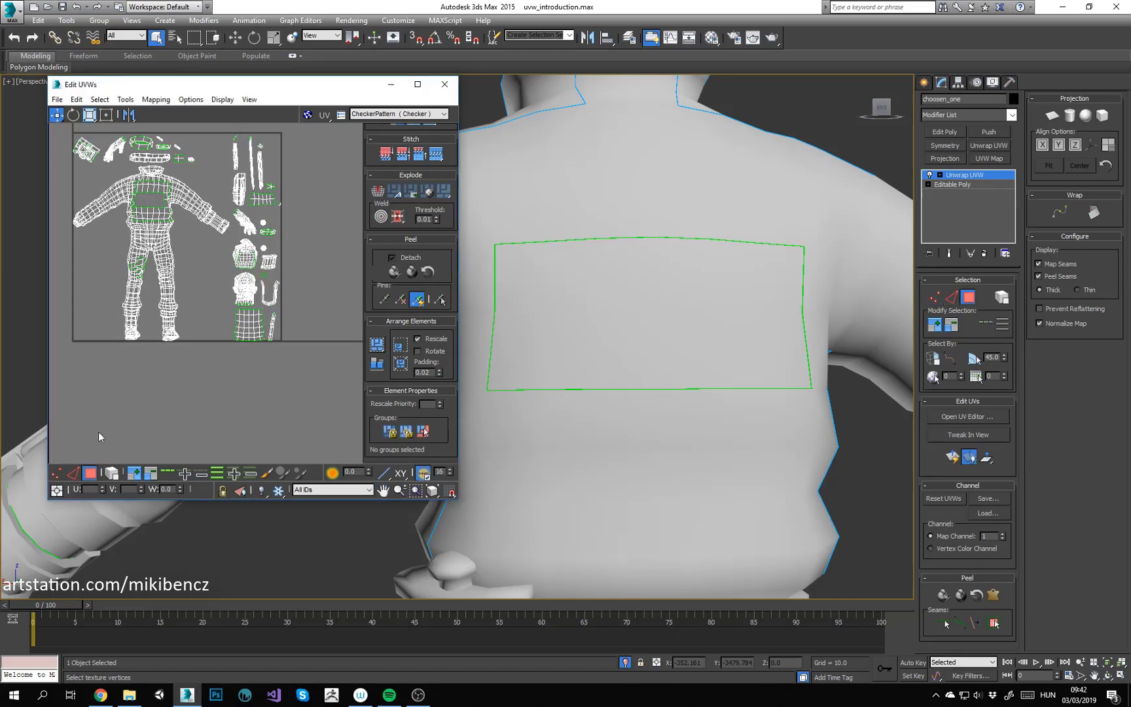
Step: Enable element selection, move the chest grid island out of the UV tile to the empty area below it, and deselect
left_click(112, 473)
left_click(253, 317)
left_click_drag(252, 316, 270, 401)
left_click(269, 339)
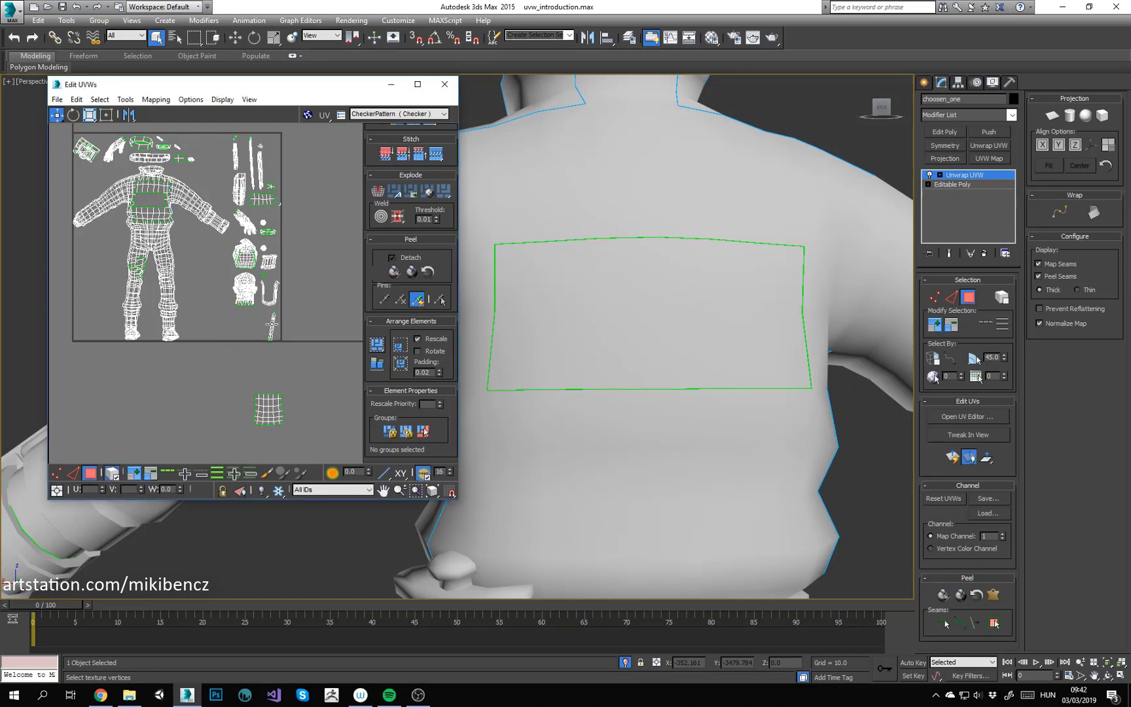
Step: With element selection off, select several individual polygons on the chest island and clear the selection
left_click(272, 325)
left_click(277, 370)
left_click(271, 402)
left_click(270, 409, "ctrl")
left_click(276, 411, "ctrl")
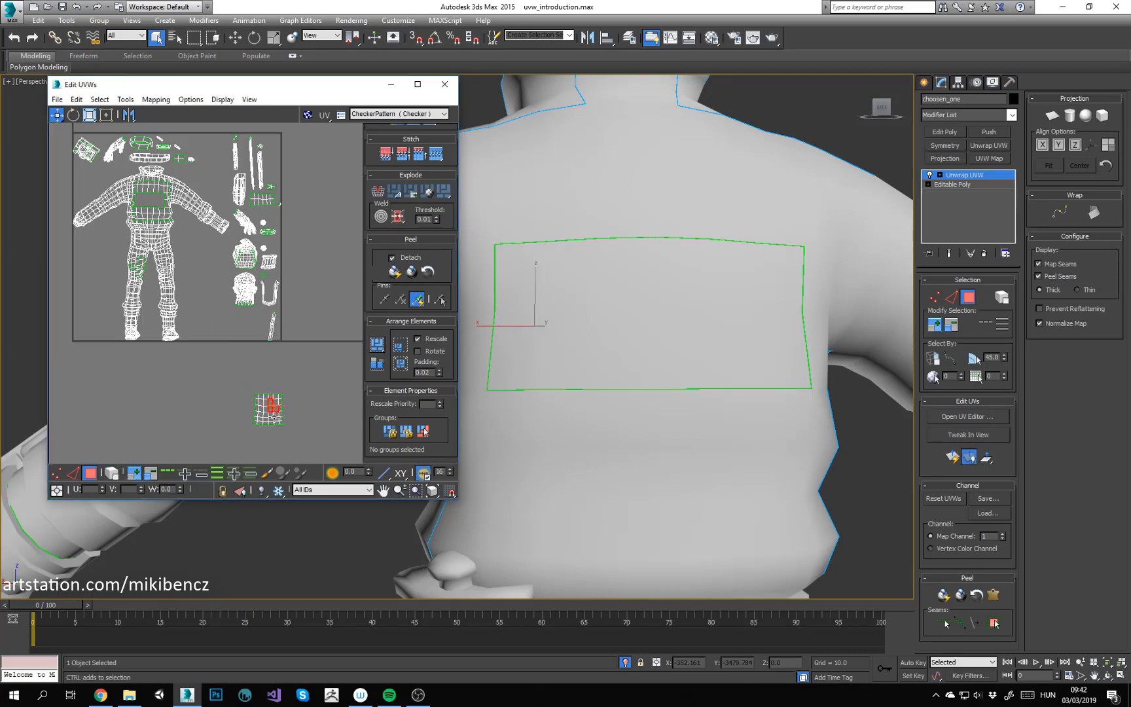
left_click(277, 419, "ctrl")
left_click(217, 407)
Step: Turn element selection back on, select the whole chest island, shift it sideways beneath the UV tile, and deselect
left_click(113, 473)
left_click(267, 412)
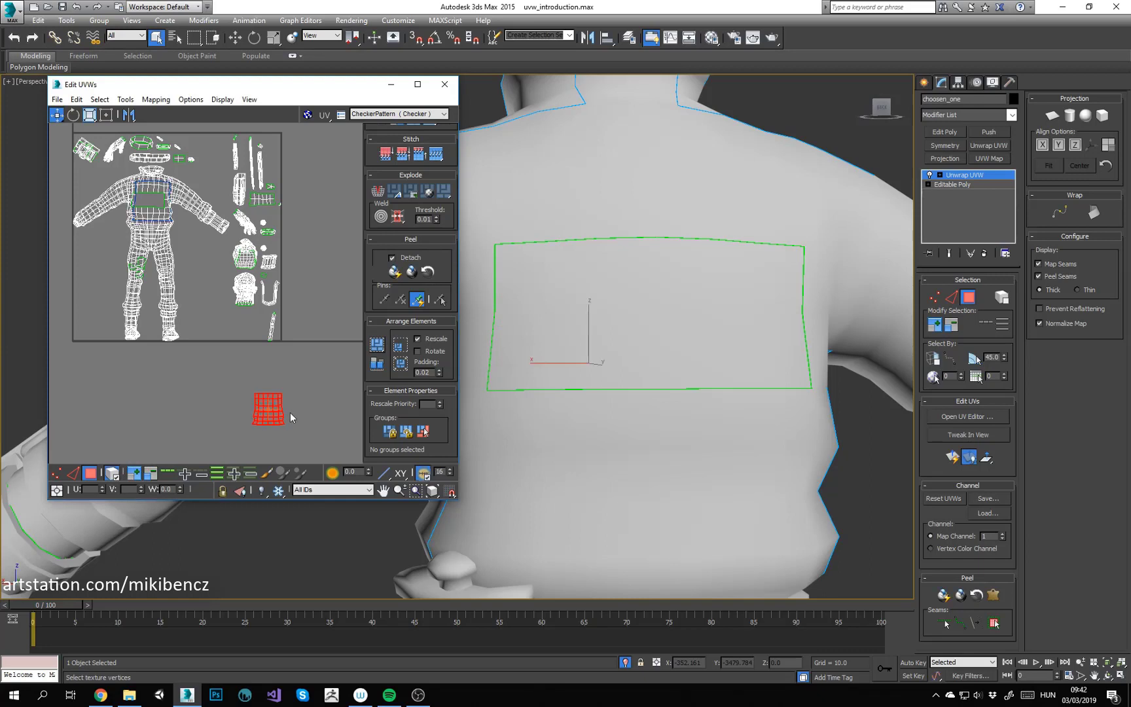
mouse_move(264, 419)
left_mouse_down()
mouse_move(284, 405)
mouse_move(219, 422)
left_mouse_up()
left_click_drag(183, 373, 248, 434)
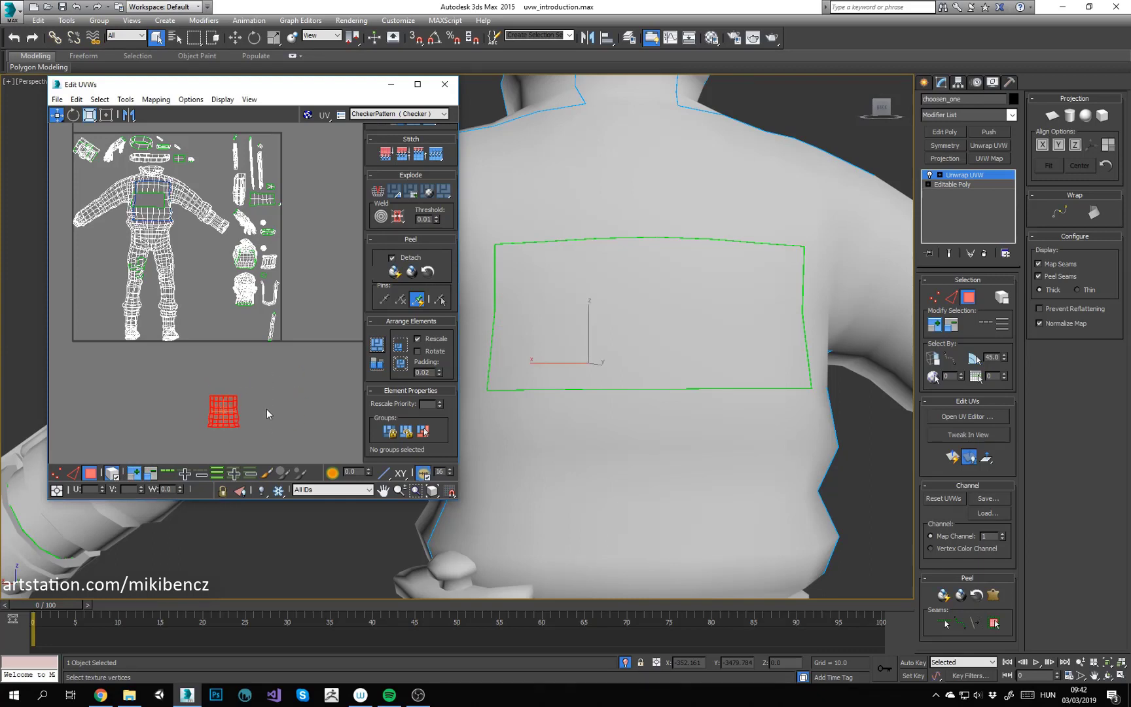
left_click(246, 386)
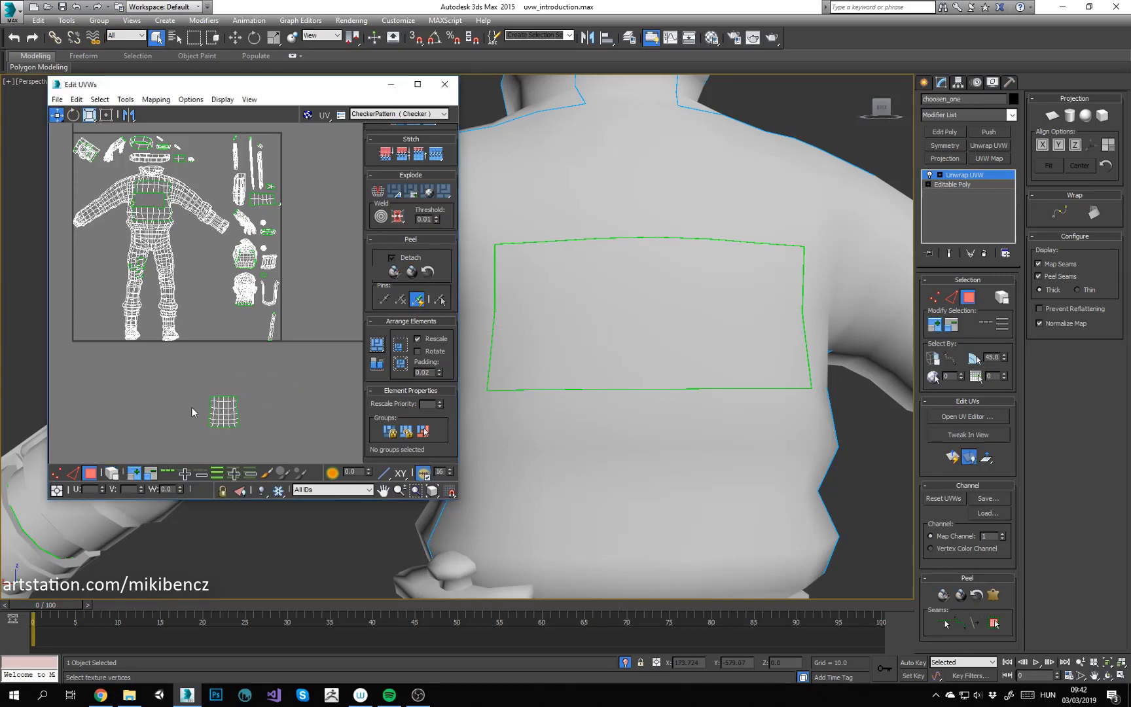
Step: Select a polygon in the middle of the chest island, grow the selection repeatedly, and clear it
scroll(191, 407, "up", 3)
left_click(194, 419)
left_click(134, 473)
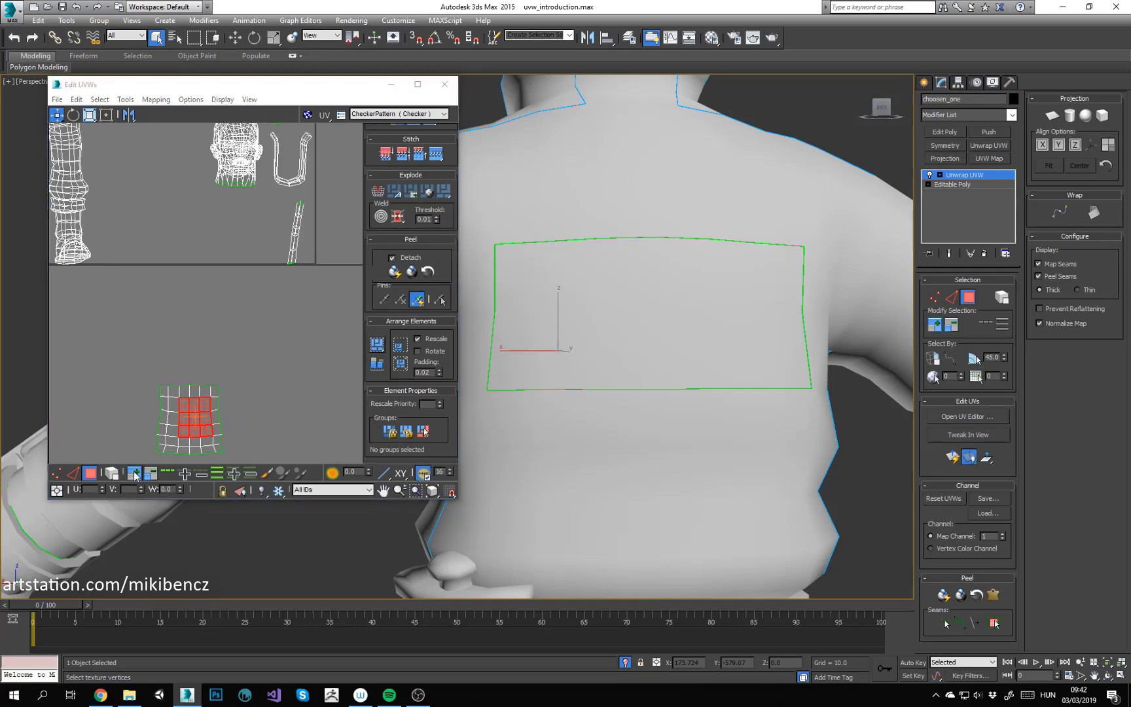
left_click(134, 473)
mouse_move(157, 281)
middle_mouse_down()
mouse_move(226, 394)
mouse_move(184, 314)
mouse_move(161, 299)
middle_mouse_up()
scroll(169, 405, "up", 1)
left_click(175, 433)
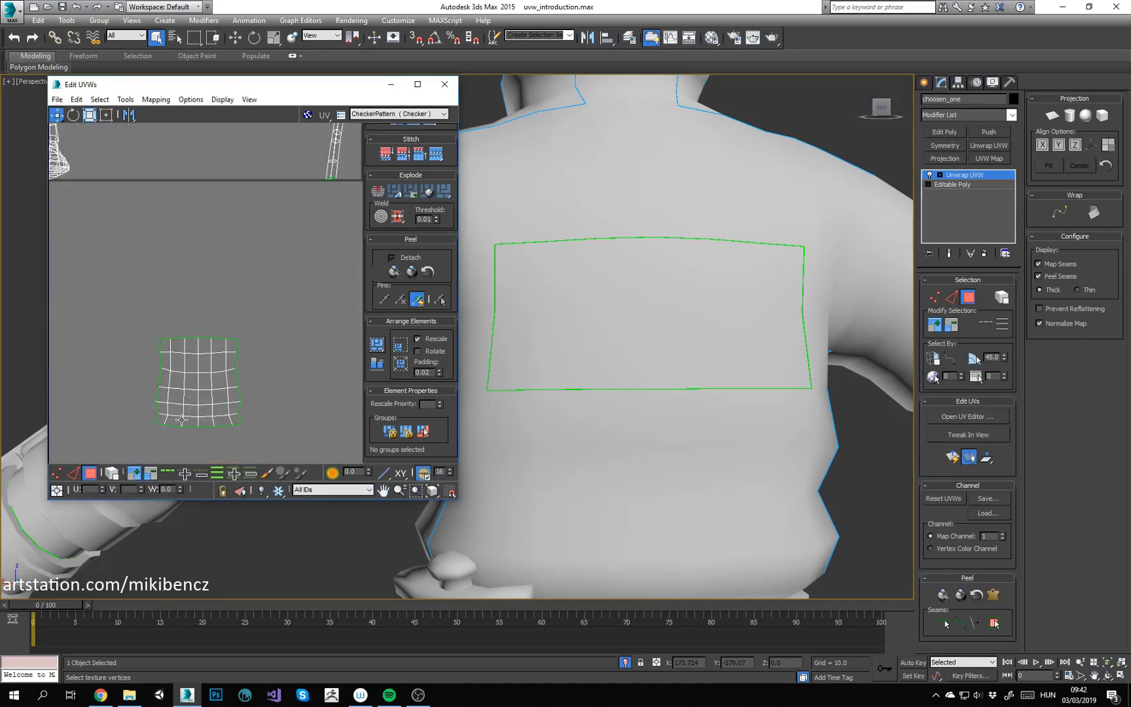
Step: Switch to edge selection, extend one selected chest island edge with Loop, and bring the character's chest into view
left_click(73, 473)
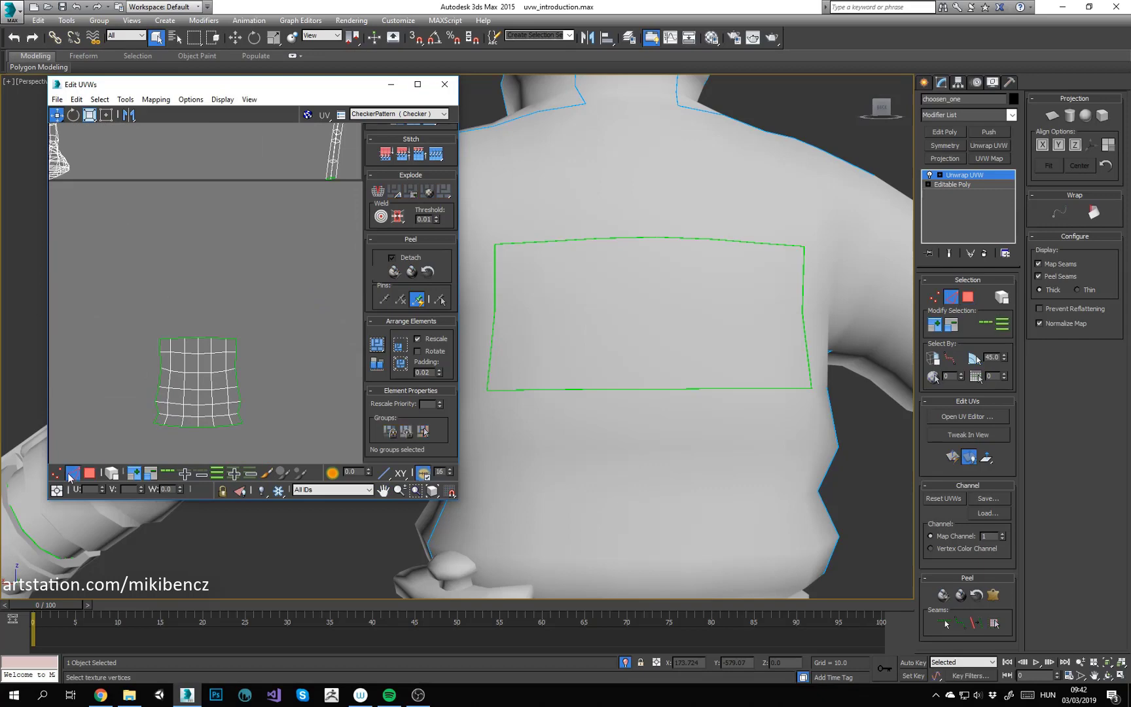
left_click(189, 404)
left_click(169, 472)
middle_click_drag(635, 357, 658, 337)
scroll(658, 336, "down", 5)
middle_click_drag(531, 341, 745, 352, "alt")
scroll(654, 353, "up", 4)
middle_click_drag(654, 353, 612, 357)
Step: Select a horizontal edge in the chest island's lower part, extend it to the full loop, and show the wireframe edges on the model
left_click(287, 359)
scroll(228, 399, "up", 2)
left_click(223, 406)
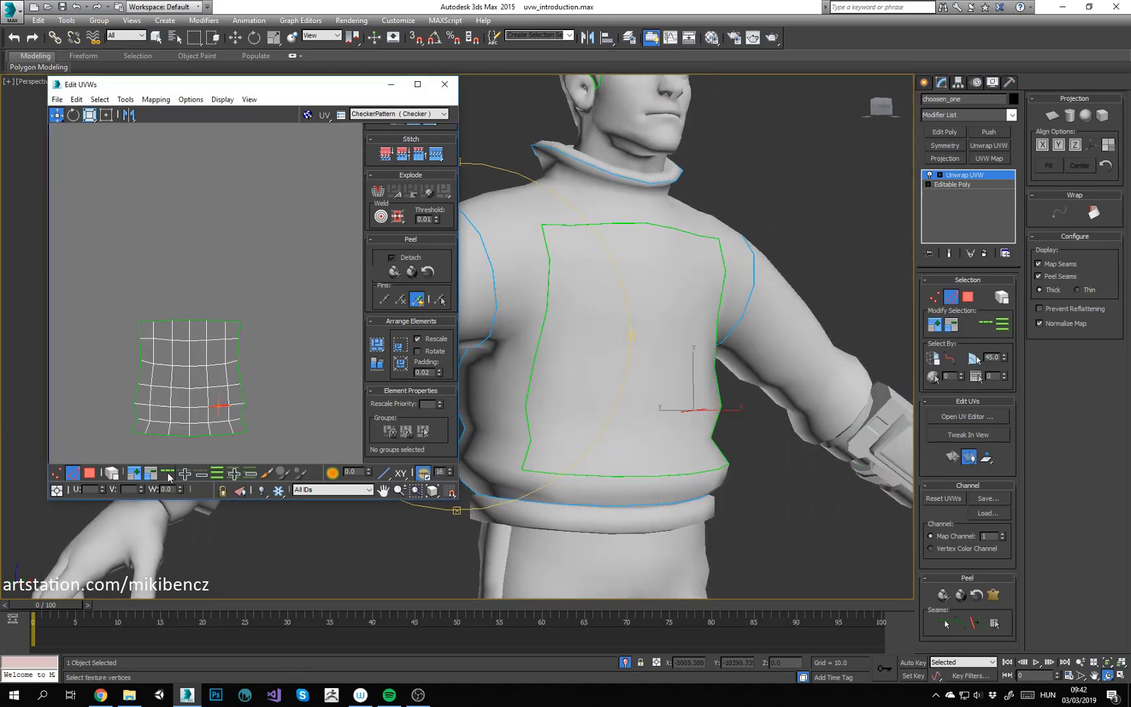
left_click(169, 474)
middle_click_drag(644, 419, 634, 409)
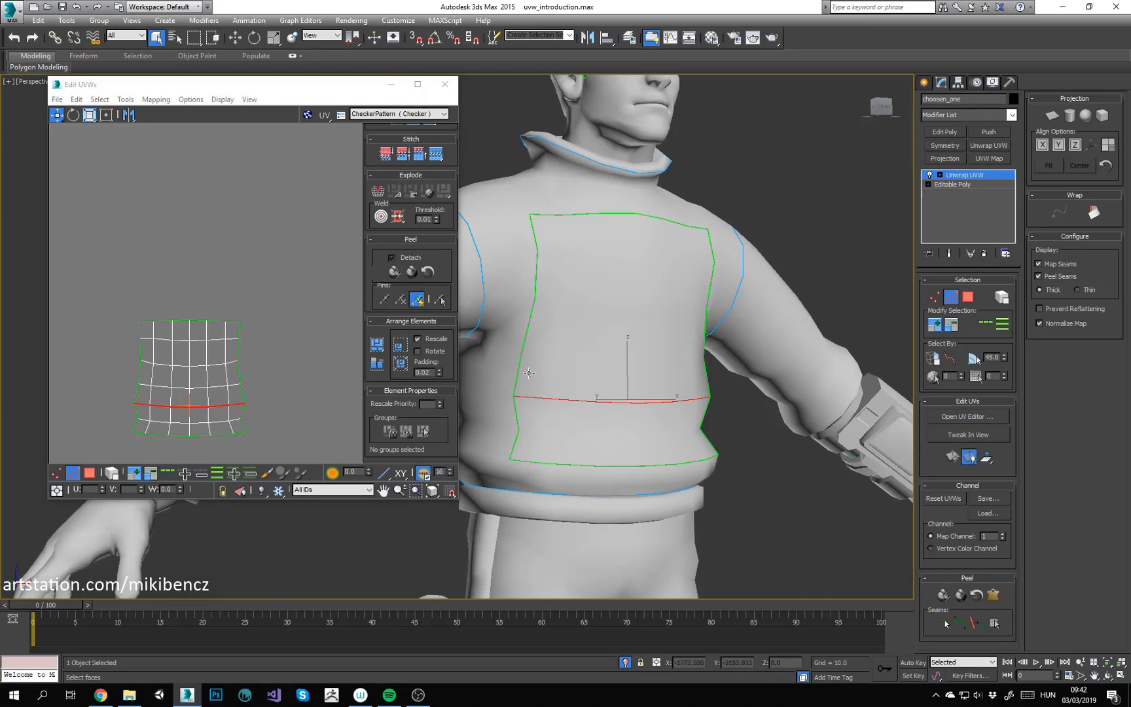
key("F4")
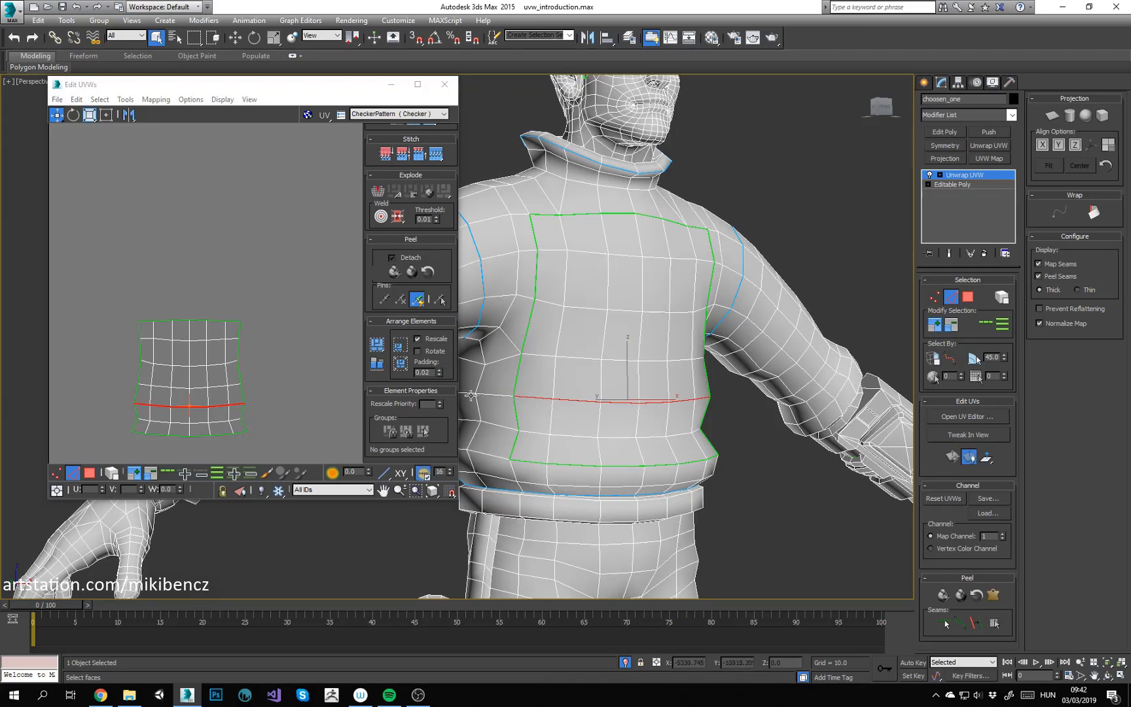
middle_click_drag(487, 392, 491, 391, "alt")
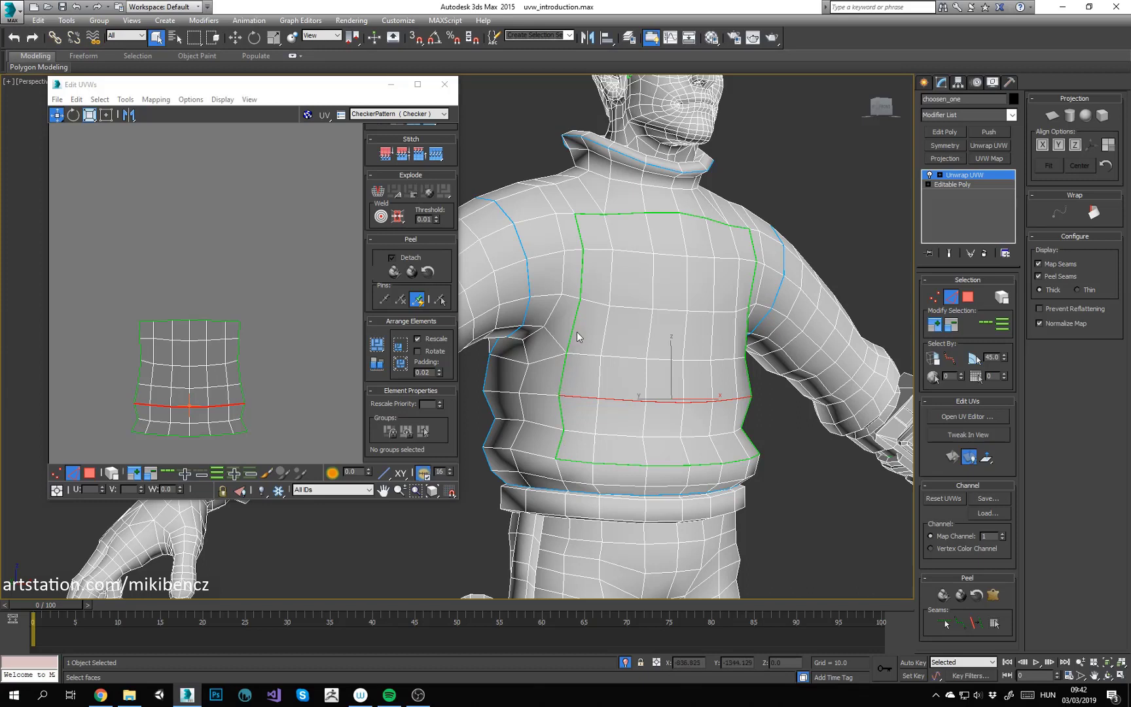
Step: Select a horizontal edge beside the chest panel's side seam, extend it to the full loop, and clear the selection
left_click(580, 398)
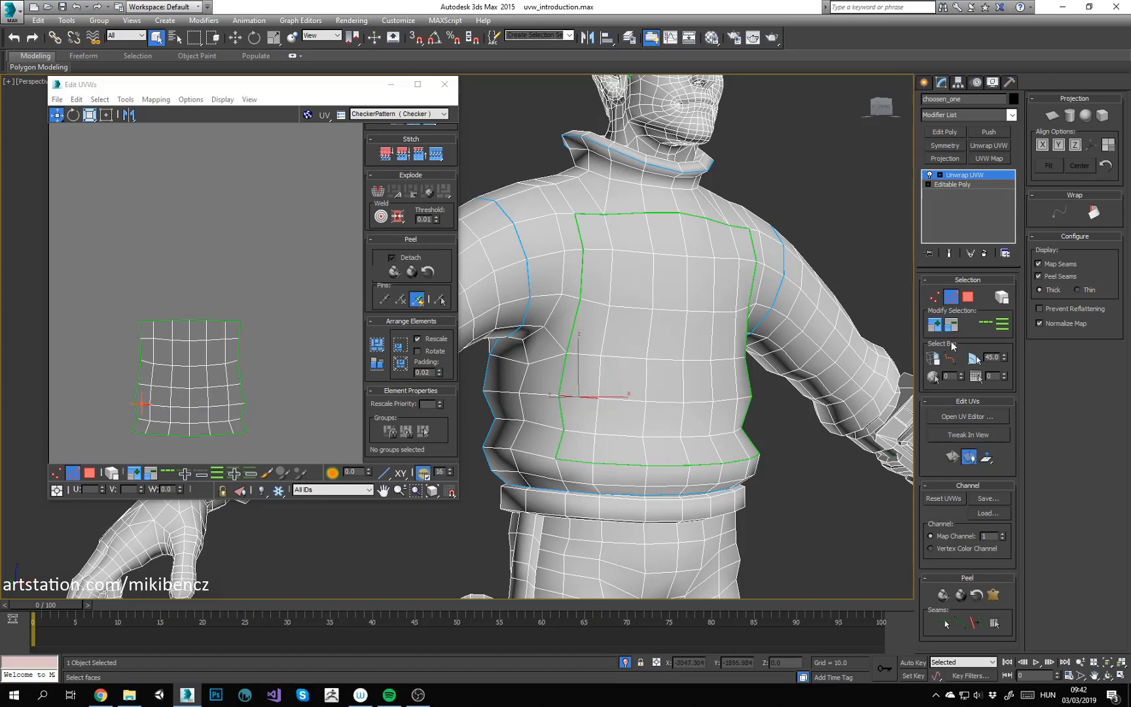
left_click(987, 324)
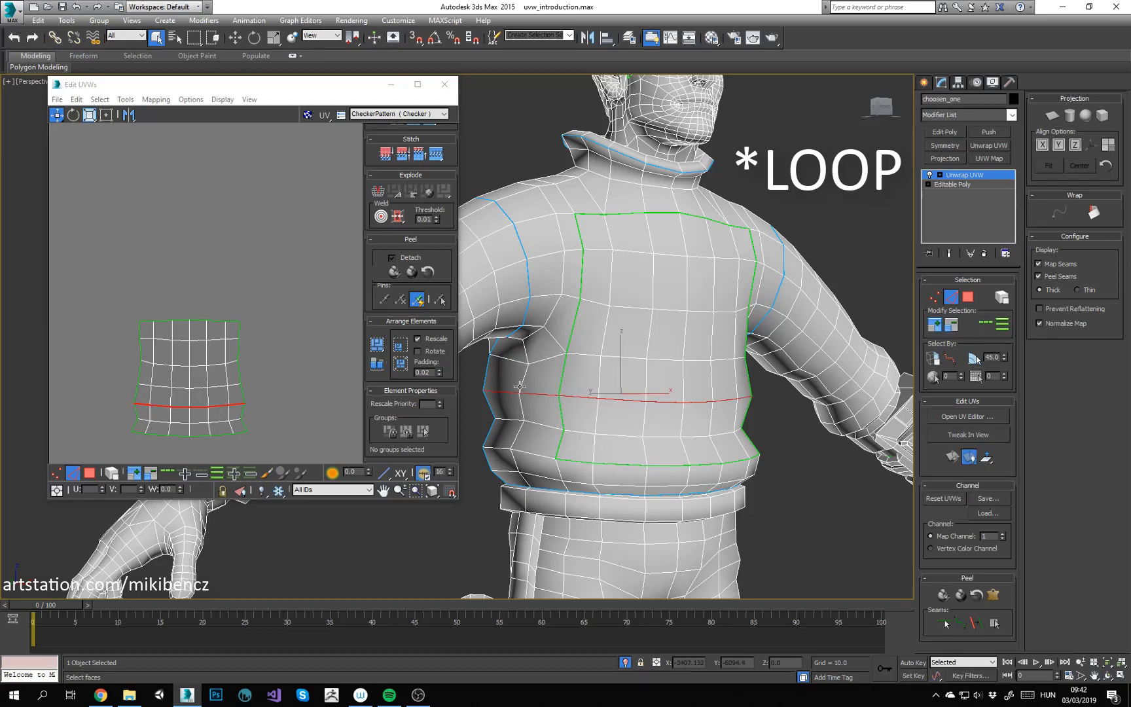
left_click(235, 278)
Step: Switch to polygon selection and select the whole chest island beneath the UV tile
middle_click_drag(235, 278, 198, 341)
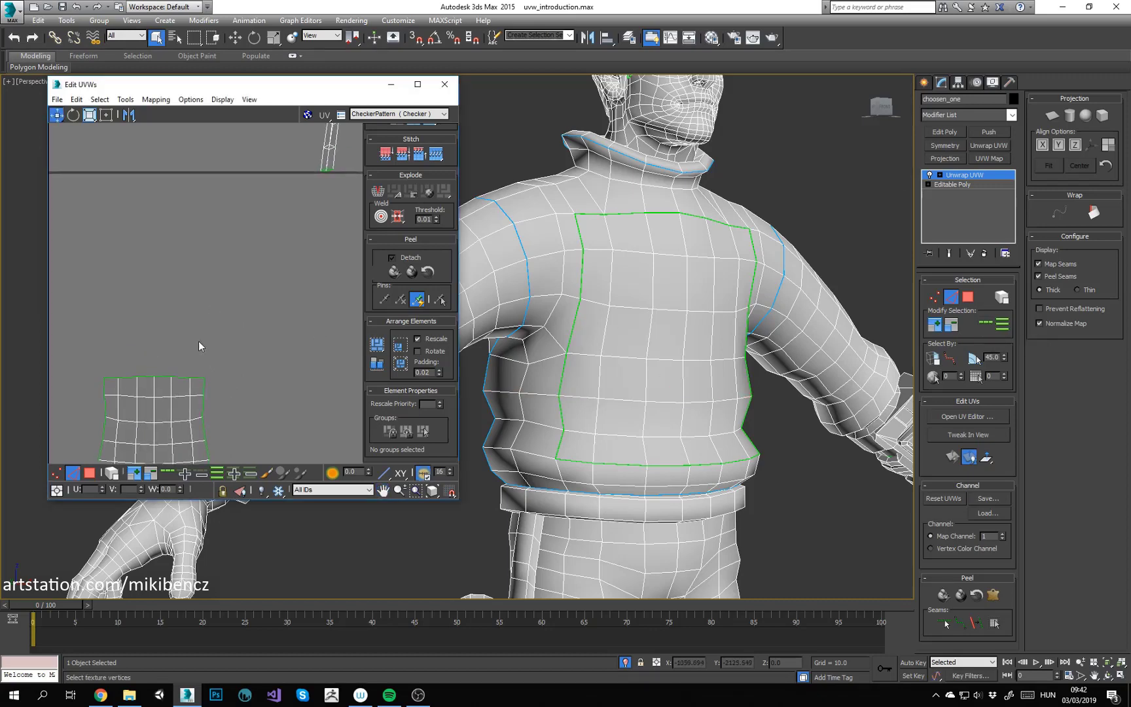
scroll(198, 343, "down", 2)
scroll(194, 342, "down", 3)
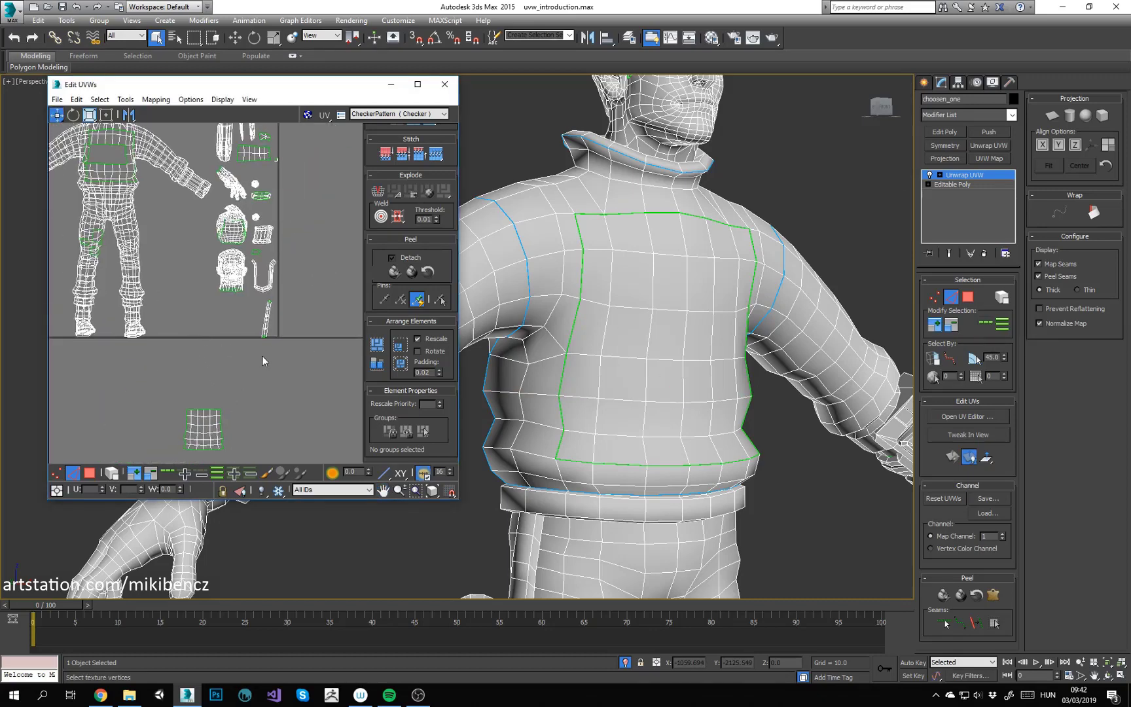
mouse_move(262, 356)
middle_mouse_down()
mouse_move(279, 341)
mouse_move(298, 397)
middle_mouse_up()
mouse_move(182, 298)
middle_mouse_down()
mouse_move(246, 369)
mouse_move(198, 220)
middle_mouse_up()
scroll(246, 369, "down", 2)
middle_click_drag(227, 336, 227, 329)
key("3")
left_click_drag(202, 320, 272, 375)
key("w")
scroll(247, 355, "up", 3)
Step: Relax the chest island with the Relax Tool set to Relax By Polygon Angles, and deselect the island
left_click(125, 102)
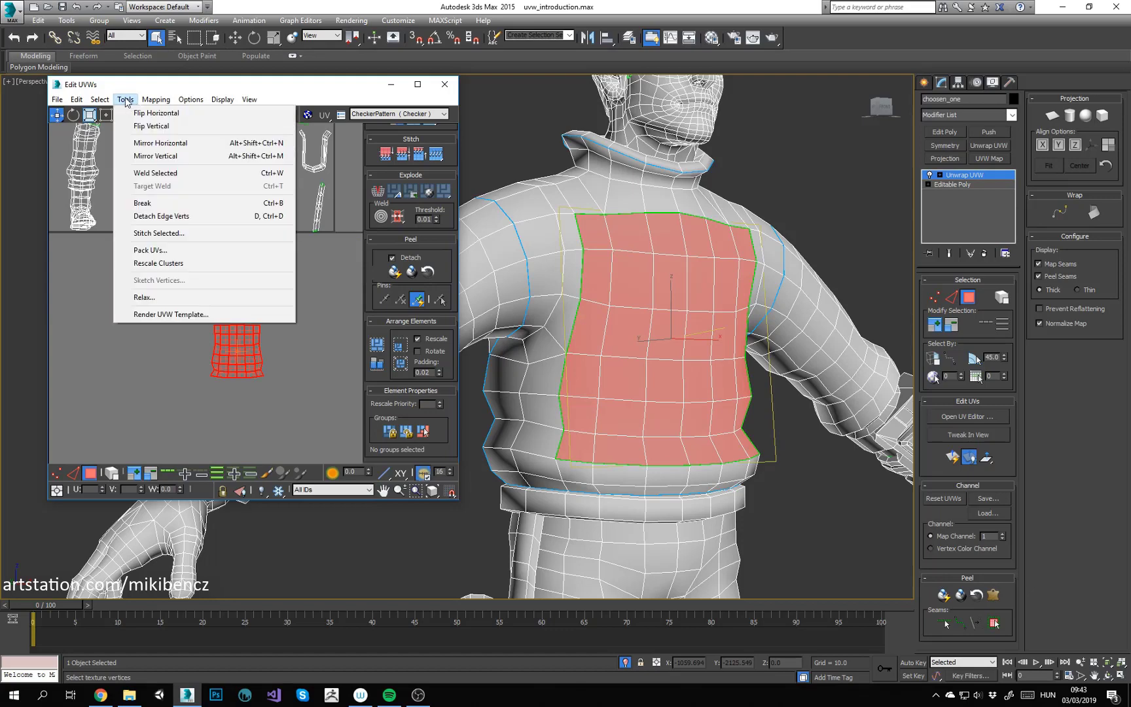
left_click(156, 298)
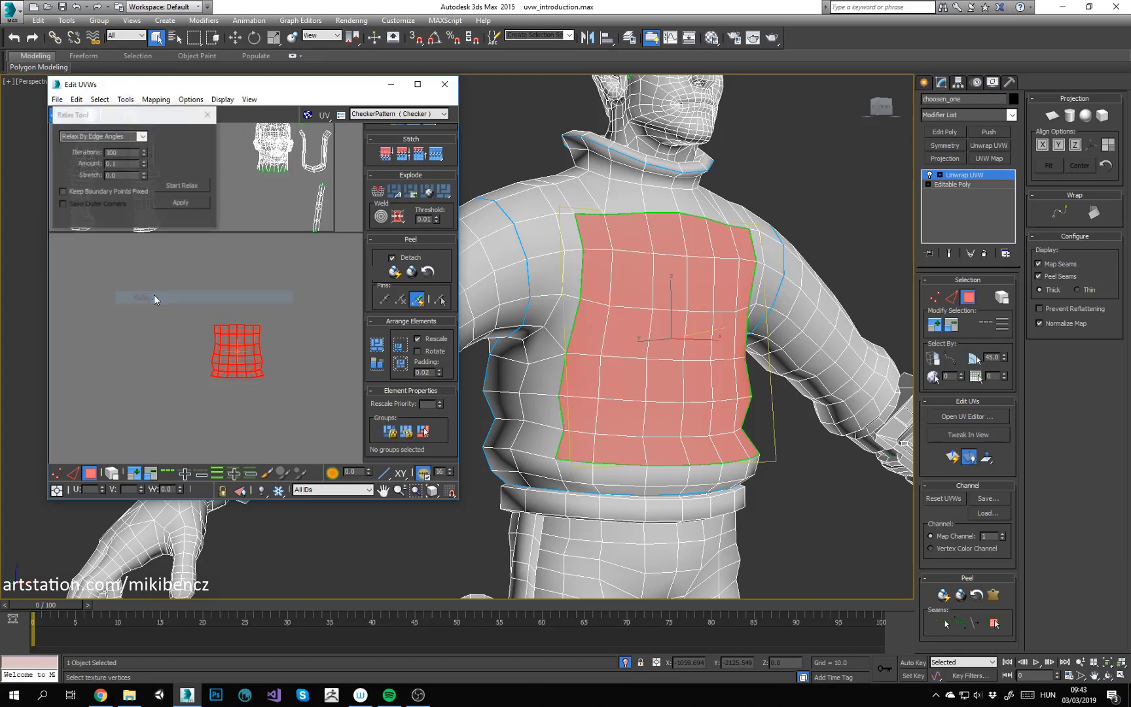
left_click_drag(273, 261, 317, 277)
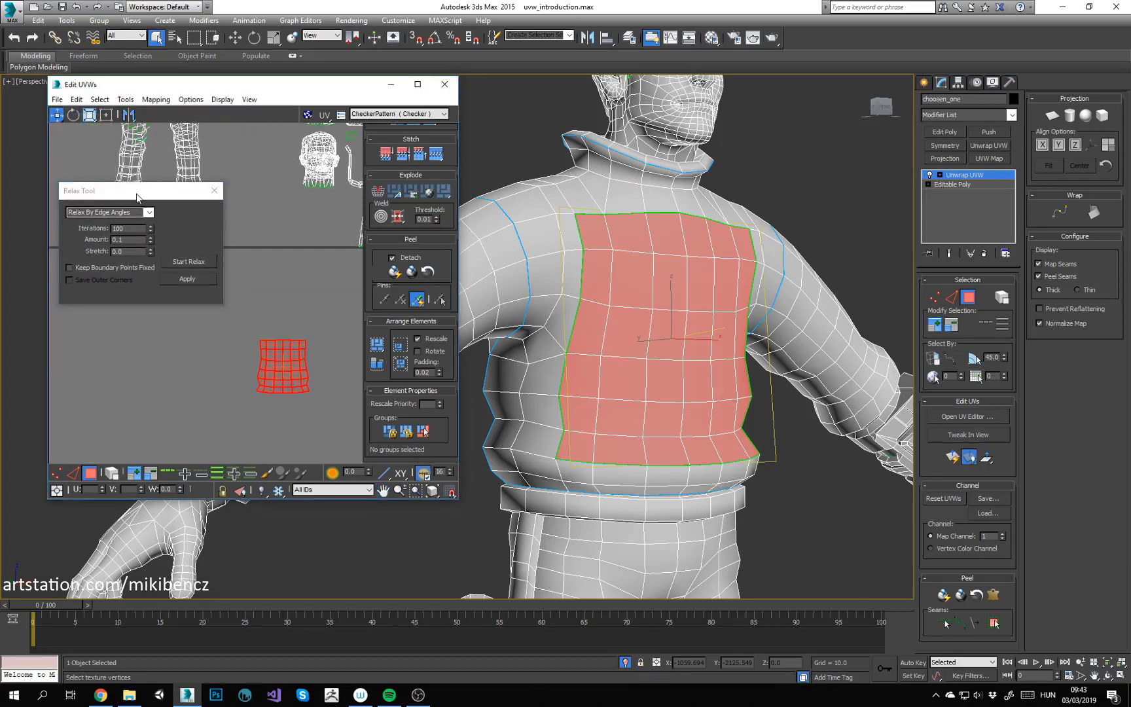
left_click(150, 212)
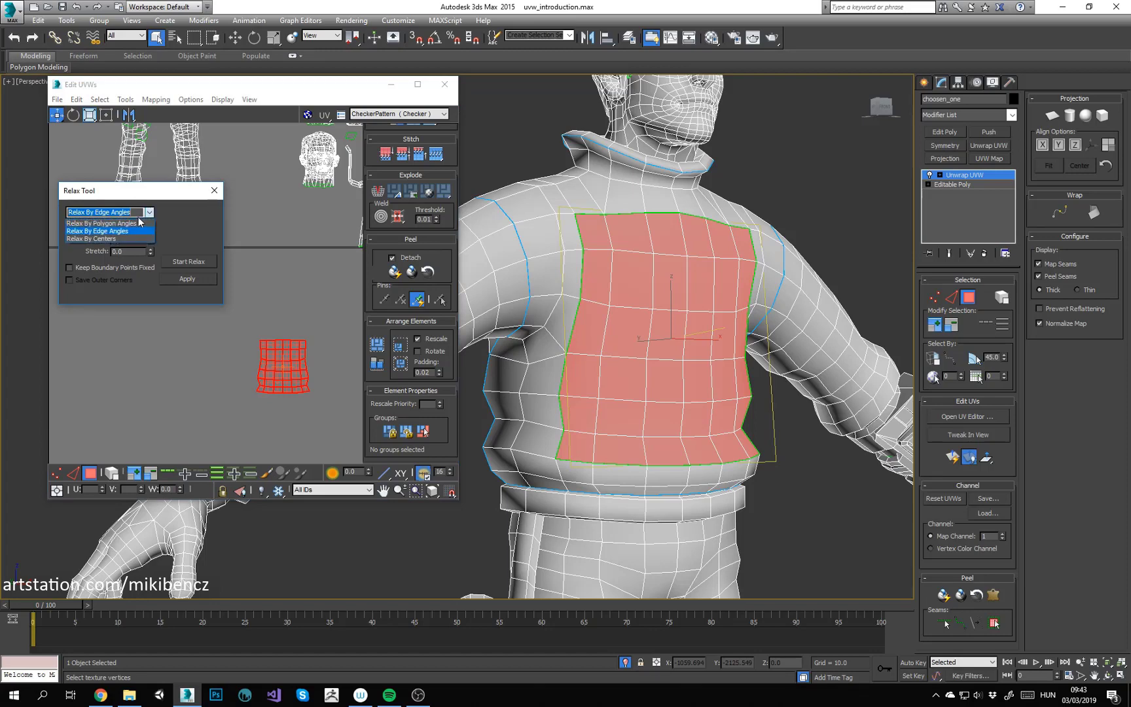
left_click(122, 225)
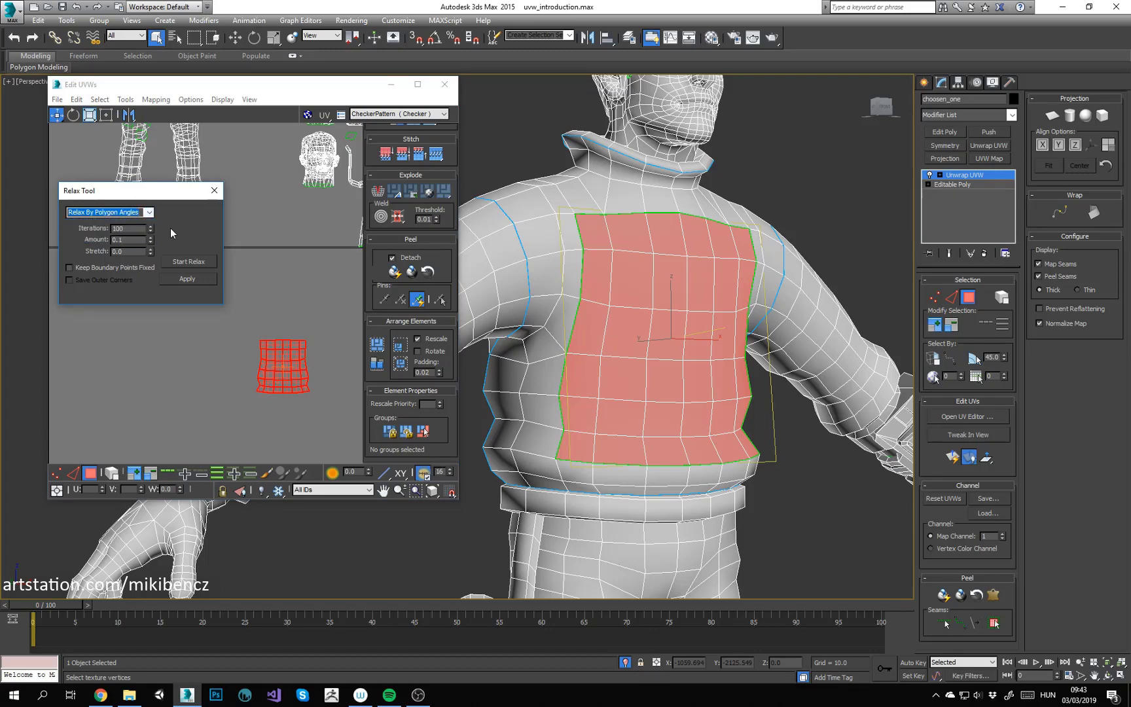
scroll(337, 378, "up", 2)
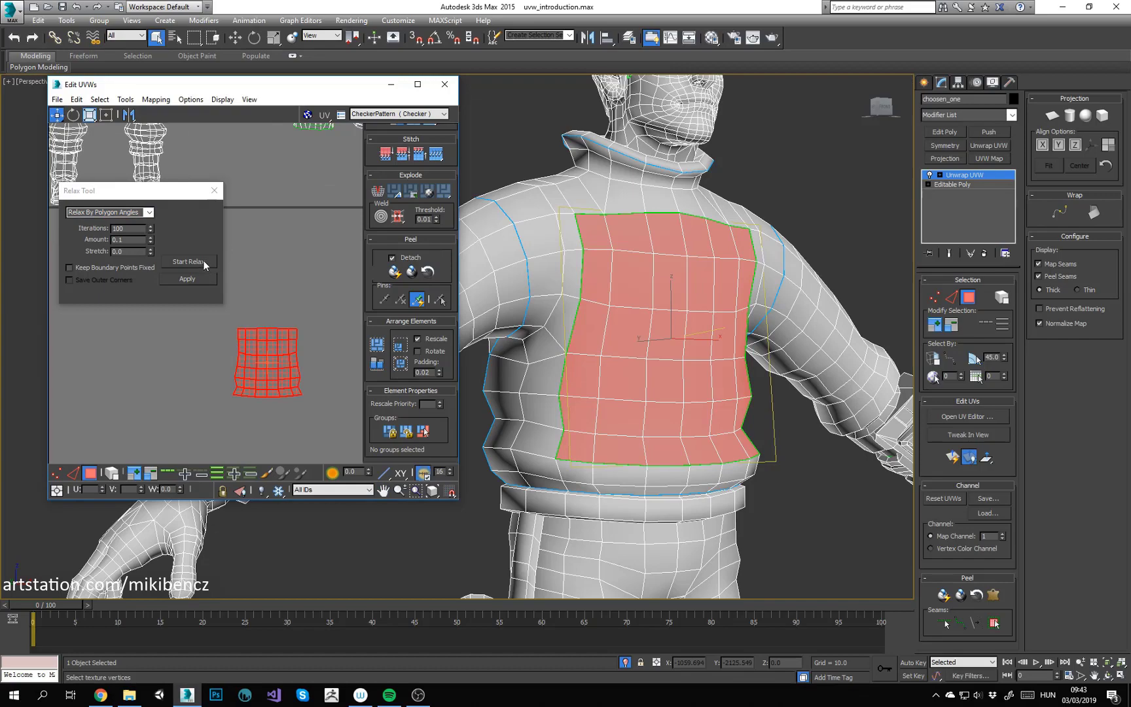
left_click(203, 260)
left_click(303, 297)
Step: Select a single polygon on the character's upper sleeve in the perspective view
scroll(574, 329, "down", 5)
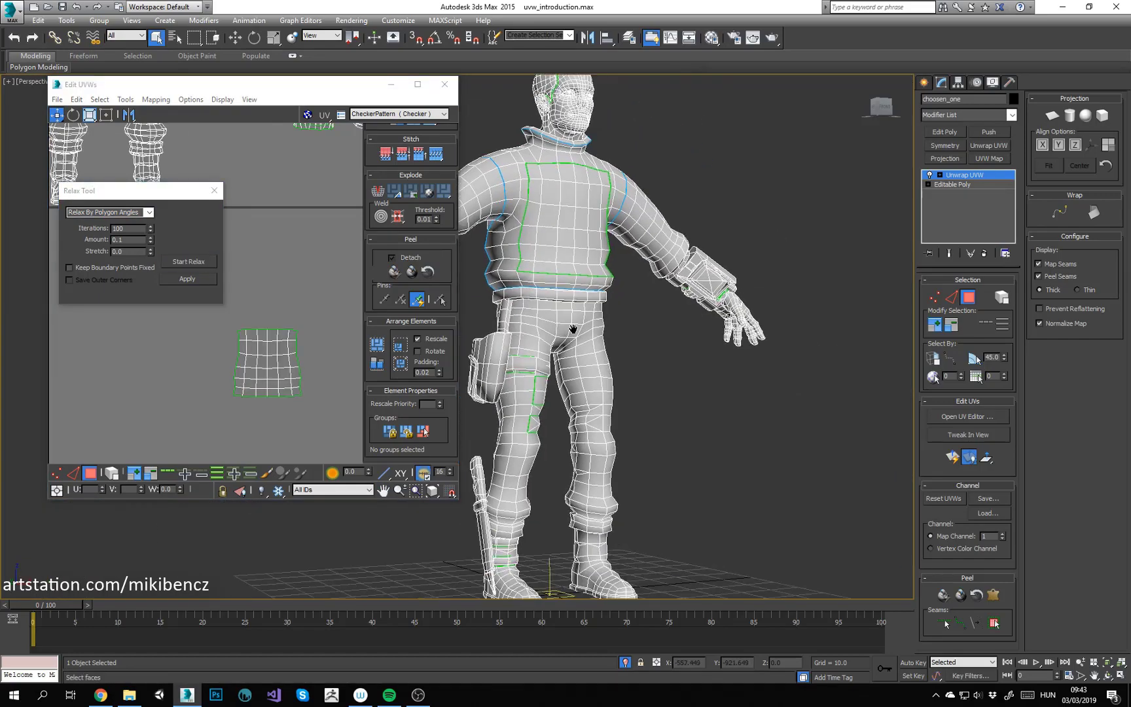
middle_click_drag(581, 358, 567, 365, "alt")
middle_click_drag(571, 225, 555, 343)
middle_click_drag(554, 343, 580, 336, "alt")
middle_click_drag(269, 223, 220, 421)
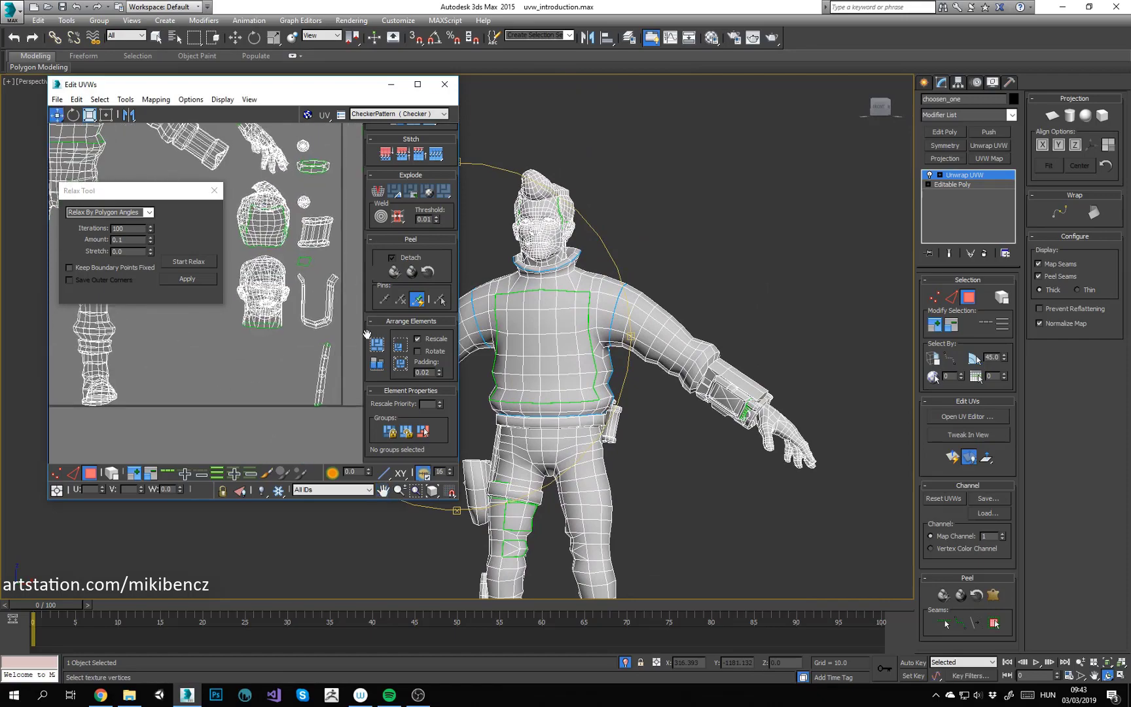
middle_click_drag(578, 337, 537, 353, "alt")
scroll(583, 345, "up", 3)
left_click(578, 332)
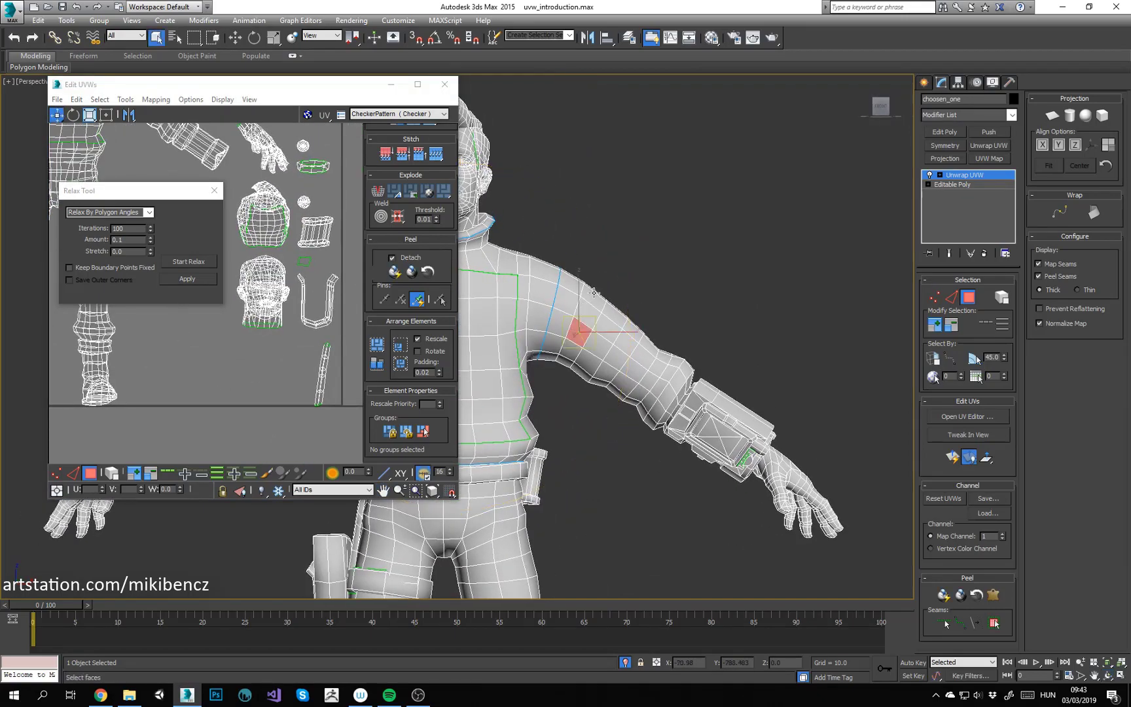
Step: Select an edge on the upper sleeve, try extending it with Loop, and return to polygon selection
key("2")
left_click(578, 306)
left_click(987, 324)
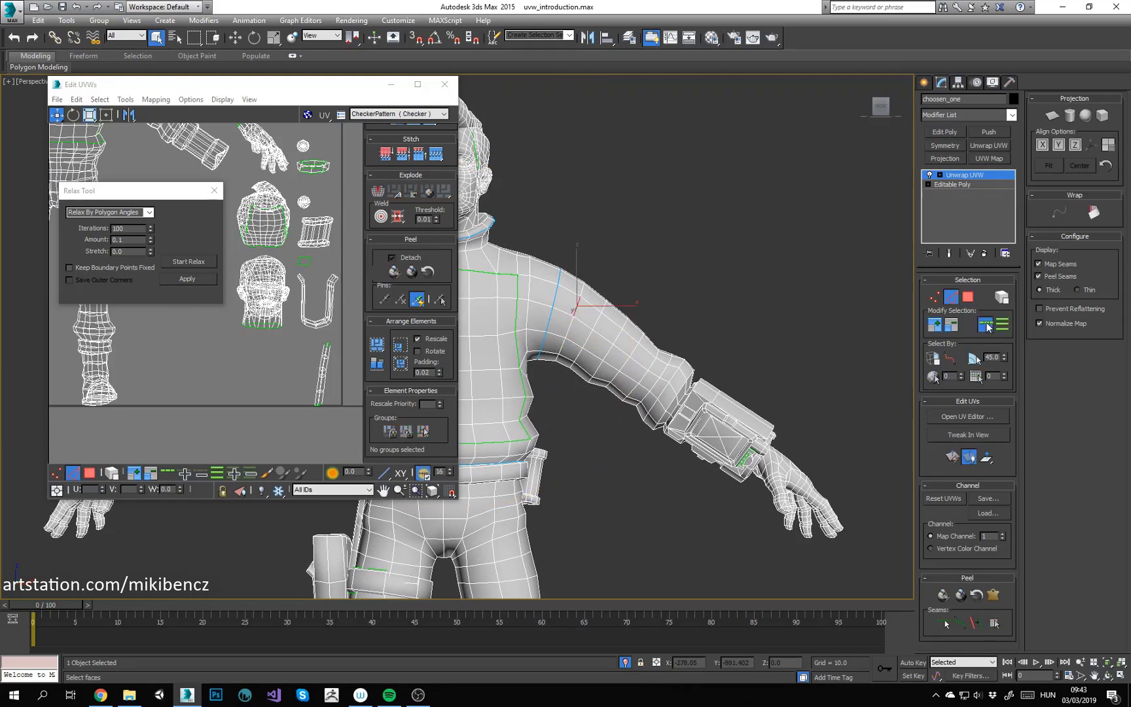
left_click(971, 301)
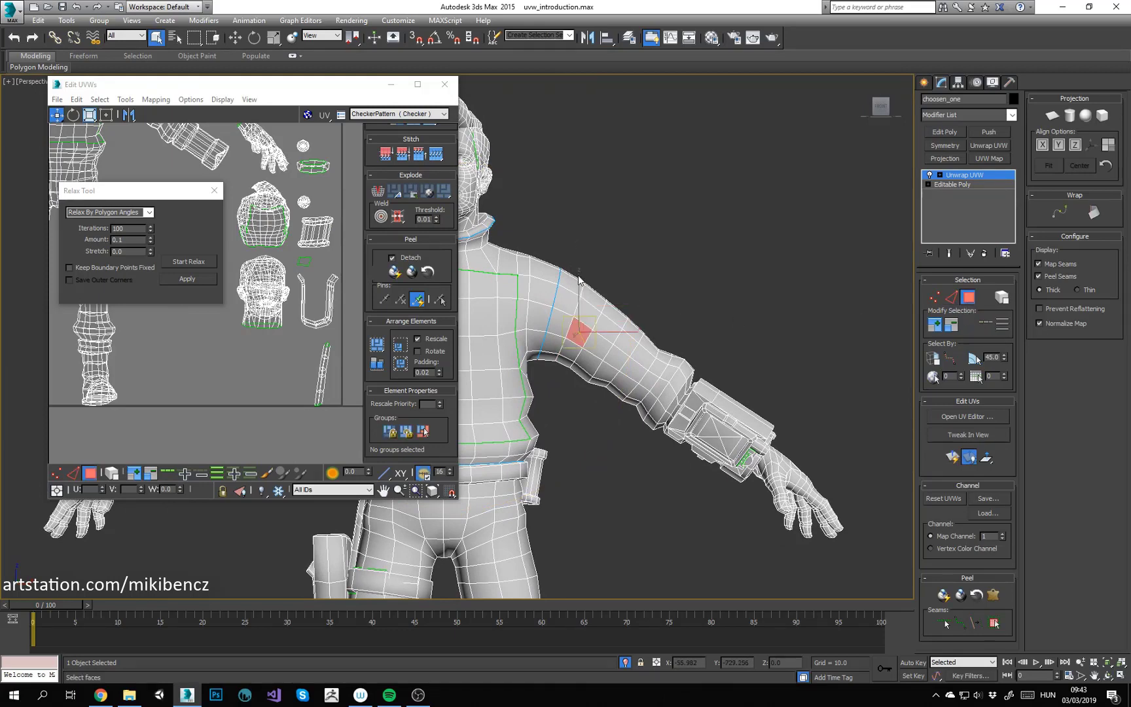
Step: Show the four-view layout and select the band of sleeve polygons next to the shoulder seam in the Front view
key("alt+w")
middle_click_drag(775, 172, 687, 327)
scroll(735, 220, "up", 2)
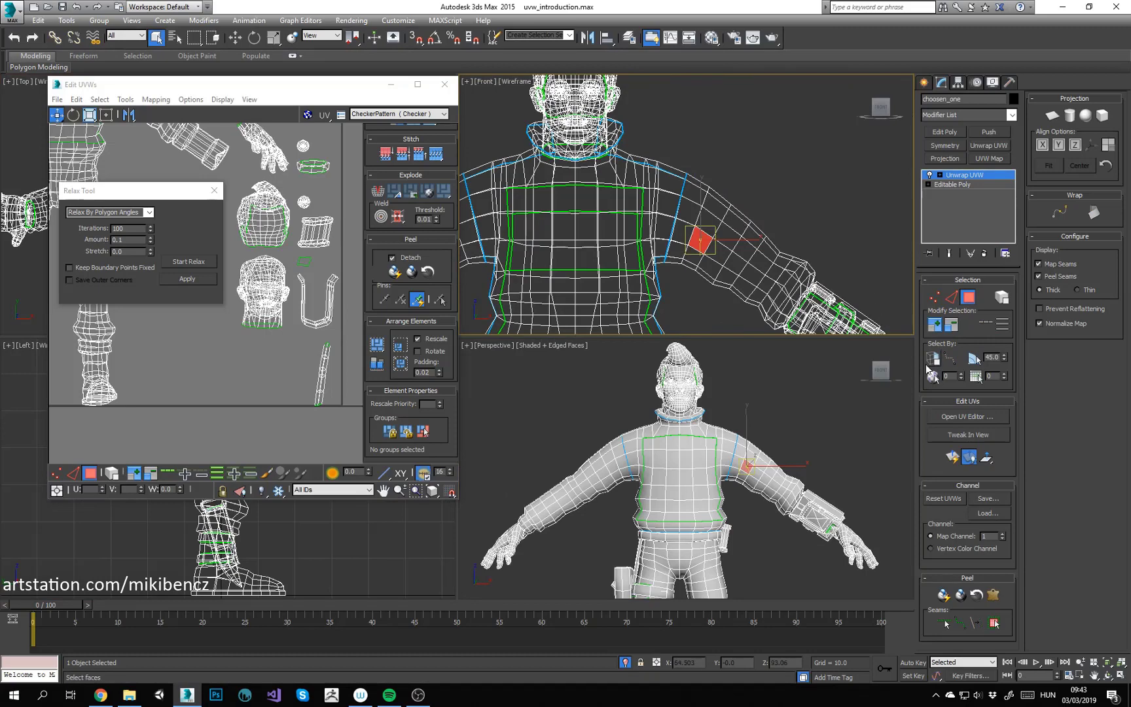
scroll(733, 199, "up", 5)
left_click_drag(679, 145, 686, 280)
middle_click_drag(667, 266, 670, 213)
left_click_drag(651, 286, 660, 204, "ctrl")
left_click_drag(711, 98, 696, 162, "ctrl")
scroll(705, 246, "down", 2)
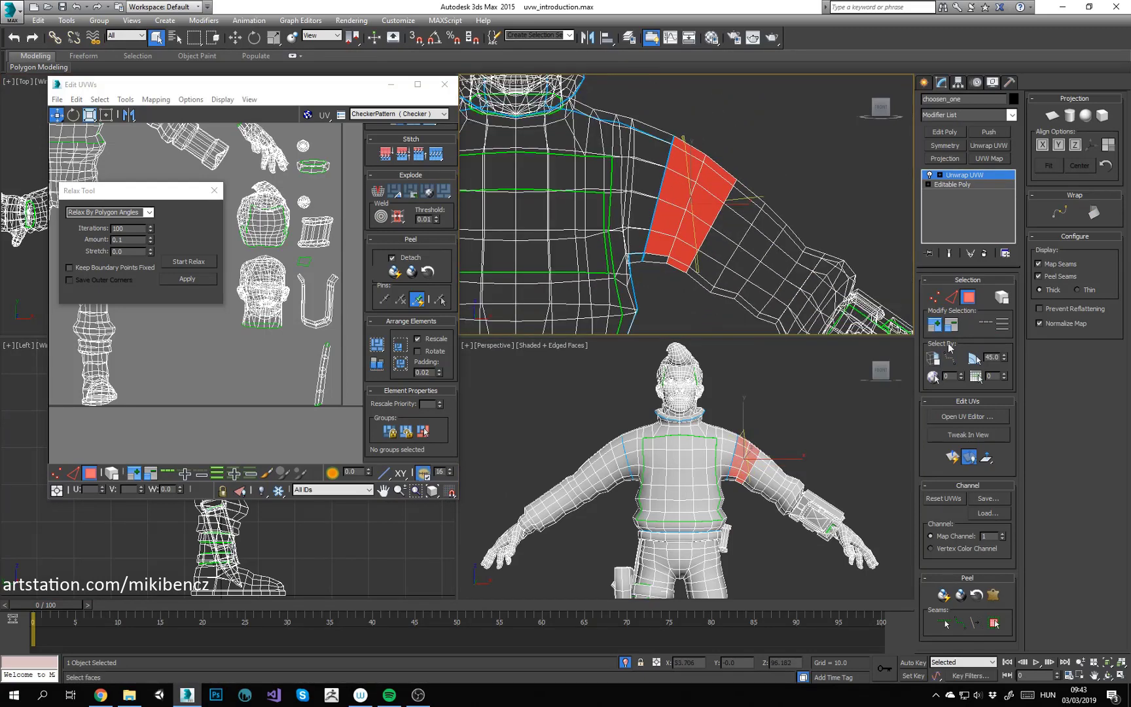
Step: Grow the selection repeatedly down the sleeve and subtract the torso polygons from it
left_click(935, 325)
left_click(935, 325)
left_click(935, 325)
left_click(935, 325)
left_click(935, 325)
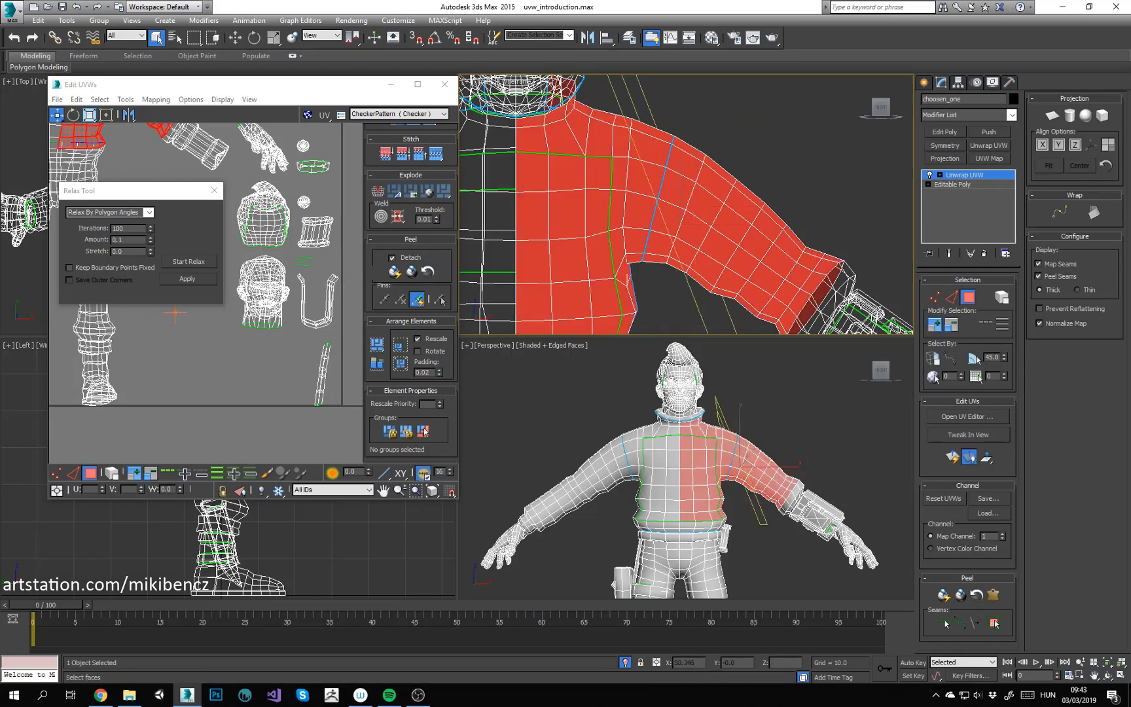
key("z")
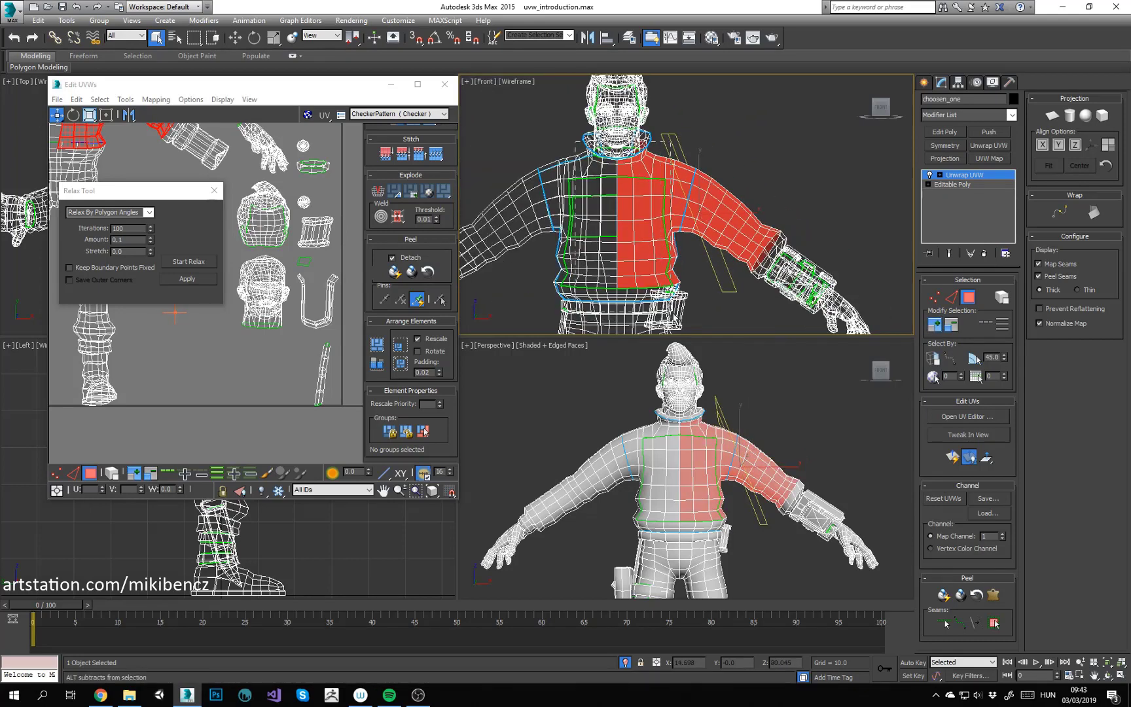
left_click_drag(674, 314, 675, 306, "alt")
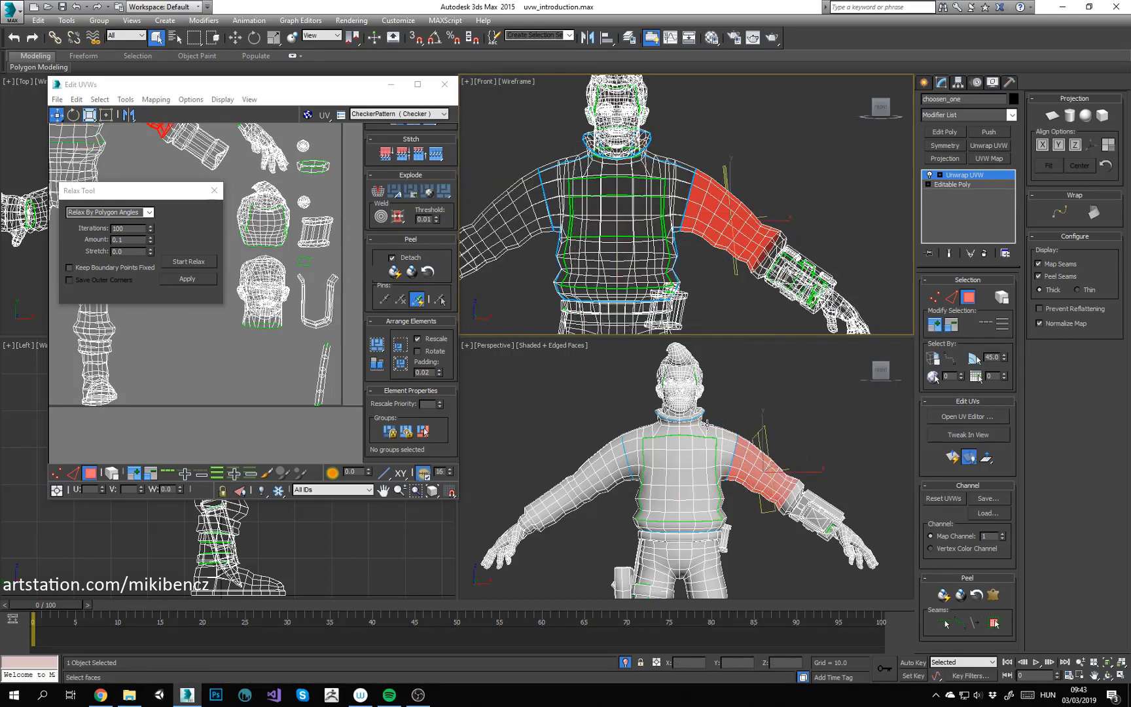
Step: Apply a quick planar map to the selected sleeve polygons and move their island outside the UV tile, beneath the layout
scroll(707, 424, "up", 5)
key("alt+w")
middle_click_drag(701, 430, 612, 392)
left_click(953, 457)
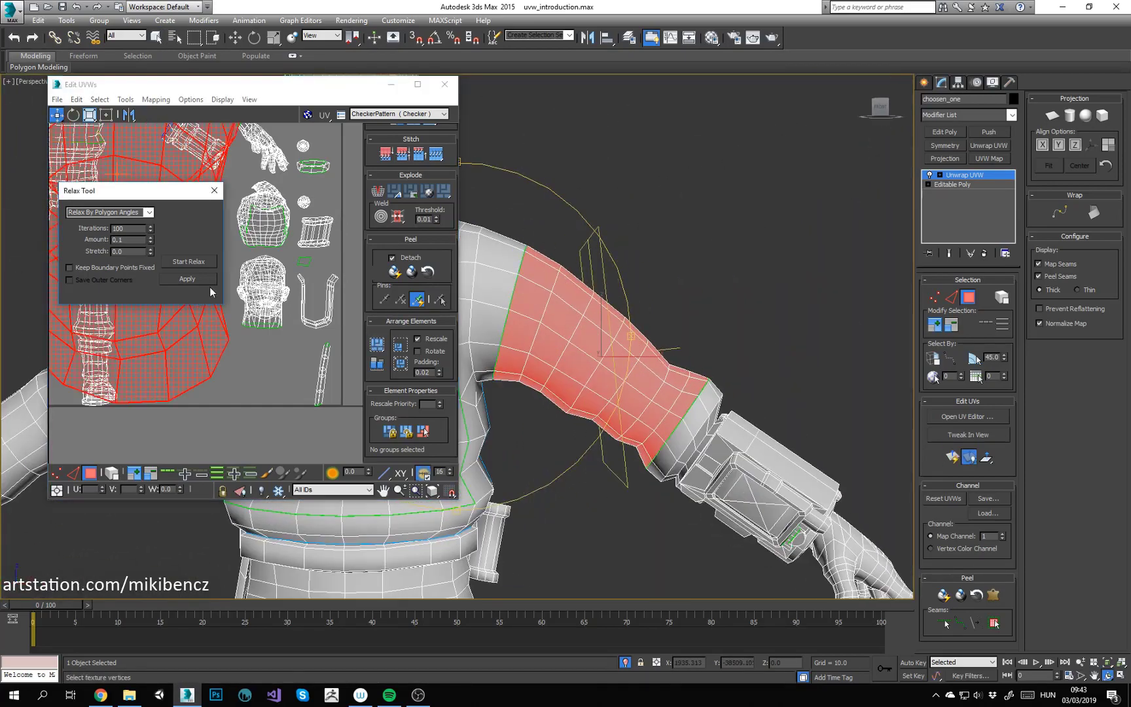
left_click(215, 191)
scroll(278, 245, "down", 6)
left_click_drag(256, 249, 177, 410)
Step: Select a lengthwise edge on the sleeve's underside, extend it with Loop along the whole sleeve, and break it
middle_click_drag(575, 361, 581, 345, "alt")
middle_click_drag(311, 356, 342, 299)
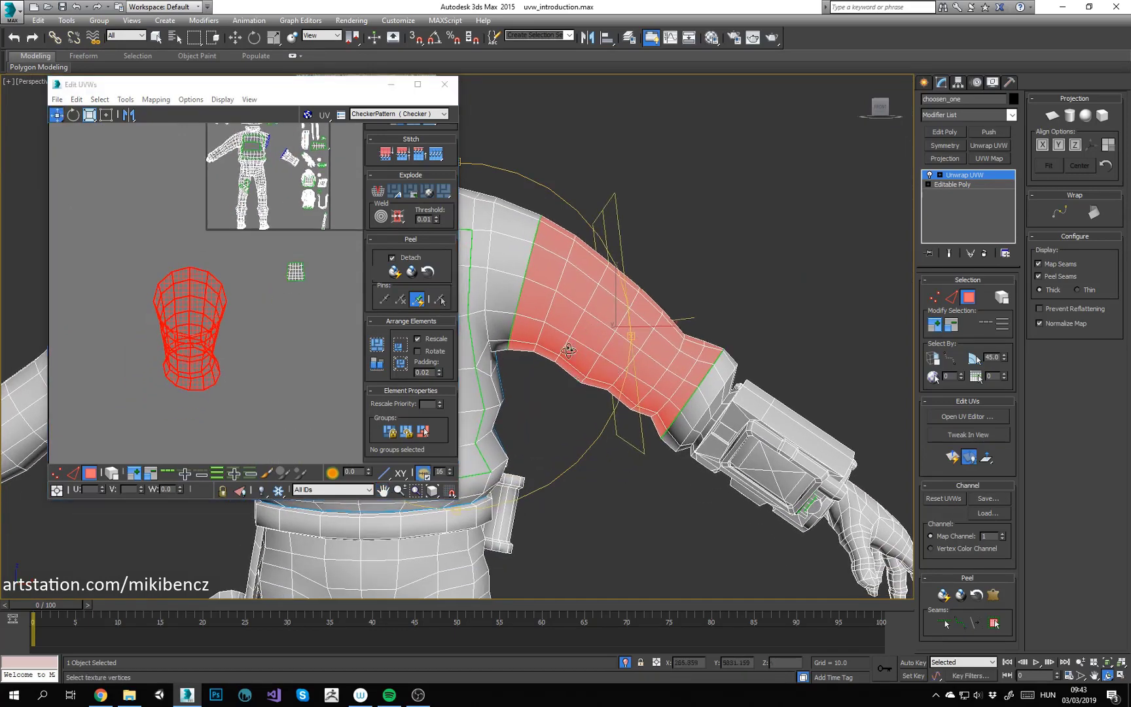
middle_click_drag(568, 349, 539, 357, "alt")
key("2")
left_click(502, 370)
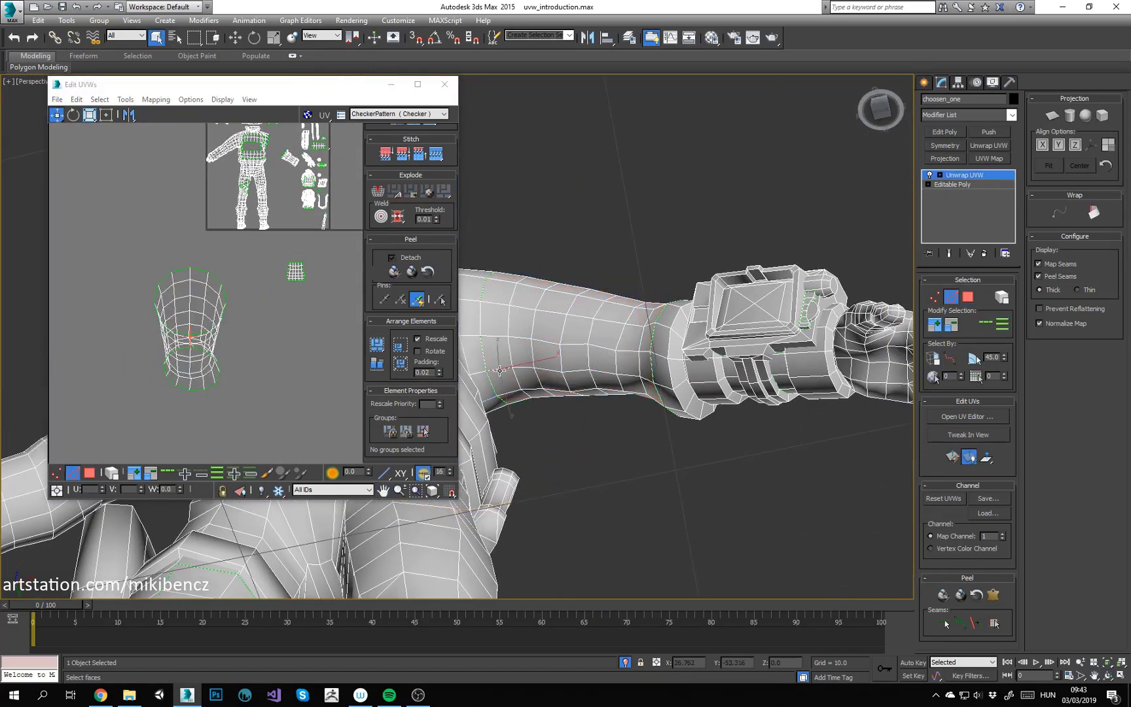
left_click(168, 472)
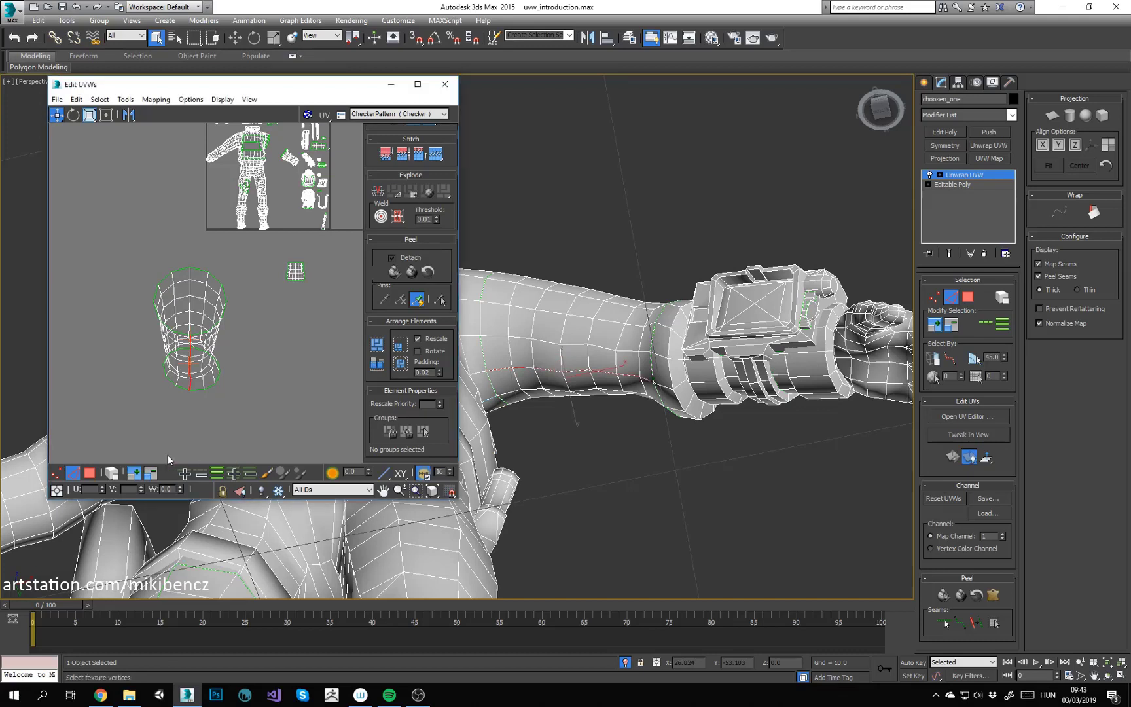
right_click(271, 337)
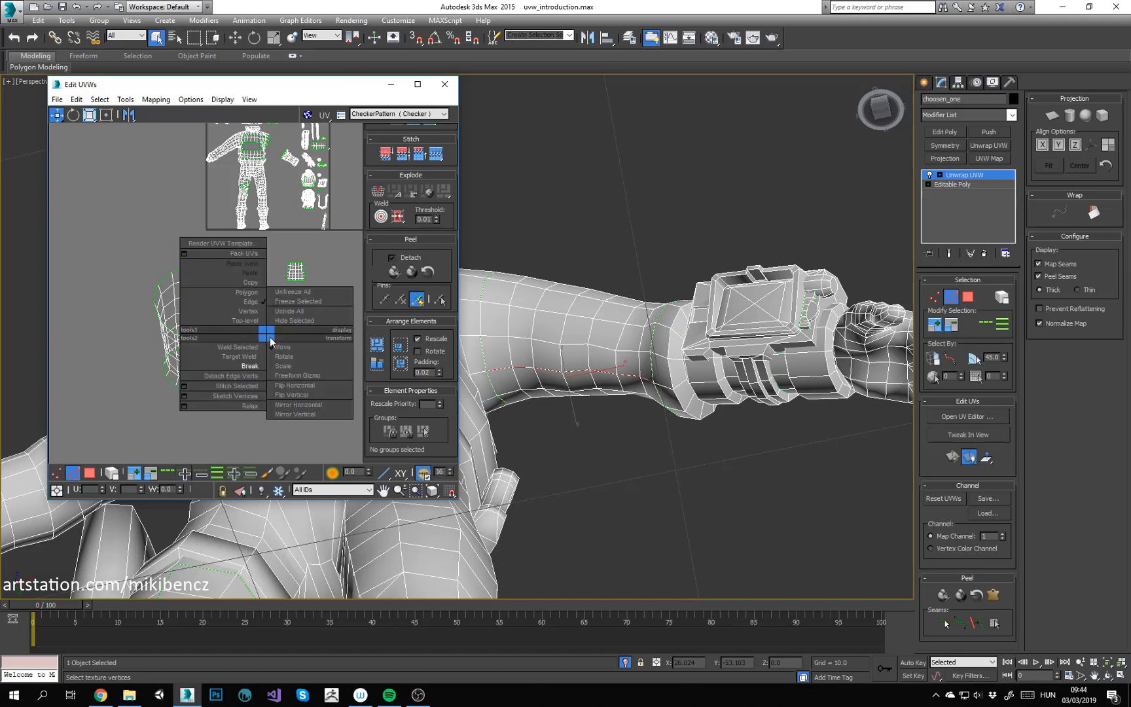
left_click(248, 367)
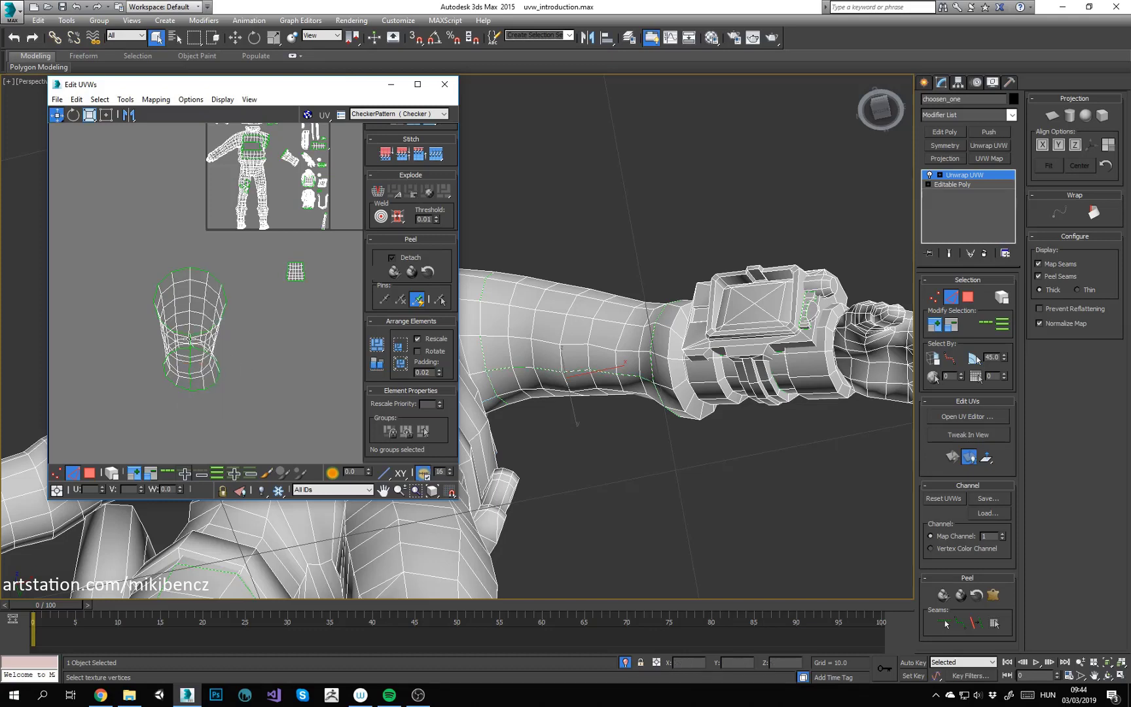
Step: Select the lengthwise seam in the sleeve's UV island, apply Break again, and clear the selection
scroll(199, 419, "up", 3)
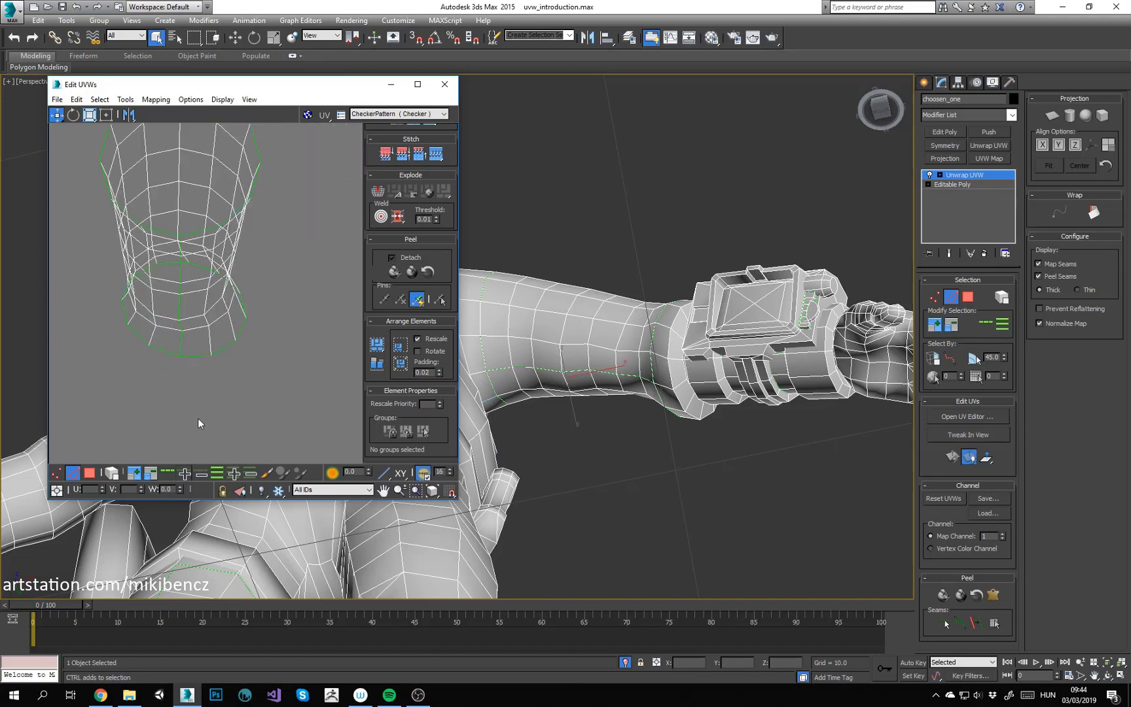
double_click(180, 295)
key("ctrl+b")
left_click(202, 389)
scroll(183, 334, "down", 5)
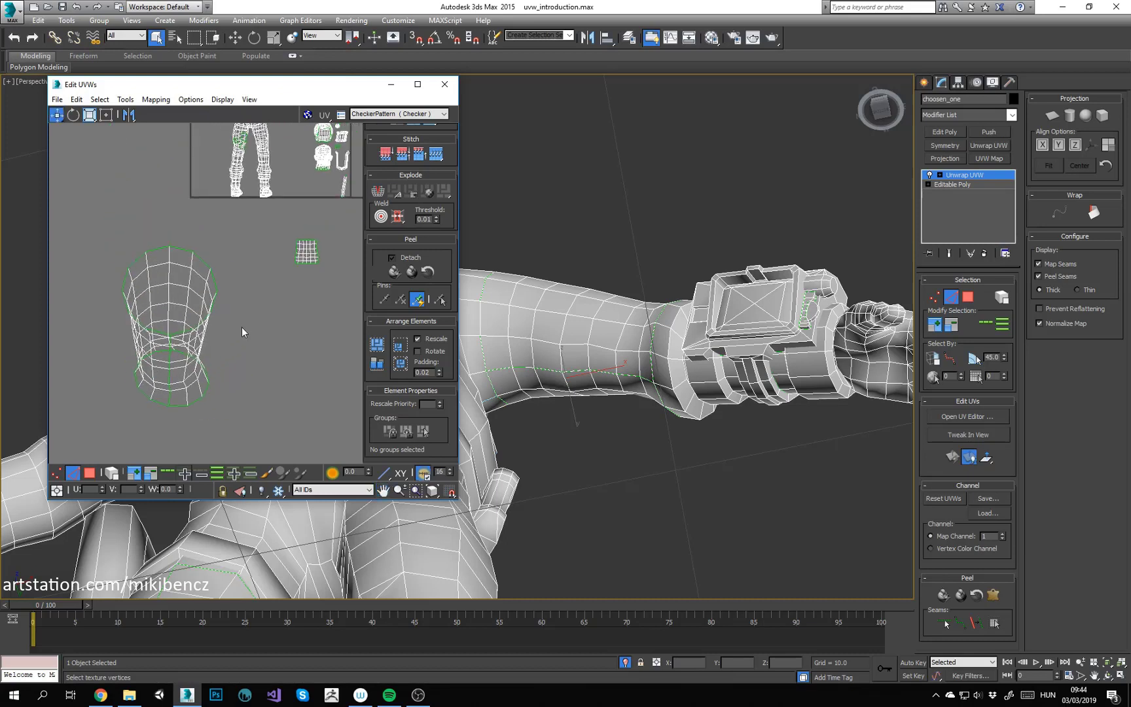
right_click(241, 327)
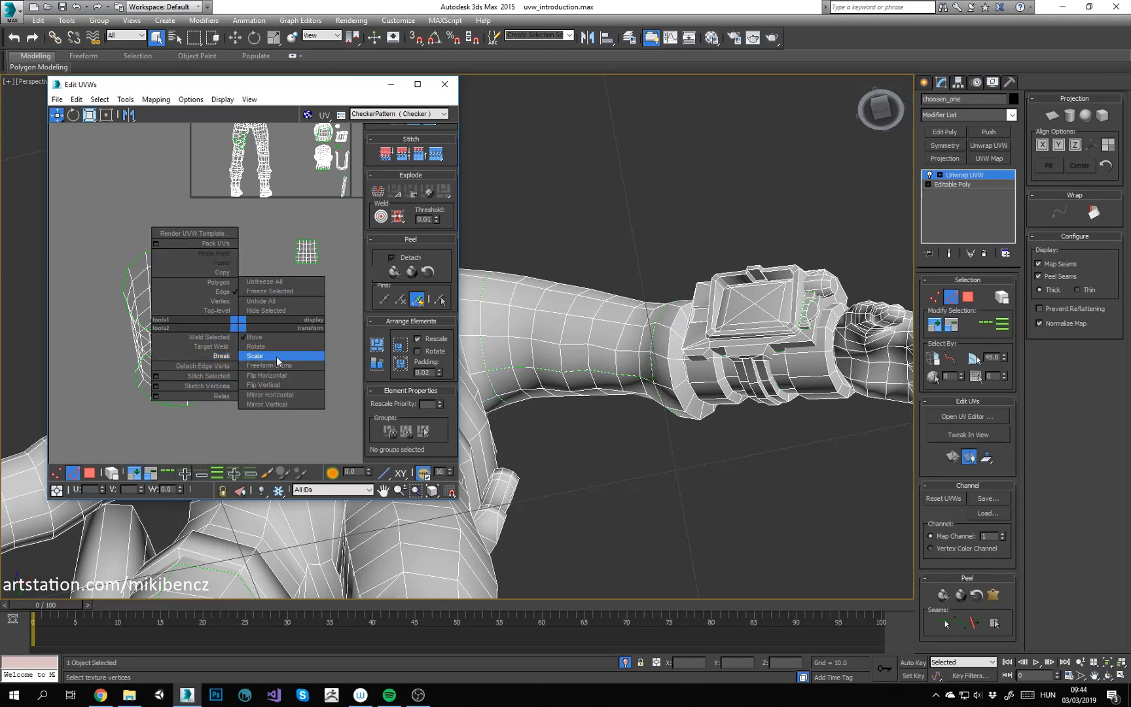
left_click(72, 232)
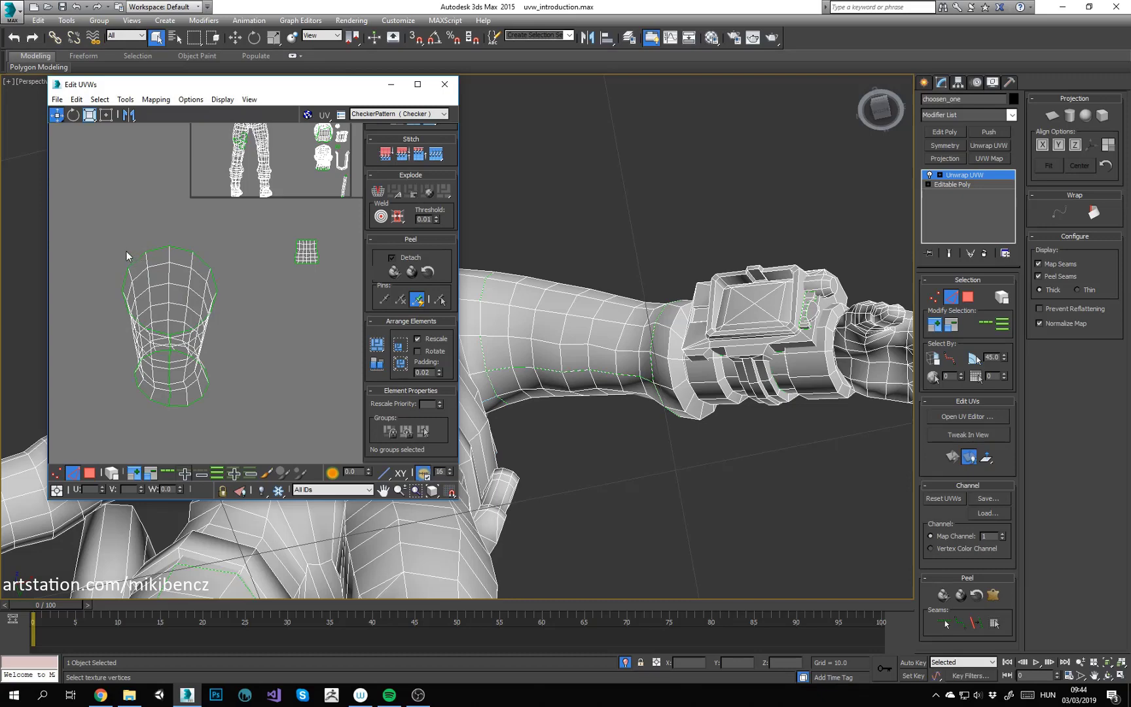
Step: Select all polygons of the sleeve island and set the Relax Tool to Relax By Polygon Angles
key("3")
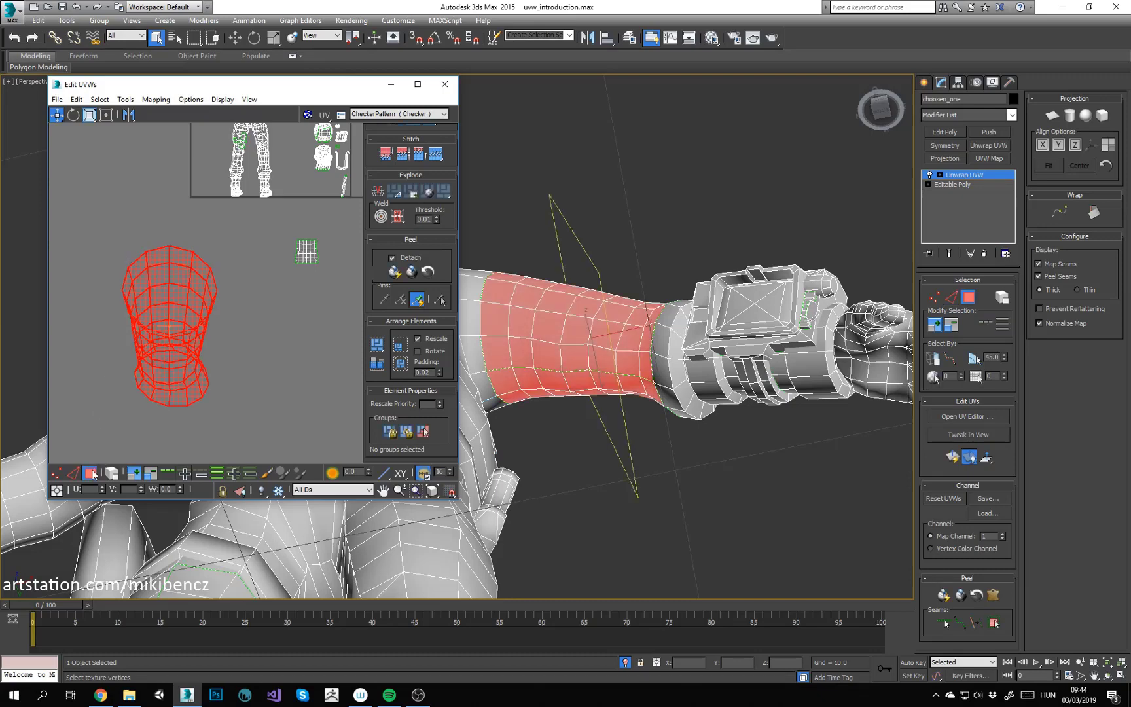
left_click(85, 329)
left_click_drag(248, 437, 159, 131)
left_click(125, 99)
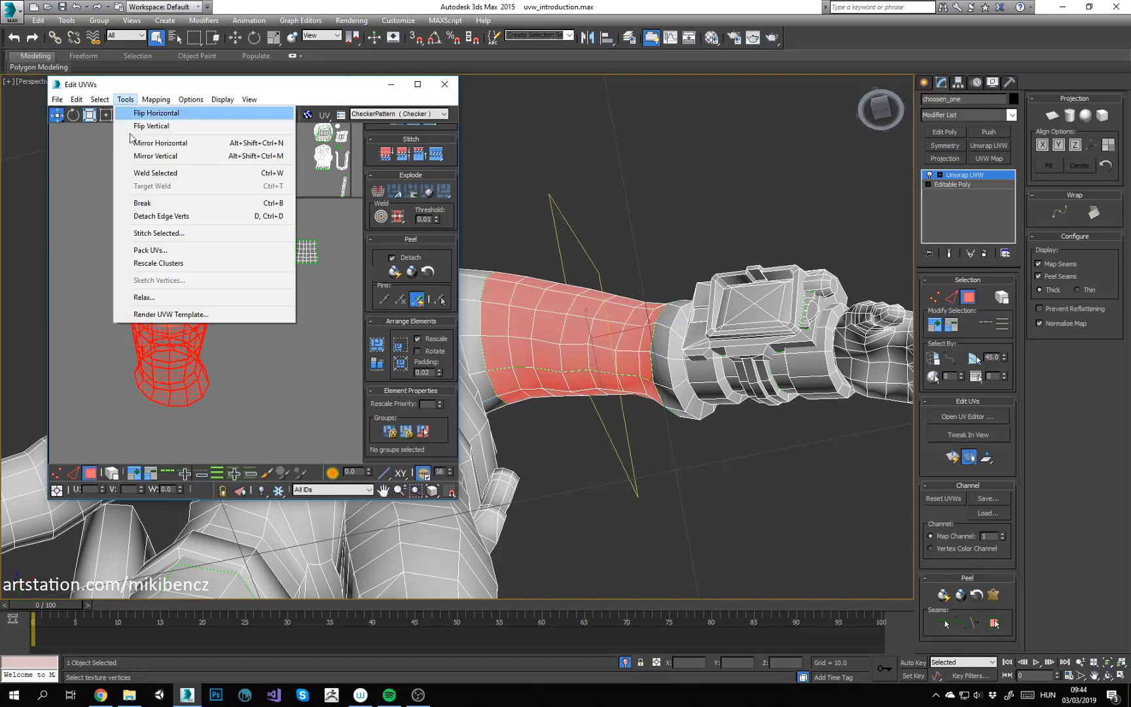
left_click(157, 297)
left_click(142, 136)
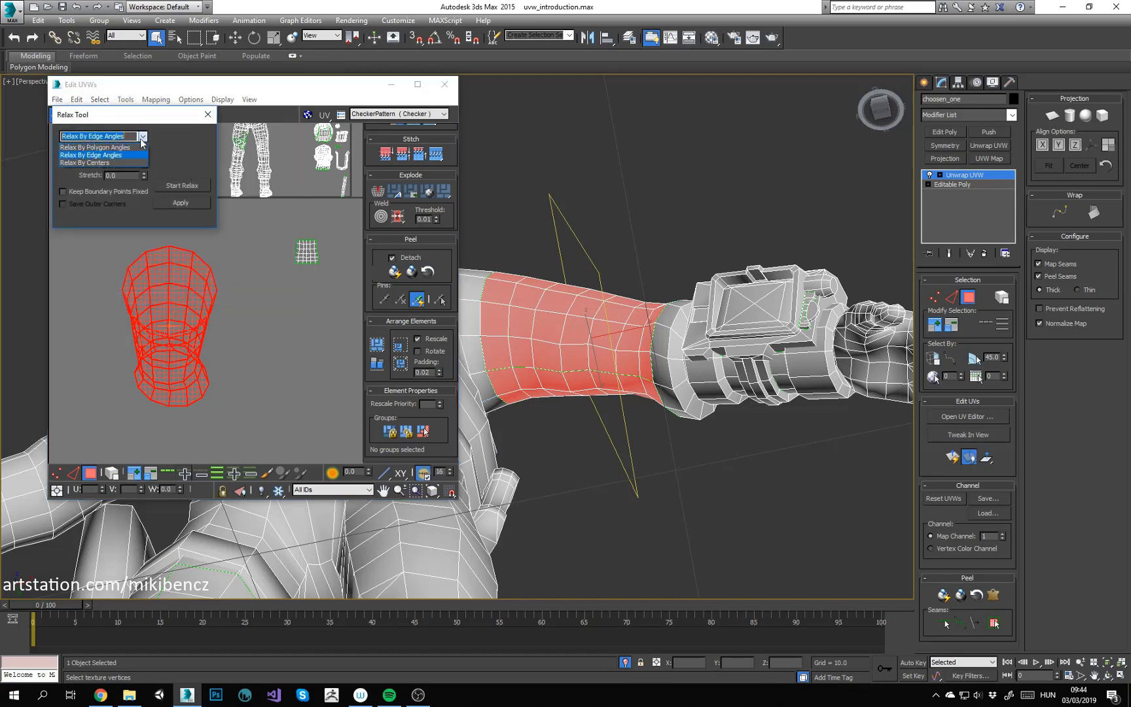
left_click(113, 150)
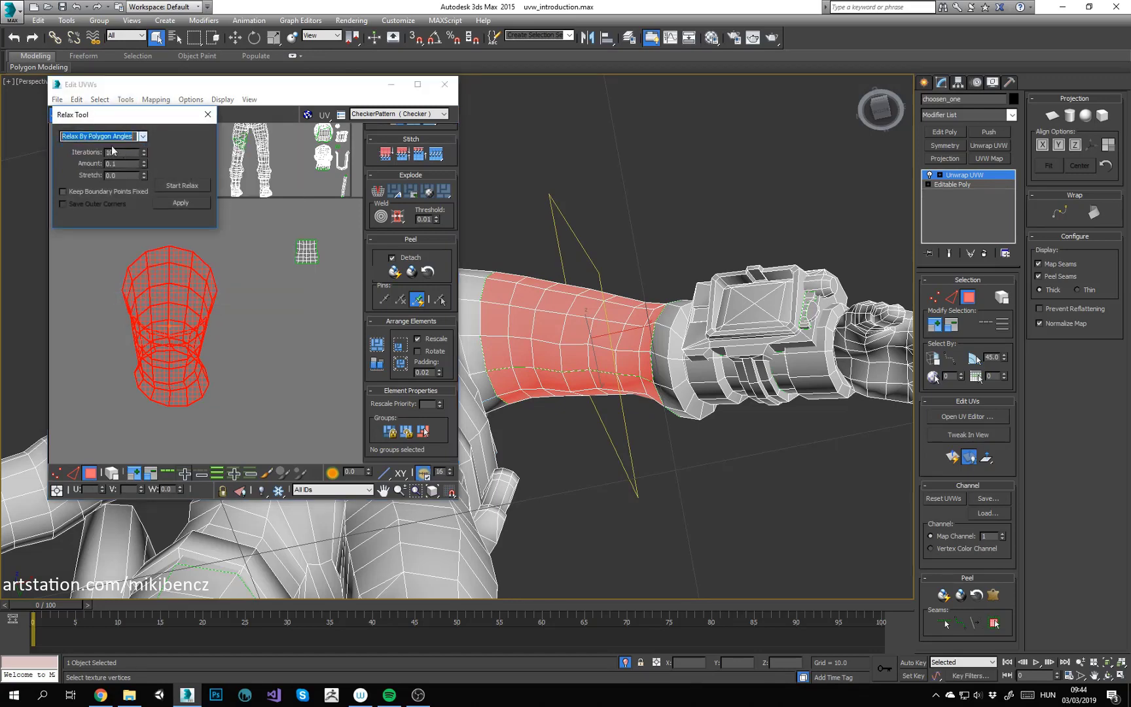
Step: Try relaxing the sleeve island by polygon angles, and undo the relaxation
left_click(184, 191)
left_click(185, 331)
key("ctrl+z")
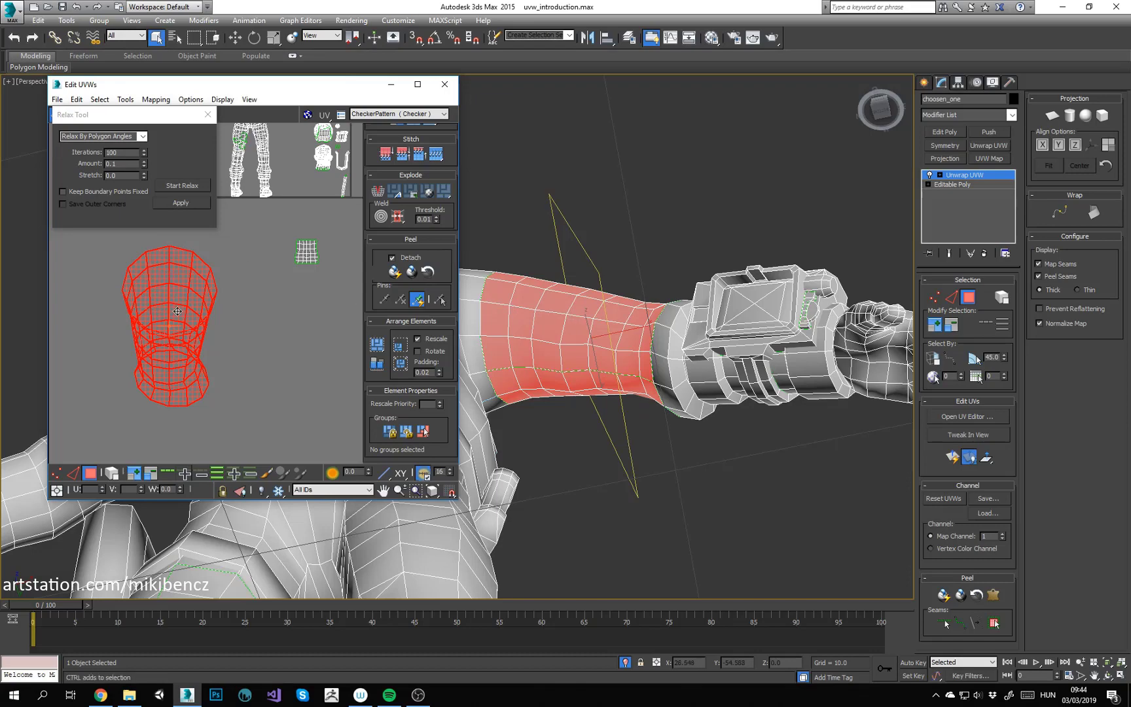
Step: Redo the sleeve island's relaxation to compare the unfolded shape, and undo it again
key("ctrl+y")
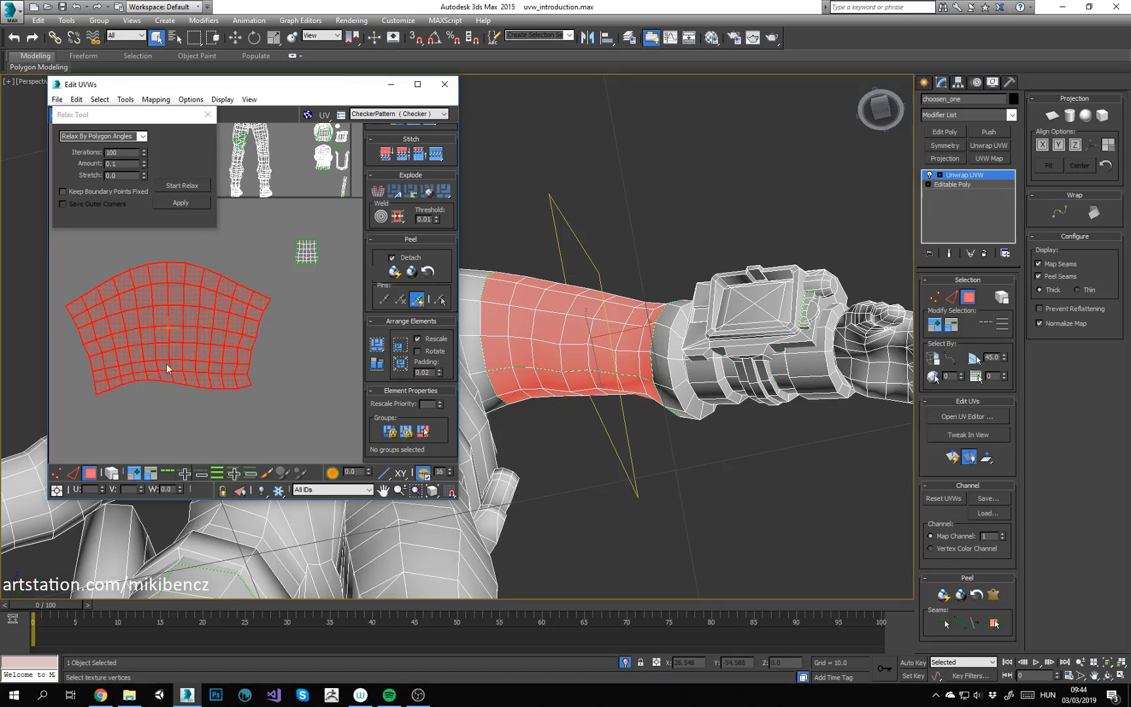
middle_click_drag(109, 273, 128, 269)
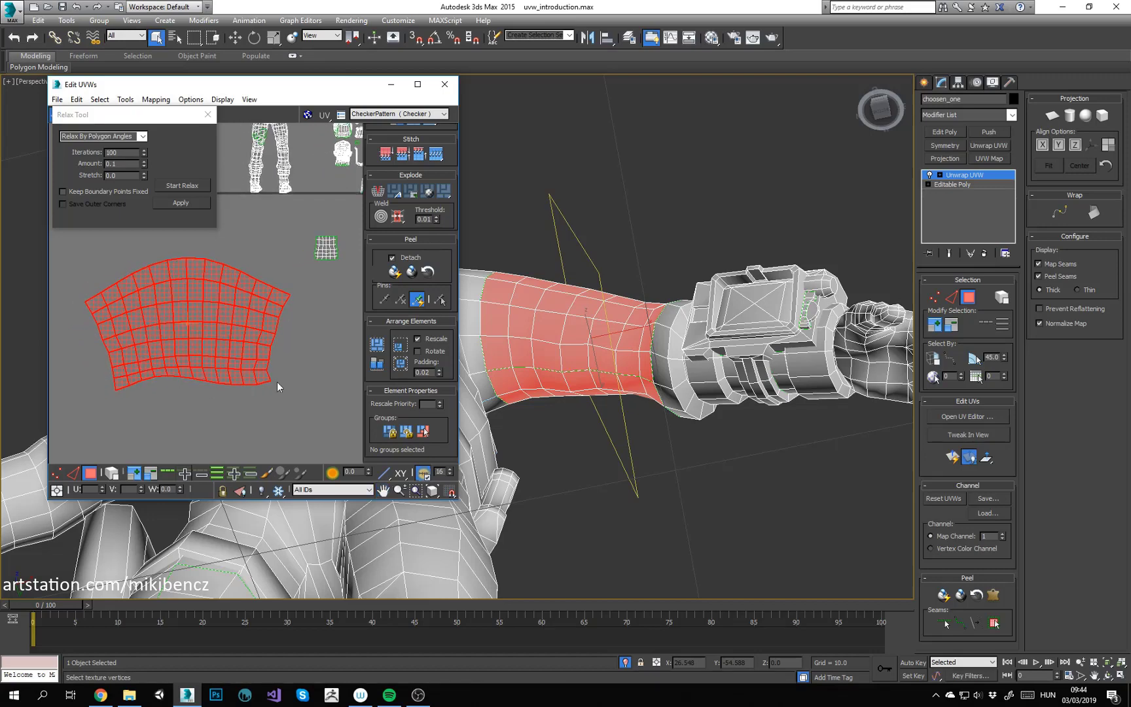
key("ctrl+z")
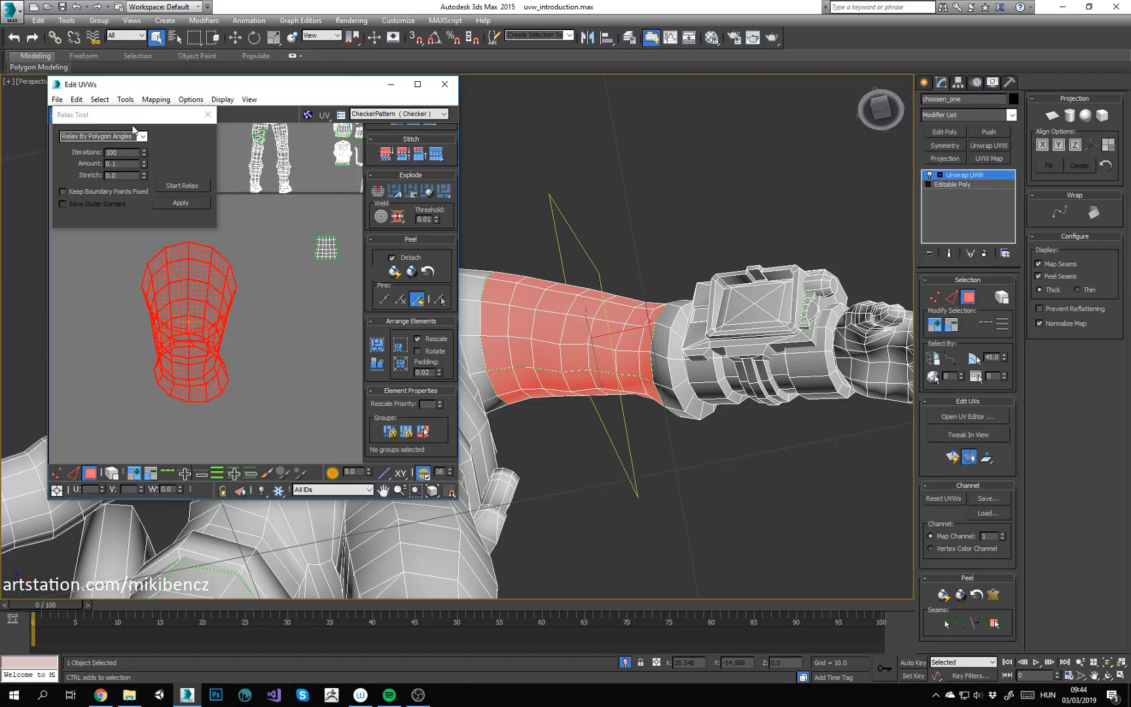
Step: Try a fresh Relax By Polygon Angles run on the sleeve island, stop it, and undo it
left_click_drag(120, 115, 122, 134)
left_click(184, 204)
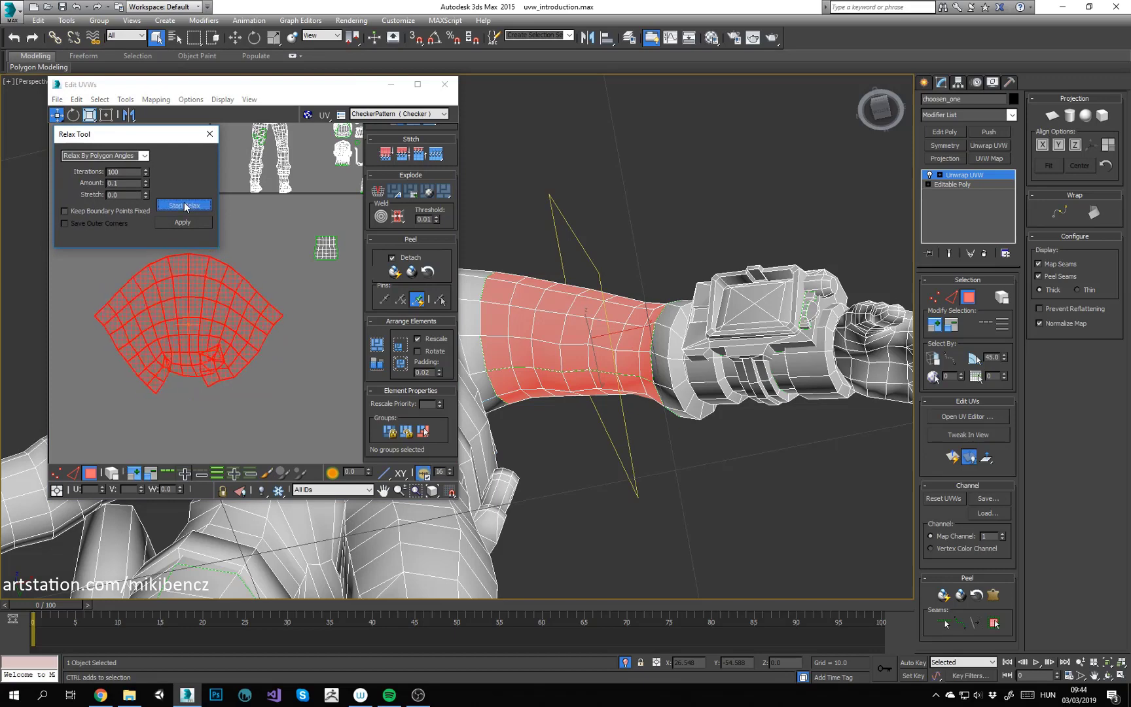
left_click(257, 352)
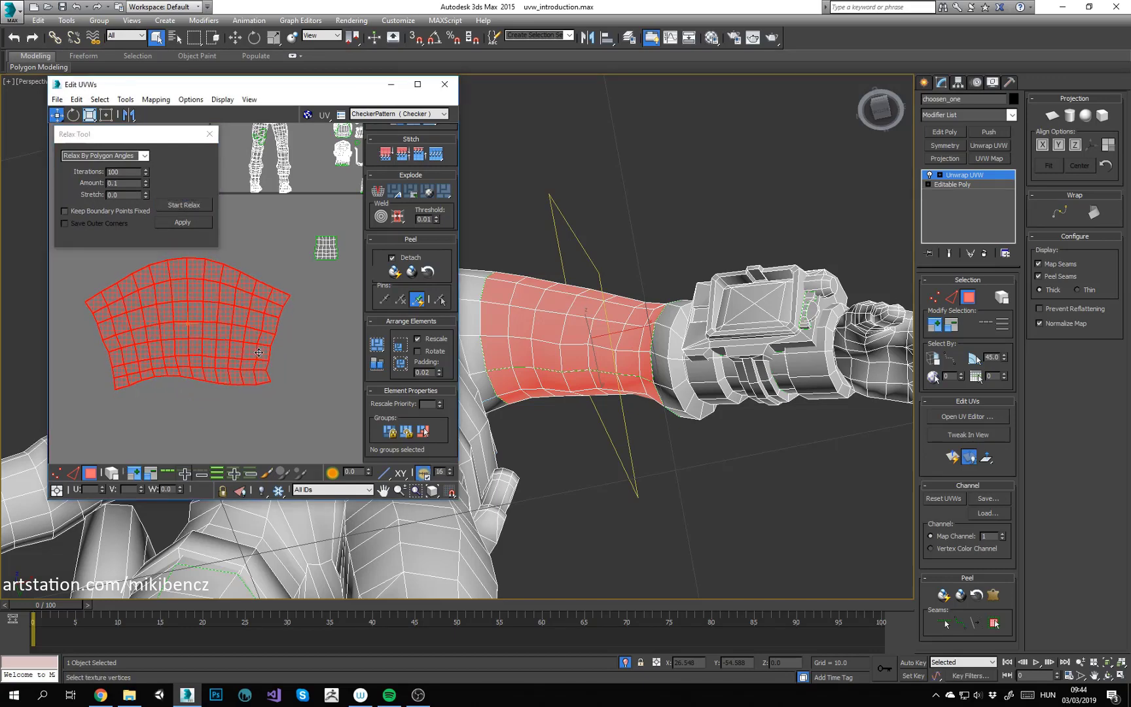
key("ctrl+z")
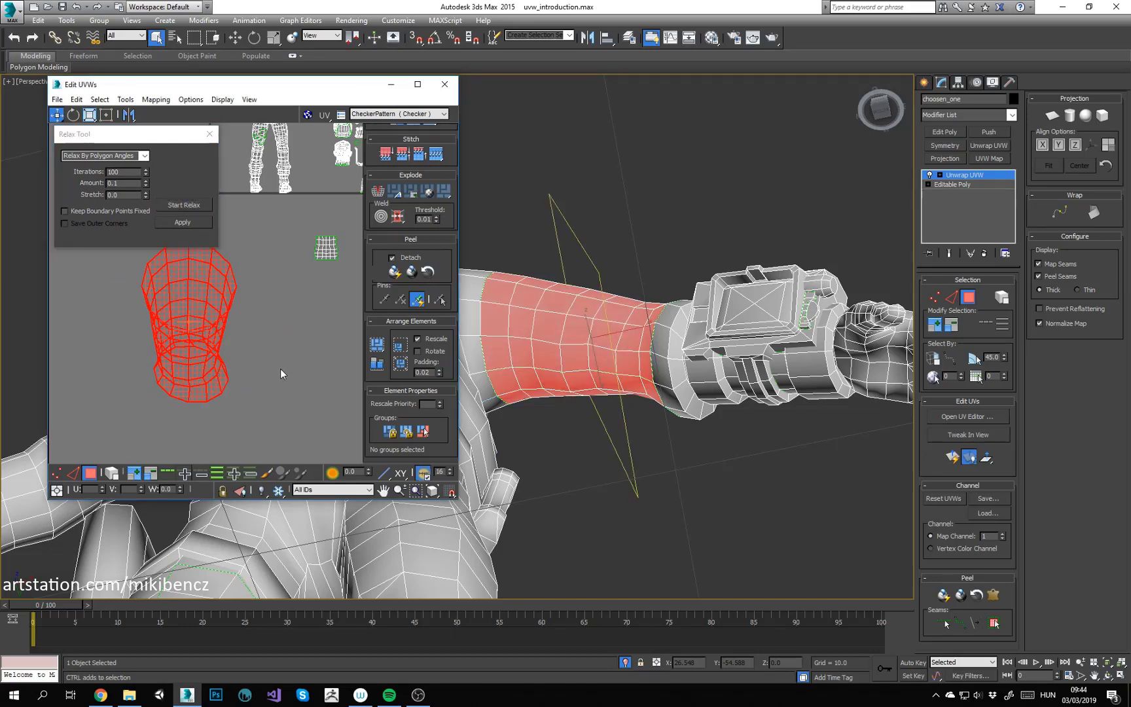
Step: With the sleeve's lengthwise break undone, try relaxing the island by polygon angles, and undo the relaxation
left_click(280, 366)
middle_click_drag(253, 395, 248, 416)
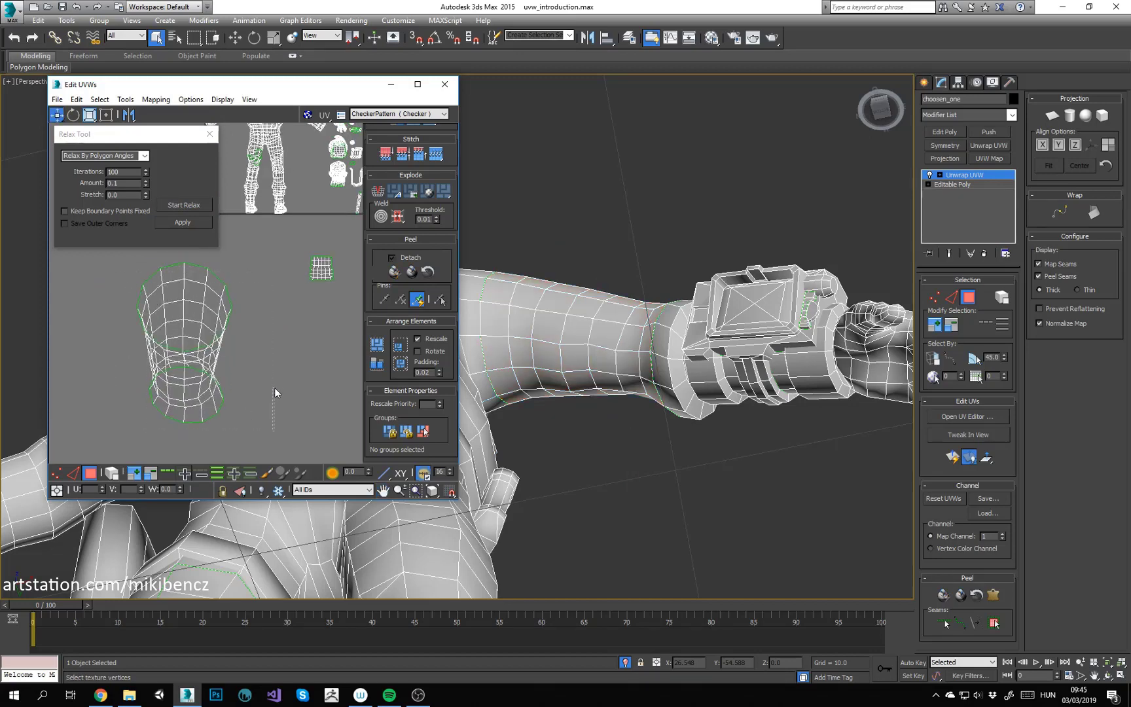
scroll(187, 403, "up", 3)
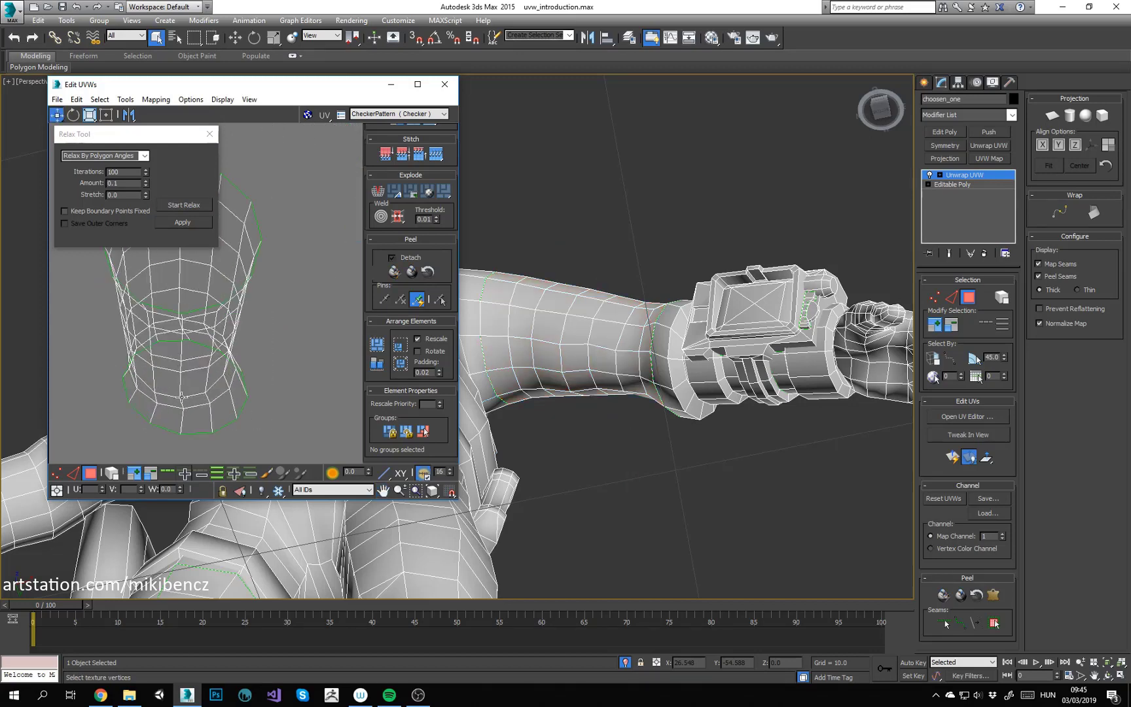
scroll(198, 351, "down", 3)
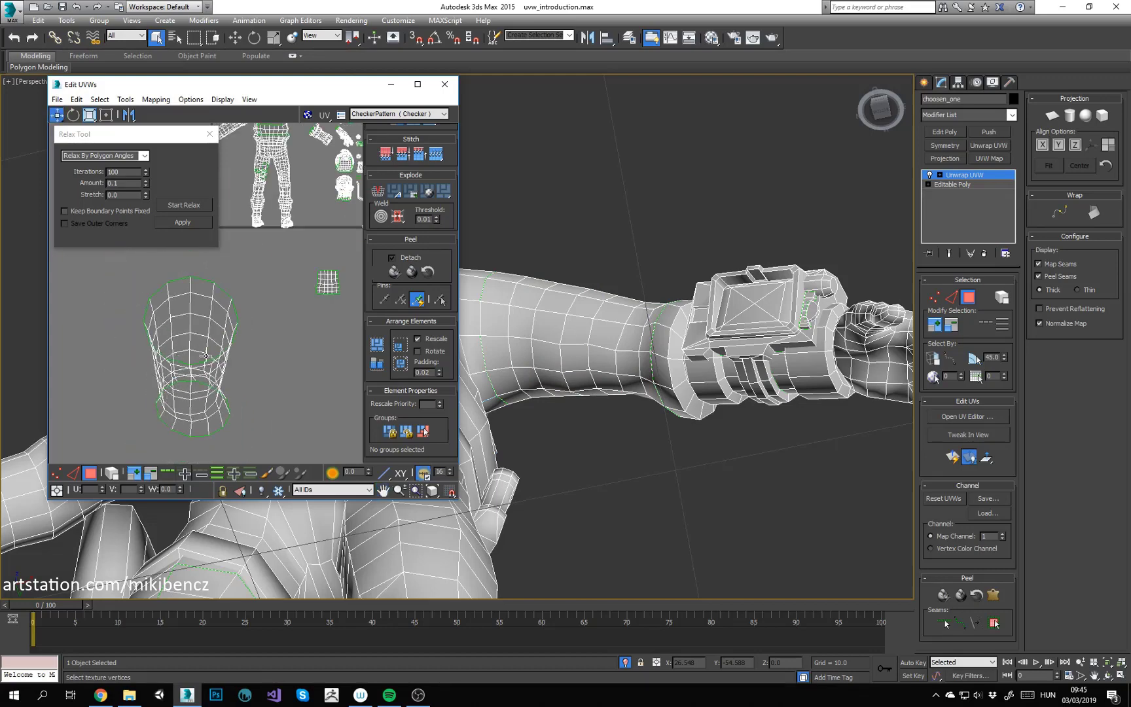
middle_click_drag(226, 372, 227, 359)
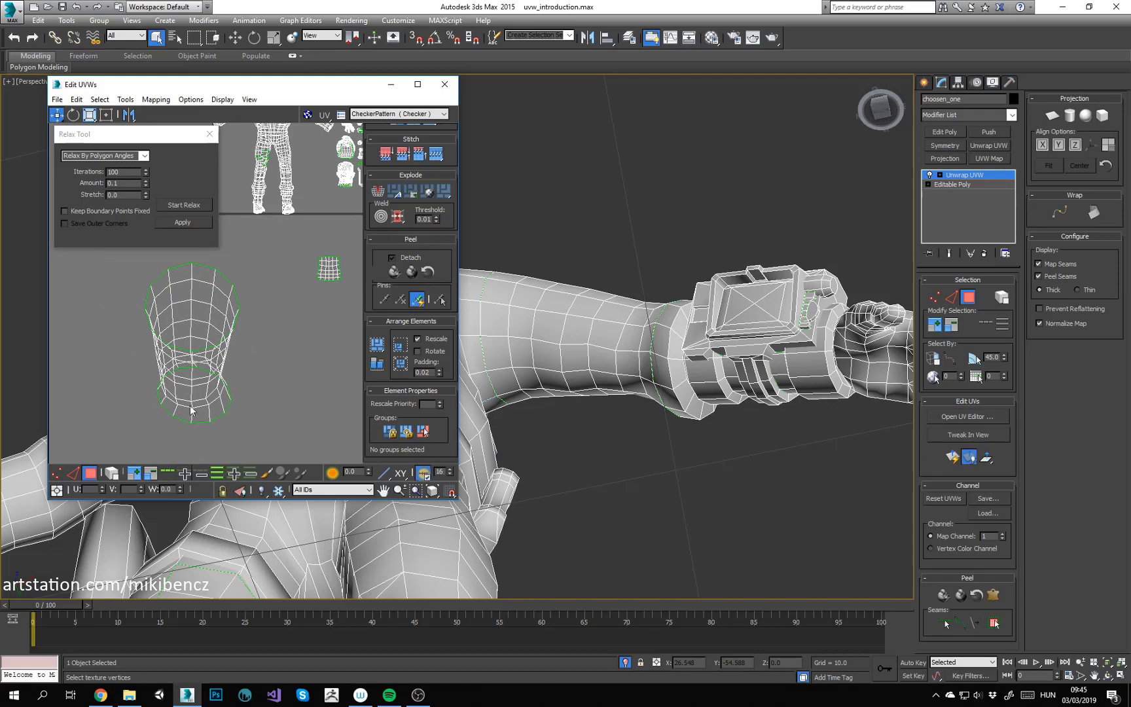
left_click(161, 313)
left_click(182, 207)
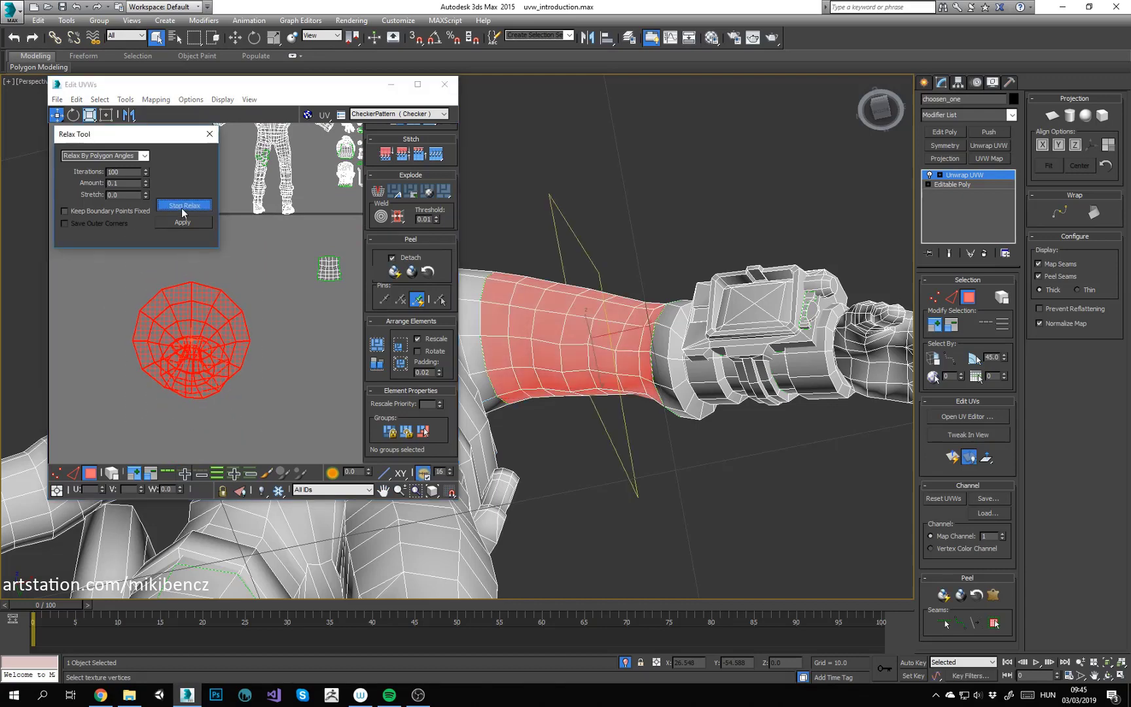
left_click(181, 207)
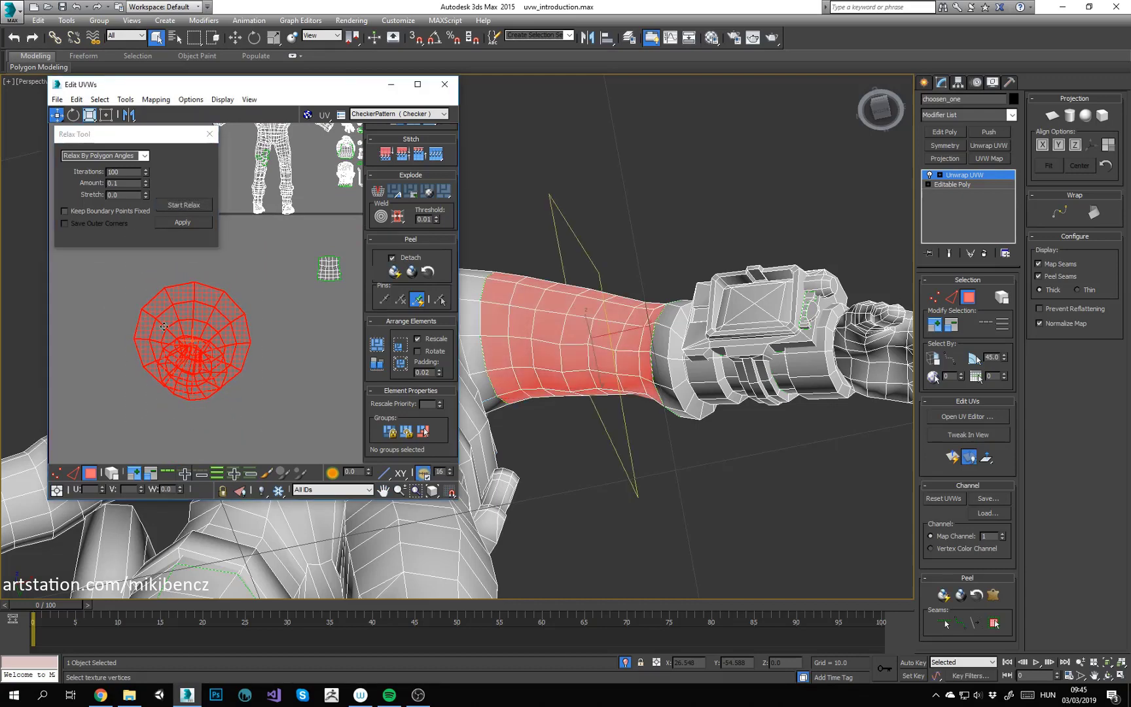
key("ctrl+z")
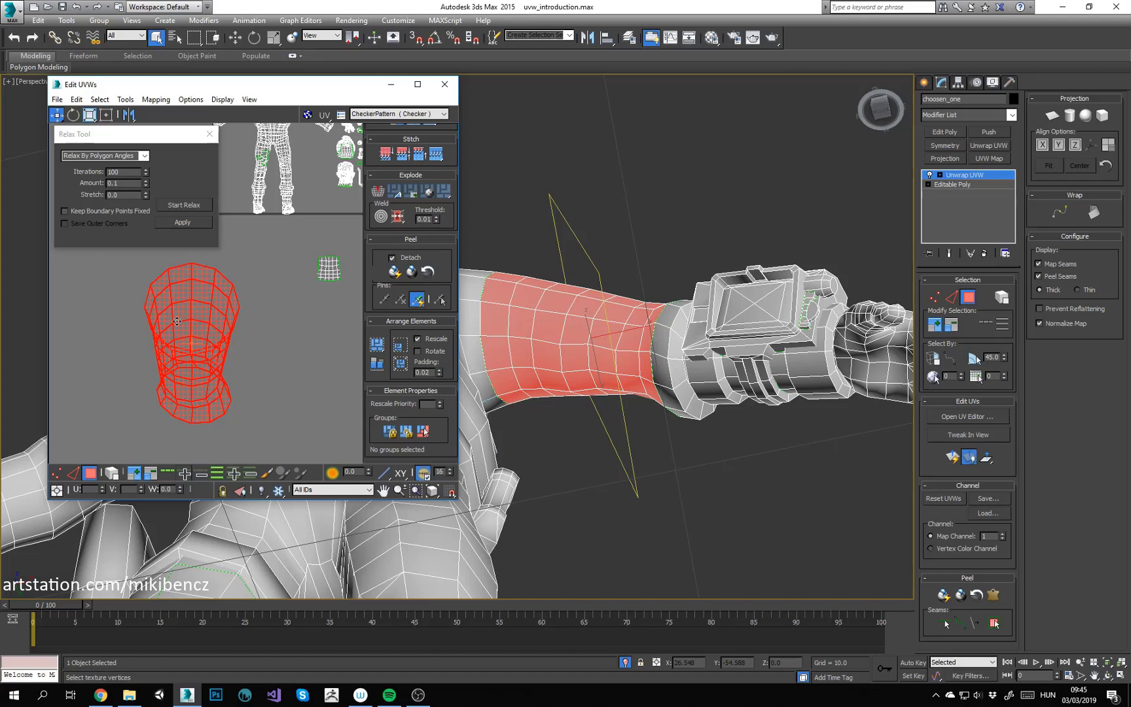
Step: Select a lengthwise edge on the sleeve's underside, extend it with Loop along the sleeve, and break it again
key("2")
left_click(544, 372)
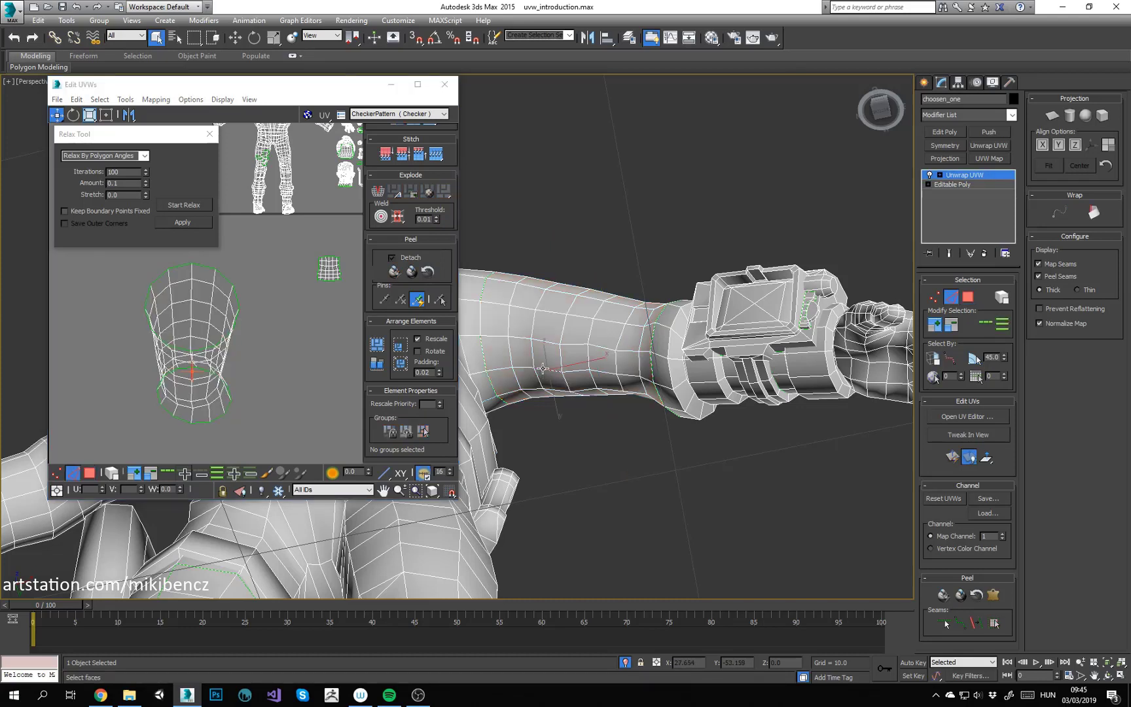
left_click(169, 473)
right_click(219, 322)
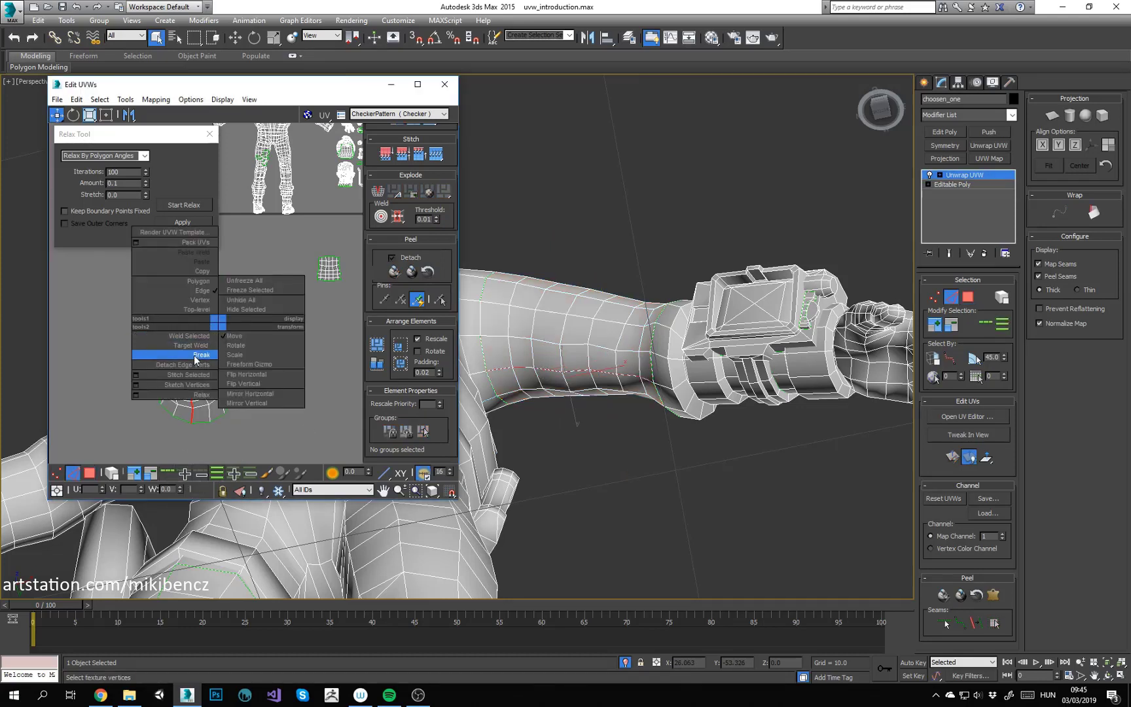
left_click(196, 355)
Step: Relax the whole sleeve island by polygon angles, move it away from the small grid island, and clear the selection
key("3")
left_click(182, 204)
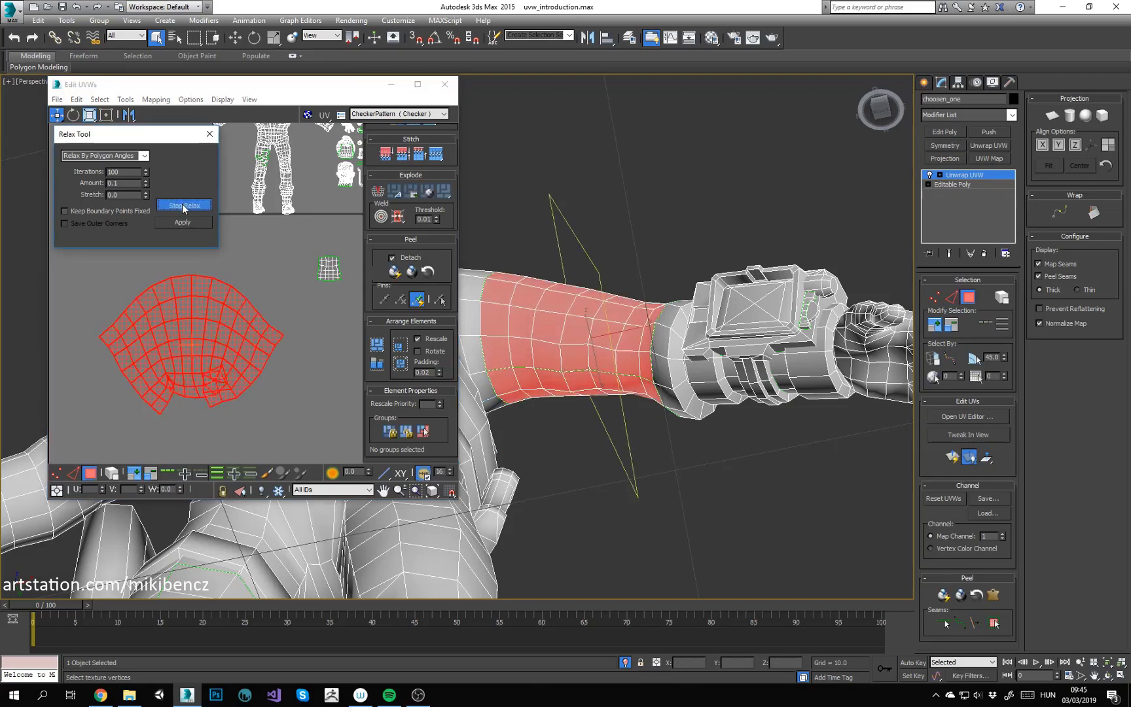
left_click(341, 401)
scroll(224, 360, "down", 2)
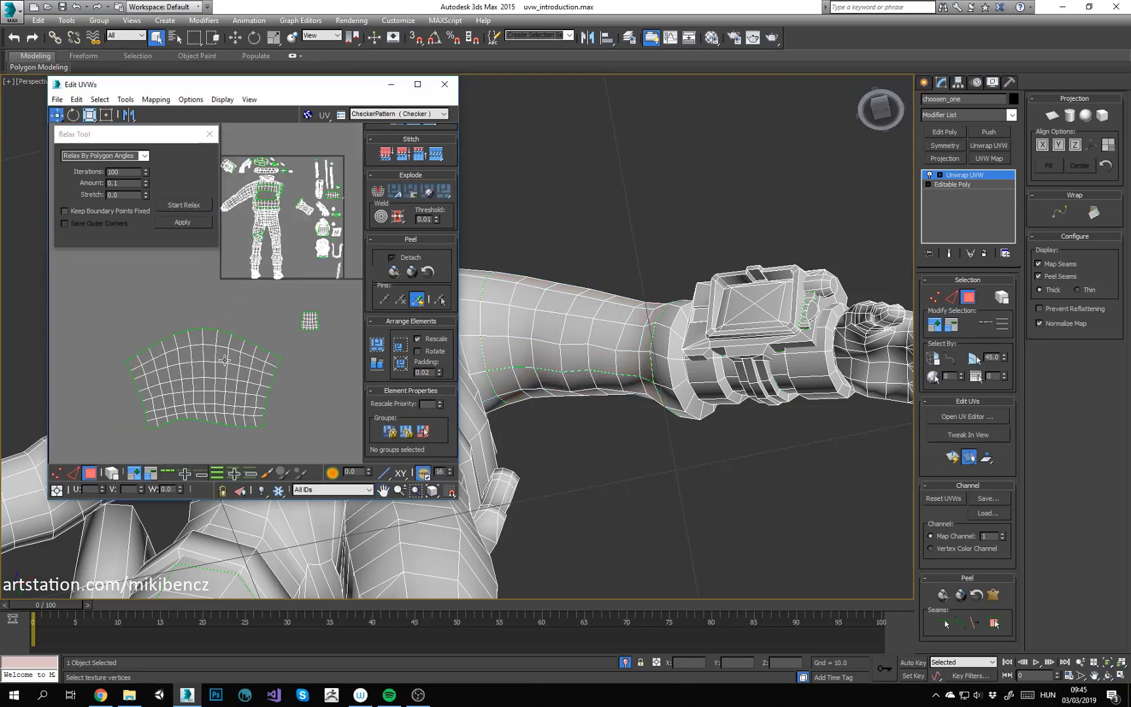
middle_click_drag(291, 404, 265, 390)
left_click_drag(213, 381, 167, 368)
left_click(209, 295)
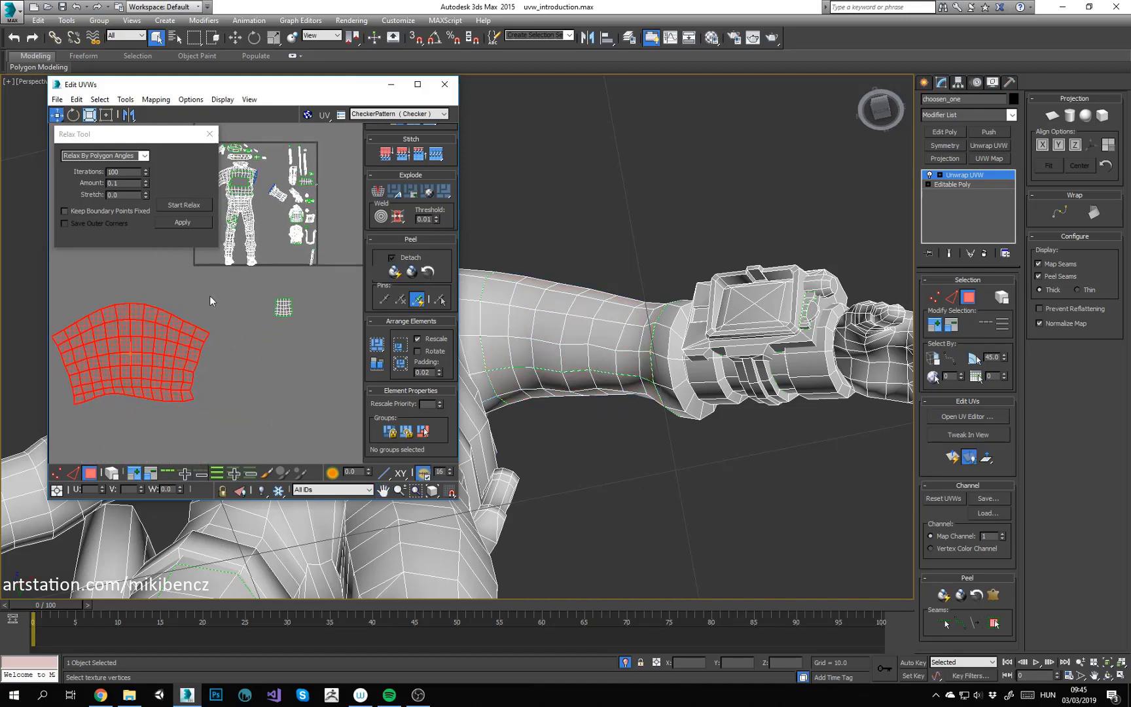
Step: Show the full character and UV layout, close the Relax Tool, and clear the selection
middle_click_drag(231, 283, 190, 386)
middle_click_drag(572, 337, 596, 340)
left_click(558, 350)
scroll(528, 339, "down", 5)
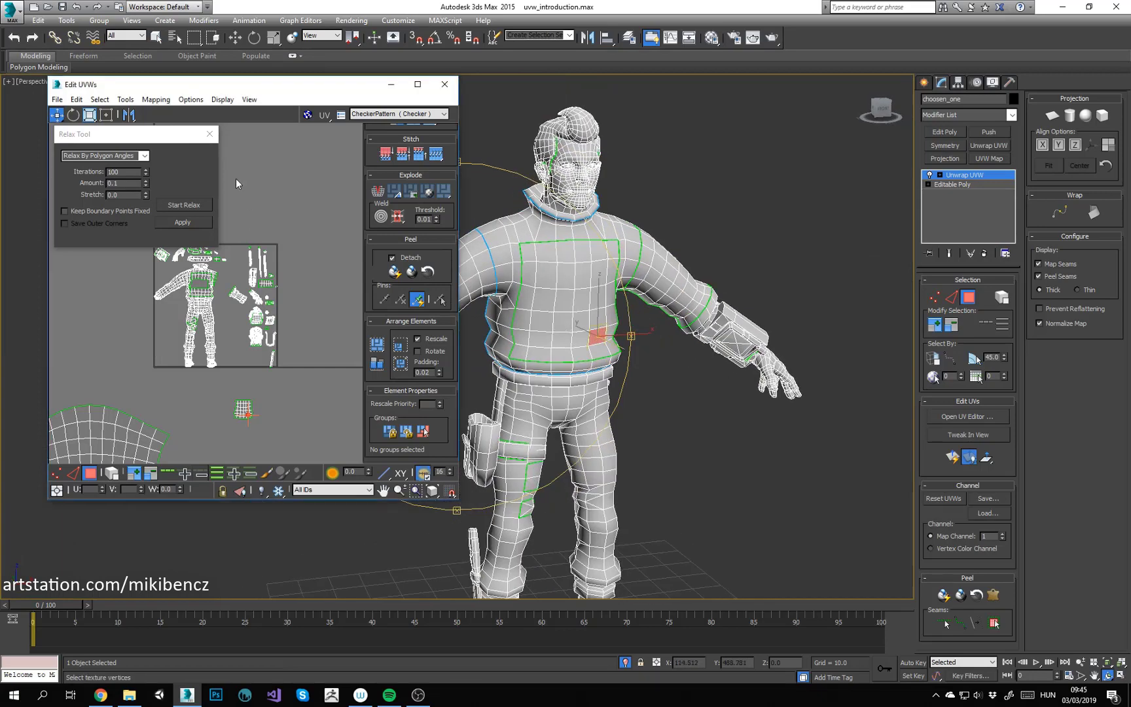
left_click(209, 134)
left_click(182, 156)
Step: Render the UVW template at 1024 × 1024, inspect the rendered map, and close it along with its render settings
left_click(57, 99)
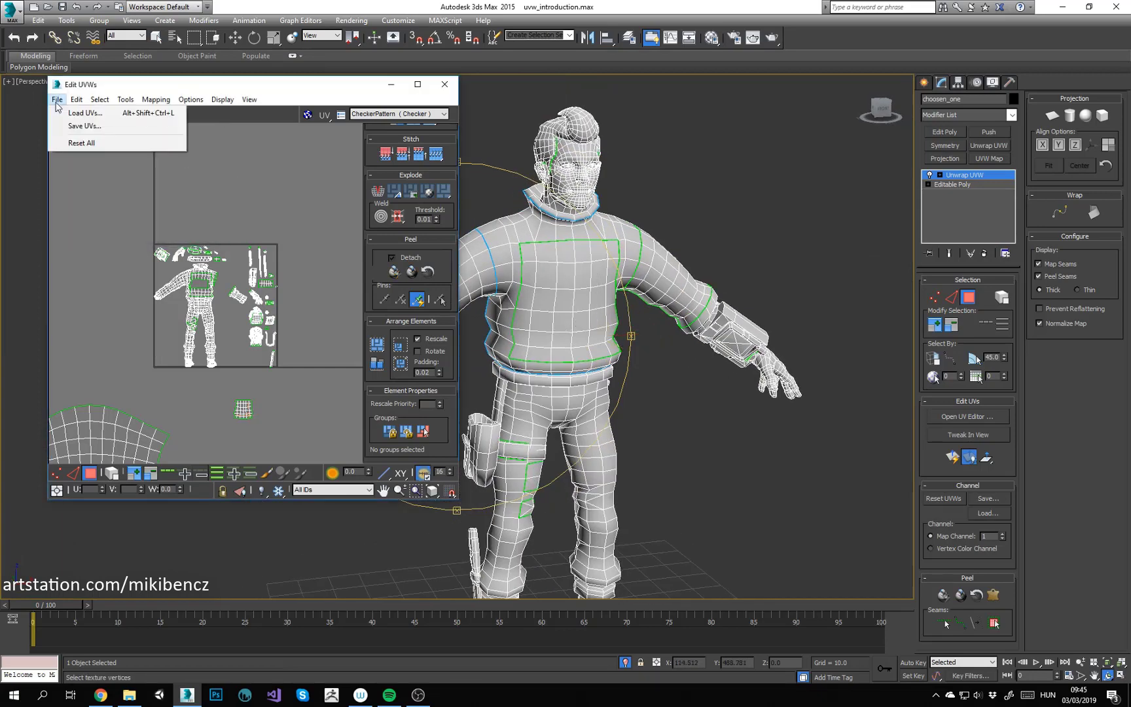
mouse_move(79, 103)
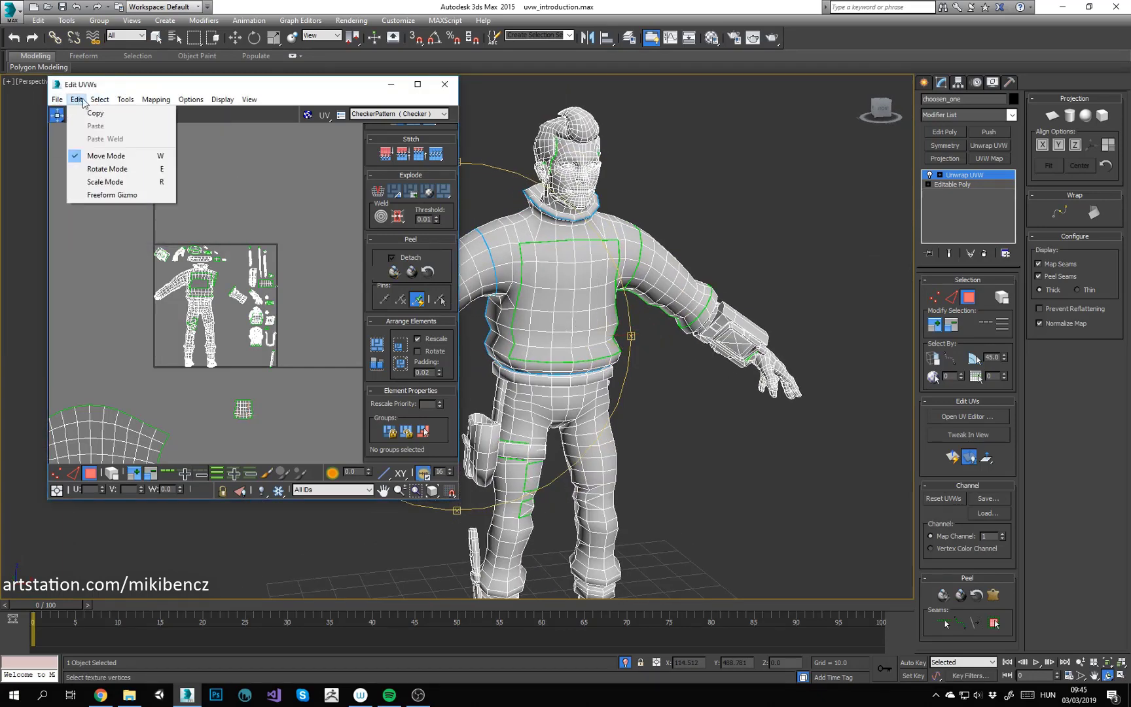
left_click(79, 227)
middle_click_drag(168, 451, 231, 455)
scroll(238, 305, "up", 2)
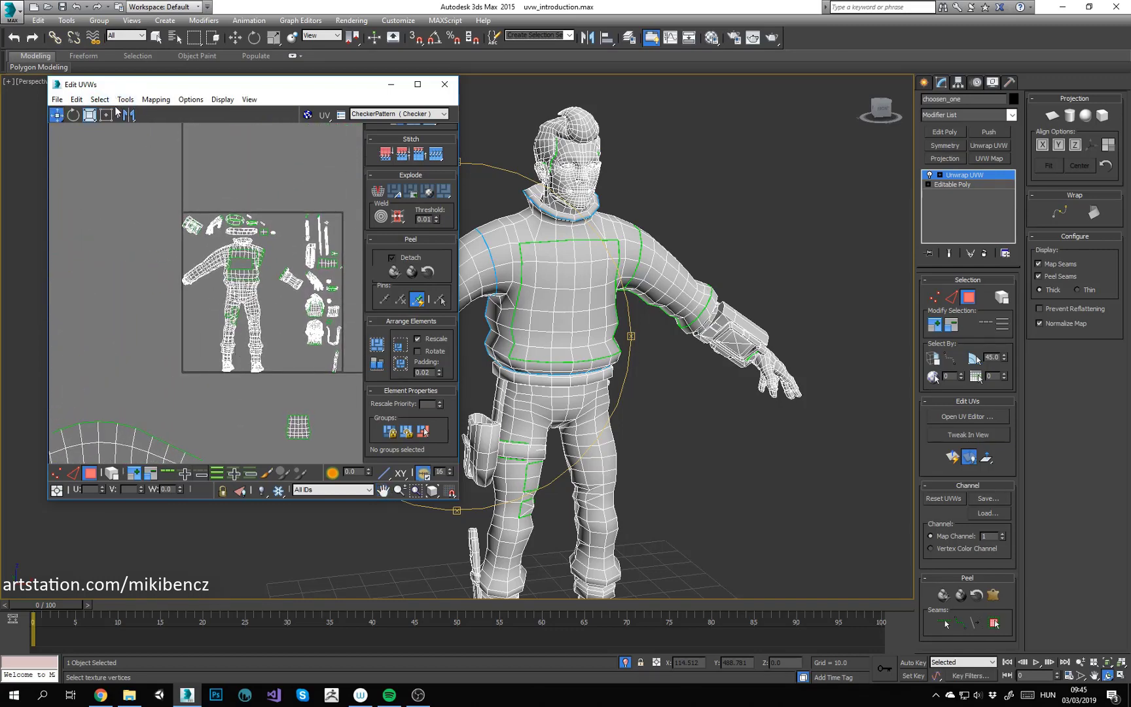
left_click(125, 100)
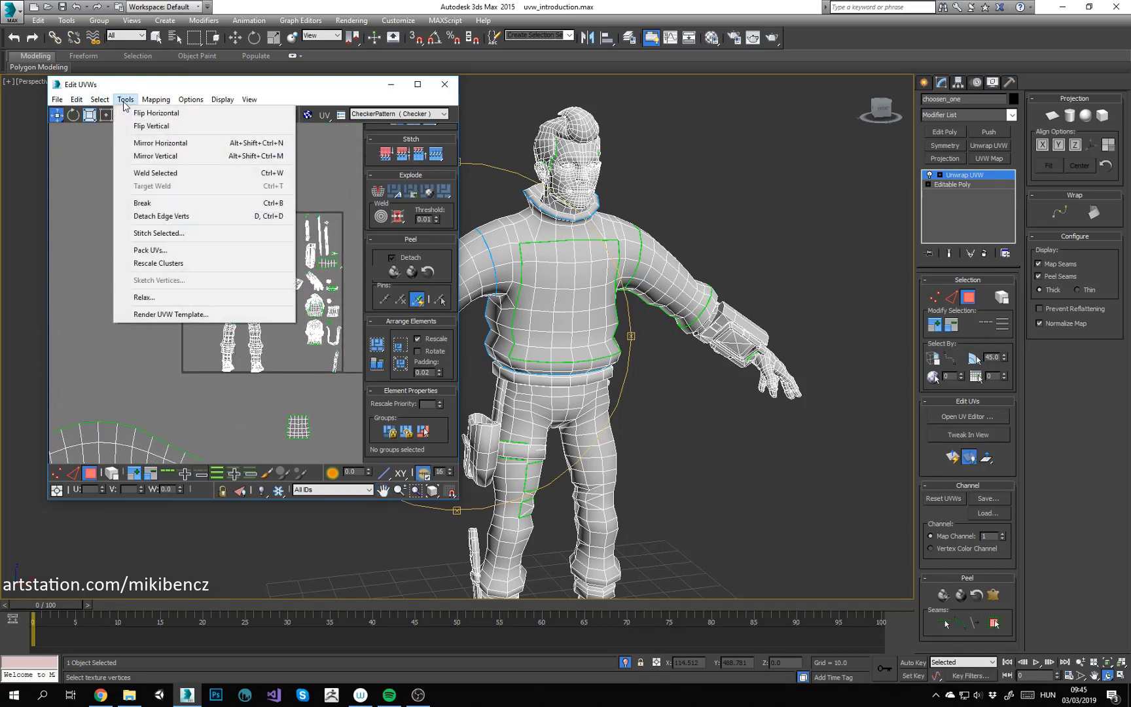
left_click(169, 315)
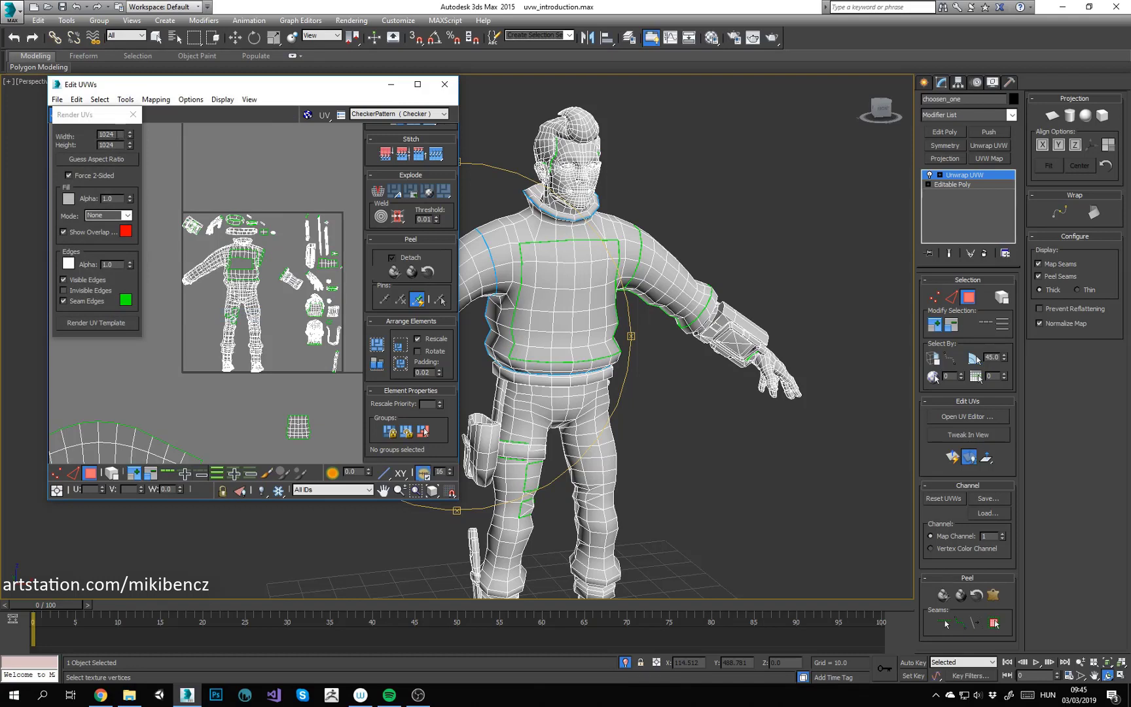
left_click(117, 135)
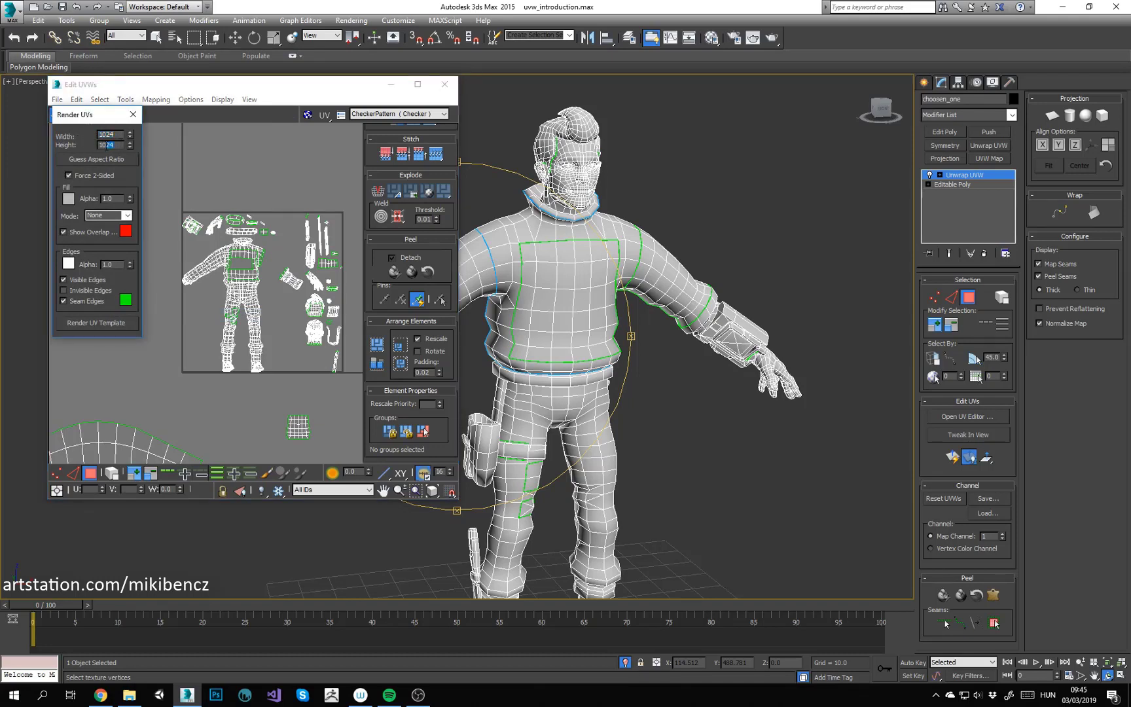
left_click(103, 323)
left_click_drag(677, 51, 858, 36)
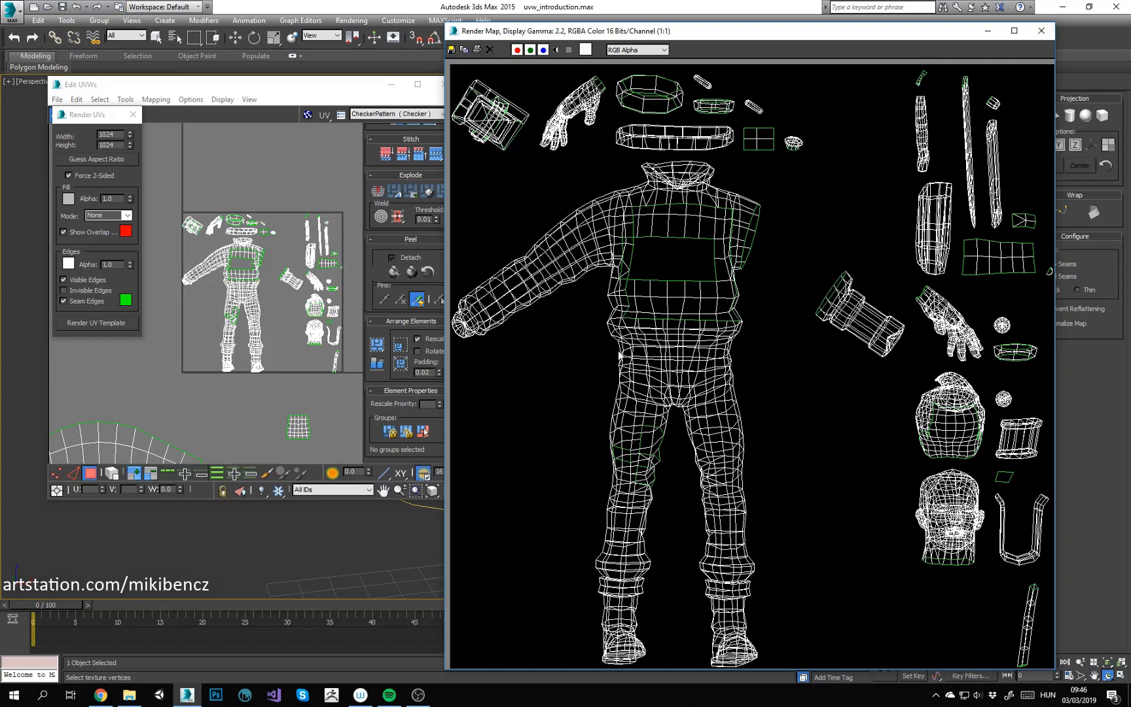
left_click(1041, 31)
left_click(133, 114)
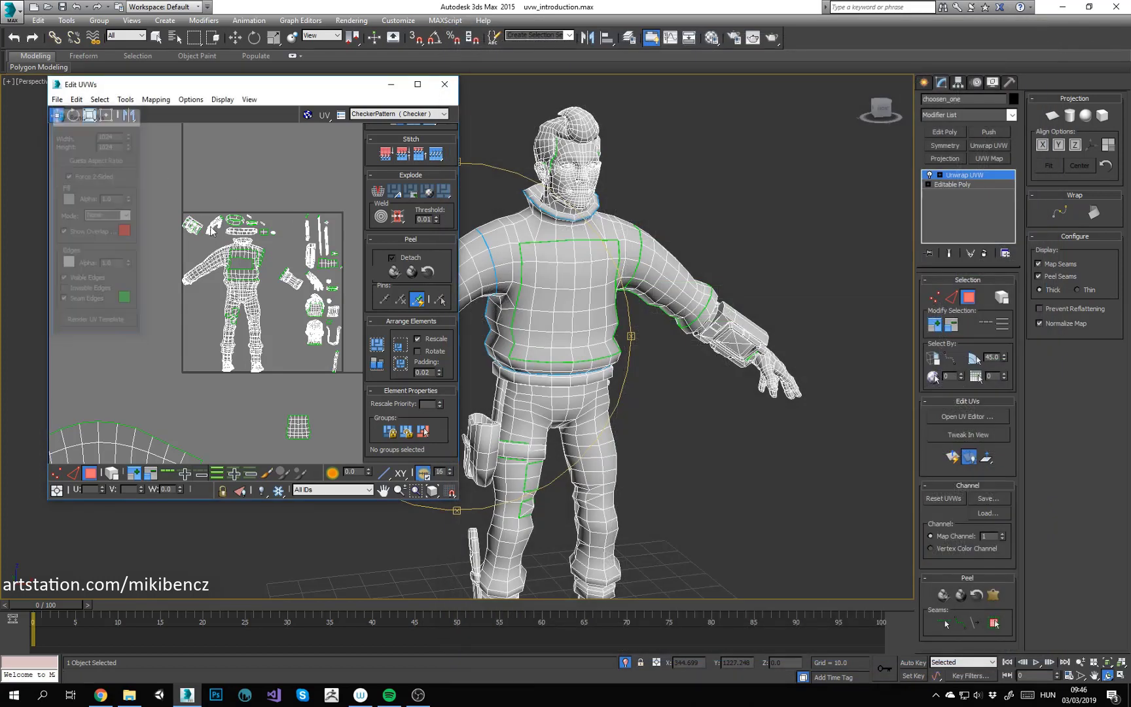
middle_click_drag(301, 404, 231, 325)
scroll(224, 287, "up", 3)
key("1")
scroll(226, 308, "up", 4)
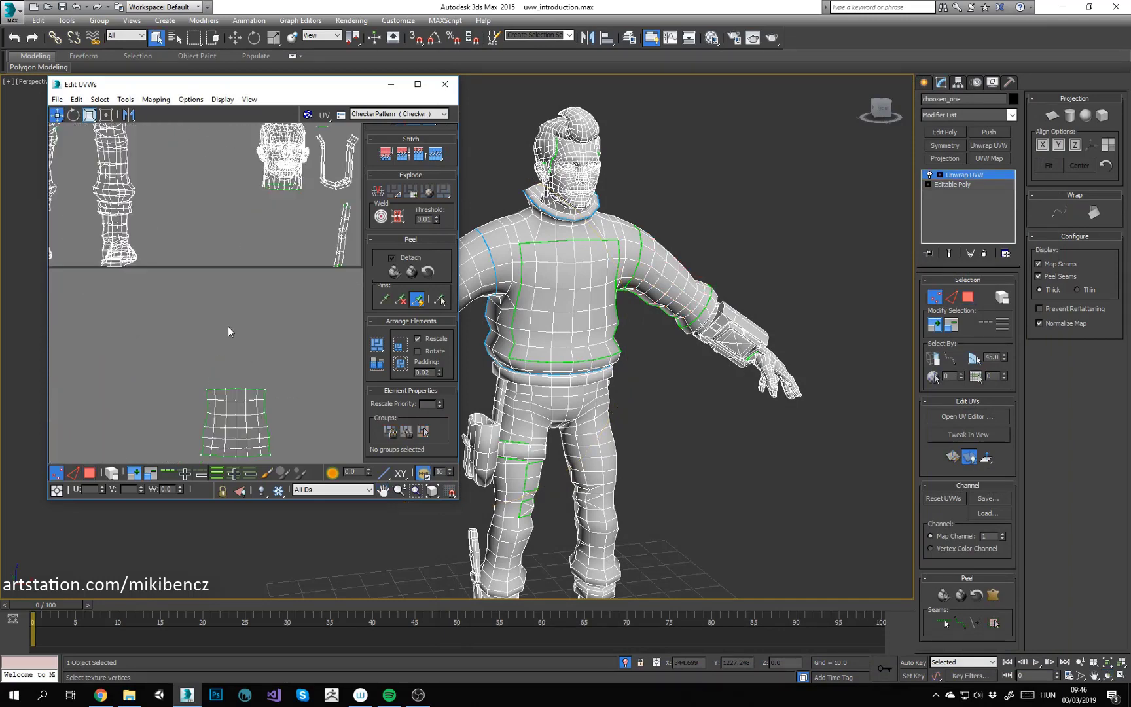
right_click(228, 326)
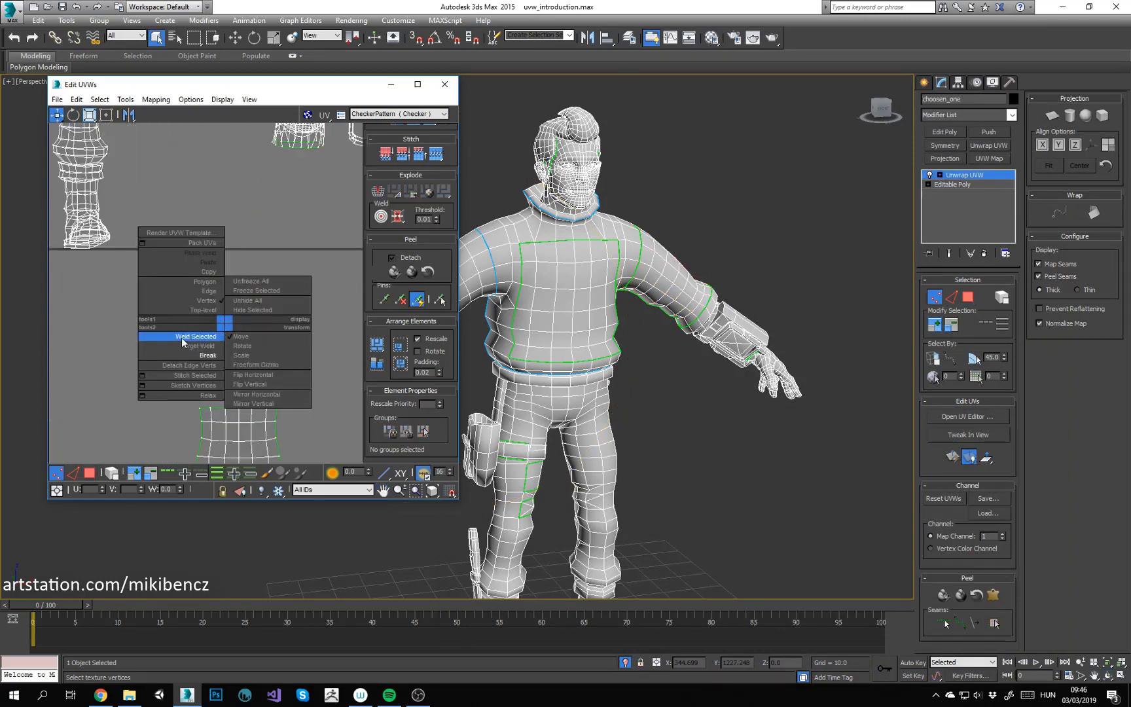
left_click(69, 321)
scroll(149, 384, "down", 5)
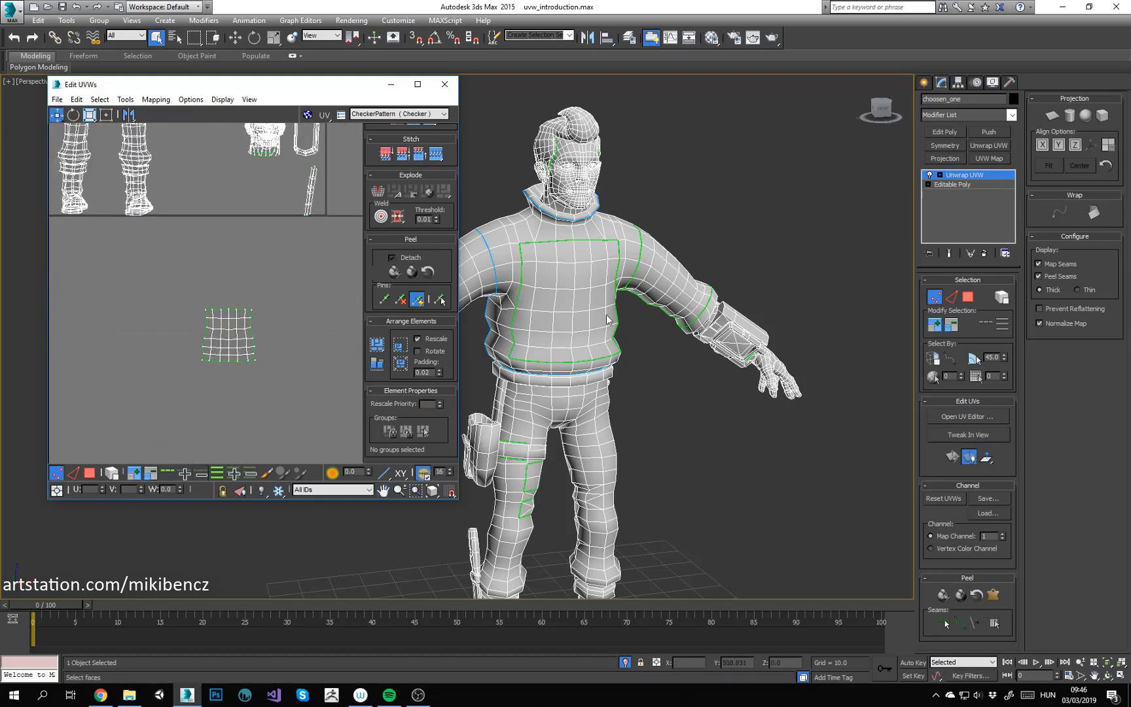
Step: Select three stacked polygons on the sweater's side beneath the arm, beside the front panel, and apply Quick Planar Map
key("3")
left_click(507, 321)
scroll(503, 334, "up", 3)
left_click(508, 336, "ctrl")
left_click(507, 349, "ctrl")
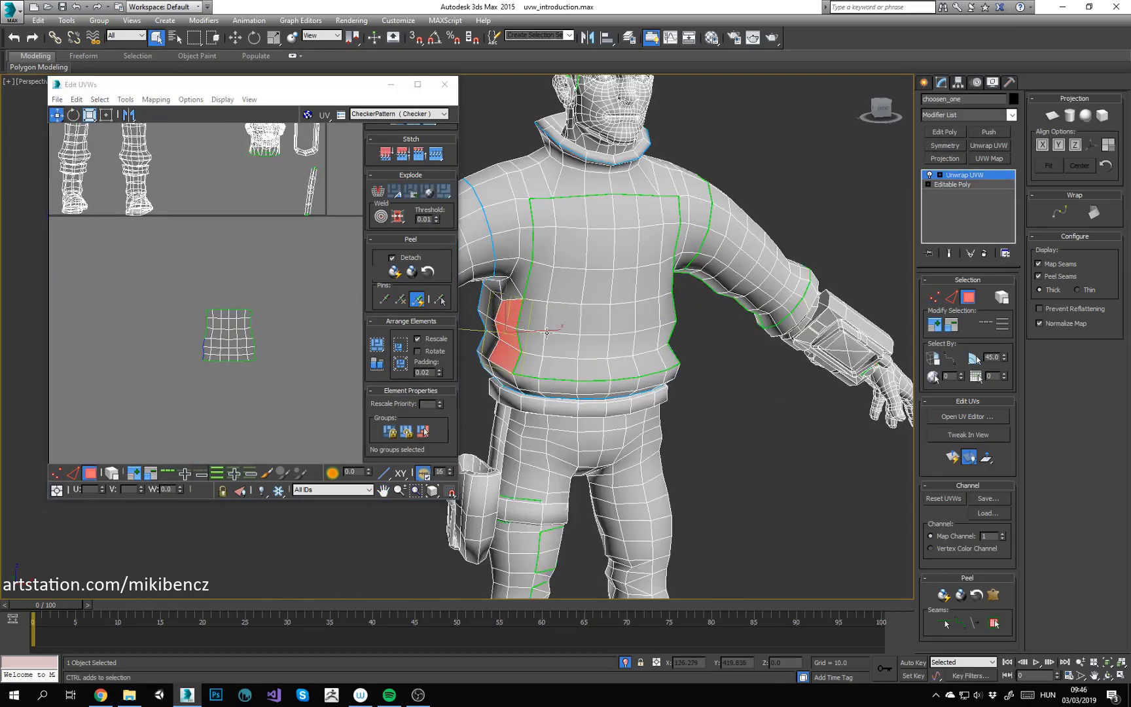
left_click(952, 457)
Step: Move the newly mapped three-polygon island out of the UV square to the empty area below it
middle_click_drag(208, 220, 212, 263)
scroll(213, 263, "down", 3)
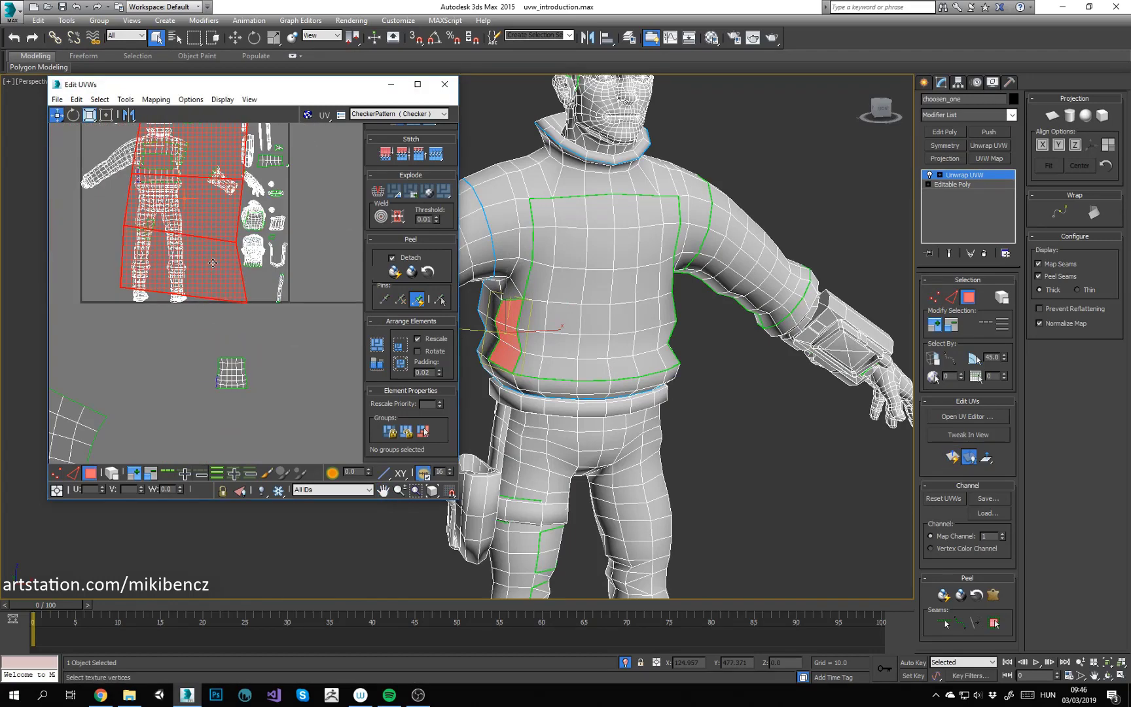
scroll(213, 259, "down", 3)
left_click_drag(216, 224, 185, 353)
Step: Shrink the three-polygon island with the Freeform Gizmo to roughly the small grid island's height, return to Move mode, and deselect
right_click(195, 337)
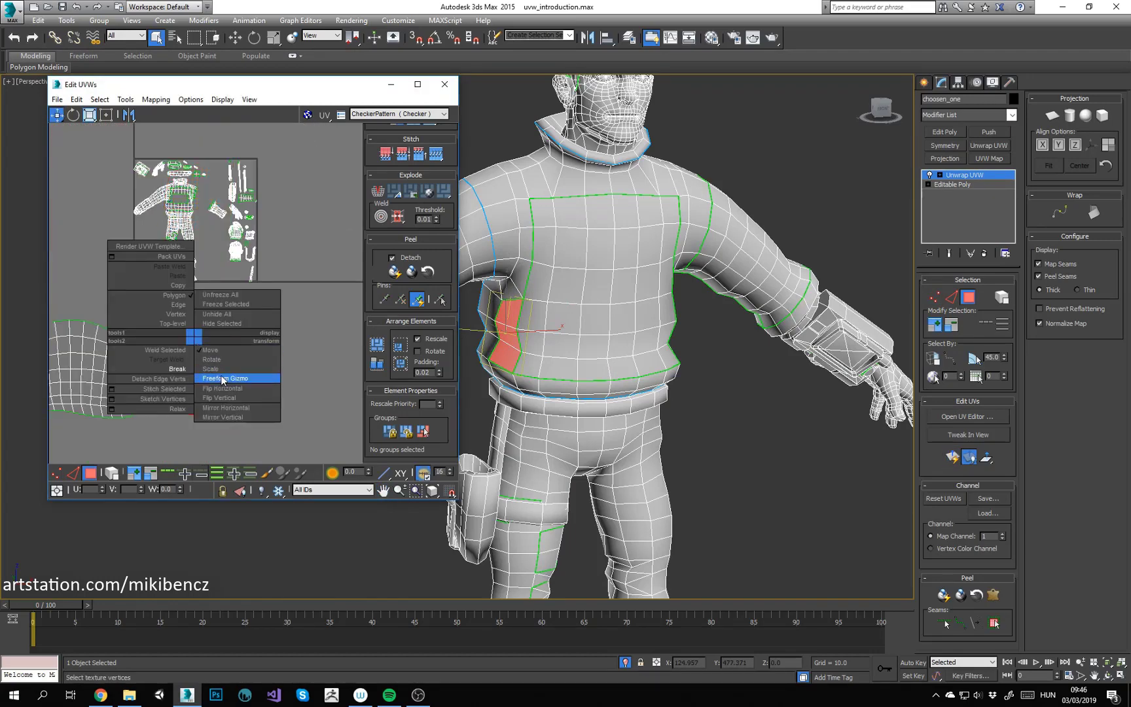
left_click(227, 379)
scroll(123, 426, "up", 1)
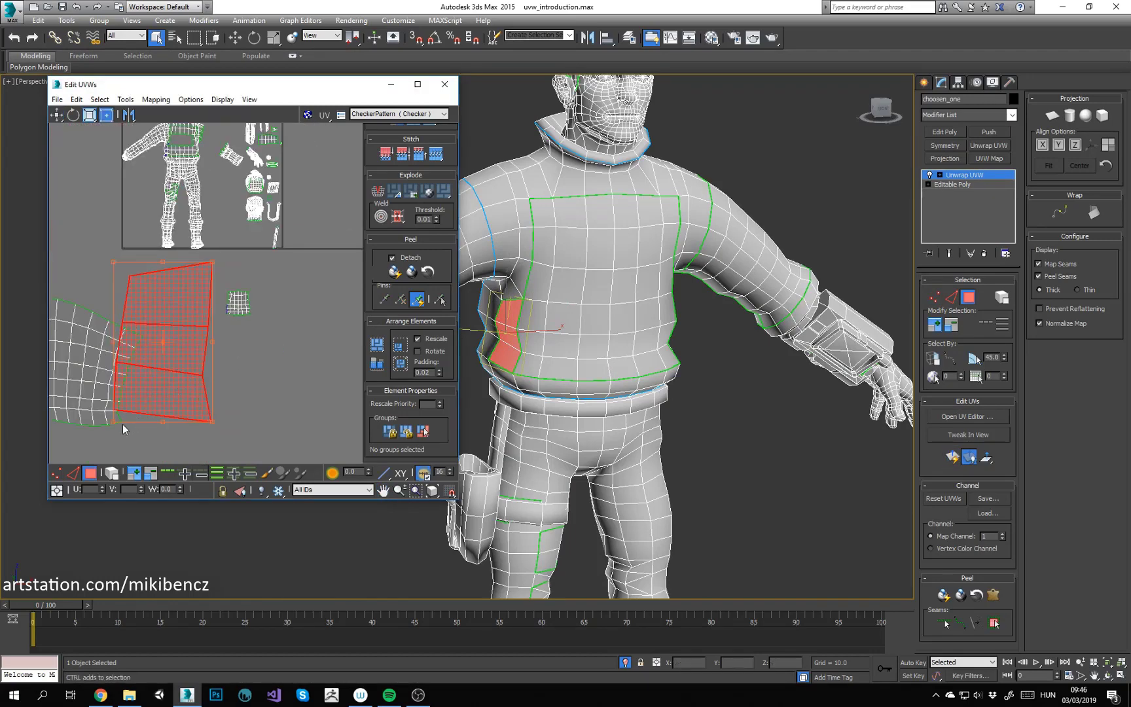
left_click_drag(115, 421, 223, 299)
scroll(196, 282, "up", 2)
right_click(201, 278)
left_click(231, 310)
right_click(192, 268)
left_click(210, 282)
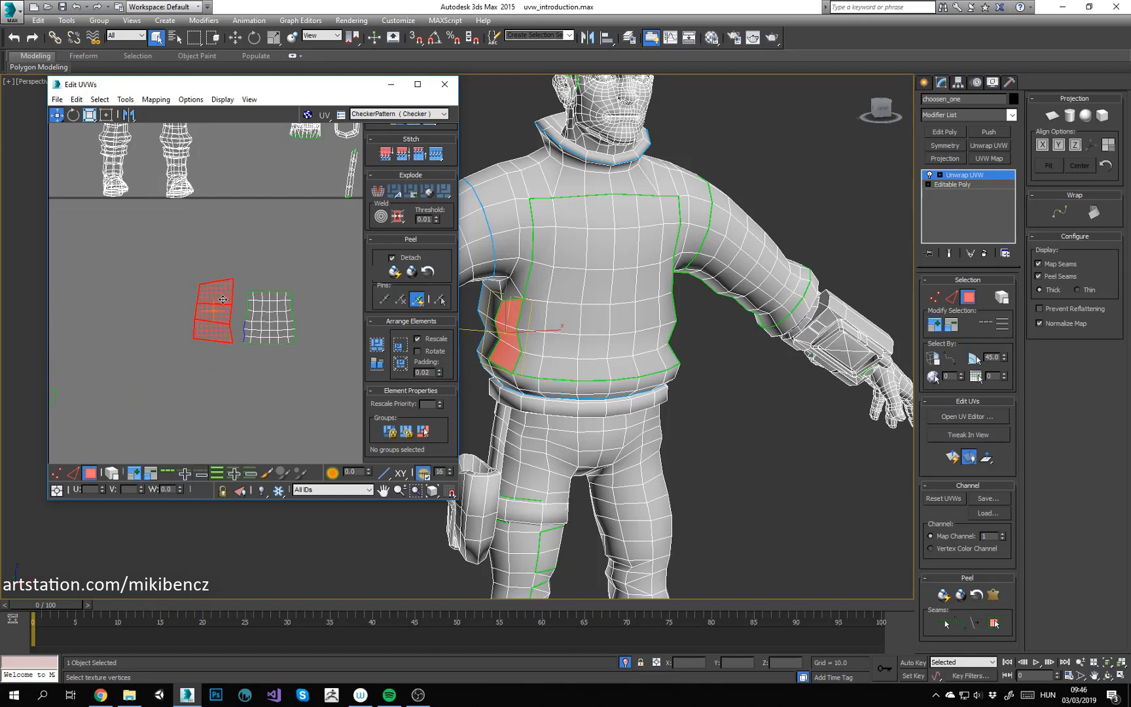
left_click(283, 373)
Step: Use Target Weld to join the three-polygon island's lower inner vertex to the matching border vertex of the grid island
scroll(221, 324, "up", 3)
middle_click_drag(232, 328, 173, 320)
key("1")
left_click(194, 386)
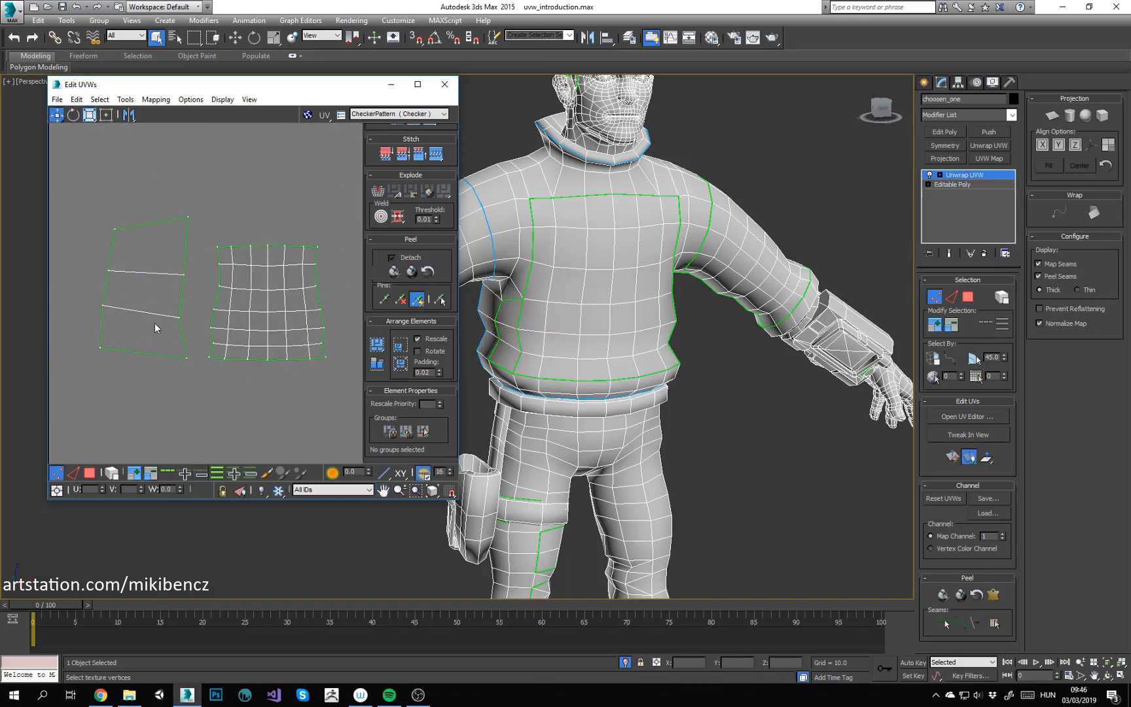
left_click_drag(188, 333, 189, 327)
right_click(169, 324)
left_click(136, 344)
scroll(169, 341, "up", 3)
left_click_drag(187, 311, 220, 345)
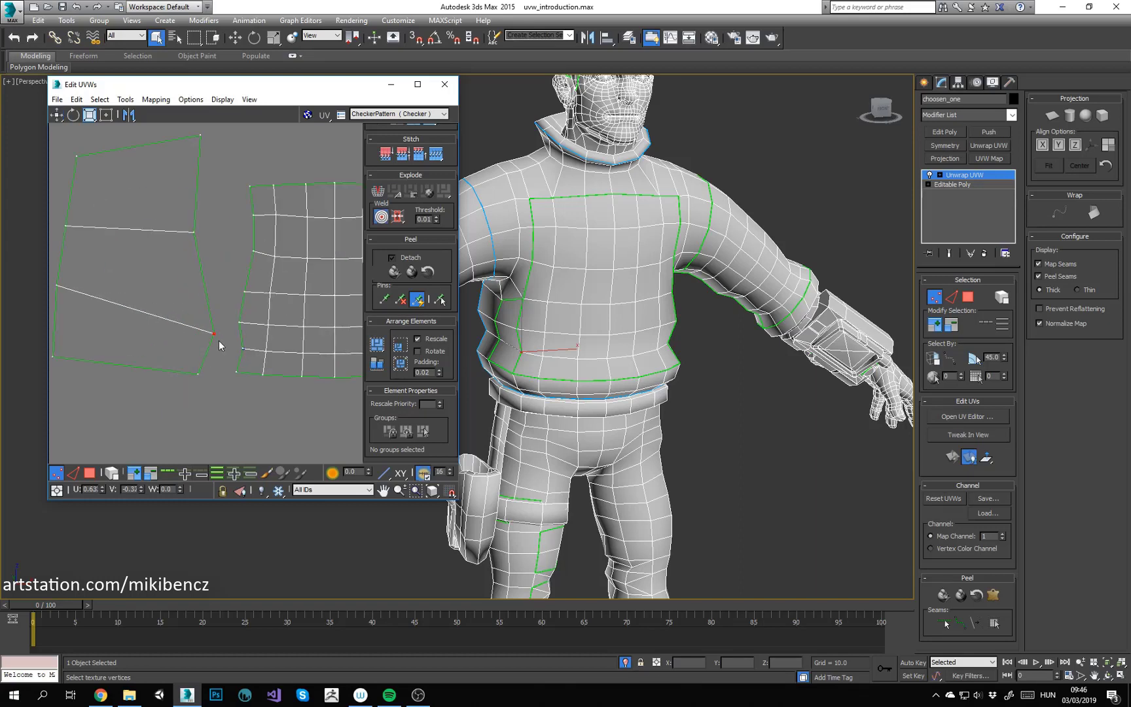
scroll(241, 347, "up", 2)
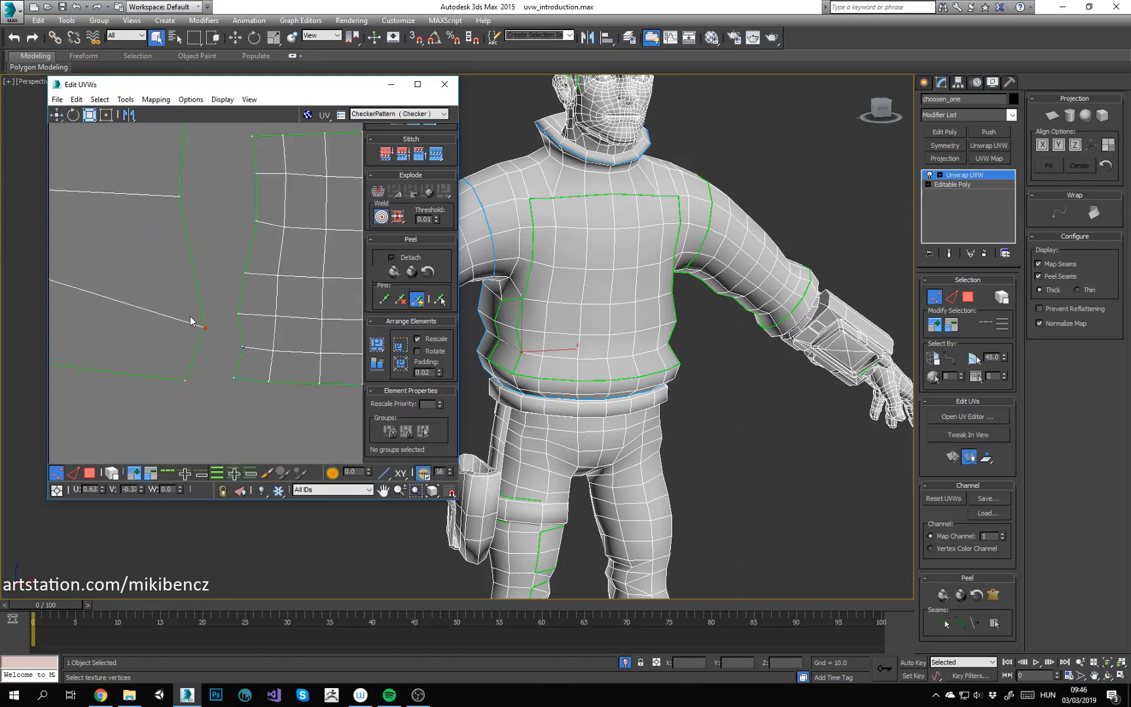
Step: Target weld the side strip's open edge vertices to the matching border vertices of the front torso UV shell
left_click(208, 324)
left_click_drag(205, 328, 242, 347)
left_click_drag(181, 199, 238, 315)
scroll(222, 271, "down", 1)
middle_click_drag(195, 193, 219, 239)
left_click_drag(200, 184, 263, 318)
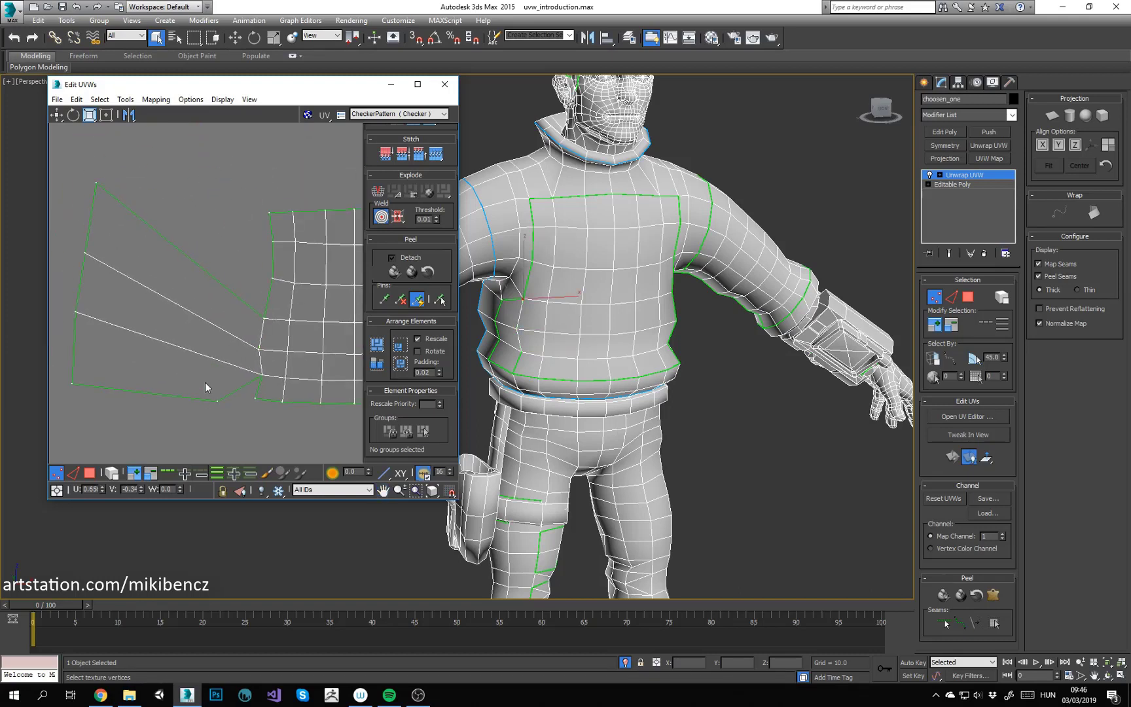
left_click_drag(219, 402, 250, 394)
scroll(254, 393, "down", 4)
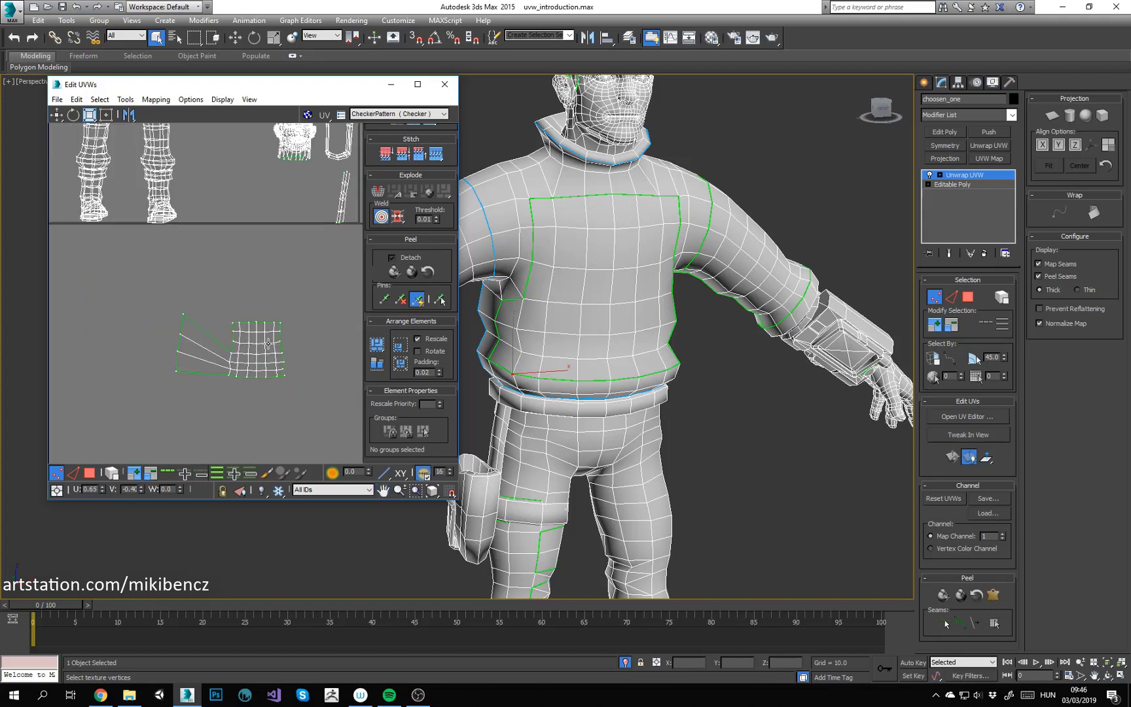
Step: Select all polygons of the welded torso shell and set the Relax Tool to Relax By Polygon Angles
key("3")
left_click_drag(301, 391, 152, 281)
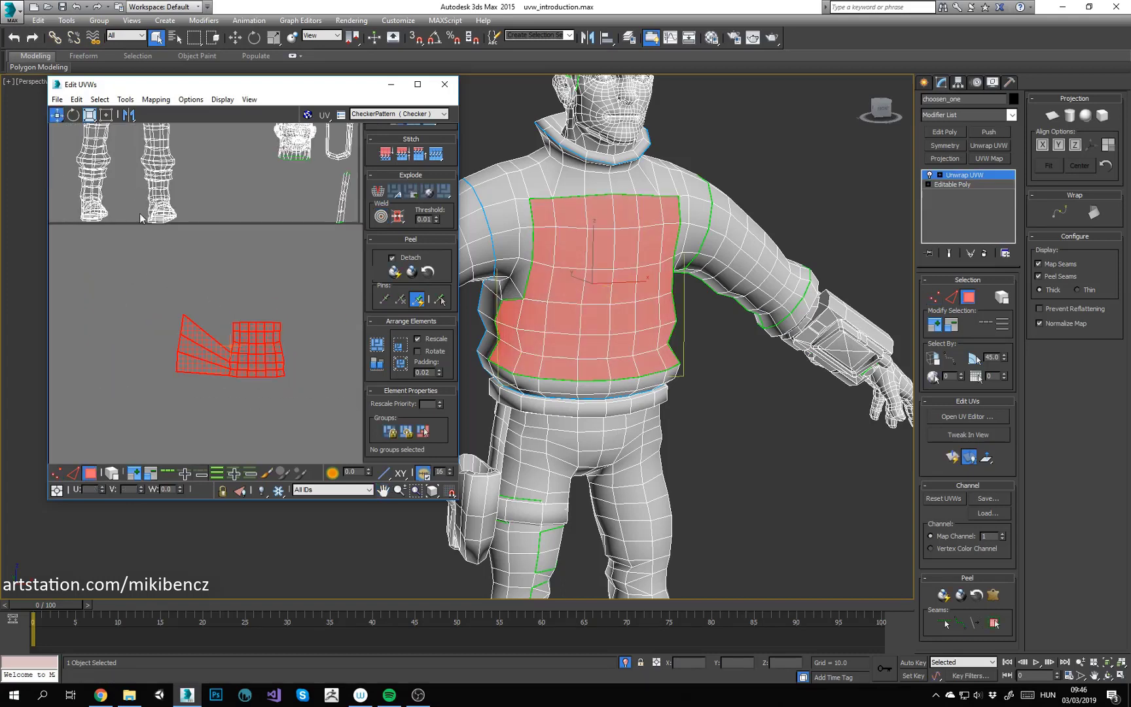
left_click(127, 101)
left_click(156, 298)
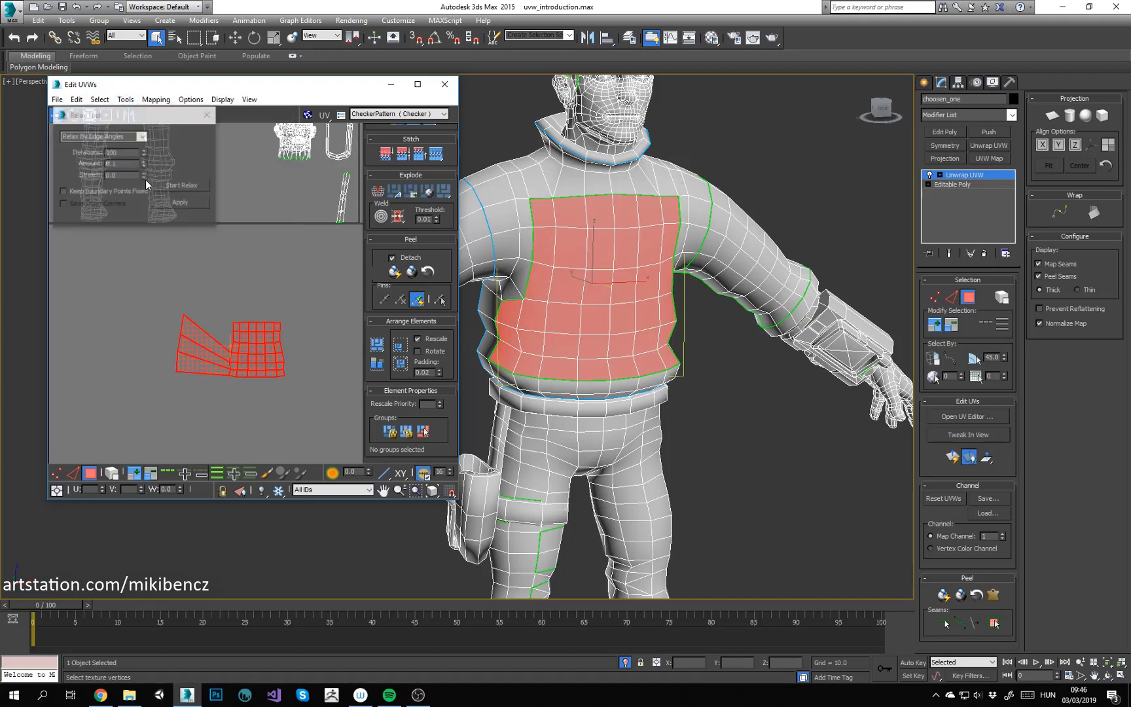
left_click(143, 136)
left_click(129, 148)
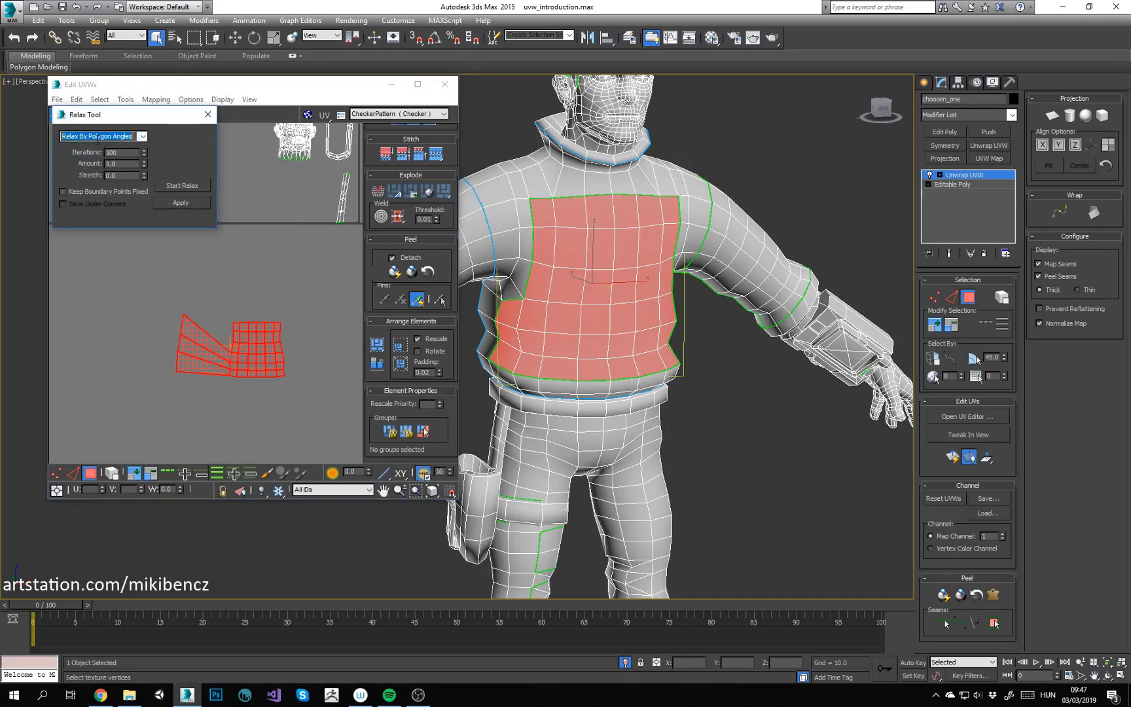
Step: Relax the torso UV shell by polygon angles and check it against the other shells
double_click(122, 165)
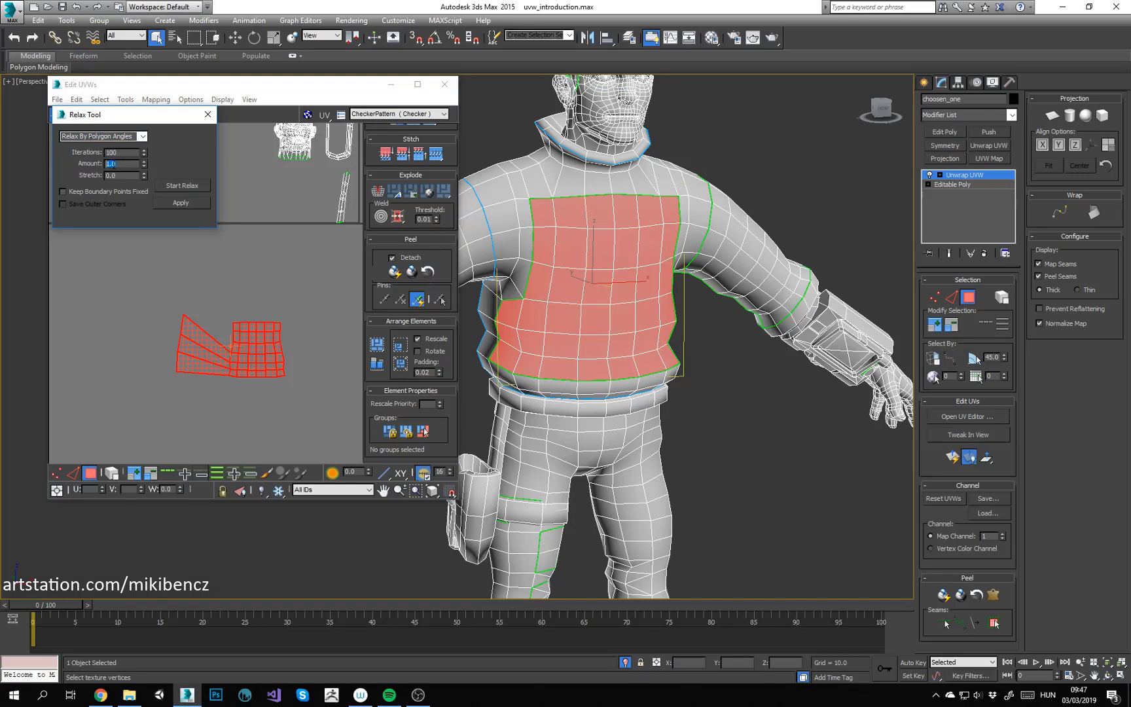
left_click(182, 185)
left_click(194, 296)
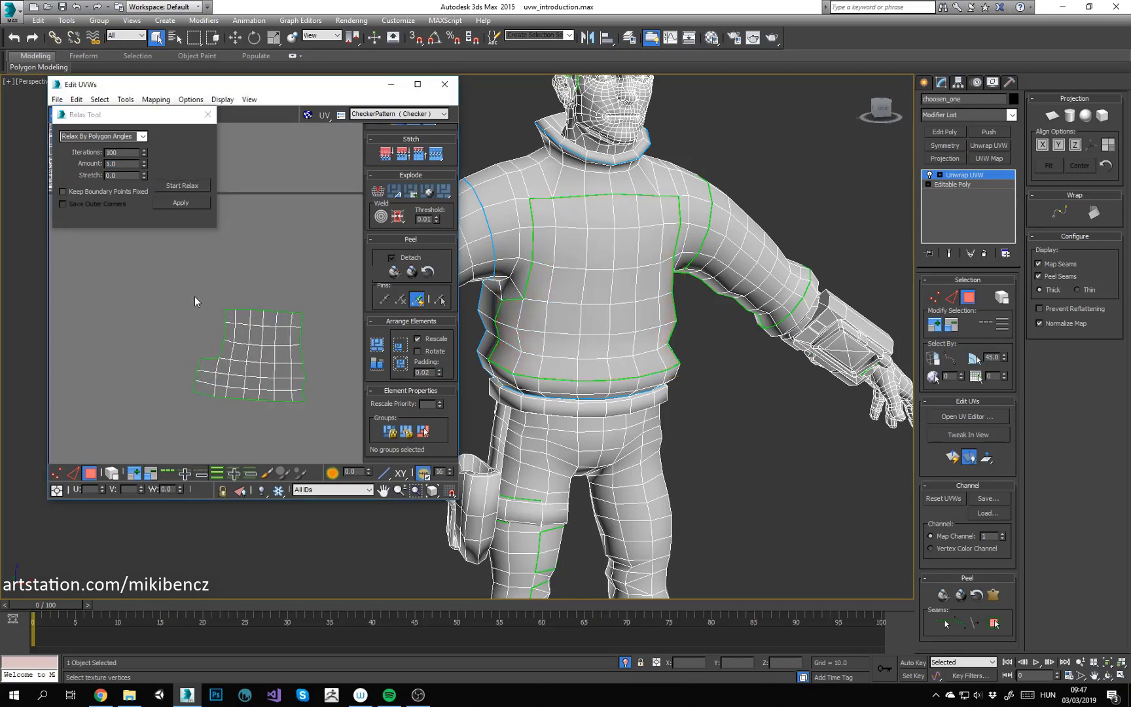
left_click_drag(195, 296, 316, 401)
left_click(265, 254)
scroll(262, 249, "down", 3)
middle_click_drag(232, 197, 266, 297)
scroll(237, 314, "down", 3)
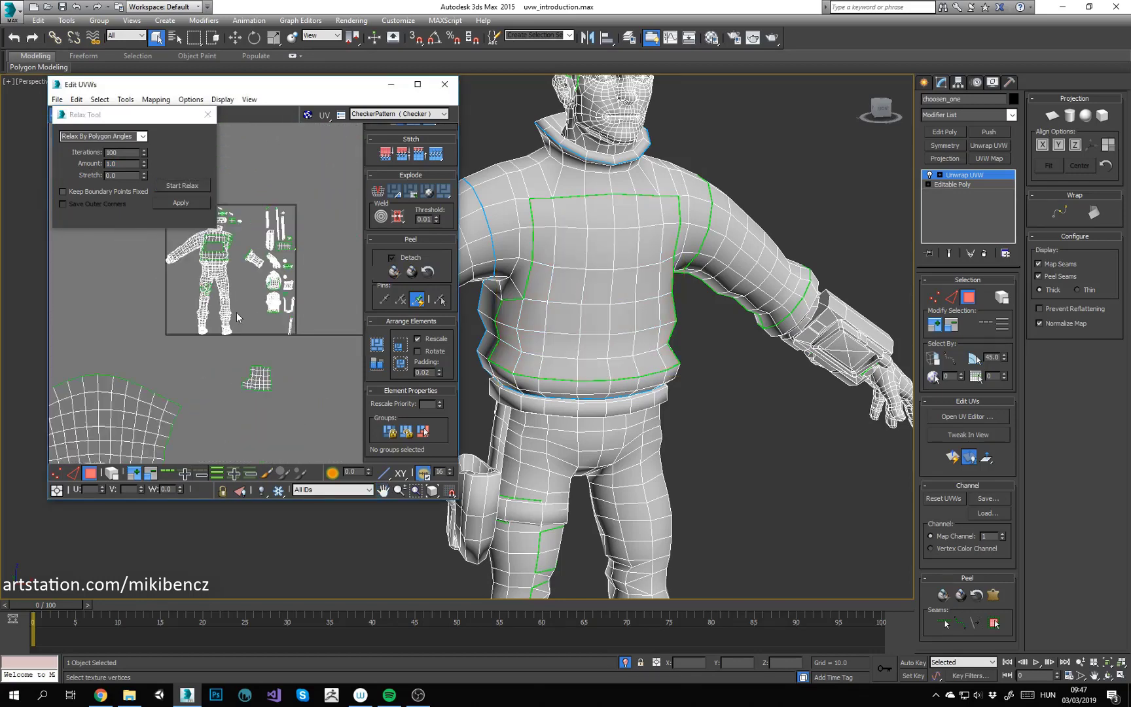
scroll(237, 315, "down", 2)
Step: Select the four screen faces of the forearm device, grow the selection around them, and flatten it with Quick Planar Map
left_click(518, 283)
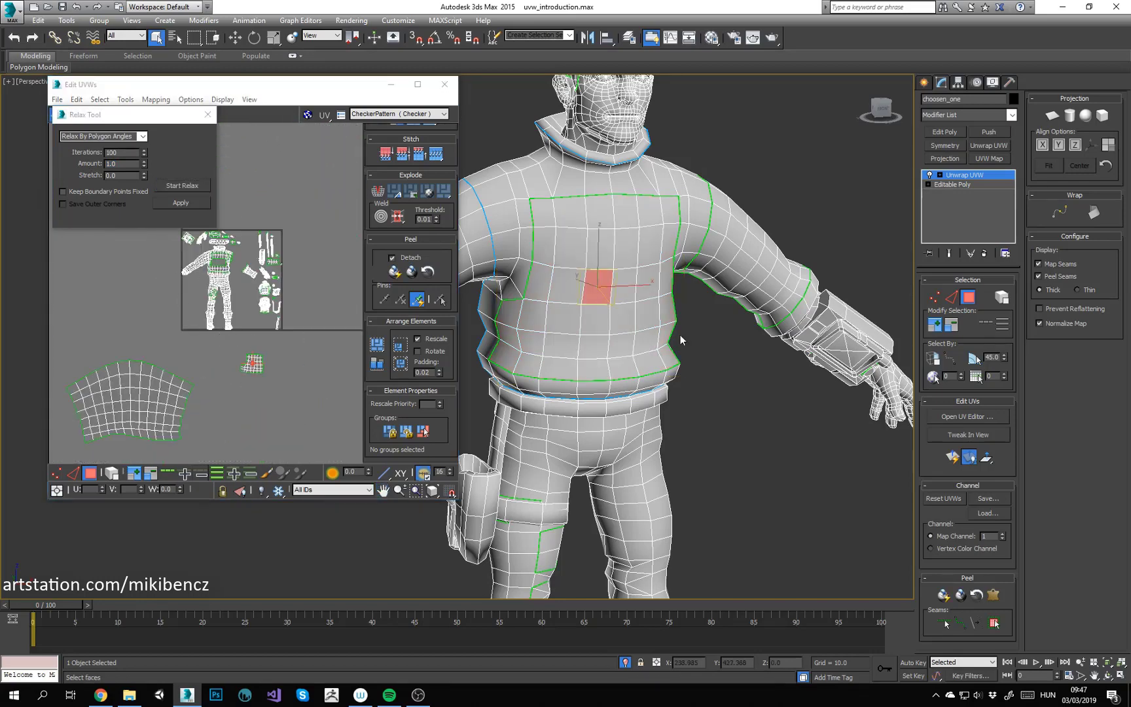
middle_click_drag(518, 285, 508, 317, "alt")
scroll(560, 334, "up", 4)
middle_click_drag(701, 330, 578, 324)
left_click(566, 361)
left_click(593, 360, "ctrl")
left_click(579, 333, "ctrl")
left_click(555, 331, "ctrl")
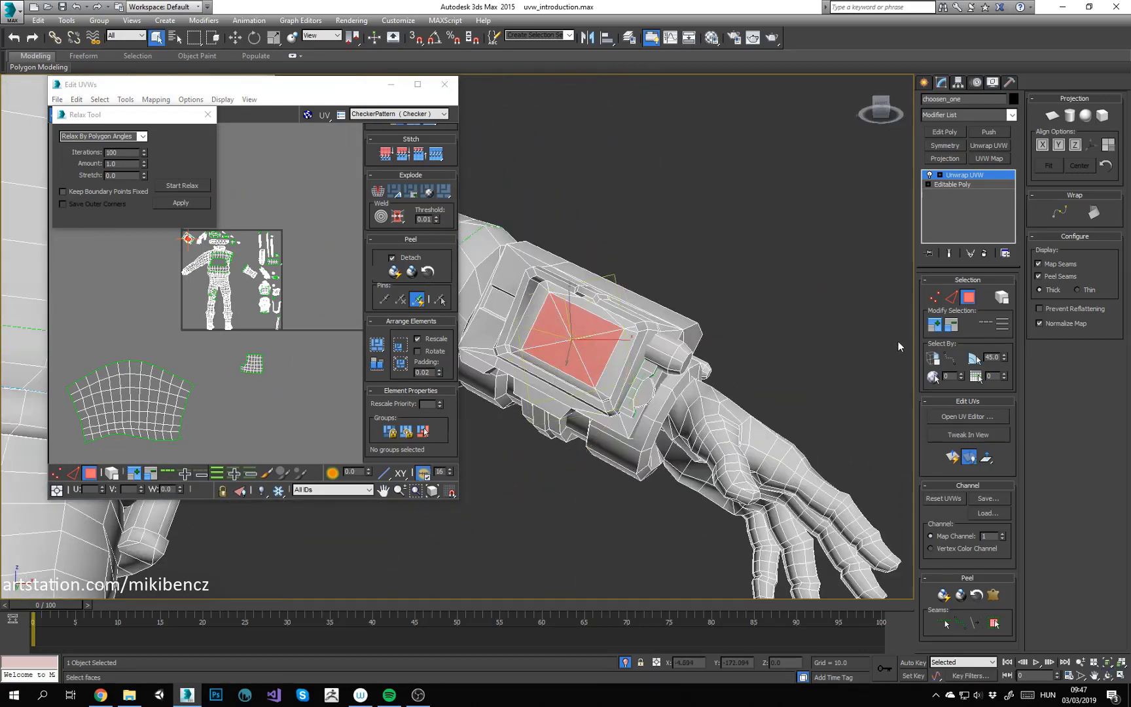
left_click(935, 327)
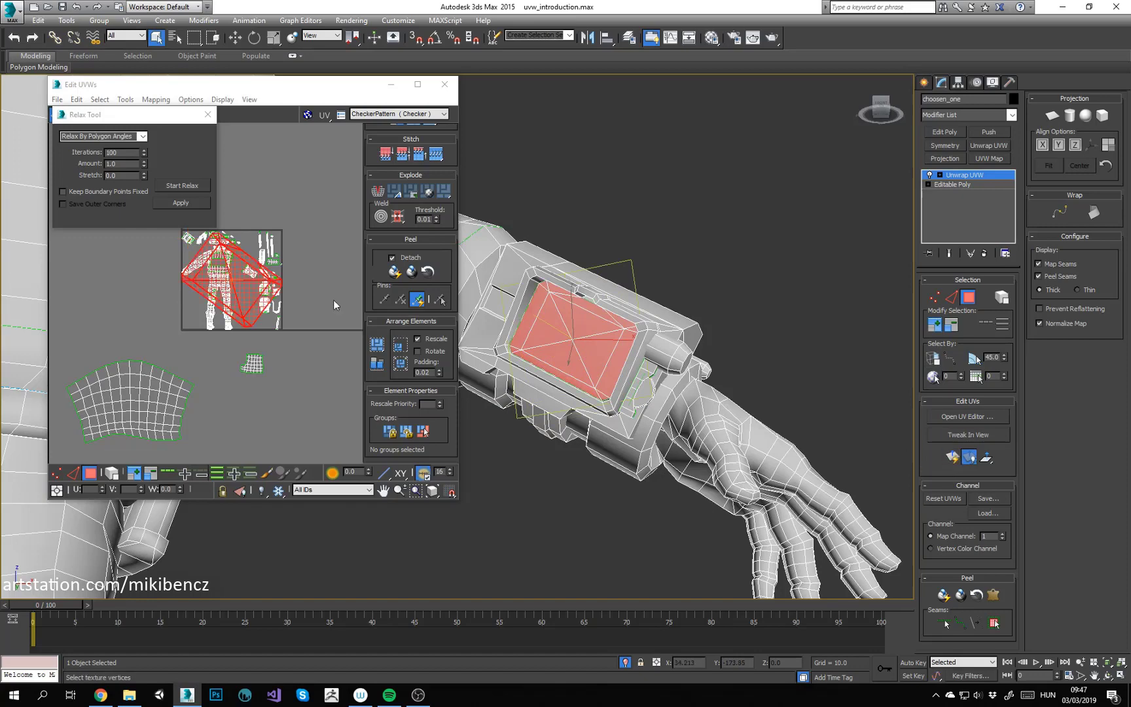
Step: Move the device screen's UV shell clear of the UV square with the Freeform gizmo and rotate it level
scroll(193, 235, "down", 3)
right_click(261, 359)
left_click(297, 403)
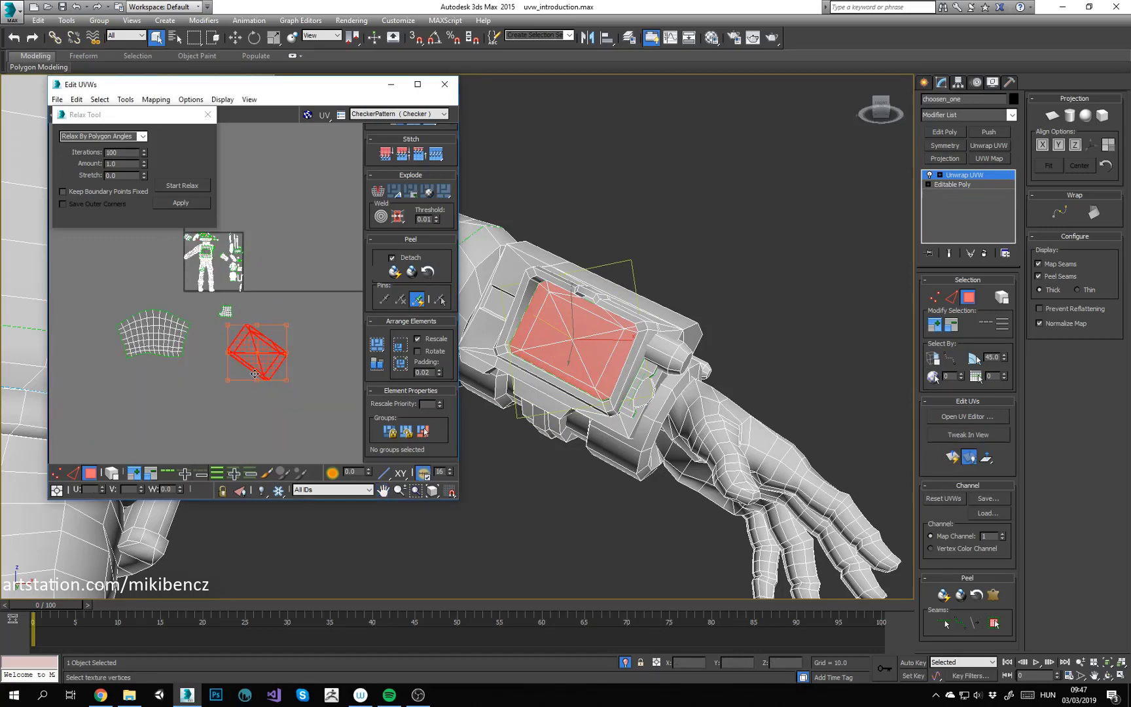
left_click_drag(261, 379, 307, 378)
left_click(294, 309)
Step: Select the entire thigh strap by growing the selection from one of its polygons
scroll(661, 440, "down", 8)
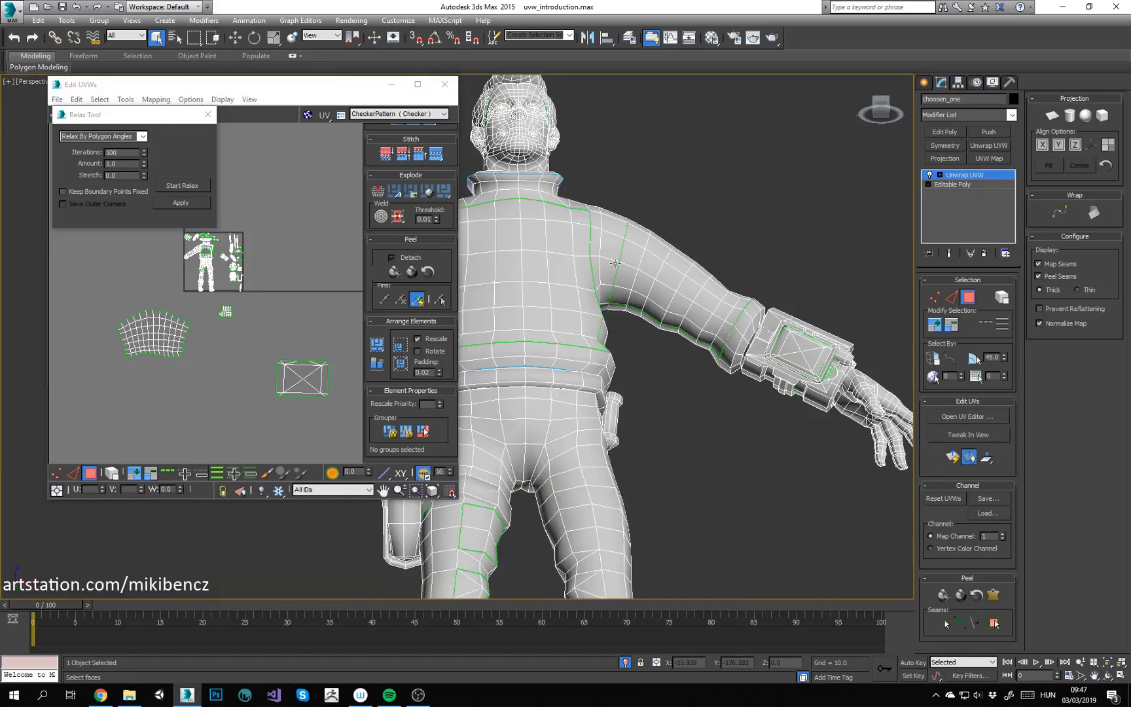
middle_click_drag(660, 440, 594, 272)
left_click(591, 389)
middle_click_drag(591, 389, 629, 384, "alt")
scroll(628, 383, "up", 3)
left_click(619, 383)
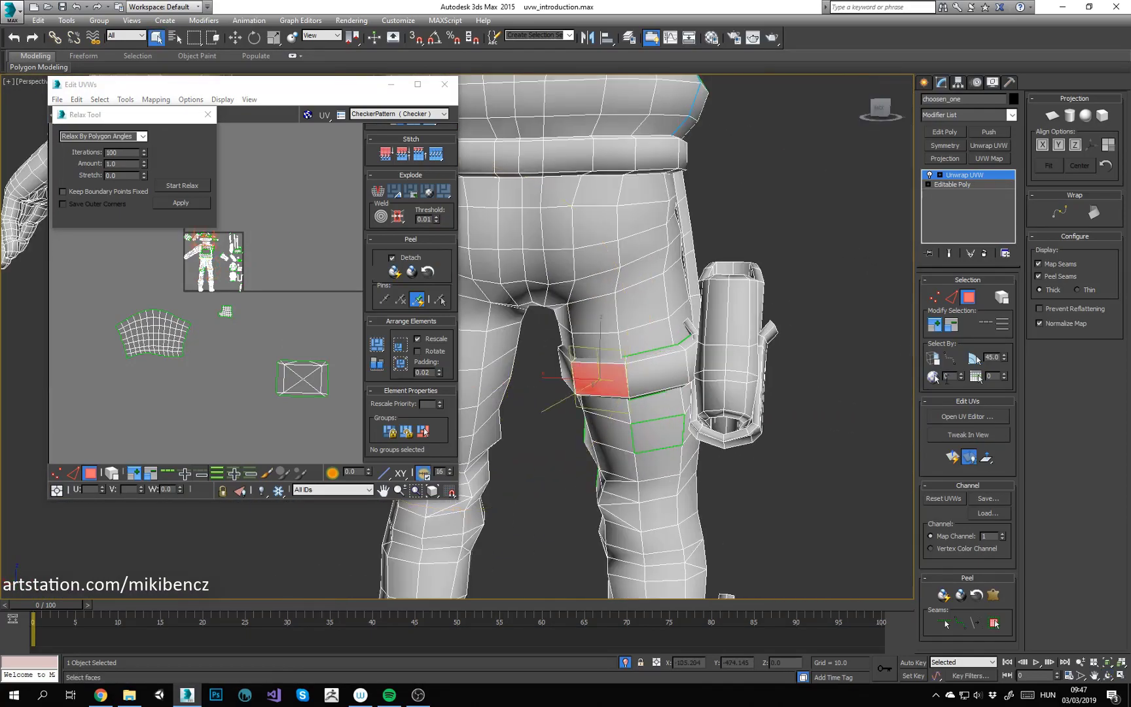
left_click(934, 325)
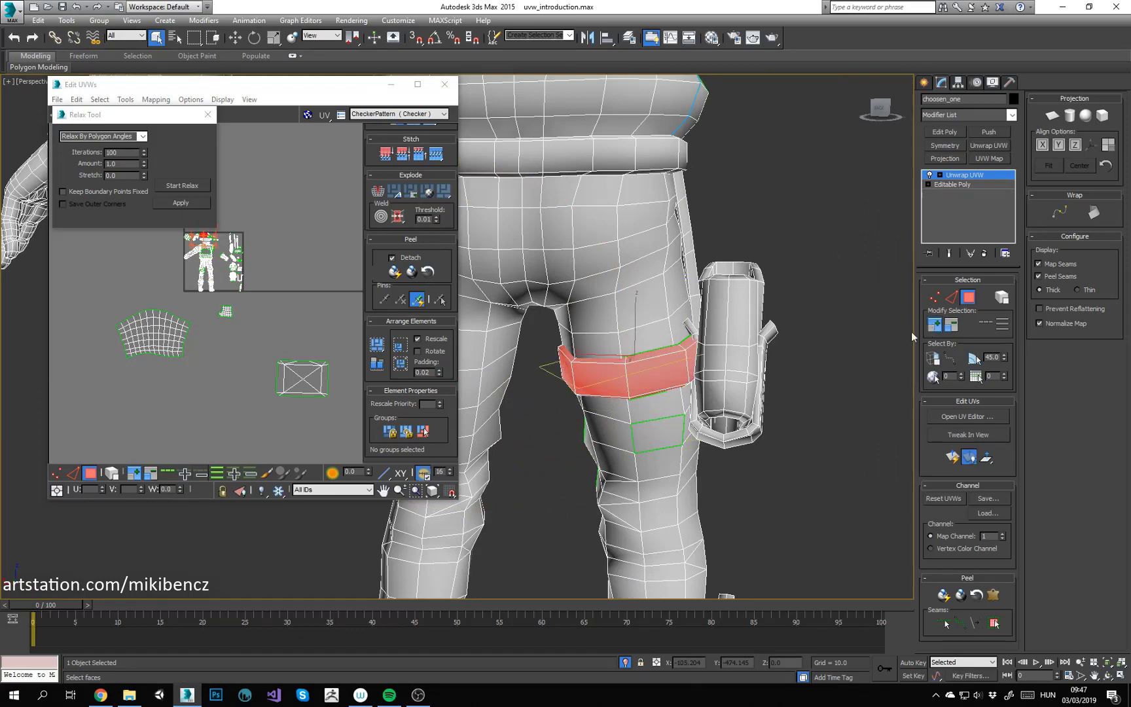
left_click(651, 380)
middle_click_drag(662, 372, 824, 349, "alt")
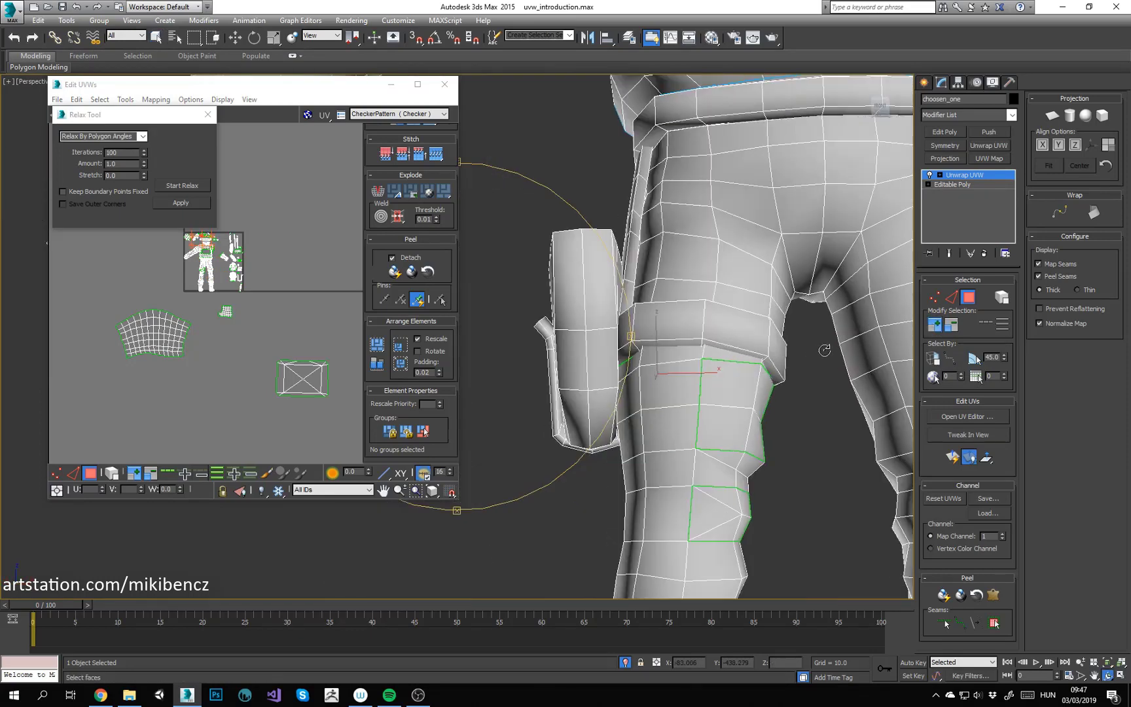
left_click(935, 327)
left_click(935, 325)
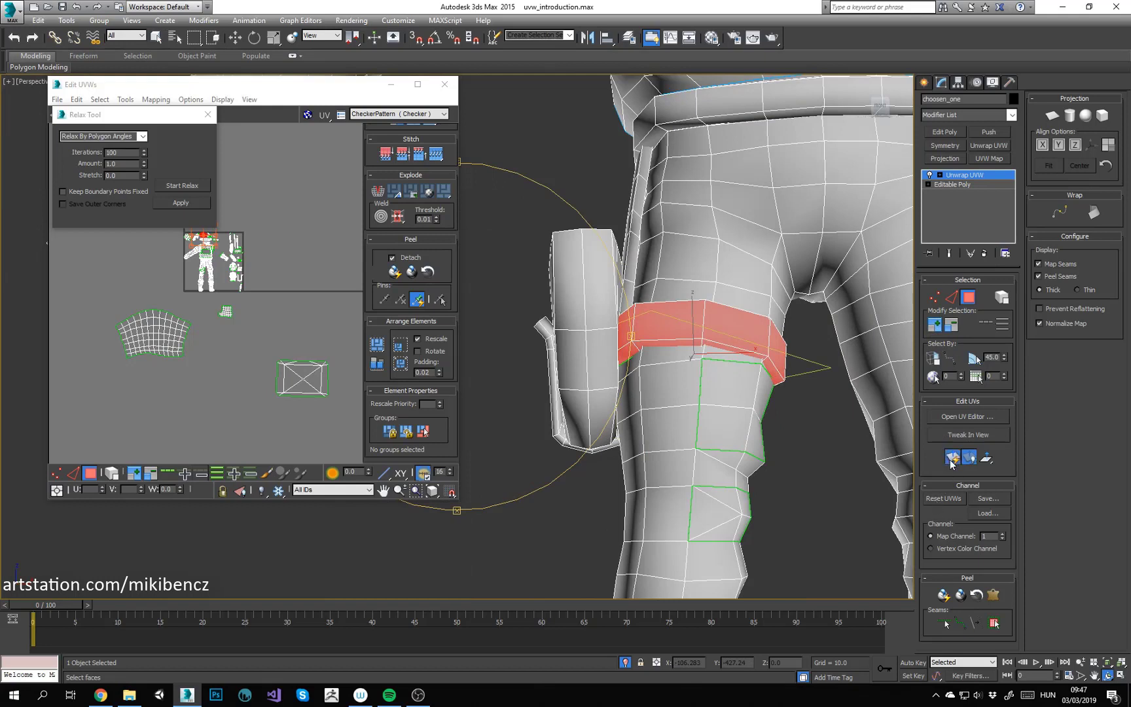
Step: Flatten the strap with Quick Planar Map and move its ring-shaped UV shell below the UV square
left_click_drag(215, 279, 212, 422)
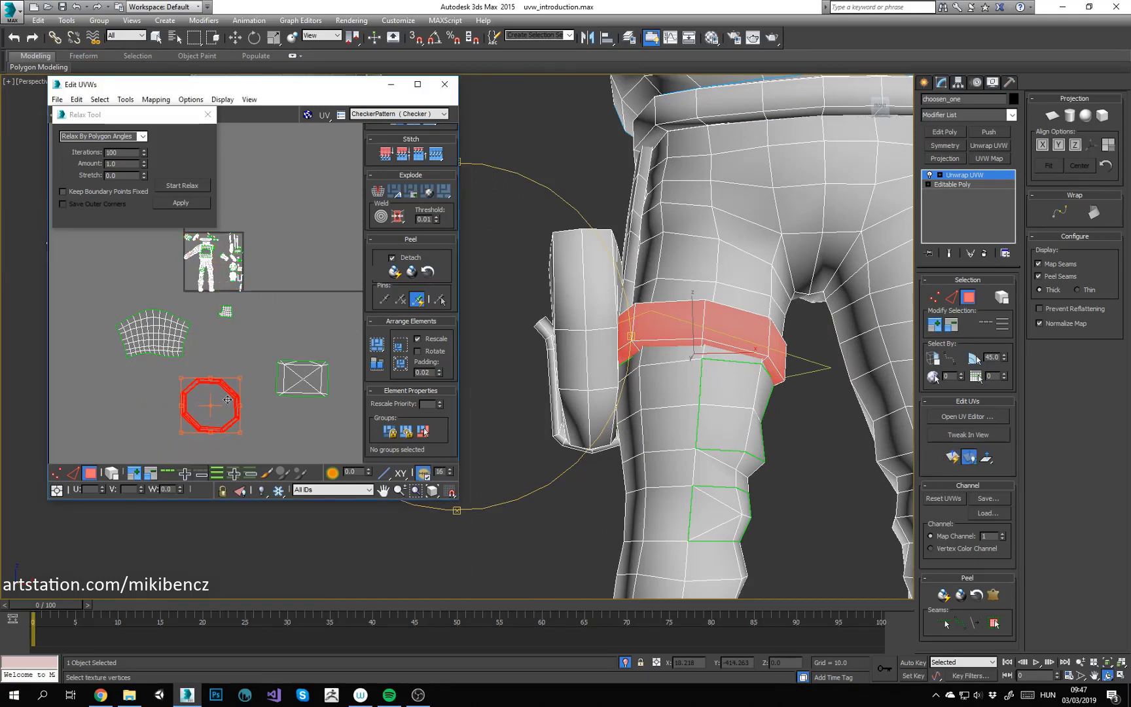
left_click(233, 402)
middle_click_drag(233, 401, 233, 313)
scroll(203, 313, "up", 4)
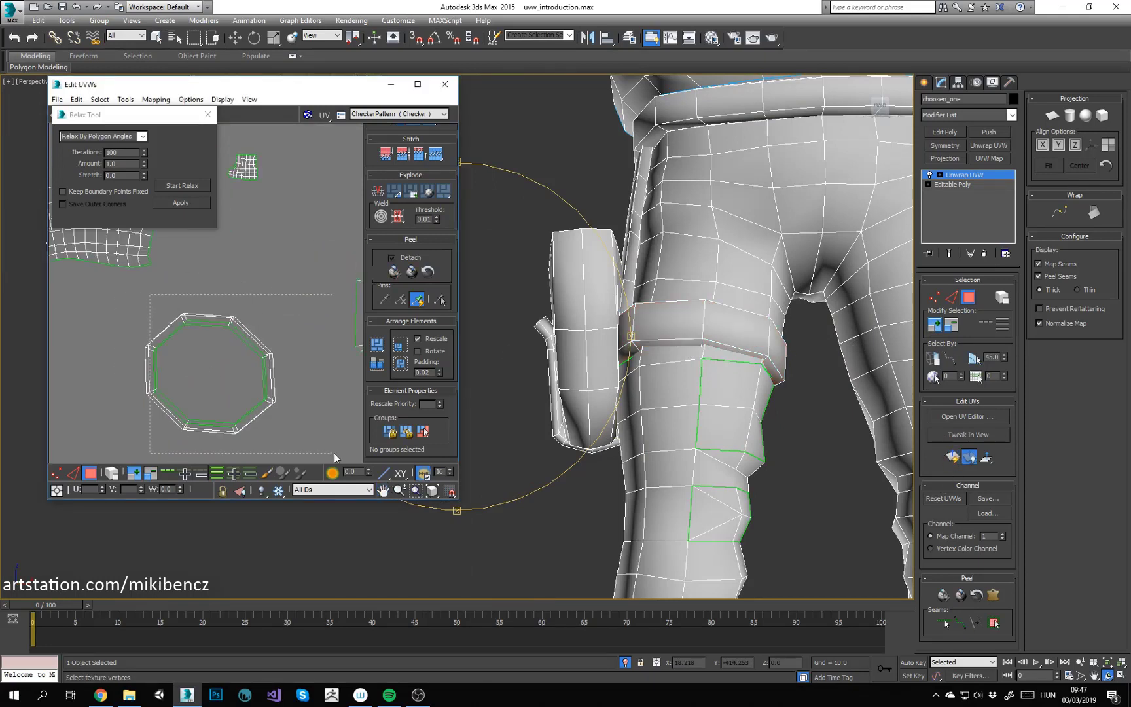
left_click_drag(300, 439, 299, 437)
Step: Select the edges running across the strap on the inner thigh and break the UVs there
middle_click_drag(488, 322, 524, 321, "alt")
key("2")
left_click(625, 322)
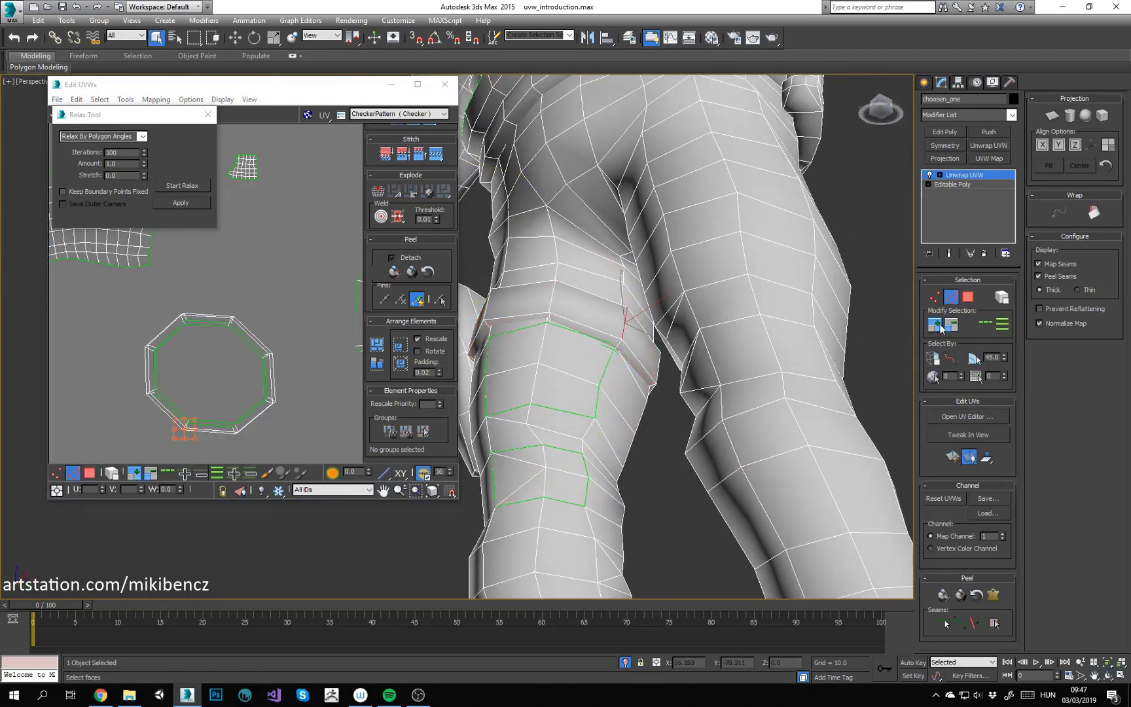
right_click(225, 273)
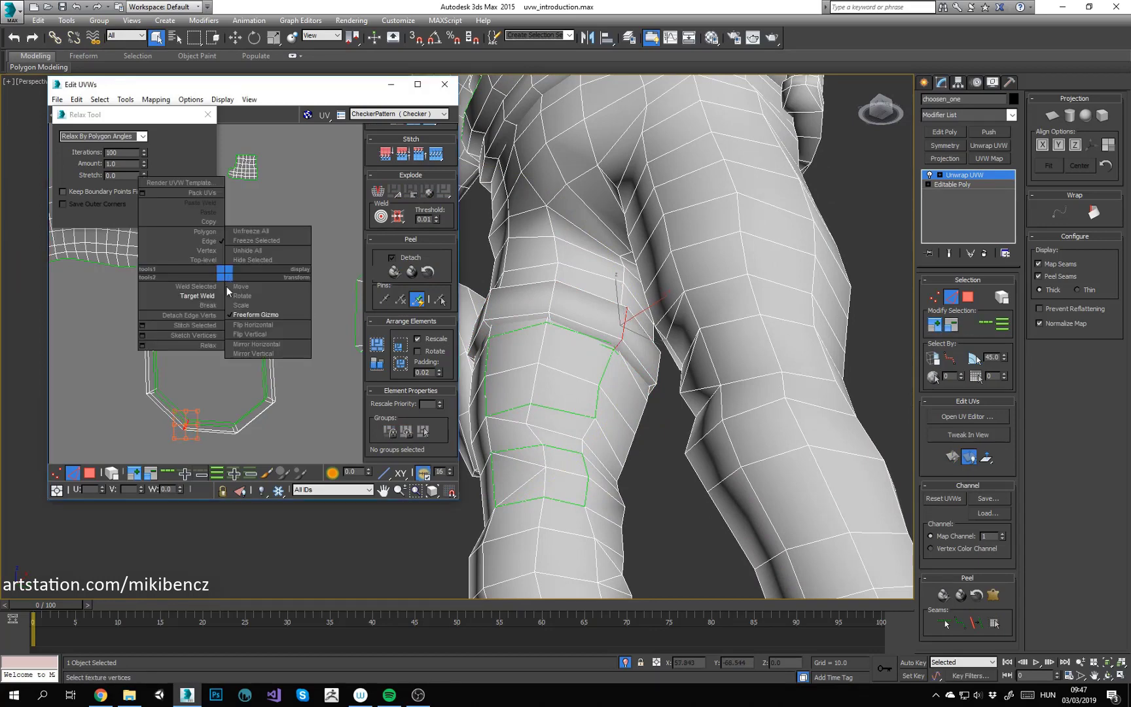
left_click(204, 305)
Step: Relax the cut strap's UV shell by polygon angles
key("3")
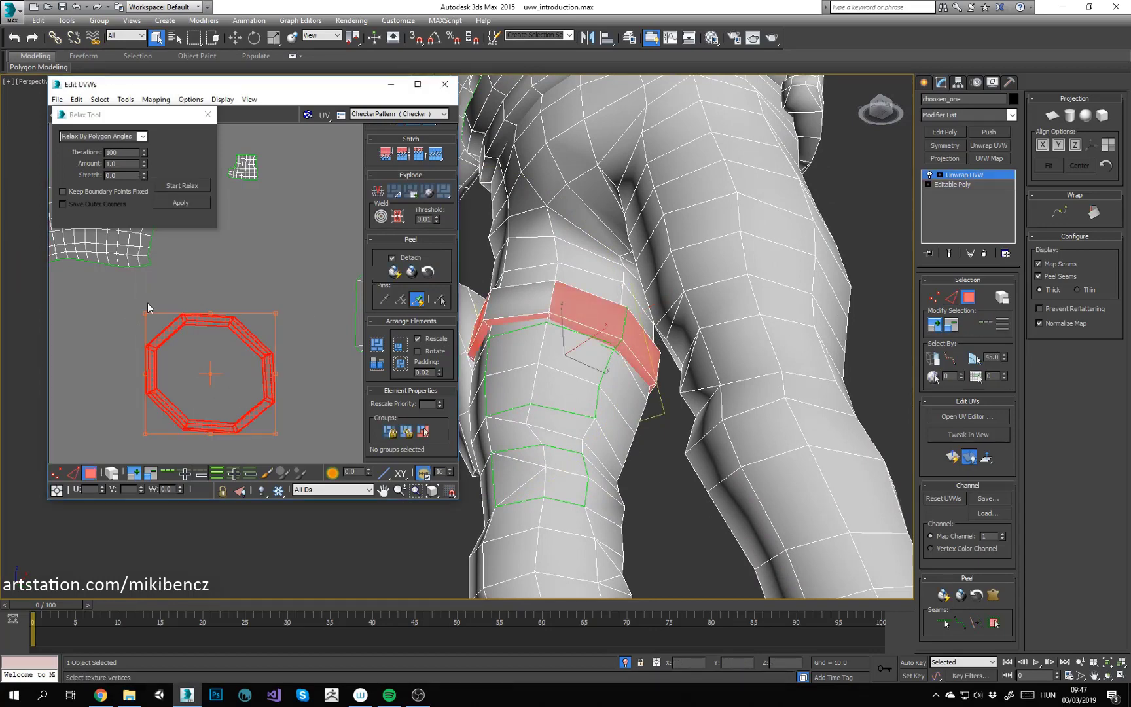
left_click(189, 186)
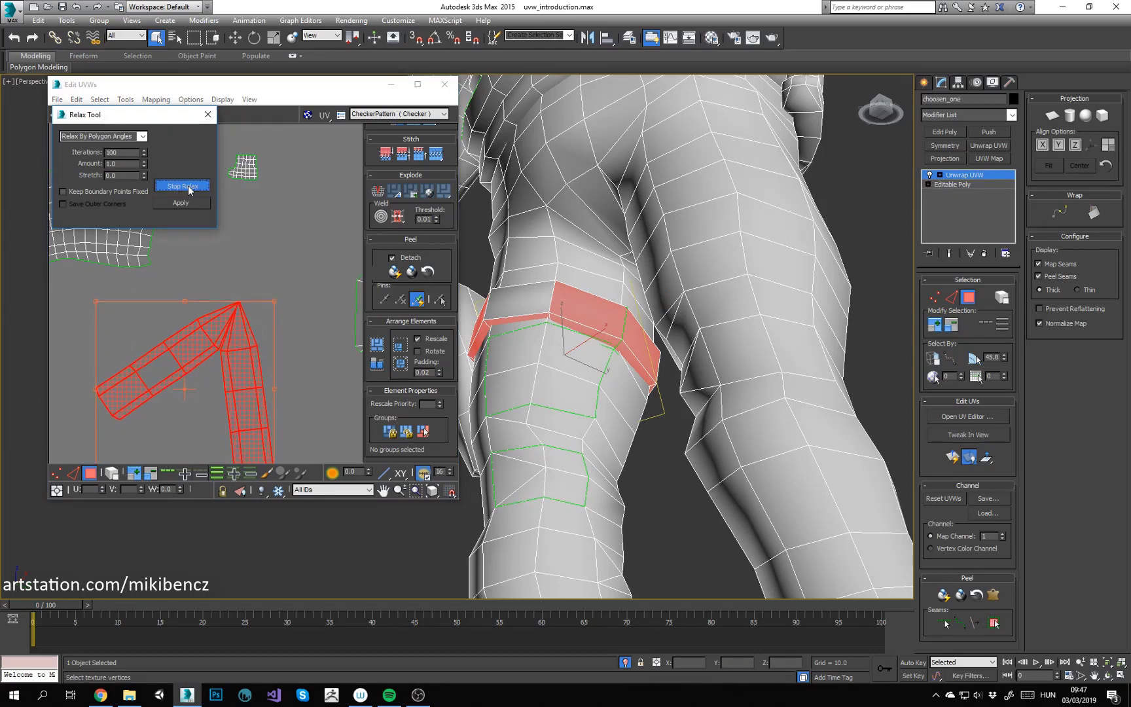
left_click(189, 187)
left_click(333, 283)
scroll(277, 353, "down", 3)
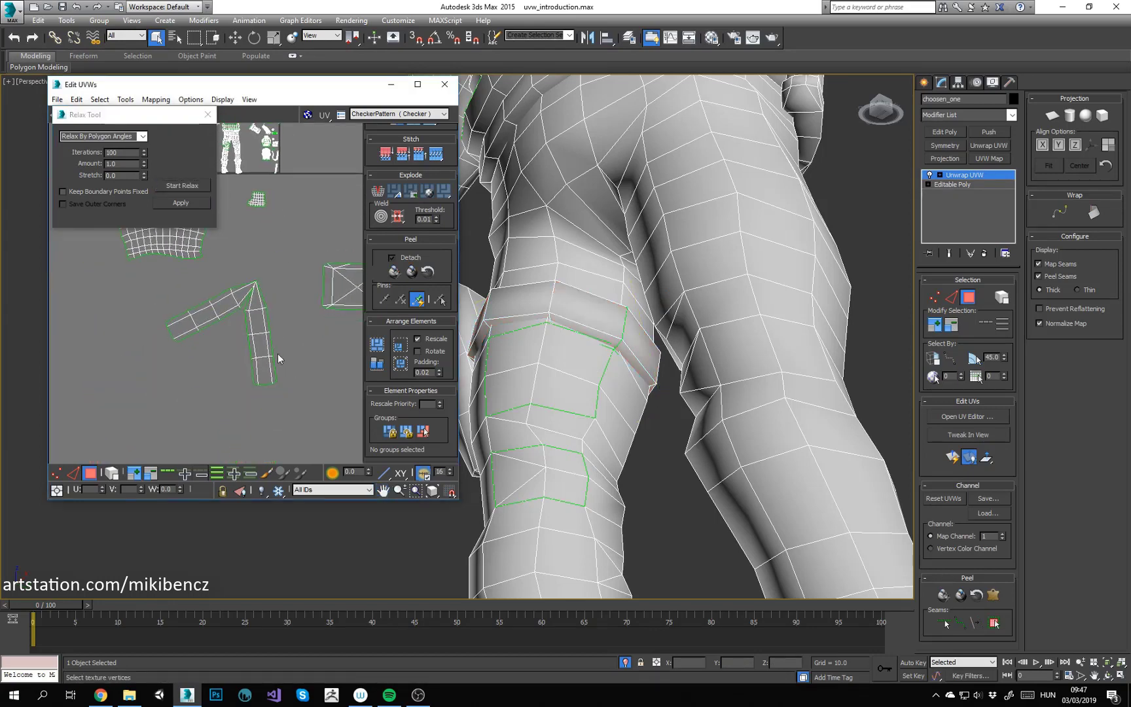
left_click_drag(196, 292, 162, 269)
left_click(189, 187)
left_click(190, 187)
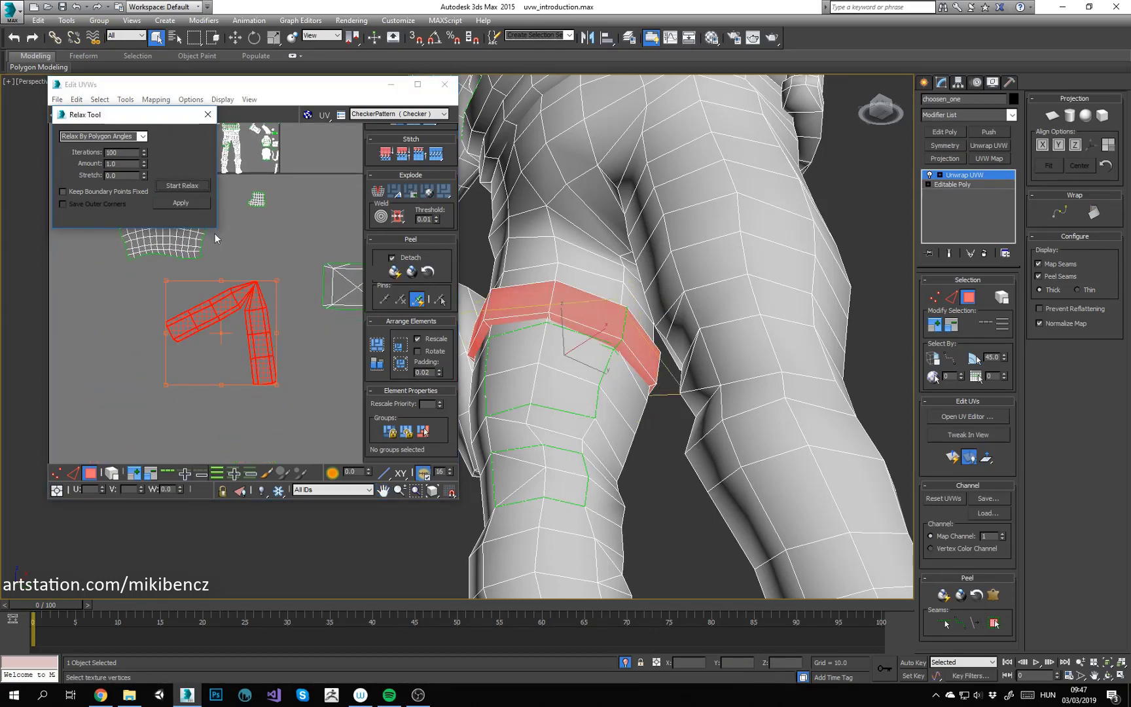
left_click(277, 267)
scroll(277, 266, "up", 2)
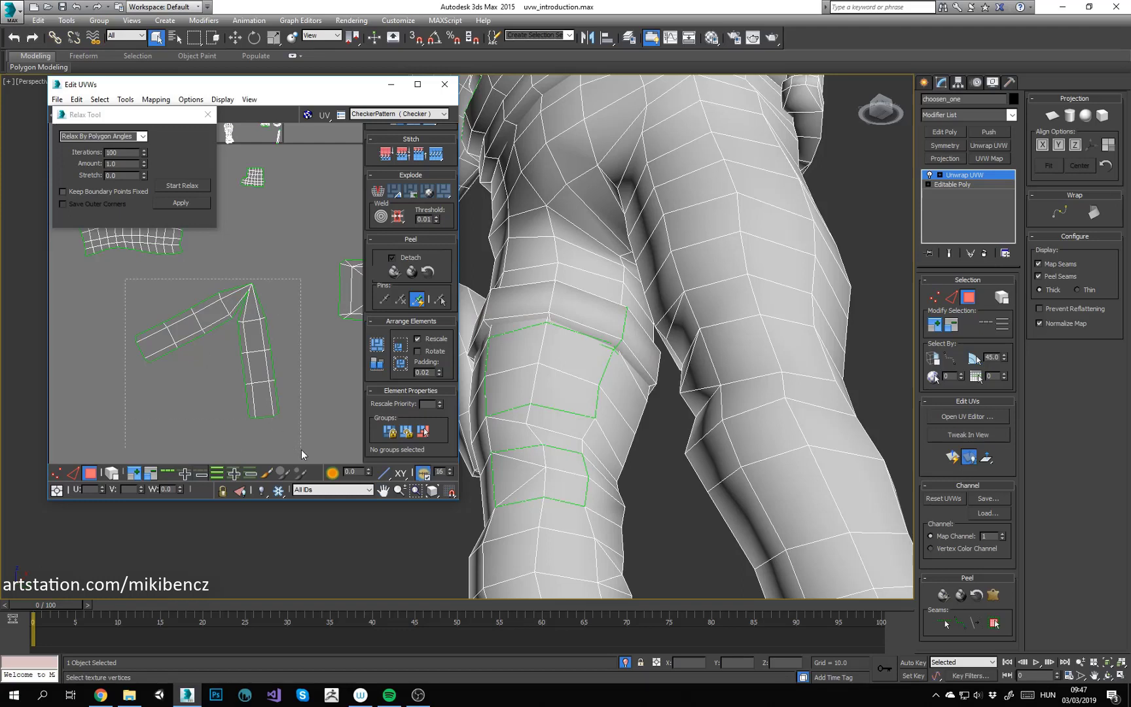
Step: Unfold the bent strap shell with Relax By Edge Angles
left_click_drag(302, 454, 303, 454)
left_click(273, 415)
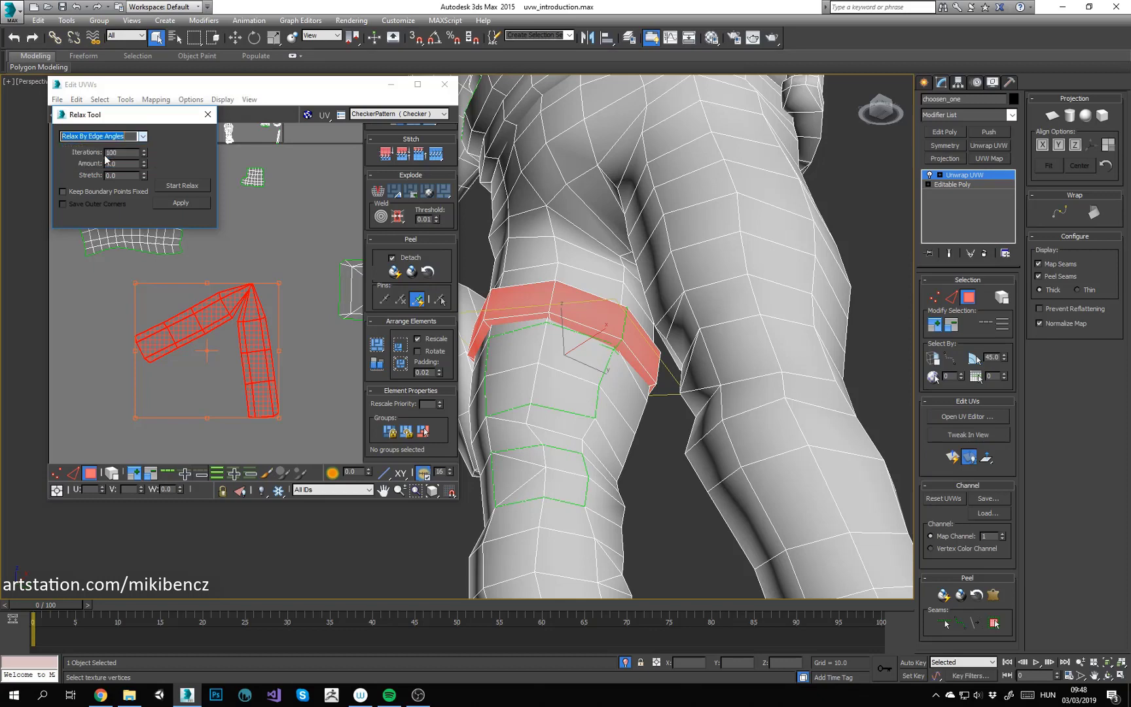
left_click(184, 189)
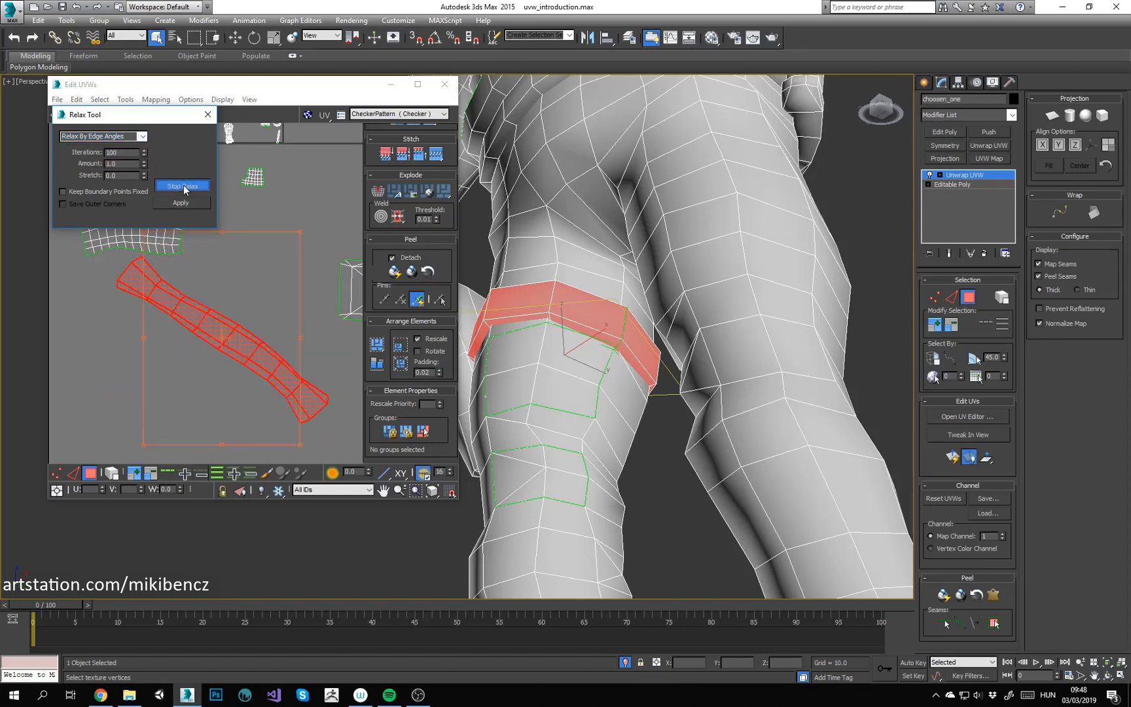
left_click(184, 187)
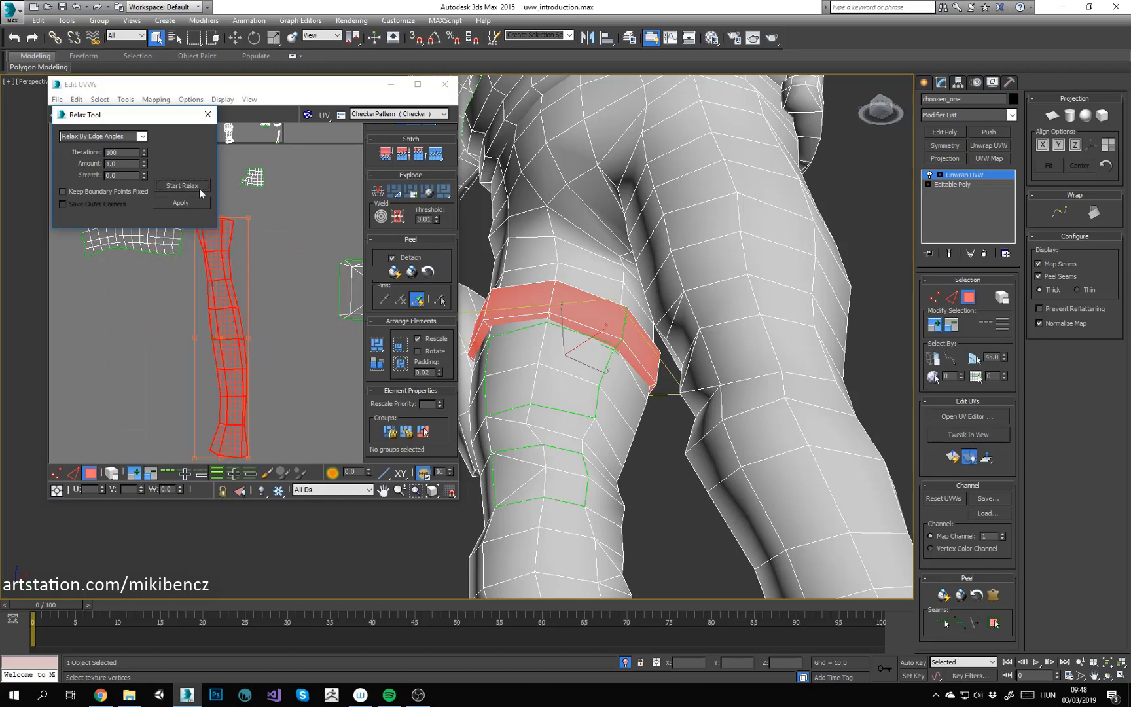
Step: Switch back to Relax By Polygon Angles and relax the strap shell into a straight strip
scroll(258, 278, "down", 3)
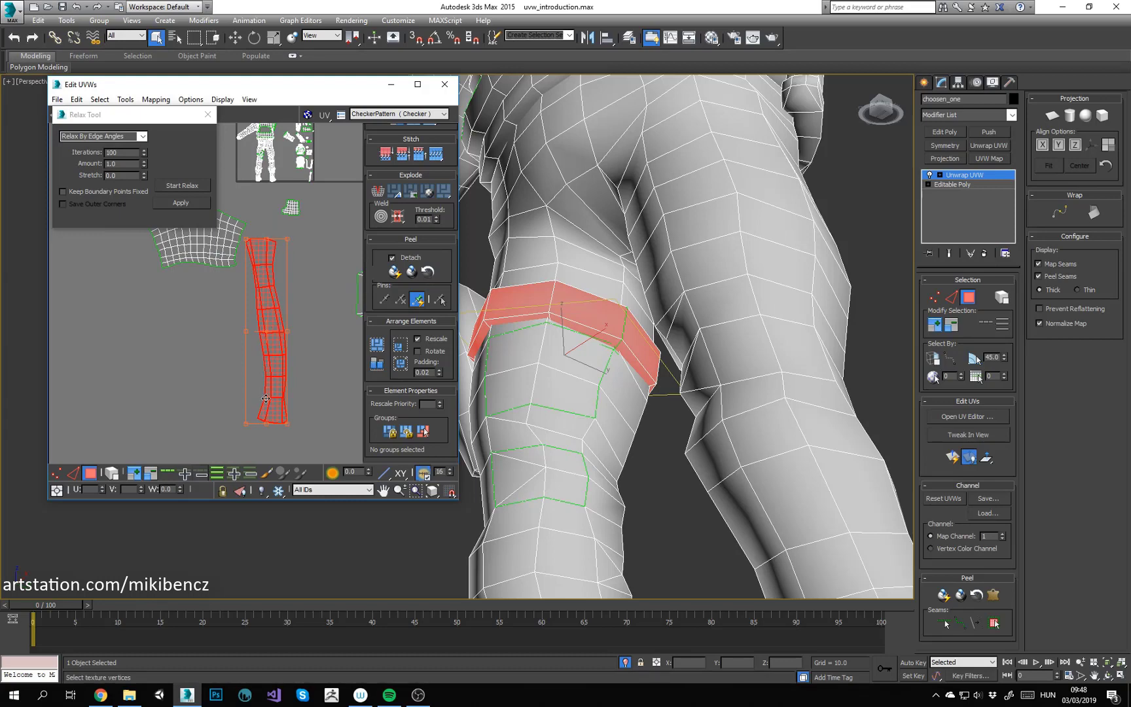
left_click(143, 136)
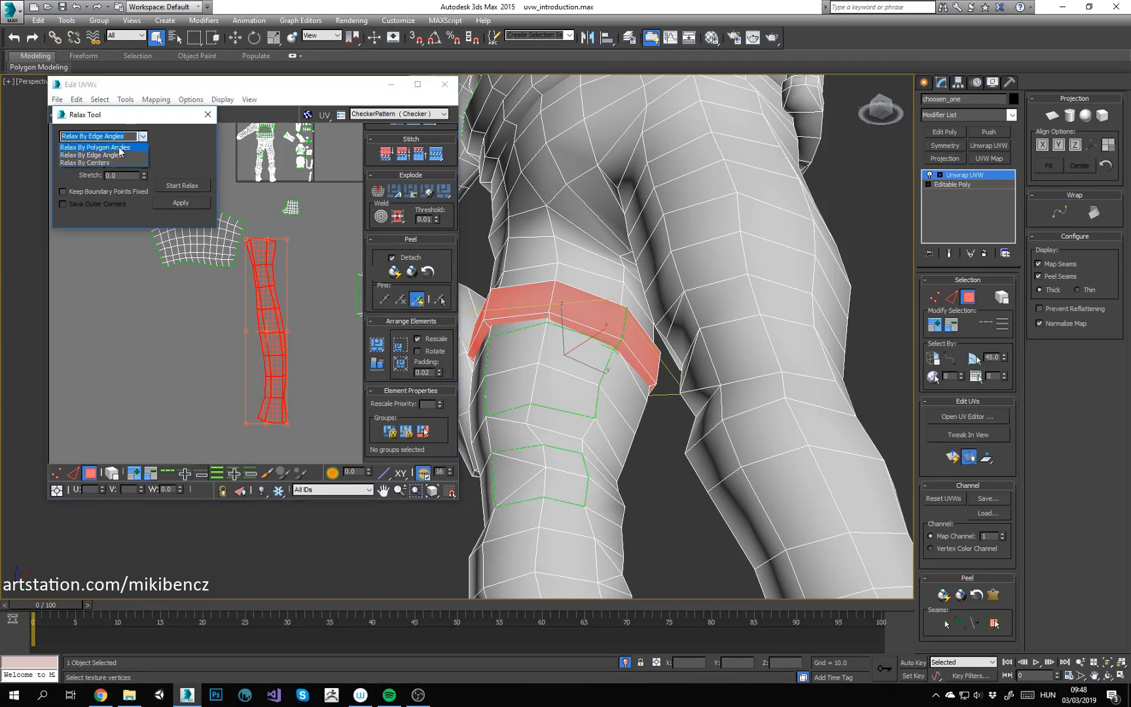
left_click(312, 326)
middle_click_drag(292, 354, 292, 350)
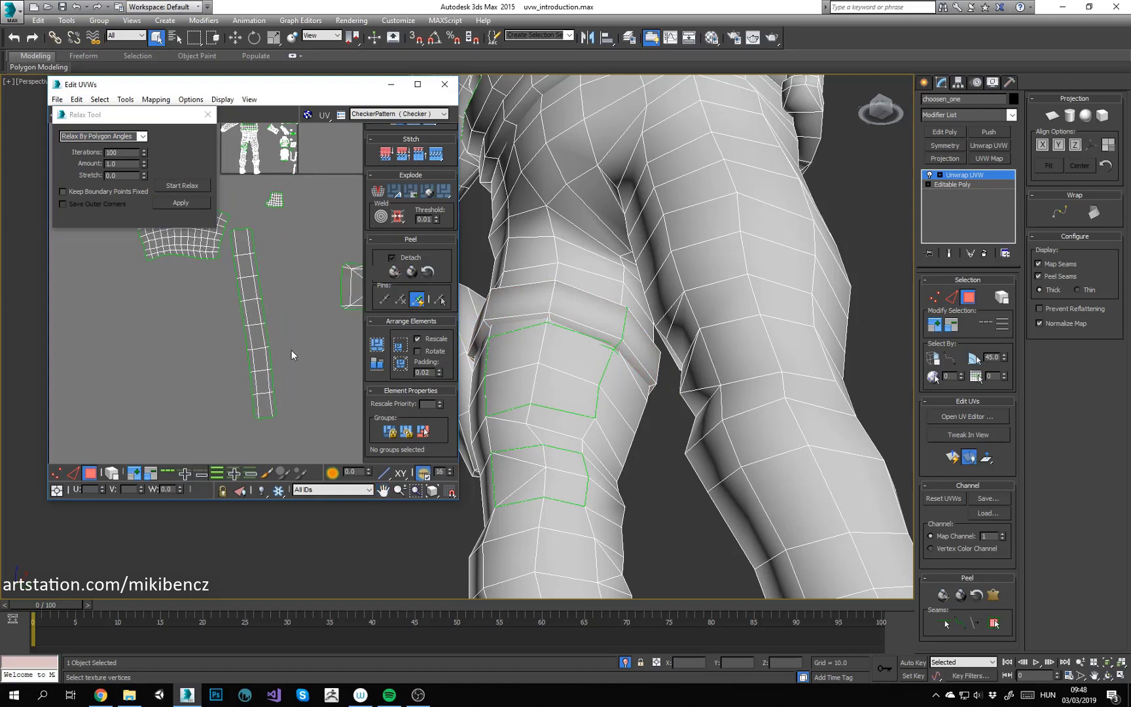
Step: Rotate the thigh strap's UV strip until it lies horizontally below the torso shell
left_click(262, 334)
right_click(288, 325)
left_click(316, 332)
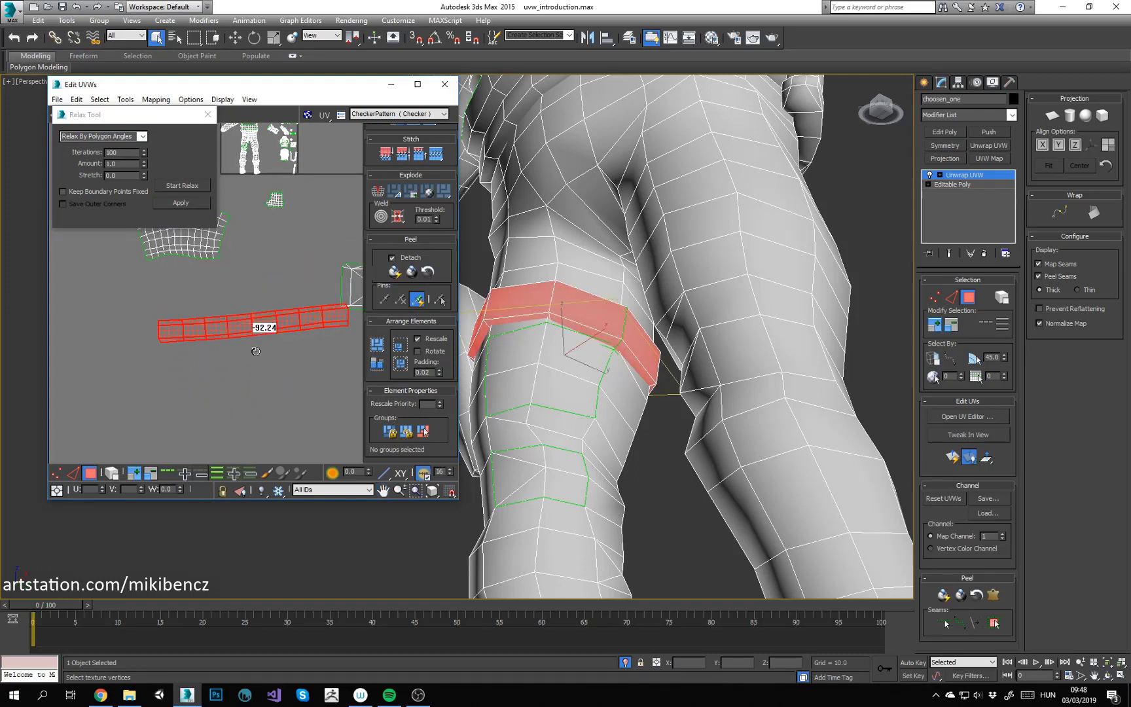
left_click(239, 306)
scroll(240, 306, "down", 1)
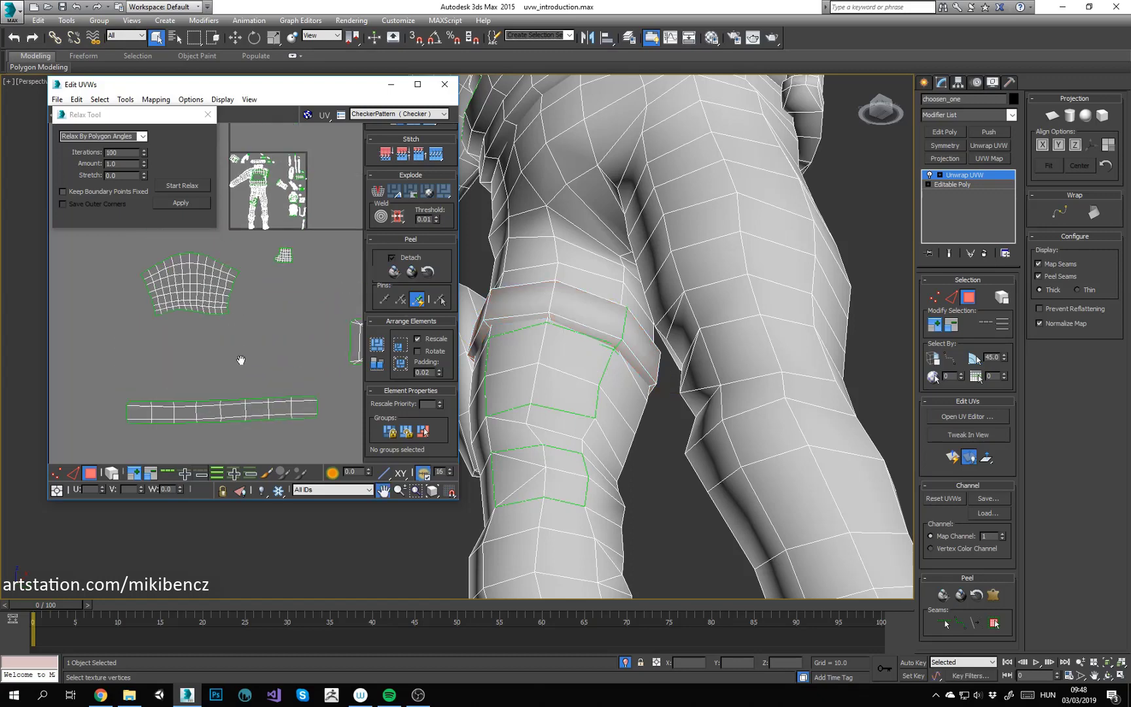
left_click_drag(278, 382, 278, 382)
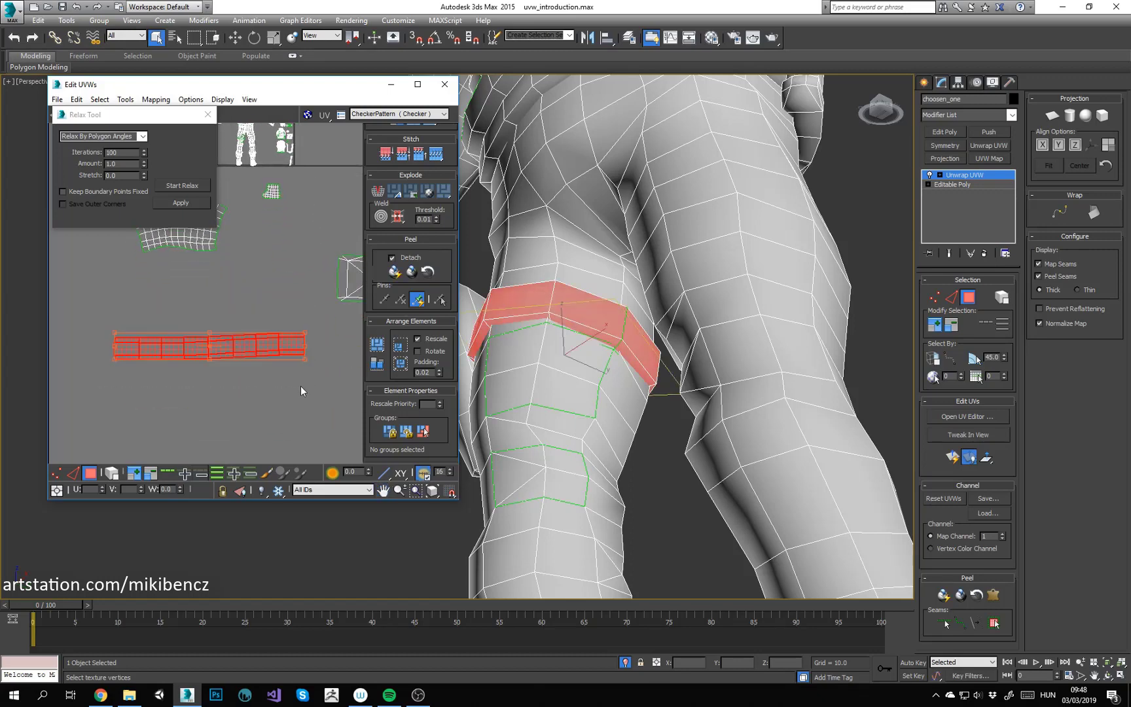
left_click(250, 290)
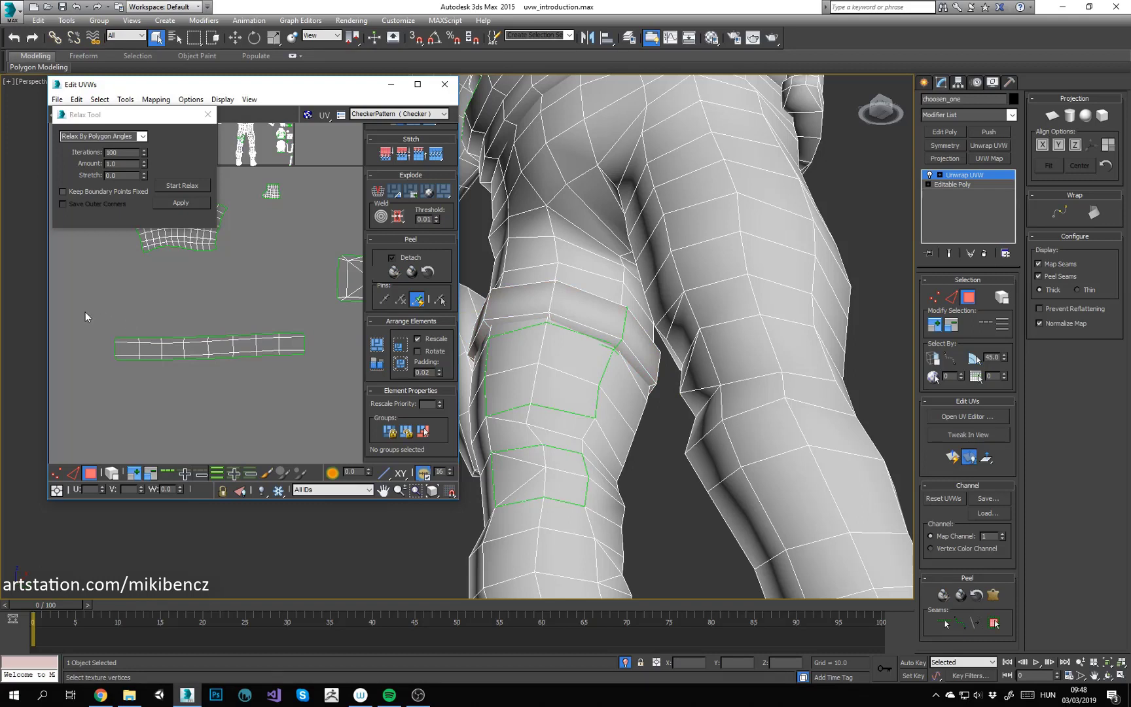
left_click_drag(319, 394, 318, 394)
left_click(244, 312)
left_click(132, 137)
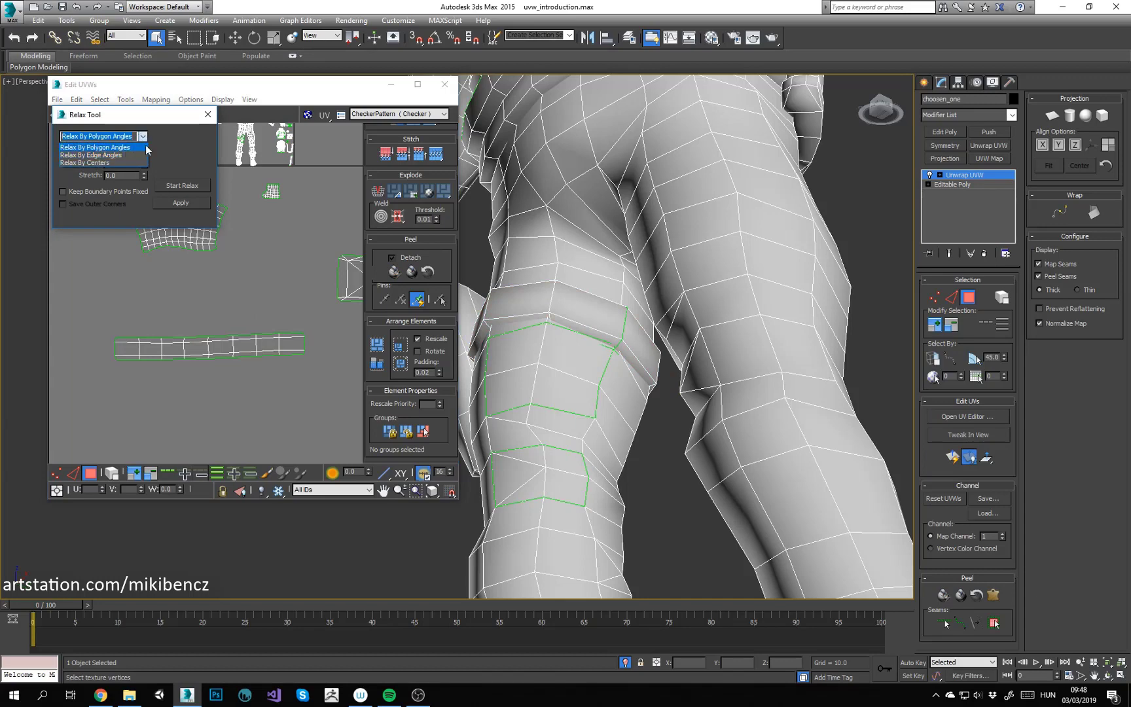
left_click(273, 315)
Step: Undo the thigh strap shell's rotation and relaxing until it is bent again
key("ctrl+z")
key("ctrl+z")
key("ctrl+z")
key("ctrl+z")
key("ctrl+z")
key("ctrl+z")
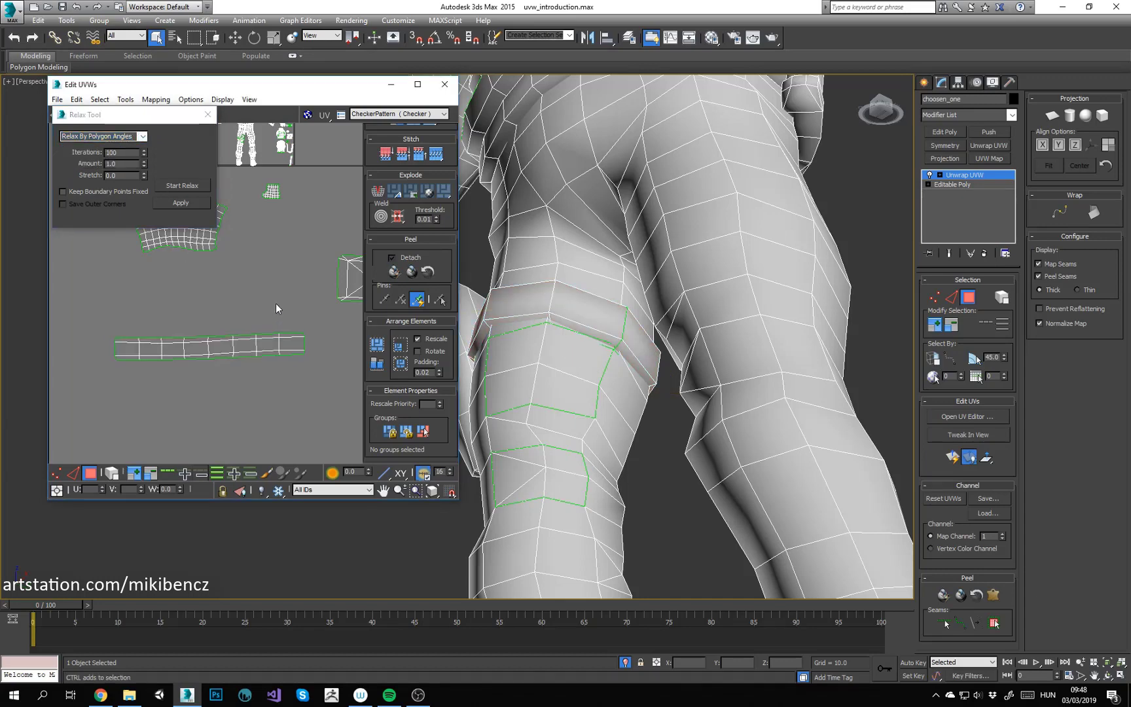
key("ctrl+z")
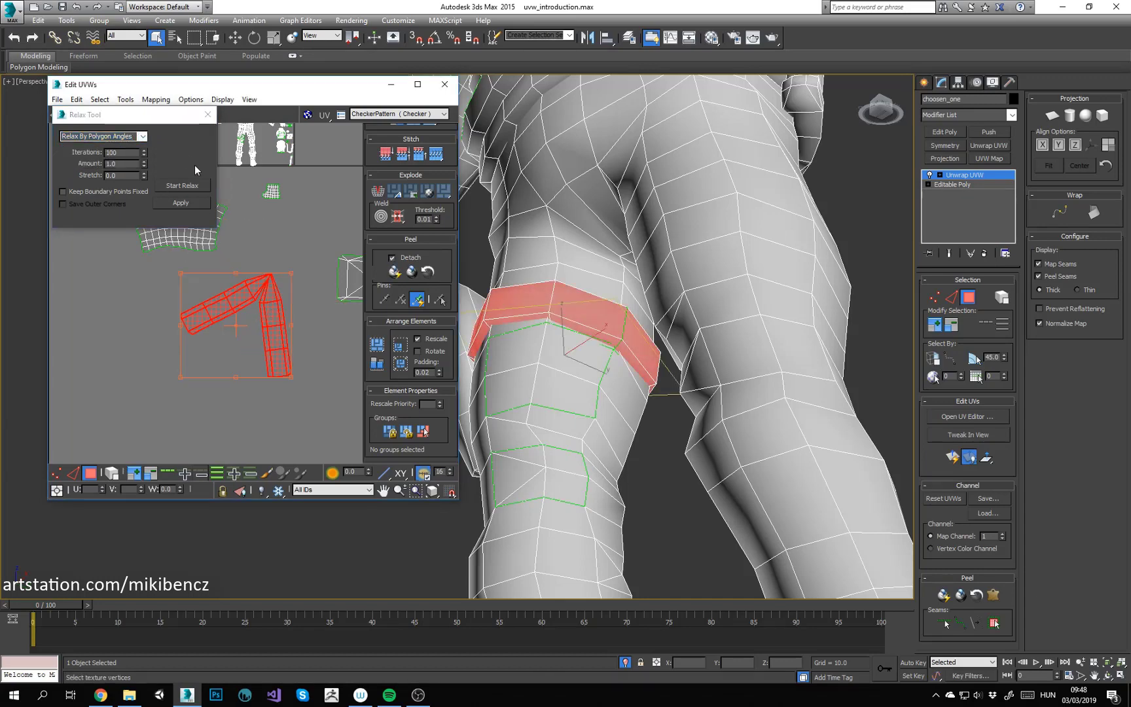
Step: Unfold the bent strap shell with Relax By Edge Angles and straighten it with Relax By Polygon Angles
left_click(183, 185)
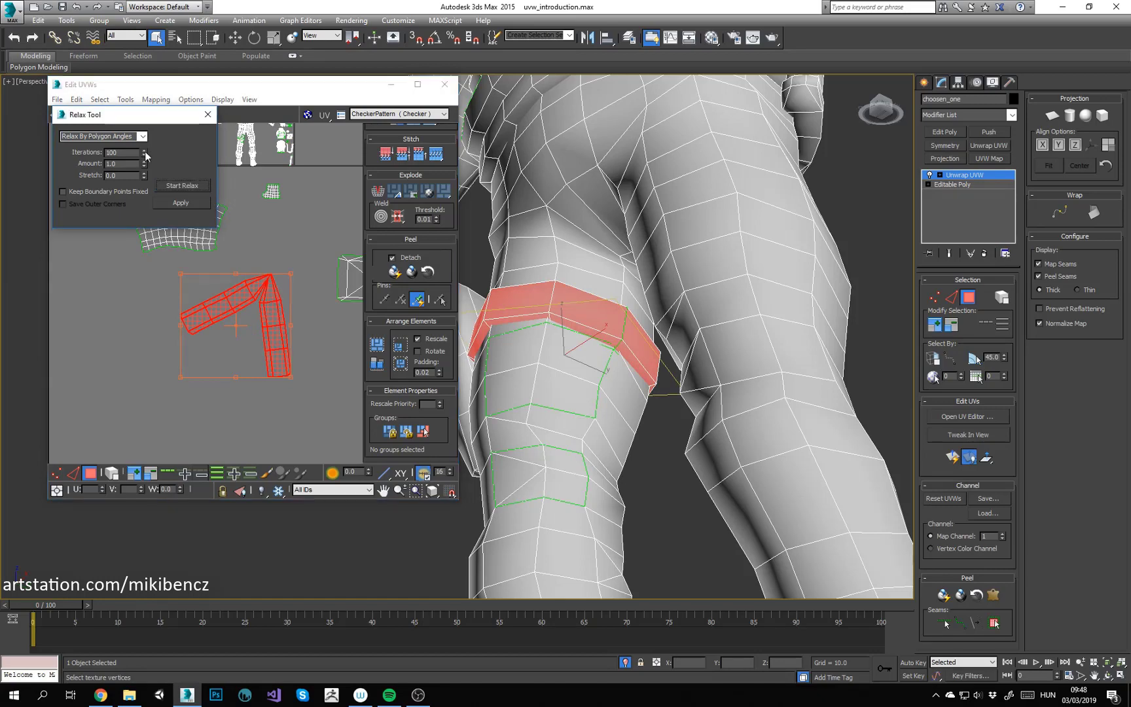
left_click(179, 185)
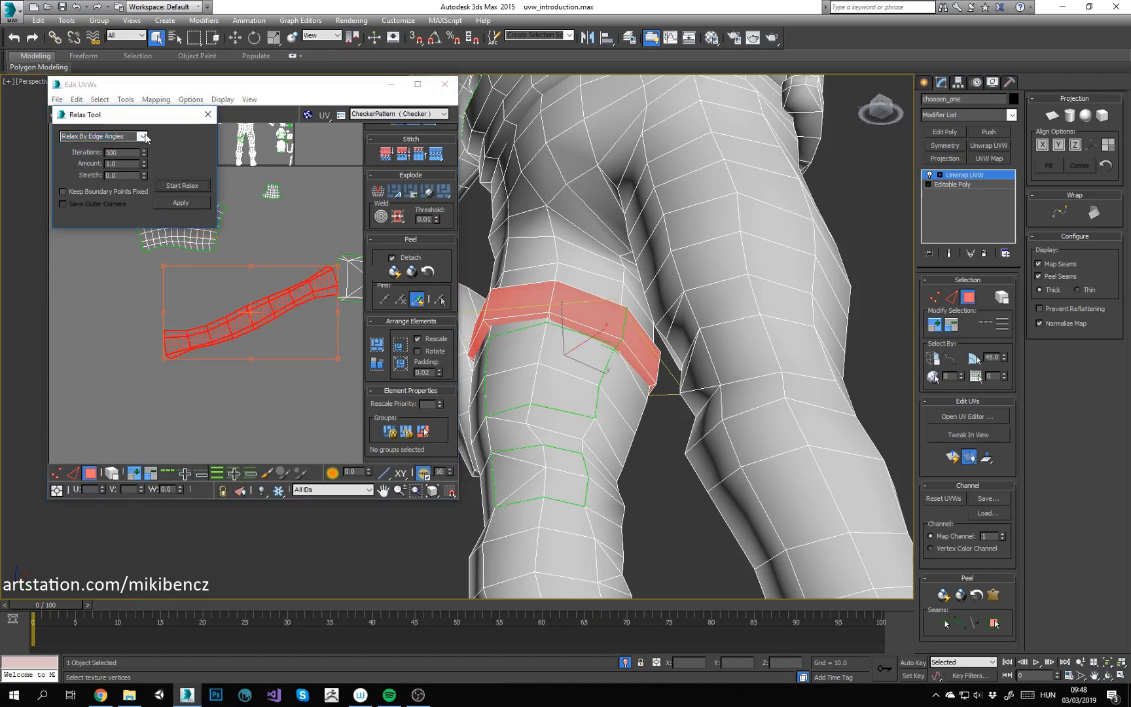
left_click(175, 188)
left_click(290, 244)
middle_click_drag(290, 244, 228, 387)
scroll(595, 438, "down", 6)
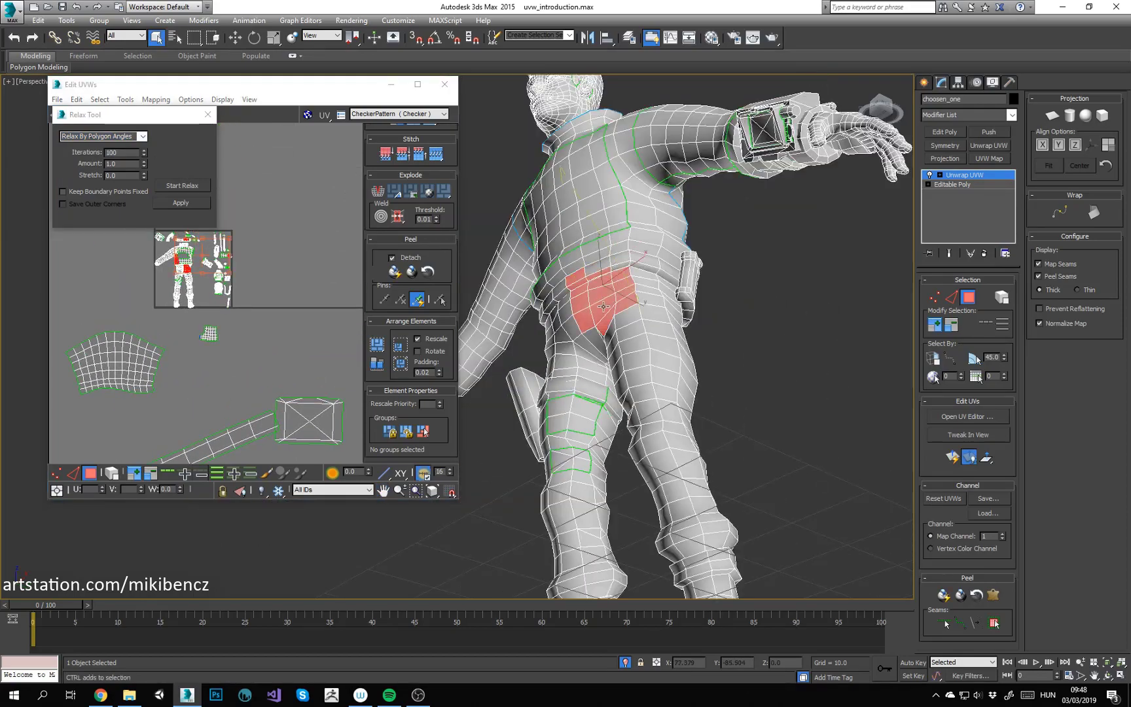
middle_click_drag(603, 307, 552, 339, "alt")
scroll(645, 333, "down", 5)
scroll(638, 327, "up", 2)
middle_click_drag(589, 386, 583, 360, "alt")
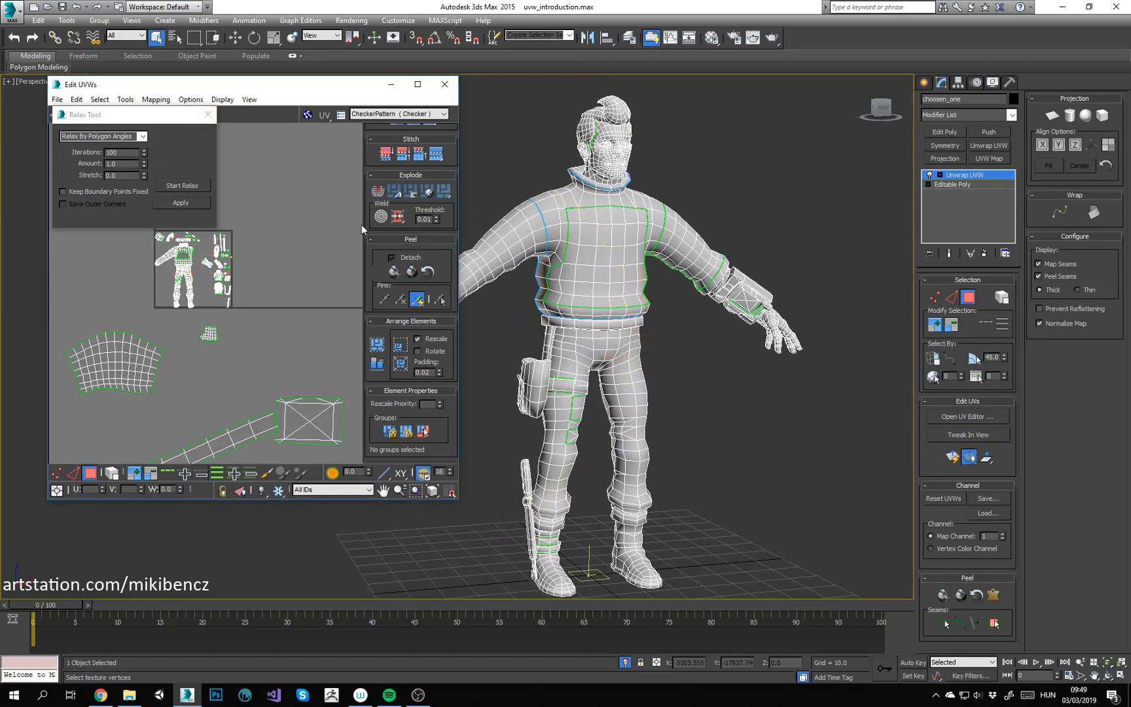
scroll(450, 224, "up", 3)
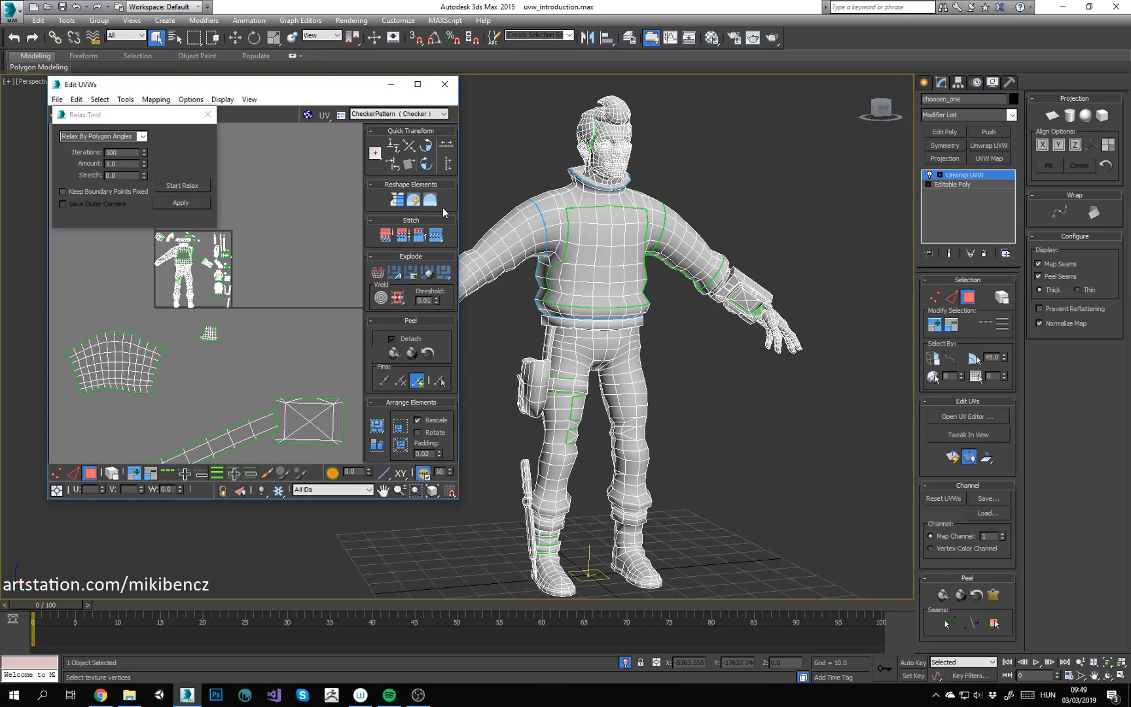
middle_click_drag(608, 252, 629, 249, "alt")
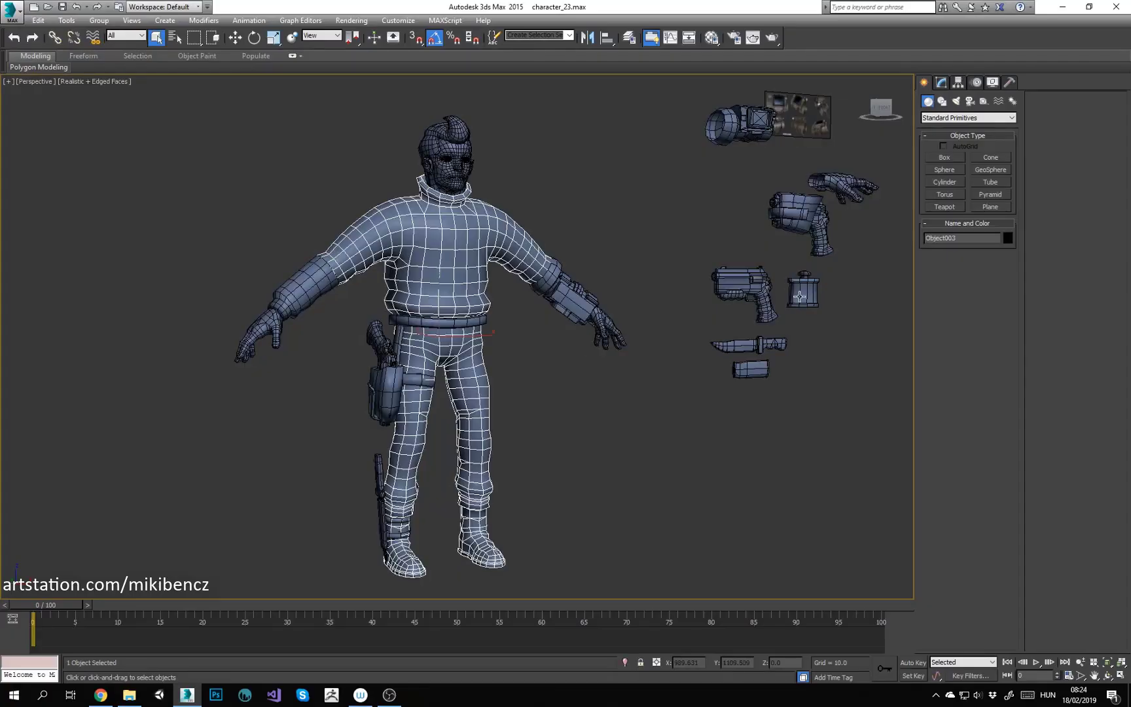
Step: Apply a Symmetry modifier to the character's body mesh in character_23.max
left_click(944, 145)
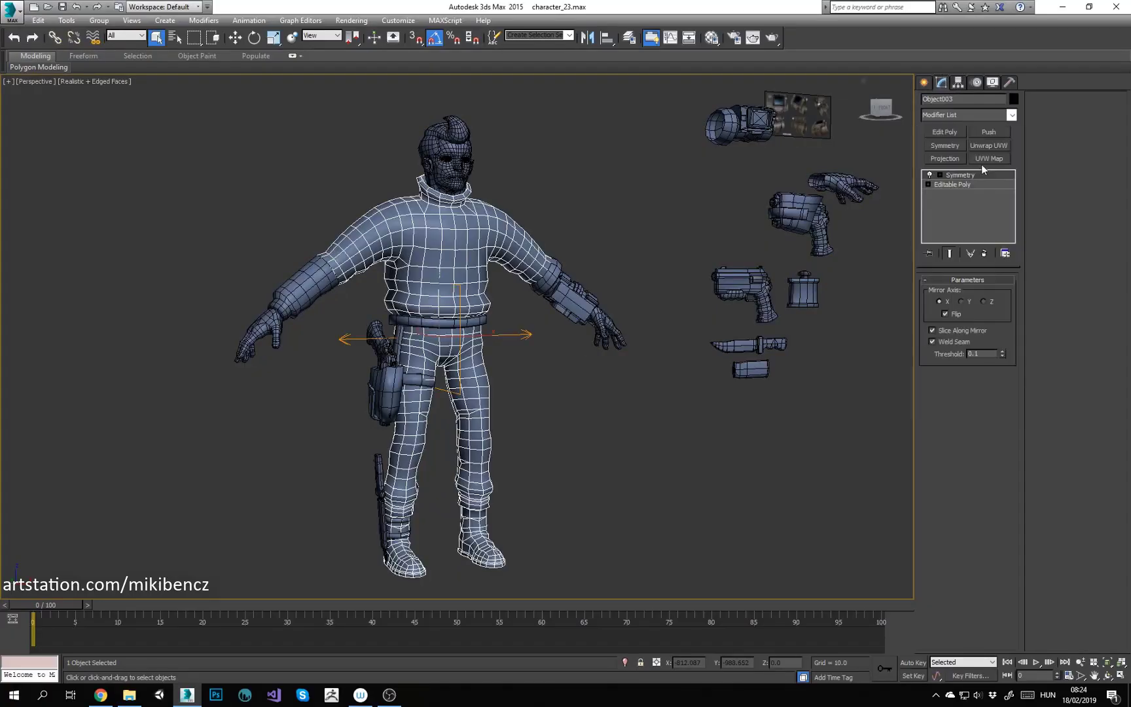
middle_click_drag(341, 392, 463, 336, "alt")
left_click_drag(512, 335, 499, 294)
scroll(497, 288, "up", 4)
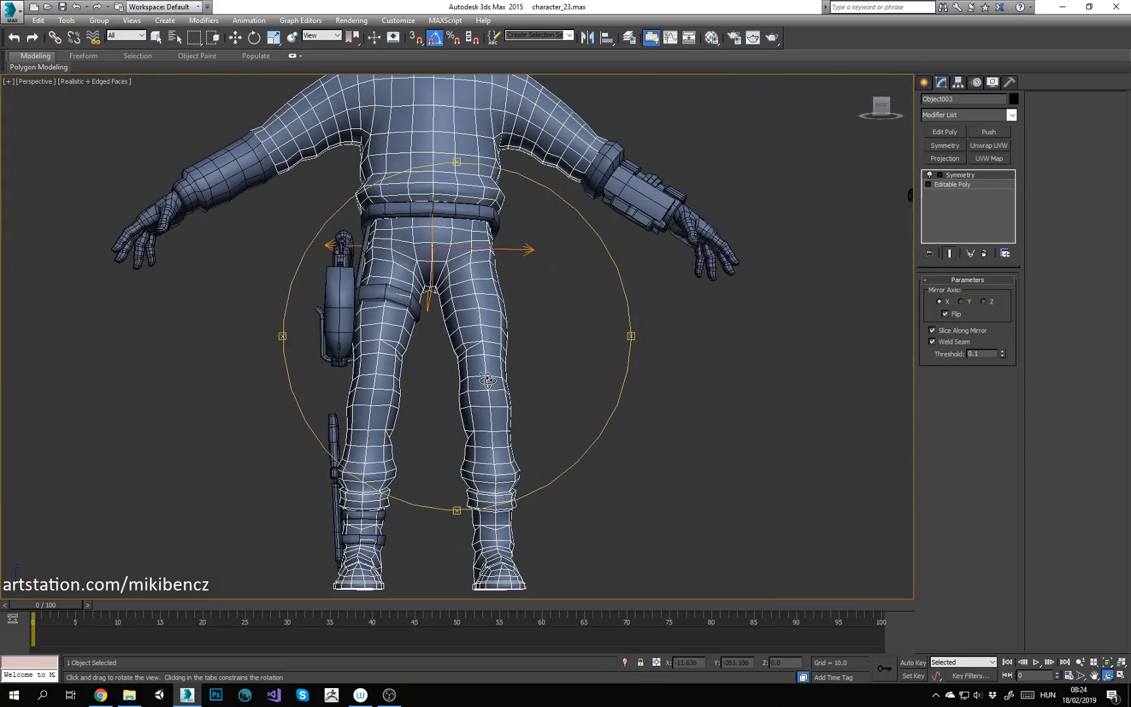
left_click_drag(495, 249, 486, 213)
middle_click_drag(485, 209, 492, 164)
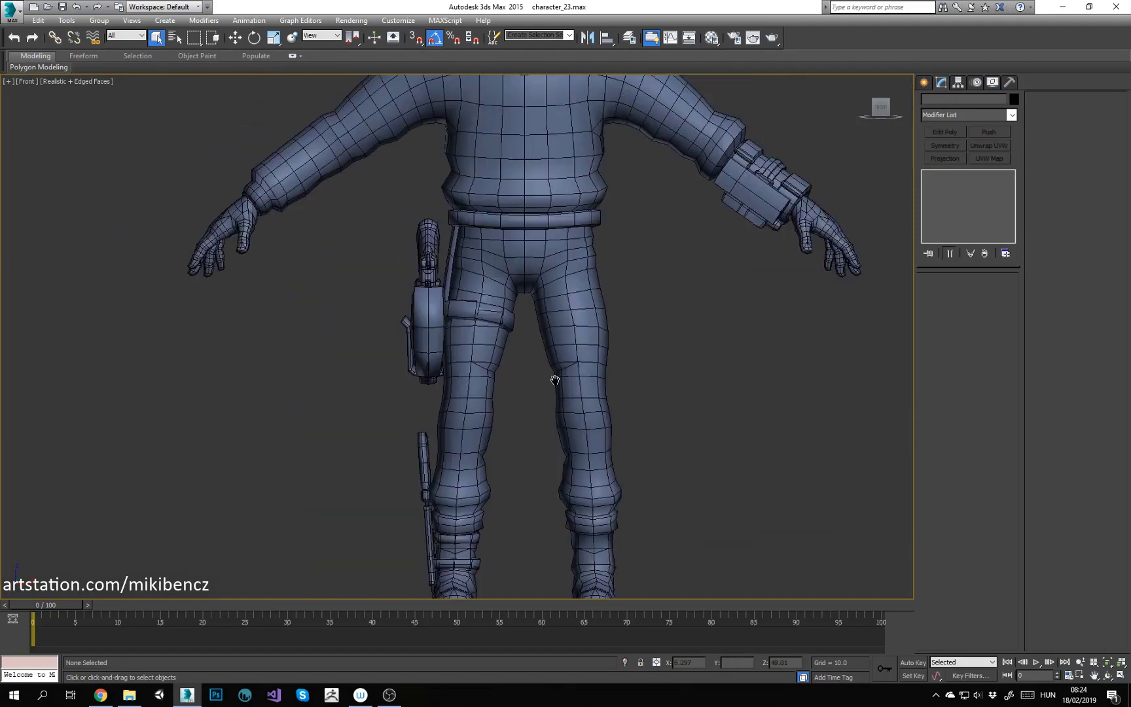
Step: Select the edge loop around the shoulder on the body's Editable Poly level
scroll(558, 371, "down", 2)
middle_click_drag(597, 350, 582, 313)
left_click(533, 243)
middle_click_drag(544, 257, 578, 357)
scroll(577, 353, "up", 2)
left_click(966, 185)
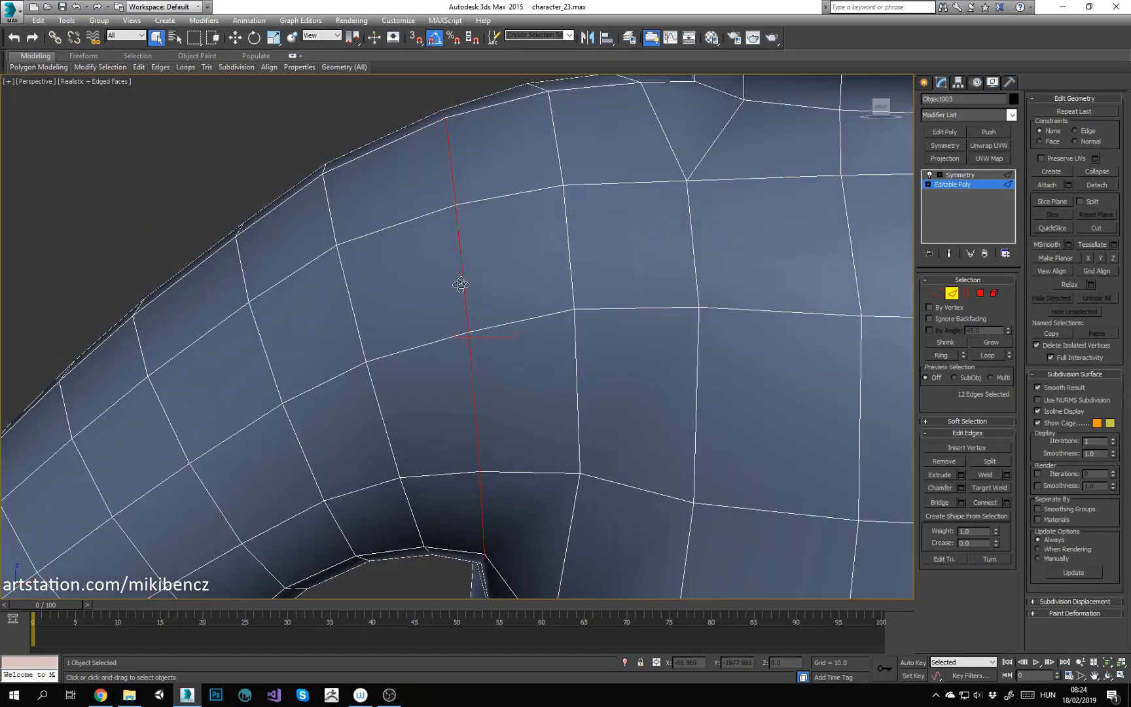
left_click_drag(462, 282, 914, 338)
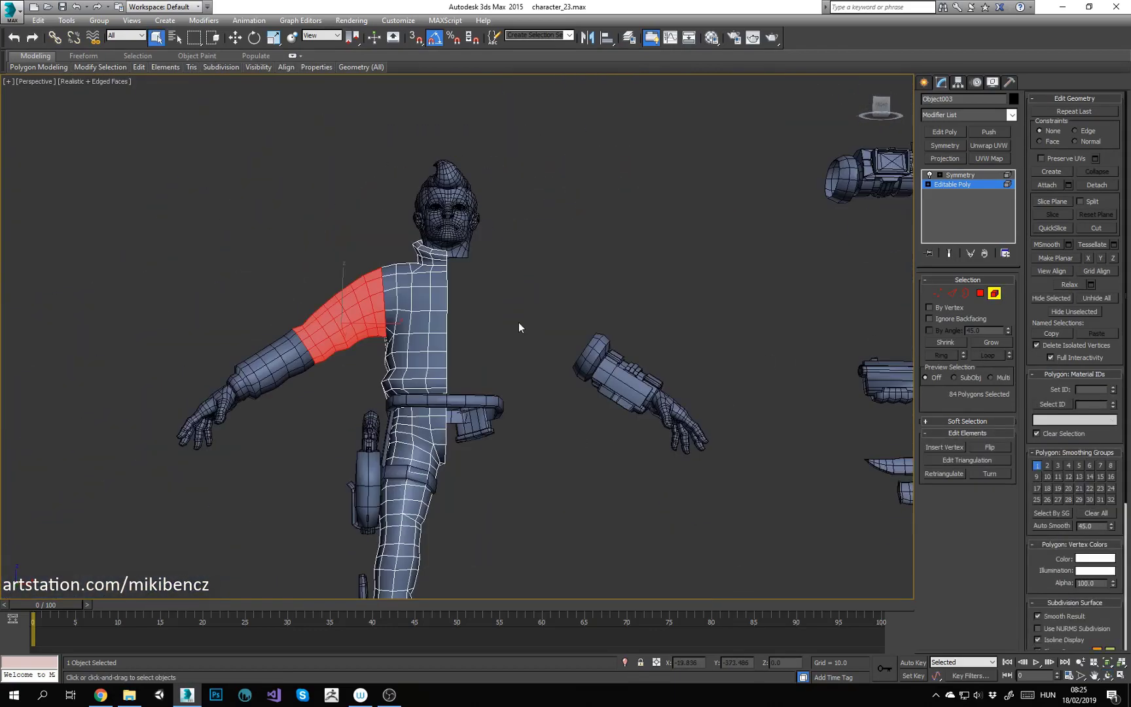
Step: Select the upper arm as an element and detach it from the body mesh
left_click(994, 294)
middle_click_drag(602, 362, 648, 357, "alt")
left_click(1106, 187)
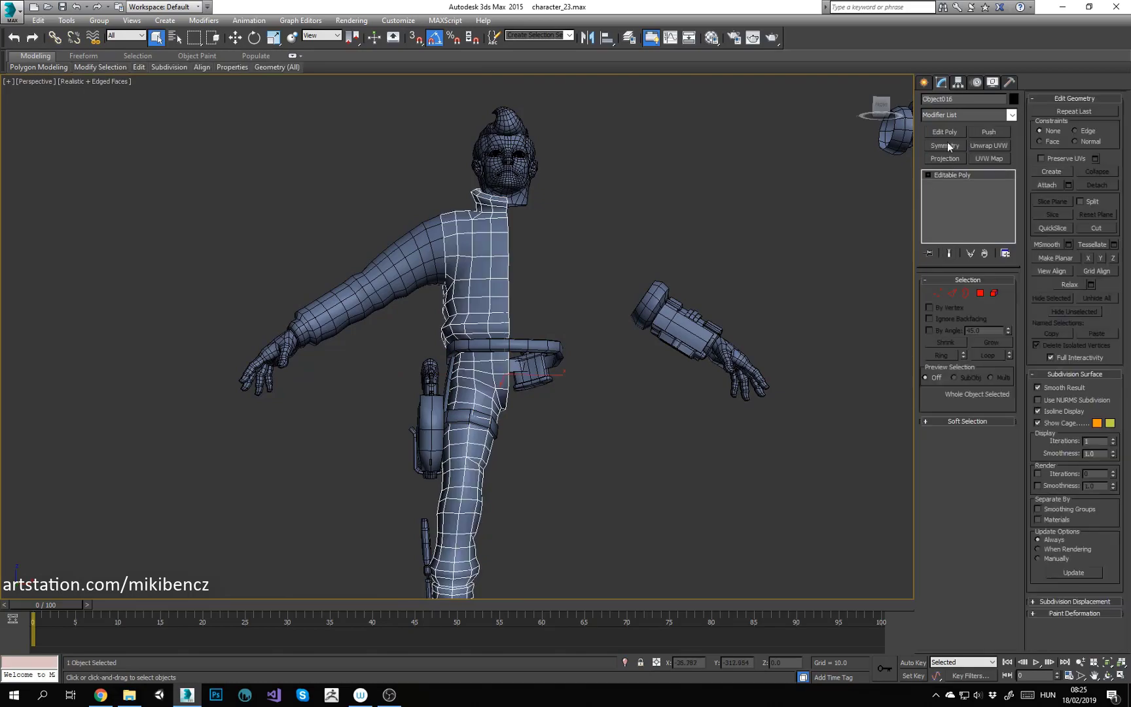
Step: Mirror the remaining half of the body with a new Symmetry modifier
left_click(945, 145)
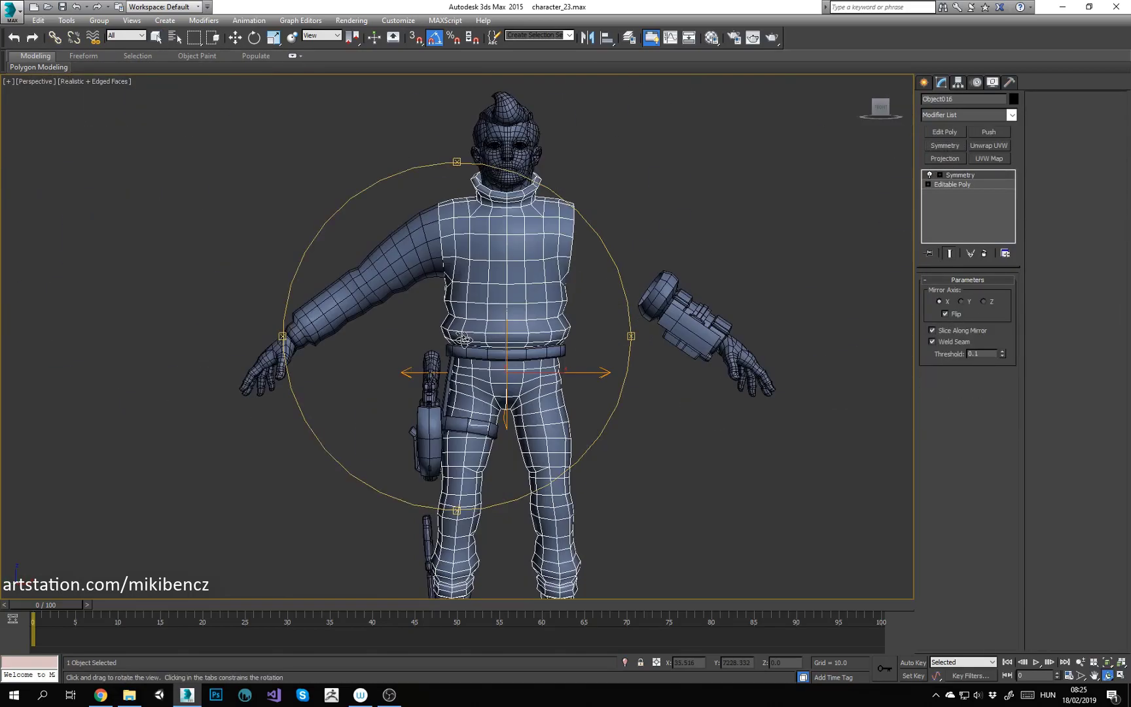
left_click(639, 202)
scroll(306, 292, "up", 4)
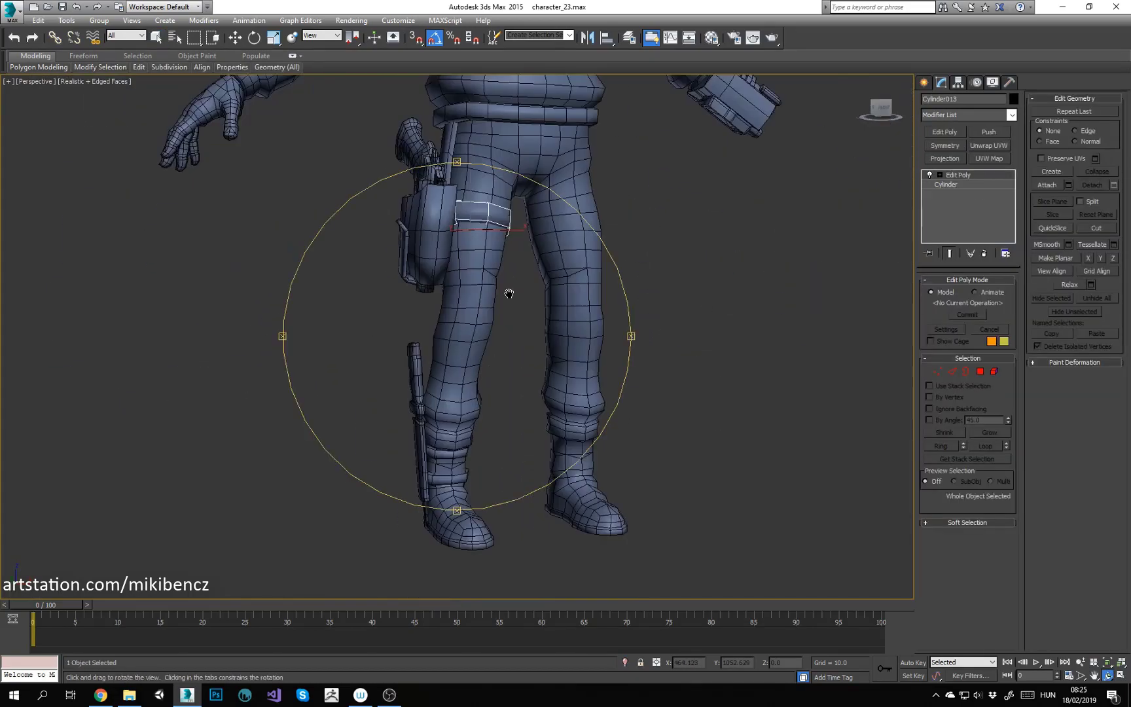
left_click_drag(510, 295, 518, 446)
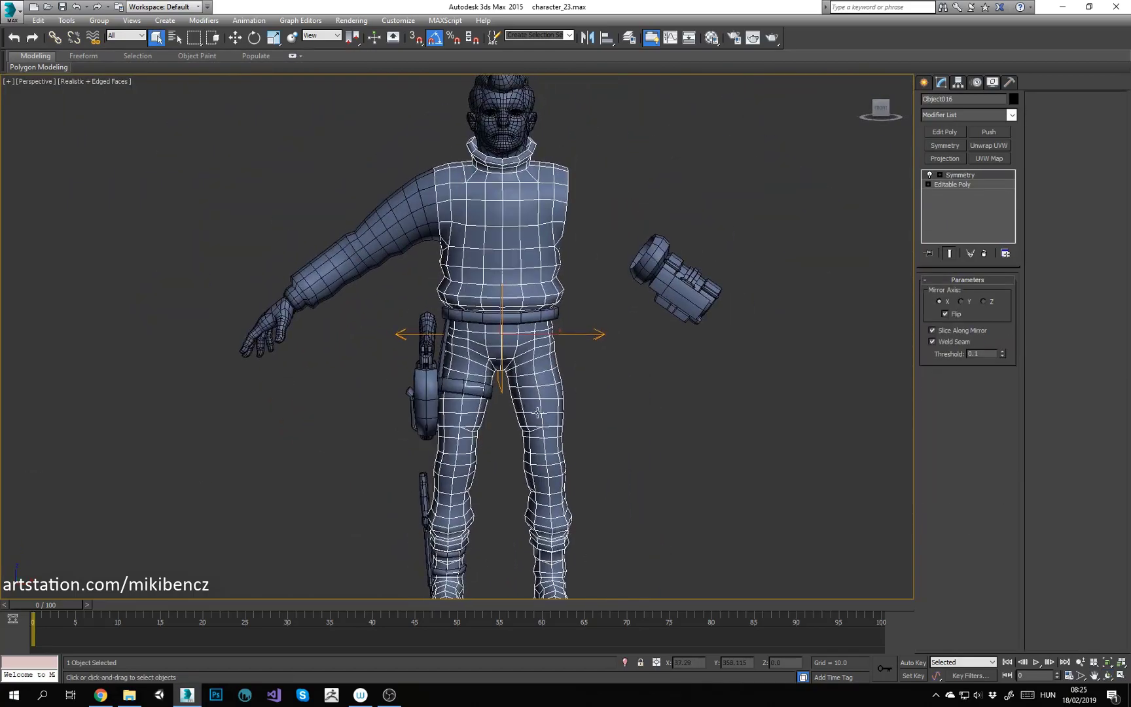
middle_click_drag(497, 341, 445, 288, "alt")
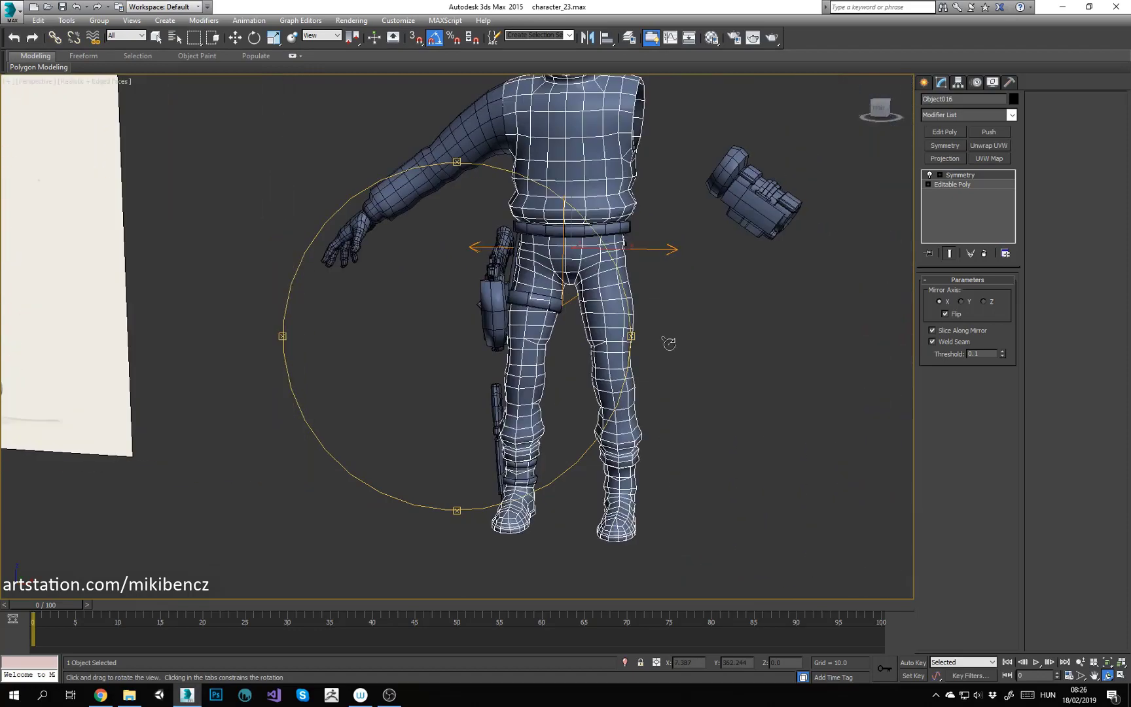
Step: Select the lower leg polygons between the knee and the boot top on the body's Editable Poly level
scroll(447, 348, "up", 4)
middle_click_drag(669, 341, 548, 352)
scroll(447, 348, "down", 2)
left_click(951, 184)
key("f")
key("g")
key("q")
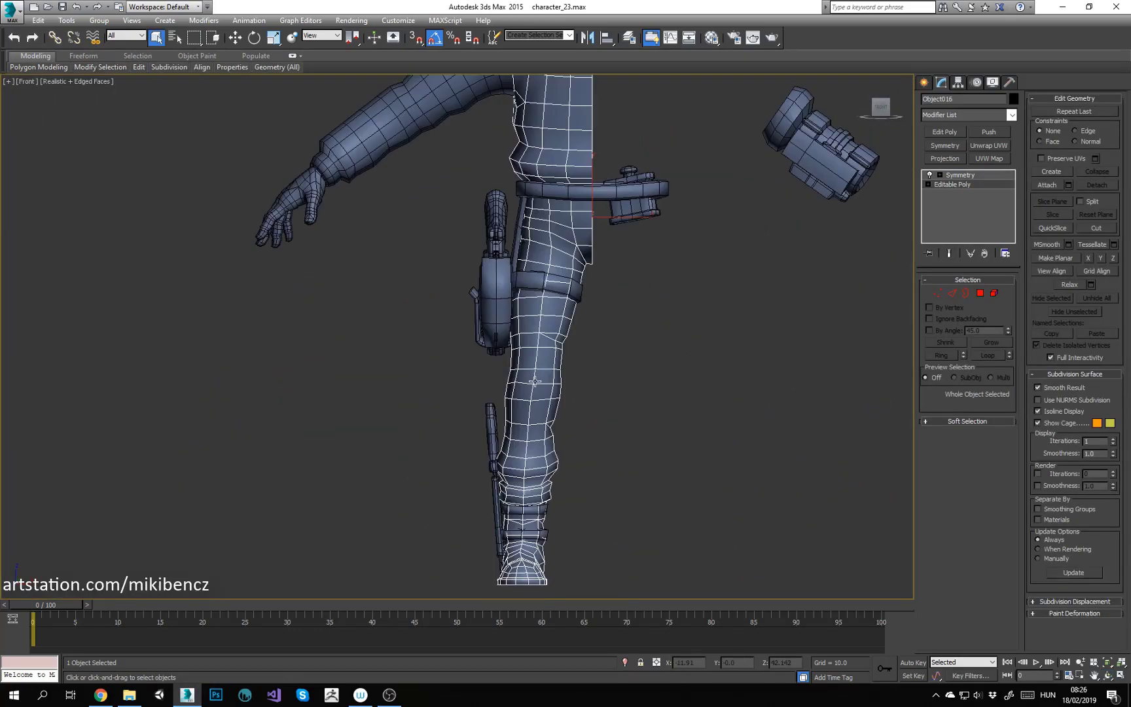
scroll(570, 386, "up", 3)
key("4")
left_click(582, 383)
left_click_drag(582, 364, 458, 330)
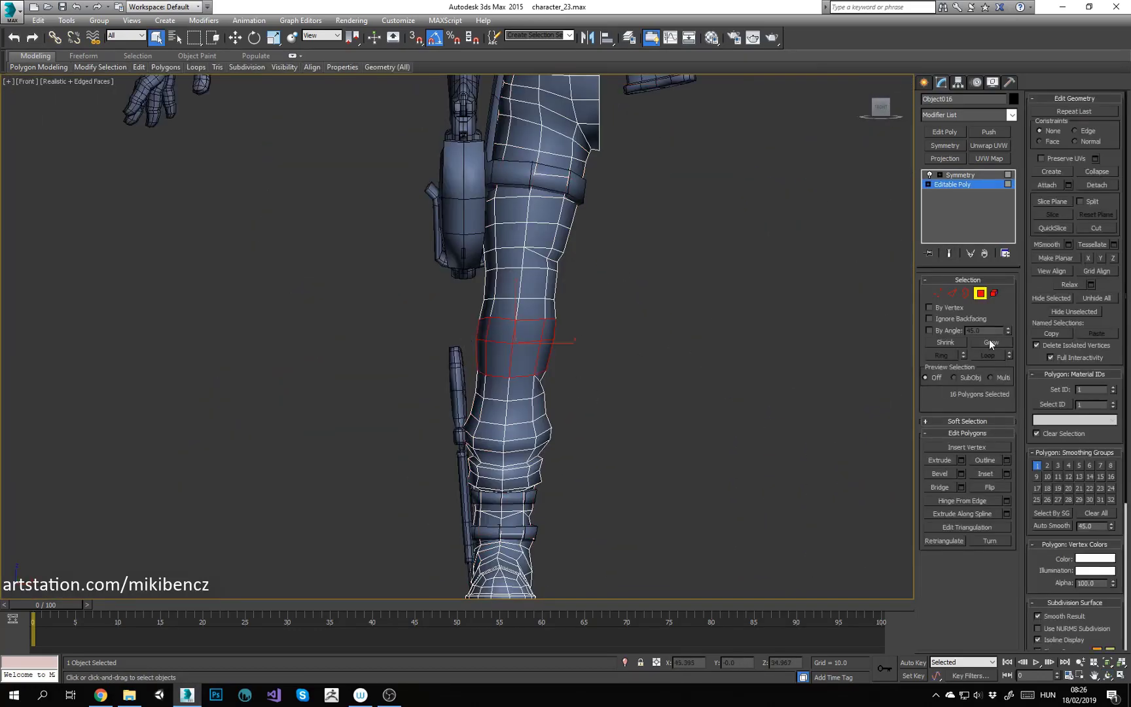
key("p")
middle_click_drag(563, 447, 491, 396, "alt")
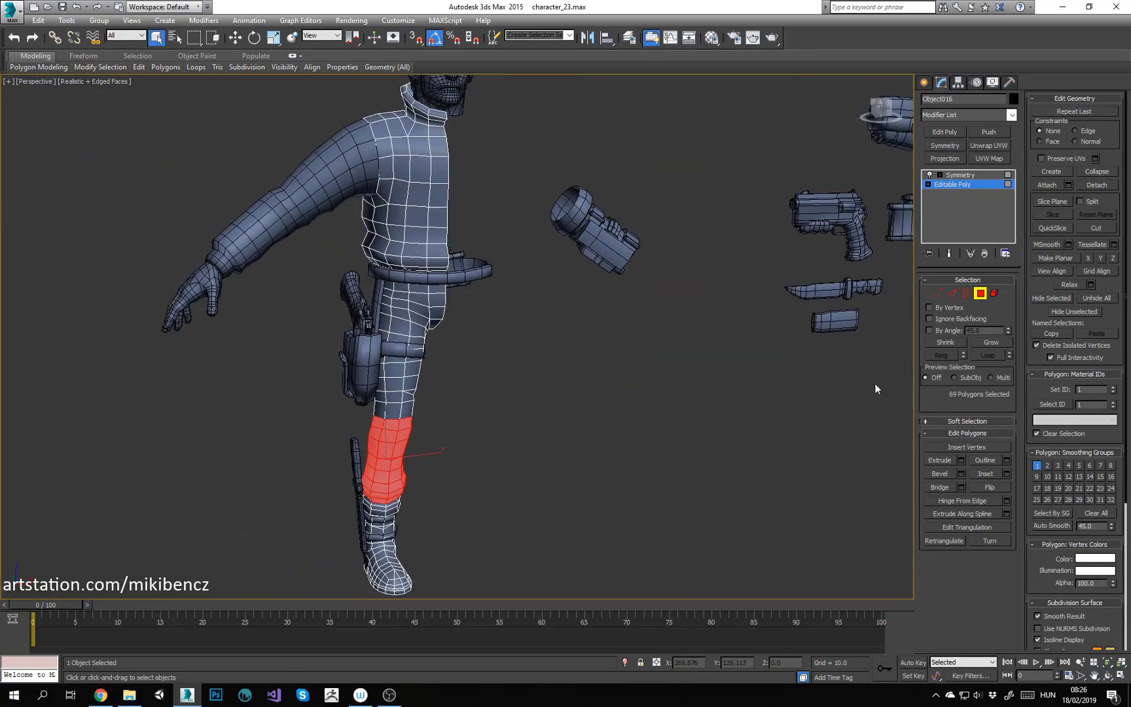
Step: Try to detach the selected lower leg polygons from the body and return to the Symmetry level
left_click(1101, 188)
key("Return")
left_click(960, 176)
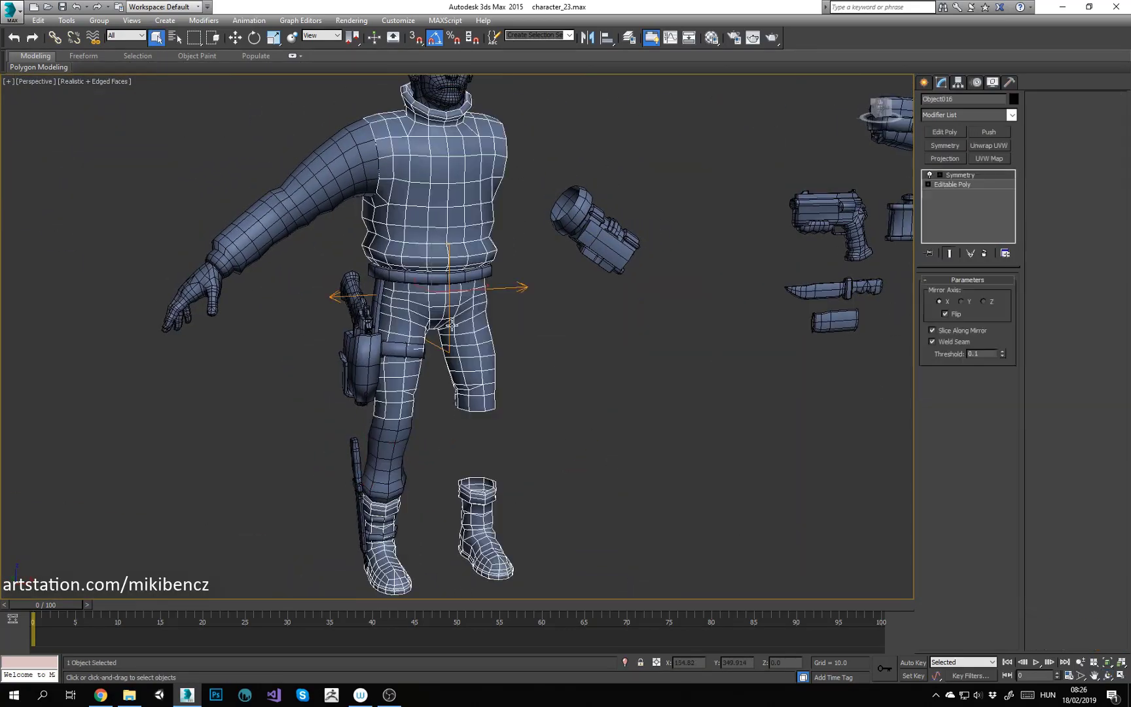
middle_click_drag(549, 348, 535, 381, "alt")
Step: Undo the detachment of the lower leg
left_click(434, 454)
key("ctrl+z")
key("ctrl+z")
key("ctrl+z")
Step: Examine the character's separate head, body and leg meshes to see how they are mirrored
middle_click_drag(545, 320, 540, 418)
mouse_move(540, 418)
middle_mouse_down("alt")
mouse_move(583, 443)
mouse_move(547, 419)
middle_mouse_up("alt")
scroll(547, 262, "down", 4)
left_click(547, 246)
left_click(400, 265)
left_click(468, 205)
scroll(470, 199, "up", 6)
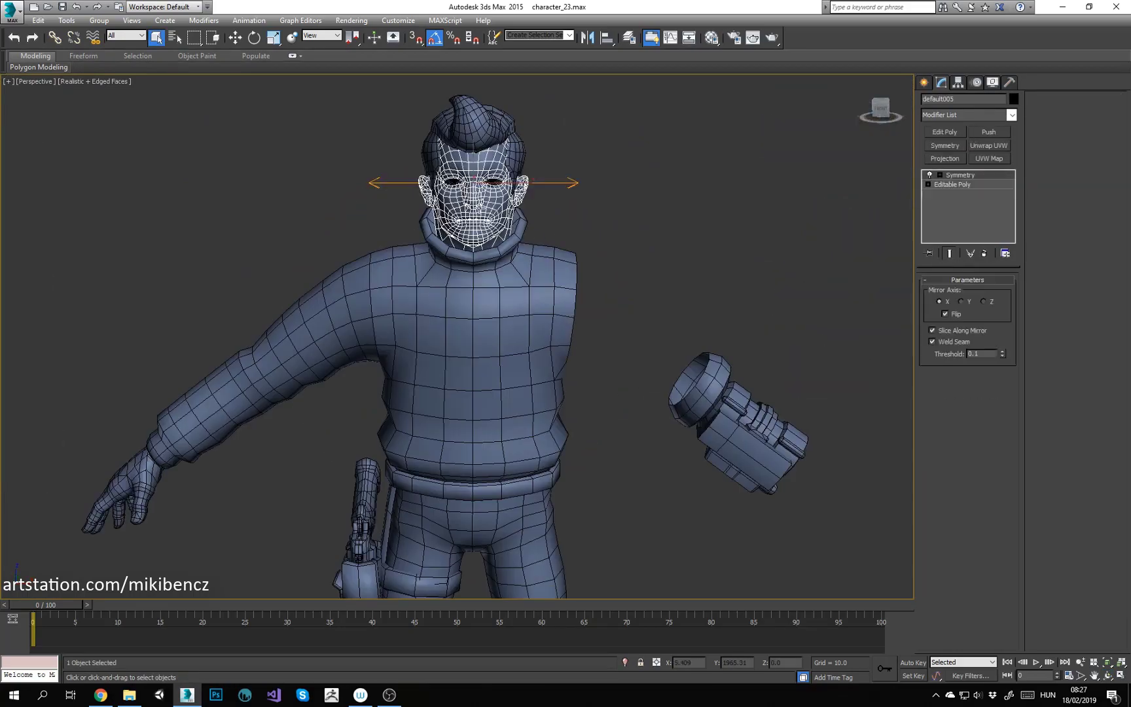
middle_click_drag(470, 199, 469, 281)
middle_click_drag(468, 282, 457, 327, "alt")
scroll(458, 314, "down", 5)
middle_click_drag(457, 315, 460, 61)
left_click(569, 336)
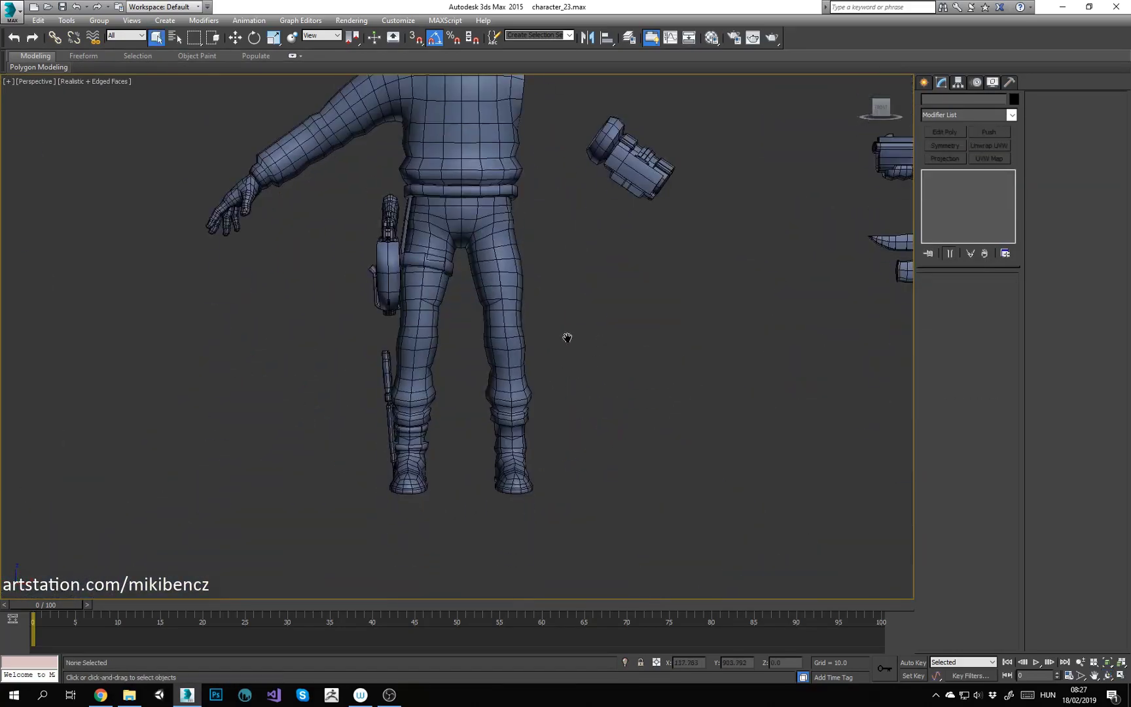
middle_click_drag(568, 336, 570, 355)
left_click(499, 355)
middle_click_drag(464, 359, 478, 365, "alt")
left_click(466, 380)
Step: Try to unwrap the knife sheath by adding an Unwrap UVW modifier, selecting all polygons and opening the UV editor
middle_click_drag(826, 288, 598, 347)
left_click(581, 356)
key("z")
left_click(988, 145)
left_click(968, 296)
key("ctrl+a")
left_click(955, 418)
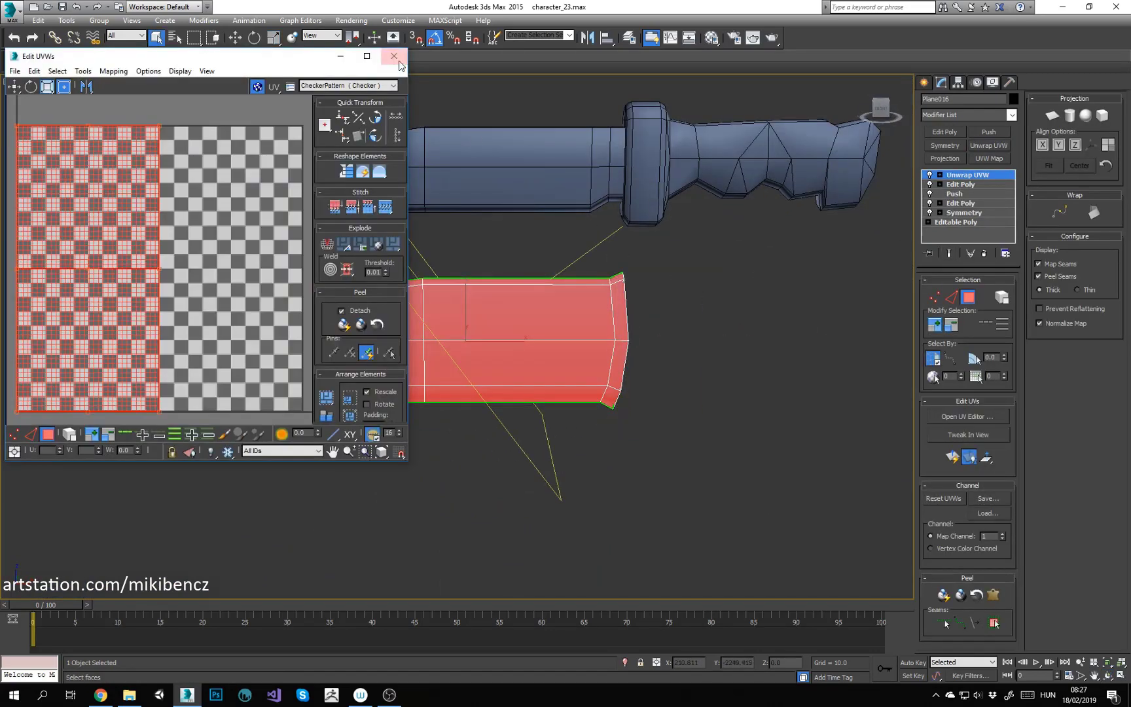
Step: Close the UV editor and remove the Unwrap UVW modifier from the knife sheath
right_click(969, 175)
left_click(998, 227)
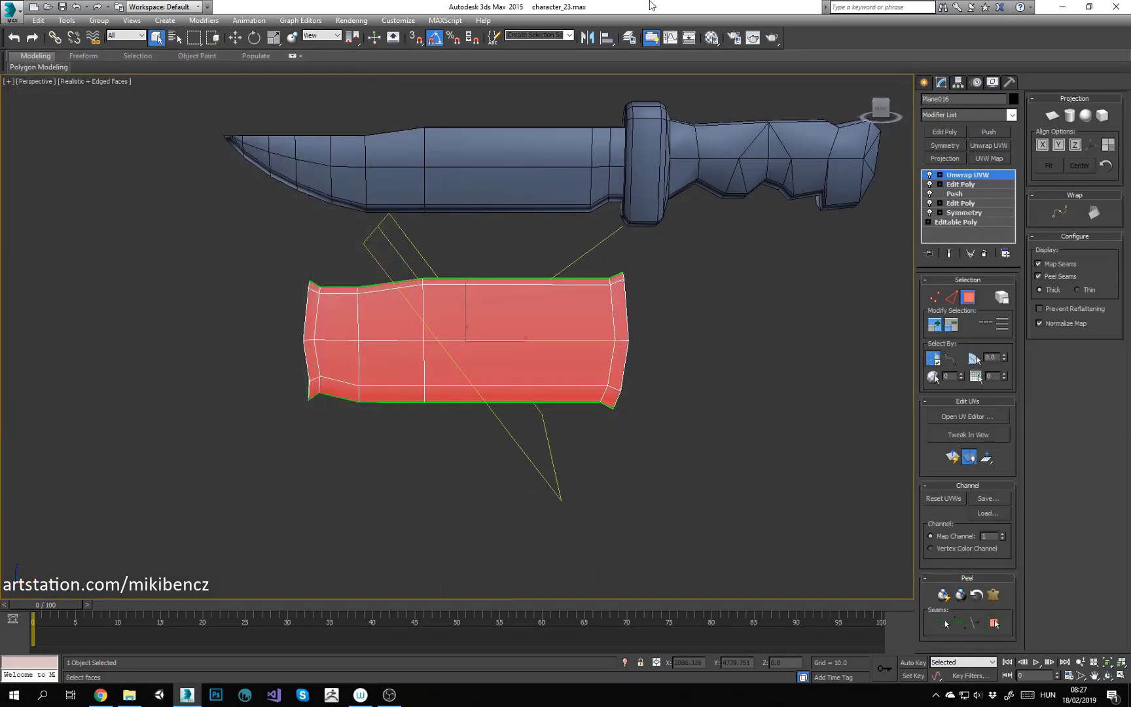
scroll(459, 334, "down", 7)
middle_click_drag(393, 347, 555, 335)
middle_click_drag(725, 311, 606, 339)
scroll(606, 339, "up", 8)
key("ctrl+r")
left_click_drag(592, 324, 645, 331)
left_click(931, 421)
left_click(931, 417)
middle_click_drag(556, 321, 583, 327, "alt")
left_click(998, 196)
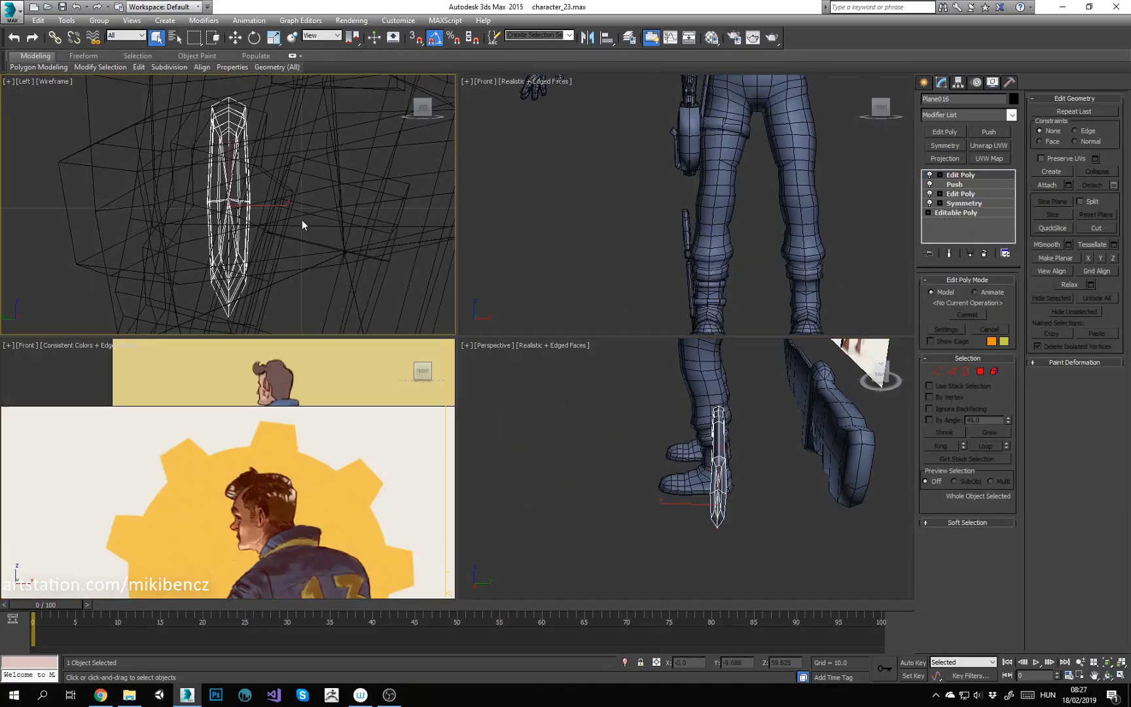
Step: Show the knife sheath in the maximized Left view and collapse its modifier stack to an Editable Poly
key("alt+w")
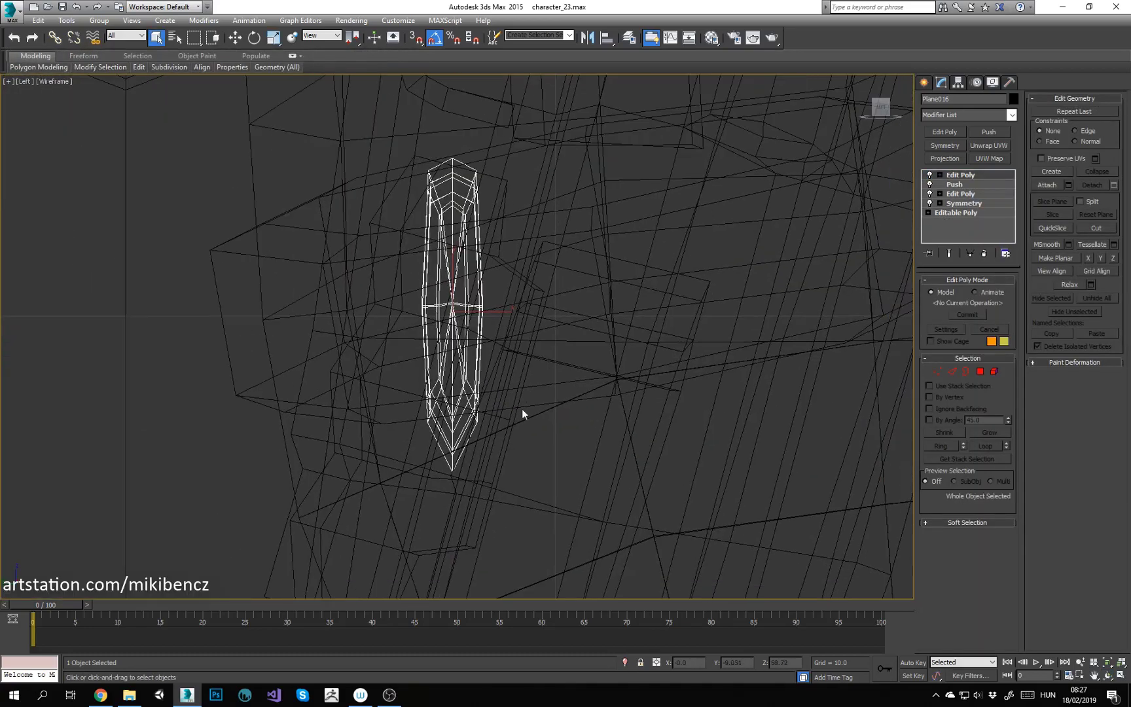
right_click(528, 479)
left_click(581, 601)
right_click(978, 173)
left_click(1008, 286)
Step: Select the polygons of one lengthwise half of the knife sheath and delete them
left_click(980, 294)
left_click_drag(561, 498, 456, 124)
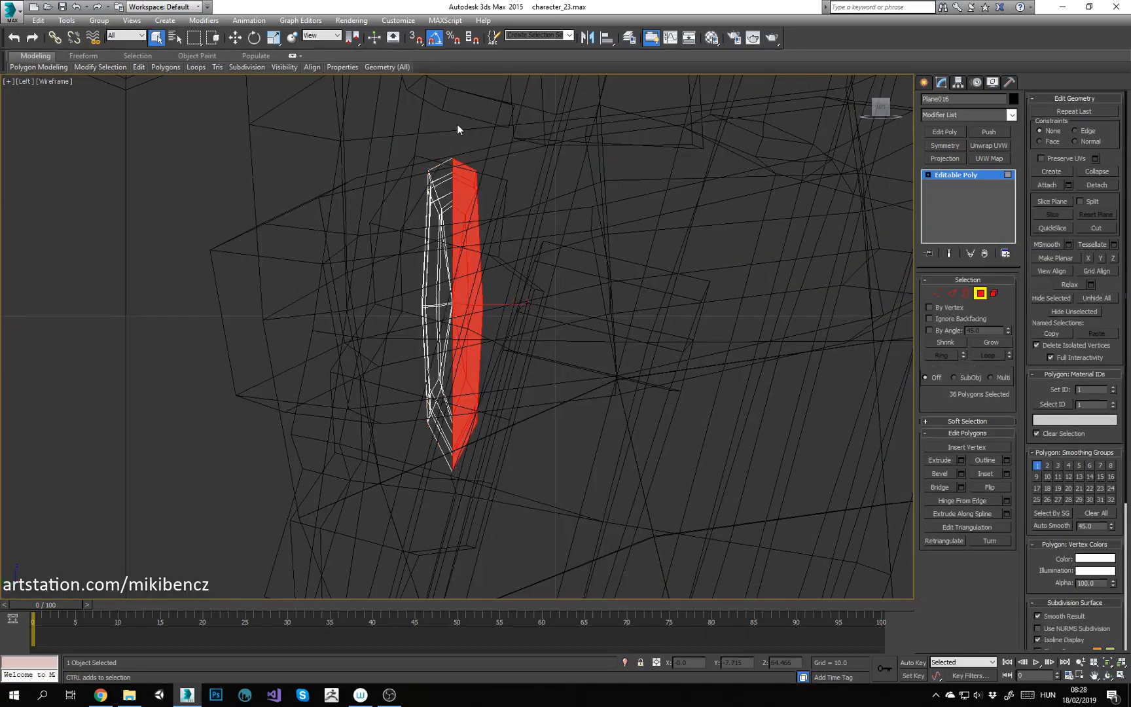
key("Delete")
left_click(982, 294)
Step: Add an Unwrap UVW modifier to the half sheath and open its polygons in the UV editor
left_click(989, 145)
left_click(968, 297)
left_click(967, 417)
key("alt+w")
middle_click_drag(832, 484, 707, 459, "alt")
scroll(706, 458, "up", 3)
Step: Quick Peel the half sheath's UVs and move the shell below the UV square with the checker background off
left_click(943, 595)
scroll(231, 163, "down", 3)
left_click(257, 87)
left_click_drag(147, 196, 143, 326)
middle_click_drag(134, 250, 159, 235)
Step: Relax the half sheath's UV shell and collapse the Unwrap UVW modifier into the Editable Poly
left_click(83, 71)
left_click(121, 272)
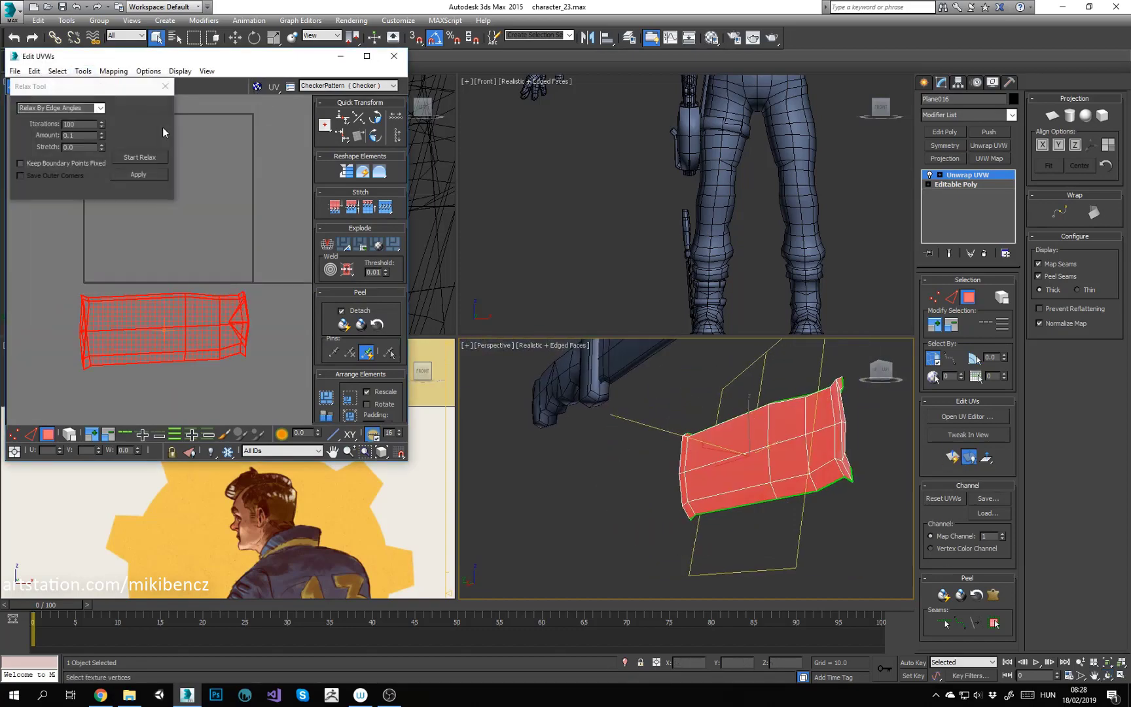
left_click(99, 108)
left_click(132, 157)
right_click(980, 177)
left_click(1008, 289)
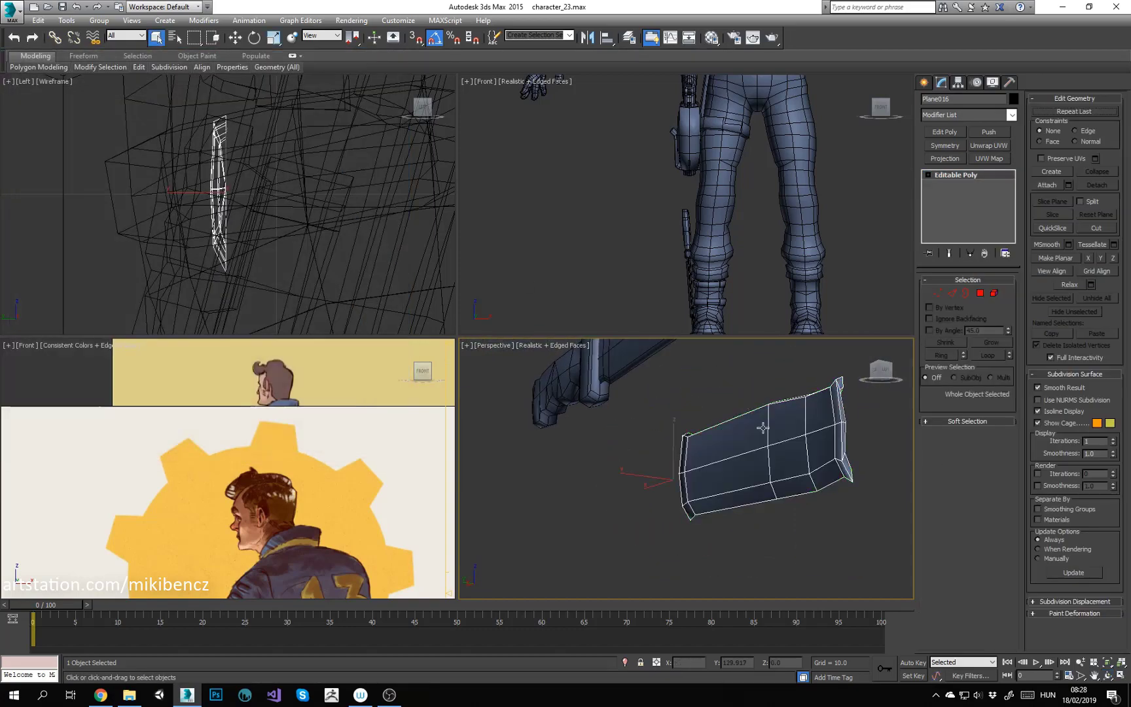
Step: Select the knife sheath beneath the knife and convert it to an Editable Poly
key("alt+w")
scroll(763, 426, "down", 5)
middle_click_drag(484, 419, 407, 388, "alt")
left_click(651, 397)
left_click(646, 371)
middle_click_drag(648, 370, 611, 369)
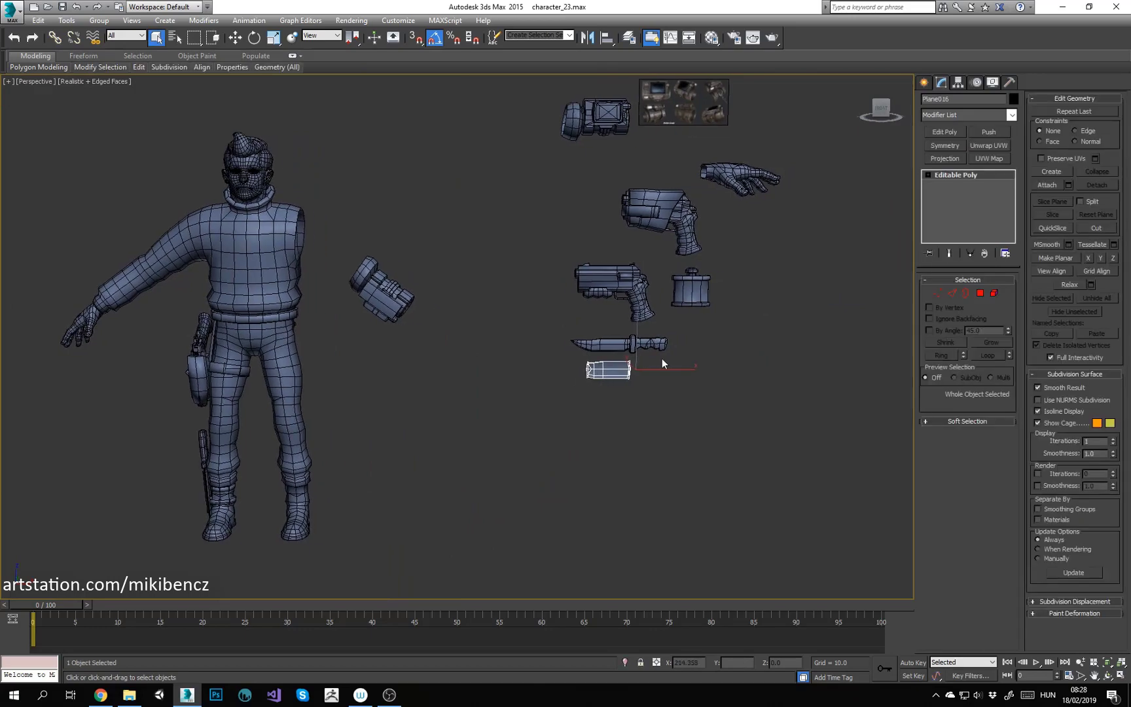
left_click(1010, 83)
left_click(941, 82)
right_click(785, 356)
mouse_move(830, 480)
left_click(933, 489)
Step: Add a fresh Unwrap UVW modifier to the knife sheath, select all polygons and open the UV editor
left_click(671, 419)
left_click(618, 371)
key("z")
left_click(985, 144)
left_click(969, 297)
key("ctrl+a")
left_click(967, 416)
middle_click_drag(171, 327, 157, 247)
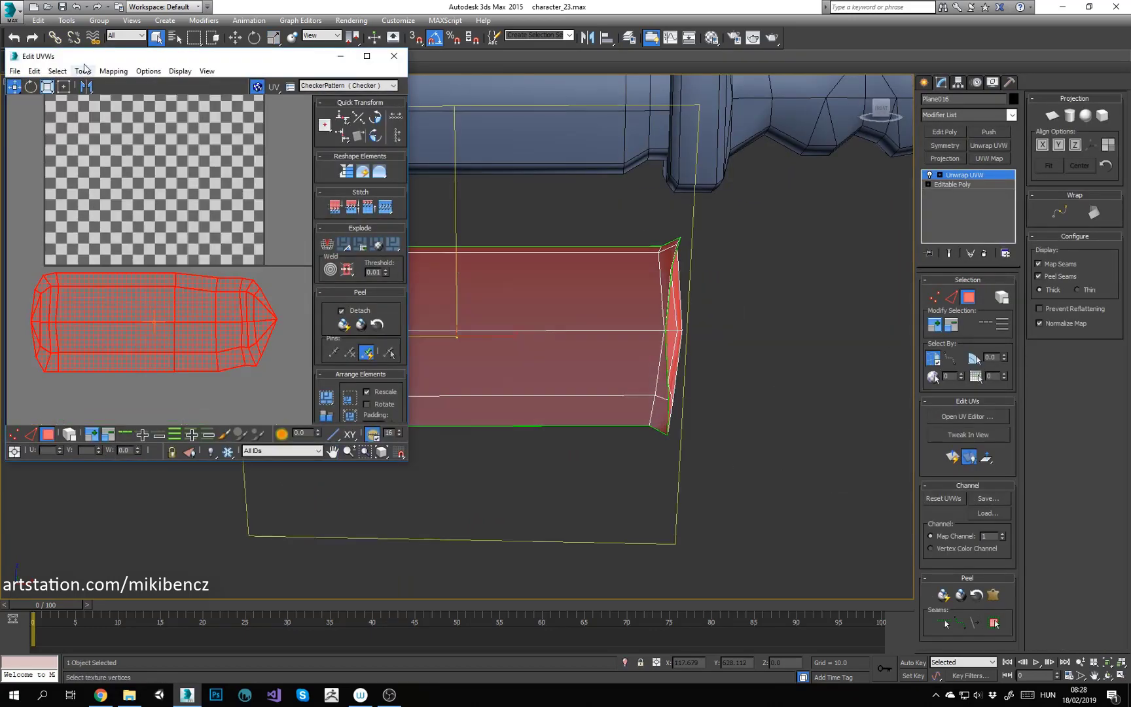
Step: Relax the knife sheath's UV shell with the Relax By Polygon Angles method
left_click(83, 71)
left_click(98, 272)
left_click(98, 110)
left_click(145, 162)
left_click(145, 162)
left_click(284, 311)
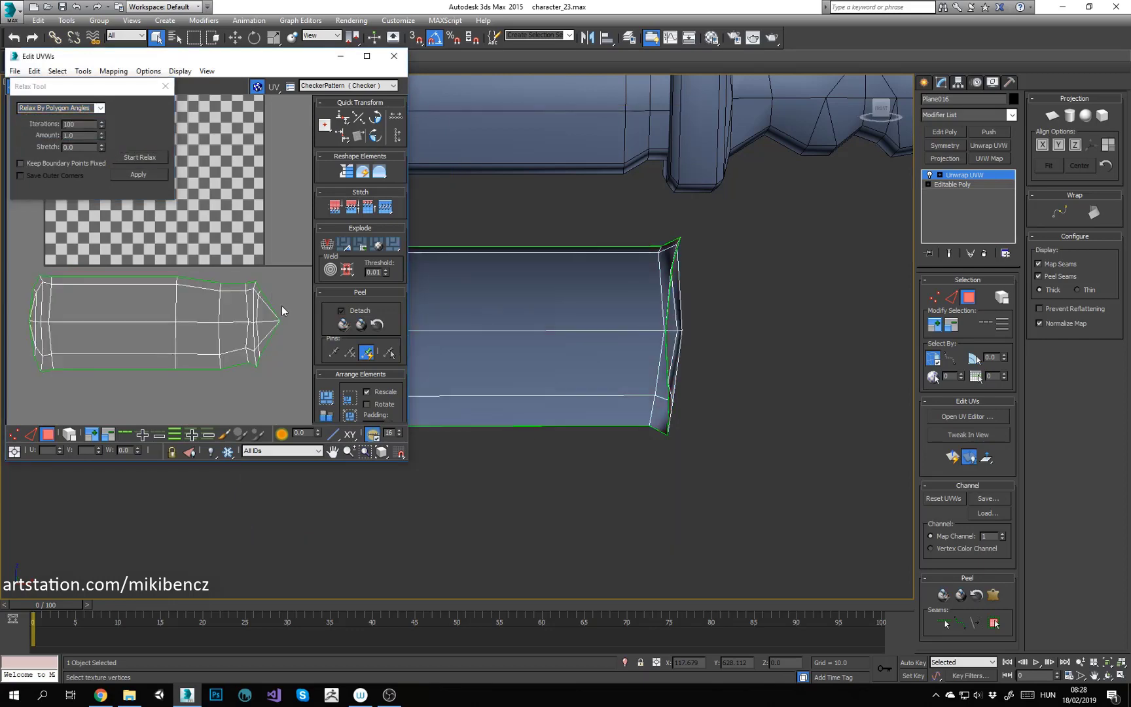
Step: Pull the vertex at the pointed end of the sheath's UV shell slightly inward
scroll(275, 310, "up", 3)
scroll(239, 359, "down", 6)
middle_click_drag(241, 355, 260, 340)
scroll(261, 341, "up", 3)
key("1")
scroll(261, 340, "up", 3)
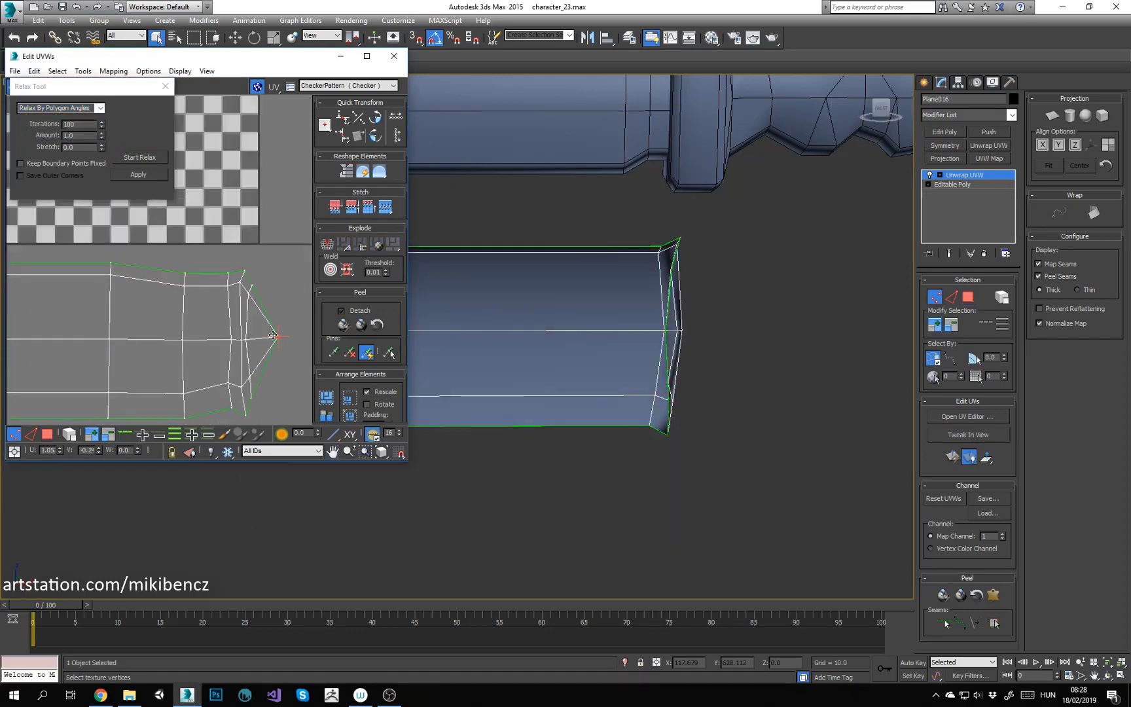
left_click_drag(280, 336, 256, 337)
Step: Move the whole sheath UV shell further below the UV square and collapse the Unwrap UVW modifier into the Editable Poly
scroll(275, 308, "down", 5)
scroll(118, 316, "down", 7)
key("3")
key("ctrl+a")
left_click_drag(131, 314, 131, 392)
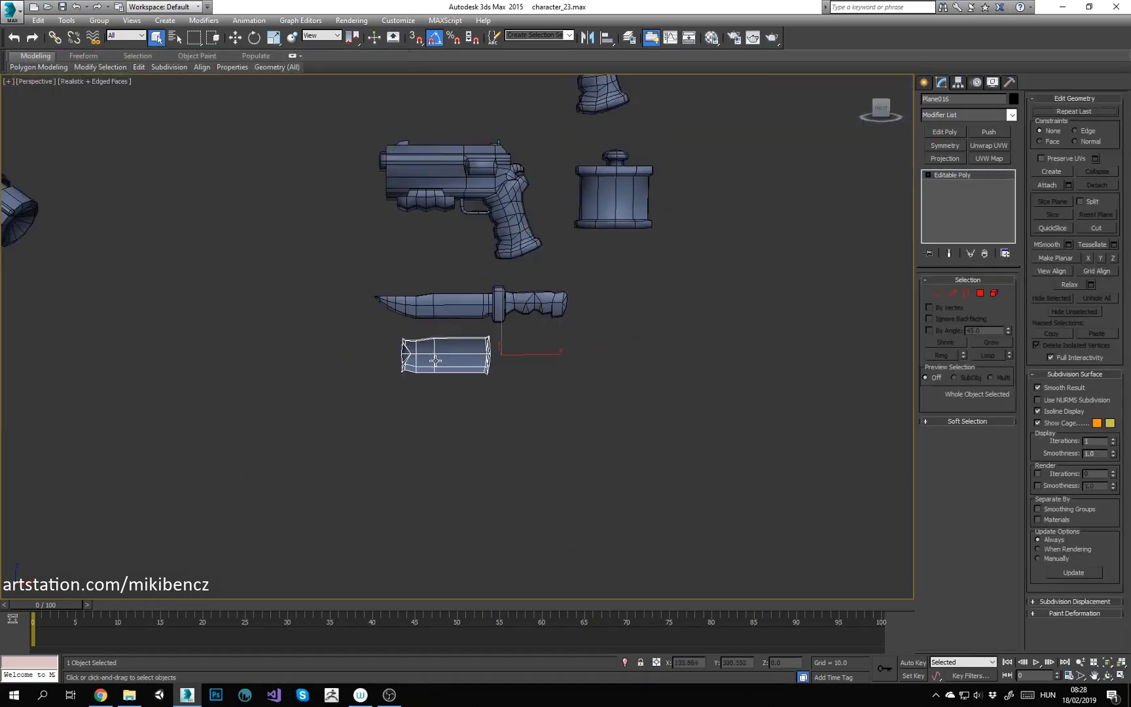
Step: Mirror the knife sheath with a Symmetry modifier and collapse the stack into an Editable Poly
left_click(951, 146)
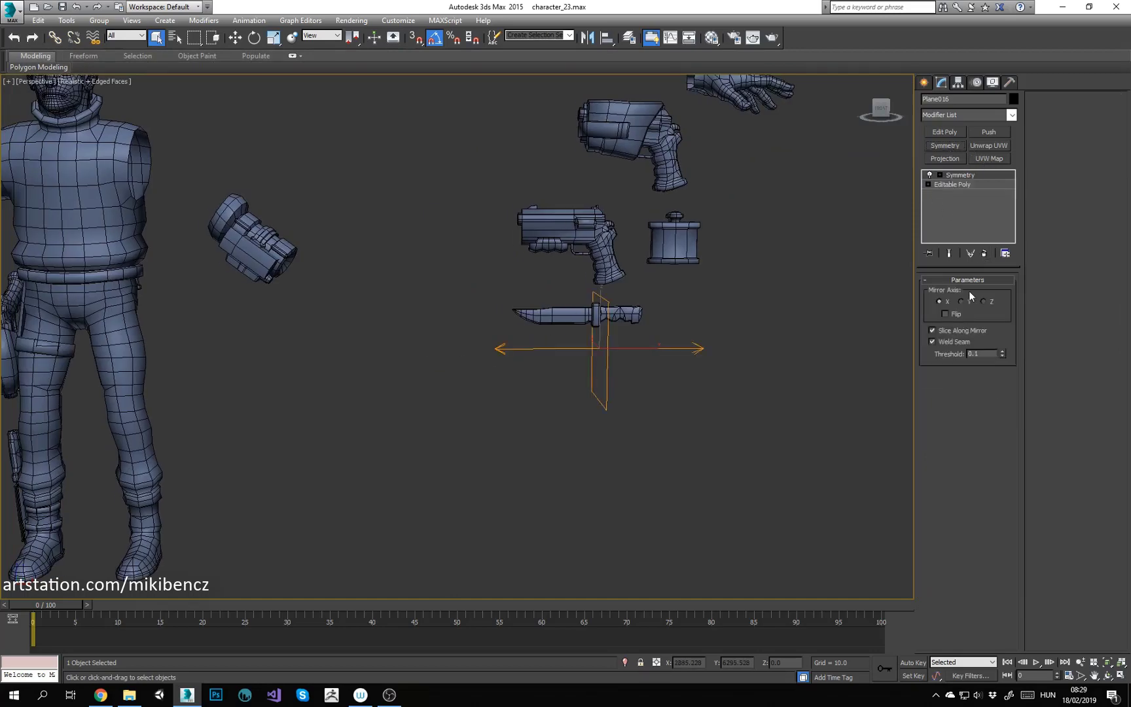
middle_click_drag(555, 342, 656, 310)
key("ctrl+r")
mouse_move(484, 327)
left_mouse_down()
mouse_move(589, 327)
mouse_move(484, 328)
left_mouse_up()
right_click(972, 176)
left_click(1001, 303)
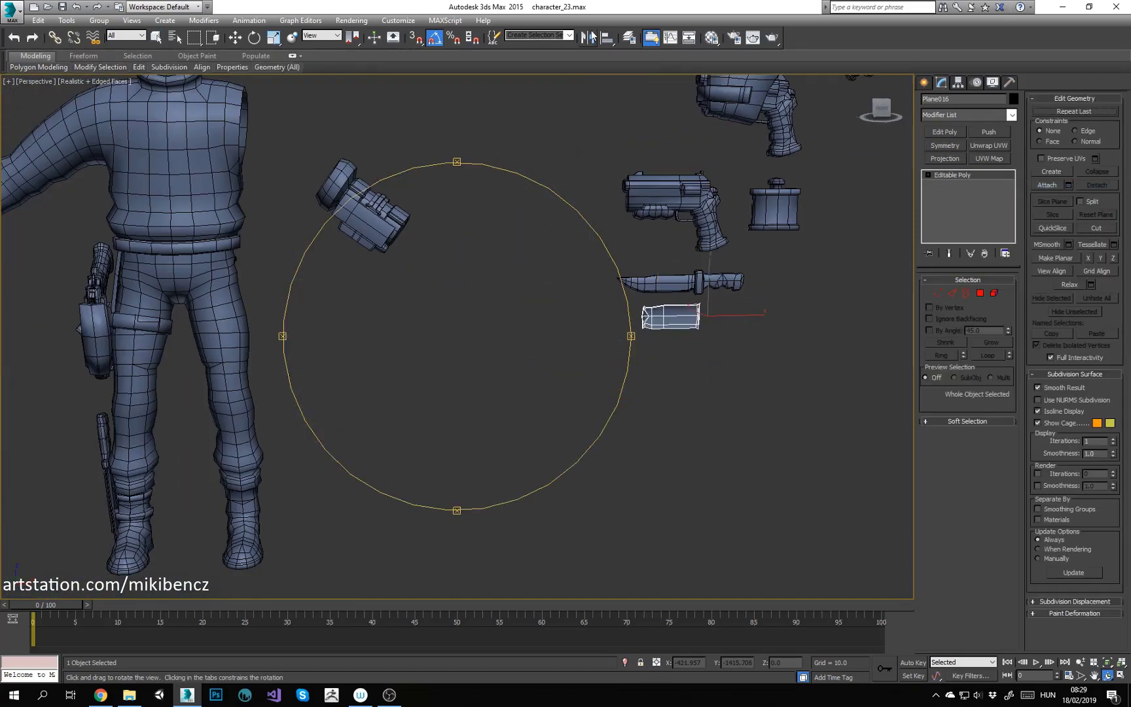
left_click(588, 38)
left_click(541, 290)
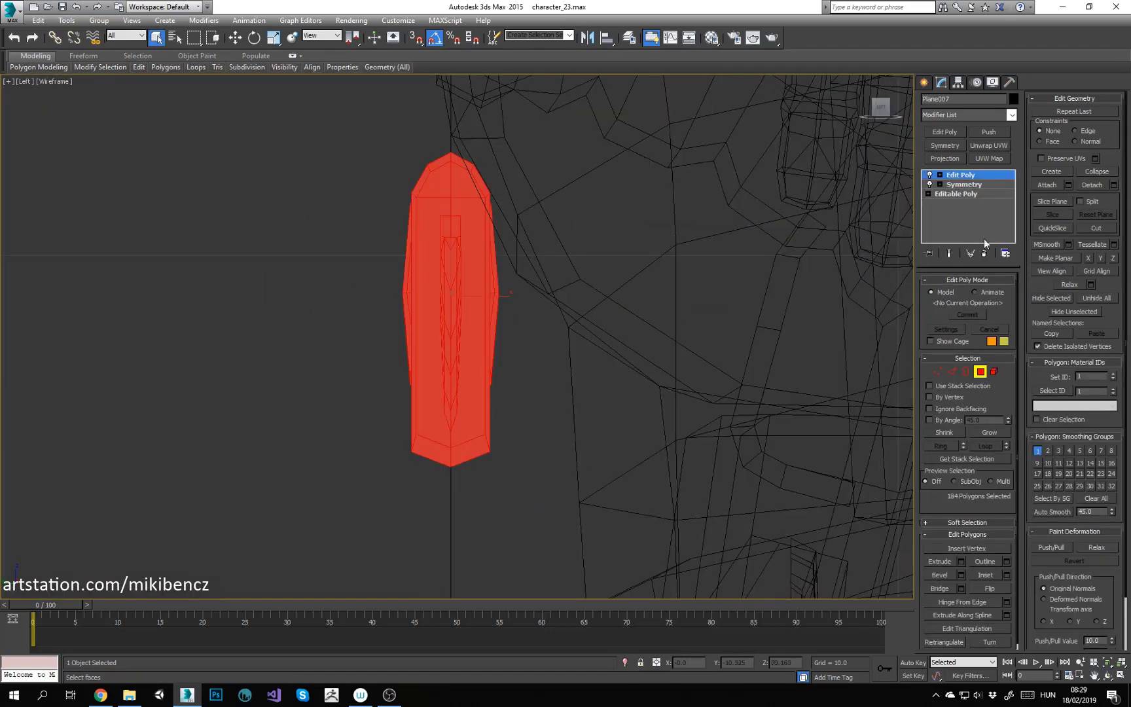
Step: Collapse the knife's Edit Poly and Symmetry modifiers into a single Editable Poly
right_click(955, 177)
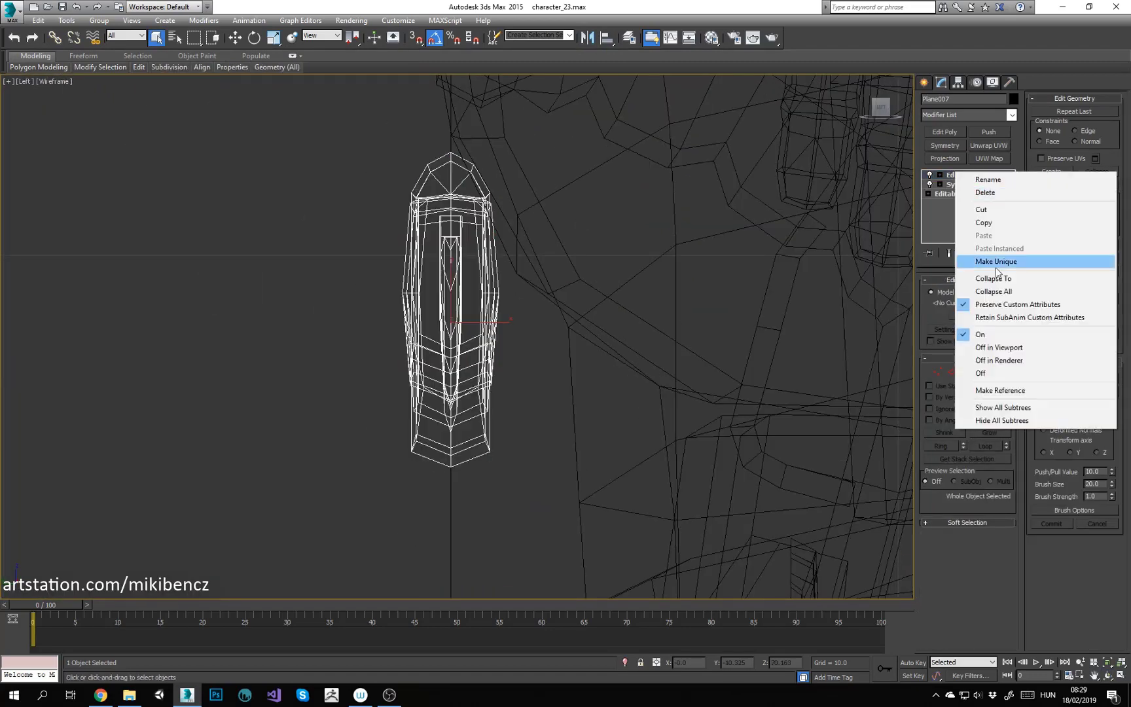
left_click(962, 293)
left_click_drag(563, 519, 450, 110)
key("Delete")
left_click(985, 289)
key("alt+w")
scroll(734, 423, "up", 4)
key("ctrl+z")
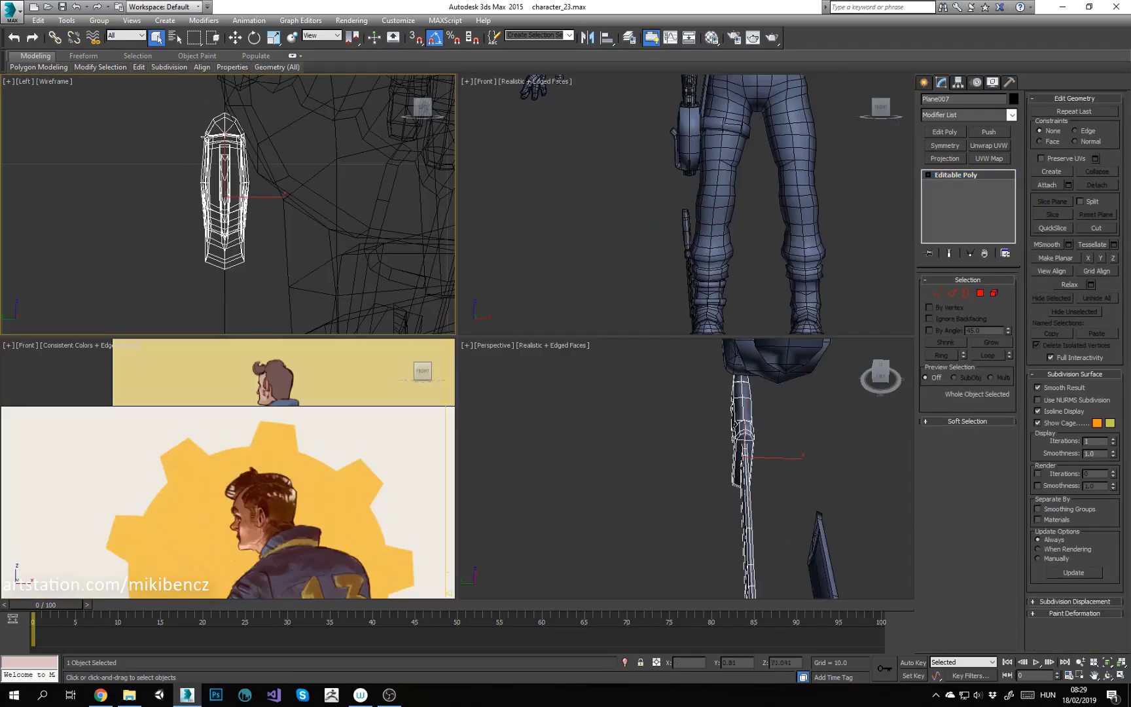
Step: Delete the knife polygons on one side of its centre line in the Left view, keeping one mirrored half
left_click(981, 293)
left_click_drag(168, 87, 225, 281)
key("Delete")
left_click(980, 293)
Step: Try a planar UV projection of all the half knife's polygons with an Unwrap UVW modifier, and take the modifier off the stack
middle_click_drag(819, 451, 707, 462, "alt")
left_click(979, 145)
left_click(967, 297)
left_click(968, 417)
left_click_drag(466, 389, 910, 536)
left_click(953, 457)
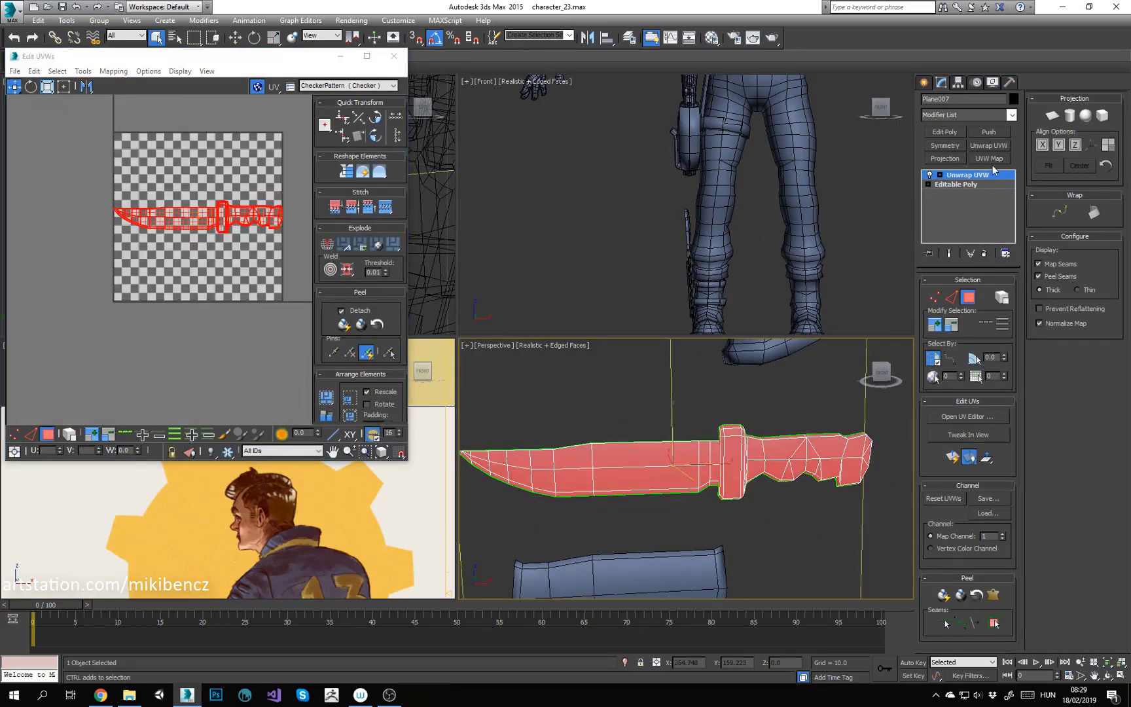
right_click(968, 175)
left_click(1005, 282)
Step: Reset the half knife's transform with Reset XForm and convert it to an Editable Poly
left_click(1010, 83)
left_click(977, 293)
right_click(664, 439)
mouse_move(752, 556)
left_click(808, 567)
left_click(944, 84)
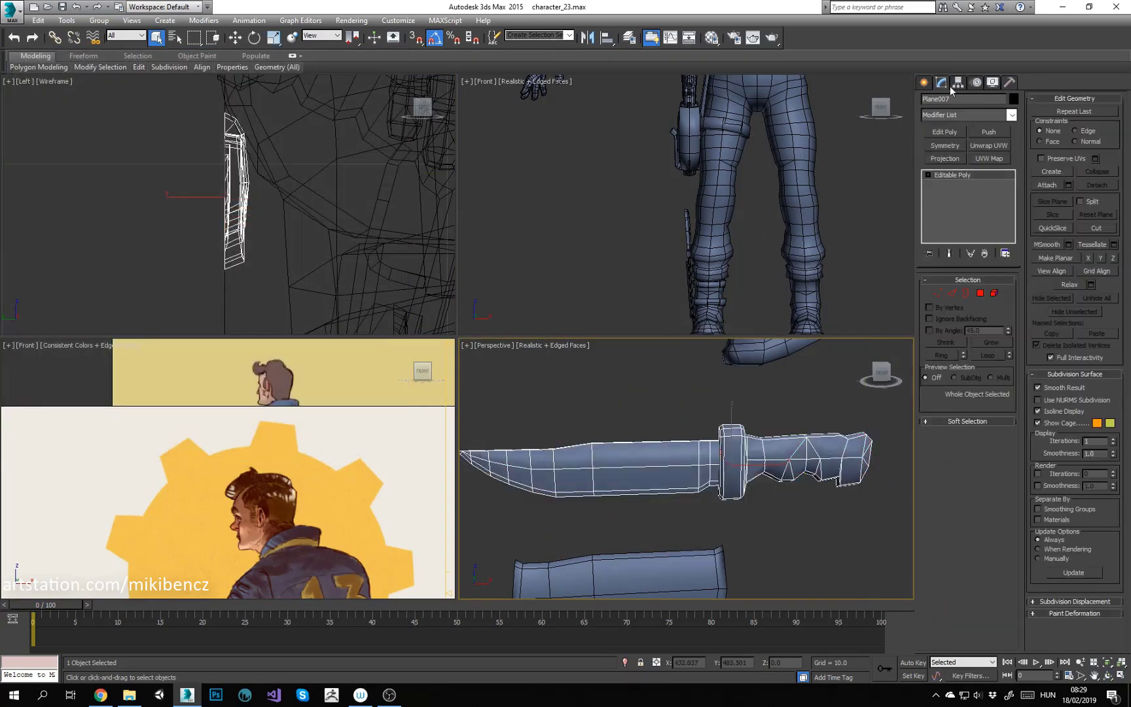
Step: Add an Unwrap UVW modifier to the half knife, planar map all its polygons and open the UV editor
left_click(989, 146)
left_click(967, 298)
key("ctrl+a")
left_click(952, 457)
left_click(968, 416)
Step: Relax the knife's UVs with the Relax By Polygon Angles method and turn off the checker background
left_click(83, 72)
left_click(98, 271)
left_click(100, 108)
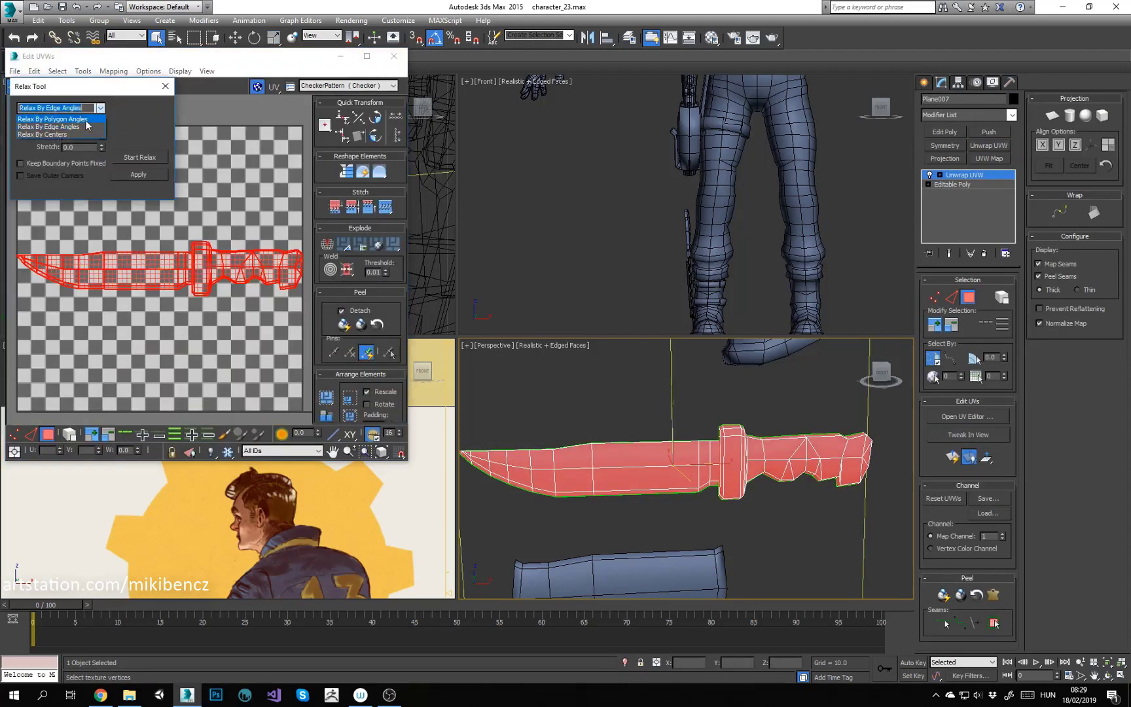
left_click(87, 124)
left_click(257, 86)
Step: Move the knife blade's UV shell below the handle shell and collapse the Unwrap UVW modifier into the Editable Poly
left_click(126, 295)
left_click_drag(186, 324, 187, 323)
left_click_drag(154, 271, 281, 339)
left_click(243, 212)
middle_click_drag(240, 212, 194, 174)
scroll(250, 310, "up", 4)
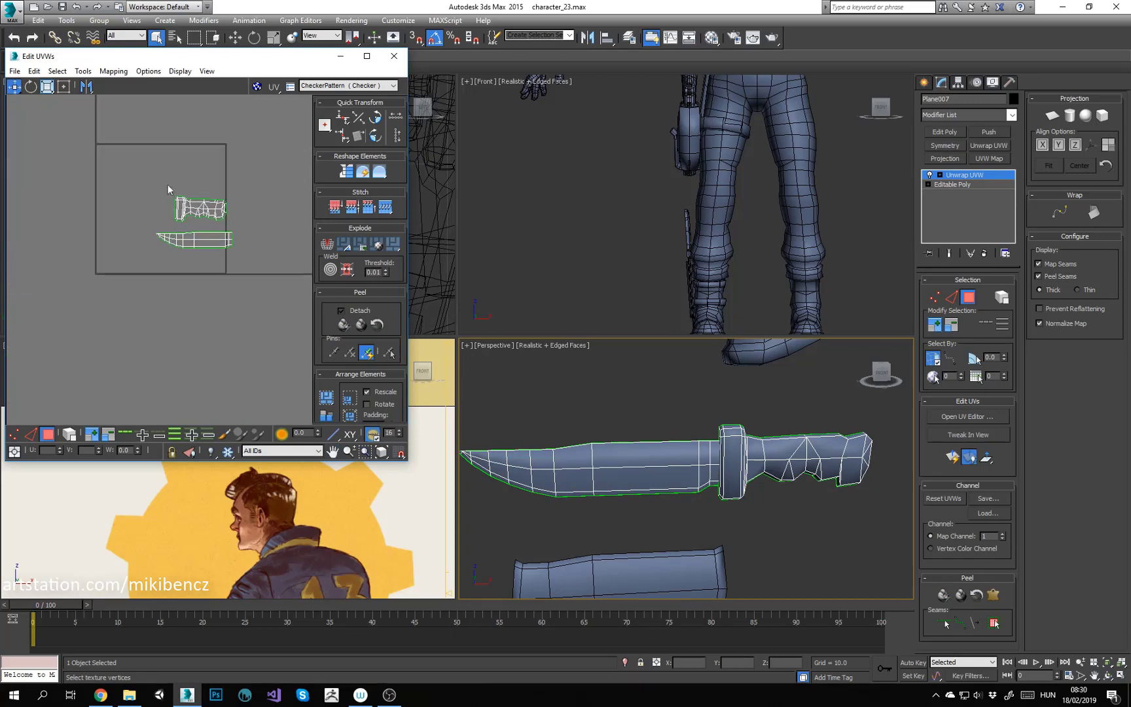
key("ctrl+a")
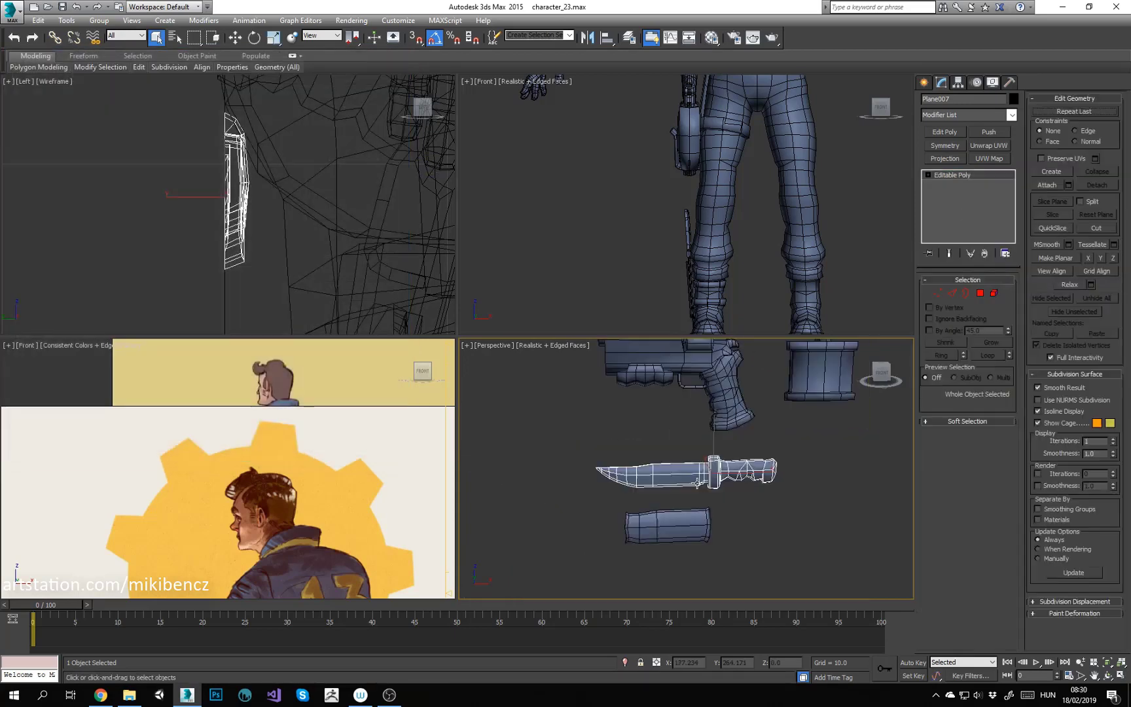
Step: Select the pistol above the knife and delete the polygons on one side of its centre line in the Left view
scroll(750, 505, "up", 3)
key("alt+w")
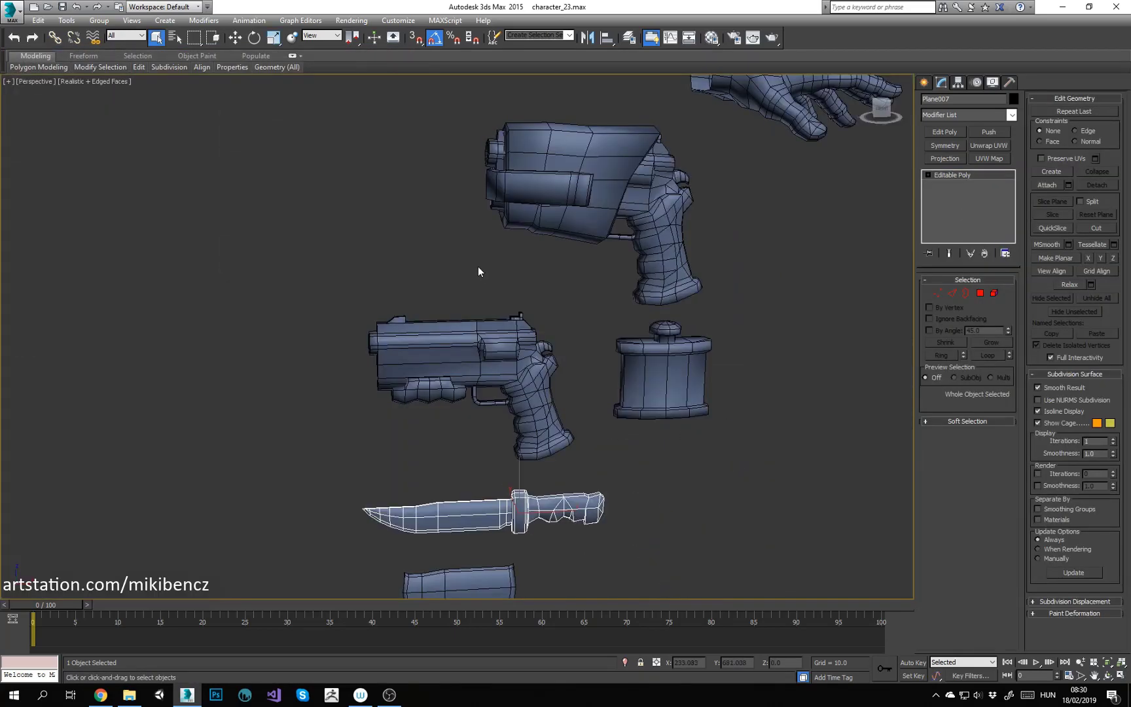
key("w")
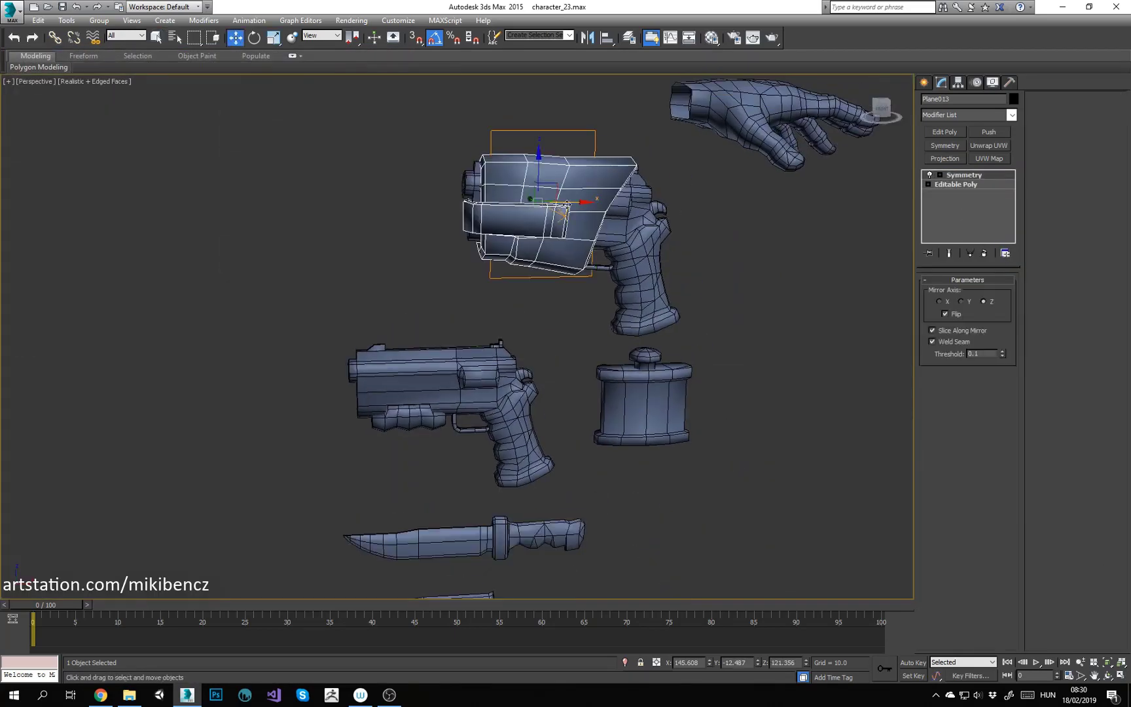
left_click_drag(481, 222, 468, 222)
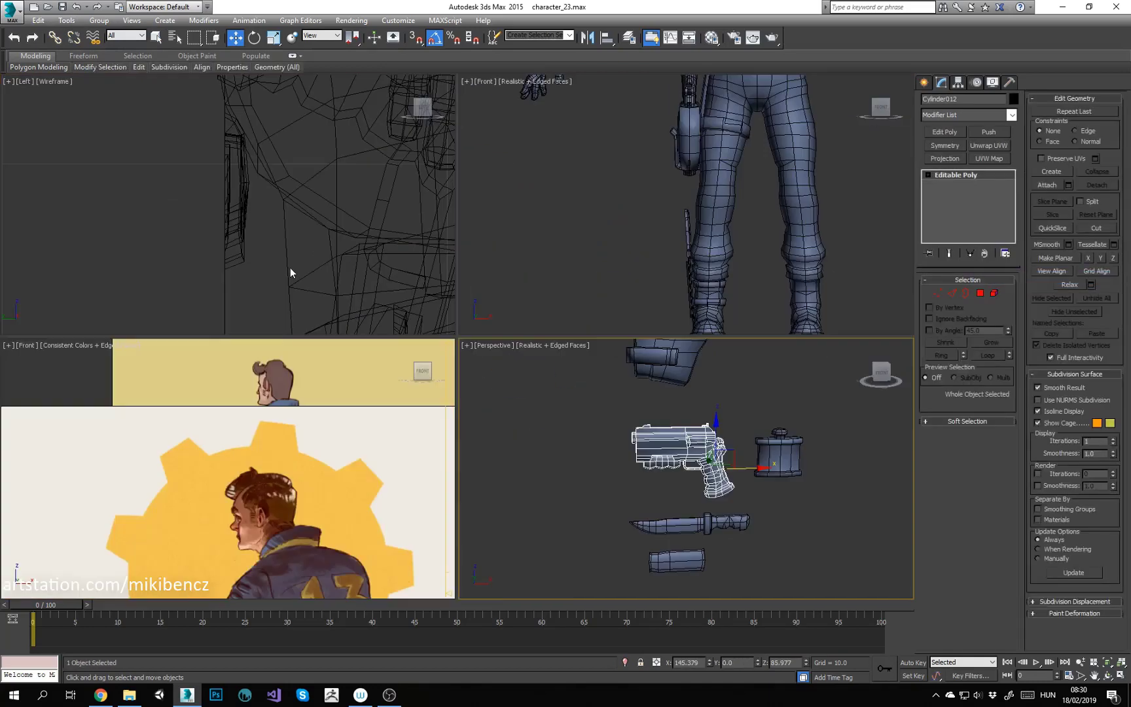
key("4")
left_click_drag(146, 78, 195, 233)
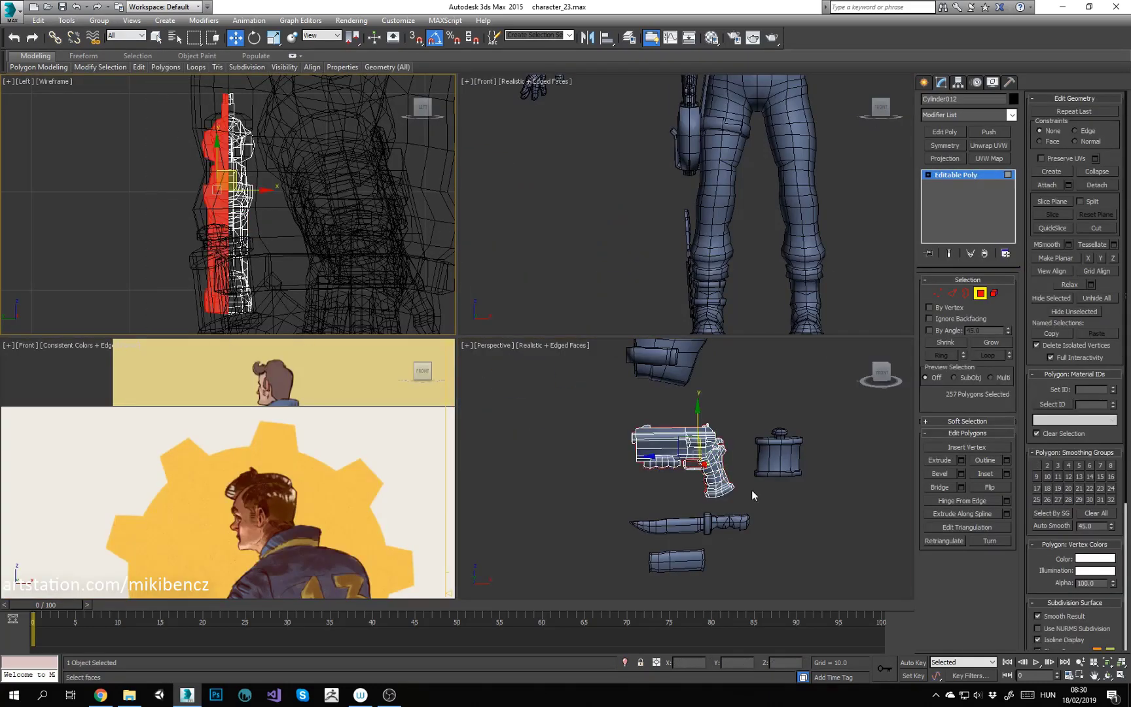
key("Delete")
Step: Reset the half pistol's transform with Reset XForm and convert it to an Editable Poly
key("alt+w")
middle_click_drag(753, 496, 720, 419, "alt")
scroll(524, 340, "down", 3)
key("4")
left_click(1009, 83)
left_click(967, 228)
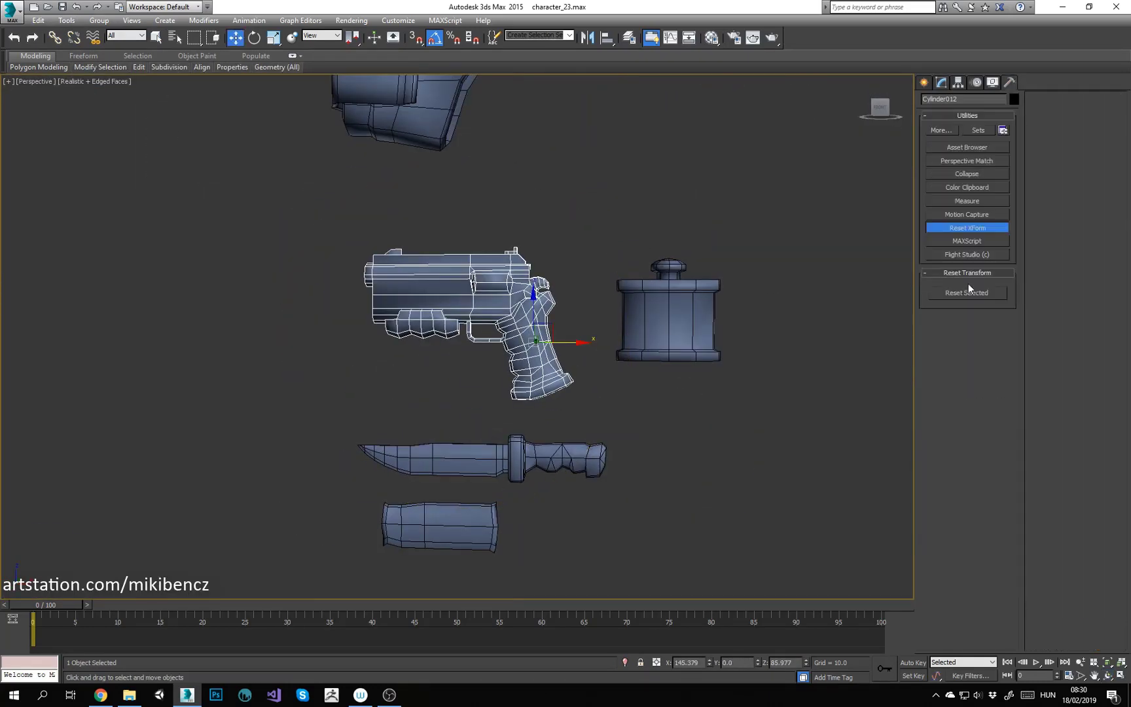
left_click(969, 292)
right_click(630, 308)
left_click(802, 436)
Step: Add an Unwrap UVW modifier to the pistol, planar map all its polygons and place the UVs below the UV square
left_click(997, 147)
key("3")
key("ctrl+a")
left_click(967, 416)
left_click(953, 457)
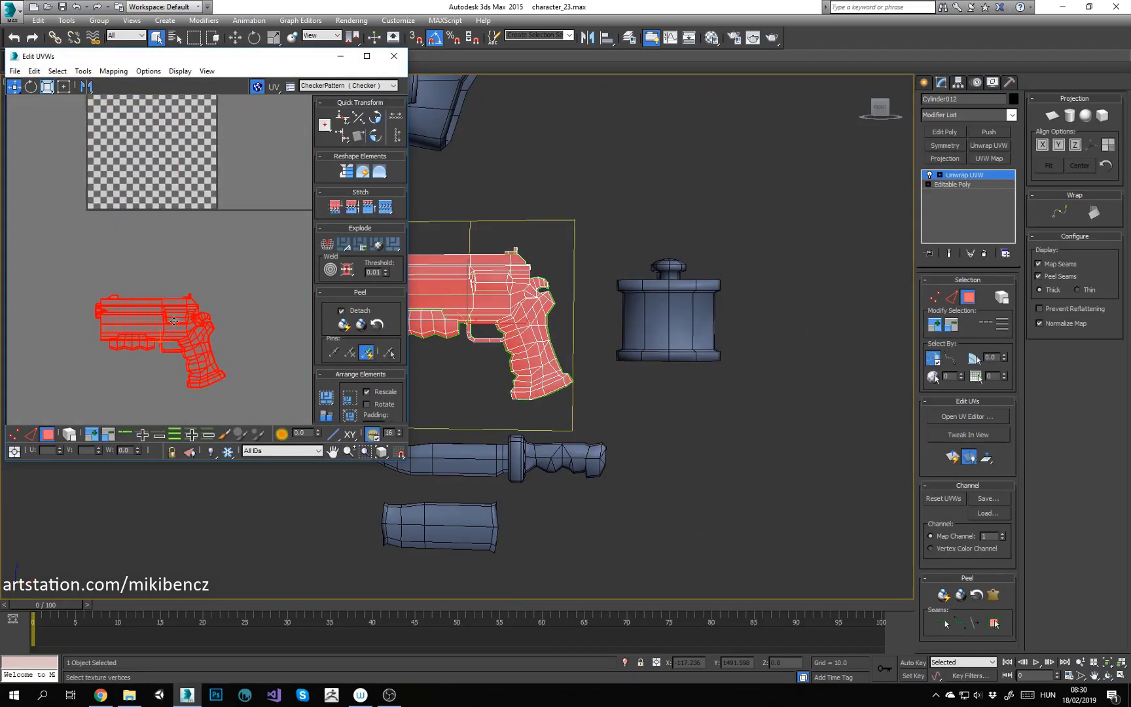
middle_click_drag(174, 322, 175, 223)
scroll(175, 223, "up", 5)
Step: Move the pistol's separate under-barrel, sight and hammer UV shells clear of the main body shell
left_click(216, 341)
left_click(70, 434)
left_click_drag(114, 224, 63, 333)
left_click_drag(178, 190, 203, 259)
left_click(198, 141)
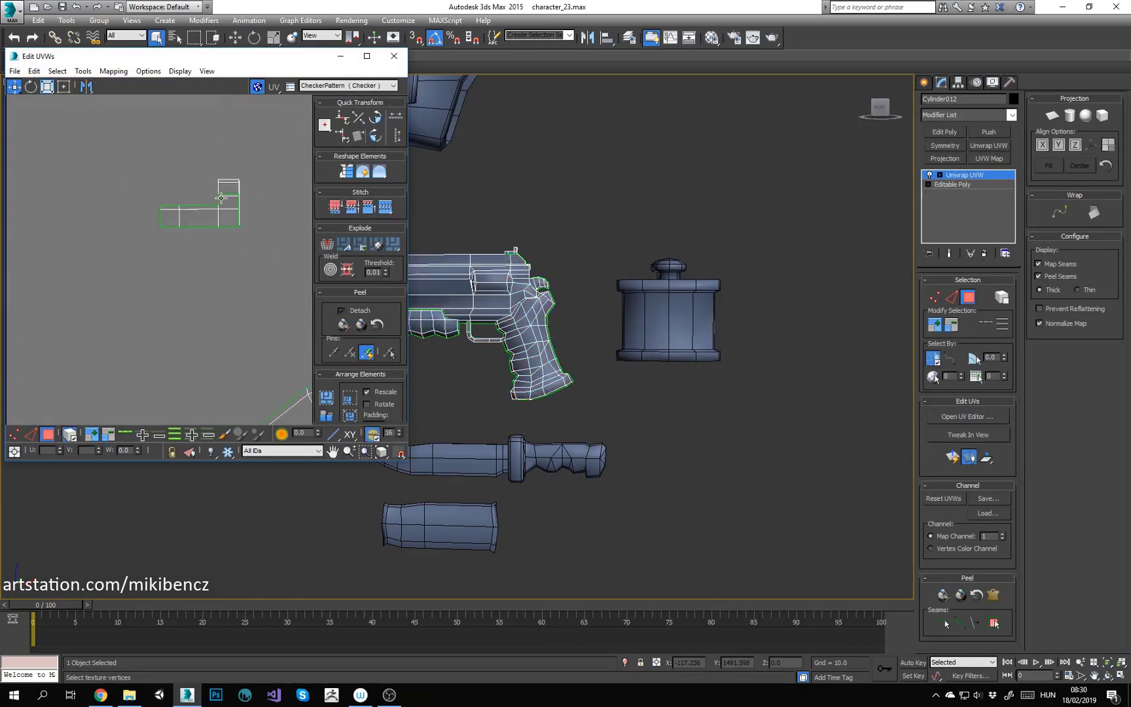
left_click(231, 235)
middle_click_drag(231, 234, 199, 240)
Step: Split the pistol's muzzle polygons into their own UV shell and move it clear of the other pistol shells
scroll(199, 240, "up", 2)
left_click(448, 286)
scroll(452, 288, "up", 3)
middle_click_drag(451, 288, 582, 302, "alt")
left_click(569, 300)
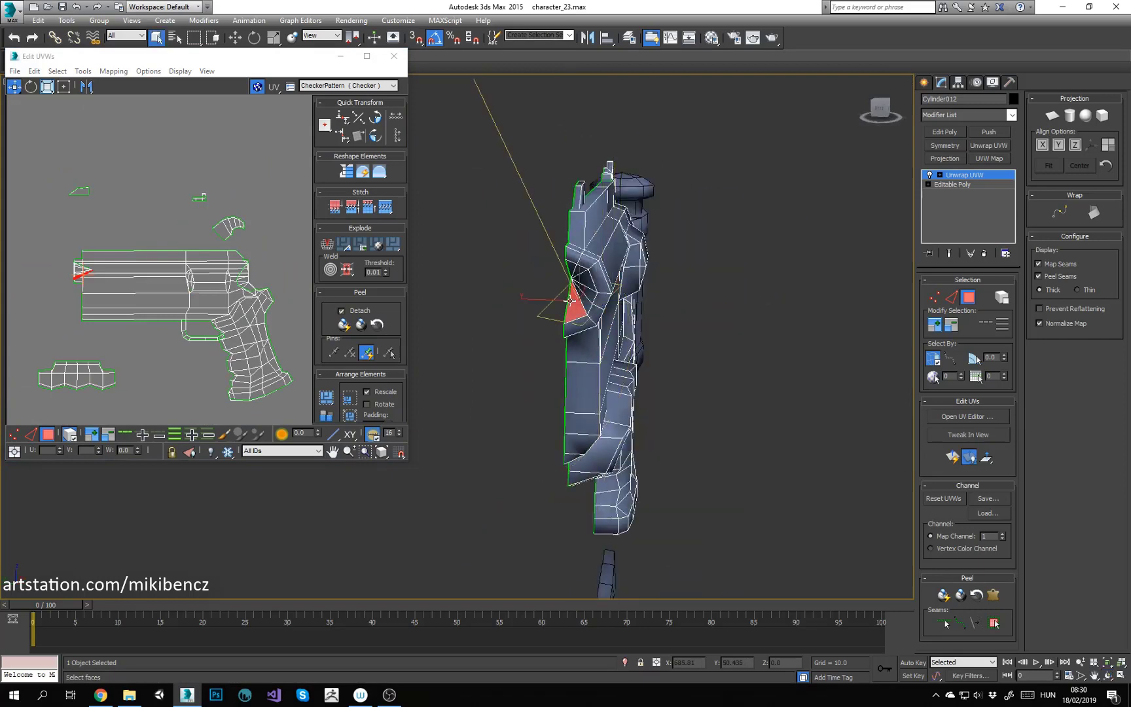
scroll(116, 290, "down", 4)
left_click_drag(138, 131, 39, 185)
left_click(131, 216)
Step: Relax all of the pistol's UV shells by polygon angles
key("ctrl+a")
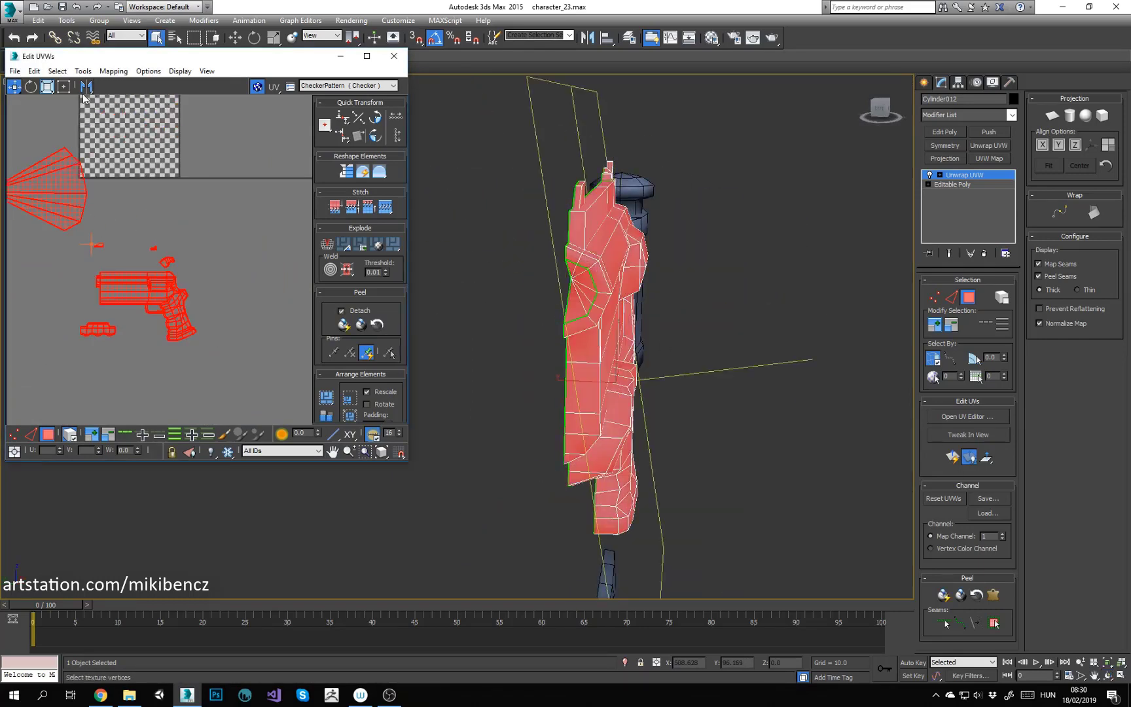
left_click(83, 71)
left_click(98, 269)
left_click(144, 159)
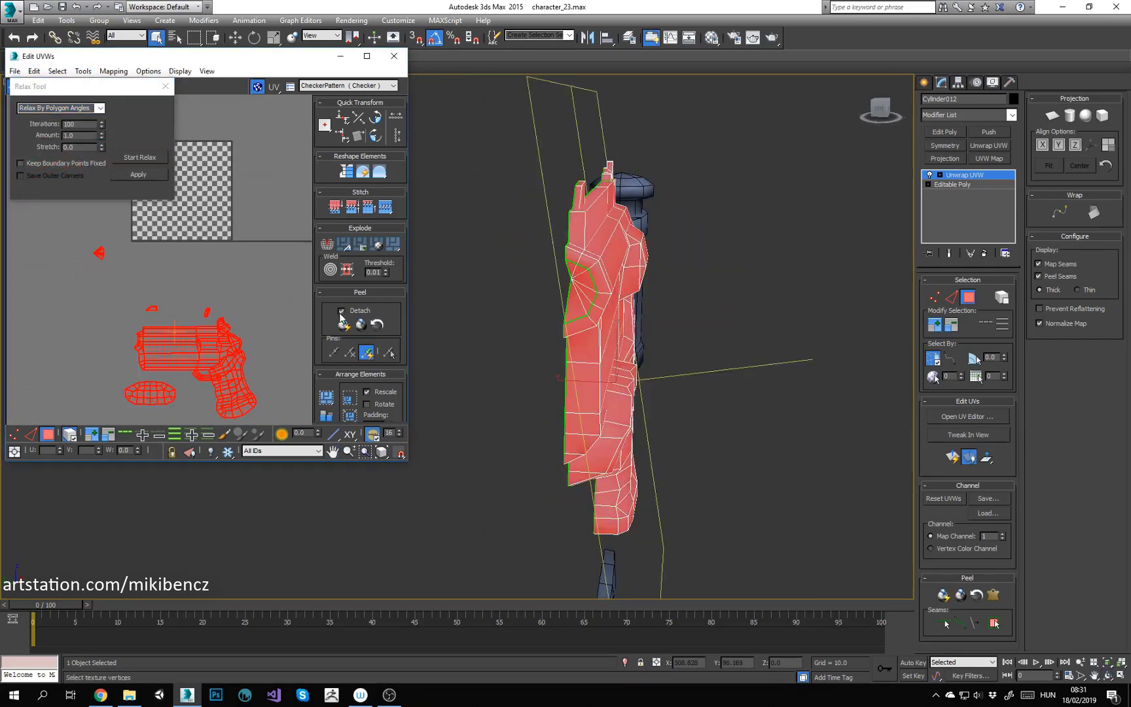
left_click(112, 345)
Step: Break the trigger guard polygons into their own UV shell and move it clear above the pistol body shell
scroll(114, 329, "up", 5)
left_click(167, 315)
scroll(184, 330, "up", 2)
left_click(69, 434)
left_click(139, 342)
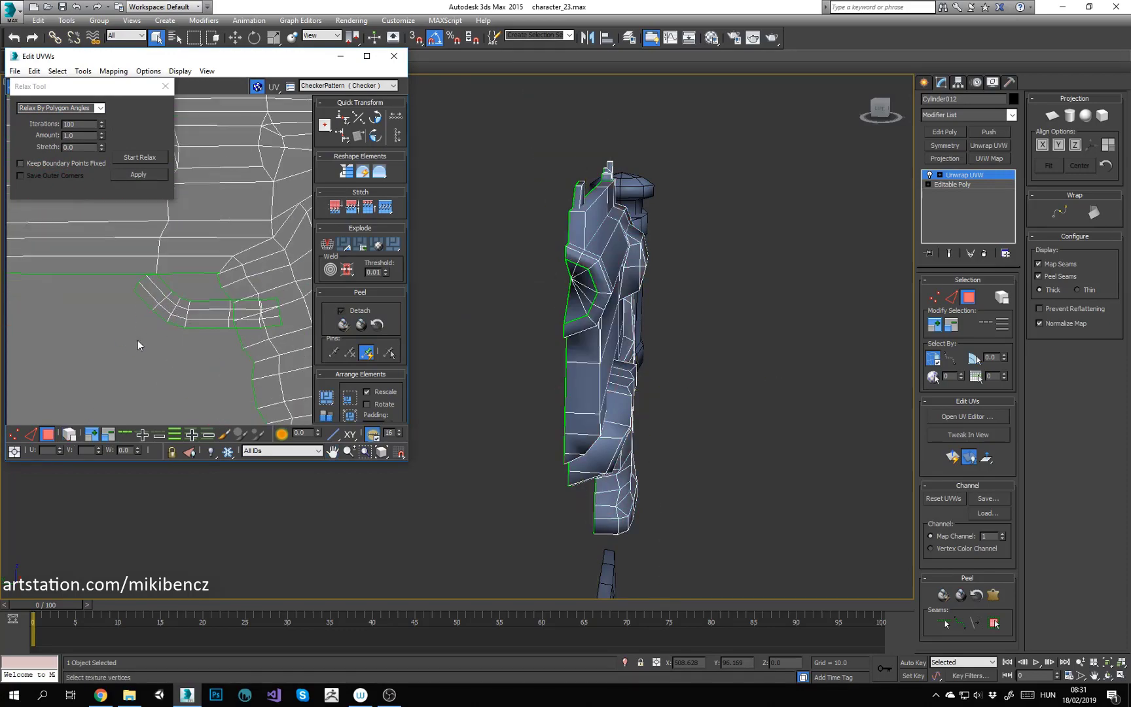
left_click(210, 305, "ctrl")
middle_click_drag(707, 386, 589, 387, "alt")
scroll(642, 379, "up", 4)
left_click(936, 358)
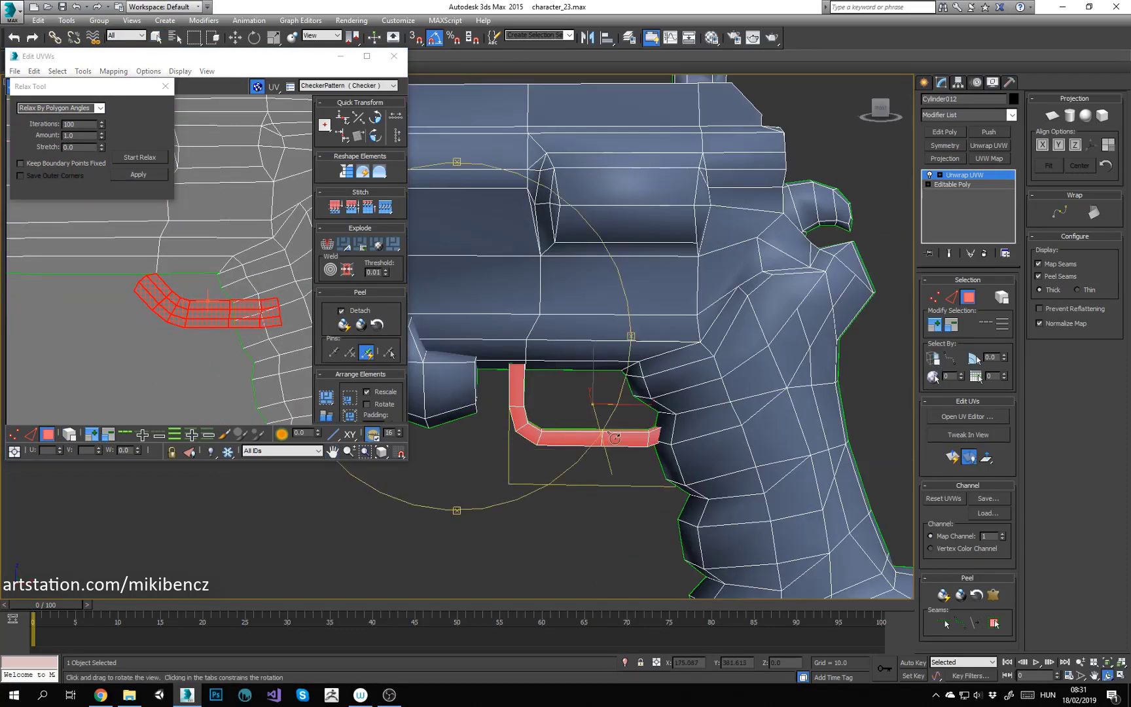
middle_click_drag(614, 437, 597, 419, "alt")
right_click(166, 290)
left_click(151, 331)
scroll(177, 294, "down", 5)
left_click_drag(182, 290, 248, 216)
left_click(235, 267)
Step: Select the pistol's grip polygons, break them off the body's UV shell and move them beside it
scroll(236, 267, "up", 5)
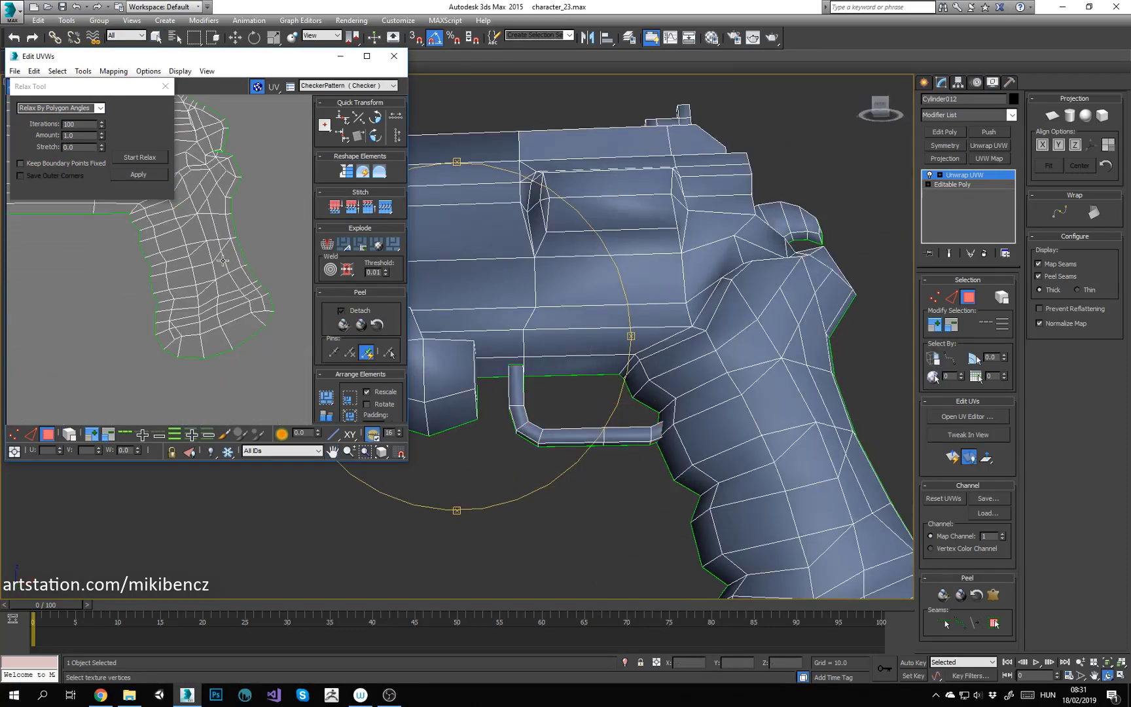
left_click_drag(187, 286, 186, 285)
left_click_drag(286, 309, 195, 267, "ctrl")
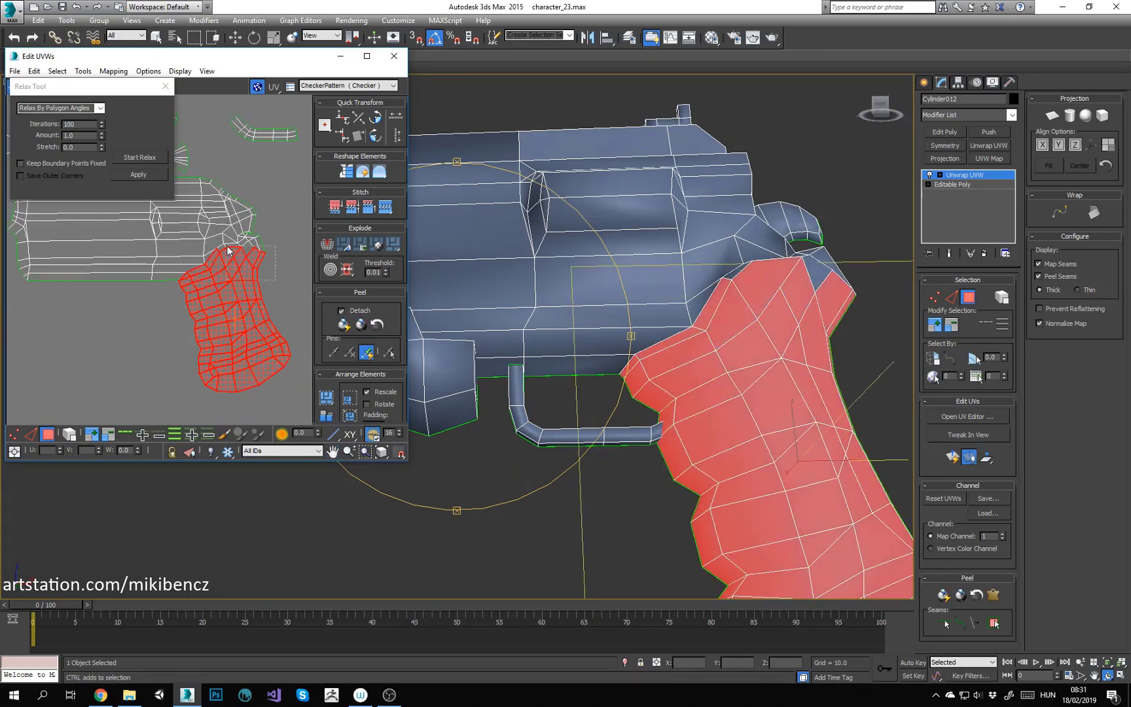
left_click_drag(241, 227, 239, 226, "ctrl")
middle_click_drag(549, 370, 481, 367, "alt")
scroll(180, 268, "down", 5)
right_click(172, 268)
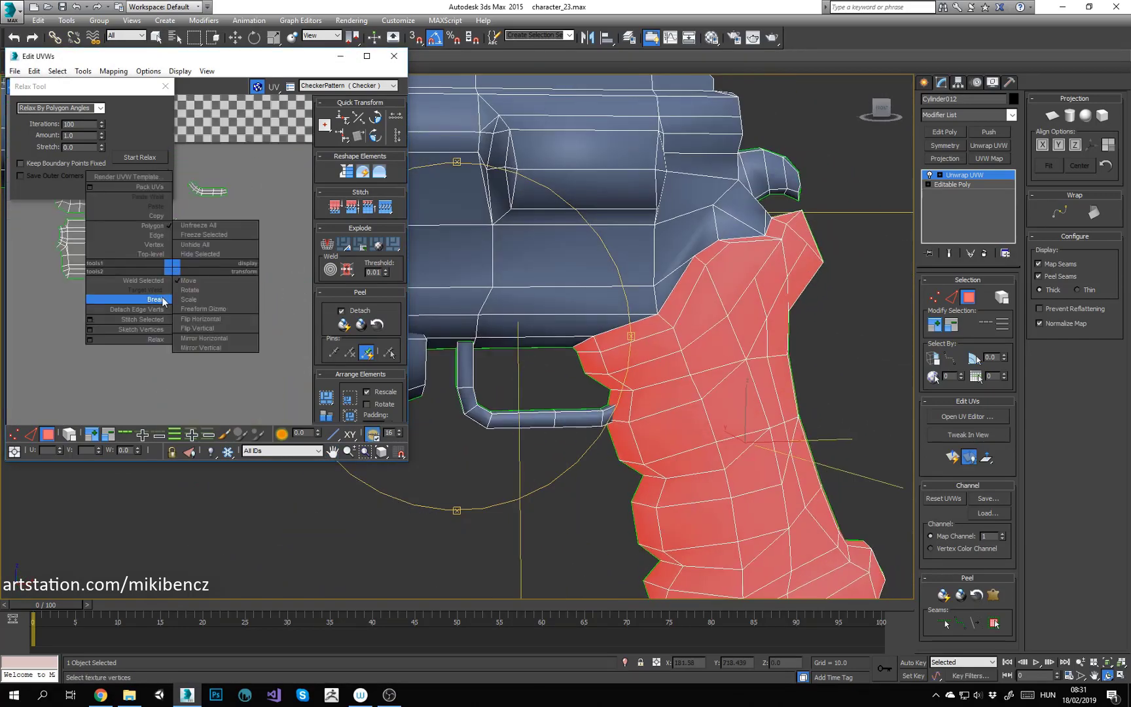
left_click(165, 301)
left_click_drag(186, 288, 242, 270)
Step: Relax the pistol body's UV shell by polygon angles and move it slightly down from the small shells above
middle_click_drag(196, 229, 202, 279)
scroll(202, 279, "up", 2)
left_click(135, 307)
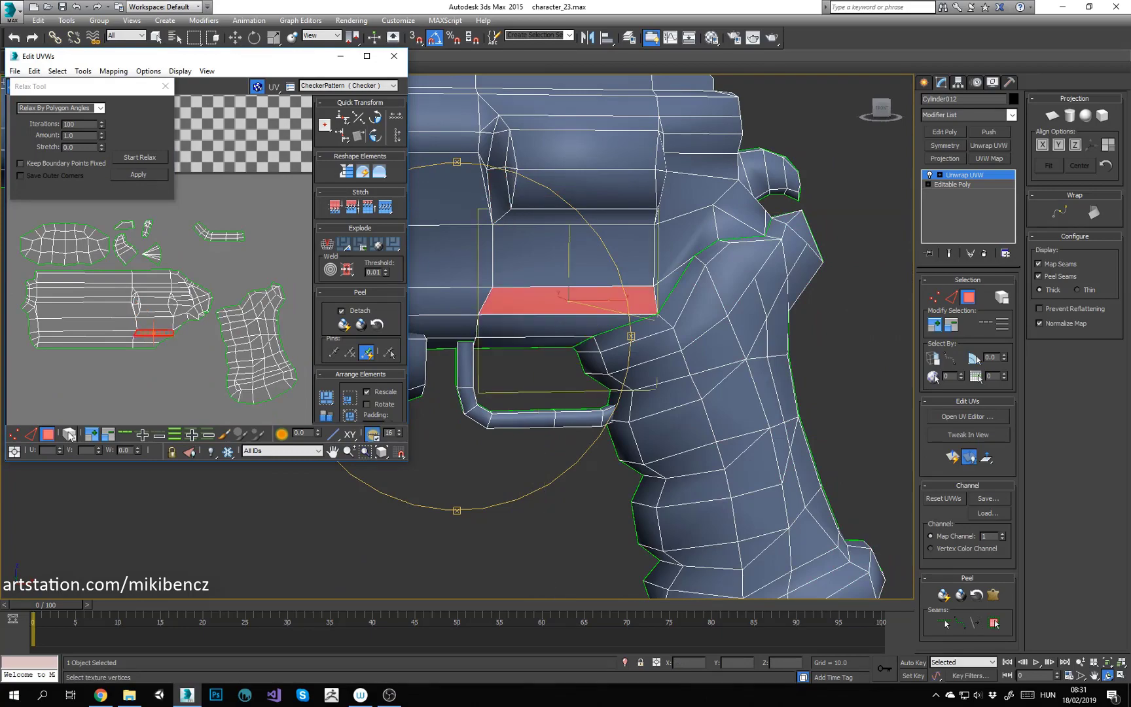
left_click(68, 434)
left_click(118, 307)
left_click(127, 158)
left_click(126, 157)
left_click_drag(118, 301, 118, 324)
left_click(170, 265)
Step: Check the pistol's UV layout for overlapping polygons
left_click(60, 71)
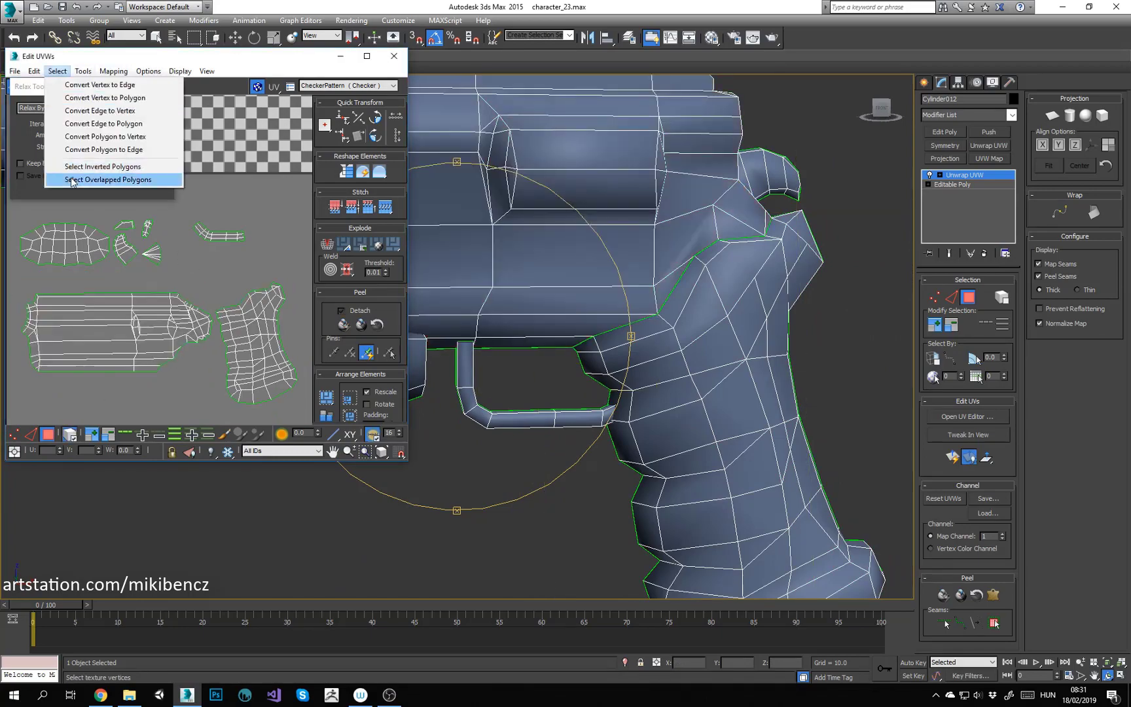
left_click(72, 180)
scroll(148, 224, "up", 6)
middle_click_drag(154, 259, 159, 313)
left_click(159, 313)
Step: Select the polygons of the rear sight's raised block, break them off their UV shell and move them beside it
middle_click_drag(486, 286, 568, 327)
key("2")
scroll(546, 313, "up", 3)
key("3")
left_click(569, 350)
left_click(568, 314, "ctrl")
left_click(545, 327, "ctrl")
middle_click_drag(155, 269, 144, 243)
right_click(144, 243)
left_click(154, 273)
left_click_drag(149, 247, 282, 295)
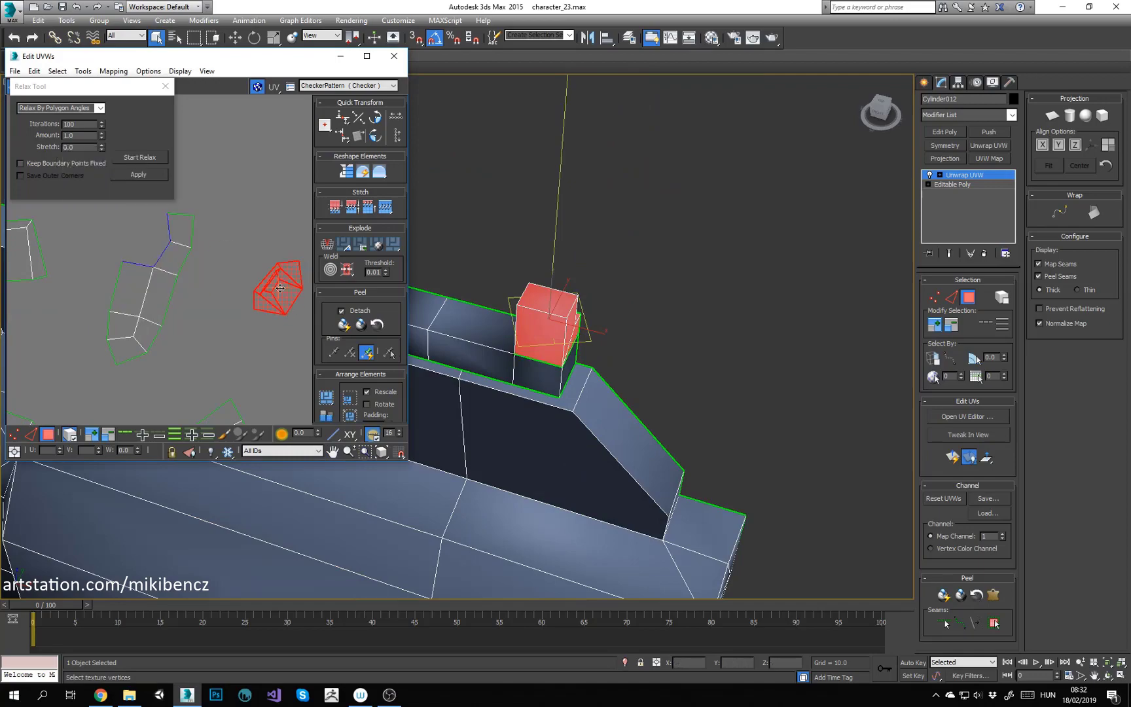
Step: Select the side polygons along the rear sight and its raised block and quick planar map them as one UV shell
key("2")
mouse_move(599, 328)
middle_mouse_down("alt")
mouse_move(550, 323)
mouse_move(593, 324)
mouse_move(576, 327)
mouse_move(616, 383)
mouse_move(548, 331)
mouse_move(553, 318)
mouse_move(581, 331)
middle_mouse_up("alt")
left_click(609, 384)
key("Return")
left_click(581, 353)
left_click(577, 401, "ctrl")
left_click(511, 401, "ctrl")
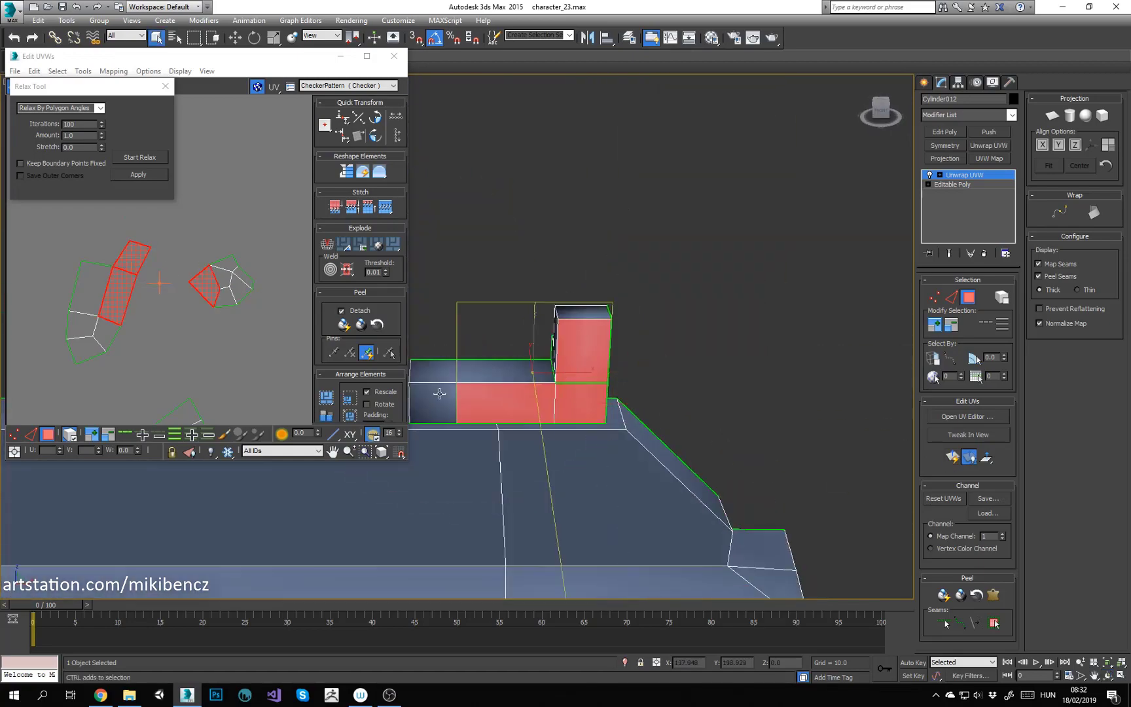
left_click(439, 393, "ctrl")
middle_click_drag(439, 393, 589, 340, "alt")
left_click(461, 416, "ctrl")
left_click(497, 396, "ctrl")
left_click(944, 457)
Step: Quick planar map the adjoining polygons of the rear sight's raised block into a separate UV shell
left_click(563, 322)
left_click(583, 303, "ctrl")
left_click(949, 459)
Step: Move all of the pistol's UV shells off the checker tile and relax them by polygon angles
scroll(223, 328, "down", 3)
middle_click_drag(243, 347, 71, 420)
key("ctrl+a")
left_click_drag(196, 262, 105, 387)
left_click(185, 368)
middle_click_drag(184, 368, 235, 258)
left_click(132, 159)
left_click(180, 377)
scroll(180, 377, "up", 3)
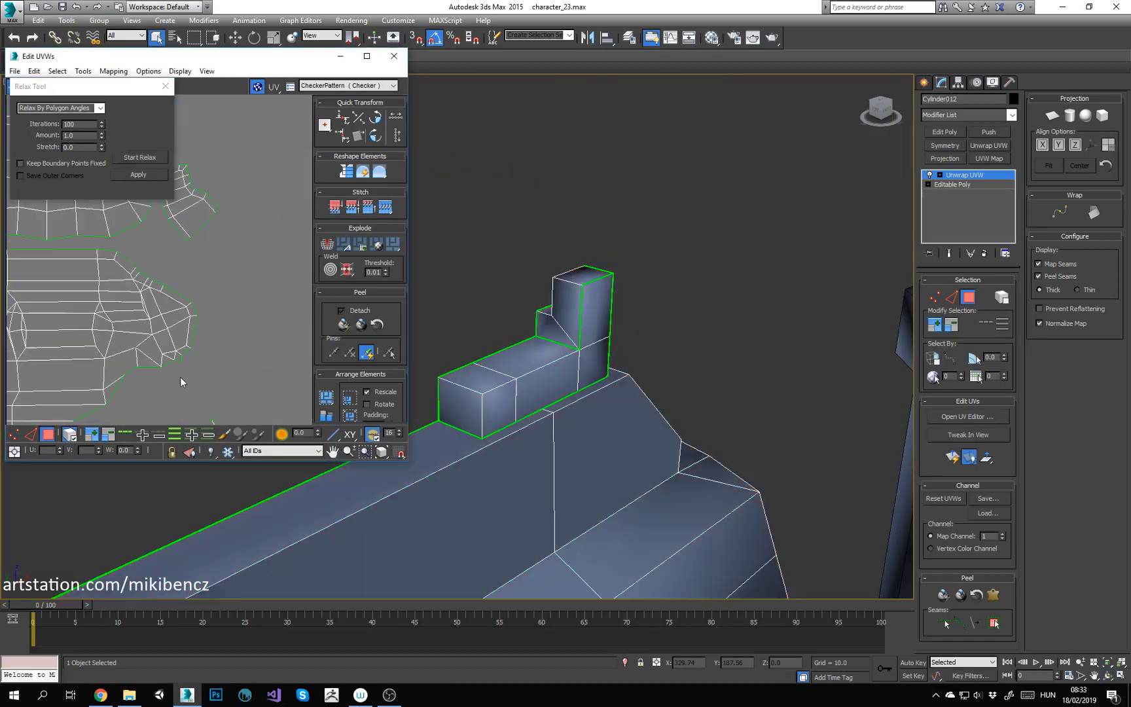
Step: Locate the rear sight's top polygon in the UV layout and inspect the seams around the sight
middle_click_drag(157, 293, 55, 229)
left_click(207, 300)
middle_click_drag(542, 342, 498, 354)
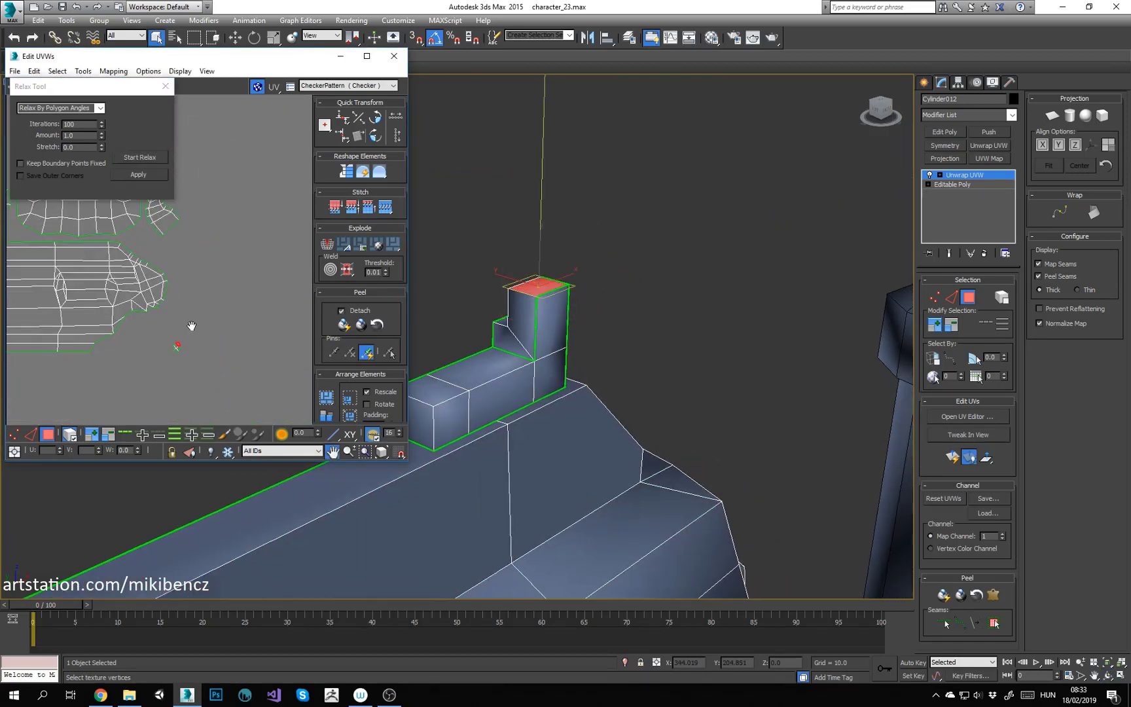
left_click(178, 363)
middle_click_drag(582, 288, 533, 312, "alt")
middle_click_drag(215, 210, 228, 212)
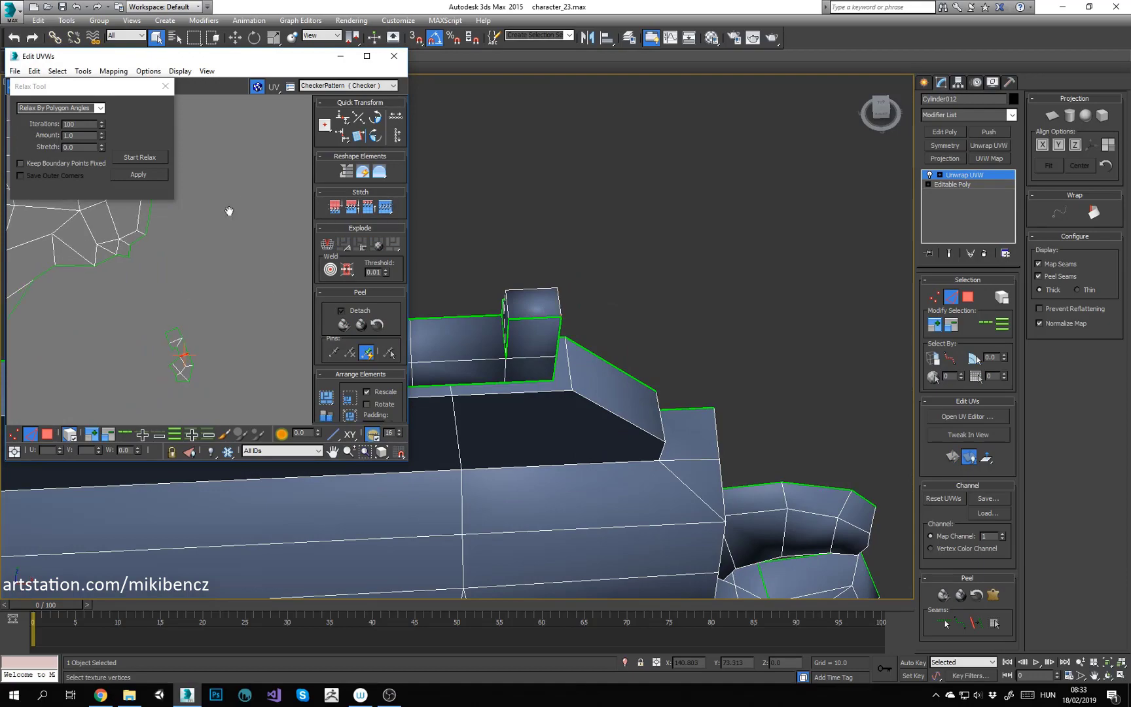
scroll(232, 361, "down", 3)
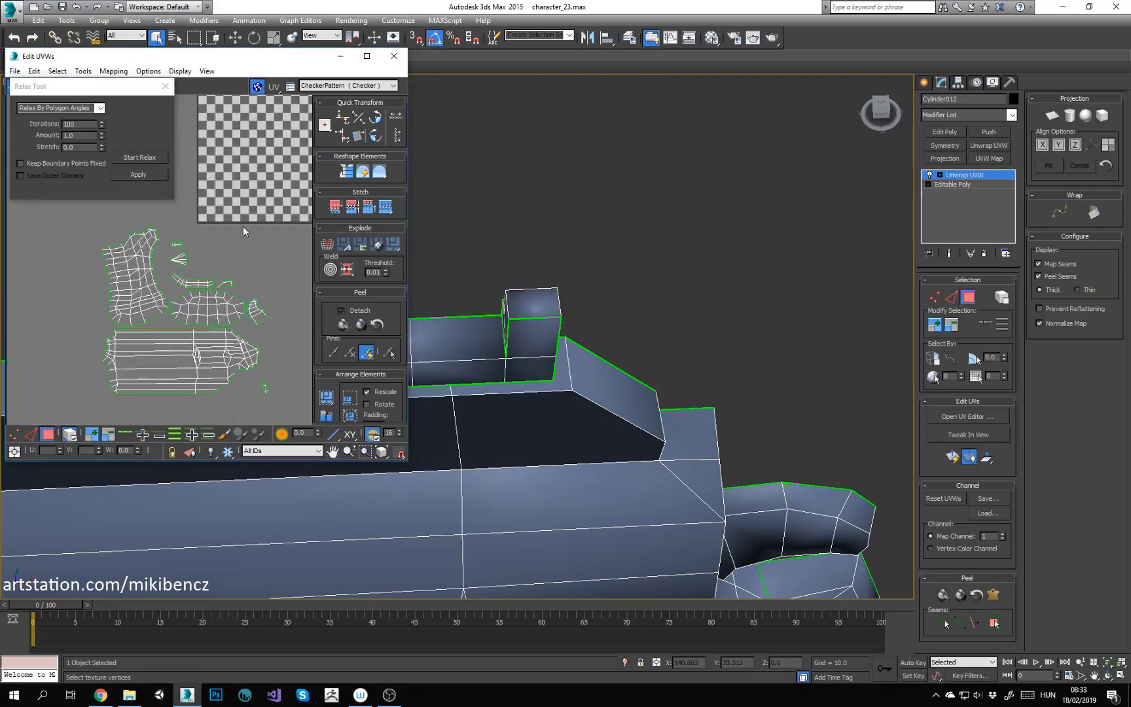
Step: Collapse the pistol's Unwrap UVW modifier into its Editable Poly
middle_click_drag(198, 228, 182, 218)
right_click(976, 175)
left_click(1002, 293)
middle_click_drag(505, 392, 330, 299)
scroll(518, 348, "down", 8)
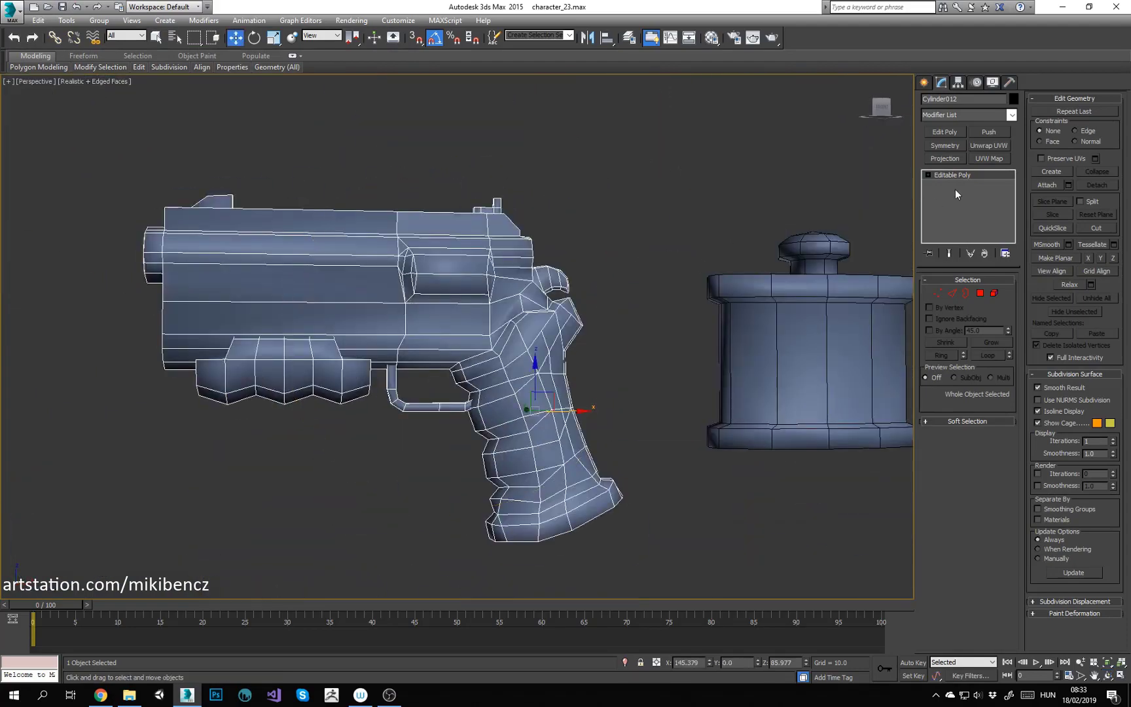
Step: Select the knife sheath in the perspective view and zero its Y position
scroll(478, 359, "down", 6)
middle_click_drag(477, 359, 314, 384, "alt")
key("alt+w")
scroll(256, 170, "down", 6)
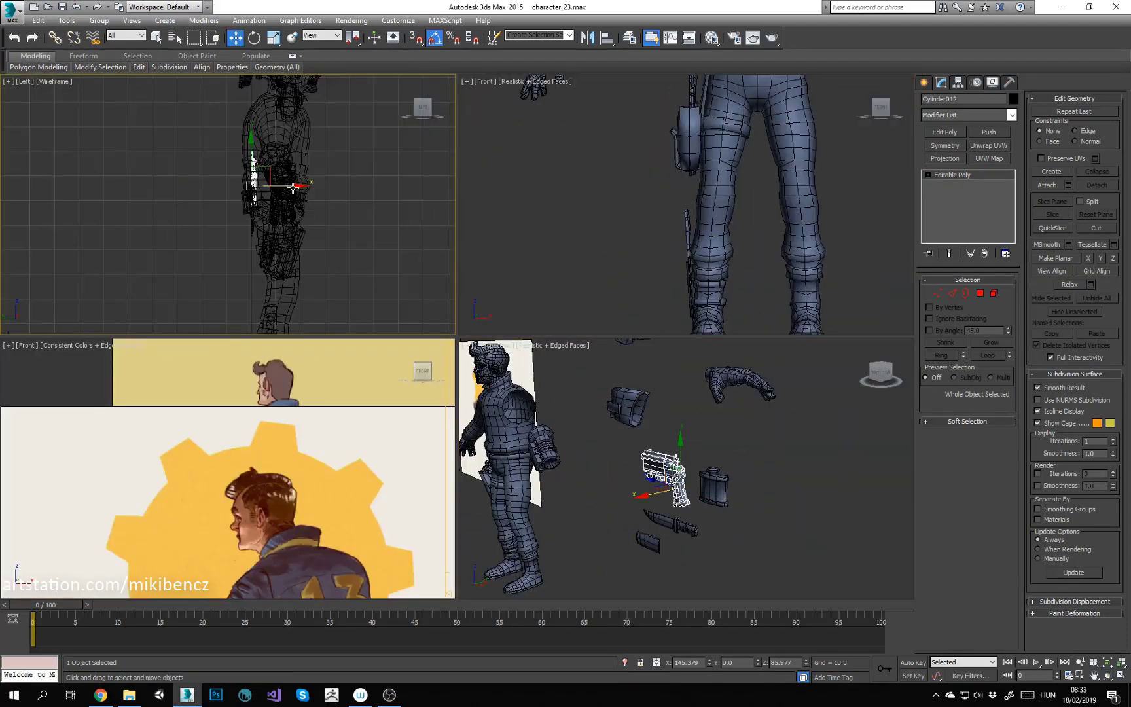
scroll(675, 488, "up", 3)
middle_click_drag(674, 487, 732, 499, "alt")
left_click(646, 568)
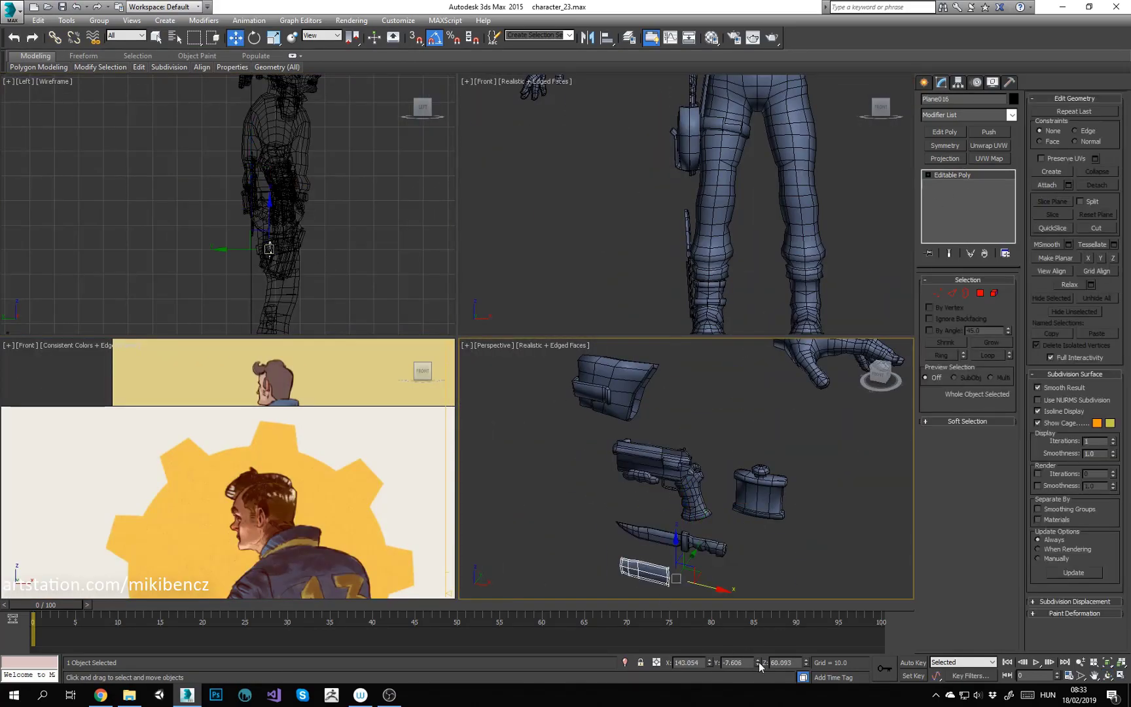
right_click(758, 664)
Step: Convert the flask to an Editable Poly, add an Unwrap UVW modifier and open its UVs for editing
left_click(759, 495)
key("alt+w")
middle_click_drag(720, 445, 281, 344, "alt")
left_click(941, 82)
right_click(705, 254)
left_click(858, 385)
left_click(987, 145)
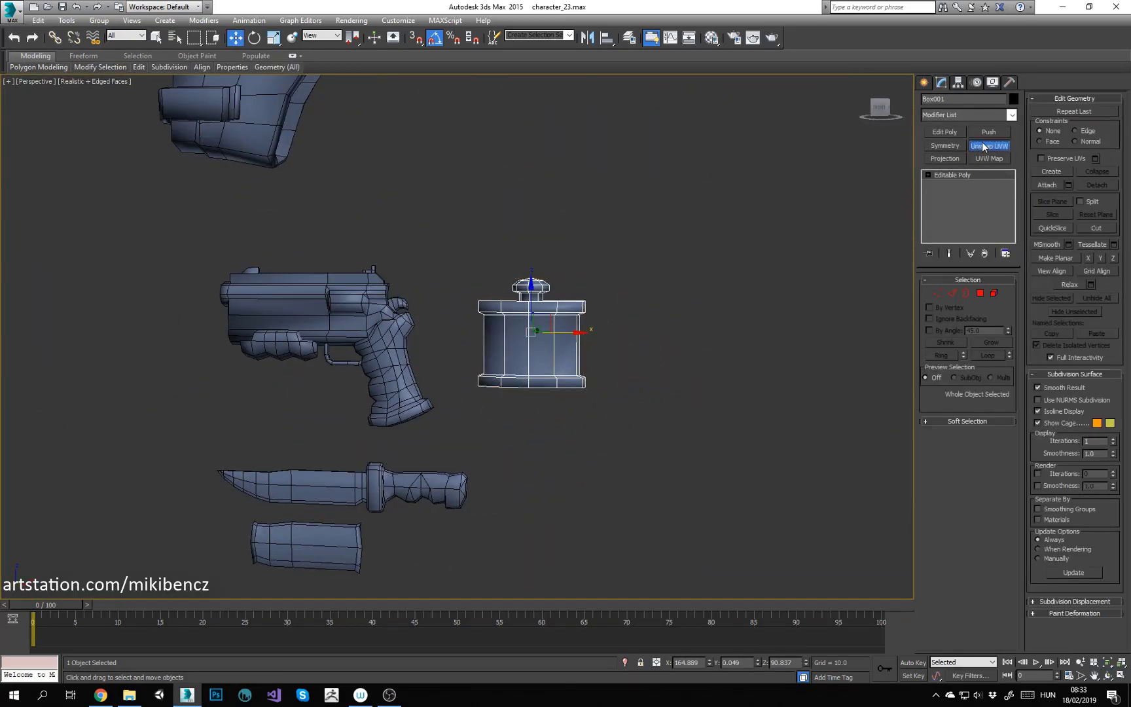
left_click(968, 416)
key("ctrl+a")
Step: Select the polygons on top of the flask's cap and grow the selection over the whole cap
scroll(516, 302, "up", 5)
left_click(538, 311)
middle_click_drag(541, 311, 547, 360, "alt")
left_click(552, 252)
left_click(532, 241, "ctrl")
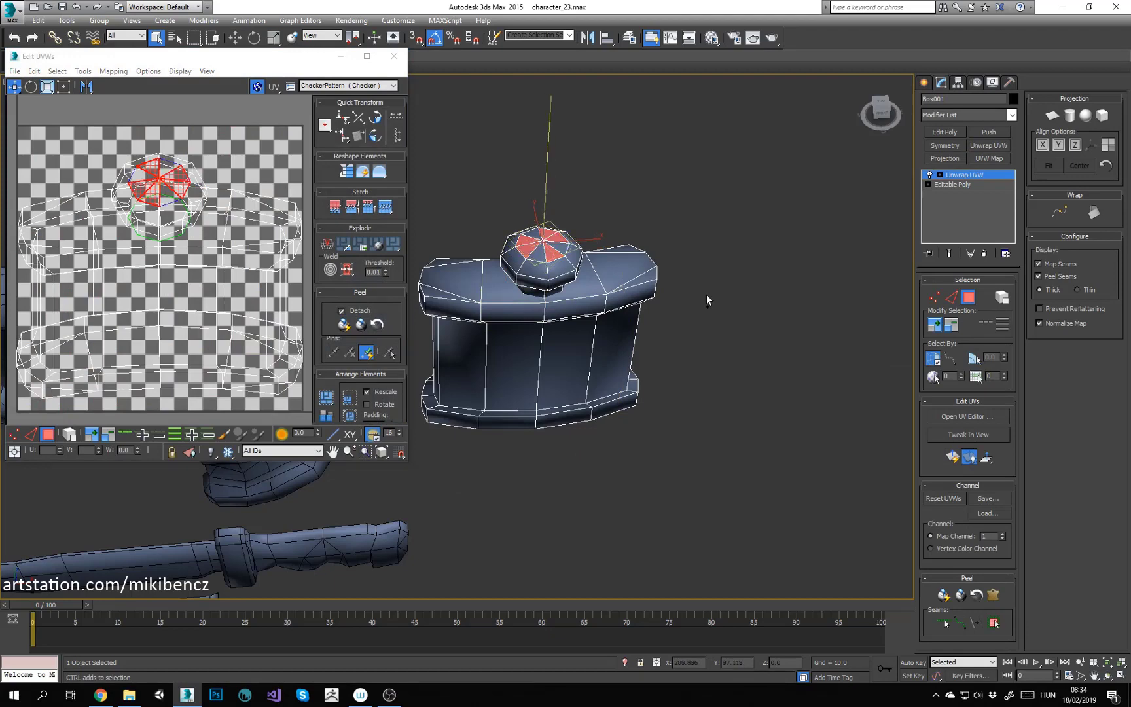
left_click(935, 325)
middle_click_drag(770, 399, 773, 331, "alt")
scroll(544, 267, "up", 6)
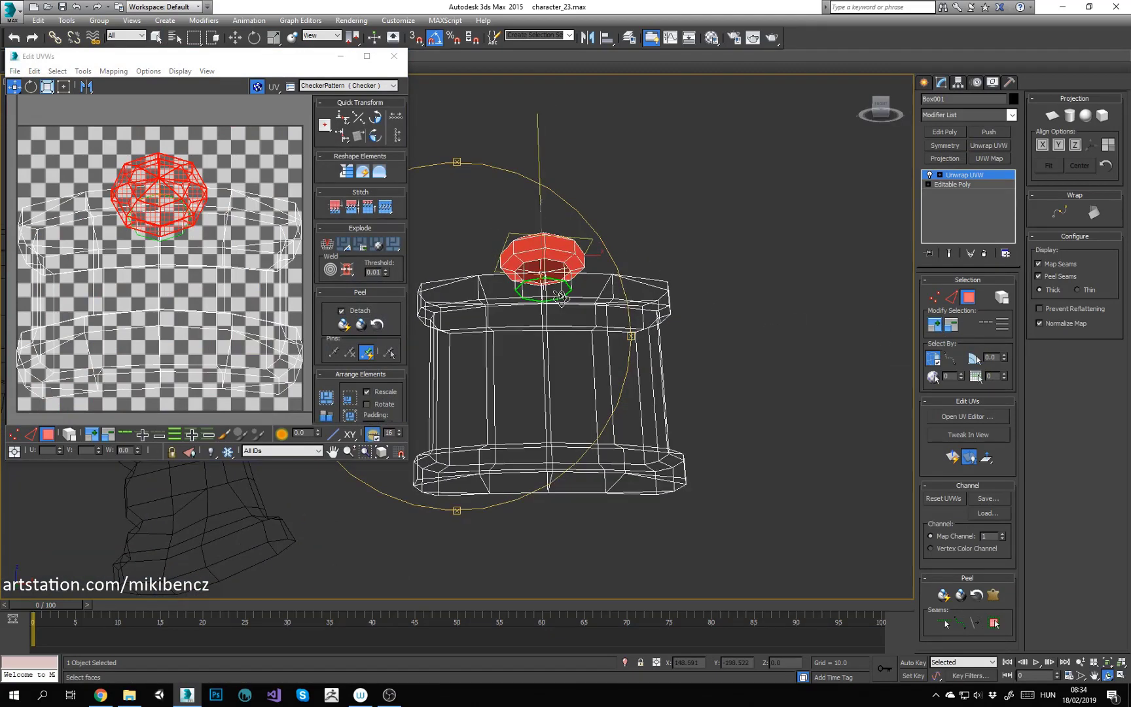
Step: Split the flask cap's UVs along an edge seam across its top and move the cap shell below the checker tile
key("2")
middle_click_drag(544, 264, 606, 278, "alt")
left_click(540, 226, "ctrl")
left_click(327, 244)
scroll(161, 231, "down", 4)
key("3")
middle_click_drag(161, 219, 163, 120)
left_click_drag(163, 118, 135, 350)
Step: Relax the flask cap's UVs by polygon angles with 100 iterations and amount 1.0, and move the shell aside
left_click(84, 72)
left_click(108, 269)
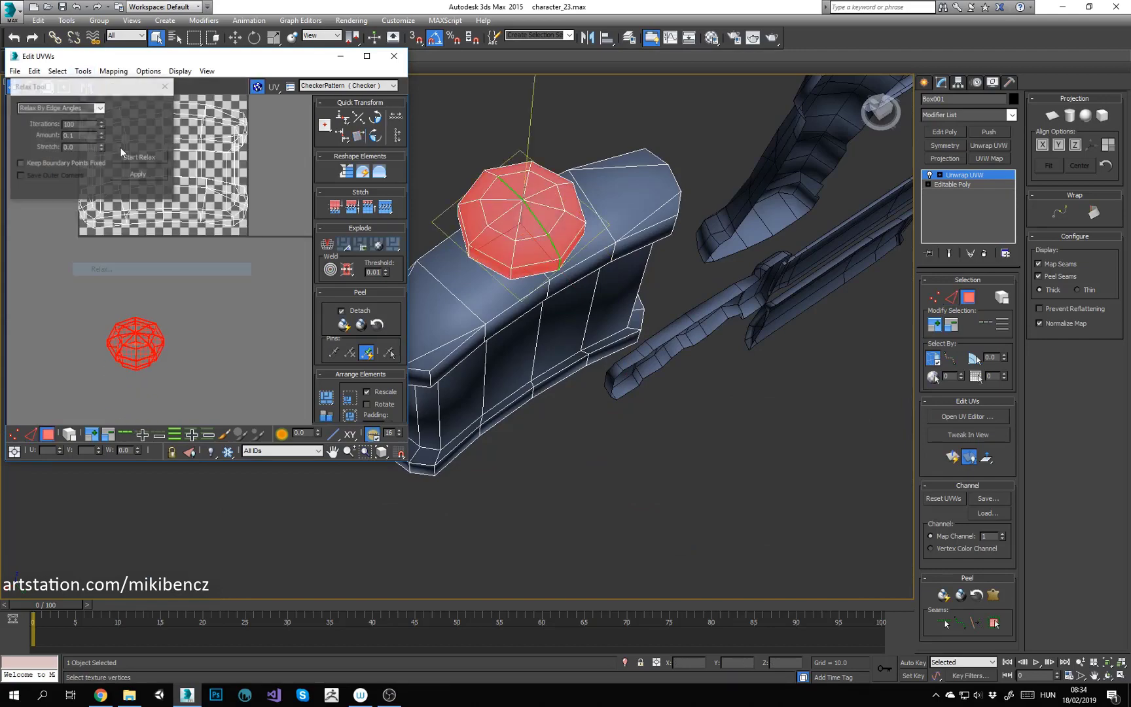
left_click(83, 119)
left_click(138, 174)
left_click(208, 290)
scroll(190, 340, "down", 4)
left_click_drag(110, 259, 243, 374)
Step: Select polygons on one side of the flask body, grow the selection and move their UVs clear of the rest
middle_click_drag(485, 366, 645, 308, "alt")
left_click(440, 322)
left_click(487, 322, "ctrl")
left_click(937, 327)
scroll(166, 288, "down", 1)
middle_click_drag(166, 288, 187, 262)
left_click_drag(186, 262, 14, 286)
Step: Enable selection by planar angle and pick out the flask's flat end polygons
middle_click_drag(576, 281, 632, 202, "alt")
left_click(619, 247)
left_click(975, 358)
left_click(619, 246)
left_click(655, 418)
left_click(269, 353)
Step: Pack the flask's UV shells and move them all off the checker tile
left_click(326, 398)
key("ctrl+a")
left_click_drag(189, 269, 122, 346)
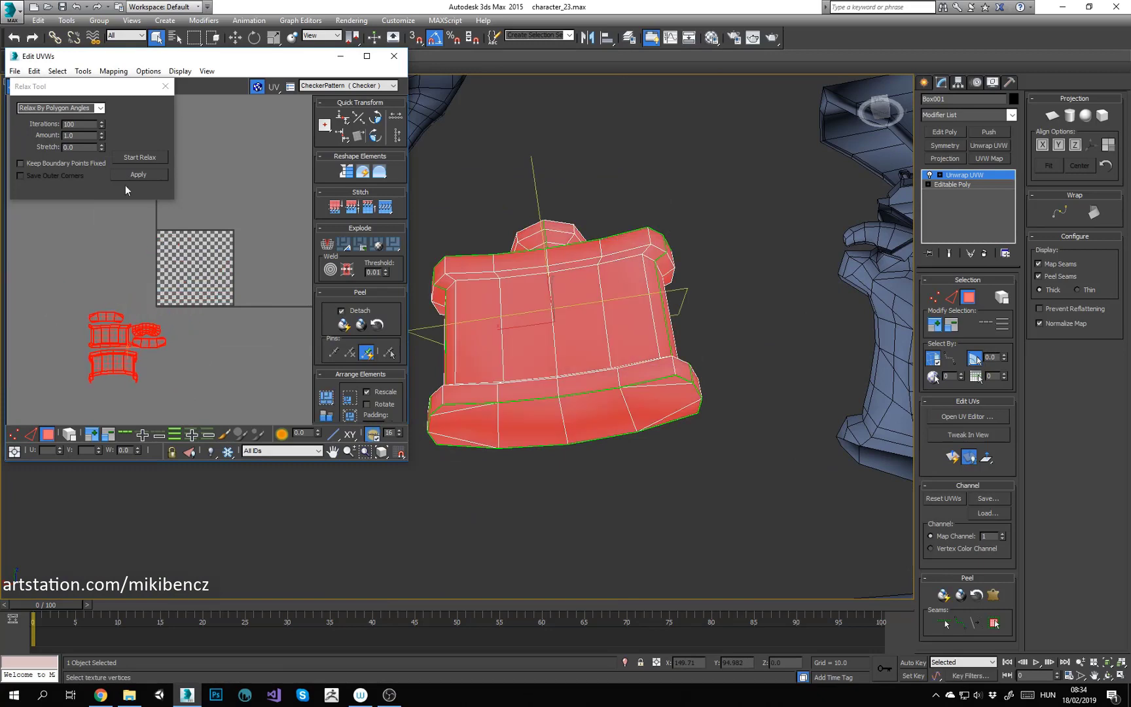
Step: Relax all of the flask's UV shells by polygon angles and quick peel the upper body shell
left_click(139, 158)
scroll(112, 375, "up", 3)
scroll(99, 275, "up", 3)
left_click(100, 288)
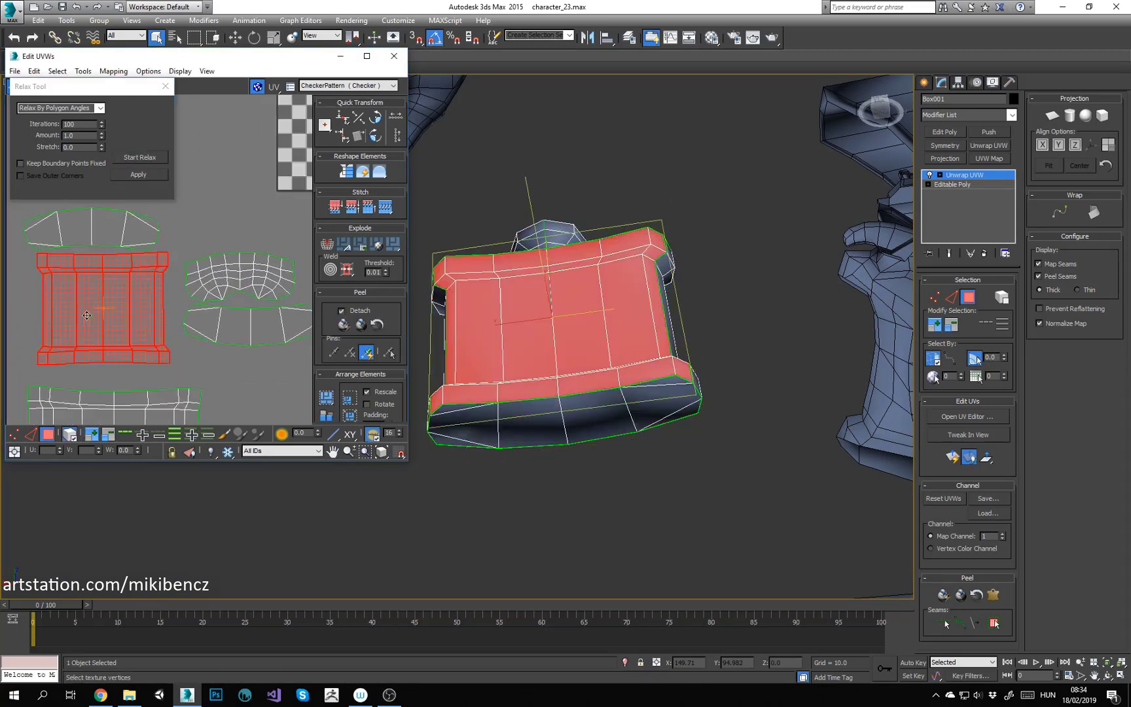
left_click(345, 325)
left_click(268, 347)
Step: Straighten the horizontal edge loops of the flask's two body UV shells
middle_click_drag(505, 336, 487, 406, "alt")
middle_click_drag(155, 416, 222, 235)
scroll(223, 235, "up", 1)
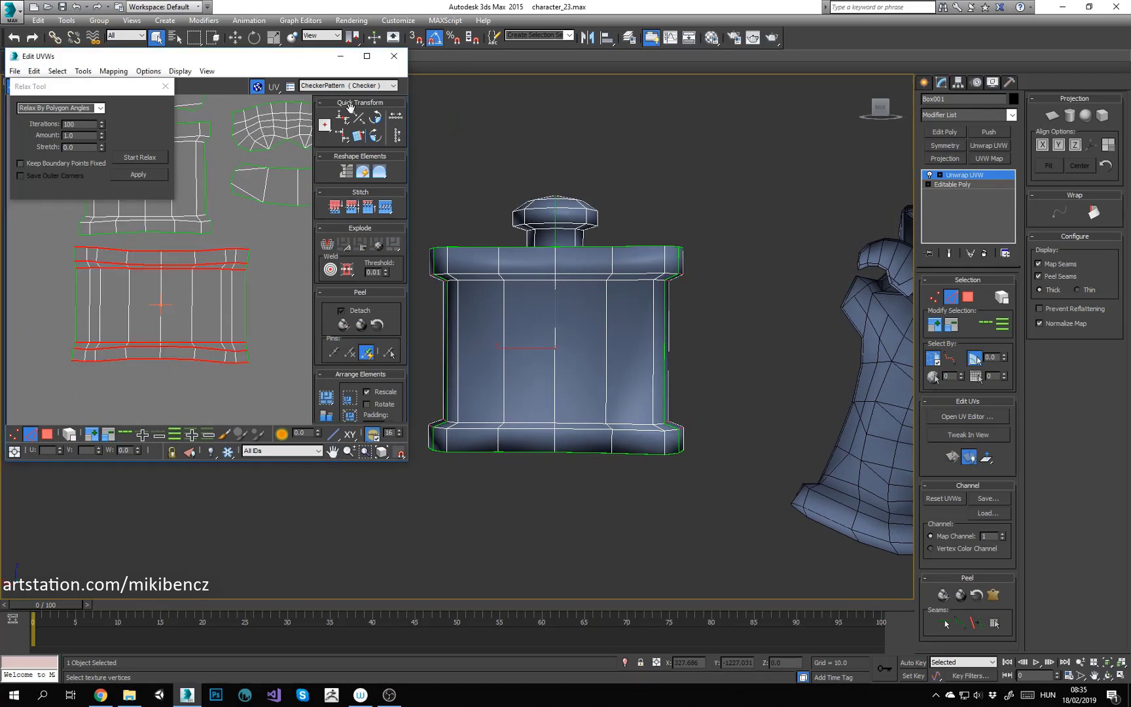
double_click(194, 319)
left_click(175, 434)
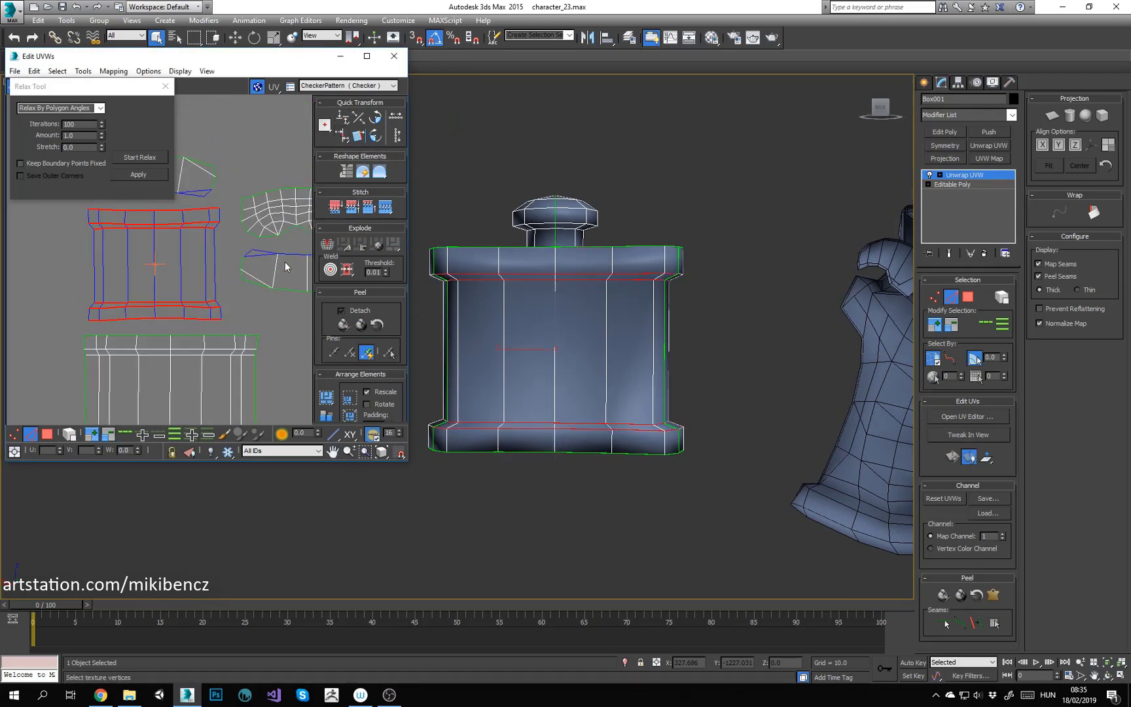
left_click(222, 284)
scroll(217, 283, "down", 2)
middle_click_drag(218, 283, 168, 317)
scroll(230, 269, "down", 1)
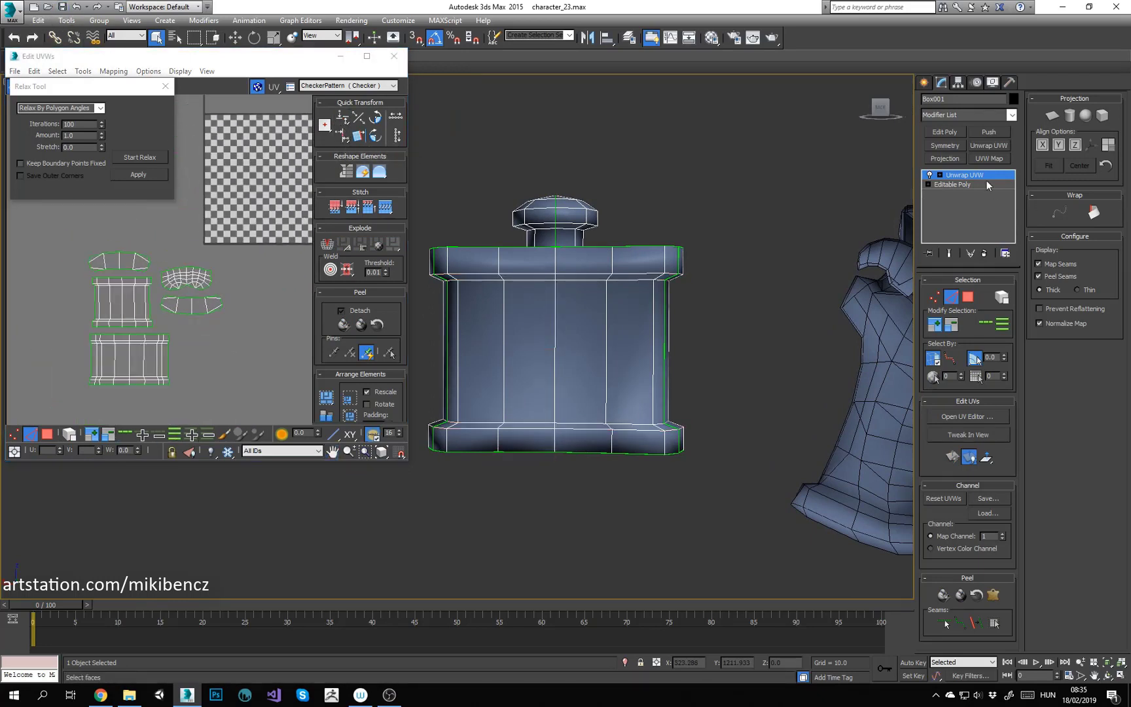
Step: Collapse the flask's Unwrap UVW modifier into its Editable Poly
right_click(986, 174)
left_click(1002, 288)
middle_click_drag(563, 321, 462, 328, "alt")
scroll(462, 321, "down", 6)
Step: Select the holster above the pistol and apply Reset XForm to it
middle_click_drag(556, 298, 445, 262, "alt")
left_click(497, 265)
scroll(490, 265, "up", 3)
scroll(492, 282, "down", 5)
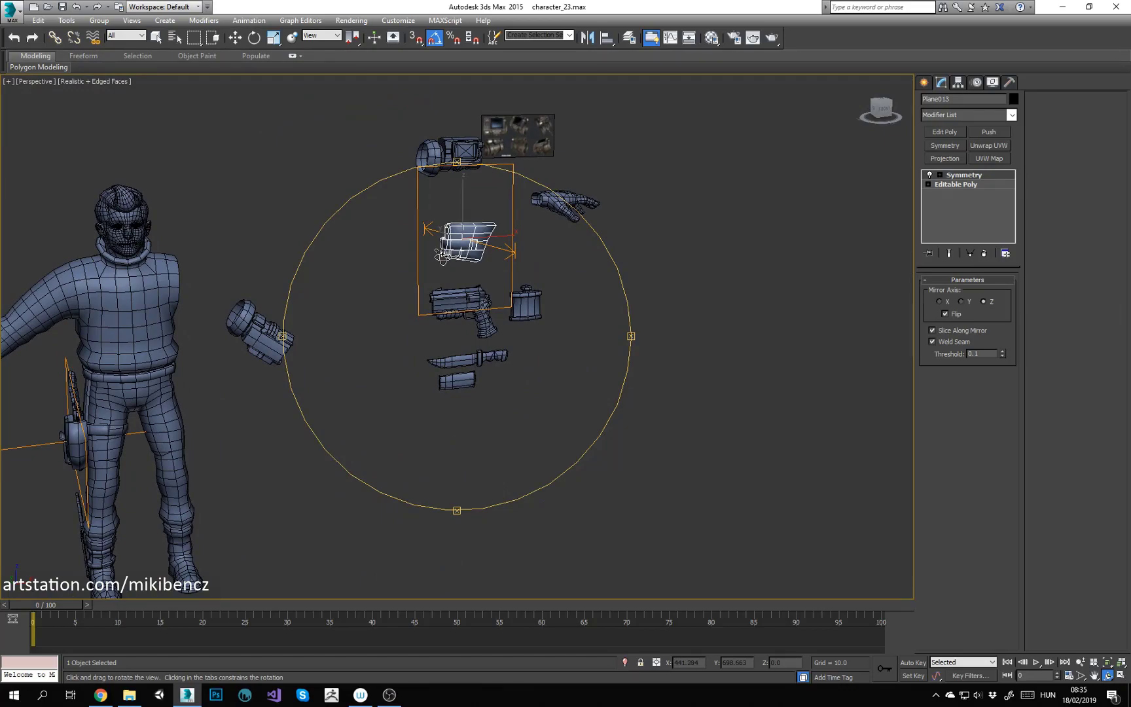
scroll(486, 252, "up", 6)
mouse_move(443, 258)
middle_mouse_down("alt")
mouse_move(513, 247)
mouse_move(452, 255)
middle_mouse_up("alt")
key("w")
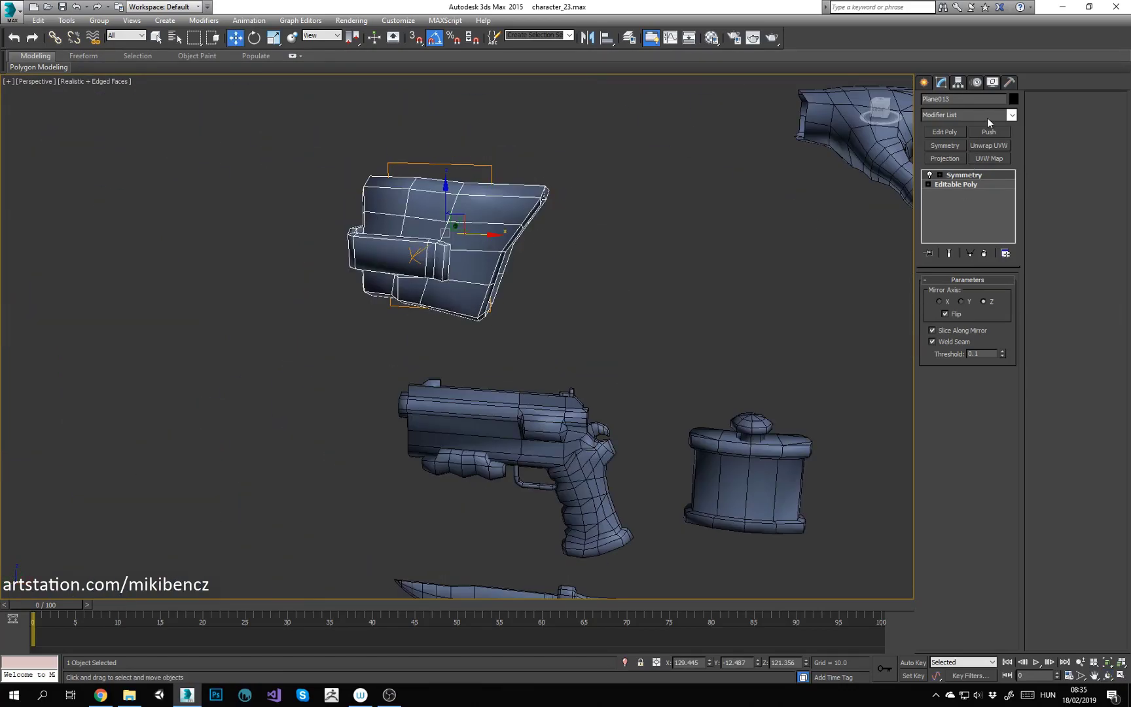
left_click(1010, 82)
left_click(968, 228)
left_click(967, 293)
Step: Convert the holster to an Editable Poly, collapsing its Symmetry modifier
right_click(582, 230)
mouse_move(622, 350)
left_click(723, 358)
middle_click_drag(644, 282, 504, 268, "alt")
key("3")
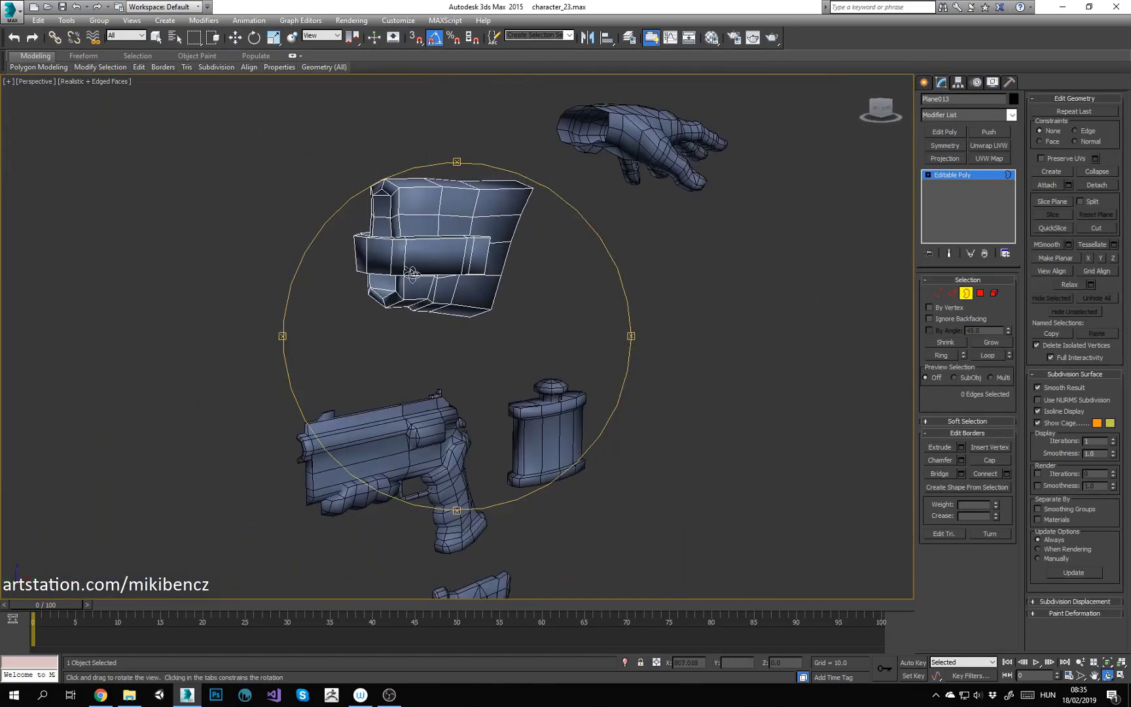
Step: Show the holster in the four-viewport layout, frame it in the Left view and turn on pivot-only adjustment
key("alt+w")
left_click(981, 293)
left_click(981, 293)
middle_click_drag(307, 130, 281, 226)
scroll(281, 225, "up", 4)
left_click(960, 84)
left_click(970, 160)
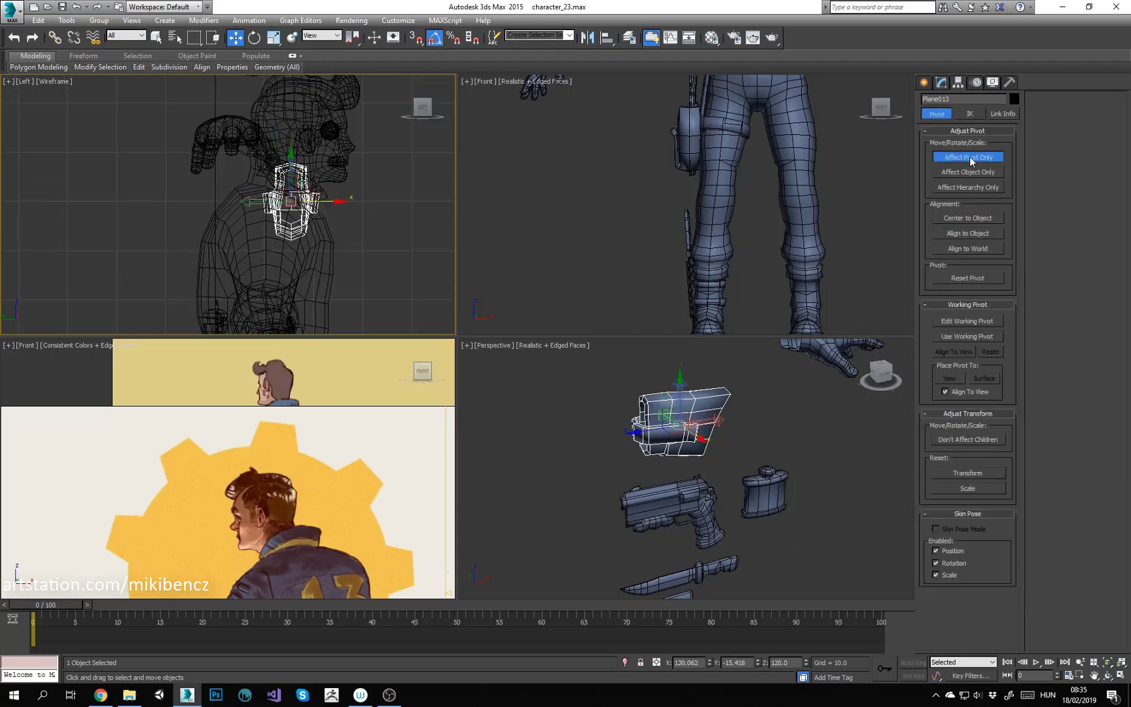
Step: Delete one half of the holster's polygons, selecting them in the Left view
left_click(940, 82)
left_click(981, 294)
left_click_drag(172, 146, 237, 260)
key("Delete")
left_click(981, 293)
Step: Add an Unwrap UVW modifier to the holster half and planar-map all faces as one shell below the checker tile
left_click(988, 145)
left_click(968, 296)
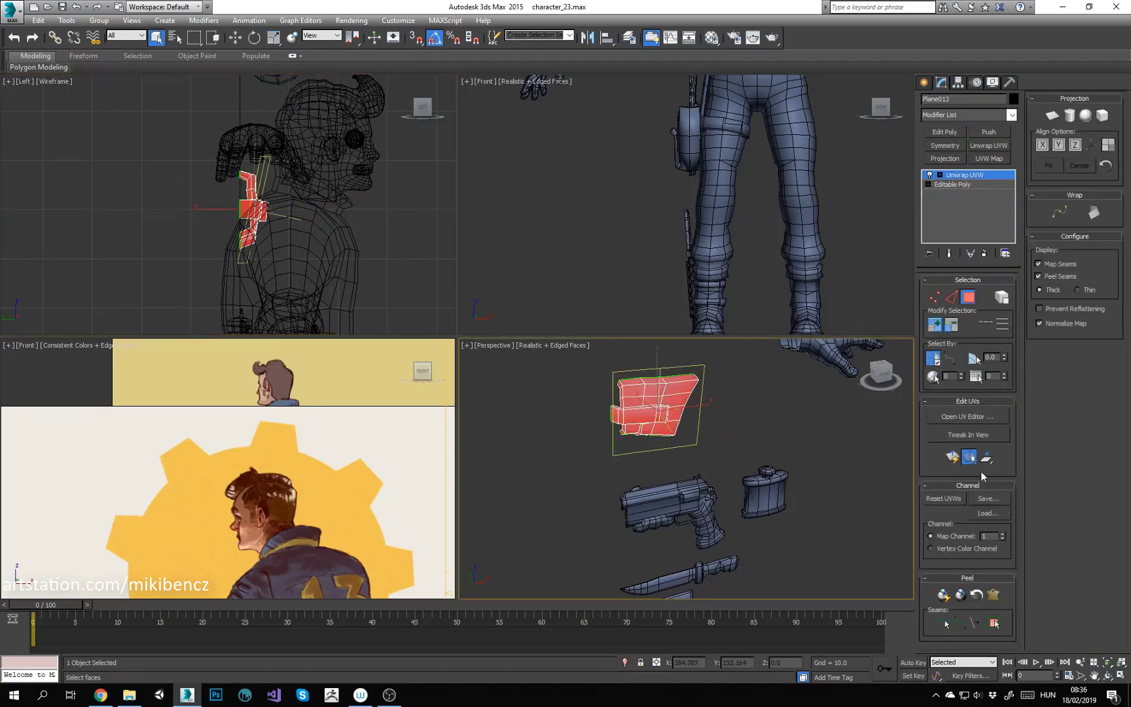
left_click(967, 417)
scroll(157, 196, "down", 2)
middle_click_drag(670, 427, 645, 409, "alt")
left_click(952, 457)
scroll(170, 236, "down", 2)
left_click_drag(171, 235, 164, 413)
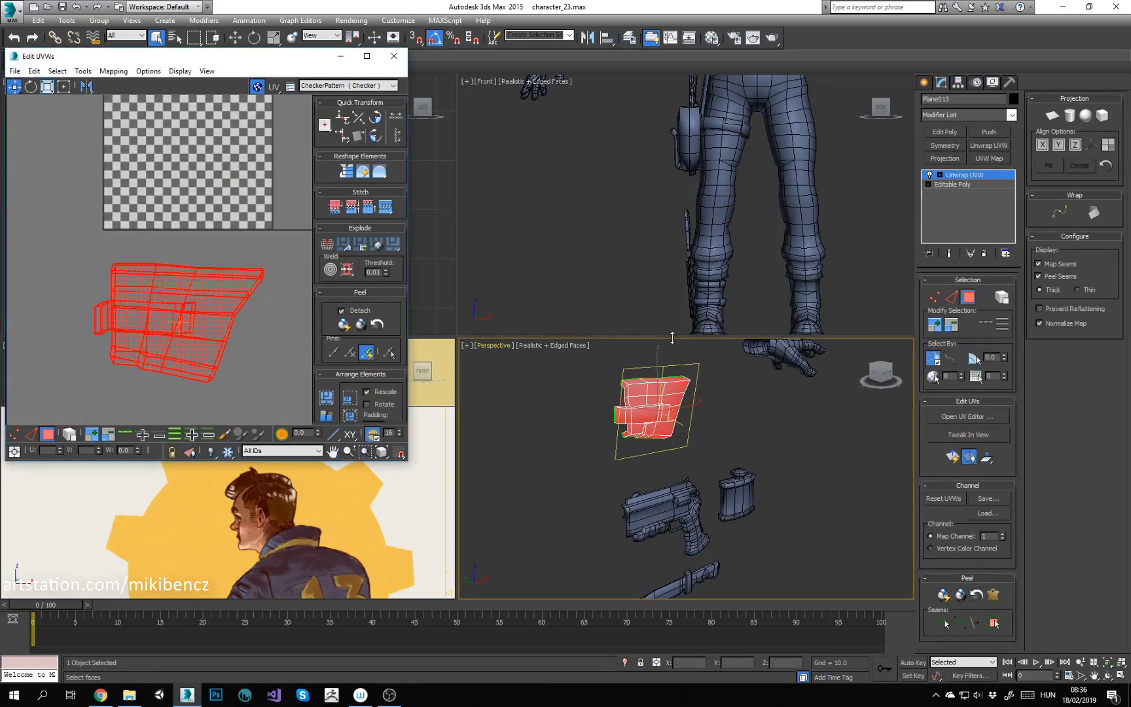
Step: Select the holster's strap faces and move their UVs away from the main body shell
scroll(638, 416, "up", 5)
left_click(622, 396)
mouse_move(615, 396)
middle_mouse_down("alt")
mouse_move(591, 403)
mouse_move(604, 408)
middle_mouse_up("alt")
left_click(934, 325)
middle_click_drag(147, 318, 165, 225)
left_click_drag(162, 225, 111, 353)
Step: Break the holster's UVs along an edge loop selected near the strap
left_click(951, 297)
middle_click_drag(707, 399, 687, 360, "alt")
left_click(675, 400)
left_click(1002, 324)
middle_click_drag(105, 331, 138, 294)
right_click(137, 295)
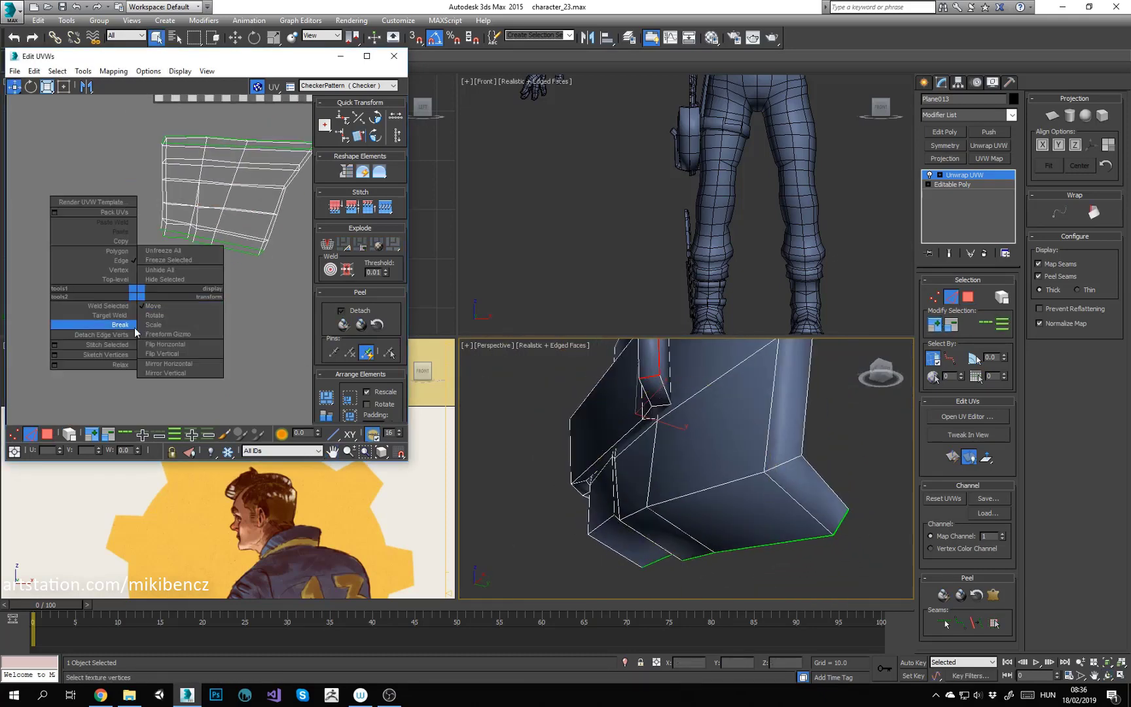
left_click(134, 329)
Step: Select the holster's UV faces and relax them by edge angles
left_click(47, 434)
left_click_drag(75, 285, 216, 357)
left_click(82, 71)
left_click(102, 267)
left_click(133, 161)
left_click(187, 320)
Step: Select the holster's back-side faces and planar-map them as a separate UV shell
middle_click_drag(168, 327, 118, 409)
scroll(192, 285, "down", 2)
left_click_drag(92, 278, 277, 390)
middle_click_drag(644, 451, 702, 492, "alt")
left_click(743, 473)
left_click(725, 438, "ctrl")
left_click(713, 405, "ctrl")
middle_click_drag(707, 373, 782, 481, "alt")
key("ctrl+i")
left_click(952, 457)
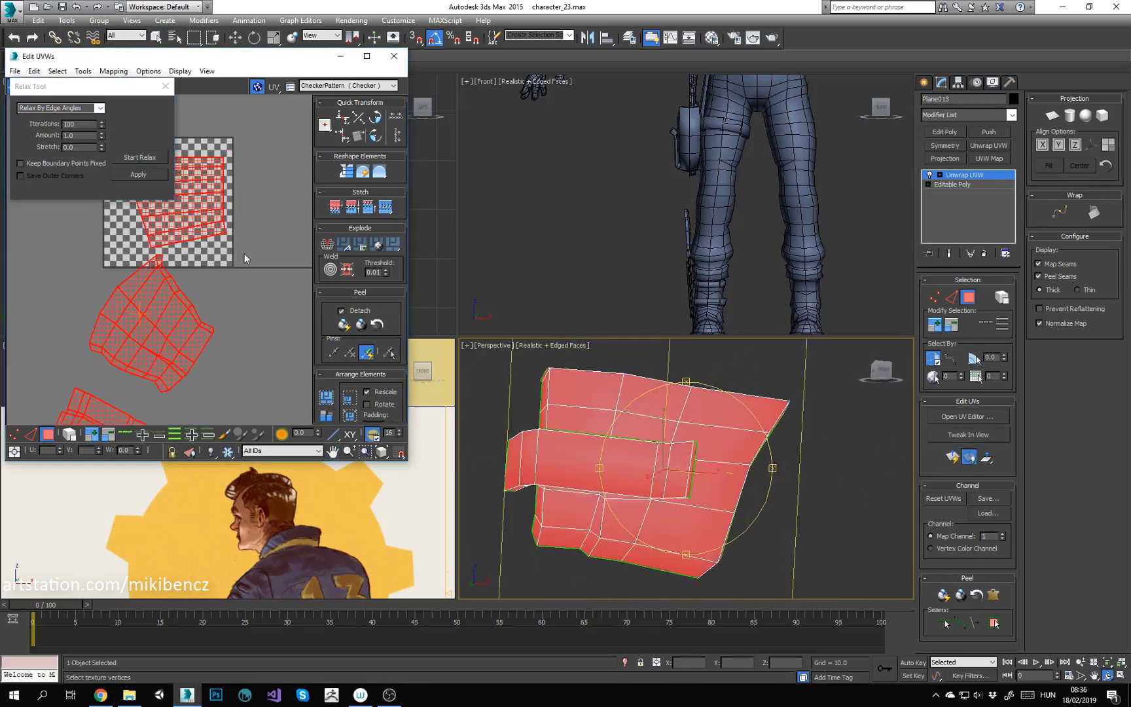
Step: Place the holster's three UV shells below the checker tile and collapse its Unwrap UVW modifier into the Editable Poly
left_click(211, 319)
scroll(144, 370, "up", 3)
middle_click_drag(144, 370, 174, 335)
scroll(174, 335, "down", 3)
middle_click_drag(550, 425, 576, 458, "alt")
scroll(576, 458, "down", 2)
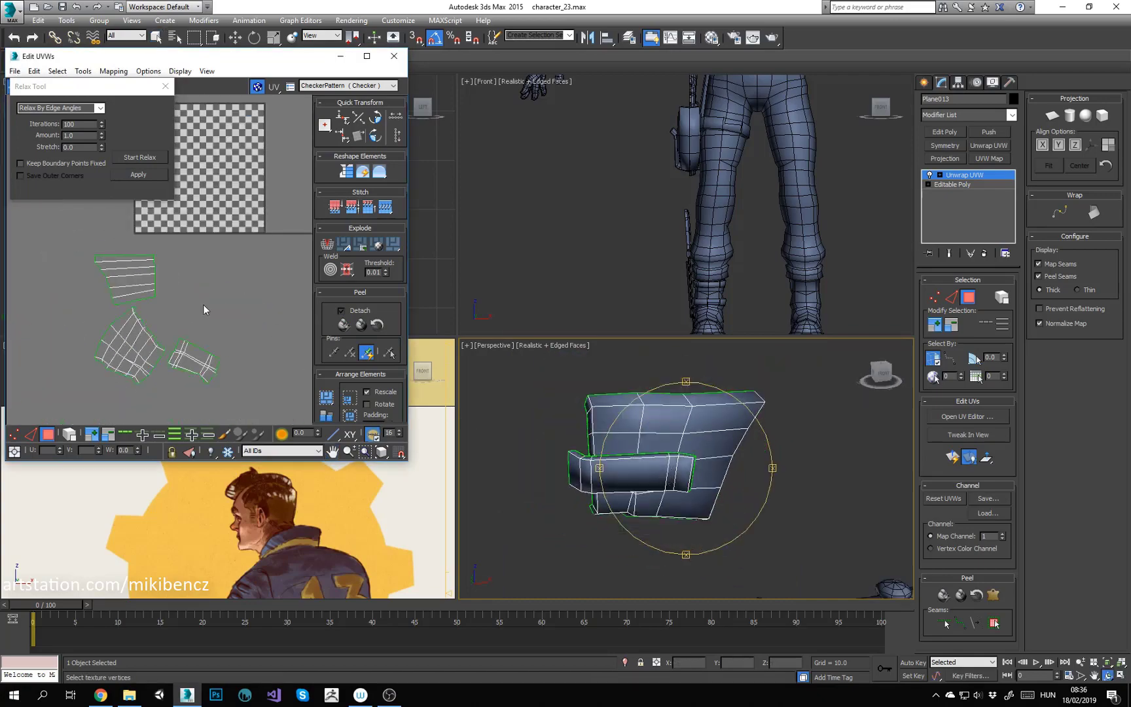
middle_click_drag(290, 205, 263, 288)
right_click(968, 175)
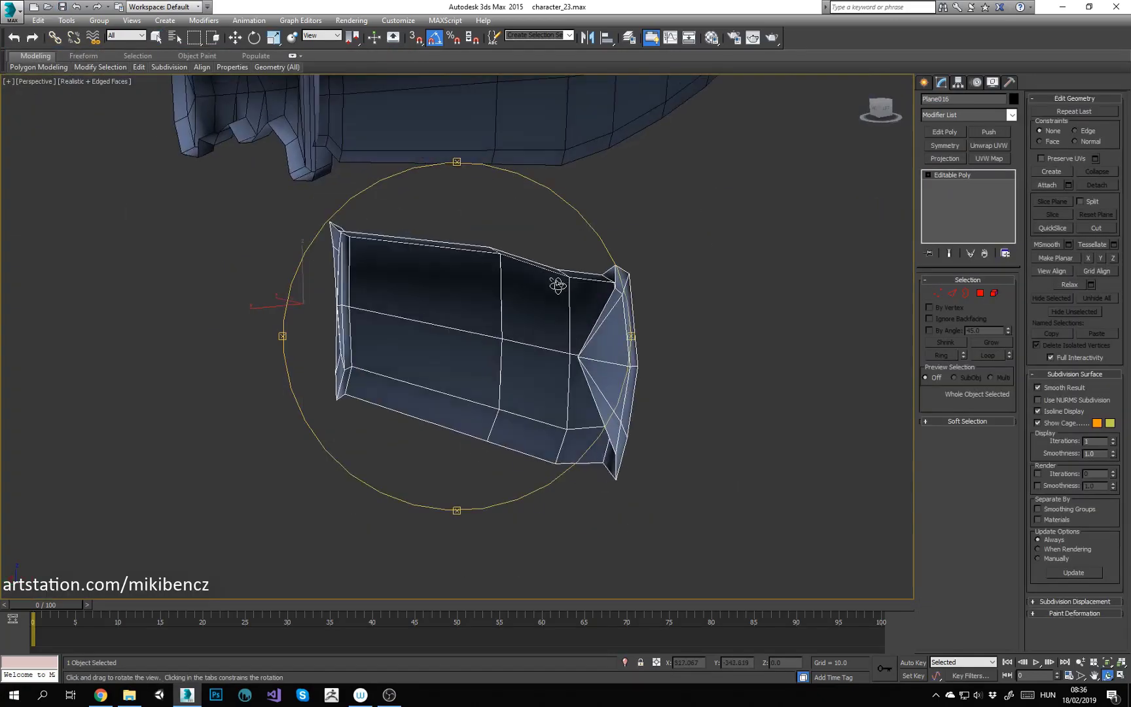
Step: Select the unwrapped holster half and add a Symmetry modifier to it
scroll(558, 285, "down", 10)
scroll(417, 367, "up", 5)
middle_click_drag(558, 285, 500, 373, "alt")
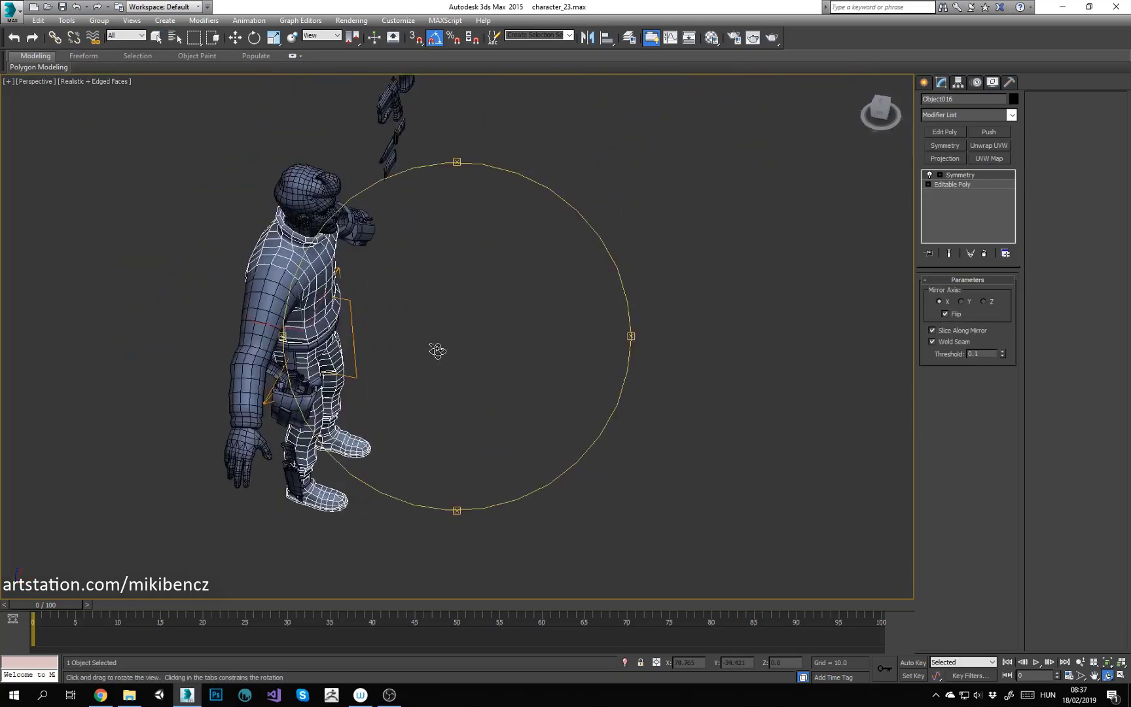
middle_click_drag(437, 349, 500, 363, "alt")
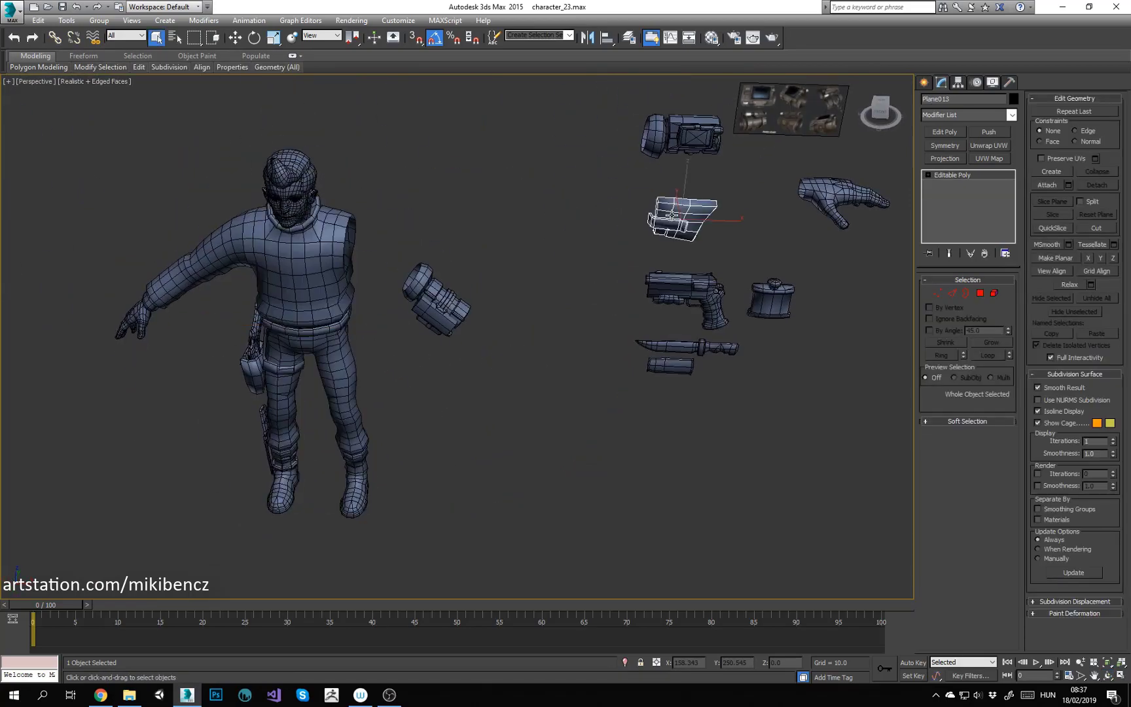
scroll(757, 227, "up", 4)
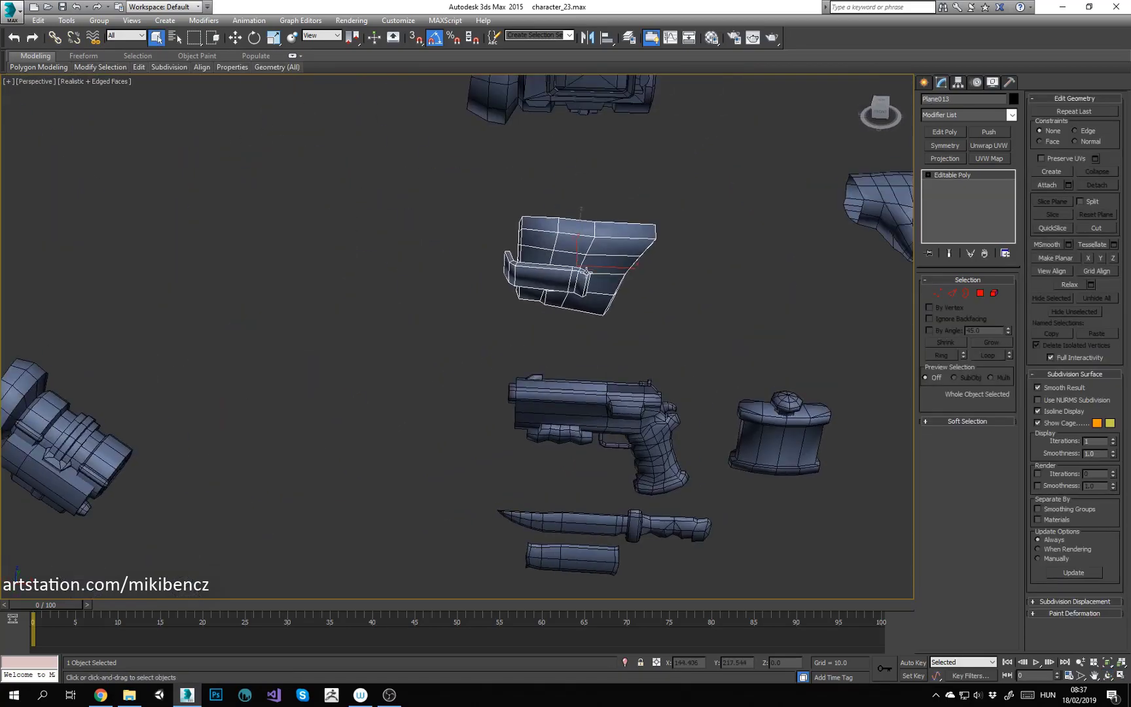
left_click(945, 145)
Step: Add a Symmetry modifier to the knife sheath, mirroring it on the Y axis
scroll(828, 331, "down", 5)
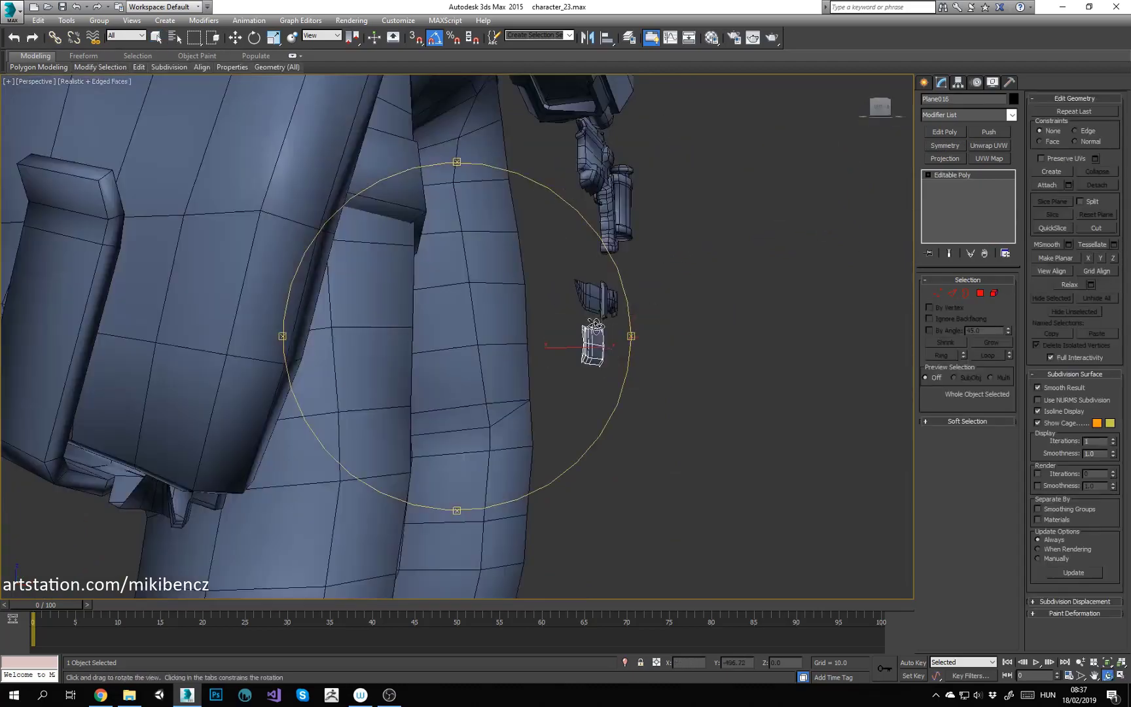
left_click(944, 146)
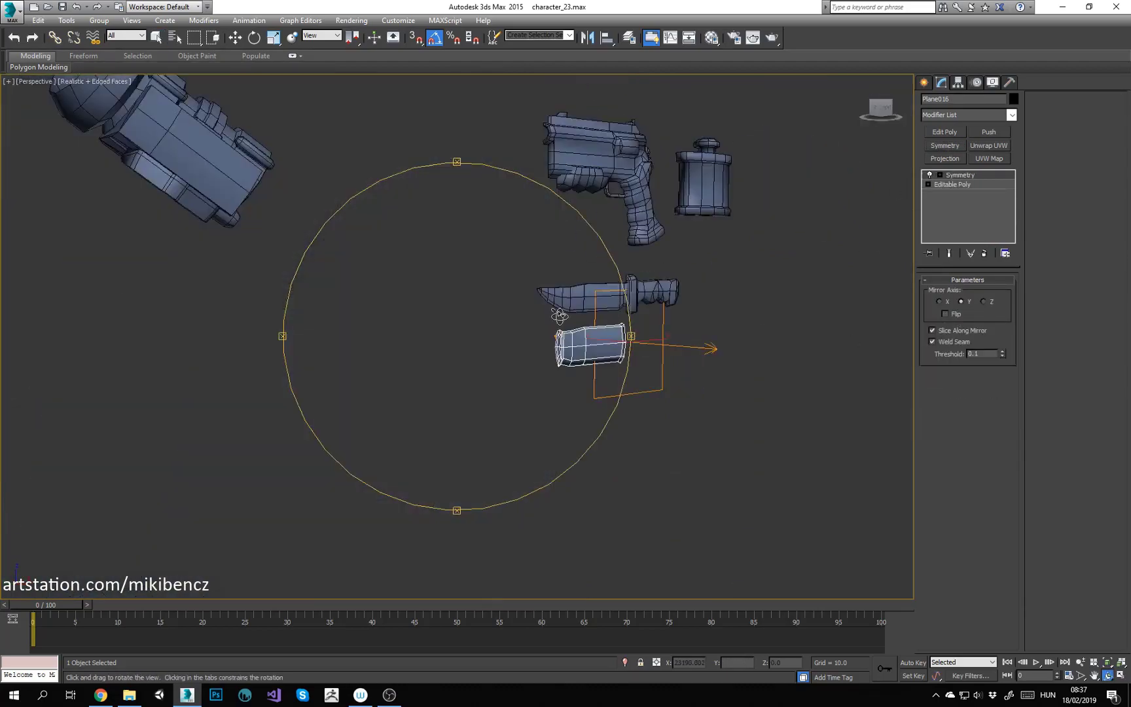
middle_click_drag(458, 354, 586, 383, "alt")
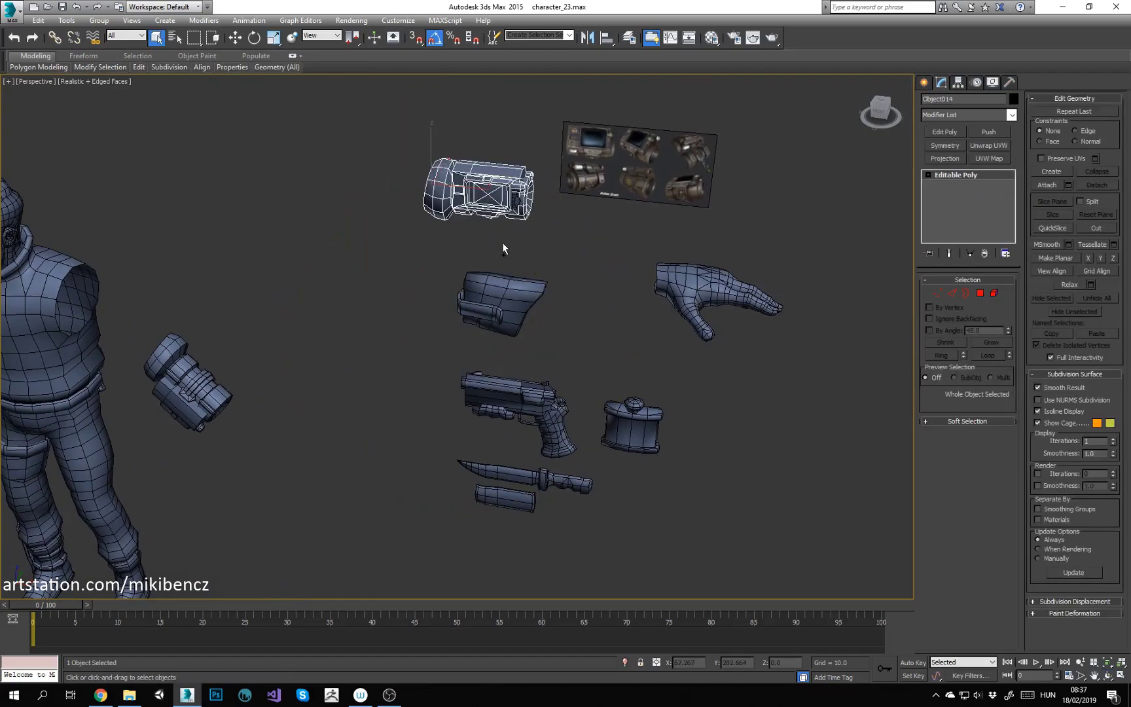
Step: Select the separate hand, collapse its Push and Edit Poly modifiers and convert it to an Editable Poly
left_click(716, 298)
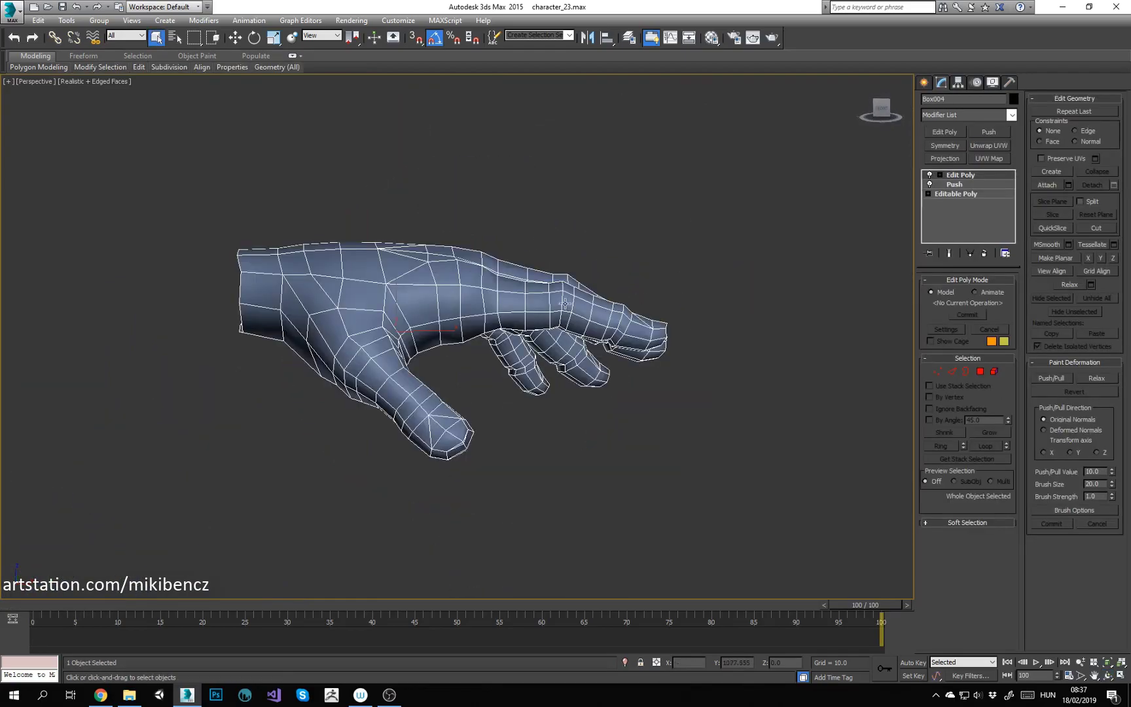
middle_click_drag(458, 327, 543, 347, "alt")
right_click(969, 174)
left_click(1005, 292)
left_click(1010, 82)
right_click(614, 352)
left_click(752, 490)
left_click(941, 82)
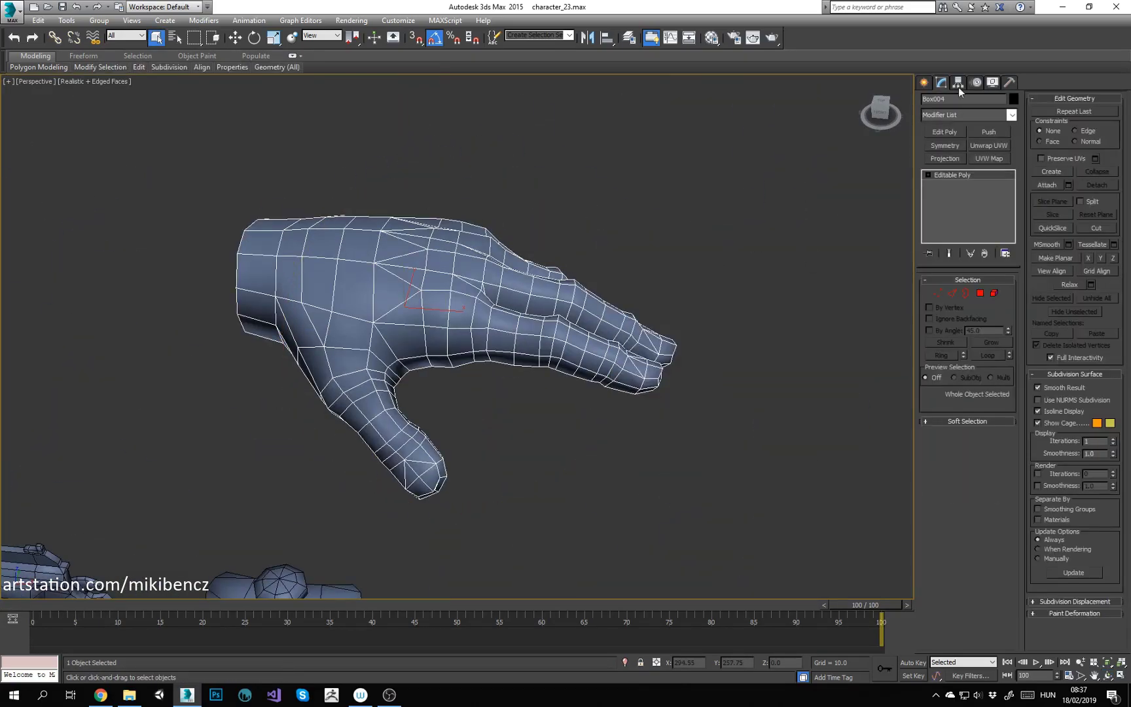
Step: Add an Unwrap UVW modifier to the hand and open its UV editor
left_click(989, 145)
left_click(968, 417)
middle_click_drag(453, 309, 574, 248)
Step: Select alternating faces on the inner side of the hand's palm, thumb, index, middle and ring fingers
left_click(555, 327)
left_click(608, 400)
left_click(602, 361, "ctrl")
left_click(656, 356, "ctrl")
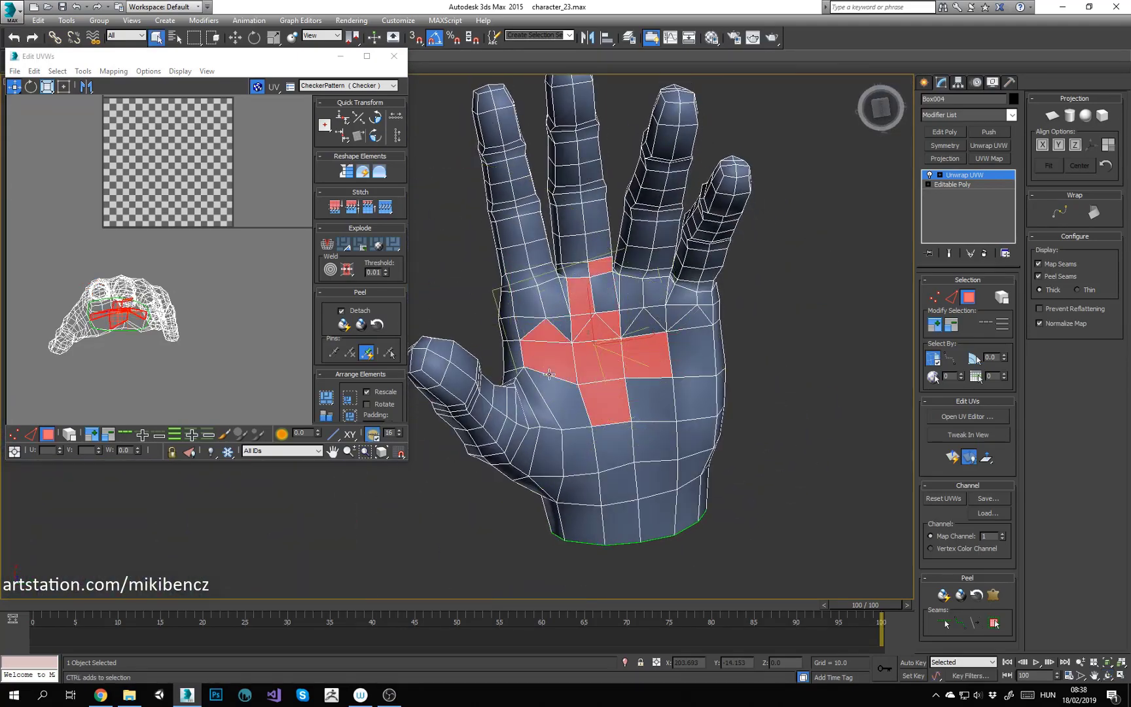
left_click(466, 368, "ctrl")
middle_click_drag(466, 367, 505, 402, "alt")
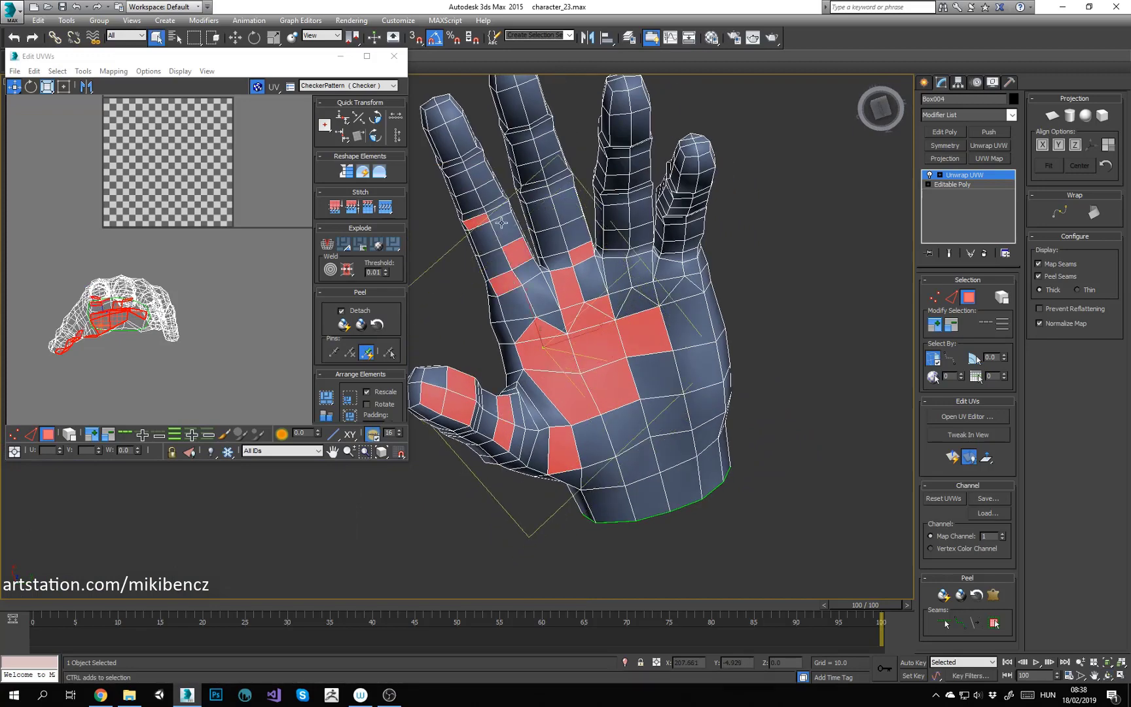
middle_click_drag(560, 229, 548, 236, "alt")
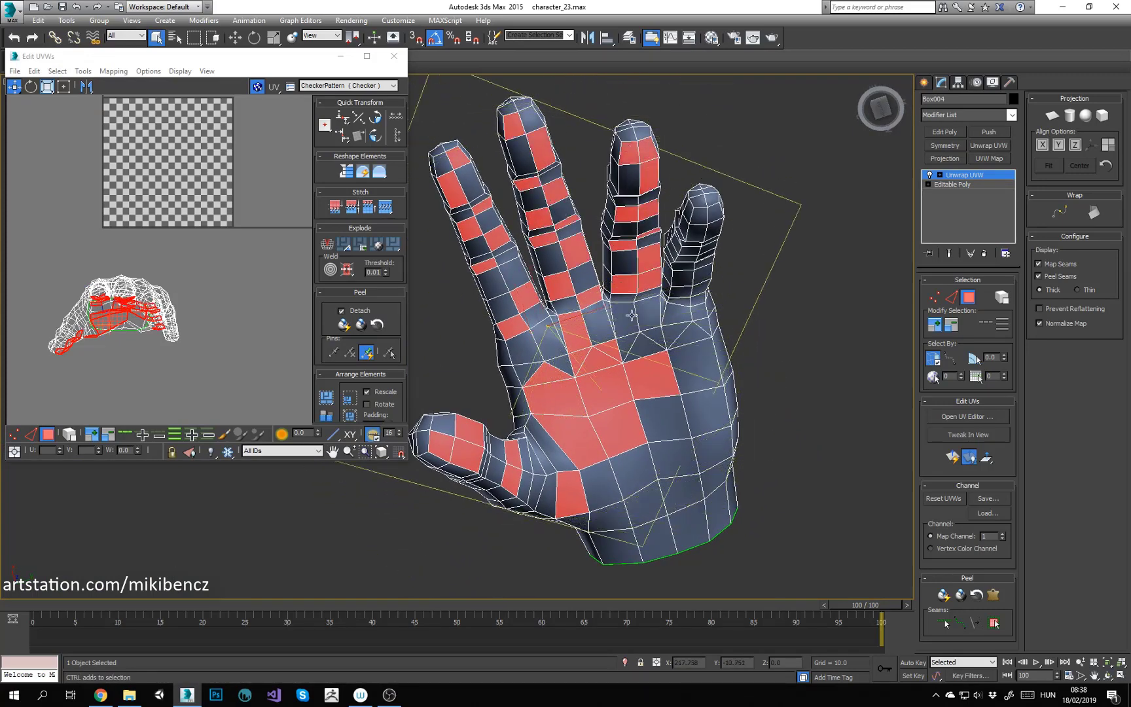
Step: Add lower palm and little finger faces to the selection and grow it over the hand's palm side
middle_click_drag(736, 506, 703, 499, "alt")
left_click(750, 517, "ctrl")
left_click(667, 294, "ctrl")
left_click(683, 252, "ctrl")
left_click(681, 241, "ctrl")
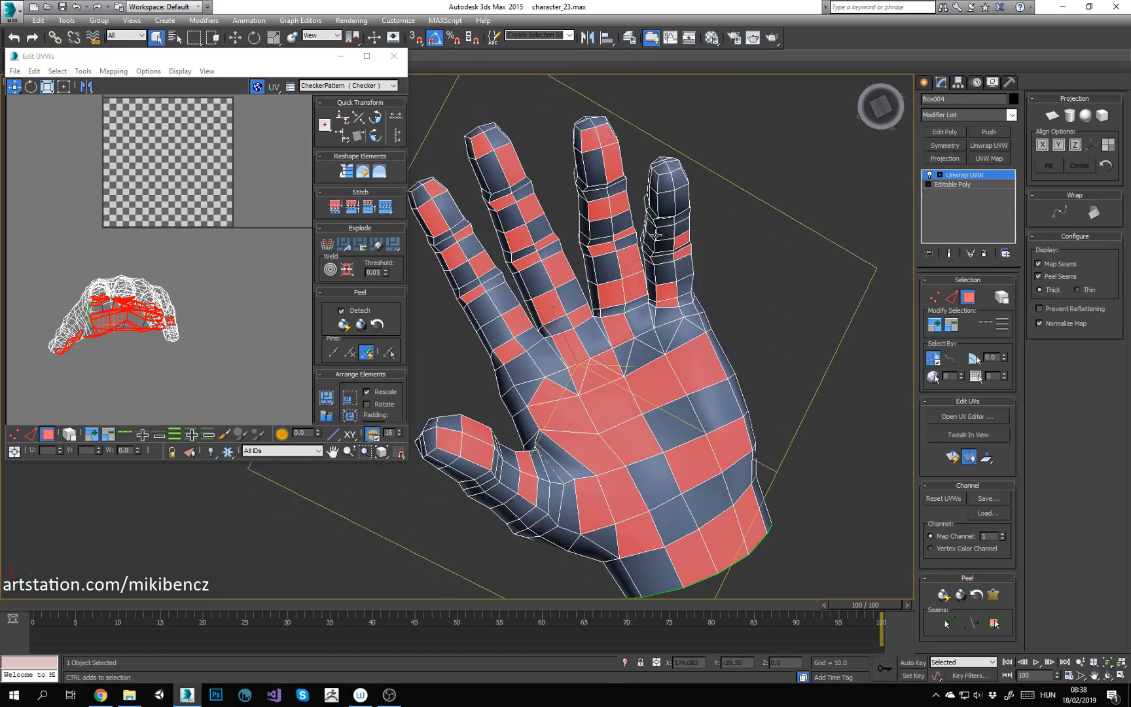
left_click(934, 324)
middle_click_drag(707, 379, 654, 464, "alt")
middle_click_drag(628, 557, 724, 302, "alt")
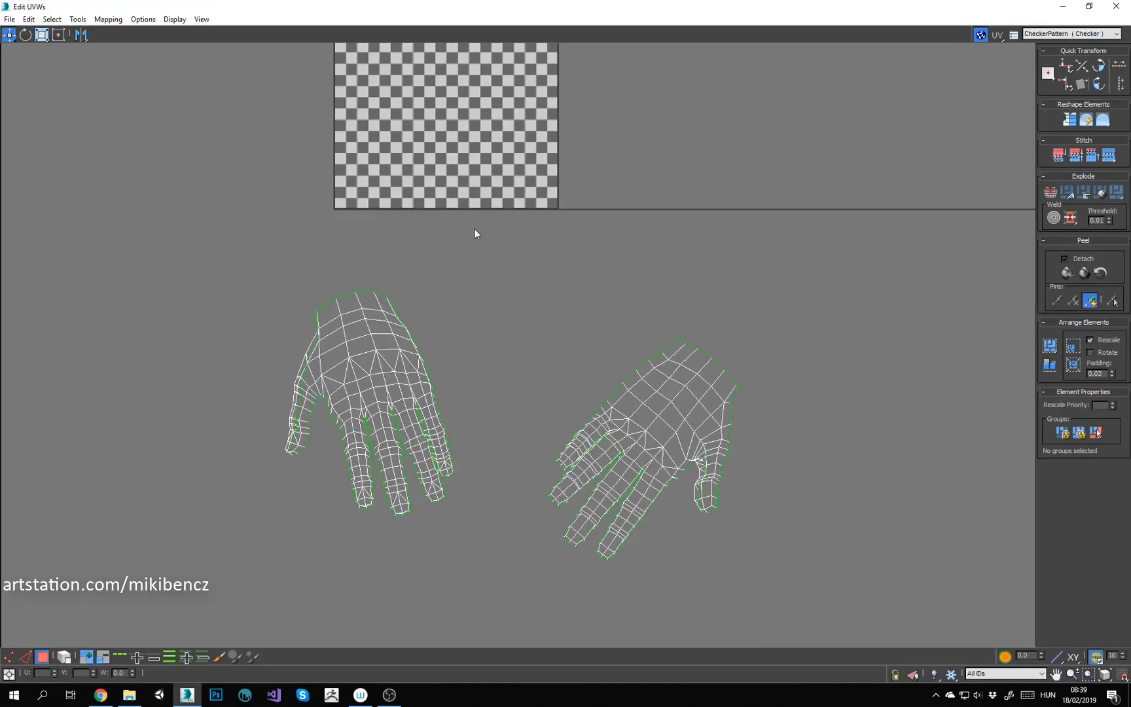
Step: Select both hand UV shells and relax them by edge angles and by polygon angles
key("ctrl+a")
left_click(78, 19)
left_click(131, 216)
left_click(135, 106)
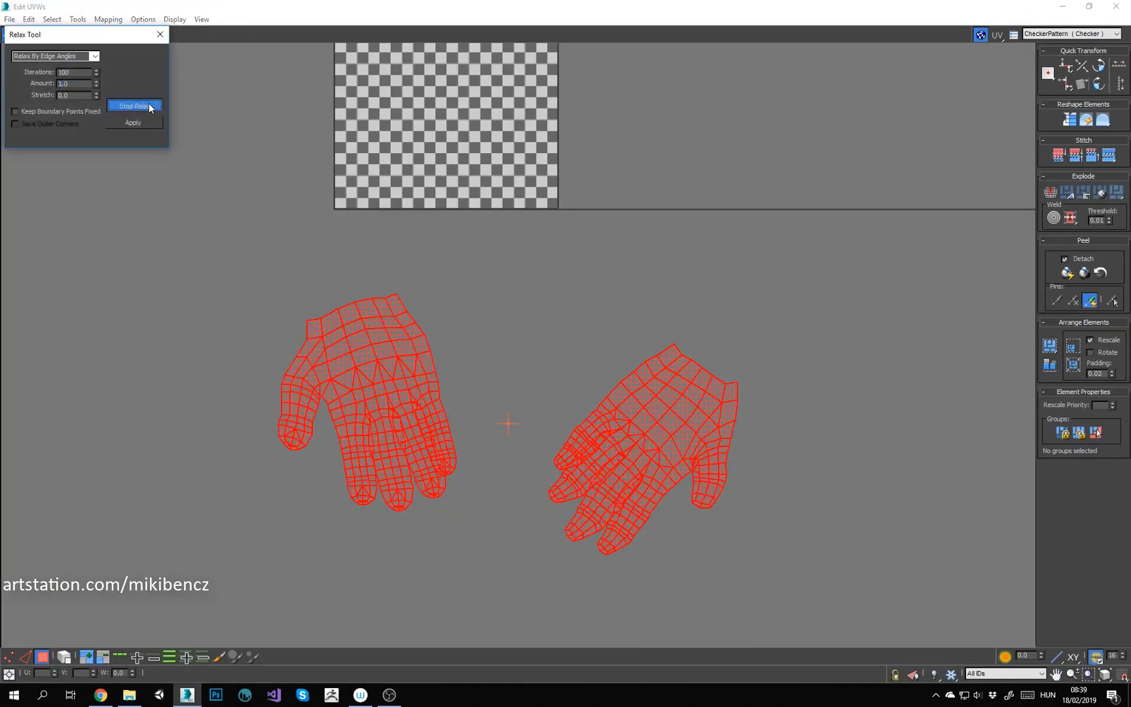
key("Down")
left_click(135, 105)
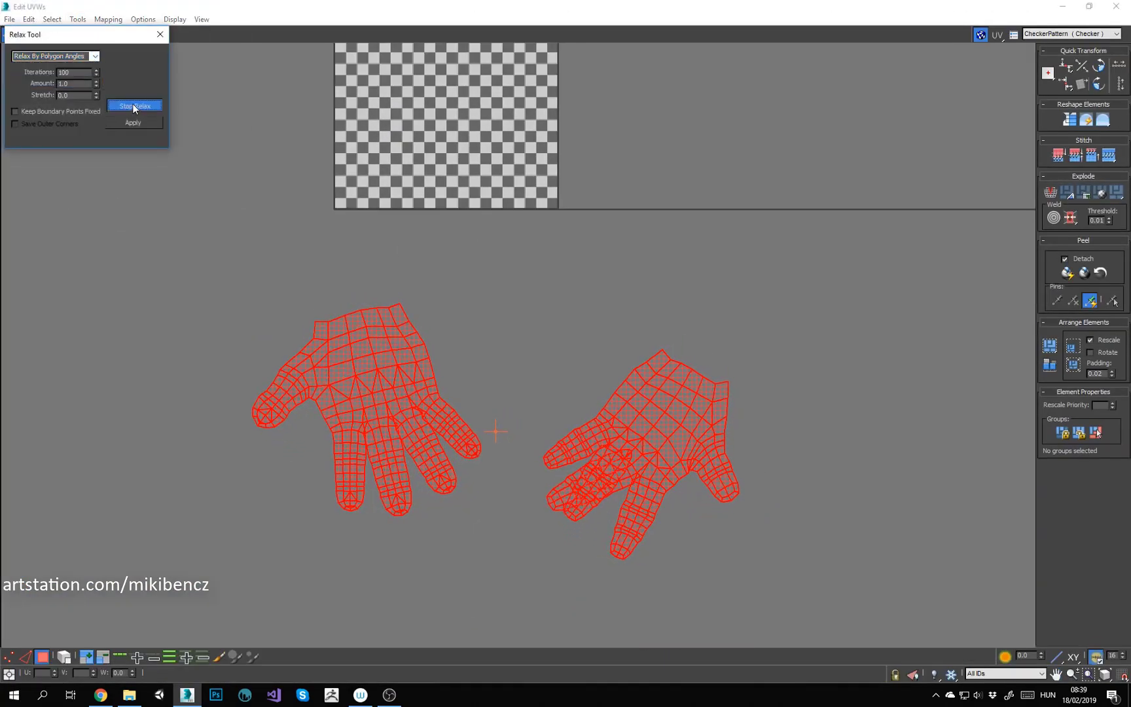
left_click(134, 108)
Step: Select the finger vertices on the back-of-hand shell and rotate the index and little fingers outward
left_click(498, 368)
middle_click_drag(499, 367, 501, 326)
scroll(395, 462, "up", 3)
key("1")
left_click_drag(274, 490, 350, 450)
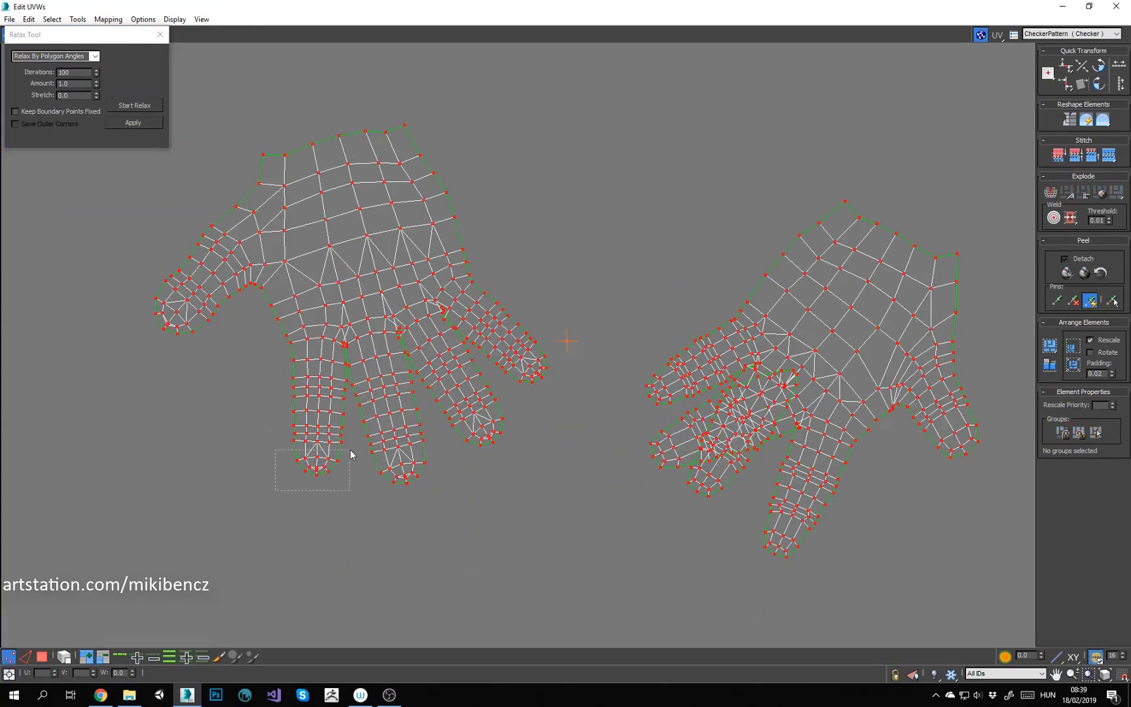
left_click(88, 658)
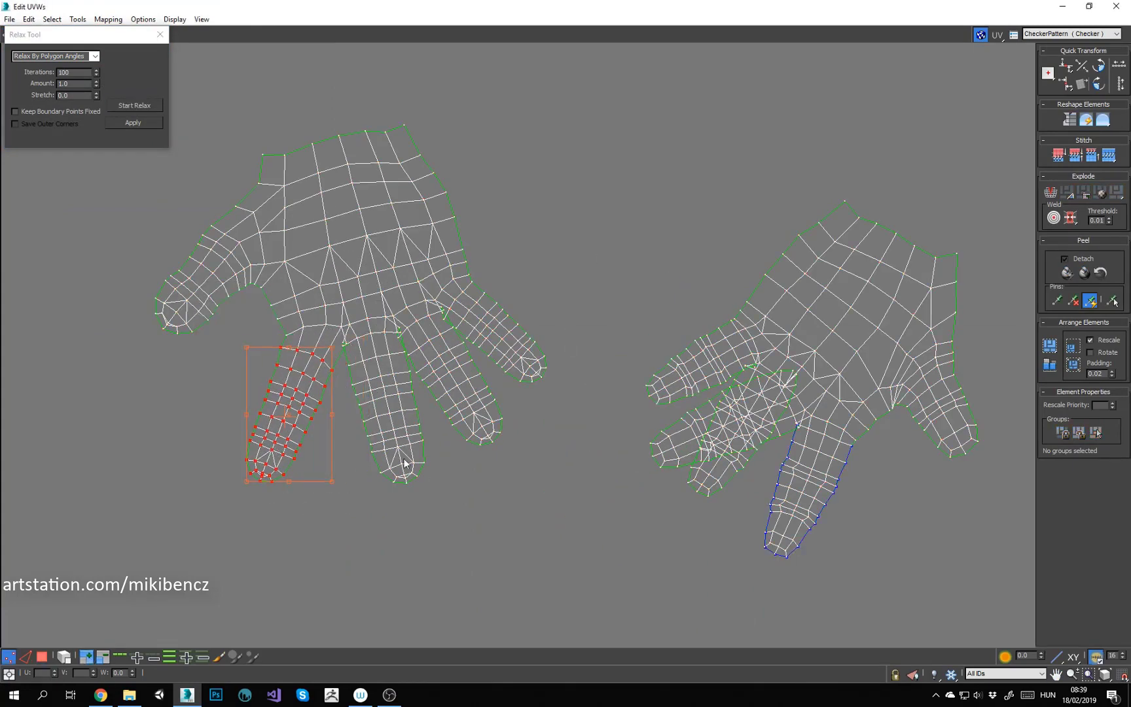
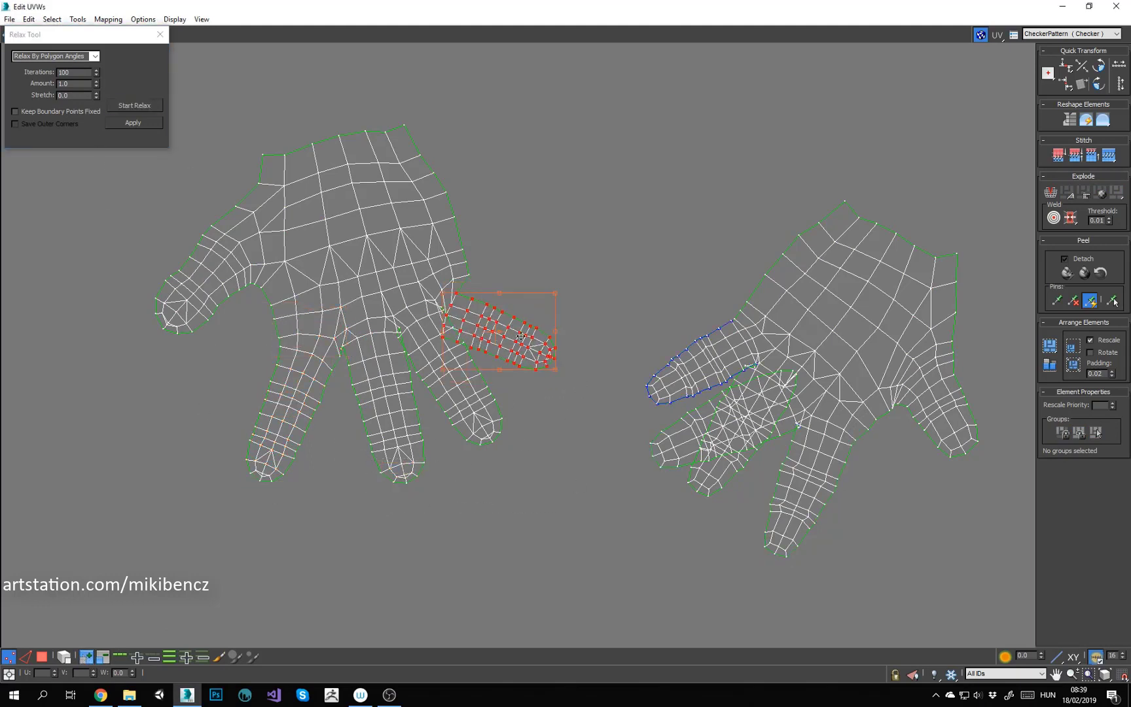
left_click(525, 149)
Step: Move the vertices at the finger gaps of the back-of-hand shell to untangle its overlapping edges
scroll(420, 346, "up", 5)
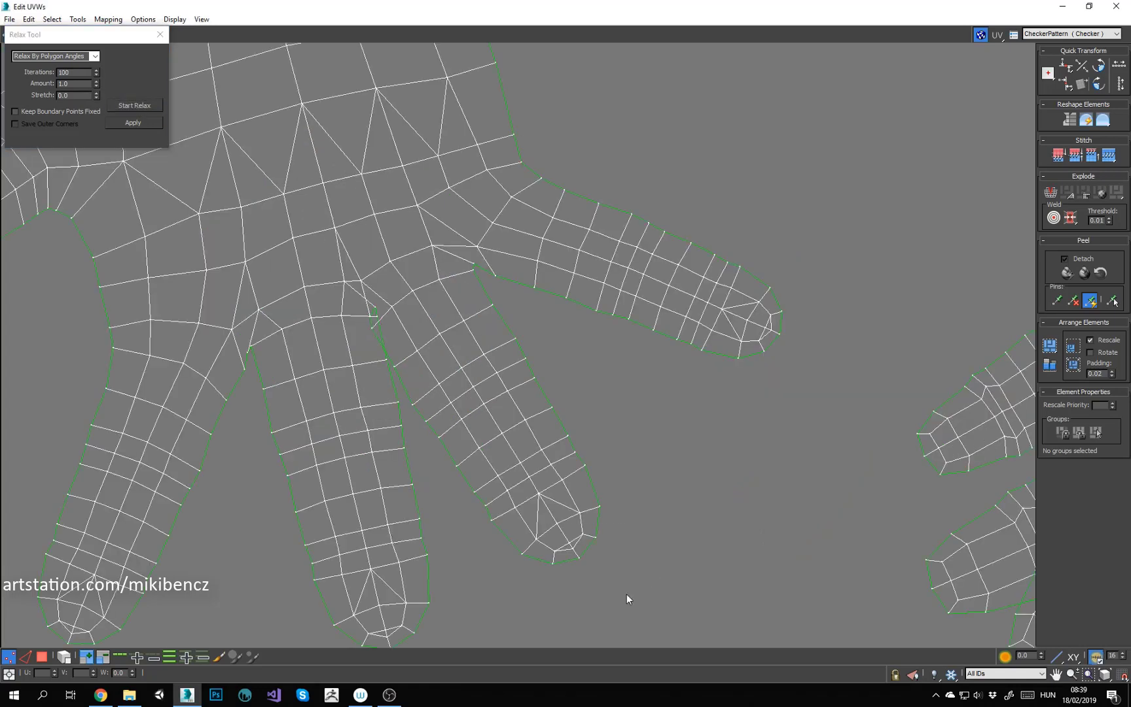
left_click_drag(600, 417, 601, 406)
left_click(655, 419)
scroll(382, 319, "up", 2)
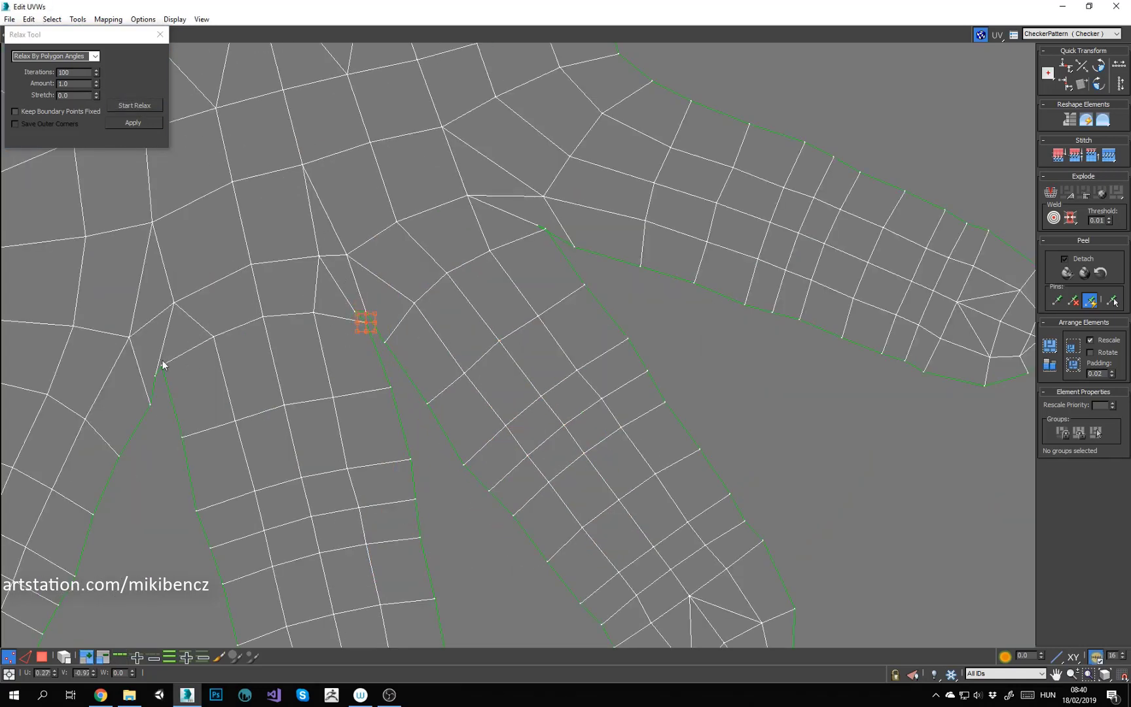
scroll(521, 328, "up", 2)
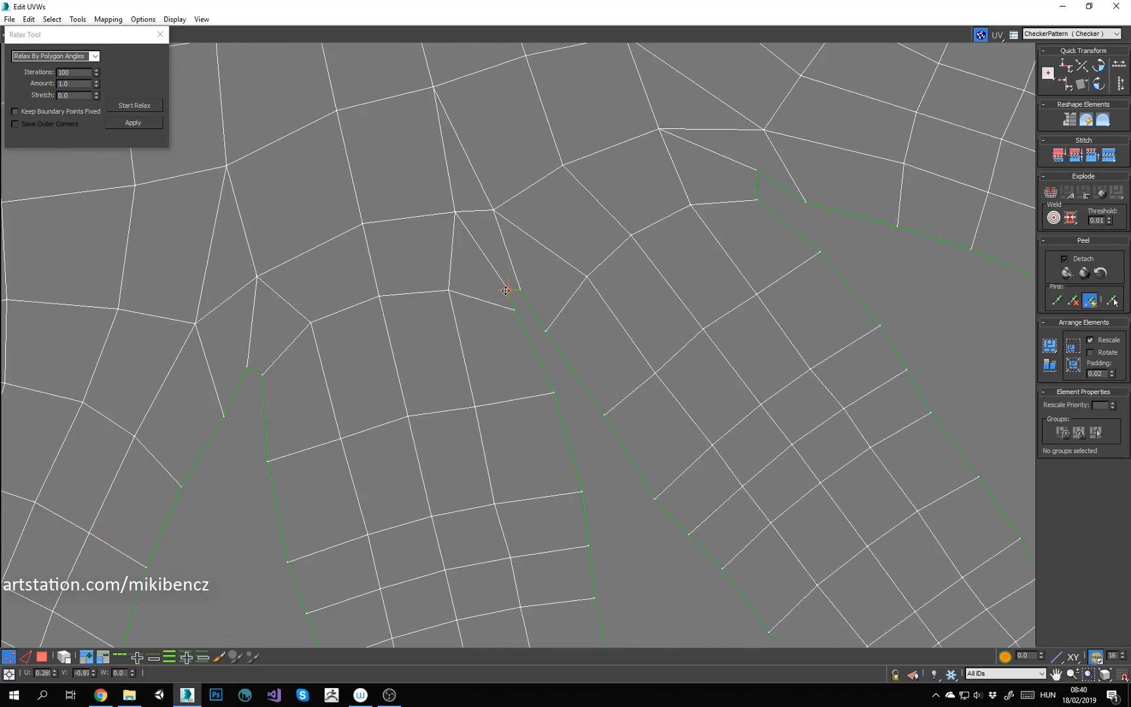
Step: Planar-map the palm-side faces again as a fresh shell and place it beside the back-of-hand shell
scroll(491, 298, "down", 5)
middle_click_drag(614, 286, 256, 268)
key("ctrl+a")
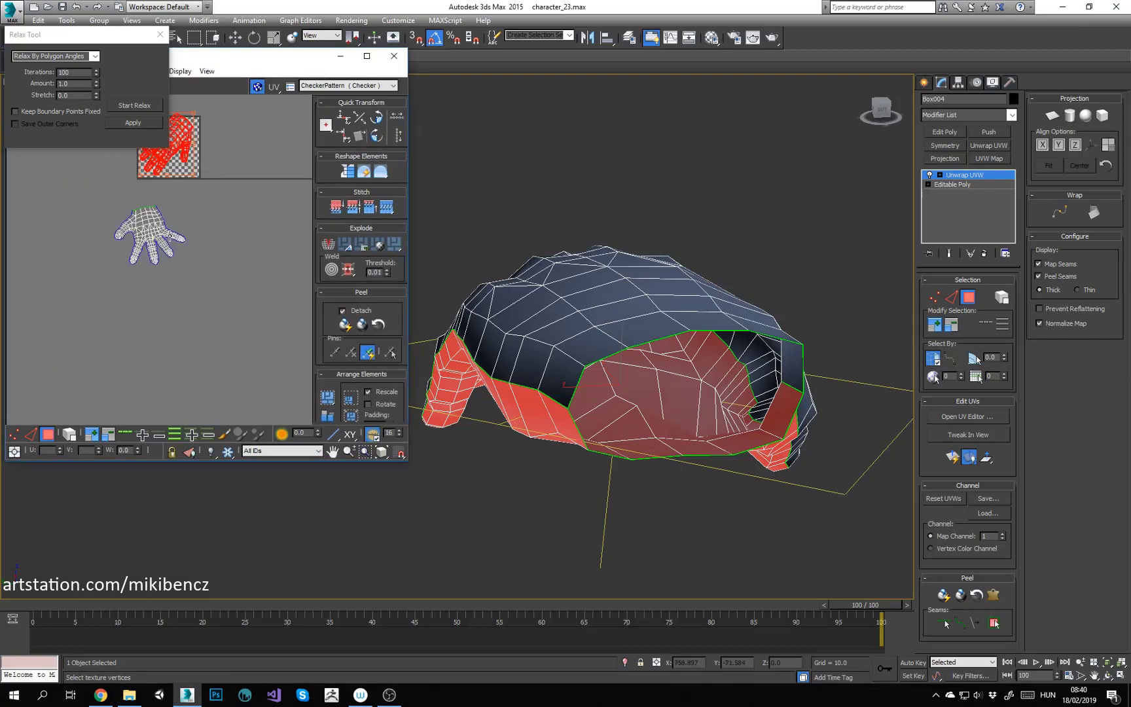
scroll(196, 216, "up", 3)
left_click(255, 288)
left_click(326, 397)
Step: Hide the checker background in the UV editor and maximize its window around the palm shell
left_click(257, 86)
scroll(232, 337, "up", 4)
middle_click_drag(232, 337, 173, 244)
left_click(367, 57)
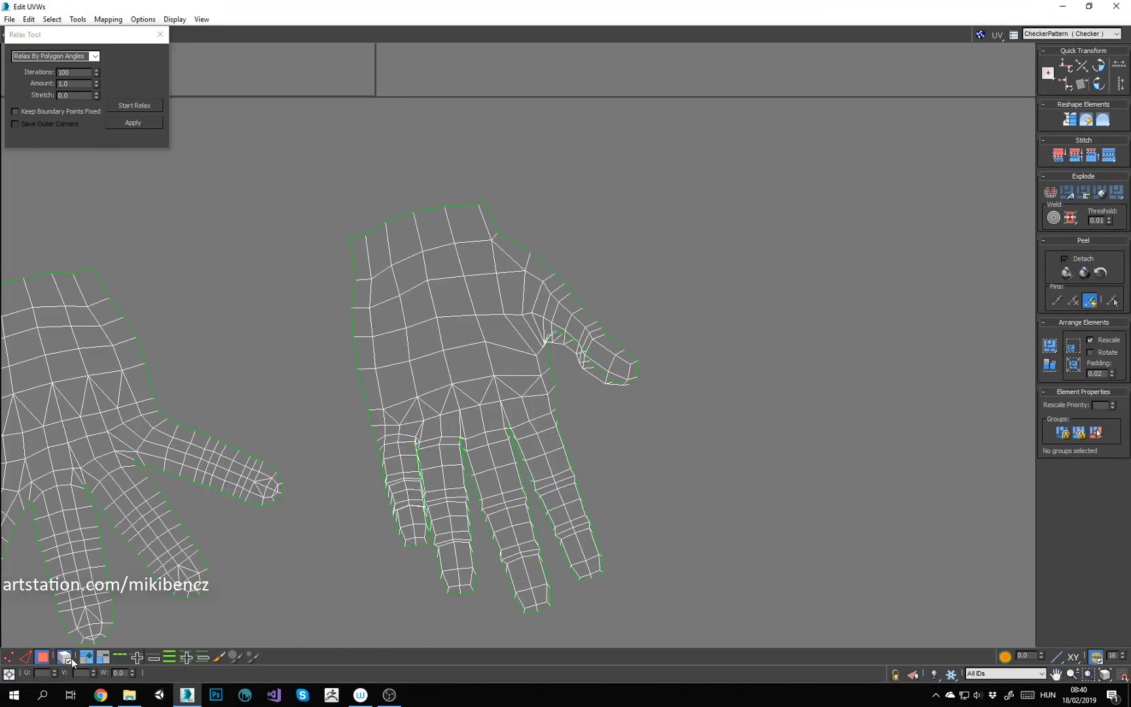
scroll(415, 441, "up", 3)
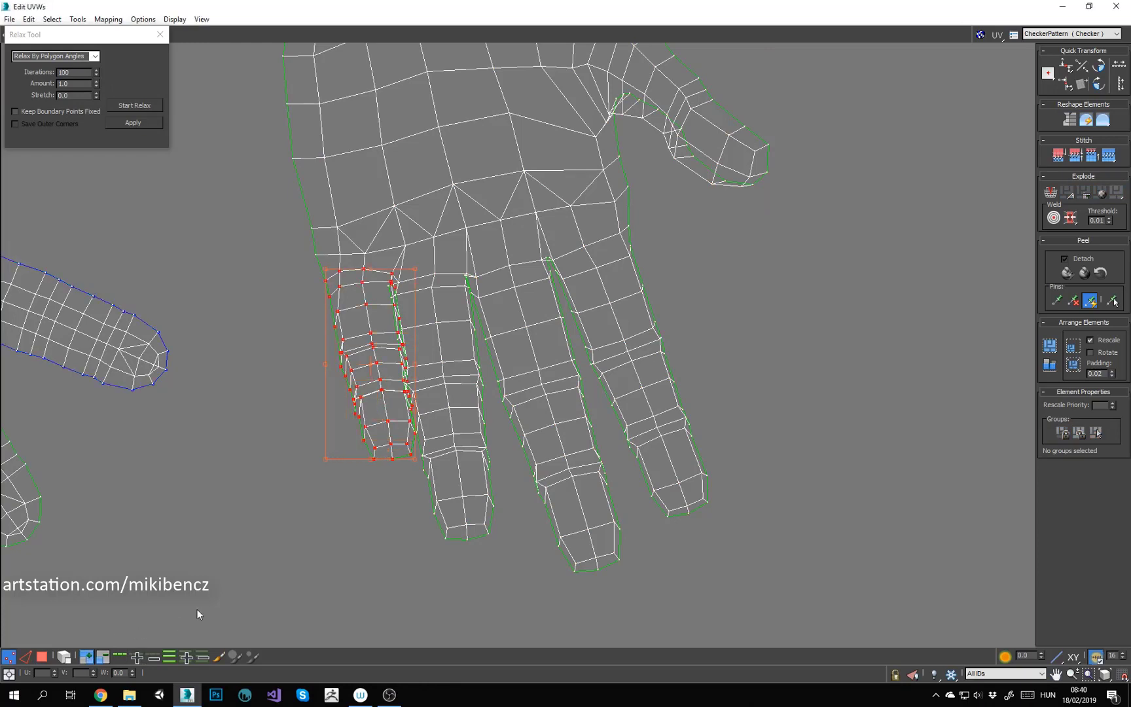
Step: Rotate the palm shell's little finger outward and relax the little and ring fingers by polygon angles
left_click_drag(371, 460, 315, 442)
left_click_drag(432, 389, 391, 393)
left_click(148, 123)
left_click_drag(357, 371, 319, 358)
left_click(510, 506)
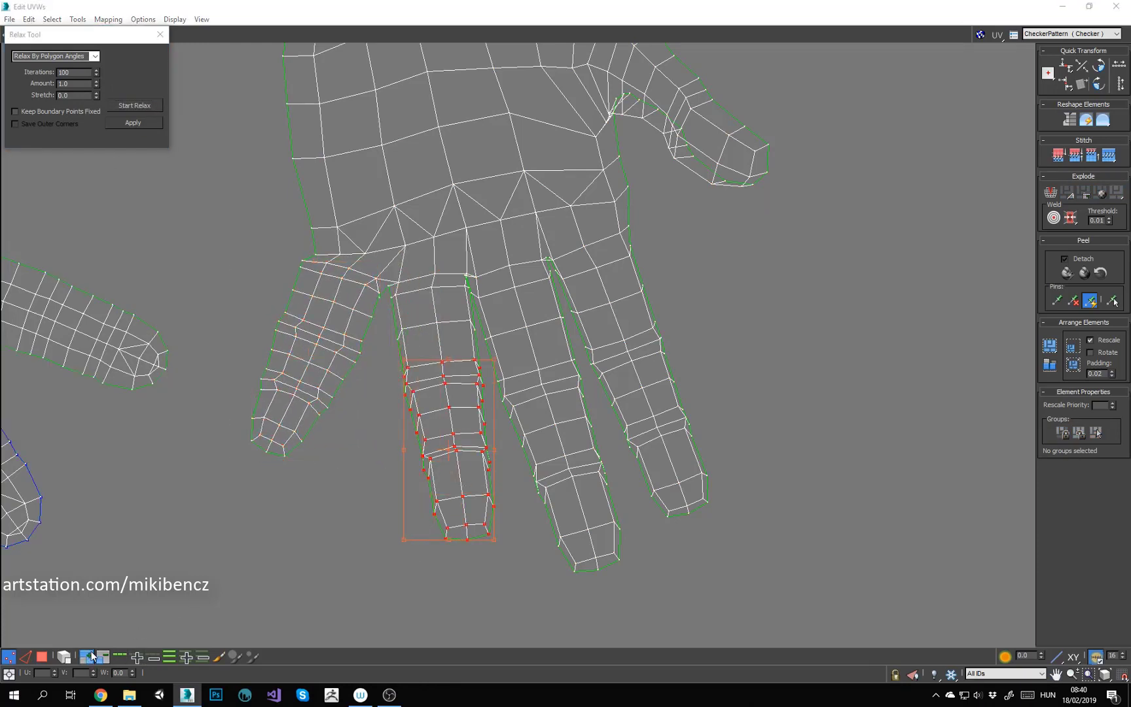
left_click(151, 105)
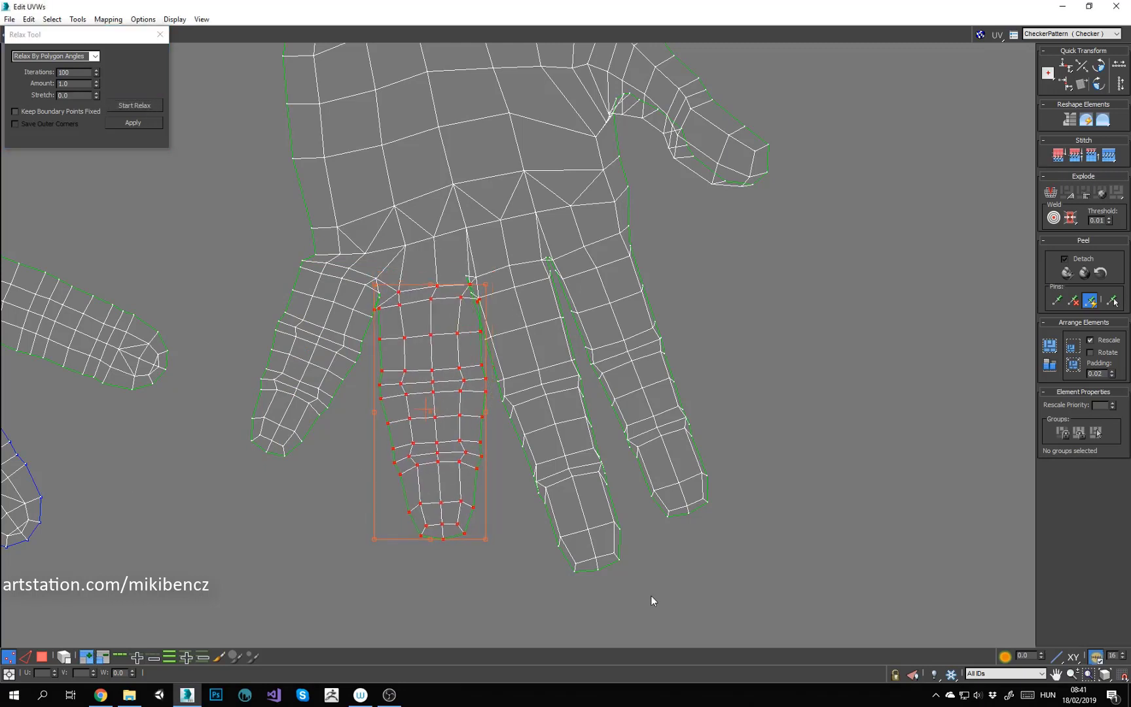
left_click(151, 109)
Step: Swing the palm shell's index finger away from the middle finger and relax it by polygon angles
left_click_drag(687, 345, 689, 314)
left_click_drag(611, 373, 710, 347)
left_click_drag(804, 314, 801, 278)
left_click_drag(720, 327, 710, 320)
left_click(555, 189)
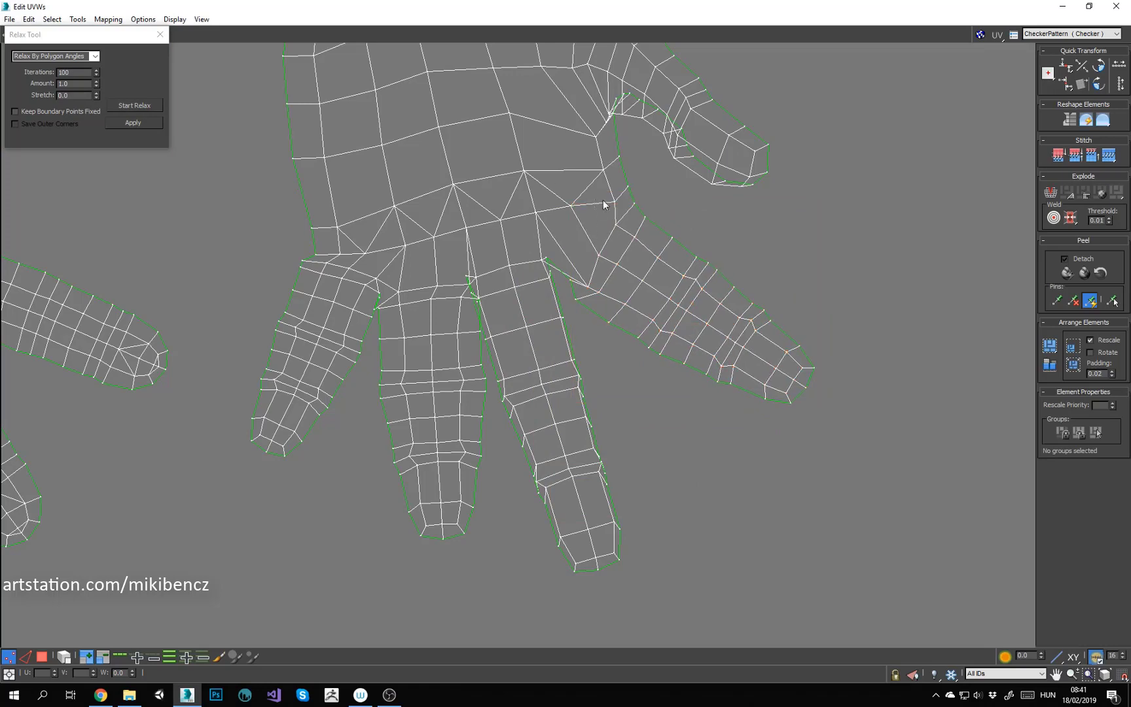
left_click(122, 107)
left_click(589, 327)
scroll(543, 286, "up", 3)
scroll(579, 357, "down", 4)
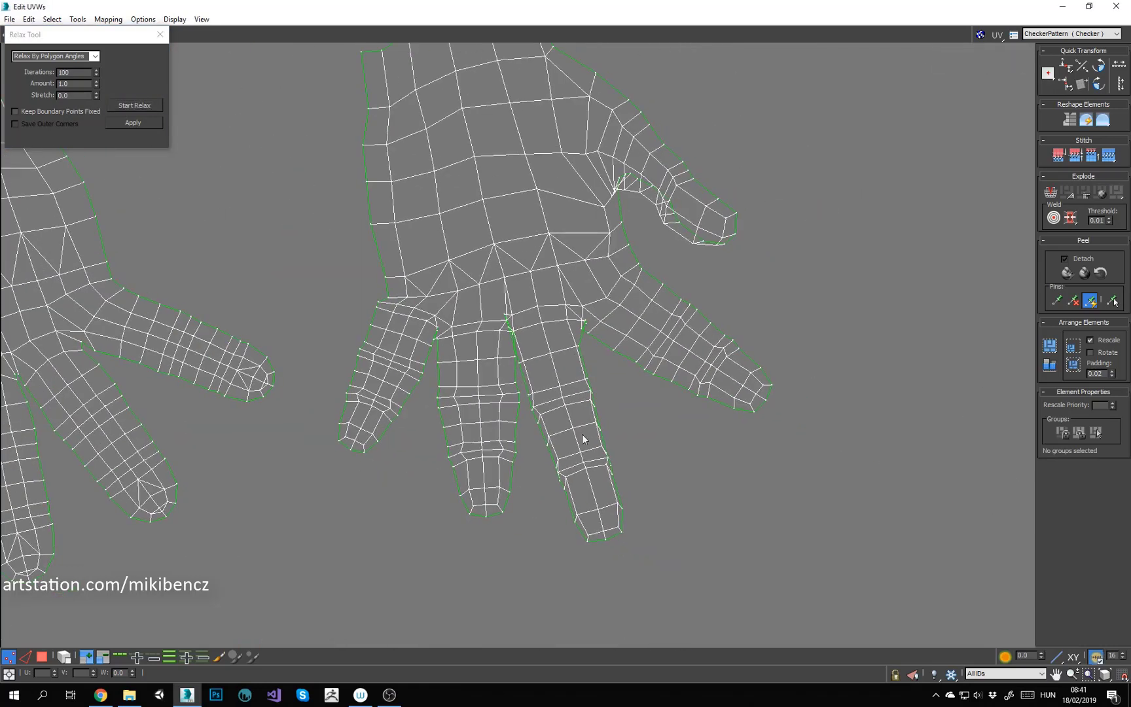
Step: Swing the palm shell's thumb outward away from the index finger and relax it by polygon angles
left_click(754, 259)
middle_click_drag(756, 256, 735, 313)
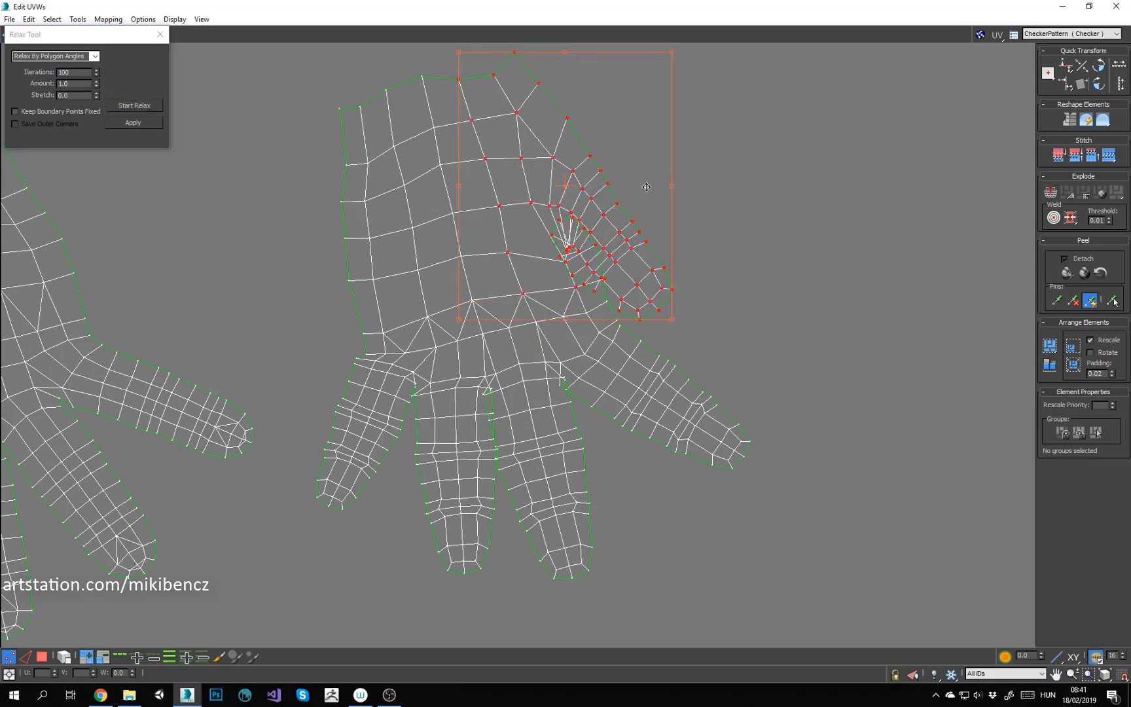
left_click(143, 106)
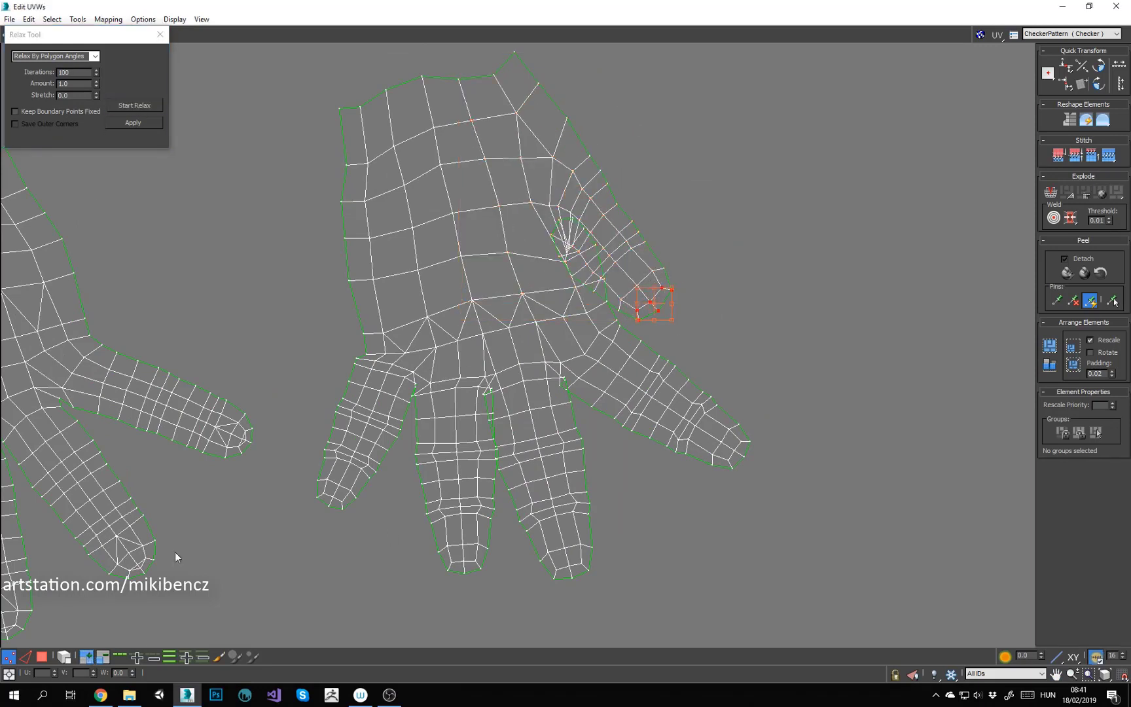
left_click_drag(671, 219, 672, 171)
left_click_drag(628, 226, 655, 171)
left_click(531, 108)
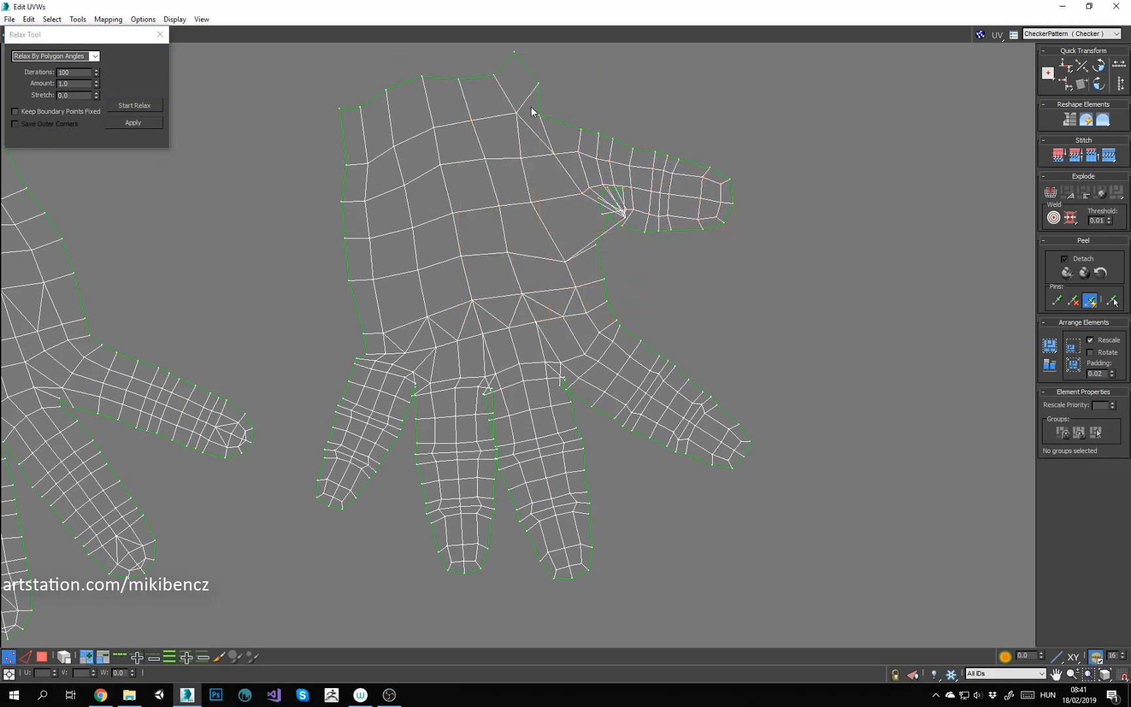
left_click(113, 107)
left_click(661, 127)
Step: Untangle the overlapping vertices in the web between the palm shell's thumb and index finger
scroll(658, 161, "up", 4)
scroll(585, 294, "up", 4)
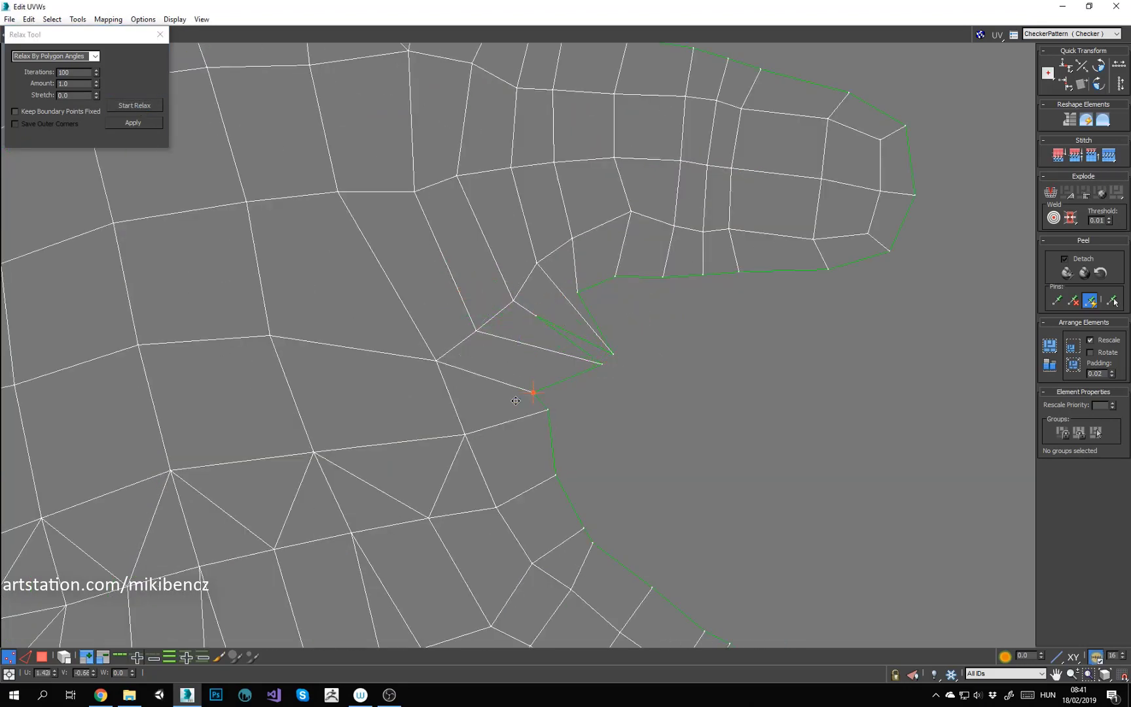
scroll(561, 303, "down", 6)
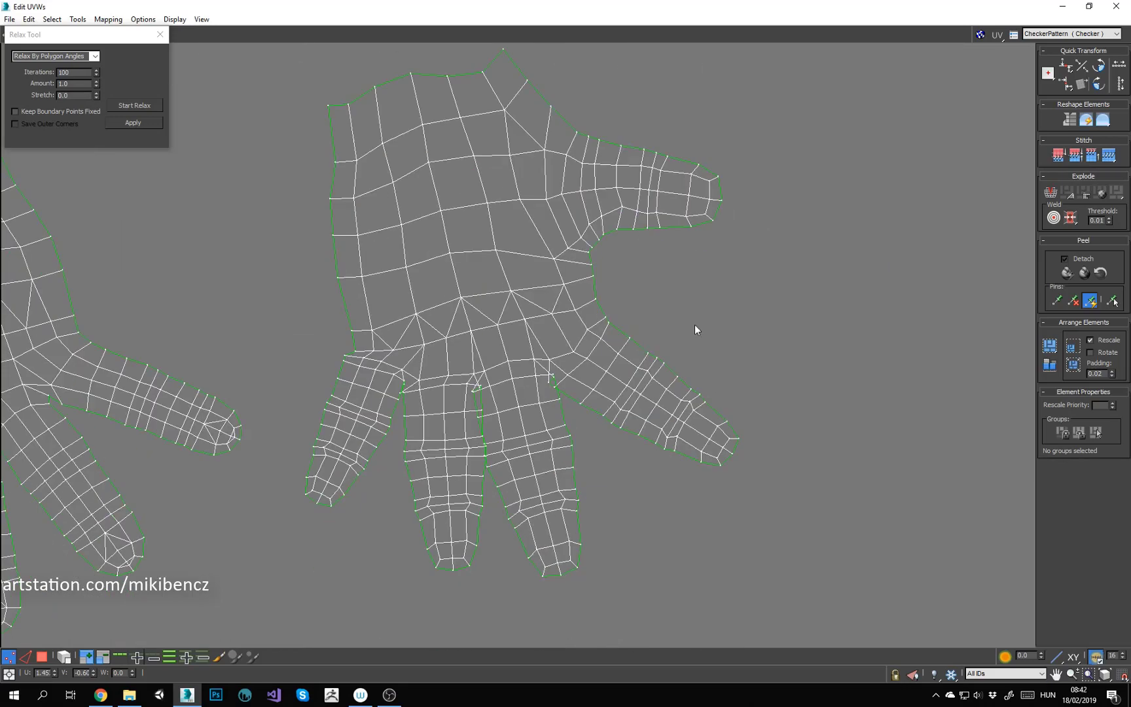
Step: Move the overlapping vertices at the bases of the palm shell's fingers apart so neighbouring fingers no longer cross
scroll(521, 396, "up", 6)
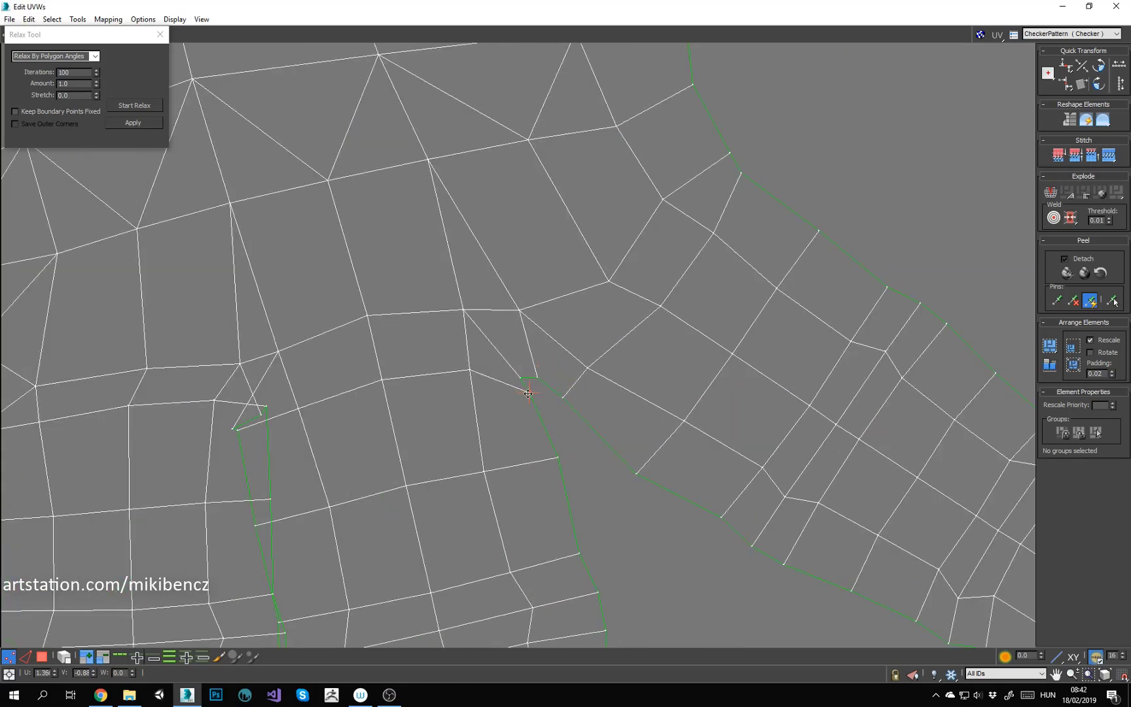
middle_click_drag(528, 393, 513, 301)
scroll(512, 301, "down", 2)
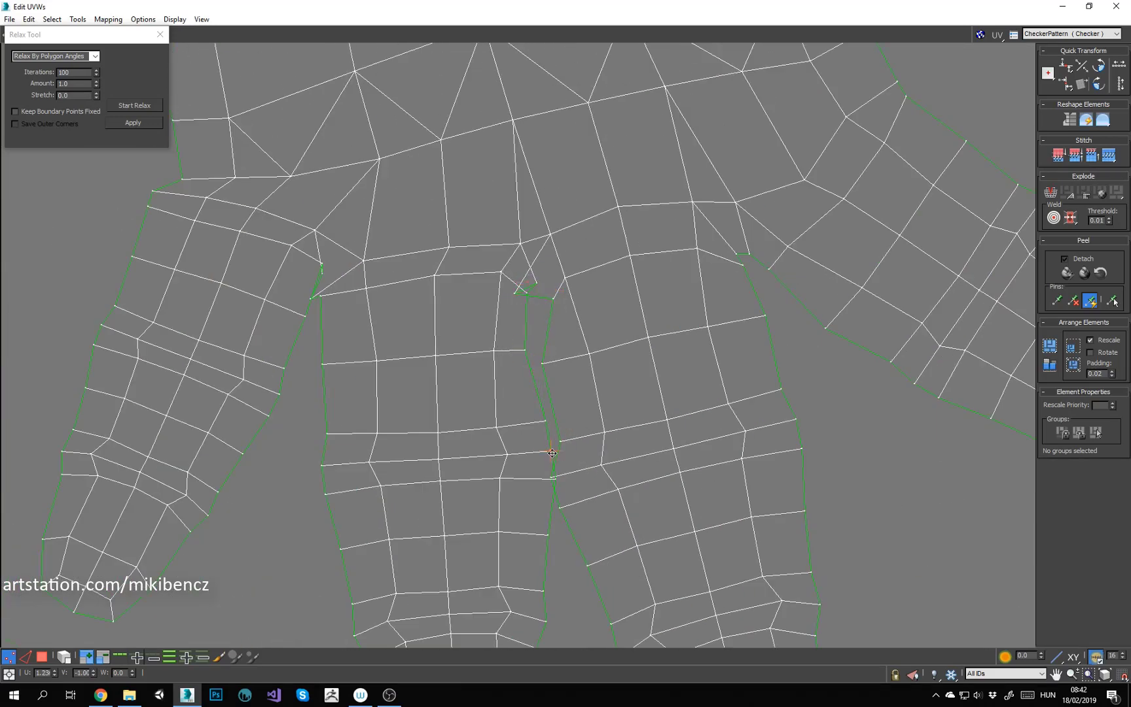
right_click(552, 453)
left_click(583, 495)
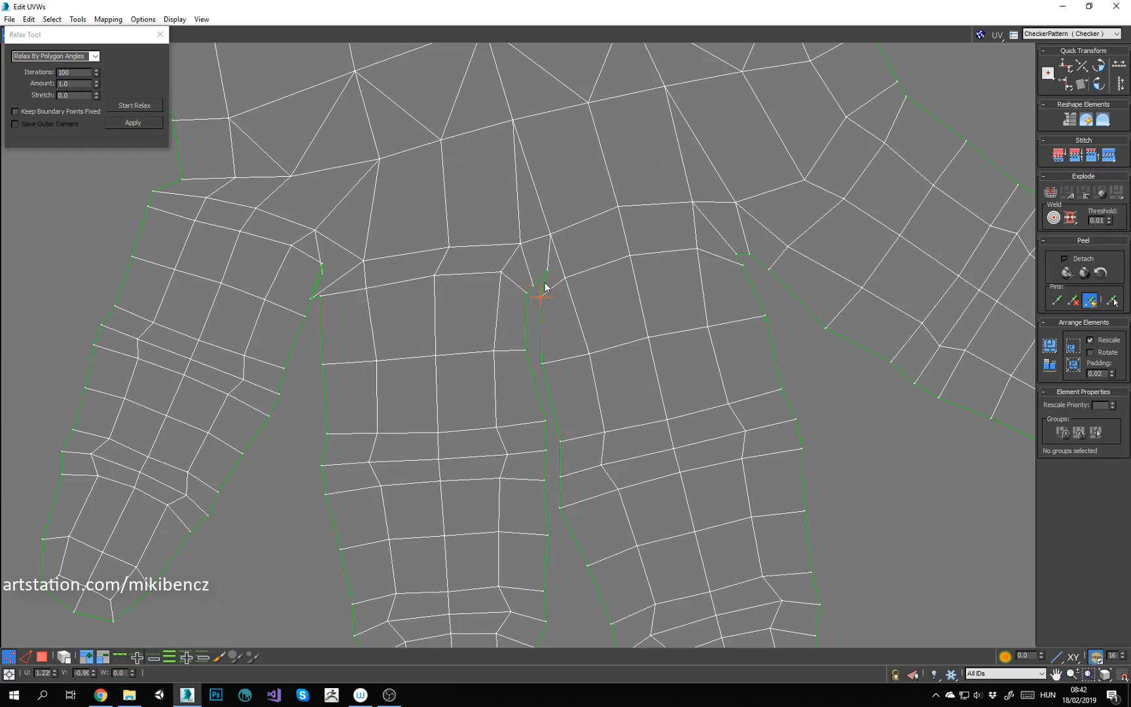
scroll(311, 298, "up", 3)
scroll(454, 278, "down", 5)
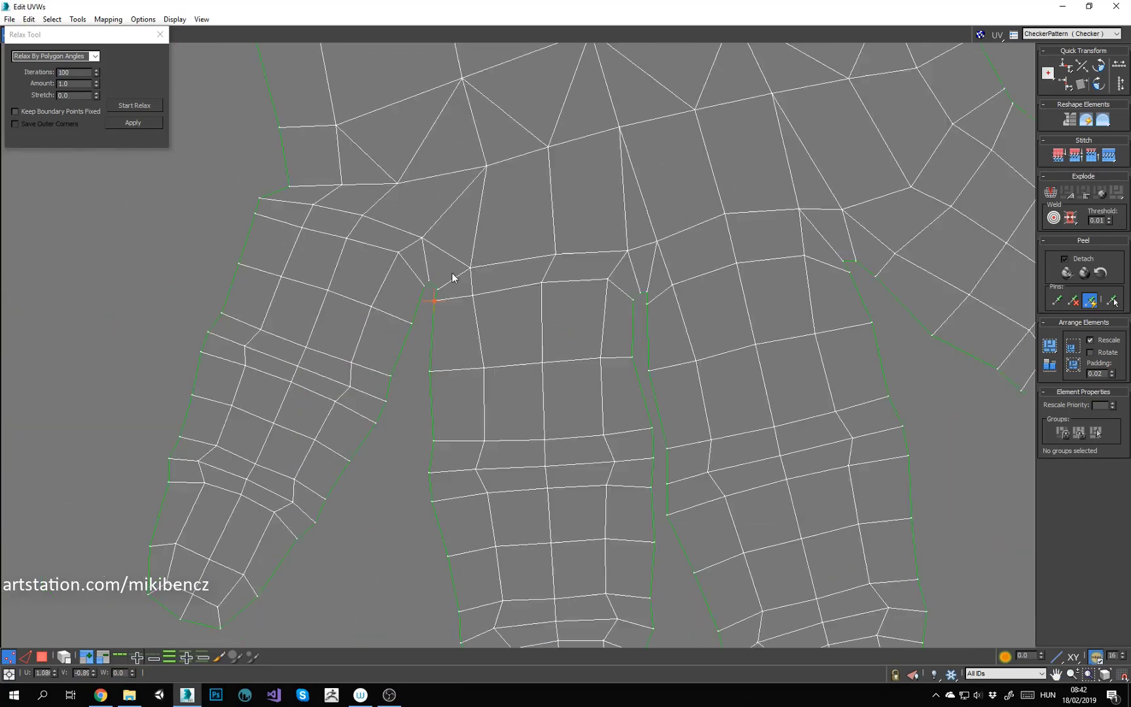
scroll(549, 352, "up", 3)
scroll(458, 307, "down", 6)
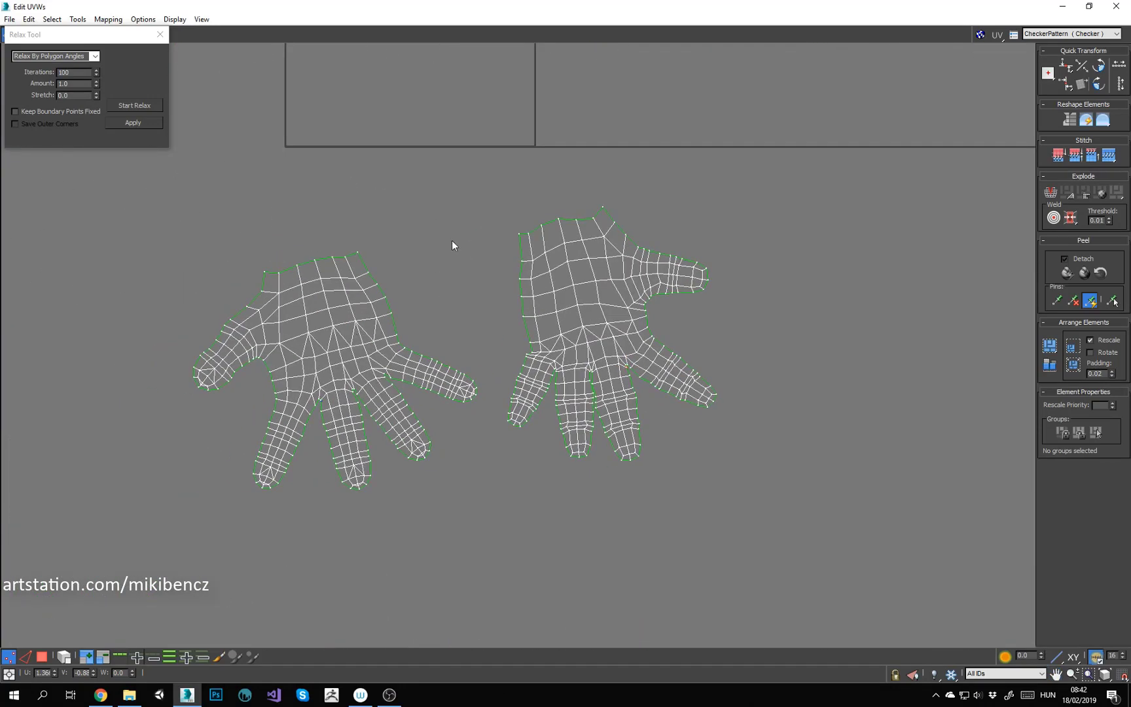
Step: Relax the knuckle vertex rows across the palm shell by polygon angles
scroll(456, 307, "up", 4)
scroll(412, 328, "down", 1)
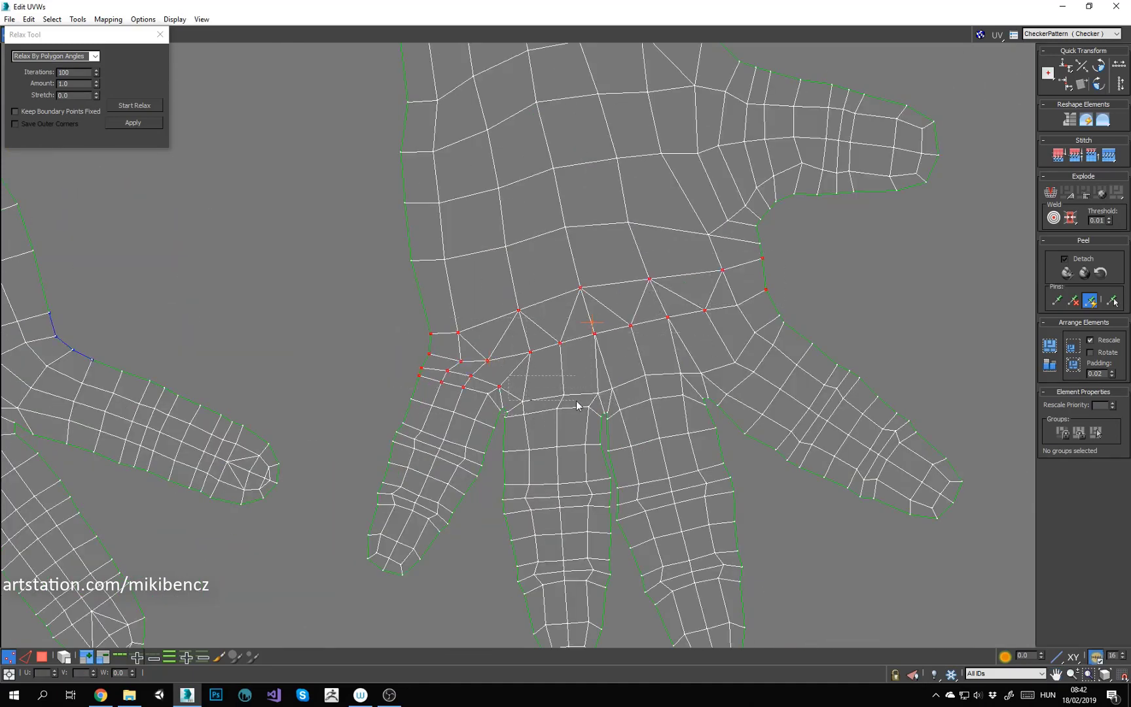
left_click(134, 105)
left_click(135, 105)
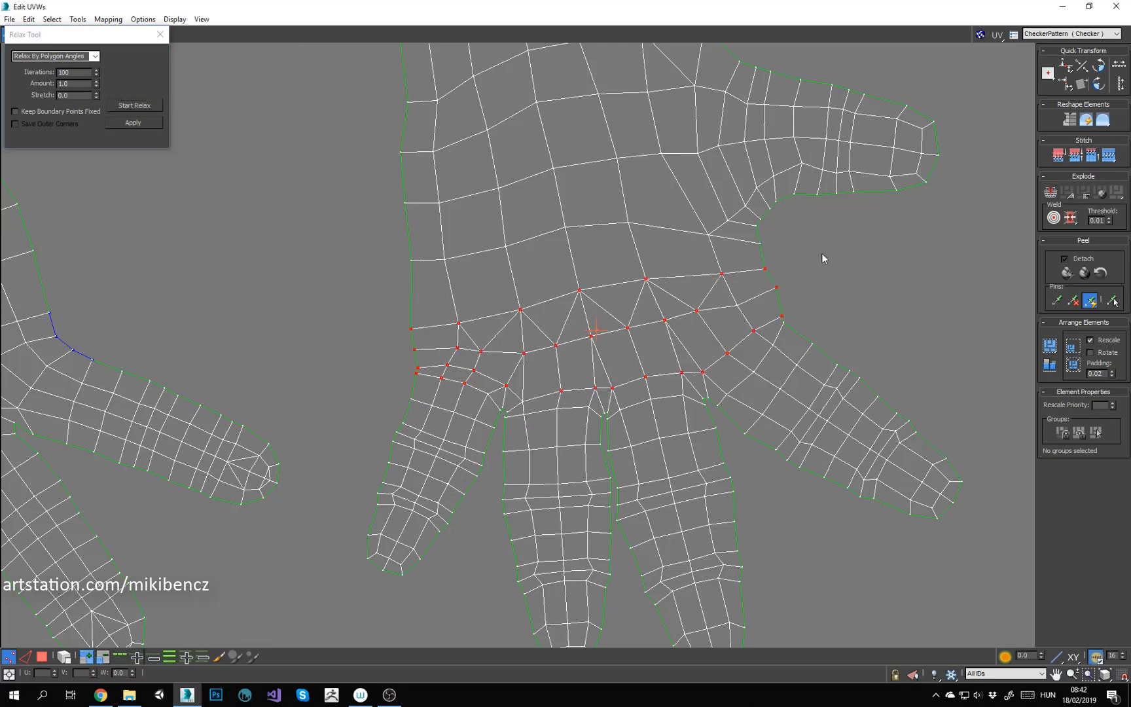
left_click(822, 253)
Step: Relax the thumb web on the back-of-hand shell and a single knuckle row on the palm shell by polygon angles
scroll(822, 253, "down", 4)
scroll(288, 330, "up", 4)
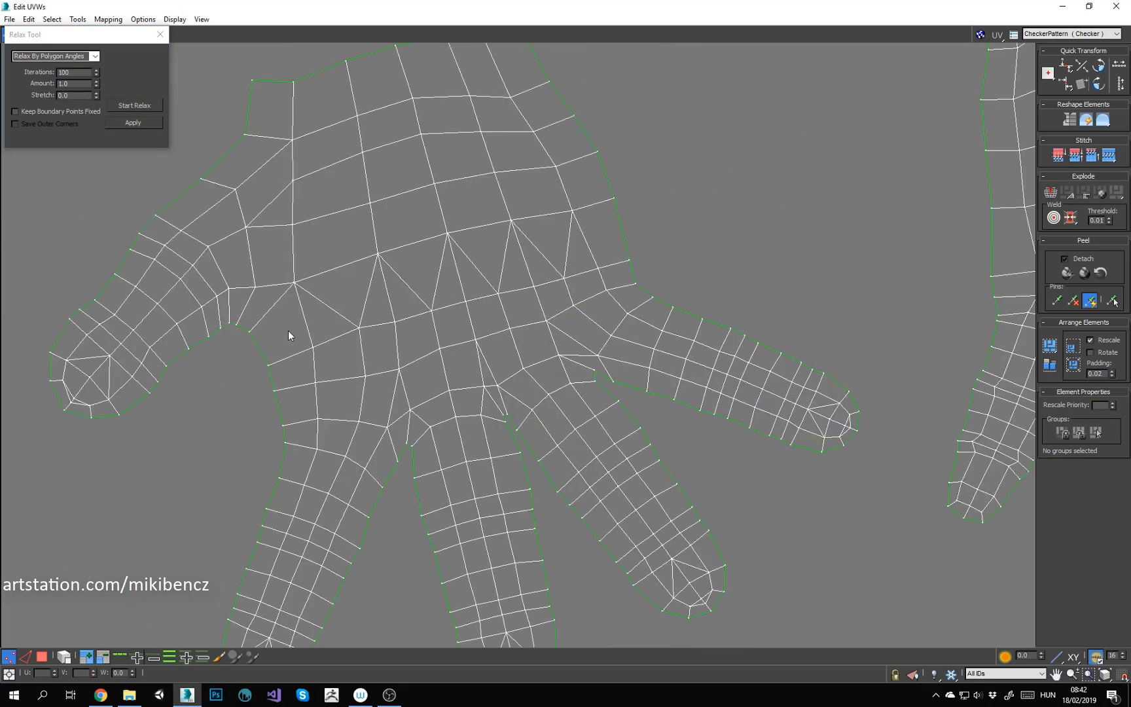
left_click(152, 109)
scroll(740, 271, "down", 4)
middle_click_drag(740, 270, 503, 305)
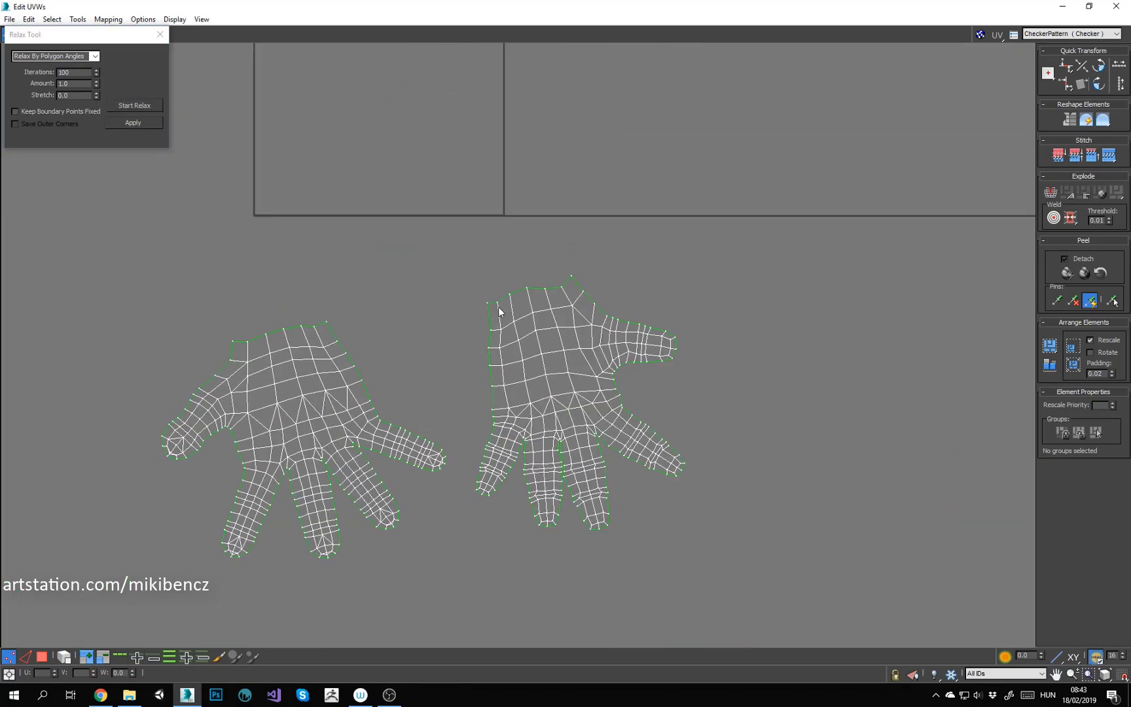
scroll(254, 369, "up", 6)
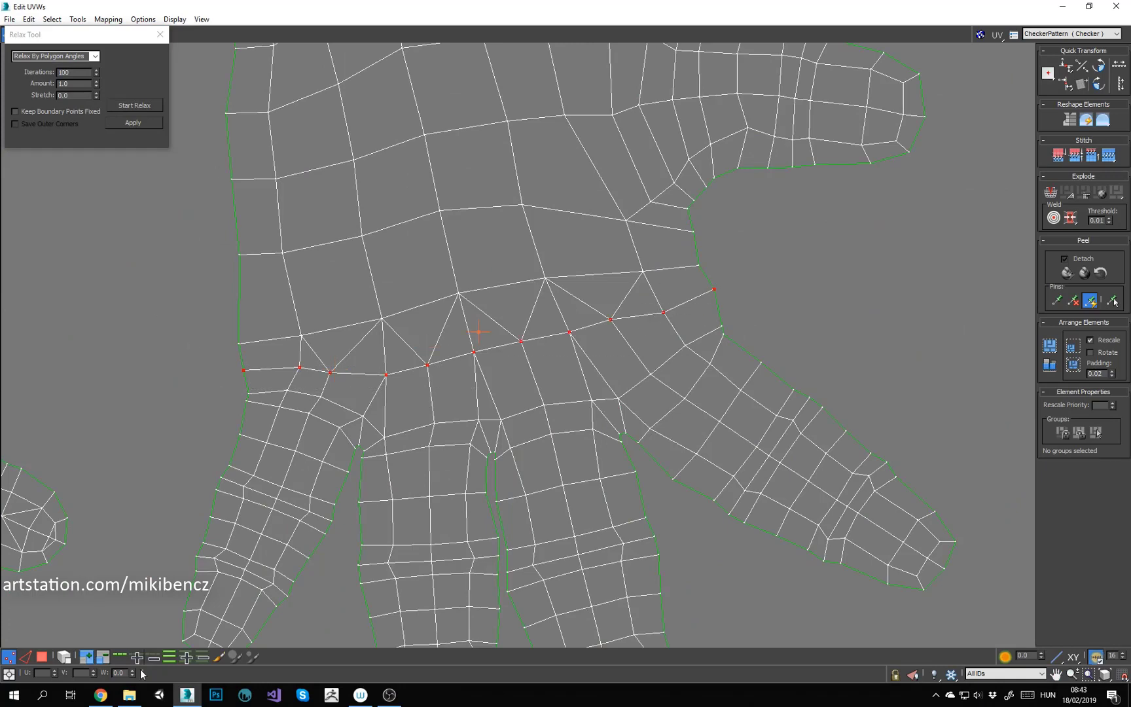
left_click(145, 106)
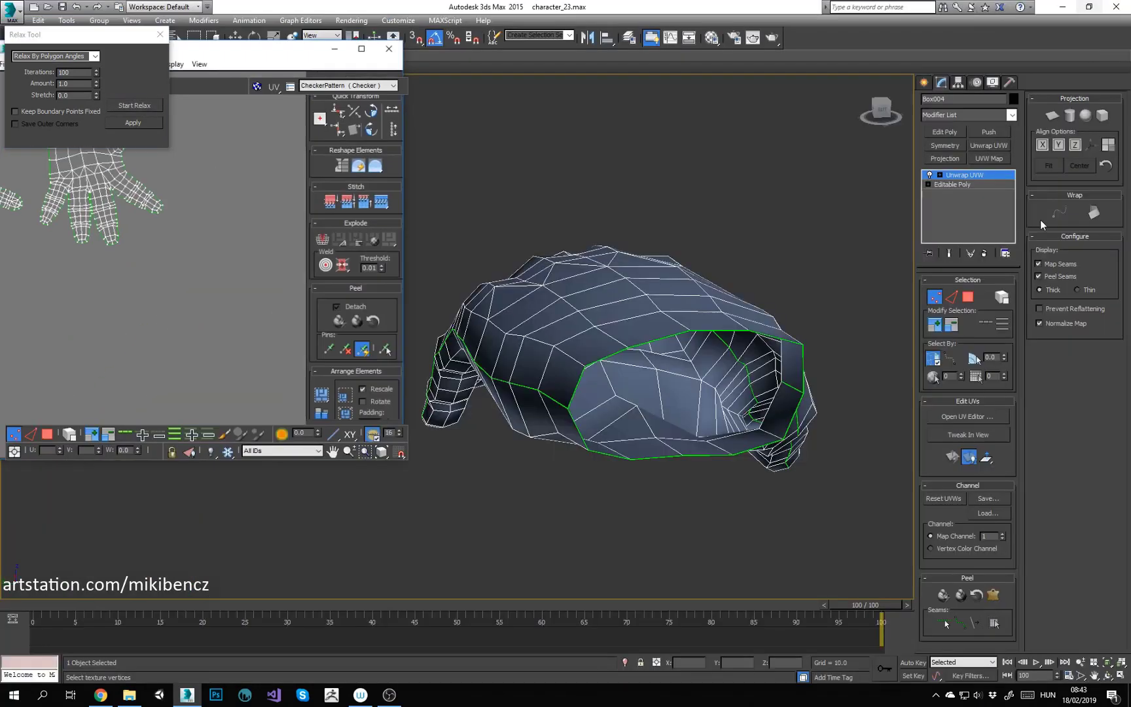
Step: Leave the hand's isolated view and isolate the cylindrical device with the screen
key("alt+q")
middle_click_drag(589, 383, 503, 331, "alt")
scroll(523, 333, "down", 5)
scroll(503, 331, "up", 3)
left_click(482, 255)
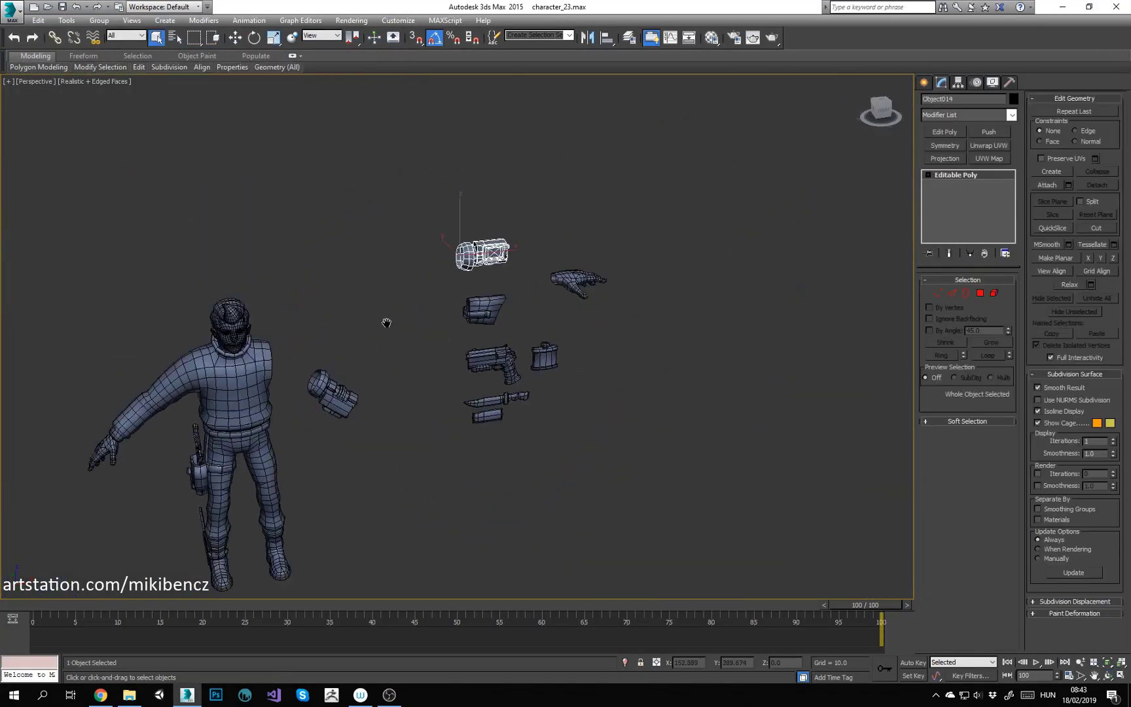
key("alt+q")
middle_click_drag(386, 323, 472, 314, "alt")
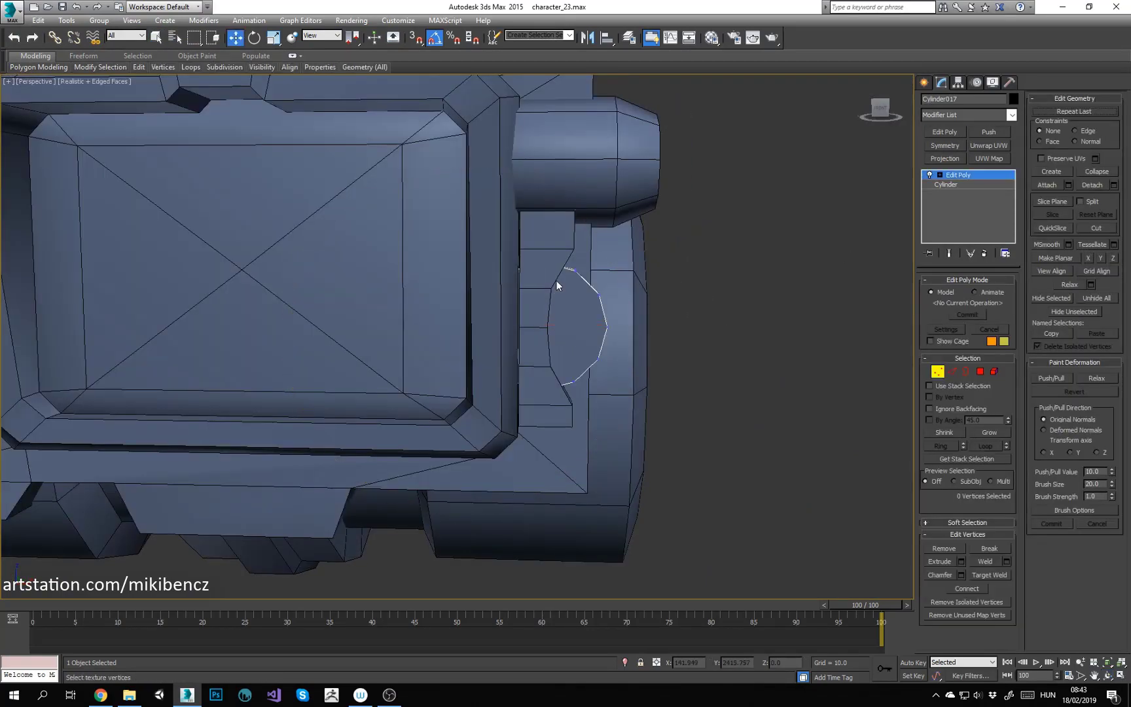
Step: Convert the small dial beside the device's screen to an editable poly and select the rod element on the main body
key("F3")
mouse_move(547, 358)
middle_mouse_down("alt")
mouse_move(492, 236)
mouse_move(903, 321)
middle_mouse_up("alt")
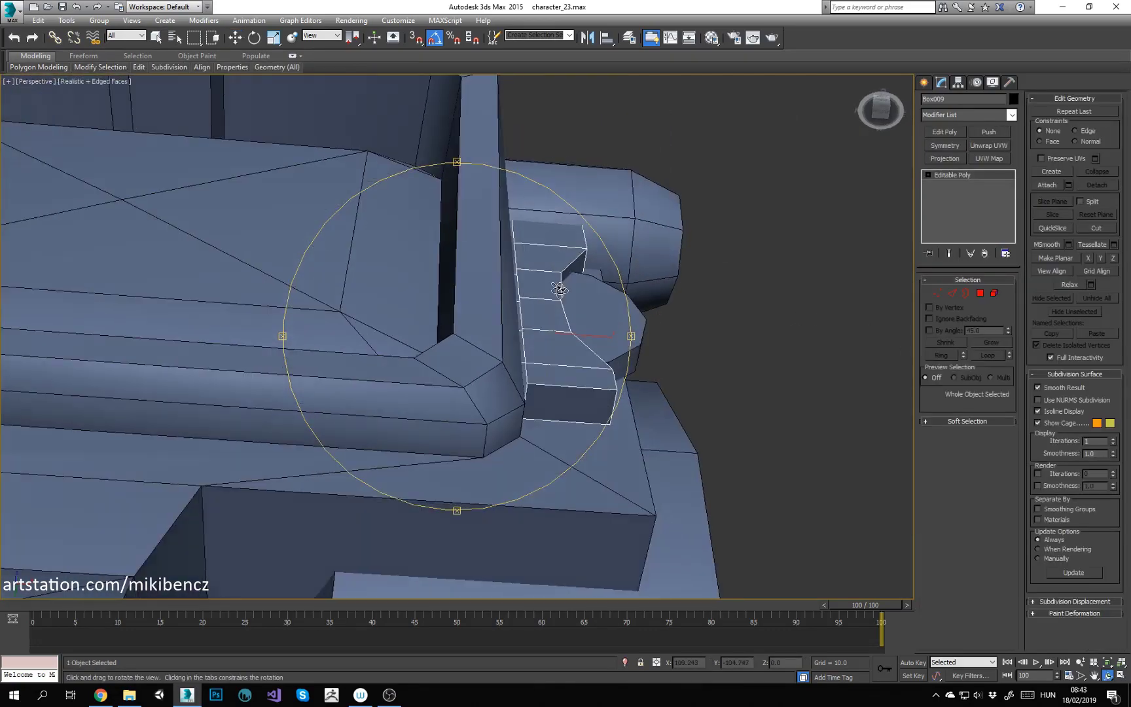
left_click(594, 310, "ctrl")
middle_click_drag(559, 290, 601, 314, "alt")
left_click(574, 262)
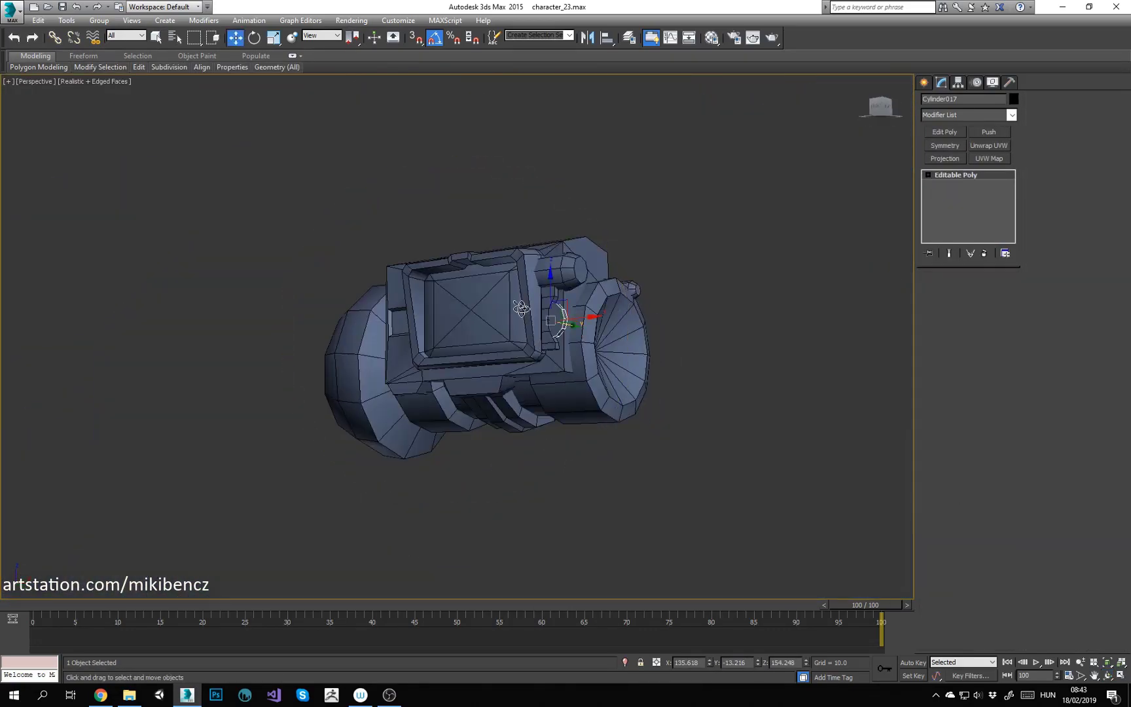
middle_click_drag(580, 320, 514, 335, "alt")
key("5")
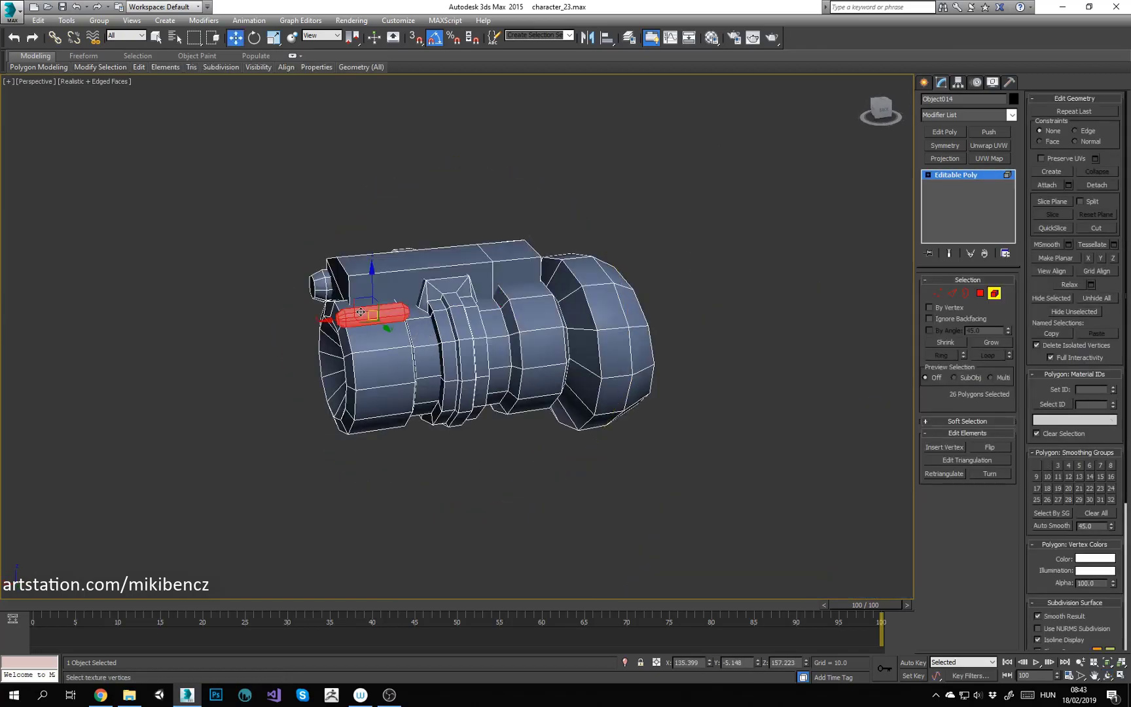
middle_click_drag(361, 312, 288, 392, "alt")
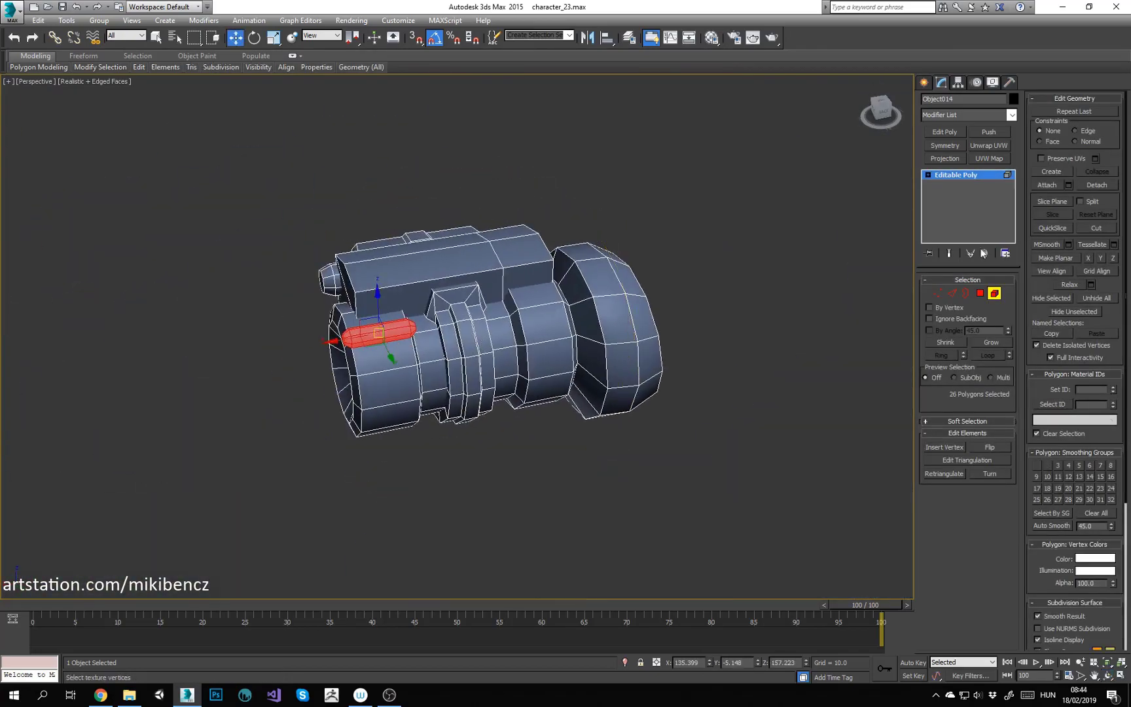
Step: Reset the device's XForm and convert it back to an editable poly
left_click(1009, 82)
left_click(971, 227)
left_click(967, 294)
right_click(696, 293)
mouse_move(732, 409)
left_click(861, 419)
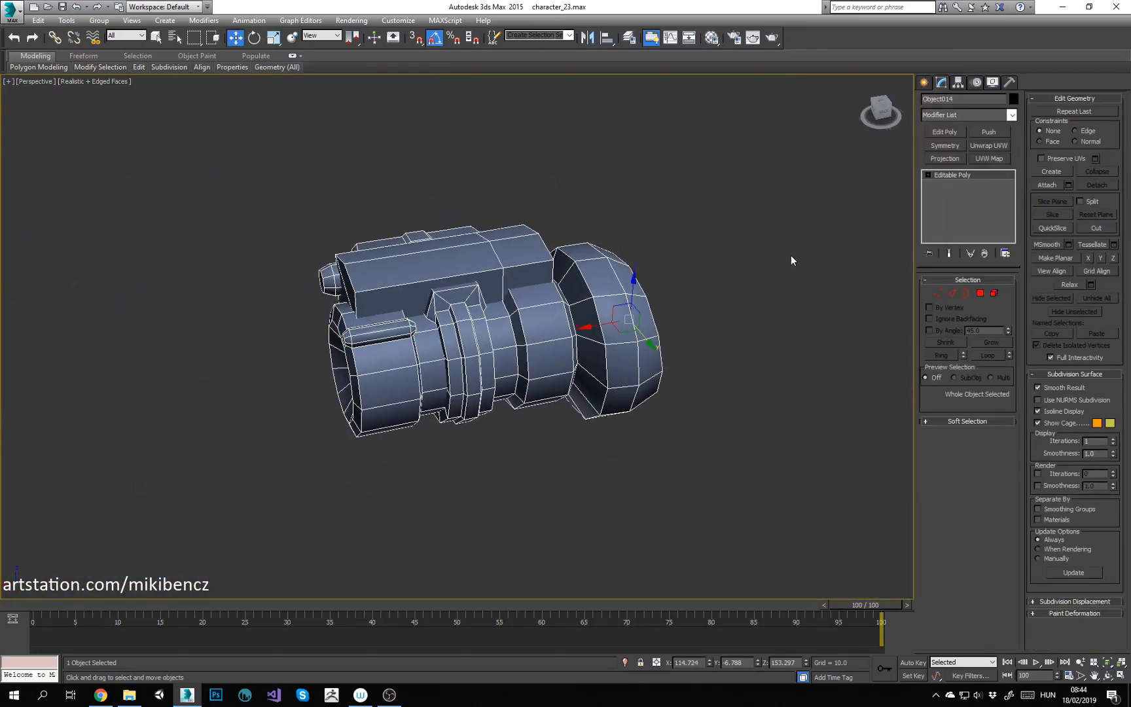
Step: Add an Unwrap UVW modifier to the device and move all its faces below the checker square in the UV editor
left_click(989, 145)
key("3")
key("ctrl+a")
left_click(967, 417)
left_click_drag(157, 222, 157, 376)
Step: Grow a face selection from the tube's round end across the tube and move its UVs away from the rest
middle_click_drag(471, 320, 618, 366, "alt")
left_click(619, 377)
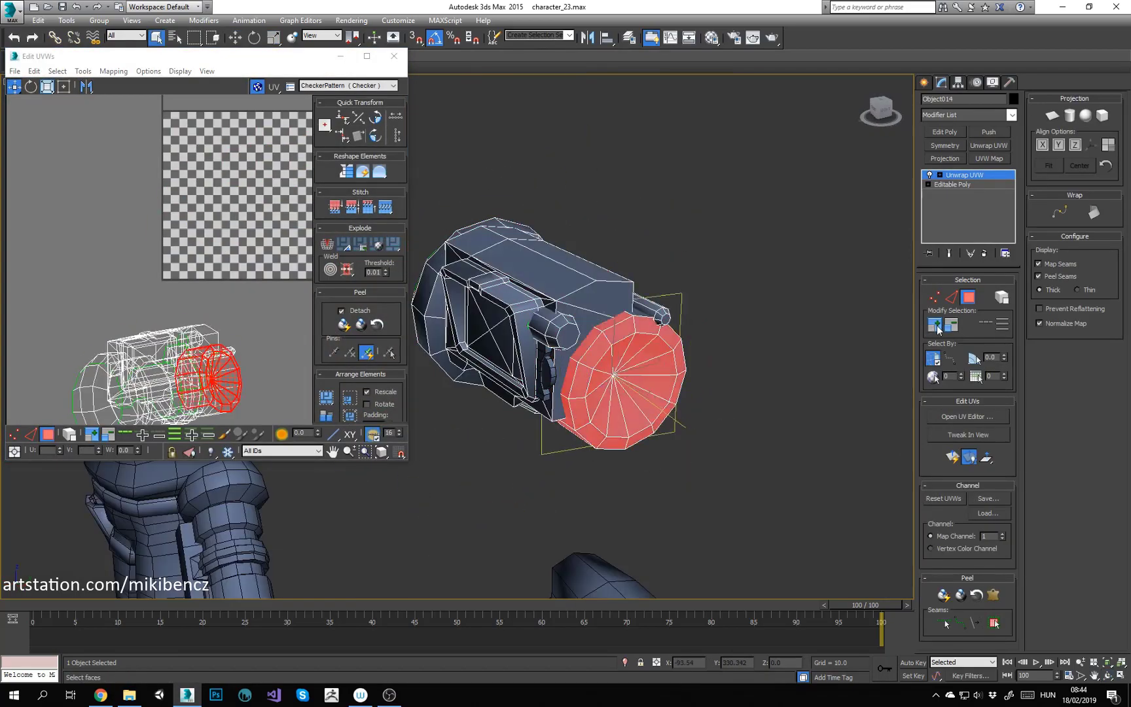
left_click(938, 329)
left_click_drag(157, 390, 117, 167)
Step: Try to break the tube's UVs along a selected edge loop
middle_click_drag(590, 354, 540, 324, "alt")
key("2")
left_click(561, 295)
left_click(986, 323)
key("F3")
left_click_drag(603, 295, 605, 297, "alt")
key("F3")
mouse_move(458, 314)
middle_mouse_down("alt")
mouse_move(501, 324)
mouse_move(507, 294)
mouse_move(570, 335)
mouse_move(458, 426)
middle_mouse_up("alt")
key("ctrl+b")
scroll(569, 335, "down", 8)
scroll(558, 328, "up", 5)
scroll(558, 328, "up", 4)
key("ctrl+z")
Step: Select the lengthwise seam edges on the tube, leave out the unwanted ones, and break the UVs along them
left_click(540, 345)
middle_click_drag(498, 353, 703, 340, "alt")
key("alt+l")
left_click_drag(699, 386, 655, 330, "alt")
key("F3")
middle_click_drag(687, 340, 583, 319, "alt")
key("ctrl+b")
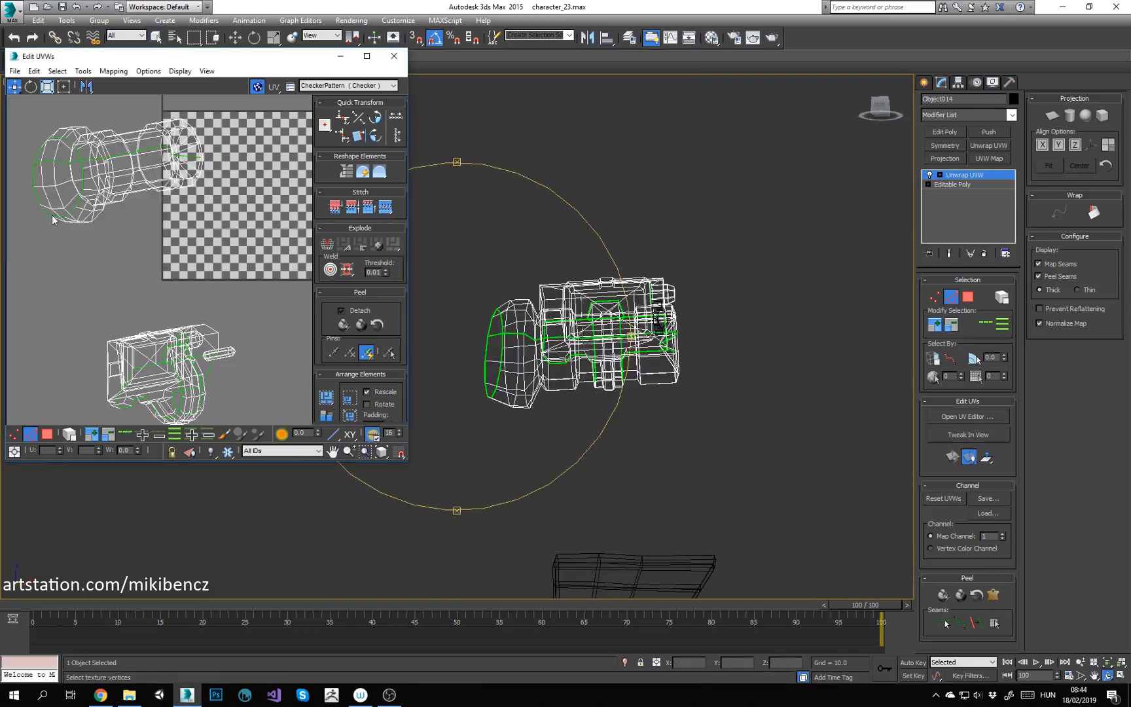
Step: Relax the tube's whole shell by edge angles and hide the checker background in the UV editor
key("3")
double_click(524, 353)
left_click(83, 71)
left_click(108, 270)
left_click(100, 108)
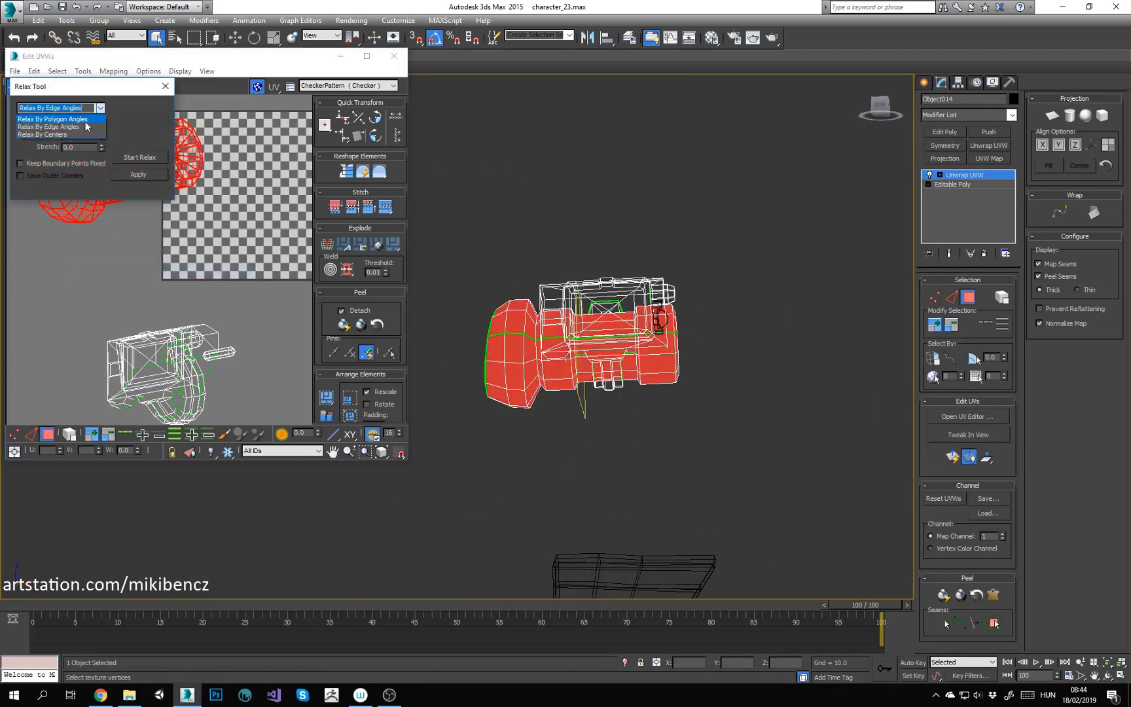
left_click(138, 159)
left_click(257, 86)
left_click_drag(103, 86, 180, 35)
Step: Planar-map the inner disc at the tube's open end and move it away from the tube shell
middle_click_drag(216, 216, 208, 304)
left_click(235, 308)
key("F3")
middle_click_drag(726, 367, 654, 370, "alt")
left_click(644, 381)
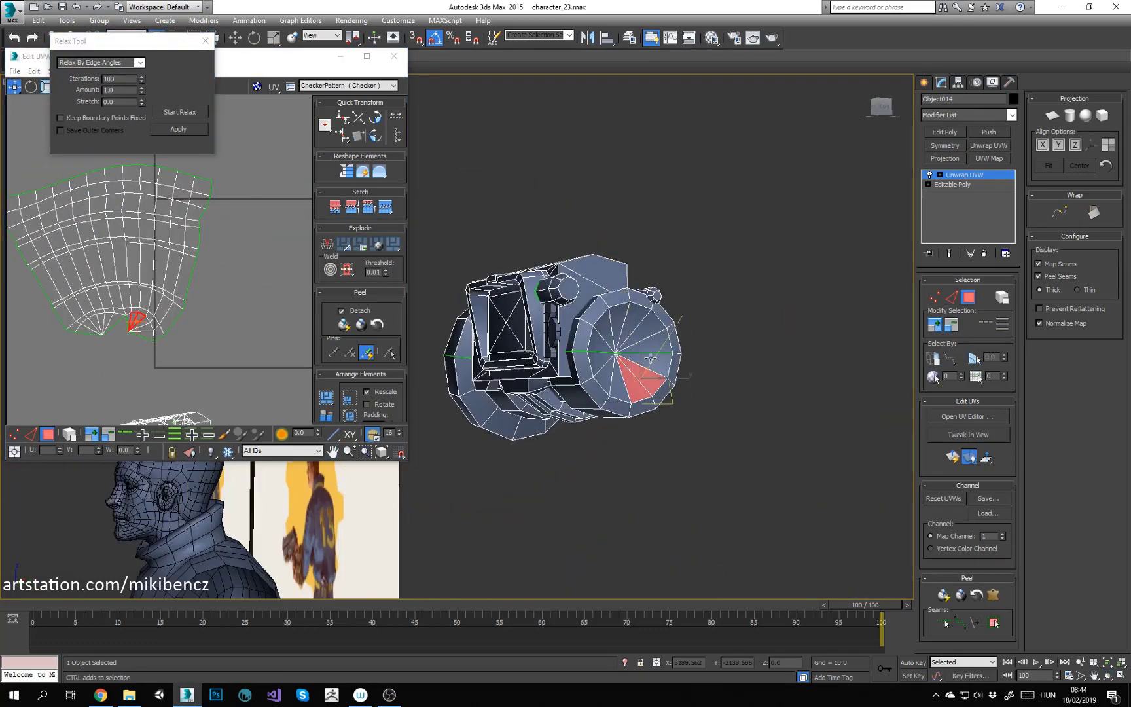
scroll(223, 308, "down", 3)
left_click_drag(223, 308, 26, 327)
Step: Relax the tube shell again without the disc and rescale all shells to a matching size
left_click_drag(74, 219, 257, 336)
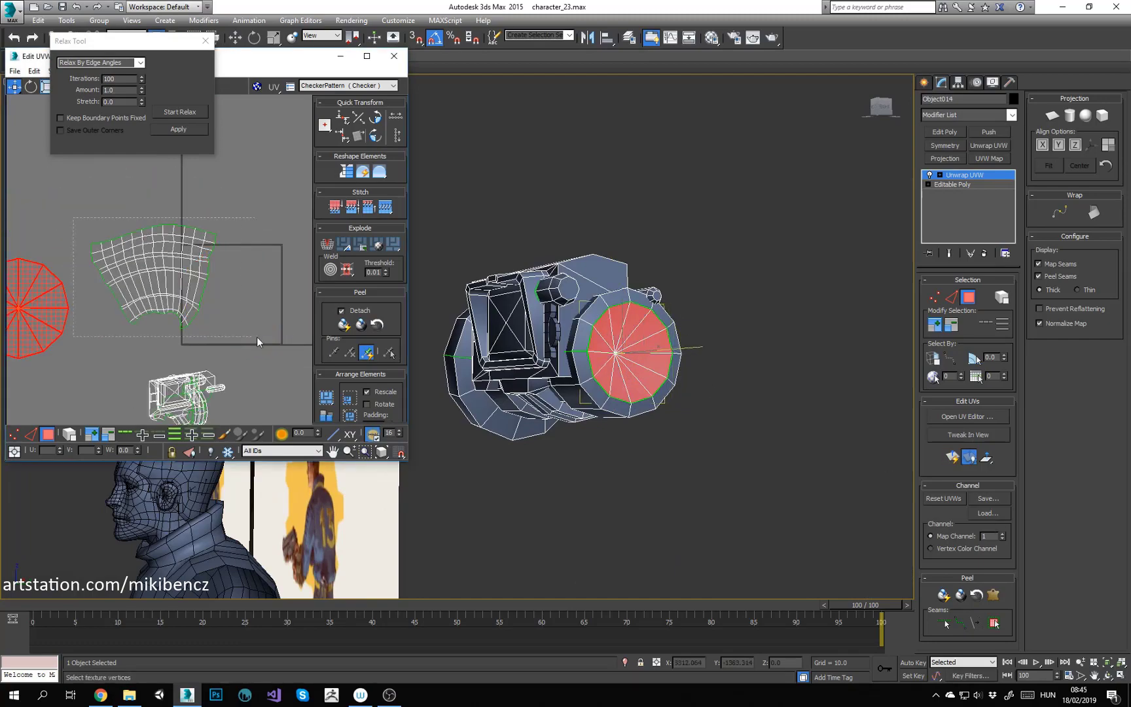
left_click(180, 112)
middle_click_drag(257, 241, 237, 161)
left_click_drag(111, 273, 231, 350)
key("ctrl+a")
left_click(349, 398)
left_click(28, 221)
Step: Select the ridged band wrapped around the tube and planar-map it as its own shell
scroll(27, 221, "up", 4)
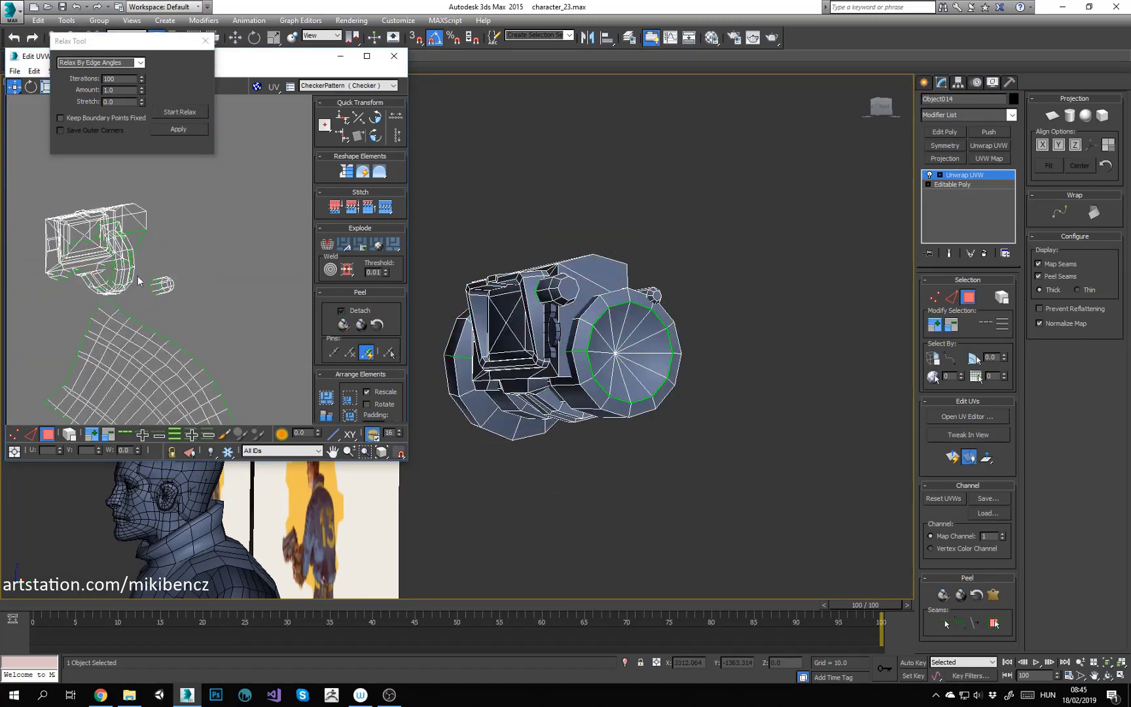
left_click(555, 404)
scroll(555, 405, "up", 4)
middle_click_drag(555, 405, 664, 286, "alt")
double_click(639, 372)
left_click_drag(664, 286, 720, 264, "ctrl")
middle_click_drag(720, 264, 524, 314, "alt")
left_click(952, 458)
Step: Relax the ridged band's shell by edge angles and place it beside the tube shell
scroll(244, 254, "down", 4)
middle_click_drag(244, 253, 217, 235)
left_click(180, 112)
left_click_drag(291, 262, 196, 293)
left_click_drag(224, 245, 196, 370)
left_click(245, 351)
middle_click_drag(245, 351, 244, 312)
Step: Separate the tab above the ridged band from the box shell and relax it by edge angles
left_click(95, 233)
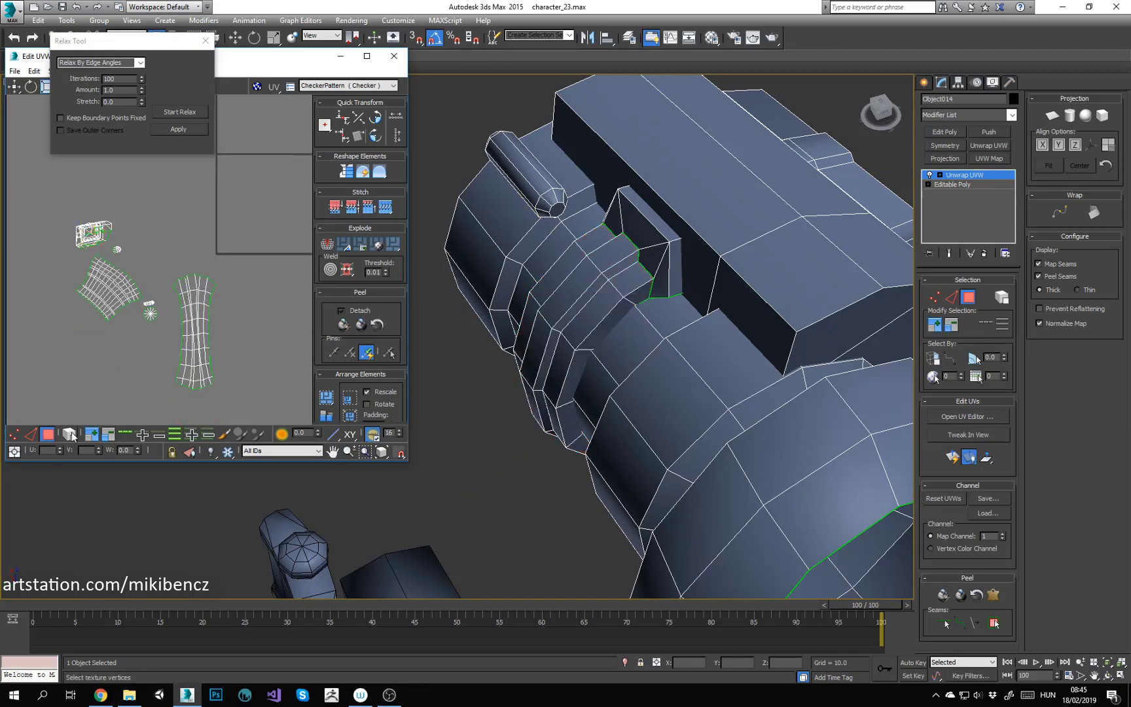
left_click(110, 232)
left_click(101, 229)
middle_click_drag(471, 327, 563, 308, "alt")
left_click(177, 115)
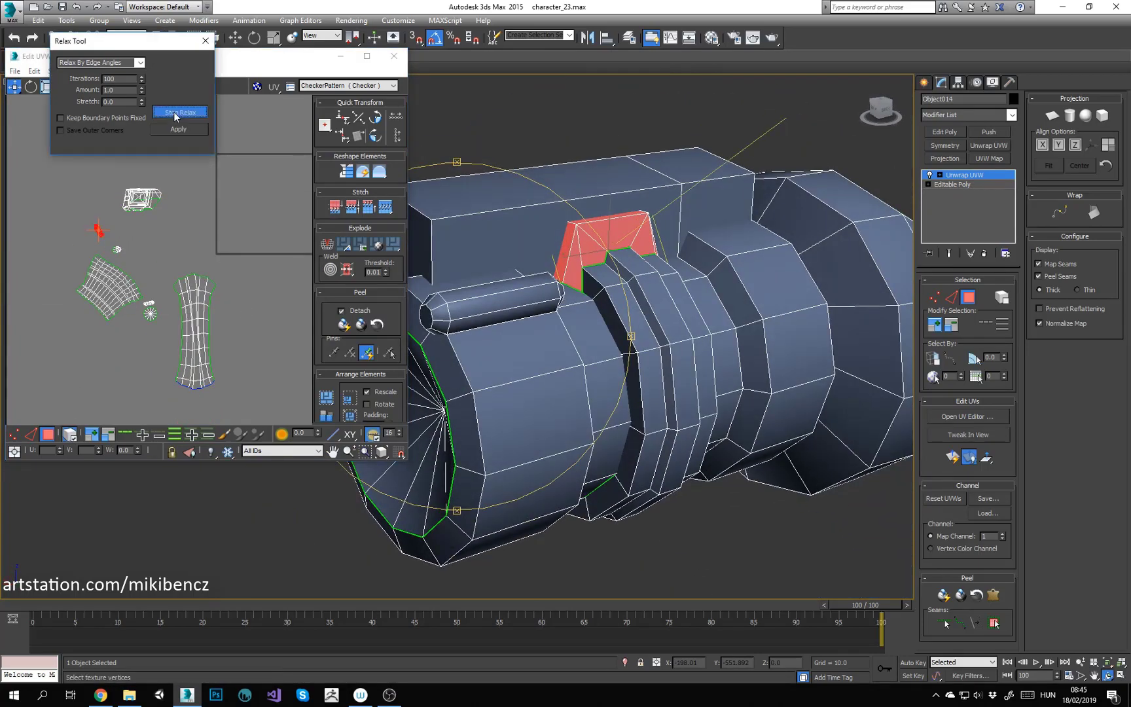
scroll(104, 226, "up", 5)
scroll(160, 254, "down", 2)
Step: Planar-map the end cap of the small knob beside the screen and break the knob's side along a lengthwise edge
left_click(173, 312)
middle_click_drag(491, 315, 524, 315, "alt")
scroll(609, 314, "up", 3)
left_click(586, 295)
left_click(954, 458)
key("2")
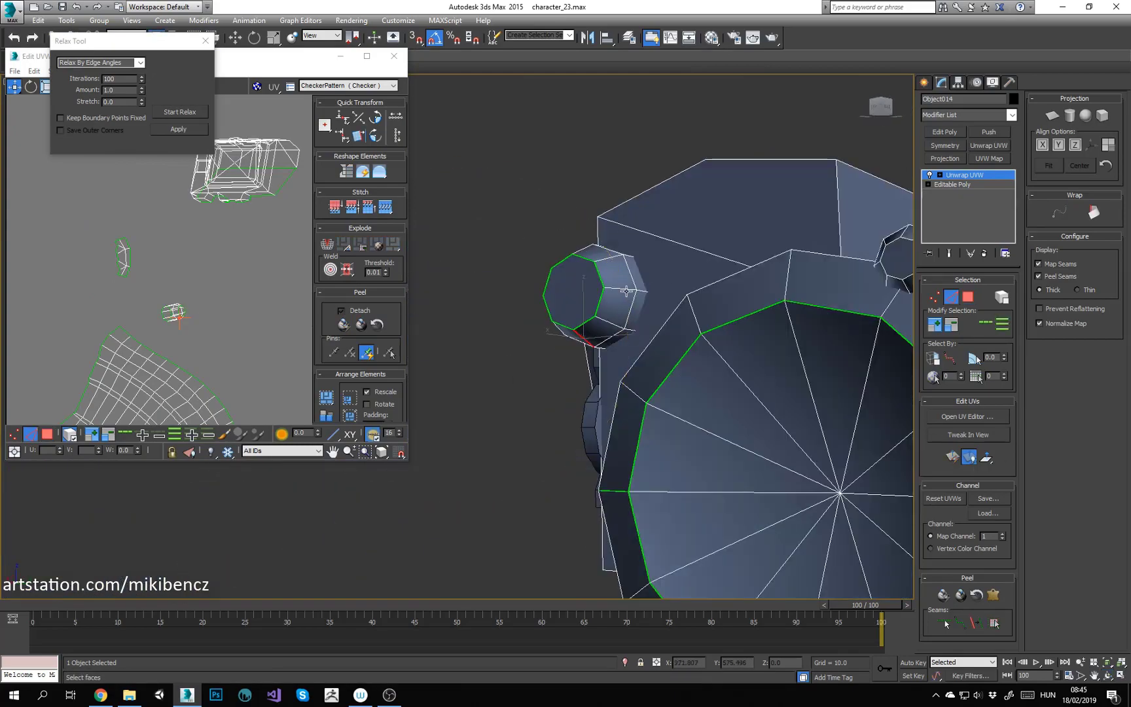
left_click(630, 293)
key("F3")
key("ctrl+b")
middle_click_drag(213, 313, 144, 305)
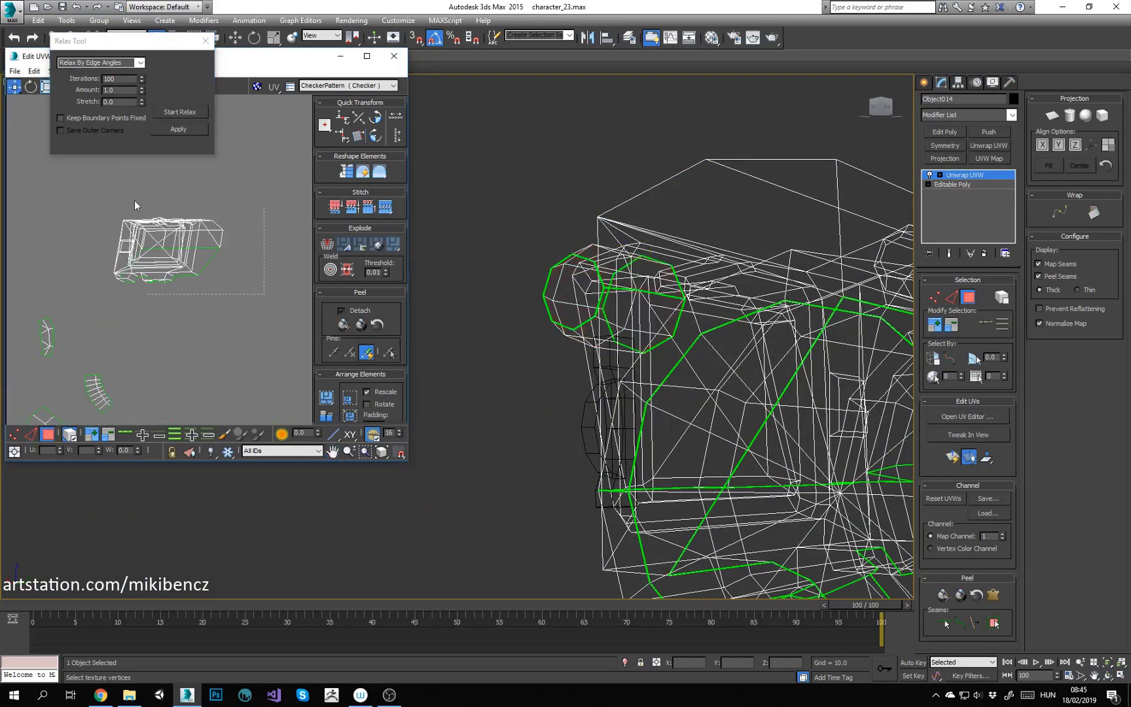
Step: Planar-map the box's top and back faces as a separate shell and relax them by edge angles
left_click_drag(134, 200, 104, 186)
key("F3")
mouse_move(524, 341)
middle_mouse_down("alt")
mouse_move(573, 356)
mouse_move(555, 300)
mouse_move(631, 340)
mouse_move(537, 293)
mouse_move(678, 277)
mouse_move(555, 283)
mouse_move(654, 306)
middle_mouse_up("alt")
scroll(569, 341, "down", 2)
left_click(953, 457)
scroll(196, 249, "down", 3)
left_click(180, 112)
left_click(180, 112)
Step: Pack all the device's shells into the UV square and check the box's shells against the model
key("ctrl+a")
left_click(326, 397)
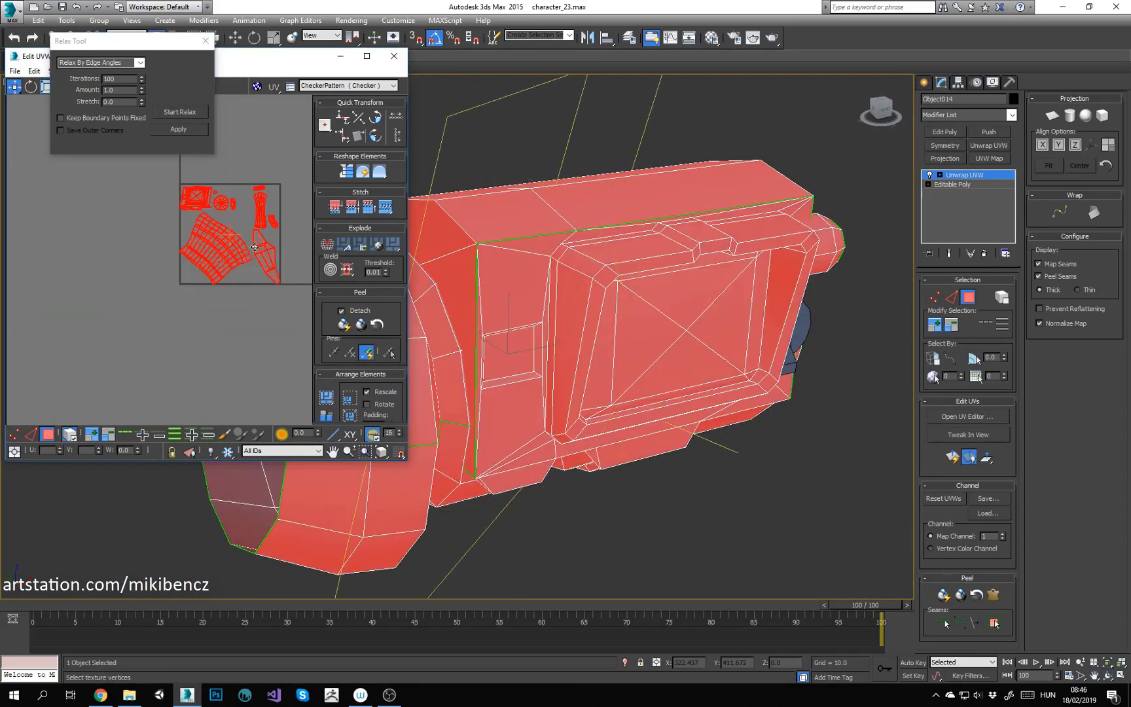
left_click(242, 315)
scroll(174, 288, "up", 4)
left_click(226, 341)
middle_click_drag(556, 294, 498, 292, "alt")
key("F3")
left_click(108, 244)
middle_click_drag(258, 313, 215, 253)
left_click(262, 340)
key("F3")
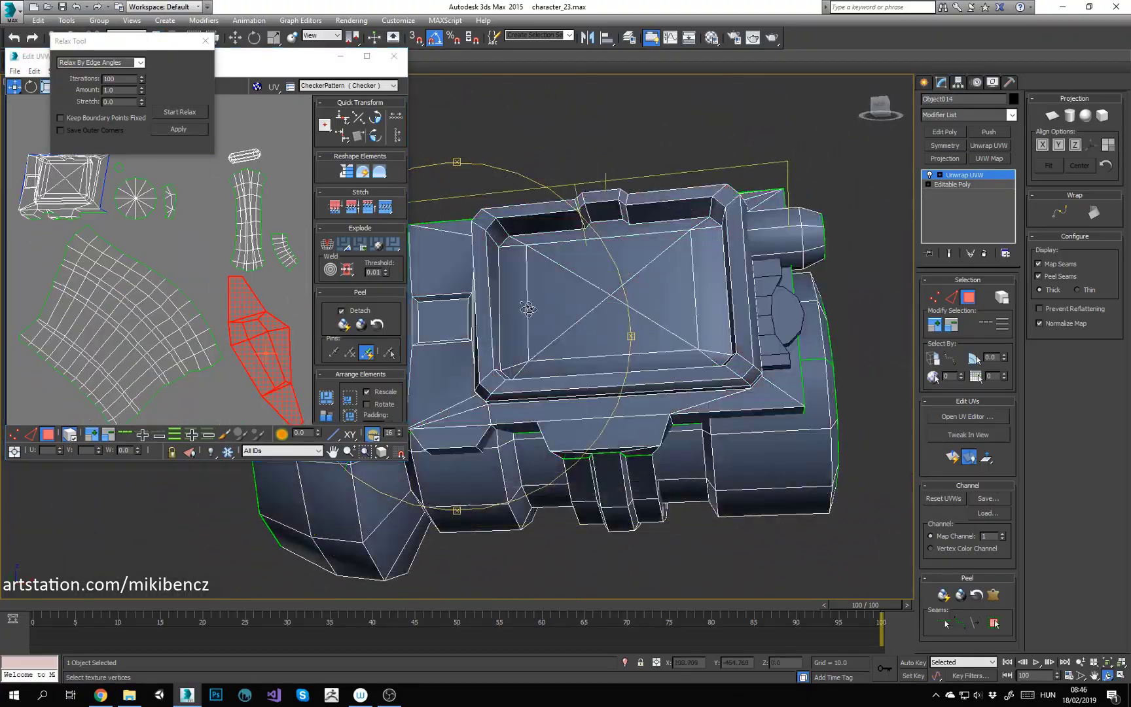
Step: Break the box's top-and-back shell along its vertical corner edge and relax it by edge angles
mouse_move(556, 340)
middle_mouse_down("alt")
mouse_move(563, 282)
mouse_move(629, 288)
middle_mouse_up("alt")
key("2")
left_click(504, 276)
right_click(238, 244)
left_click(224, 278)
key("3")
left_click(180, 112)
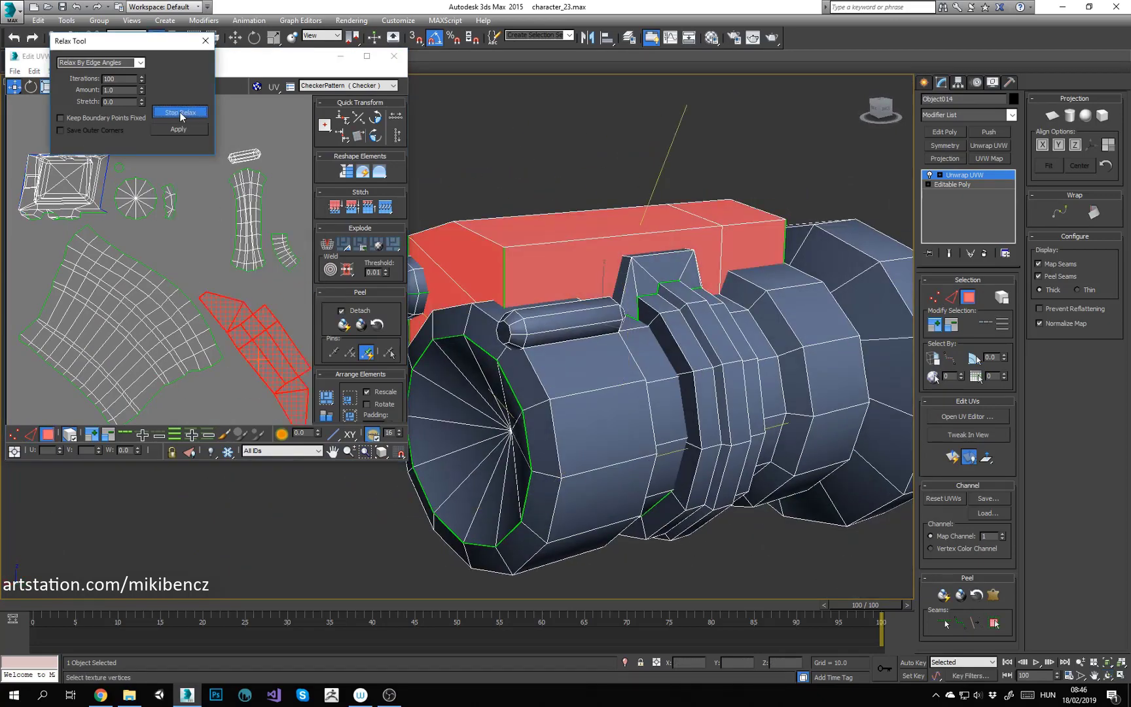
left_click(188, 113)
Step: Separate the recessed screen and its raised frame from the box shell into their own flat shell
scroll(248, 319, "down", 4)
left_click(154, 226)
scroll(154, 229, "up", 6)
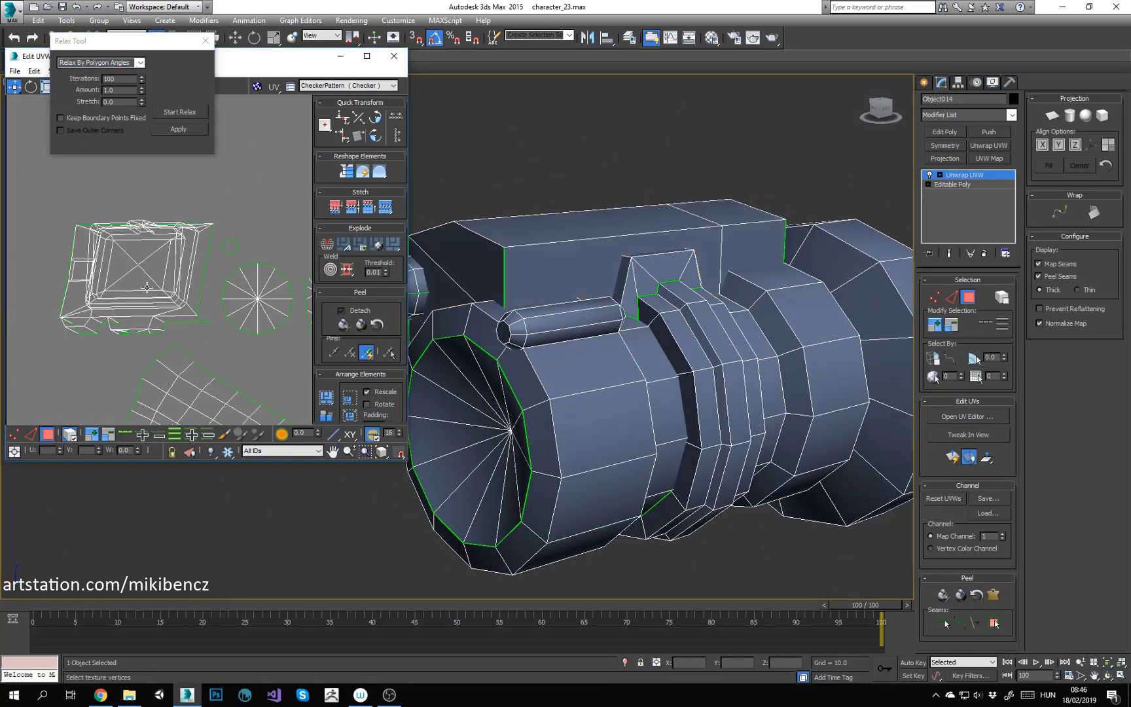
left_click(147, 262)
middle_click_drag(668, 255, 506, 294, "alt")
left_click(585, 355)
left_click(937, 325)
left_click(937, 325)
left_click(938, 325)
scroll(157, 266, "down", 5)
scroll(196, 242, "up", 3)
middle_click_drag(108, 232, 182, 247)
left_click(197, 314)
scroll(161, 245, "up", 1)
left_click(154, 245)
Step: Collapse the unwrap into the editable poly and connect the screen's inner corner vertices to the frame's notch corners
right_click(971, 174)
left_click(1031, 289)
key("1")
scroll(568, 295, "up", 3)
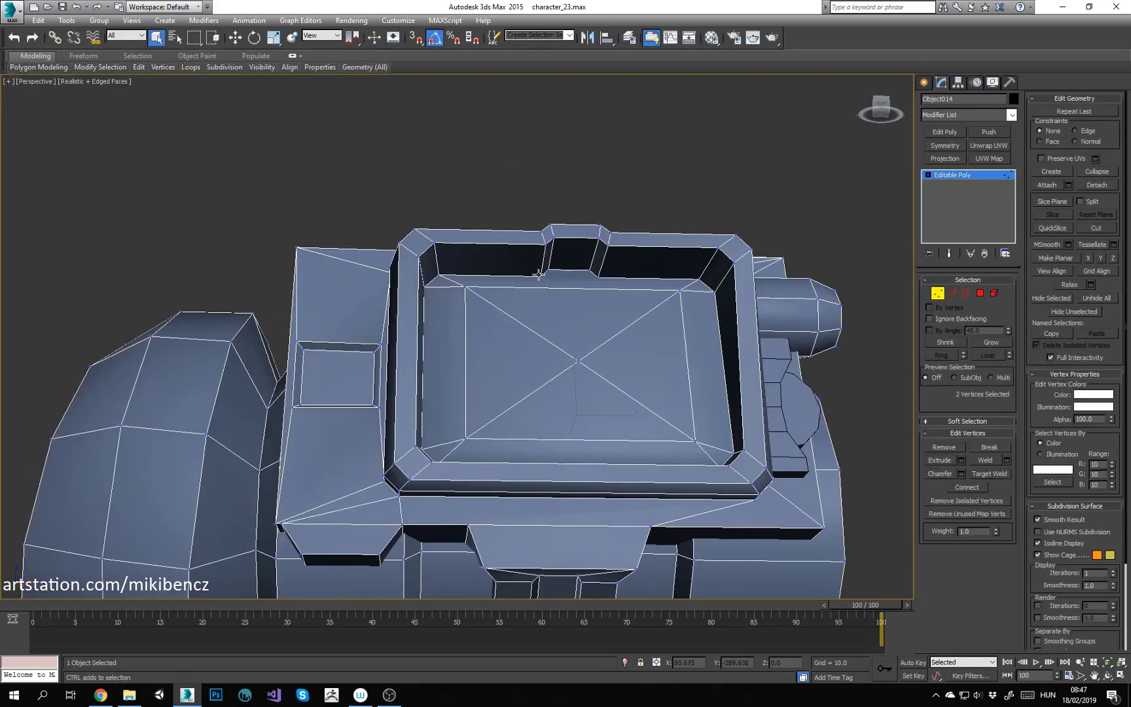
middle_click_drag(558, 278, 579, 297, "alt")
left_click(596, 279)
left_click(542, 276, "ctrl")
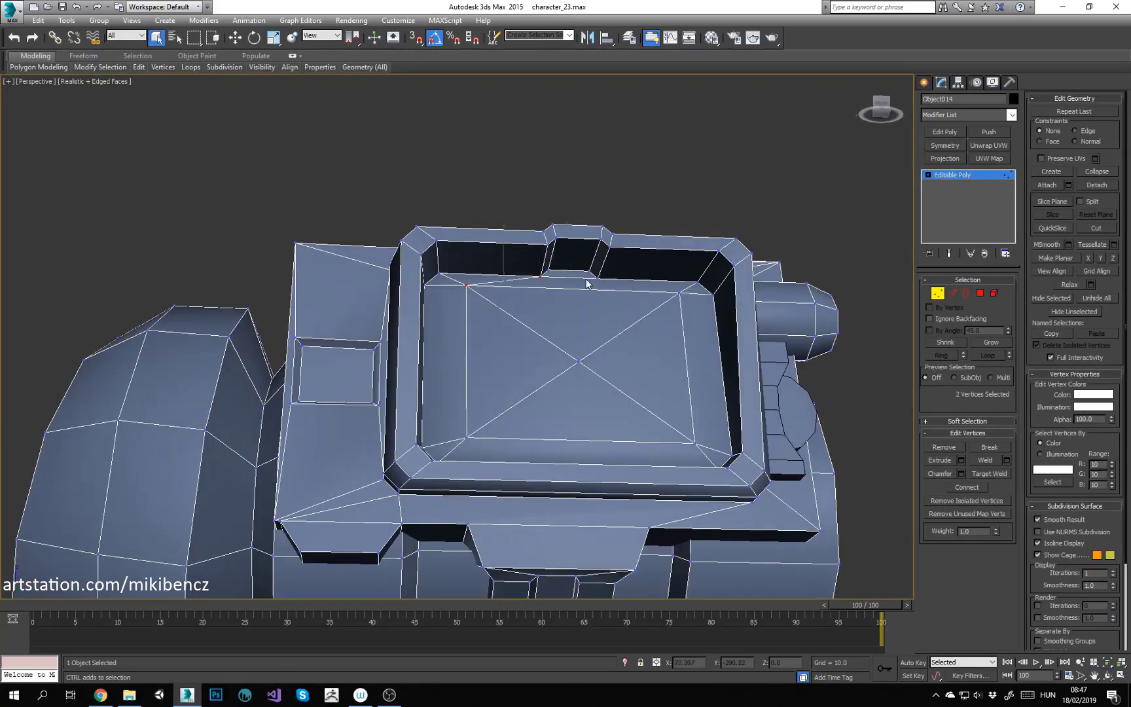
middle_click_drag(679, 292, 475, 366, "alt")
Step: Add a new Unwrap UVW modifier, open the UV editor and select the shell of the screen and frame
left_click(936, 294)
left_click(988, 145)
left_click(967, 416)
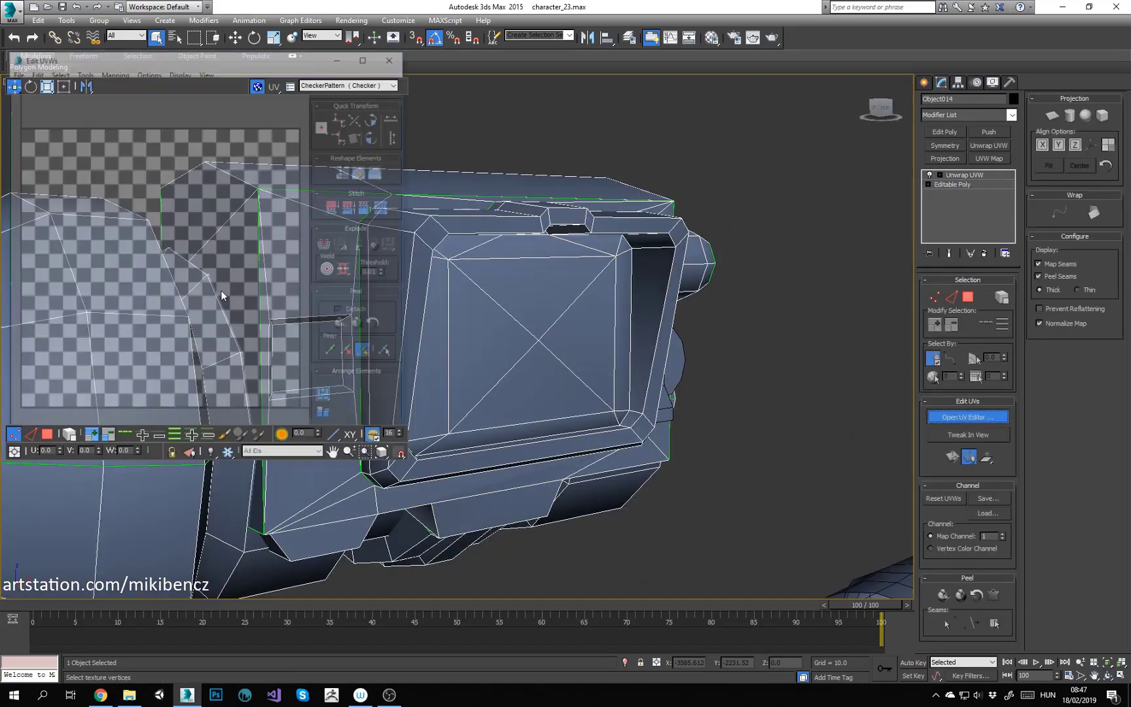
scroll(223, 295, "down", 3)
middle_click_drag(130, 261, 223, 226)
double_click(139, 202)
Step: Break the recessed screen face off the frame's shell and move it aside
middle_click_drag(498, 255, 487, 379, "alt")
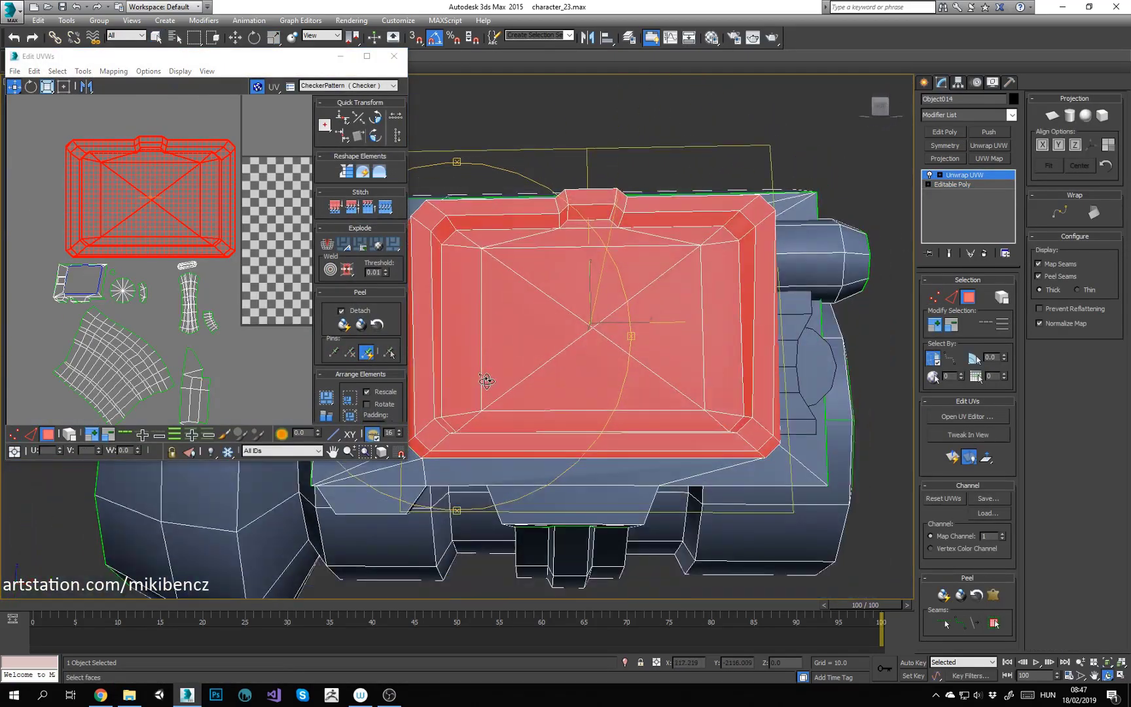
left_click(595, 357)
left_click(633, 330, "ctrl")
left_click(597, 296, "ctrl")
left_click(557, 332, "ctrl")
left_click(935, 325)
right_click(87, 190)
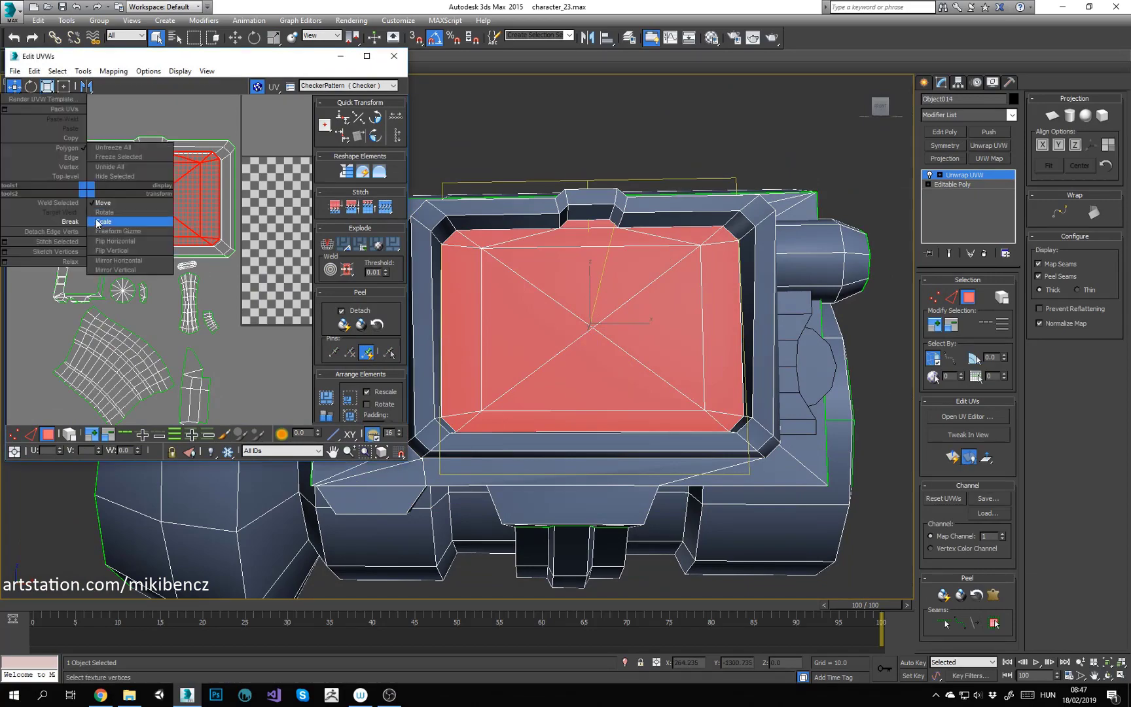
left_click(100, 222)
Step: Break the frame's shell across the edges of one lower corner so the ring is open
middle_click_drag(205, 225, 241, 262)
scroll(241, 261, "up", 2)
key("2")
middle_click_drag(451, 229, 483, 259, "alt")
right_click(197, 212)
left_click(188, 237)
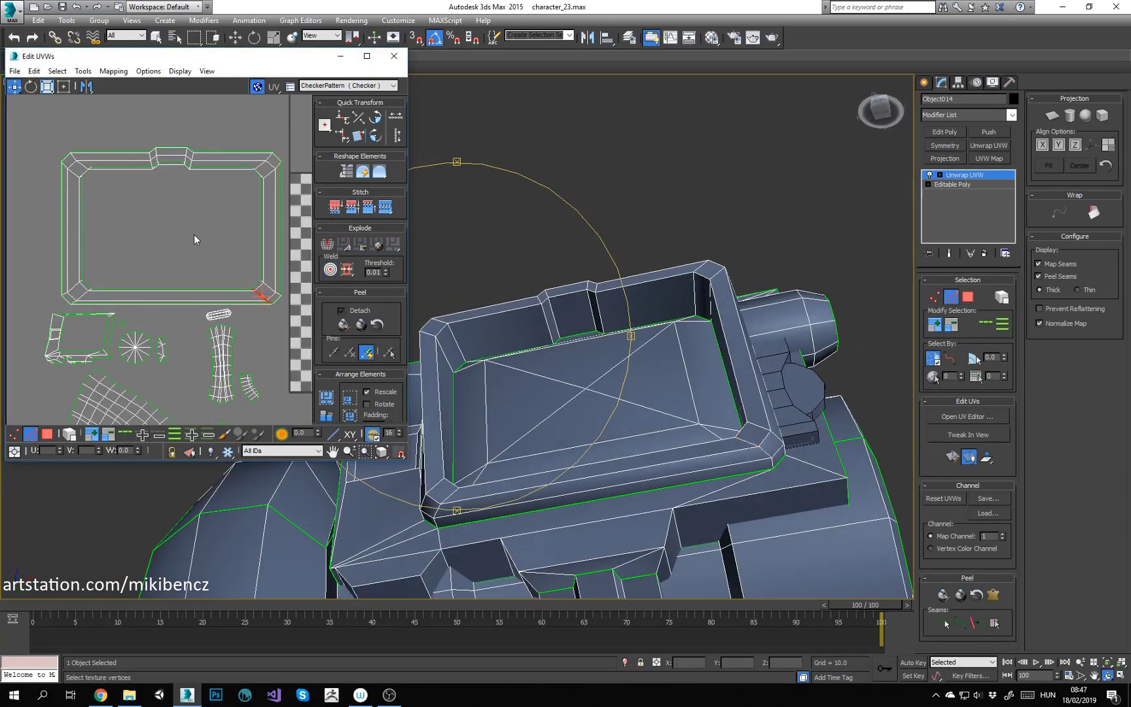
right_click(193, 234)
left_click(186, 260)
left_click(268, 301)
key("ctrl+z")
right_click(190, 151)
left_click(182, 177)
Step: Relax the opened frame shell by polygon angles with 100 iterations and an amount of 1.0
key("3")
scroll(71, 134, "down", 2)
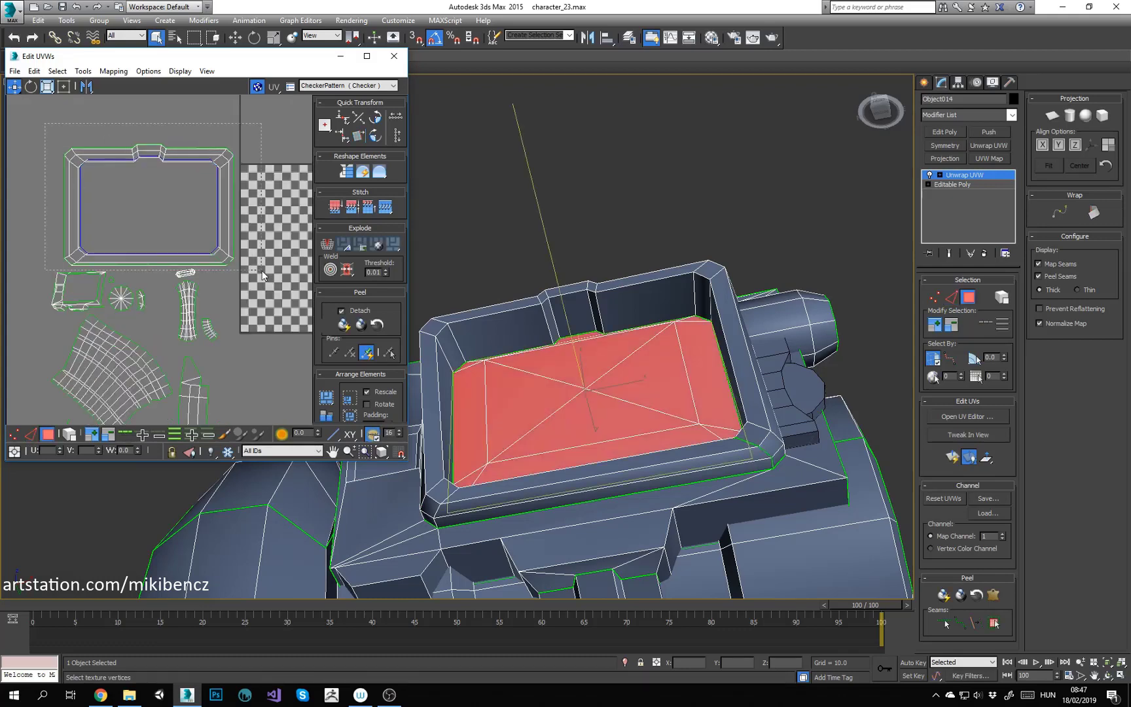
left_click(85, 154)
scroll(135, 214, "up", 2)
left_click(85, 72)
left_click(93, 269)
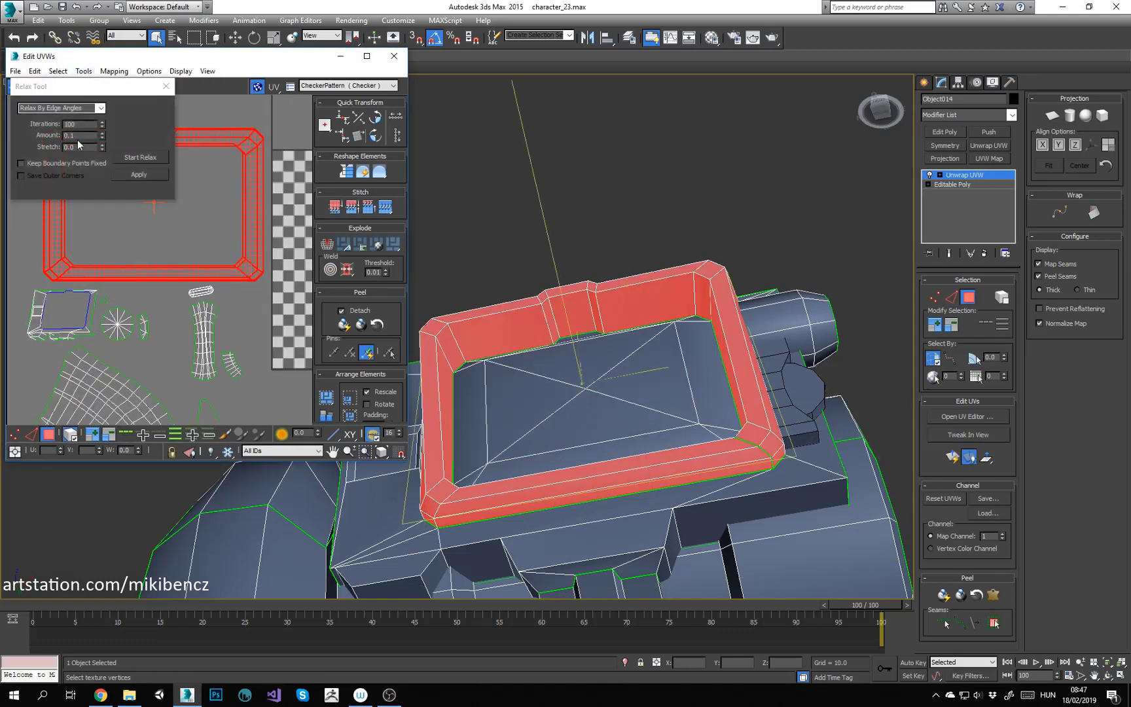
left_click(131, 157)
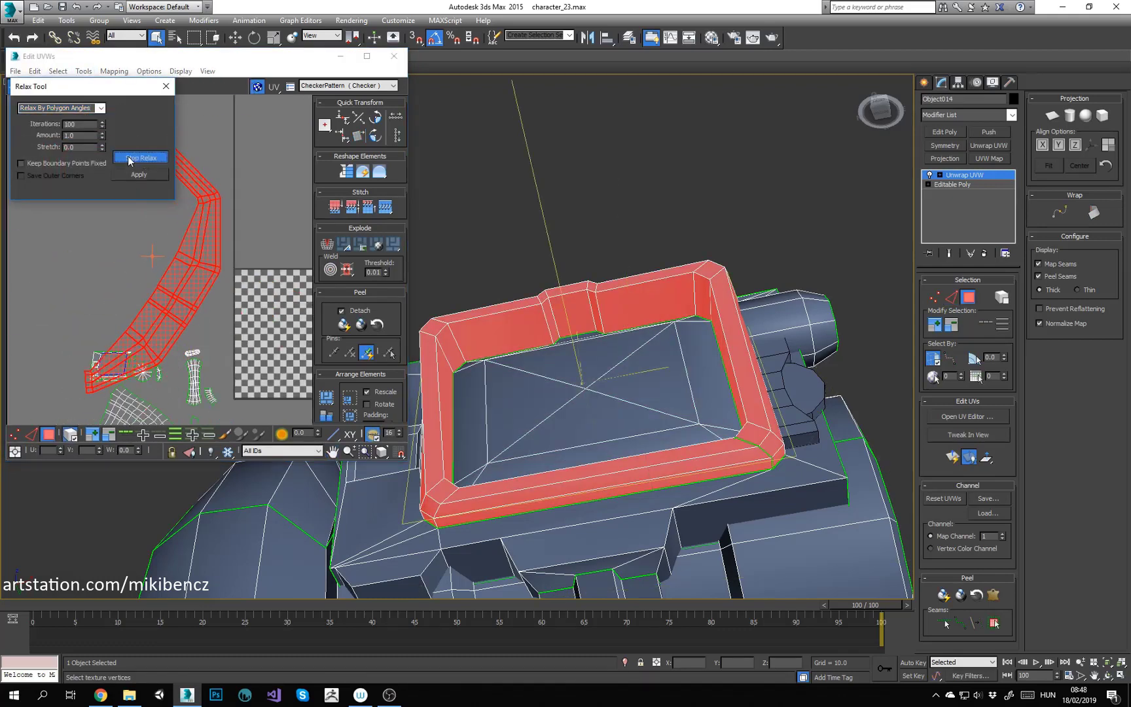
left_click(129, 160)
Step: Reposition the relaxed frame strip so it sits above the smaller shells
middle_click_drag(262, 193, 247, 245)
scroll(248, 245, "down", 2)
left_click_drag(226, 284, 203, 245)
scroll(210, 265, "up", 1)
left_click(206, 293)
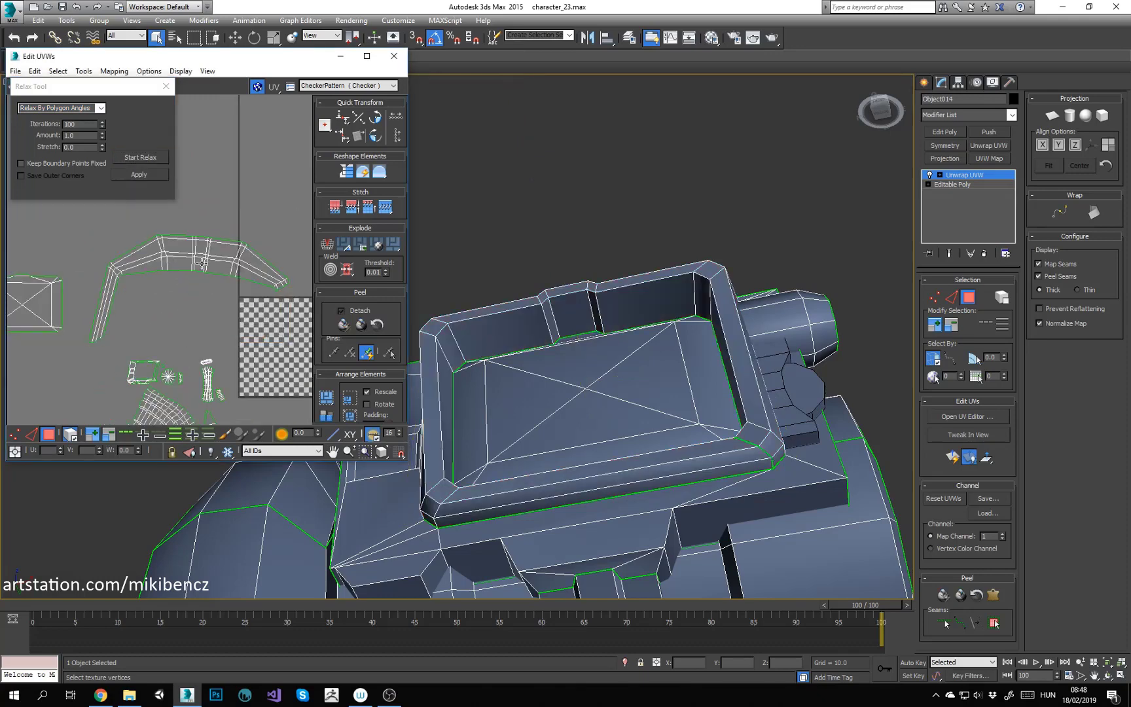
Step: Planar-map the box's remaining faces around the screen frame and place their shell apart from the others
middle_click_drag(202, 263, 205, 174)
scroll(143, 285, "up", 4)
left_click(133, 292)
middle_click_drag(584, 379, 528, 288)
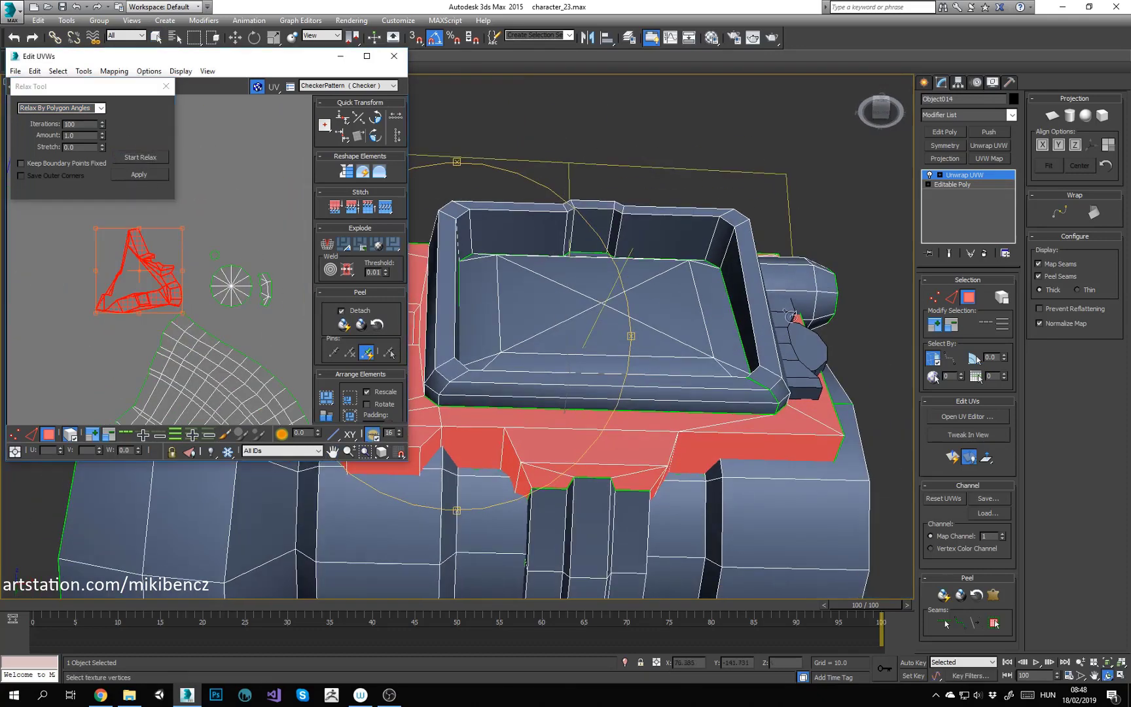
left_click(953, 457)
scroll(197, 281, "down", 4)
left_click_drag(265, 232, 59, 308)
middle_click_drag(85, 314, 202, 268)
scroll(197, 294, "up", 1)
left_click(202, 298)
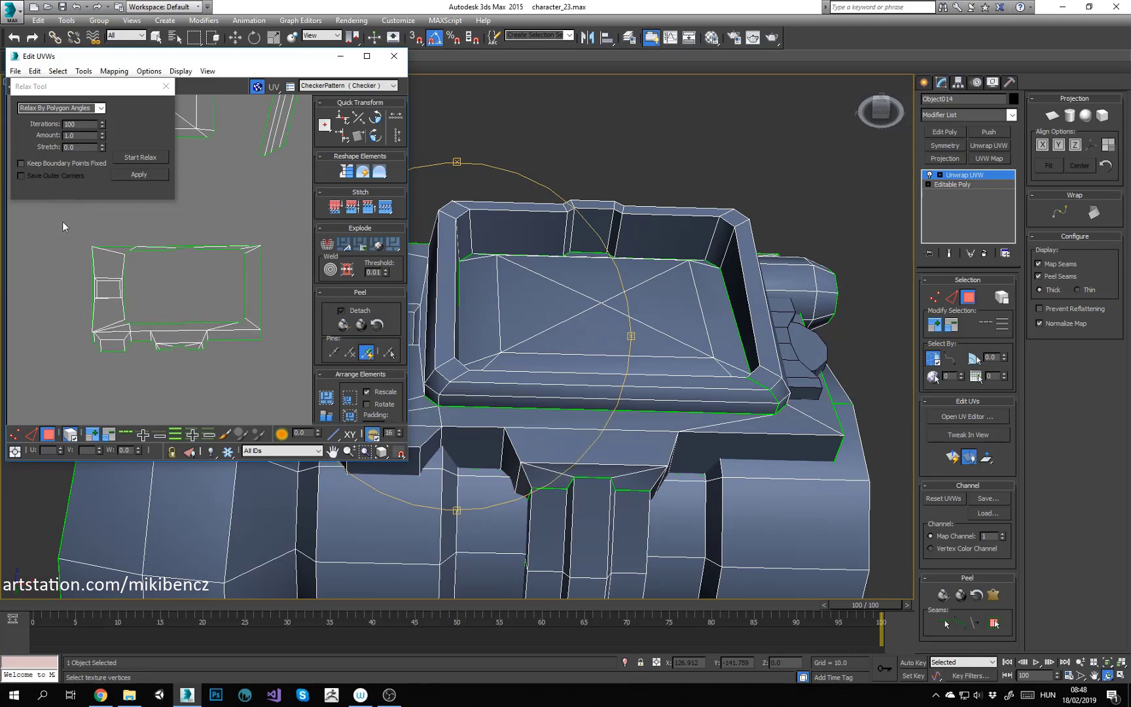
Step: Try to relax the box's planar shell by edge angles with an amount of 0.1, and undo it
left_click_drag(64, 224, 229, 327)
key("ctrl+z")
double_click(73, 135)
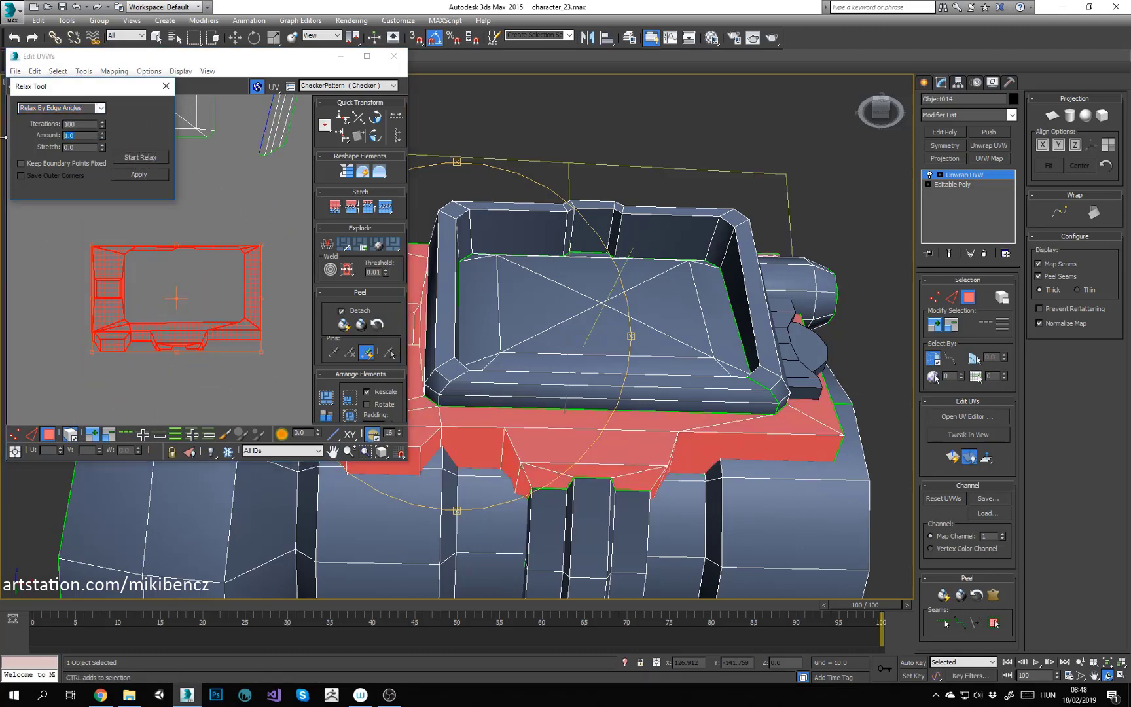
type("0.1")
key("Return")
left_click(140, 158)
key("ctrl+z")
left_click(277, 221)
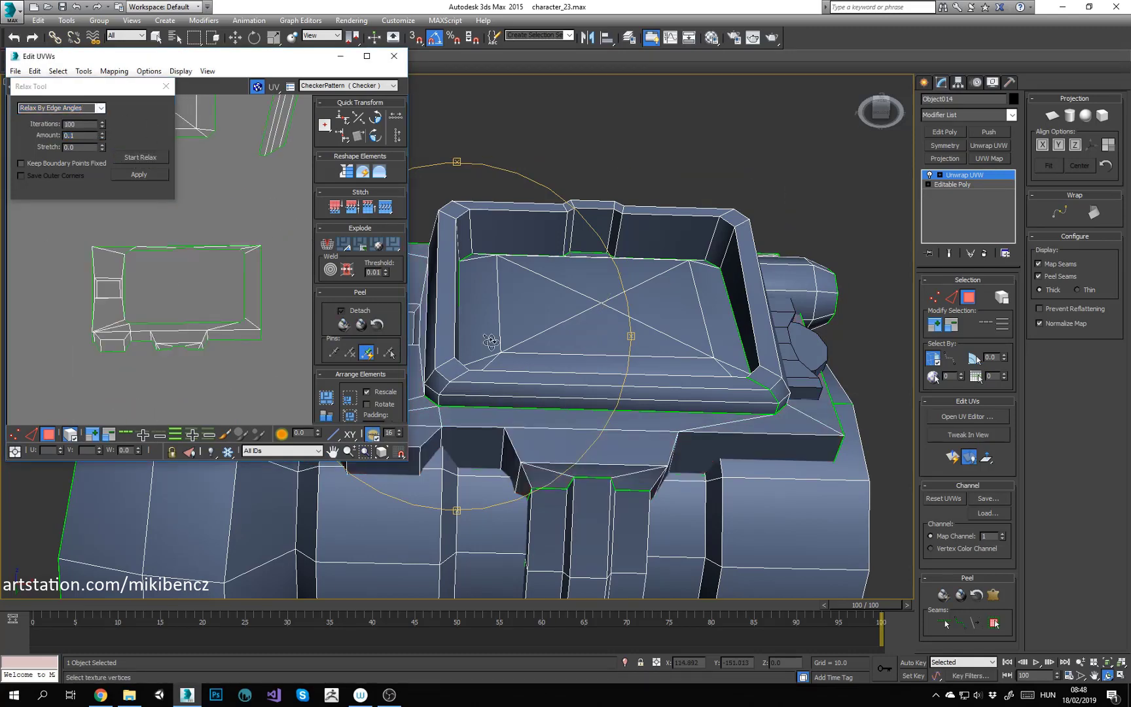
middle_click_drag(491, 343, 502, 329, "alt")
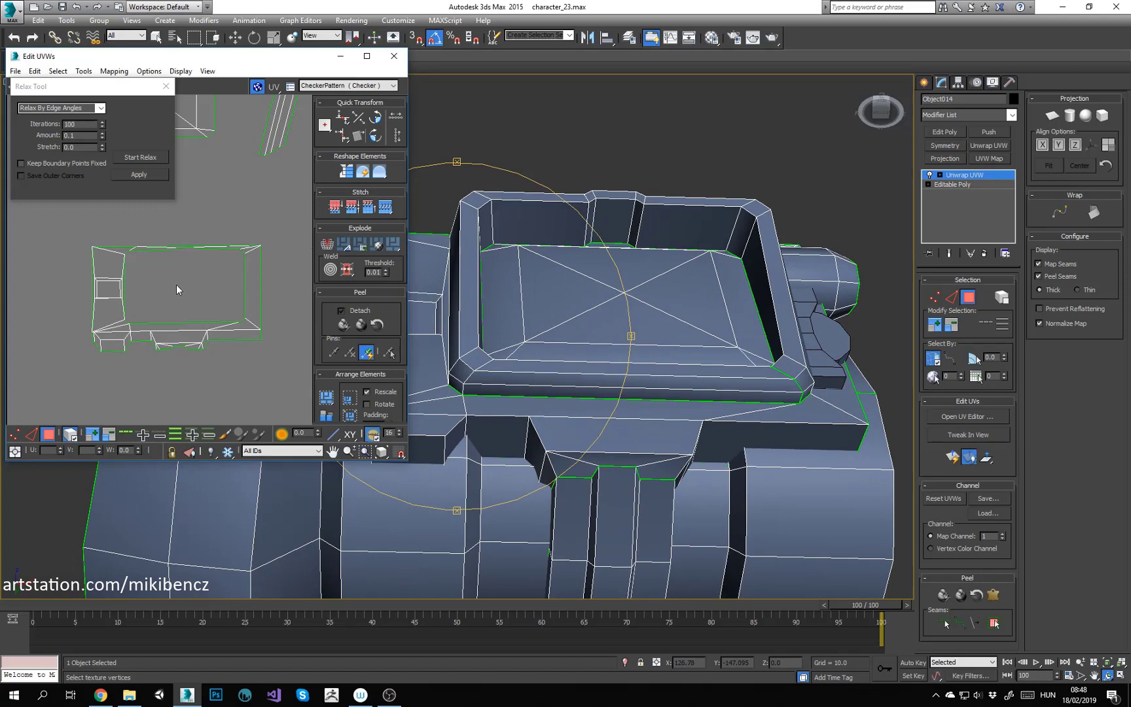
scroll(176, 283, "up", 5)
key("ctrl+z")
key("ctrl+z")
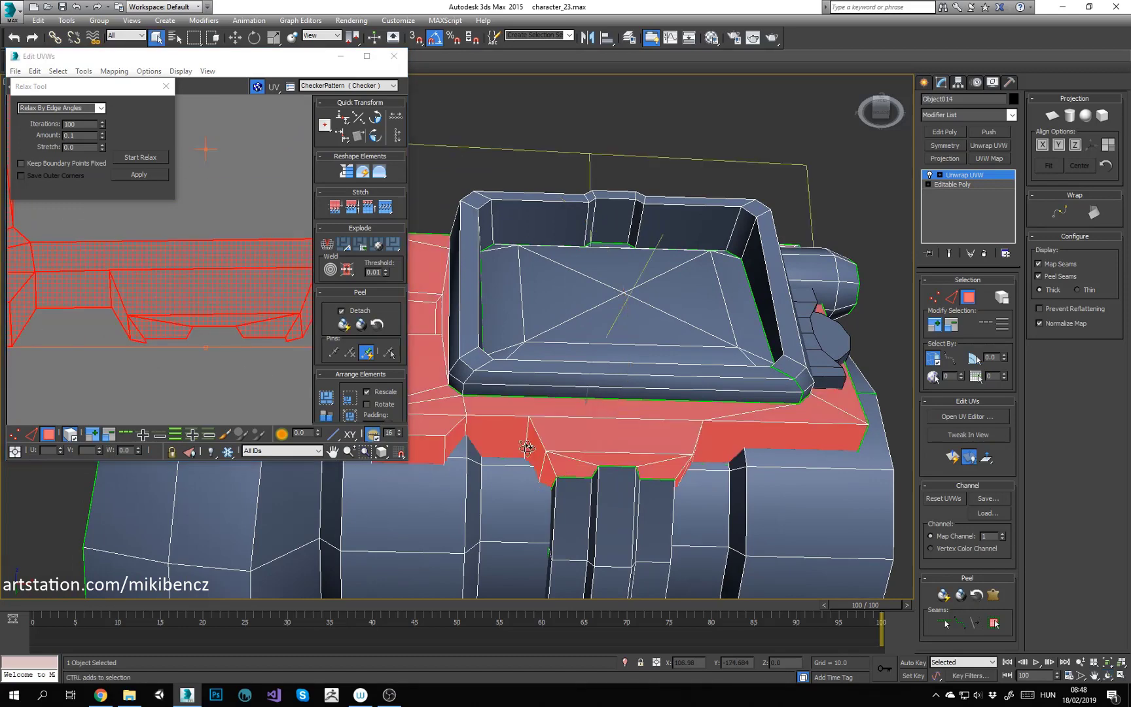
Step: Break the two protruding front blocks off the box shell and relax them by polygon angles
scroll(169, 345, "down", 1)
left_click_drag(147, 330, 292, 386)
left_click(75, 435)
left_click_drag(145, 373, 226, 335)
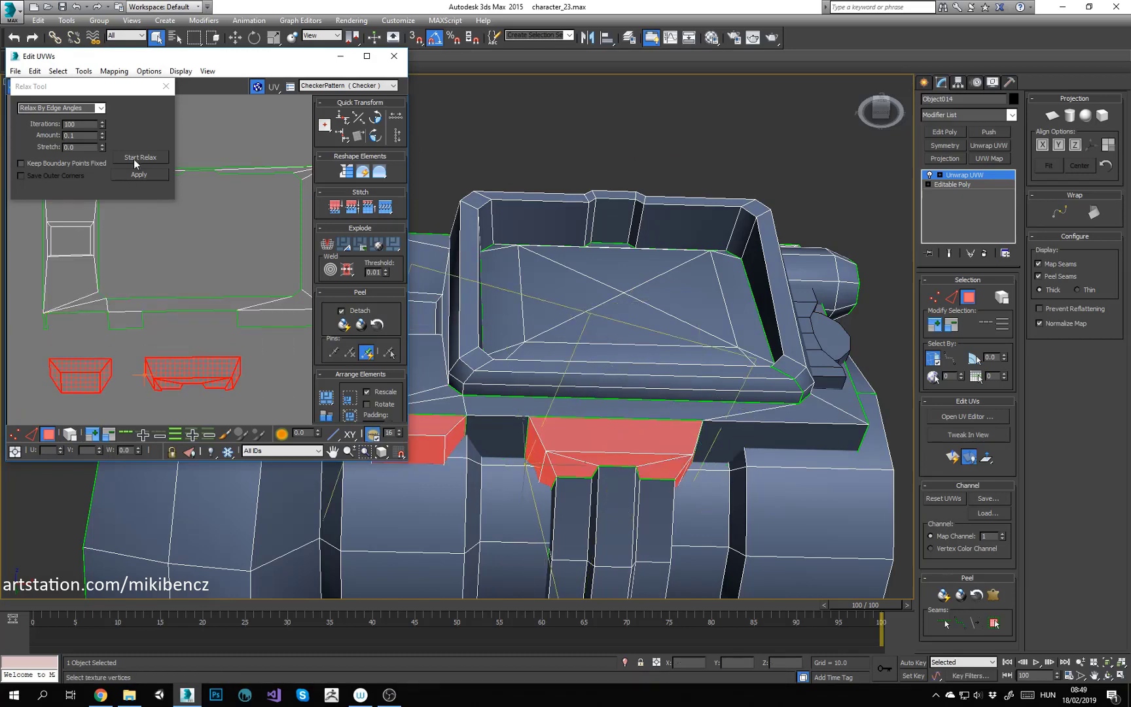
left_click(66, 117)
left_click(200, 352)
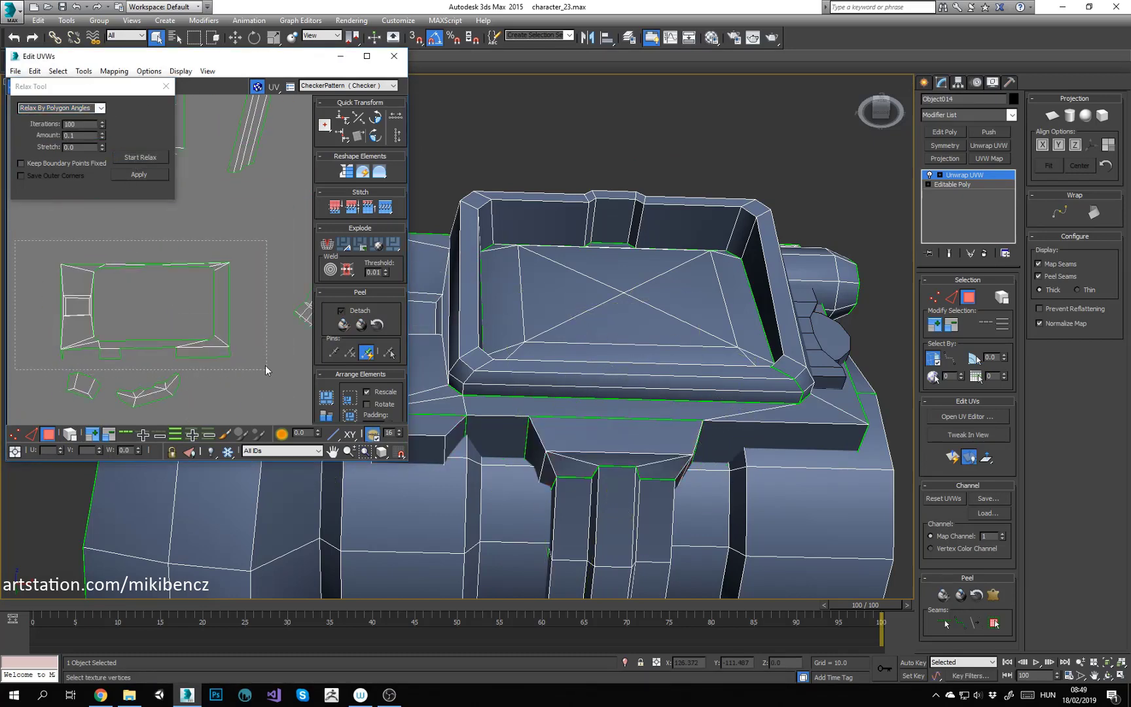
Step: Separate the front side strips from the box shell and planar-map the box's top face around the screen
scroll(211, 276, "up", 3)
middle_click_drag(165, 286, 165, 289)
middle_click_drag(523, 295, 562, 314, "alt")
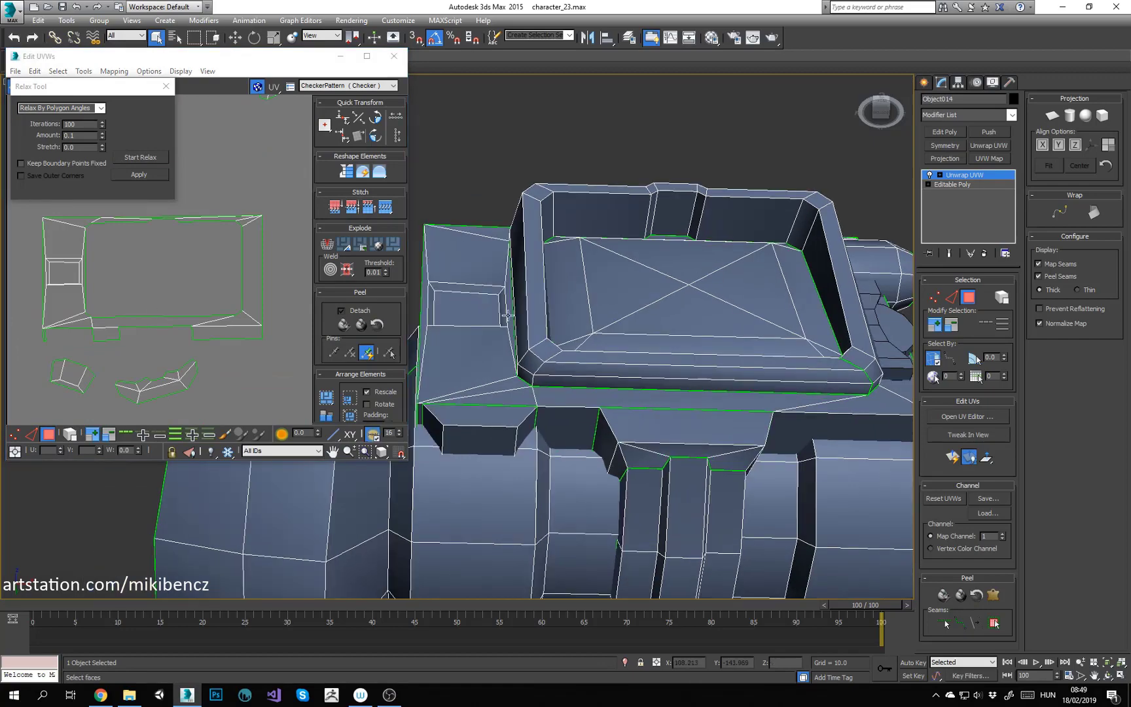
left_click(510, 347)
middle_click_drag(510, 347, 561, 380, "alt")
left_click(218, 230)
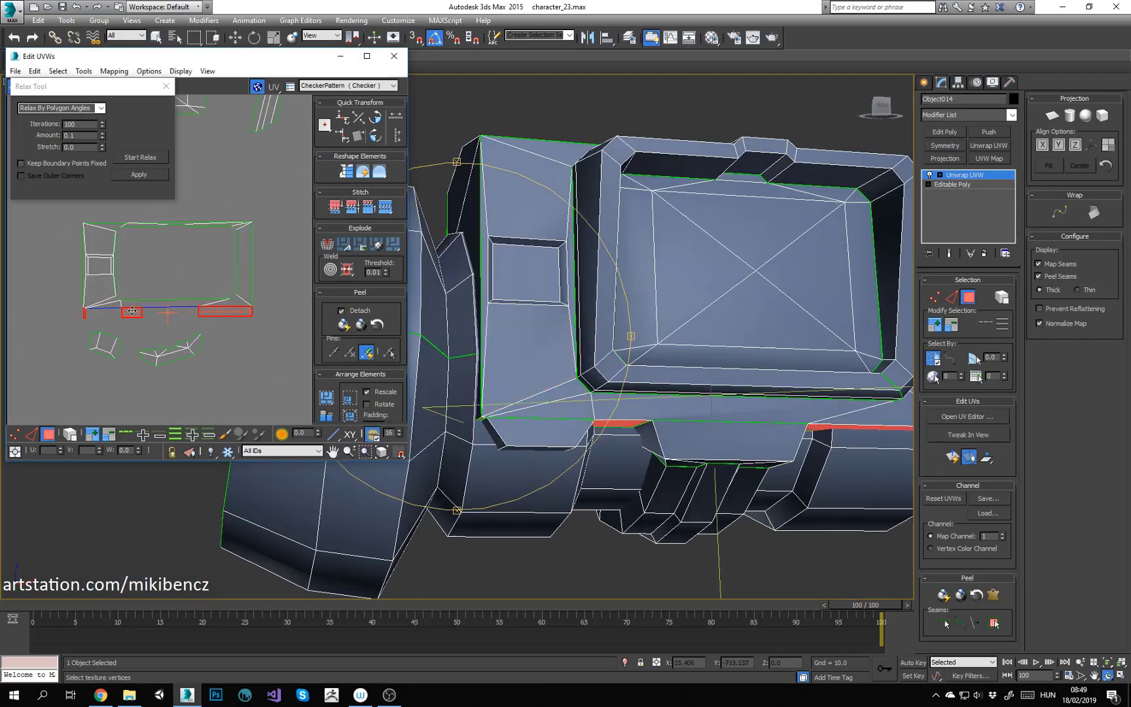
middle_click_drag(168, 280, 162, 280)
left_click(162, 281)
left_click(951, 458)
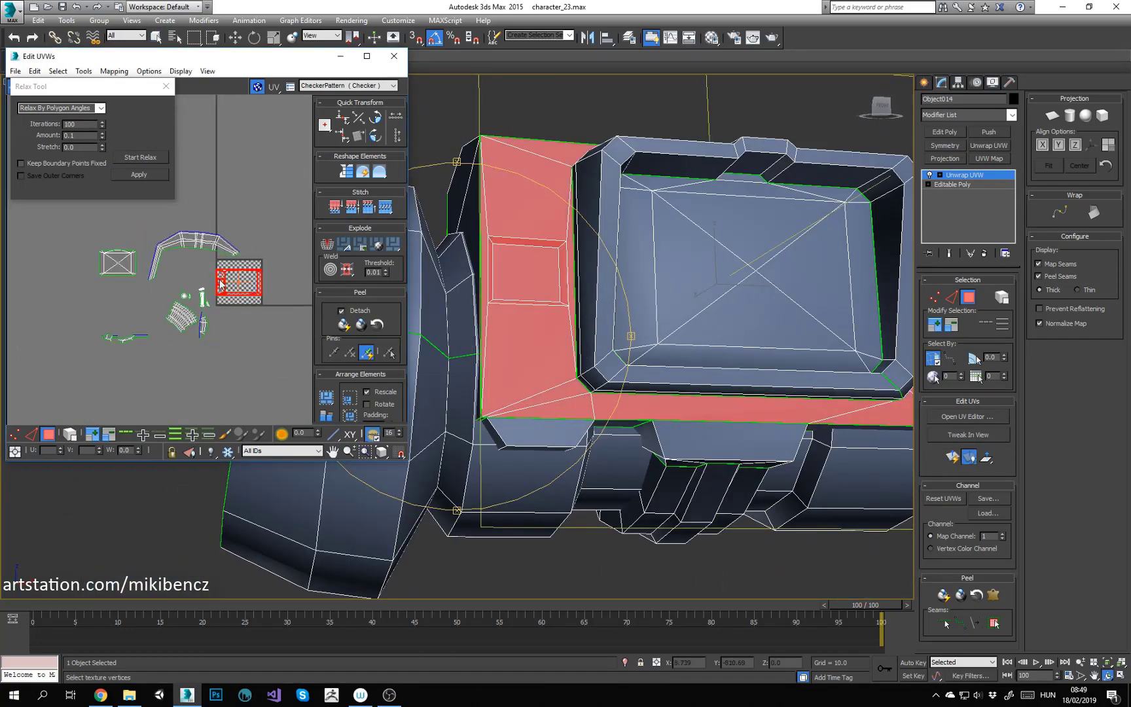
Step: Rescale all the device's shells to matching proportions and gather them beside the UV square
left_click(118, 321)
scroll(218, 271, "down", 10)
key("ctrl+a")
scroll(179, 271, "up", 5)
left_click(179, 271)
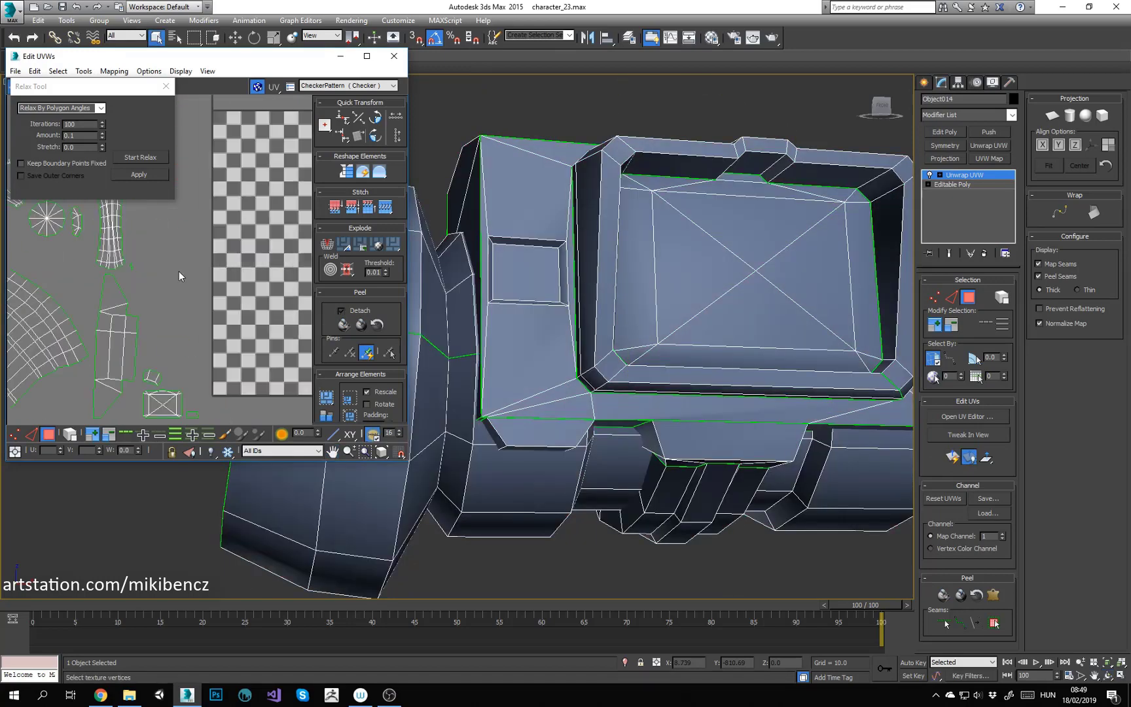
Step: Check which model faces the screen shell and the front strip shells belong to
scroll(160, 393, "up", 4)
left_click_drag(152, 379, 225, 331)
scroll(249, 298, "down", 2)
scroll(248, 298, "down", 4)
scroll(173, 228, "up", 7)
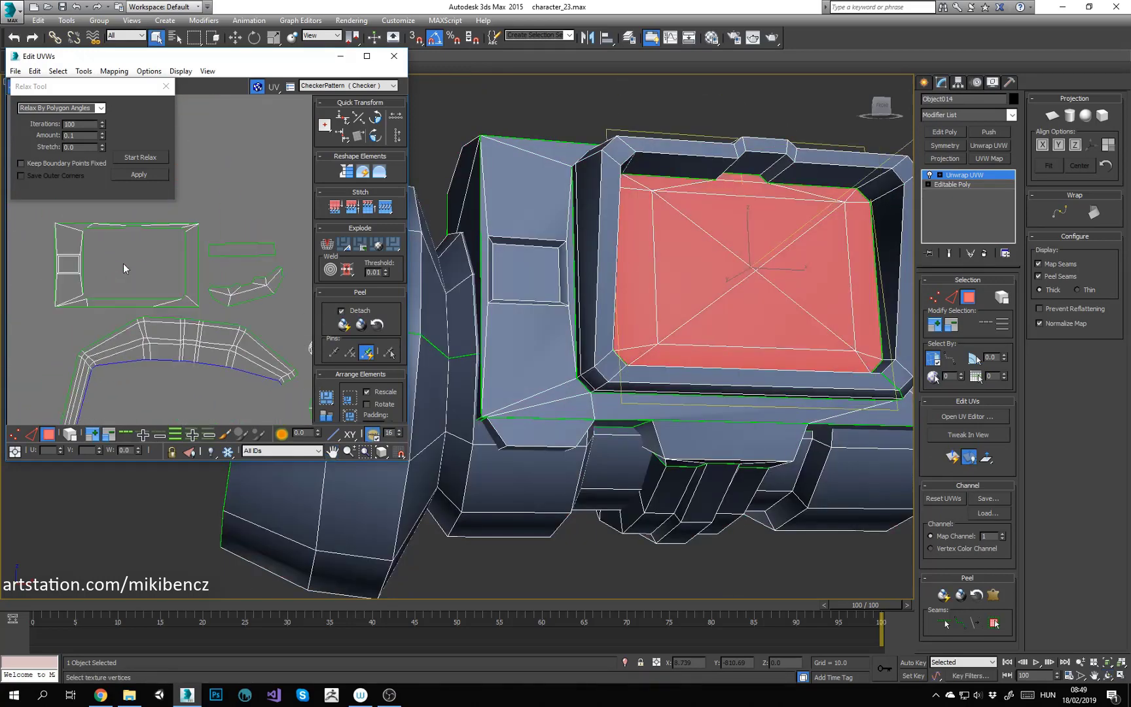
middle_click_drag(243, 291, 187, 273)
left_click(187, 273)
left_click(164, 233)
middle_click_drag(440, 225, 386, 293, "alt")
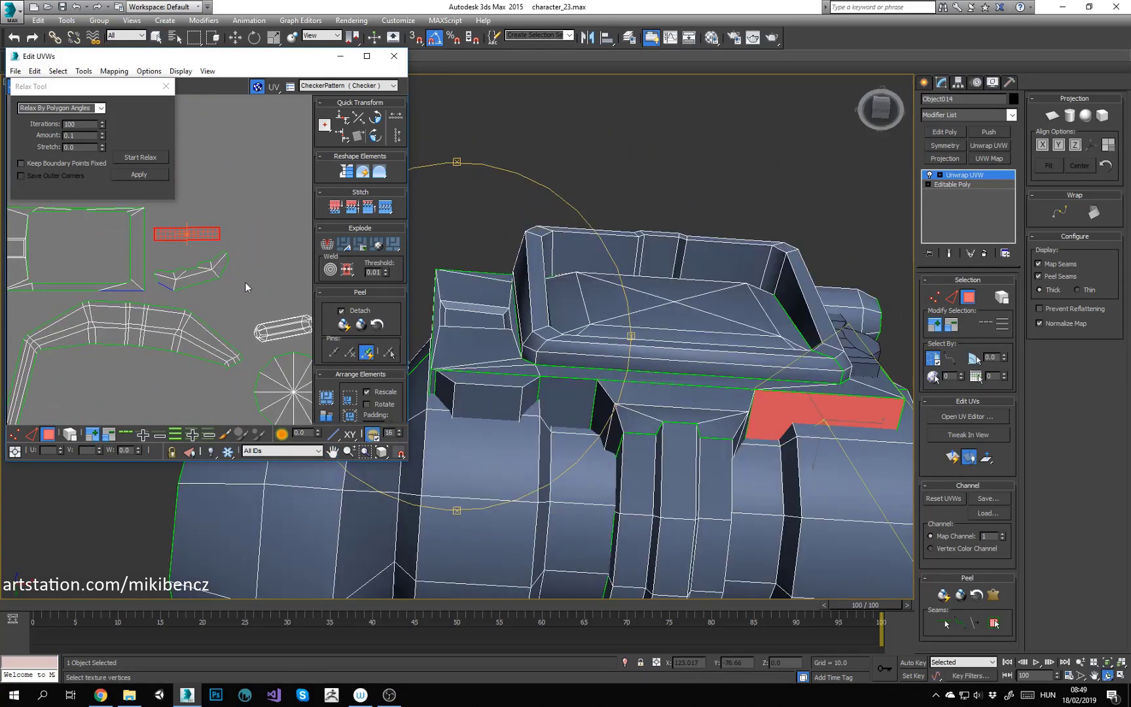
Step: Move the box's top shell upward, clear of the frame's strip
middle_click_drag(246, 283, 293, 284)
scroll(293, 283, "up", 2)
scroll(101, 204, "down", 2)
middle_click_drag(101, 204, 115, 252)
left_click_drag(206, 336, 200, 251)
left_click(261, 267)
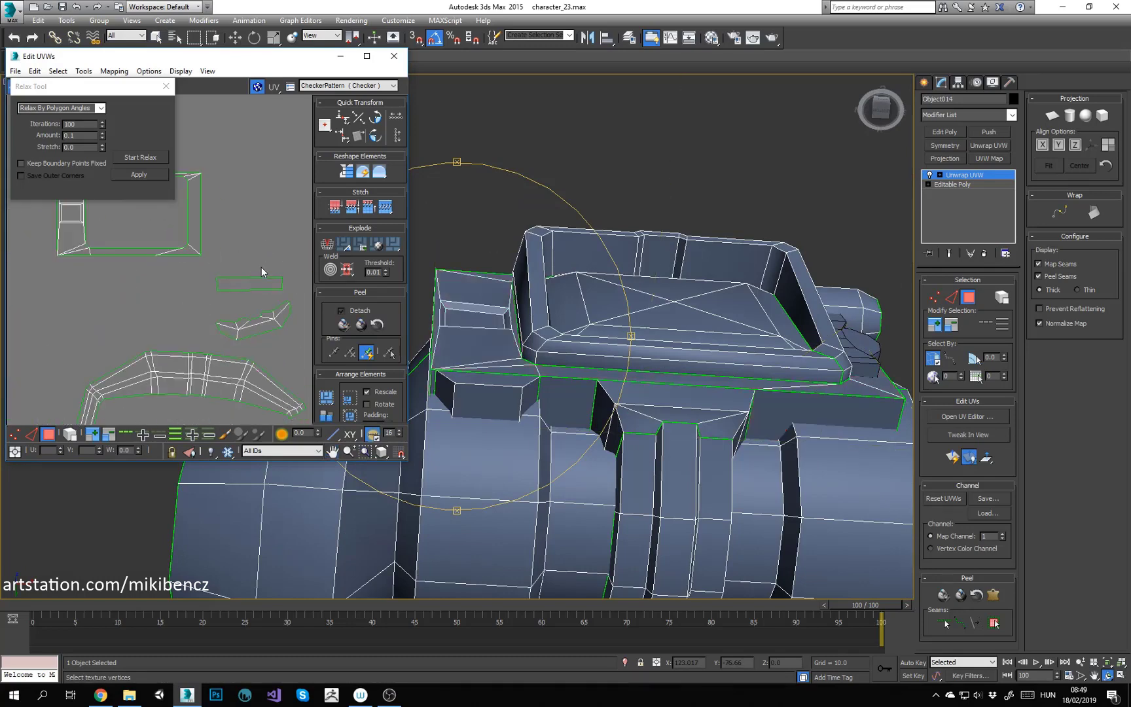
Step: Align the lengthwise edges of the ridged band's shell into straight vertical lines
scroll(240, 289, "down", 4)
middle_click_drag(239, 289, 193, 257)
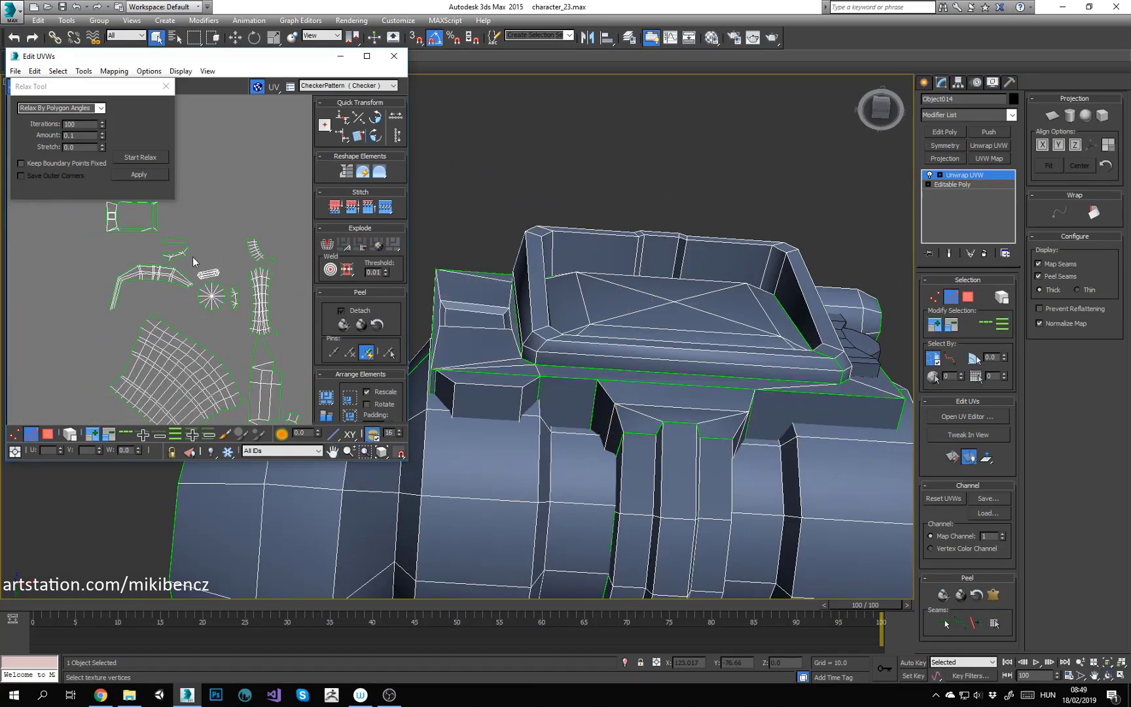
middle_click_drag(847, 410, 656, 351)
key("3")
left_click(737, 392)
middle_click_drag(182, 258, 199, 310)
scroll(251, 237, "up", 4)
key("2")
double_click(242, 270)
left_click(362, 173)
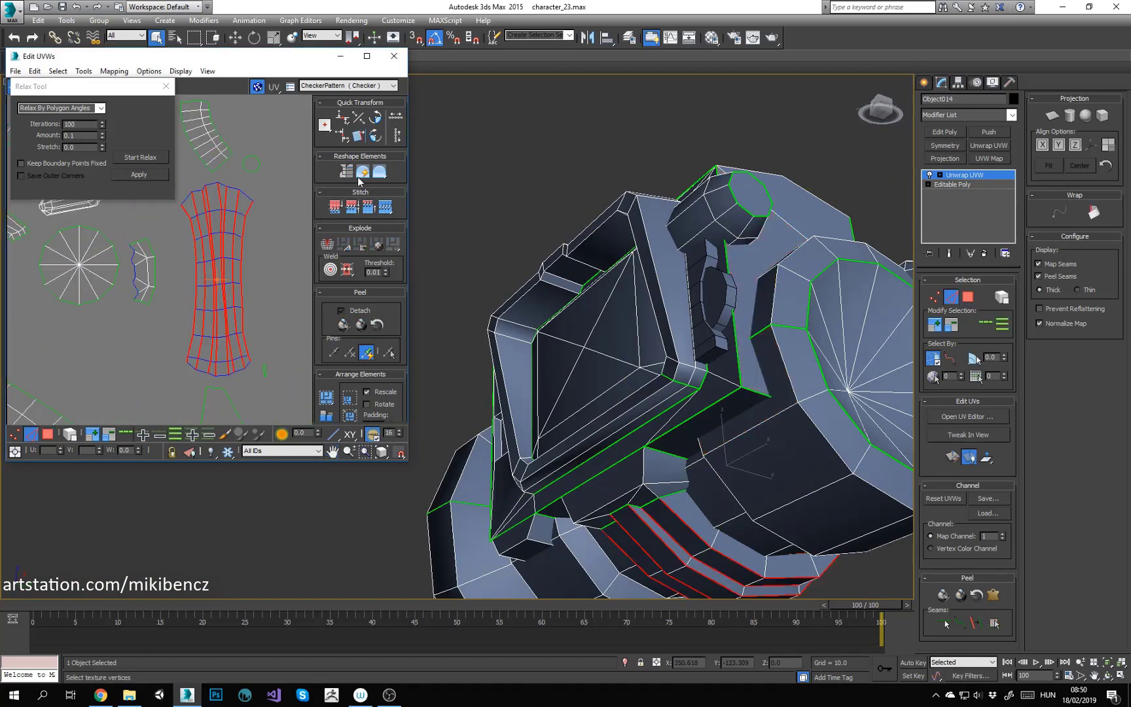
left_click(345, 138)
Step: Align the crosswise edges of the ridged band's shell horizontally to finish a rectangular grid
left_click(265, 245)
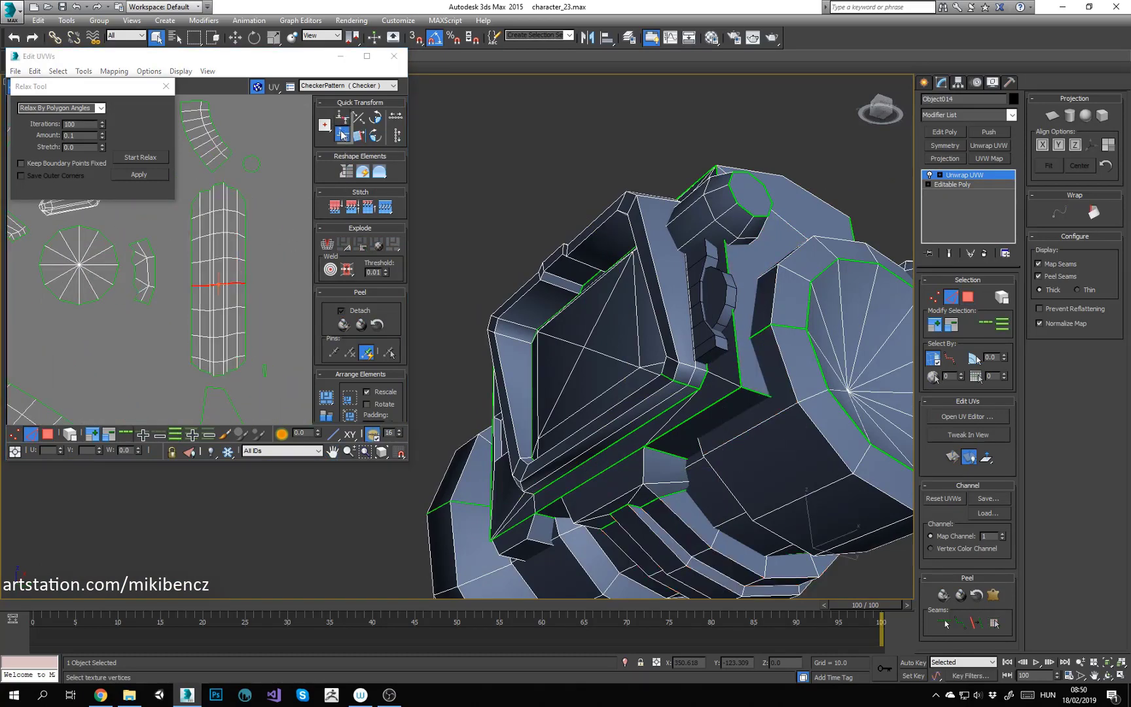
left_click(248, 354)
scroll(277, 252, "down", 5)
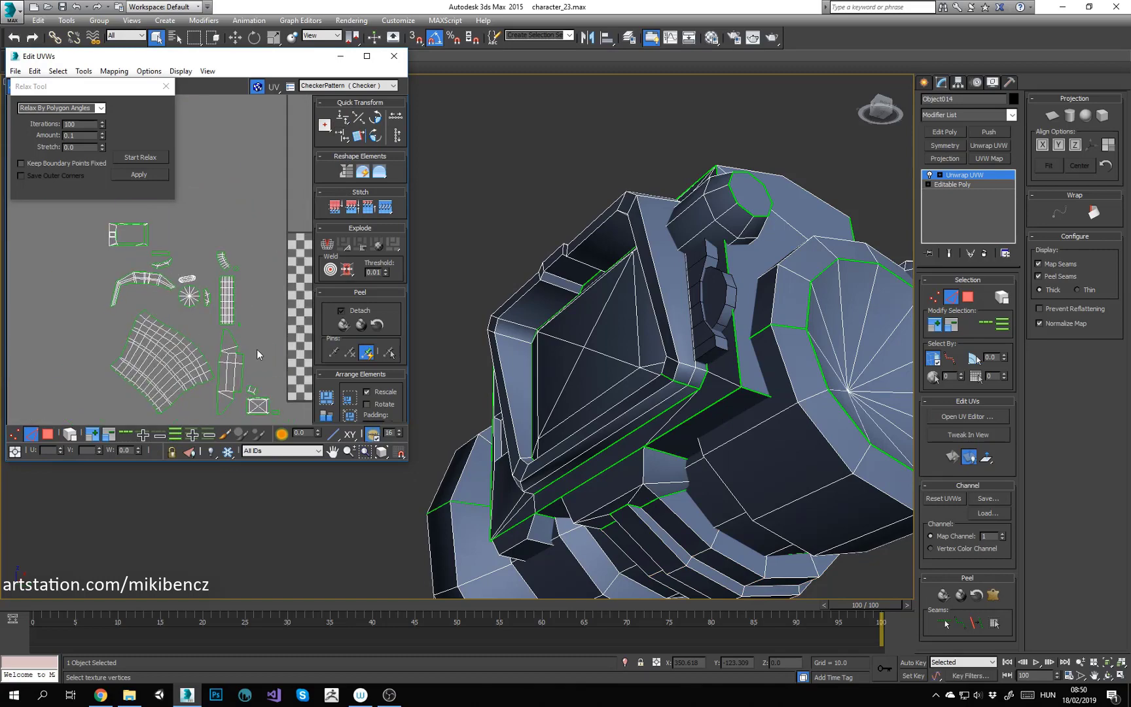
middle_click_drag(257, 349, 225, 311)
Step: Move the round cap's fan-shaped shell aside and select the thin rod's shell in the enlarged UV editor
left_click(367, 56)
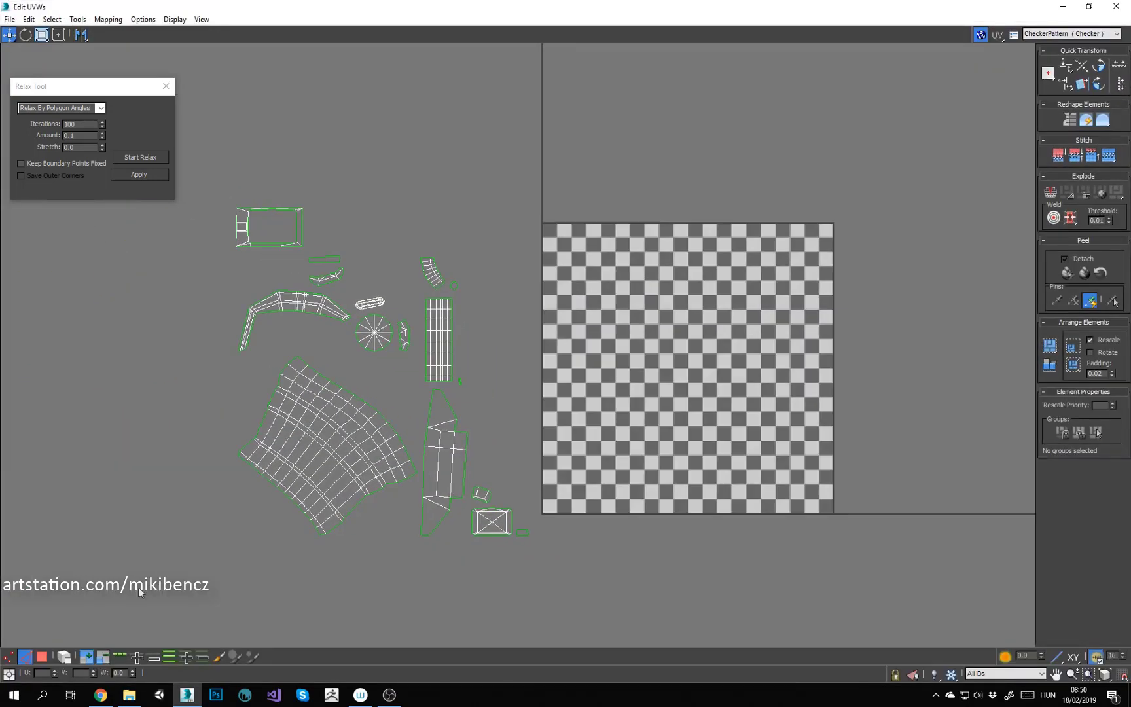
scroll(364, 290, "up", 3)
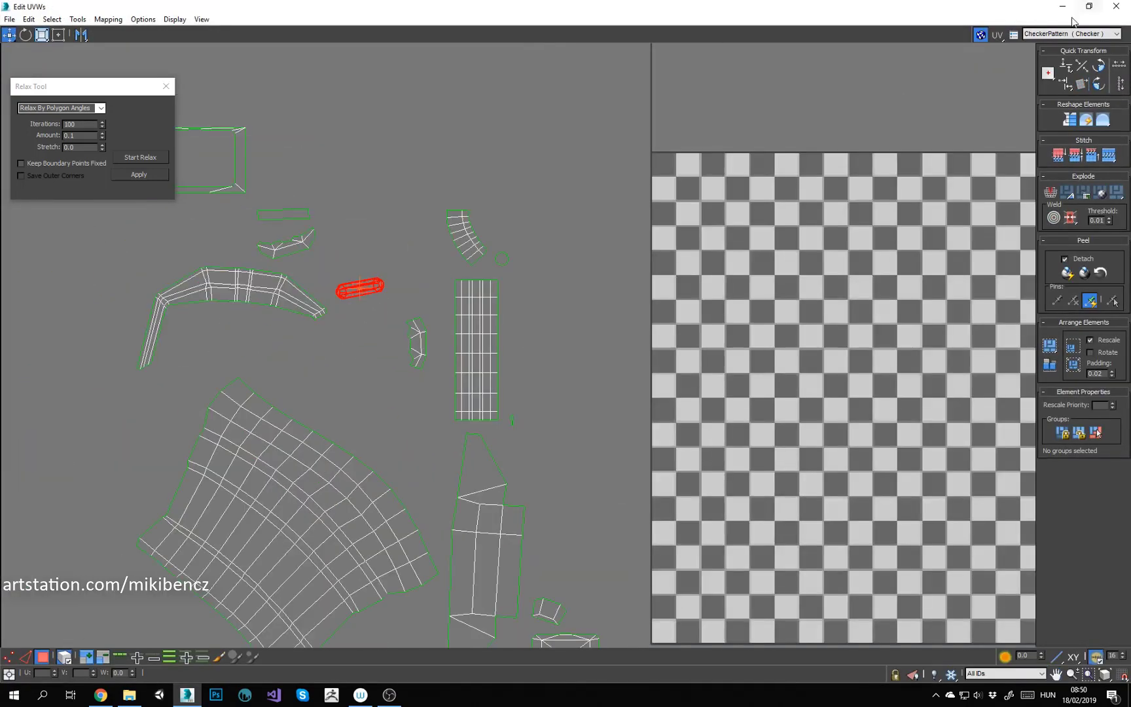
left_click(1090, 6)
Step: Planar-map both end caps of the thin rod as separate shells and move them away from the other shells
middle_click_drag(452, 357, 606, 377, "alt")
left_click(432, 376)
scroll(164, 281, "down", 3)
left_click(952, 458)
left_click_drag(225, 294, 117, 110)
middle_click_drag(498, 380, 615, 386, "alt")
left_click(655, 365)
left_click(952, 457)
left_click_drag(274, 302, 248, 109)
Step: Break the thin rod's shell open along one of its lengthwise edges
key("F3")
key("2")
left_click(669, 394)
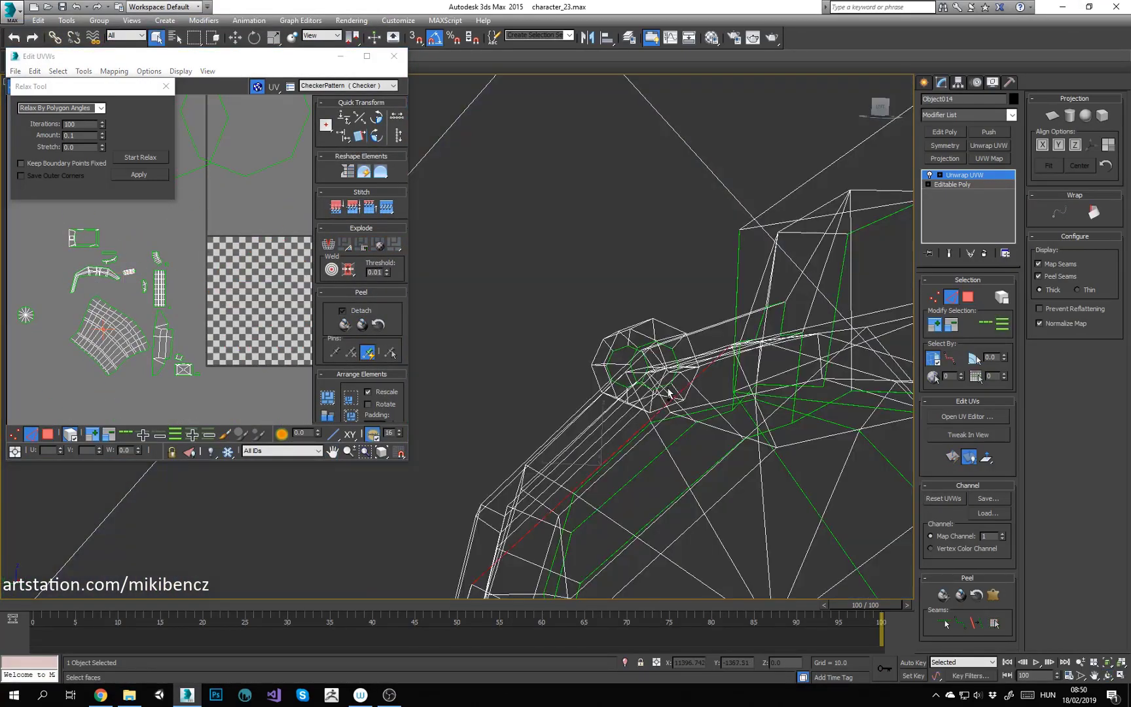
key("F3")
mouse_move(669, 394)
middle_mouse_down("alt")
mouse_move(537, 366)
mouse_move(498, 294)
middle_mouse_up("alt")
left_click(473, 254)
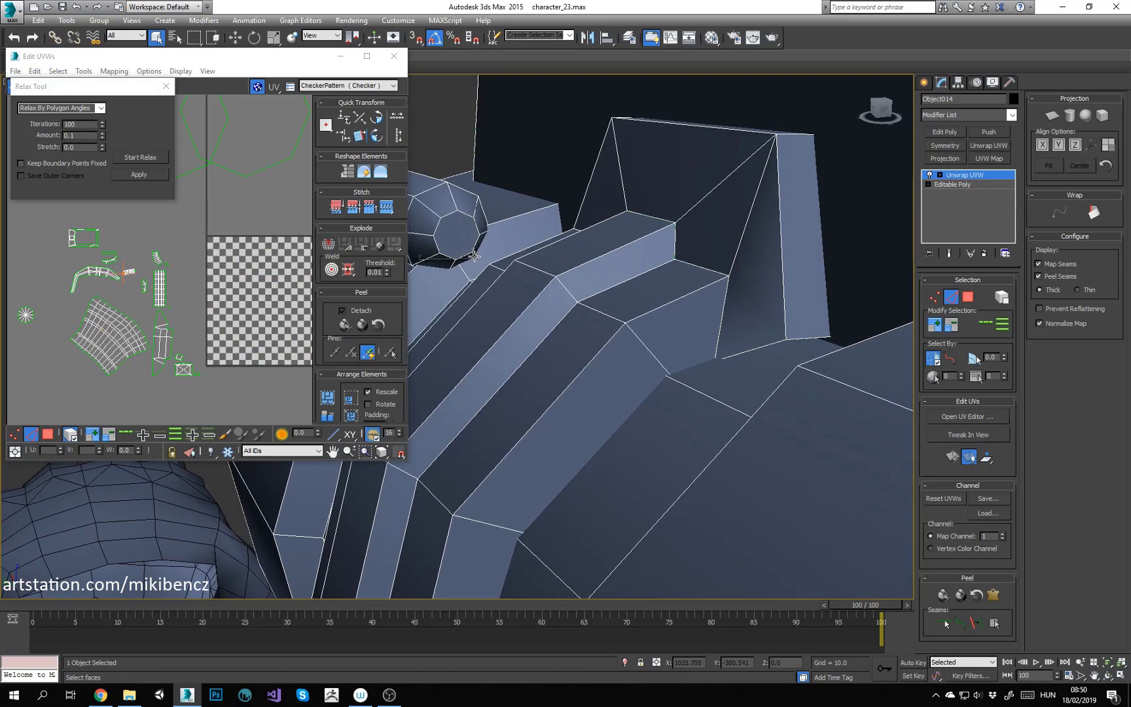
scroll(474, 256, "up", 4)
key("F3")
scroll(684, 283, "down", 10)
scroll(661, 281, "up", 10)
scroll(141, 248, "up", 8)
key("ctrl+b")
key("3")
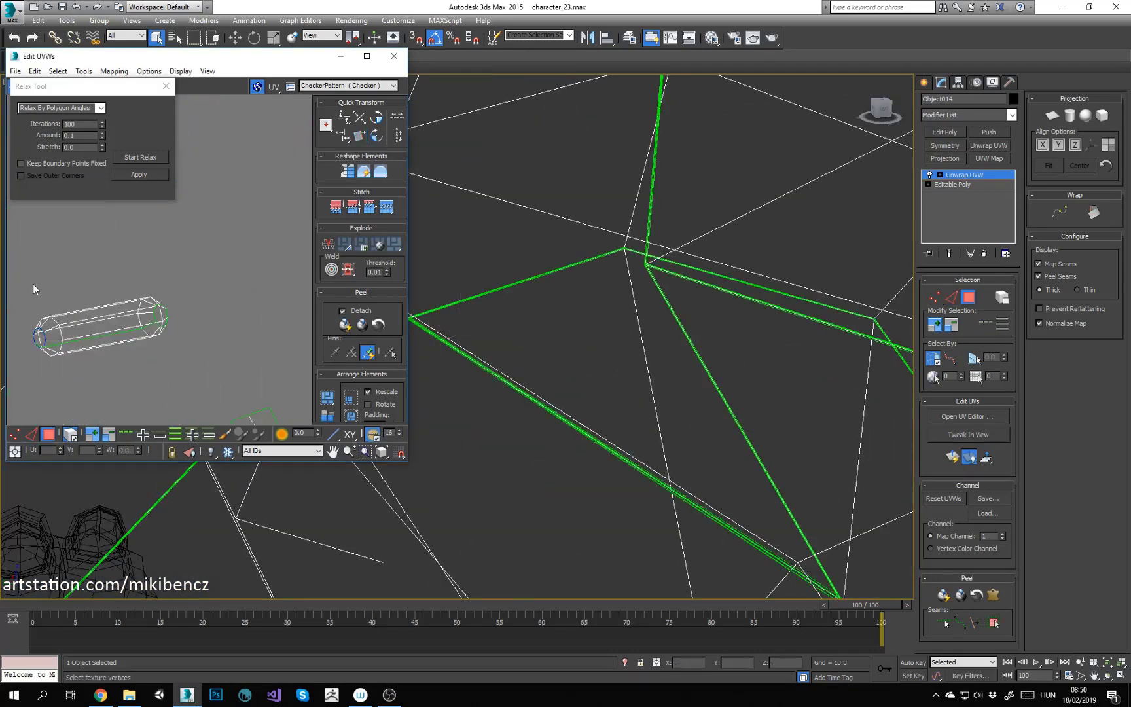
Step: Relax the thin rod's opened shell by polygon angles with 100 iterations and an amount of 0.1
left_click(78, 327)
left_click(139, 174)
left_click(191, 270)
scroll(191, 269, "down", 6)
scroll(87, 252, "down", 3)
left_click(127, 268)
left_click(210, 282)
middle_click_drag(218, 282, 142, 275)
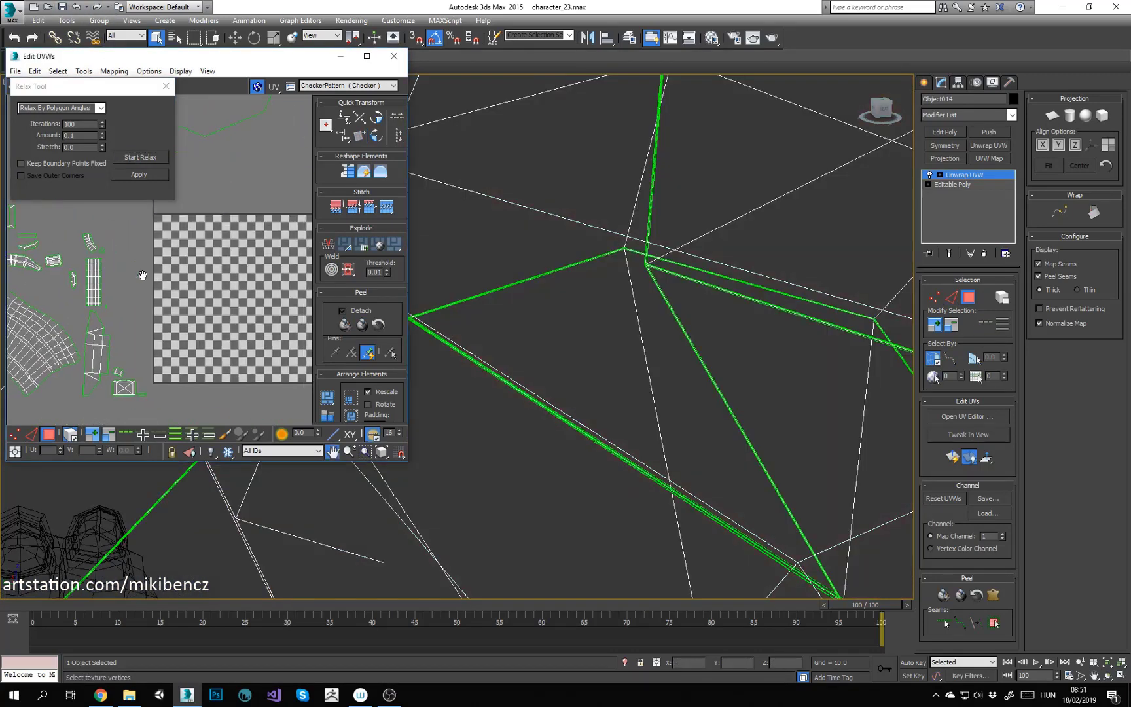
Step: Pack all of the device's shells together and move the layout off the checker tile
left_click(327, 397)
left_click_drag(242, 305, 108, 304)
left_click(157, 393)
middle_click_drag(144, 307, 233, 299)
Step: Collapse the device's Unwrap UVW modifier and attach the curved bracket beside the screen to it
scroll(728, 286, "down", 8)
key("F3")
left_click_drag(723, 266, 682, 319)
key("z")
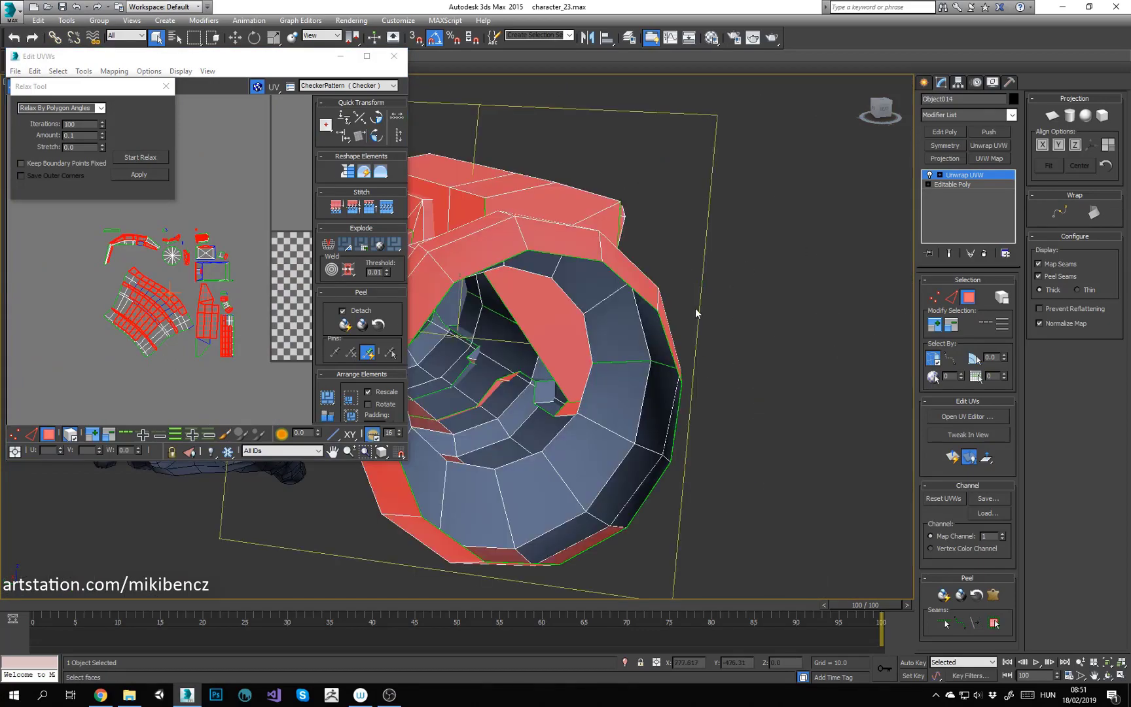
middle_click_drag(696, 312, 752, 262, "alt")
left_click(704, 148)
right_click(969, 175)
left_click(1029, 292)
key("z")
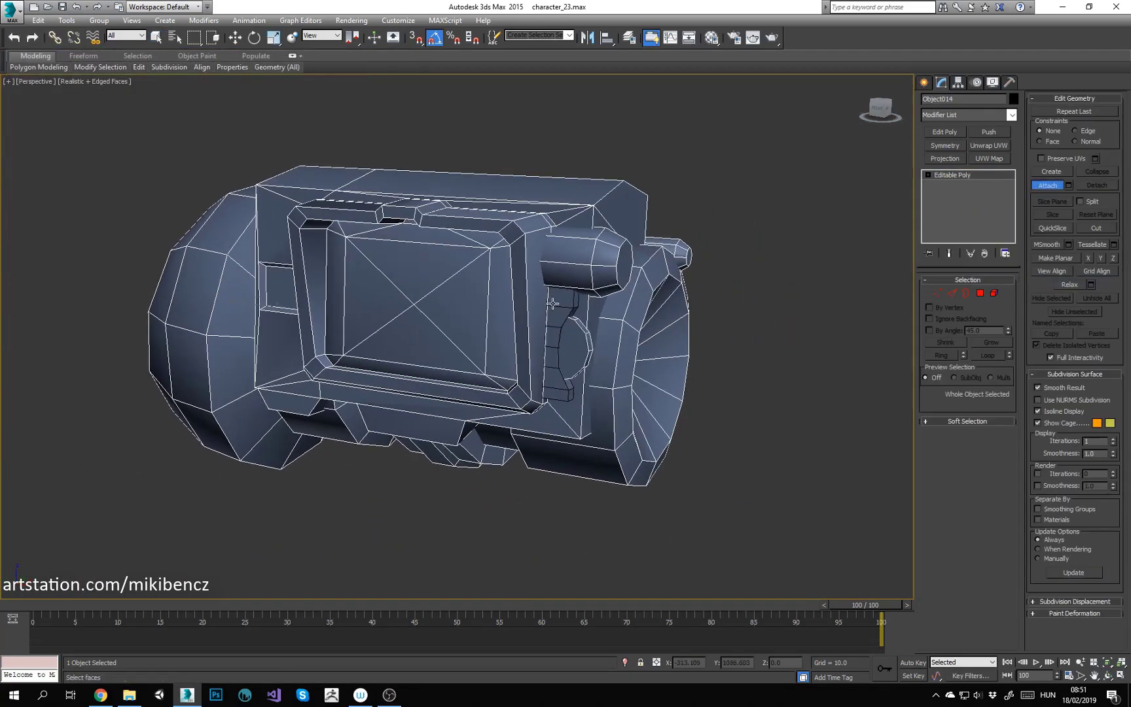
left_click(553, 303)
left_click(988, 145)
left_click(968, 297)
left_click(967, 416)
left_click(556, 315)
left_click(935, 325)
key("F3")
left_click(953, 456)
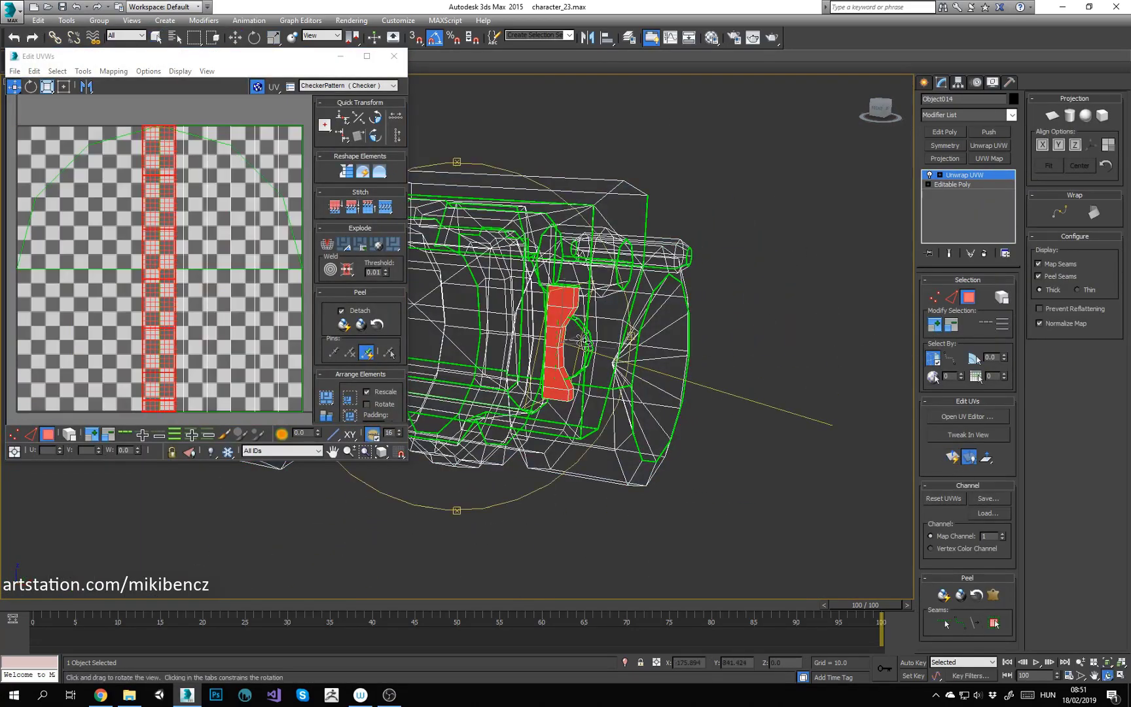
mouse_move(585, 341)
middle_mouse_down("alt")
mouse_move(458, 344)
mouse_move(432, 413)
middle_mouse_up("alt")
scroll(556, 419, "up", 3)
left_click(580, 462)
key("F3")
middle_click_drag(583, 452, 655, 425, "alt")
right_click(965, 172)
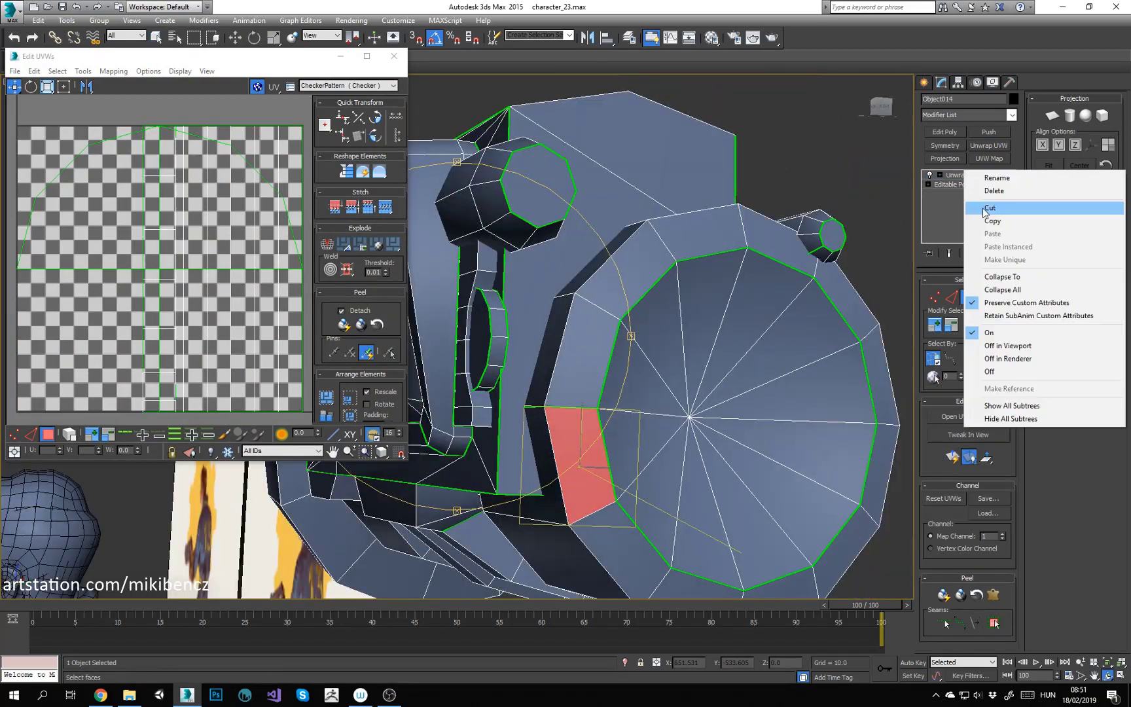
left_click(1003, 290)
Step: Isolate the curved bracket element by hiding all unselected polygons of the device
key("4")
left_click(460, 358)
key("5")
left_click(461, 357)
left_click(1074, 312)
Step: Delete the unneeded row of faces along one side of the bracket and unhide the rest of the device
key("4")
left_click(479, 415)
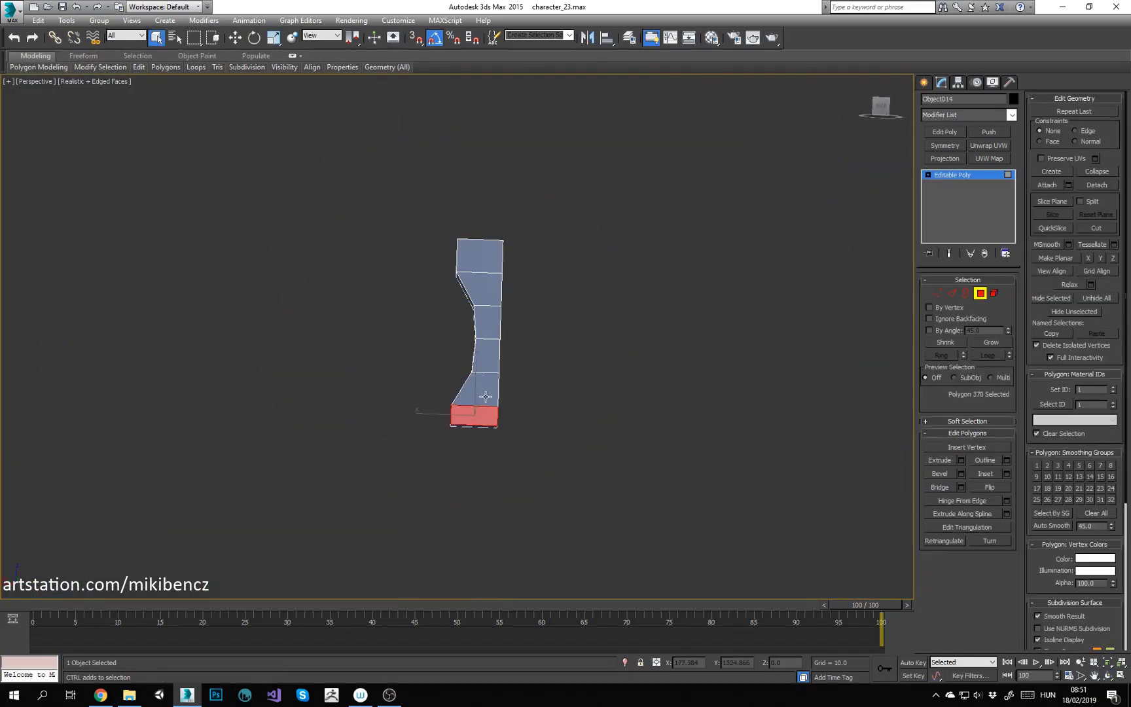
left_click(486, 396, "ctrl")
middle_click_drag(422, 336, 565, 361, "alt")
key("Delete")
left_click(1096, 298)
Step: Inspect the trimmed bracket element, then add a new Unwrap UVW modifier and open the UV editor on polygons
key("5")
left_click(485, 327)
key("F3")
middle_click_drag(497, 262, 476, 300, "alt")
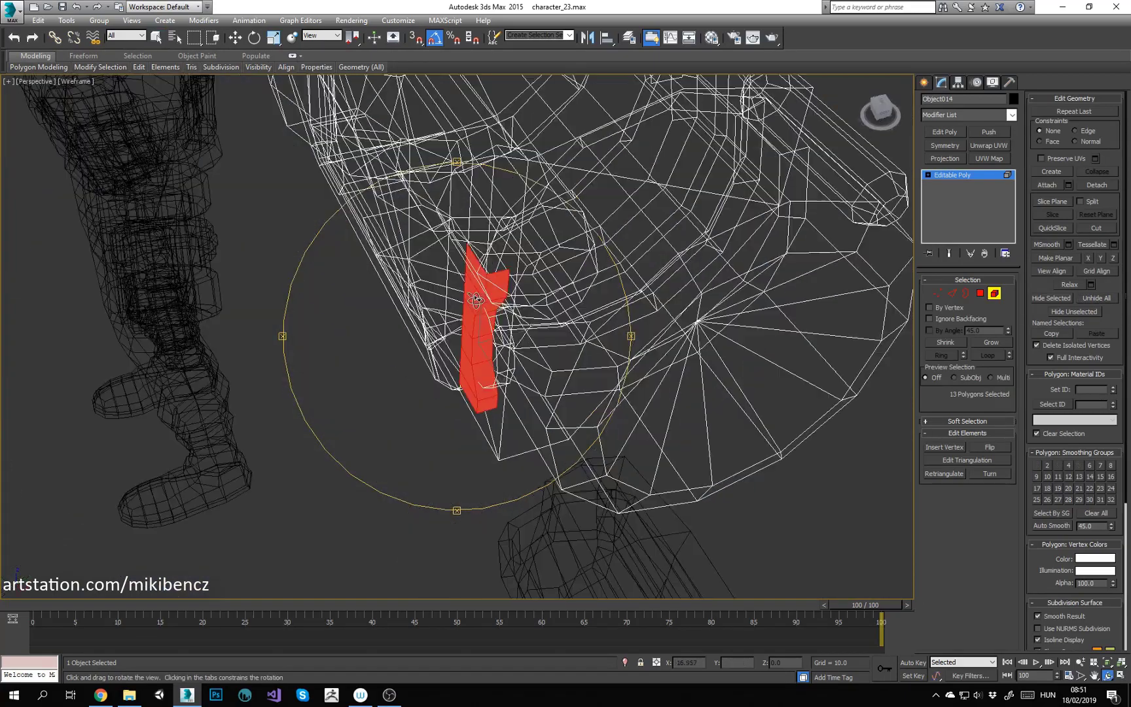
key("F3")
left_click_drag(476, 300, 427, 291, "alt")
left_click(964, 176)
mouse_move(427, 290)
middle_mouse_down("alt")
mouse_move(576, 294)
mouse_move(550, 326)
middle_mouse_up("alt")
left_click(988, 145)
key("3")
left_click(961, 415)
Step: Planar-map two faces of the round disc beside the bracket as separate shells
left_click(592, 329)
left_click(952, 457)
middle_click_drag(654, 327, 510, 324, "alt")
left_click(594, 316)
left_click(953, 458)
middle_click_drag(589, 327, 680, 317, "alt")
Step: Grow a selection from one bracket face across the bracket and planar-map it
left_click(580, 305)
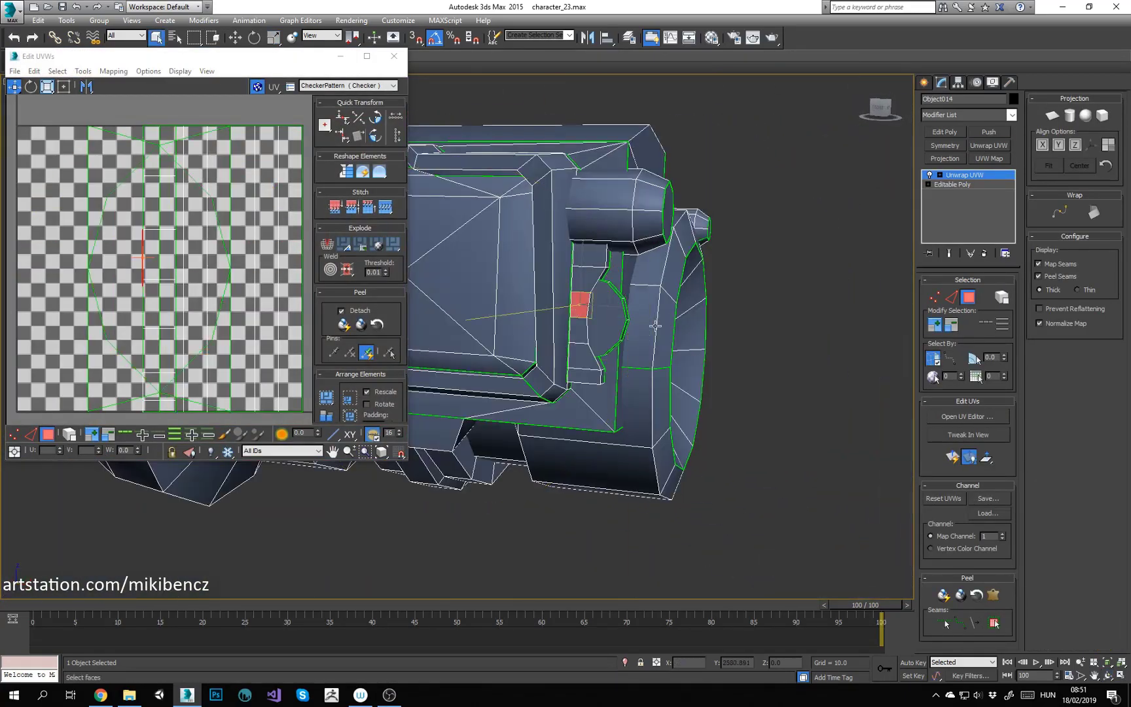
left_click(935, 324)
left_click(934, 324)
left_click(934, 325)
left_click(956, 456)
Step: Relax the bracket and disc shells on the checker tile with the Relax tool
scroll(132, 243, "down", 3)
left_click_drag(259, 338, 98, 177)
left_click(84, 71)
left_click(95, 271)
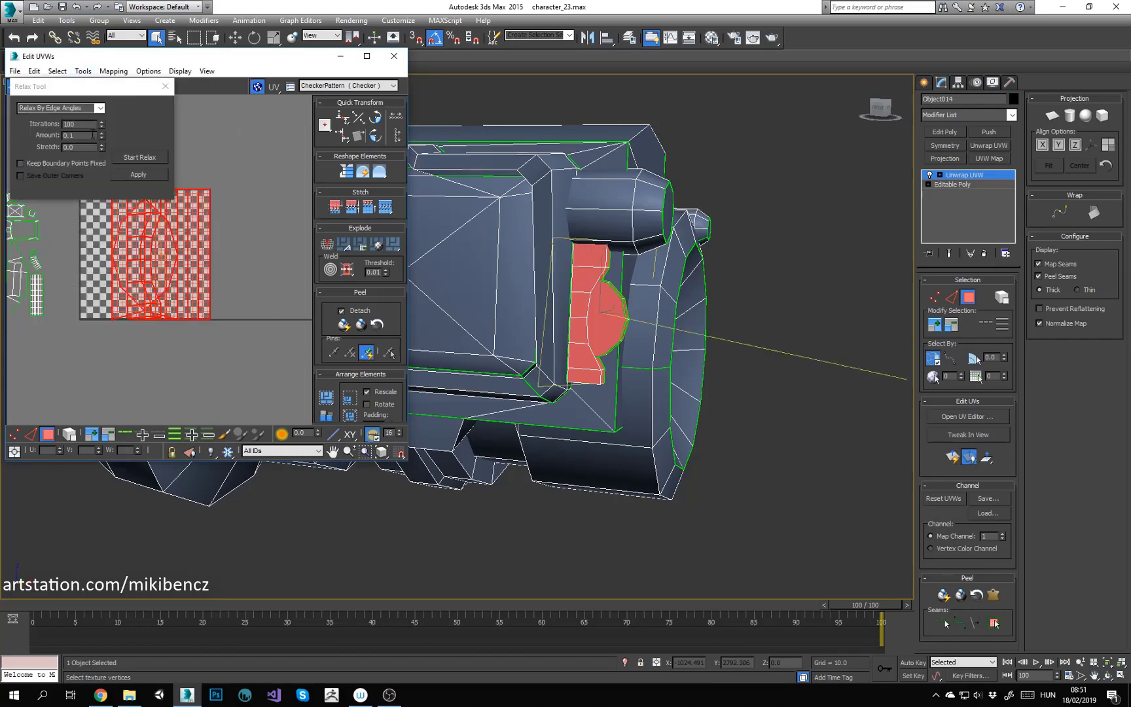
left_click(140, 158)
Step: Pack all shells again, including the bracket and disc, and move them beside the checker tile
left_click(259, 367)
key("ctrl+a")
left_click(326, 398)
left_click_drag(210, 255, 72, 255)
scroll(196, 262, "up", 3)
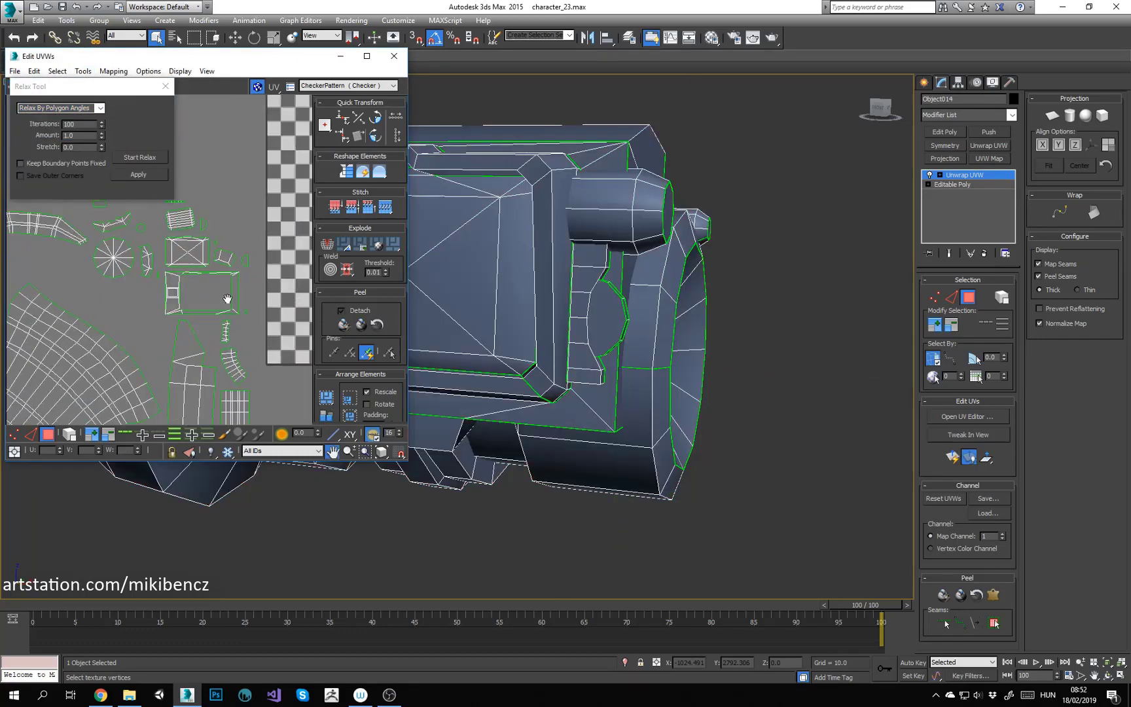
left_click(256, 355)
Step: Relax the shell of the small block below the side plate by polygon angles with an amount of 1.0
middle_click_drag(181, 294, 194, 344)
left_click(182, 333)
middle_click_drag(461, 302, 504, 262, "alt")
middle_click_drag(275, 298, 260, 272)
scroll(303, 271, "up", 3)
left_click_drag(255, 262, 189, 313, "ctrl")
scroll(192, 281, "down", 7)
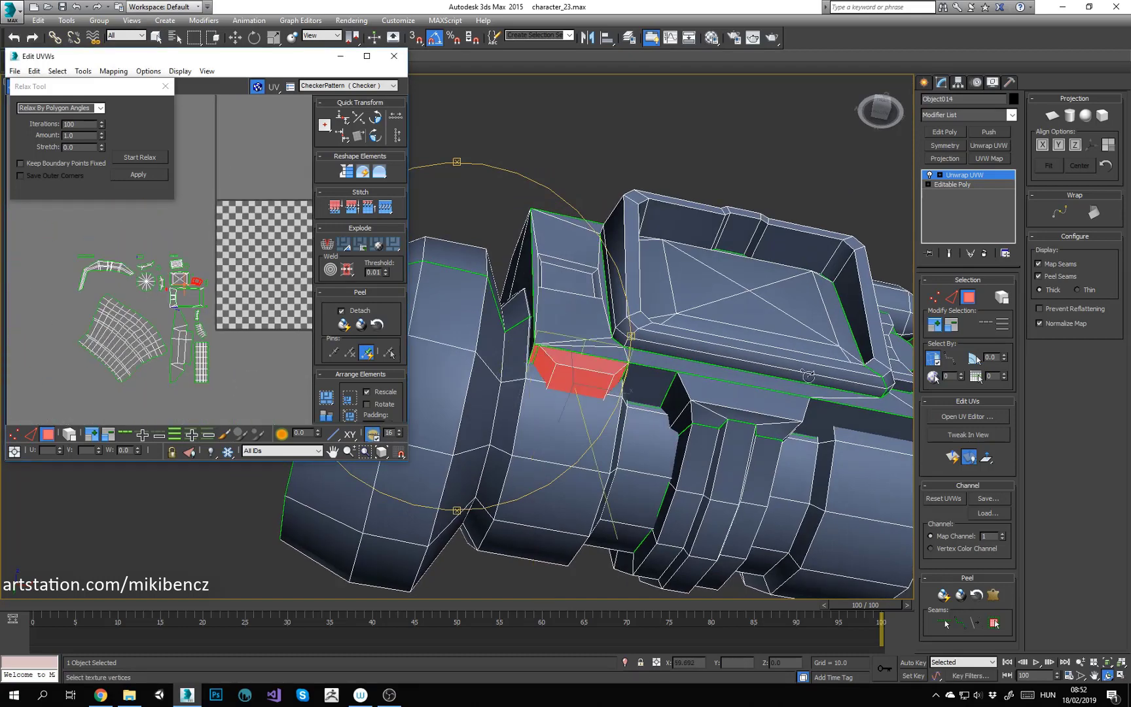
left_click(142, 163)
left_click_drag(275, 269, 106, 210)
left_click(190, 233)
Step: Stitch the small rectangular shell to the adjoining shell of the stepped part below the screen frame
scroll(171, 282, "up", 3)
left_click(137, 233)
middle_click_drag(138, 233, 202, 263)
scroll(187, 257, "up", 5)
left_click_drag(169, 312, 225, 244, "ctrl")
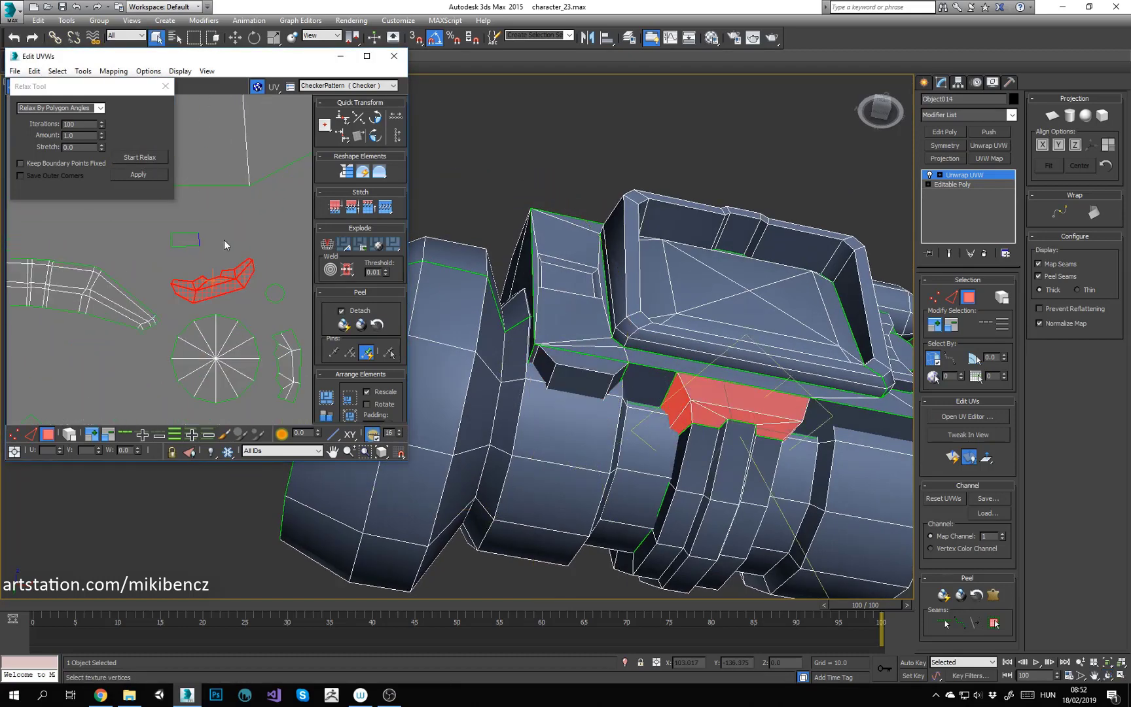
key("2")
left_click(198, 240)
left_click(385, 207)
key("3")
left_click_drag(161, 217, 222, 256)
middle_click_drag(223, 257, 160, 261)
Step: Stitch the long strip shell below the screen frame to the stepped part's shell along their shared edge
left_click(851, 422)
scroll(207, 261, "down", 5)
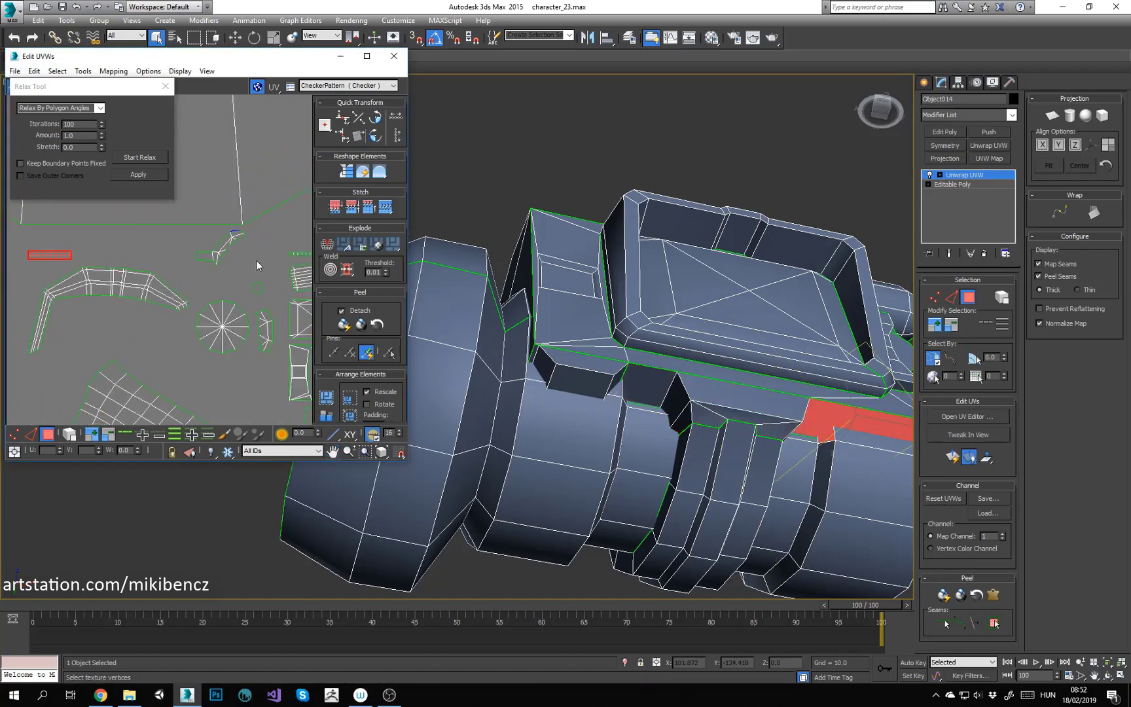
scroll(257, 260, "up", 3)
key("2")
left_click(220, 210)
left_click(385, 207)
scroll(179, 265, "down", 6)
scroll(211, 298, "up", 2)
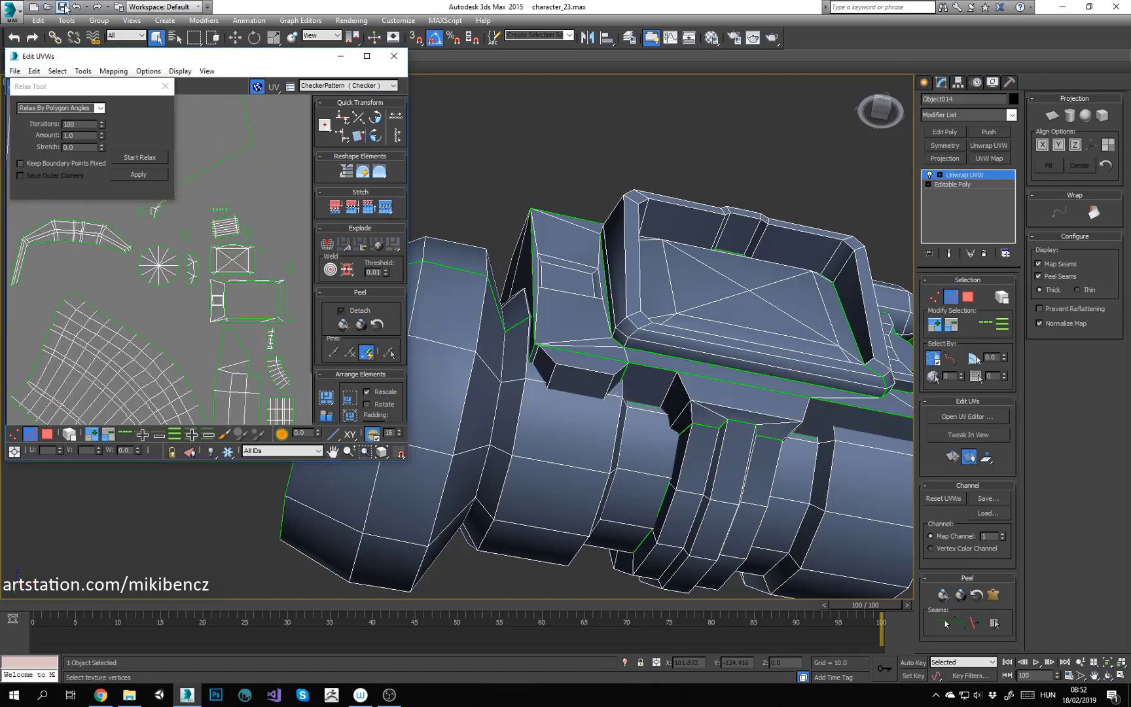
Step: Repack the complete set of stitched shells and place the layout outside the checker tile
middle_click_drag(188, 216, 191, 265)
middle_click_drag(125, 351, 200, 339)
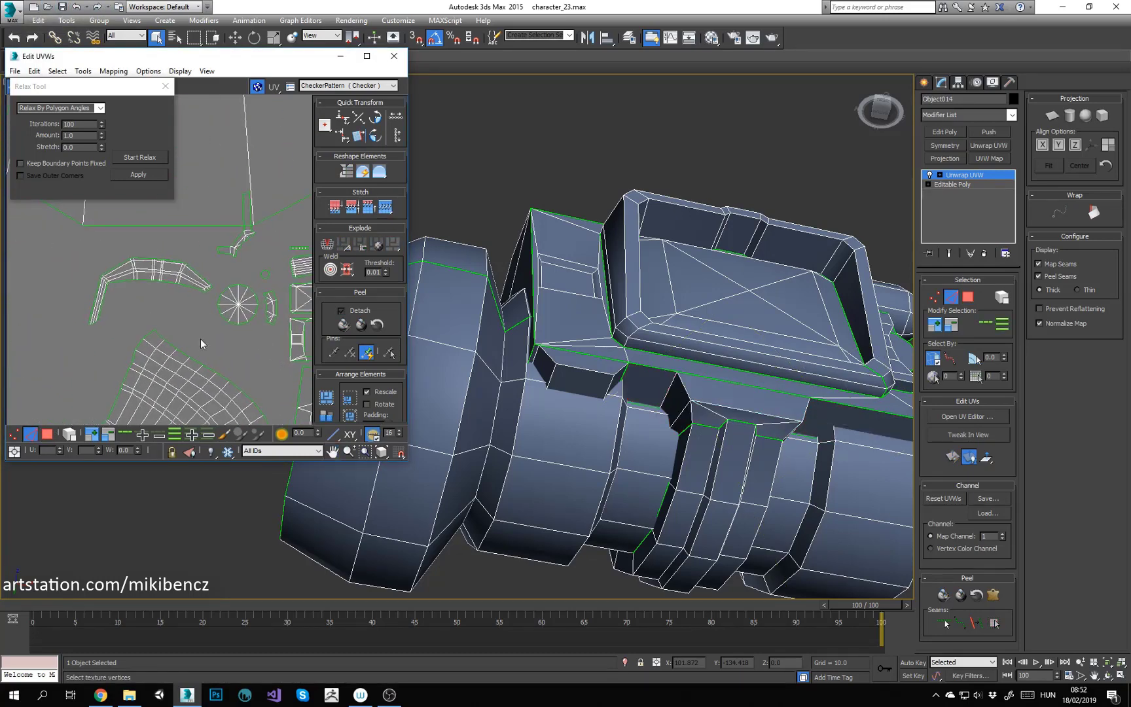
scroll(200, 338, "down", 2)
middle_click_drag(294, 235, 227, 338)
scroll(227, 338, "down", 3)
key("3")
key("ctrl+a")
left_click(326, 397)
left_click_drag(236, 280, 76, 322)
left_click(197, 275)
scroll(130, 315, "up", 3)
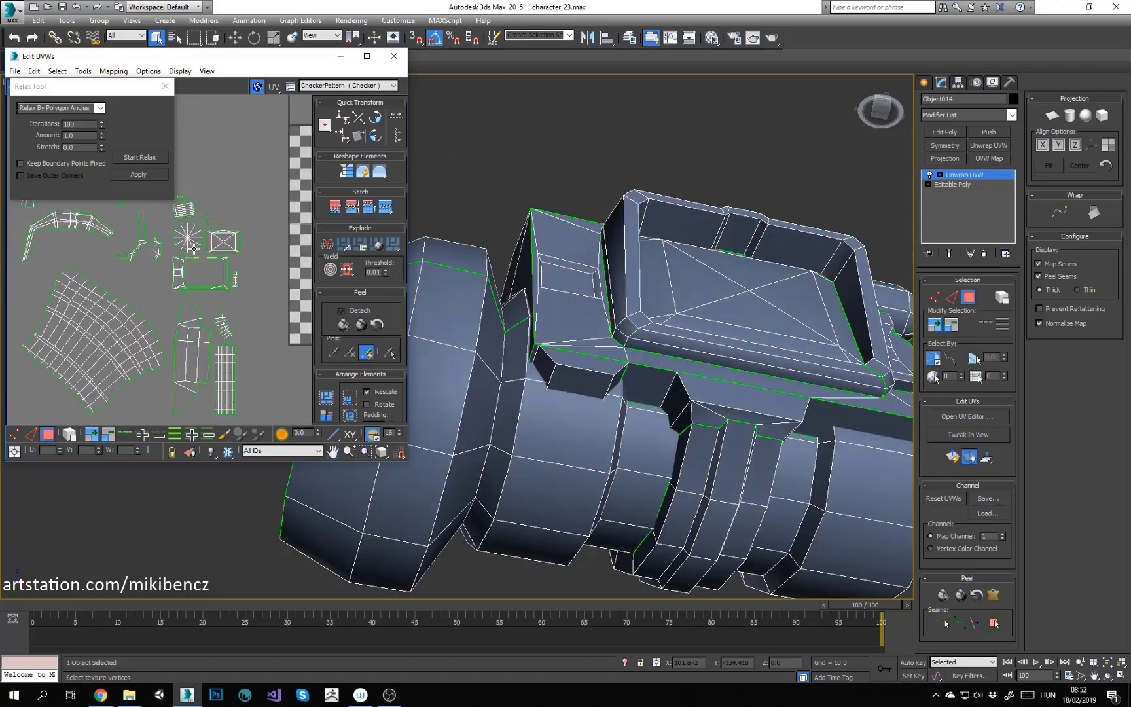
middle_click_drag(199, 262, 178, 262)
scroll(178, 267, "down", 3)
scroll(613, 276, "down", 5)
Step: Check the finished layout for faulty UV polygons and collapse the device's Unwrap UVW modifier
middle_click_drag(613, 276, 642, 340, "alt")
left_click(210, 203)
left_click(56, 71)
left_click(98, 175)
right_click(969, 175)
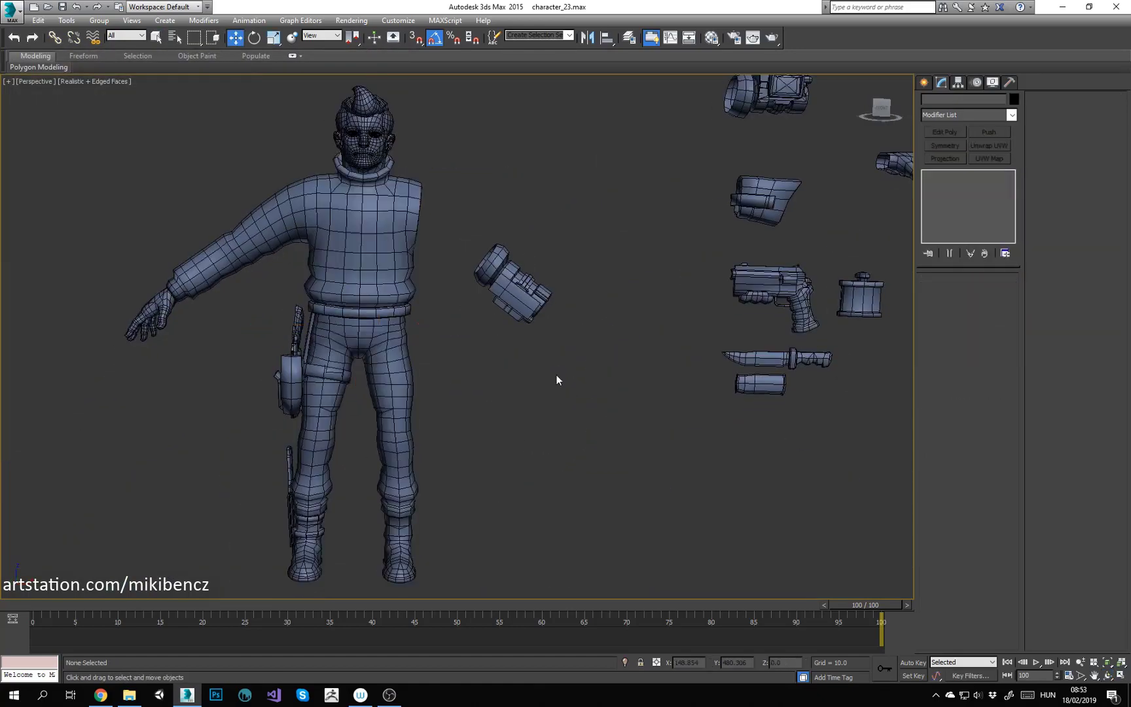
left_click(405, 296)
middle_click_drag(703, 436, 640, 459)
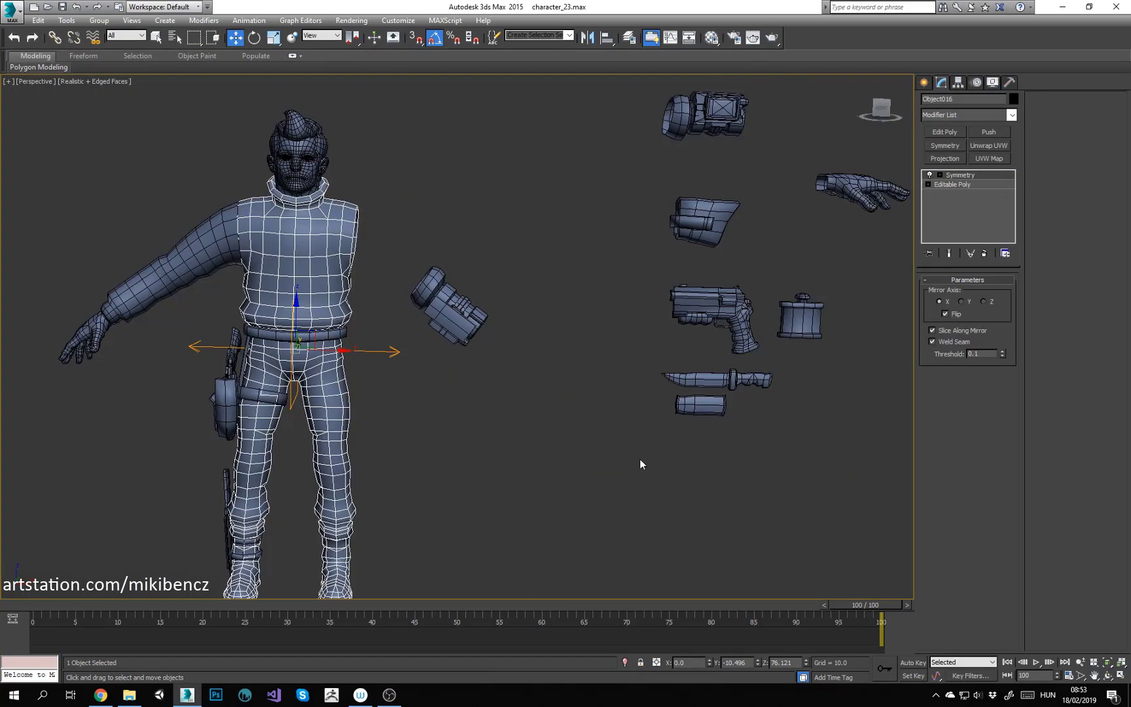
left_click_drag(822, 200, 841, 120)
left_click_drag(755, 265, 648, 379)
left_click(516, 265)
middle_click_drag(510, 257, 565, 192)
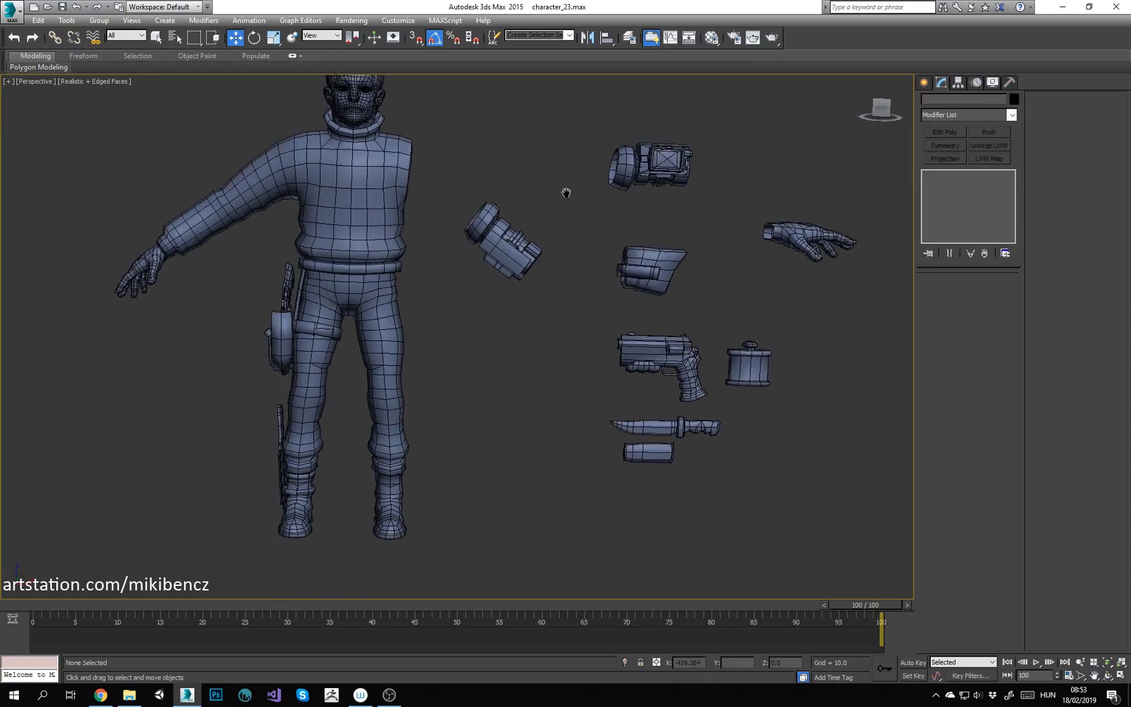
Step: Select the holstered gun together with its holster and move both sideways away from the character's hip
left_click(282, 301)
left_click(281, 324, "ctrl")
middle_click_drag(354, 335, 405, 344, "alt")
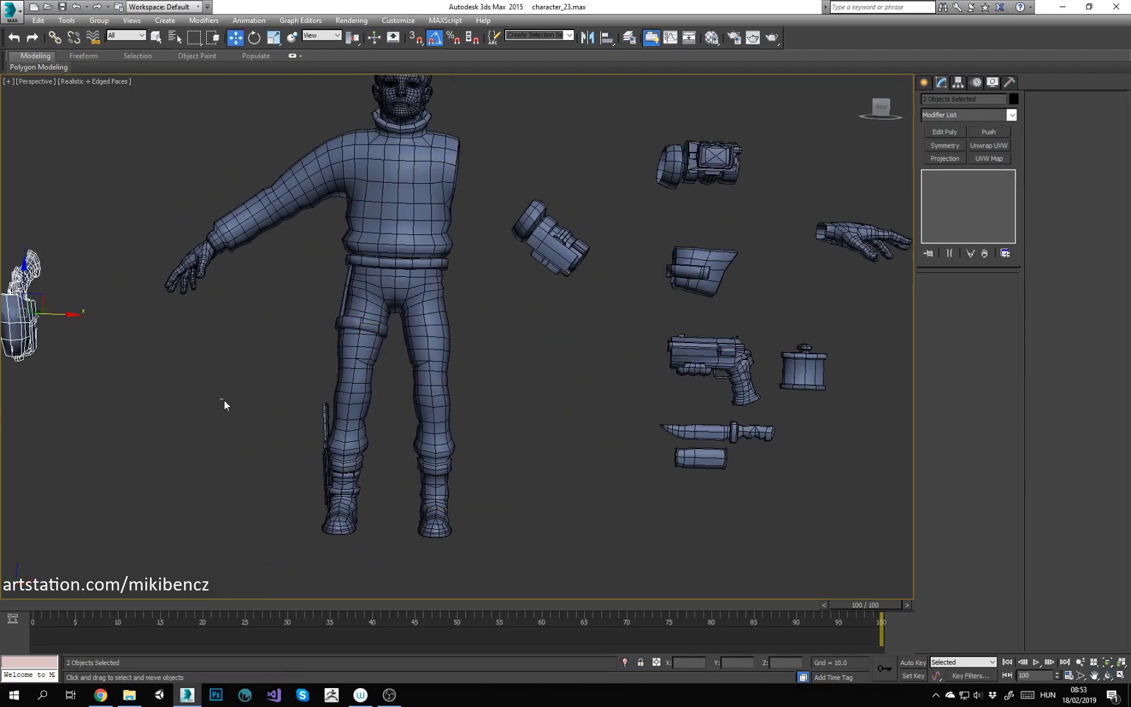
Step: Duplicate the detached hand sideways and try to align the copy with the hand on the arm
left_click(872, 231)
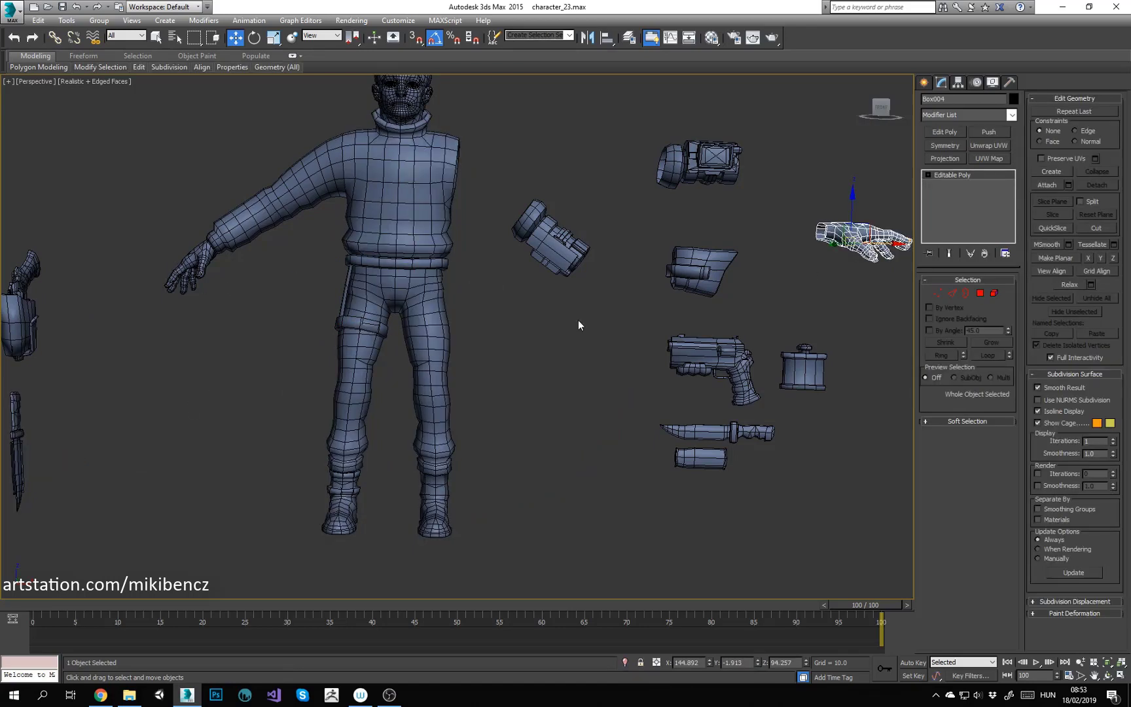
left_click(858, 237)
left_click_drag(880, 243, 779, 240, "shift")
left_click(560, 397)
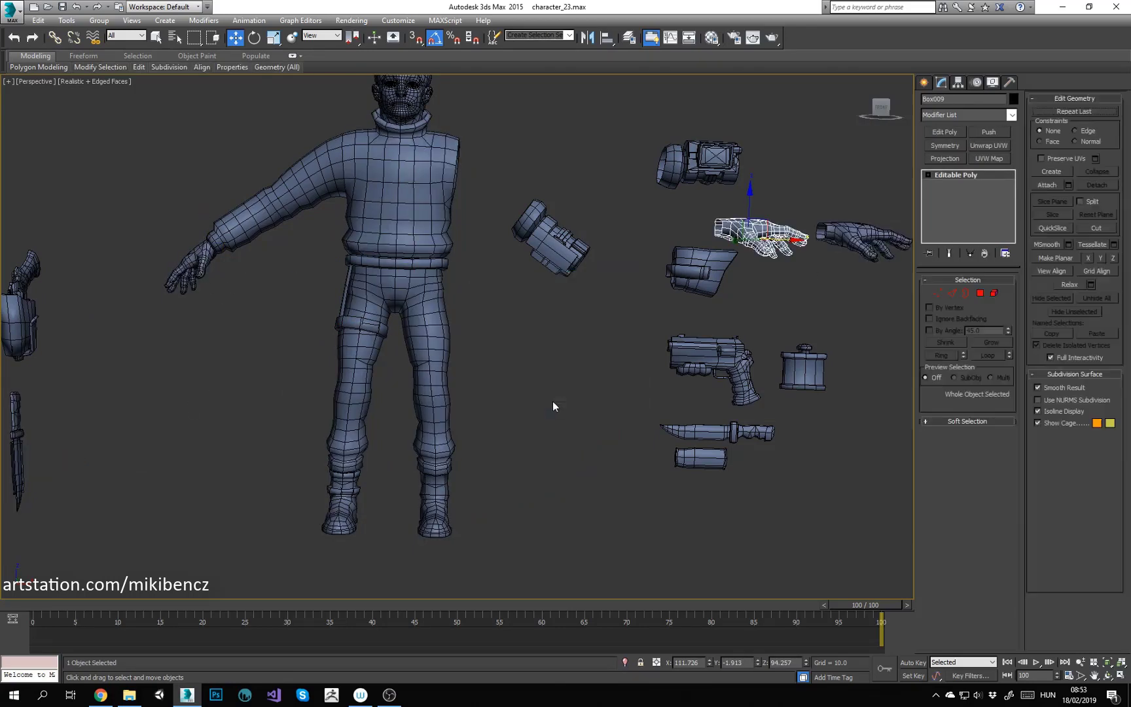
left_click(629, 37)
left_click(629, 38)
key("alt+a")
left_click(213, 262)
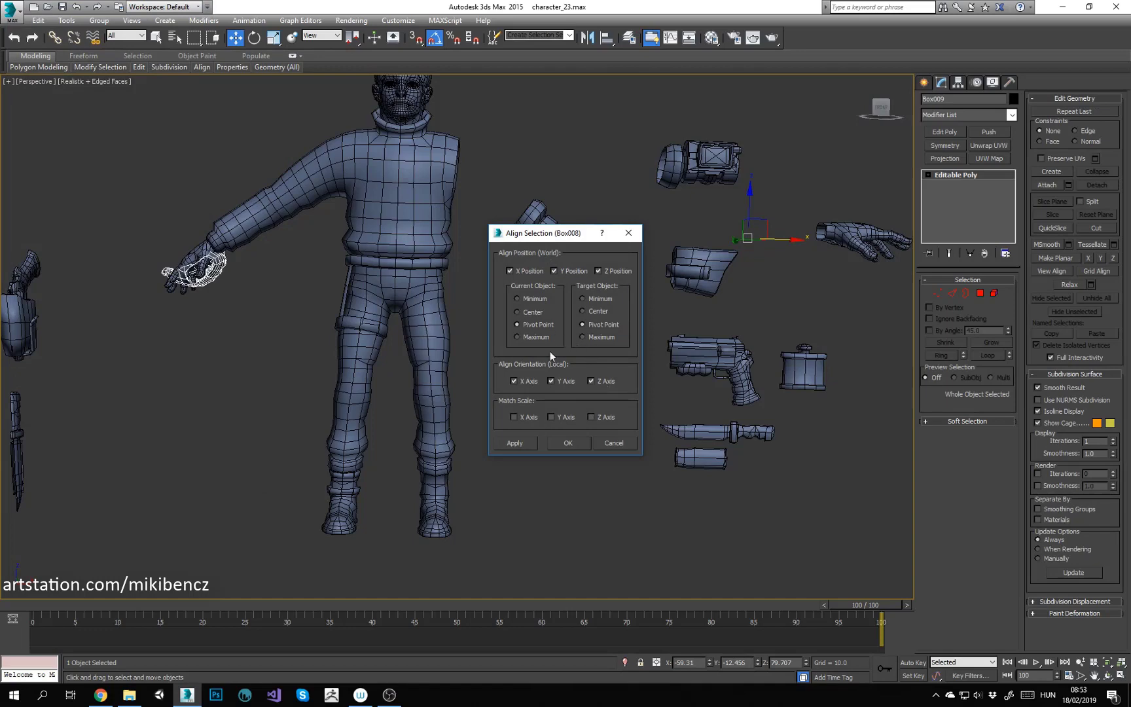
left_click(614, 442)
Step: Undo the Unwrap UVW modifier added to the arm's hand and delete the duplicated detached hand
left_click(988, 145)
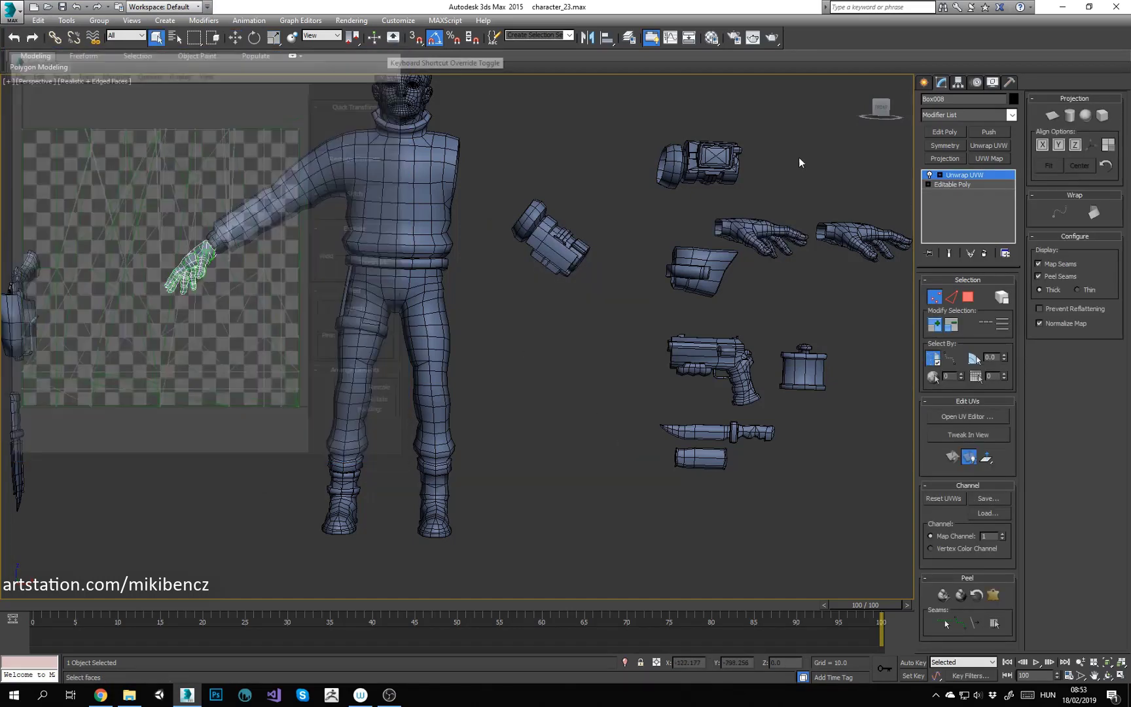
key("ctrl+z")
left_click(798, 163)
left_click(194, 263)
left_click(844, 236)
left_click(763, 235)
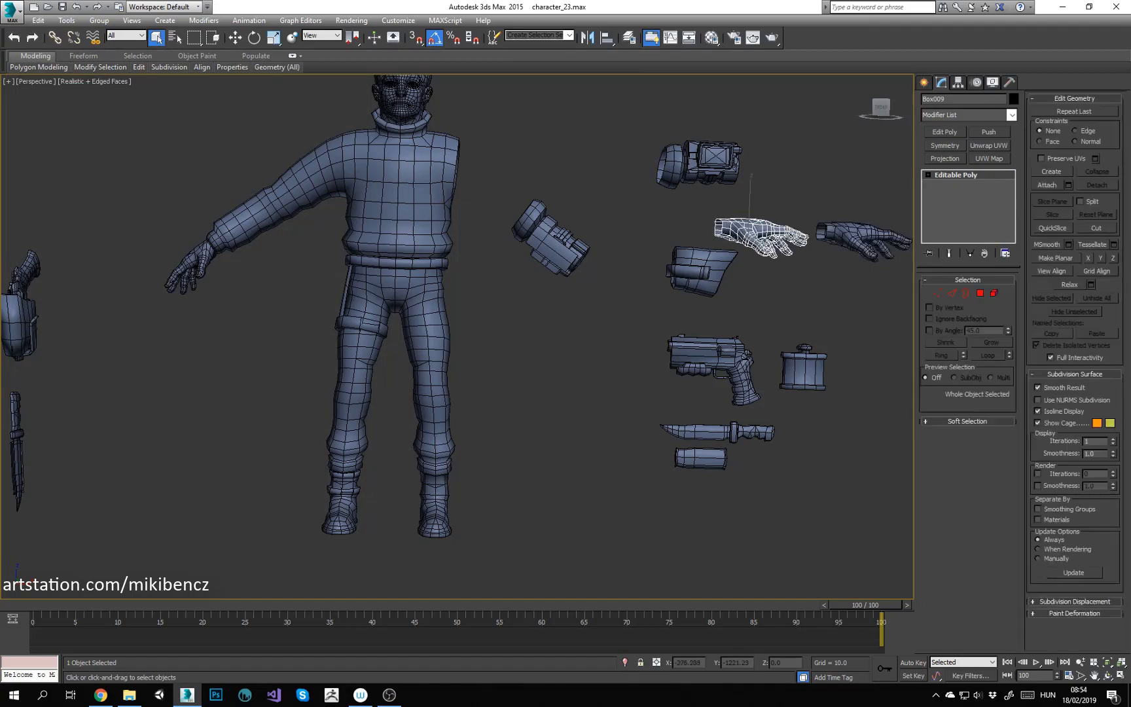
key("Delete")
Step: Mirror the detached hand along X as an instance and move the mirrored hand to the end of the arm
left_click(843, 245)
left_click(588, 37)
left_click(554, 377)
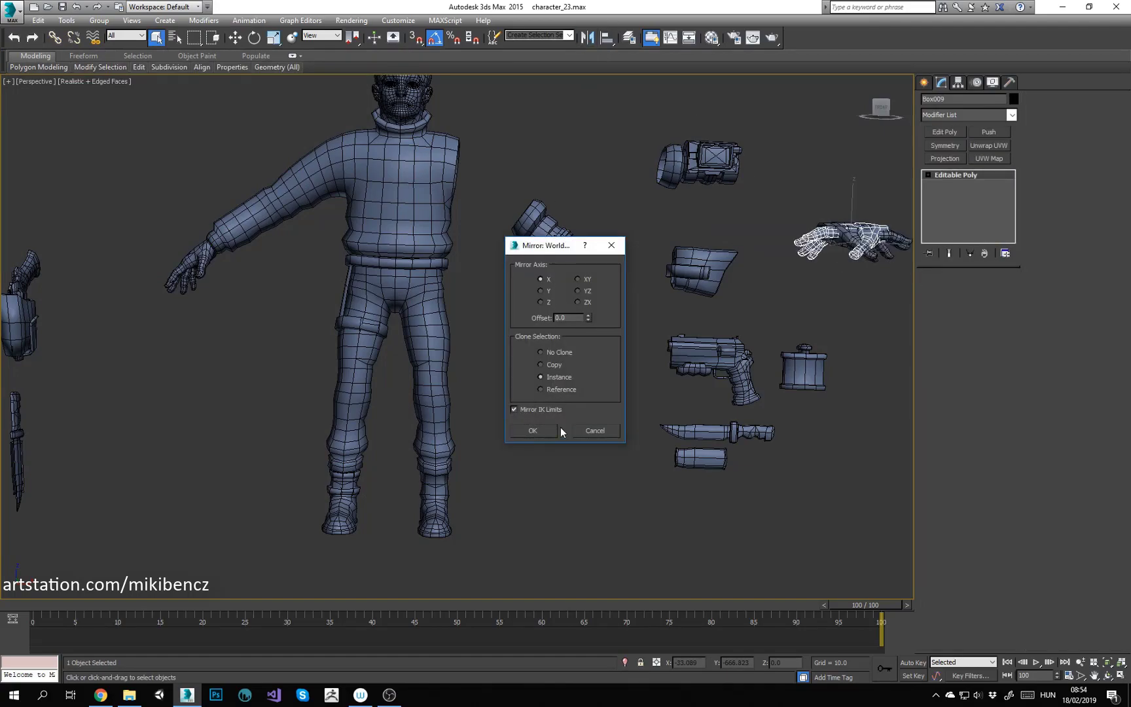
left_click(545, 430)
key("w")
left_click_drag(863, 232, 201, 258)
Step: Rotate and scale the mirrored hand to match the angle and size of the existing hand on the arm
scroll(210, 261, "up", 5)
middle_click_drag(261, 262, 392, 311, "alt")
key("e")
left_click(316, 253)
left_click(199, 252)
key("w")
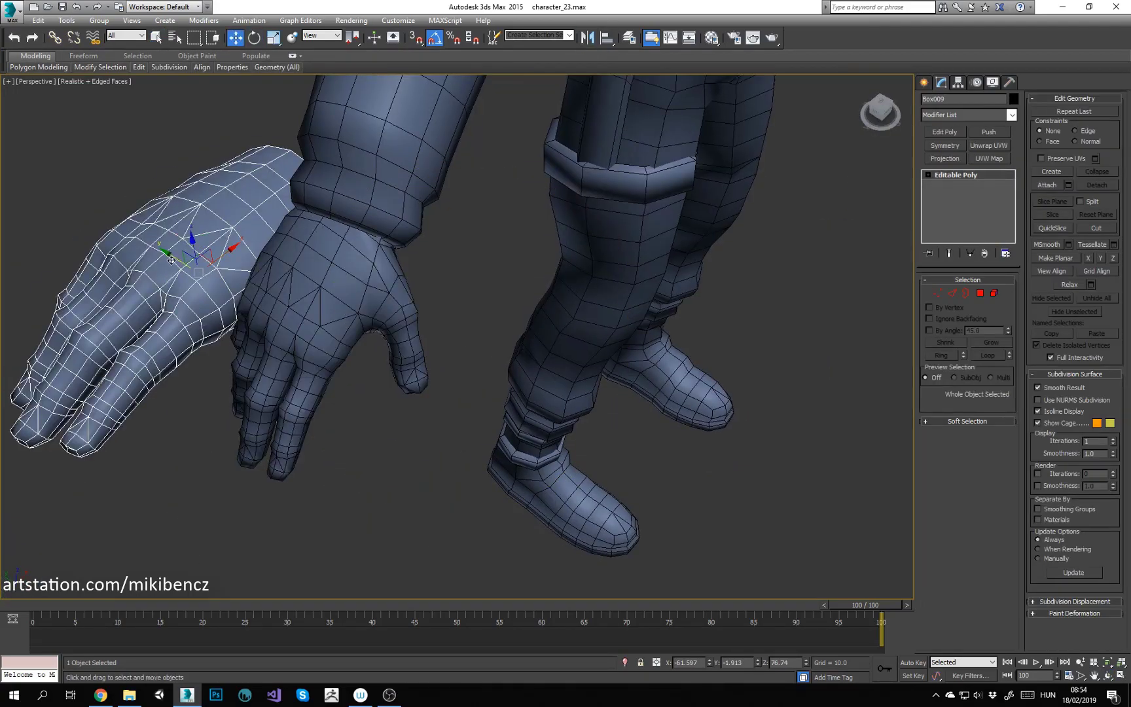
key("r")
left_click_drag(198, 252, 331, 370)
Step: Move the mirrored hand in the front view so that it overlaps the existing hand at the wrist
key("e")
key("alt+w")
key("z")
key("alt+w")
key("w")
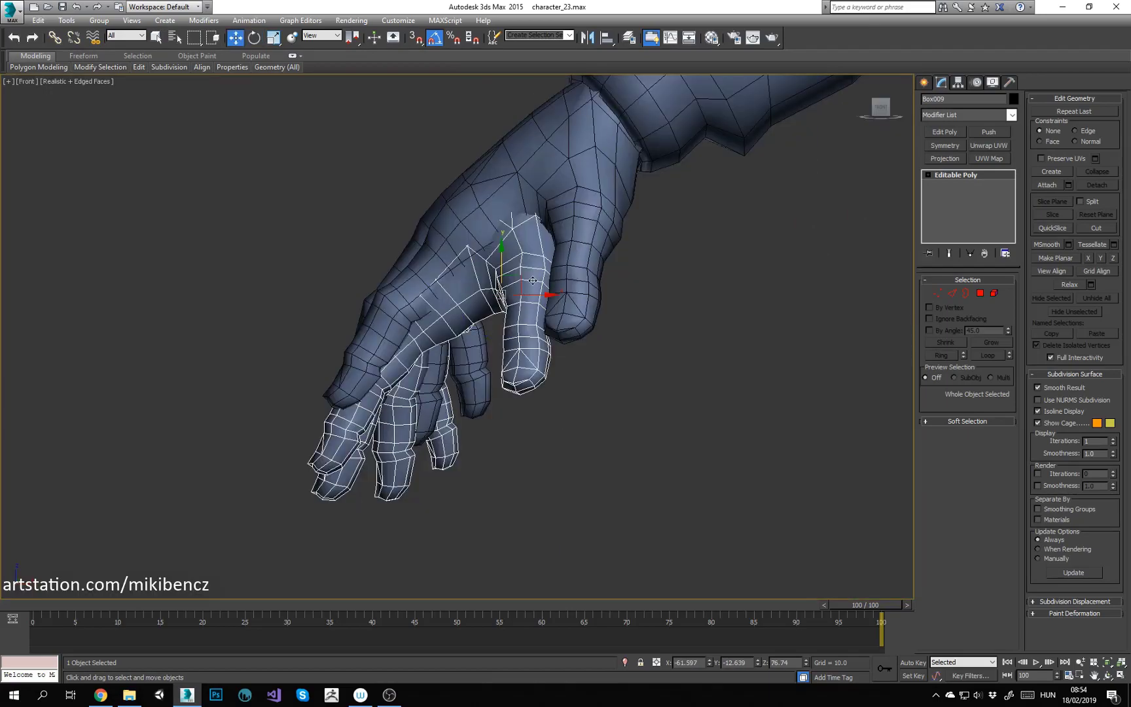
left_click_drag(520, 280, 571, 219)
key("e")
key("w")
key("alt+w")
key("alt+w")
Step: Fine-tune the mirrored hand's position from several angles so its wrist fits the sleeve cuff
middle_click_drag(497, 393, 681, 380, "alt")
left_click_drag(434, 303, 429, 301)
middle_click_drag(556, 341, 366, 328, "alt")
left_click_drag(514, 292, 499, 286)
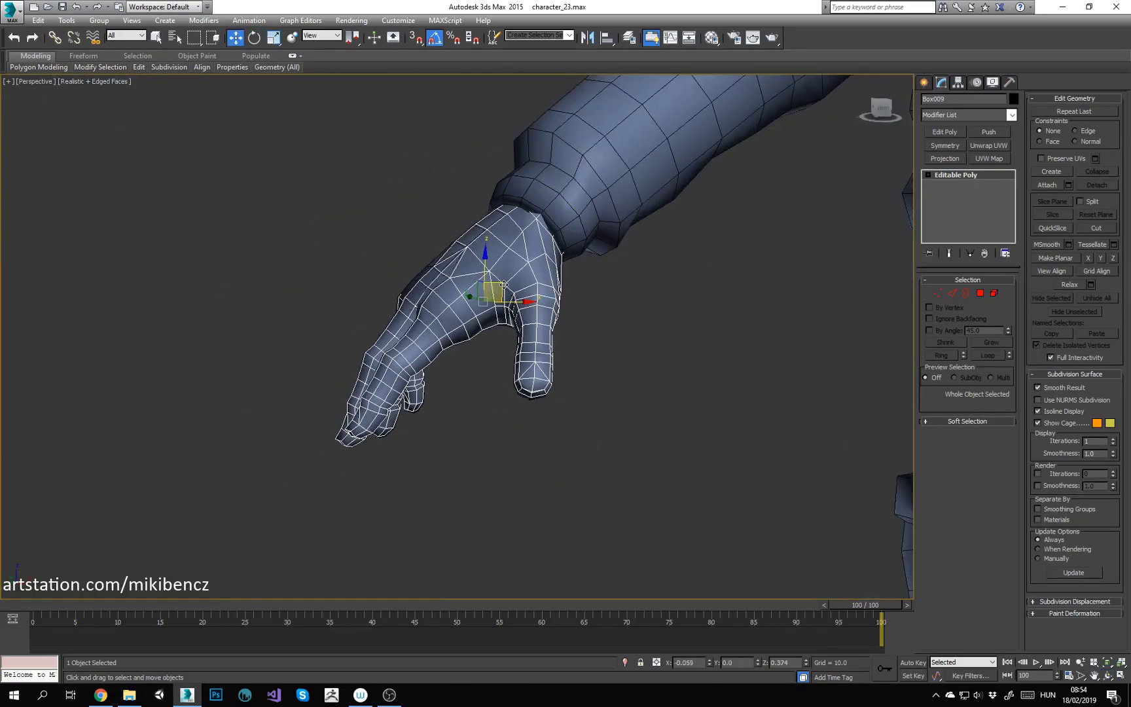
middle_click_drag(484, 294, 629, 295, "alt")
left_click_drag(398, 295, 392, 296)
middle_click_drag(537, 288, 373, 272, "alt")
Step: Temporarily hide the mirrored hand to delete the old hand underneath, and unhide all objects
right_click(513, 265)
left_click(543, 234)
right_click(559, 305)
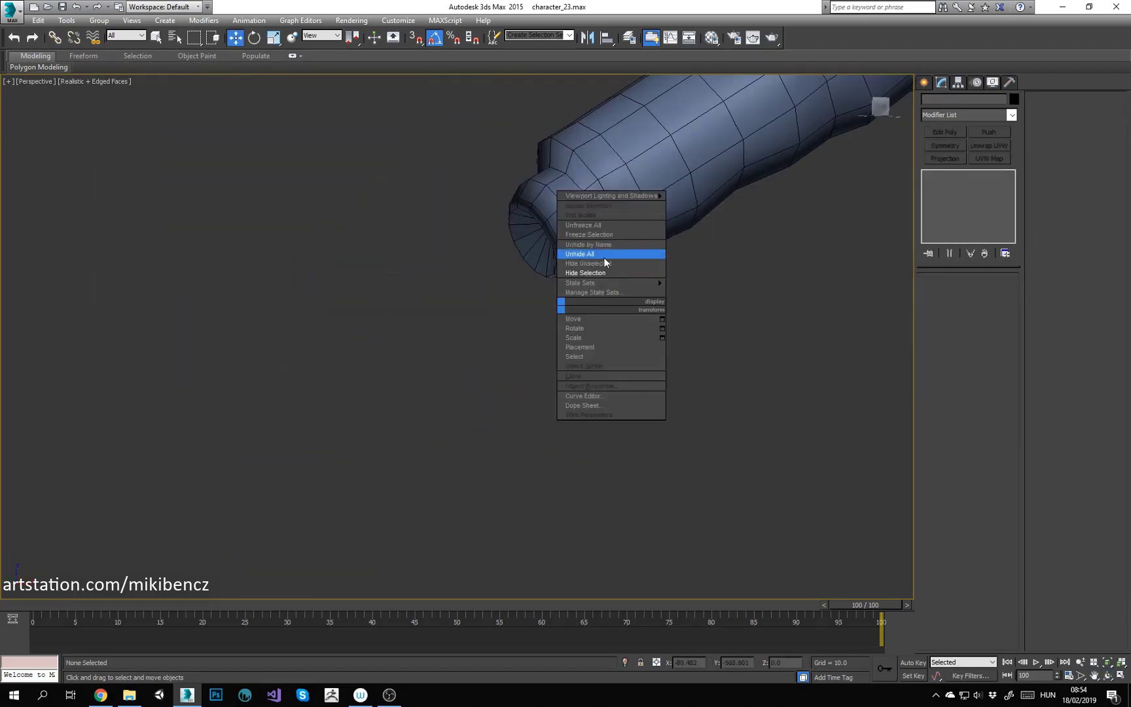
left_click(599, 254)
Step: Nudge the new hand further into the sleeve opening, checking the fit in plain shading without edges
left_click(520, 285)
key("F4")
mouse_move(520, 282)
middle_mouse_down("alt")
mouse_move(790, 245)
mouse_move(508, 305)
mouse_move(524, 297)
middle_mouse_up("alt")
key("F4")
left_click_drag(511, 303, 506, 306)
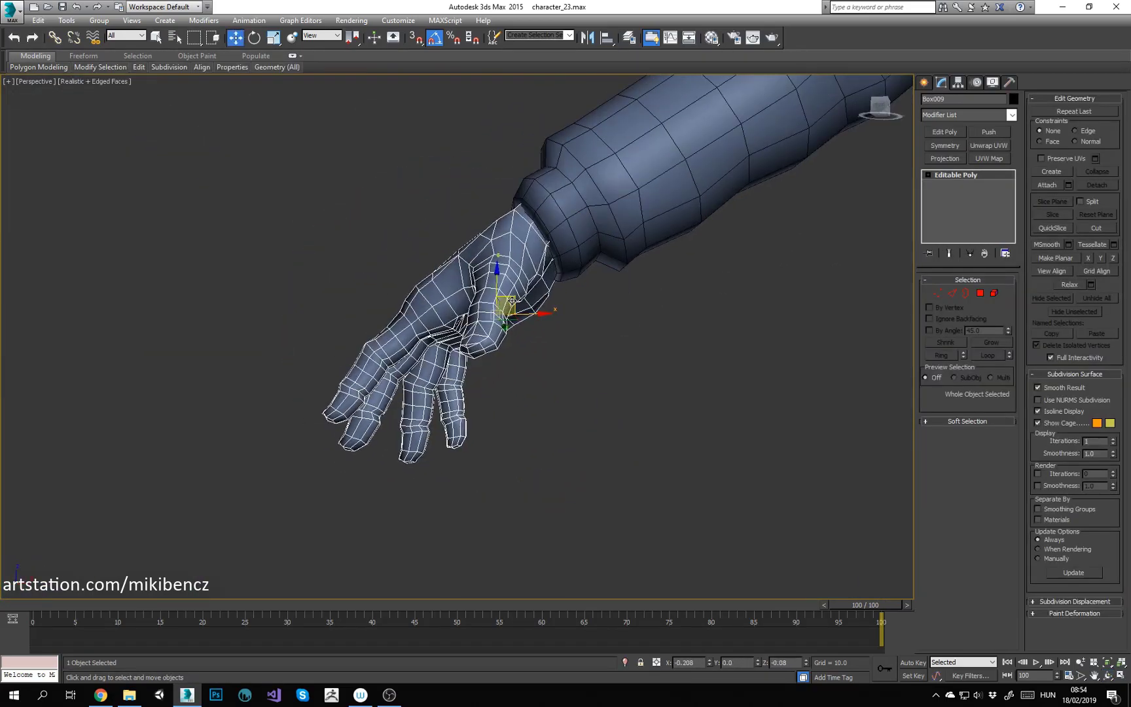
key("F4")
middle_click_drag(506, 307, 609, 323, "alt")
scroll(630, 299, "down", 5)
scroll(608, 323, "down", 5)
Step: Select the holstered gun and the knife set aside beside the character and hide them
left_click(828, 308)
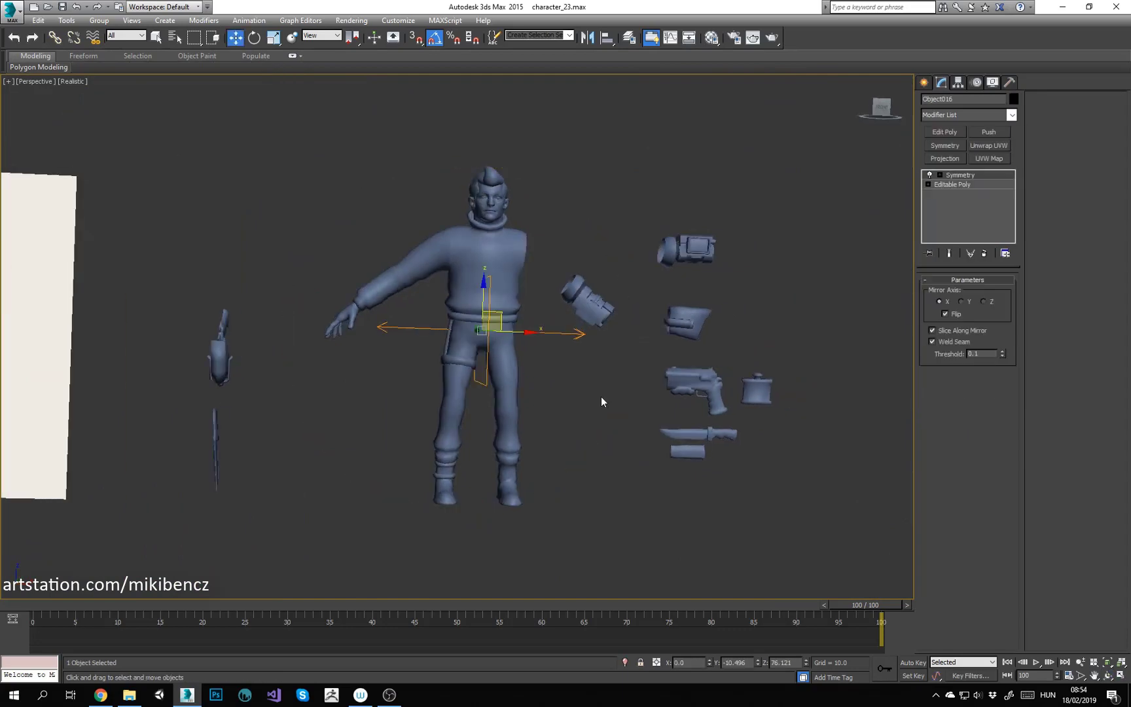
left_click_drag(133, 240, 219, 445)
right_click(277, 337)
left_click(308, 312)
Step: Examine the trousers, belt and straps in plain shading, and restore the edged-faces display
left_click(477, 310)
scroll(478, 310, "up", 3)
middle_click_drag(477, 309, 495, 321, "alt")
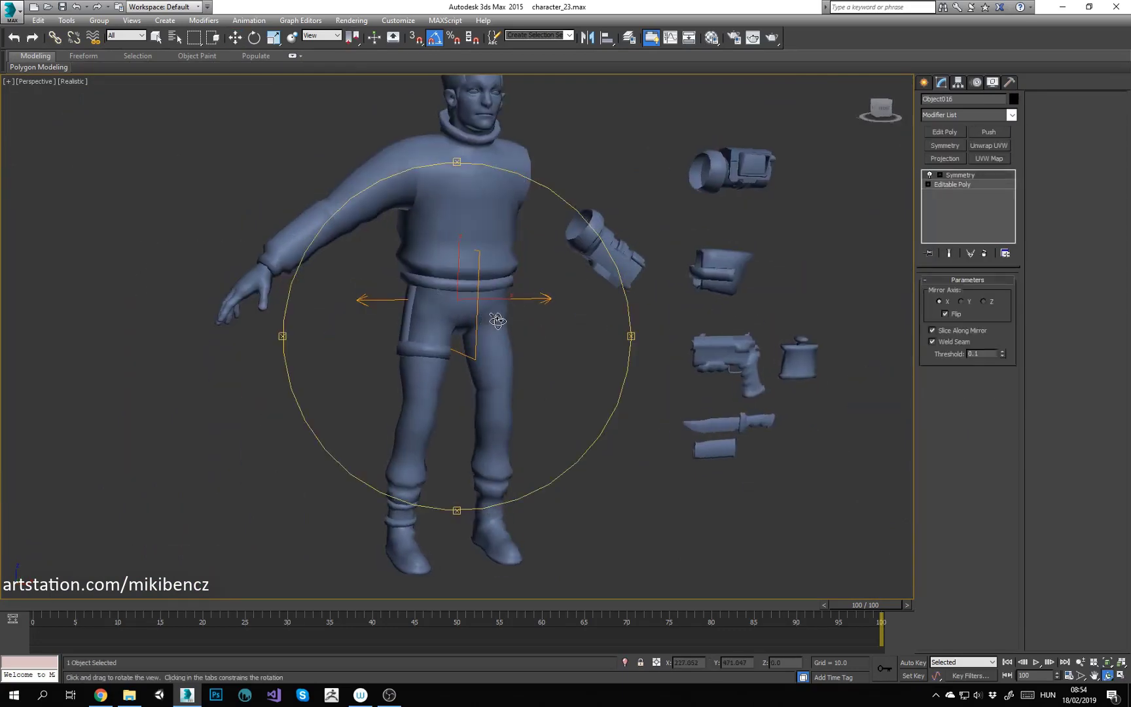
left_click(568, 354)
left_click(454, 285)
scroll(454, 285, "up", 2)
middle_click_drag(454, 286, 432, 288, "alt")
left_click(581, 429)
key("F4")
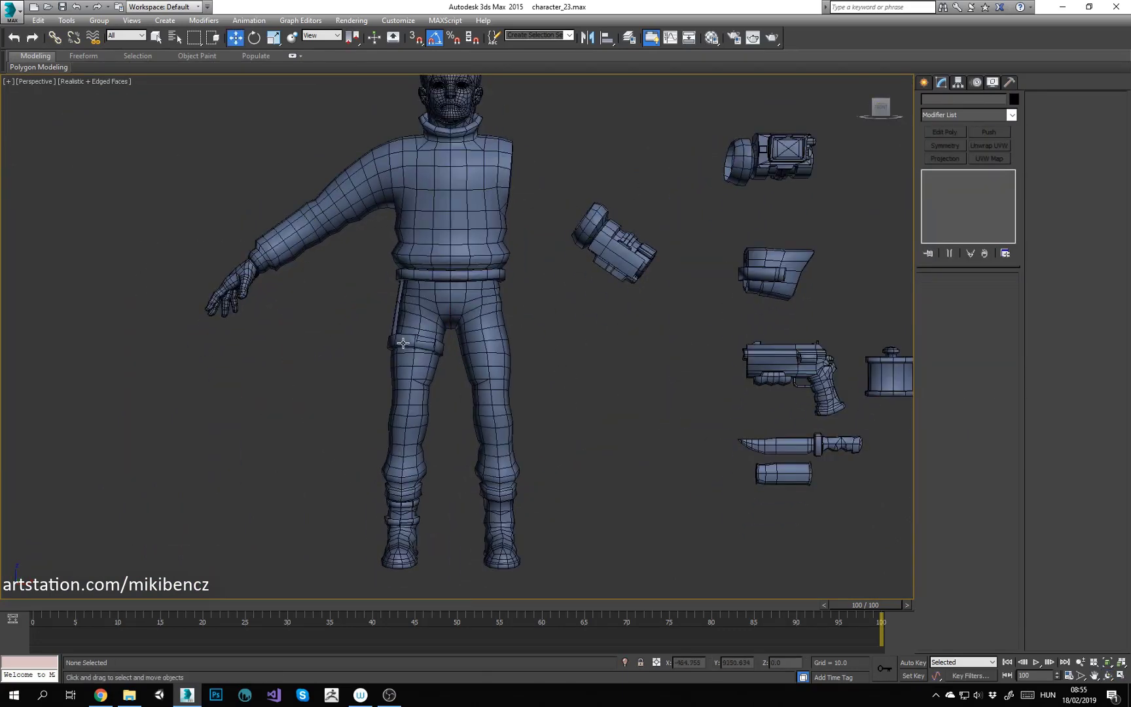
Step: Convert the thigh strap to Editable Poly and attach the belt and both lower-leg straps to it
left_click(423, 345)
middle_click_drag(424, 366, 488, 384, "alt")
right_click(649, 286)
mouse_move(691, 403)
left_click(795, 414)
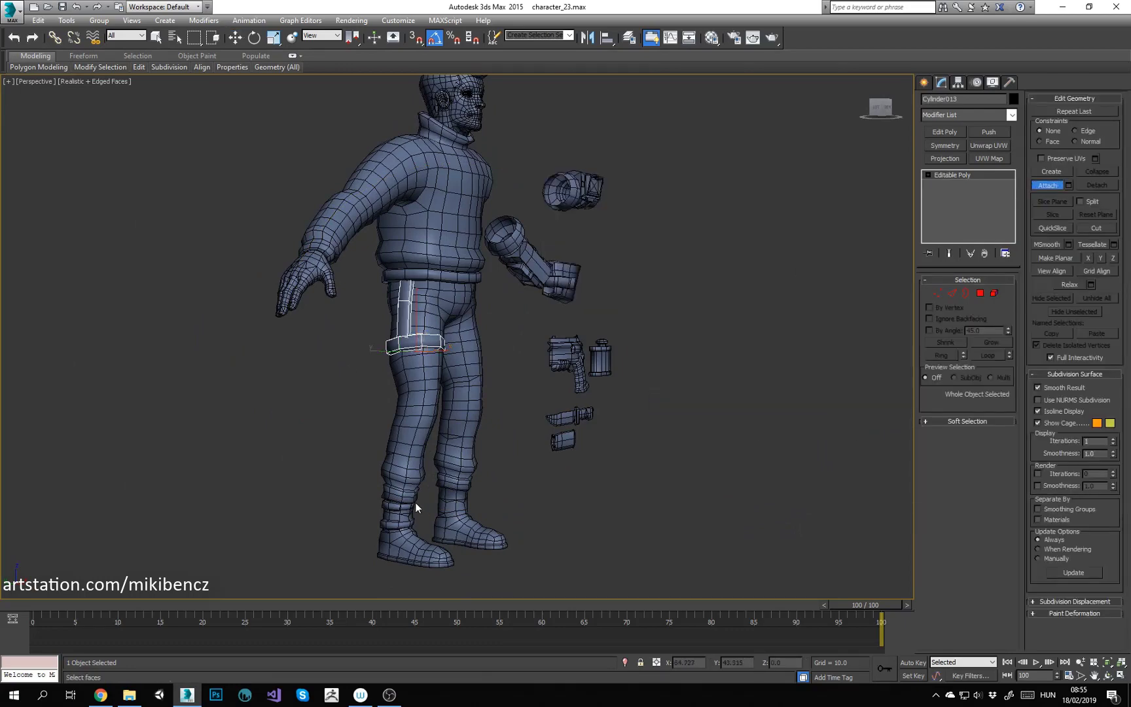
middle_click_drag(517, 330, 556, 342, "alt")
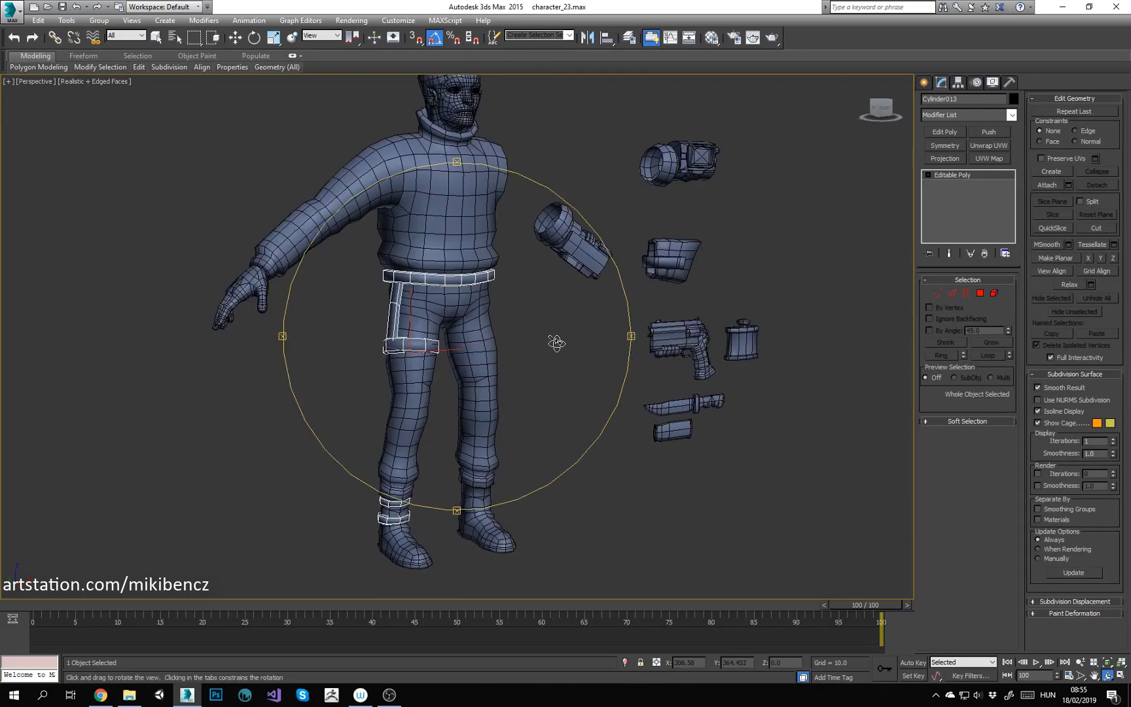
left_click(550, 344)
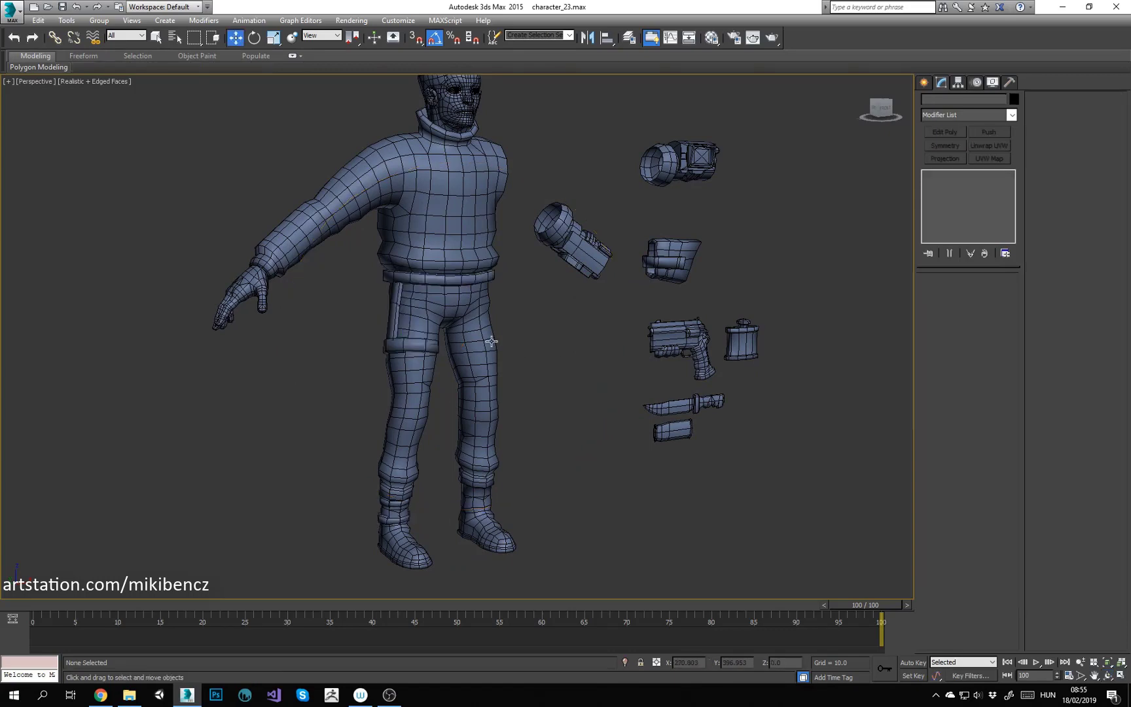
Step: Delete the tilted copy of the wrist device floating beside the character's torso
left_click(485, 340)
middle_click_drag(485, 340, 537, 342, "alt")
middle_click_drag(536, 341, 522, 371)
left_click(584, 273)
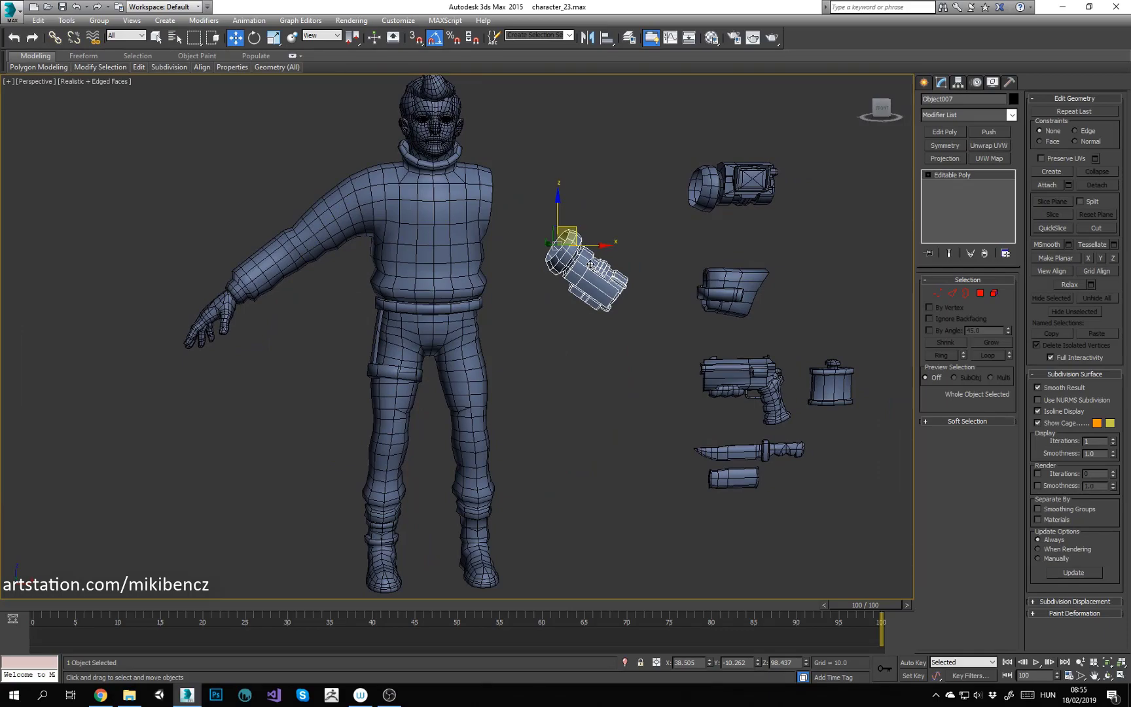
key("Delete")
Step: Add an Unwrap UVW modifier to the attached belt and straps, select all polygons, and open the UV Editor
left_click(451, 264)
middle_click_drag(450, 263, 468, 417, "alt")
middle_click_drag(467, 417, 485, 383)
left_click(417, 338)
middle_click_drag(417, 338, 435, 343, "alt")
left_click(989, 146)
left_click(968, 297)
key("ctrl+a")
left_click(956, 401)
left_click(956, 402)
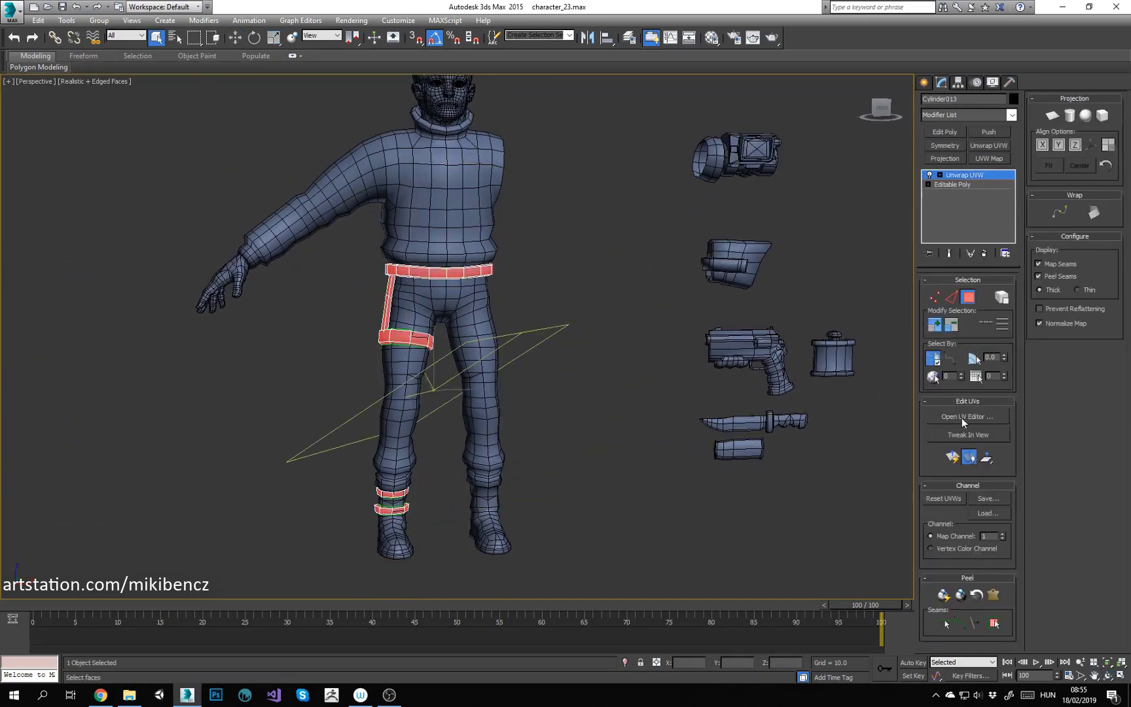
left_click(961, 419)
Step: Select the ring of crosswise edges around the belt in wireframe view
key("F3")
scroll(534, 298, "up", 5)
middle_click_drag(533, 298, 546, 357, "alt")
key("2")
left_click(548, 289)
left_click(985, 320)
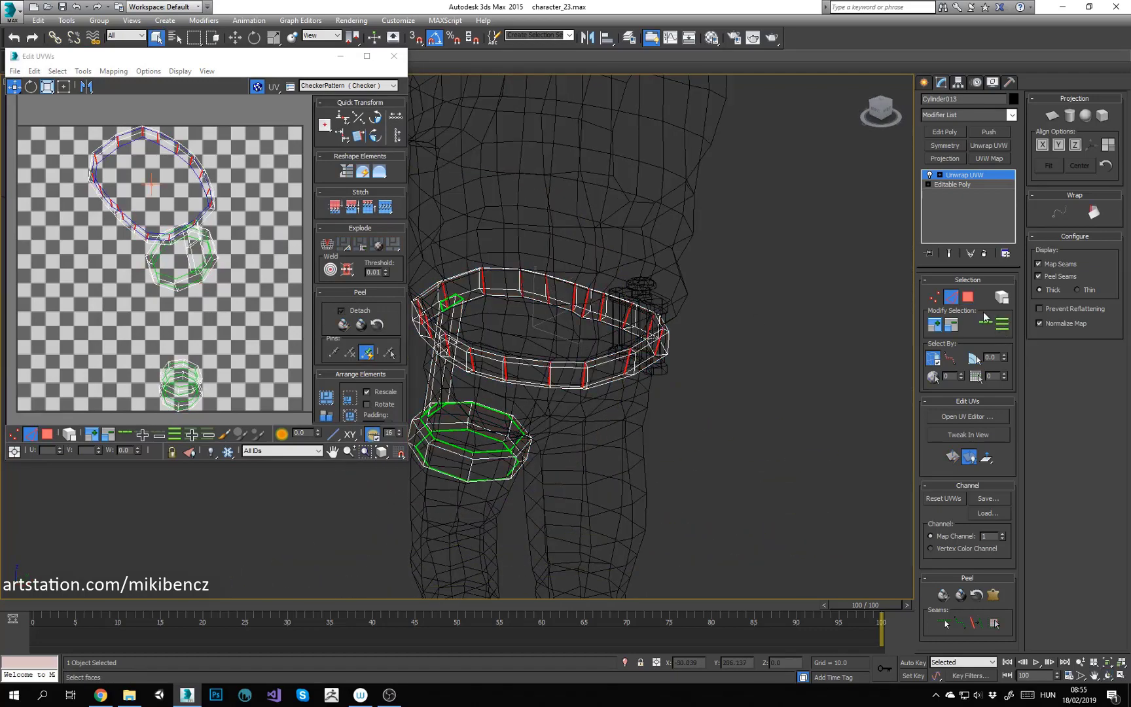
Step: Try selecting single polygons and edges on the belt instead of the edge ring
key("3")
key("2")
left_click(969, 300)
left_click(597, 315)
mouse_move(569, 317)
middle_mouse_down()
mouse_move(600, 316)
mouse_move(588, 329)
middle_mouse_up()
key("F3")
key("2")
left_click(619, 354)
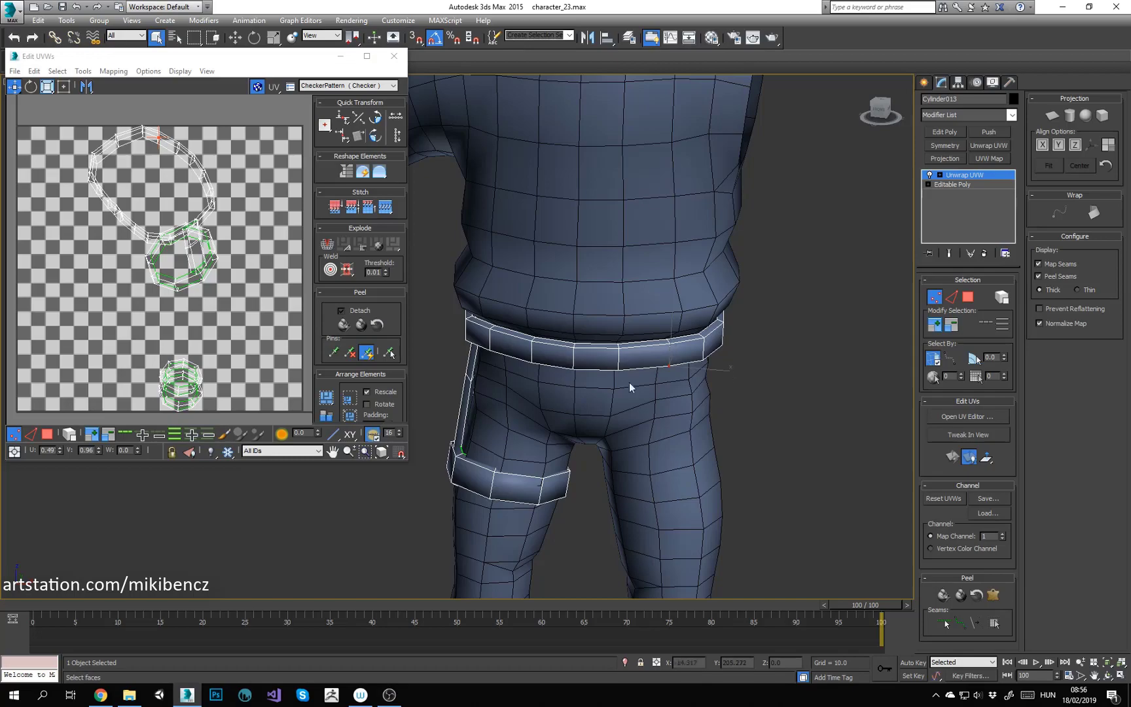
Step: Select a polygon of the thigh strap and grow the selection over the entire strap
mouse_move(629, 383)
middle_mouse_down("alt")
mouse_move(522, 295)
mouse_move(525, 354)
middle_mouse_up("alt")
key("F3")
scroll(522, 295, "down", 2)
key("F3")
key("3")
left_click(519, 360)
left_click(935, 324)
key("F3")
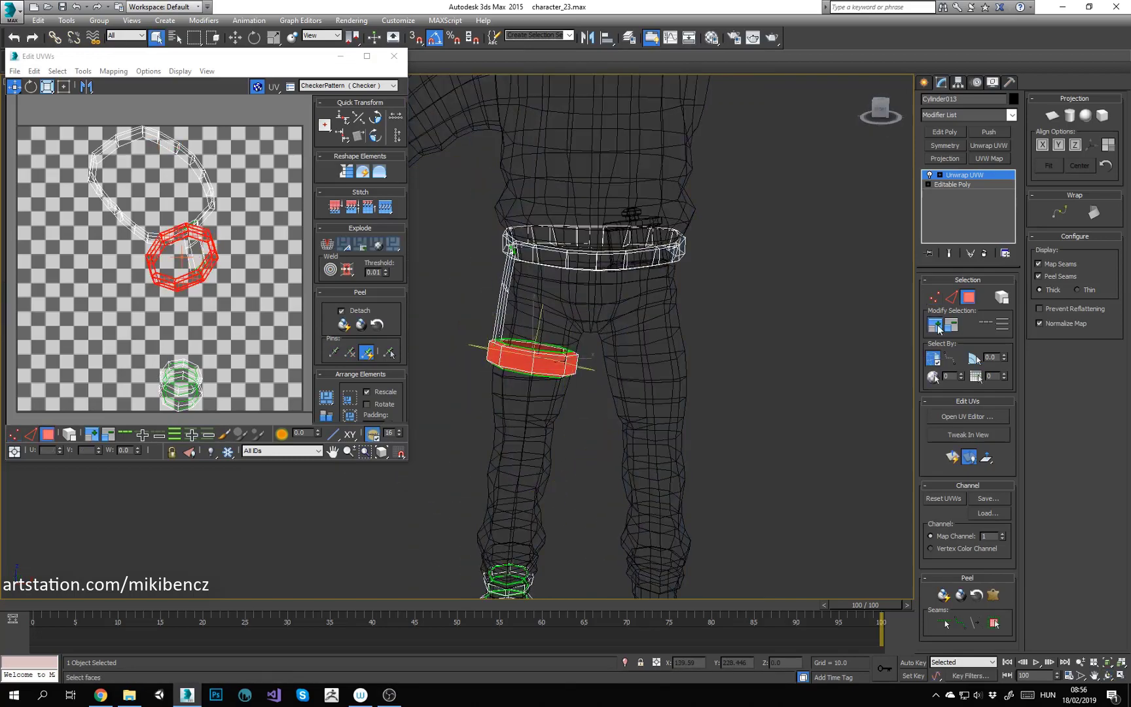
Step: Break the thigh strap's UVs along a crosswise edge at the inner back of the leg and move its shell aside
mouse_move(631, 216)
middle_mouse_down("alt")
mouse_move(675, 225)
mouse_move(589, 210)
middle_mouse_up("alt")
key("F3")
key("2")
left_click(566, 354)
right_click(173, 244)
left_click(166, 279)
key("3")
left_click_drag(166, 282, 38, 347)
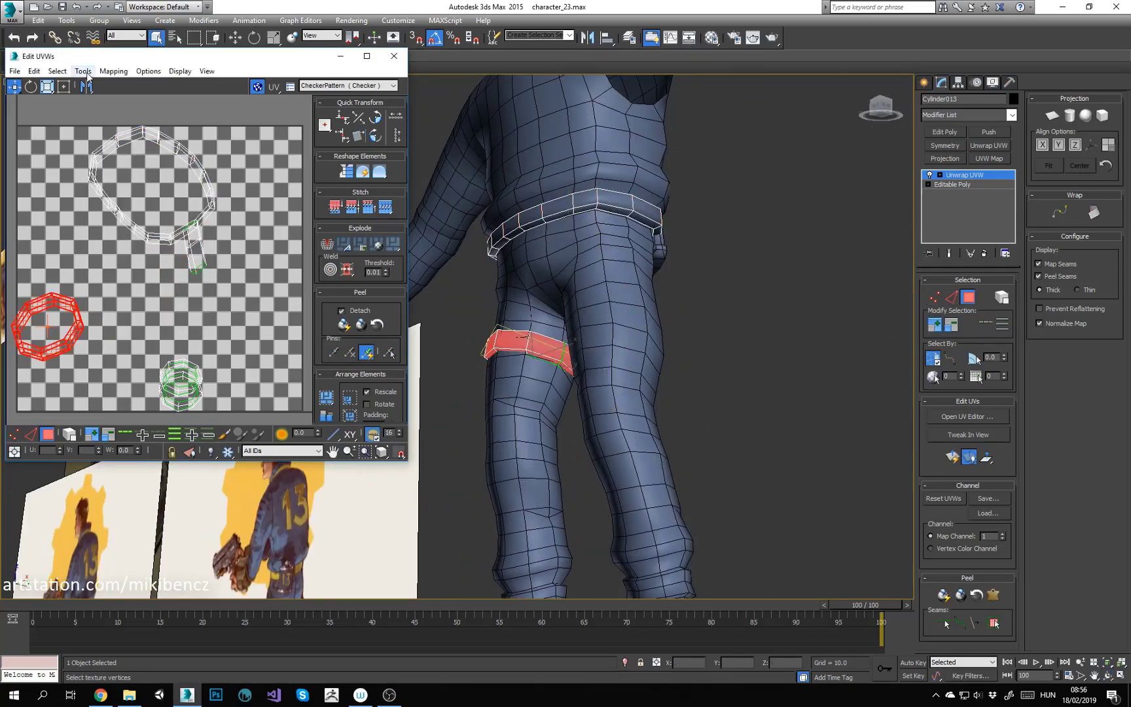
Step: Relax the thigh strap shell by polygon angles with 100 iterations and turn off the checker background
left_click(82, 71)
left_click(98, 270)
left_click(130, 161)
scroll(210, 249, "down", 2)
left_click(258, 86)
mouse_move(237, 265)
middle_mouse_down()
mouse_move(207, 288)
mouse_move(209, 319)
middle_mouse_up()
left_click(207, 280)
Step: Select the inner-facing polygons all the way around the belt
mouse_move(458, 308)
middle_mouse_down("alt")
mouse_move(628, 357)
mouse_move(720, 354)
middle_mouse_up("alt")
left_click(503, 304, "ctrl")
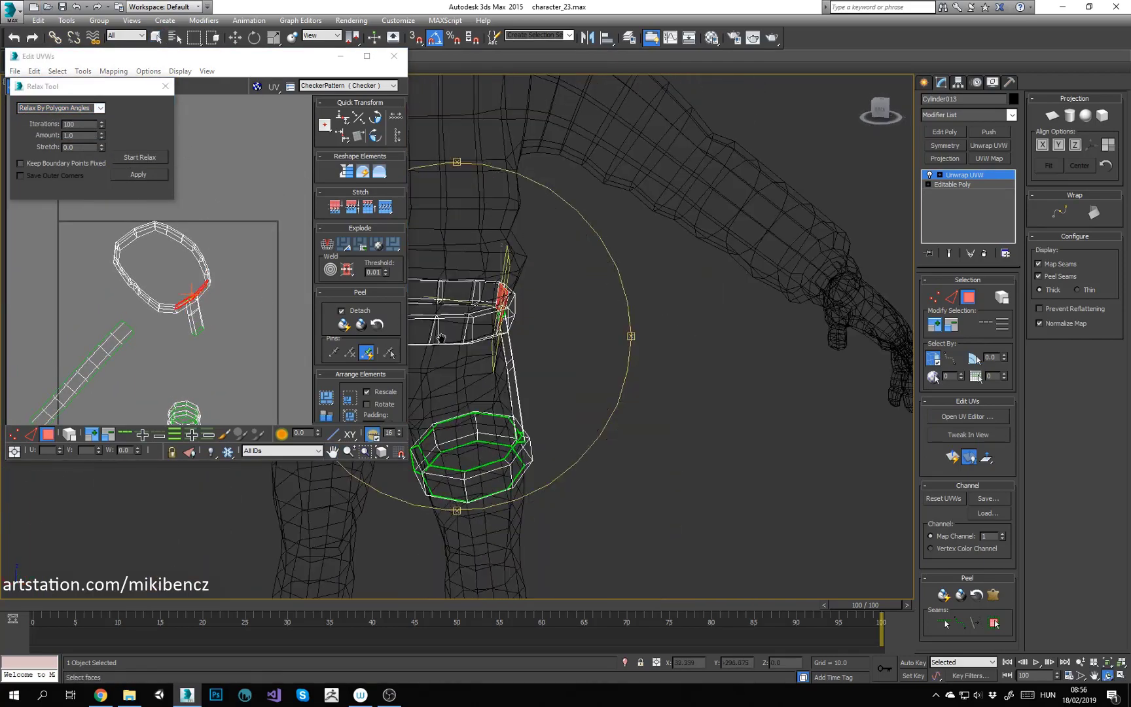
middle_click_drag(510, 308, 655, 331)
left_click(589, 318, "ctrl")
left_click(554, 319, "ctrl")
left_click(486, 319, "ctrl")
left_click(437, 334, "ctrl")
left_click(636, 370, "ctrl")
middle_click_drag(571, 357, 544, 376, "alt")
left_click(514, 376, "ctrl")
left_click(549, 376, "ctrl")
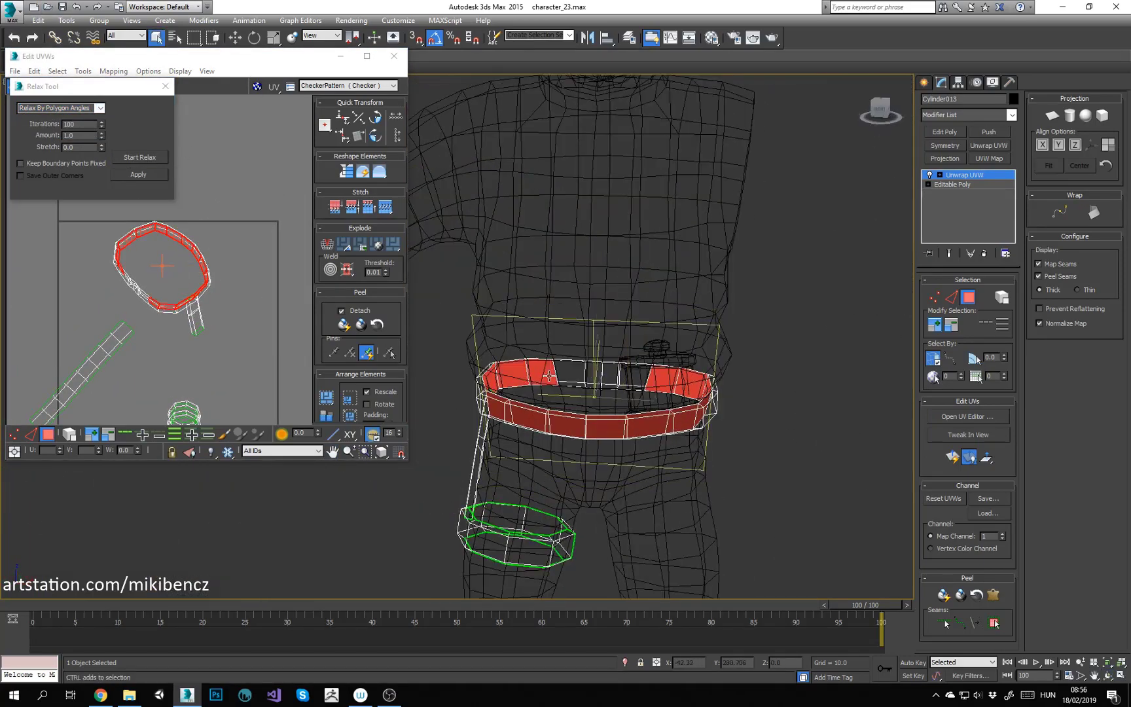
Step: Apply a quick planar map to the belt's inner faces and move their shell below the UV tile
left_click(952, 457)
scroll(232, 253, "down", 1)
left_click_drag(232, 253, 232, 422)
Step: Break the inner belt shell along its crosswise edge at the centre back and relax the shell open
key("2")
left_click(166, 348)
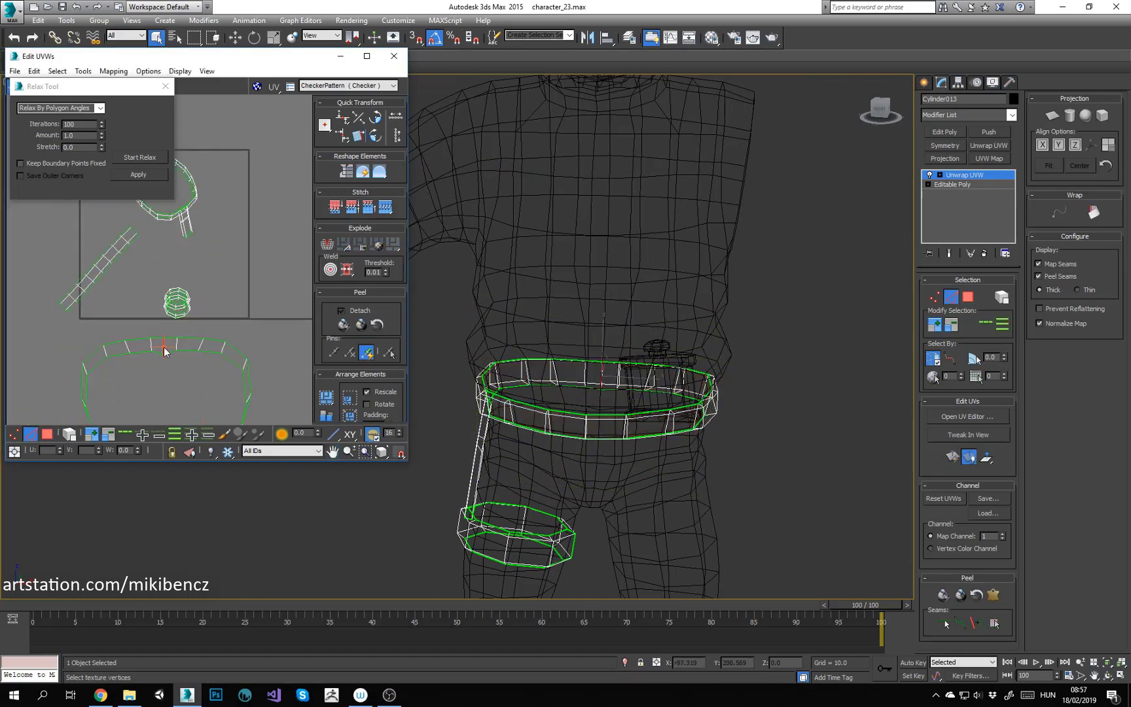
key("ctrl+b")
key("3")
scroll(121, 211, "down", 1)
middle_click_drag(191, 301, 228, 350)
scroll(223, 314, "up", 1)
Step: Break the outer belt shell along its crosswise edge at the centre back
left_click(211, 229)
left_click(71, 435)
left_click(151, 244)
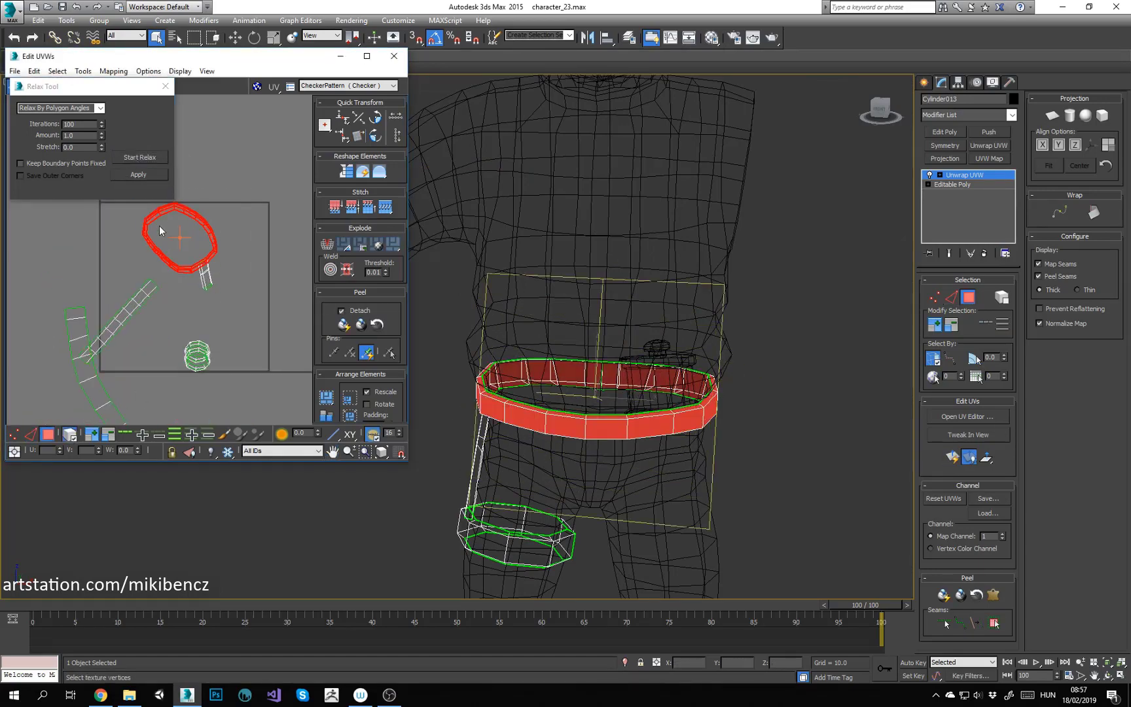
key("2")
key("F3")
mouse_move(606, 378)
middle_mouse_down("alt")
mouse_move(711, 377)
mouse_move(601, 384)
middle_mouse_up("alt")
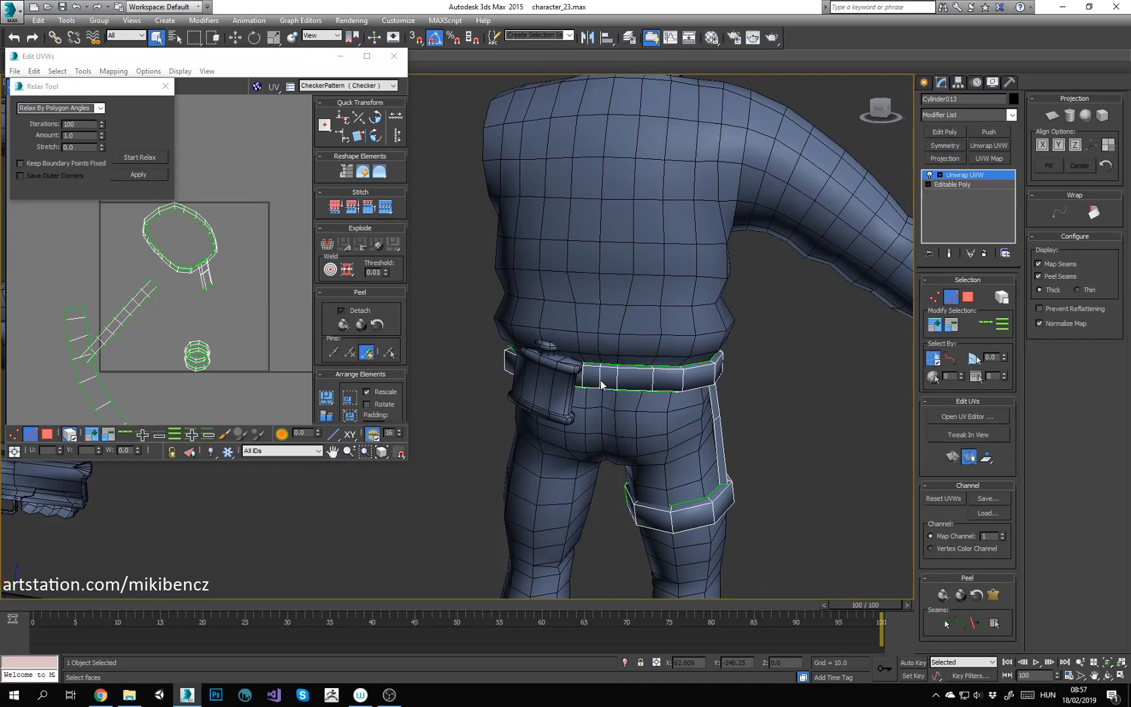
right_click(156, 241)
left_click(167, 254)
scroll(166, 261, "up", 5)
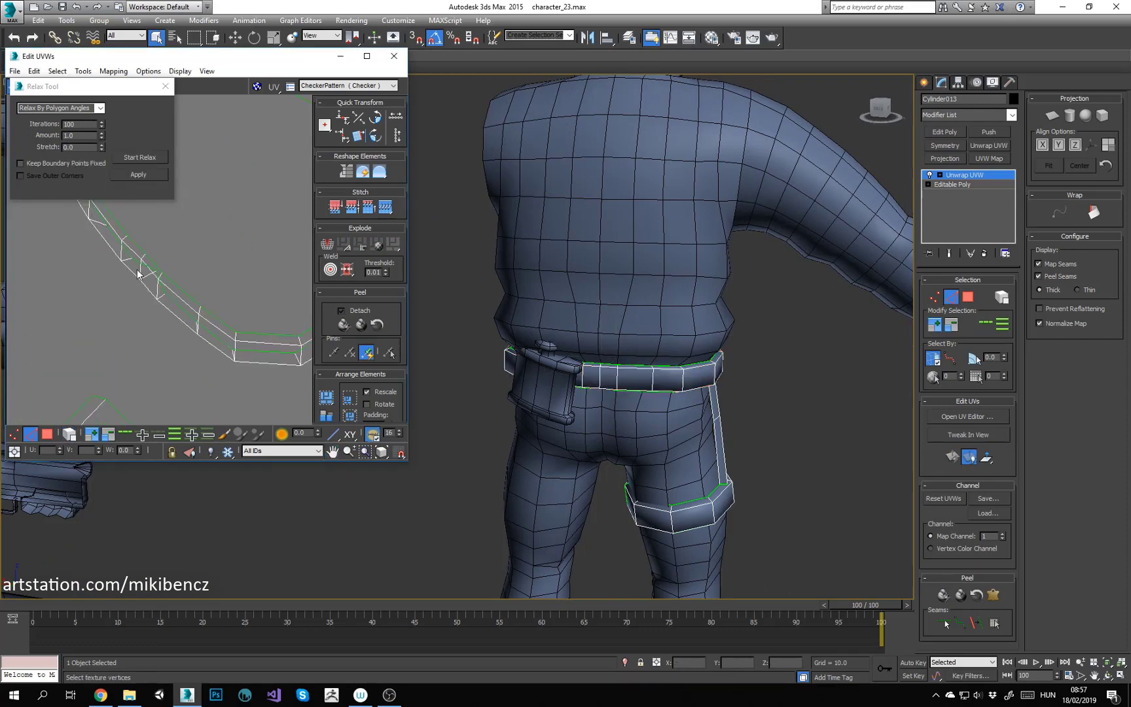
Step: Relax the outer belt shell open by polygon angles with 100 iterations
left_click(47, 434)
scroll(151, 275, "down", 5)
double_click(154, 281)
left_click(140, 158)
left_click(140, 158)
scroll(151, 226, "down", 4)
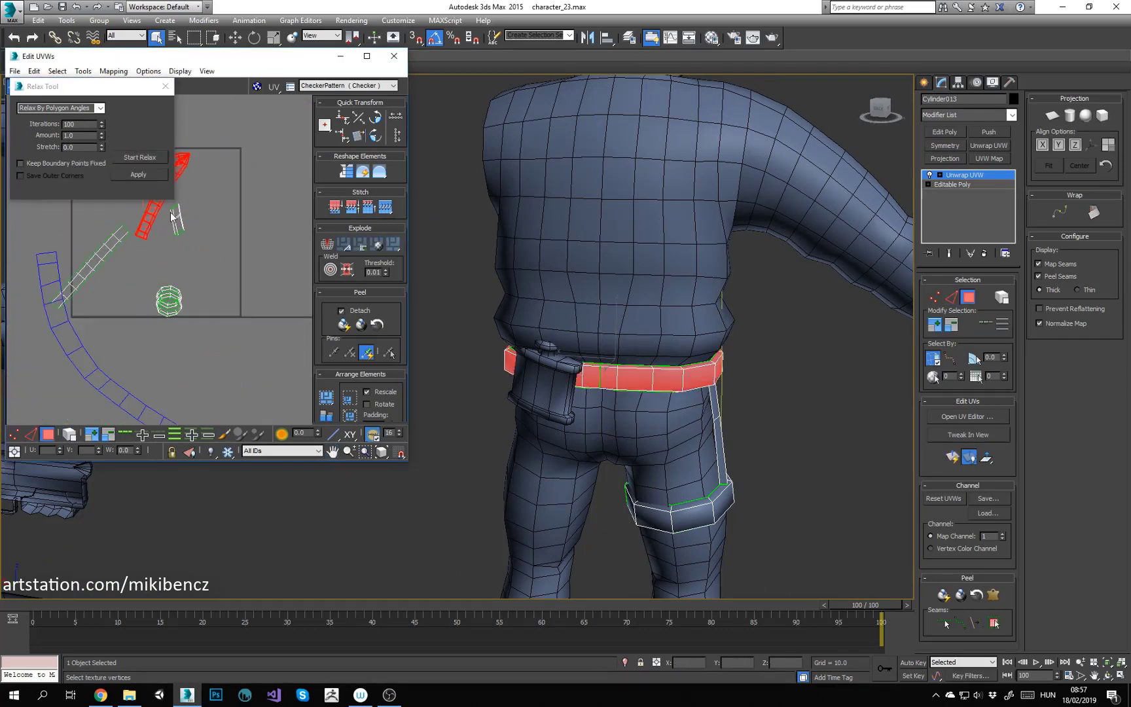
Step: Apply a quick planar map to the inner faces of the vertical strap below the belt and move their shell beside the UV tile
double_click(722, 435)
middle_click_drag(725, 434, 633, 344)
scroll(601, 325, "up", 3)
key("F3")
left_click(593, 327)
scroll(118, 348, "down", 2)
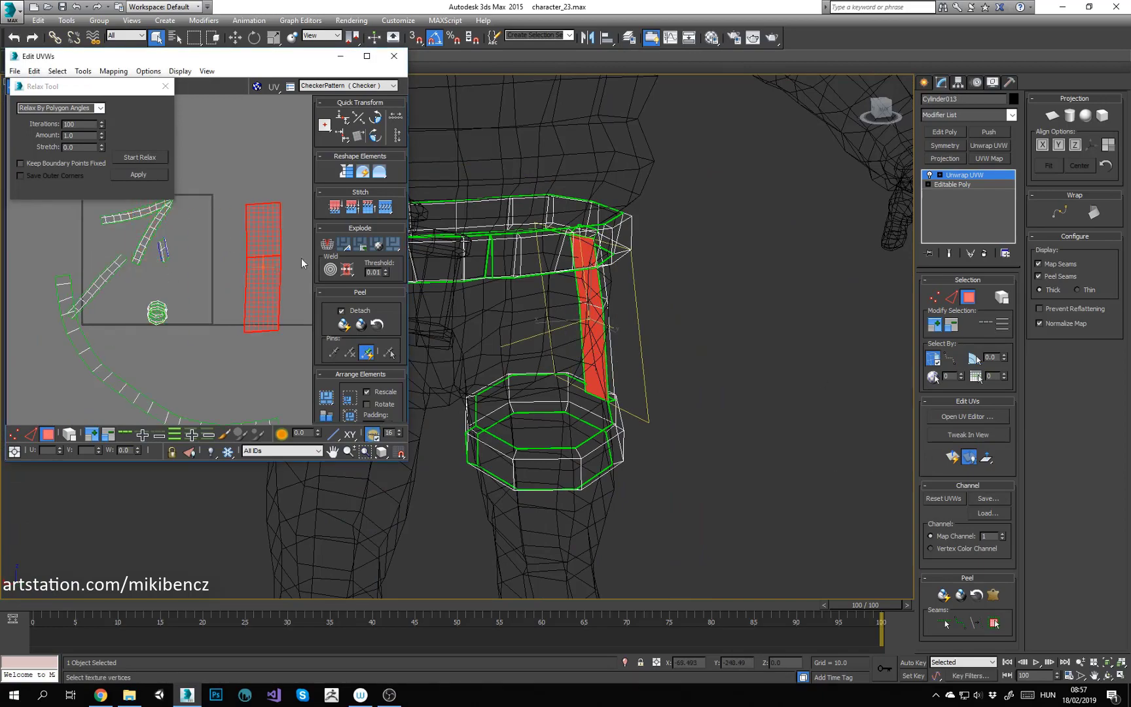
Step: Break the two ankle straps' shells along a crosswise edge on each strap
key("ctrl+r")
mouse_move(517, 366)
left_mouse_down()
mouse_move(478, 393)
mouse_move(468, 354)
left_mouse_up()
scroll(168, 254, "up", 5)
scroll(162, 252, "down", 4)
left_click_drag(129, 310, 172, 356)
key("F3")
mouse_move(458, 367)
left_mouse_down()
mouse_move(521, 354)
mouse_move(514, 387)
left_mouse_up()
scroll(517, 386, "down", 3)
key("2")
left_click(548, 423)
scroll(152, 313, "down", 4)
key("3")
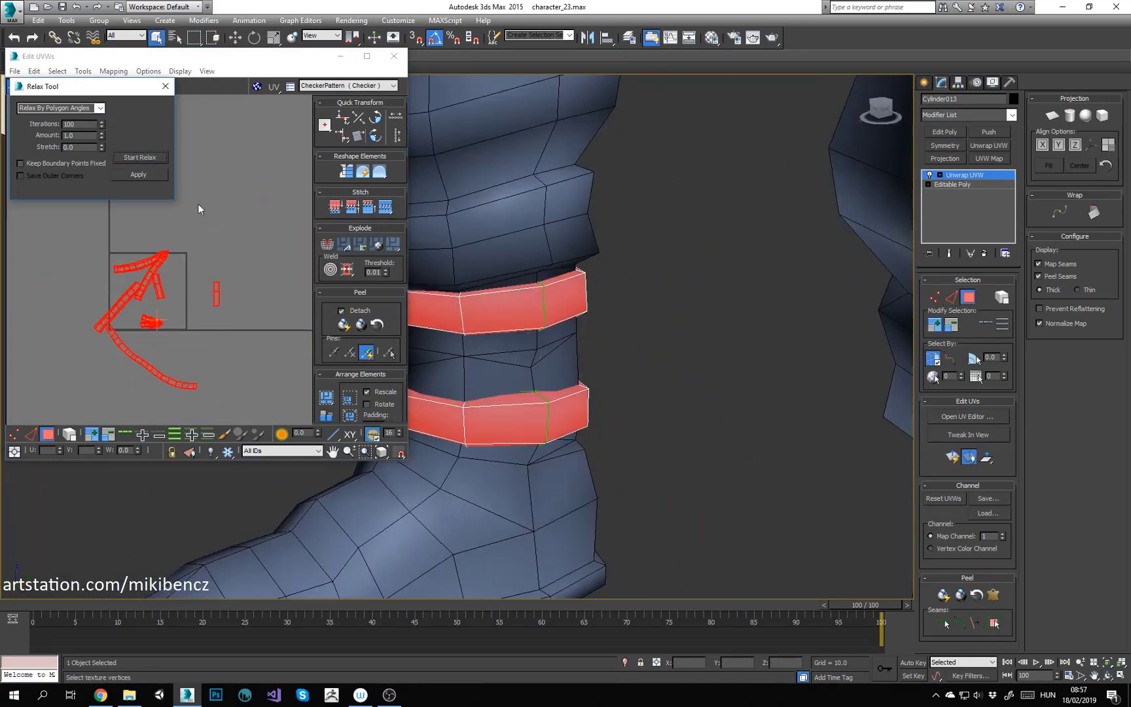
Step: Relax all the belt and strap shells by polygon angles with 100 iterations
left_click(99, 107)
left_click(140, 157)
left_click(139, 158)
left_click(126, 277)
scroll(125, 275, "up", 5)
middle_click_drag(125, 275, 208, 277)
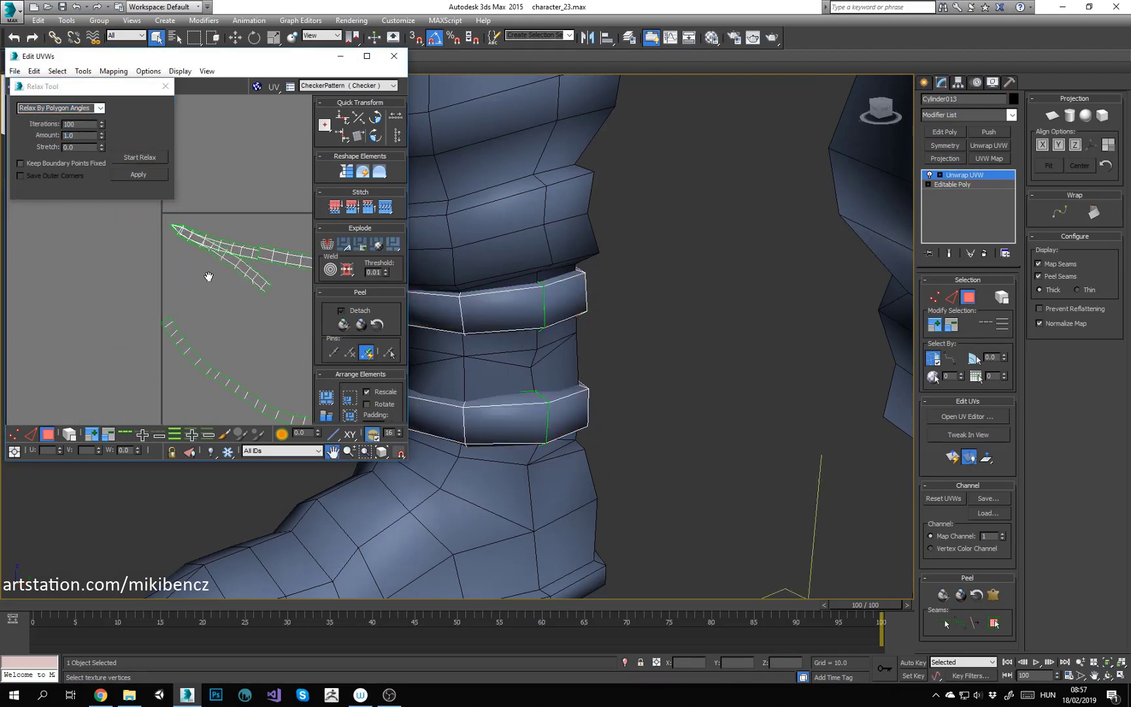
left_click(89, 120)
left_click(139, 158)
Step: Untwist the folded outer belt shell by moving the vertices of its overlapping half away from the other half
scroll(125, 203, "up", 3)
key("1")
scroll(80, 266, "up", 5)
left_click(152, 257)
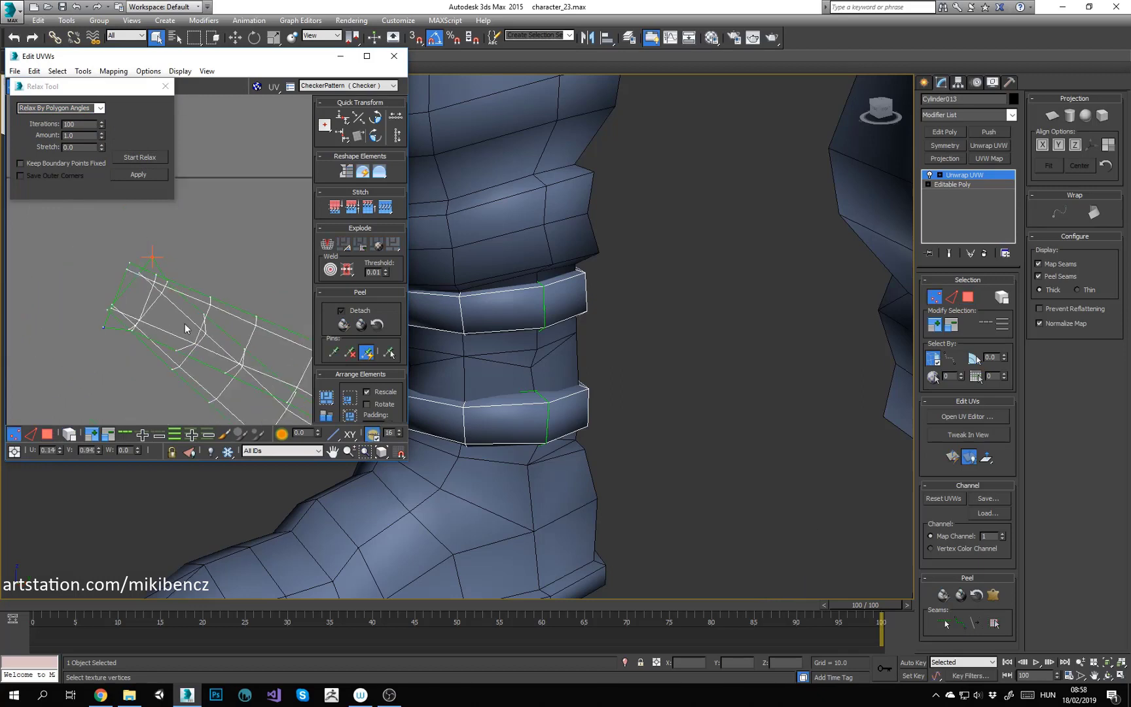
scroll(71, 359, "down", 4)
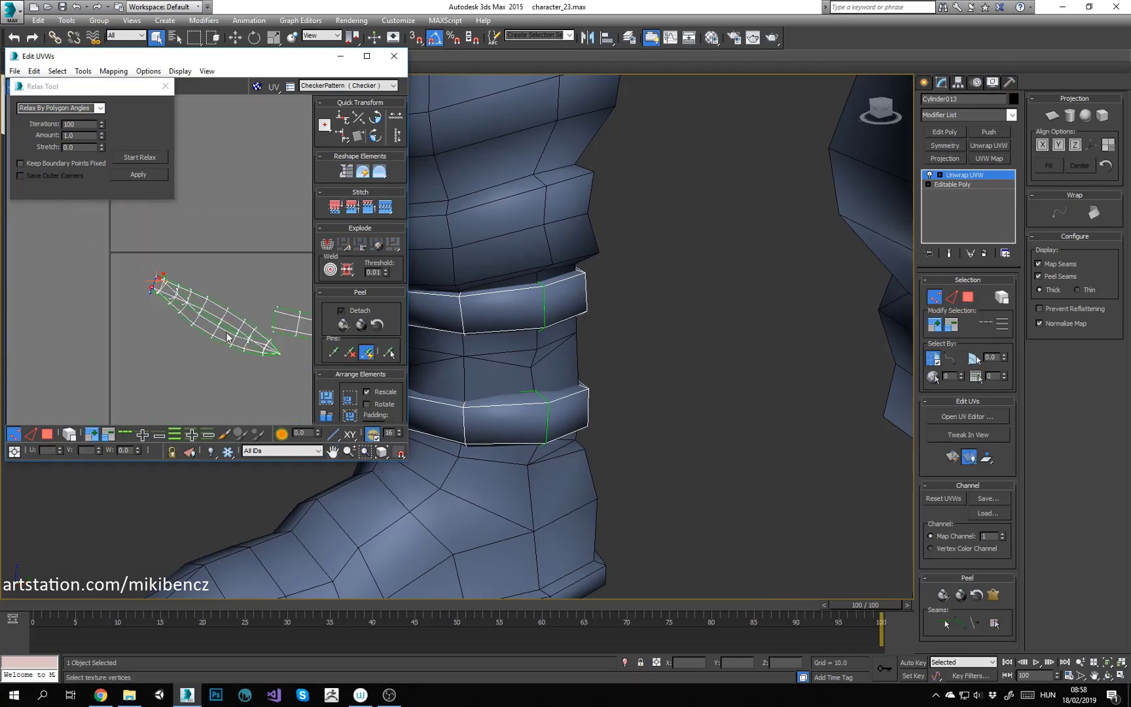
left_click(95, 433)
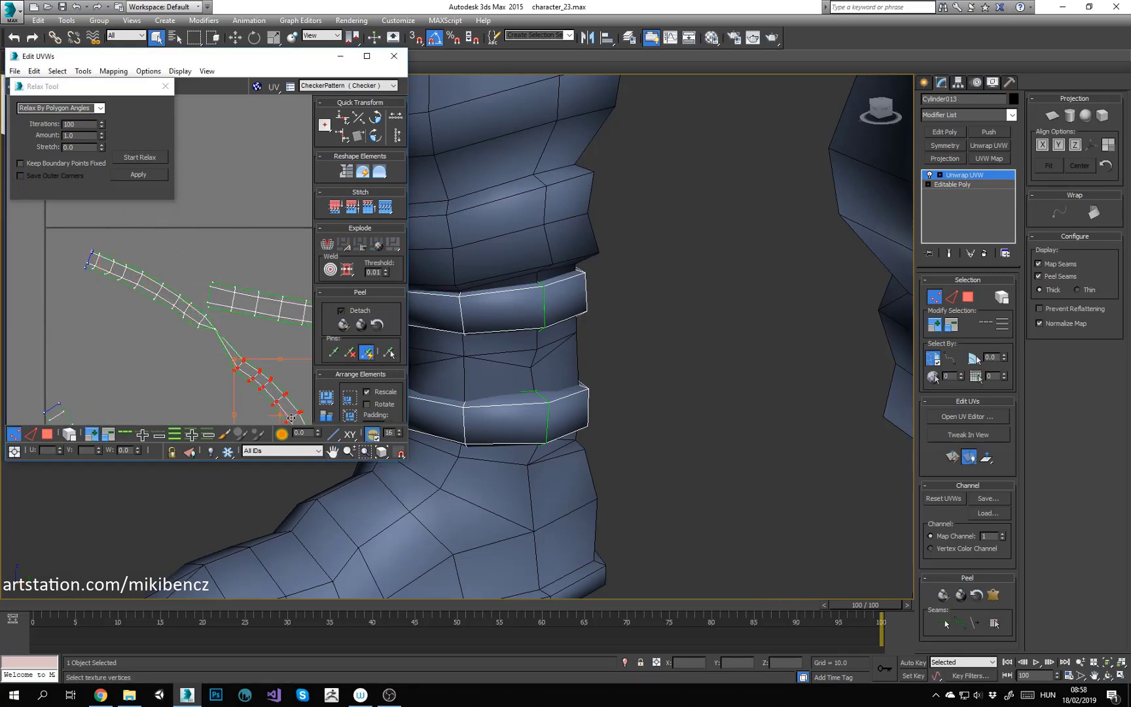
left_click_drag(291, 418, 278, 401)
left_click(173, 378)
left_click_drag(173, 377, 253, 305)
Step: Relax all the belt and strap shells again and pack them into the UV tile
left_click(131, 162)
scroll(85, 230, "down", 4)
key("3")
key("ctrl+a")
left_click(145, 162)
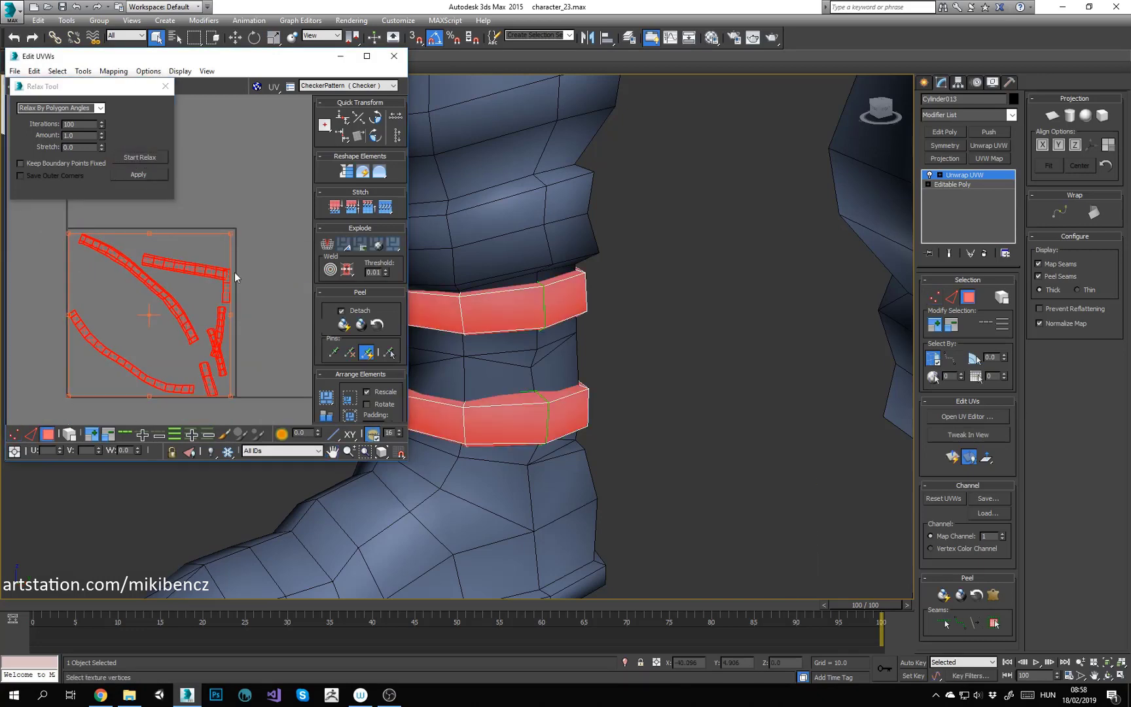
left_click(326, 398)
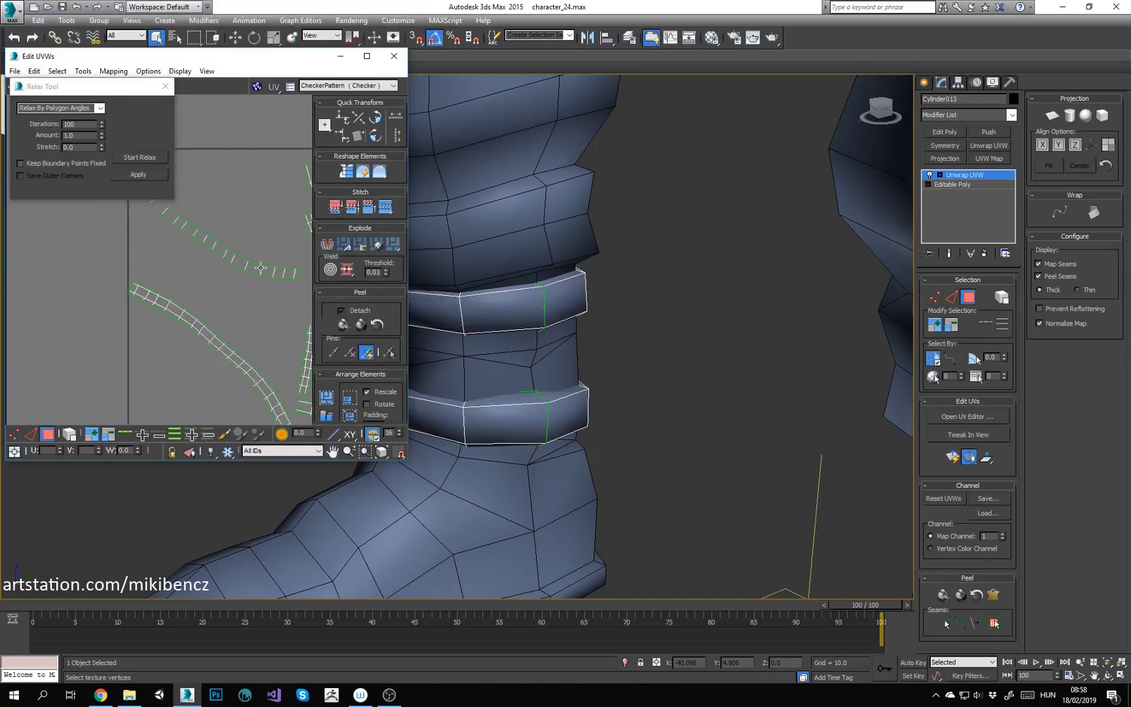
Step: Straighten the curved outer belt shell into a horizontal strip and move it across the UV tile's lower left edge
scroll(260, 267, "down", 2)
middle_click_drag(260, 267, 149, 268)
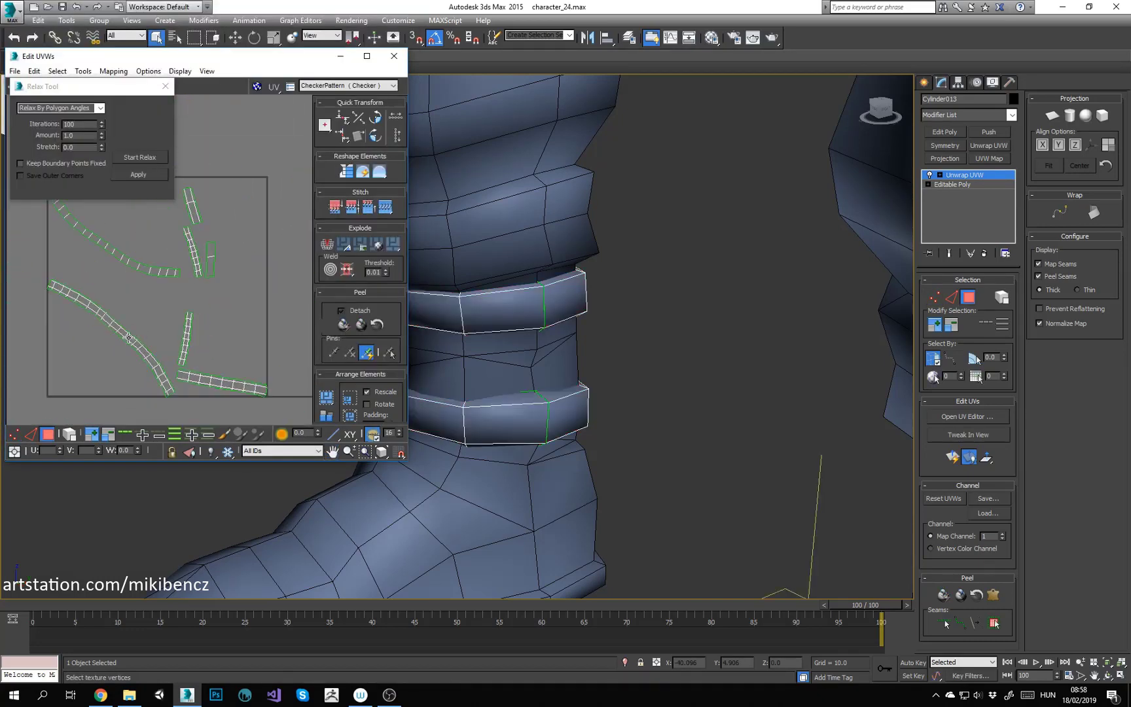
left_click(69, 434)
right_click(111, 347)
left_click(128, 368)
left_click_drag(148, 357, 96, 370)
left_click(99, 314)
scroll(101, 312, "down", 2)
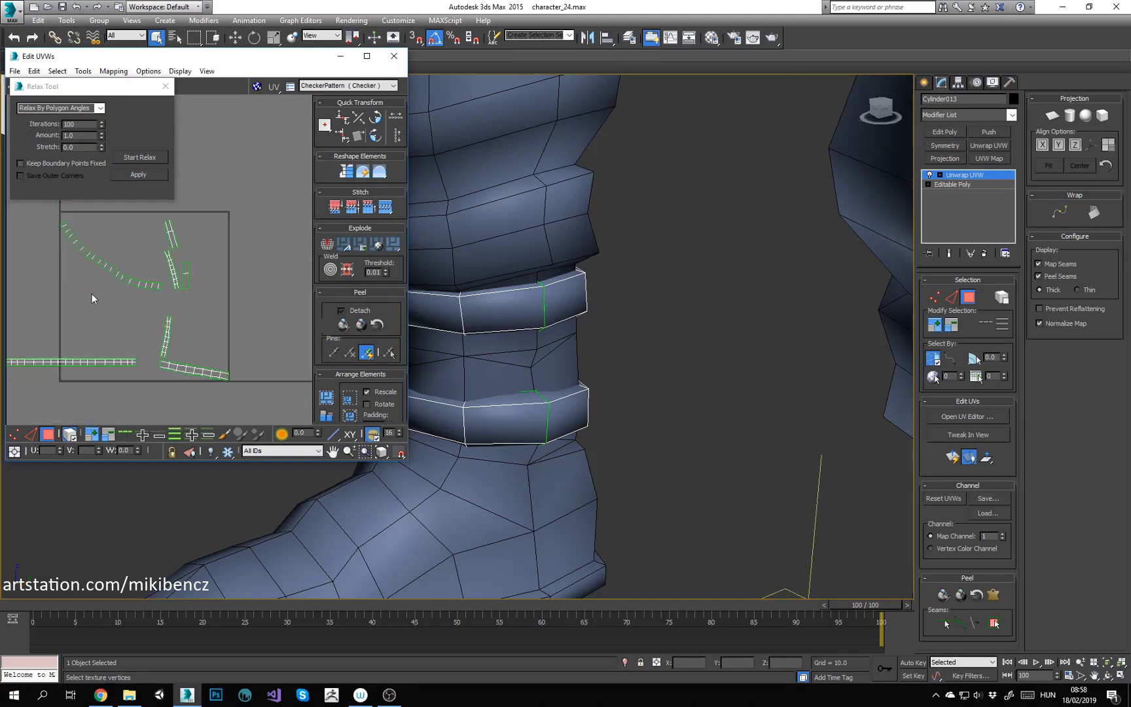
Step: Straighten the inner belt shell into a horizontal strip and place it next to the outer belt strip
left_click(105, 259)
left_click_drag(111, 265, 76, 299)
middle_click_drag(82, 320, 145, 330)
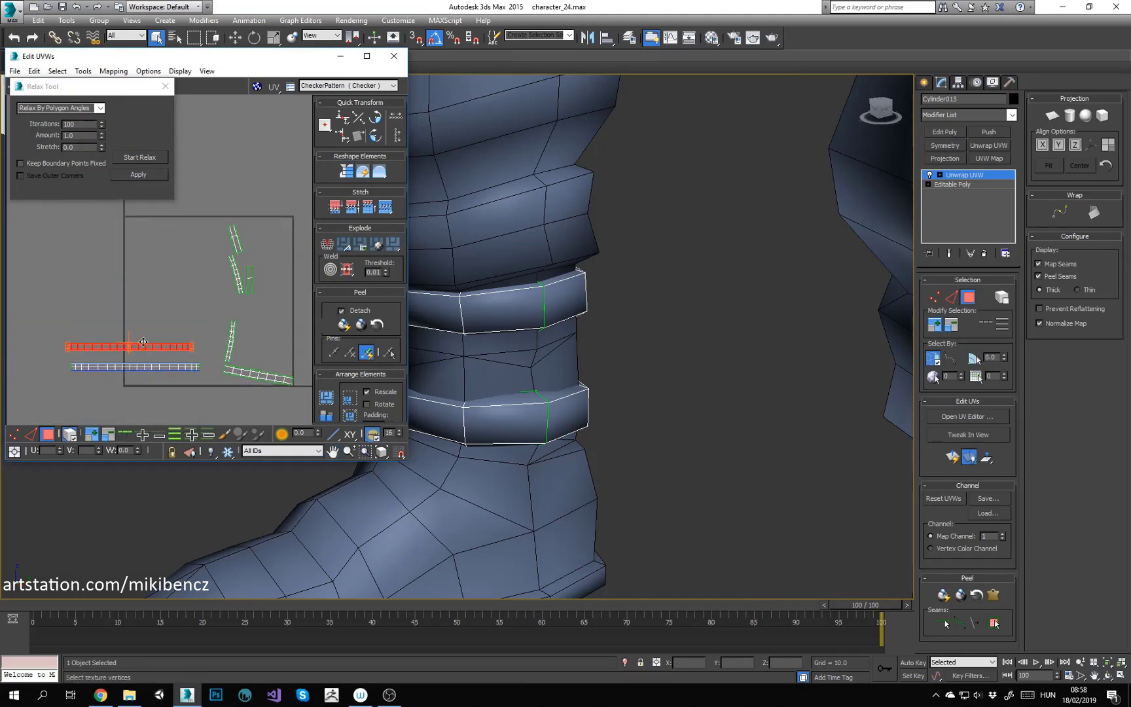
Step: Straighten the short strap shells one by one into strips, moving them clear of their neighbours
left_click(231, 333)
left_click_drag(230, 321, 135, 300)
scroll(134, 302, "up", 4)
left_click(347, 171)
left_click(209, 223)
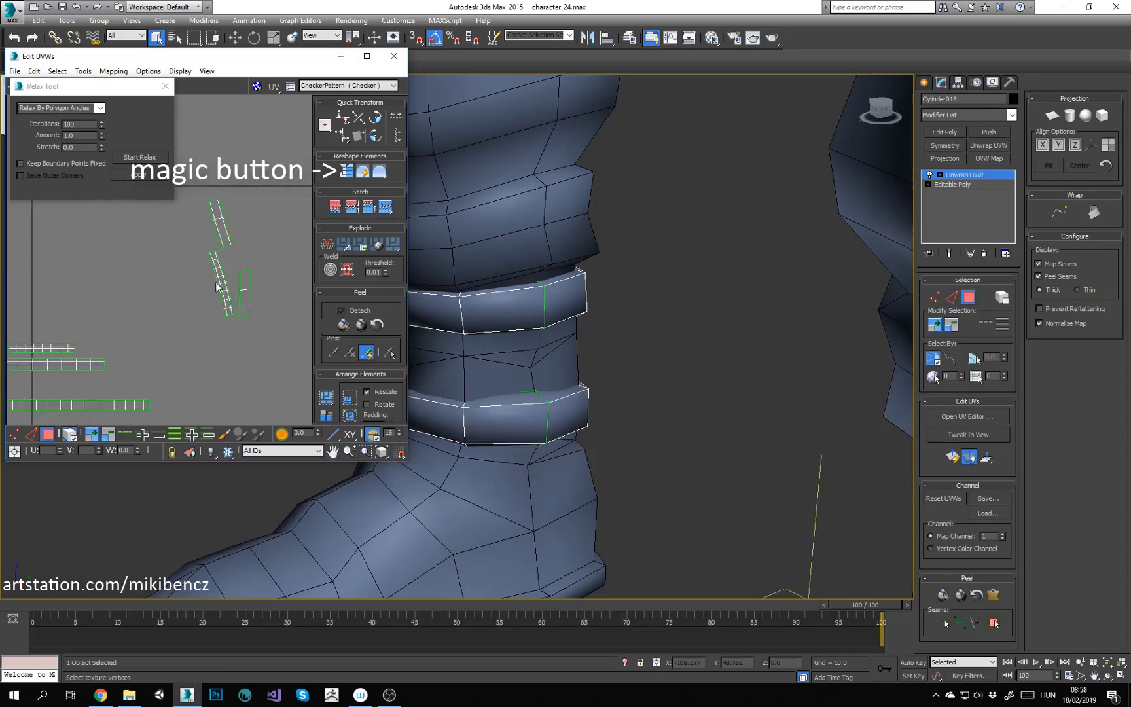
left_click_drag(218, 287, 256, 297)
left_click(347, 172)
middle_click_drag(217, 234, 262, 223)
left_click(263, 222)
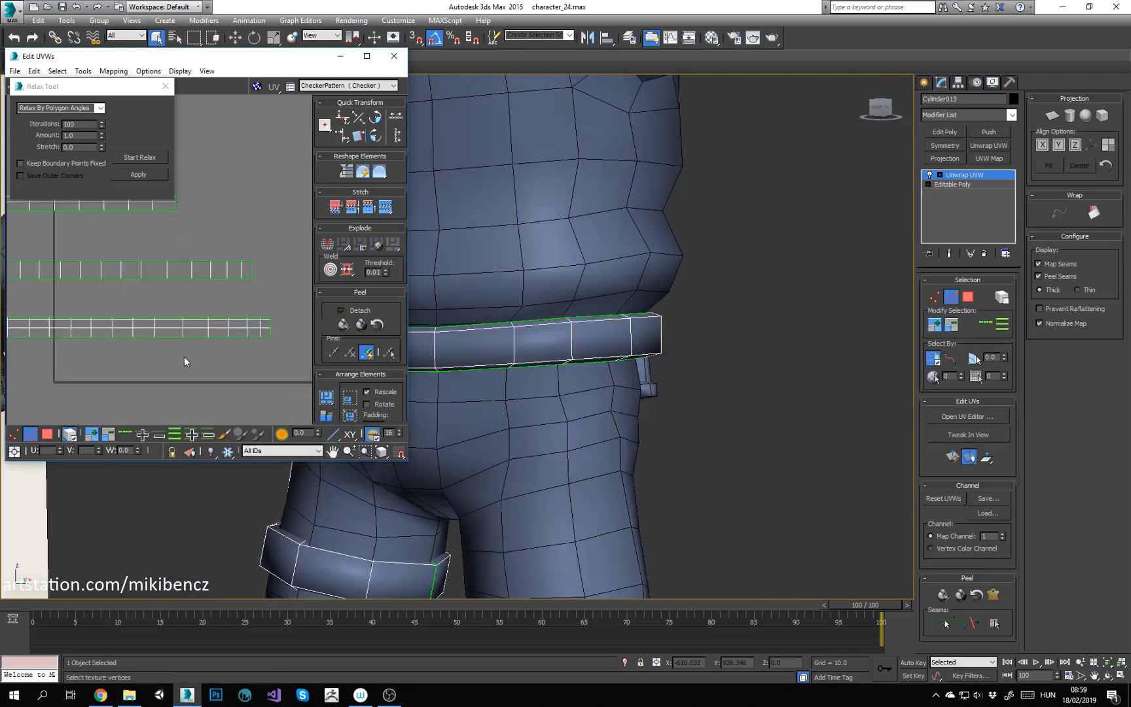
Step: Move the outer belt strip's inner lengthwise edge loop closer to the strip's border
scroll(169, 333, "up", 3)
double_click(165, 324)
right_click(165, 324)
left_click(186, 358)
left_click_drag(43, 86, 42, 121)
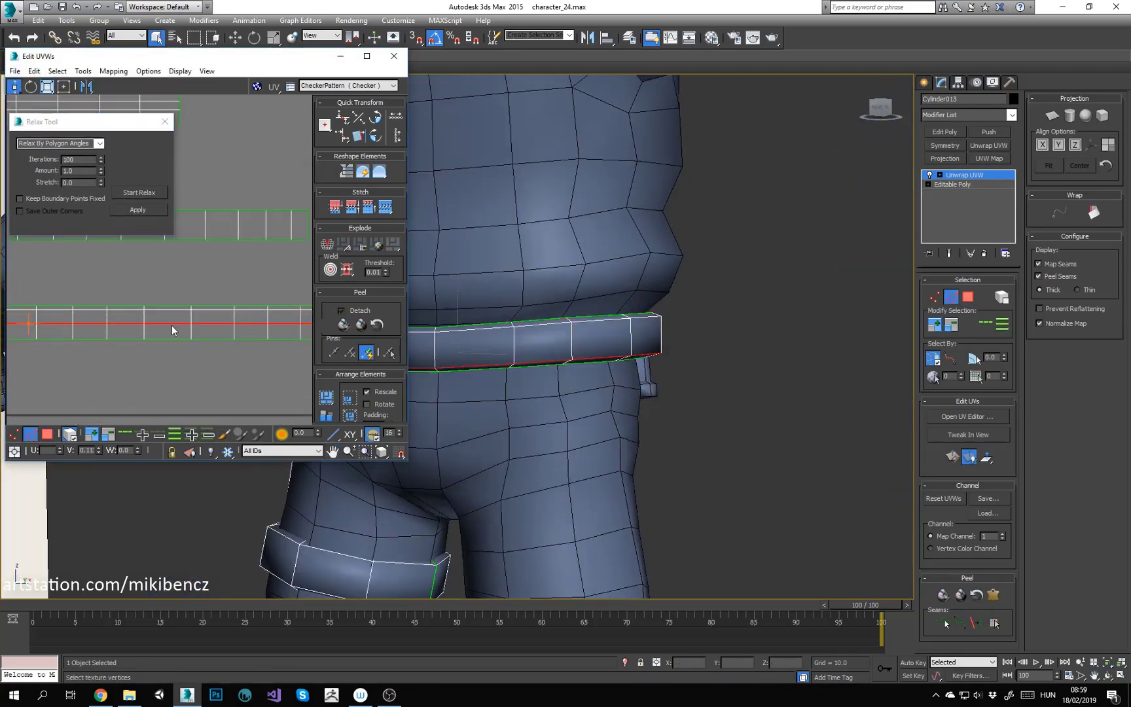
left_click(47, 434)
scroll(199, 304, "down", 2)
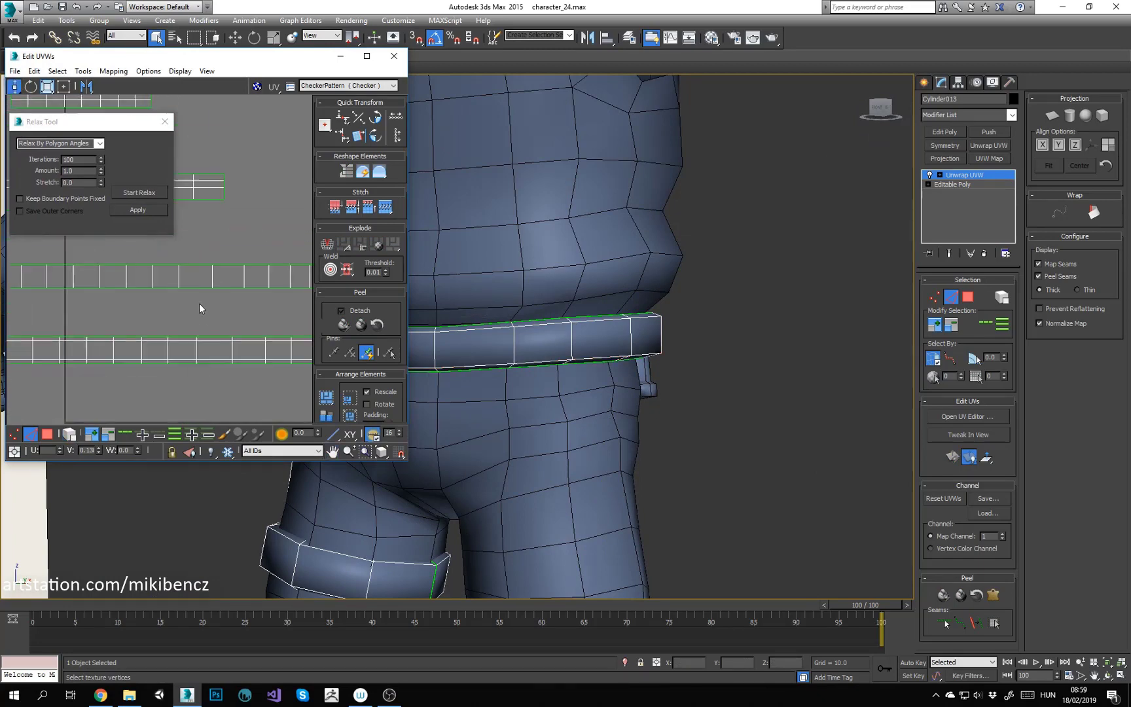
Step: Shift the inner lengthwise edge loop of the short ankle strap strip above the belt
middle_click_drag(199, 303, 219, 412)
left_click(228, 295)
key("z")
middle_click_drag(485, 354, 533, 341, "alt")
scroll(533, 341, "down", 5)
middle_click_drag(255, 315, 170, 327)
scroll(172, 325, "up", 2)
key("2")
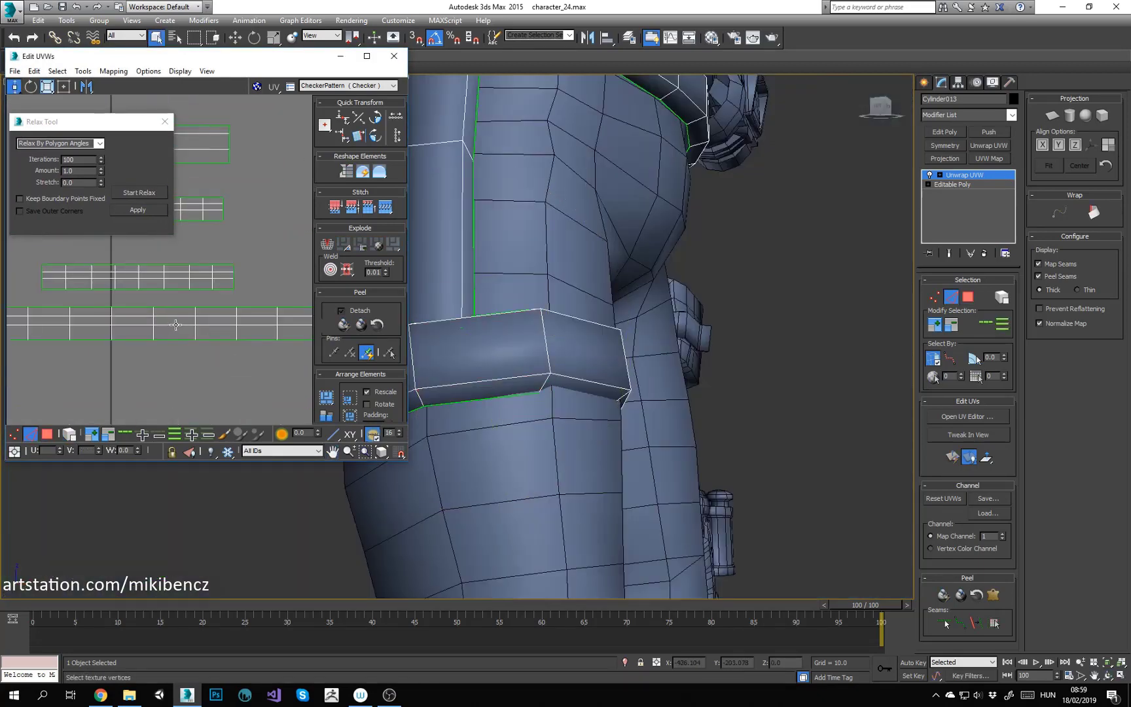
scroll(198, 265, "up", 2)
double_click(162, 288)
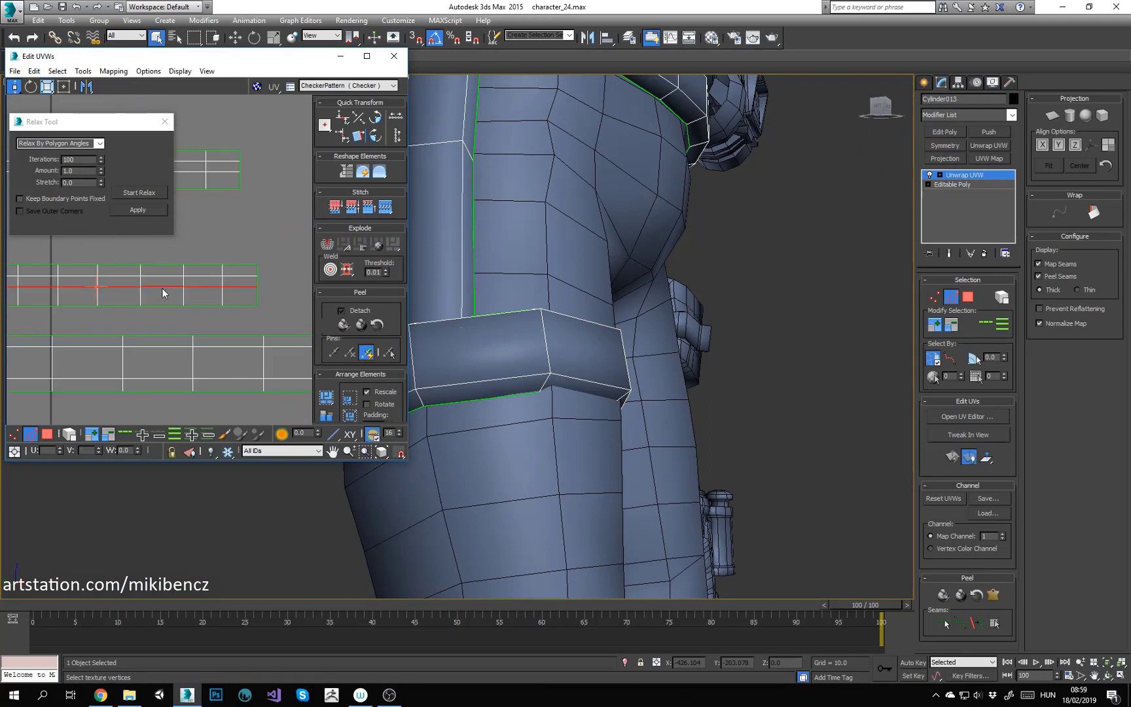
double_click(171, 289)
mouse_move(171, 288)
left_mouse_down()
mouse_move(171, 299)
mouse_move(165, 272)
left_mouse_up()
Step: Adjust the lengthwise edge loops of the remaining strap strips, including the vertical strap, and select all the polygons
left_click(190, 226)
middle_click_drag(186, 216, 260, 330)
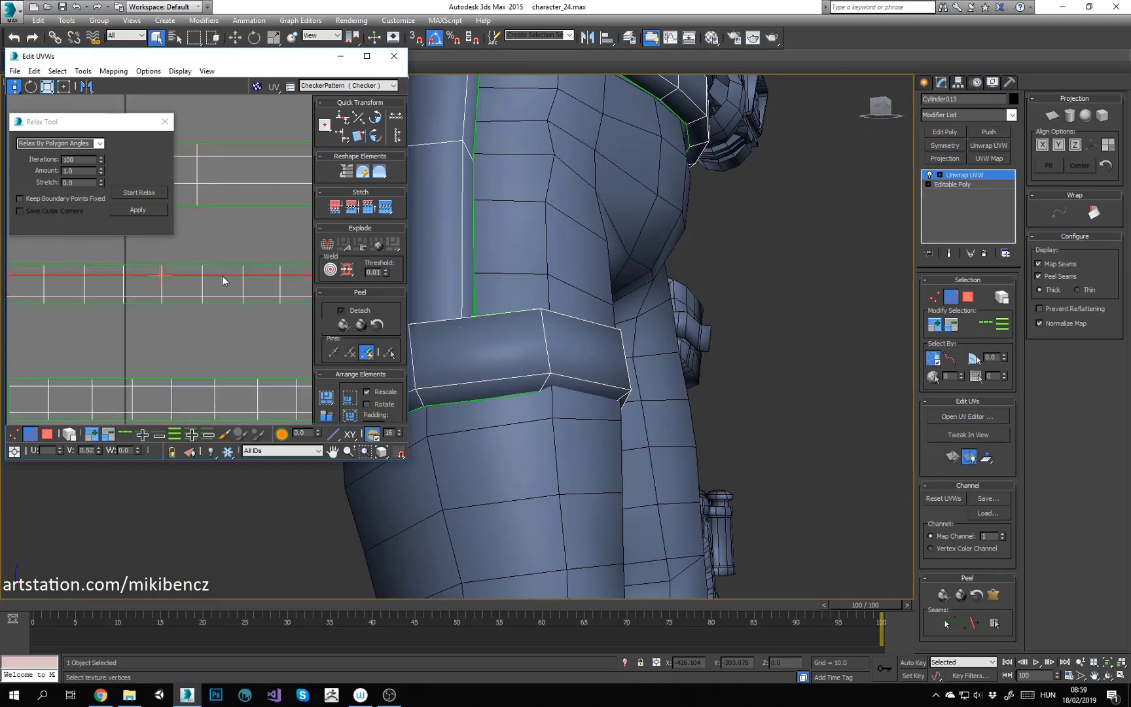
scroll(219, 274, "down", 1)
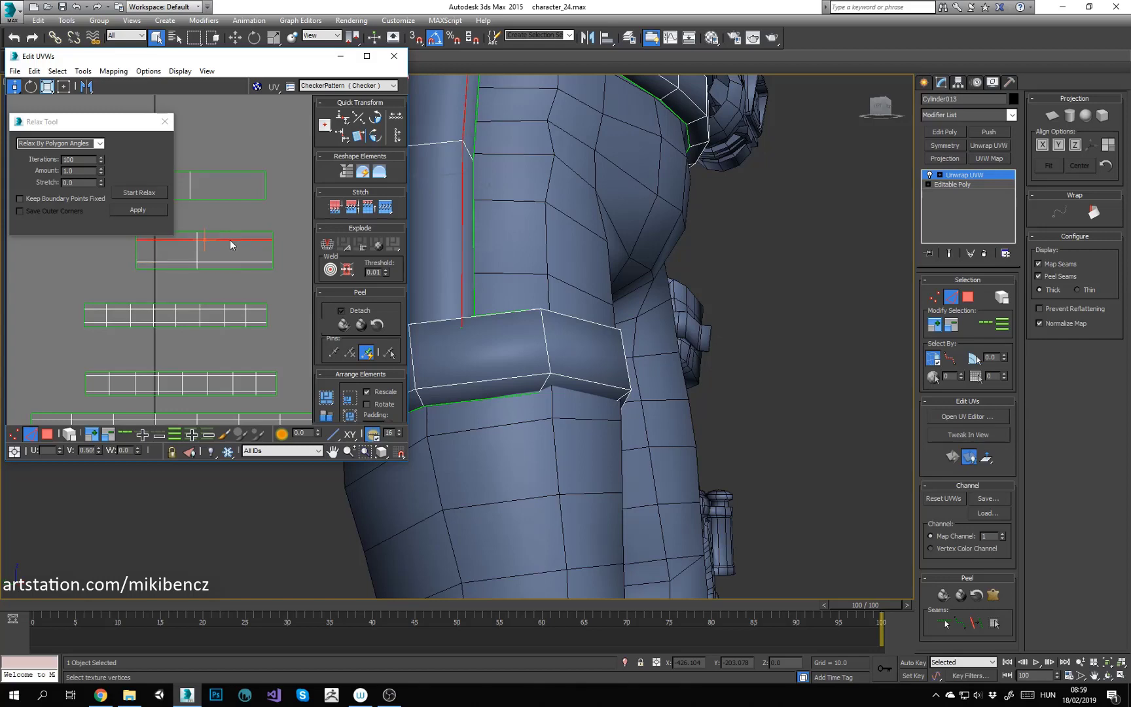
scroll(229, 241, "down", 2)
key("3")
key("ctrl+a")
scroll(283, 227, "down", 2)
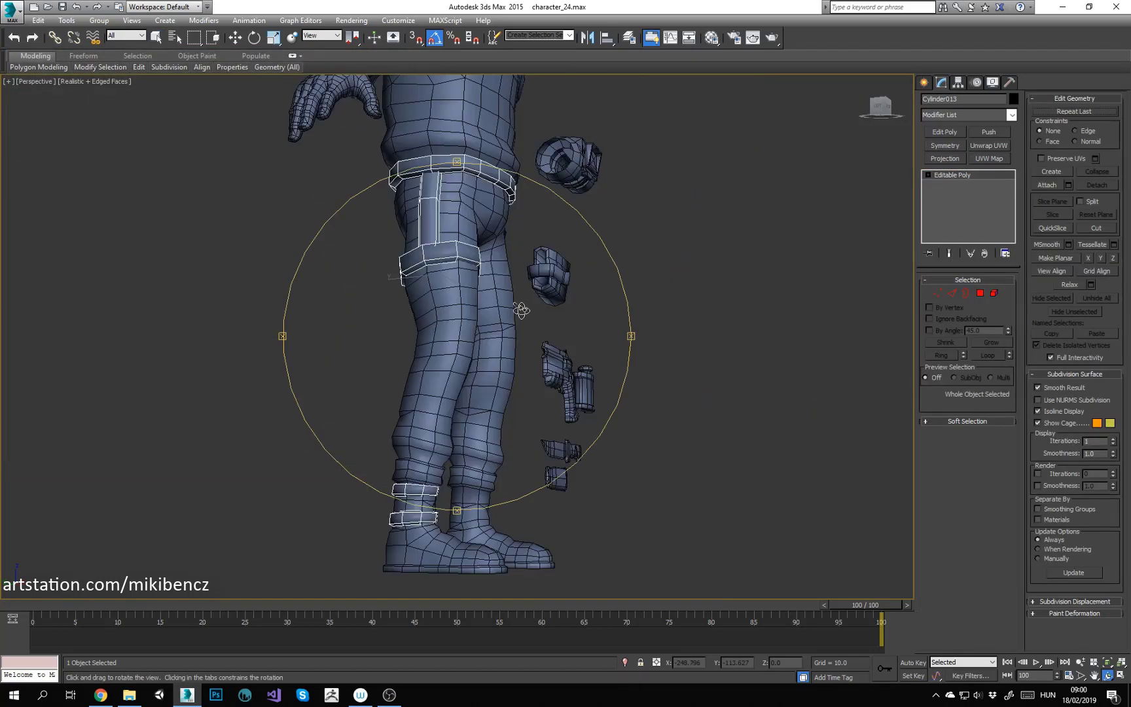
Step: Hide the six separate props beside the character, and hide the belt with its straps
middle_click_drag(518, 314, 504, 361, "alt")
left_click_drag(612, 134, 805, 478)
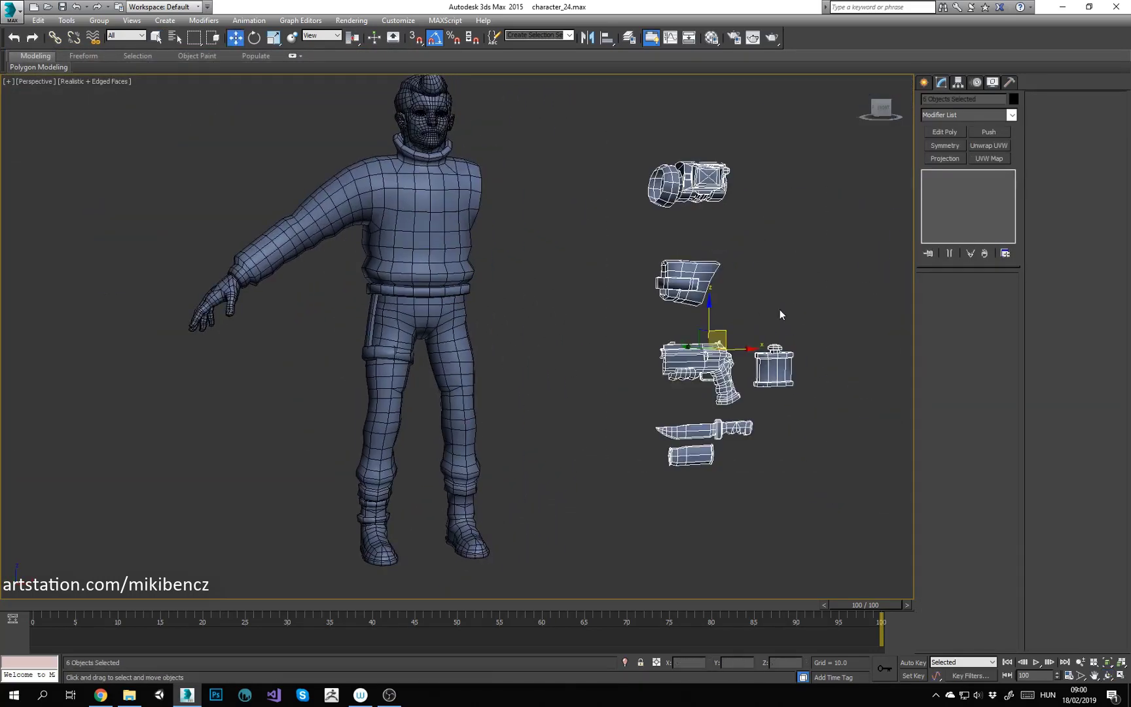
right_click(778, 294)
left_click(801, 263)
left_click(419, 292)
right_click(419, 292)
left_click(442, 262)
left_click(399, 252)
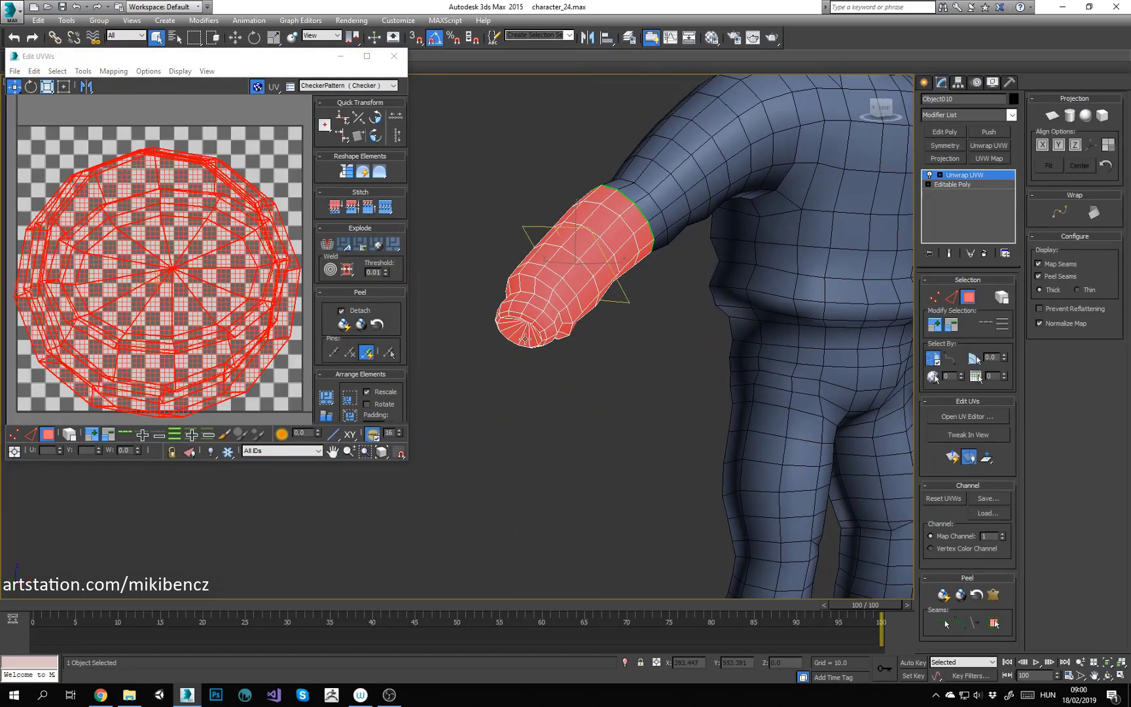
Step: Separate the forearm sleeve's end cap into its own shell below the UV tile and break the sleeve along its underside edges
left_click(547, 333)
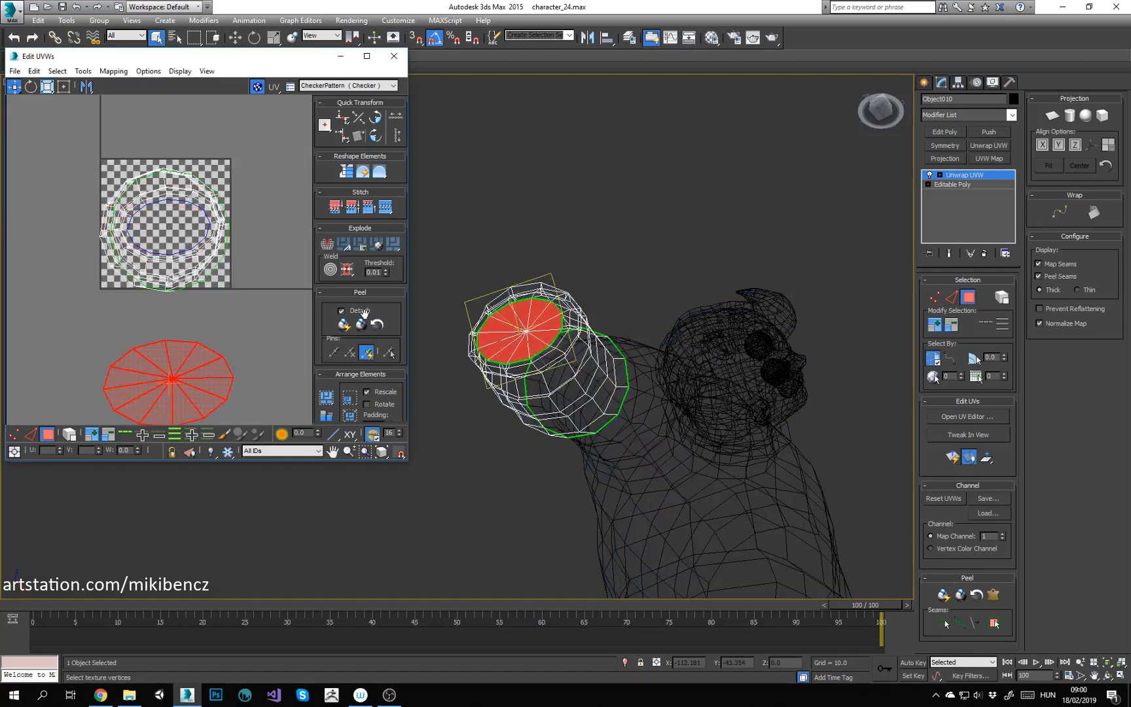
key("2")
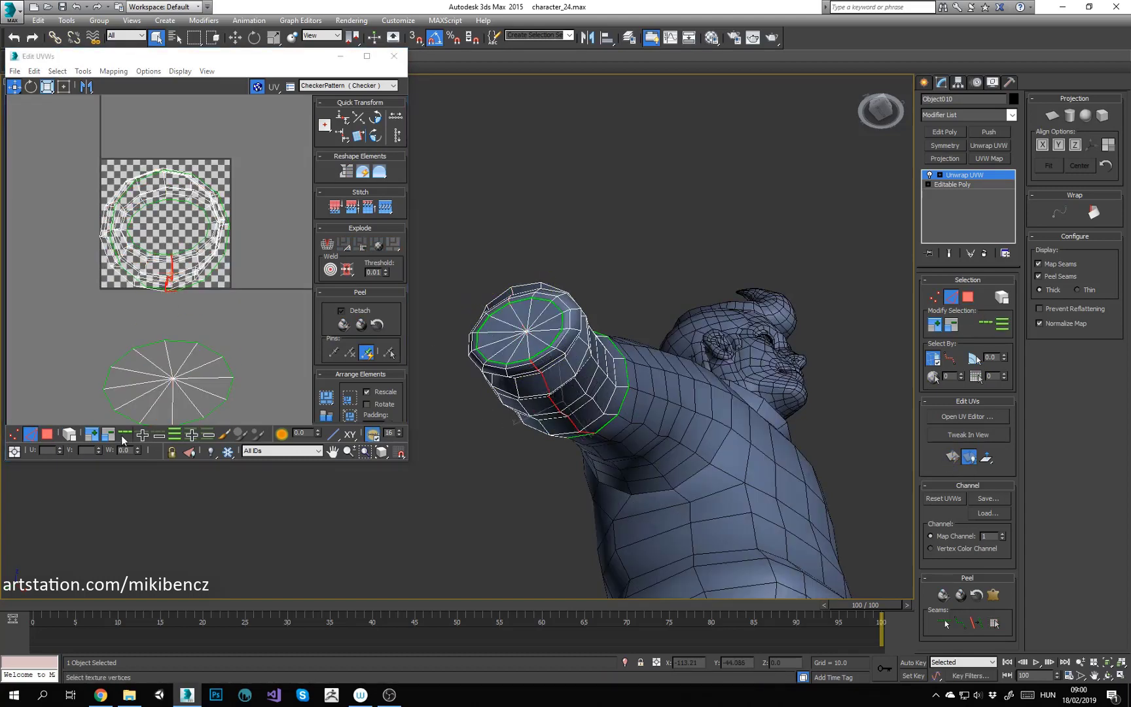
right_click(140, 161)
left_click(126, 167)
Step: Relax the forearm sleeve's shells by polygon angles with 100 iterations and move the sleeve shell below the UV tile
key("3")
key("ctrl+a")
left_click(101, 269)
left_click(100, 108)
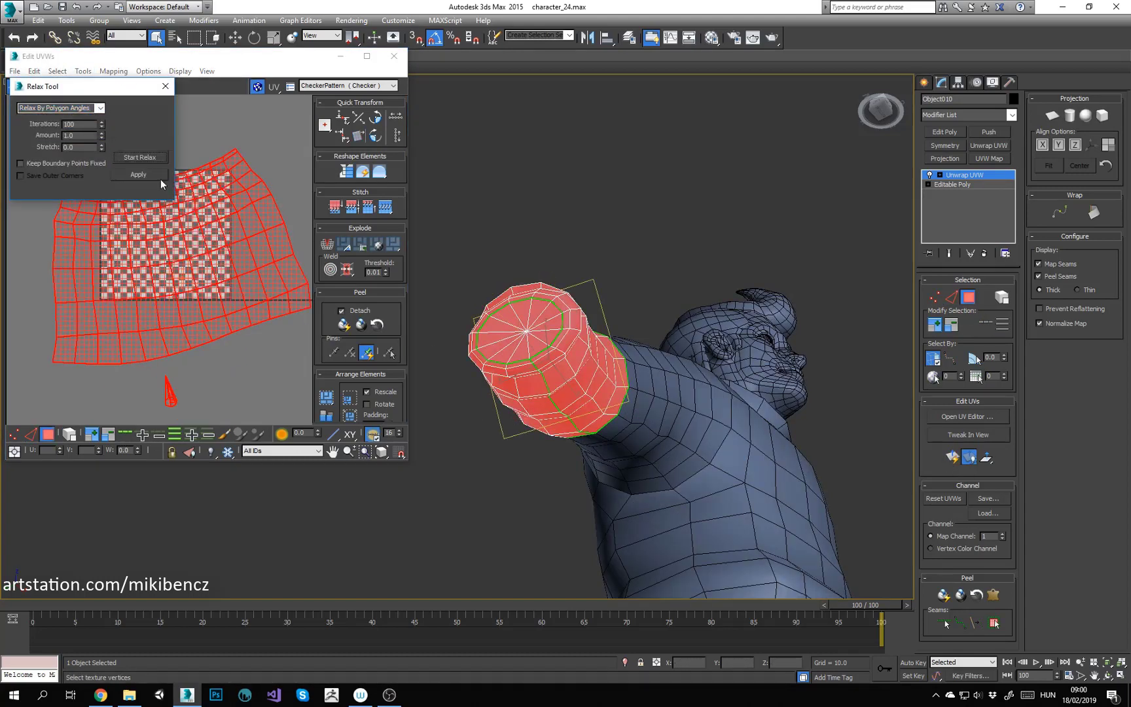
left_click_drag(180, 247, 163, 389)
middle_click_drag(163, 390, 135, 328)
scroll(113, 335, "up", 2)
left_click(216, 314)
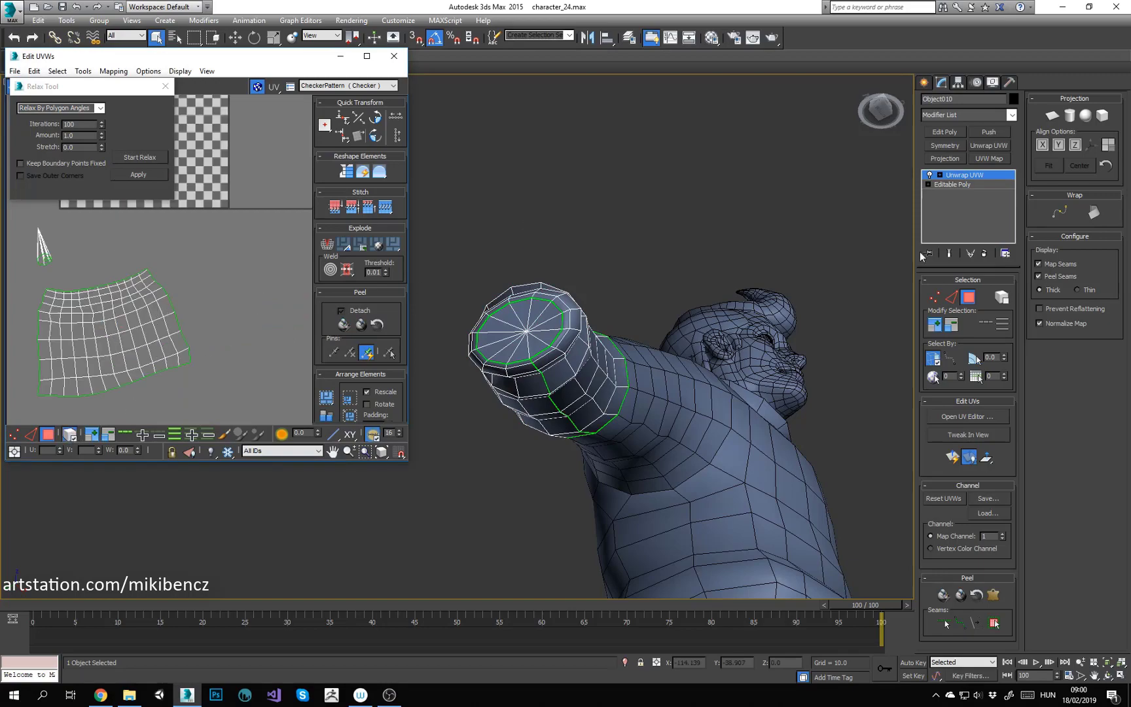
Step: Apply a quick planar map to the sleeve's end cap again and move its shell outside the UV tile
middle_click_drag(526, 318, 615, 374, "alt")
left_click(953, 457)
middle_click_drag(216, 262, 177, 360)
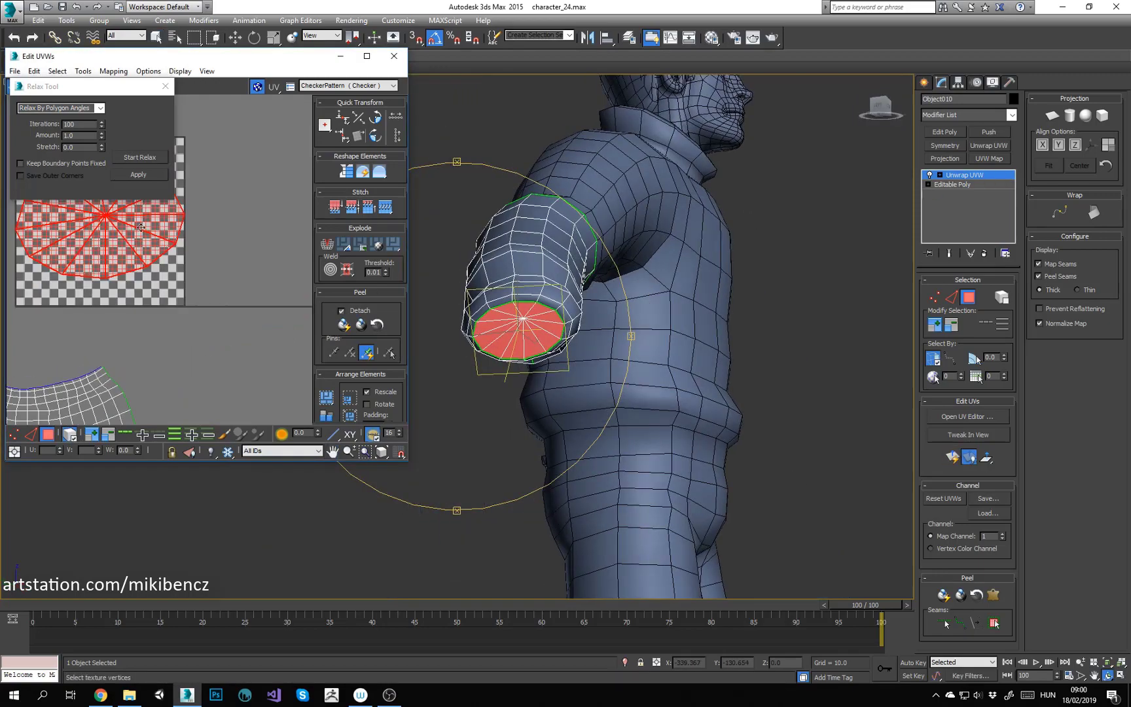
left_click_drag(118, 223, 265, 412)
middle_click_drag(265, 413, 216, 298)
left_click(292, 201)
scroll(511, 288, "down", 3)
Step: Apply a quick planar map to the upper-arm sleeve and break it along the lengthwise edges on its underside
middle_click_drag(510, 288, 735, 280, "alt")
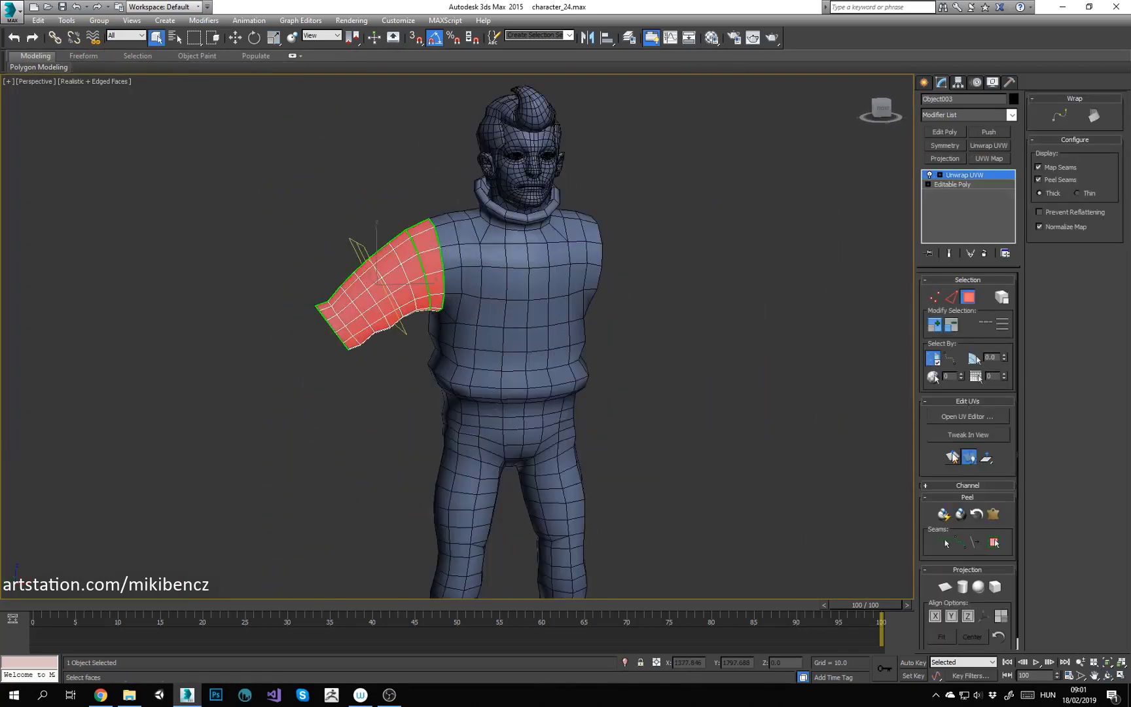
left_click(957, 483)
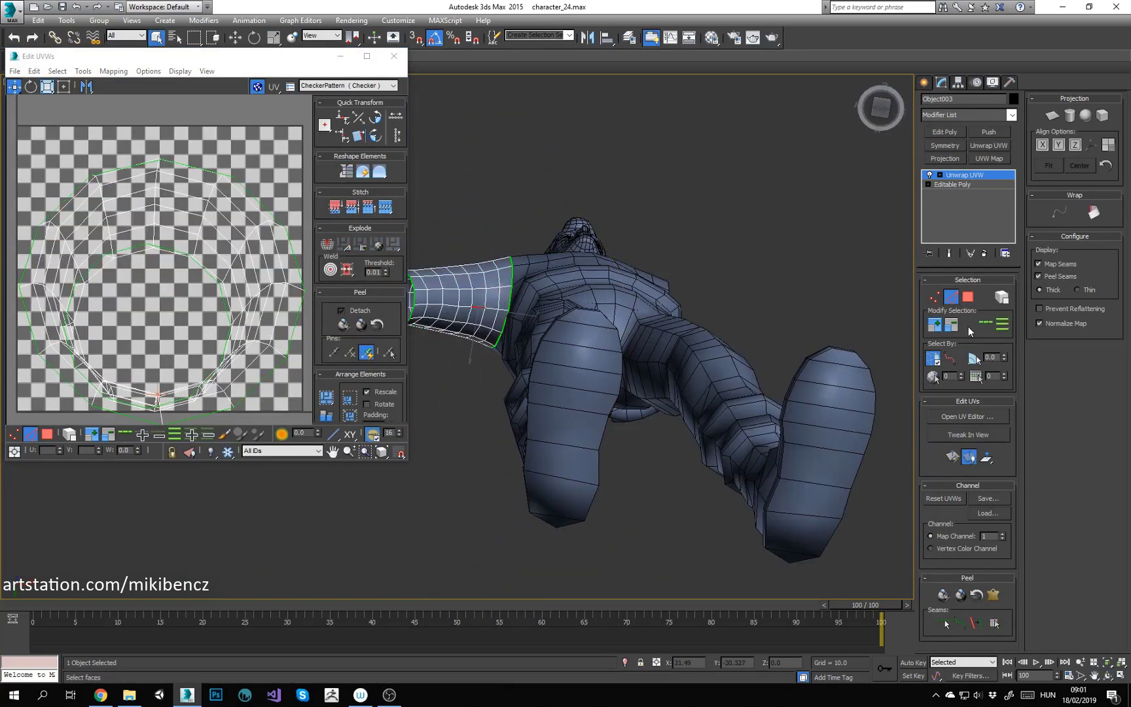
left_click(986, 324)
right_click(172, 205)
left_click(164, 238)
Step: Relax all polygons of the upper-arm sleeve by polygon angles with 100 iterations
key("3")
key("ctrl+a")
scroll(173, 246, "down", 4)
left_click(83, 71)
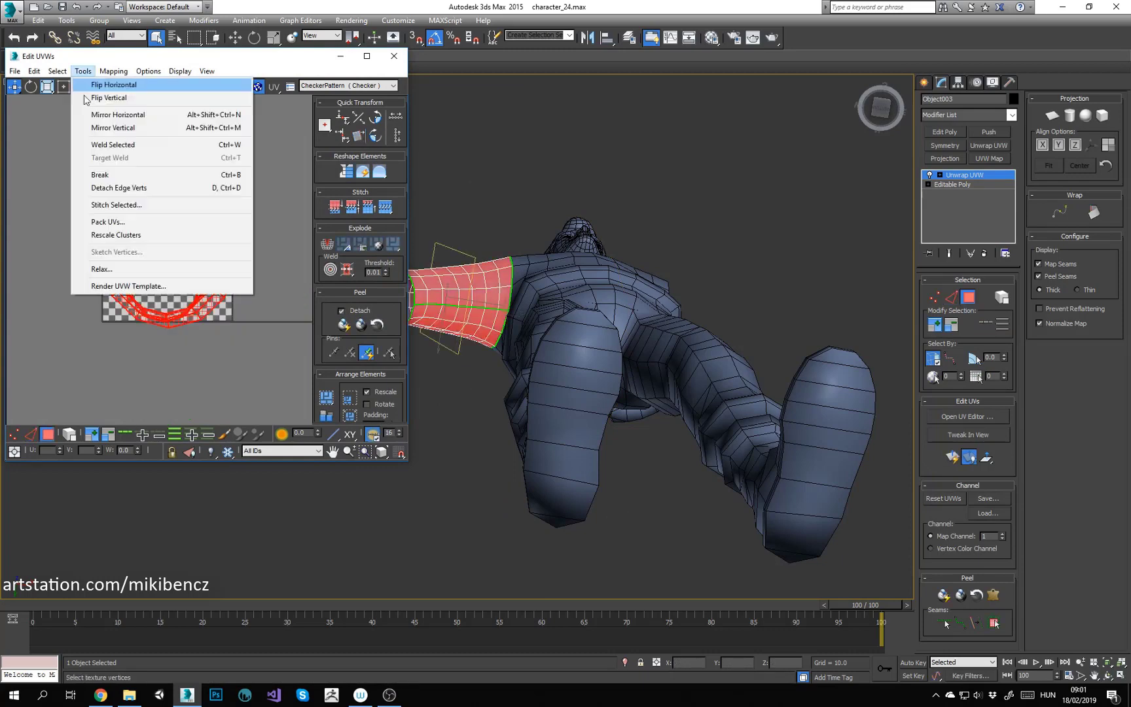
left_click(101, 268)
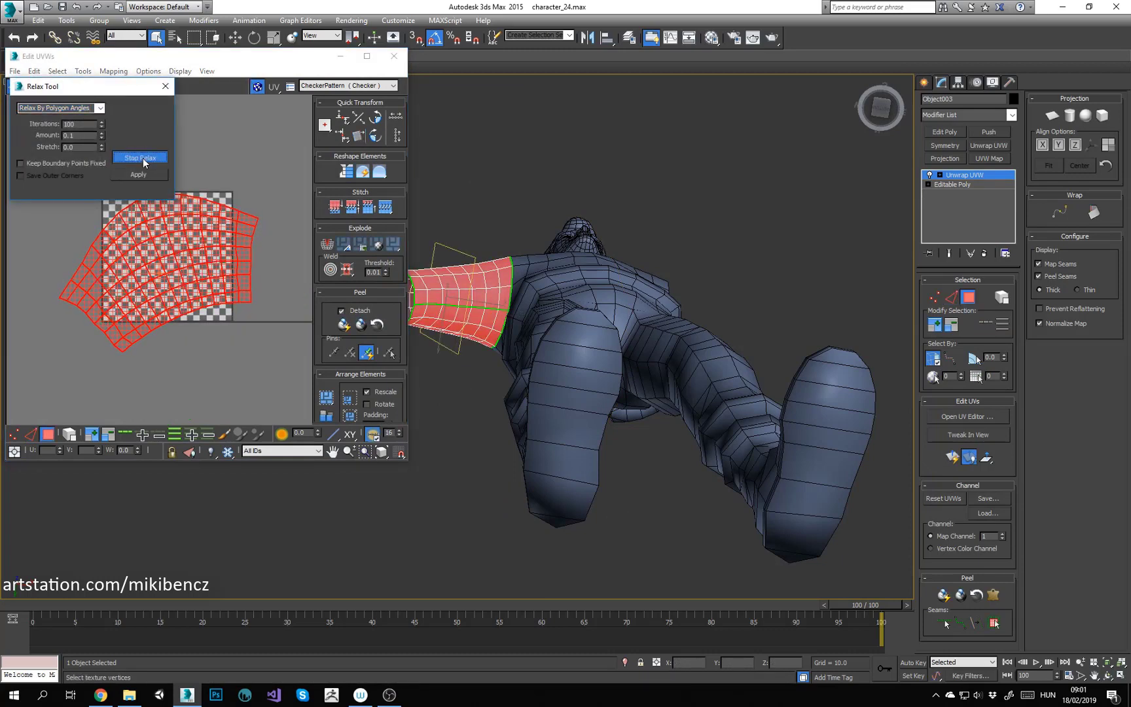
left_click(143, 159)
left_click(248, 167)
middle_click_drag(248, 167, 231, 209)
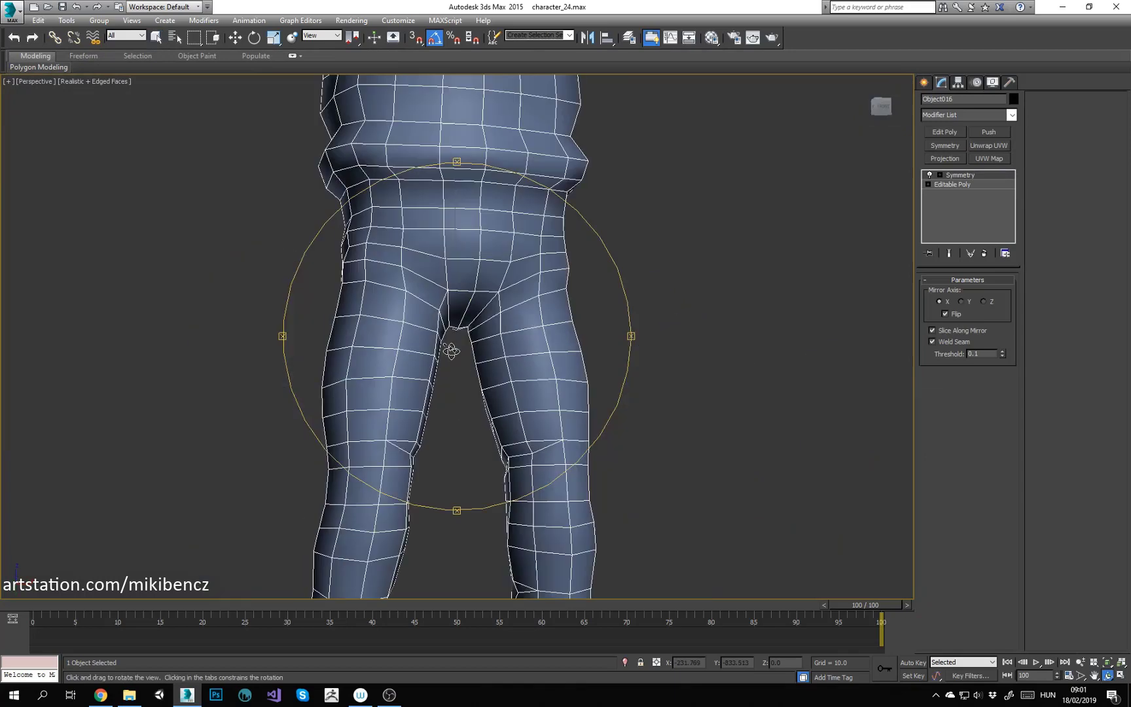
Step: In the body's base mesh beneath its Symmetry modifier, select the leg's polygons below the hip and detach them as a separate object
scroll(253, 348, "down", 5)
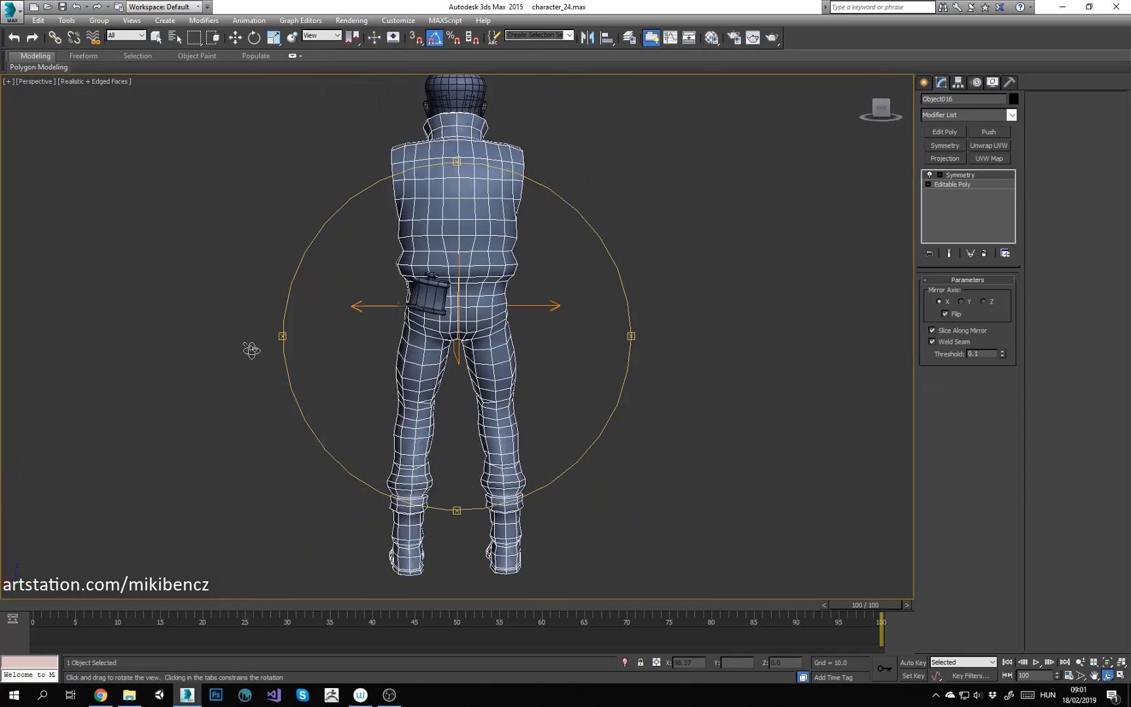
right_click(453, 349)
left_click(930, 175)
left_click(930, 176)
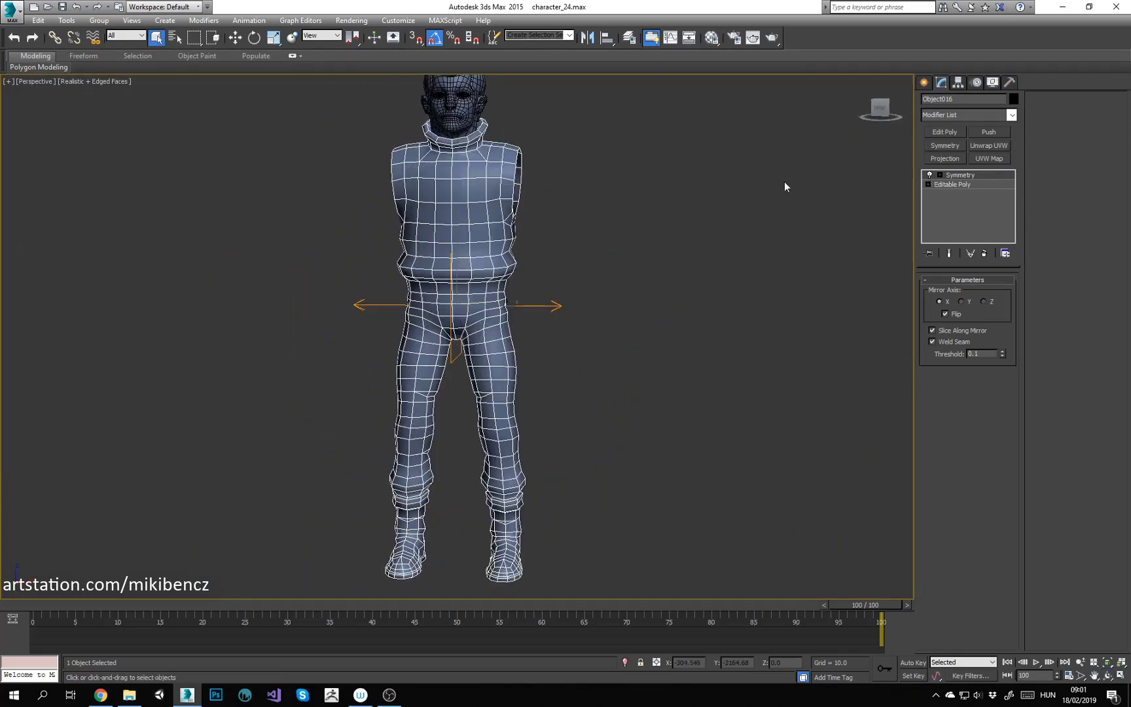
key("f")
scroll(522, 279, "up", 3)
key("F4")
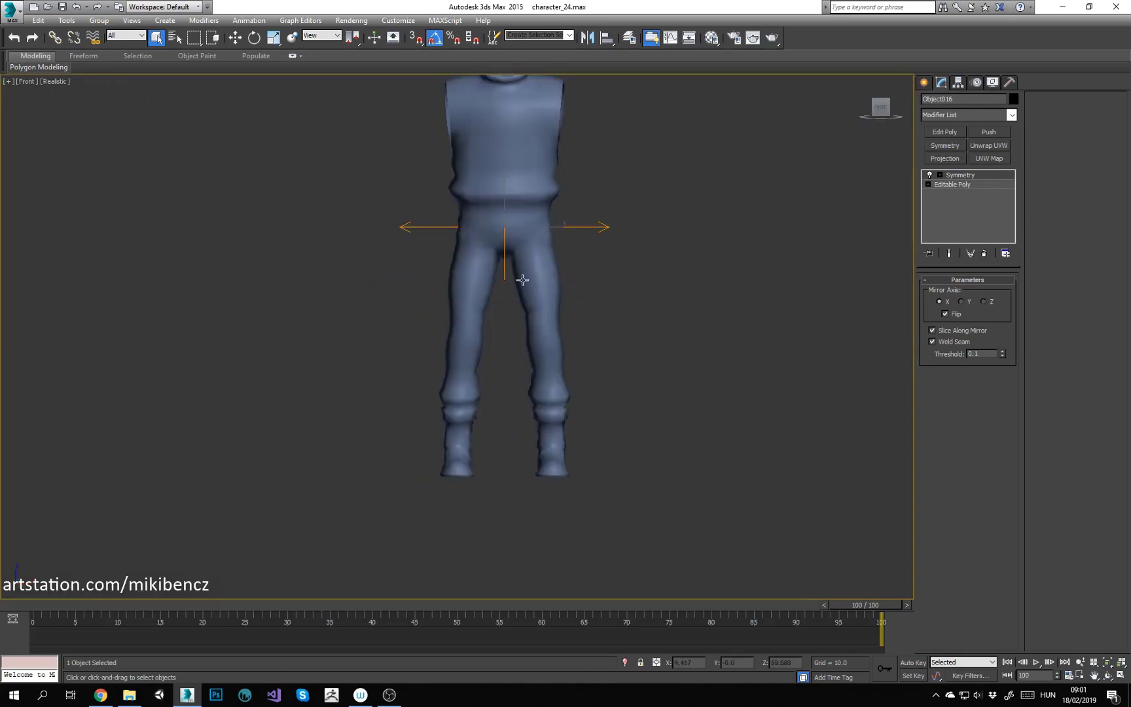
left_click(950, 188)
key("4")
left_click_drag(360, 523, 512, 336)
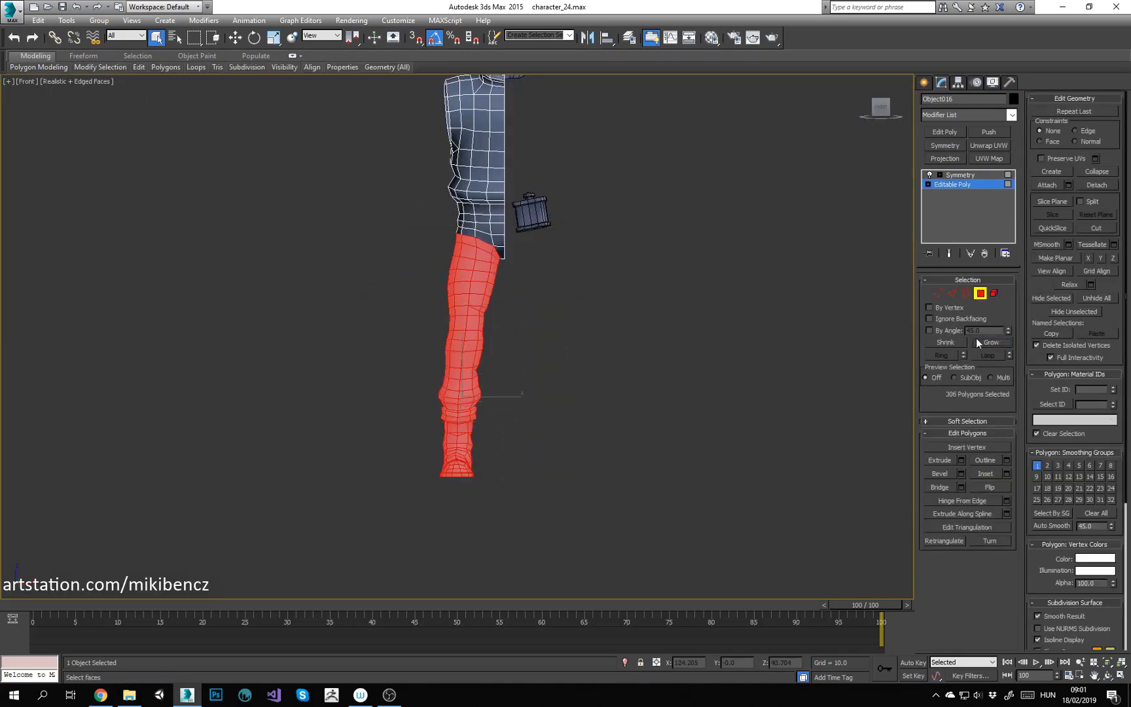
key("Return")
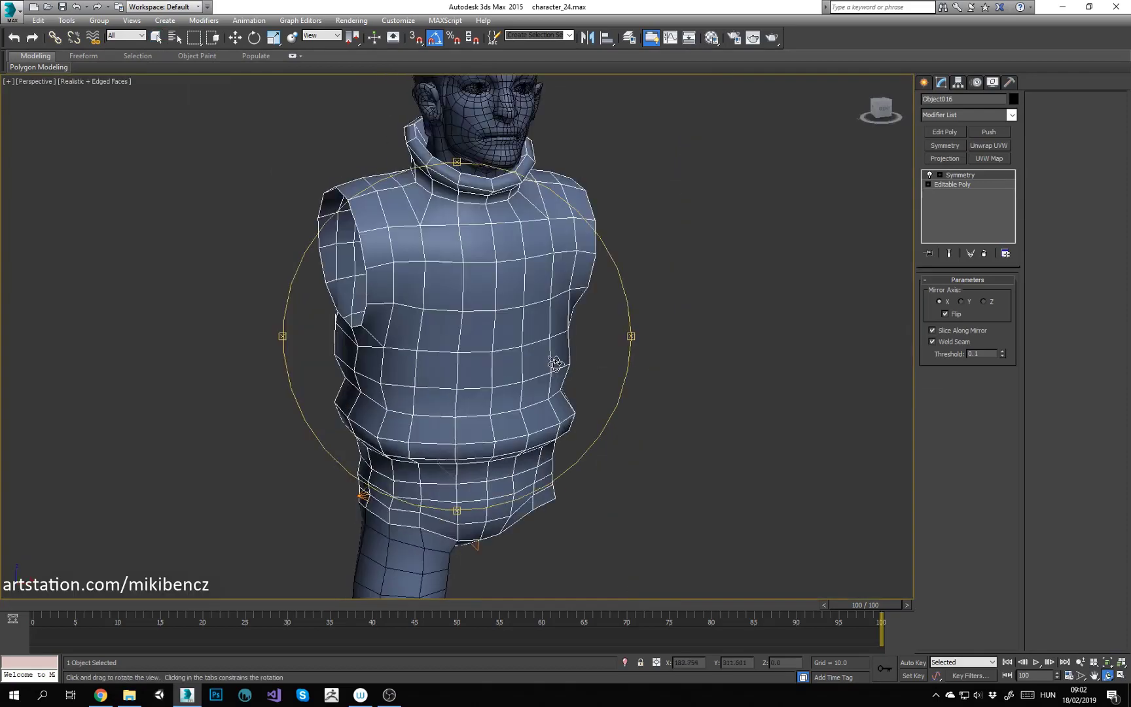
Step: Collapse the torso's modifier stack so that the Symmetry modifier becomes part of the editable poly
right_click(978, 176)
left_click(1027, 278)
left_click(1009, 83)
left_click(968, 227)
right_click(704, 259)
left_click(941, 83)
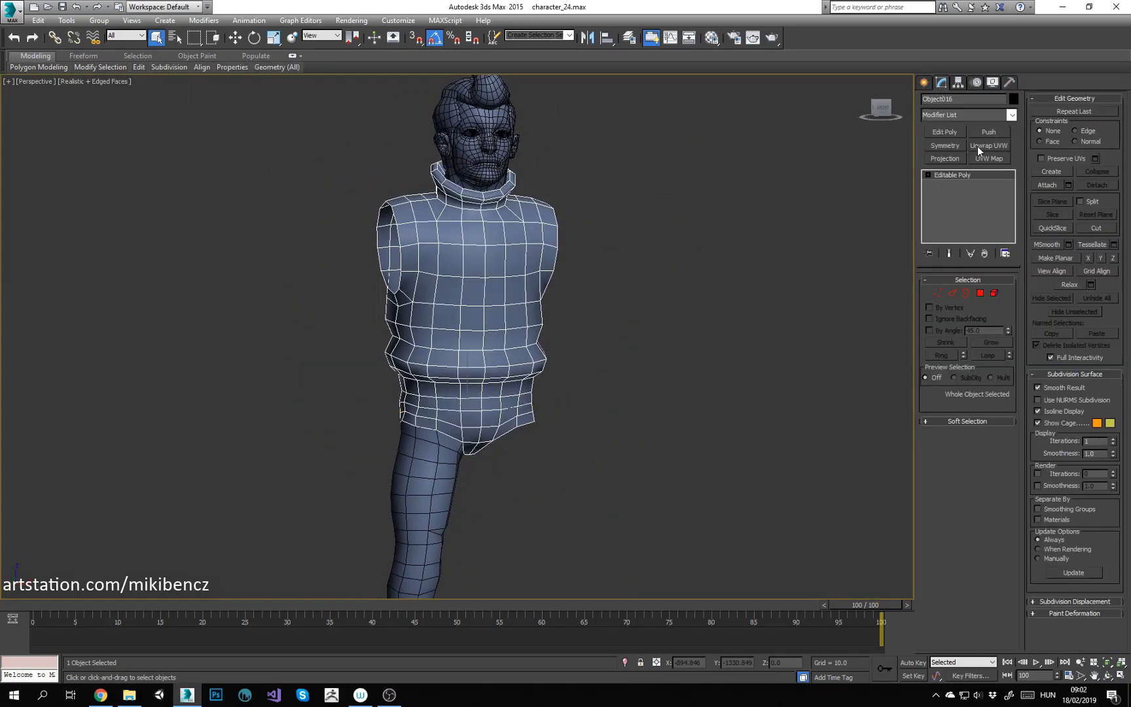
Step: Add an Unwrap UVW modifier to the torso, apply a quick planar map and break it along its side edges
left_click(987, 146)
left_click(968, 417)
left_click(953, 457)
middle_click_drag(517, 327, 681, 315, "alt")
key("2")
left_click(500, 328)
right_click(182, 265)
left_click(164, 319)
scroll(169, 301, "down", 3)
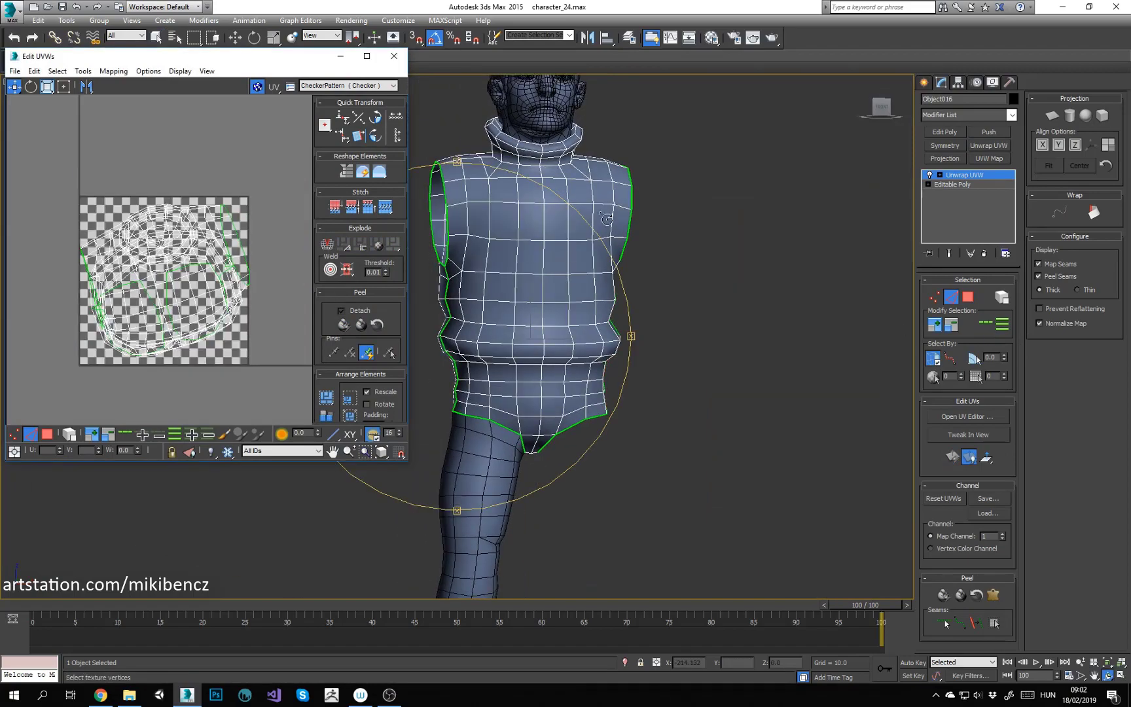
Step: Break the torso along the shoulder edges running from armhole to armhole through the sides of the collar
middle_click_drag(523, 308, 458, 275, "alt")
left_click(496, 221)
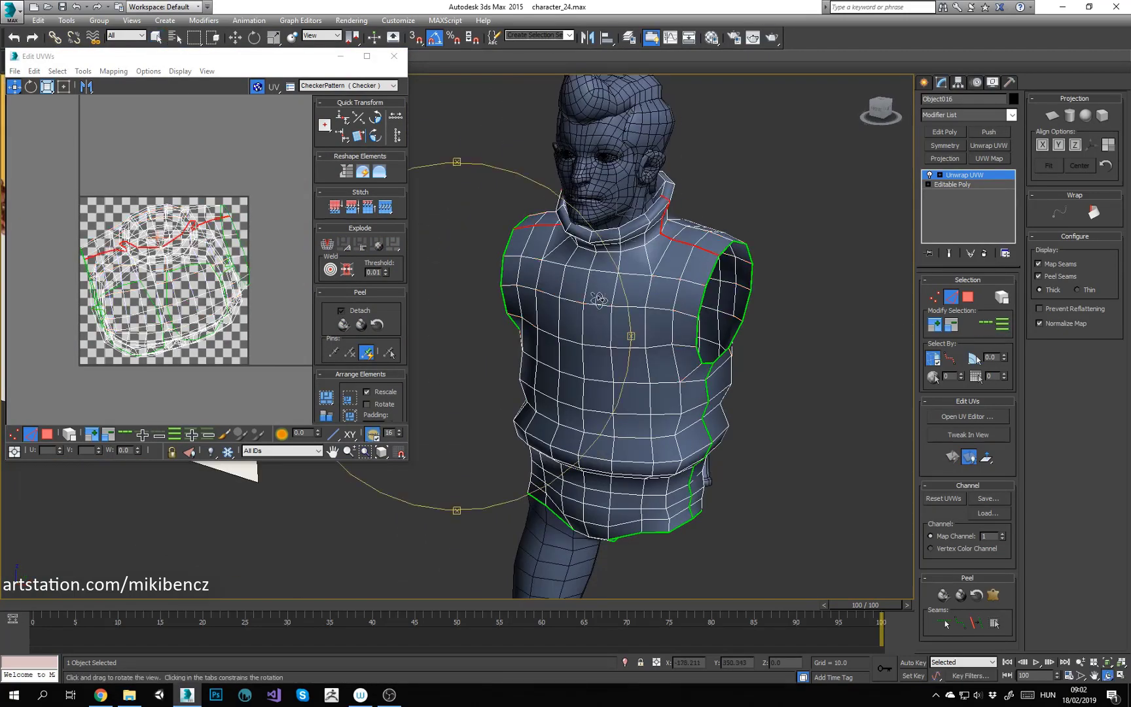
key("F3")
middle_click_drag(599, 300, 661, 281, "alt")
right_click(101, 240)
left_click(126, 272)
key("3")
scroll(168, 282, "down", 3)
left_click_drag(149, 257, 194, 307)
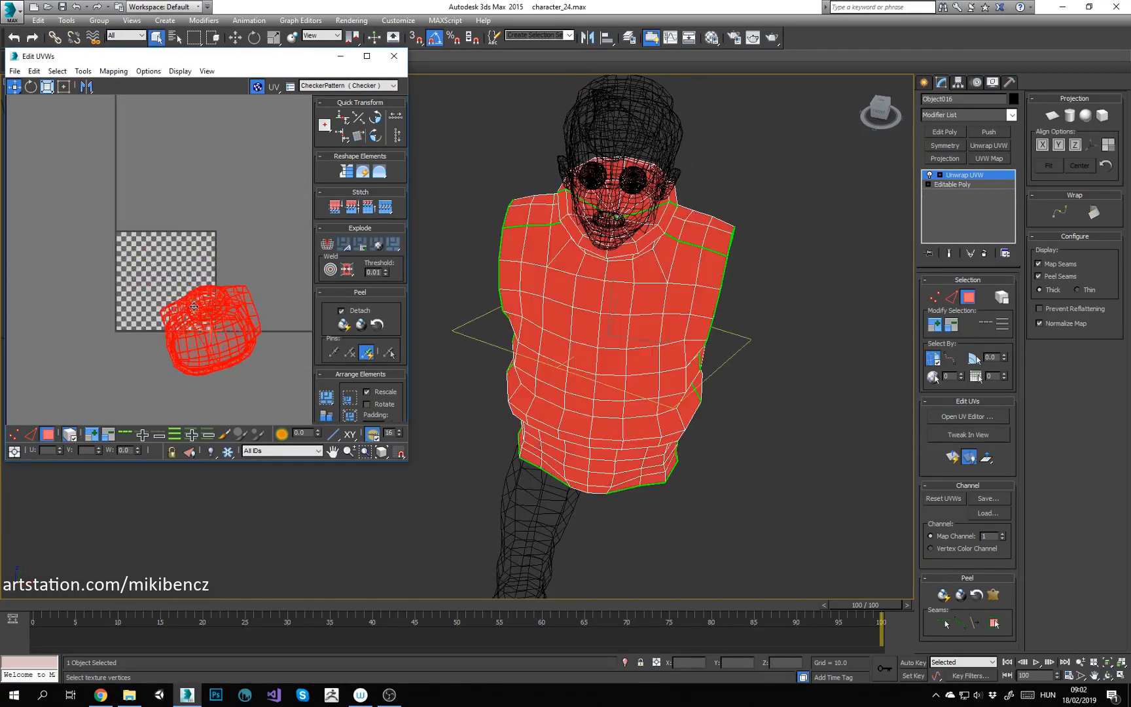
Step: Break the torso at the narrow crotch strip between the leg openings and select its polygons
mouse_move(563, 366)
middle_mouse_down("alt")
mouse_move(694, 288)
mouse_move(615, 275)
middle_mouse_up("alt")
key("F3")
key("2")
left_click(631, 454)
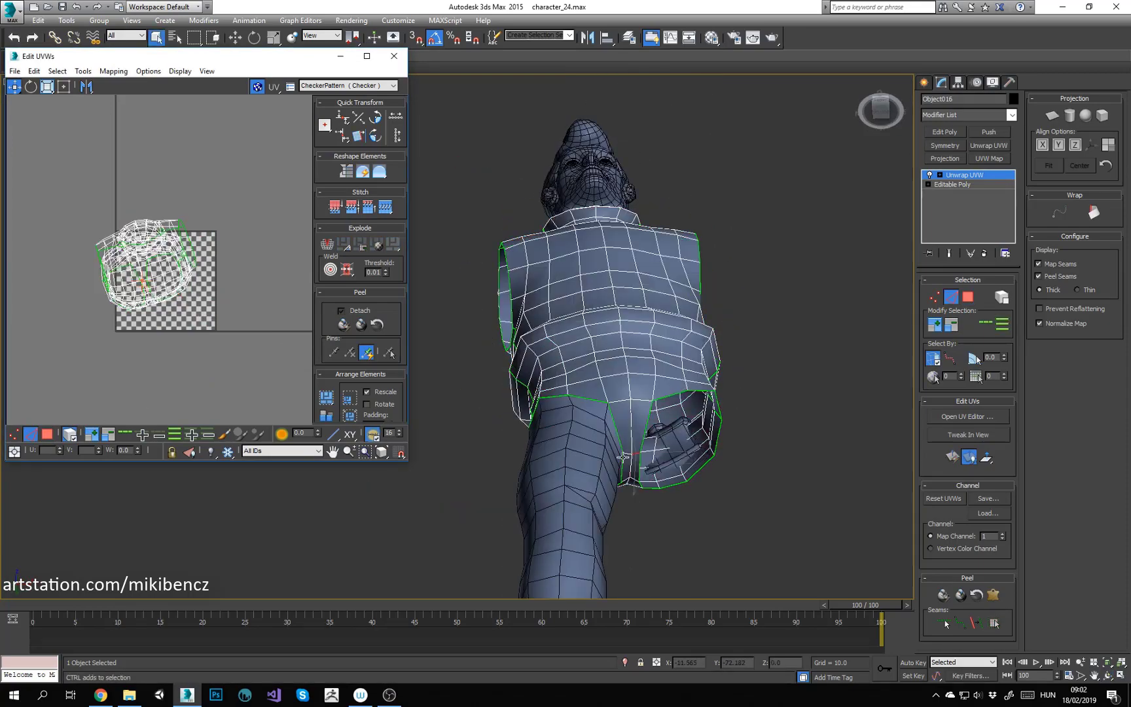
right_click(125, 259)
left_click(99, 304)
key("3")
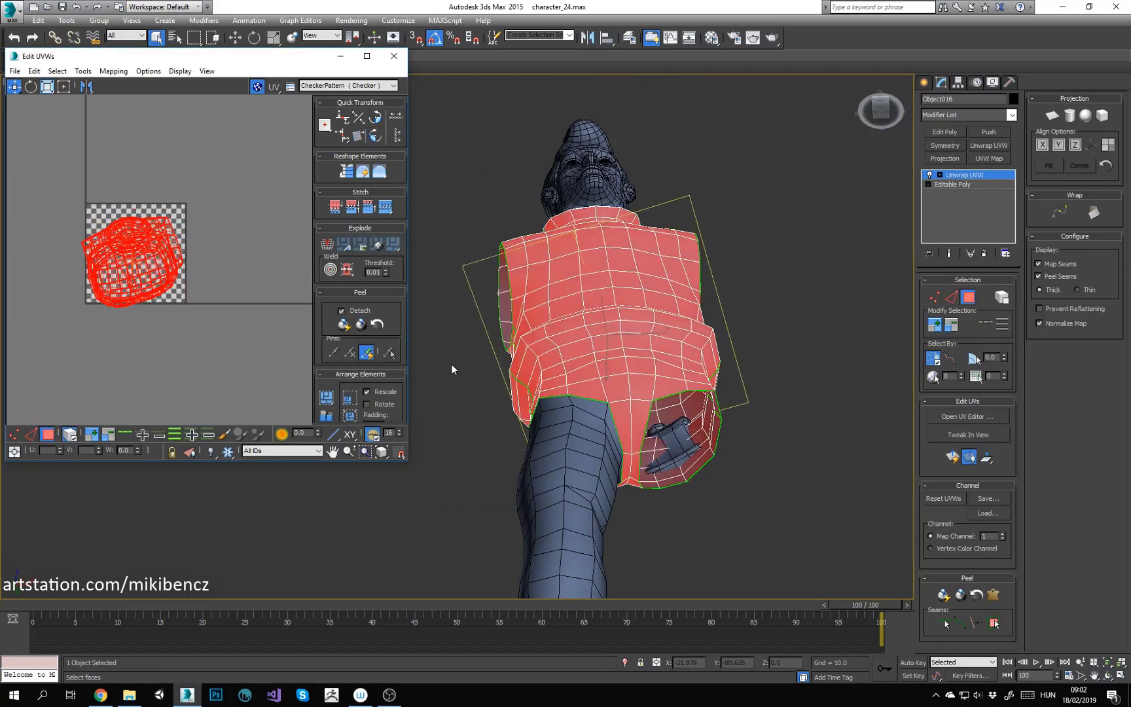
Step: Break the torso across the crotch where its front meets its back and move one separated half below the UV tile
key("2")
scroll(637, 461, "up", 4)
left_click(618, 449)
right_click(127, 286)
left_click(117, 321)
key("3")
left_click_drag(135, 278, 173, 394)
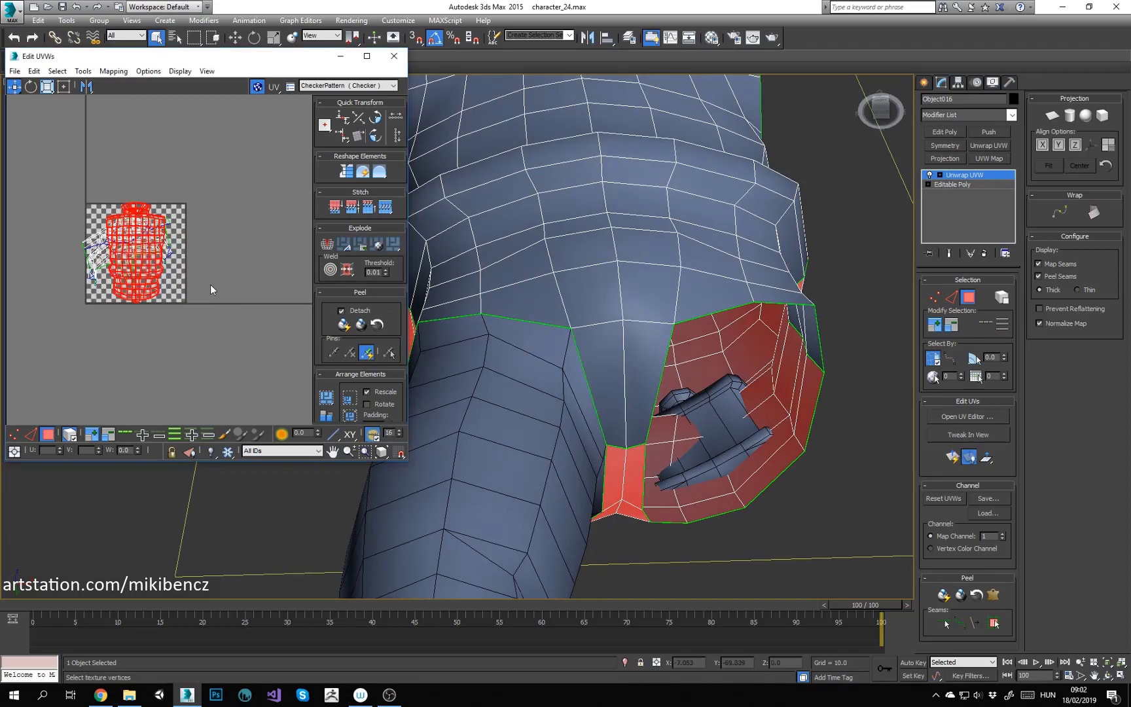
Step: Apply a quick planar map to the remaining torso half and move the shells clear of each other
left_click(121, 226)
left_click_drag(136, 252, 102, 121)
left_click(952, 458)
Step: Apply a quick planar map to the round cap inside the collar and move its shell outside the UV tile
key("F3")
middle_click_drag(589, 261, 622, 282, "alt")
left_click(568, 281)
left_click(584, 246, "ctrl")
left_click(570, 279, "ctrl")
left_click(952, 457)
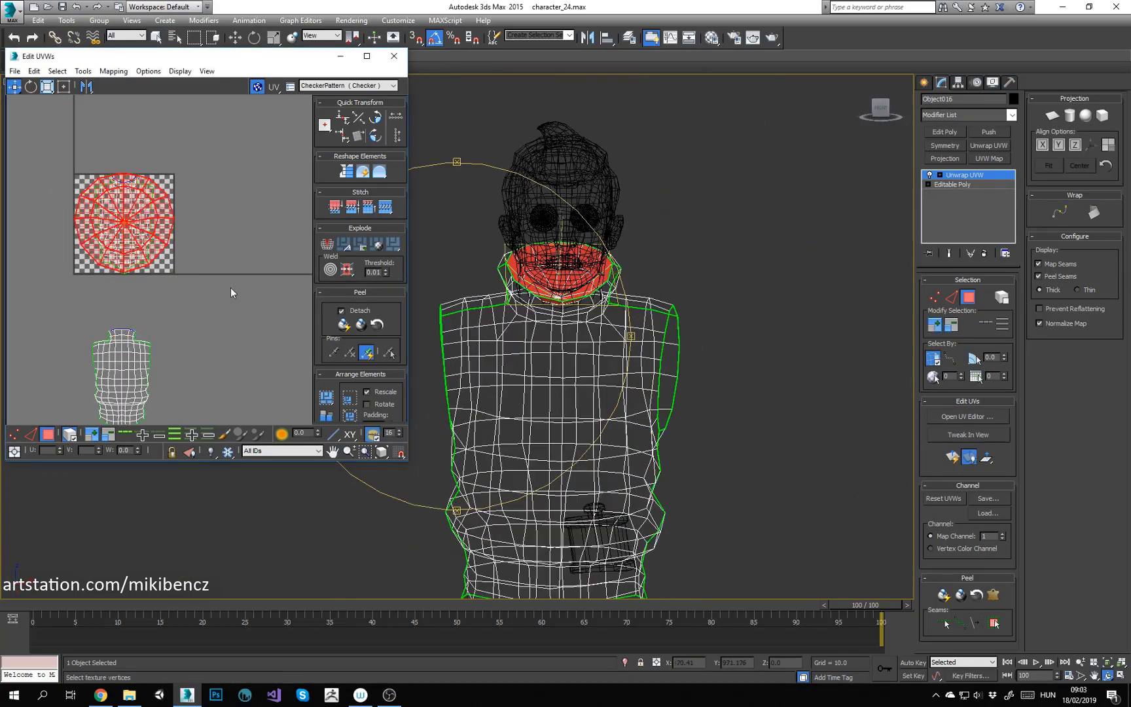
scroll(97, 217, "down", 2)
left_click_drag(97, 217, 213, 323)
Step: Relax all torso shells by polygon angles with 100 iterations and pack them together
left_click_drag(61, 396, 285, 261)
left_click(83, 71)
left_click(103, 269)
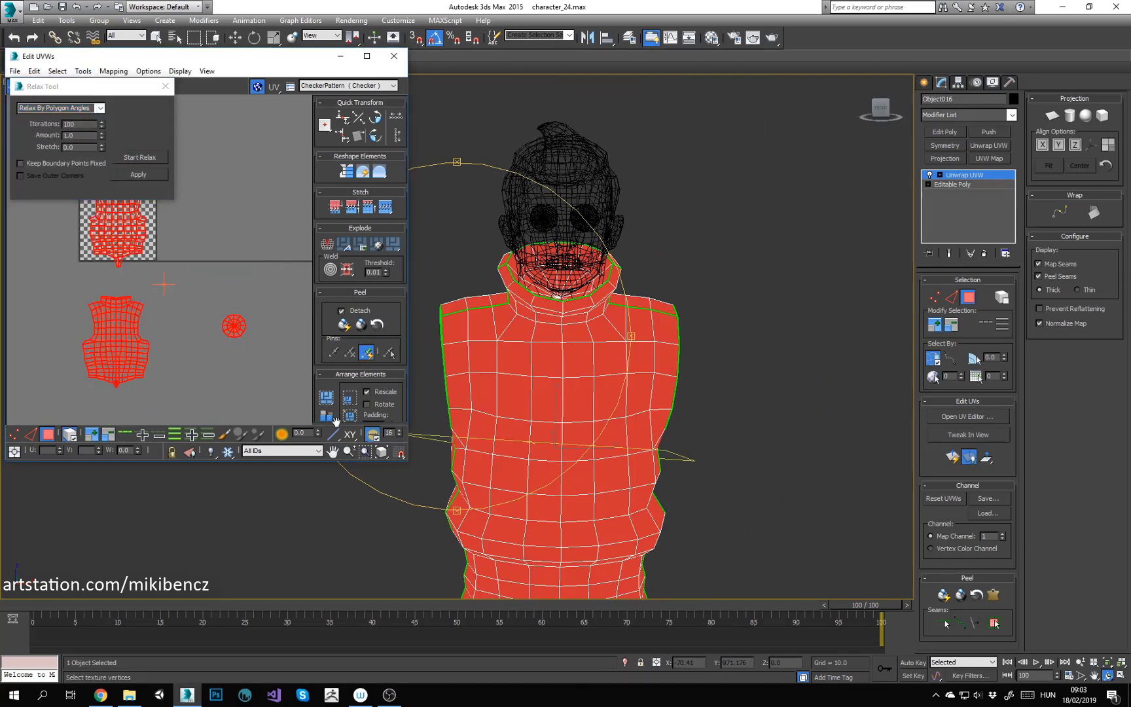
left_click(328, 417)
left_click(176, 340)
Step: Inspect the packed torso shells closely around the crotch tip and the neckline
scroll(109, 335, "up", 5)
middle_click_drag(108, 336, 173, 306)
middle_click_drag(95, 422, 97, 373)
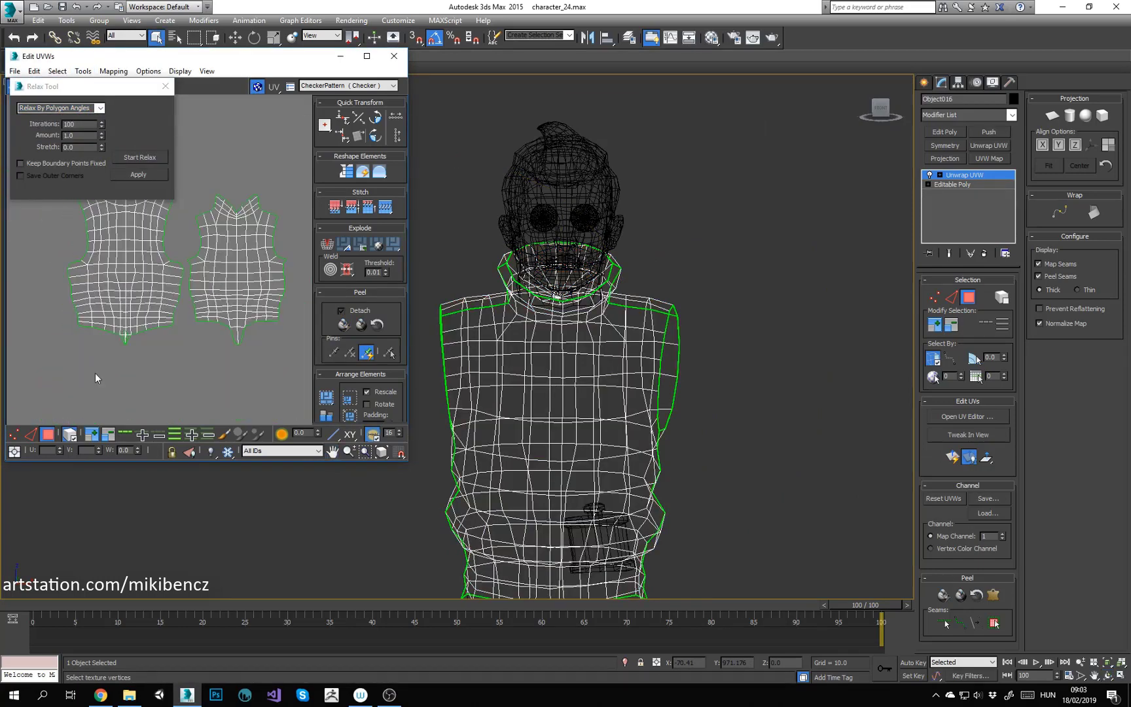
left_click(122, 282)
scroll(117, 333, "up", 6)
left_click(98, 386)
left_click(14, 435)
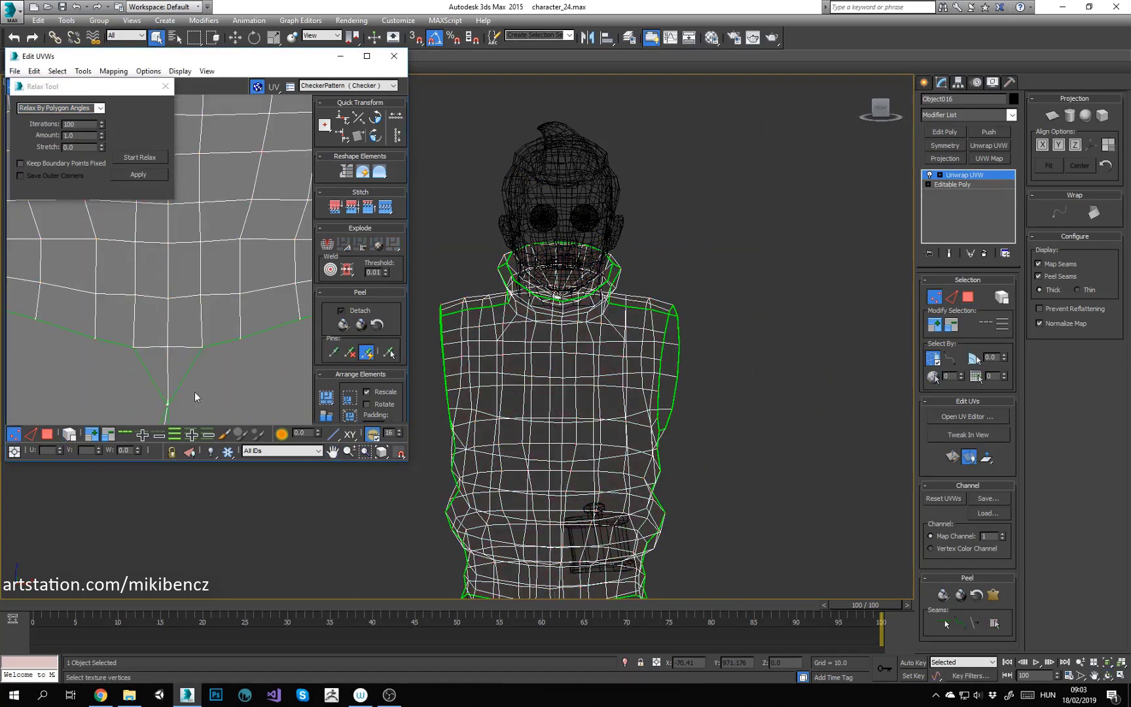
scroll(99, 393, "down", 8)
scroll(196, 270, "up", 6)
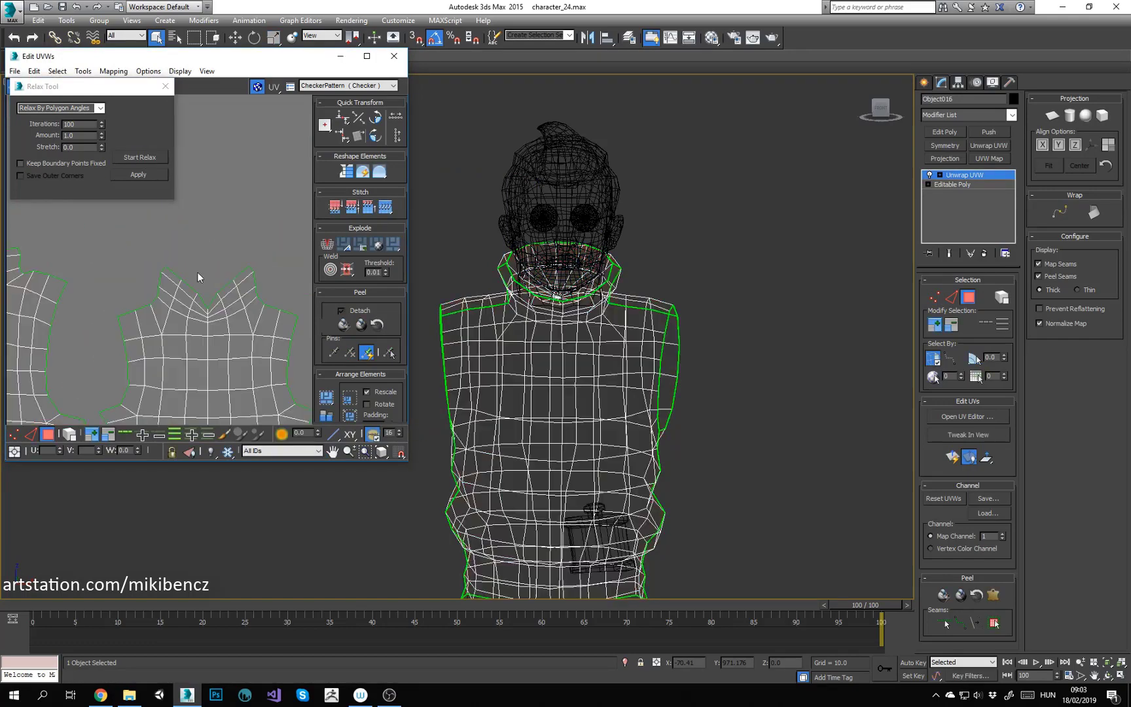
scroll(222, 343, "down", 6)
left_click(47, 433)
left_click(98, 367)
left_click(284, 259)
middle_click_drag(284, 259, 294, 219)
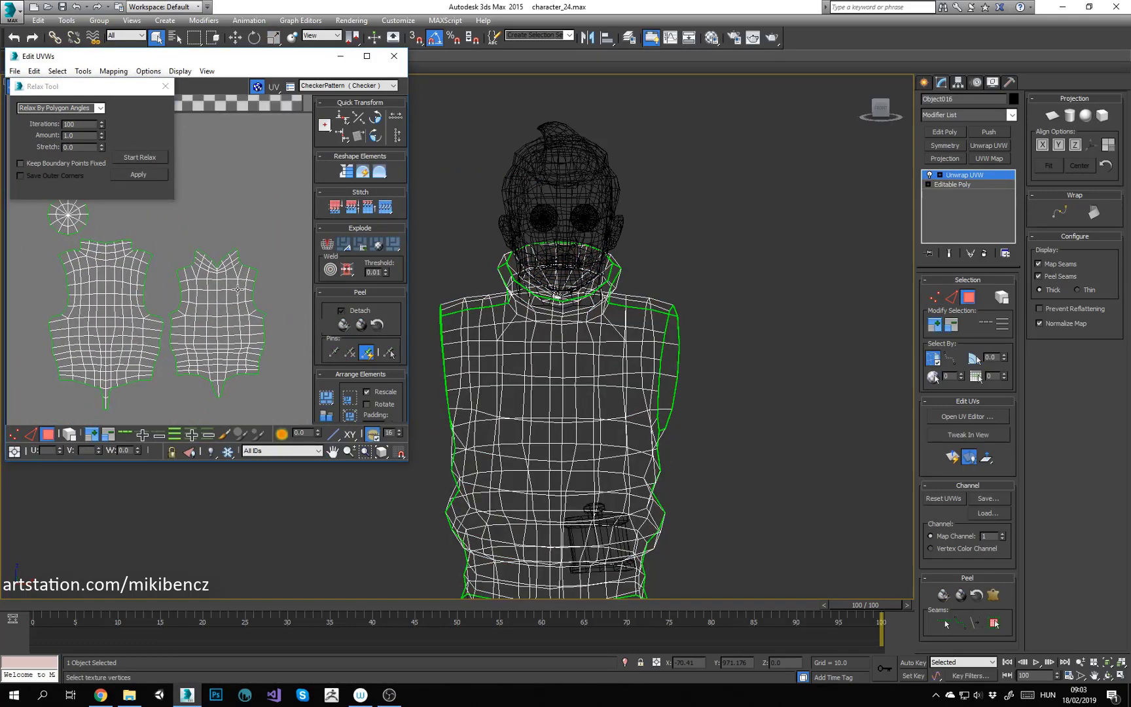
Step: Return to the shaded display, collapse the torso's Unwrap UVW modifier into the mesh and deselect the torso
key("F3")
scroll(511, 341, "down", 4)
mouse_move(510, 340)
middle_mouse_down("alt")
mouse_move(661, 347)
mouse_move(547, 335)
middle_mouse_up("alt")
scroll(161, 269, "down", 3)
right_click(961, 175)
left_click(1001, 292)
left_click(713, 328)
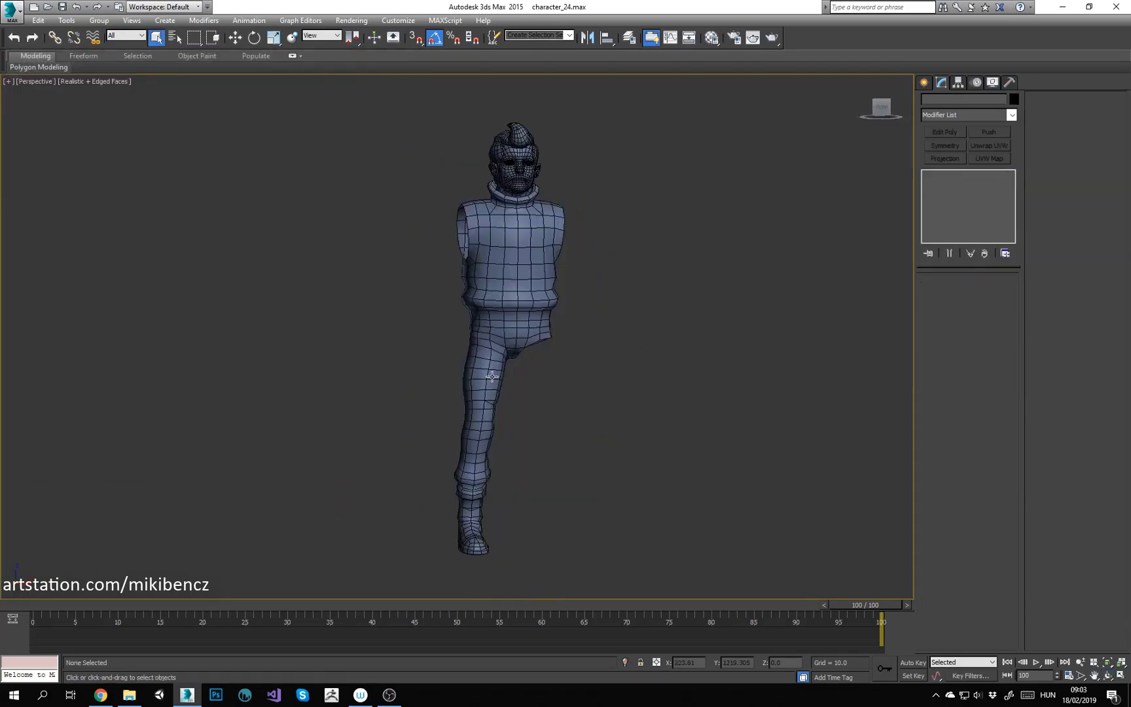
Step: Add an Unwrap UVW modifier to the detached leg and open its UV editor with polygon selection active
left_click(488, 406)
middle_click_drag(488, 393, 481, 367, "alt")
scroll(453, 314, "up", 4)
left_click(989, 145)
left_click(967, 296)
left_click(967, 417)
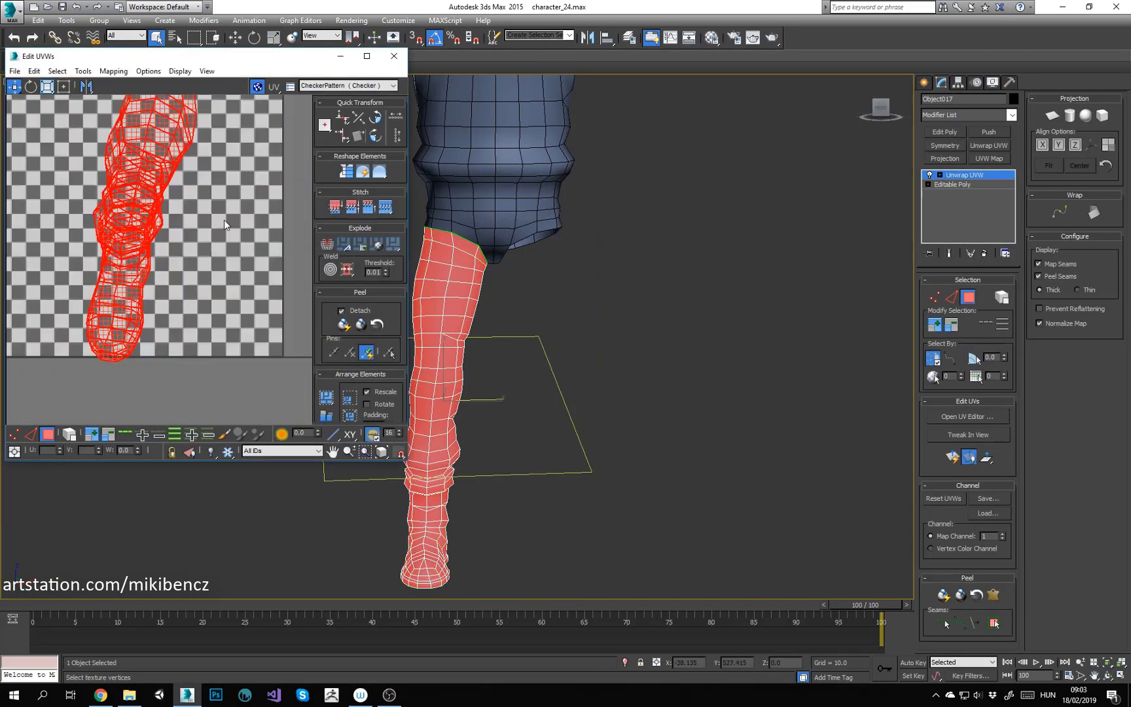
Step: Select the boot sole's polygons, apply a quick planar map and move the sole shell outside the UV tile
middle_click_drag(532, 419, 524, 282, "alt")
left_click(519, 299)
scroll(521, 298, "up", 2)
left_click(522, 325, "ctrl")
left_click(518, 348, "ctrl")
middle_click_drag(553, 172, 557, 282, "alt")
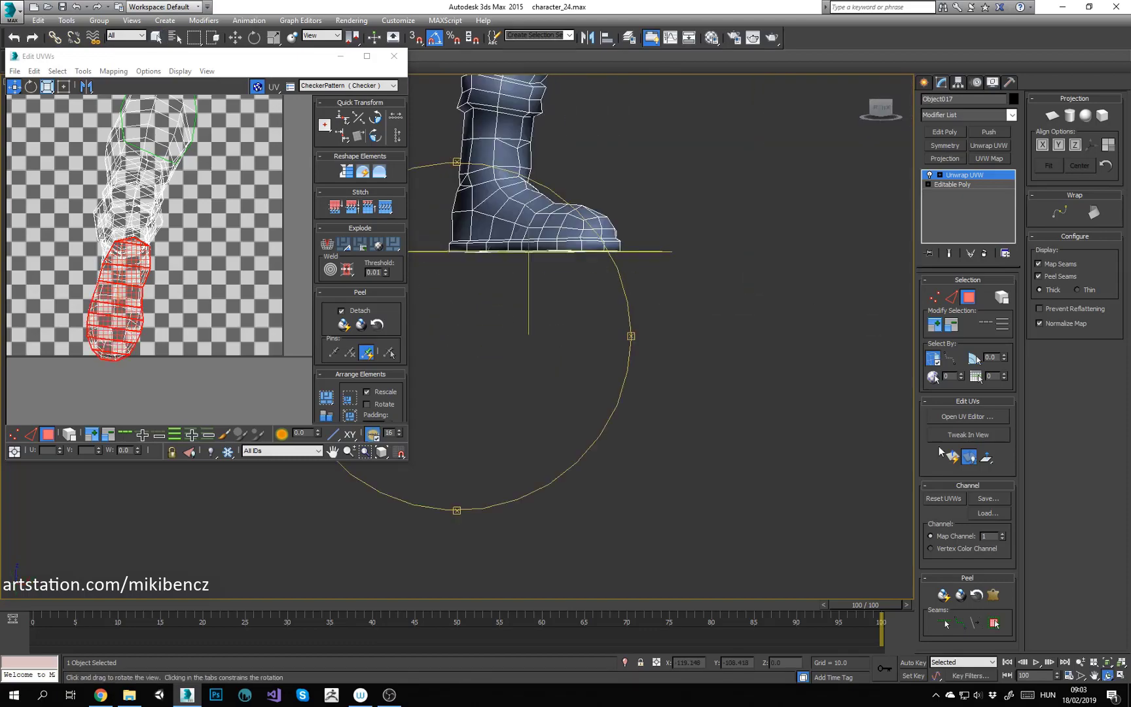
left_click(952, 457)
scroll(157, 262, "down", 3)
left_click_drag(134, 262, 9, 337)
Step: Break the leg along the edge loop at the top of the boot and move the boot shell outside the UV tile
left_click(951, 297)
middle_click_drag(576, 246, 288, 278, "alt")
double_click(540, 255)
key("ctrl+b")
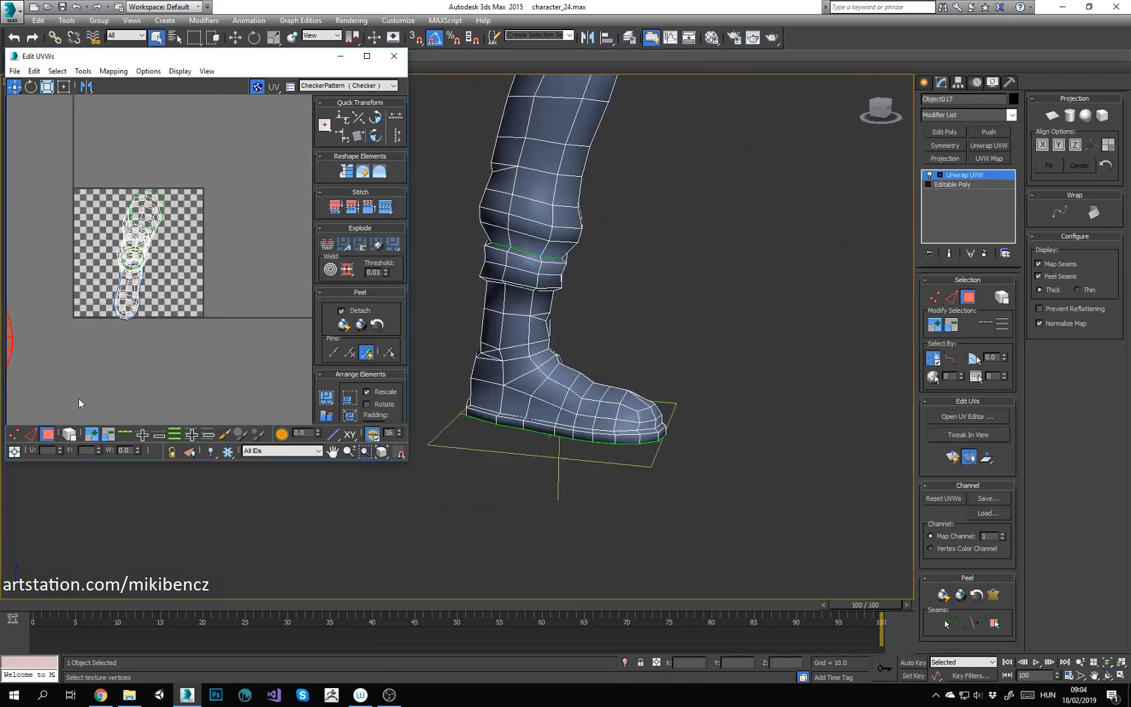
left_click(70, 434)
left_click(557, 366)
left_click_drag(131, 288, 26, 364)
Step: Hide the checker background and break the trouser leg along the lengthwise edges on its inner side
left_click(257, 86)
left_click(555, 249)
middle_click_drag(555, 285, 471, 288, "alt")
scroll(547, 366, "down", 3)
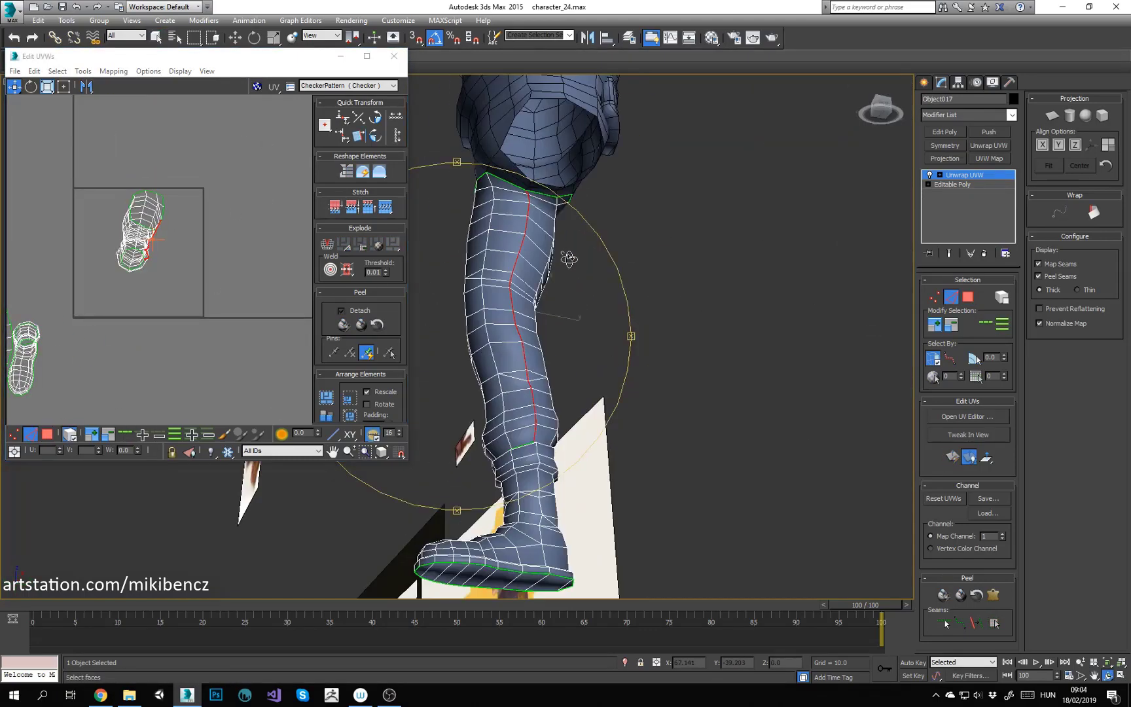
middle_click_drag(569, 257, 553, 353, "alt")
right_click(166, 255)
left_click(141, 282)
Step: Relax the trouser-leg shell with 100 iterations and move it below the UV tile
left_click(48, 434)
left_click(141, 236)
left_click(84, 72)
left_click(98, 272)
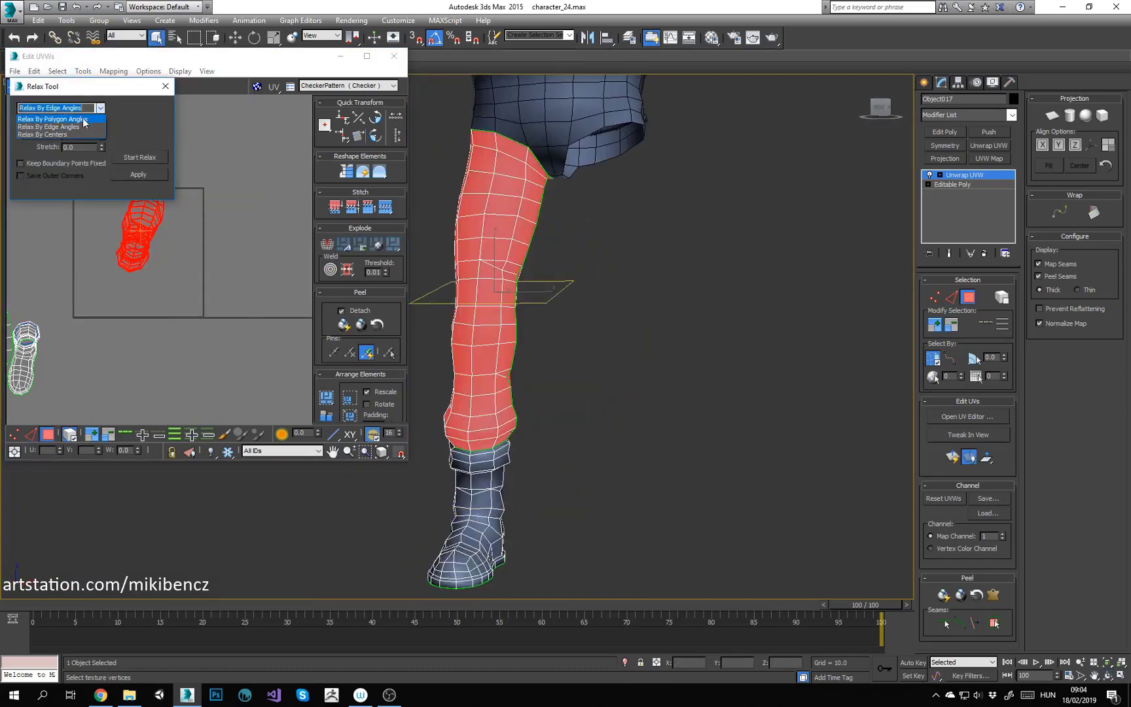
left_click(139, 161)
left_click_drag(144, 242, 148, 378)
middle_click_drag(148, 379, 158, 284)
Step: Adjust the trouser-leg shell in freeform mode and relax it again, using edge angles with 100 iterations
right_click(182, 273)
left_click(214, 319)
left_click_drag(212, 281, 206, 308)
middle_click_drag(146, 289, 147, 296)
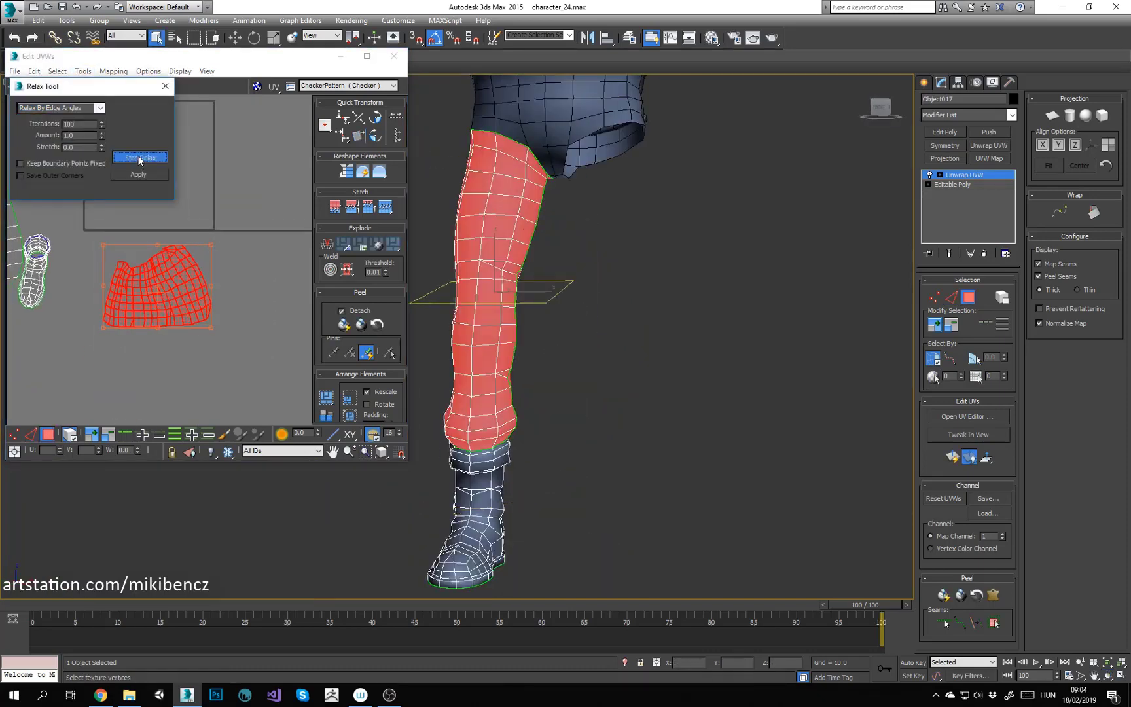
left_click(134, 161)
left_click(133, 161)
left_click(147, 226)
scroll(147, 279, "up", 3)
left_click(140, 305)
Step: Break the boot along the vertical edges down its back
middle_click_drag(498, 481, 517, 400)
middle_click_drag(497, 396, 622, 387, "alt")
scroll(556, 400, "up", 3)
key("2")
right_click(159, 279)
left_click(143, 321)
right_click(140, 313)
right_click(171, 306)
left_click(156, 348)
Step: Select the boot shell and relax it by edge angles with 100 iterations
key("3")
left_click(146, 278)
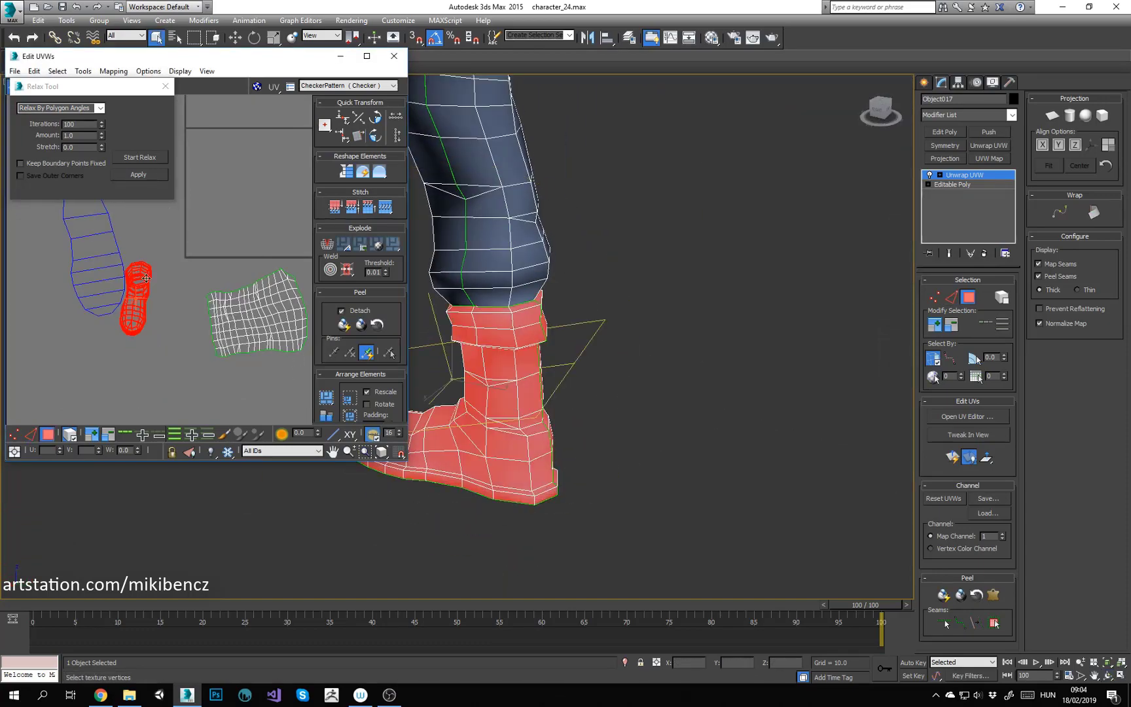
left_click(79, 107)
left_click(140, 158)
middle_click_drag(484, 374, 557, 366, "alt")
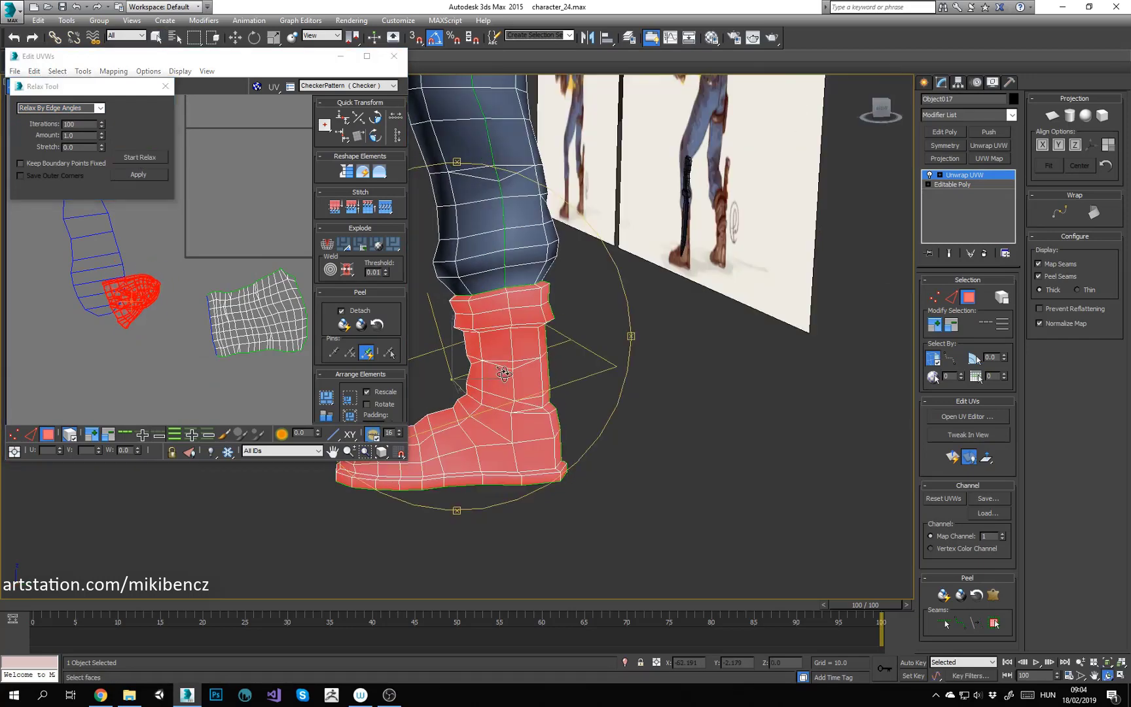
Step: Select the edge loop around the boot's ankle and break the boot shell there to separate shaft and foot
scroll(524, 367, "up", 3)
key("2")
left_click(523, 412)
left_click(986, 326)
middle_click_drag(628, 409, 568, 434, "alt")
left_click(580, 419, "ctrl")
left_click(568, 434, "ctrl")
middle_click_drag(644, 435, 591, 446, "alt")
middle_click_drag(118, 289, 132, 283)
left_click(153, 401)
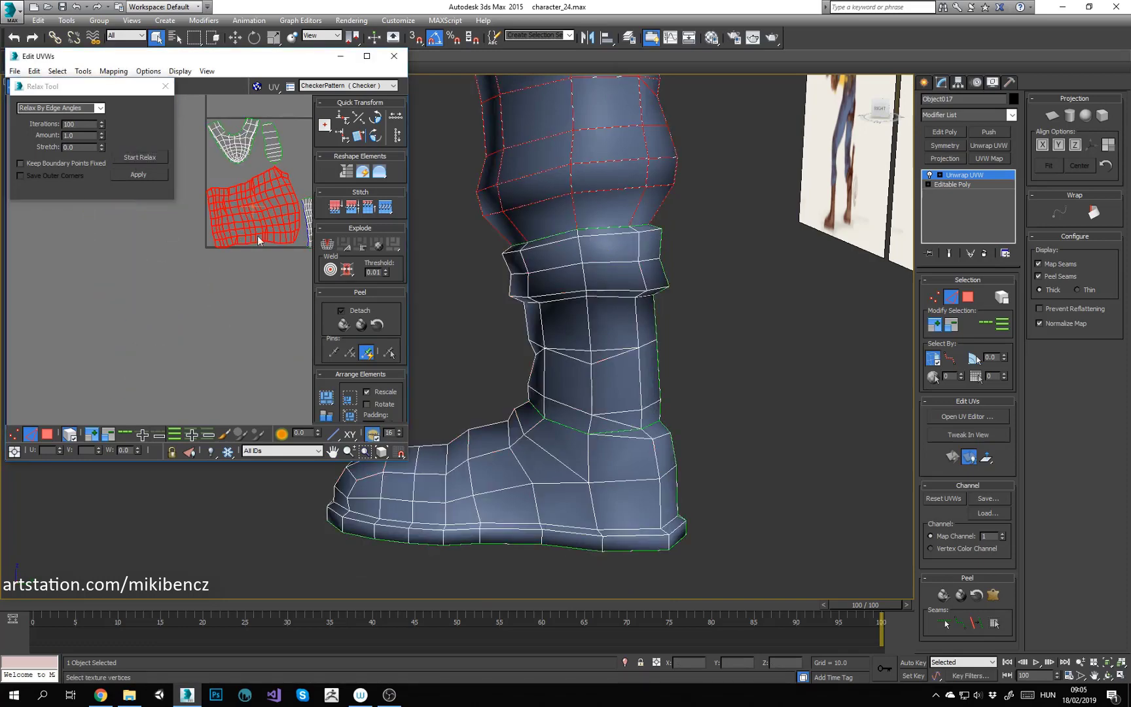
Step: Select all the UV shells and move them below the UV tile
middle_click_drag(247, 314, 167, 362)
key("3")
key("ctrl+a")
left_click_drag(197, 262, 127, 395)
middle_click_drag(154, 366, 179, 271)
scroll(180, 271, "up", 3)
left_click(179, 271)
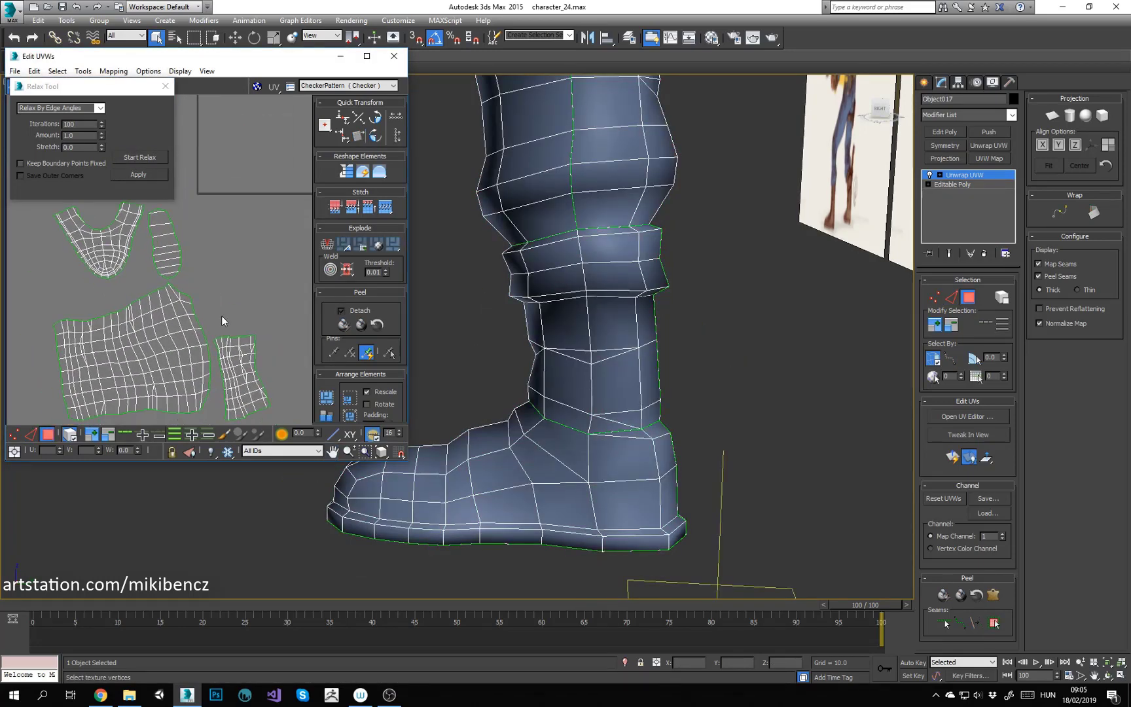
Step: Try to relax all the UV shells by edge angles with 100 iterations
key("ctrl+a")
left_click(151, 158)
left_click(260, 267)
key("ctrl+z")
Step: Relax all the UV shells by polygon angles with 100 iterations and collapse the body's modifier stack
left_click(124, 354)
left_click(99, 108)
left_click(72, 118)
key("ctrl+a")
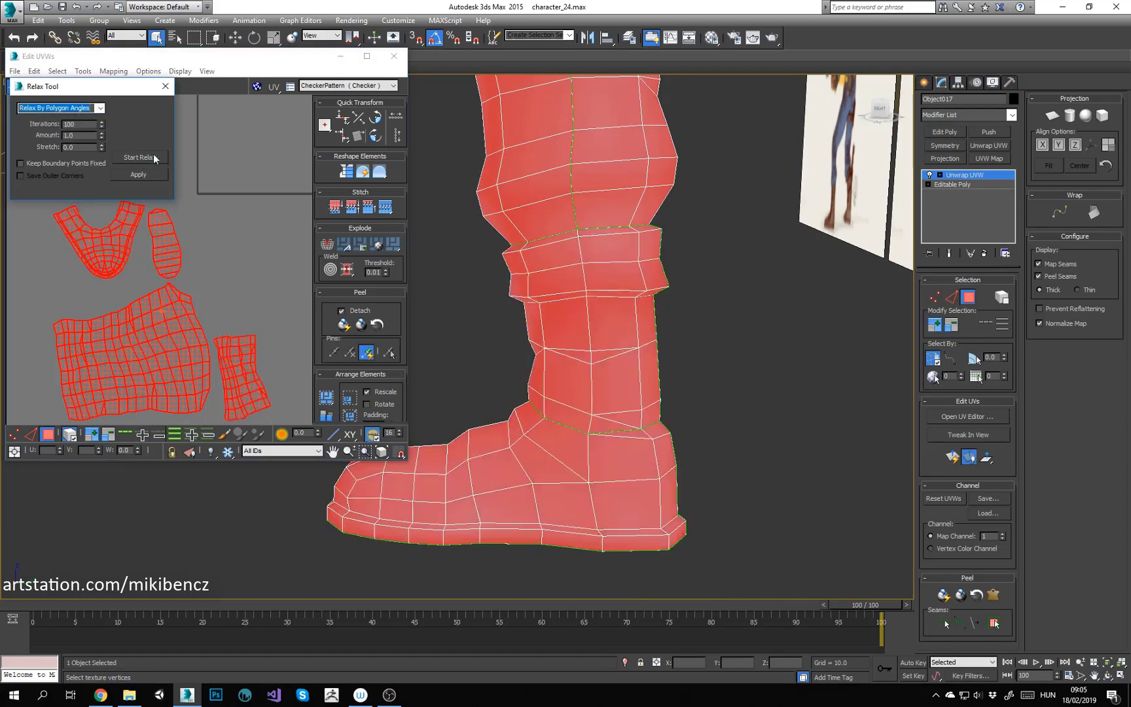
left_click(139, 157)
left_click(182, 257)
right_click(968, 175)
left_click(1005, 300)
Step: Bring back the other character parts, select the head in the wireframe front view and delete its Symmetry modifier
middle_click_drag(458, 327, 543, 288, "alt")
right_click(548, 253)
left_click(579, 221)
left_click(501, 197)
middle_click_drag(393, 367, 346, 601, "alt")
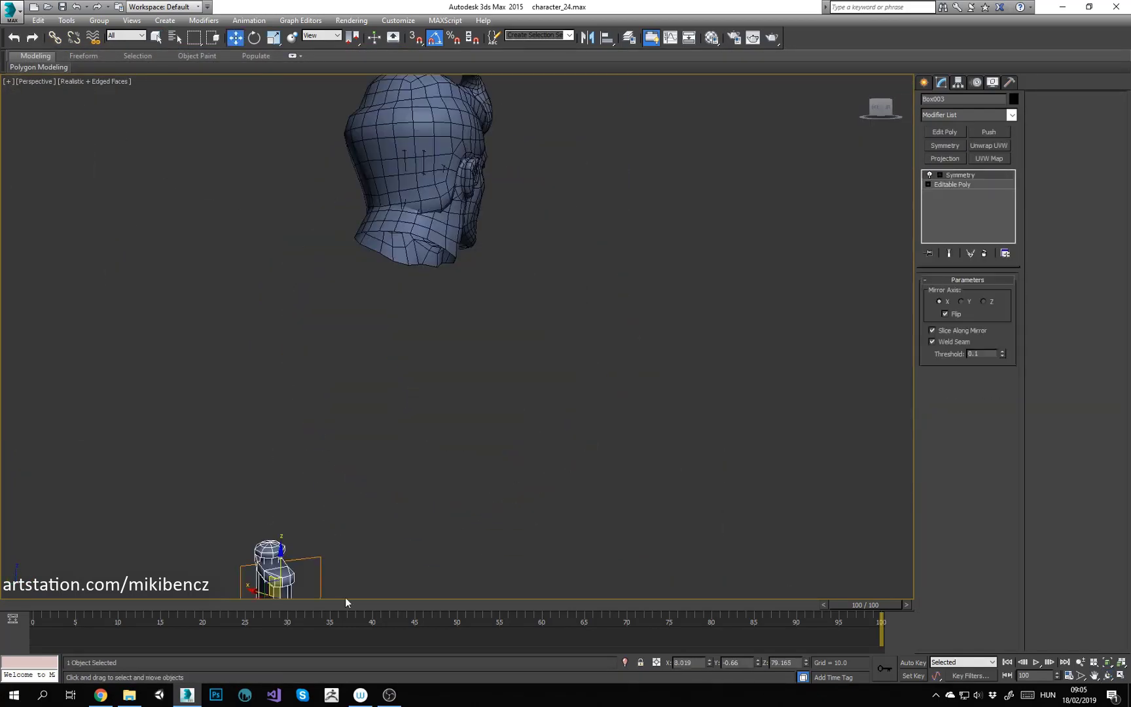
left_click(378, 262)
middle_click_drag(378, 327, 452, 354, "alt")
left_click(419, 419)
key("f")
key("F3")
right_click(962, 174)
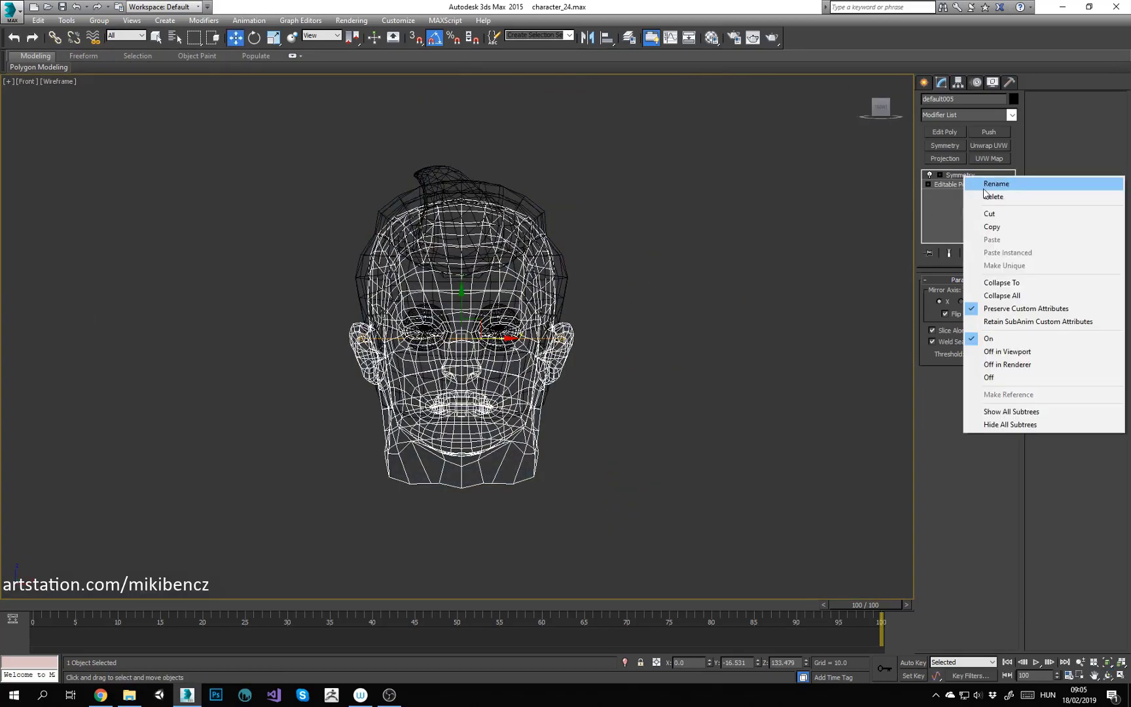
left_click(985, 196)
Step: Mirror the head with a new flipped Symmetry modifier and convert it to Editable Poly
scroll(455, 347, "up", 10)
scroll(455, 347, "down", 9)
left_click(944, 146)
left_click(946, 314)
right_click(730, 305)
left_click(857, 421)
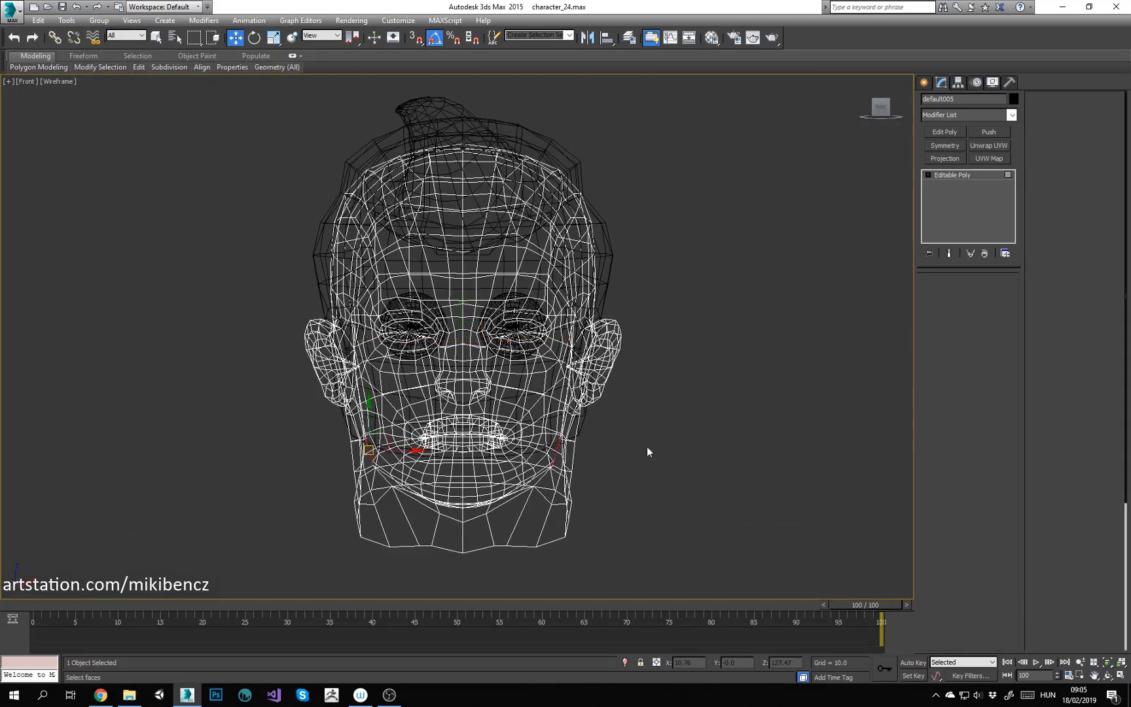
Step: Select the faces of one half of the head up to the centre line and delete them
key("F3")
key("4")
scroll(399, 334, "down", 3)
left_click_drag(583, 518, 439, 164)
key("Delete")
scroll(483, 354, "up", 3)
key("F3")
key("3")
Step: Add an Unwrap UVW modifier to the half head, select all its faces and open the UV editor
left_click(989, 146)
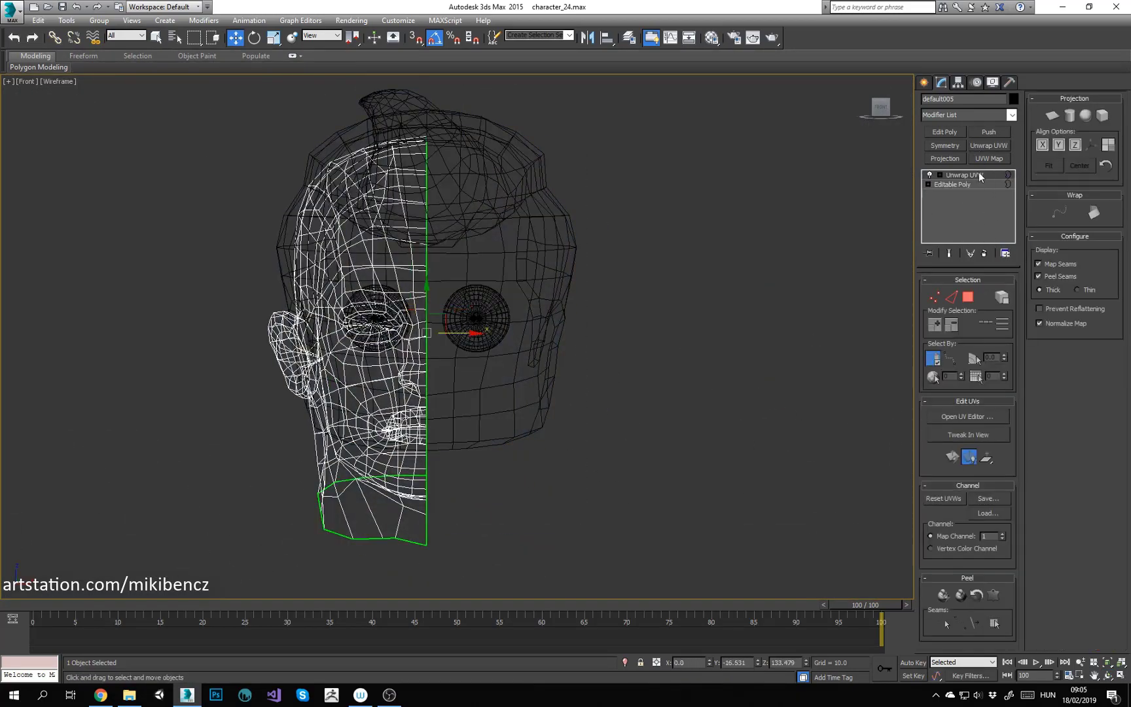
right_click(978, 173)
left_click(1001, 193)
left_click(977, 174)
left_click(992, 144)
key("3")
key("ctrl+a")
left_click(968, 416)
middle_click_drag(462, 304, 593, 302, "alt")
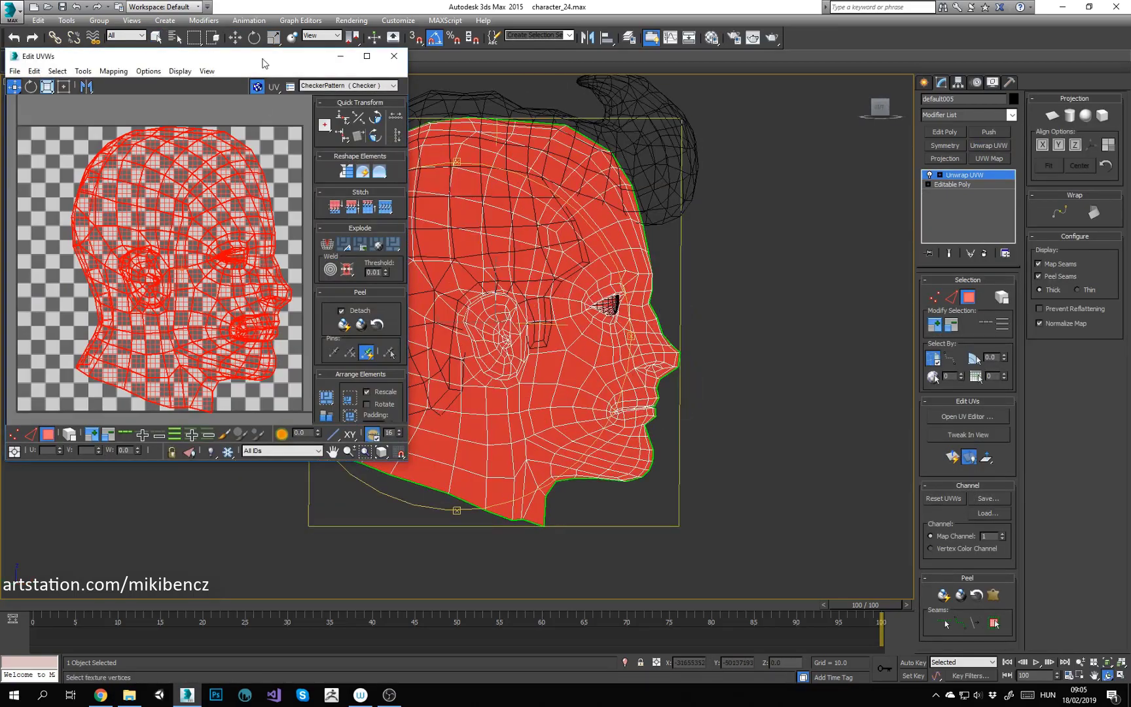
Step: Move the UV editor window beside the head, hide its checker background and clear the face selection
left_click_drag(265, 59, 322, 107)
key("F3")
middle_click_drag(593, 393, 555, 406, "alt")
middle_click_drag(524, 366, 674, 367)
key("F3")
middle_click_drag(576, 367, 554, 364, "alt")
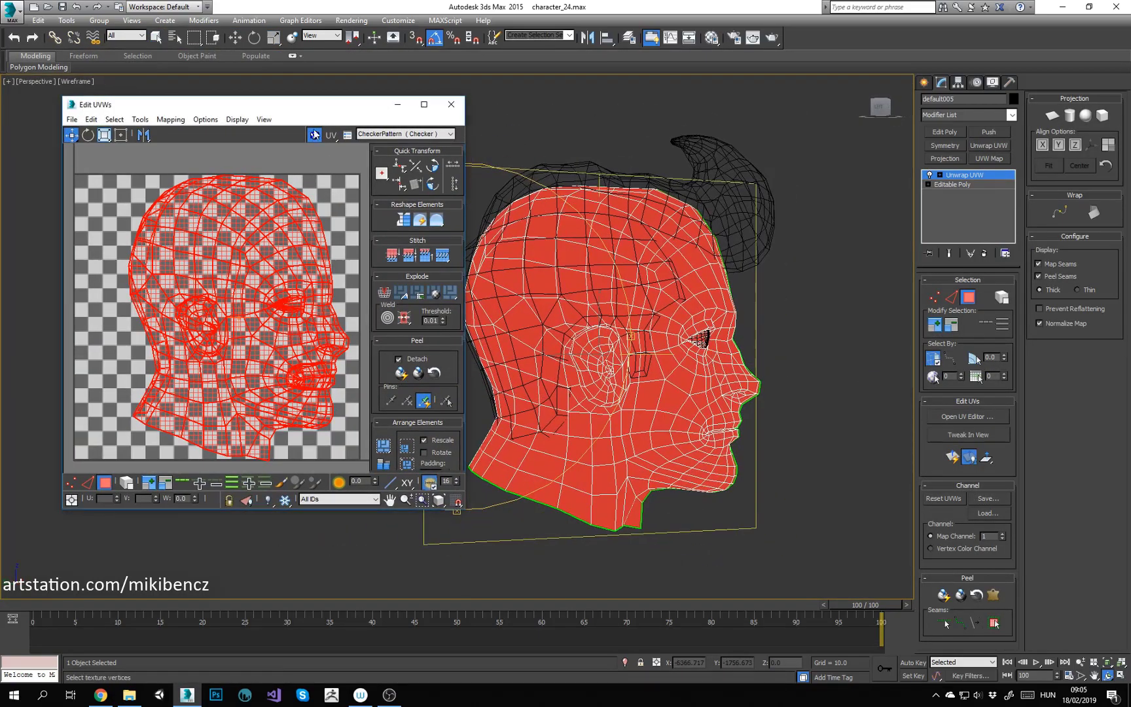
left_click(315, 134)
left_click(343, 216)
Step: Separate the faces inside the eye opening and move them below the head's UV shell
middle_click_drag(281, 314, 211, 309)
mouse_move(576, 340)
middle_mouse_down("alt")
mouse_move(530, 336)
mouse_move(590, 343)
mouse_move(589, 362)
mouse_move(576, 331)
middle_mouse_up("alt")
scroll(609, 353, "up", 5)
left_click(603, 374)
left_click(580, 324, "ctrl")
mouse_move(180, 276)
middle_mouse_down()
mouse_move(171, 247)
mouse_move(259, 254)
middle_mouse_up()
scroll(262, 254, "down", 3)
left_click_drag(282, 267, 234, 445)
scroll(628, 262, "down", 5)
Step: Select the mouth interior faces, break them off the head shell and move them below the UV tile
key("F3")
mouse_move(642, 170)
middle_mouse_down("alt")
mouse_move(854, 123)
mouse_move(802, 134)
mouse_move(752, 124)
middle_mouse_up("alt")
middle_click_drag(226, 292, 208, 306)
middle_click_drag(694, 353, 618, 341, "alt")
middle_click_drag(619, 340, 406, 305)
left_click_drag(653, 397, 675, 417)
middle_click_drag(468, 394, 538, 336, "alt")
middle_click_drag(240, 288, 247, 245)
right_click(247, 244)
left_click(259, 290)
left_click_drag(264, 293, 270, 409)
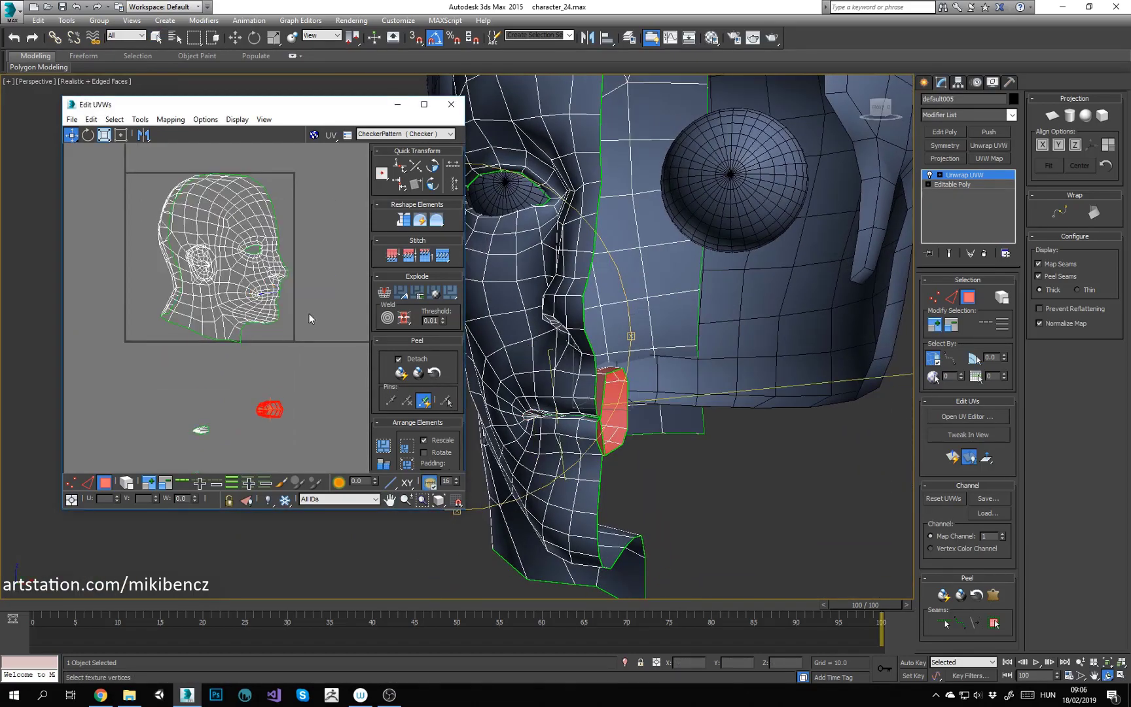
Step: Separate the back-of-scalp faces from the head shell and move them outside the UV tile, behind the head
left_click(310, 318)
middle_click_drag(310, 318, 306, 382)
middle_click_drag(543, 334, 633, 327, "alt")
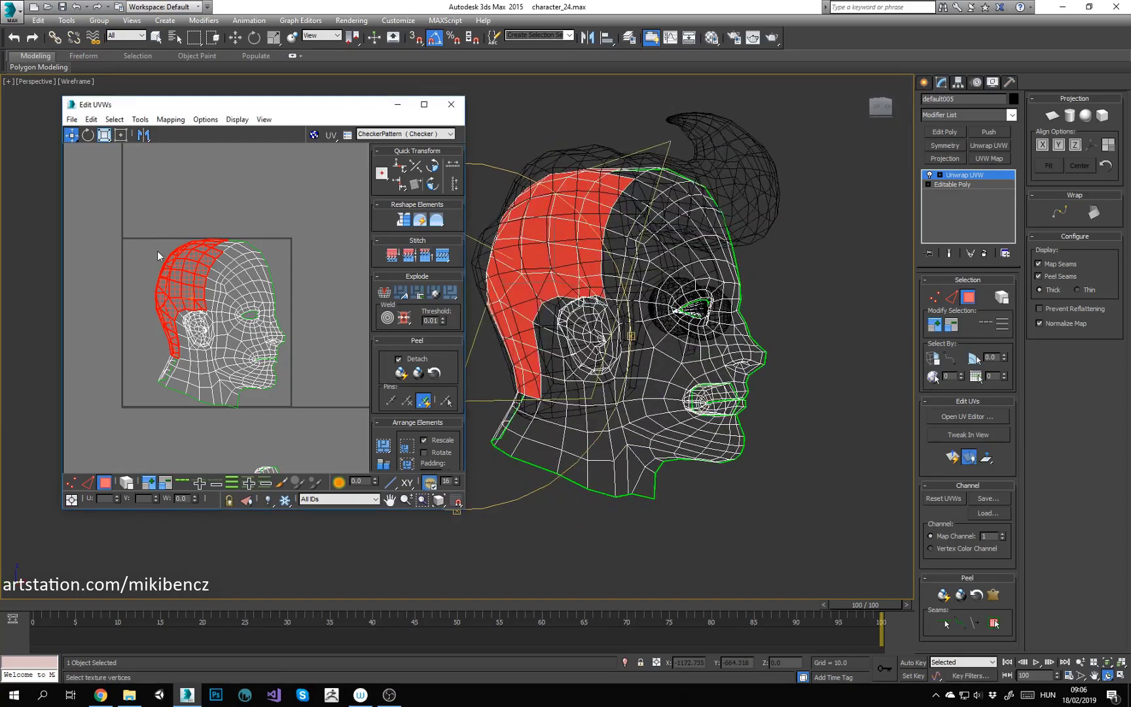
middle_click_drag(592, 282, 607, 280, "alt")
left_click_drag(201, 240, 70, 231)
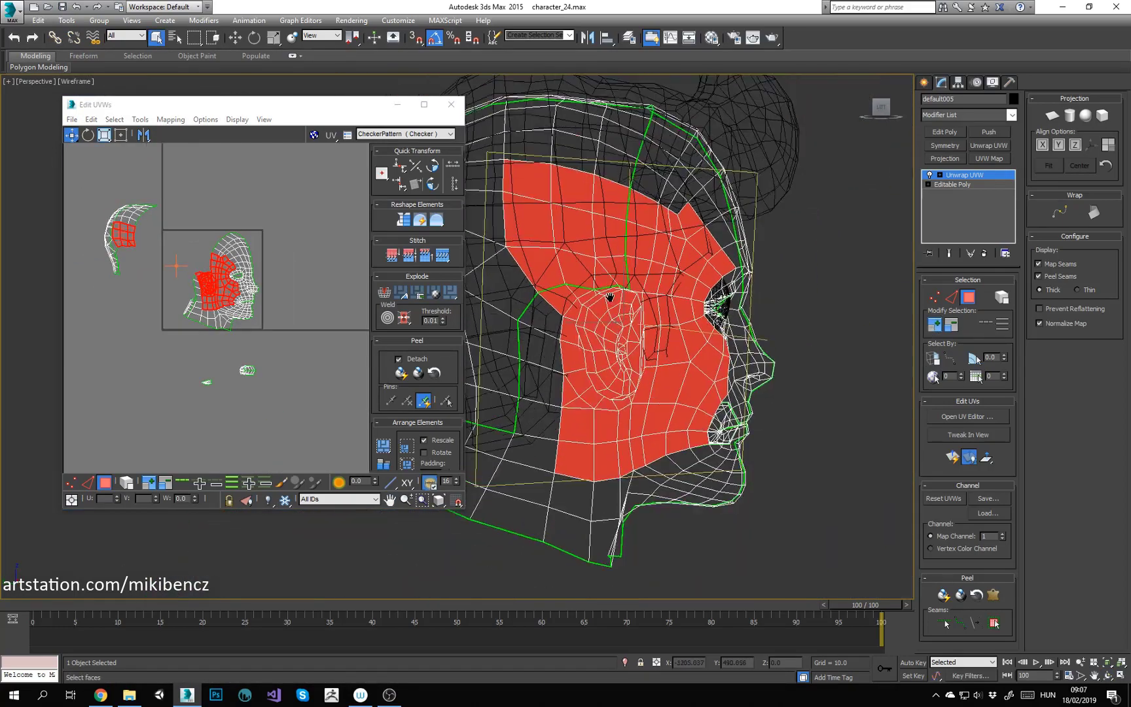
Step: Reduce the face selection to the ear and break it off the head's UV shell
left_click_drag(570, 303, 568, 298, "alt")
mouse_move(570, 303)
middle_mouse_down("alt")
mouse_move(622, 360)
mouse_move(556, 374)
mouse_move(614, 364)
middle_mouse_up("alt")
key("F3")
key("F3")
scroll(207, 283, "up", 3)
right_click(202, 265)
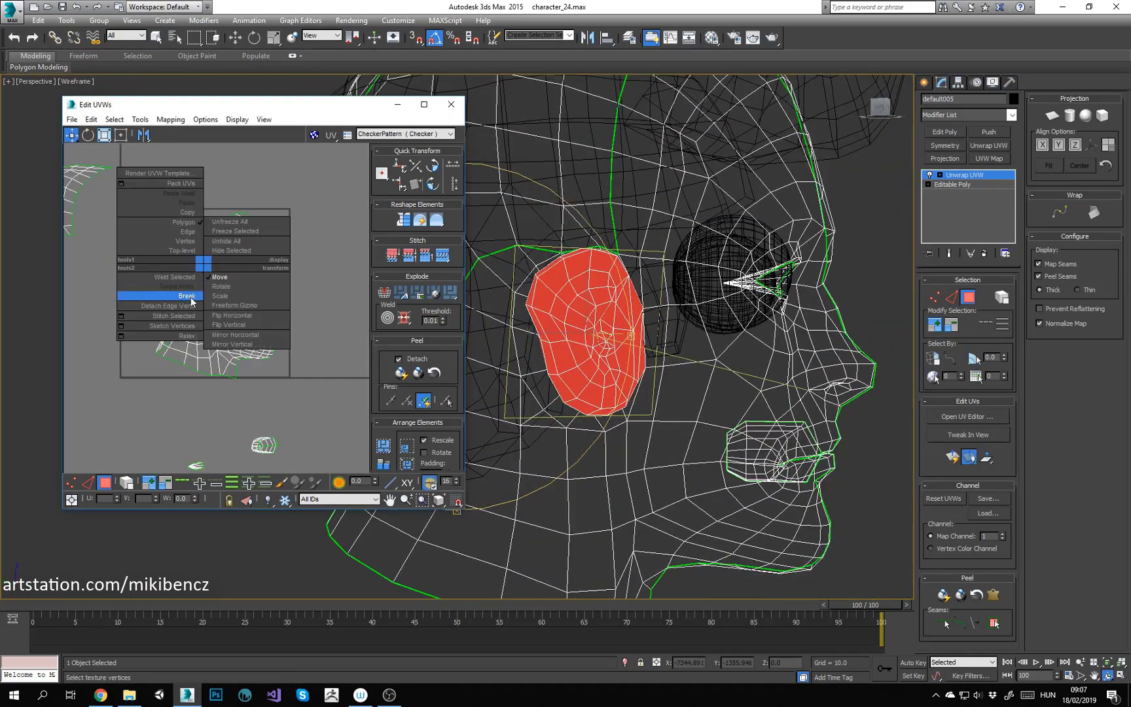
Step: Break the selected ear polygons into their own UV shell and move it below the face shell
left_click(189, 297)
left_click_drag(202, 283, 123, 414)
left_click(144, 421)
Step: Relax the face shell by edge angles with 100 iterations and an amount of 1.0
scroll(210, 403, "down", 5)
left_click_drag(333, 388, 178, 233)
left_click(140, 120)
left_click(158, 317)
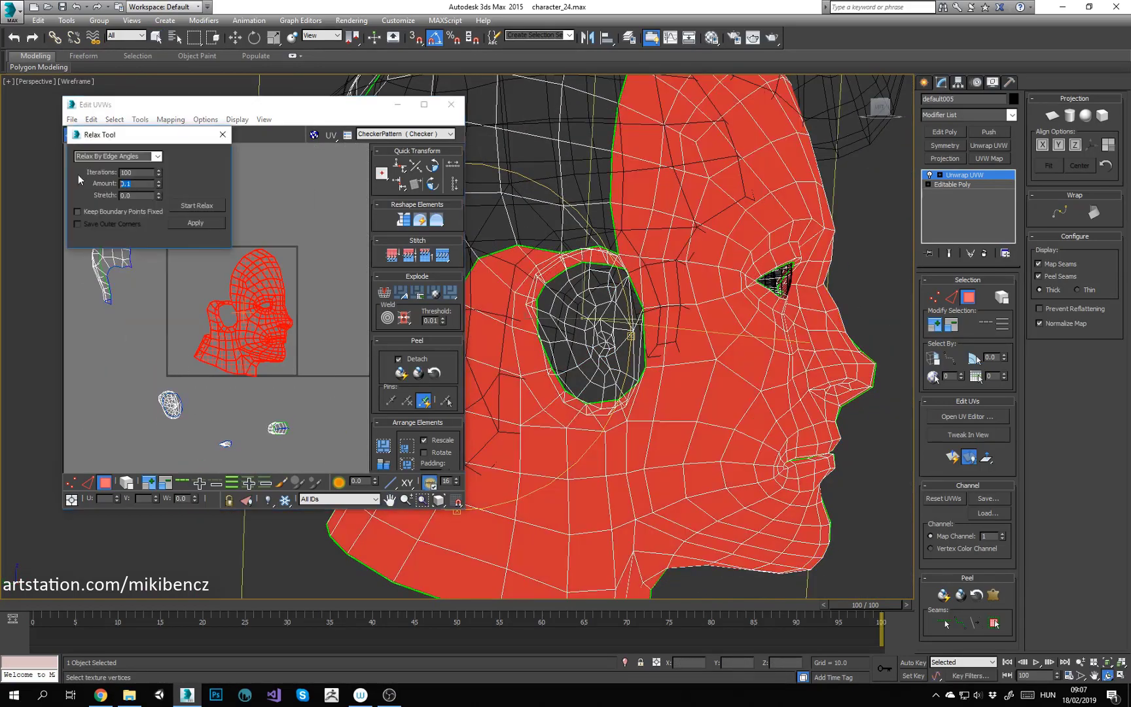
key("ctrl+a")
left_click(194, 204)
left_click(318, 425)
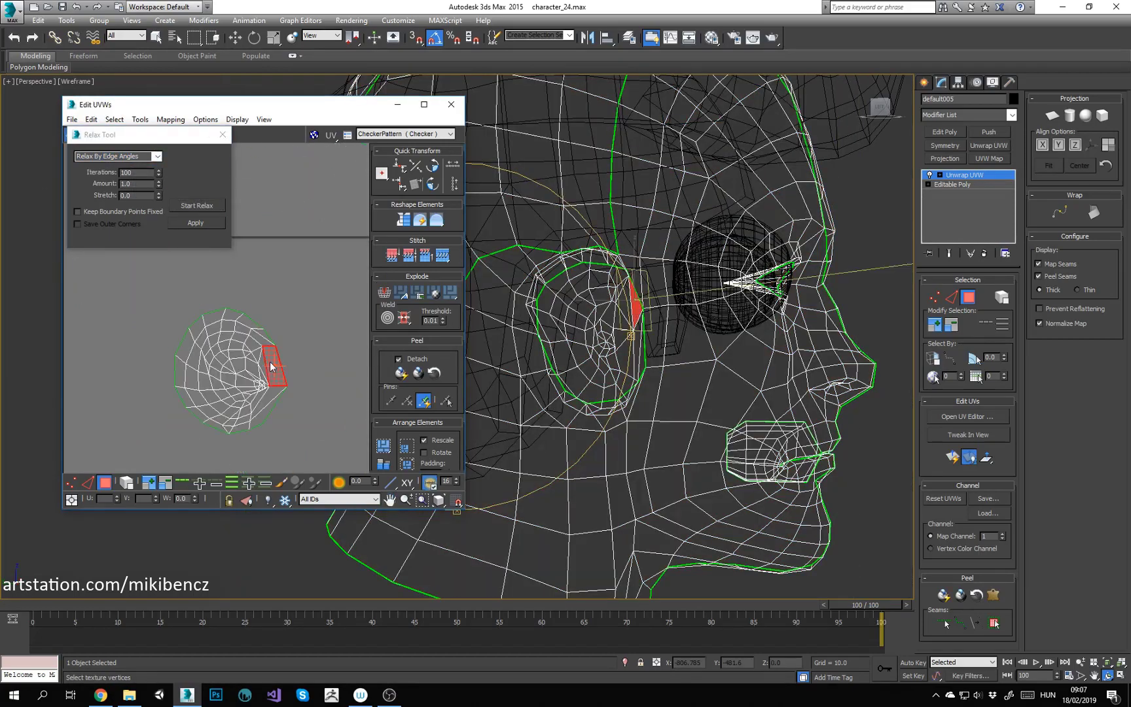
Step: Compare the ear and mouth cavity UV shells with the shaded head to find where they need cuts
left_click_drag(632, 363, 547, 373)
key("F3")
left_click(213, 320)
middle_click_drag(550, 366, 501, 391, "alt")
scroll(569, 367, "up", 5)
left_click(567, 396)
scroll(549, 392, "down", 5)
scroll(501, 391, "down", 4)
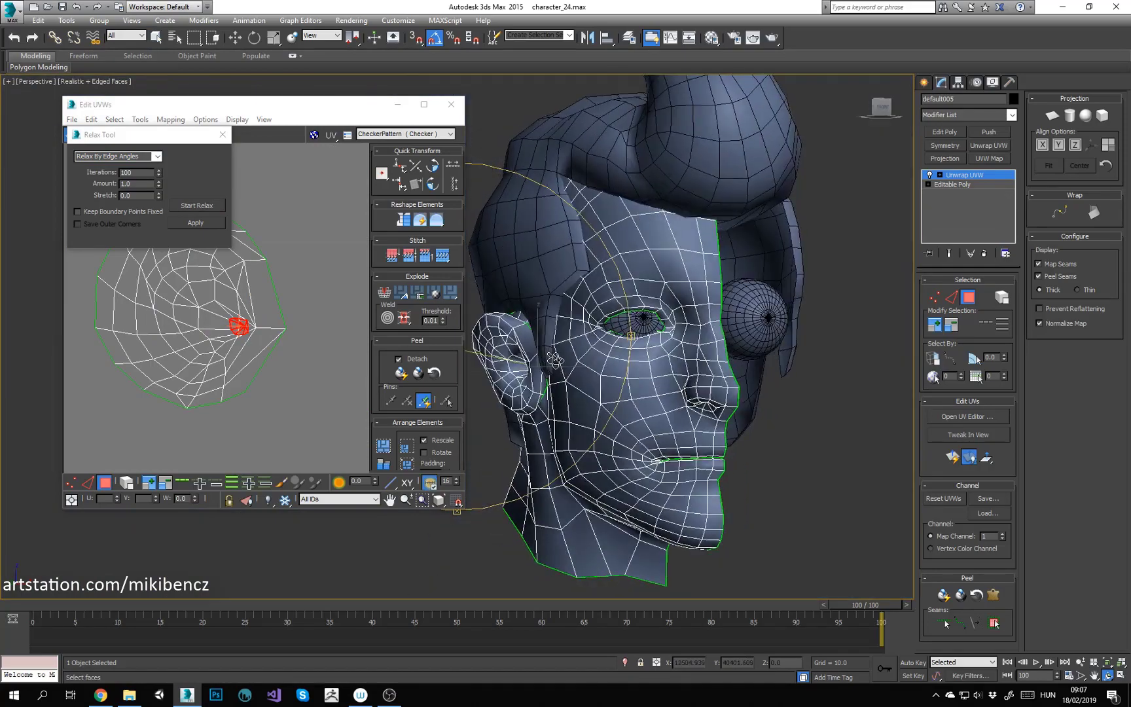
scroll(245, 321, "down", 5)
middle_click_drag(245, 321, 241, 361)
scroll(340, 288, "up", 5)
middle_click_drag(340, 288, 288, 342)
scroll(288, 341, "down", 5)
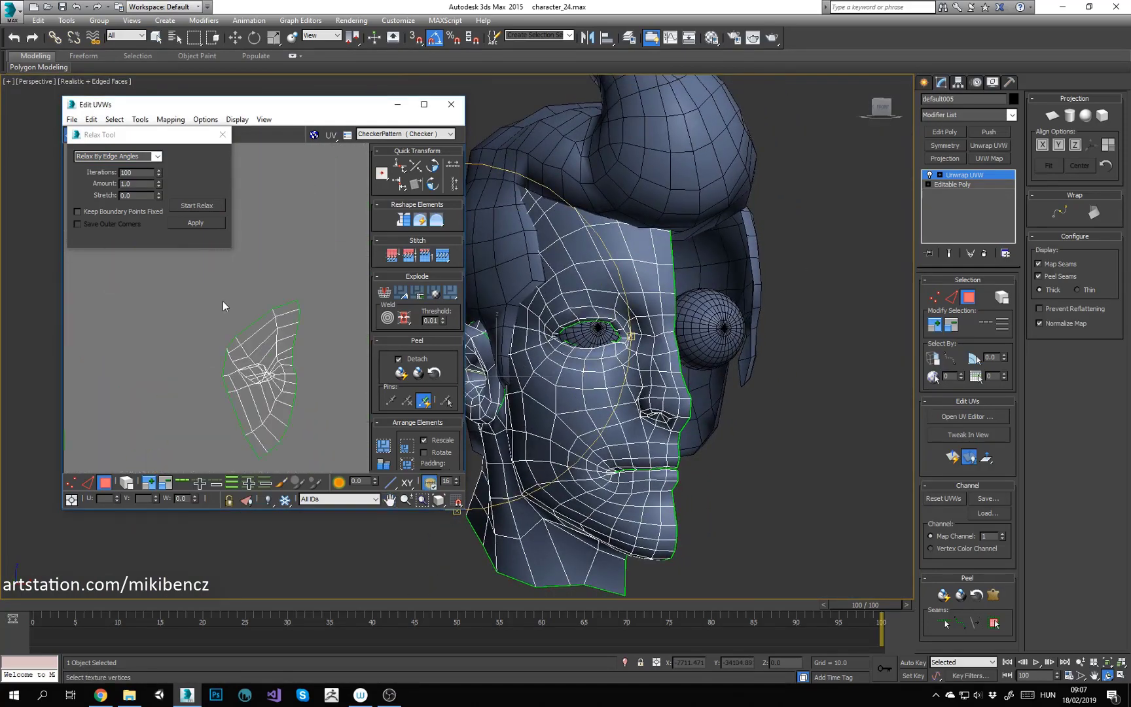
Step: Break the mouth cavity's UV shell along edges inside the cavity
left_click_drag(223, 305, 307, 452)
middle_click_drag(772, 419, 619, 353, "alt")
scroll(606, 419, "up", 7)
scroll(619, 352, "down", 3)
key("2")
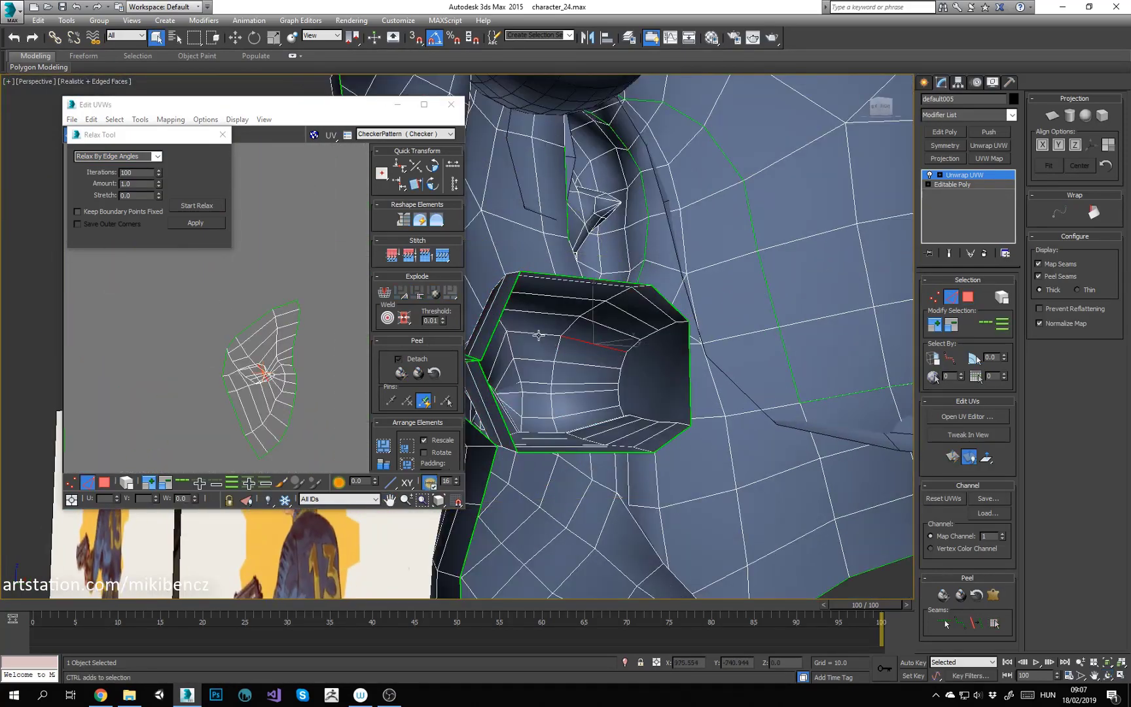
middle_click_drag(539, 336, 470, 351, "alt")
middle_click_drag(569, 367, 593, 373, "alt")
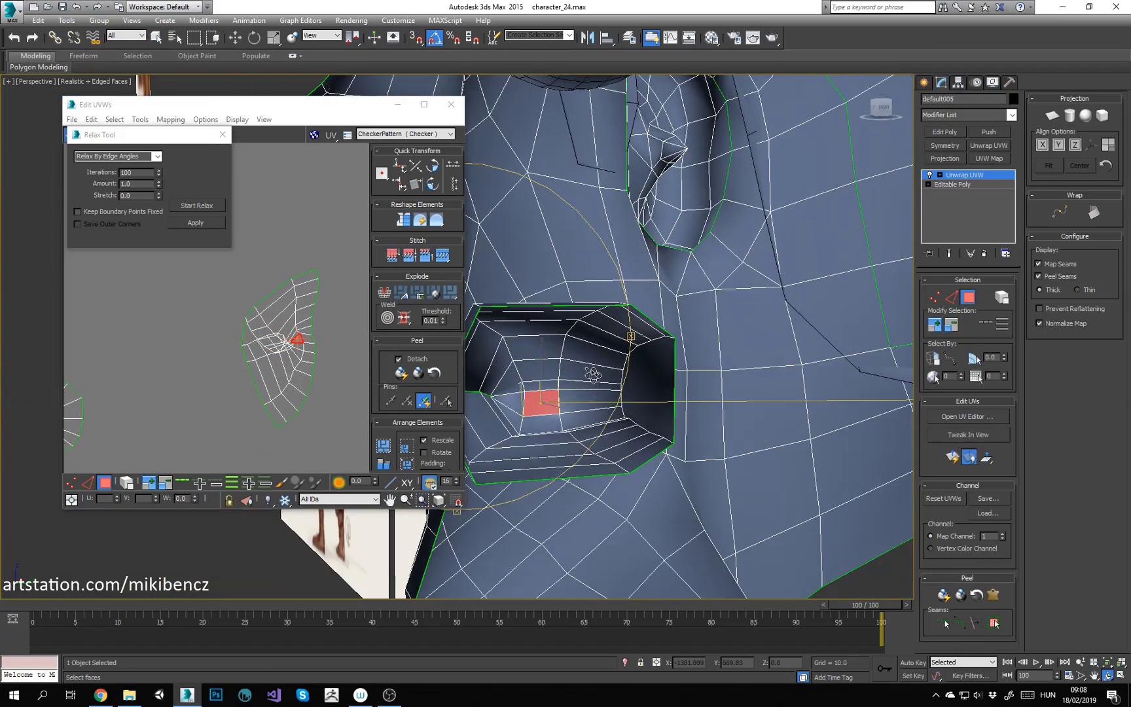
right_click(305, 342)
left_click(281, 375)
key("3")
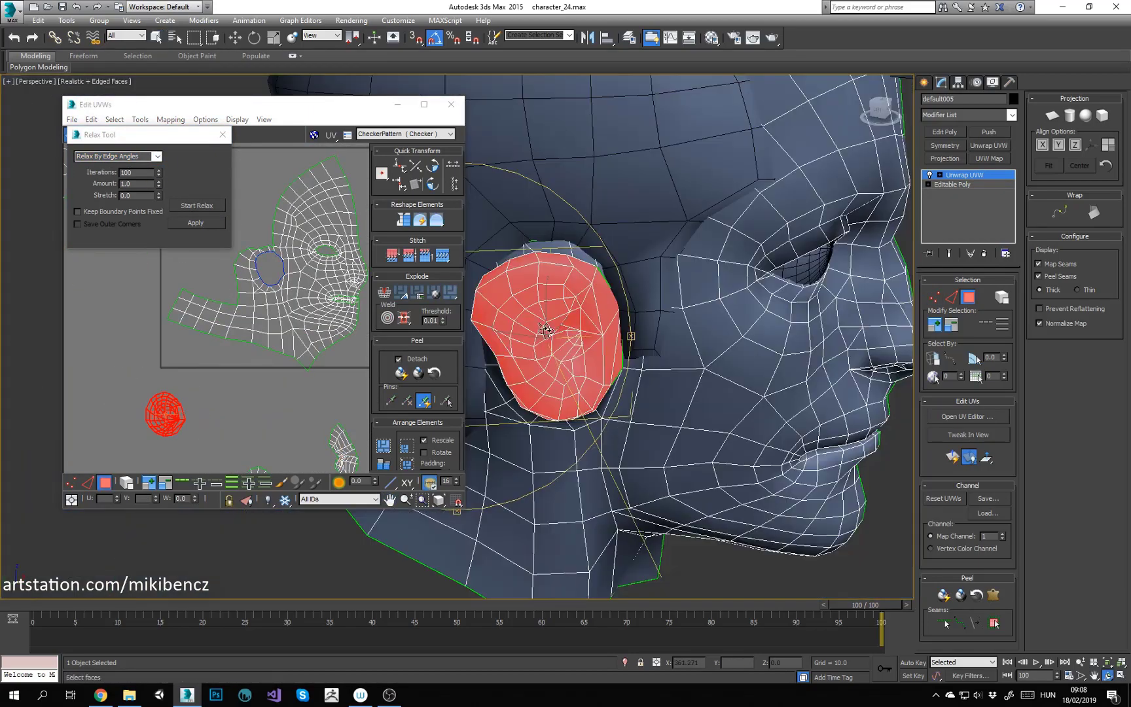
Step: Break the ear's UV shell along edges at the upper back of the ear
key("F3")
key("z")
mouse_move(481, 295)
middle_mouse_down("alt")
mouse_move(568, 359)
mouse_move(485, 307)
middle_mouse_up("alt")
key("F3")
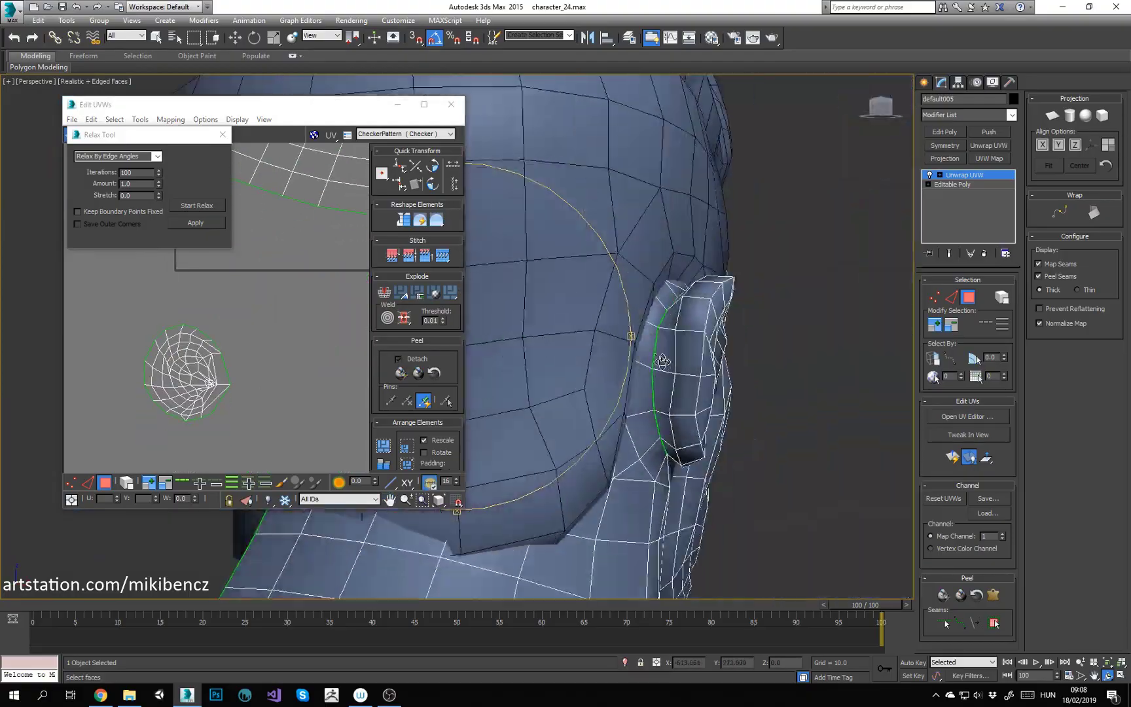
middle_click_drag(534, 365, 396, 345, "alt")
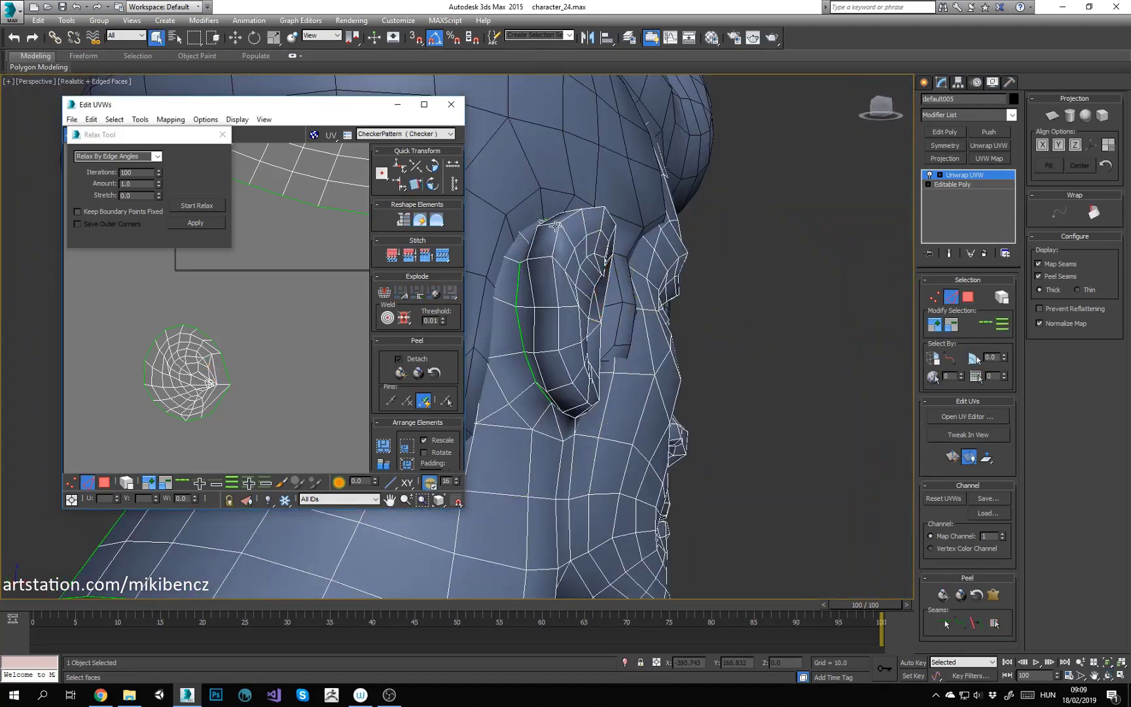
middle_click_drag(555, 226, 532, 226, "alt")
left_click(548, 225)
right_click(150, 319)
left_click(111, 337)
key("3")
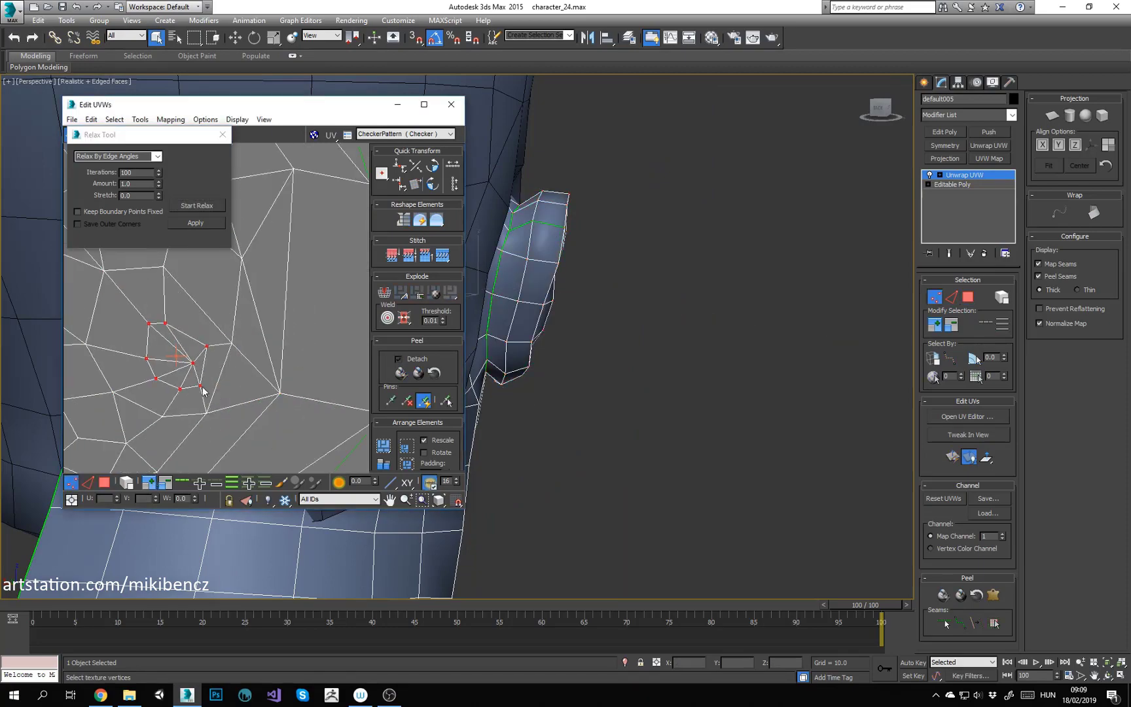
Step: Check the ear's new cut and the head's seams against the UV layout
key("3")
left_click(545, 245)
scroll(537, 303, "down", 5)
middle_click_drag(537, 303, 409, 347, "alt")
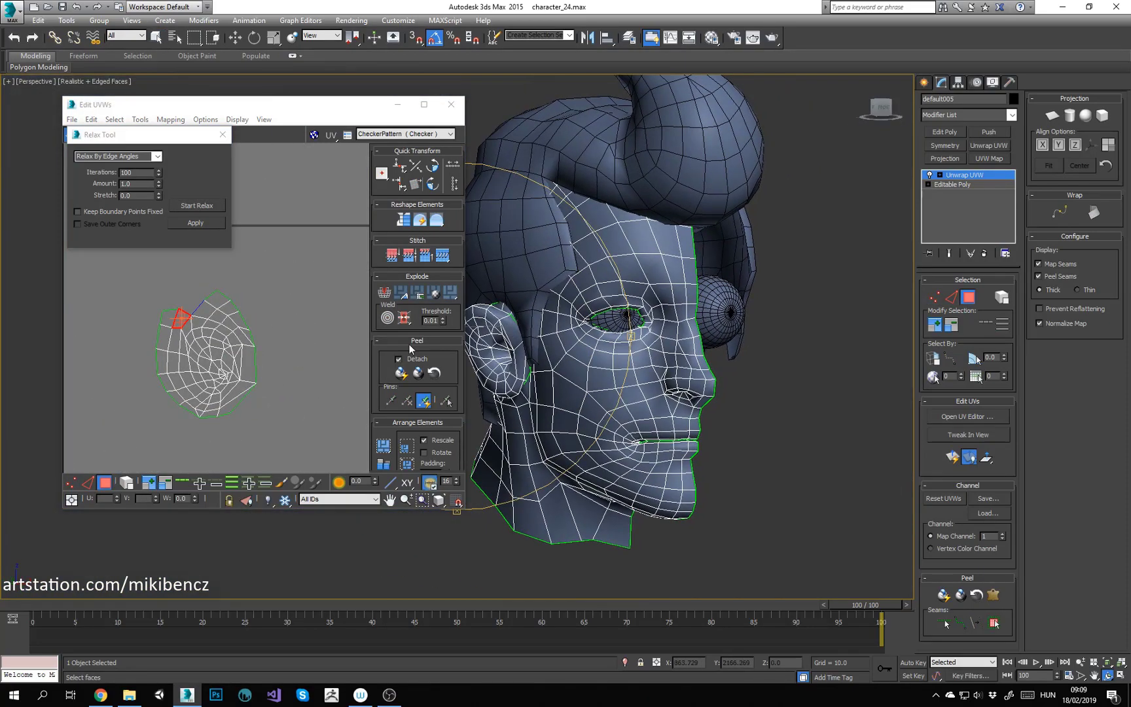
middle_click_drag(524, 340, 576, 332, "alt")
middle_click_drag(294, 307, 295, 312)
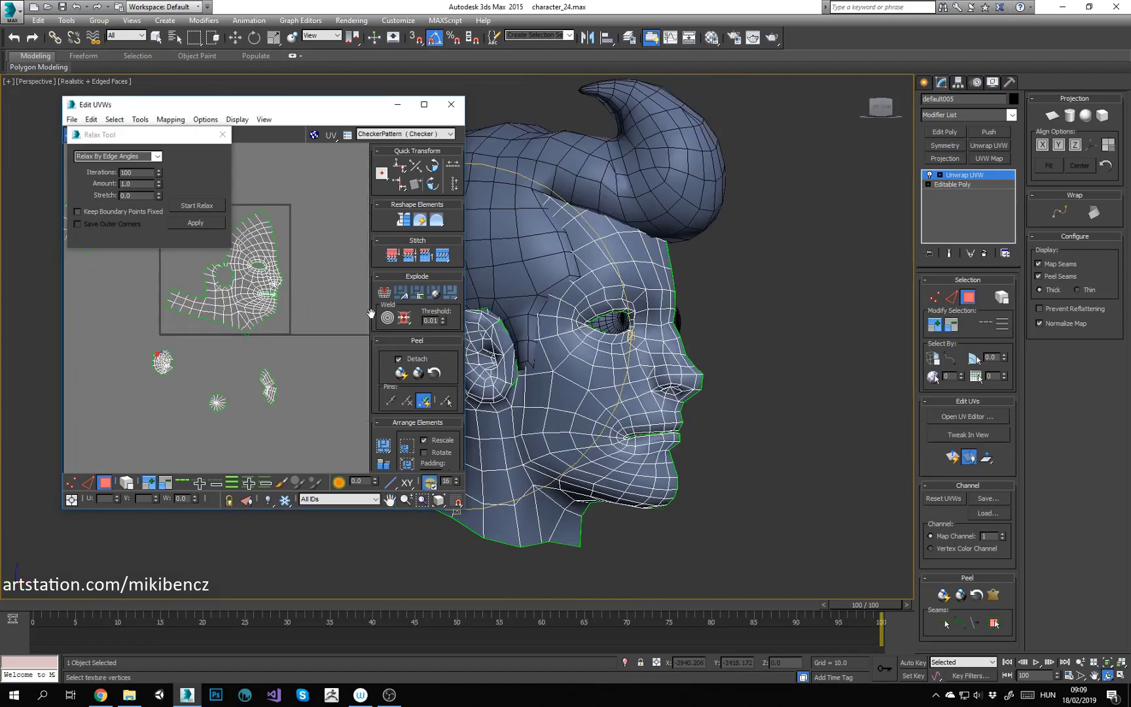
middle_click_drag(372, 314, 381, 359)
mouse_move(556, 340)
middle_mouse_down("alt")
mouse_move(641, 341)
mouse_move(547, 340)
middle_mouse_up("alt")
Step: Select the centre profile edges of the face shell and straighten them into a vertical line
left_click_drag(192, 277, 311, 389)
scroll(311, 325, "up", 4)
key("2")
left_click(294, 302)
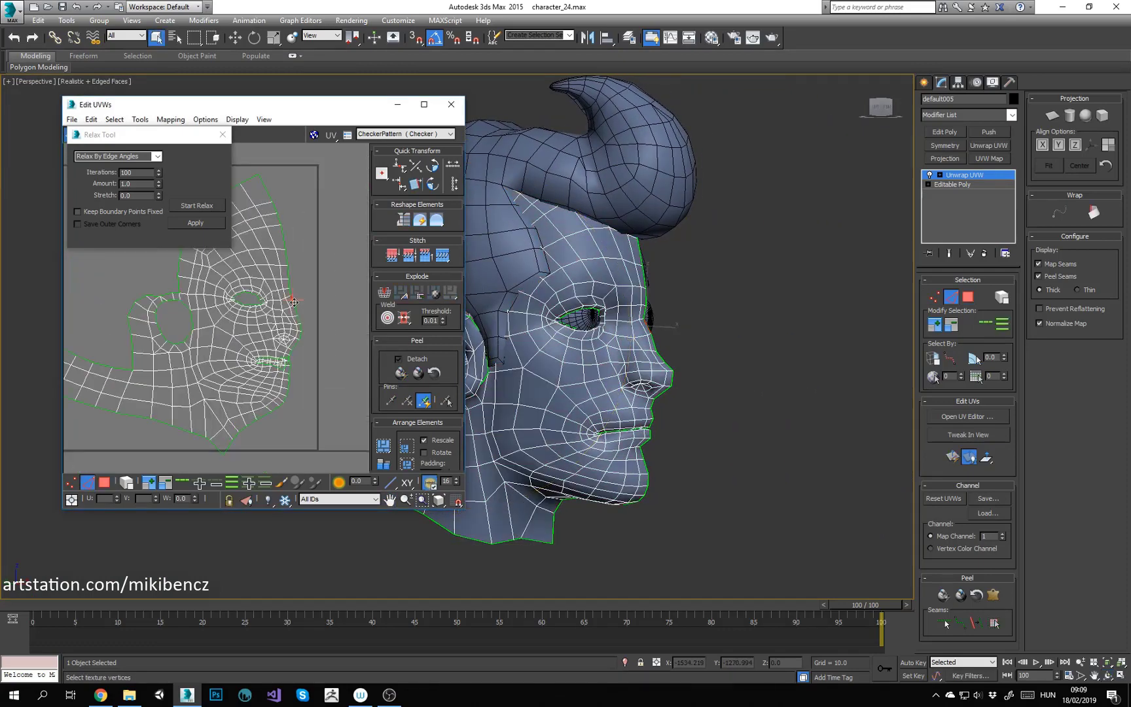
scroll(290, 391, "down", 3)
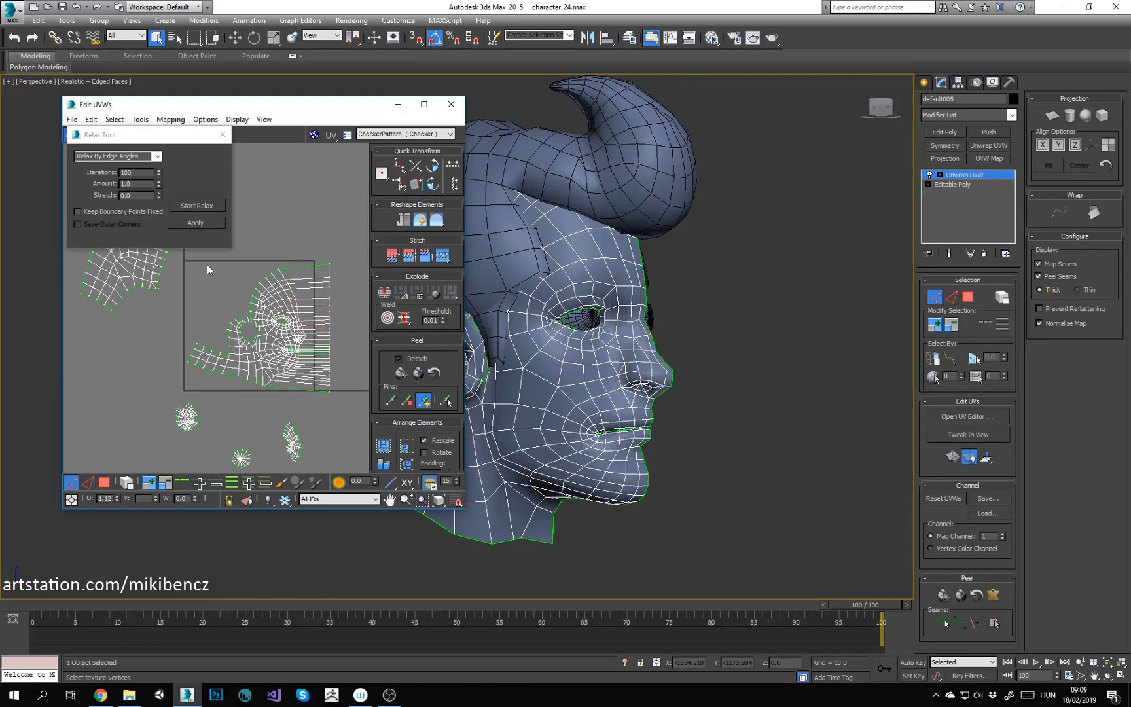
Step: Relax the face shell in the maximized UV editor and realign its centre profile edges vertically
left_click(213, 208)
left_click(425, 105)
scroll(785, 373, "up", 3)
left_click(684, 571)
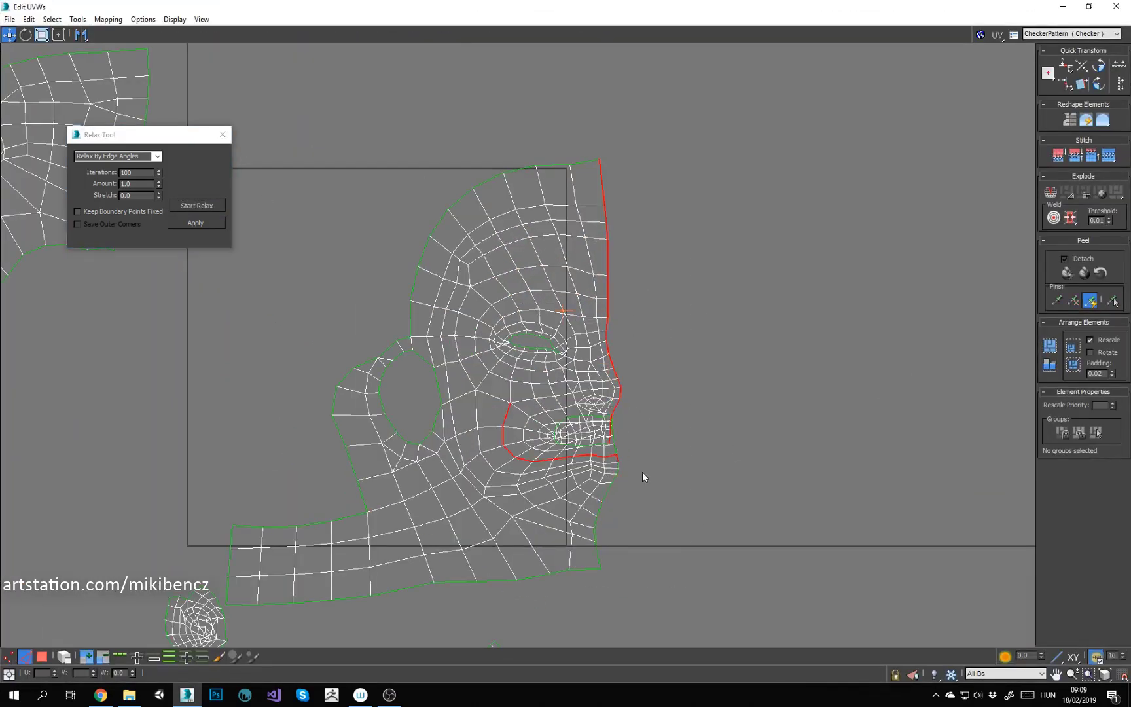
key("1")
scroll(634, 226, "down", 2)
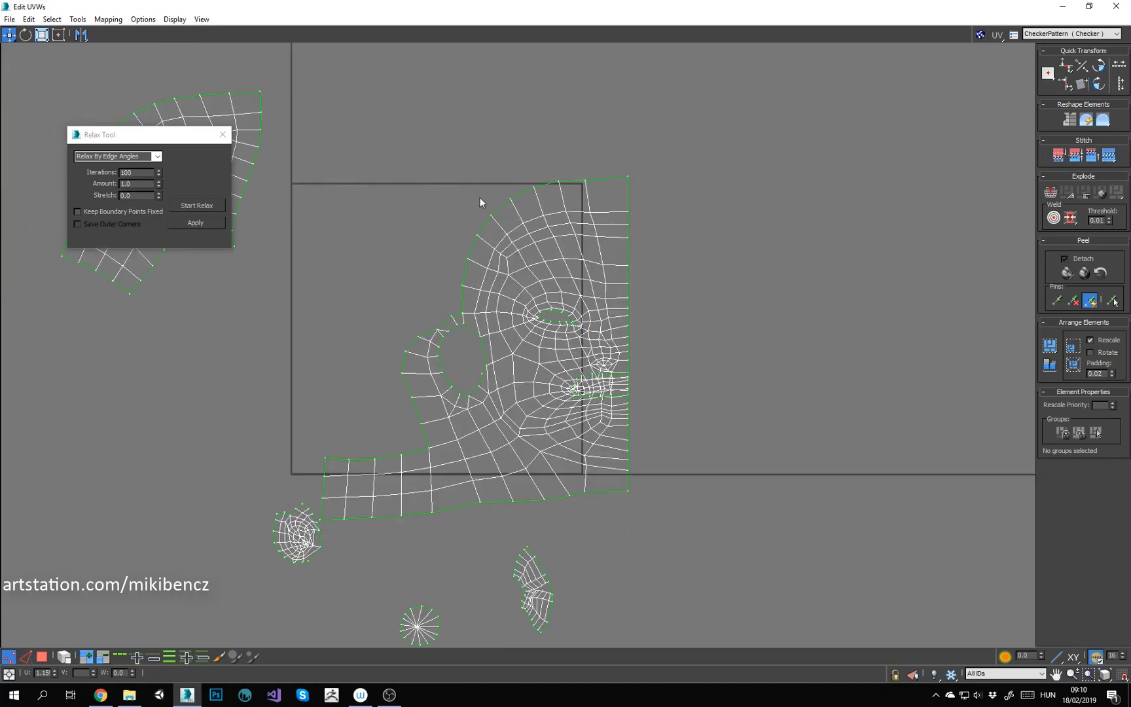
Step: Pack all UV shells as whole elements and move the face shell below the UV tile
key("3")
scroll(476, 194, "down", 2)
left_click(63, 658)
key("ctrl+a")
left_click(1072, 365)
left_click_drag(409, 344, 395, 509)
Step: Relax the face shell's vertices by edge angles, leaving out those on the straight centre line
key("1")
scroll(430, 604, "up", 2)
left_click_drag(487, 579, 439, 303)
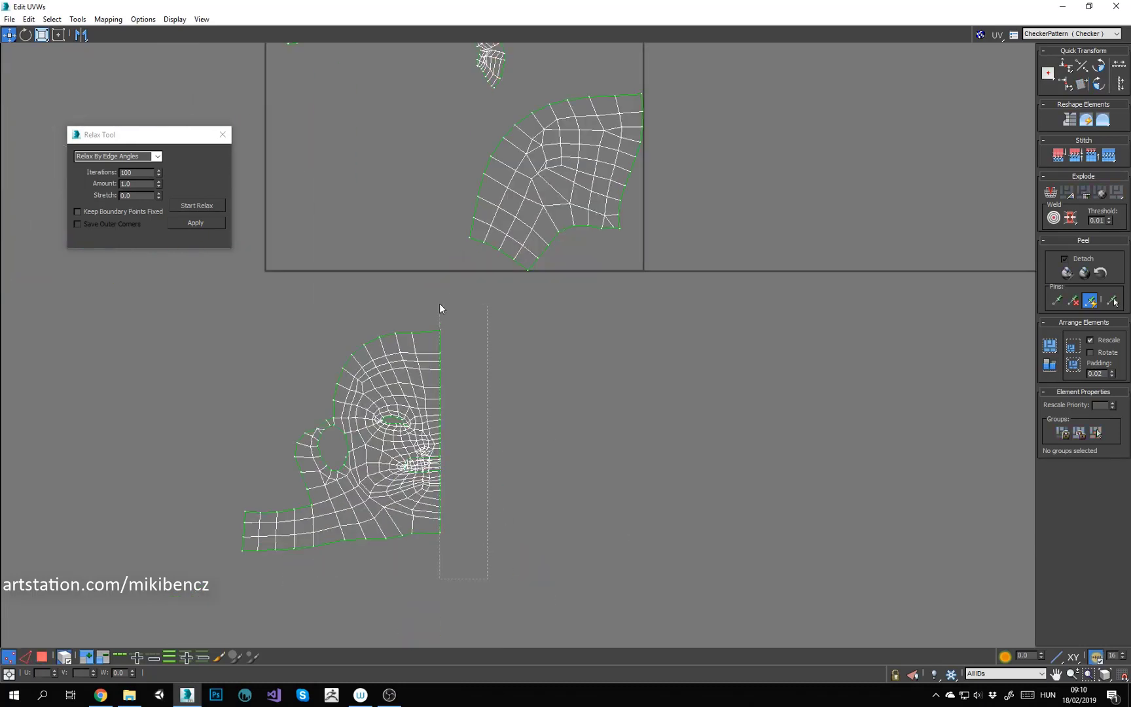
middle_click_drag(500, 449, 525, 420)
left_click_drag(235, 273, 460, 569)
left_click(203, 206)
scroll(458, 393, "up", 5)
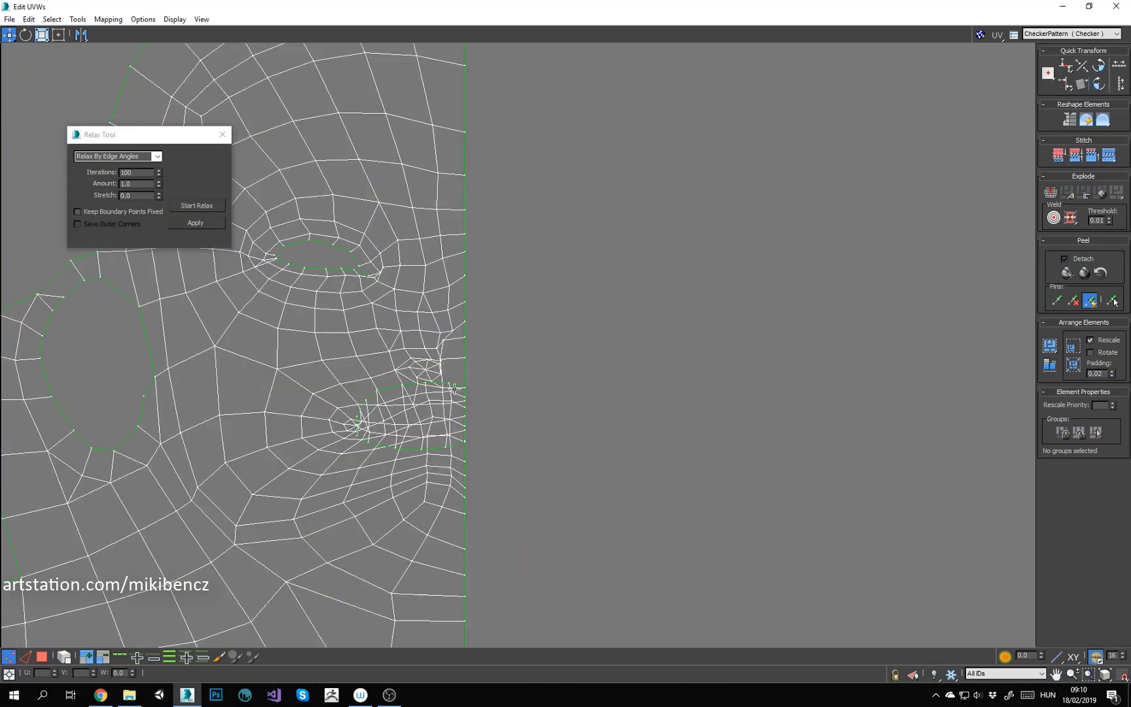
Step: Examine the polygons around the lips on the head and their places in the UV layout
left_click(1088, 7)
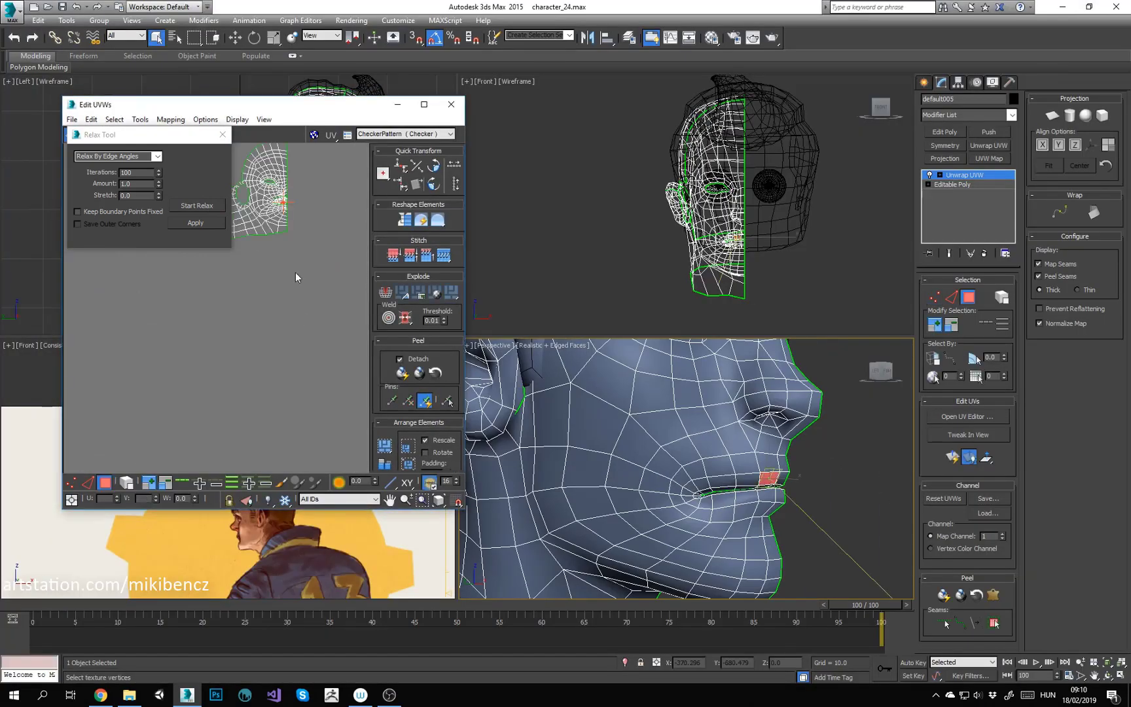
scroll(292, 301, "up", 8)
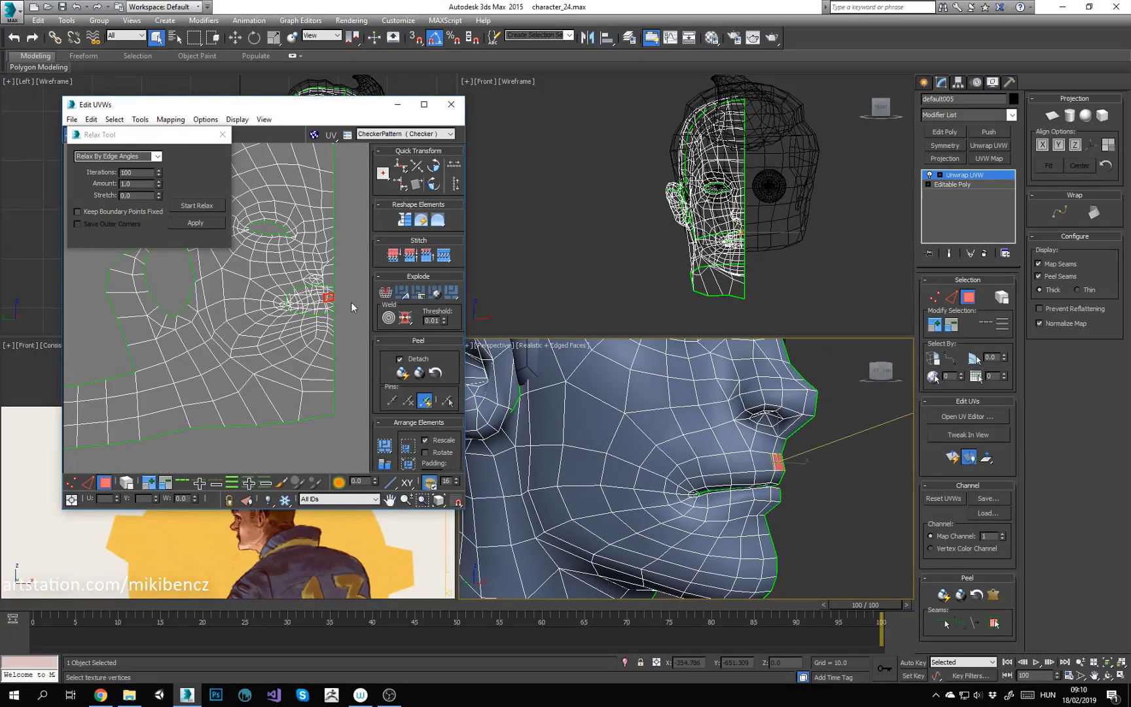
scroll(794, 458, "down", 3)
left_click(782, 470)
scroll(785, 470, "up", 1)
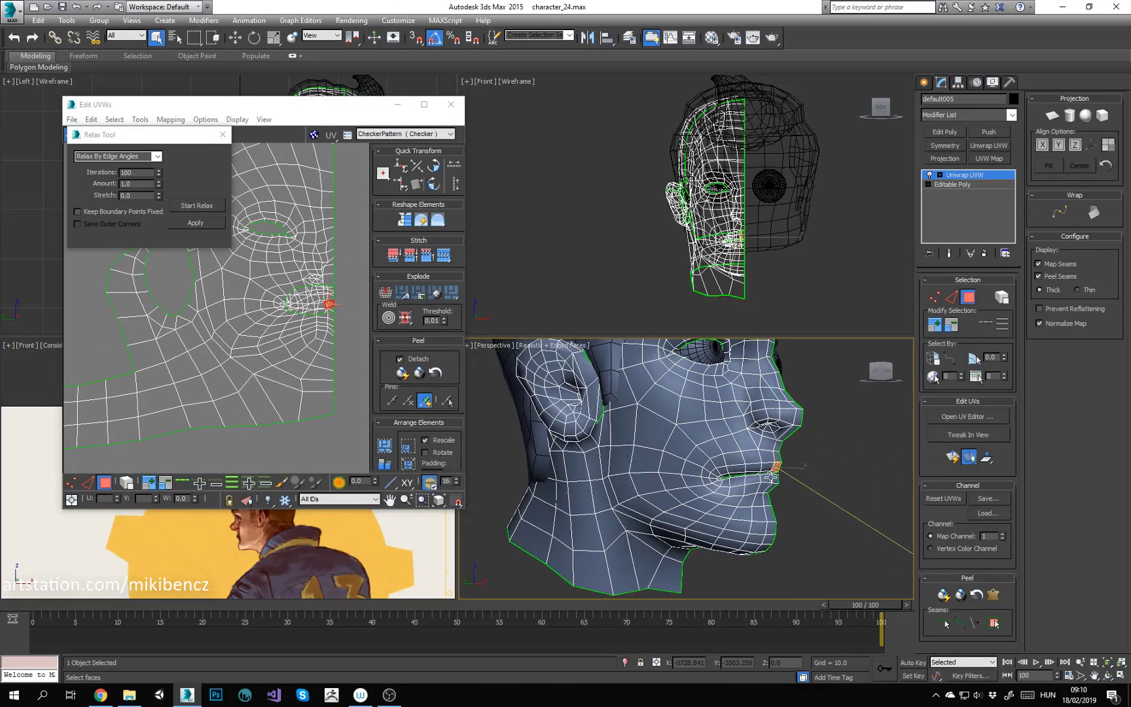
left_click(776, 474)
middle_click_drag(776, 474, 563, 451, "alt")
middle_click_drag(318, 309, 317, 364)
Step: Apply Reset XForm to the head mesh and collapse its modifier stack
right_click(969, 175)
left_click(1018, 290)
left_click(1009, 82)
left_click(967, 227)
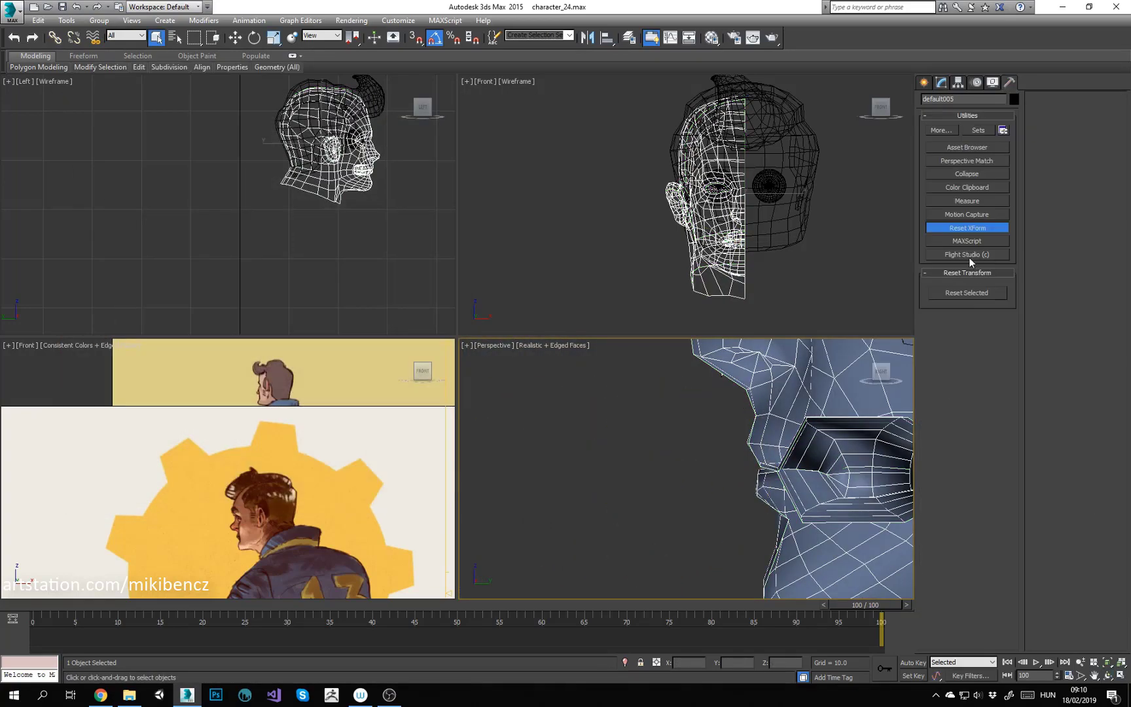
left_click(972, 290)
left_click(940, 83)
right_click(956, 175)
left_click(998, 290)
Step: Add a new Unwrap UVW modifier to the head and open its UV editor
left_click(988, 146)
left_click(966, 416)
scroll(212, 265, "down", 5)
middle_click_drag(229, 373, 211, 266)
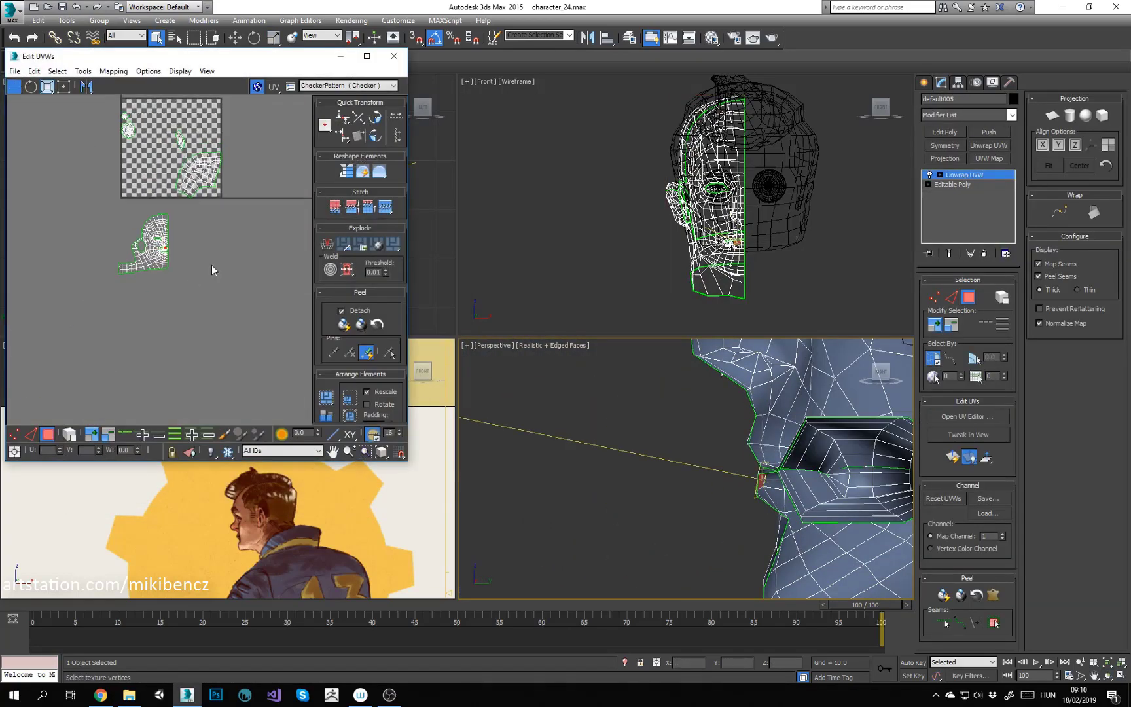
Step: Relax the face shell by polygon angles with 100 iterations and an amount of 1.0
scroll(149, 220, "up", 5)
left_click_drag(229, 396, 46, 193)
left_click(83, 71)
left_click(95, 270)
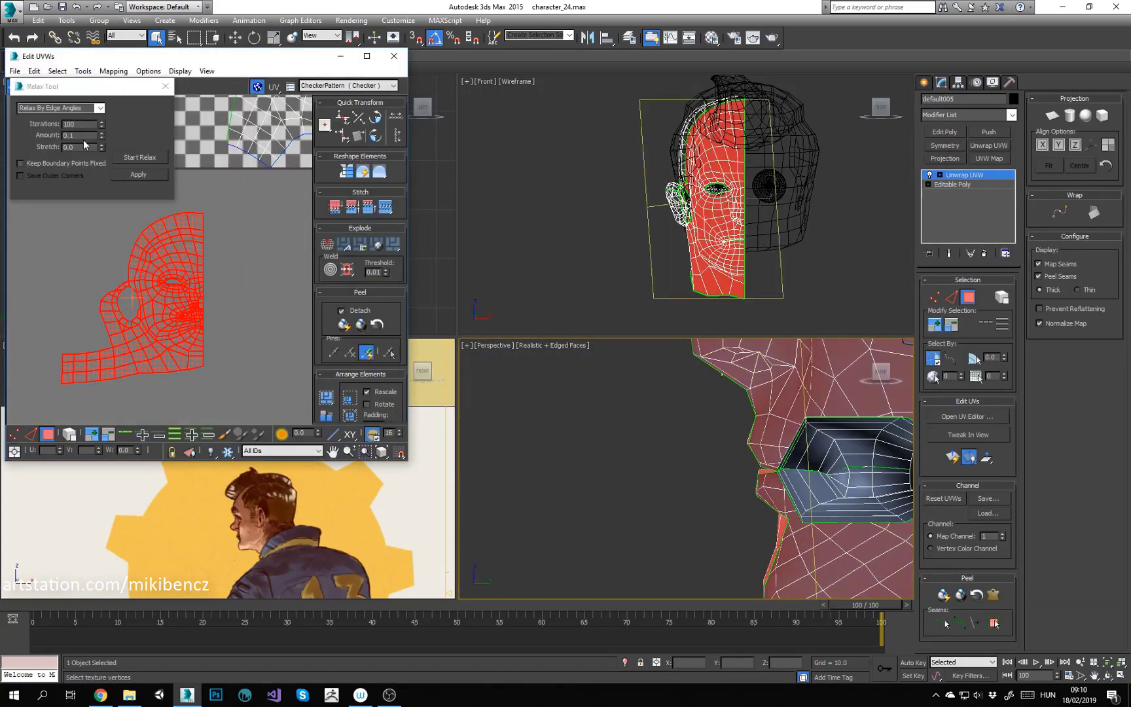
left_click(140, 158)
left_click(252, 295)
Step: Examine the face shell's mouth, nose and chin areas against the head model
scroll(203, 327, "up", 5)
scroll(746, 468, "down", 4)
middle_click_drag(706, 468, 812, 469, "alt")
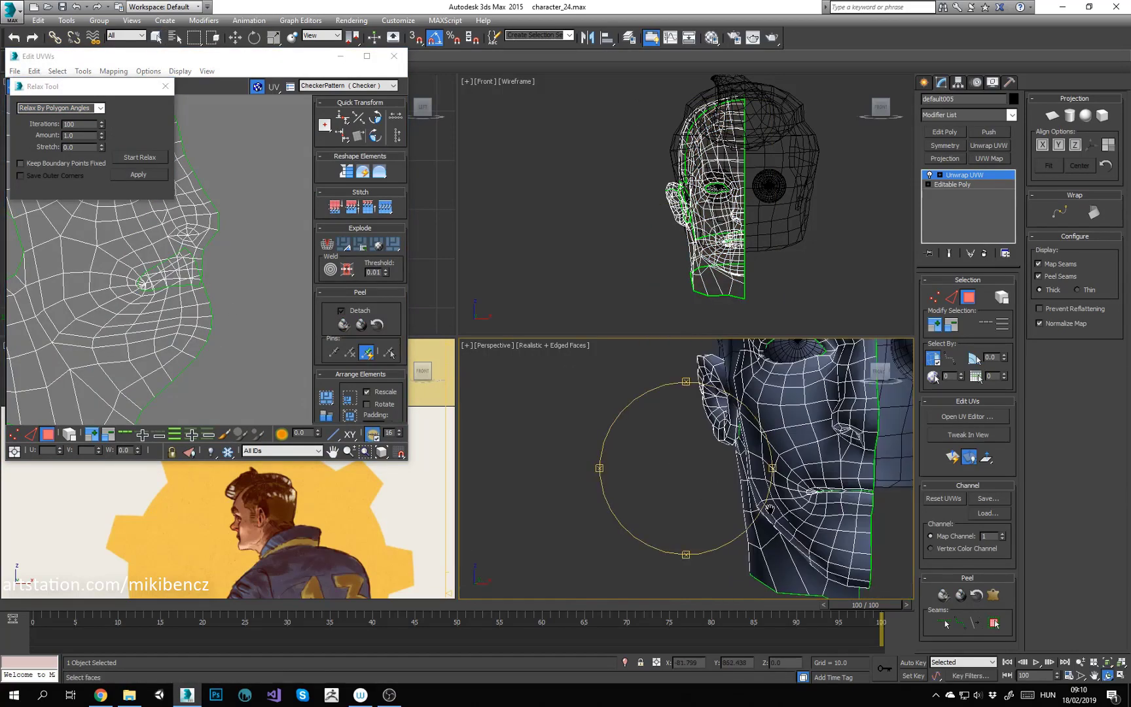
scroll(772, 468, "down", 2)
left_click(183, 300)
scroll(213, 295, "down", 3)
left_click_drag(655, 465, 796, 489)
middle_click_drag(217, 265, 279, 316)
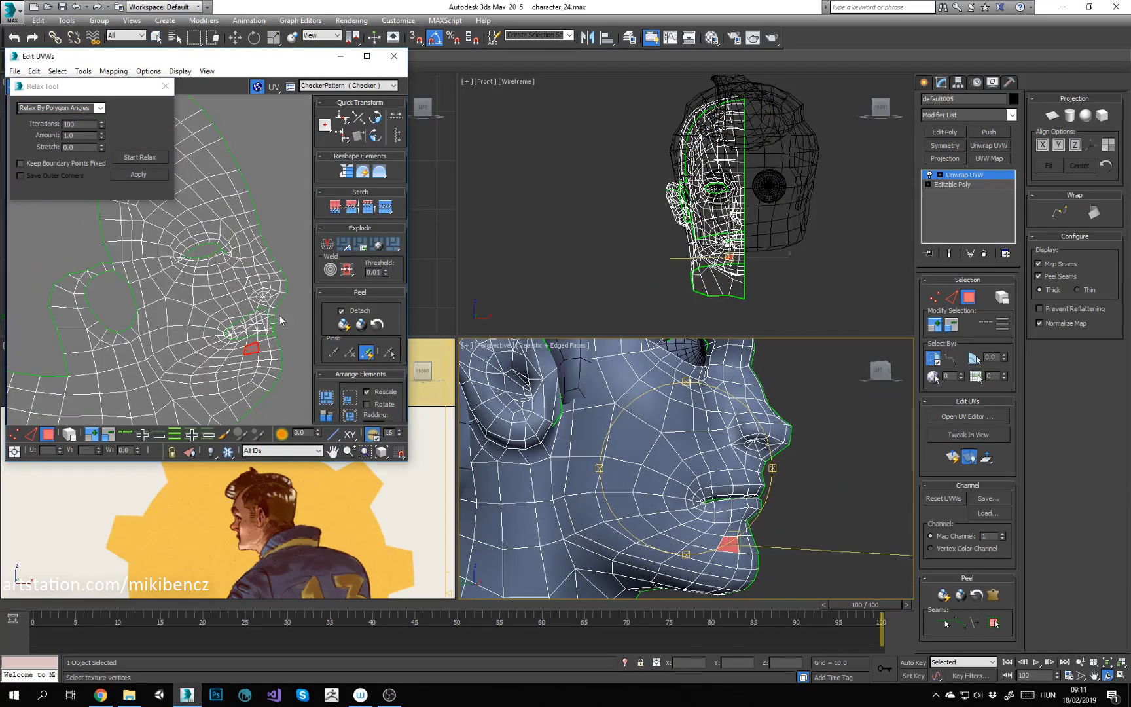
Step: Select the lower lip, chin and under-jaw polygons and rotate them down away from the upper lip
left_click(92, 437)
middle_click_drag(293, 409, 294, 327)
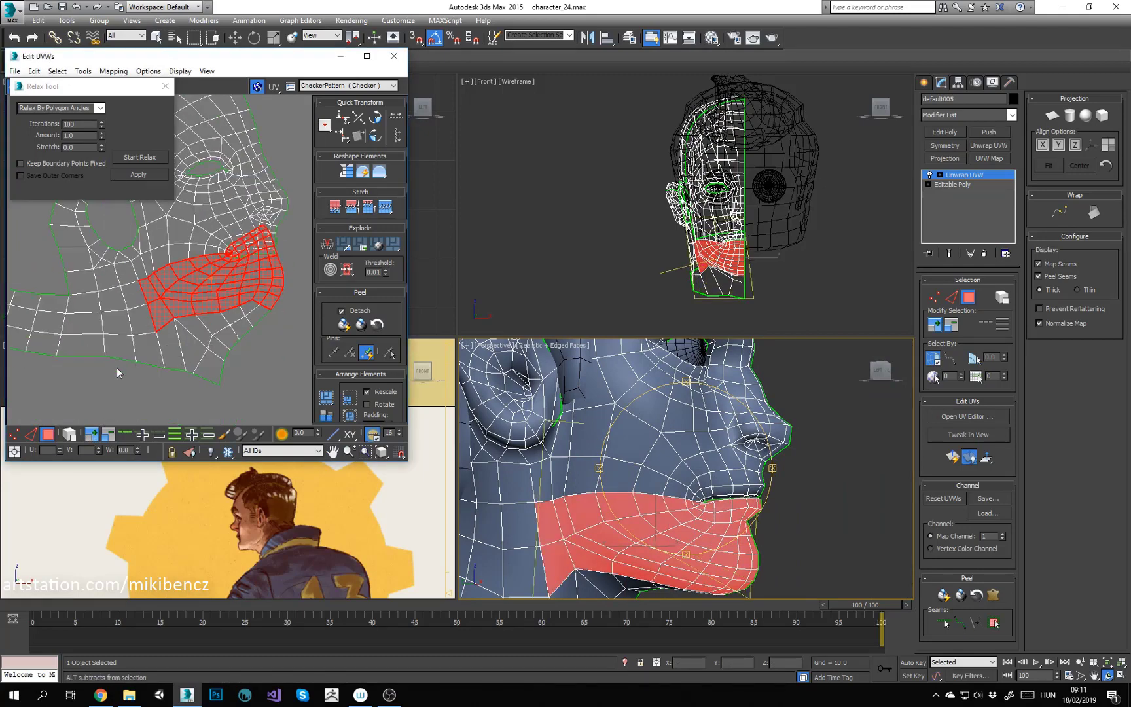
left_click_drag(119, 374, 156, 295, "alt")
right_click(285, 281)
left_click(306, 314)
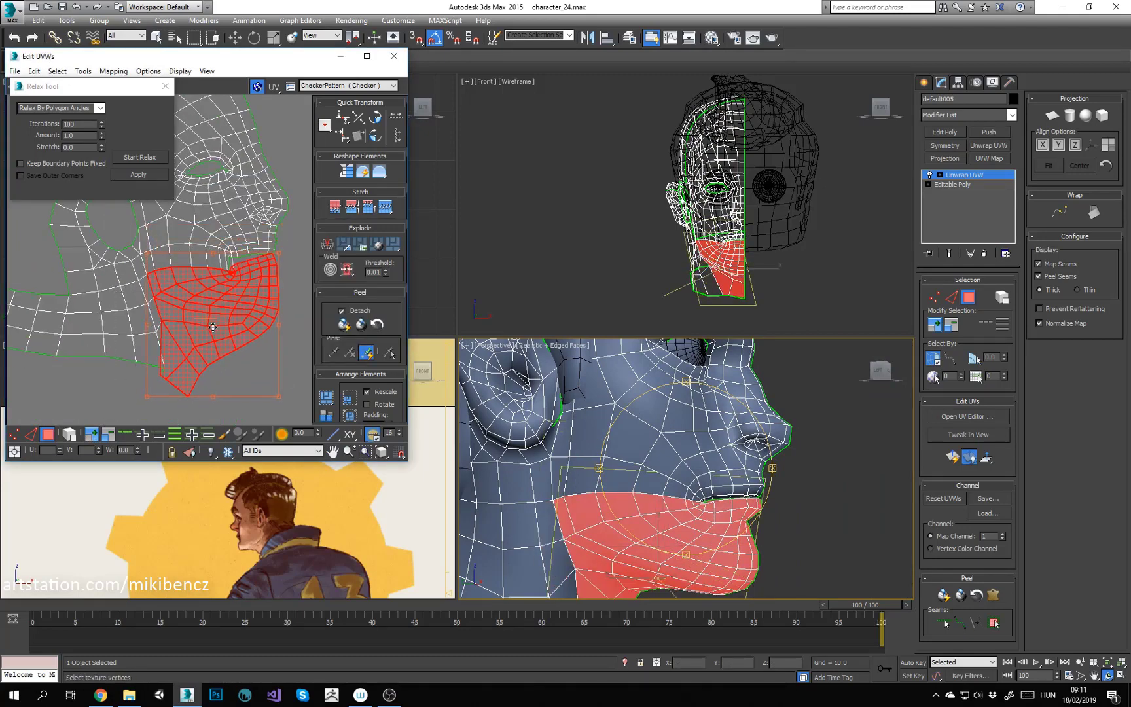
left_click(292, 319)
scroll(264, 266, "up", 2)
middle_click_drag(264, 266, 267, 334)
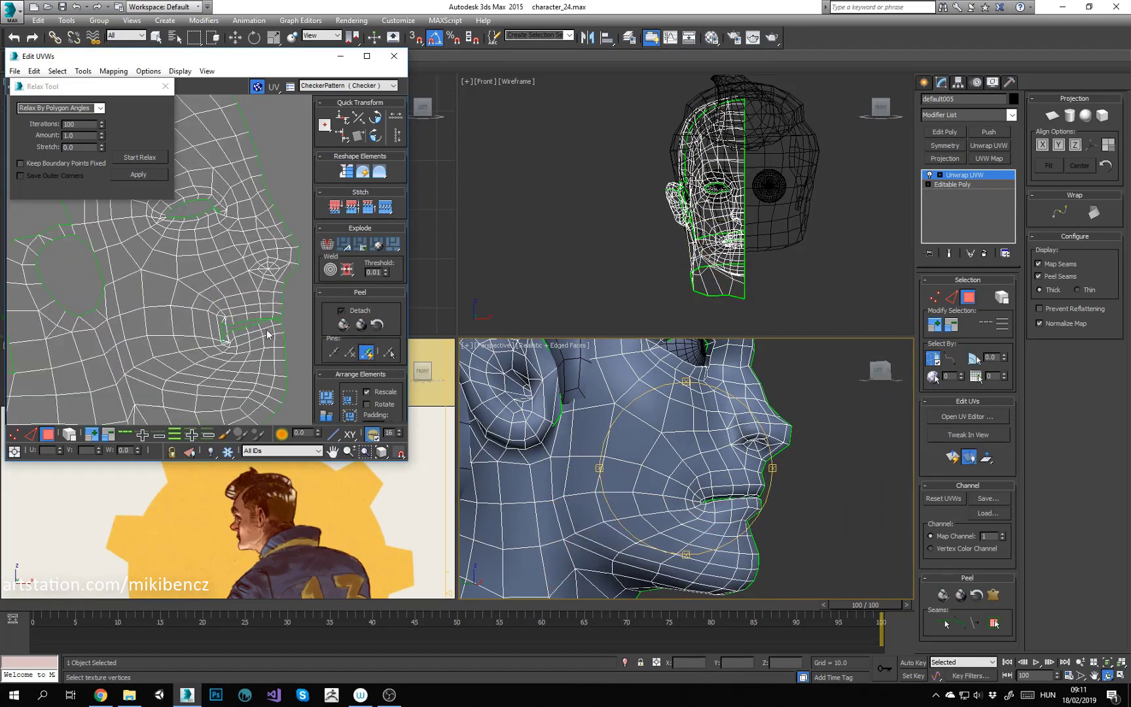
Step: Relax the face shell by polygon angles to even out the area around the repositioned jaw
left_click(257, 271)
scroll(257, 271, "down", 1)
middle_click_drag(257, 271, 272, 276)
scroll(272, 276, "down", 1)
left_click_drag(132, 299, 205, 387)
left_click(137, 158)
left_click(279, 243)
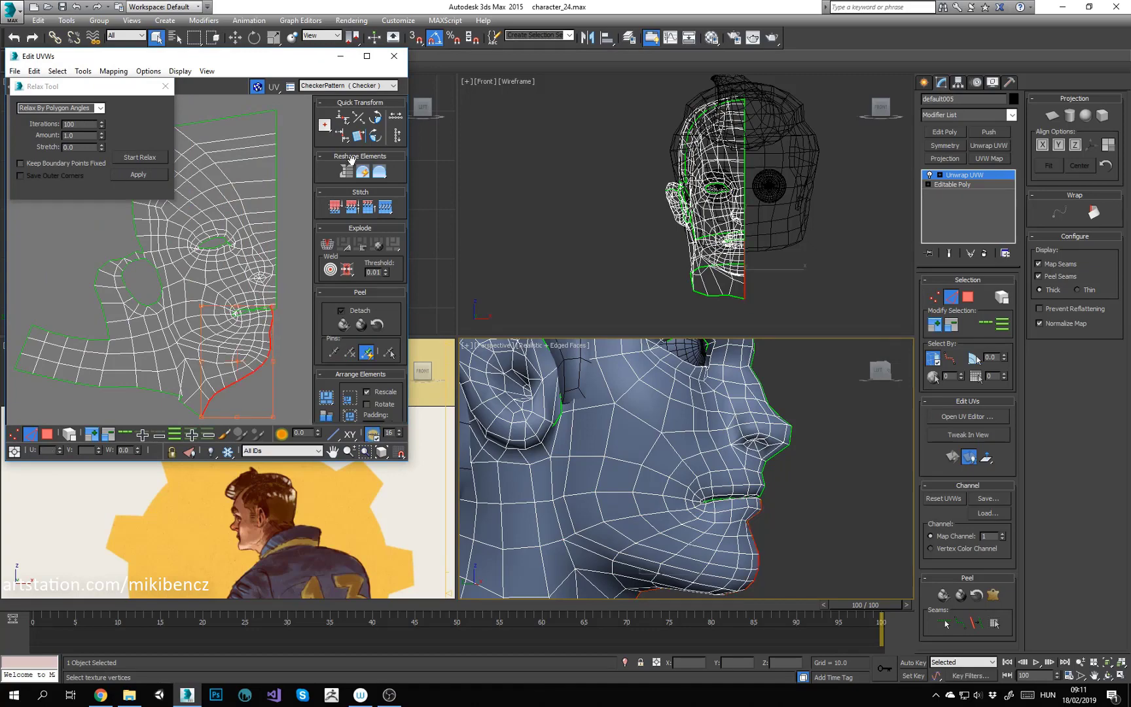
Step: Maximize the UV editor and relax the face vertices by polygon angles, excluding the straight centre line
left_click(366, 55)
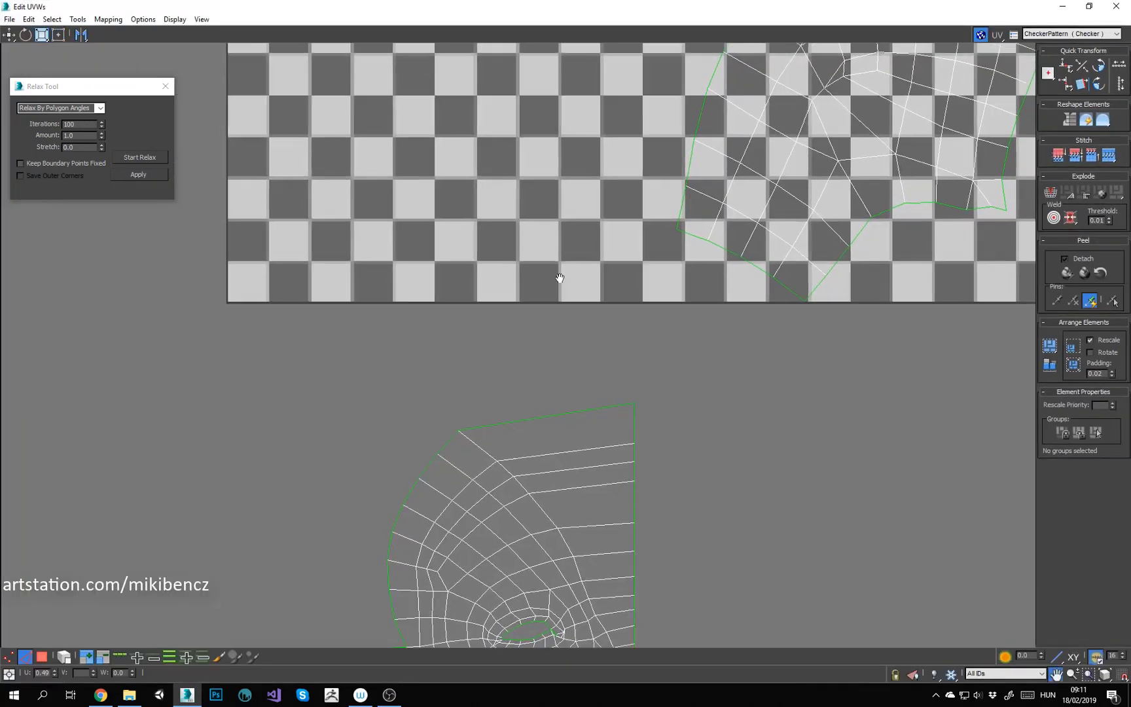
left_click_drag(248, 432, 317, 543, "ctrl")
scroll(318, 445, "up", 1)
middle_click_drag(318, 445, 226, 423)
left_click(154, 160)
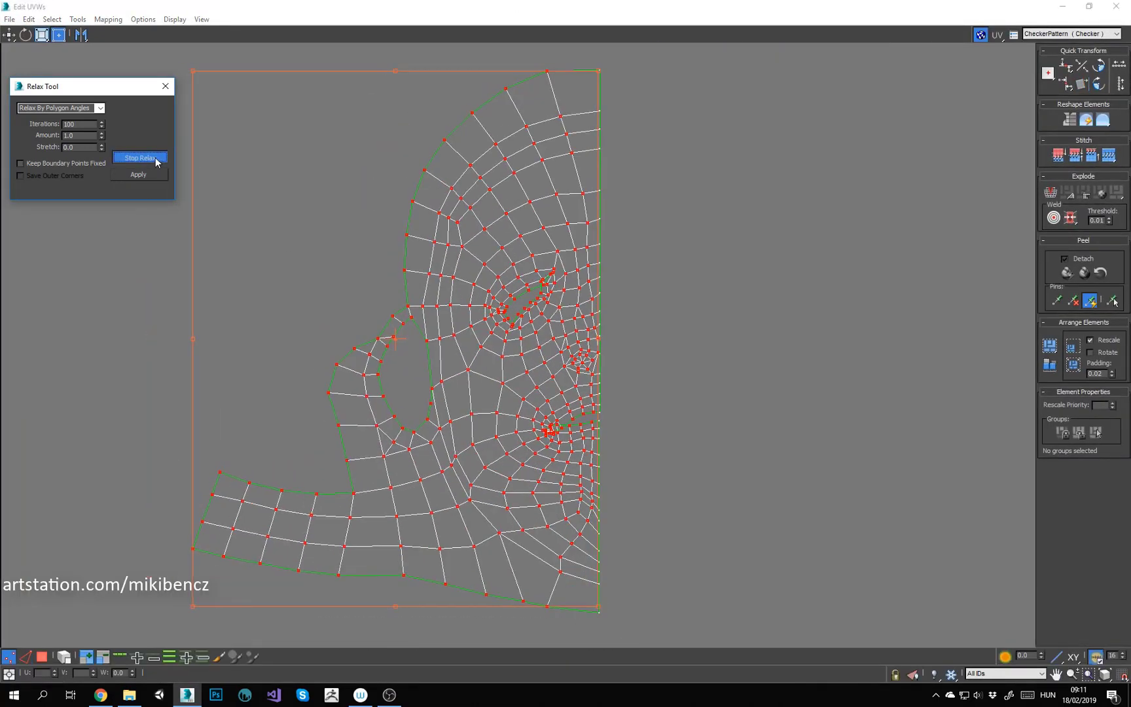
left_click(154, 161)
left_click(249, 216)
Step: Relax the face shell once more by polygon angles, including its centre line vertices
scroll(524, 366, "up", 3)
scroll(472, 302, "down", 2)
scroll(574, 398, "down", 4)
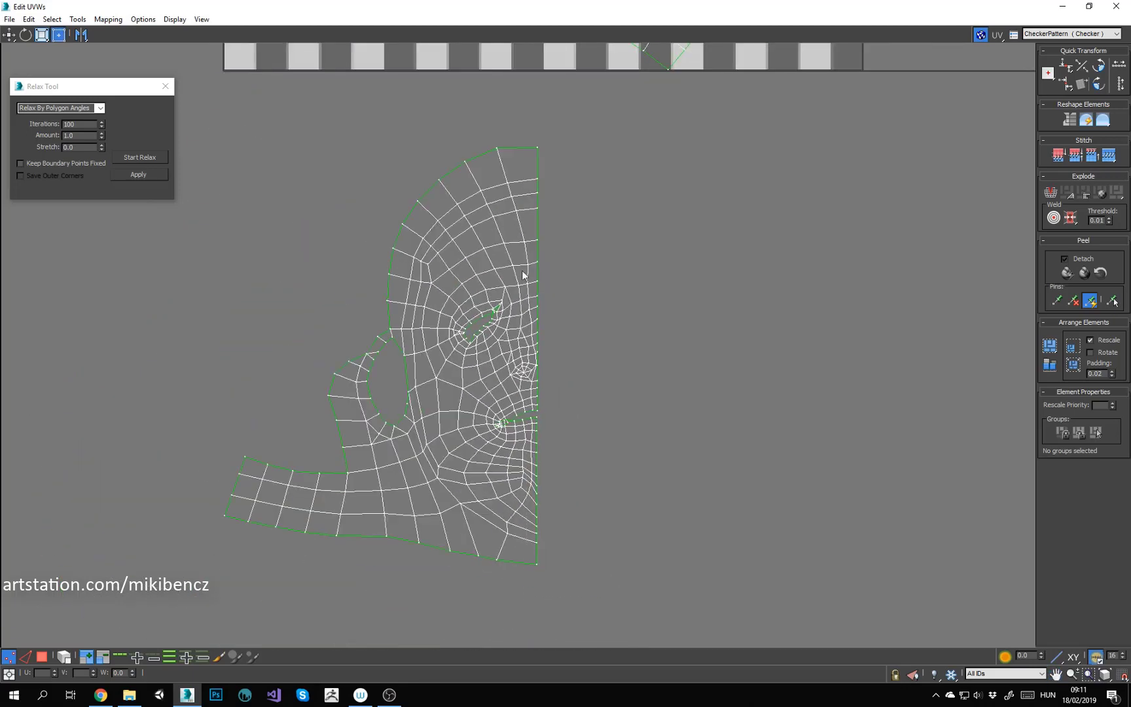
left_click_drag(593, 560, 534, 111)
left_click(141, 156)
left_click(141, 156)
Step: Select the face shell's centre border edges and align them vertically
key("2")
scroll(536, 399, "up", 3)
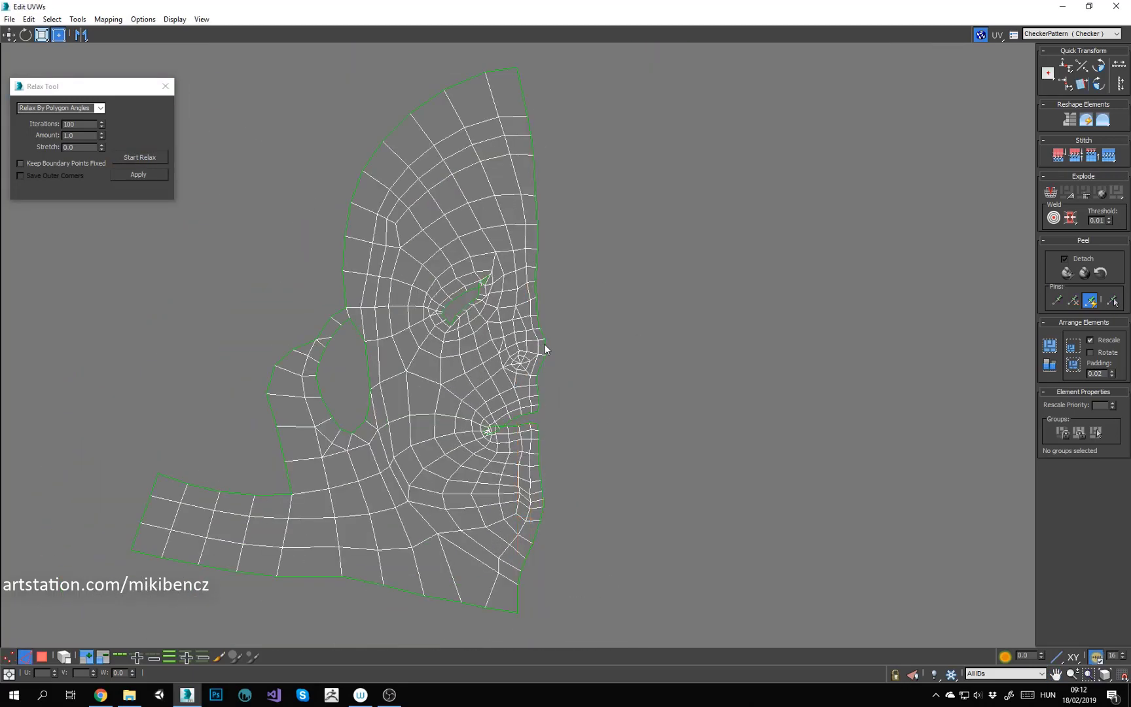
double_click(544, 344)
left_click(1067, 84)
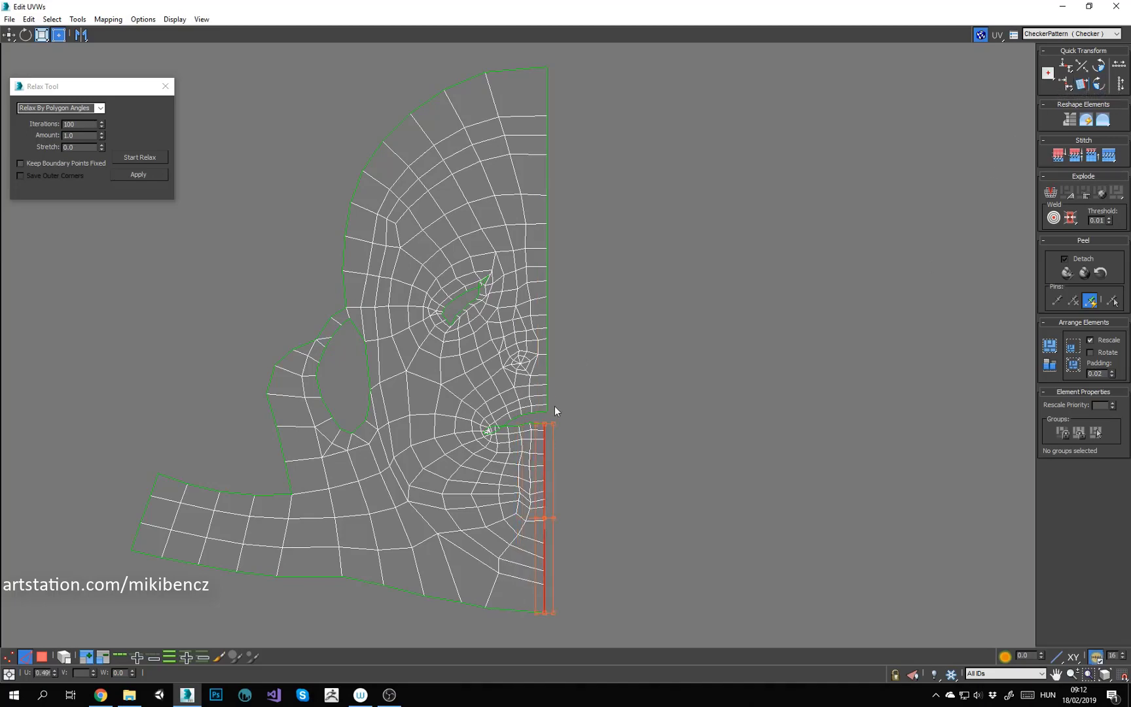
Step: Align the selected centre border edges into one vertical line and relax the remaining face vertices by polygon angles
left_click(1073, 85)
scroll(474, 233, "down", 1)
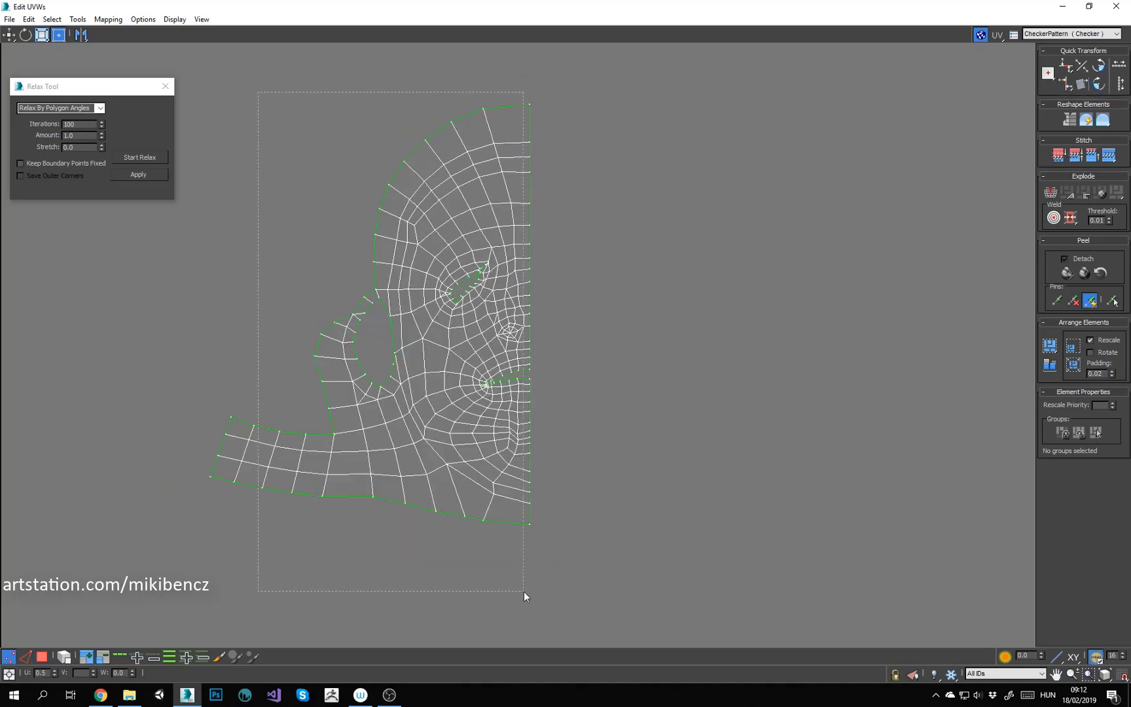
left_click(140, 157)
left_click(140, 157)
scroll(535, 328, "up", 1)
left_click(554, 330)
scroll(502, 400, "up", 3)
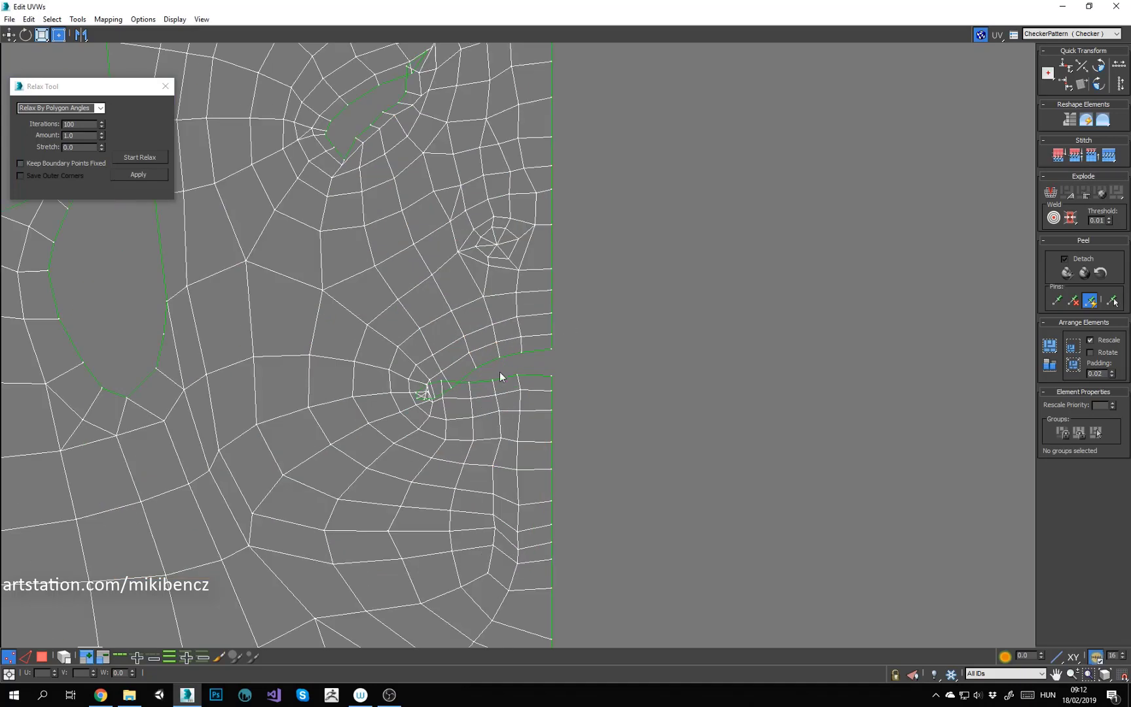
Step: Relax the column of vertices beside the centre line below the lower lip by polygon angles
scroll(500, 376, "down", 1)
middle_click_drag(500, 376, 508, 313)
left_click_drag(517, 307, 540, 507)
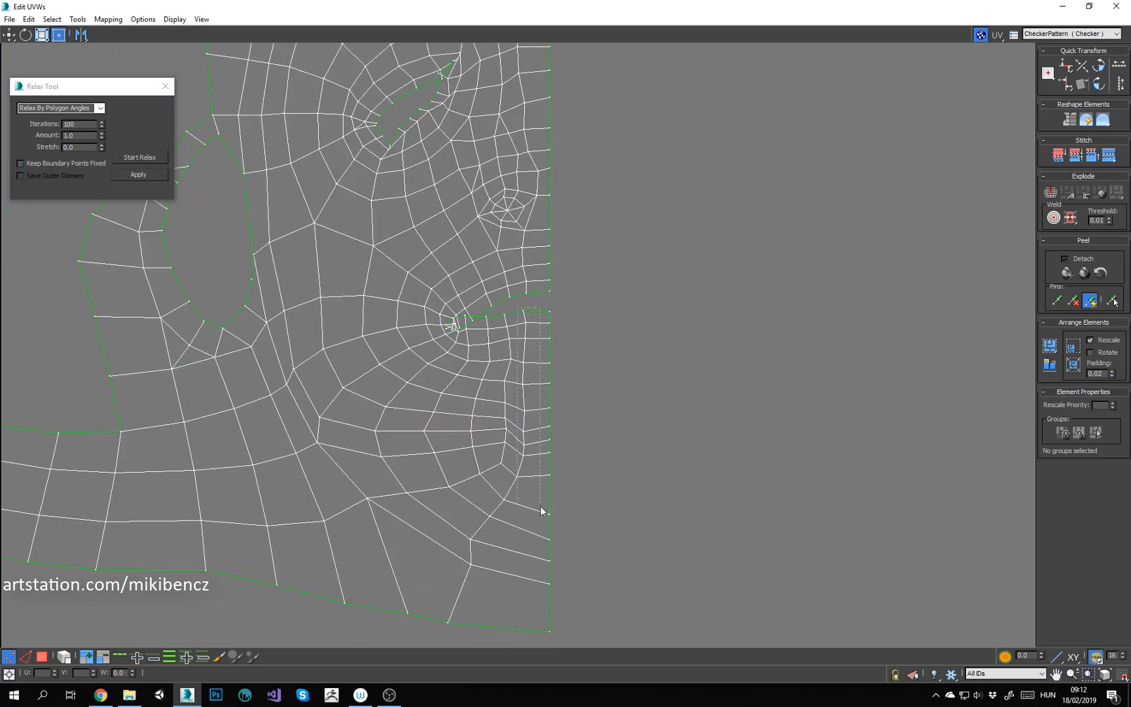
left_click(144, 159)
Step: Reposition the crowded vertices around the mouth corner, the eye corners and the nostril of the face shell
scroll(499, 390, "up", 4)
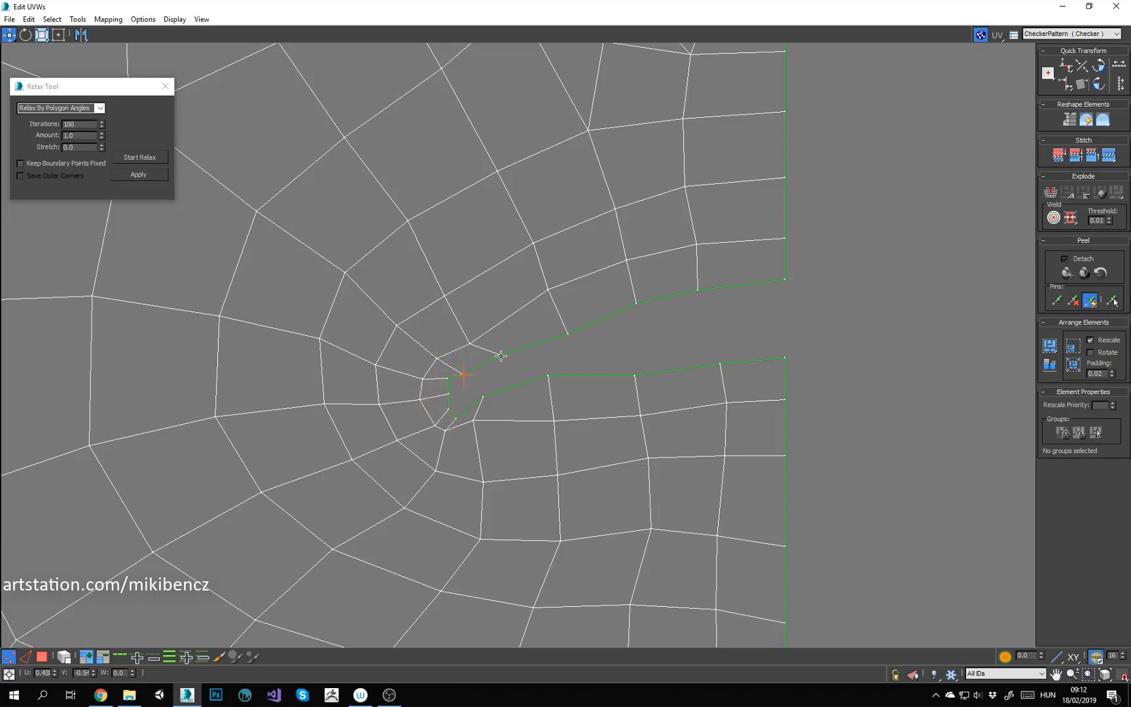
scroll(456, 396, "up", 2)
scroll(454, 417, "down", 6)
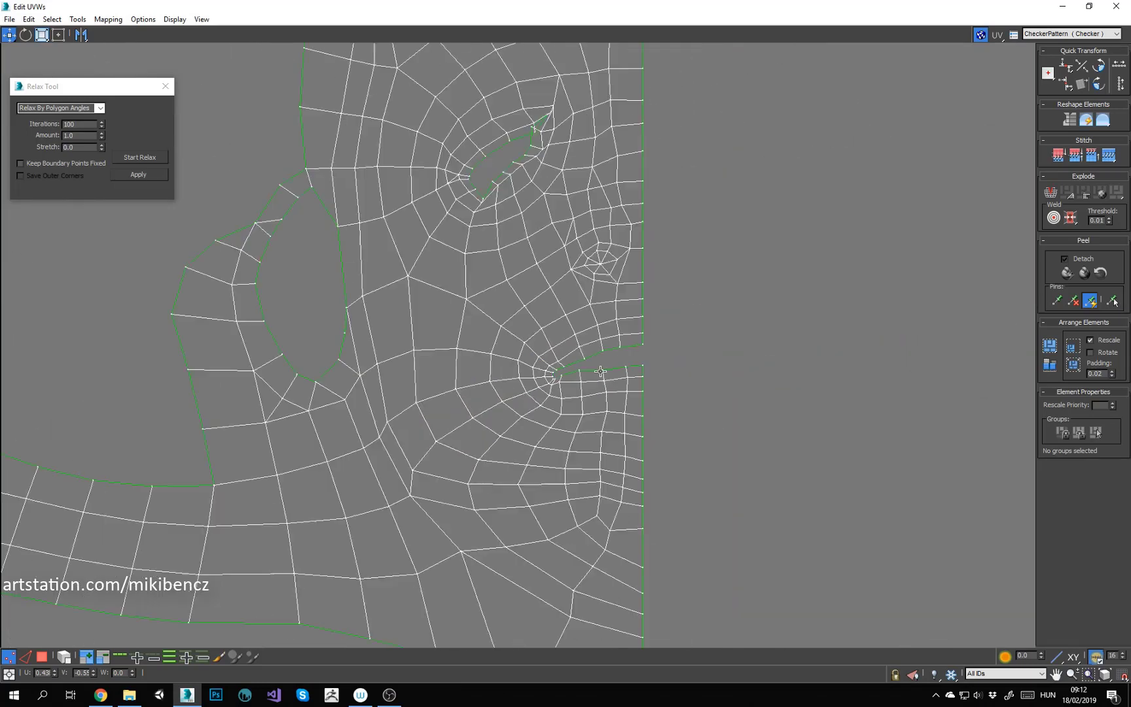
scroll(540, 260, "up", 6)
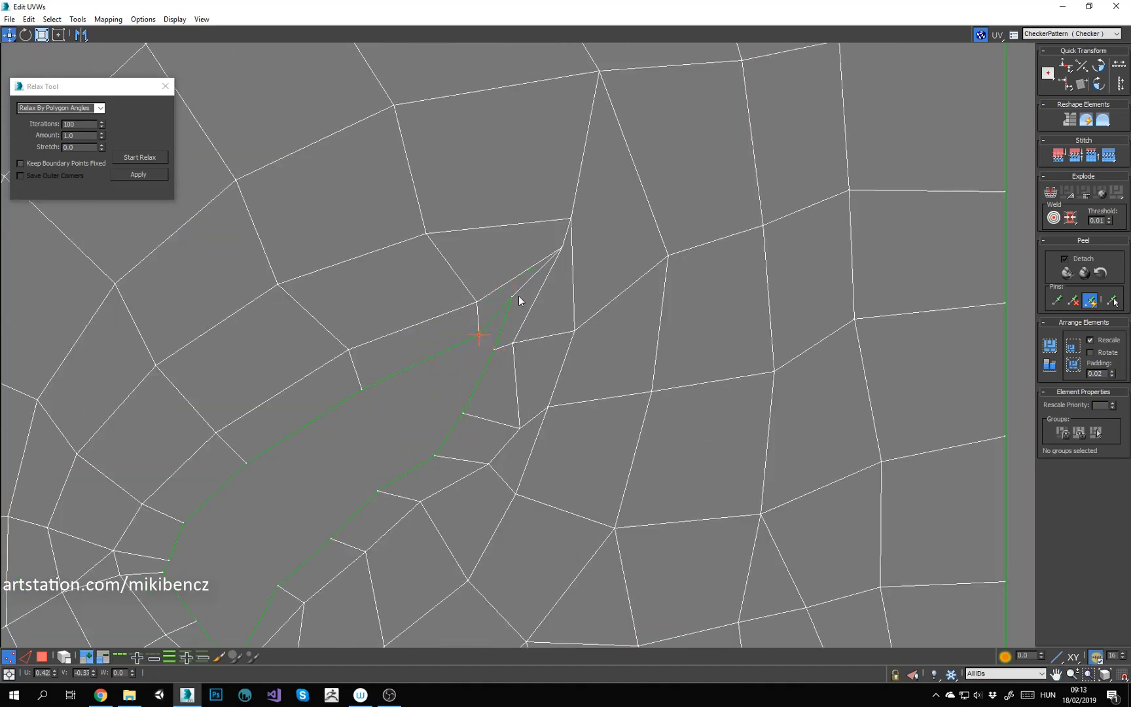
scroll(518, 296, "down", 6)
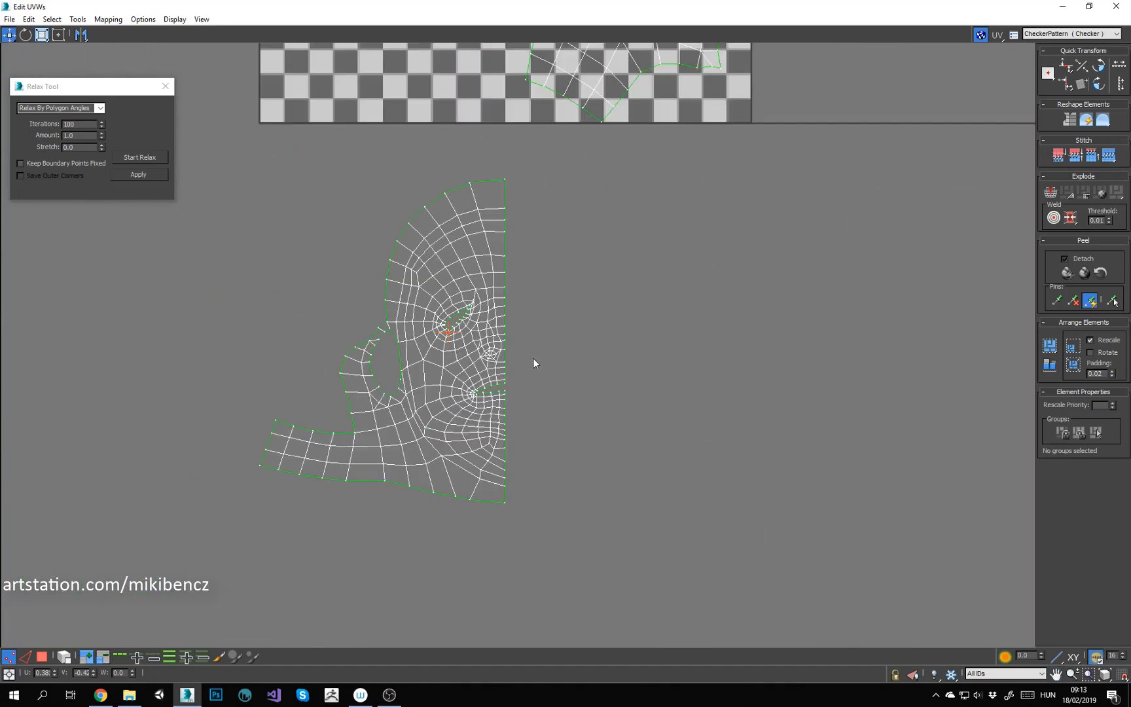
scroll(498, 347, "up", 6)
scroll(523, 390, "down", 6)
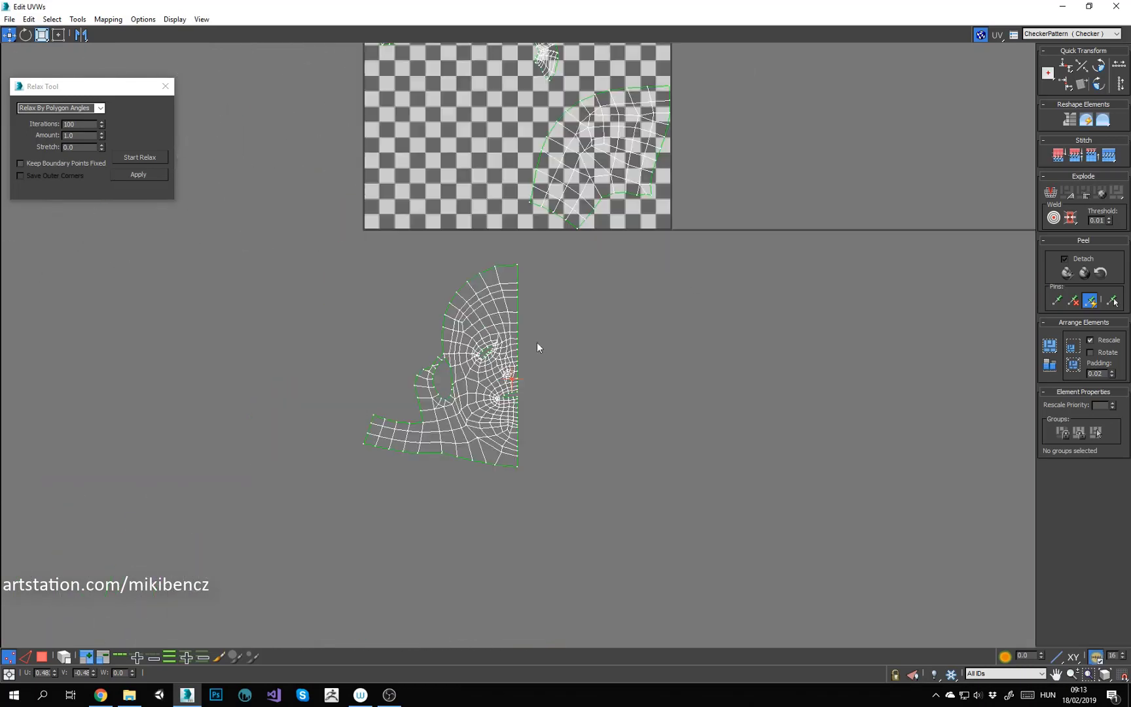
Step: Return to the scene, add an Unwrap UVW modifier to the eyeball sphere, planar-map all its polygons and open its UVs
left_click(1088, 6)
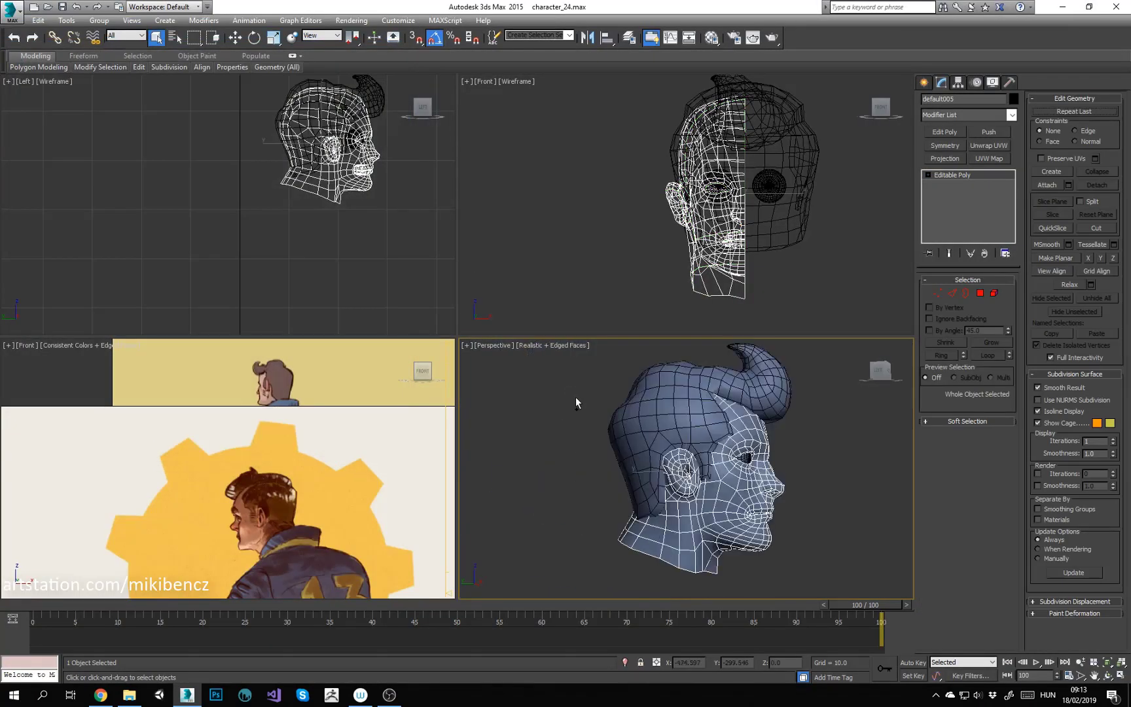
key("alt+w")
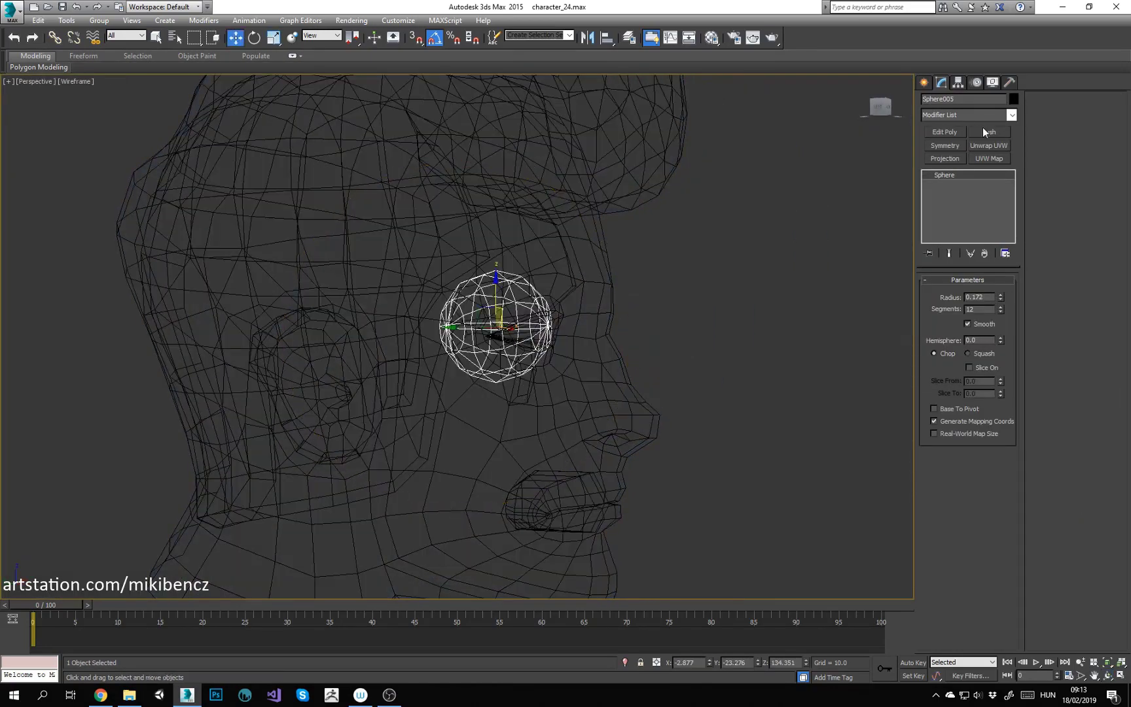
left_click(988, 146)
left_click(969, 296)
key("ctrl+a")
left_click(953, 457)
left_click(967, 417)
Step: Select the hair mesh, add Unwrap UVW with all its faces planar-mapped from the side, and open its UVs
mouse_move(550, 327)
middle_mouse_down("alt")
mouse_move(568, 321)
mouse_move(537, 314)
middle_mouse_up("alt")
left_click(425, 233)
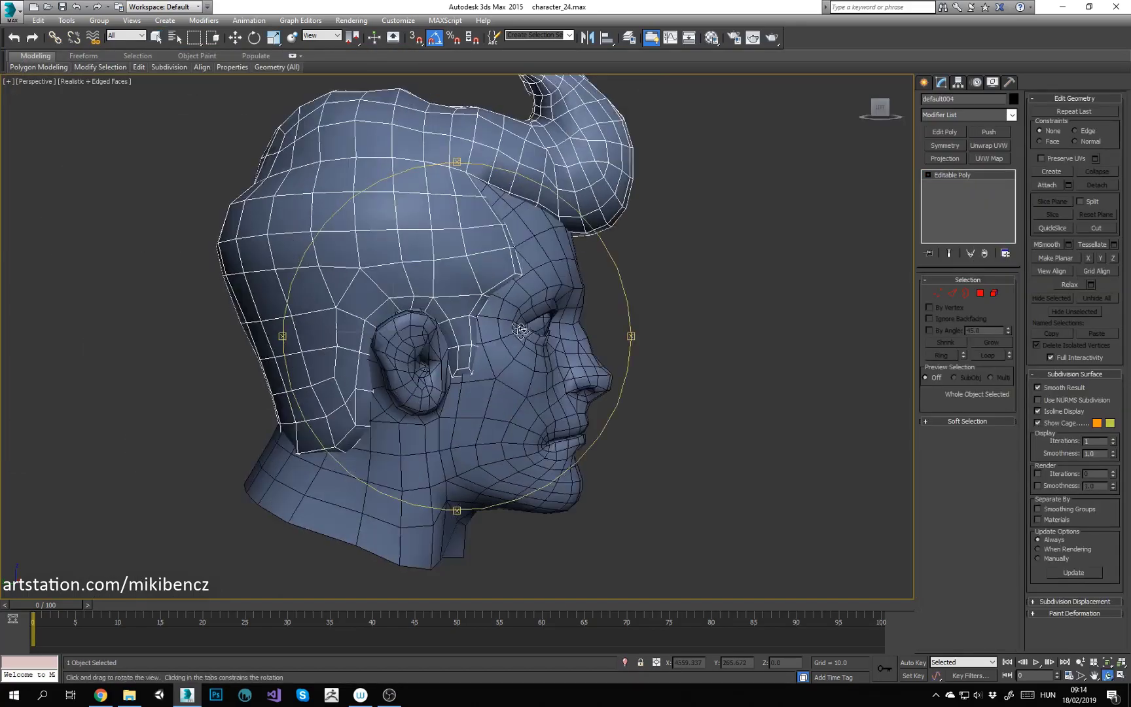
middle_click_drag(452, 307, 486, 307, "alt")
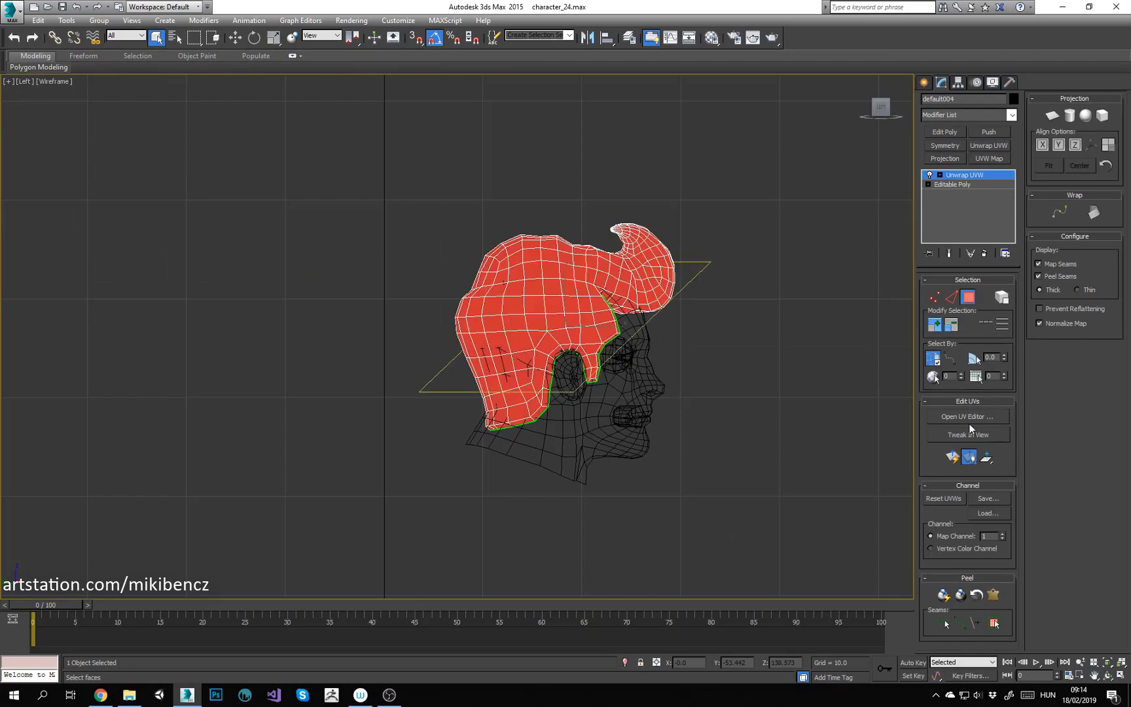
left_click(968, 419)
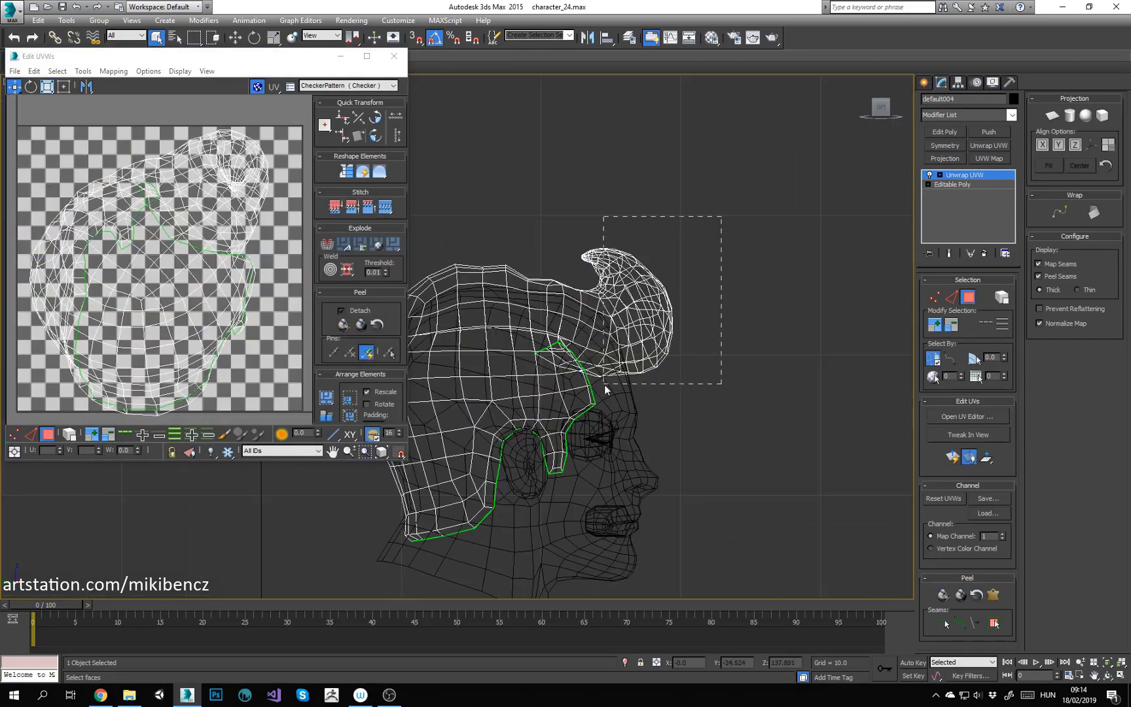
Step: Detach the front quiff's faces into their own planar-mapped shell and move it beside the main hair shell
left_click_drag(604, 384, 651, 346)
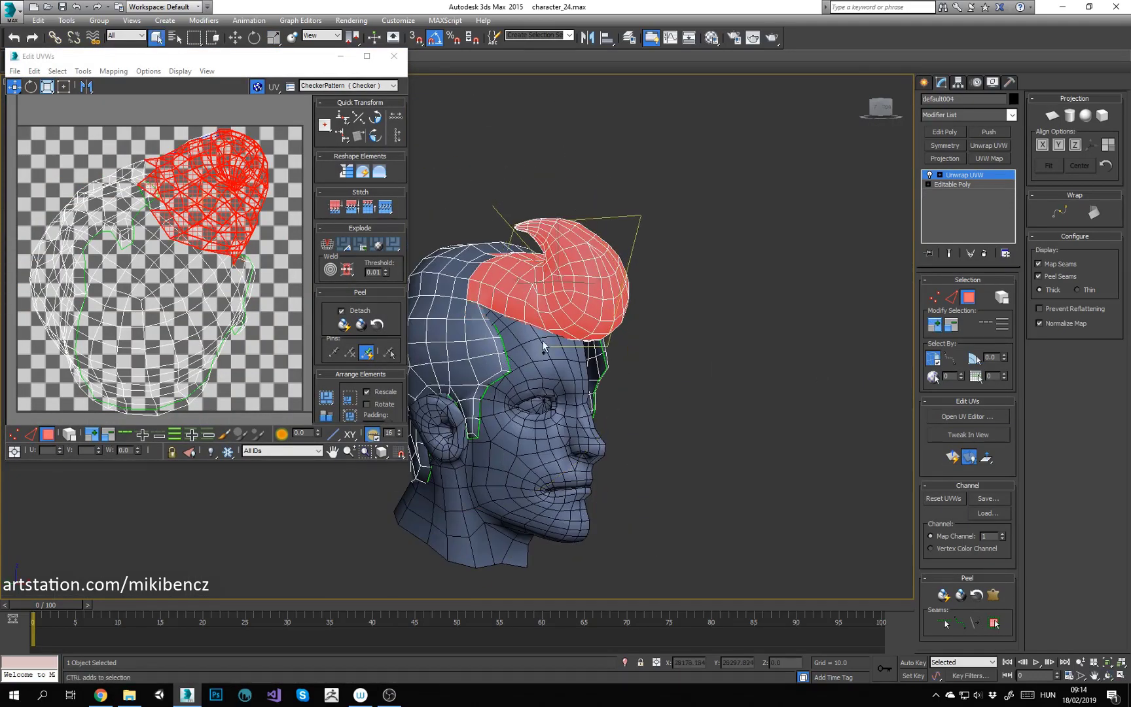
middle_click_drag(544, 347, 524, 278, "alt")
key("F3")
key("F3")
scroll(219, 190, "down", 3)
left_click(257, 85)
left_click_drag(178, 196, 303, 189)
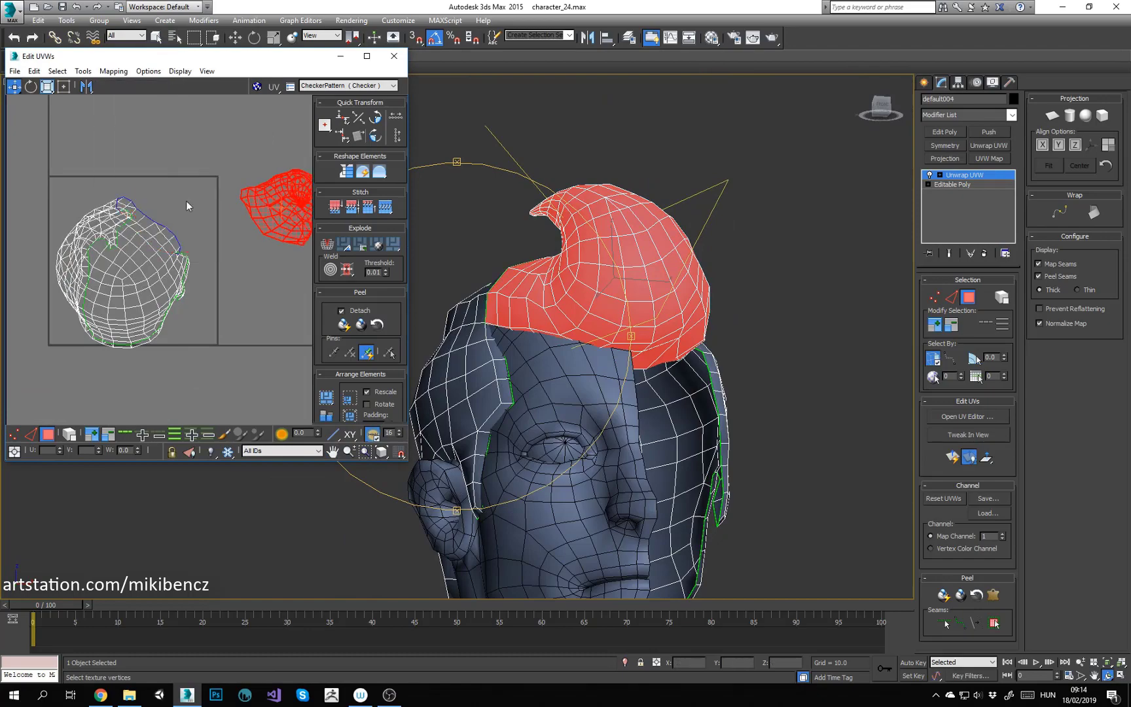
Step: Remap the main hair shell with a planar projection and relax it by polygon angles
double_click(140, 252)
middle_click_drag(445, 294, 547, 303, "alt")
middle_click_drag(579, 365, 629, 360, "alt")
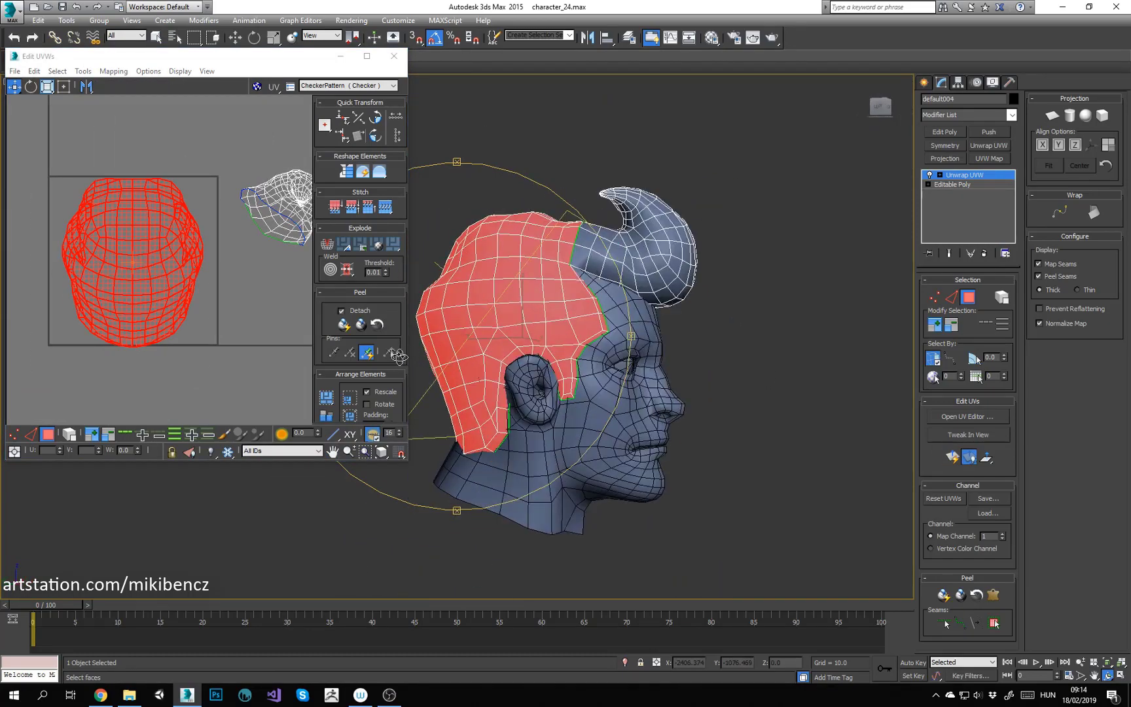
left_click(83, 71)
left_click(104, 253)
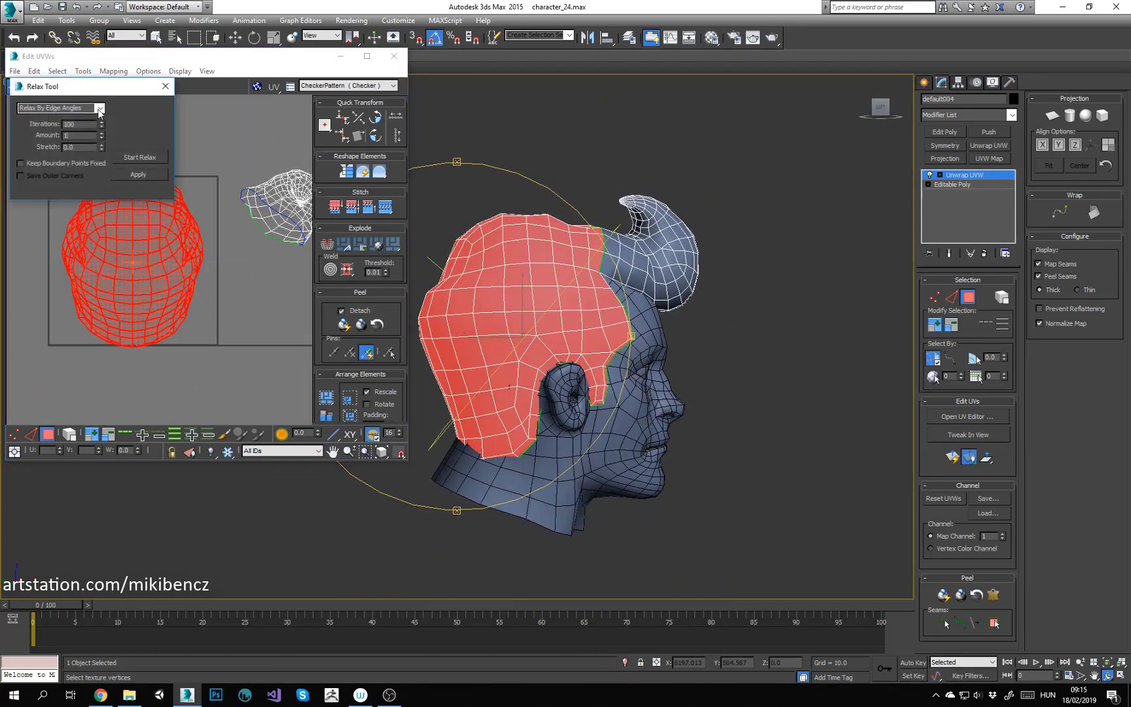
left_click(136, 158)
left_click(230, 229)
Step: Select the edge loop running from the quiff's rear seam into the curl and break it as a UV seam
middle_click_drag(230, 254, 172, 347)
scroll(196, 327, "up", 2)
left_click(223, 307)
middle_click_drag(605, 333, 583, 360, "alt")
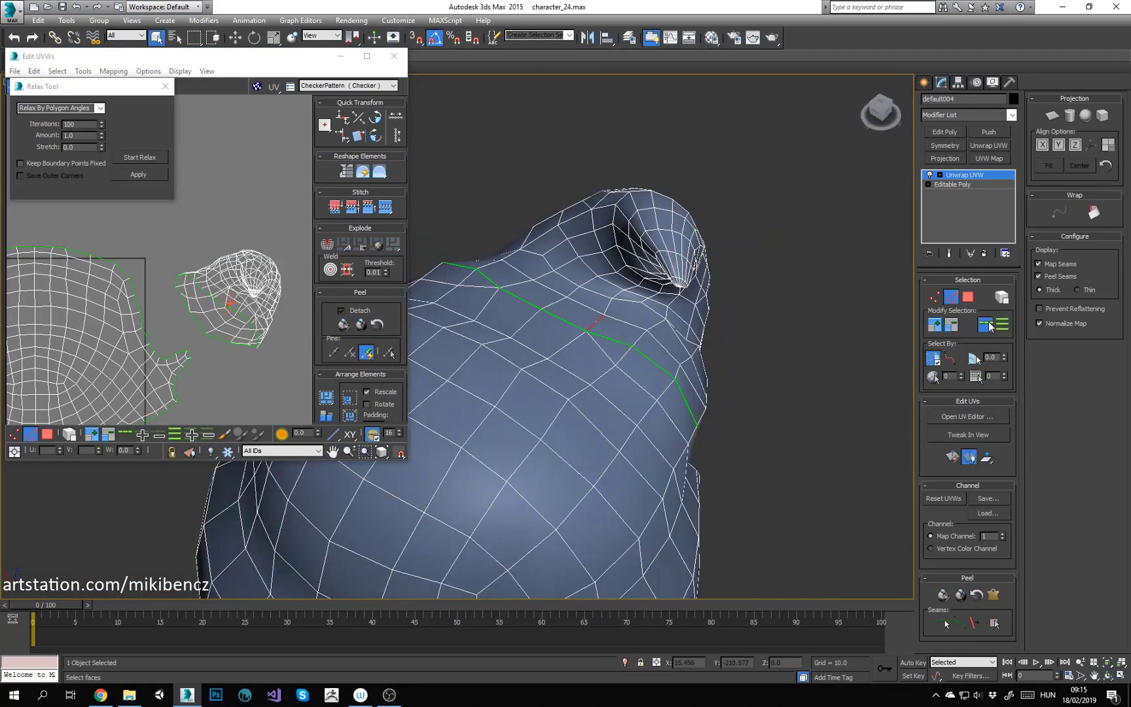
left_click(990, 325)
middle_click_drag(661, 223, 692, 206, "alt")
key("F3")
middle_click_drag(555, 435, 419, 406, "alt")
key("F3")
key("ctrl+b")
Step: Select the whole quiff shell and relax it by polygon angles
key("3")
double_click(220, 257)
left_click(140, 157)
left_click(139, 158)
left_click(301, 239)
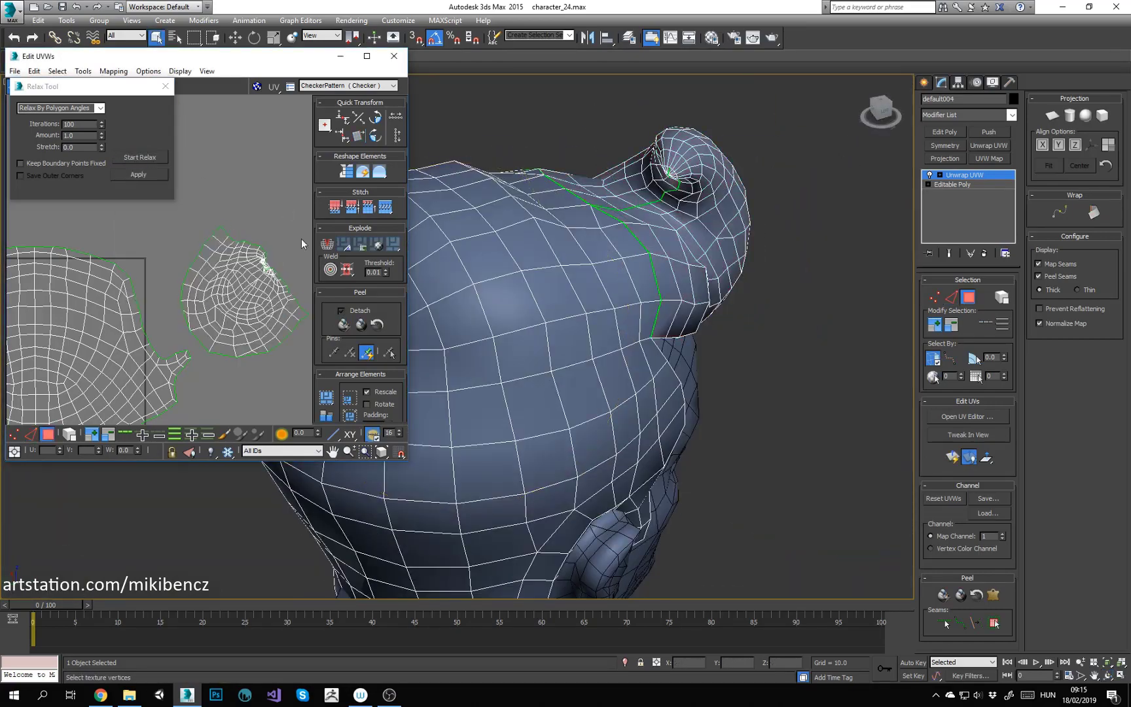
Step: Locate the tangled polygons along the quiff's seam and relax the quiff shell by edge angles
scroll(286, 259, "up", 6)
left_click(294, 377)
middle_click_drag(642, 379, 551, 286, "alt")
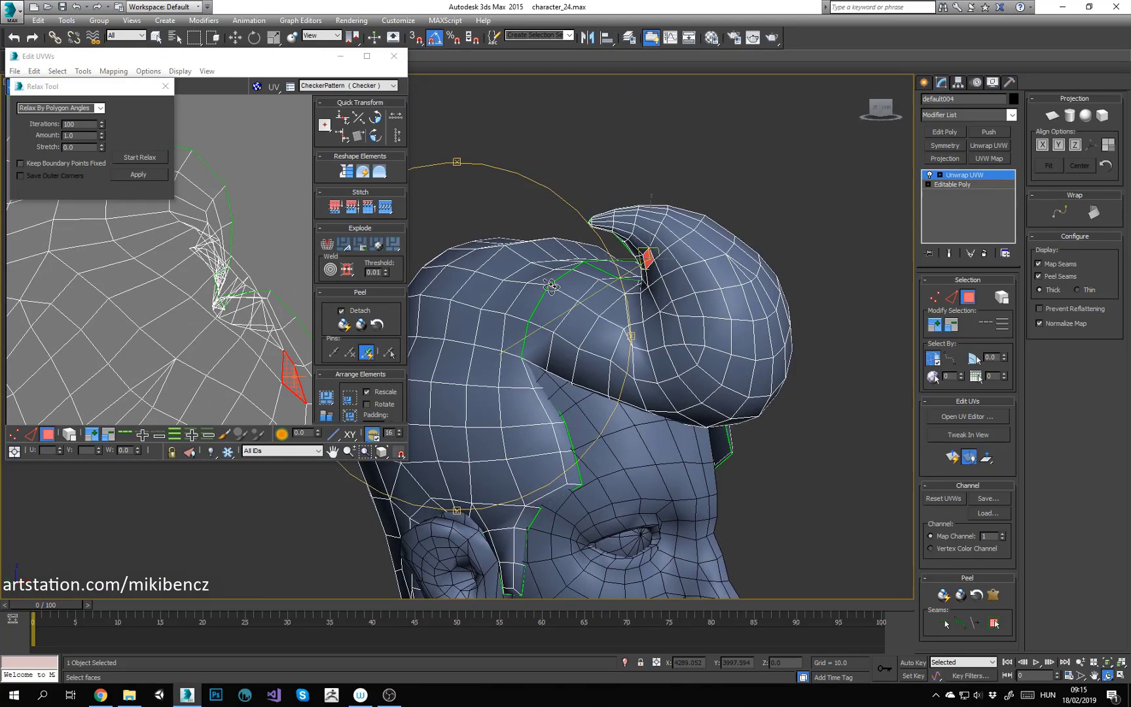
scroll(295, 186, "down", 6)
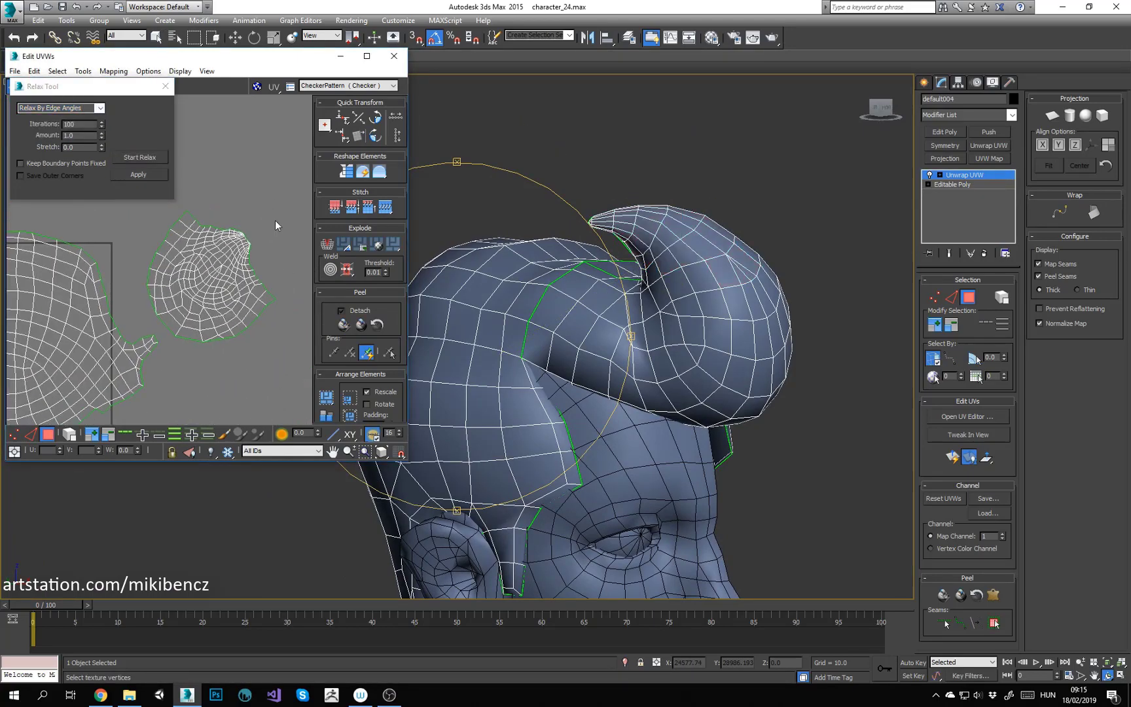
Step: Relax all the hair shells by edge angles and collapse the Unwrap UVW modifier into the mesh
key("ctrl+a")
left_click(142, 159)
left_click(142, 158)
left_click(141, 223)
scroll(131, 288, "down", 2)
middle_click_drag(58, 334, 148, 290)
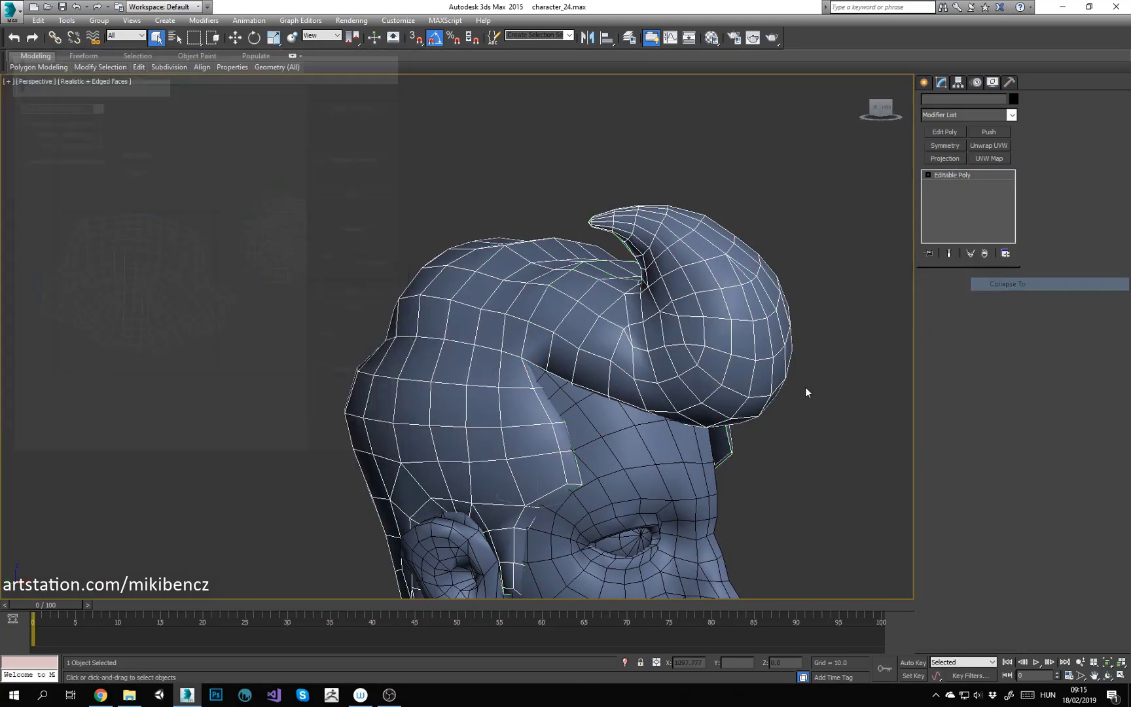
Step: Unhide the body around the head and make the left view active with the hair mesh still selected
right_click(734, 360)
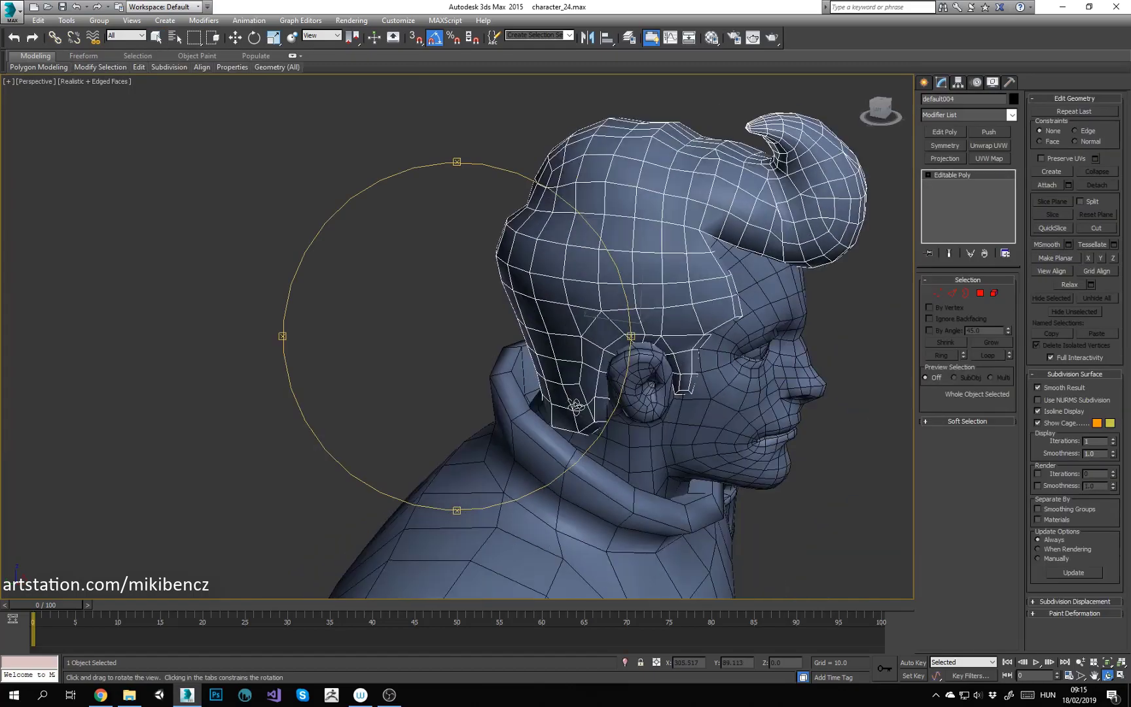
left_click_drag(557, 389, 543, 393)
key("alt+w")
right_click(367, 294)
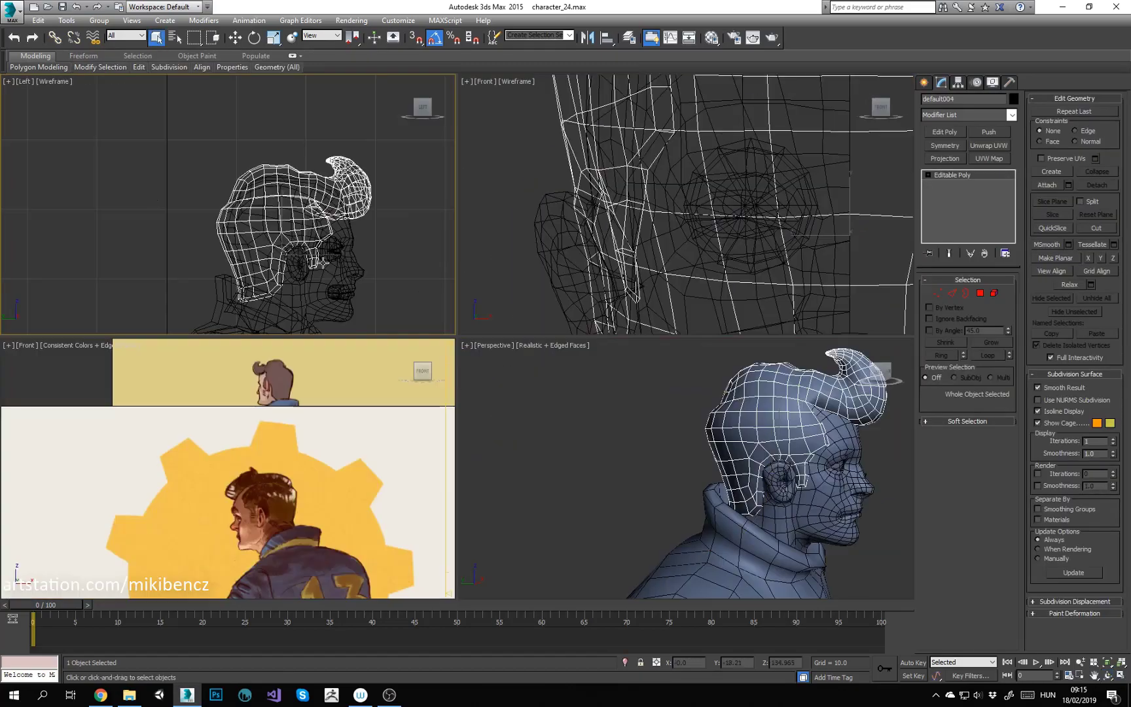
Step: Adjust the hair's lowest nape vertices in the left view so they fit inside the collar
key("alt+w")
scroll(468, 497, "up", 2)
middle_click_drag(475, 530, 457, 429)
key("1")
left_click_drag(406, 452, 518, 327)
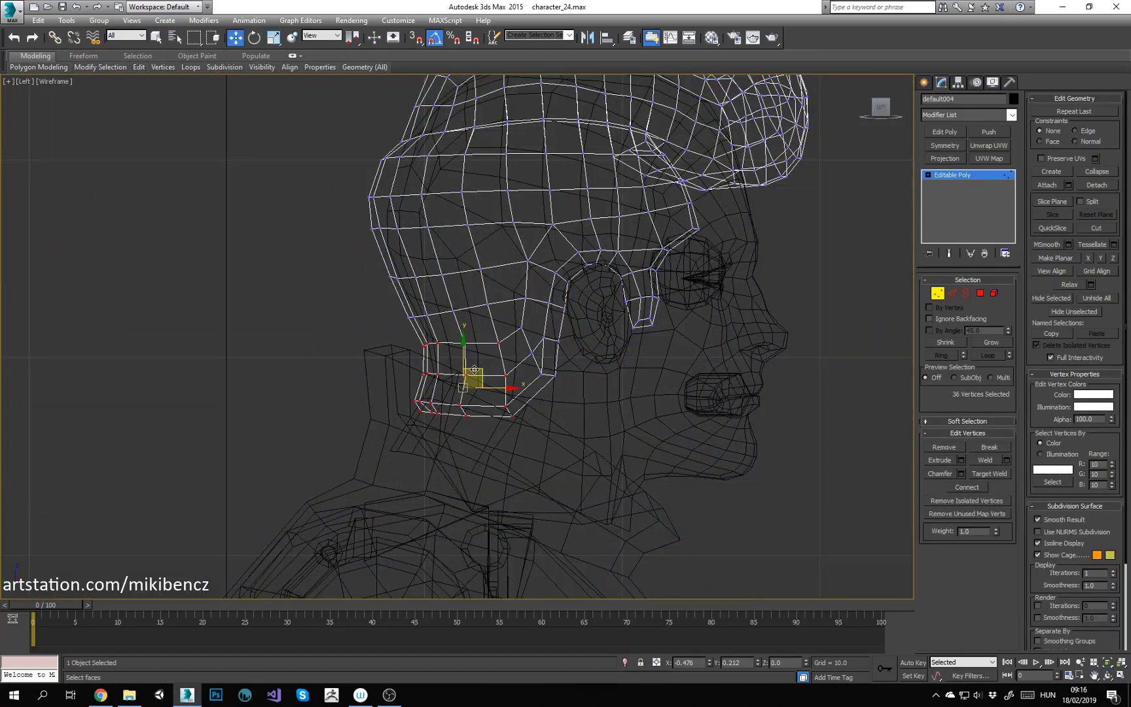
key("alt+w")
right_click(716, 467)
key("alt+w")
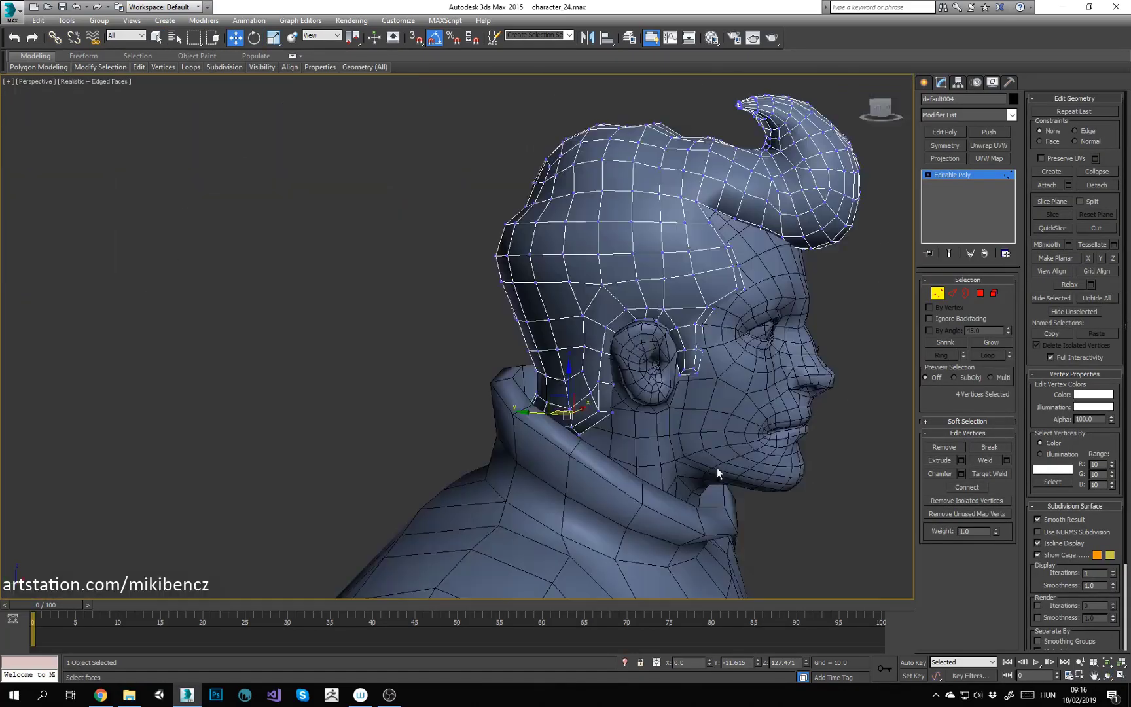
Step: Examine how the hair, head and collar fit together with the wireframe edges hidden
key("ctrl+r")
left_click_drag(717, 467, 539, 380)
key("1")
scroll(808, 328, "down", 3)
left_click(655, 357)
left_click_drag(465, 384, 484, 384)
key("F4")
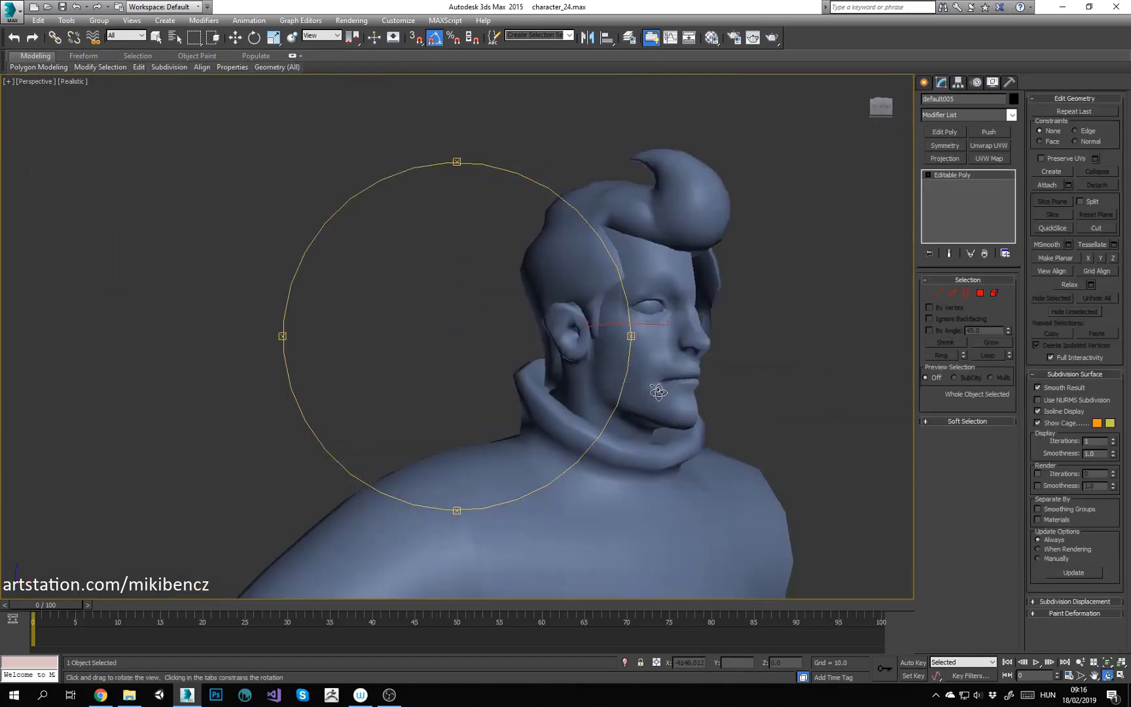
Step: Show the wireframe edges again and attach the head, hair, arm, leg and props to the torso as one mesh
key("F4")
scroll(484, 367, "down", 8)
left_click_drag(410, 164, 781, 513)
key("z")
key("ctrl+r")
left_click_drag(549, 328, 502, 324)
key("w")
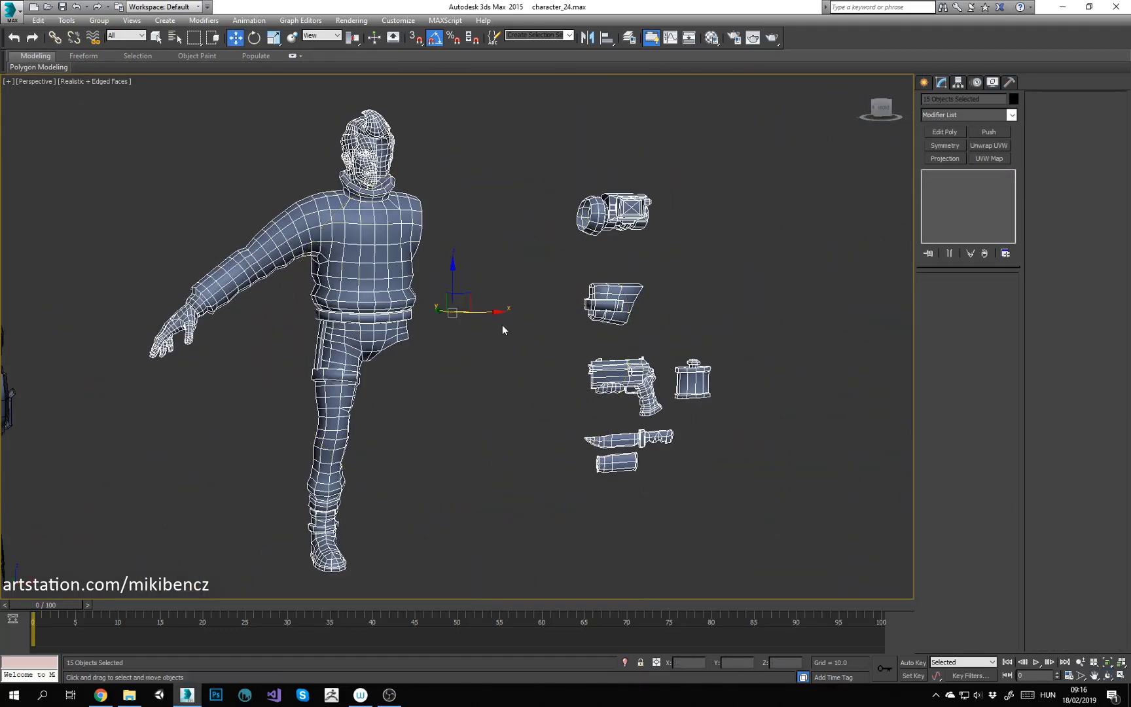
left_click(335, 269)
left_click(1044, 186)
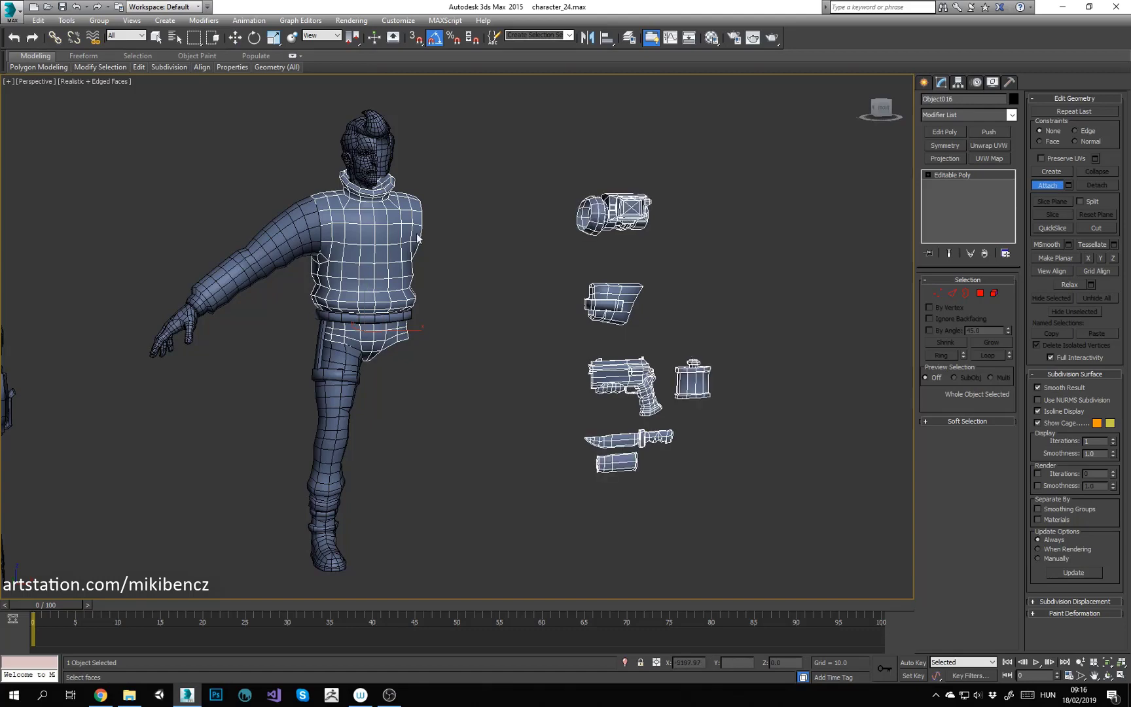
right_click(223, 293)
Step: Add an Unwrap UVW modifier to the combined mesh, open its UVs and save the scene as character_25.max
left_click(989, 145)
left_click(967, 416)
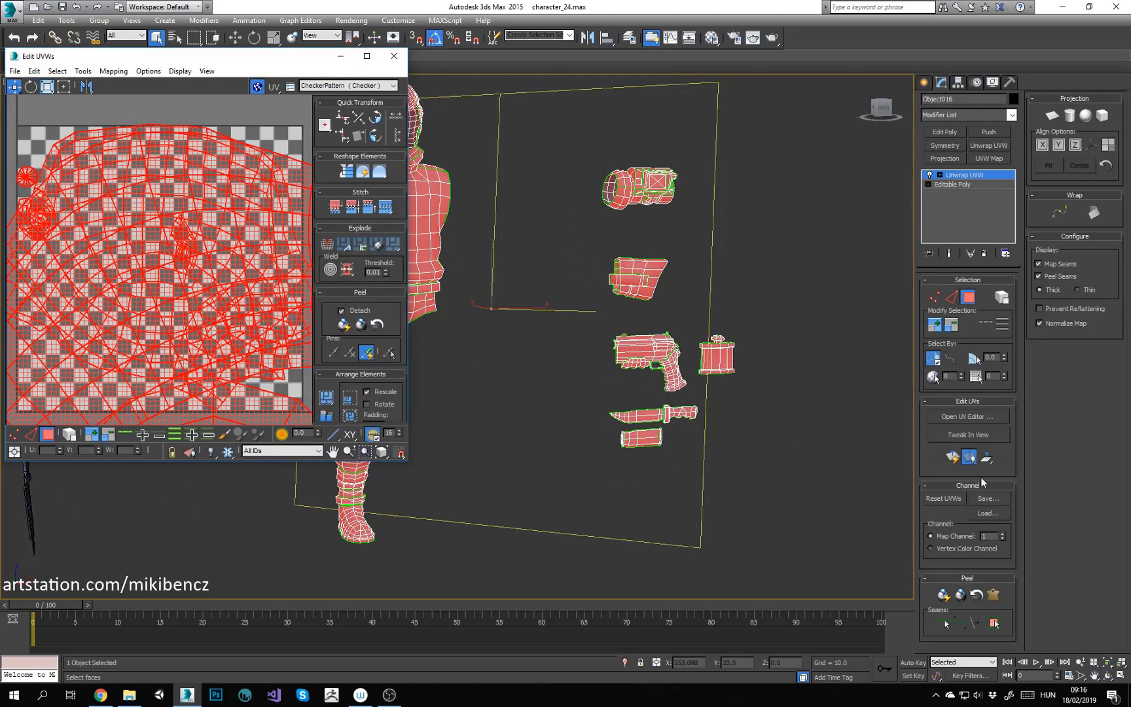
left_click(9, 14)
mouse_move(46, 145)
left_click(141, 62)
left_click(352, 354)
Step: Pack all the UV shells with rescaling and collapse the Unwrap UVW modifier into the combined mesh
left_click(326, 398)
scroll(166, 280, "down", 5)
middle_click_drag(167, 280, 206, 173)
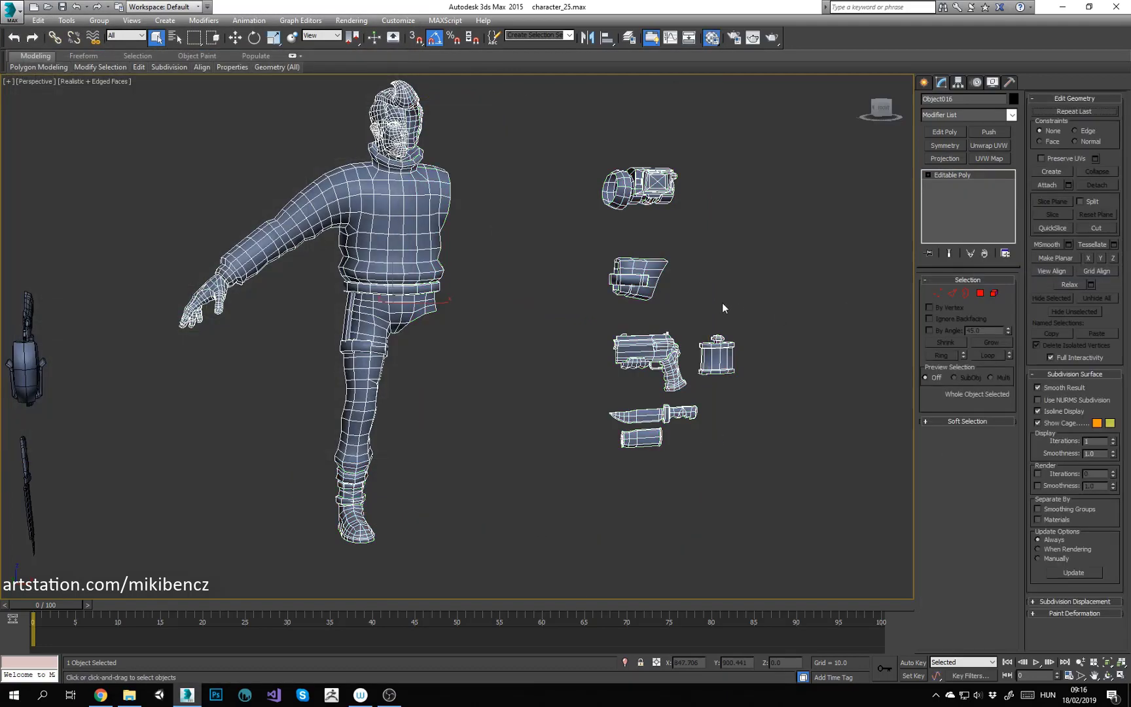
Step: Apply a material with a tiled Checker diffuse map to the combined mesh and hide the wireframe edges
key("m")
left_click(455, 387)
double_click(478, 249)
left_click_drag(455, 372, 371, 379)
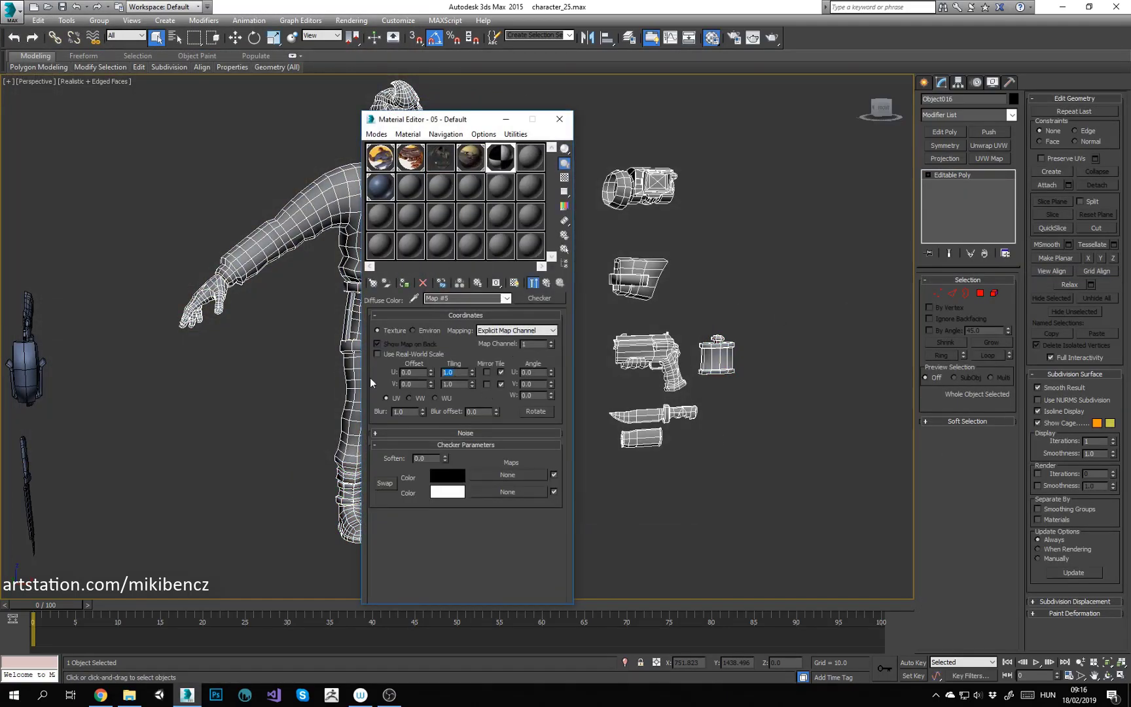
left_click(561, 122)
key("F4")
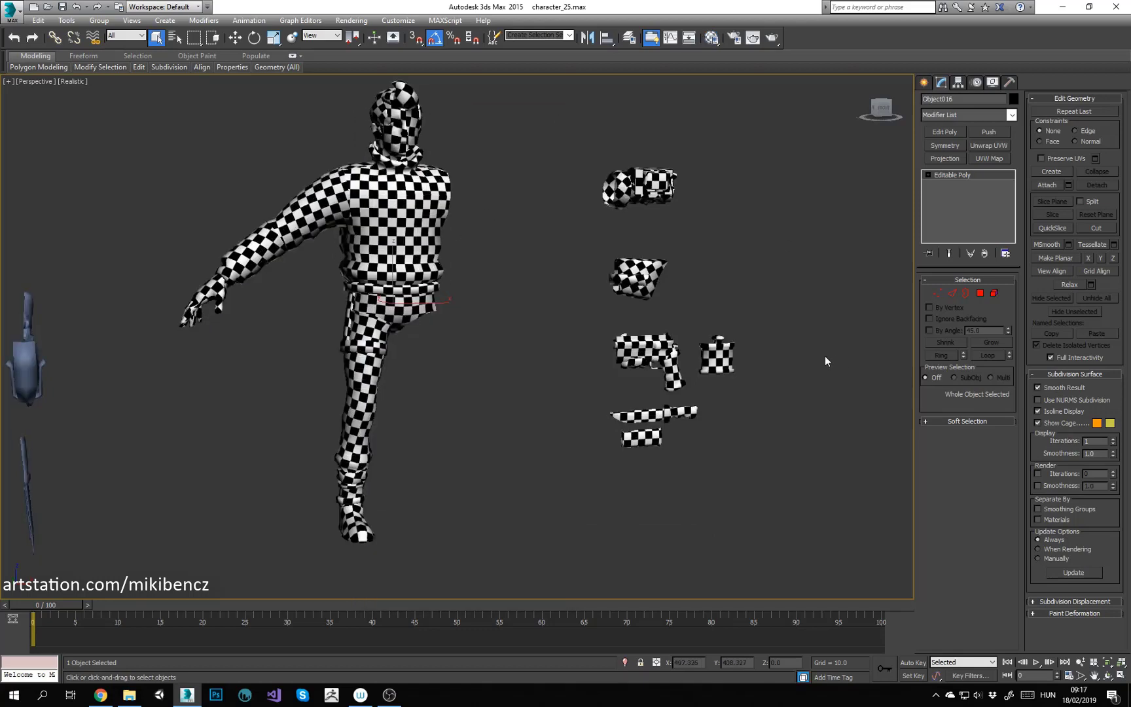
Step: Set the checker map's U and V tiling to 44 and inspect the pattern on the character
key("m")
double_click(454, 373)
type("44")
key("Tab")
type("44")
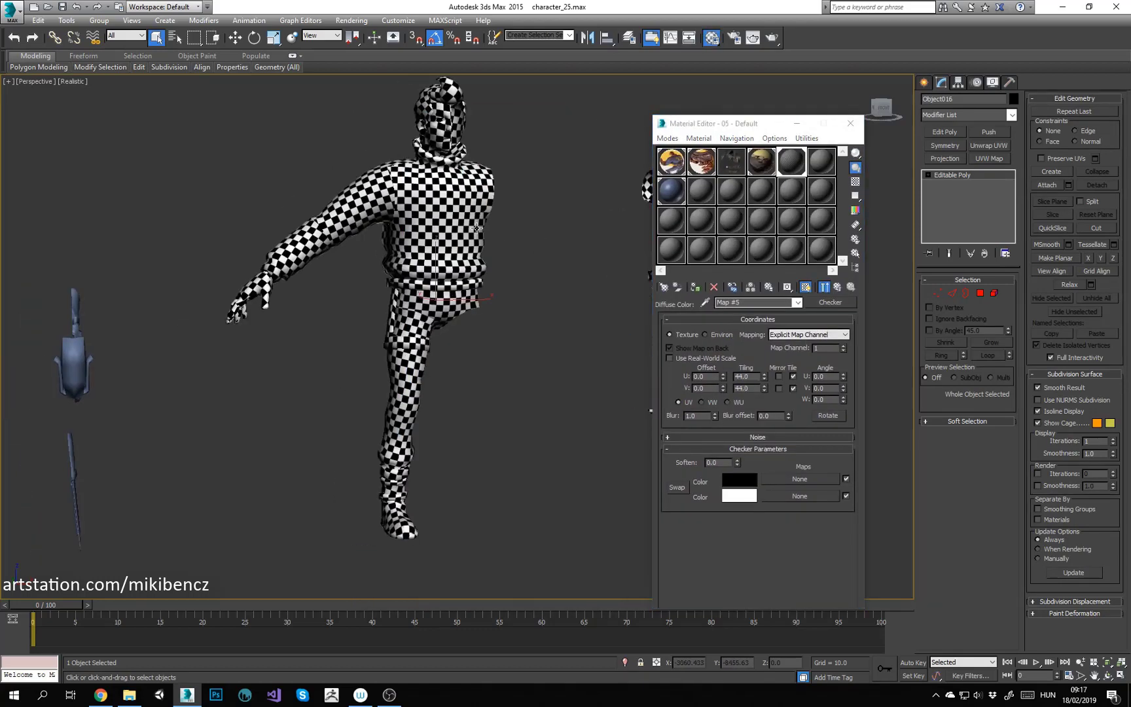
middle_click_drag(262, 327, 301, 308, "alt")
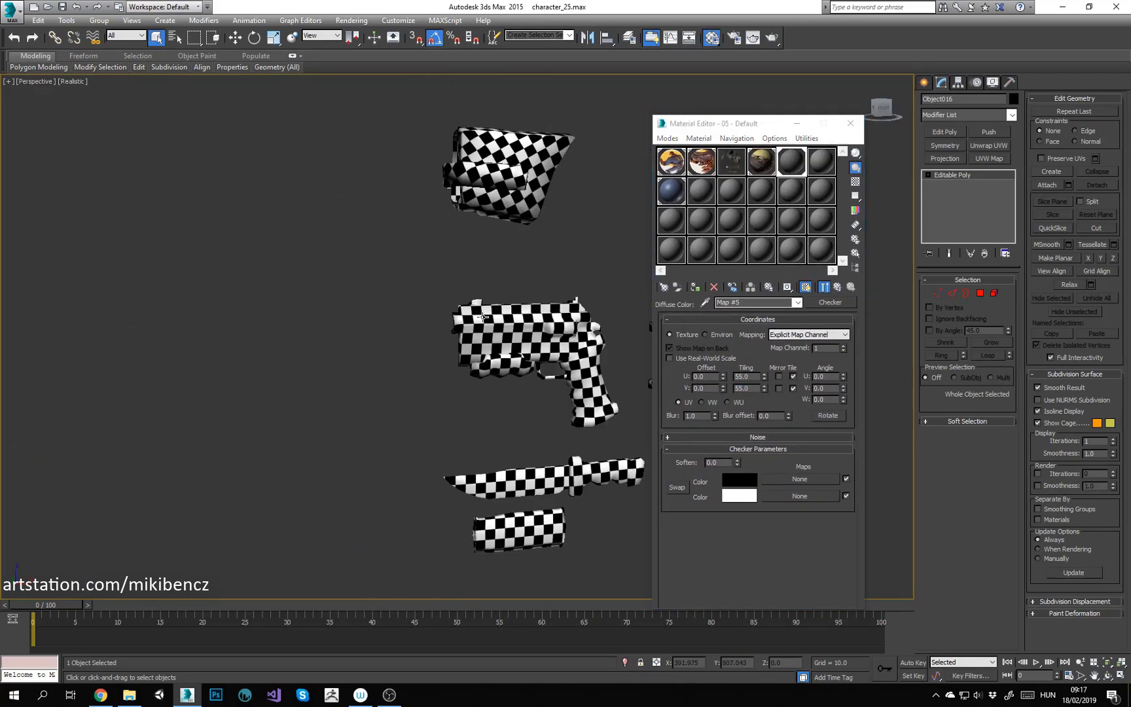
Step: Inspect the checker on the whole character, then set the checker map's U and V tiling to 111
middle_click_drag(482, 317, 399, 514)
scroll(426, 393, "down", 6)
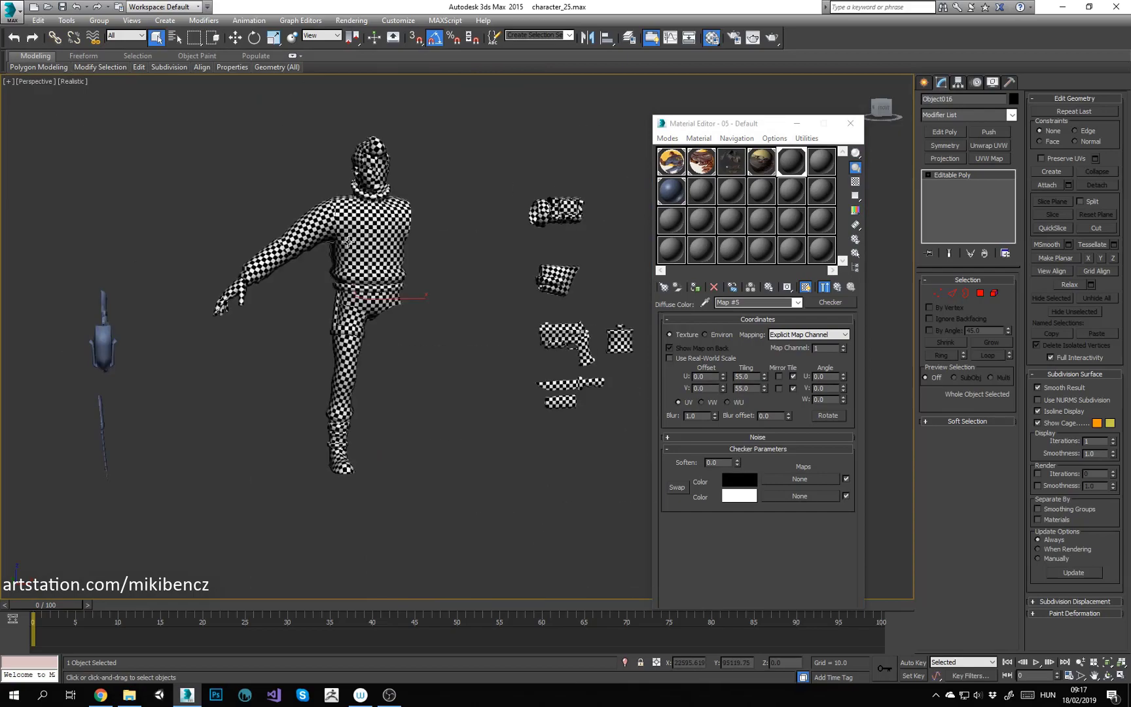
scroll(495, 329, "up", 6)
middle_click_drag(387, 249, 518, 326)
key("F4")
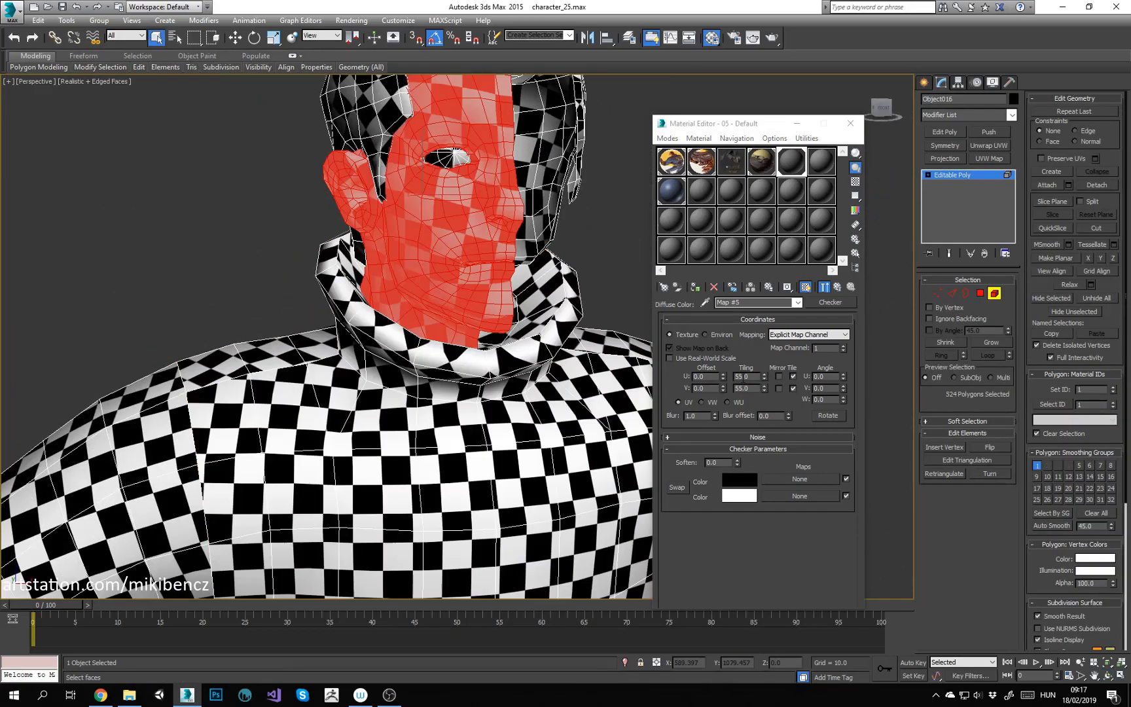
type("111")
key("Tab")
type("111")
key("Tab")
middle_click_drag(589, 294, 610, 285, "alt")
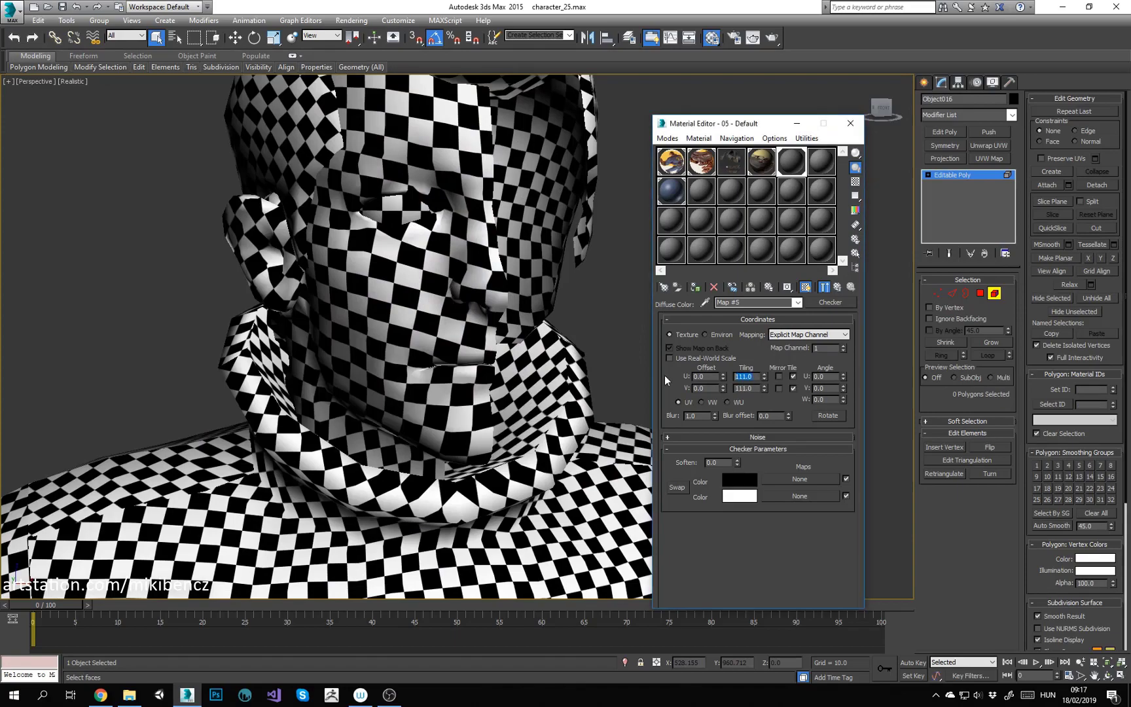
Step: Set the checker map's U and V tiling to 333 and inspect the pattern on the head, leg and gear elements
type("333")
key("Tab")
type("333")
key("Tab")
middle_click_drag(576, 353, 540, 334, "alt")
left_click(433, 305)
left_click(460, 340)
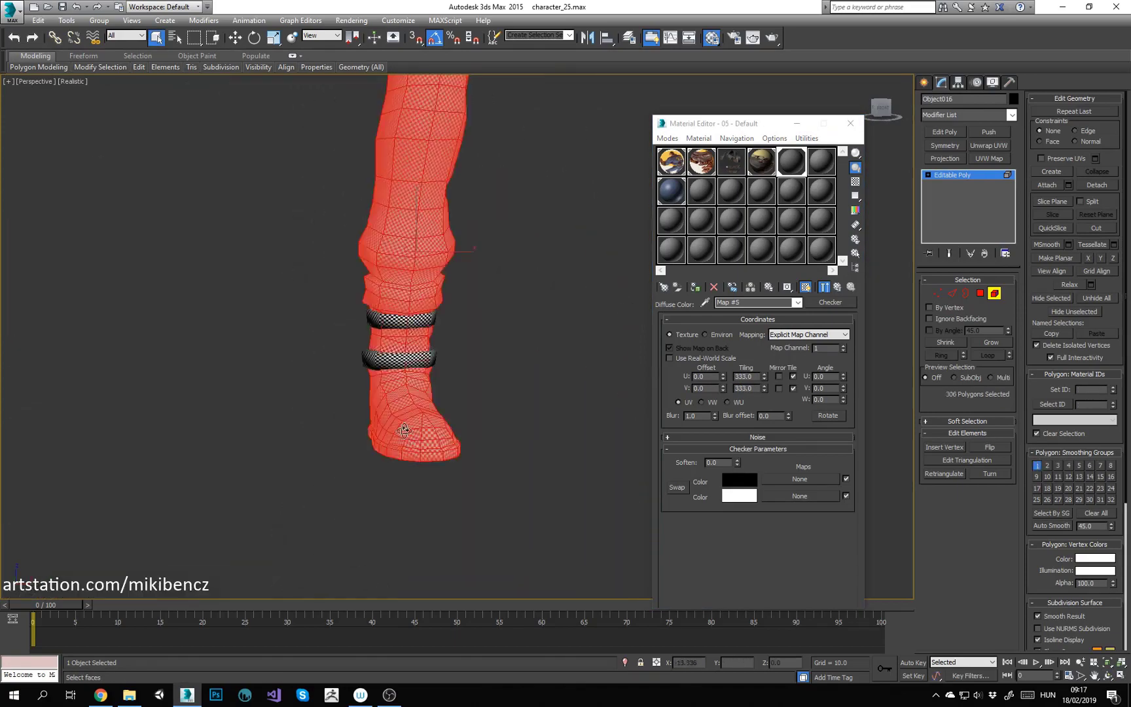
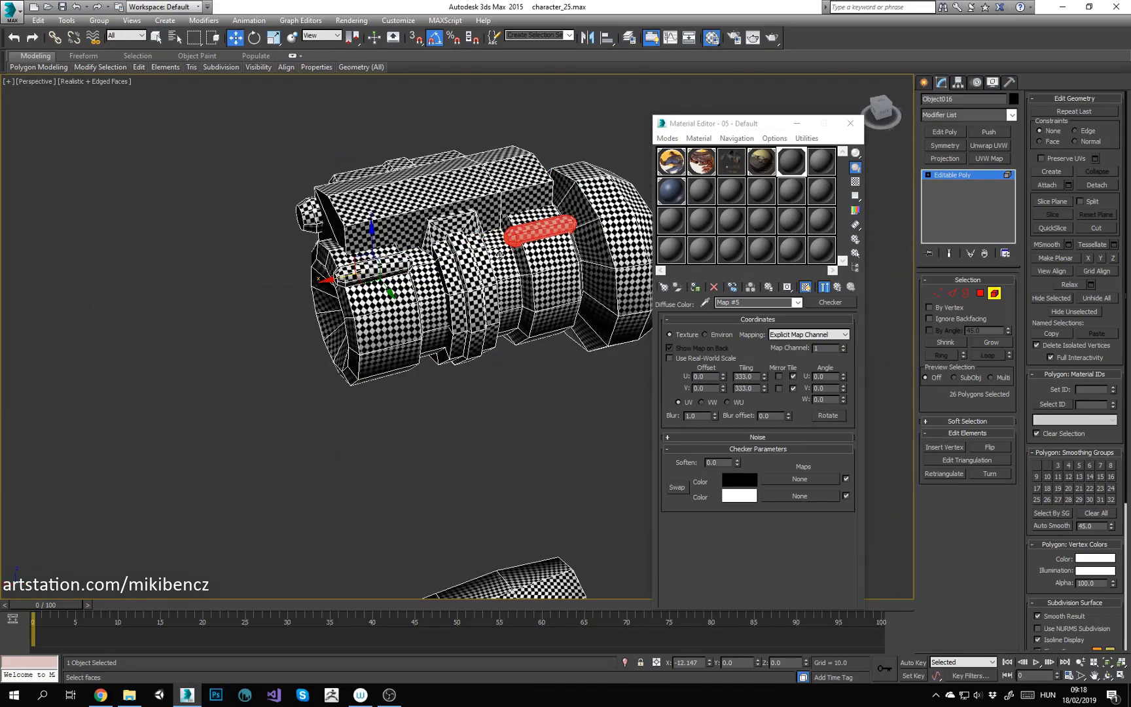
left_click(621, 348)
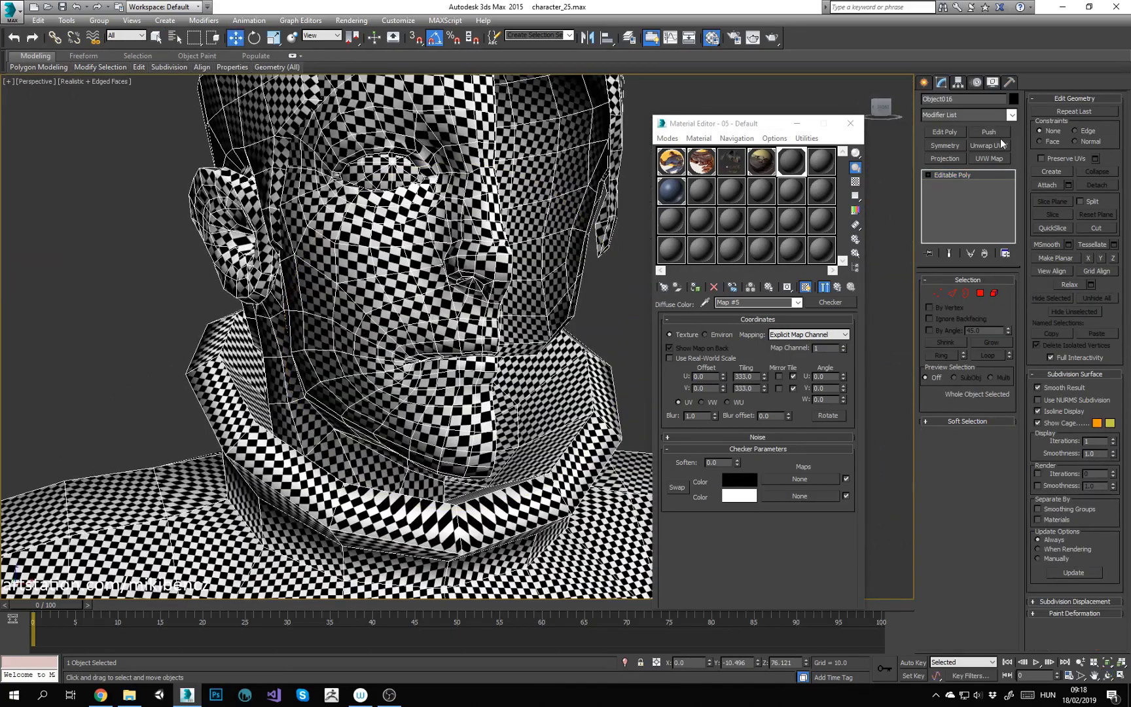
Step: Add an Unwrap UVW modifier to the combined mesh and open its UV editor without the map background
left_click(999, 144)
left_click(976, 417)
left_click(258, 87)
scroll(252, 258, "up", 5)
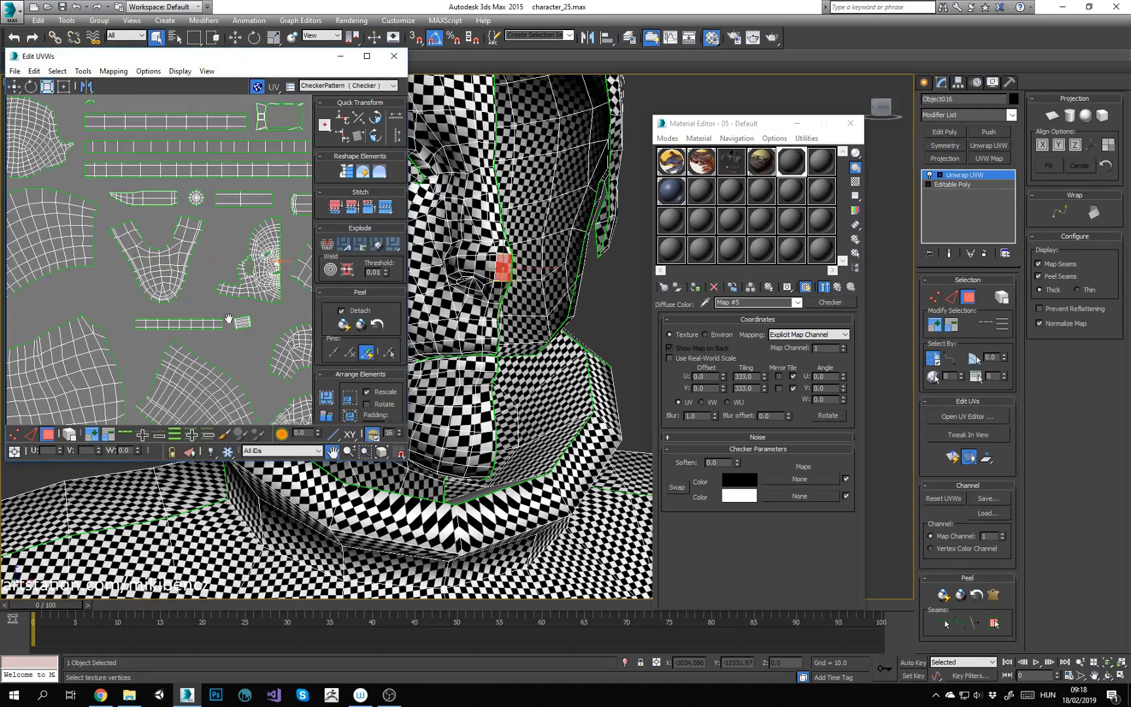
Step: Adjust the UV vertices beside the centre seam of the face shell, from the nose up to the forehead
left_click(274, 260)
scroll(274, 261, "up", 2)
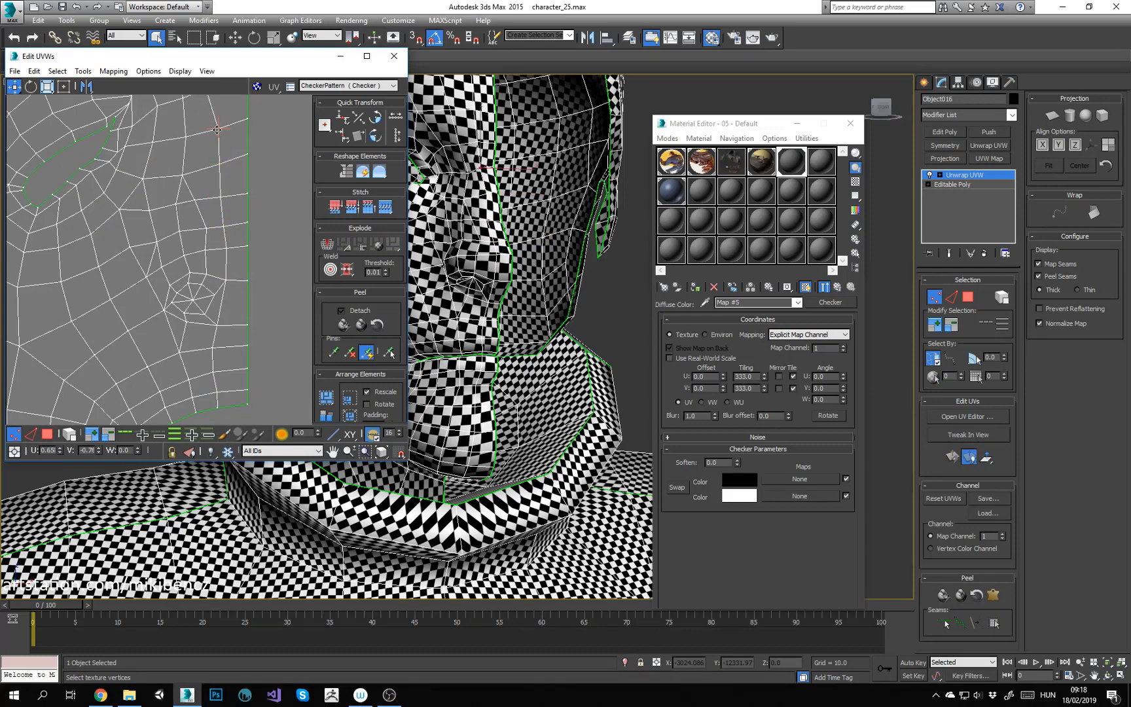
middle_click_drag(208, 160, 200, 219)
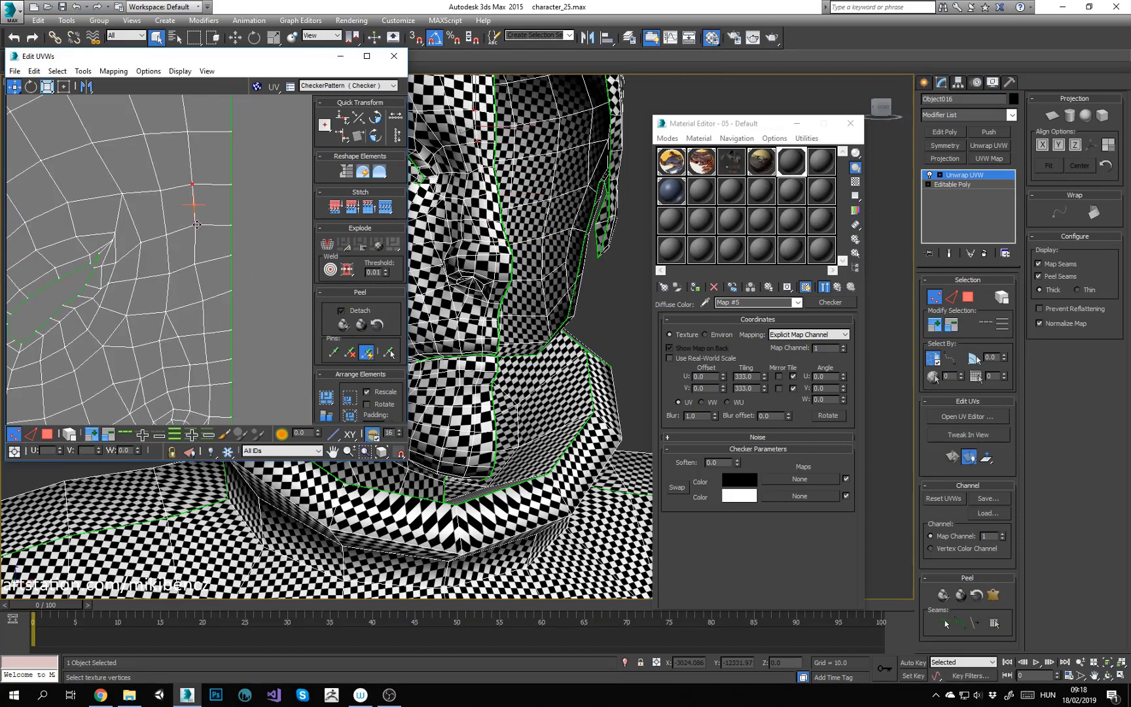
left_click_drag(196, 225, 197, 228)
middle_click_drag(201, 227, 217, 314)
Step: Adjust the UVs at the inner corner of the eye, using the Relax tool with Relax By Polygon Angles
key("3")
middle_click_drag(451, 262, 419, 314, "alt")
scroll(187, 274, "up", 3)
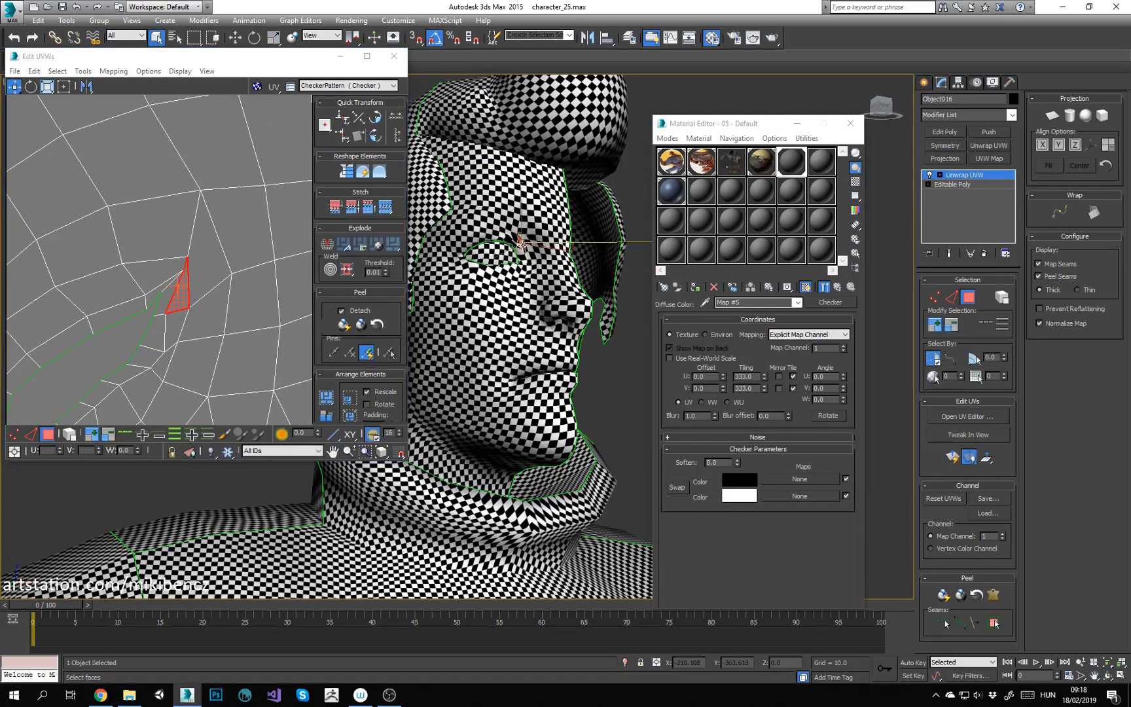
scroll(520, 243, "up", 5)
key("F4")
scroll(155, 238, "down", 2)
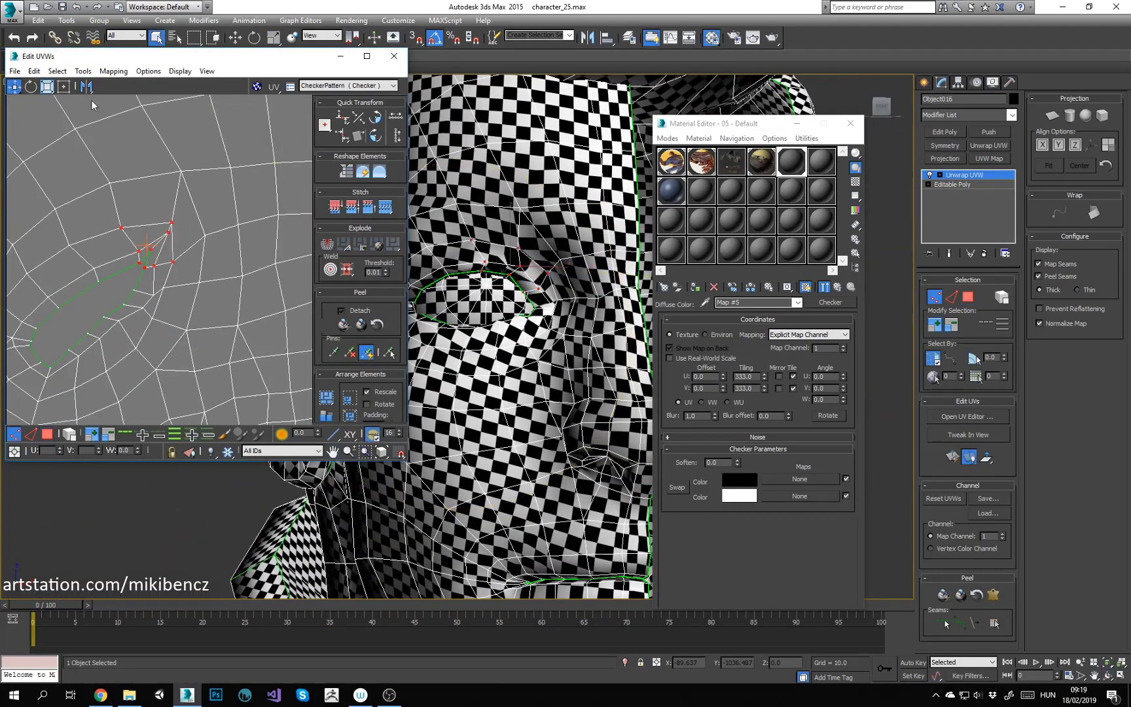
left_click(83, 70)
left_click(114, 269)
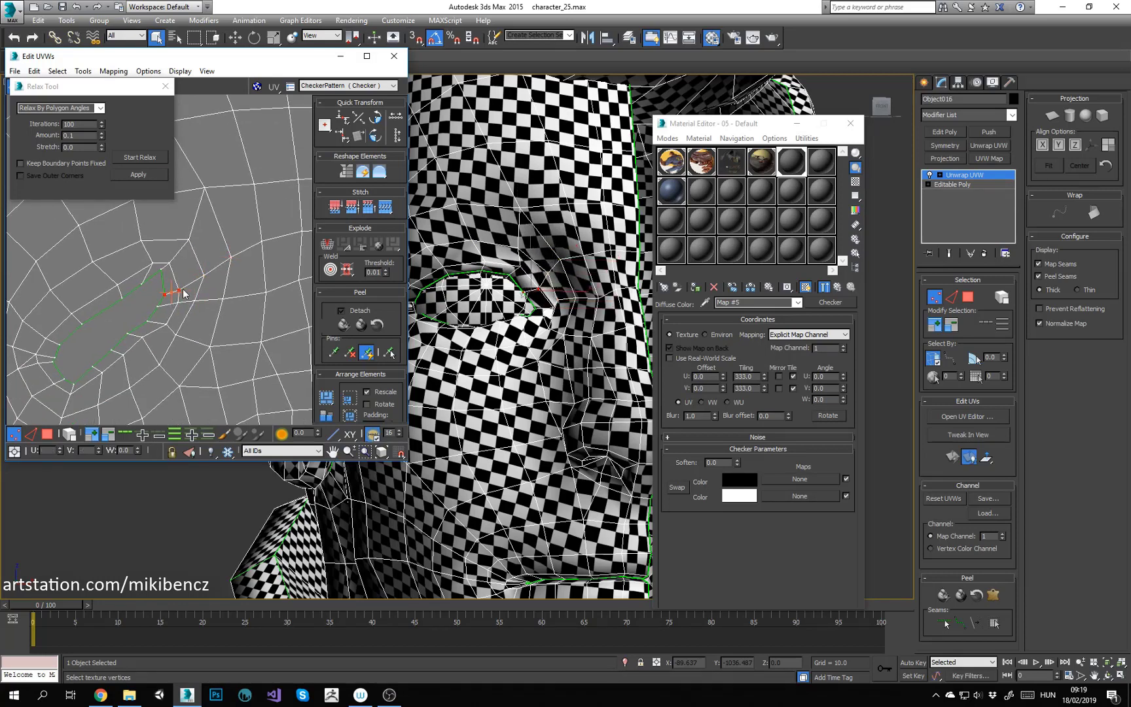
scroll(509, 248, "down", 2)
scroll(225, 306, "down", 5)
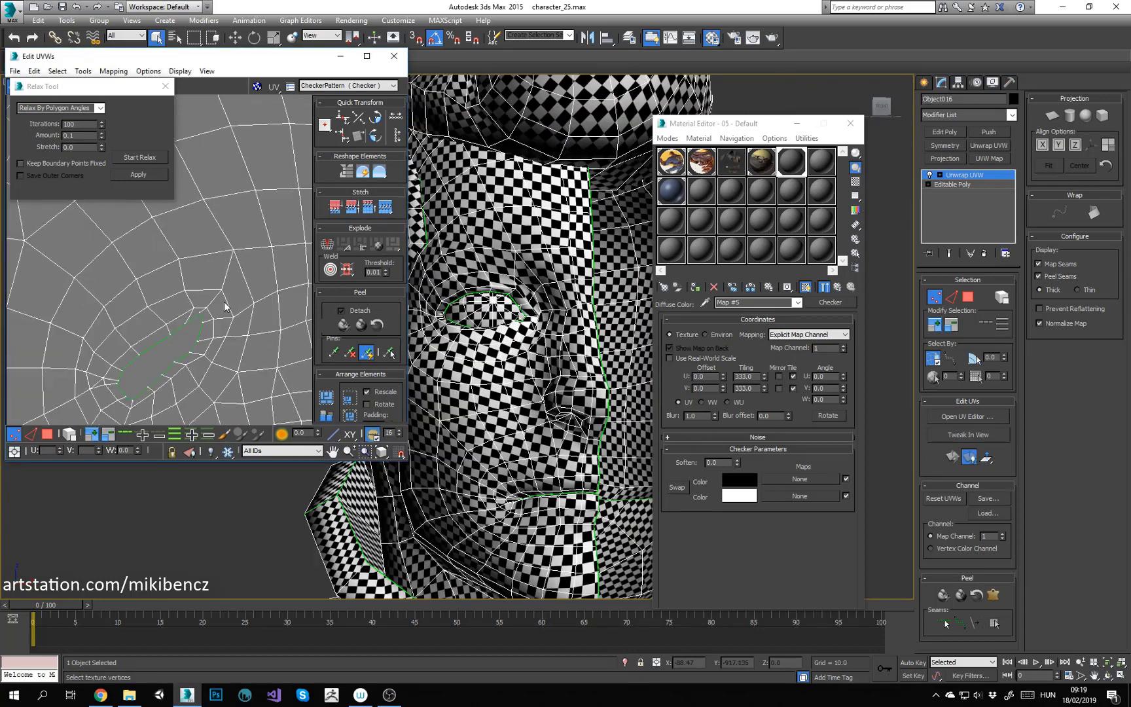
Step: Examine the upper eyelid polygons in the face shell and their checker distortion on the model
scroll(224, 306, "up", 3)
key("3")
left_click(523, 290)
scroll(524, 290, "up", 3)
middle_click_drag(524, 290, 321, 285, "alt")
scroll(240, 250, "up", 5)
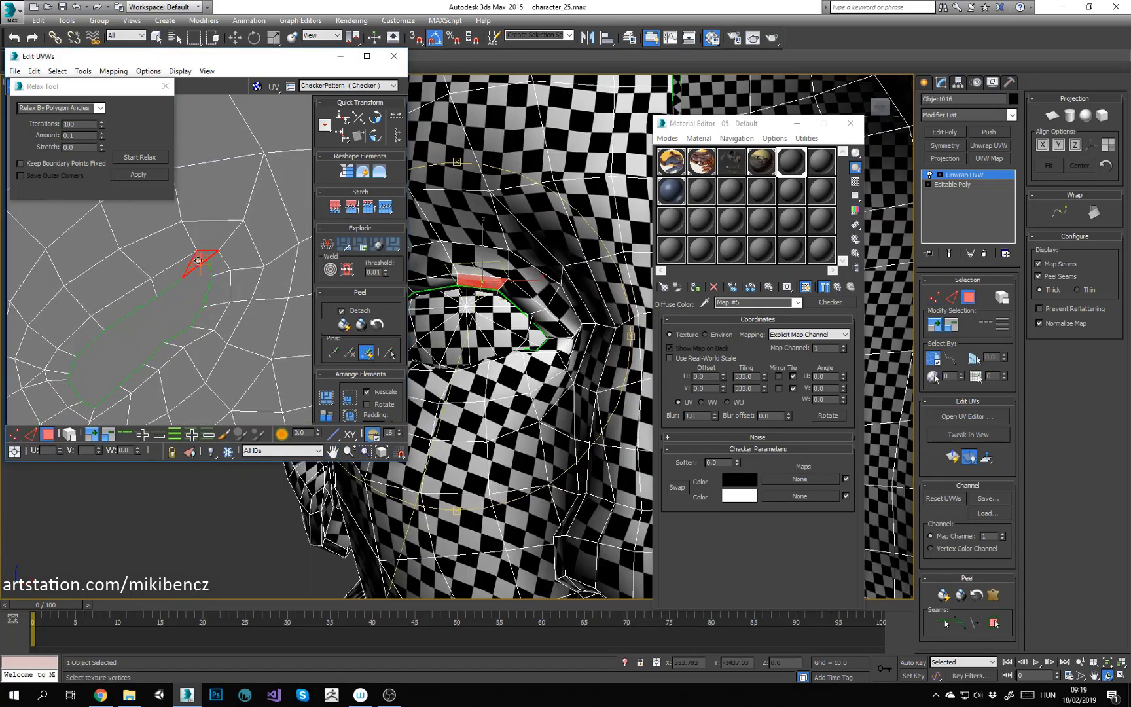
right_click(220, 267)
left_click(216, 243)
scroll(215, 245, "down", 3)
scroll(218, 268, "down", 3)
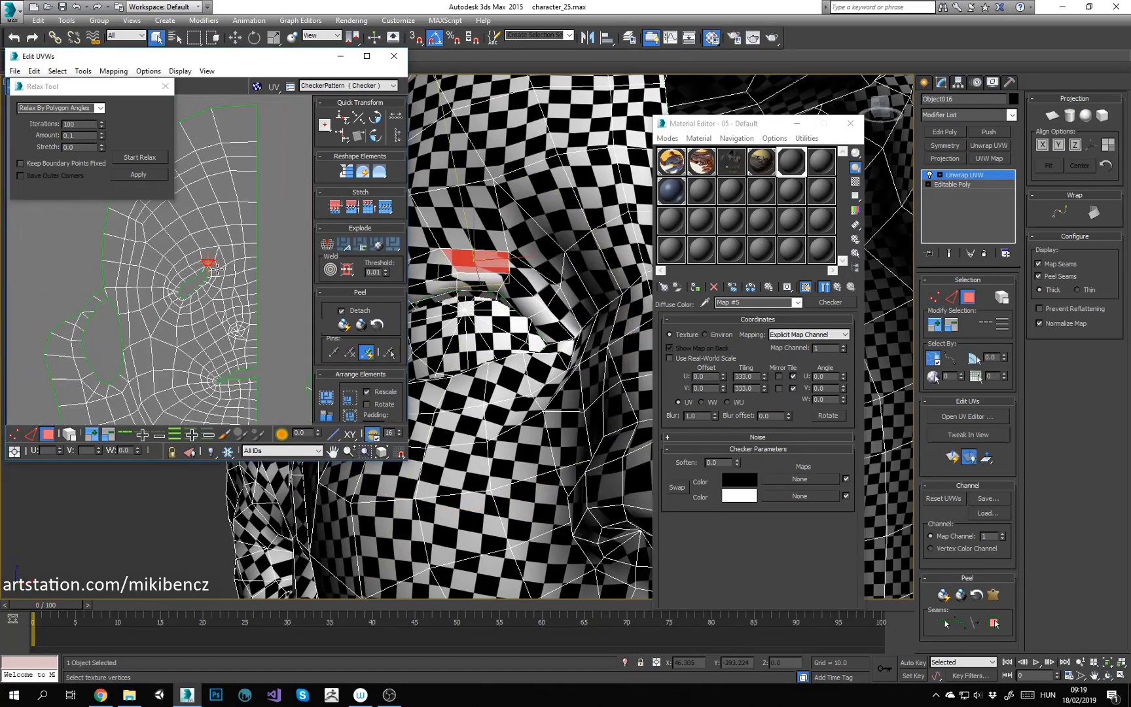
middle_click_drag(517, 279, 221, 278, "alt")
scroll(458, 307, "down", 4)
scroll(206, 251, "up", 4)
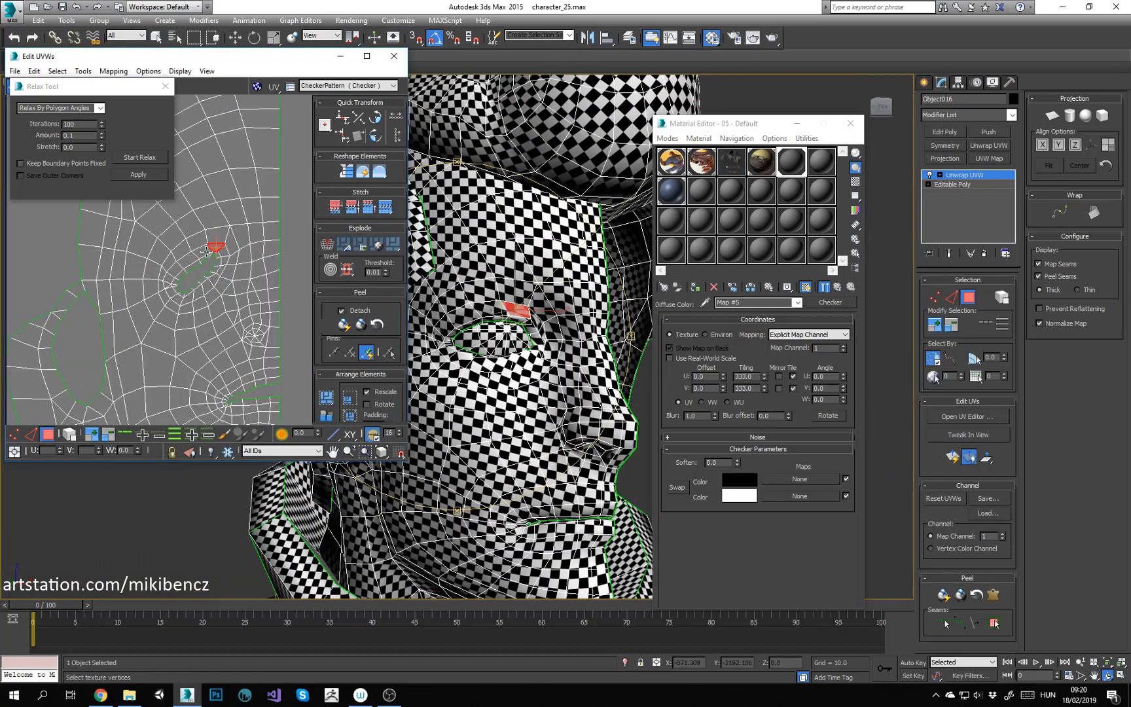
Step: Select the polygons around the eye opening, grow the selection twice and detach them with Quick Peel
key("2")
left_click(47, 434)
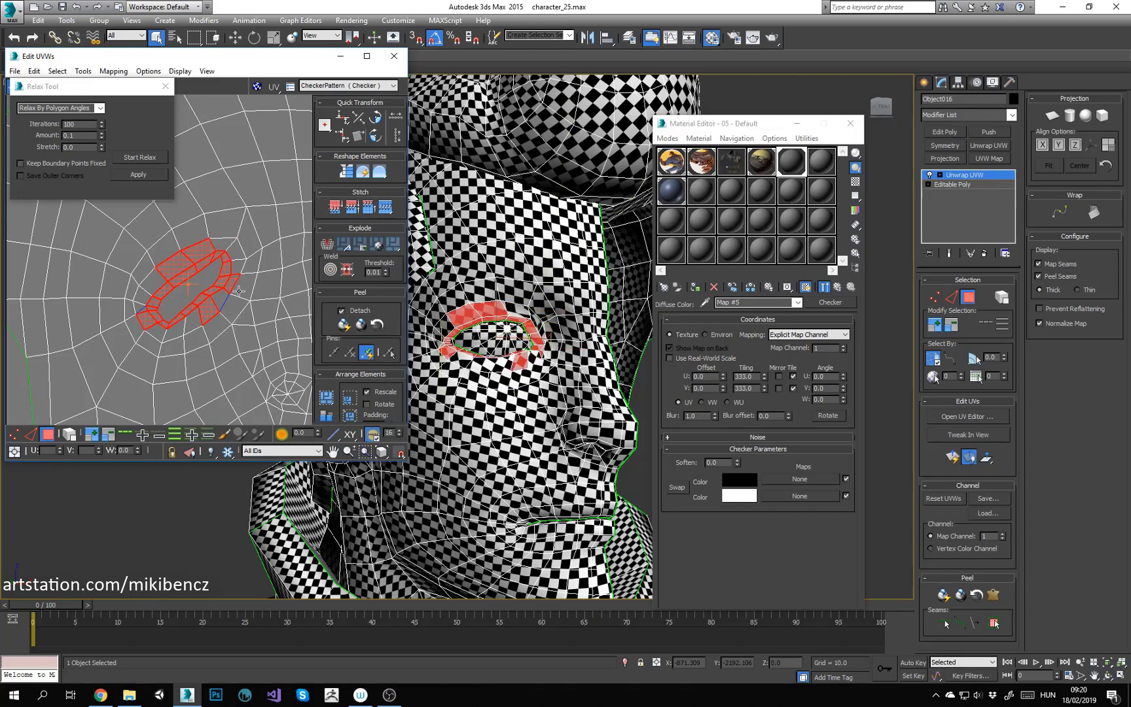
left_click(96, 436)
left_click(97, 437)
scroll(166, 248, "down", 6)
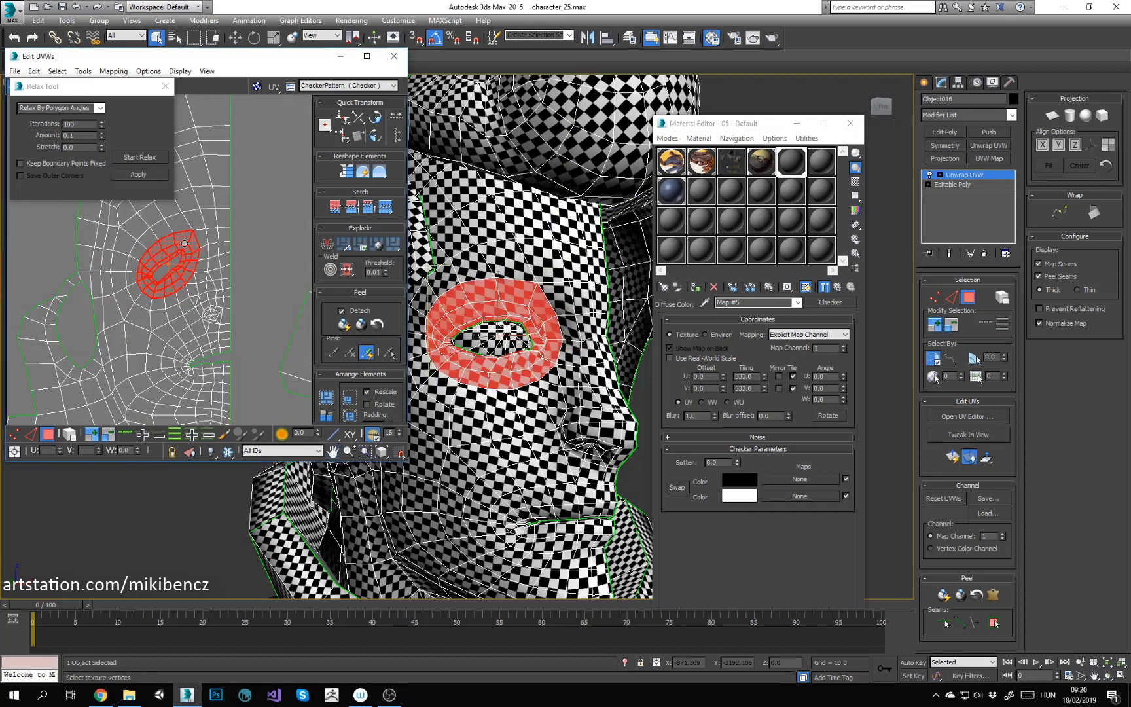
left_click(344, 325)
scroll(301, 321, "down", 3)
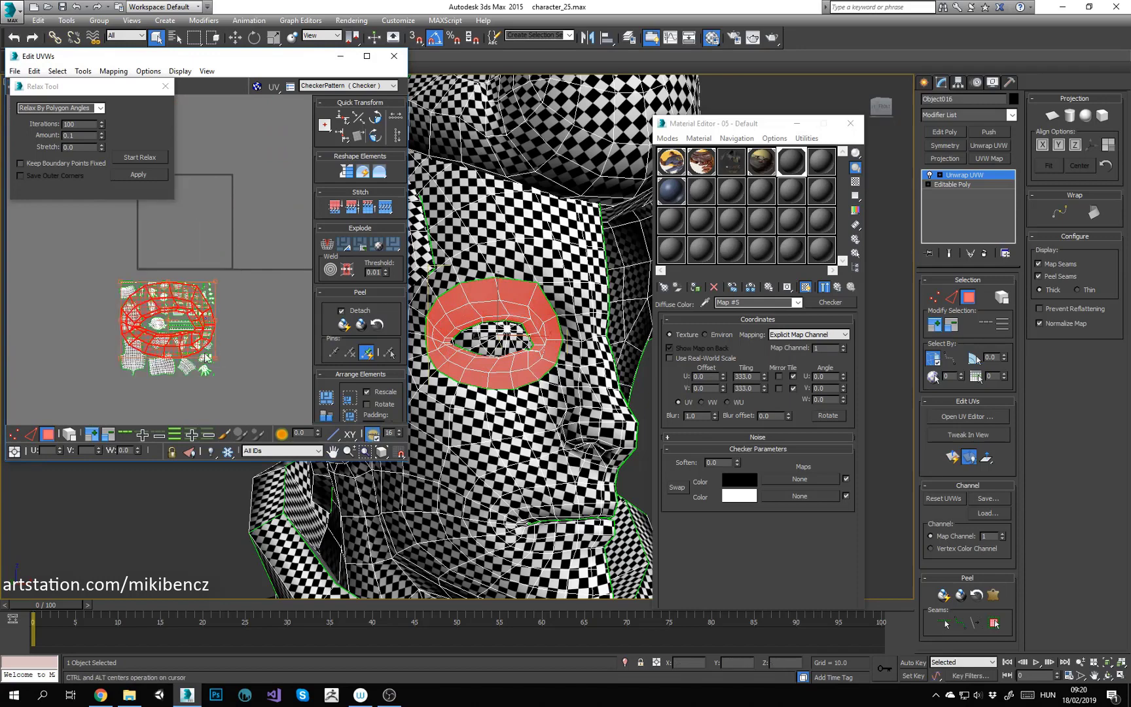
Step: Scale down the detached eye ring and rotate and move it over the eye hole in the face shell
scroll(203, 349, "up", 4)
left_click_drag(202, 317, 228, 338, "ctrl")
scroll(151, 278, "down", 3)
scroll(123, 245, "up", 5)
scroll(120, 243, "up", 4)
scroll(230, 334, "up", 4)
middle_click_drag(202, 269, 150, 257)
left_click_drag(149, 257, 168, 251)
left_click_drag(113, 225, 177, 262, "ctrl")
scroll(147, 247, "down", 1)
scroll(190, 267, "up", 3)
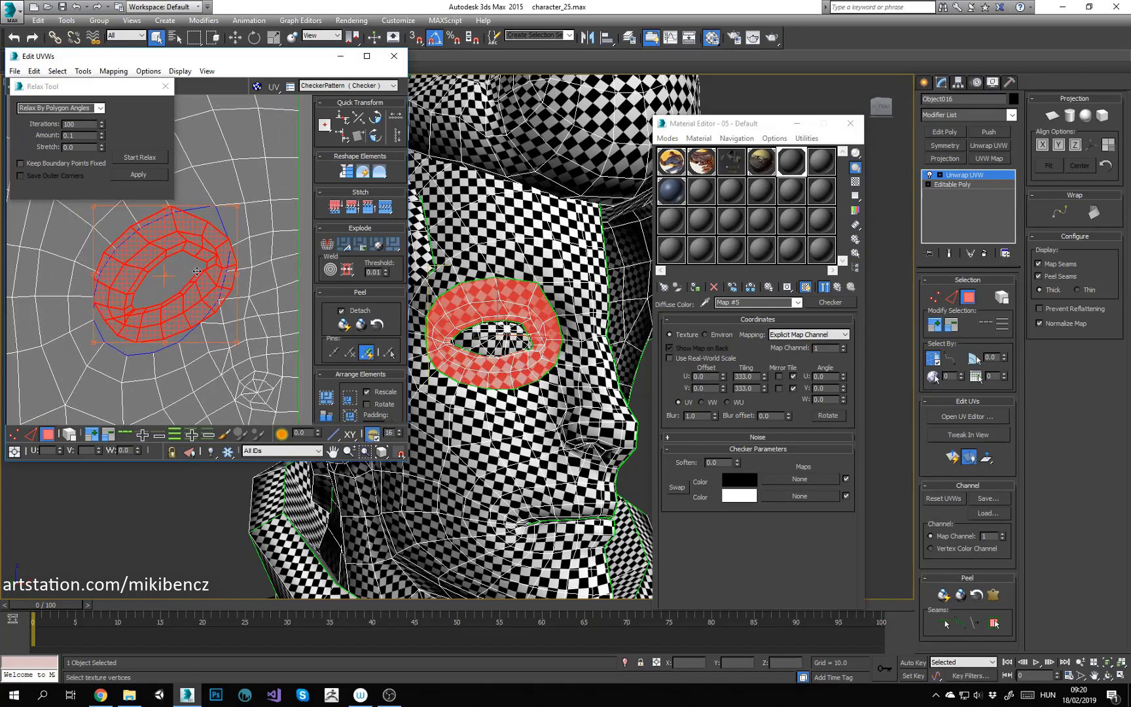
Step: Maximize the UV editor around the eye and switch to target-welding the UV vertices
left_click(367, 57)
scroll(667, 265, "down", 6)
scroll(487, 251, "down", 4)
middle_click_drag(536, 576, 582, 354)
scroll(585, 371, "up", 10)
left_click(739, 278)
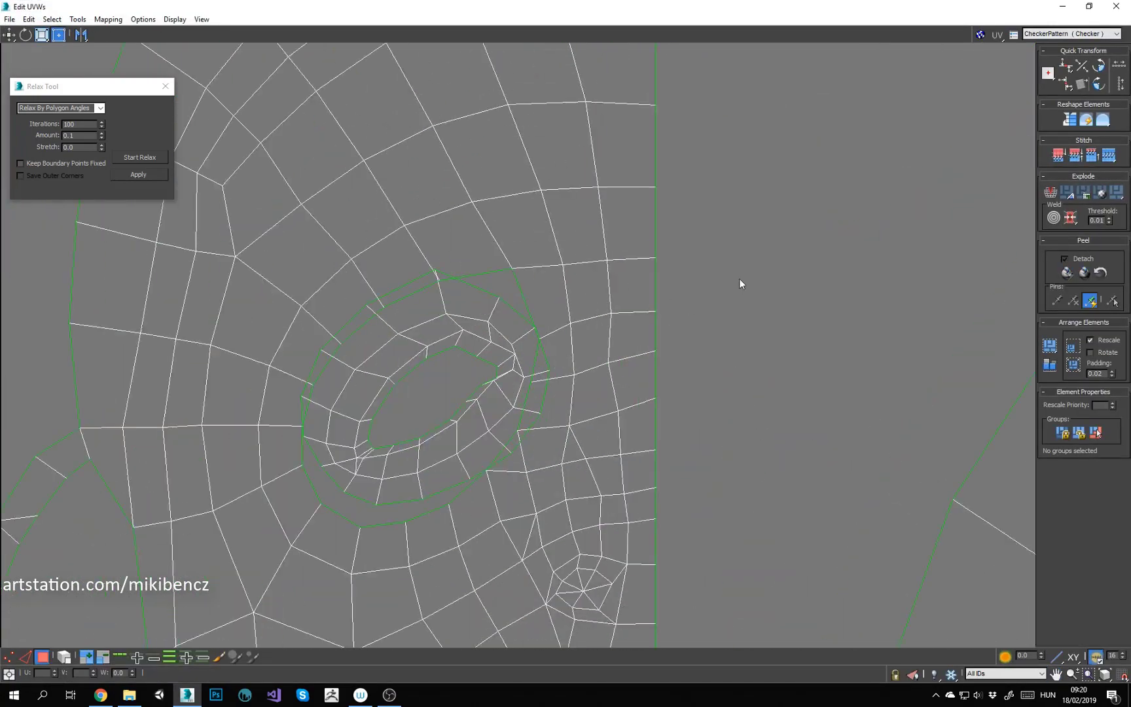
middle_click_drag(739, 279, 802, 253)
key("1")
right_click(788, 247)
left_click(752, 288)
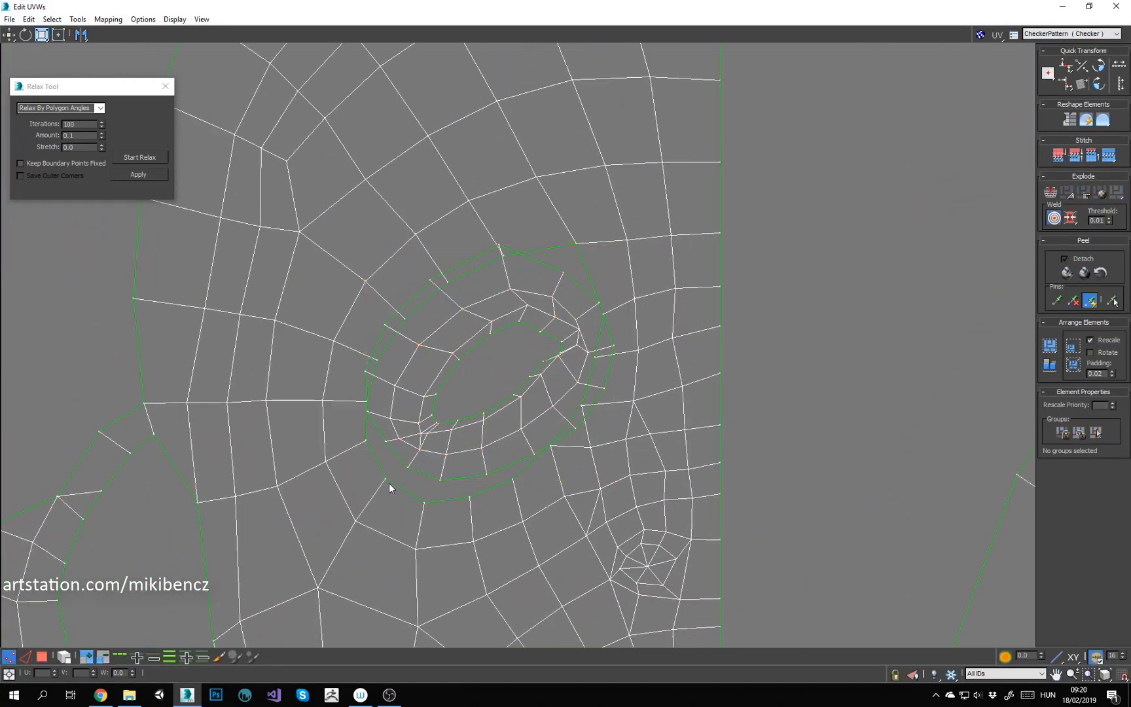
Step: Reposition the detached eye ring so its outer border lines up with the face shell's eye hole
left_click(64, 656)
left_click(445, 434)
right_click(443, 422)
left_click(467, 482)
mouse_move(490, 479)
left_mouse_down()
mouse_move(470, 479)
mouse_move(478, 472)
left_mouse_up()
key("1")
key("3")
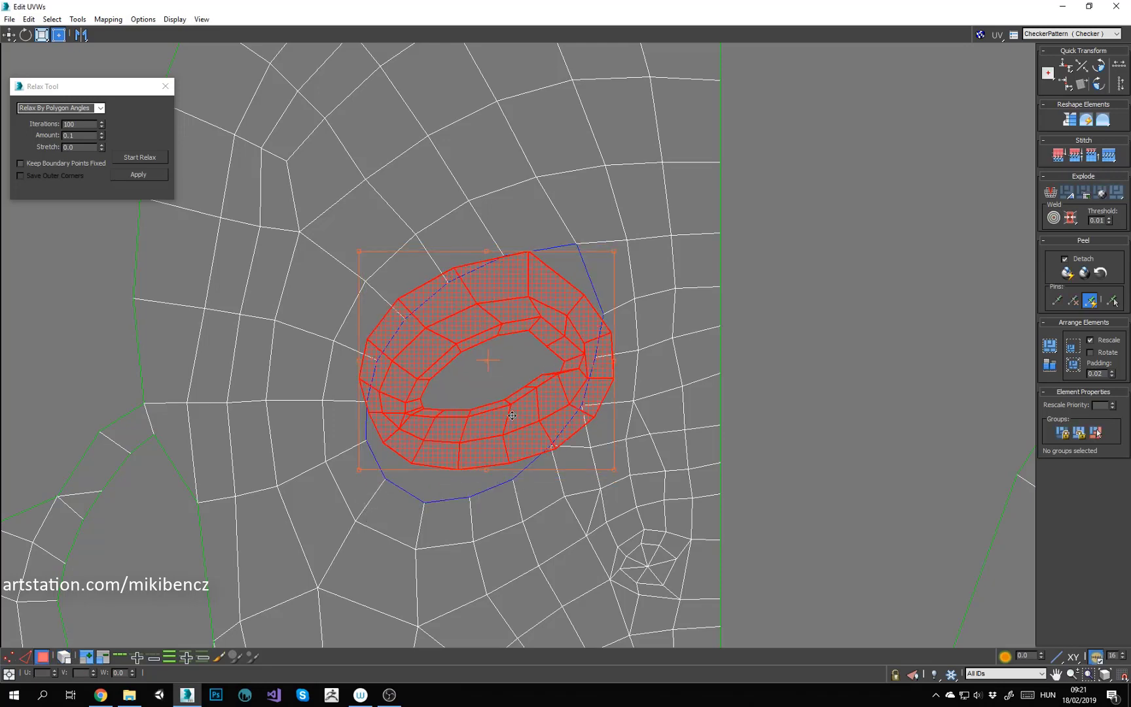
left_click_drag(513, 417, 504, 415)
key("1")
left_click(844, 334)
Step: Weld the eye ring's lower border vertices to the matching vertices of the face shell
right_click(411, 469)
left_click(396, 494)
left_click_drag(421, 504, 440, 482)
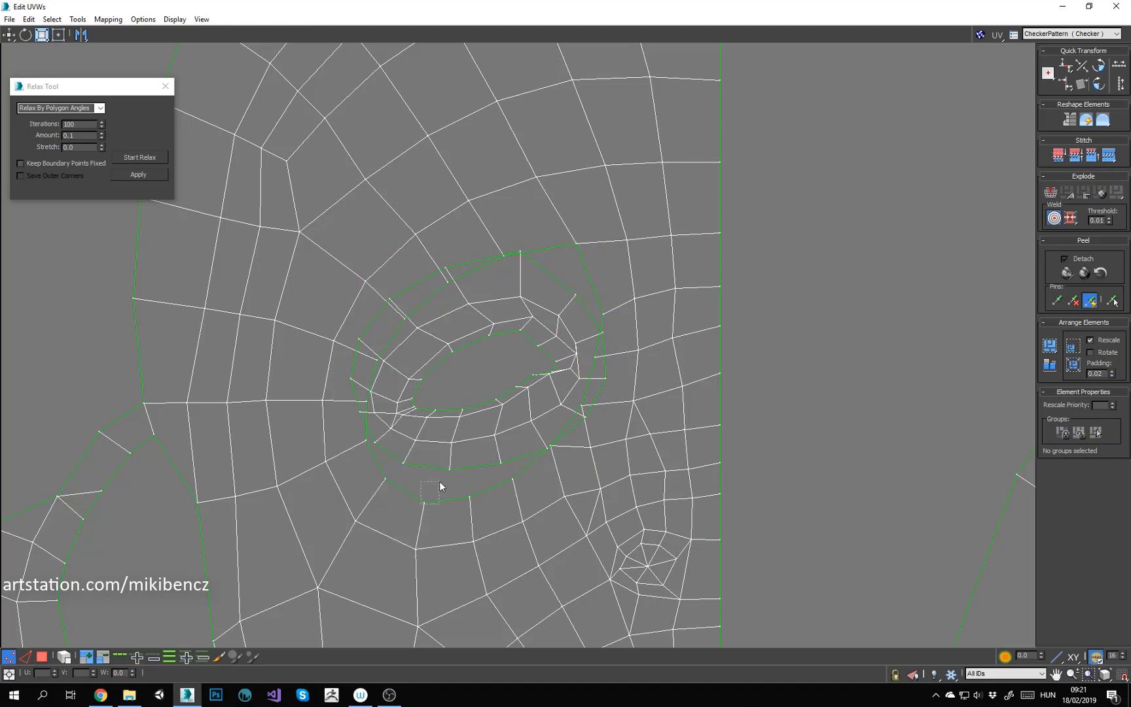
right_click(456, 491)
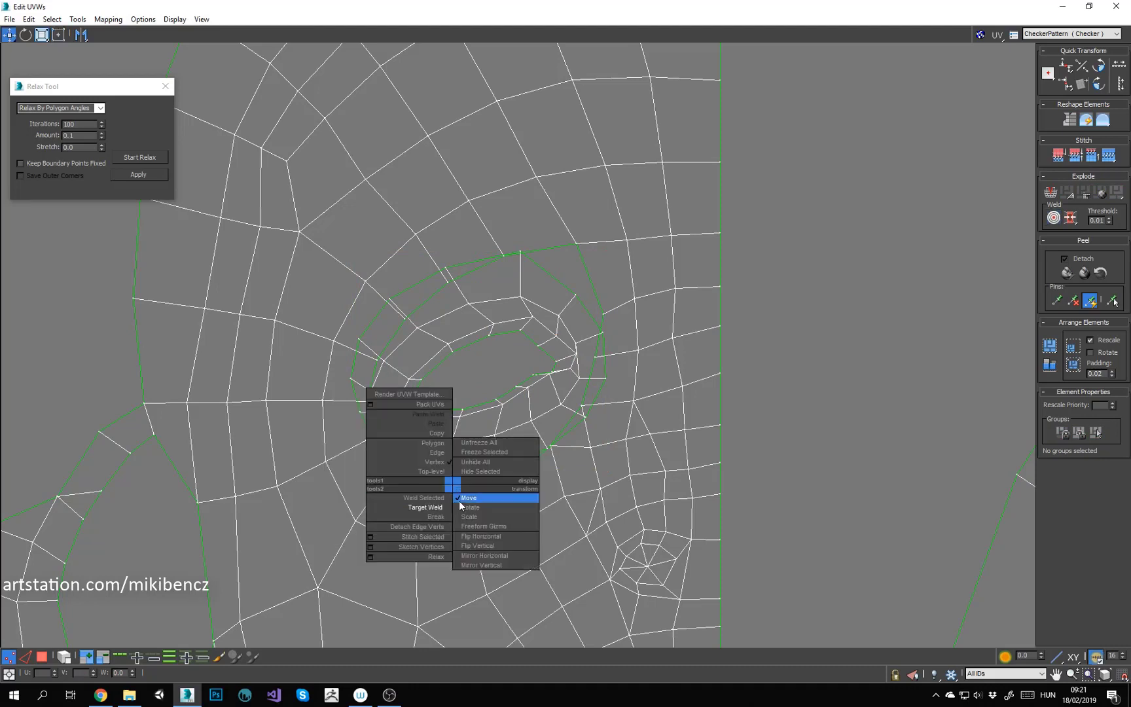
left_click(464, 507)
right_click(495, 469)
Step: Weld the eye ring's border vertices on the nose side to their counterparts on the face shell
left_click(547, 452)
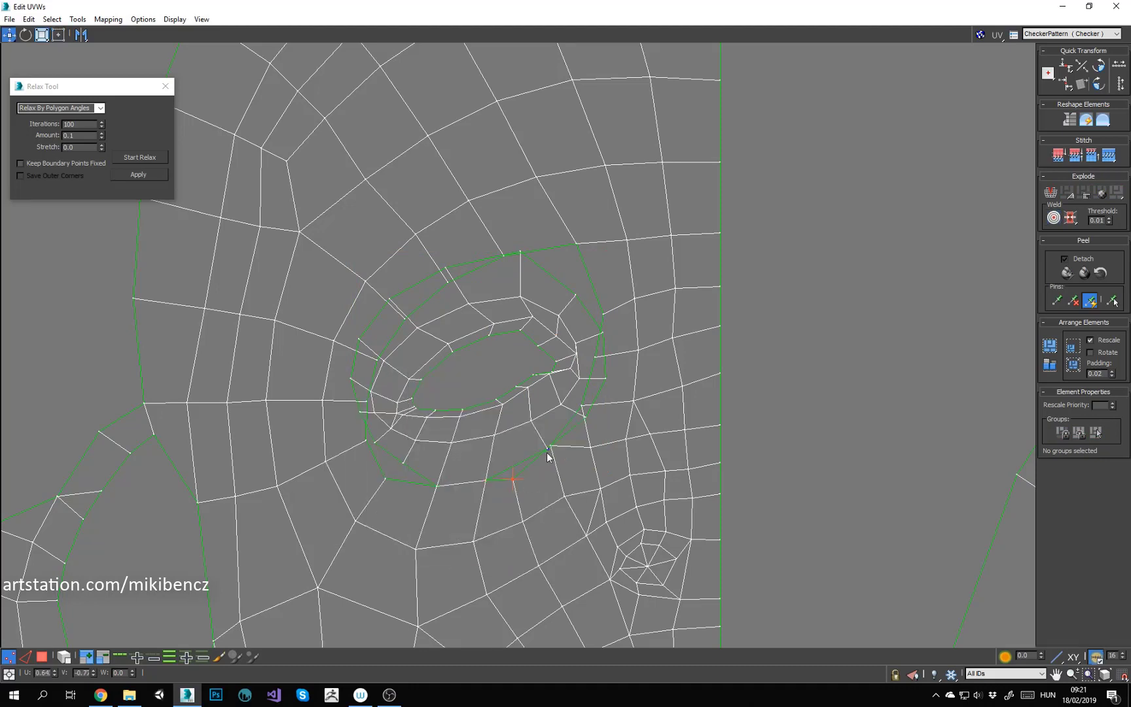
left_click_drag(568, 436, 589, 414, "ctrl")
right_click(553, 443)
left_click(545, 457)
left_click(581, 405)
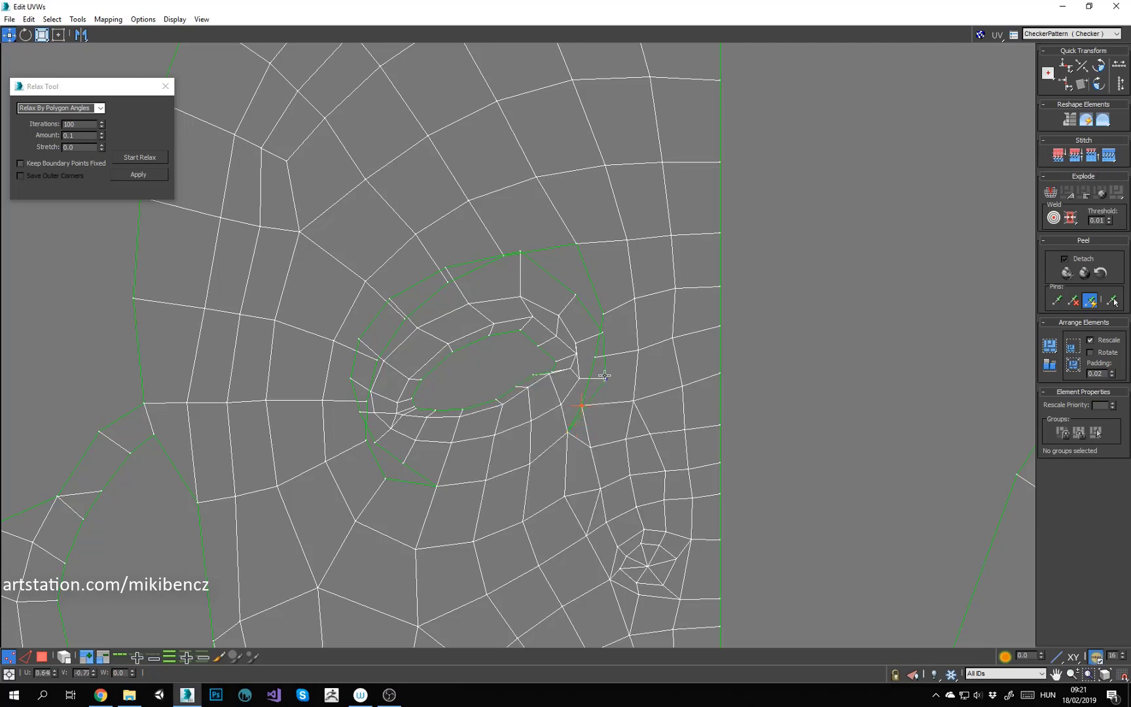
left_click_drag(598, 370, 610, 381, "ctrl")
right_click(600, 372)
left_click(593, 388)
right_click(571, 291)
left_click(562, 307)
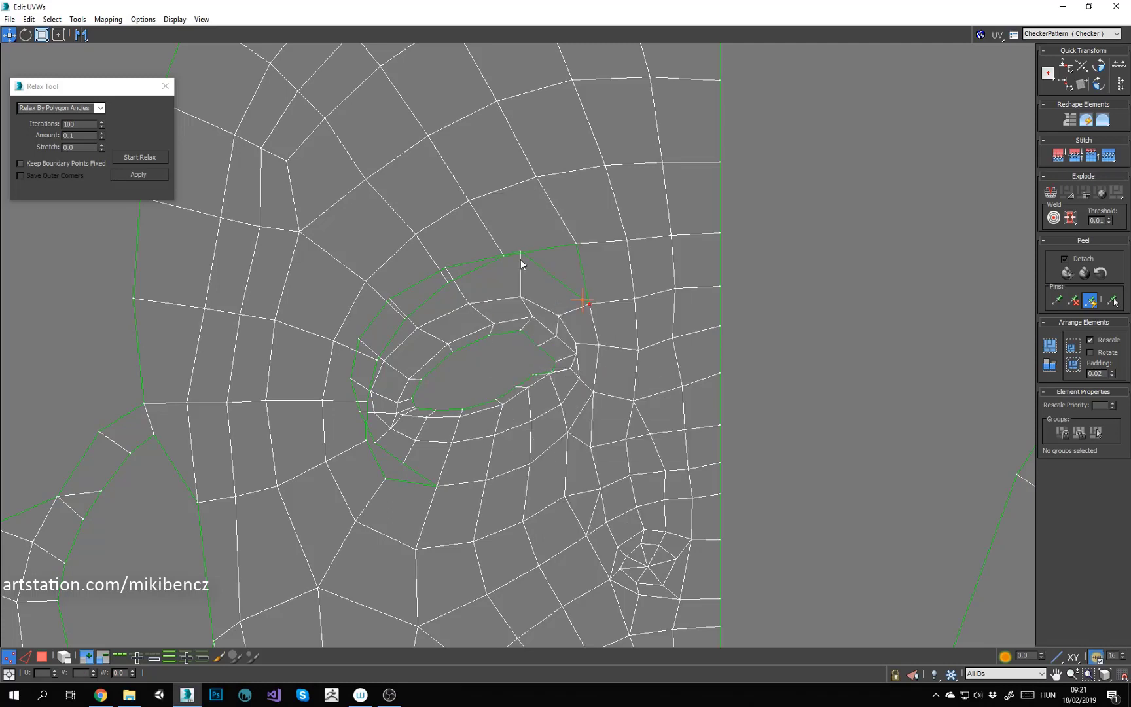
Step: Weld the matching vertex pairs along the upper border between the eye ring and the face shell
left_click(522, 253)
left_click(576, 244, "ctrl")
right_click(571, 240)
left_click(555, 257)
left_click(504, 255)
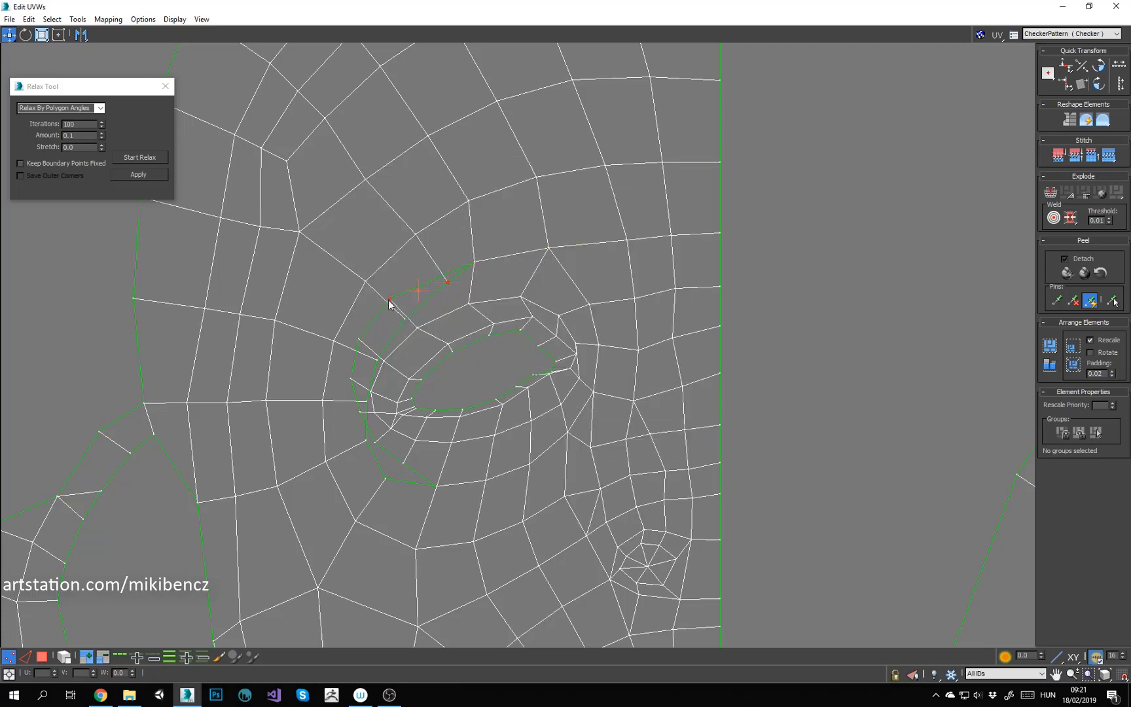
right_click(362, 304)
left_click(448, 282, "ctrl")
right_click(440, 283)
left_click(413, 306)
Step: Weld the remaining vertex pairs on the temple side and lower outer corner to close the eye ring seam
left_click(404, 318)
left_click(359, 339, "ctrl")
right_click(360, 330)
left_click(349, 353)
left_click(351, 380, "ctrl")
right_click(370, 368)
left_click(364, 388)
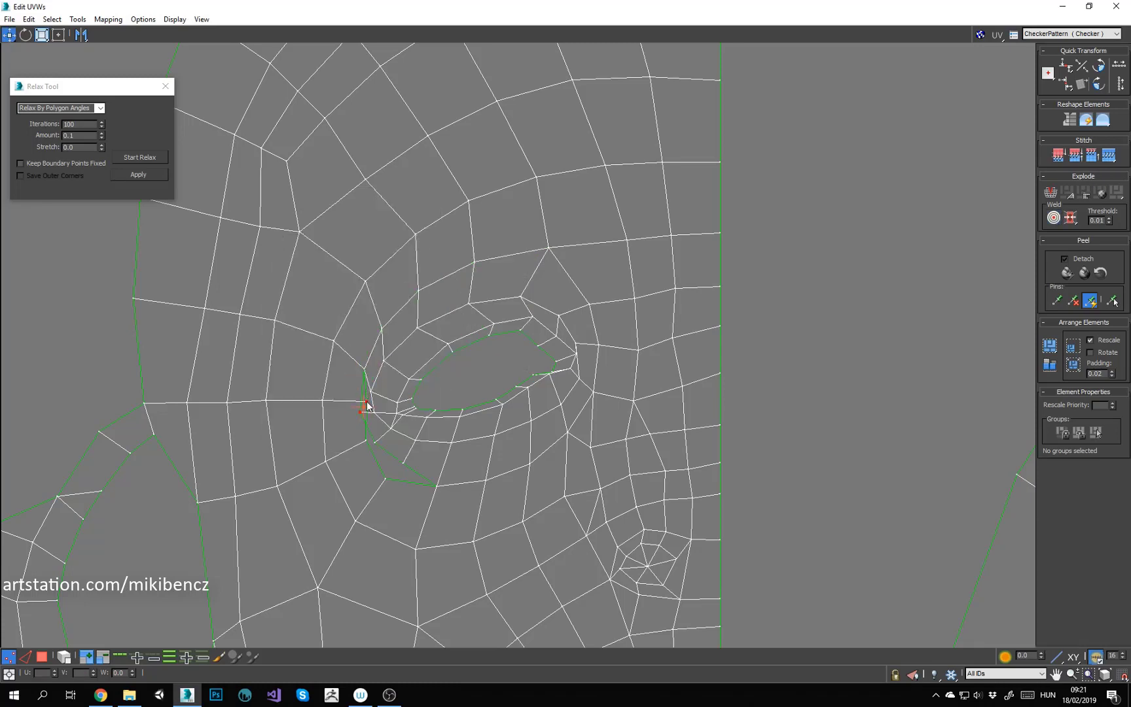
right_click(375, 461)
left_click(354, 469)
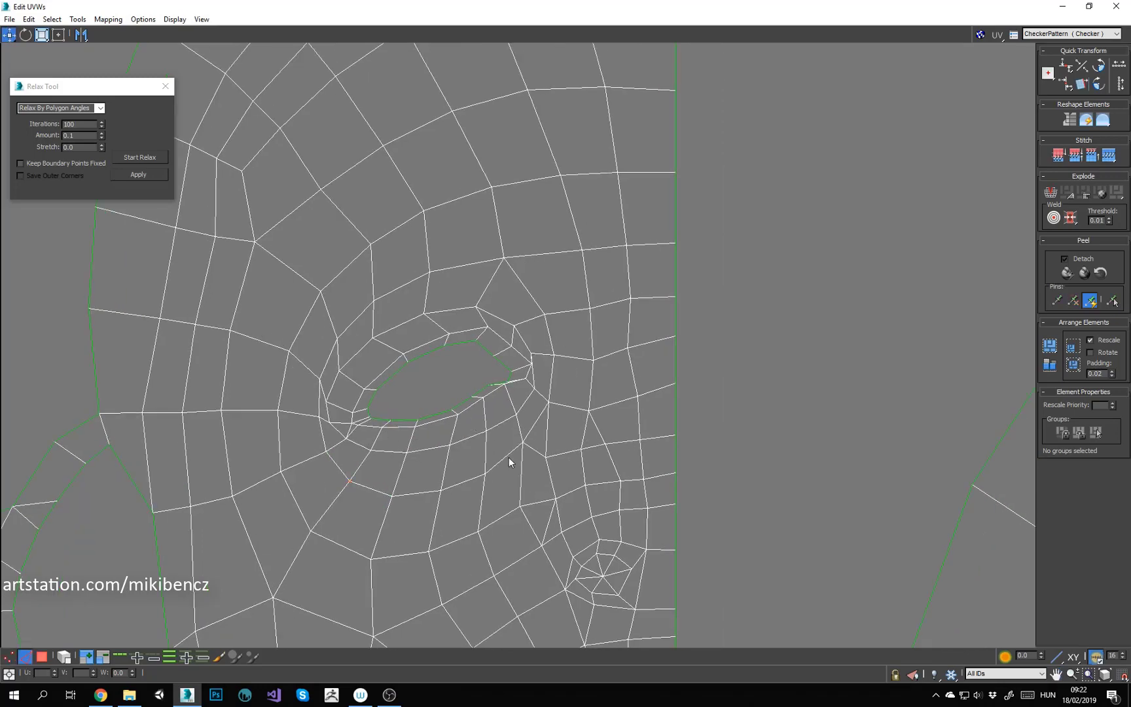
Step: Restore the UV editor's size and relax the edge loops around the eye by polygon angles
left_click(1087, 5)
scroll(188, 219, "up", 10)
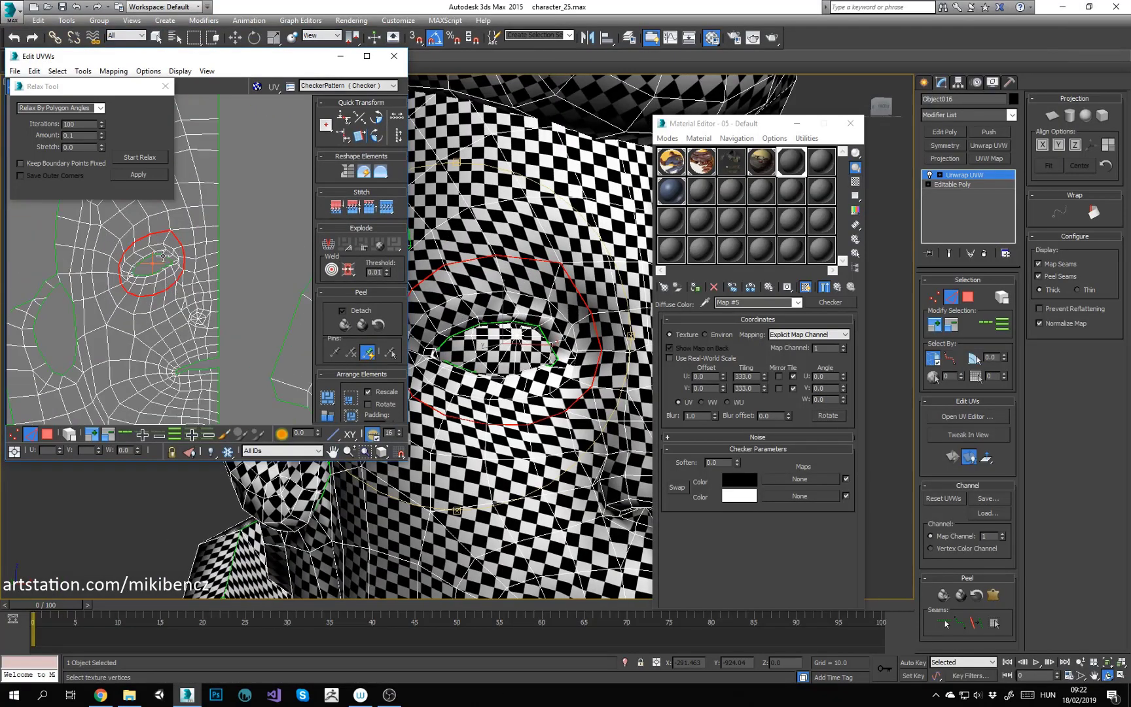
left_click(140, 157)
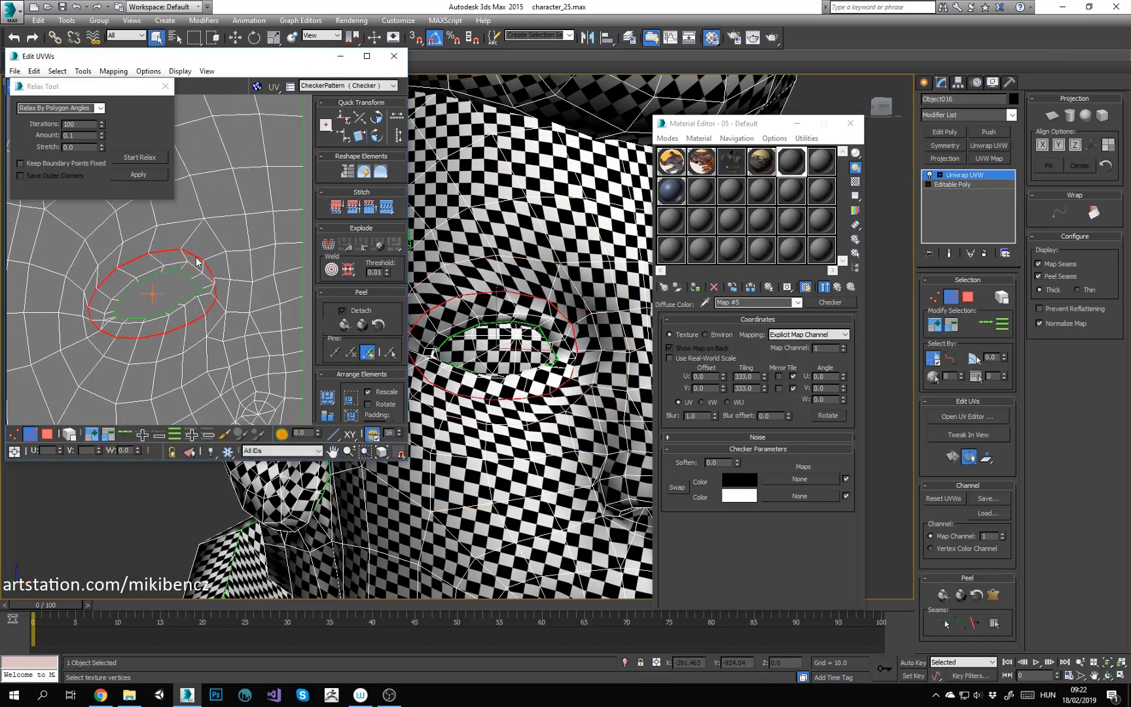
left_click(149, 158)
Step: Scale the selected edge loop around the eye opening slightly outward with the freeform gizmo
left_click_drag(188, 284, 193, 287)
right_click(193, 287)
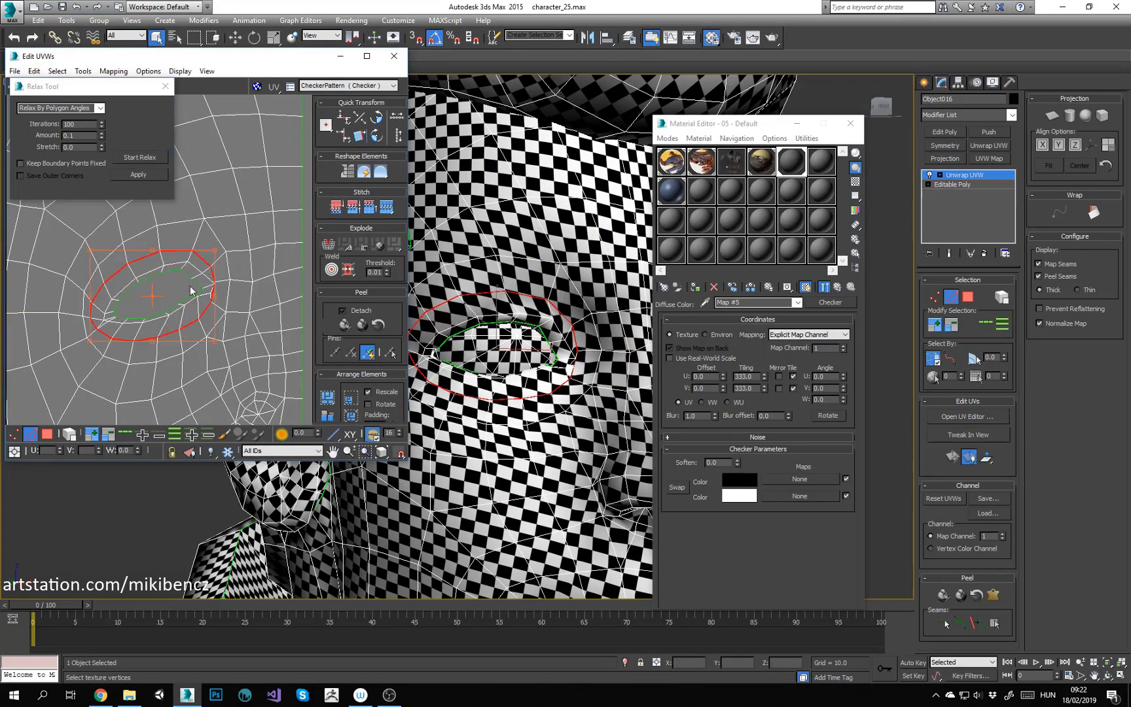
left_click_drag(222, 248, 226, 247)
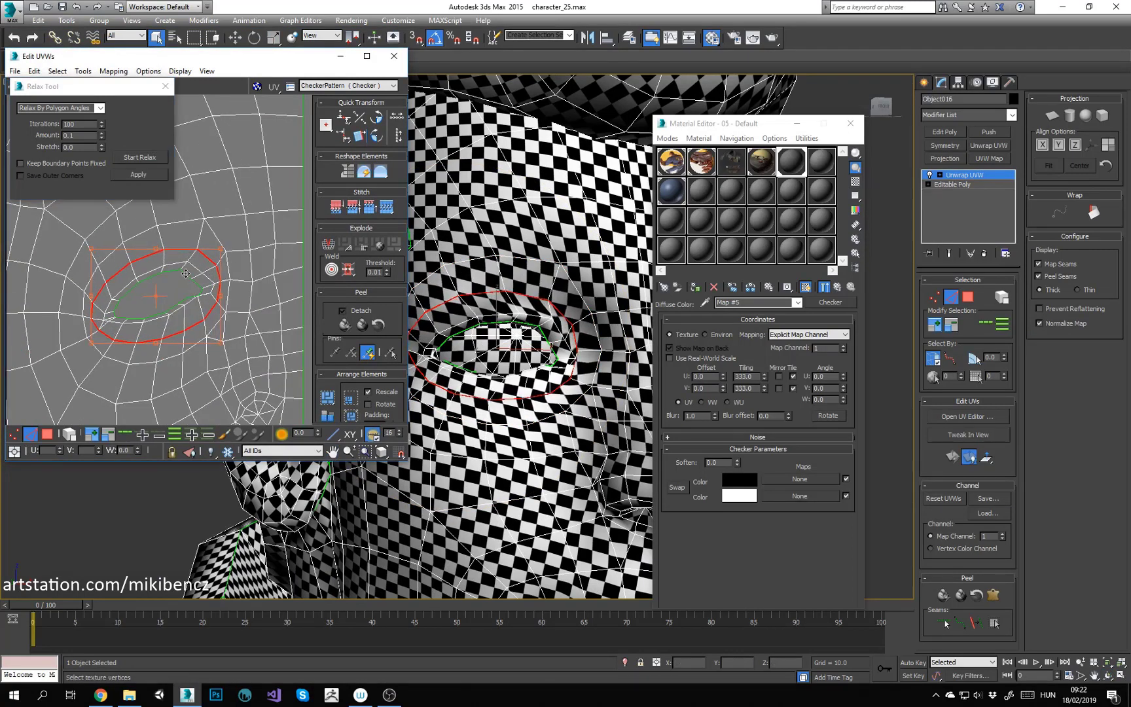
Step: Examine the edge loops around the eye and the polygons at its inner corner for remaining UV distortion
middle_click_drag(186, 273, 226, 248)
scroll(226, 248, "up", 2)
left_click(228, 250)
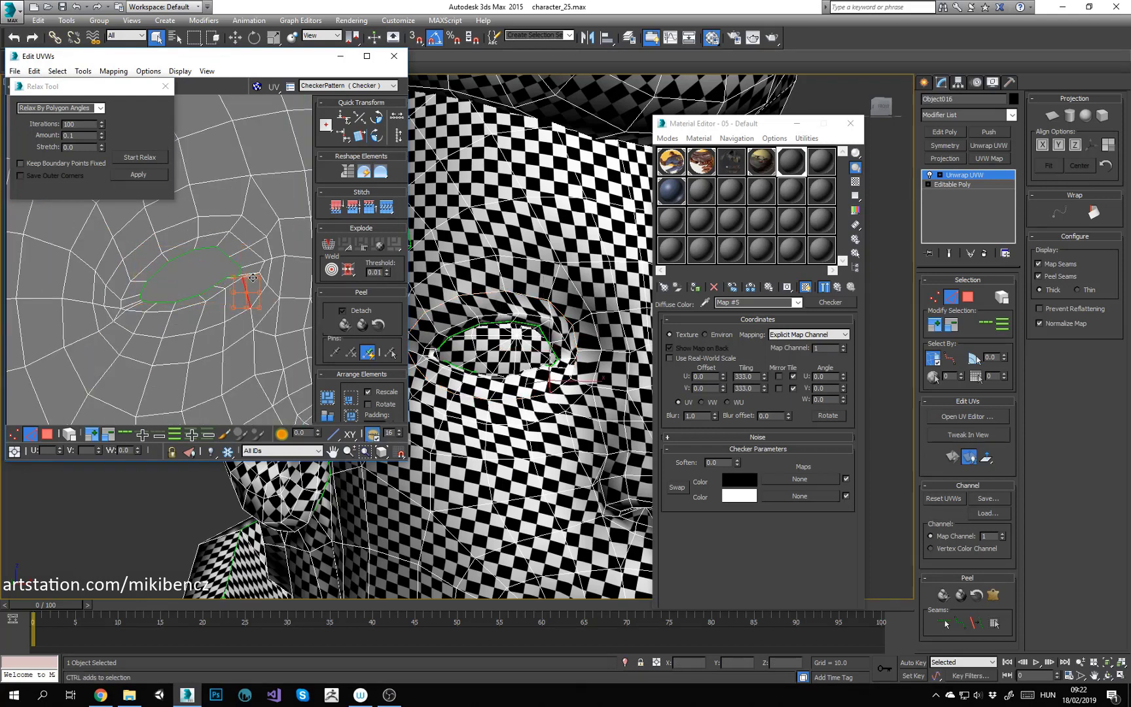
scroll(246, 256, "down", 3)
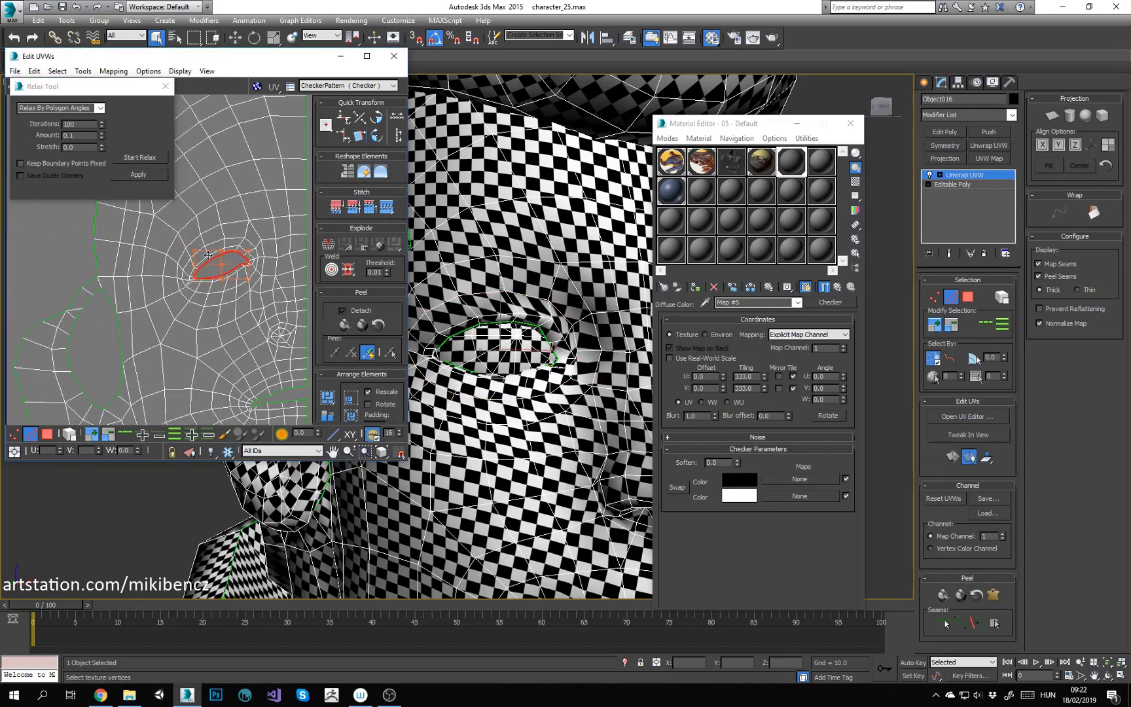
key("3")
left_click(529, 278)
left_click(534, 304)
scroll(532, 305, "down", 3)
mouse_move(533, 306)
middle_mouse_down("alt")
mouse_move(494, 303)
mouse_move(501, 288)
mouse_move(514, 308)
middle_mouse_up("alt")
scroll(511, 311, "up", 3)
left_click(545, 358)
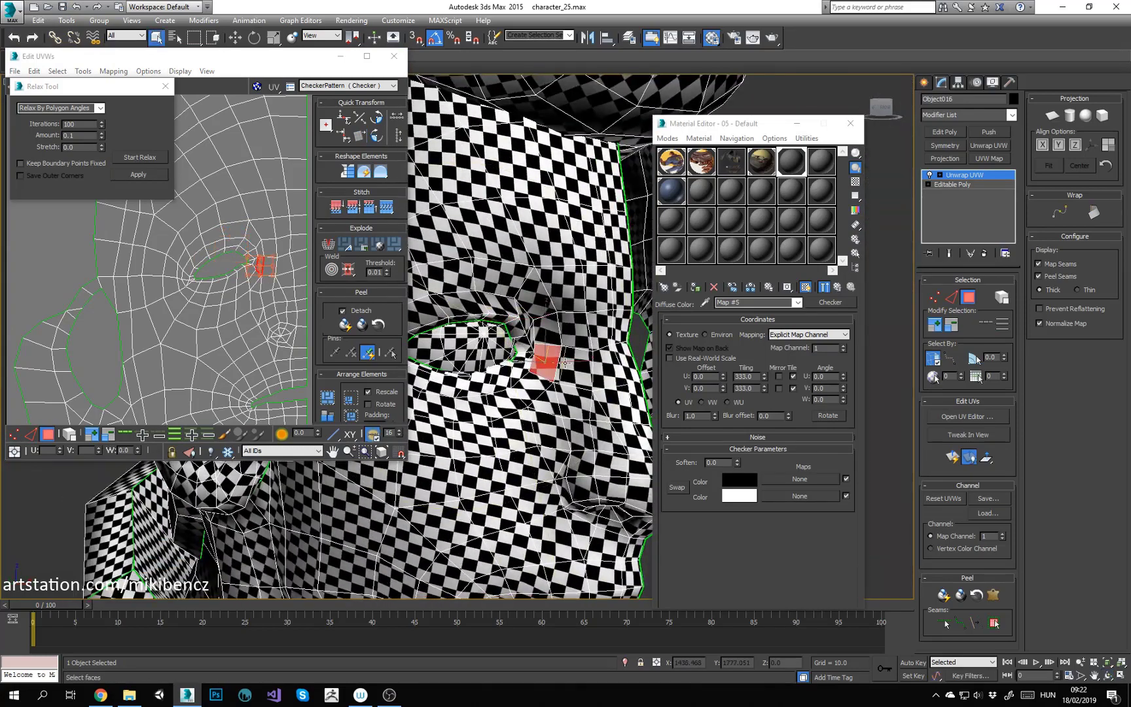
middle_click_drag(543, 357, 520, 350, "alt")
scroll(286, 242, "up", 3)
Step: Shift the UV vertices at the eye's inner corner slightly toward the nose
middle_click_drag(287, 242, 261, 277)
left_click(219, 292)
left_click(302, 267)
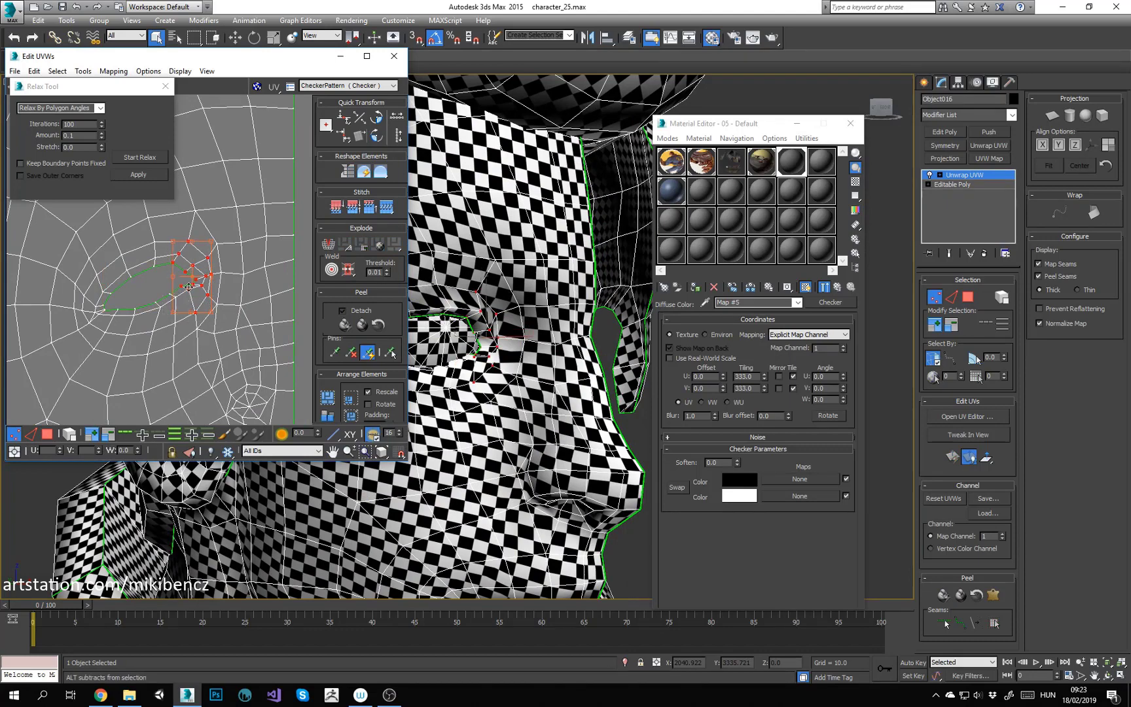
left_click_drag(190, 285, 197, 282)
scroll(218, 234, "down", 6)
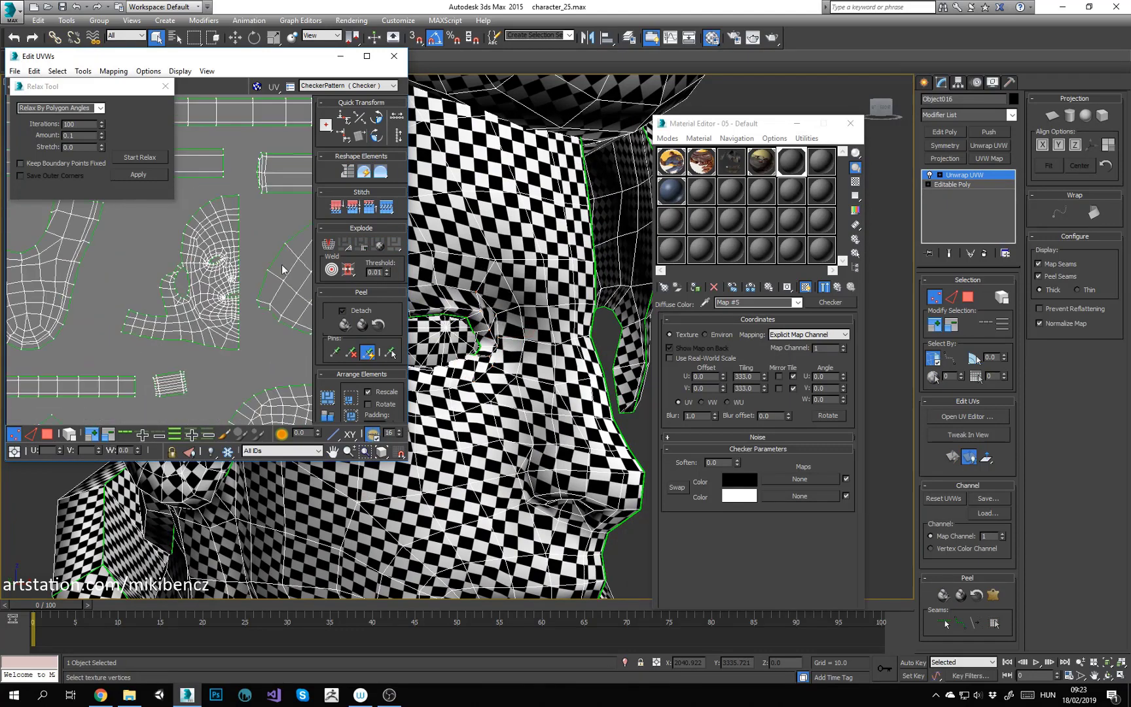
Step: Examine the face shell's remaining vertices and polygons around the mouth and the face's centre border
scroll(229, 282, "up", 7)
left_click(199, 252)
scroll(253, 288, "down", 6)
scroll(253, 313, "up", 5)
key("3")
left_click(263, 315)
scroll(491, 367, "down", 5)
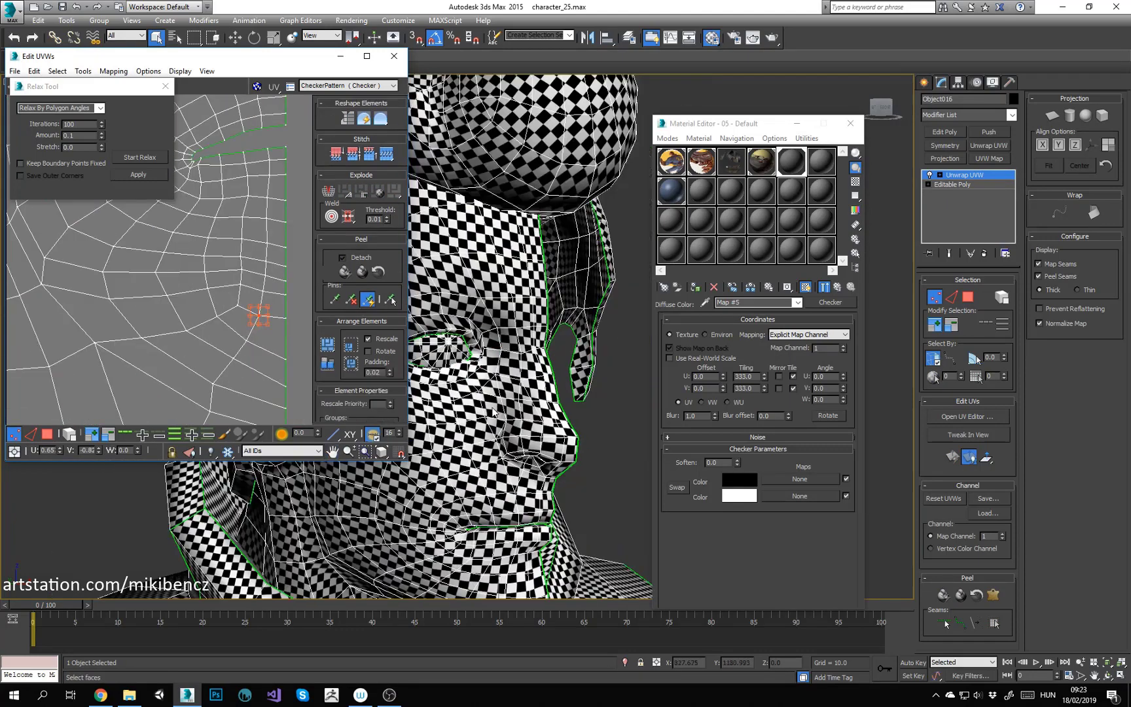
scroll(490, 419, "up", 2)
left_click(490, 452)
middle_click_drag(490, 452, 452, 366, "alt")
scroll(257, 341, "down", 3)
scroll(280, 306, "down", 2)
Step: Check the head's checker pattern from the side and save the scene
left_click(279, 306)
scroll(279, 306, "down", 2)
scroll(498, 354, "down", 4)
scroll(452, 367, "up", 4)
scroll(224, 333, "down", 4)
scroll(223, 332, "down", 5)
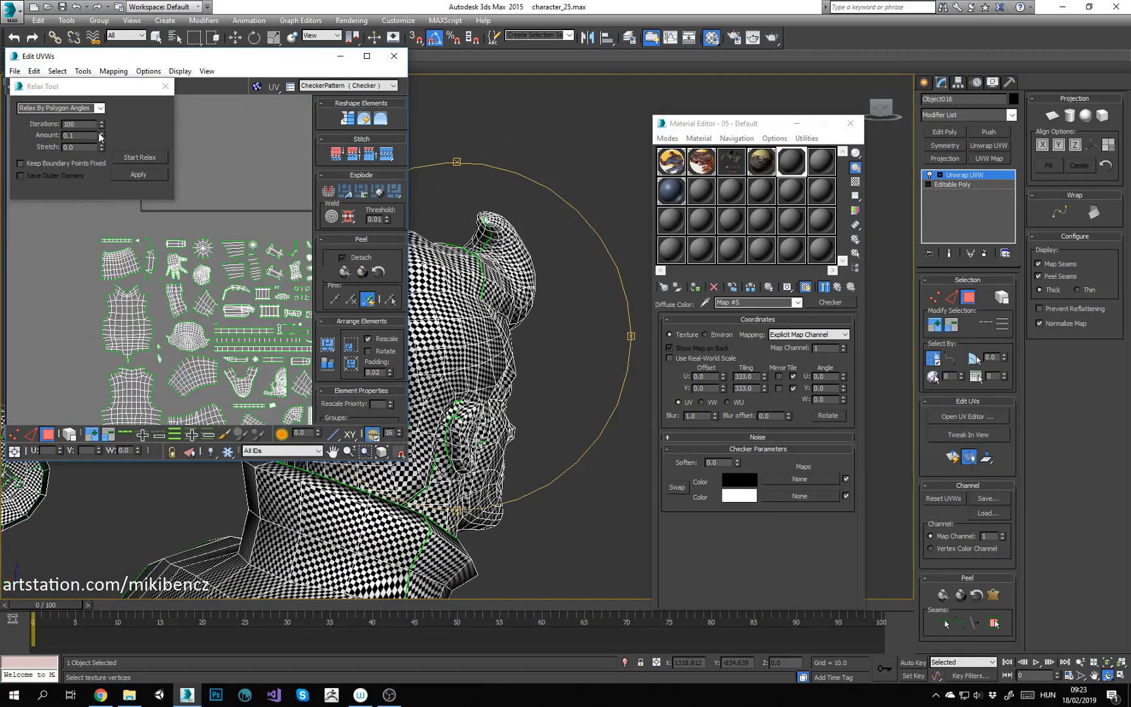
left_click(62, 7)
Step: Bring the whole character and its UV layout into view and close the Relax settings
scroll(529, 333, "down", 5)
middle_click_drag(529, 333, 451, 337, "alt")
scroll(452, 337, "down", 4)
scroll(189, 264, "up", 2)
scroll(175, 267, "down", 1)
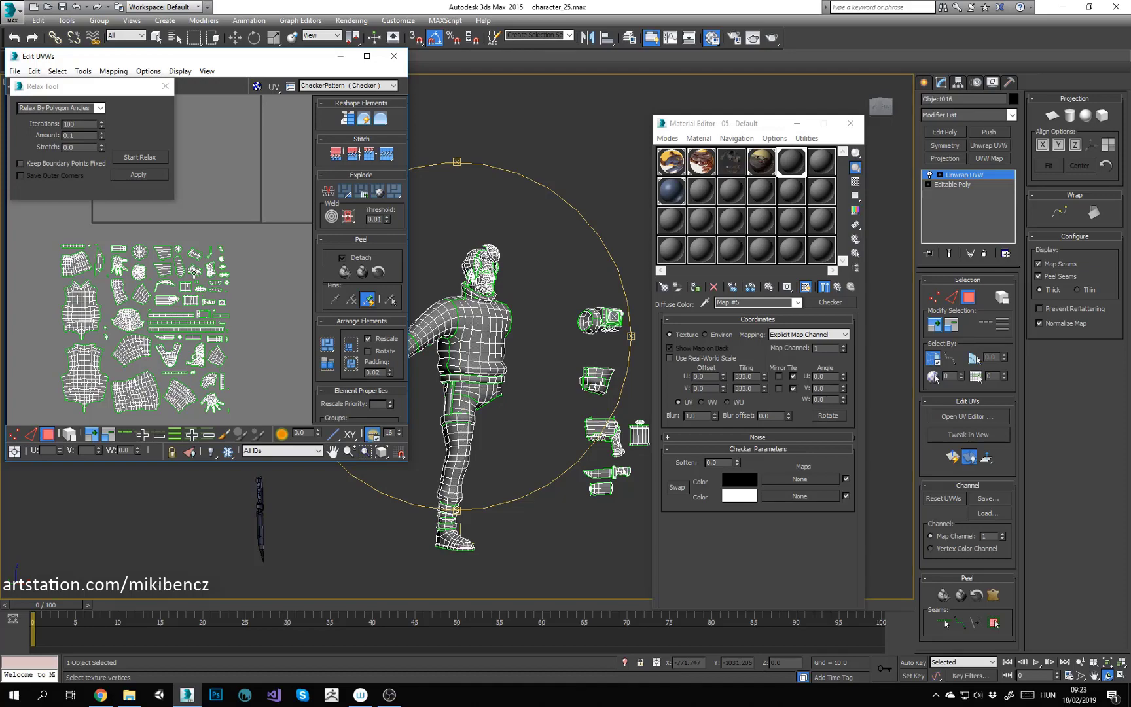
middle_click_drag(581, 192, 563, 217, "alt")
left_click(165, 86)
middle_click_drag(216, 197, 214, 152)
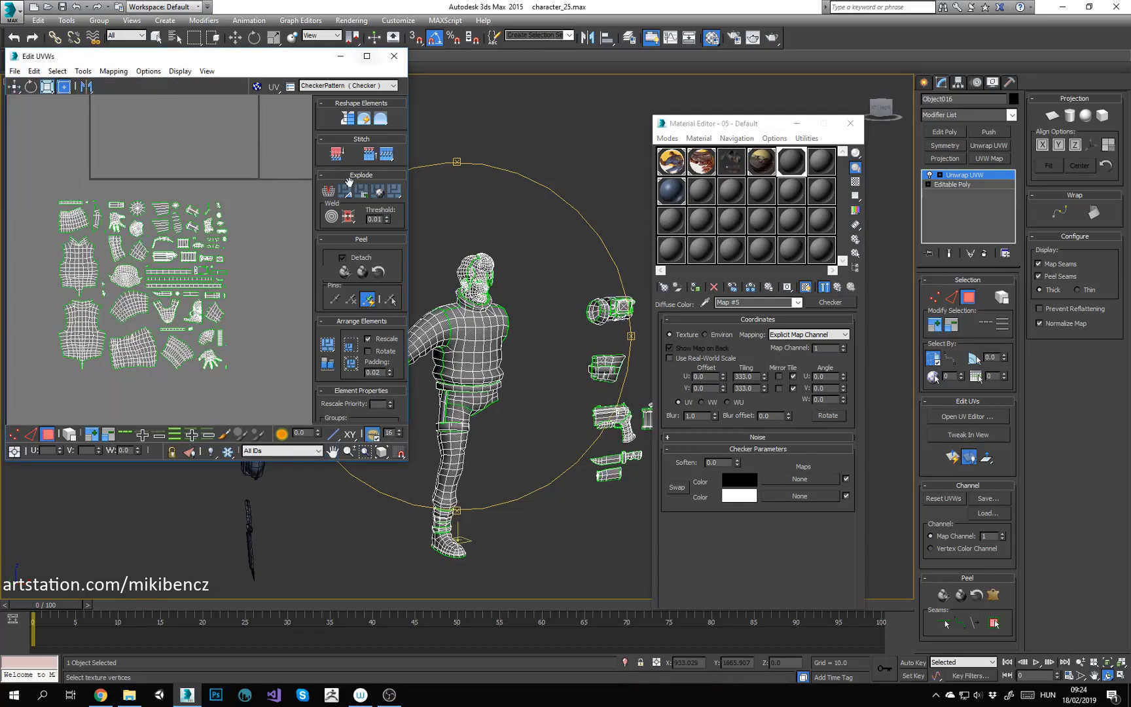
Step: Select the whole face shell and move it out of the packed layout into the empty space to its right
scroll(480, 284, "up", 6)
scroll(201, 330, "up", 1)
left_click(198, 326)
right_click(196, 322)
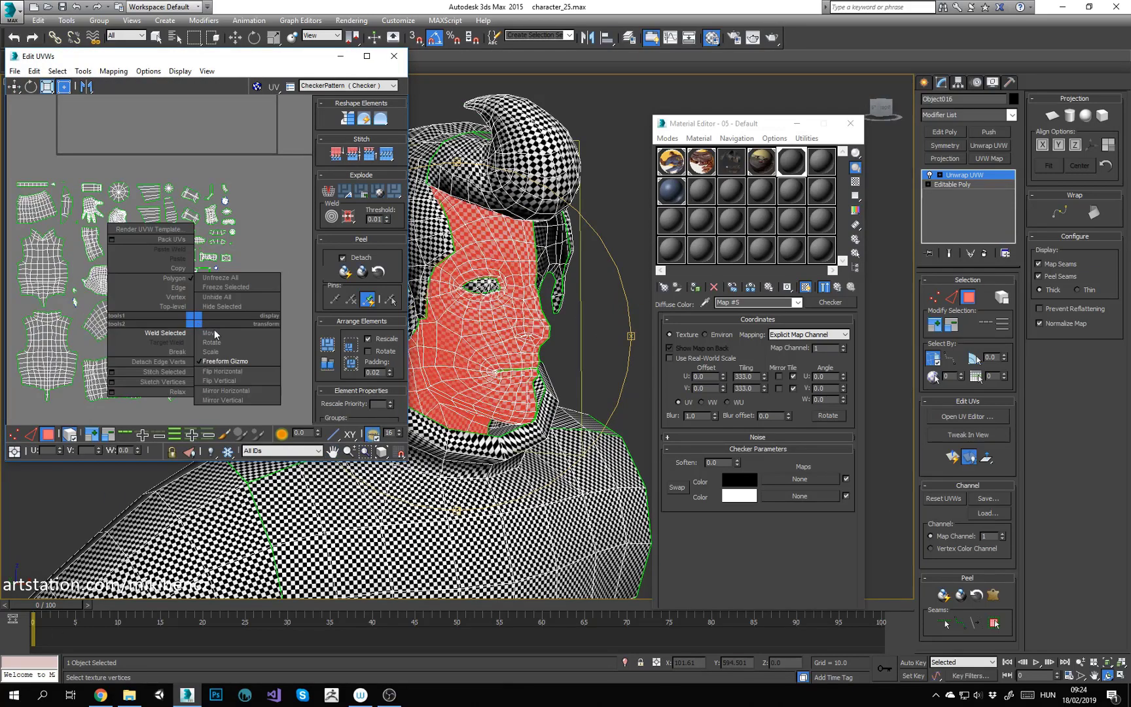
left_click(210, 347)
left_click_drag(210, 351, 297, 338)
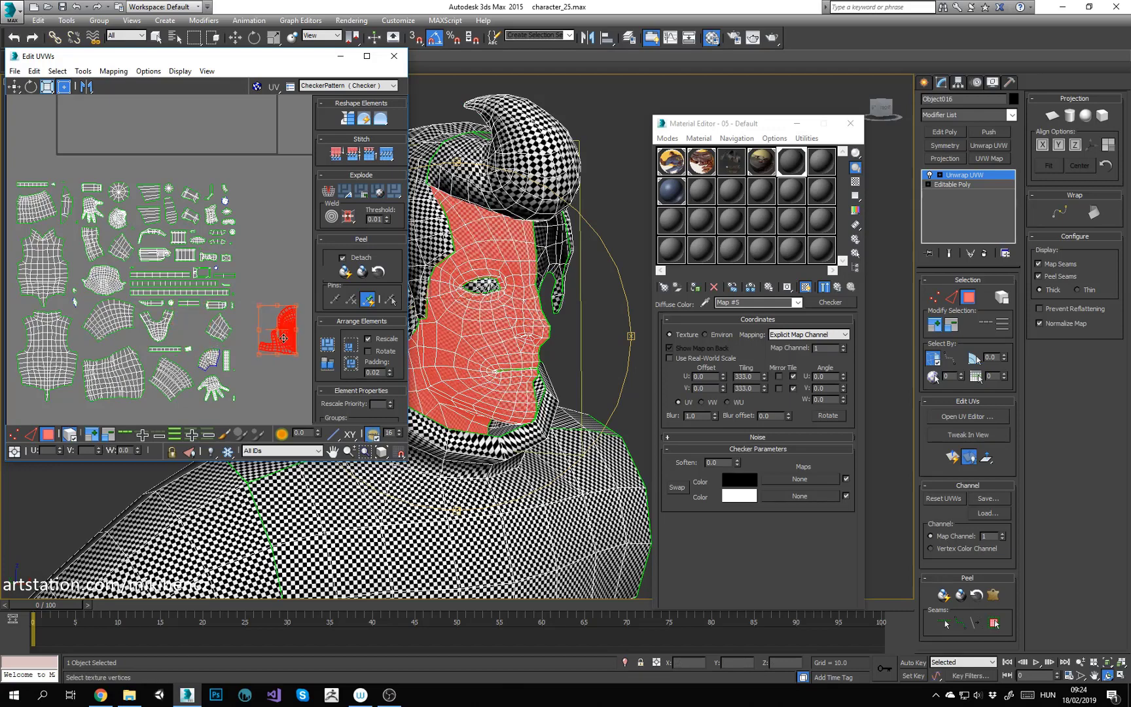
Step: Move the round eyeball shell out of the packed layout and place it above the face shell
left_click(249, 239)
middle_click_drag(249, 238, 246, 229)
scroll(119, 217, "up", 5)
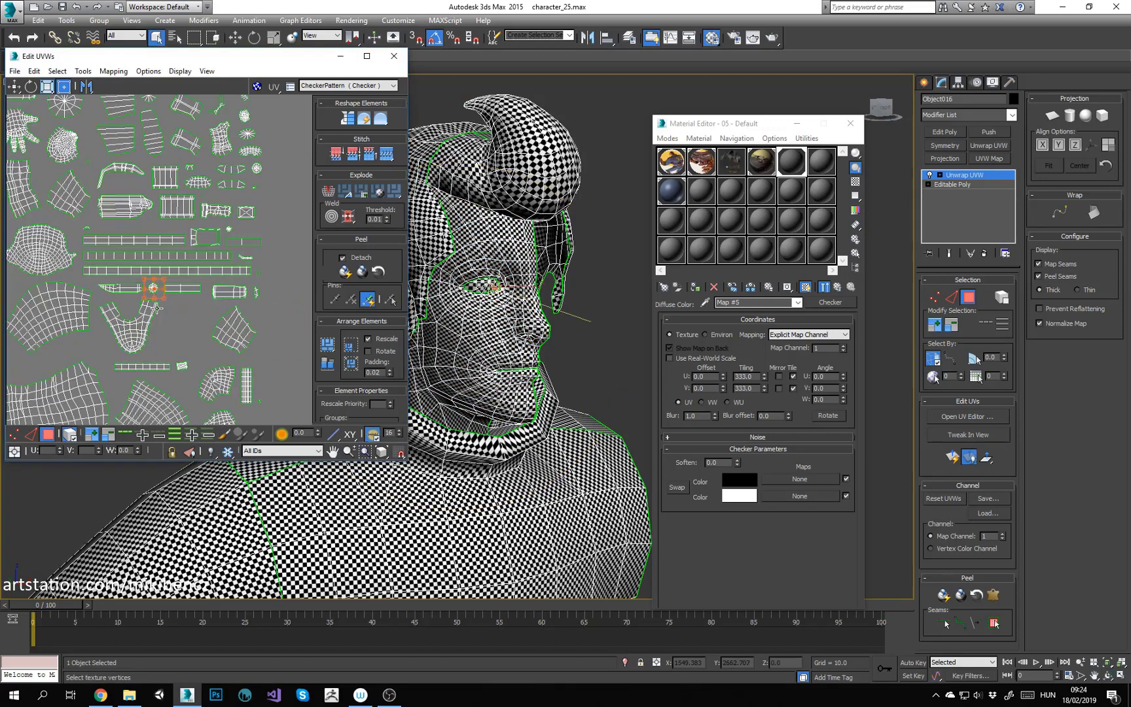
scroll(122, 270, "down", 7)
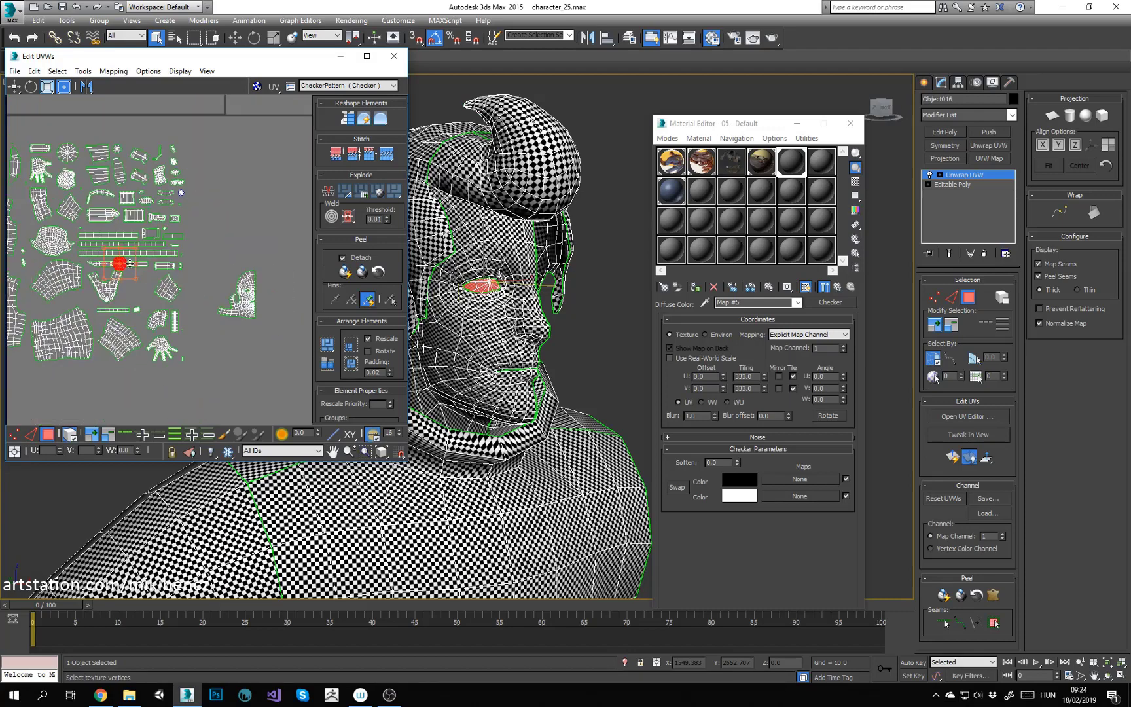
left_click_drag(123, 267, 250, 251)
Step: Select the quiff and scalp shells together and move them to the left of the packed layout
middle_click_drag(131, 209, 182, 208)
scroll(197, 203, "up", 4)
left_click(180, 247)
scroll(208, 233, "down", 3)
scroll(211, 239, "down", 1)
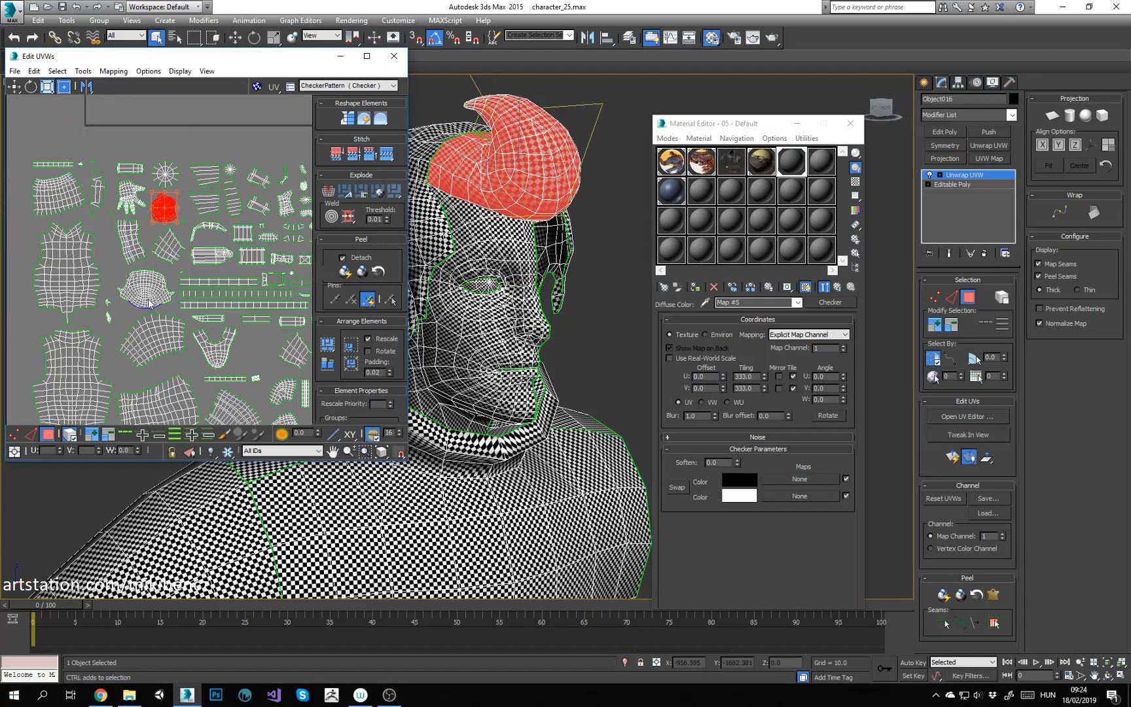
left_click(147, 290, "ctrl")
left_click_drag(178, 310, 192, 334, "ctrl+alt")
scroll(167, 307, "down", 5)
Step: Separate the narrow gridded shell from the packed layout and move the upper-row hand shell down to the other hand shell
left_click(141, 307)
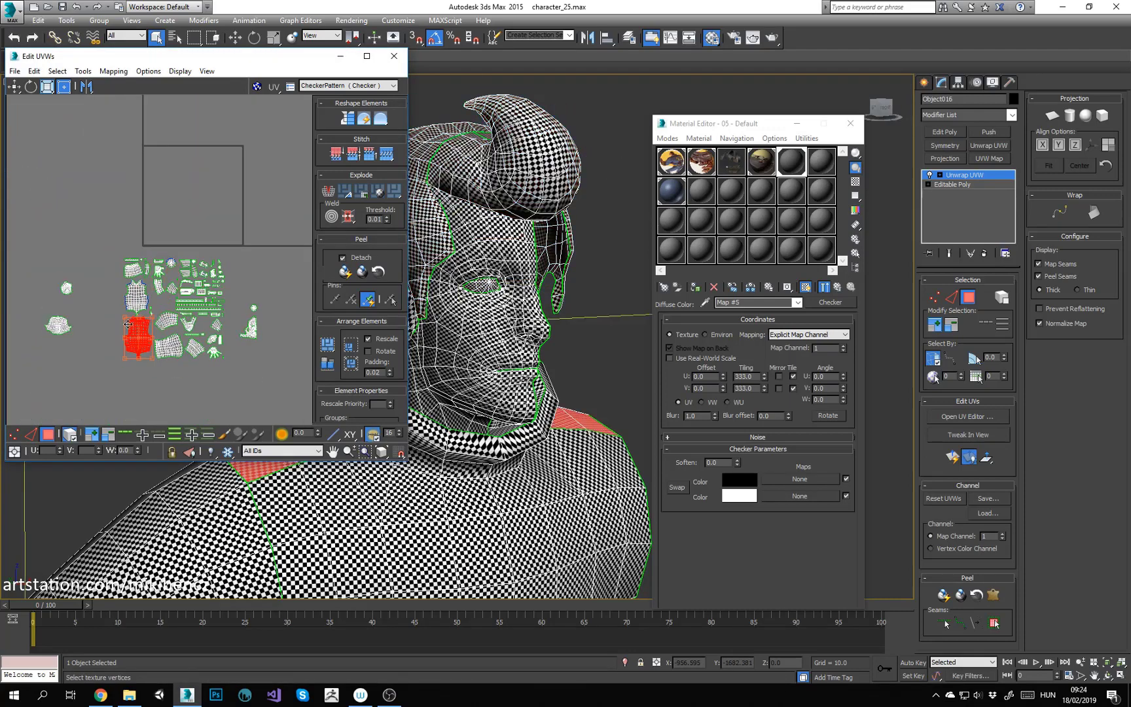
scroll(127, 260, "up", 2)
left_click(210, 146)
scroll(252, 235, "up", 4)
left_click(235, 263)
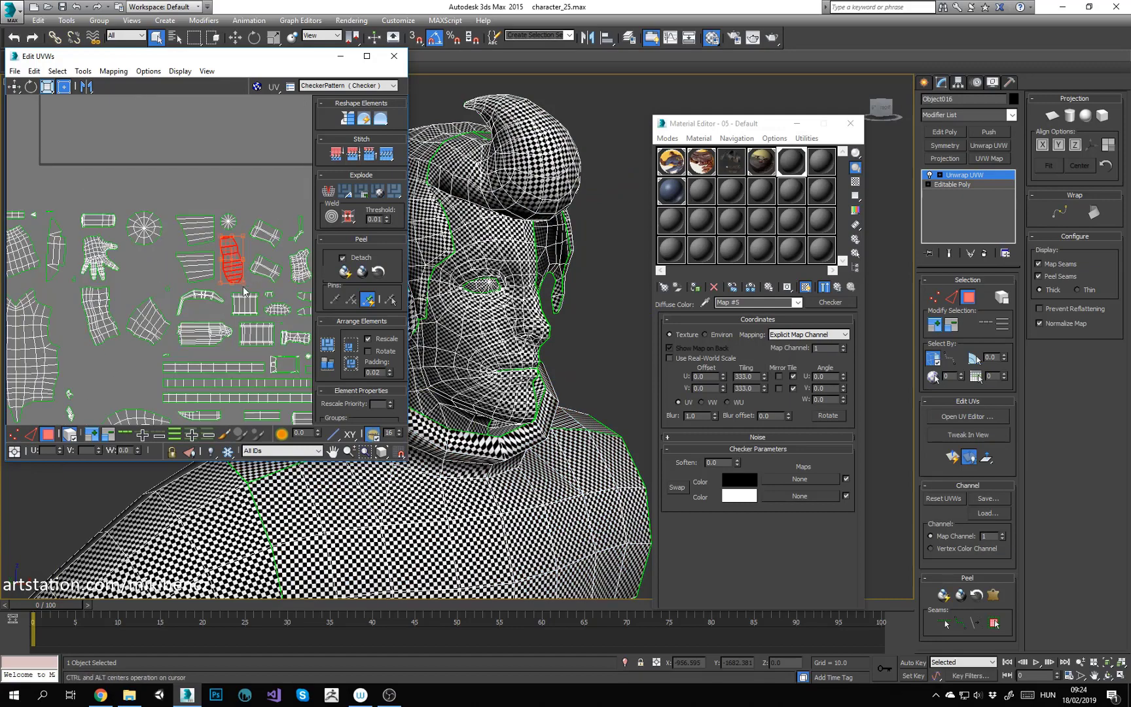
scroll(232, 266, "down", 3)
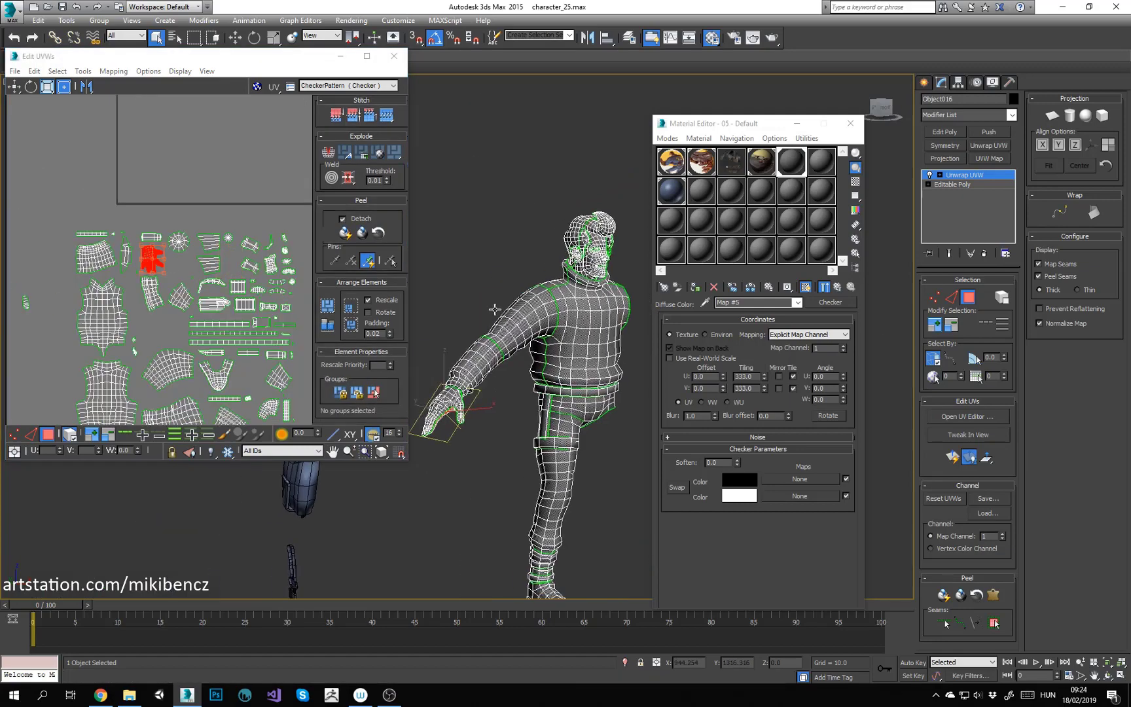
scroll(182, 273, "up", 2)
scroll(182, 207, "down", 2)
scroll(179, 213, "down", 1)
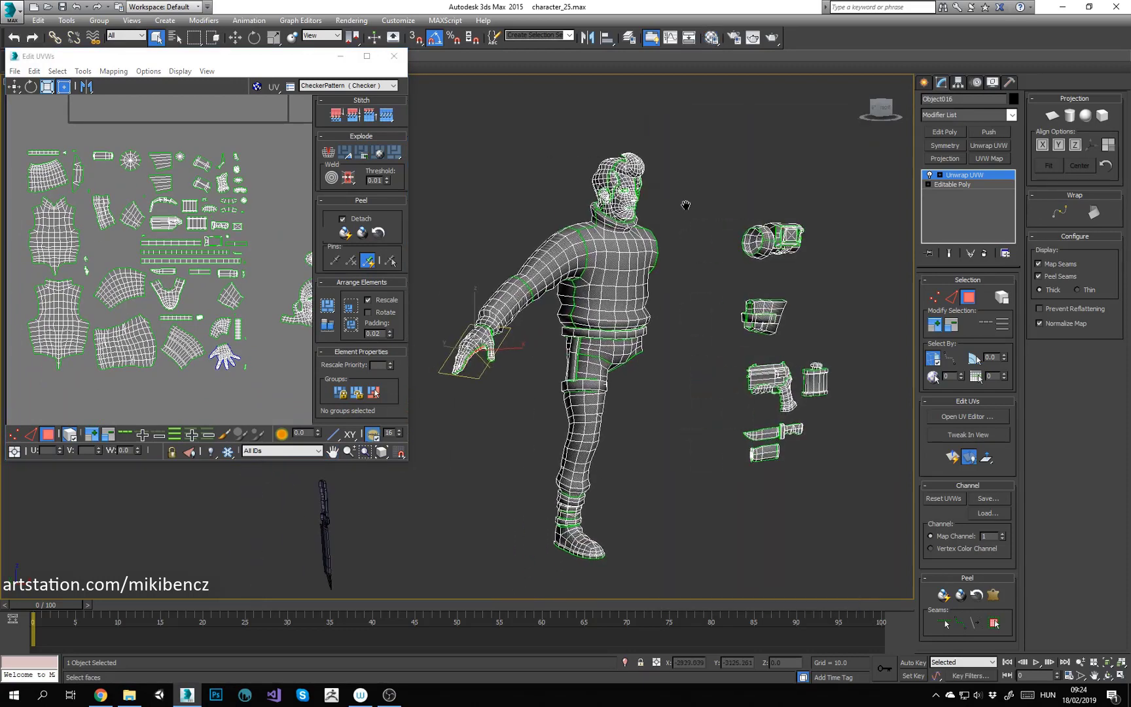
Step: Move the two torso shells and the large trouser and sleeve shells down into a separate group below the layout
left_click(149, 280)
left_click_drag(149, 280, 152, 402)
left_click(71, 275)
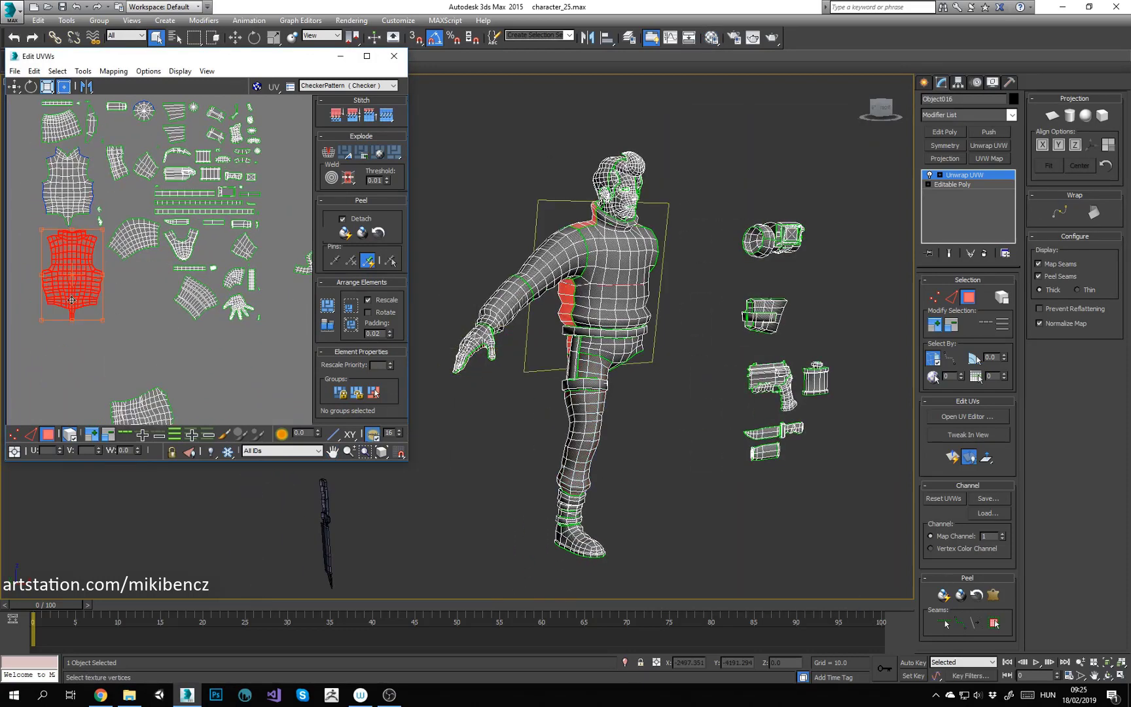
left_click_drag(72, 275, 51, 387)
left_click_drag(68, 188, 49, 297)
left_click_drag(196, 298, 121, 373)
left_click_drag(137, 250, 168, 378)
Step: Move the hand shell and the neighbouring small shells down beside the separated clothing group
left_click(239, 306)
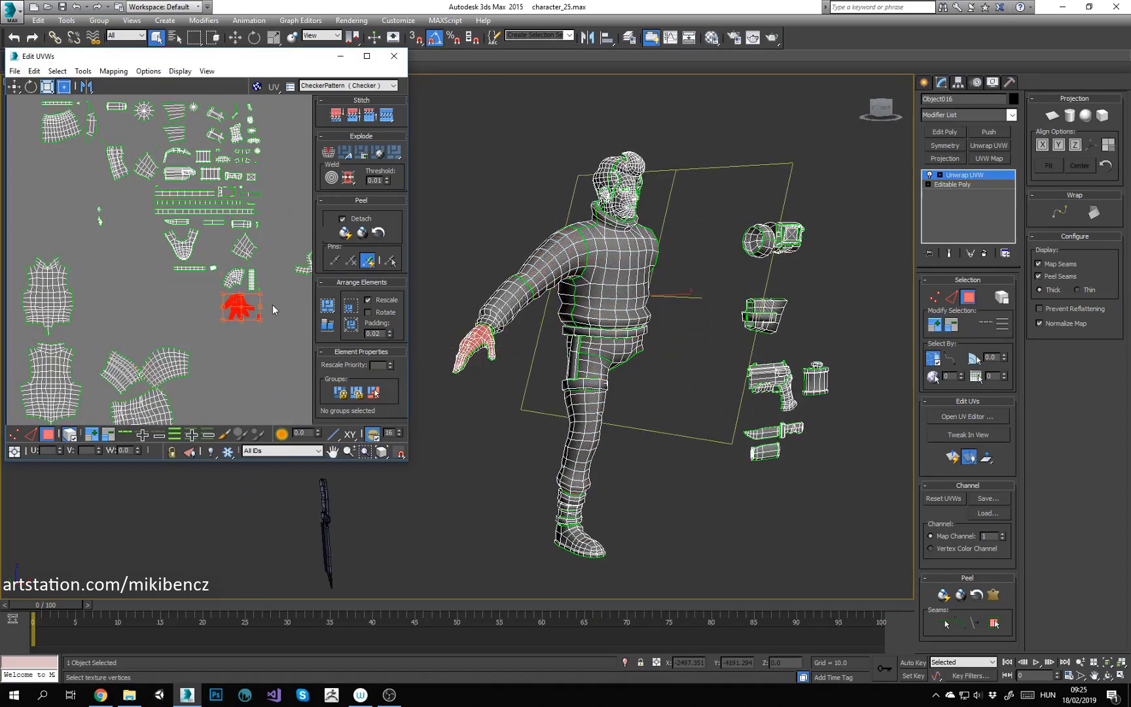
left_click(232, 277)
middle_click_drag(452, 281, 498, 320, "alt")
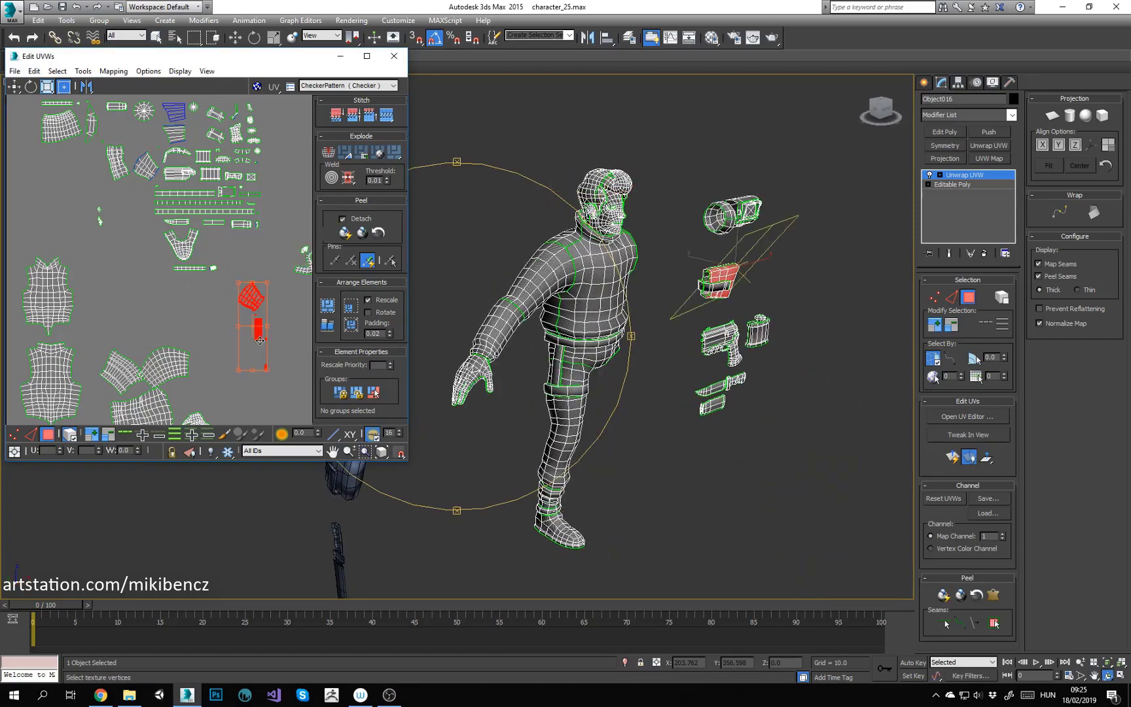
left_click_drag(260, 340, 263, 407)
Step: Select the forearm sleeve shell with its neighbouring shells and move them up and left, clear of the layout
middle_click_drag(243, 251, 244, 320)
left_click_drag(31, 158, 98, 199)
middle_click_drag(550, 307, 458, 268, "alt")
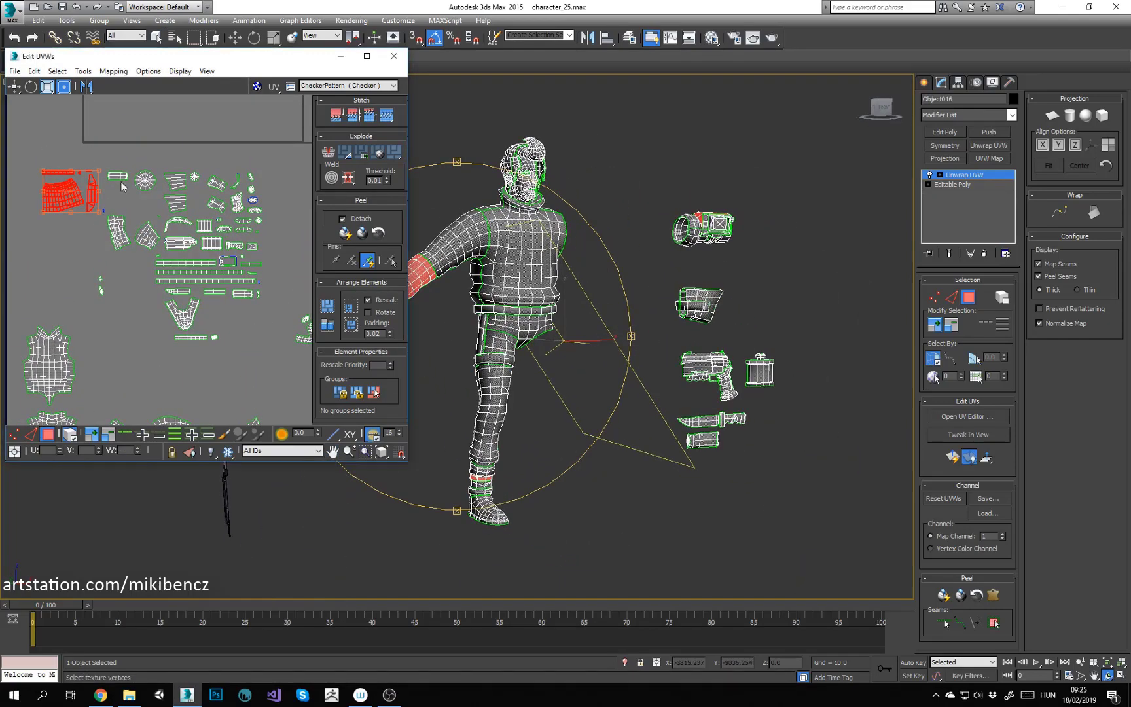
left_click_drag(73, 194, 23, 153)
Step: Move the lower-leg shell and the U-shaped shell out of the packed area toward the clothing group
left_click(118, 220)
left_click_drag(118, 221, 116, 219)
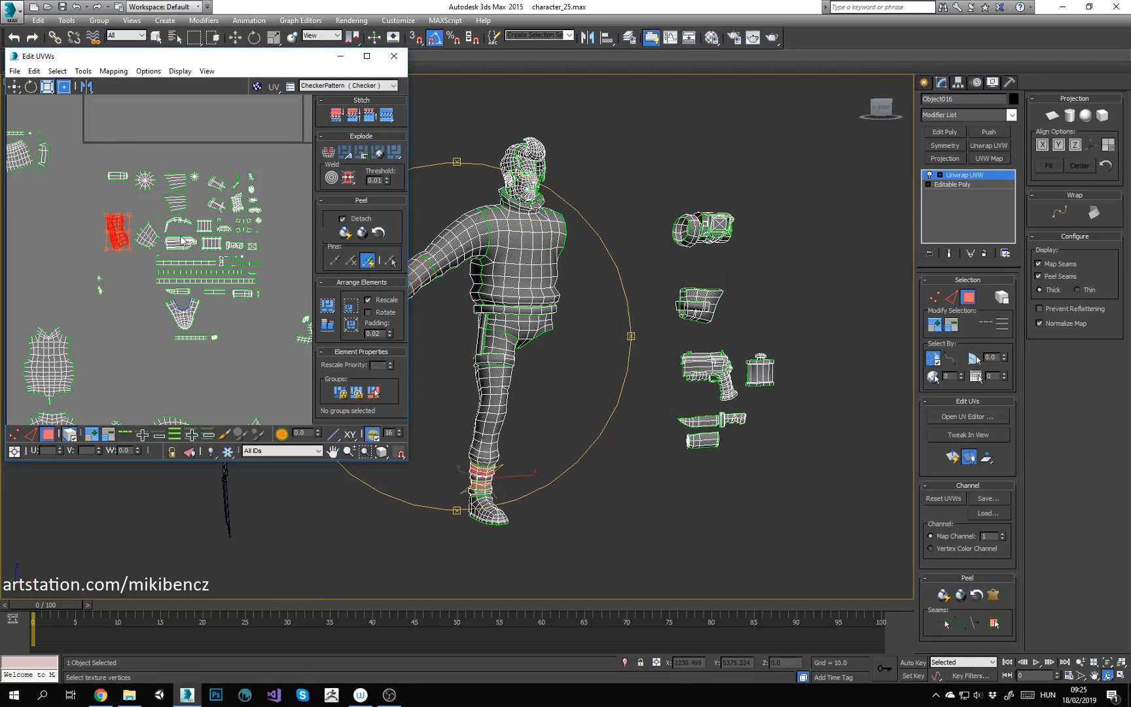
left_click_drag(171, 348, 135, 404)
left_click(177, 386)
Step: Move the diamond-shaped shell and the two small ribbed holster shells to the left of the packed shells, and save the scene
middle_click_drag(170, 386, 170, 343)
scroll(262, 242, "down", 3)
scroll(262, 210, "up", 4)
left_click(127, 248)
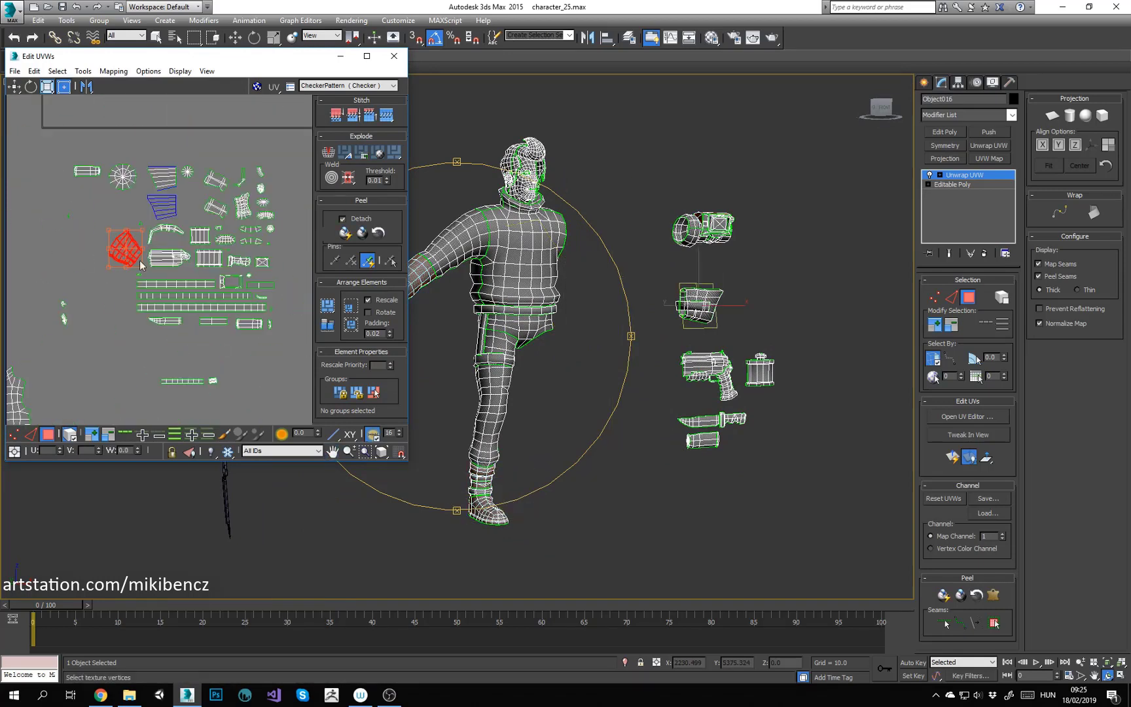
left_click(62, 7)
left_click(162, 206)
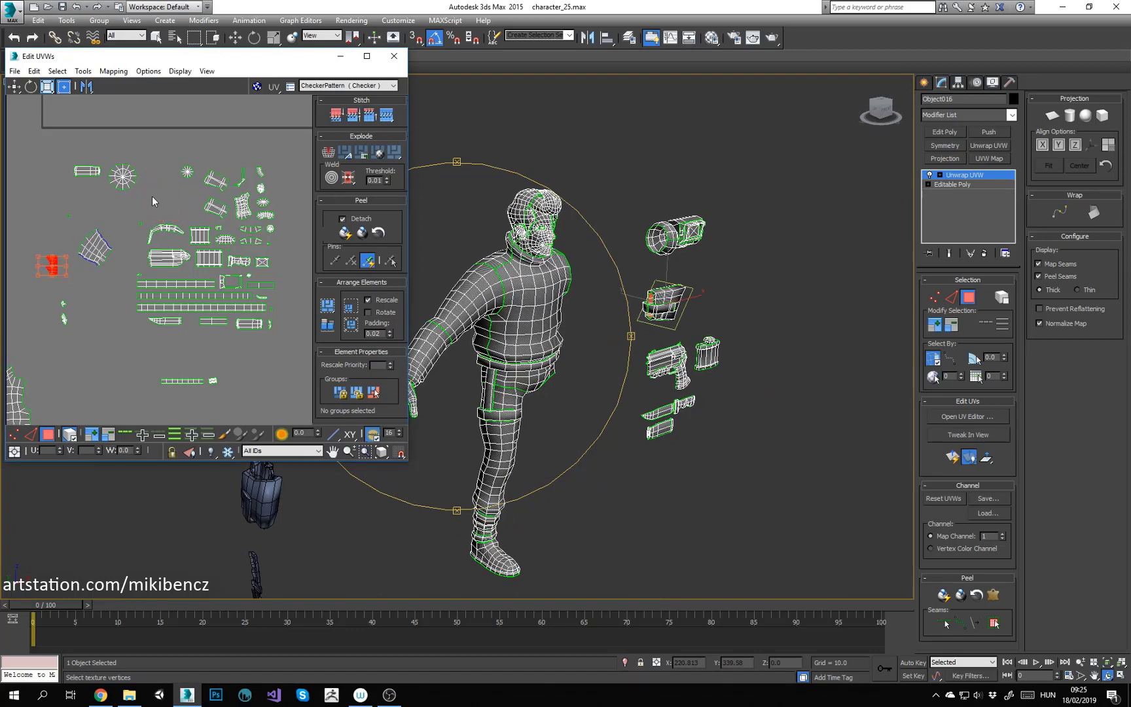
Step: Resize the UV editor window and bring the rearranged shells into view
scroll(254, 277, "up", 3)
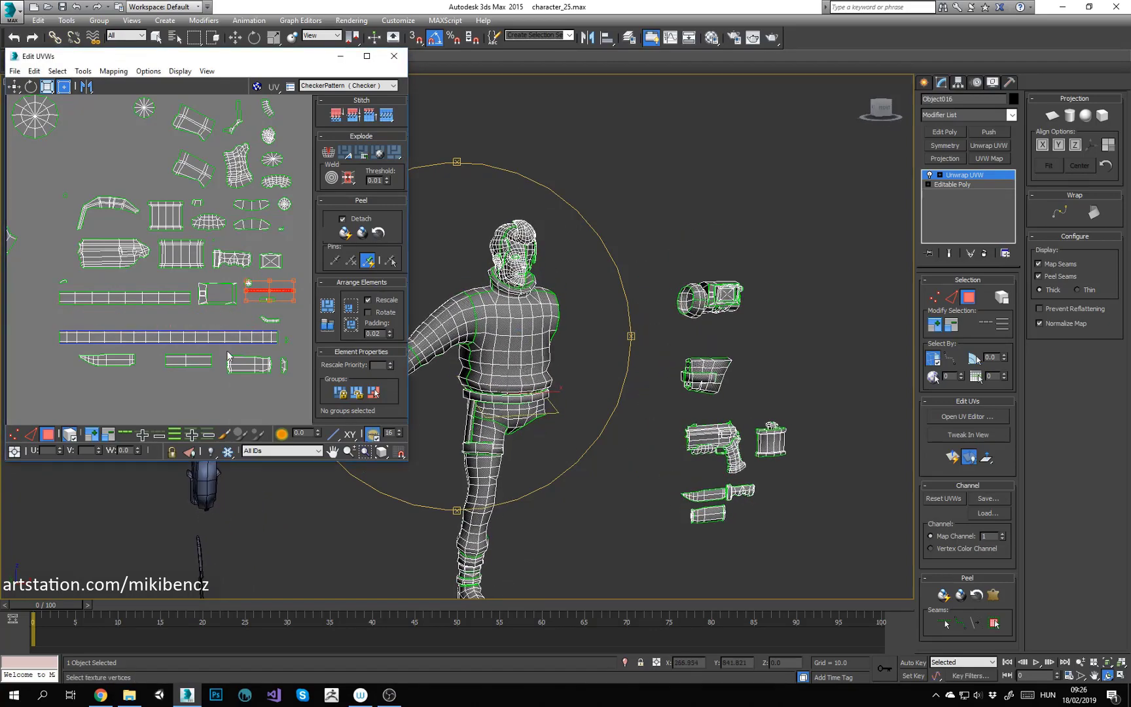
scroll(259, 232, "down", 5)
left_click(367, 56)
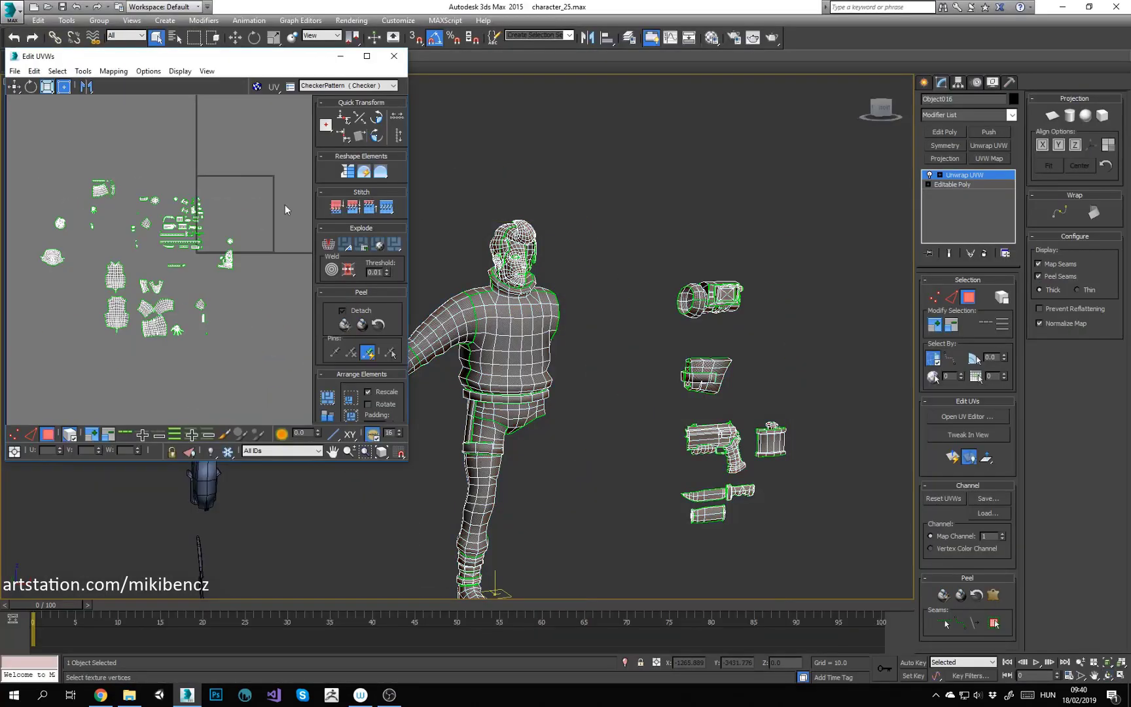
scroll(221, 271, "up", 5)
scroll(159, 269, "down", 2)
Step: Select the face shell, collapse the Unwrap UVW modifier into the mesh and assign the plain dark blue material to the object
left_click(167, 304)
right_click(971, 175)
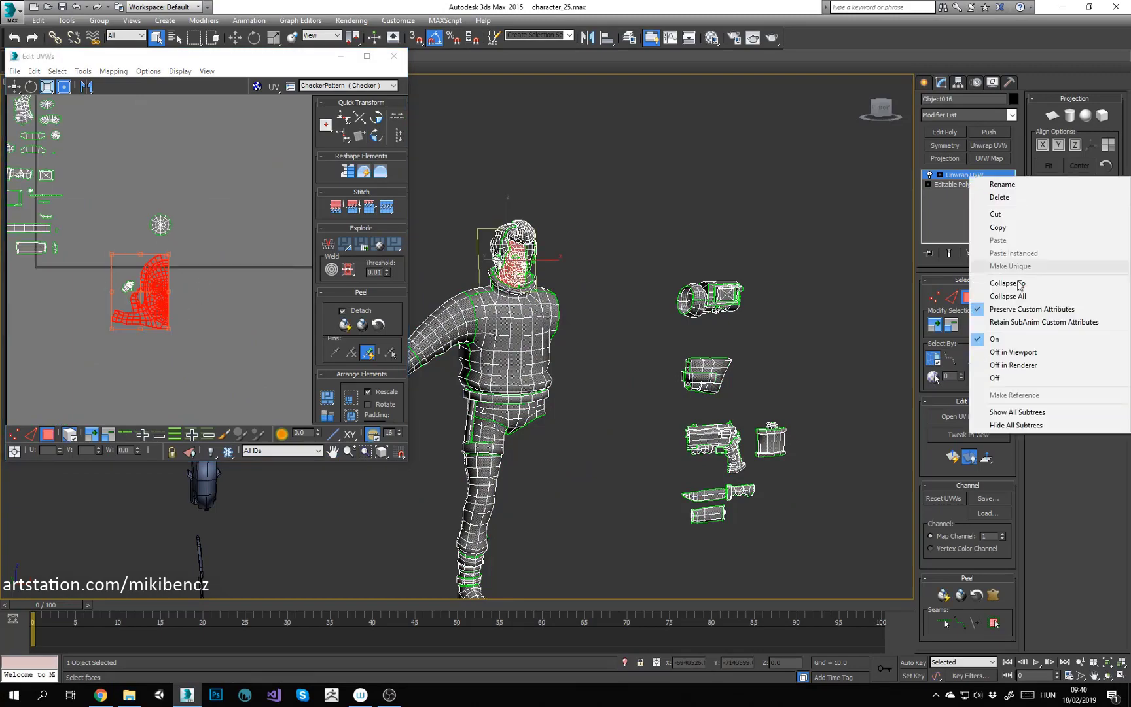
left_click(1020, 284)
key("m")
left_click(671, 191)
left_click(695, 287)
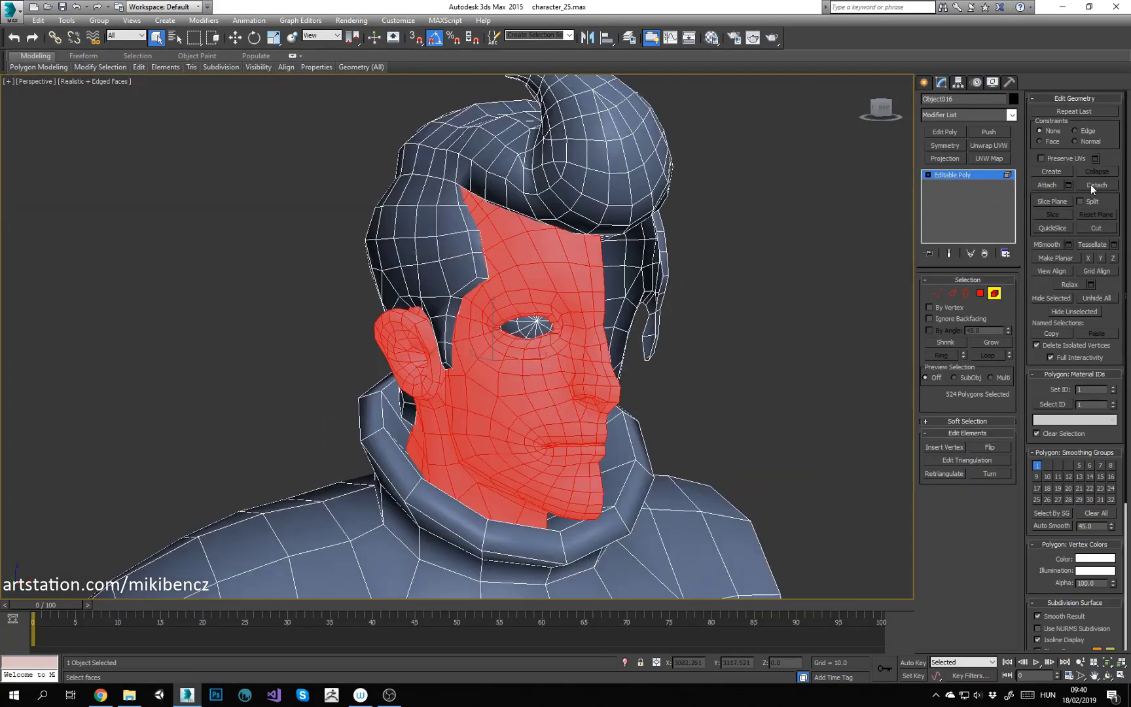
Step: Add the eyeball to the selected face and ear elements and detach them as a separate object
left_click(1091, 186)
left_click(614, 371)
left_click(529, 327, "ctrl")
middle_click_drag(529, 327, 576, 340, "alt")
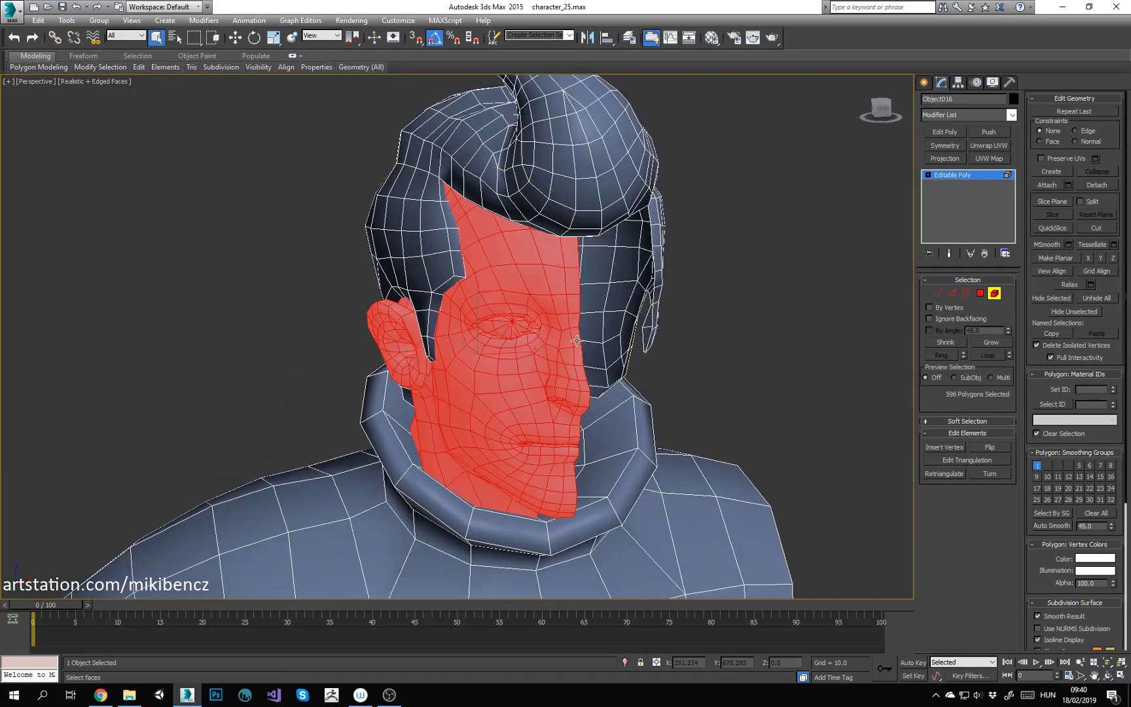
left_click(1097, 184)
left_click(613, 352)
left_click(1105, 188)
left_click(613, 353)
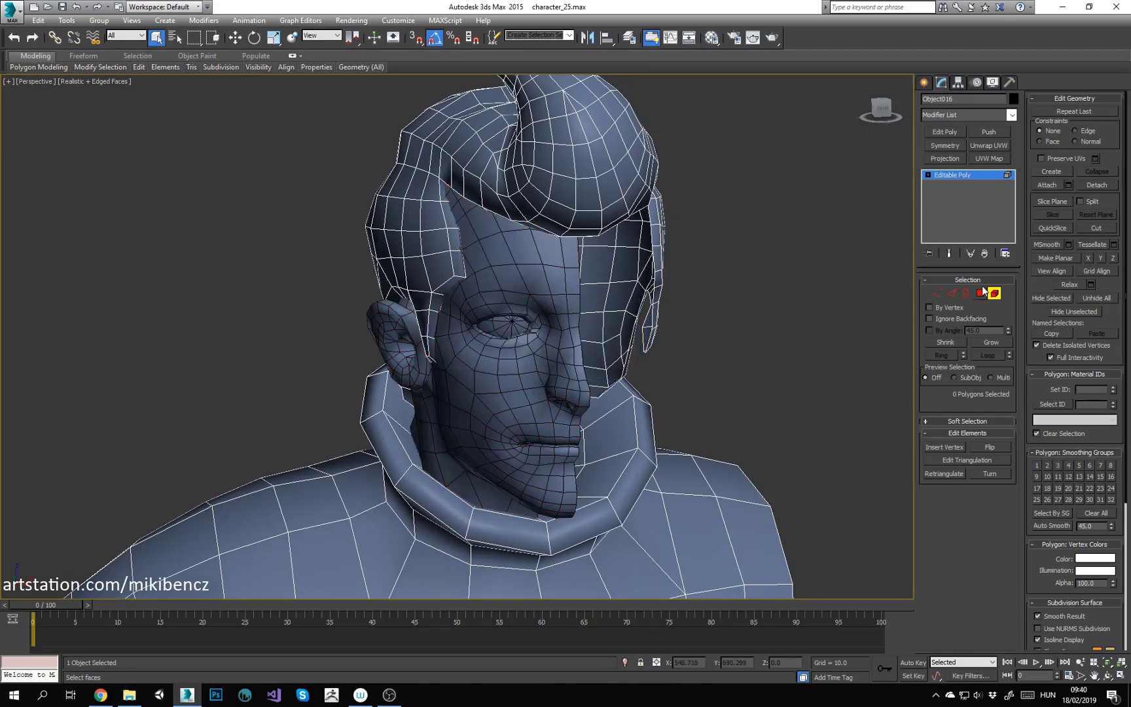
Step: Mirror the detached half face into a full face with a Symmetry modifier
left_click(995, 293)
left_click(553, 314)
left_click(945, 146)
left_click(946, 314)
key("F4")
middle_click_drag(589, 386, 560, 322, "alt")
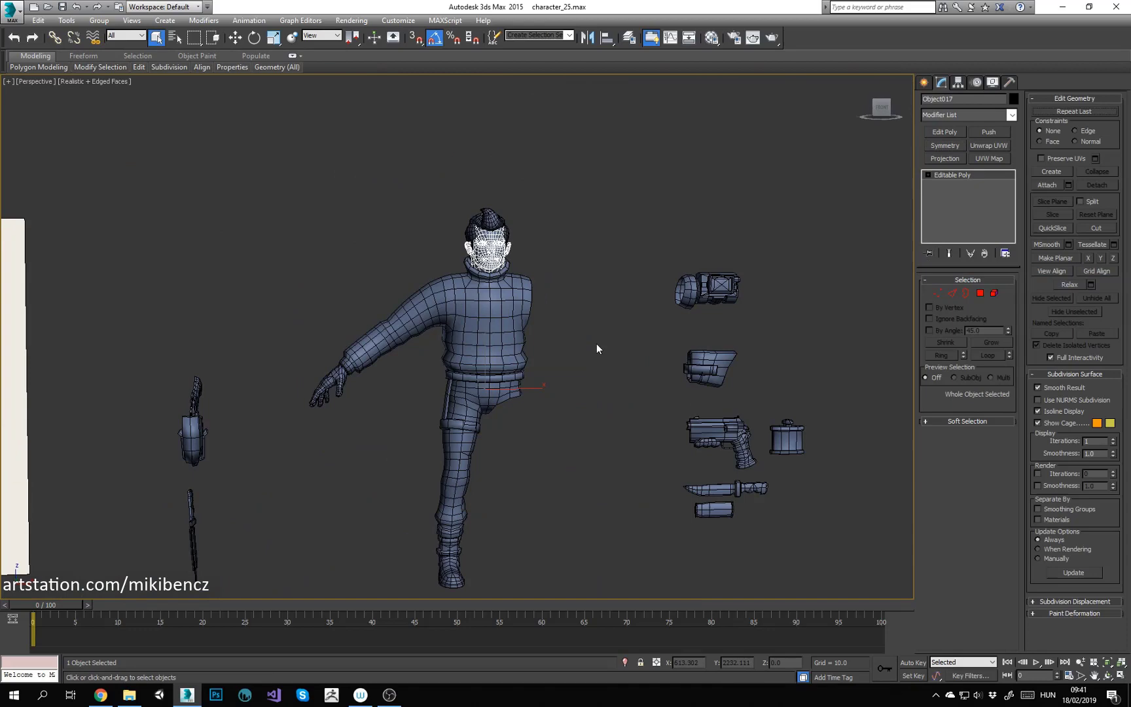
Step: Attach the mirrored full face to the character body object
left_click(511, 334)
left_click(1038, 186)
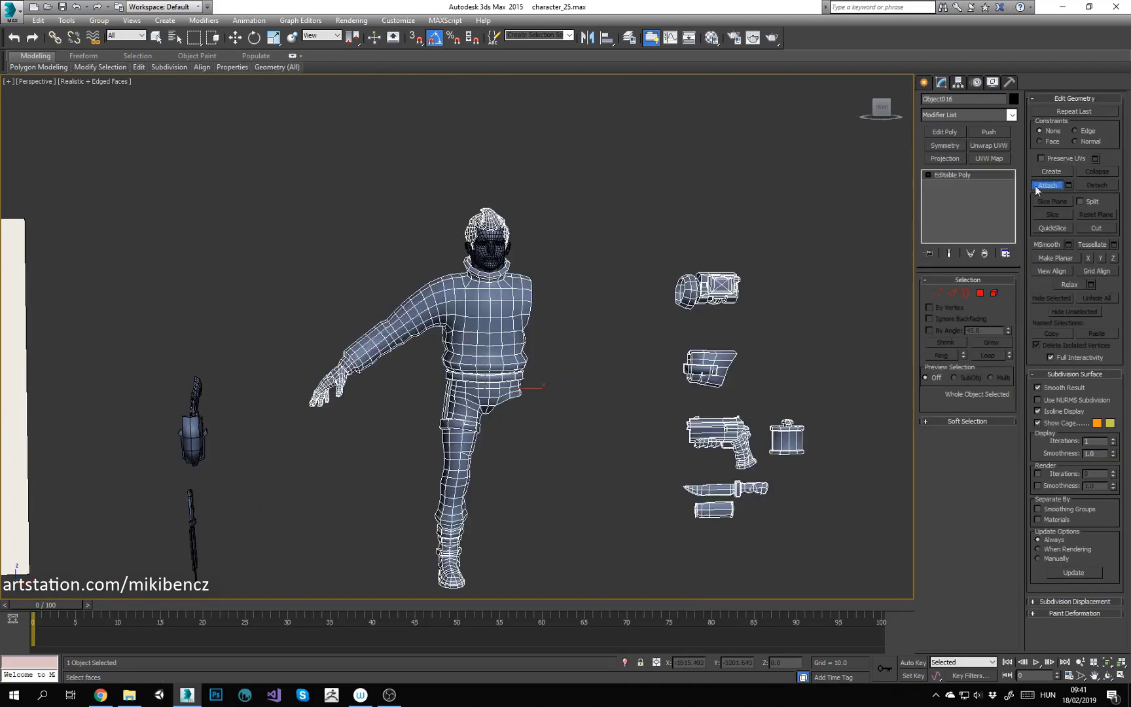
left_click(491, 252)
key("w")
Step: Apply Unwrap UVW to the combined object, open its UV editor and set polygon selection to whole elements
left_click(992, 146)
left_click(967, 417)
left_click(259, 90)
scroll(195, 352, "up", 3)
left_click(48, 434)
left_click(70, 434)
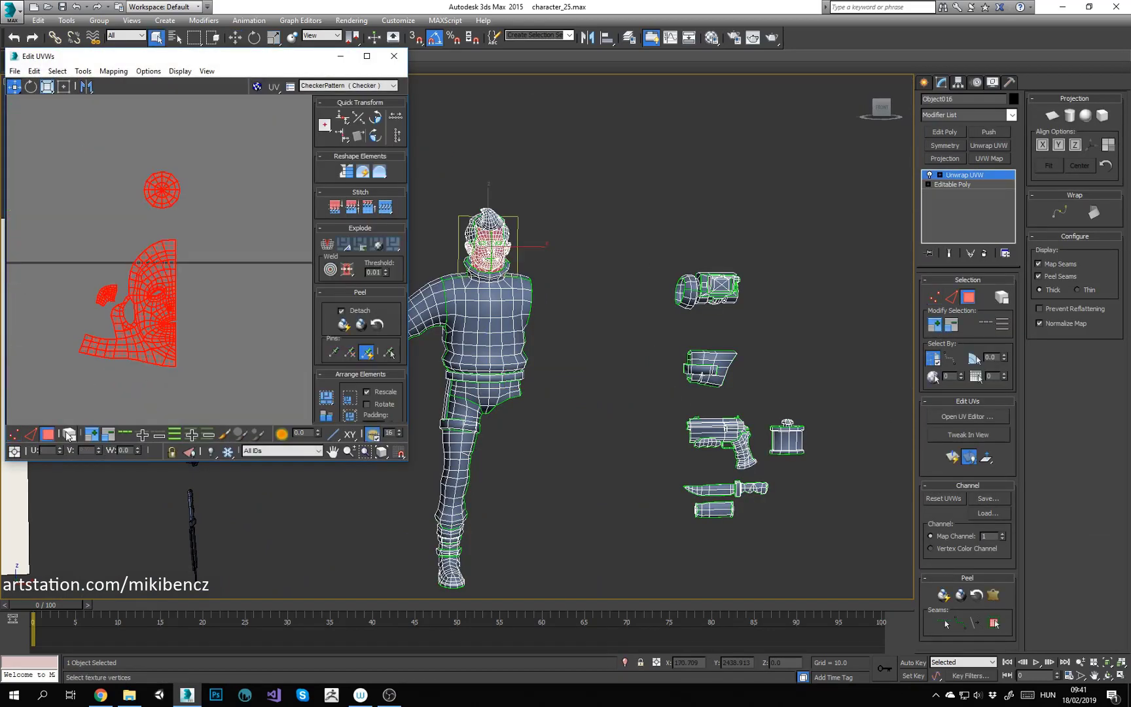
Step: Select one of the two overlapping half-face shells and mirror it horizontally
left_click(247, 329)
left_click(177, 325)
left_click(89, 88)
key("ctrl+z")
left_click(89, 87)
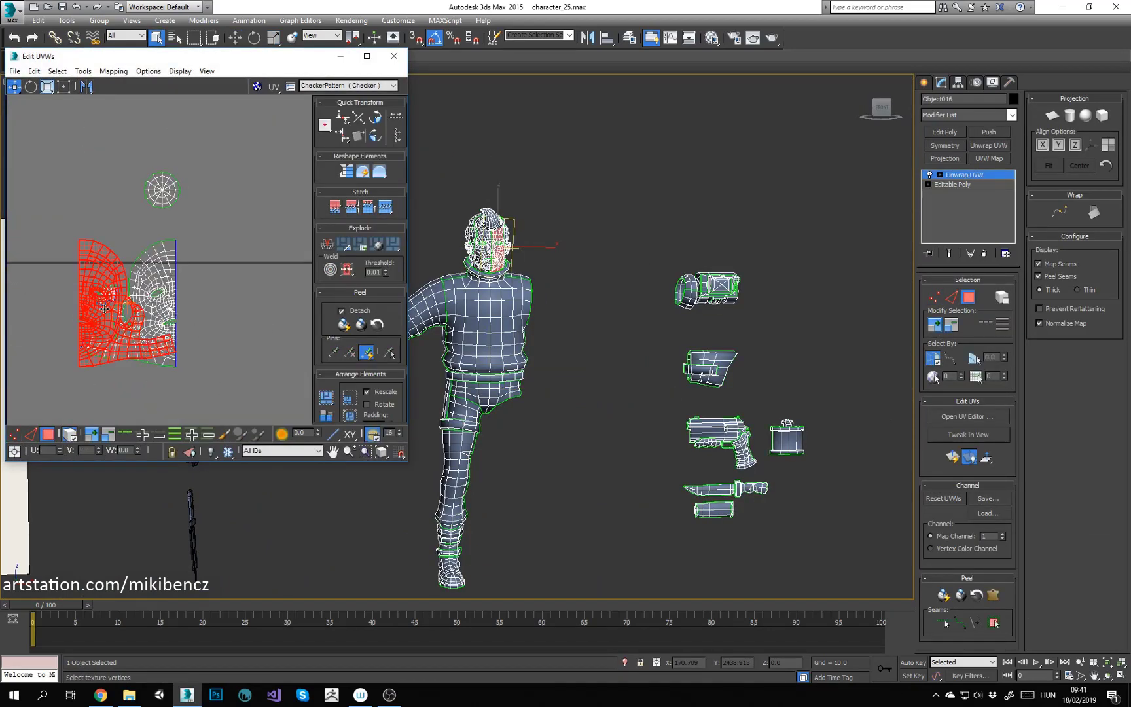
Step: Move the mirrored half-face shell beside the other half, select its straight center edges and stitch both halves into one face shell
left_click_drag(118, 294, 241, 296)
left_click(30, 434)
scroll(191, 294, "up", 3)
left_click(69, 434)
scroll(185, 286, "up", 3)
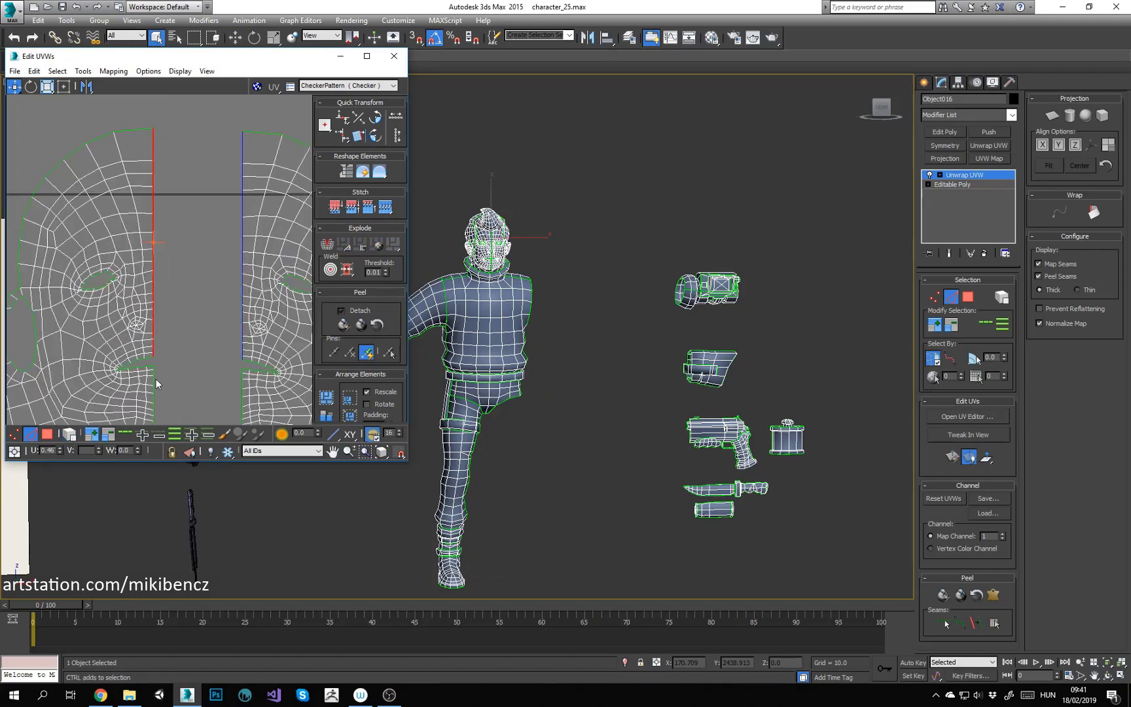
left_click(368, 207)
scroll(159, 192, "up", 2)
middle_click_drag(159, 192, 189, 247)
scroll(189, 247, "down", 8)
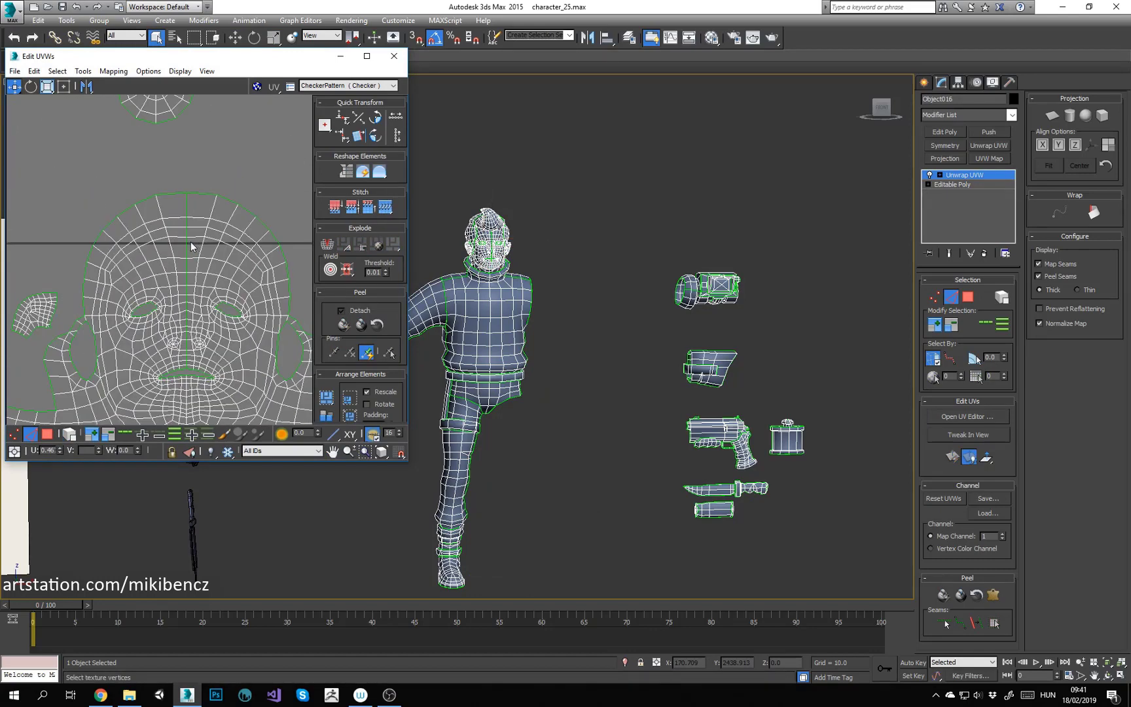
left_click(48, 433)
key("2")
scroll(205, 243, "up", 5)
scroll(247, 197, "down", 5)
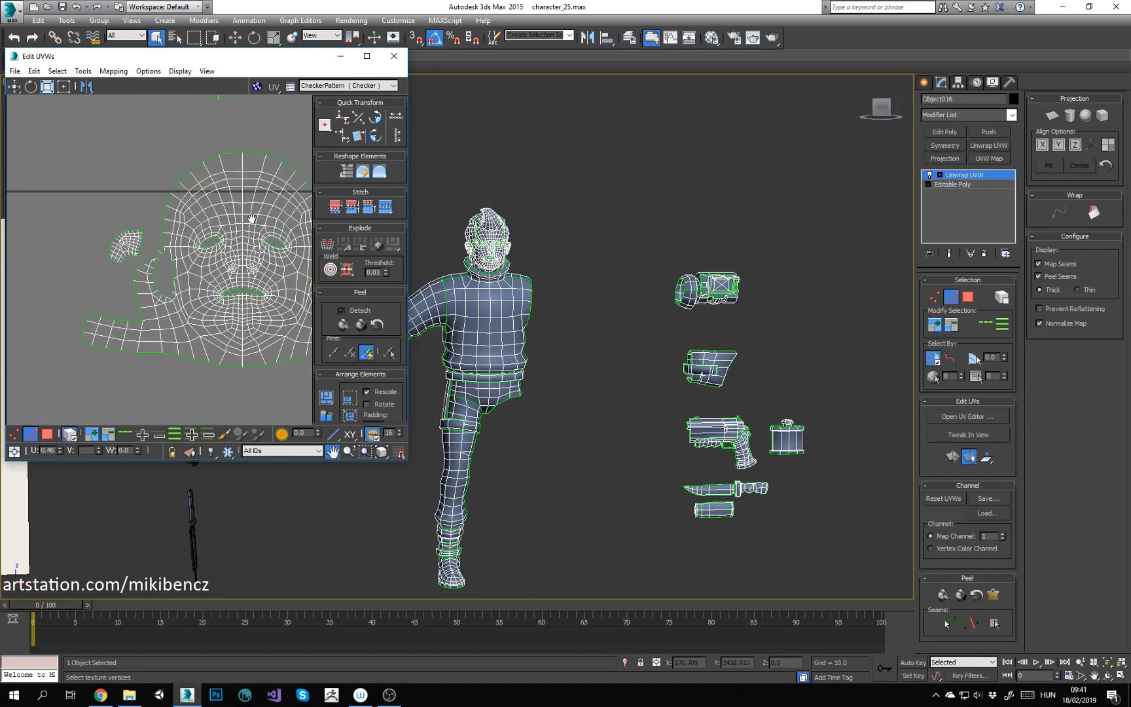
Step: Select all UV shells, scale them up slightly and uniformly in the maximized UV editor, and move them off the UV tile
key("3")
left_click(247, 163)
scroll(247, 163, "down", 8)
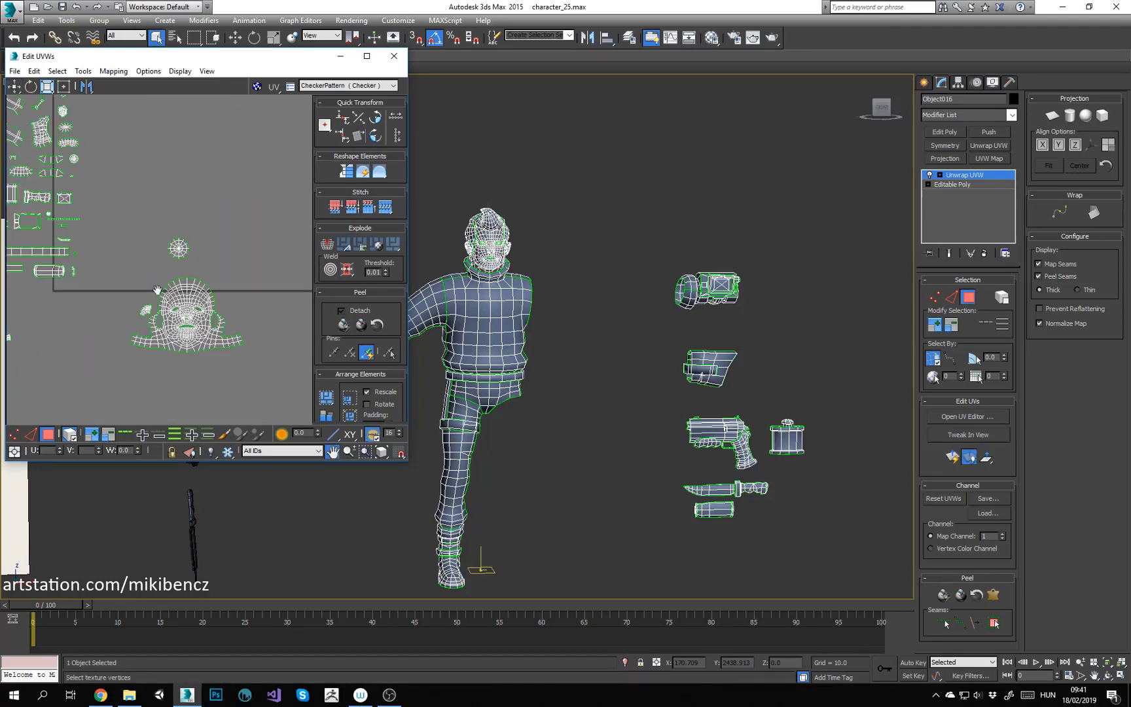
key("ctrl+a")
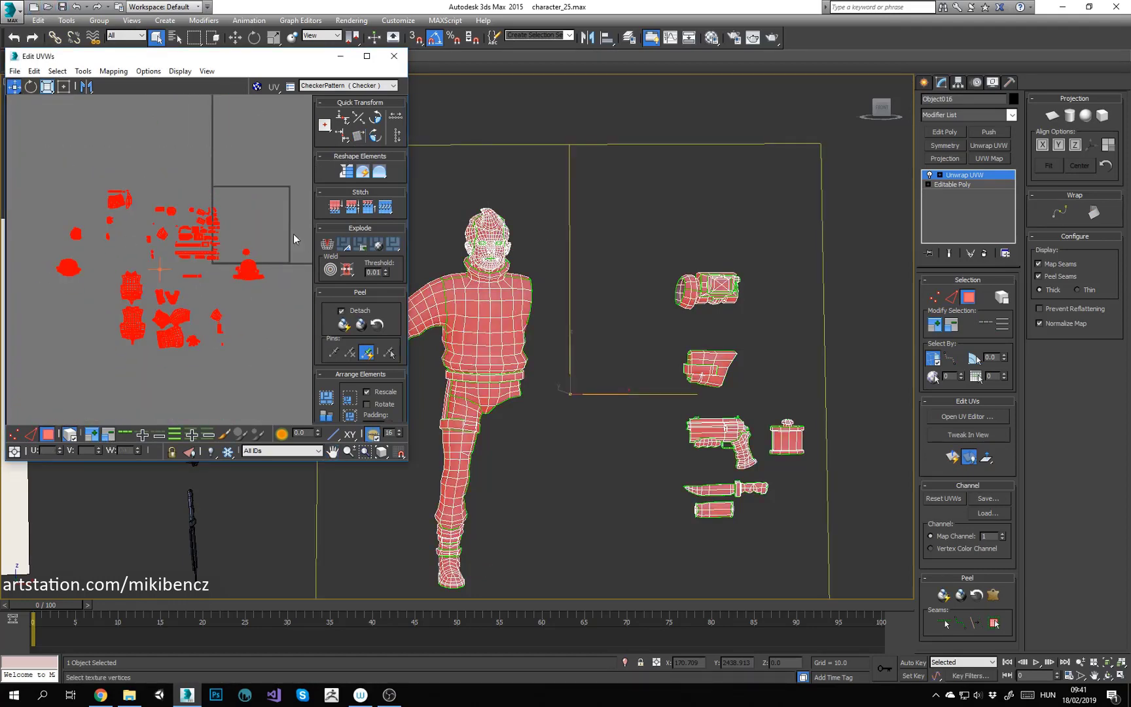
middle_click_drag(255, 230, 247, 230)
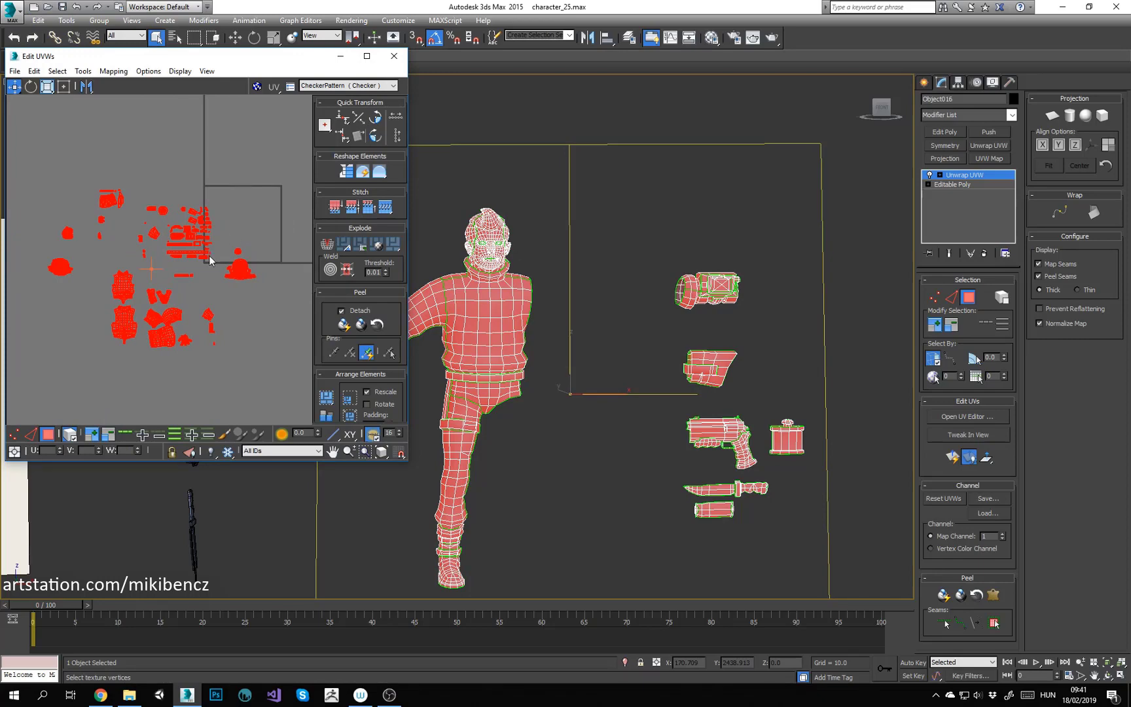
left_click(367, 57)
middle_click_drag(580, 352, 556, 358)
key("r")
left_click_drag(600, 255, 640, 224, "ctrl")
left_click_drag(619, 389, 489, 313)
left_click(523, 307)
Step: Move the two torso shells and the large rectangular clothing shell into the UV tile
scroll(498, 301, "up", 3)
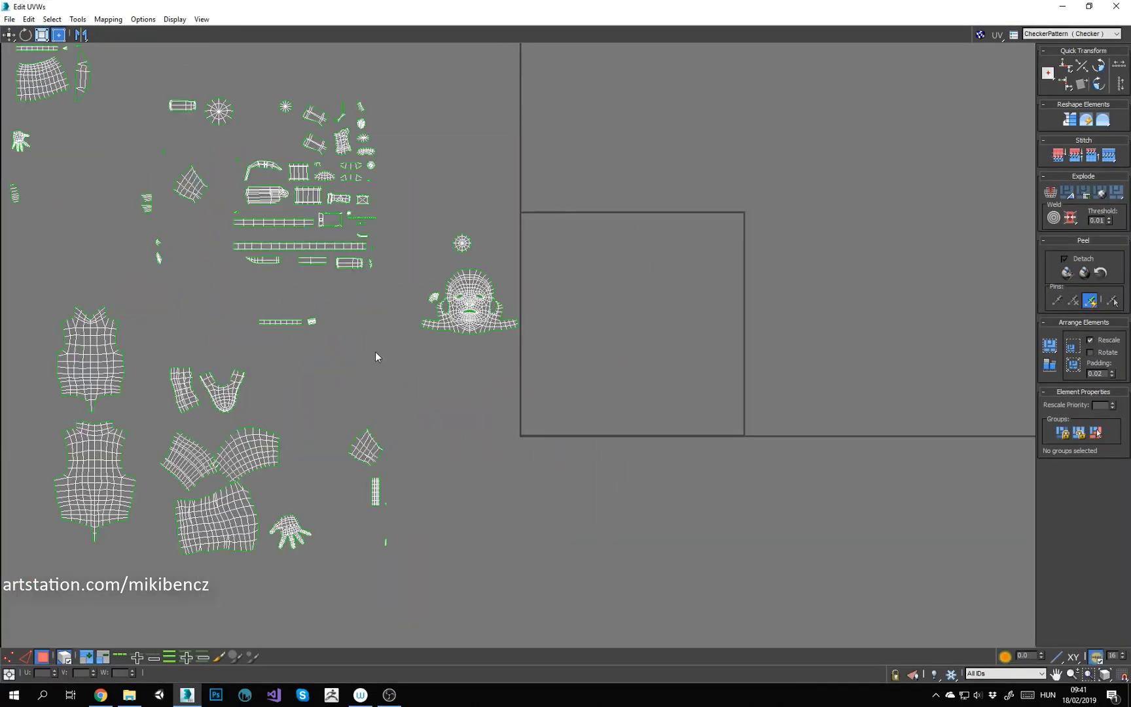
middle_click_drag(375, 352, 478, 329)
left_click(179, 456)
left_click_drag(179, 456, 650, 252)
left_click(195, 327)
left_click_drag(194, 328, 755, 239)
left_click_drag(252, 398, 865, 276)
left_click(825, 477)
left_click_drag(834, 276, 822, 251)
Step: Line up the two torso shells and the large rectangular shell closely along the tile's upper edge
scroll(822, 251, "up", 3)
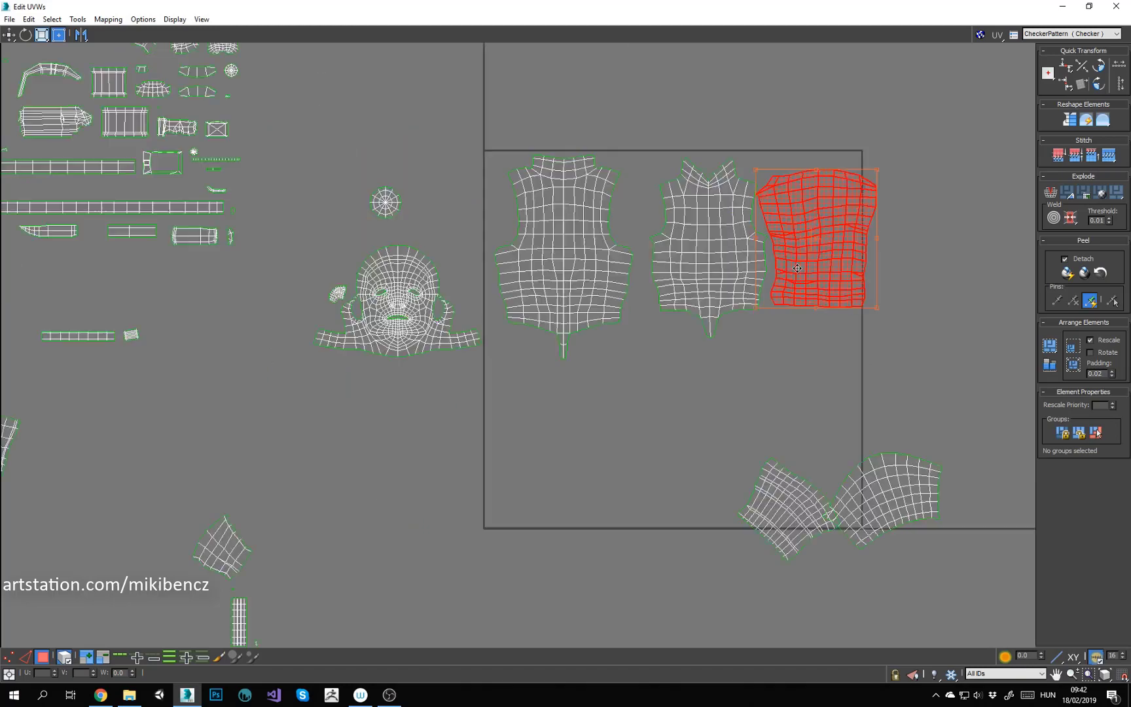
left_click_drag(680, 225, 657, 228)
left_click_drag(525, 85, 654, 196)
left_click_drag(654, 196, 648, 195)
left_click_drag(821, 226, 801, 219)
Step: Rotate the two curved grid shells upright and stack them beneath the large rectangular shell
left_click(867, 450)
scroll(866, 451, "down", 3)
left_click_drag(814, 561, 831, 399)
left_click(884, 523)
left_click_drag(884, 524, 821, 510)
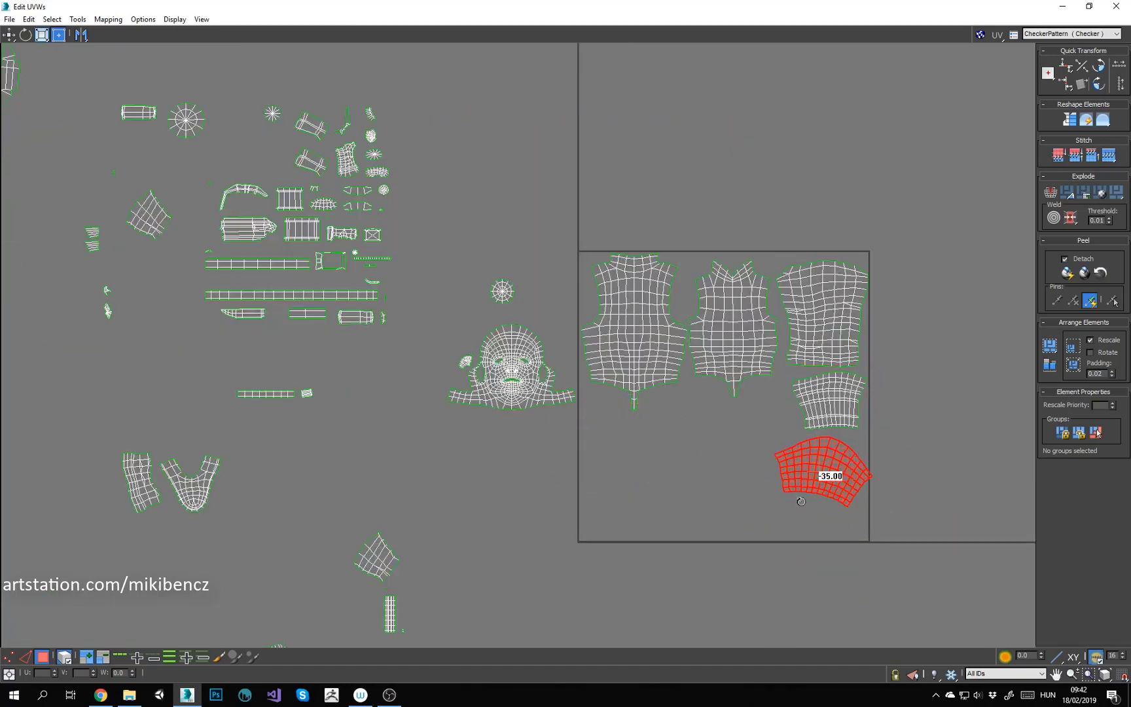
Step: Move the full face shell into the UV tile and fit it beneath the two torso shells
left_click(512, 366)
left_click_drag(511, 367, 648, 492)
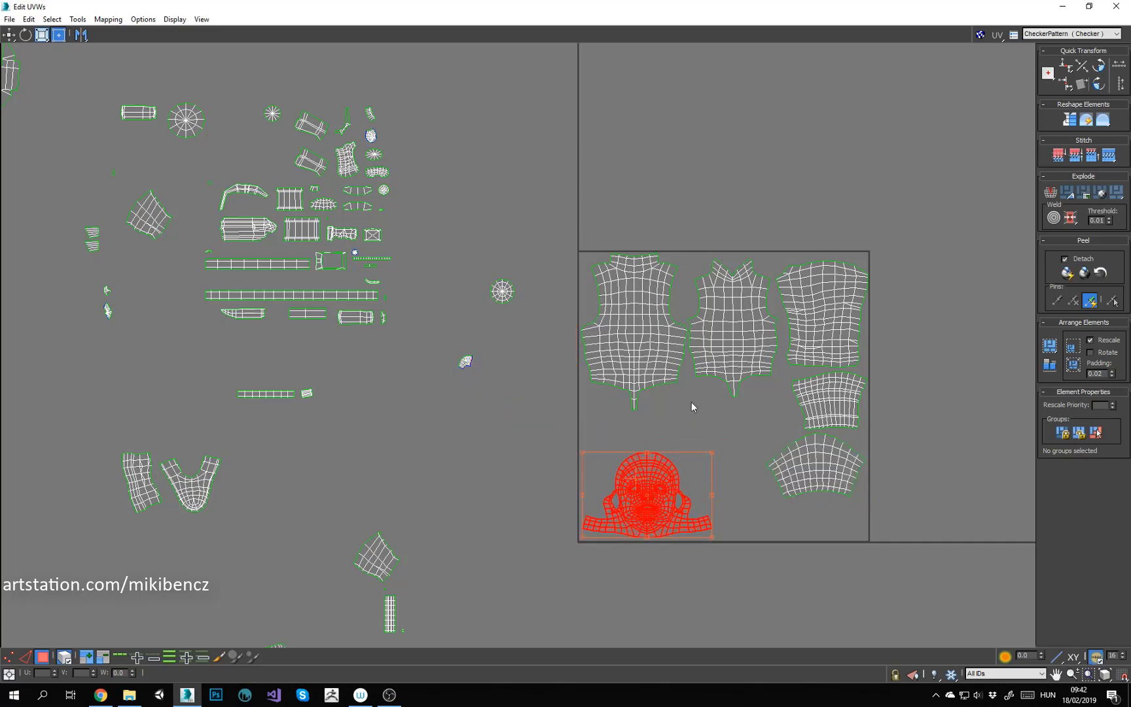
middle_click_drag(653, 475, 628, 442)
left_click_drag(629, 441, 675, 371)
Step: Pull the long strips, knife parts and small rectangular shells out of the old layout and set them below the UV tile
scroll(710, 378, "down", 3)
left_click(386, 364)
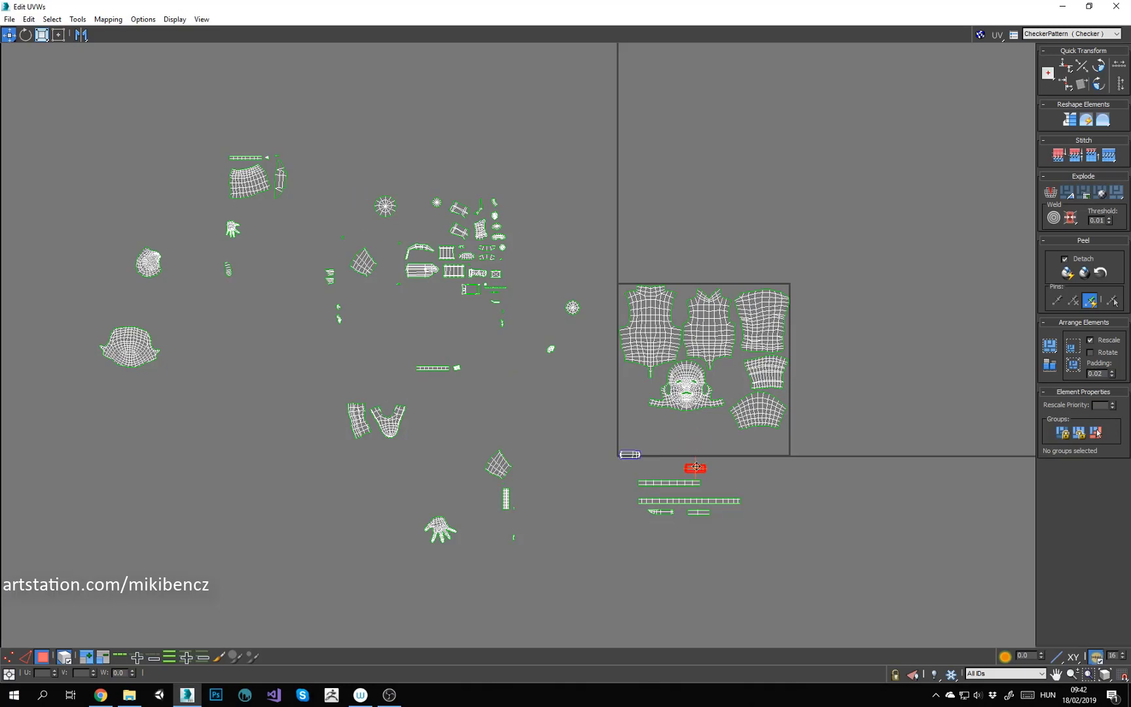
scroll(451, 309, "up", 2)
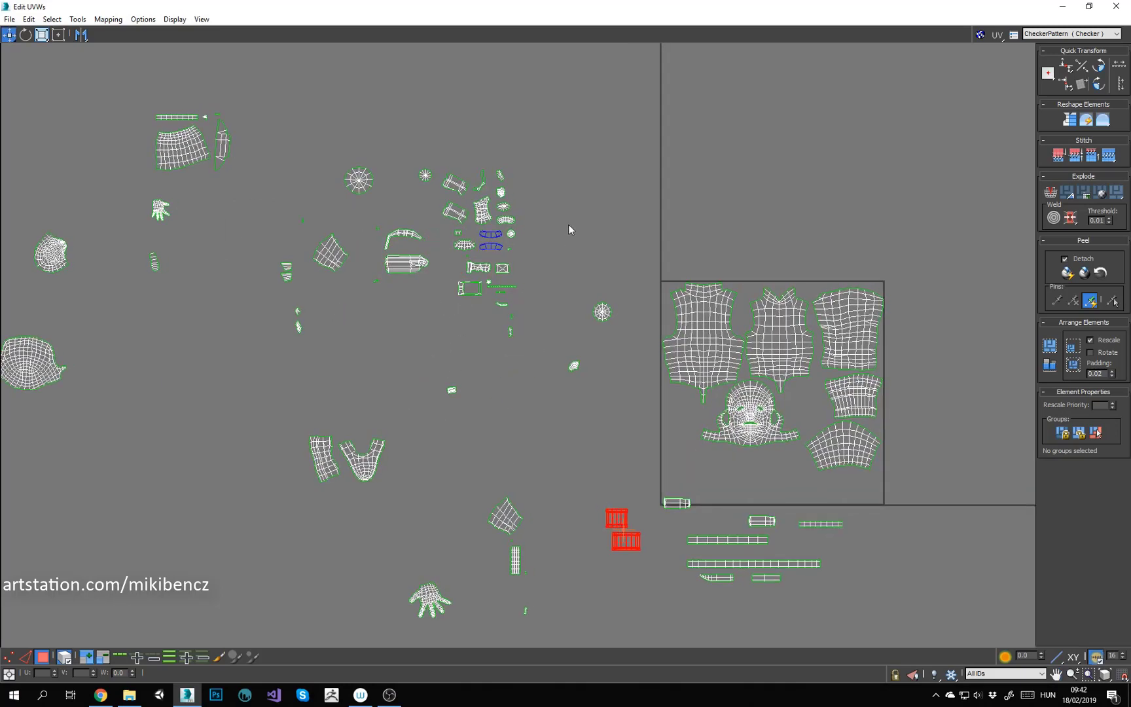
Step: Gather the outlying head, hand and clothing shells closer to the UV tile
middle_click_drag(568, 227, 692, 215)
left_click_drag(98, 206, 216, 399)
left_click_drag(154, 357, 669, 396)
left_click_drag(245, 103, 374, 291)
left_click_drag(304, 135, 682, 187)
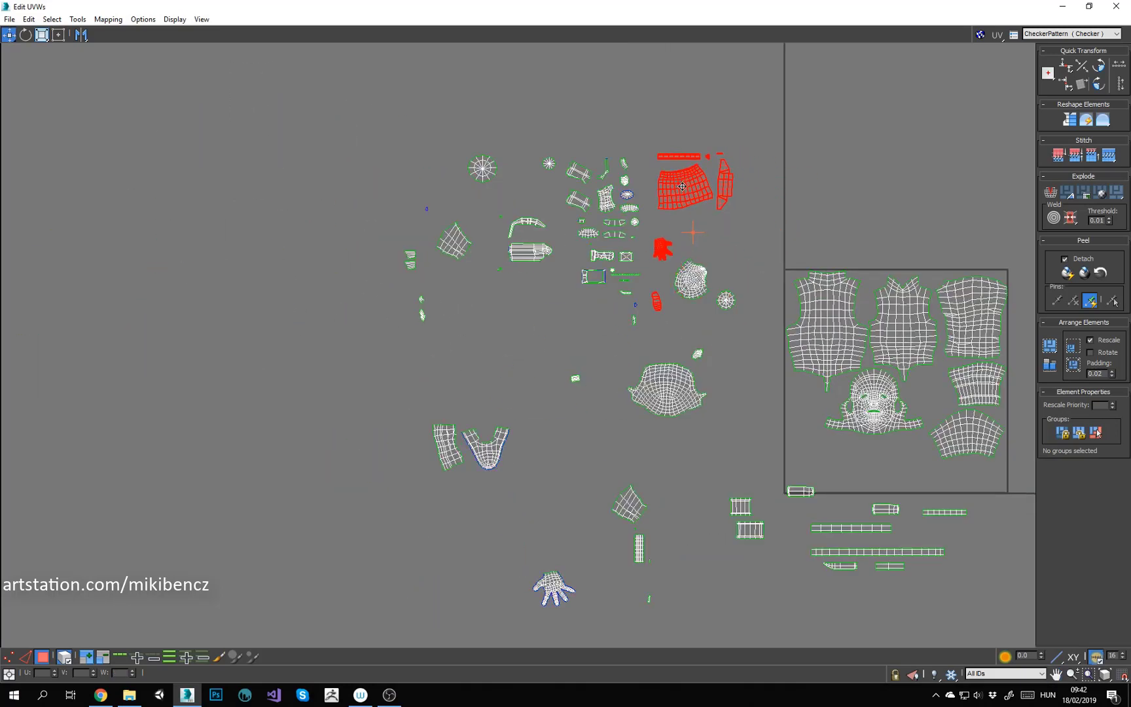
middle_click_drag(682, 187, 560, 156)
left_click_drag(298, 383, 394, 450)
left_click_drag(383, 399, 450, 353)
Step: Stack the two long strip shells along the lower edge of the UV tile, starting from its left corner
left_click_drag(542, 418, 561, 420)
scroll(836, 486, "up", 5)
left_click(544, 508)
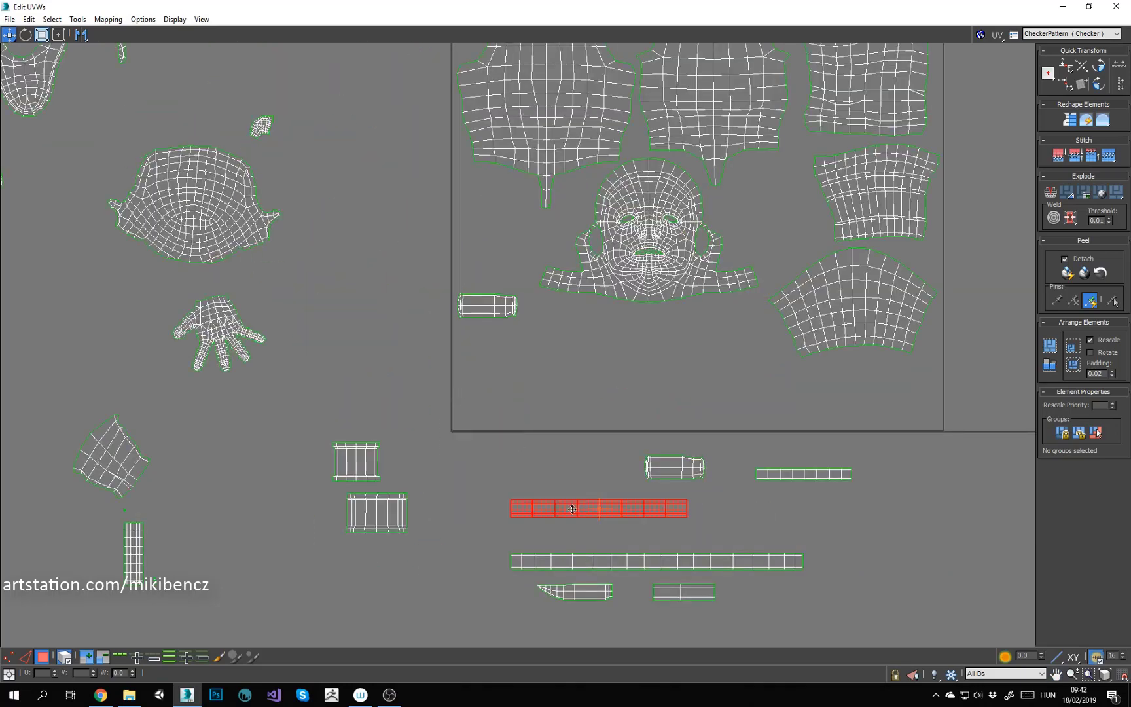
left_click(1089, 7)
middle_click_drag(274, 269, 179, 263)
scroll(171, 221, "up", 3)
left_click_drag(198, 320, 170, 170)
left_click_drag(180, 195, 167, 223)
left_click_drag(155, 165, 167, 185)
scroll(164, 286, "down", 3)
middle_click_drag(164, 286, 128, 315)
Step: Place the short ankle strip, sheath and knife shells beside and above the long strips inside the tile
left_click(237, 311)
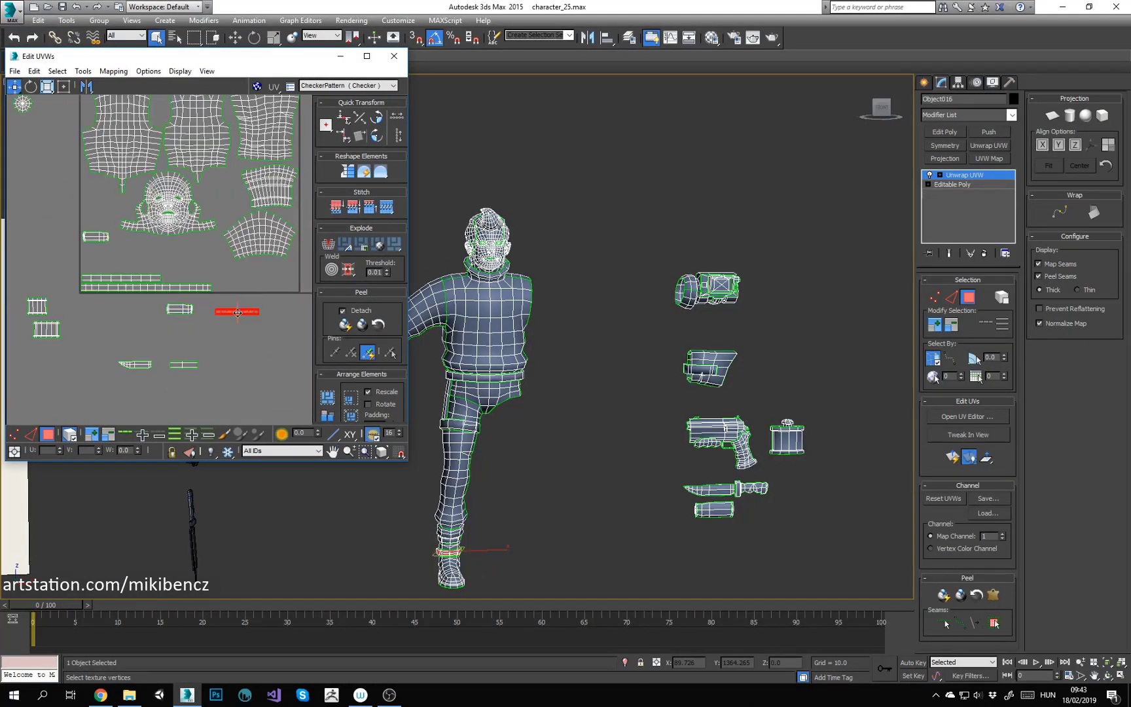
scroll(239, 311, "up", 2)
left_click_drag(238, 311, 154, 258)
middle_click_drag(153, 259, 210, 248)
left_click(205, 392)
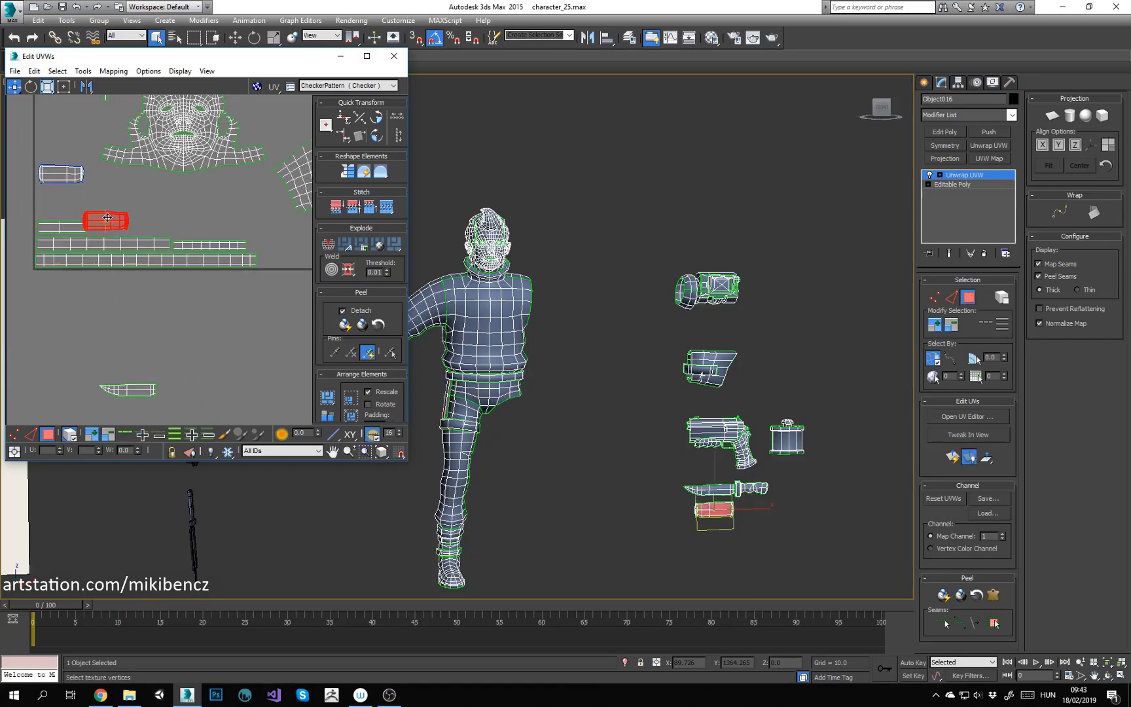
left_click(176, 188)
scroll(176, 187, "down", 3)
middle_click_drag(98, 236, 151, 305)
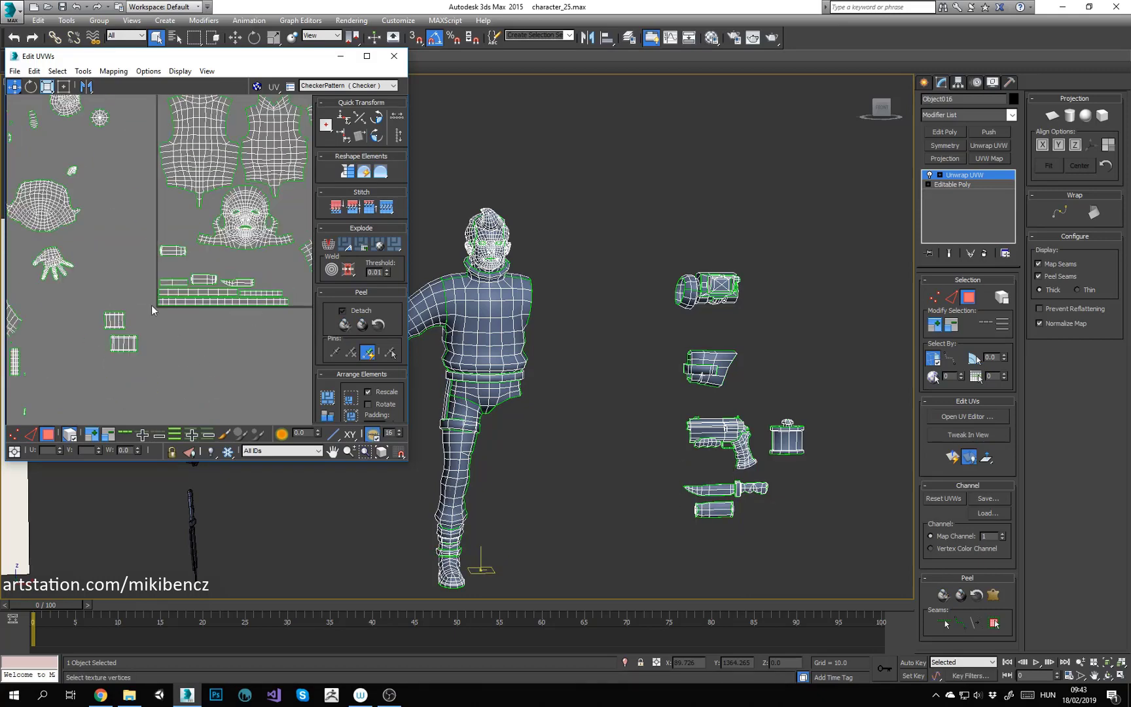
Step: Maximize the UV editor and move the back-of-head shell into the tile's lower right area
scroll(151, 305, "down", 3)
middle_click_drag(224, 317, 214, 302)
left_click(367, 57)
mouse_move(419, 355)
middle_mouse_down()
mouse_move(404, 343)
mouse_move(417, 351)
middle_mouse_up()
scroll(675, 409, "up", 4)
left_click_drag(449, 341, 349, 252)
left_click(445, 281)
left_click(389, 259)
left_click_drag(283, 267, 706, 440)
Step: Rearrange the two curved grid shells so the wide one sits above the back-of-head shell and the narrow one lies left of the face
middle_click_drag(706, 439, 685, 489)
left_click_drag(666, 282, 268, 324)
left_click_drag(662, 415, 615, 312)
left_click_drag(707, 482, 640, 396)
mouse_move(237, 314)
left_mouse_down()
mouse_move(260, 382)
mouse_move(531, 459)
mouse_move(230, 299)
left_mouse_up()
Step: Bring the remaining clothing, hand and small detail shells closer to the UV tile
scroll(125, 294, "down", 3)
middle_click_drag(125, 293, 419, 355)
left_click_drag(356, 435, 442, 306)
left_click_drag(272, 394, 328, 524)
left_click_drag(346, 618, 347, 641)
scroll(311, 261, "down", 3)
left_click_drag(303, 410, 315, 317)
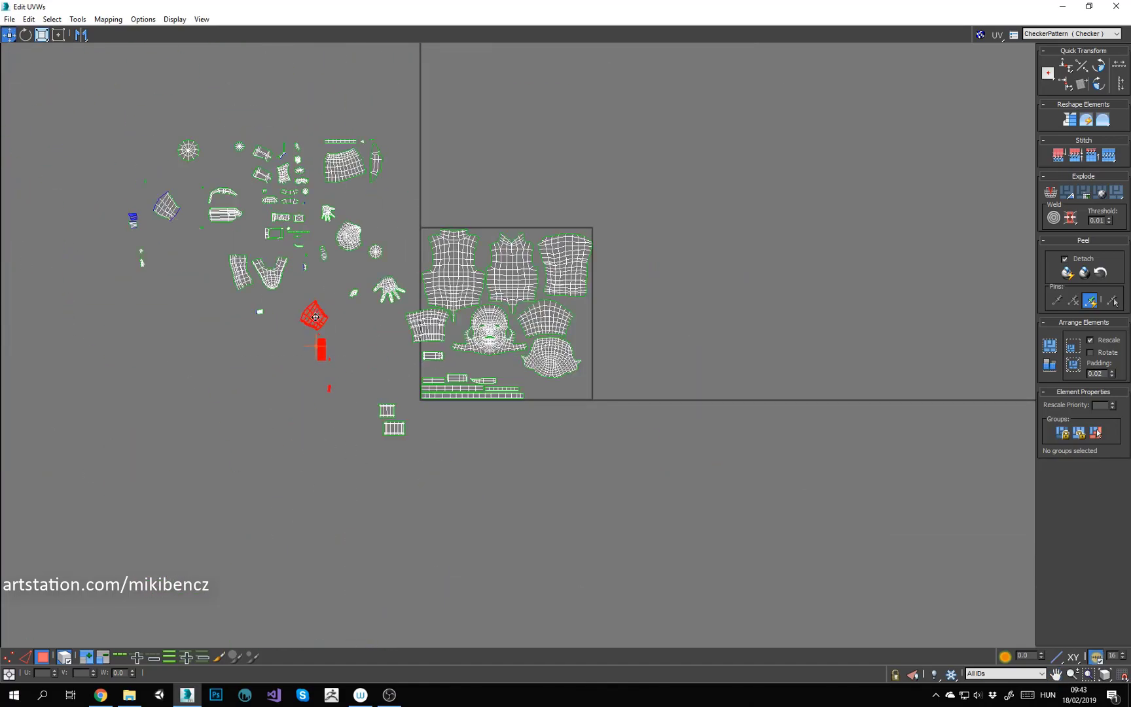
middle_click_drag(394, 352, 250, 458)
Step: Set the narrow curved shell aside and regroup the sheath and knife shells at the right end of the long strips
scroll(250, 458, "up", 5)
left_click_drag(327, 401, 746, 535)
scroll(628, 454, "up", 2)
left_click_drag(474, 482, 720, 400)
middle_click_drag(720, 400, 752, 349)
left_click_drag(271, 428, 589, 505)
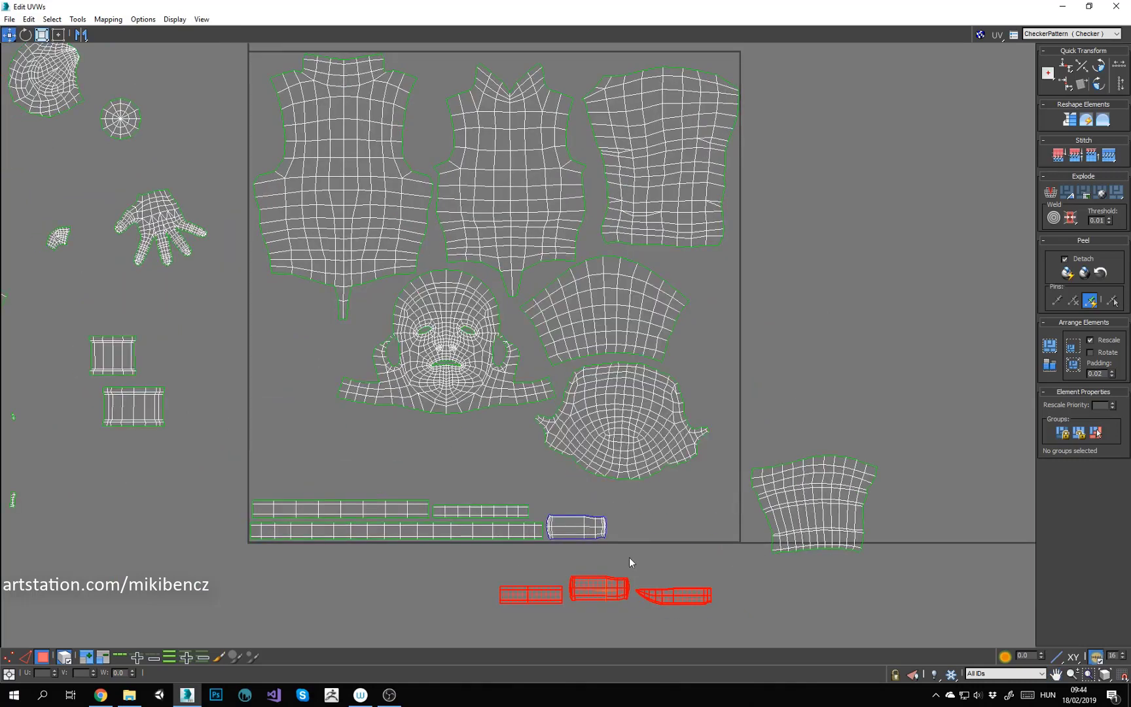
left_click_drag(647, 496, 644, 492)
Step: Fit the narrow curved shell into the tile's lower left area, just above the long strips
left_click_drag(811, 491, 305, 435)
left_click(592, 406)
left_click(586, 334, "ctrl")
mouse_move(313, 492)
left_mouse_down()
mouse_move(283, 490)
mouse_move(271, 437)
mouse_move(310, 470)
left_mouse_up()
scroll(311, 464, "up", 4)
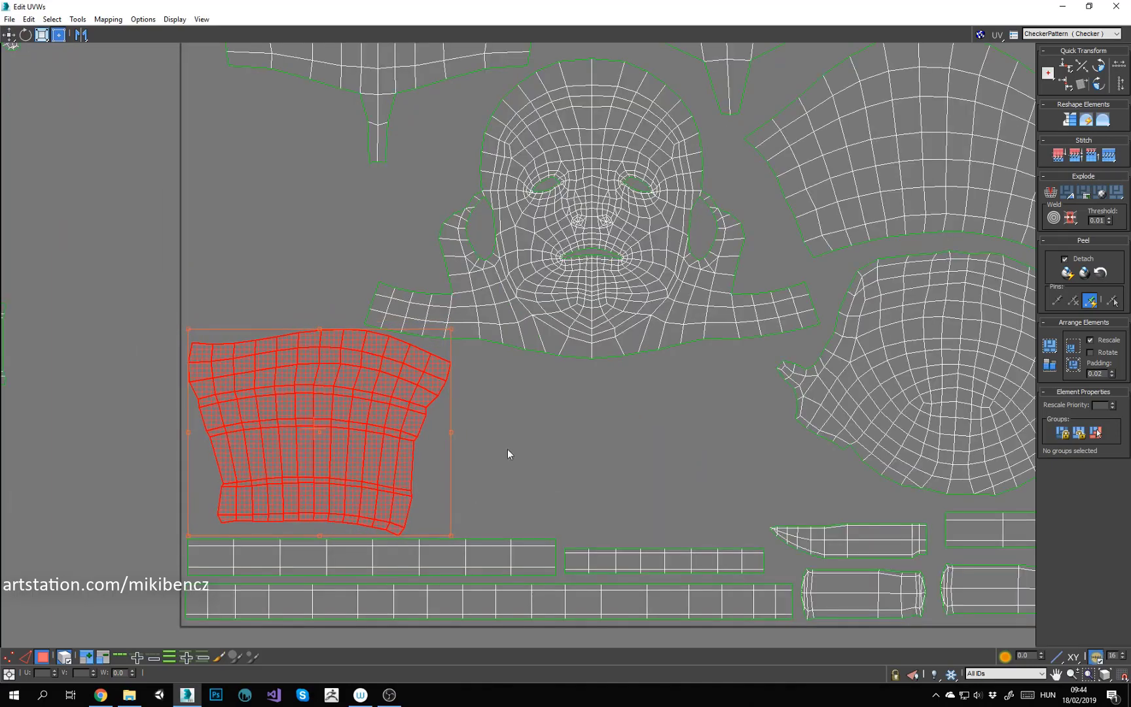
Step: Move a hand shell into the tile and rotate it to fit the gap left of the face
scroll(507, 455, "down", 6)
middle_click_drag(455, 412, 503, 404)
scroll(501, 402, "up", 1)
left_click(483, 390)
left_click_drag(476, 394, 581, 450)
scroll(554, 450, "up", 3)
left_click(386, 348)
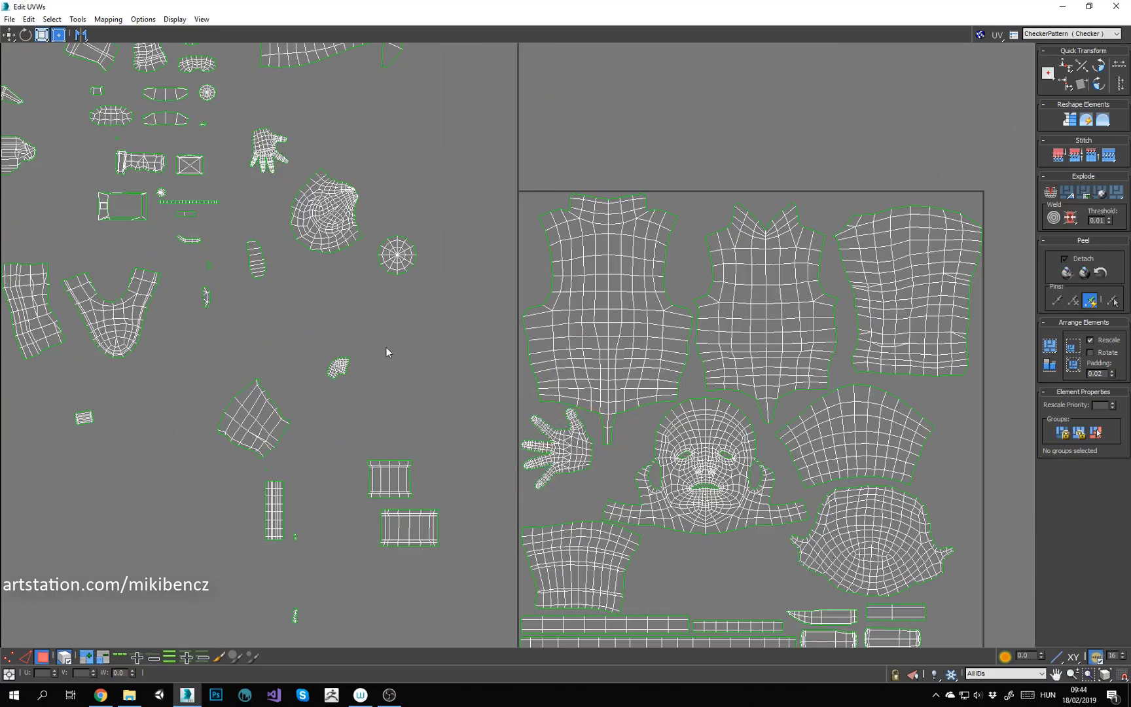
Step: Move the rounded fan-shaped shell into the tile and fit it beneath the face, beside the back-of-head shell
scroll(385, 348, "down", 3)
middle_click_drag(385, 348, 483, 339)
left_click(445, 270)
left_click_drag(445, 269, 602, 479)
scroll(821, 424, "up", 3)
left_click_drag(578, 509, 570, 524)
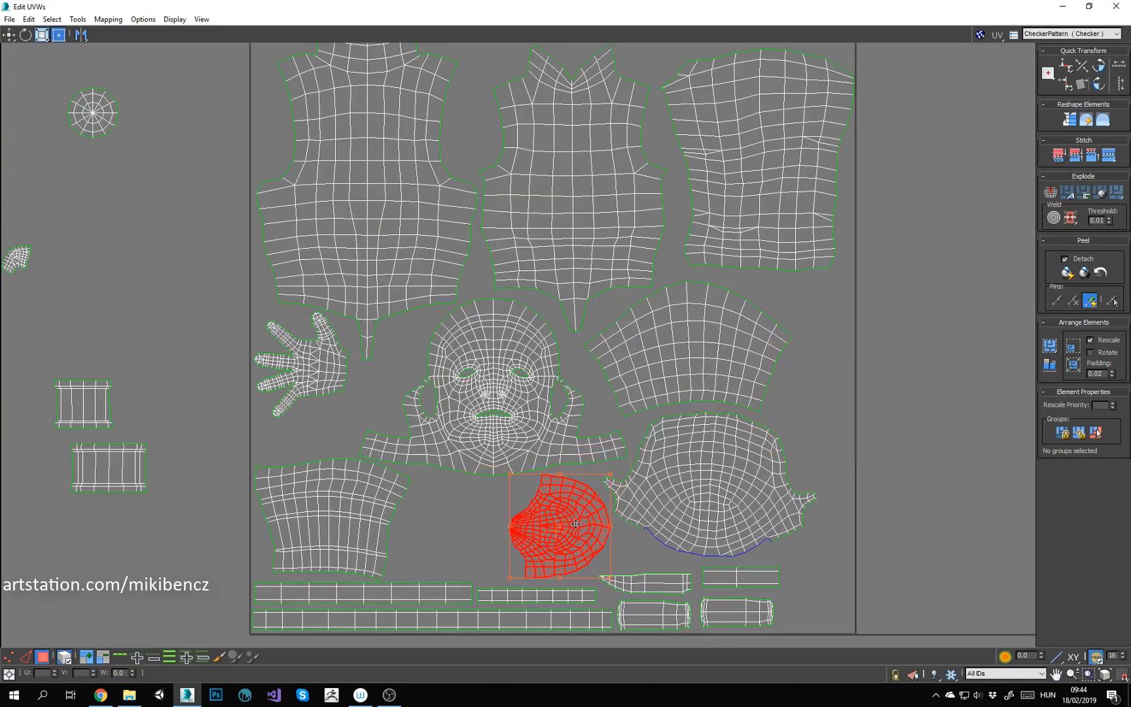
left_click(466, 524)
Step: Move the U-shaped shell into the tile and rotate it to fit between the narrow curved shell and the rounded fan-shaped shell
scroll(466, 523, "down", 3)
middle_click_drag(466, 524, 643, 521)
left_click(288, 368)
left_click_drag(288, 368, 797, 445)
scroll(802, 458, "up", 3)
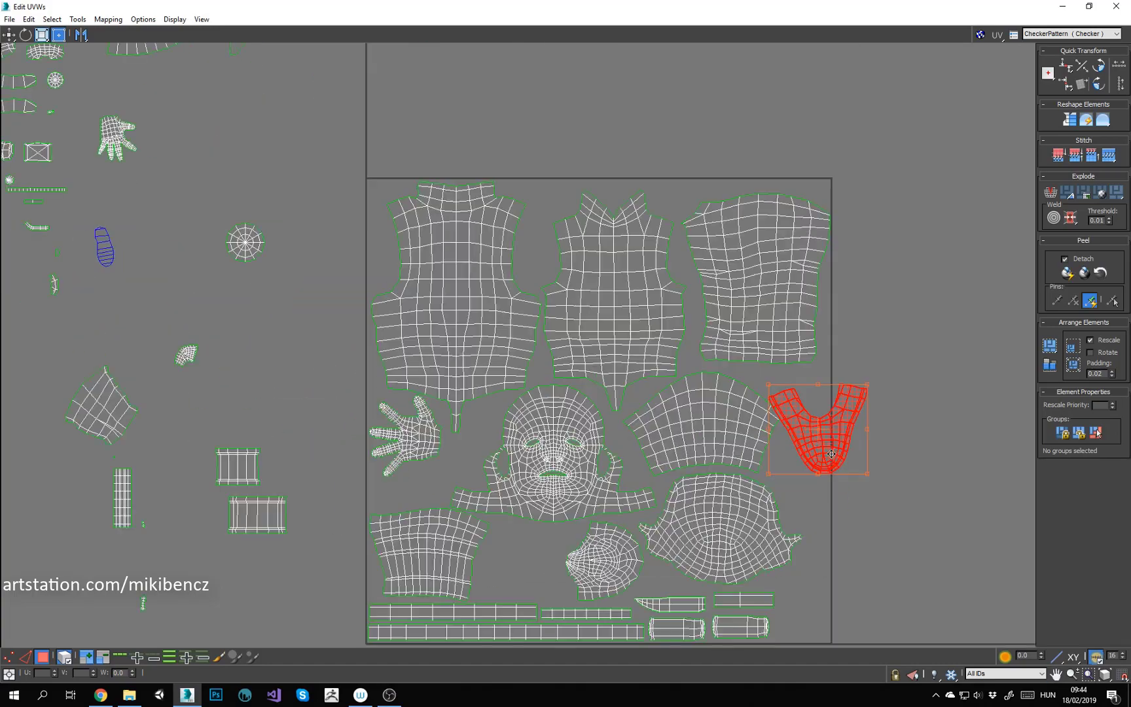
middle_click_drag(818, 435, 816, 386)
left_click_drag(816, 386, 818, 434)
middle_click_drag(818, 434, 820, 412)
left_click_drag(820, 412, 519, 482)
scroll(527, 503, "up", 4)
mouse_move(522, 533)
left_mouse_down()
mouse_move(573, 486)
mouse_move(532, 532)
left_mouse_up()
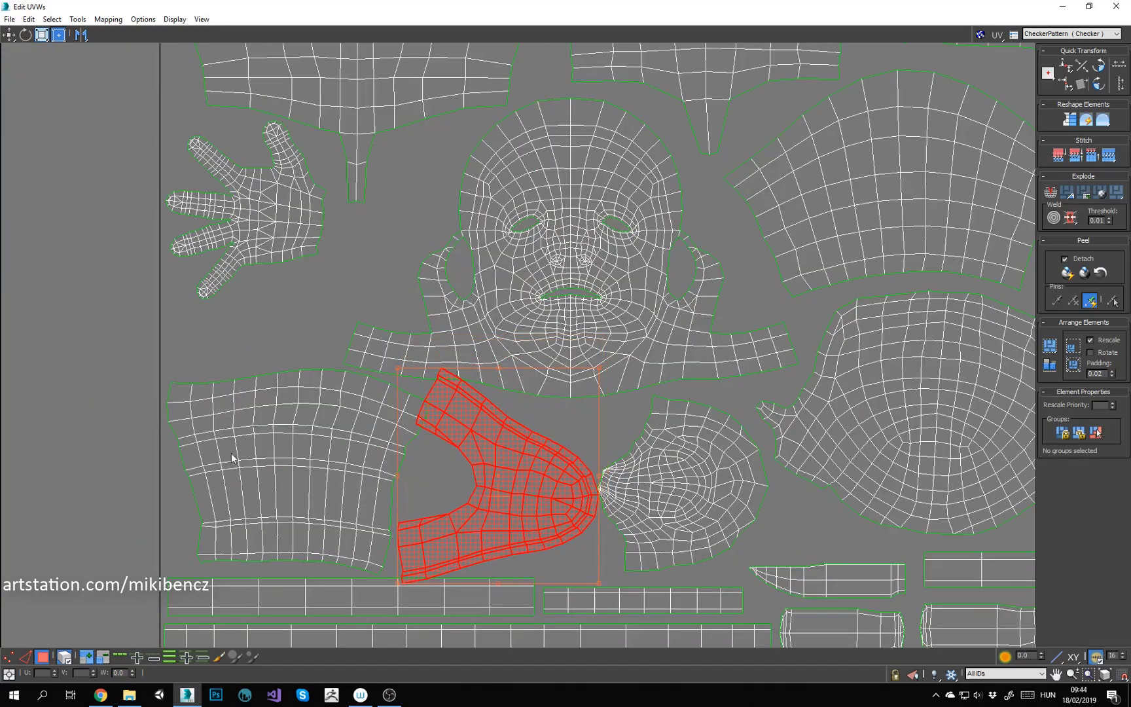
left_click(235, 457)
left_click(124, 331)
Step: Select all UV shells and scale them down slightly and uniformly
scroll(124, 331, "down", 3)
middle_click_drag(124, 330, 576, 482)
scroll(576, 481, "down", 2)
scroll(330, 248, "down", 1)
left_click_drag(118, 117, 924, 564)
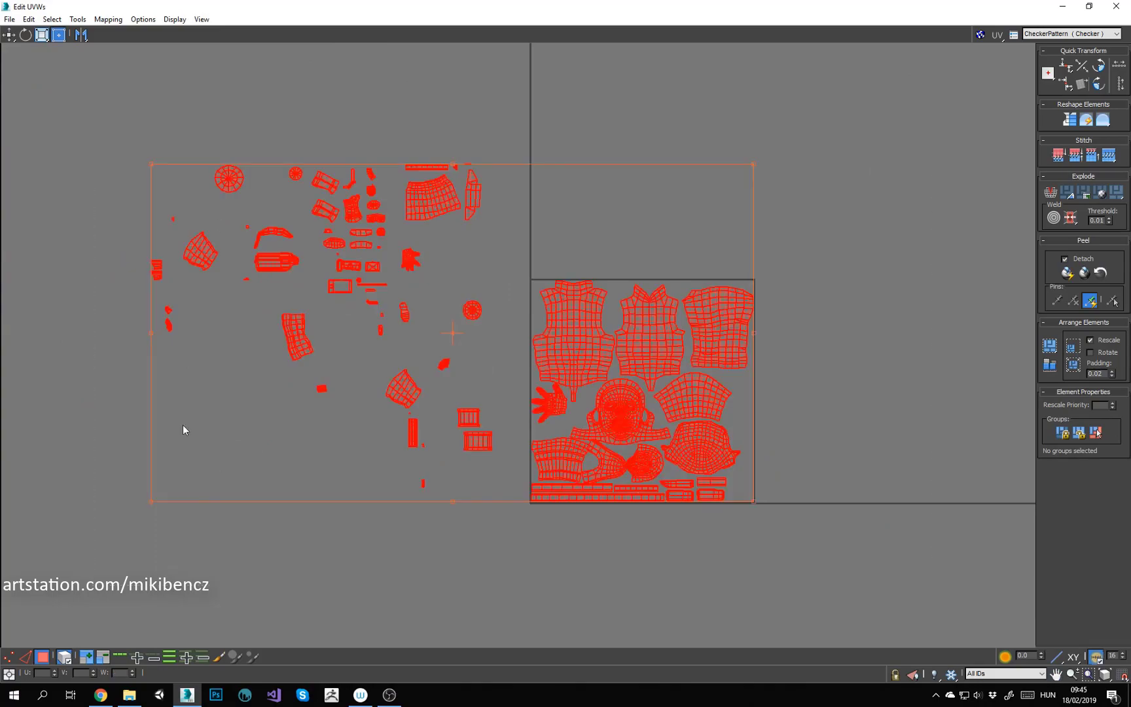
left_click_drag(151, 165, 204, 212, "ctrl")
middle_click_drag(717, 230, 601, 189)
left_click(601, 189)
Step: Select the arranged group of shells inside the UV tile and move it out to the tile's right side
left_click_drag(674, 213, 425, 481)
left_click_drag(576, 375, 795, 362)
left_click(681, 195)
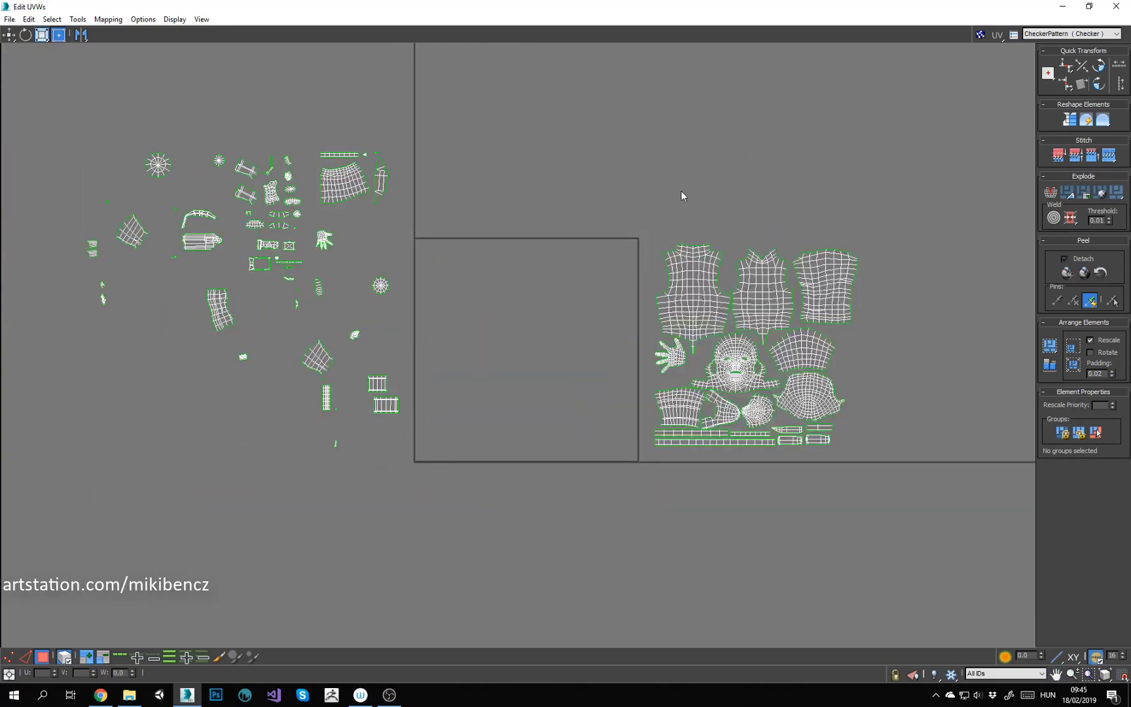
Step: Move the two torso shells and the large rectangular shell back into the UV tile, lined up along its upper edge
scroll(725, 255, "up", 1)
left_click_drag(759, 229, 721, 291)
left_click_drag(724, 301, 446, 294)
scroll(380, 296, "up", 3)
left_click(716, 261)
scroll(716, 261, "down", 2)
middle_click_drag(715, 261, 505, 279)
left_click_drag(925, 298, 517, 284)
left_click(626, 265)
Step: Move the face shell into the tile beneath the rectangular shell, and the arched and back-of-head shells beneath the torso shells
middle_click_drag(766, 452, 799, 370)
left_click(824, 373)
left_click_drag(824, 373, 550, 344)
left_click(919, 311)
left_click_drag(917, 282, 946, 376)
left_click_drag(946, 371, 419, 372)
left_click(606, 437)
Step: Select only the long strips and small elongated shells and move them into the tile's lower left corner
left_click_drag(1013, 483, 779, 453)
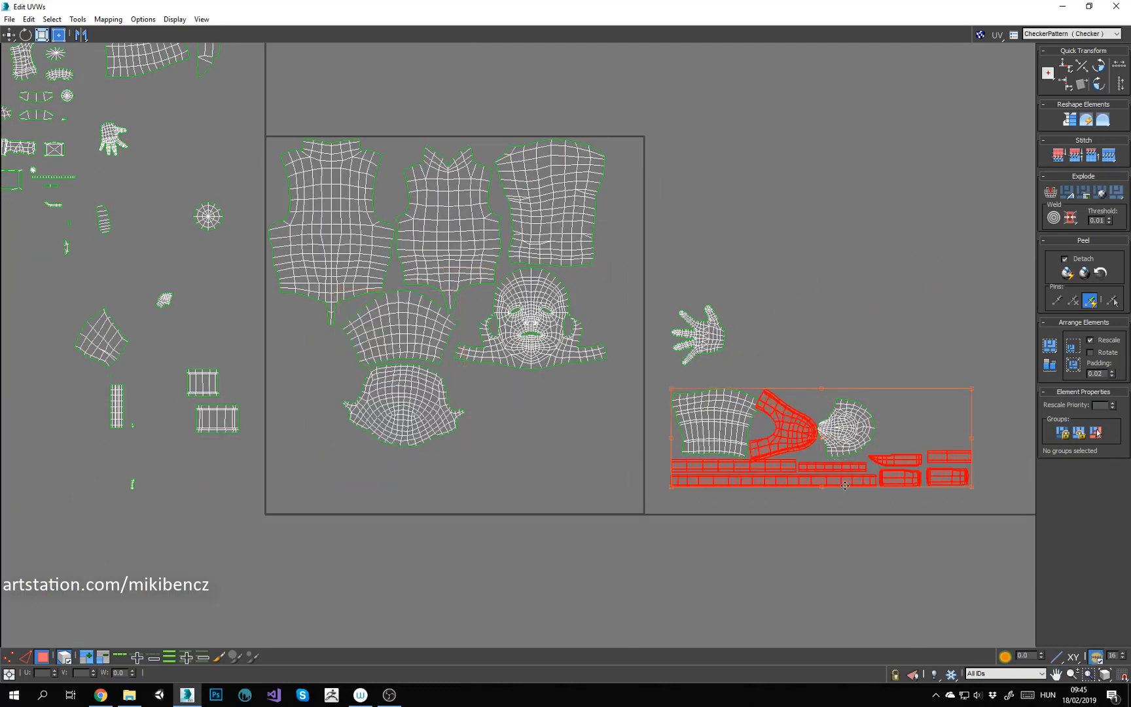
left_click(991, 465)
left_click_drag(992, 465, 387, 496)
left_click(949, 457, "ctrl")
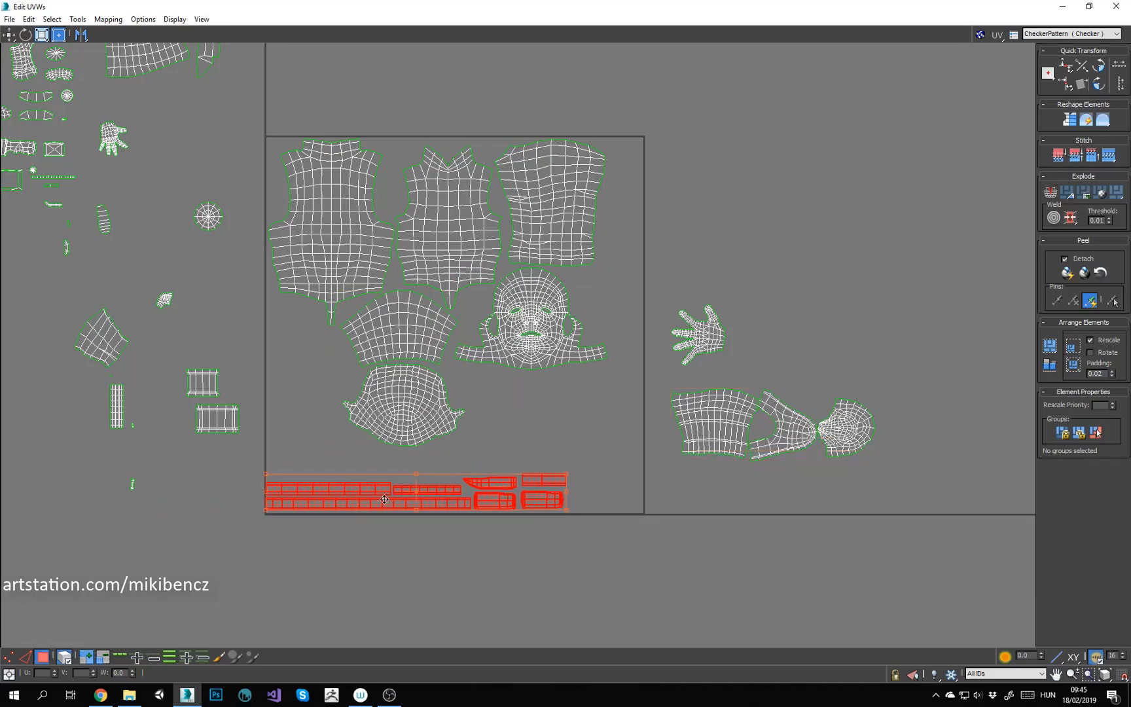
middle_click_drag(388, 496, 455, 529)
Step: Move the curved band shell into the tile beneath the face, and the hand shell beside the face
left_click_drag(791, 454, 581, 437)
left_click(767, 368)
left_click_drag(767, 368, 676, 333)
Step: Place the rounded fan-shaped shell left of the back-of-head shell, and rotate the U-shaped shell to fit beneath the face's right side
left_click_drag(835, 409, 398, 400)
left_click(786, 491)
left_click(714, 452)
left_click_drag(714, 451, 349, 323)
left_click_drag(356, 334, 664, 421)
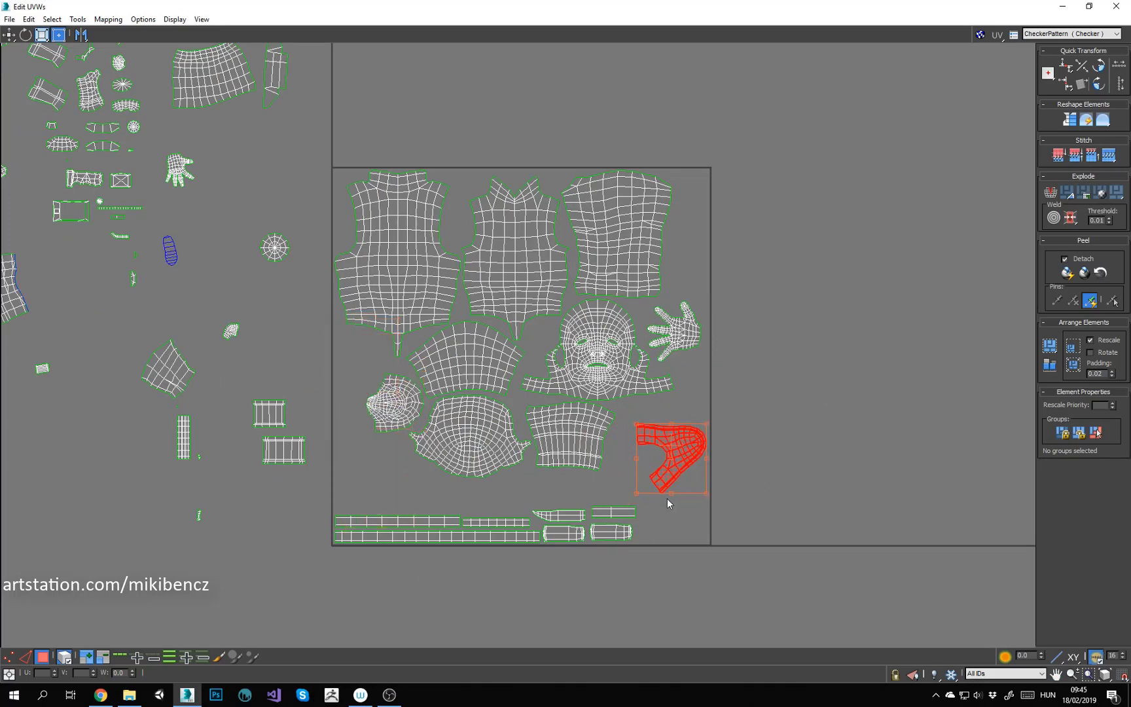
left_click_drag(670, 493, 696, 419)
scroll(689, 442, "up", 3)
left_click_drag(645, 421, 654, 413)
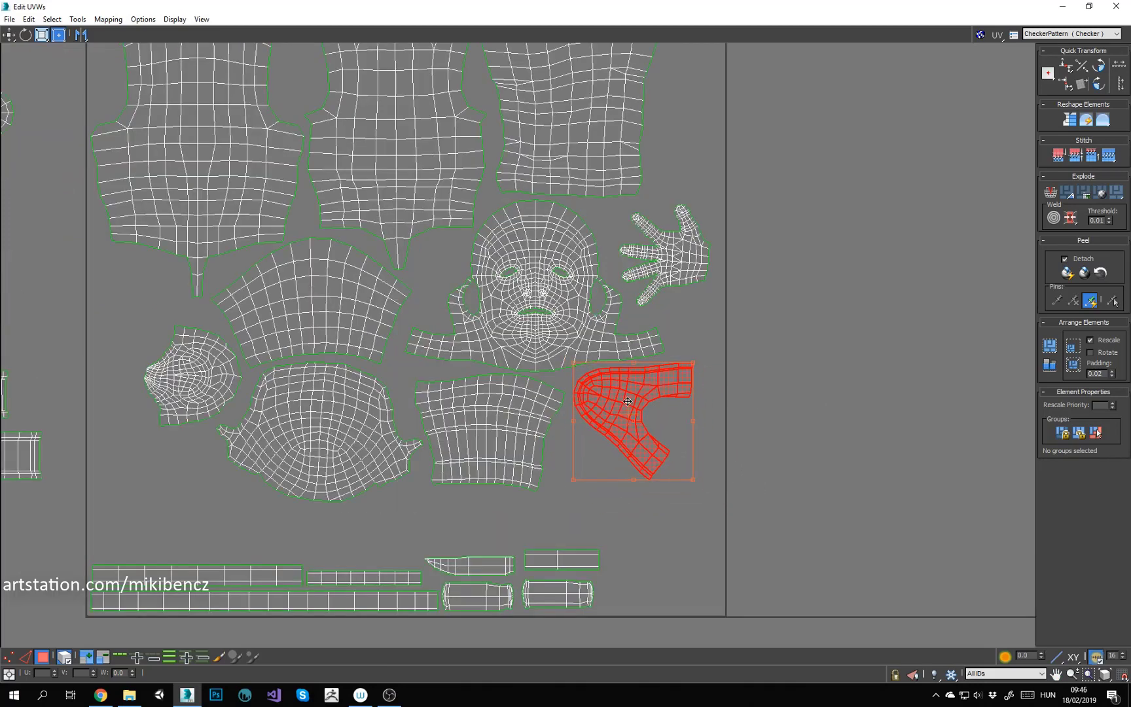
Step: Move the skirt-shaped grid shell into the tile and rotate it to fit above the strips in the lower left corner
scroll(655, 412, "down", 2)
middle_click_drag(307, 304, 456, 363)
scroll(456, 363, "down", 1)
left_click(375, 198)
left_click_drag(376, 198, 510, 510)
scroll(511, 510, "up", 3)
left_click_drag(598, 516, 594, 538)
left_click_drag(540, 526, 523, 528)
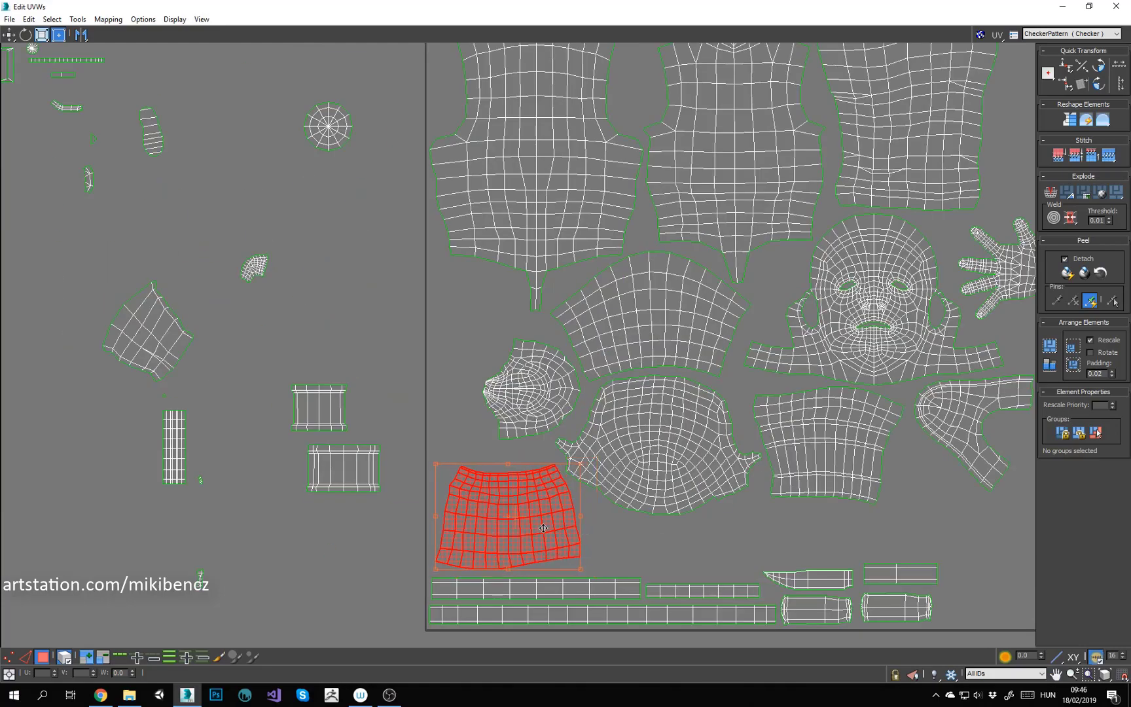
scroll(446, 461, "down", 3)
Step: Shrink the large circular shell and fit it into the gap between the two torso shells
left_click(382, 395)
middle_click_drag(382, 395, 445, 360)
scroll(444, 360, "down", 1)
scroll(347, 163, "up", 1)
left_click(195, 175)
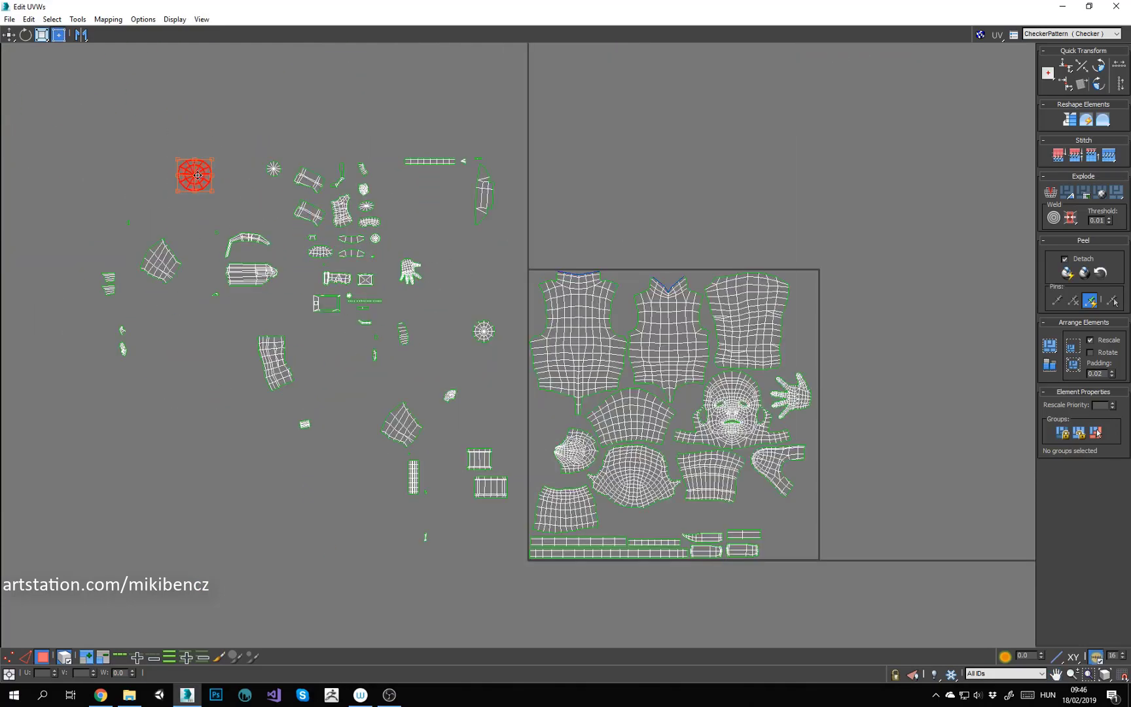
key("super")
key("super")
left_click(511, 267)
Step: Move the diamond-shaped grid shell nearest the tile into its lower right corner and rotate it to sit upright
middle_click_drag(511, 267, 480, 245)
left_click_drag(369, 408, 758, 520)
scroll(757, 521, "up", 3)
left_click_drag(770, 547, 792, 529)
left_click_drag(773, 500, 750, 509)
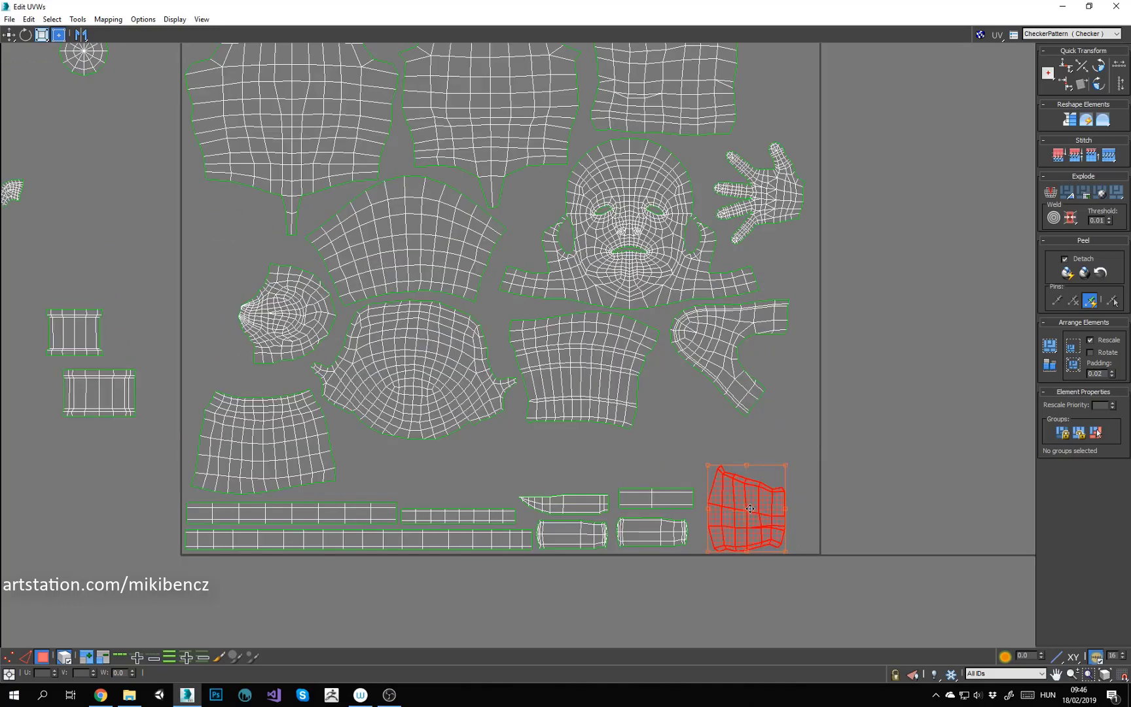
left_click(962, 619)
Step: Move the second diamond-shaped grid shell into the tile and rotate it to fit beneath the U-shaped shell
scroll(962, 619, "down", 2)
left_click_drag(30, 191, 840, 528)
scroll(840, 527, "up", 3)
left_click_drag(822, 599, 861, 587)
left_click_drag(831, 519, 751, 488)
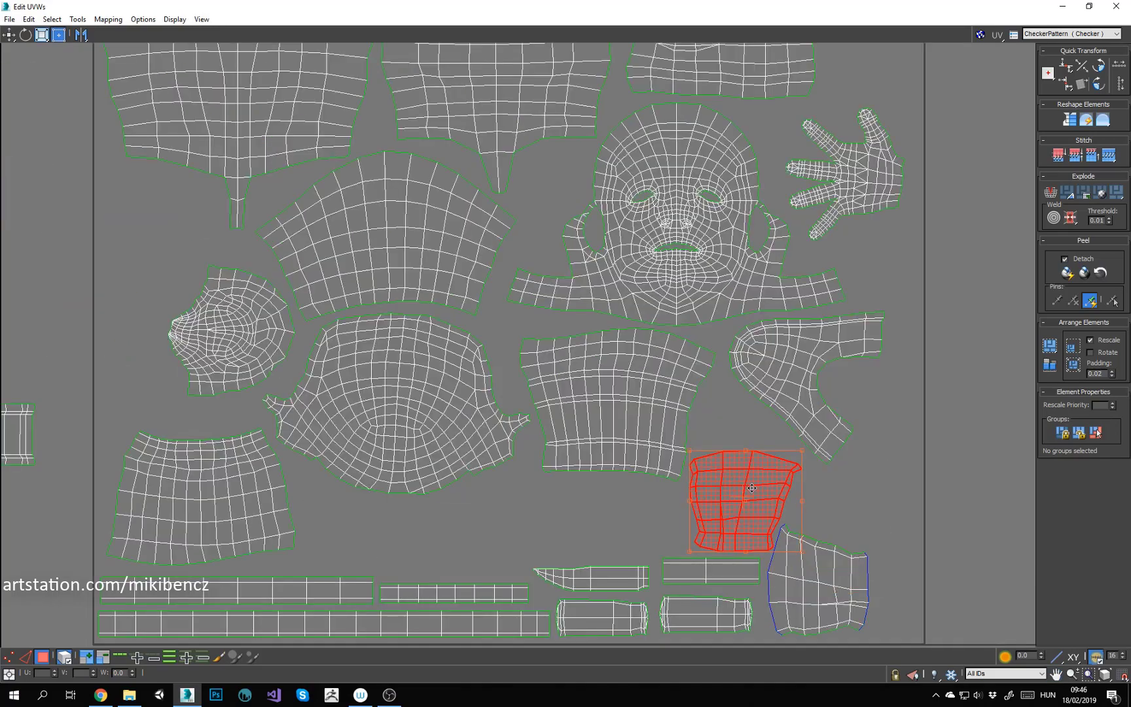
left_click(635, 504)
Step: Place the two small rectangular shells side by side above the strips, beside the skirt-shaped shell
scroll(628, 466, "down", 6)
scroll(512, 446, "up", 5)
left_click_drag(428, 435, 725, 576)
left_click_drag(454, 497, 802, 577)
left_click(436, 455)
Step: Move the curved rectangular grid shell to the tile's right edge and rotate it to fit upright above the hand
scroll(436, 454, "down", 5)
middle_click_drag(231, 337, 268, 353)
left_click_drag(269, 360, 825, 356)
scroll(805, 342, "up", 5)
left_click_drag(789, 341, 782, 354)
left_click(856, 346)
Step: Move the narrow angular shell into the tile and fit it upright against the right edge in the lower corner
scroll(856, 346, "down", 5)
middle_click_drag(508, 343, 486, 321)
left_click(483, 180)
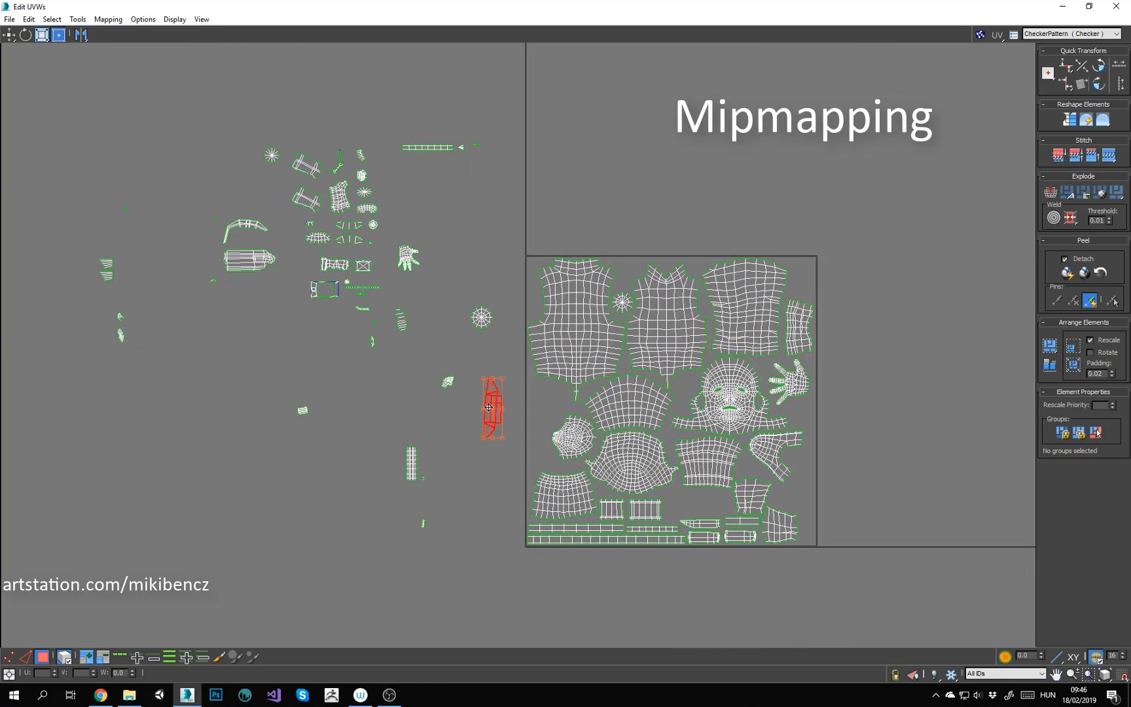
scroll(814, 522, "up", 4)
mouse_move(818, 500)
left_mouse_down()
mouse_move(797, 500)
mouse_move(807, 495)
left_mouse_up()
scroll(768, 491, "up", 2)
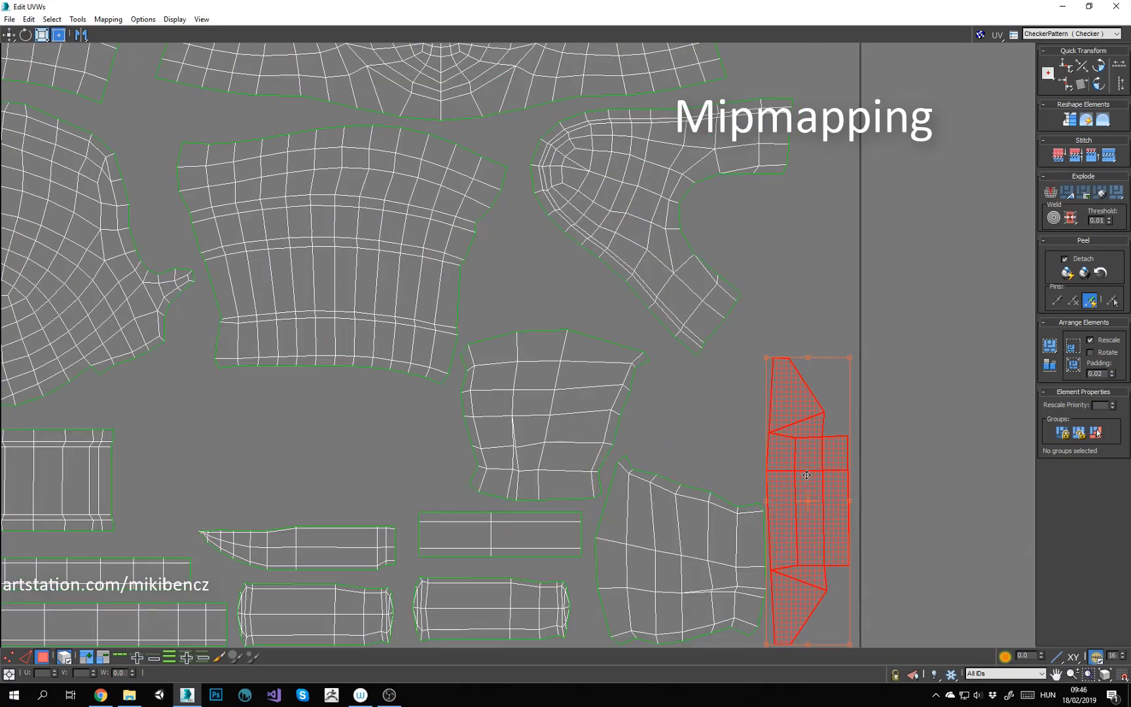
scroll(753, 353, "down", 6)
Step: Move the bullet-shaped shell into the tile and fit it beneath the curved band shell
left_click(396, 303)
middle_click_drag(396, 303, 427, 446)
left_click_drag(244, 270, 730, 518)
scroll(693, 518, "up", 5)
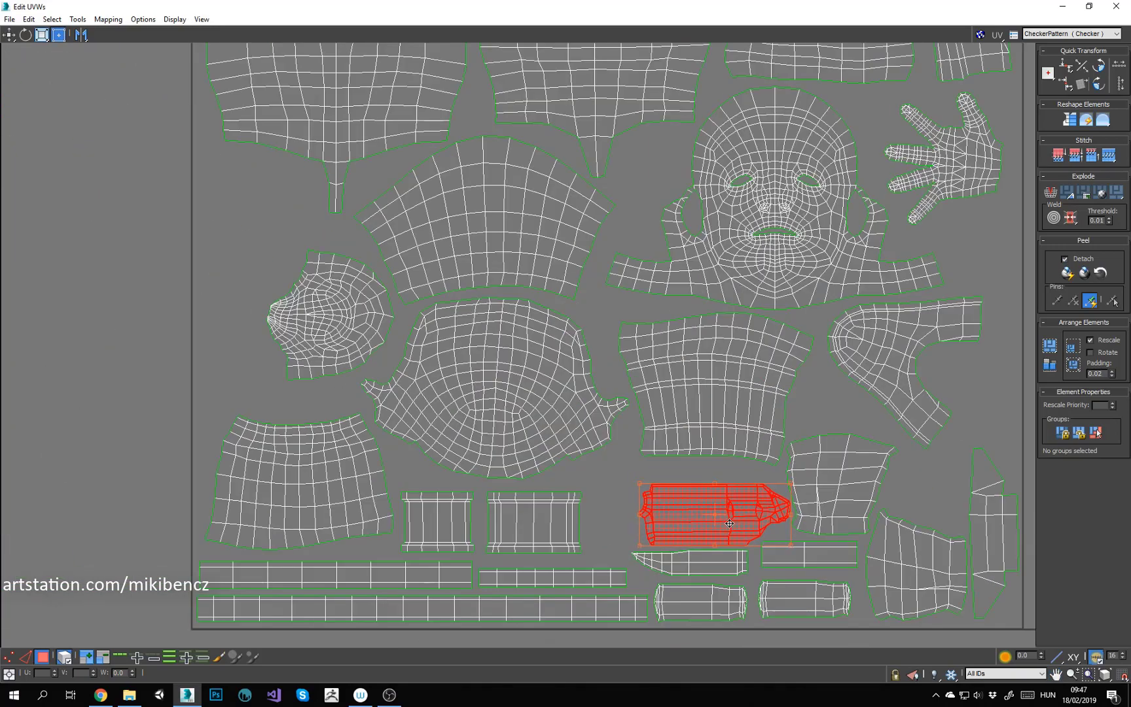
scroll(700, 505, "down", 5)
left_click(472, 432)
Step: Gather the small outlying shells into the empty space close to the tile's left side
left_click_drag(108, 208, 123, 342)
left_click_drag(113, 294, 503, 299)
left_click_drag(394, 439, 489, 394)
left_click(300, 412)
left_click_drag(519, 458, 520, 460)
left_click_drag(424, 229, 419, 338)
left_click(468, 310)
middle_click_drag(468, 310, 424, 210)
scroll(424, 210, "up", 2)
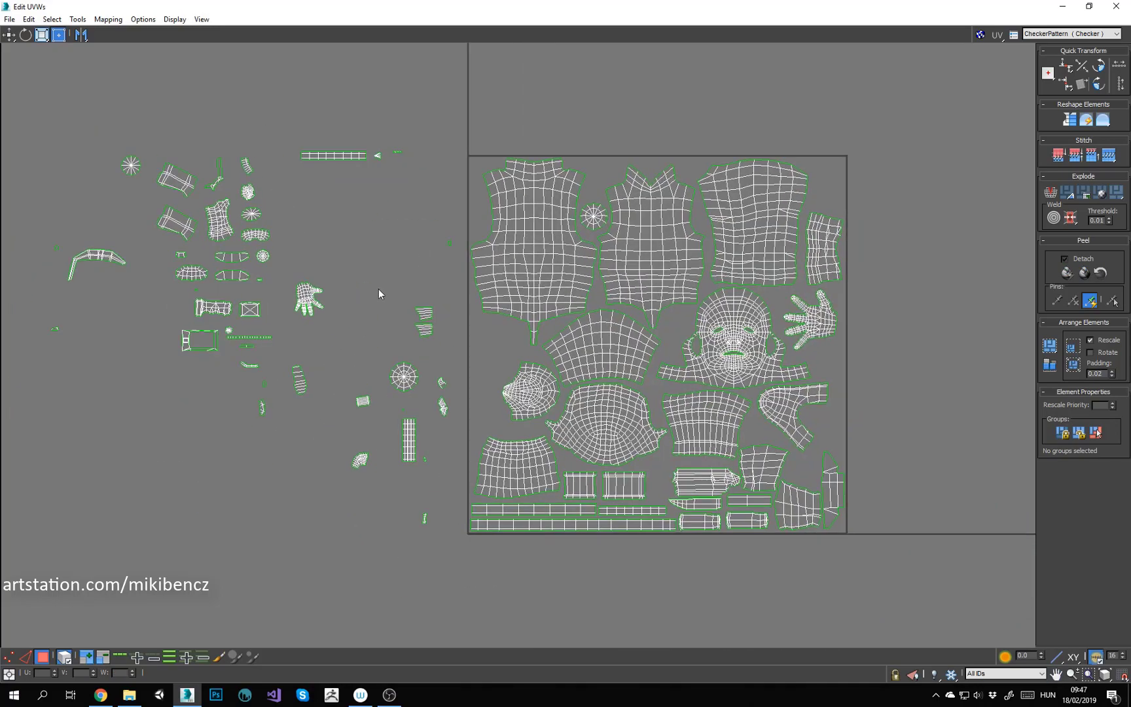
Step: Fit the second hand shell beneath the first one, and place a circular shell in the tile's upper right corner
left_click_drag(304, 304, 819, 363)
scroll(823, 366, "up", 1)
scroll(283, 351, "down", 2)
left_click(281, 383)
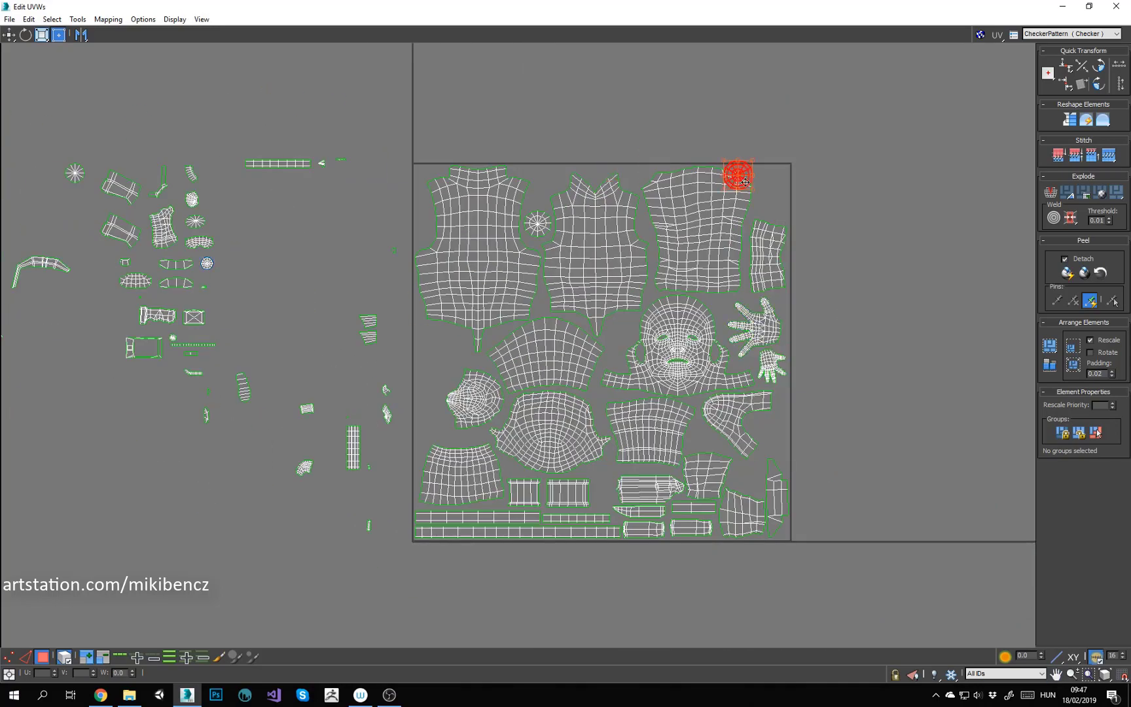
left_click_drag(745, 183, 777, 209)
Step: Rotate the two matching slanted rectangular shells and stack them in the gap beneath the left torso shell
middle_click_drag(402, 255, 461, 255)
left_click_drag(179, 230, 497, 341)
left_click_drag(498, 360, 504, 359)
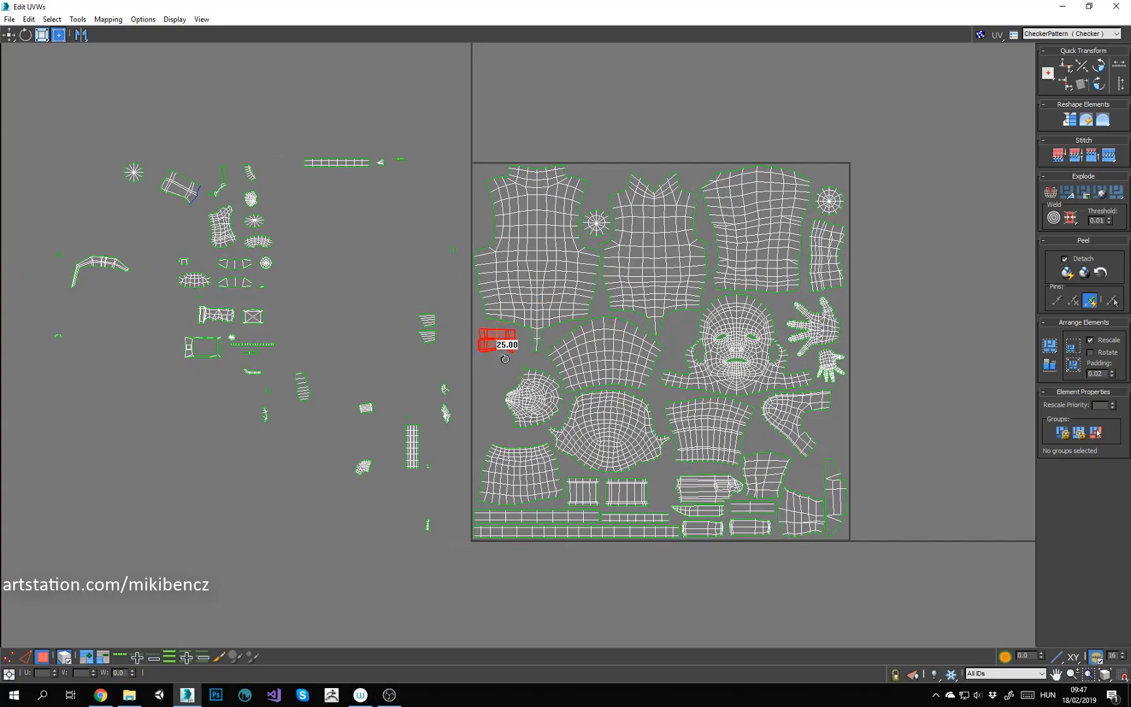
left_click_drag(192, 178, 192, 180)
left_click_drag(189, 187, 501, 379)
scroll(501, 379, "up", 2)
left_click_drag(489, 421, 503, 351)
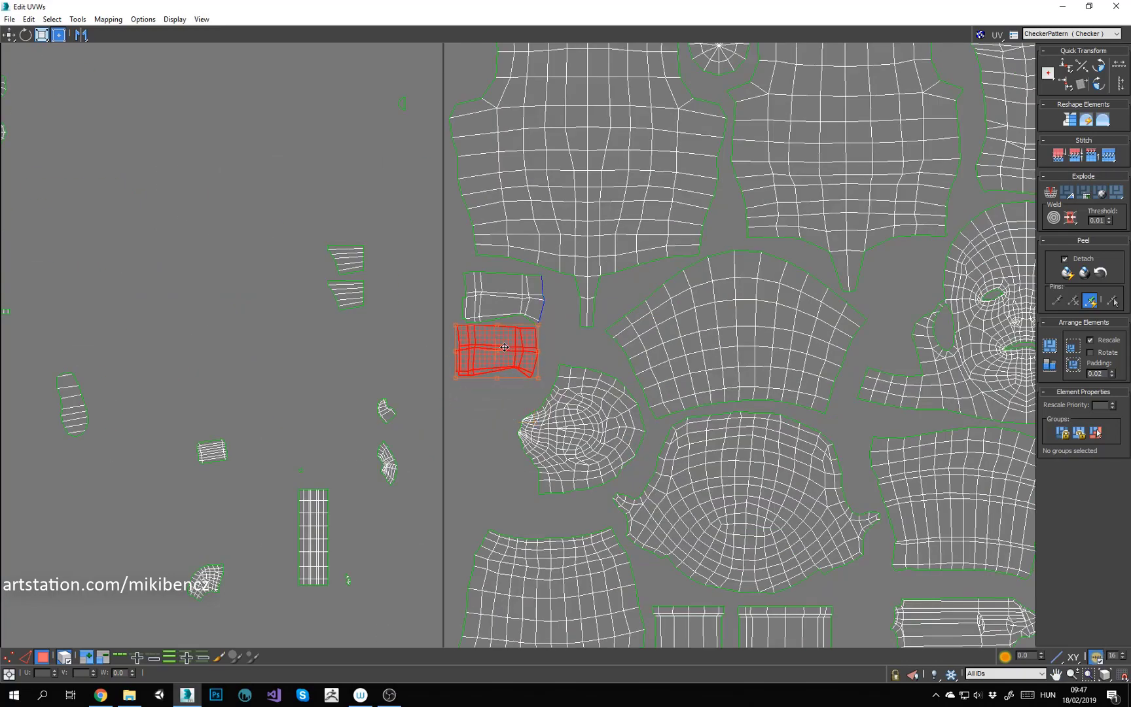
scroll(414, 364, "down", 2)
middle_click_drag(414, 364, 436, 364)
left_click_drag(401, 315, 407, 329)
Step: Move the small irregular grid shell into the tile and fit it left of the rounded fan-shaped shell
left_click(200, 224)
scroll(373, 308, "down", 1)
left_click_drag(240, 243, 436, 384)
scroll(436, 384, "up", 3)
left_click_drag(437, 385, 451, 378)
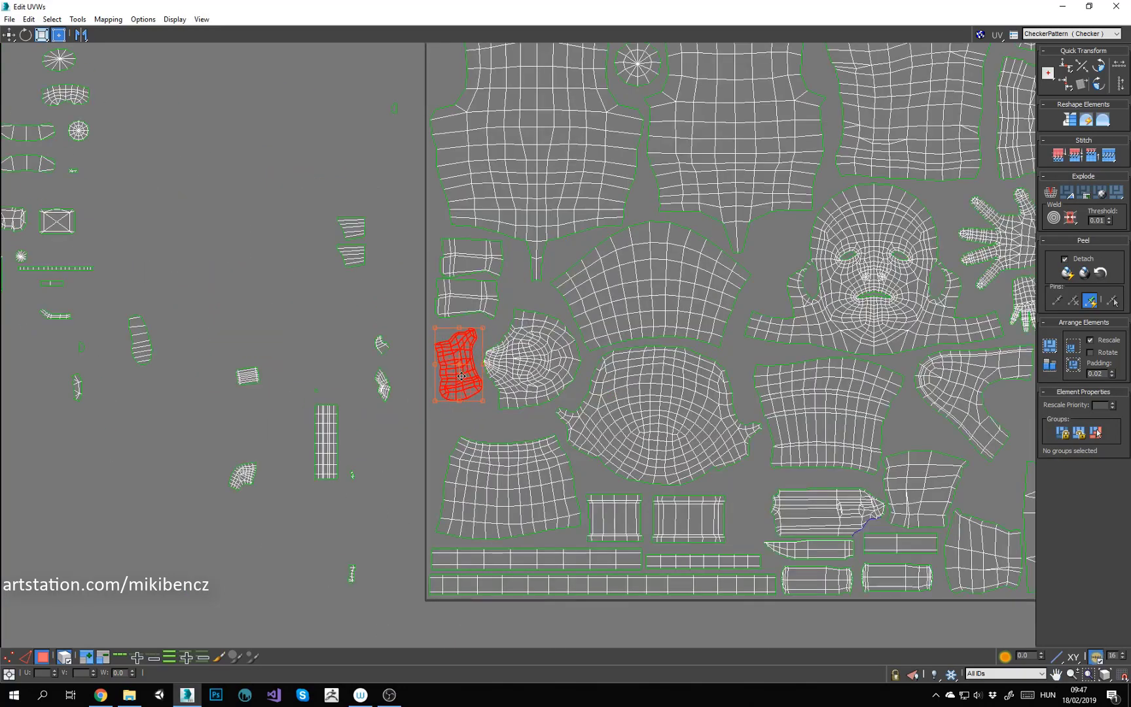
scroll(393, 393, "down", 2)
left_click(303, 366)
Step: Move the short upright strip shell into the gap between the small rectangular shells and the bullet-shaped shell
left_click_drag(375, 422, 622, 465)
scroll(623, 468, "up", 2)
scroll(473, 445, "down", 2)
middle_click_drag(217, 358, 332, 407)
Step: Rotate the remaining horizontal strip shell upright and fit it against the tile's right edge beside the U-shaped shell
left_click_drag(355, 187, 645, 531)
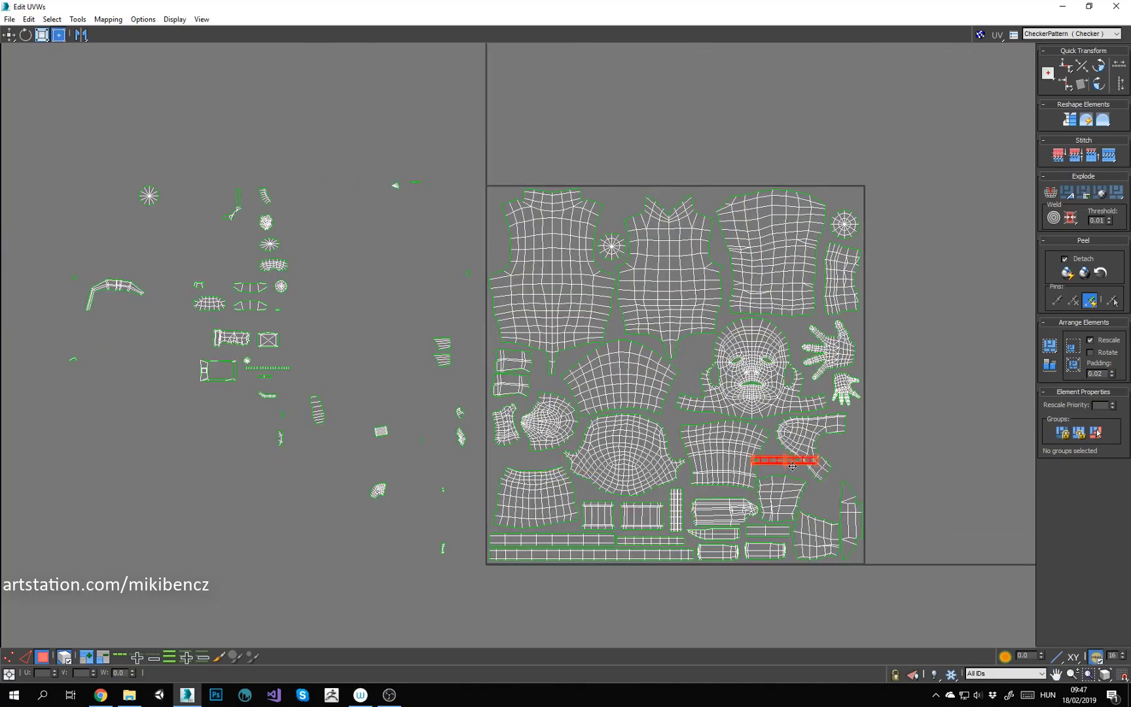
scroll(818, 468, "up", 2)
left_click_drag(792, 466, 780, 451)
left_click_drag(774, 451, 883, 446)
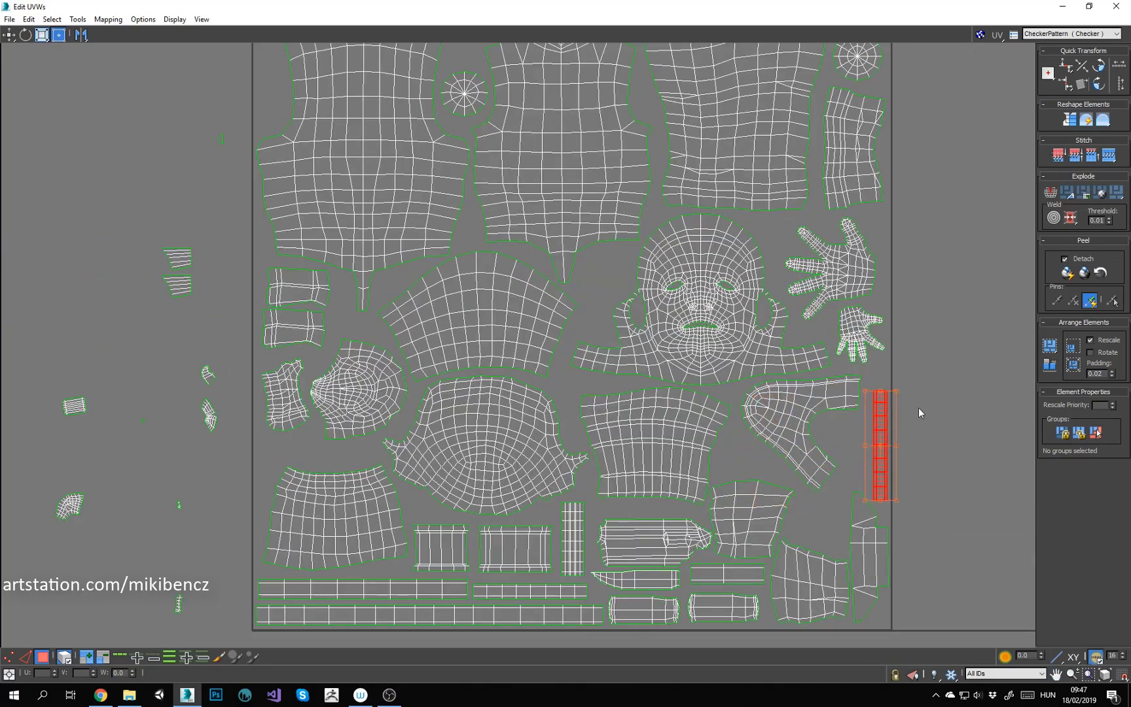
left_click(920, 413)
Step: Select the scattered leftover shells left of the tile and move them closer to it as a group
scroll(919, 413, "down", 3)
scroll(390, 305, "up", 1)
mouse_move(379, 269)
middle_mouse_down()
mouse_move(371, 308)
mouse_move(358, 267)
middle_mouse_up()
left_click_drag(356, 452, 39, 145)
left_click_drag(281, 356, 363, 347)
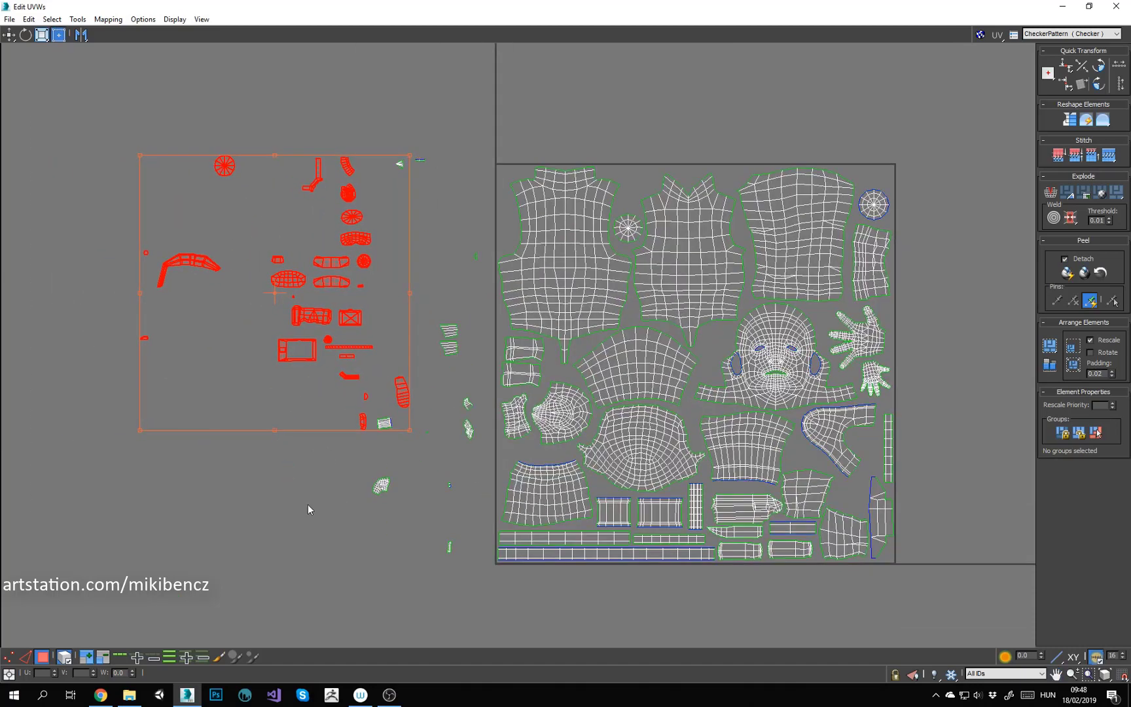
Step: Move the rectangular frame shell into the tile and rotate it upright to fit the gap left of the first torso shell
left_click(288, 356)
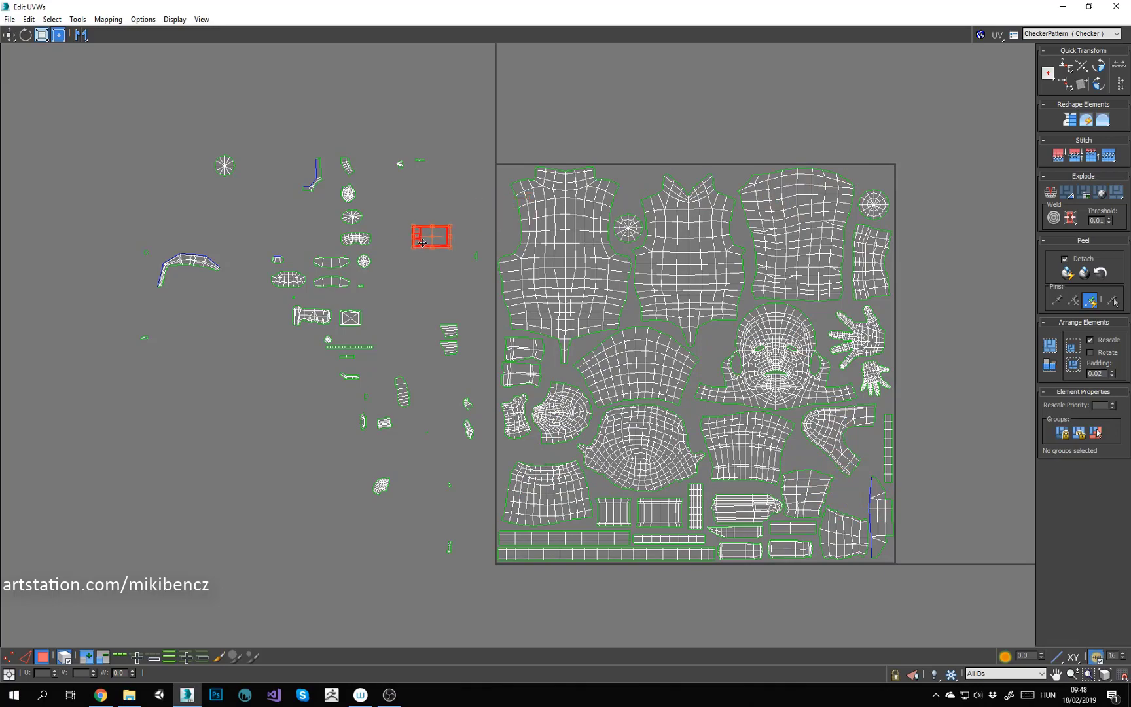
left_click_drag(423, 243, 709, 345)
scroll(709, 345, "up", 4)
scroll(672, 409, "down", 3)
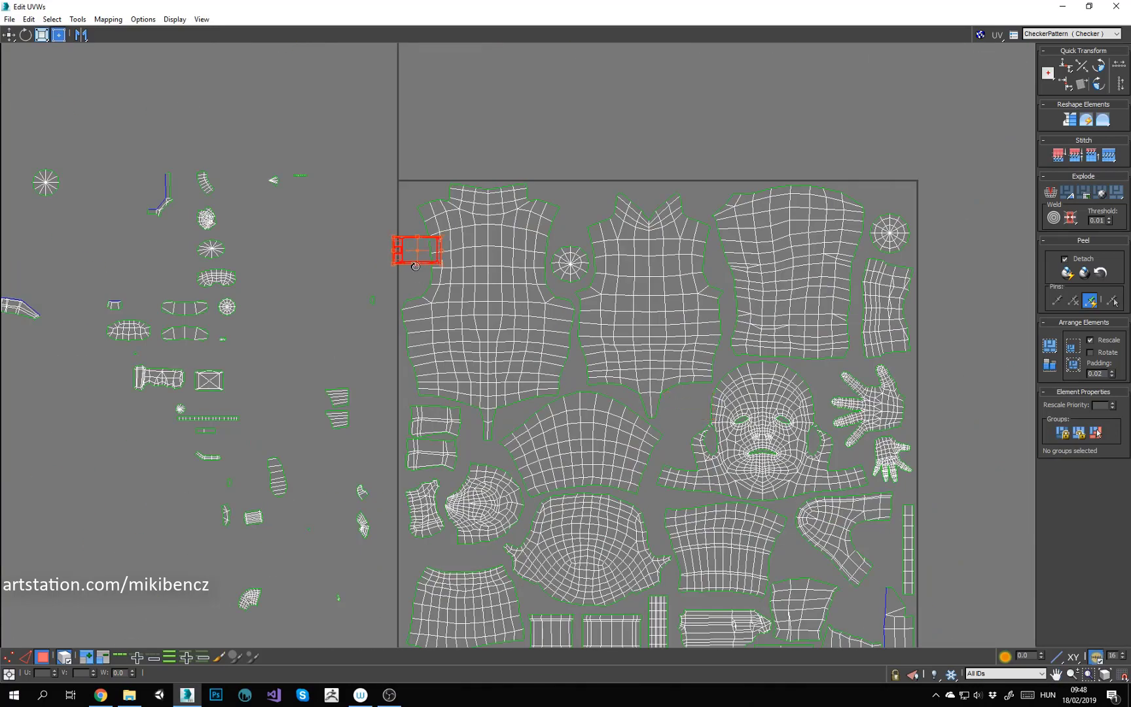
left_click_drag(415, 266, 432, 252)
left_click_drag(417, 261, 414, 275)
scroll(412, 269, "up", 3)
left_click(360, 242)
scroll(367, 237, "down", 5)
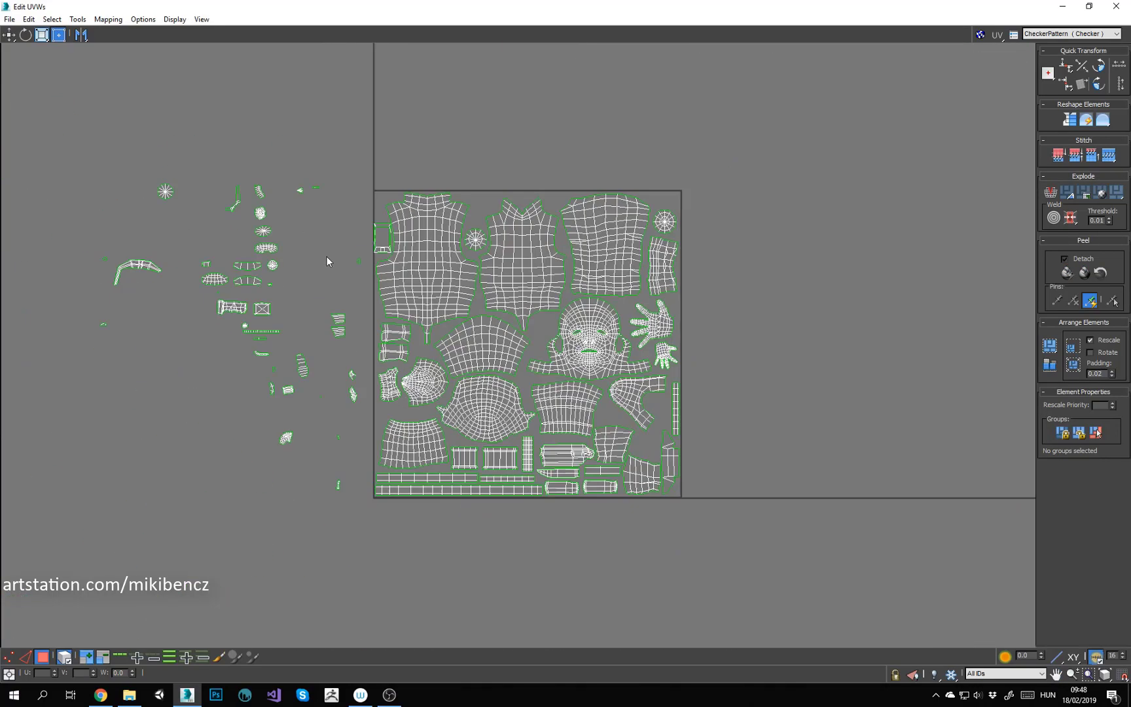
Step: Shrink the lower of the two small bow-shaped shells, and fit the bent arc-shaped shell above the skirt-shaped shell
scroll(266, 271, "up", 1)
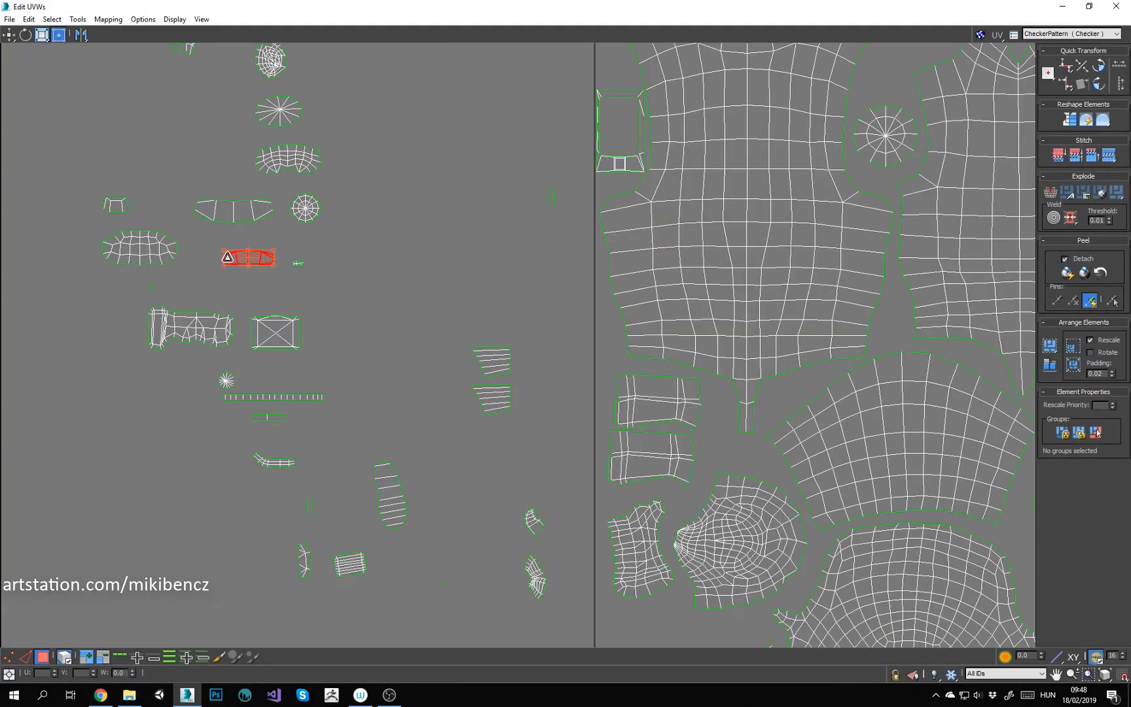
scroll(227, 258, "down", 4)
left_click_drag(258, 265, 593, 155)
scroll(587, 152, "up", 4)
scroll(587, 152, "down", 3)
left_click_drag(498, 66, 283, 523)
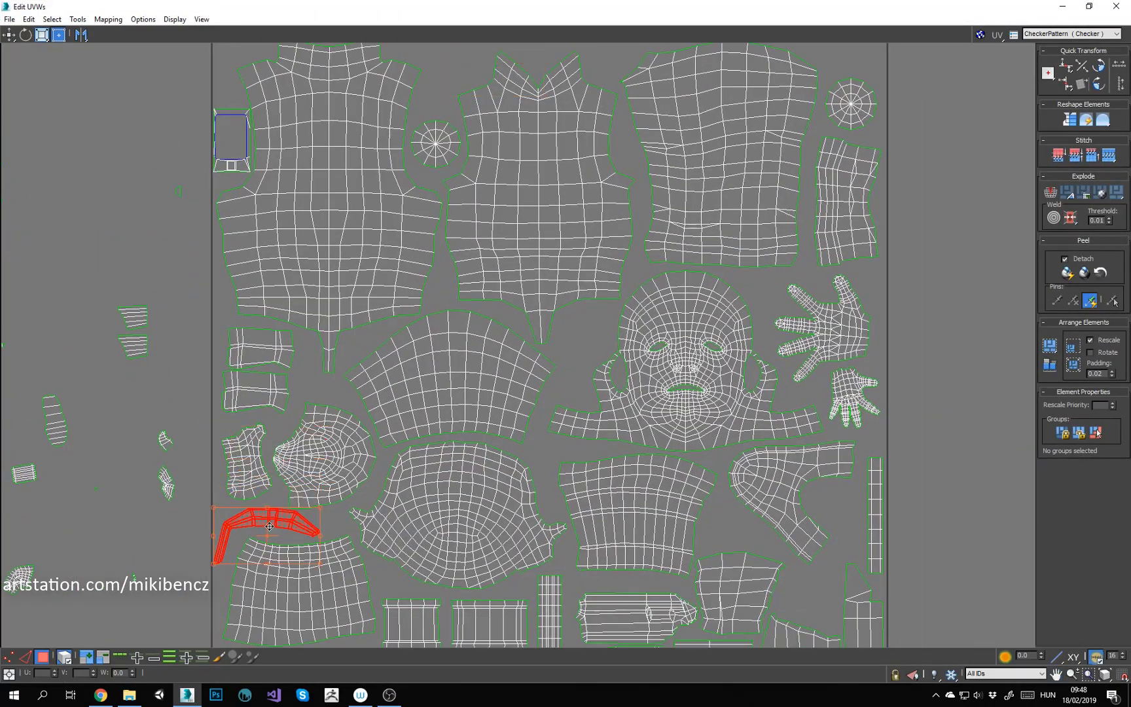
scroll(282, 522, "up", 4)
left_click(469, 440)
scroll(469, 439, "down", 4)
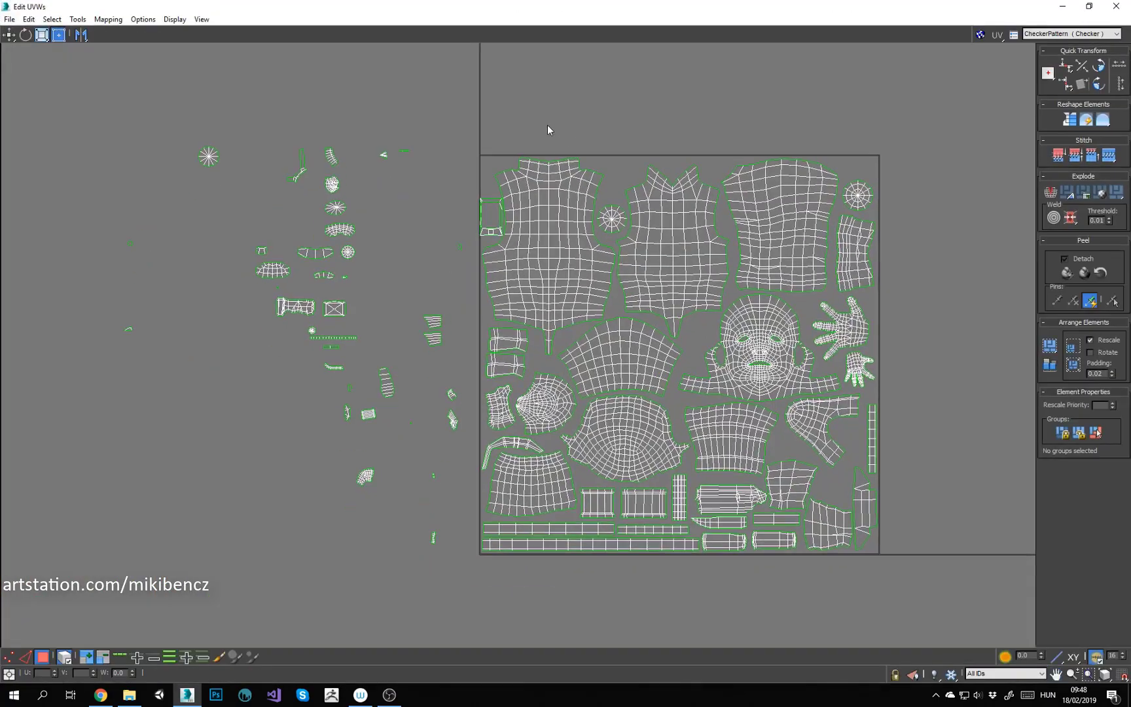
Step: Move the small rounded grid shell into the gap between the arched shell and the face, then clear the selection
middle_click_drag(549, 131, 522, 104)
left_click(340, 451)
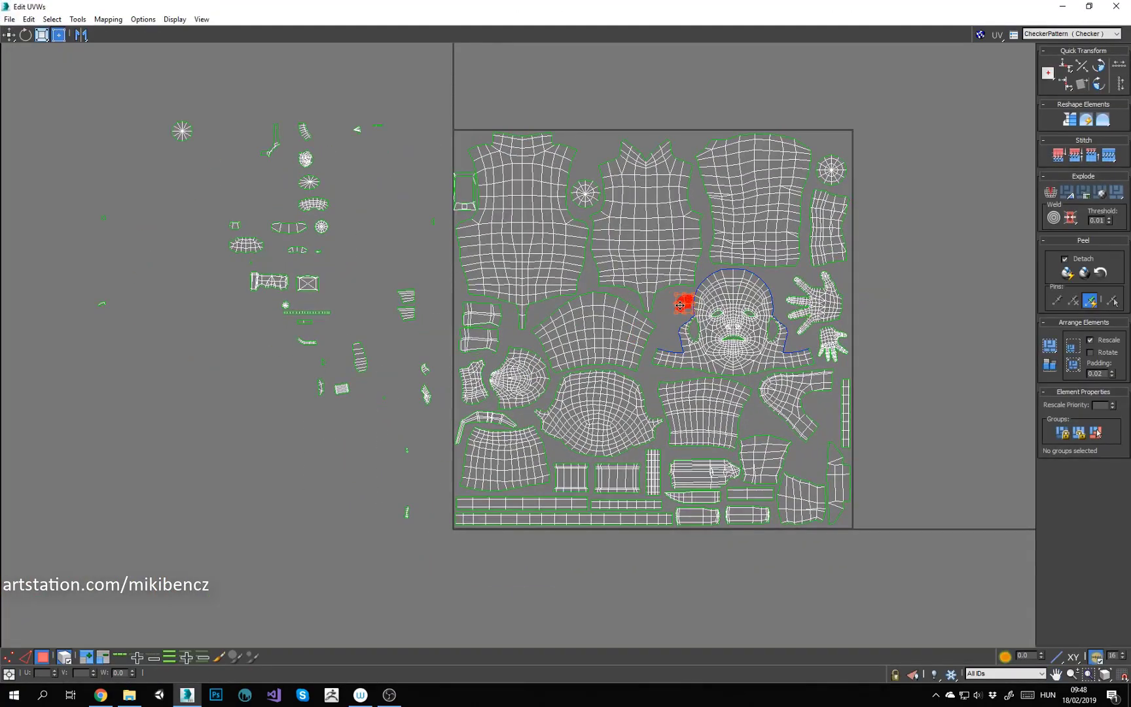
left_click_drag(680, 306, 673, 304)
middle_click_drag(370, 131, 341, 166)
left_click(365, 218)
left_click_drag(398, 206, 437, 245)
middle_click_drag(350, 287, 384, 257)
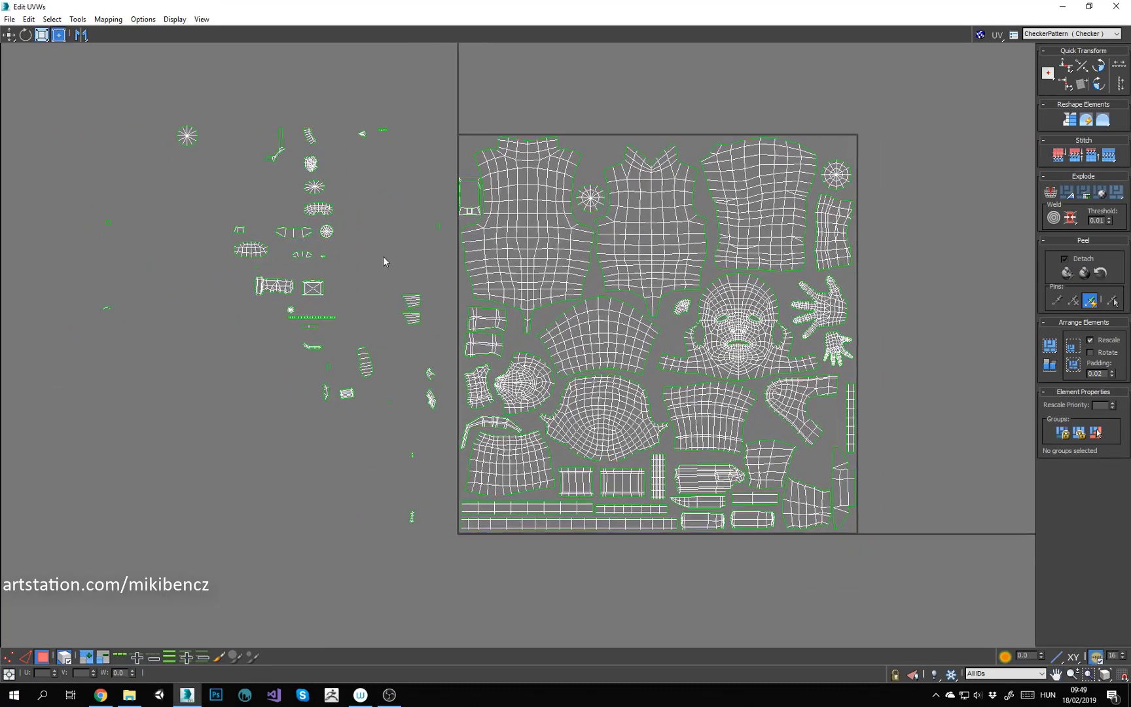
Step: Move the small arched grid shell above the lower-right panel and the elongated flanged shell into the tile's upper-right corner
left_click_drag(318, 209, 736, 399)
left_click_drag(273, 284, 850, 156)
scroll(835, 143, "up", 3)
left_click(928, 152)
scroll(926, 152, "down", 3)
Step: Fit the oval starburst shell into the gap between the skirt-shaped shell and the large rounded shell
middle_click_drag(428, 192, 353, 215)
left_click(291, 215)
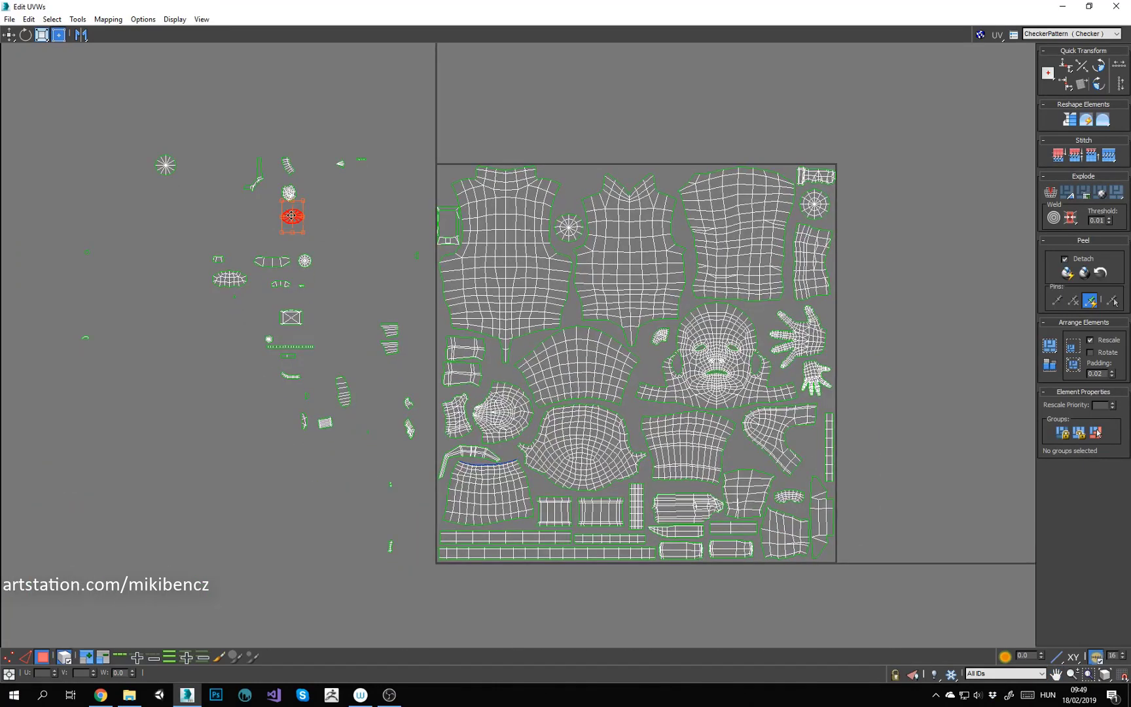
scroll(540, 485, "up", 3)
left_click_drag(541, 485, 536, 488)
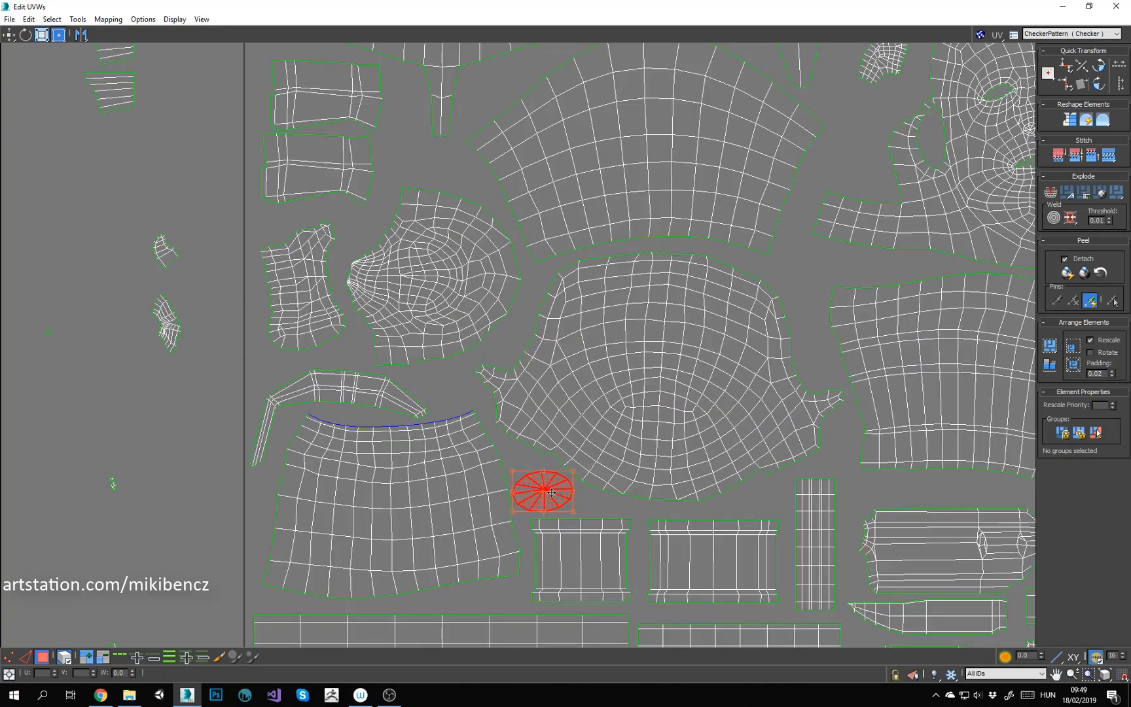
left_click(123, 466)
Step: Move the two small striped shells together beside the narrow vertical strip at the tile's right edge
scroll(124, 466, "down", 3)
middle_click_drag(98, 460, 343, 466)
left_click(362, 340)
scroll(784, 451, "up", 3)
left_click_drag(786, 452, 799, 453)
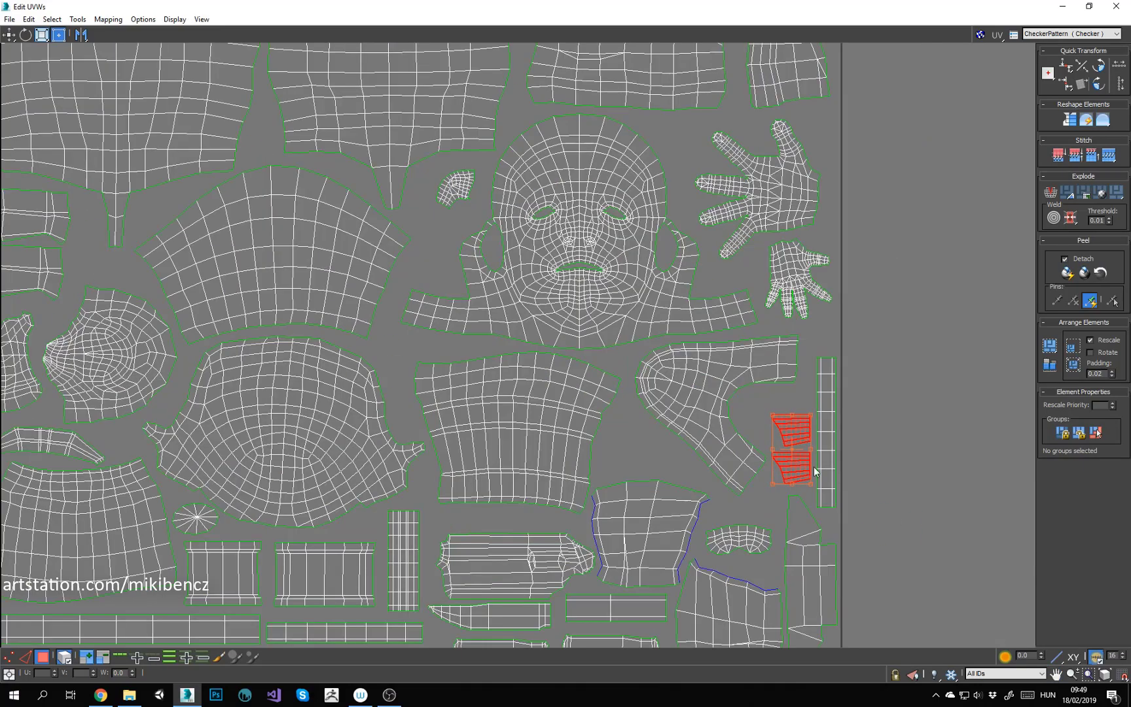
left_click(1001, 459)
Step: Move the crossed rectangle shell into the tile and fit it beside the lower of the two small frame shells
scroll(1001, 459, "down", 3)
middle_click_drag(466, 394, 436, 379)
left_click_drag(363, 308, 528, 172)
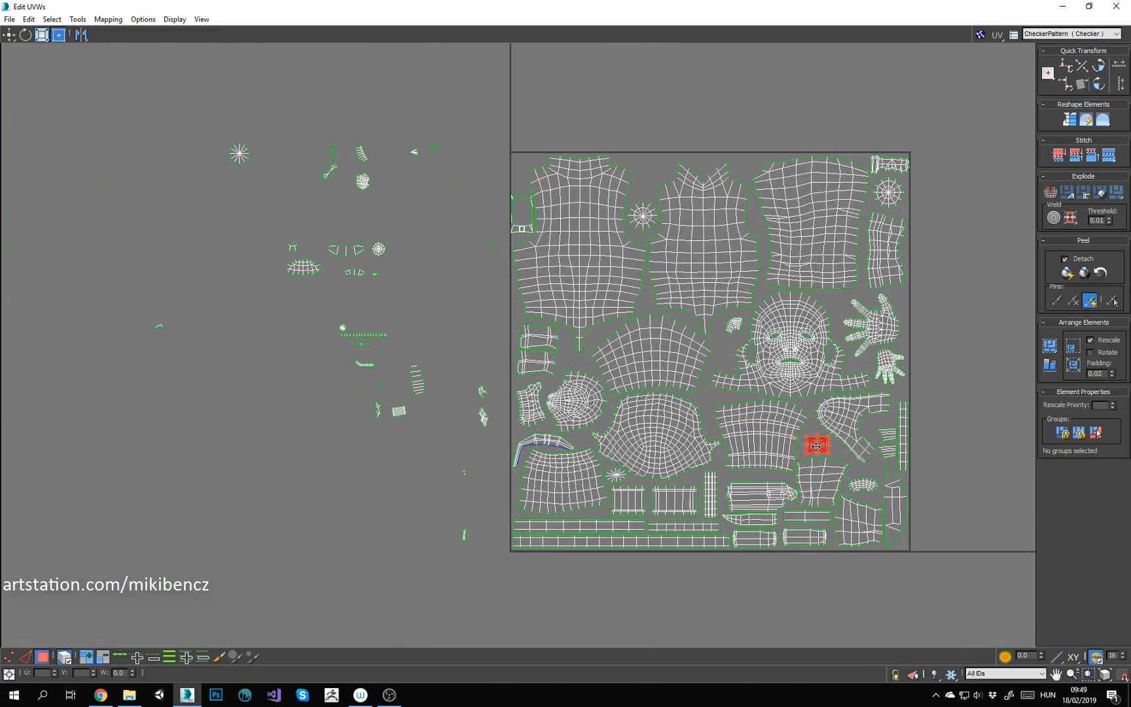
scroll(572, 368, "up", 4)
left_click_drag(653, 173, 582, 346)
left_click(643, 343)
scroll(644, 343, "down", 2)
left_click_drag(656, 349, 619, 386)
left_click(606, 292)
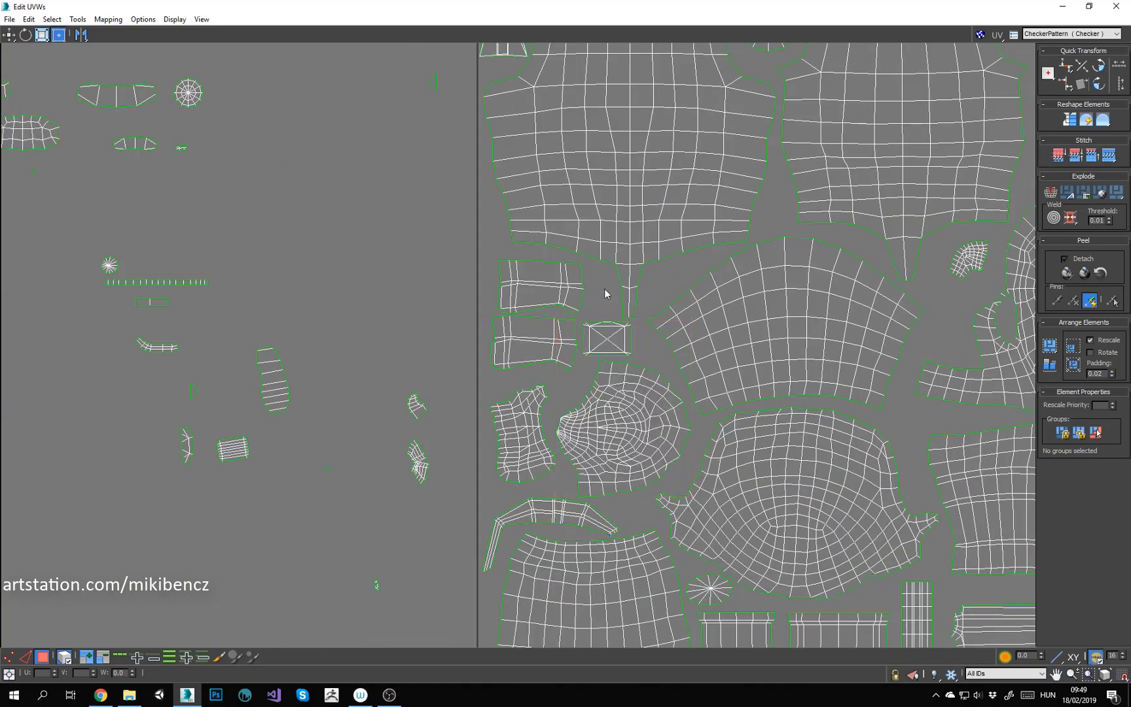
Step: Rotate the ribbed oval shell to horizontal and fit it between the pleated panel and the curved sleeve-like shell
scroll(607, 293, "down", 4)
middle_click_drag(606, 293, 548, 339)
left_click(400, 385)
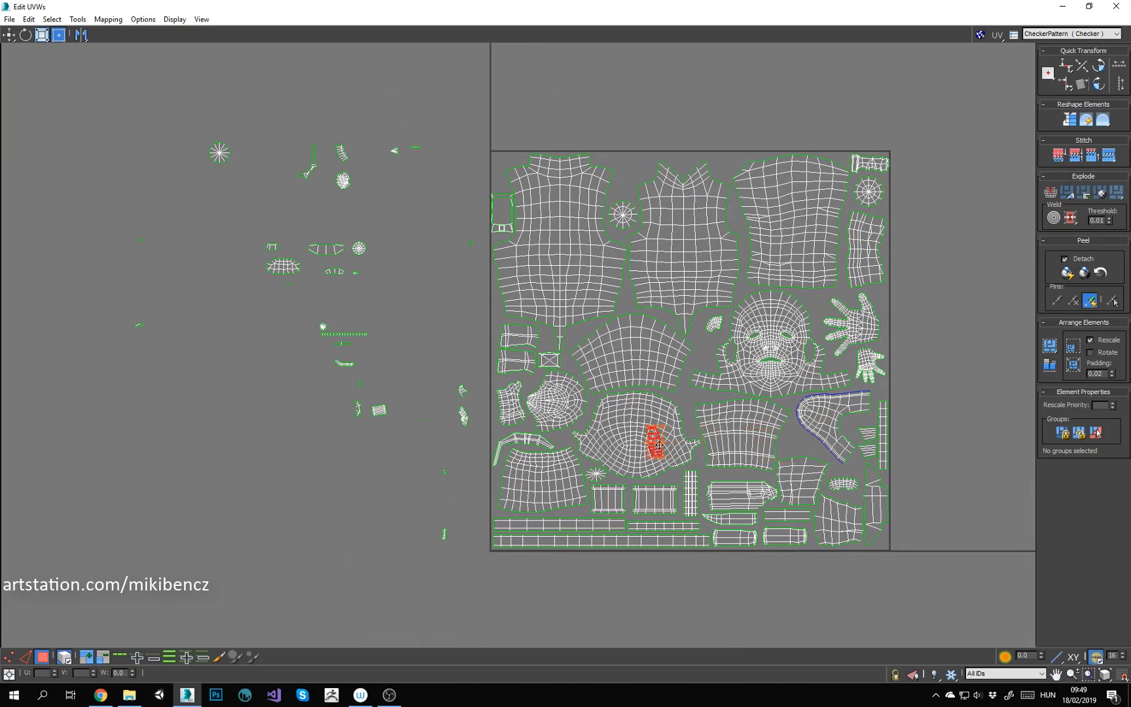
scroll(624, 168, "up", 4)
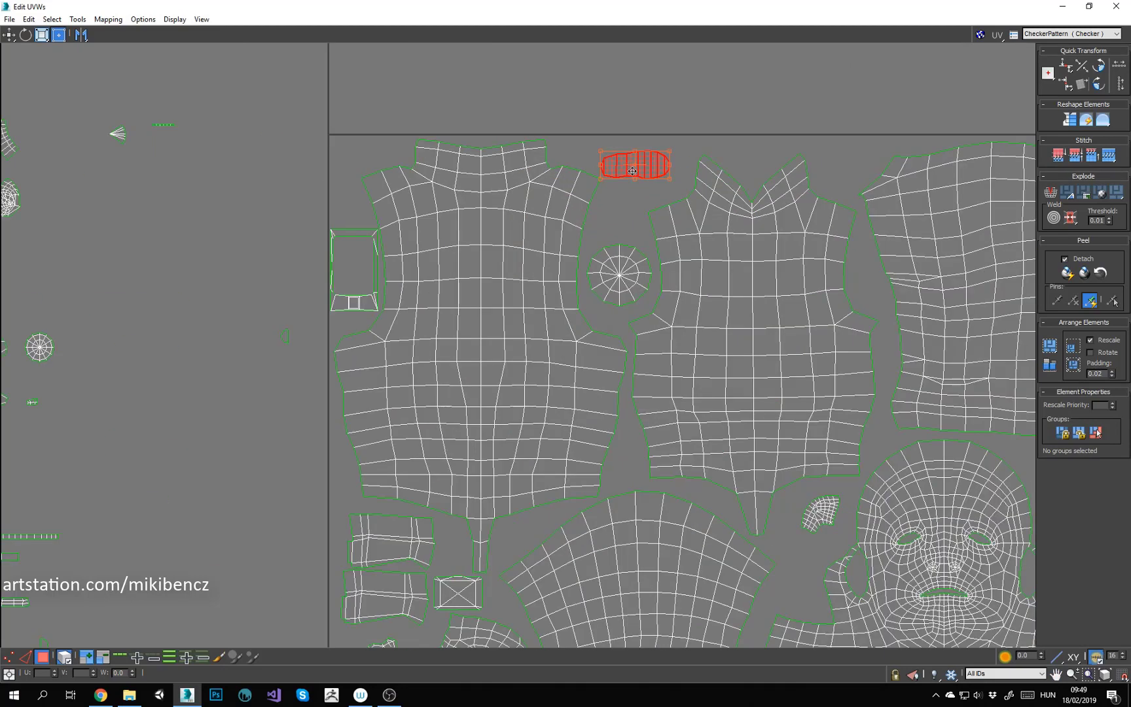
left_click(621, 123)
scroll(620, 123, "down", 4)
left_click_drag(624, 167, 625, 139)
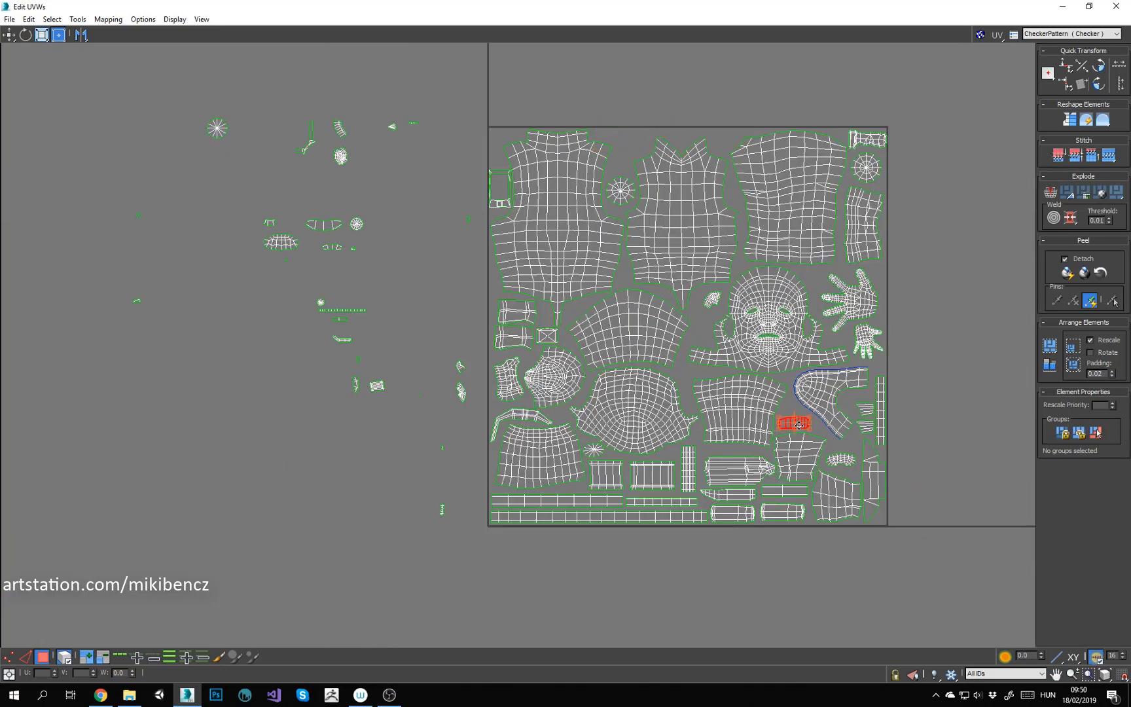
middle_click_drag(799, 425, 794, 428)
Step: Move the small oval grid shell into the gap between the tops of the two torso shells
left_click(268, 247)
left_click_drag(267, 247, 717, 361)
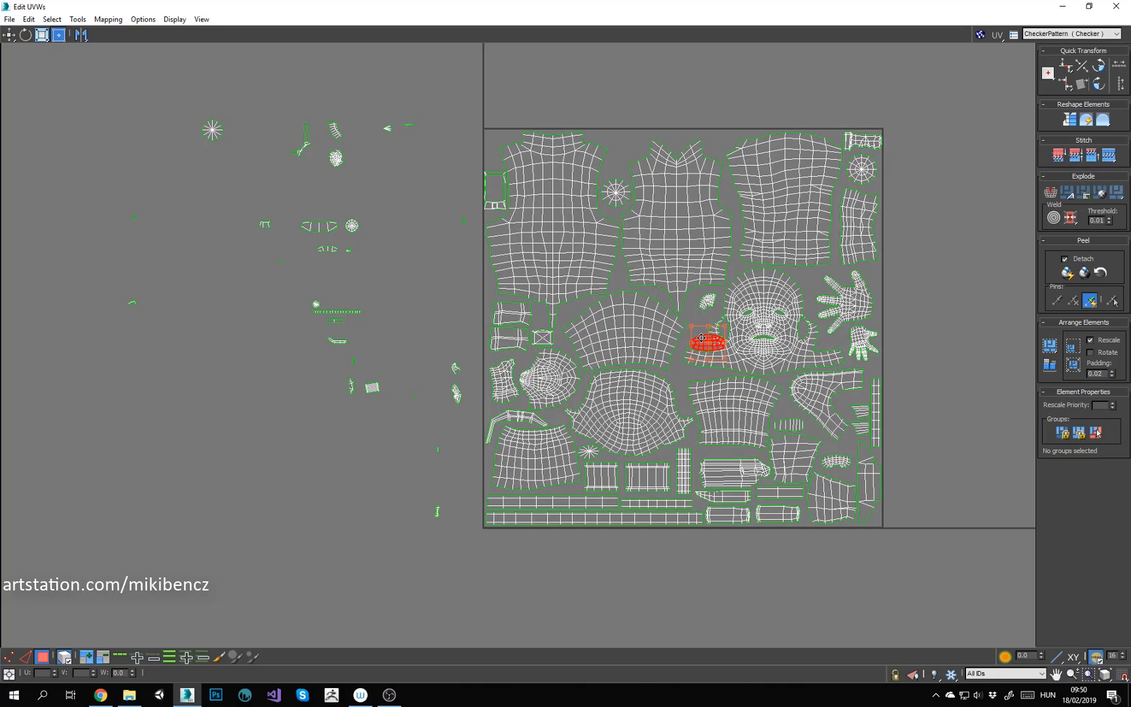
scroll(779, 338, "up", 3)
scroll(668, 359, "down", 2)
middle_click_drag(668, 359, 683, 394)
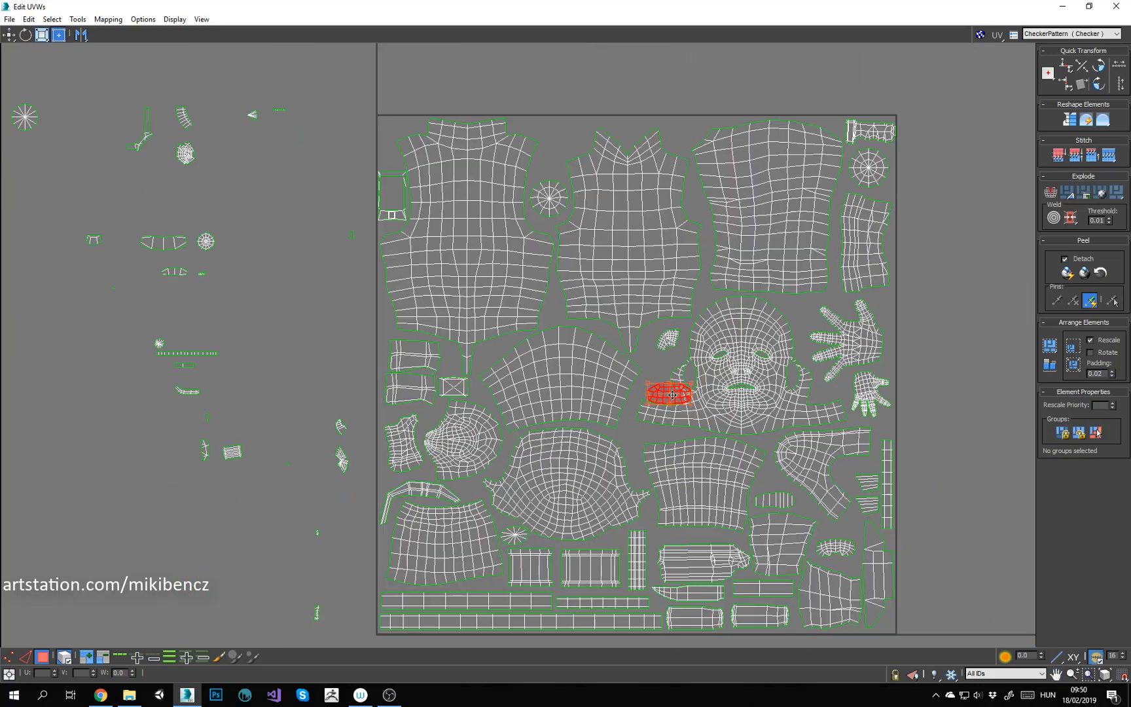
left_click_drag(684, 394, 580, 137)
left_click(282, 213)
Step: Place the remaining spoked starburst shell in the gap between the arched shell and the face
scroll(269, 217, "down", 1)
middle_click_drag(269, 217, 439, 266)
left_click(260, 192)
middle_click_drag(259, 192, 178, 197)
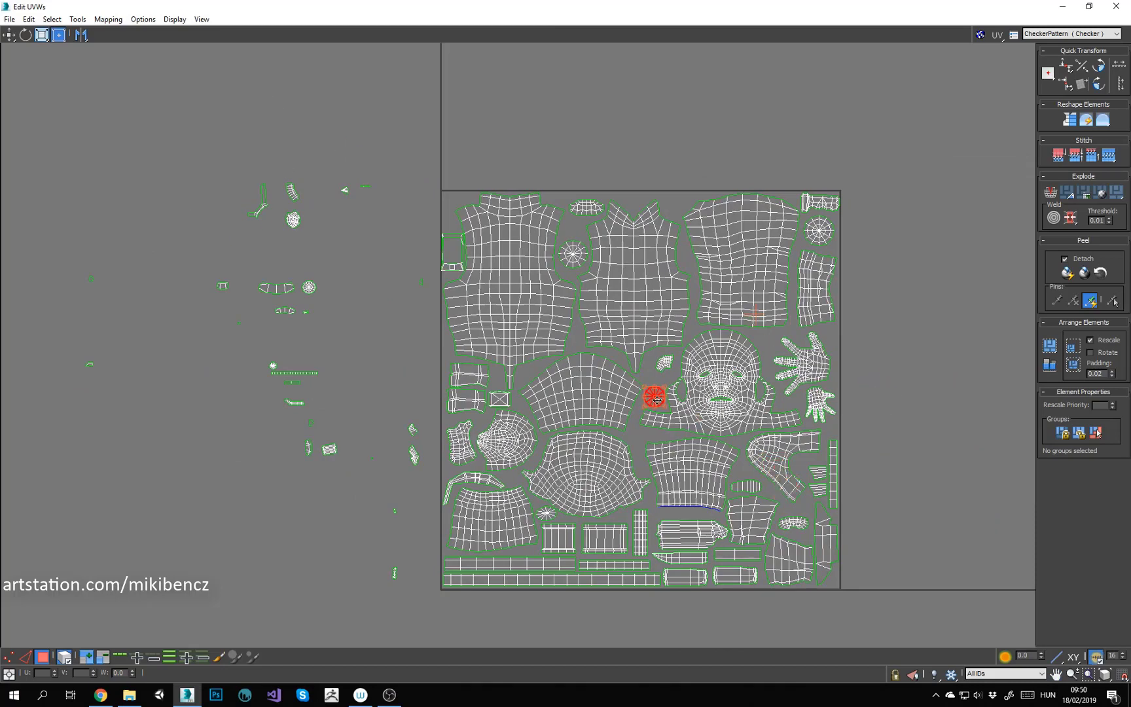
Step: Place the three-piece trapezoid shell above the starburst beside the face, and move the small rounded grid shell between face and hand
middle_click_drag(337, 254, 313, 221)
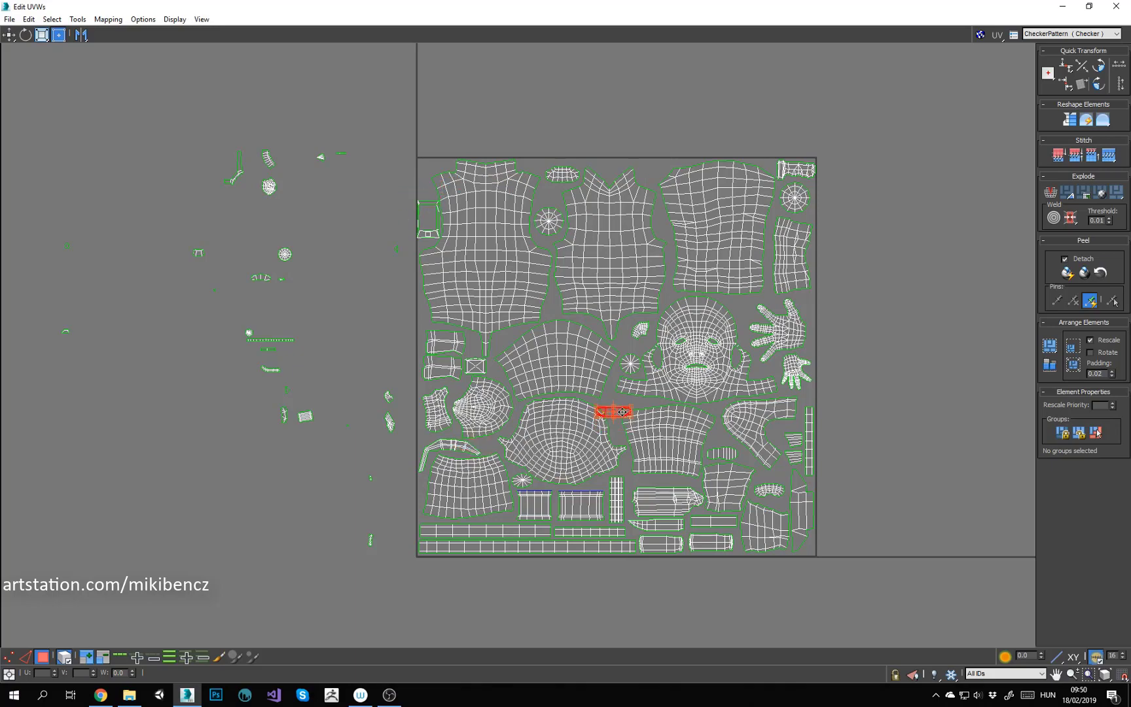
left_click_drag(621, 412, 640, 339)
left_click(915, 383)
scroll(644, 338, "up", 3)
scroll(589, 340, "down", 3)
Step: Move the small bone-shaped shell into the tile's upper-left corner above the rectangular frame shell
left_click(227, 277)
key("w")
middle_click_drag(227, 277, 250, 288)
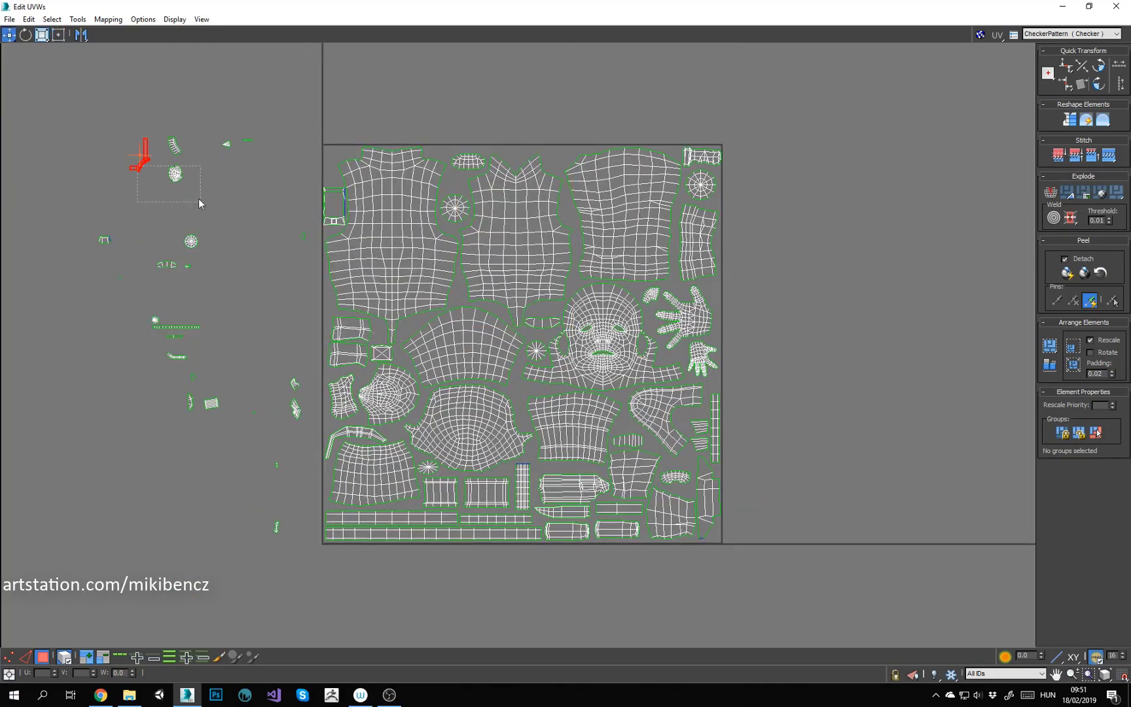
left_click_drag(424, 371, 327, 156)
Step: Fit the small round mesh shell into the gap between the face and the smaller hand-shaped shell
right_click(327, 156)
left_click(362, 198)
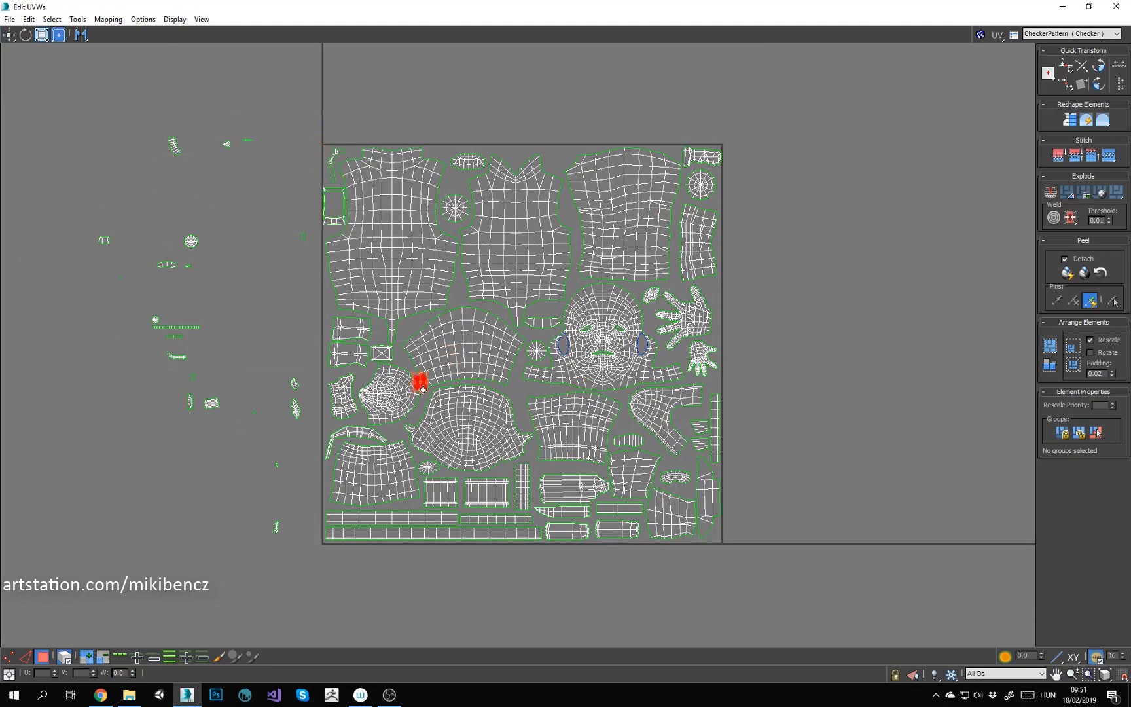
left_click_drag(590, 331, 573, 319)
scroll(573, 320, "up", 2)
left_click_drag(572, 320, 822, 413)
left_click(933, 327)
scroll(871, 429, "up", 1)
Step: Select the two tiny shells farthest from the tile and move them closer to it
scroll(780, 423, "down", 5)
left_click(436, 370)
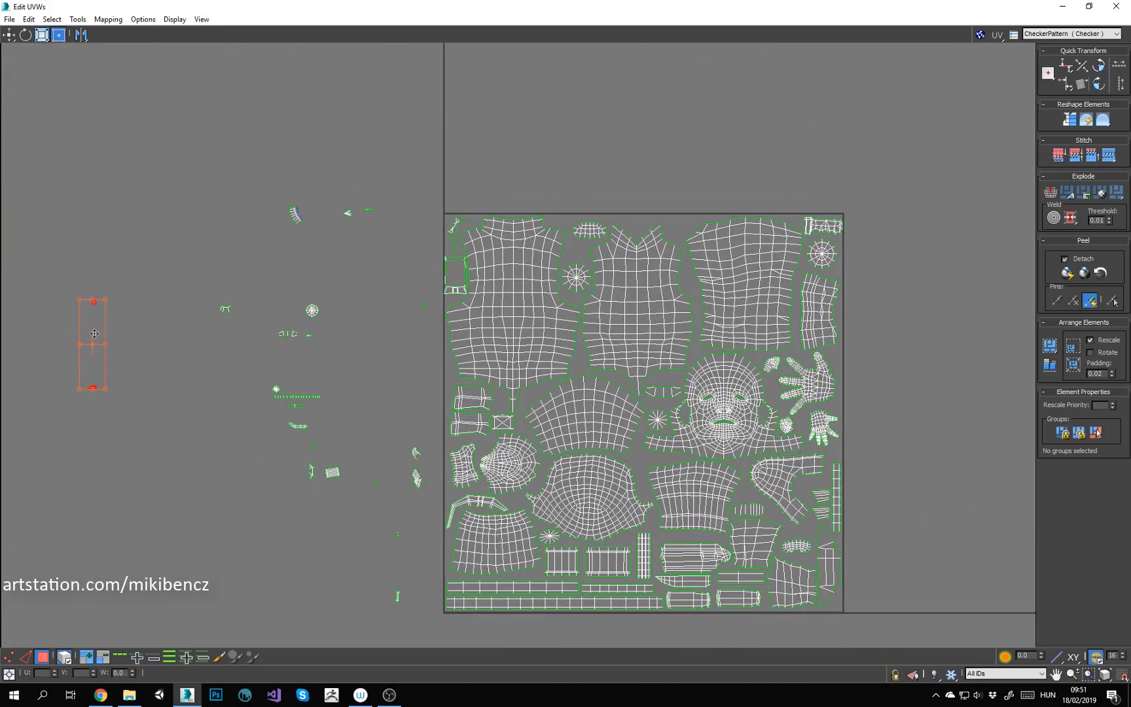
left_click_drag(95, 334, 381, 340)
left_click(406, 411)
Step: Move the upper of the two small irregular shells near the tile into the gap below the pleated panel
middle_click_drag(410, 419, 364, 385)
scroll(387, 406, "up", 2)
left_click(361, 394)
scroll(329, 364, "down", 2)
left_click_drag(361, 394, 766, 503)
scroll(329, 368, "up", 2)
scroll(633, 468, "up", 2)
left_click_drag(631, 466, 644, 464)
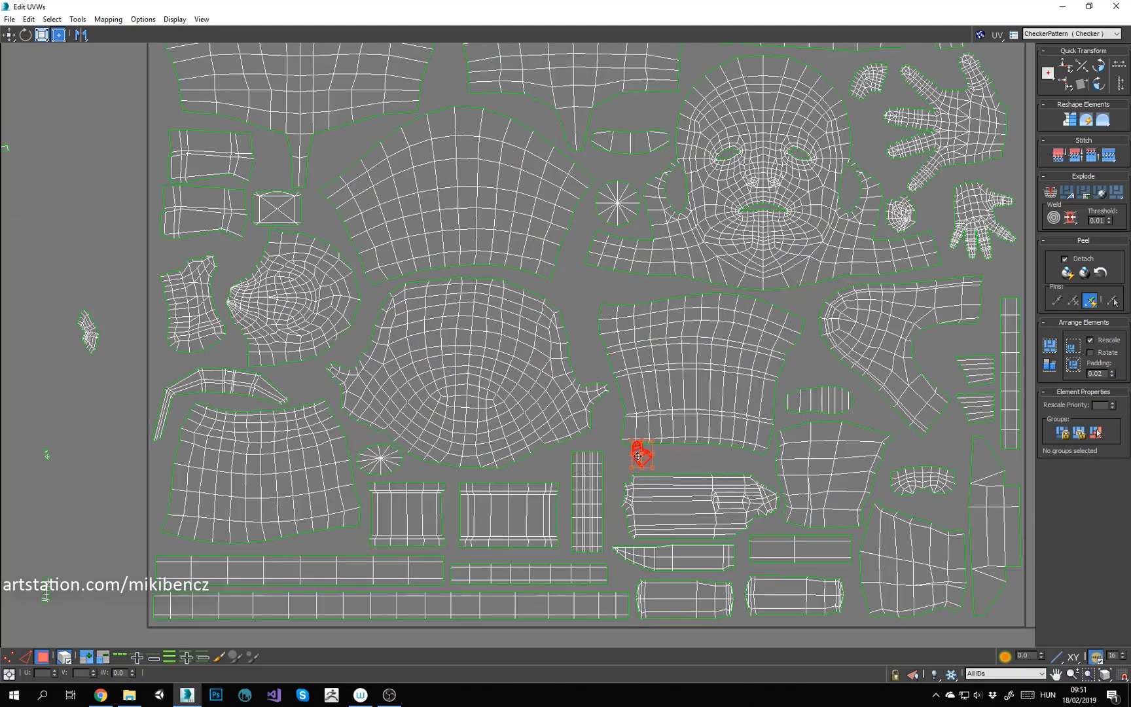
scroll(646, 464, "up", 2)
left_click(694, 455)
Step: Place the small striped rectangle shell beside the irregular fragment below the pleated panel
scroll(704, 453, "down", 4)
middle_click_drag(386, 412, 368, 461)
left_click(229, 419)
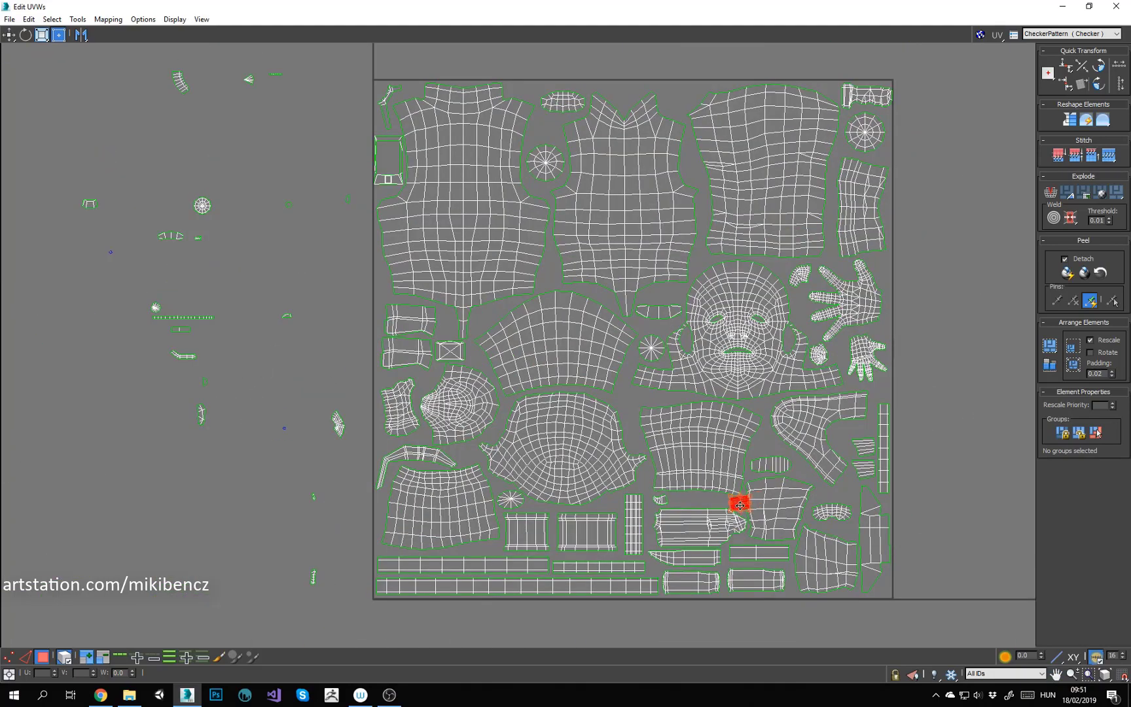
left_click_drag(740, 505, 703, 505)
scroll(700, 505, "up", 3)
left_click_drag(701, 497, 639, 493)
left_click_drag(678, 489, 679, 495)
left_click(687, 488)
Step: Move the small round web shell beside the second torso's shoulder, and lay the curved ribbed strip next to the striped rectangle
scroll(685, 487, "down", 4)
left_click(295, 242)
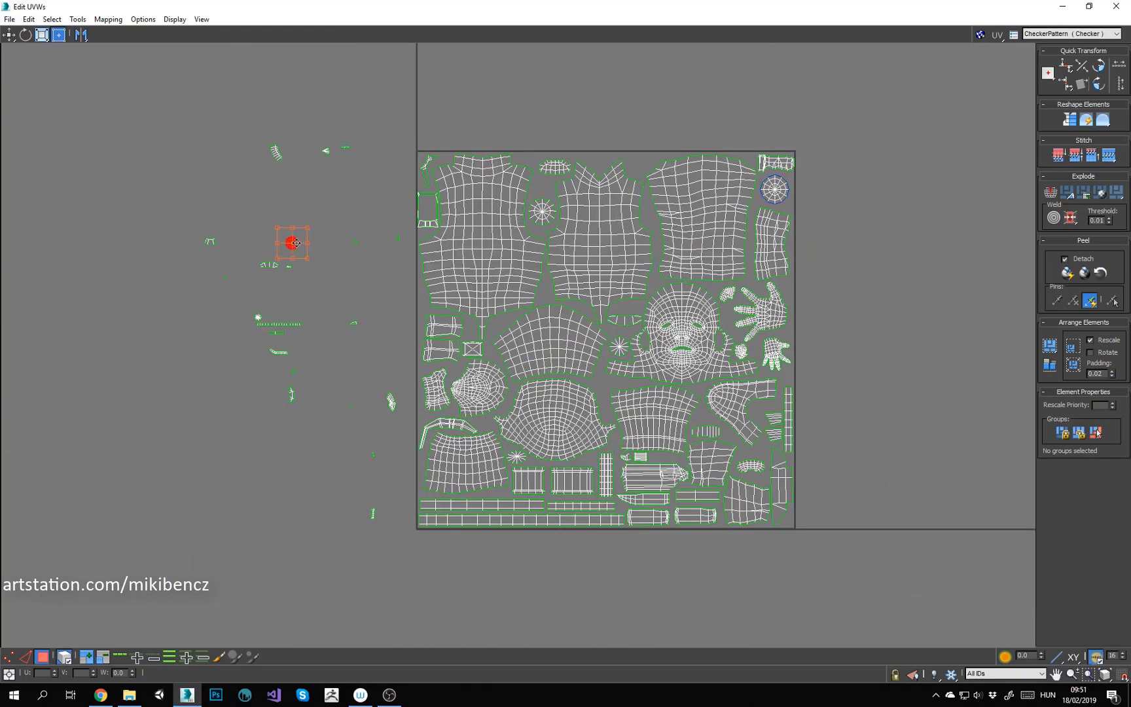
scroll(673, 460, "up", 4)
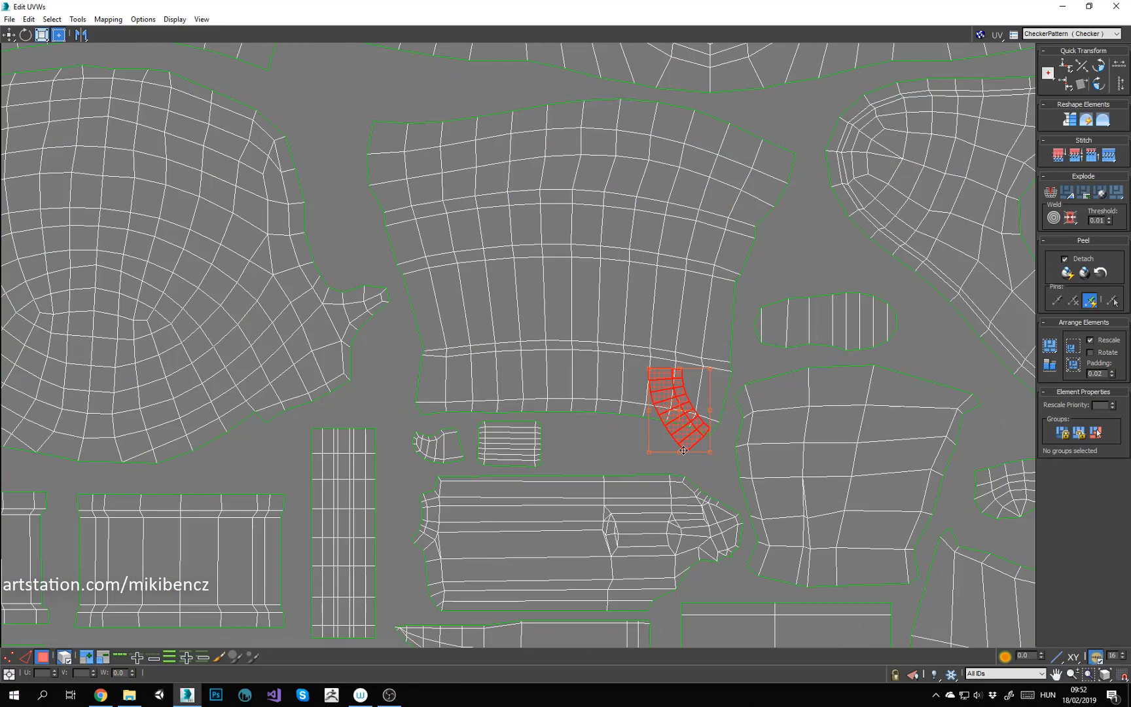
left_click_drag(681, 454, 619, 450)
left_click(632, 453)
Step: Rotate the thin segmented strip upright and fit it right of the narrow vertical grid shell below the large rounded shell
scroll(627, 449, "down", 4)
middle_click_drag(549, 424, 561, 438)
left_click_drag(285, 311, 243, 336)
left_click_drag(257, 332, 468, 475)
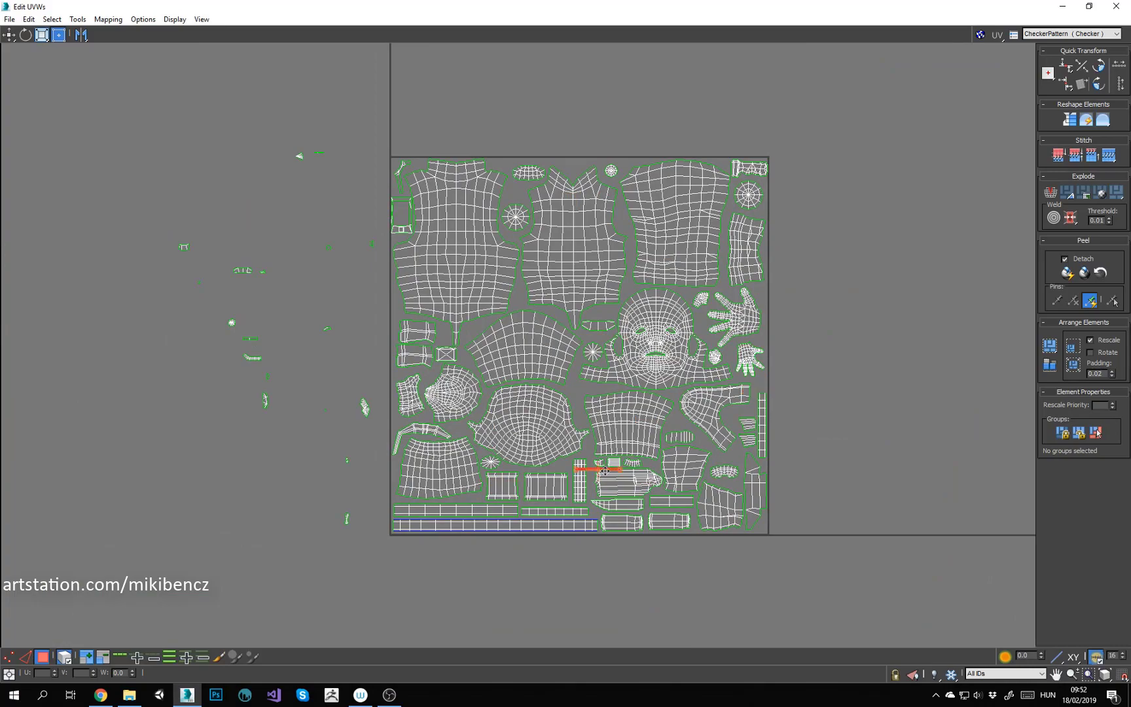
scroll(605, 470, "up", 3)
middle_click_drag(536, 518, 535, 435)
left_click_drag(607, 434, 532, 516)
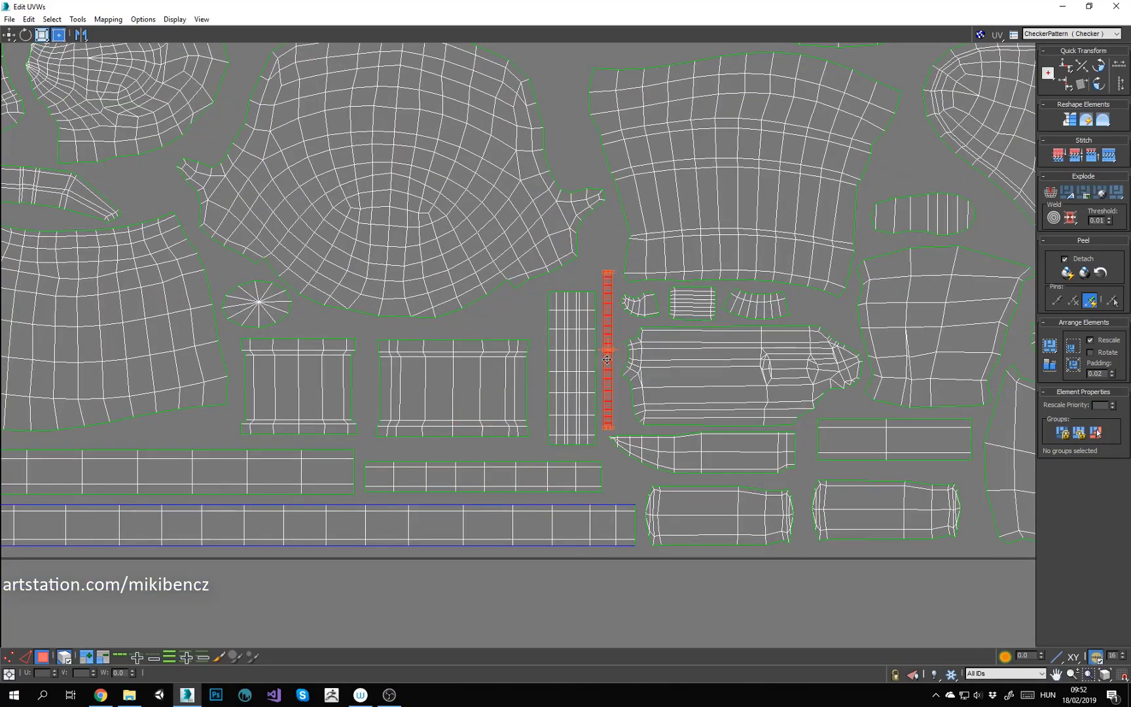
left_click(445, 275)
Step: Place the small three-piece shell above the second torso's neckline and the tiny I-shaped shell beside the upper frame shell
scroll(432, 262, "down", 6)
middle_click_drag(258, 191, 404, 361)
left_click(439, 506)
scroll(336, 456, "up", 2)
middle_click_drag(337, 456, 255, 582)
left_click_drag(267, 576, 329, 517)
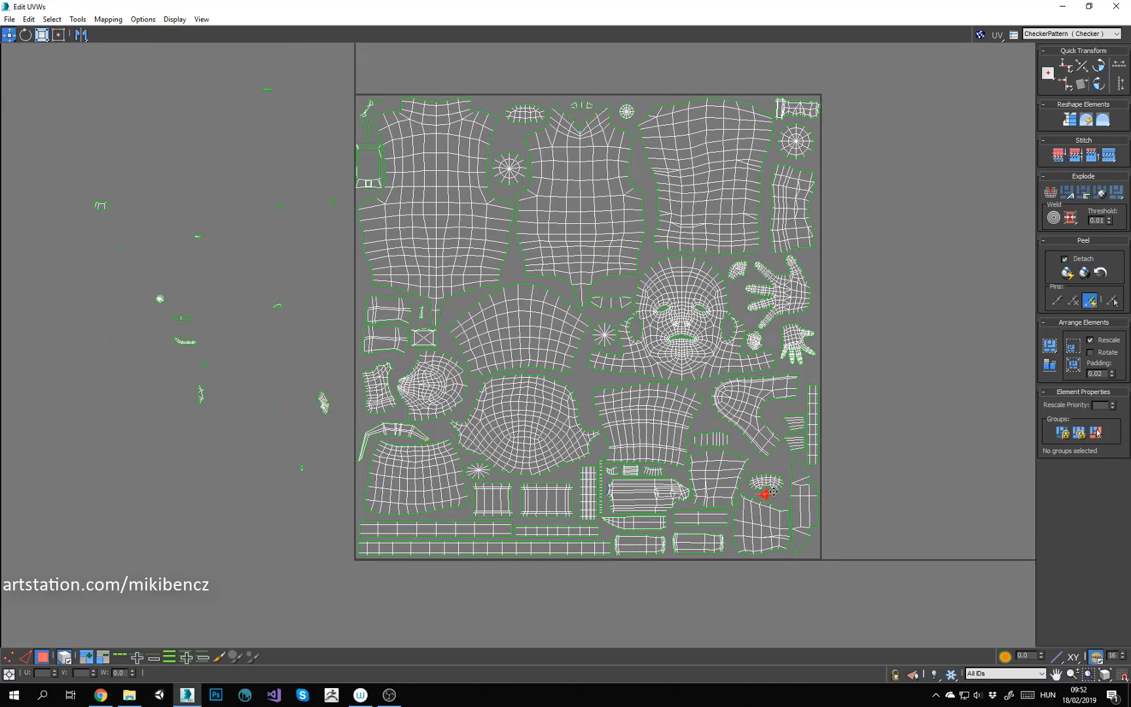
Step: Move the small fan-shaped shell into the gap right of the curved ribbed strip, below the pleated panel
left_click_drag(688, 515, 682, 478)
scroll(680, 474, "up", 5)
left_click(592, 435)
scroll(591, 435, "down", 6)
middle_click_drag(591, 435, 613, 487)
Step: Move the small leaf-shaped shell next to the tile into the gap between the face and the larger hand
left_click(358, 446)
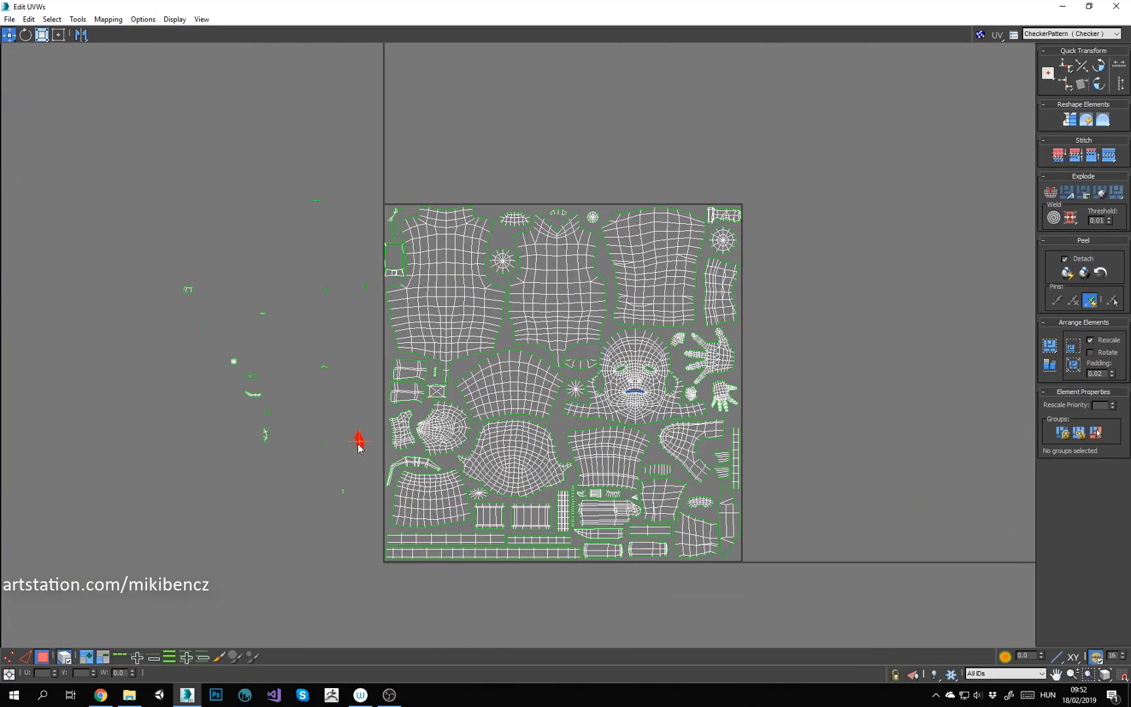
scroll(674, 380, "up", 6)
left_click_drag(358, 445, 693, 312)
left_click(767, 348)
scroll(770, 349, "down", 6)
Step: Distribute the small bracket-shaped, curved, jagged and round leftover shells into gaps around the pleated panel and the face
left_click_drag(47, 195, 100, 242)
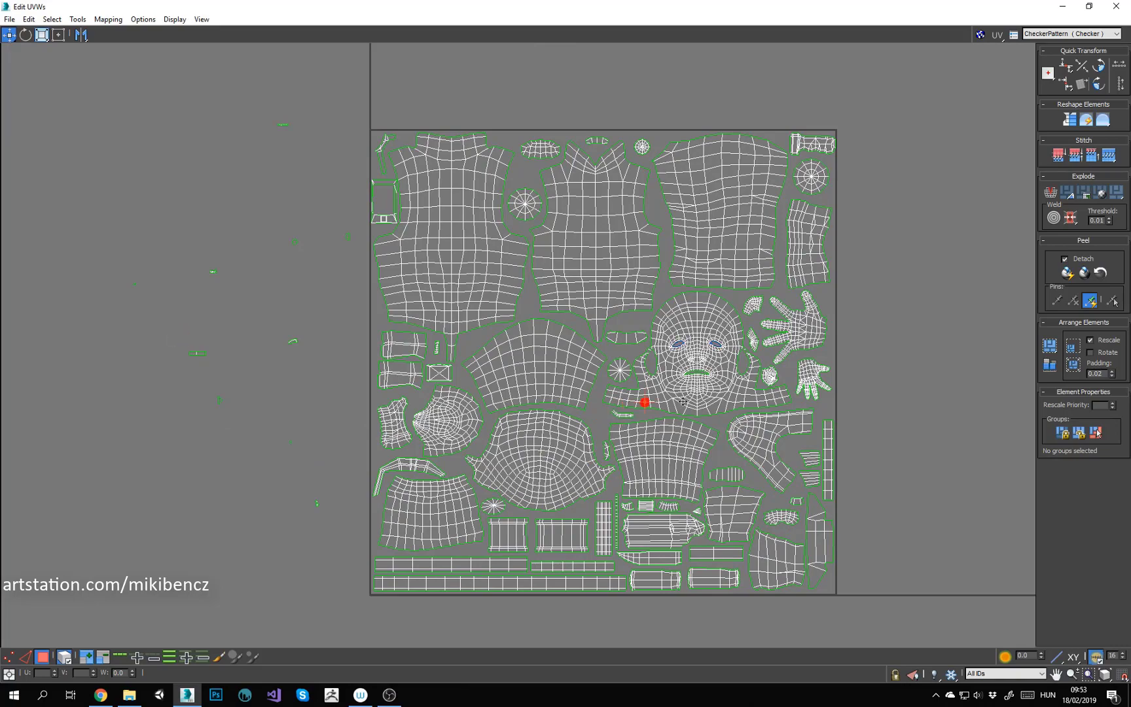
scroll(745, 359, "up", 5)
scroll(452, 360, "down", 5)
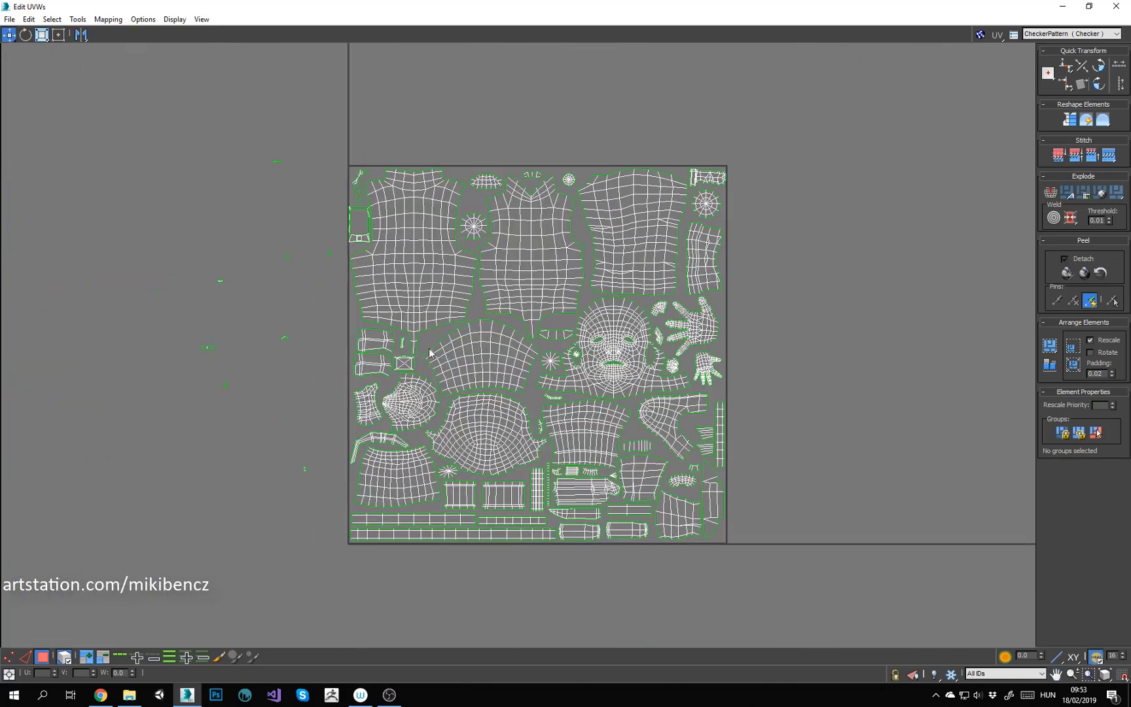
Step: Move the tiny rectangular shell directly below the short horizontal strip in the tile's lower-right area
scroll(654, 568, "up", 5)
left_click_drag(258, 379, 587, 475)
left_click(586, 464)
left_click(622, 433)
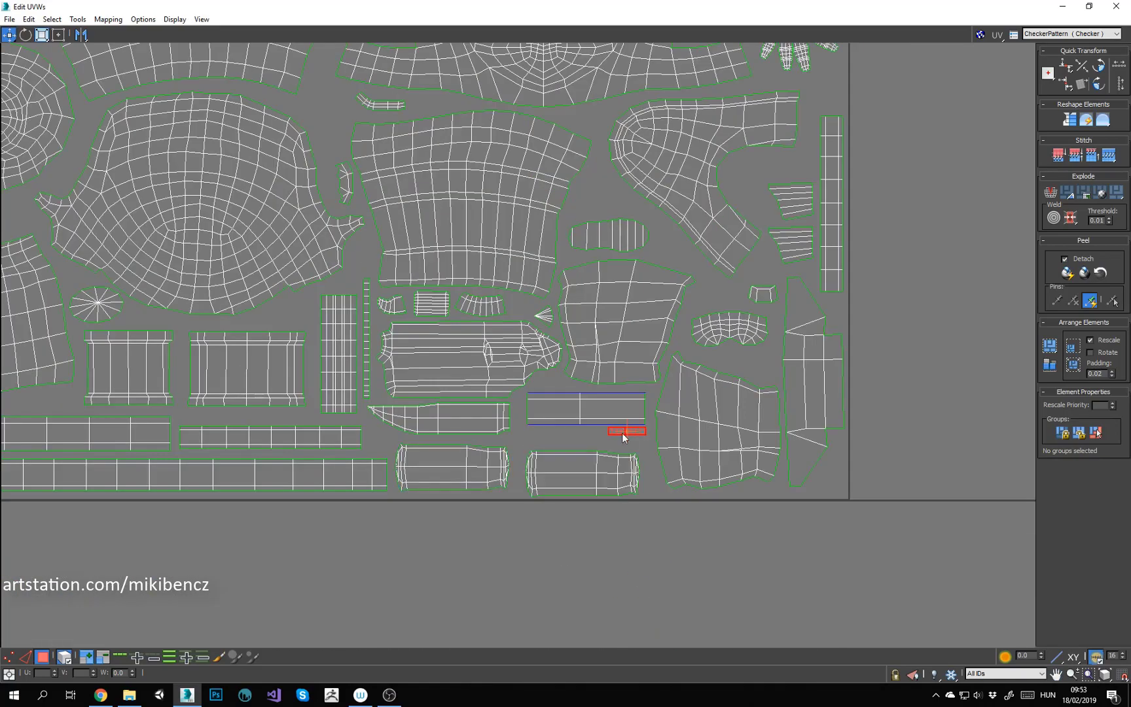
scroll(598, 474, "down", 5)
left_click(446, 528)
Step: Move the tiny leftover shell farthest from the tile into a free gap inside it
middle_click_drag(445, 528, 487, 594)
right_click(190, 309)
left_click(203, 347)
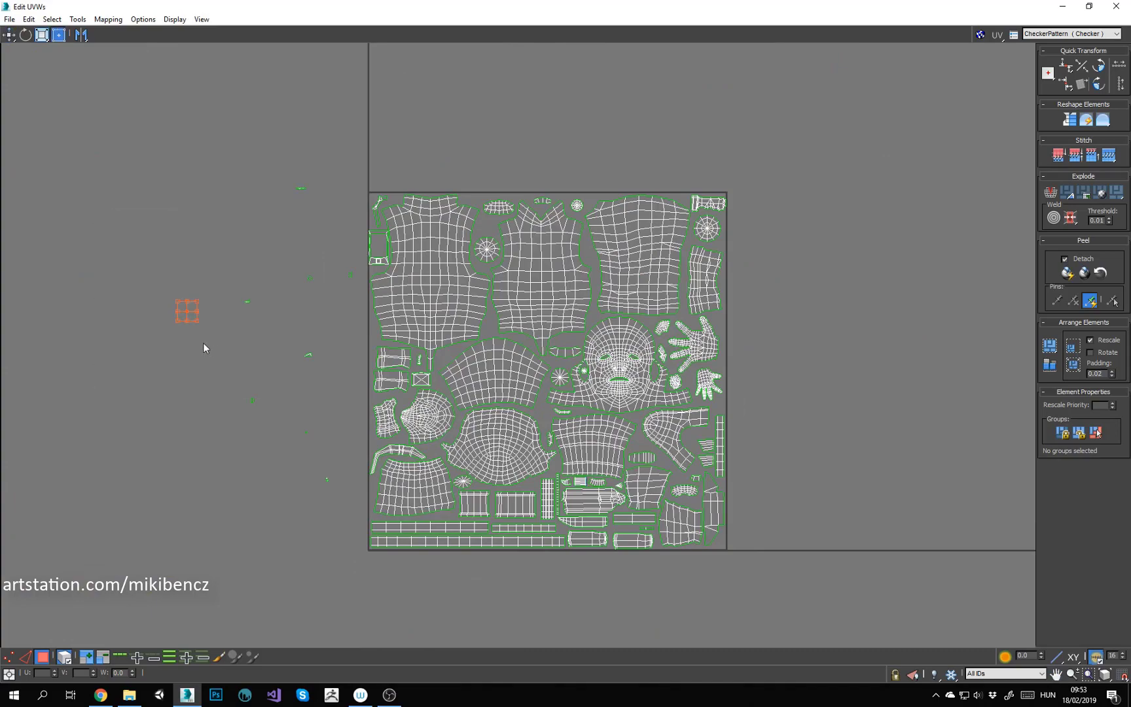
left_click_drag(585, 500, 602, 494)
scroll(602, 494, "up", 5)
left_click_drag(601, 494, 649, 425)
scroll(523, 467, "down", 5)
Step: Gather the tiny flat and arc-shaped leftover shells in the gap above the starburst between the two torso shells
left_click_drag(154, 280, 209, 328)
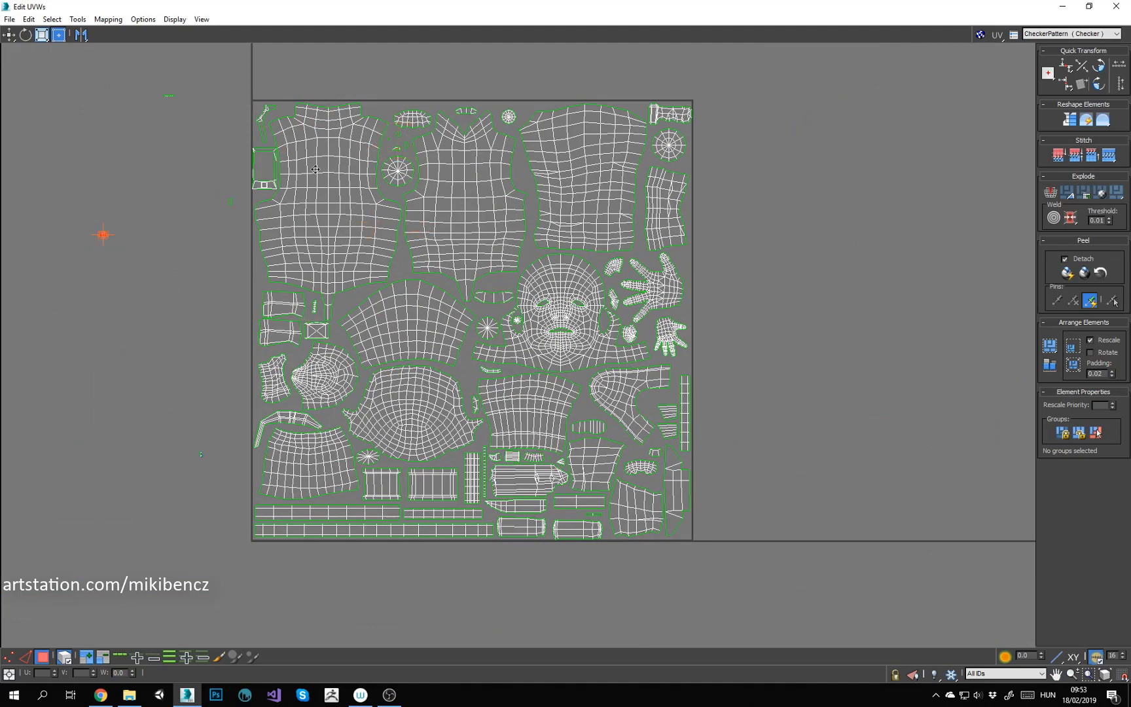
left_click_drag(155, 84, 184, 109)
scroll(176, 105, "up", 2)
middle_click_drag(176, 127, 170, 204)
left_click_drag(166, 171, 465, 225)
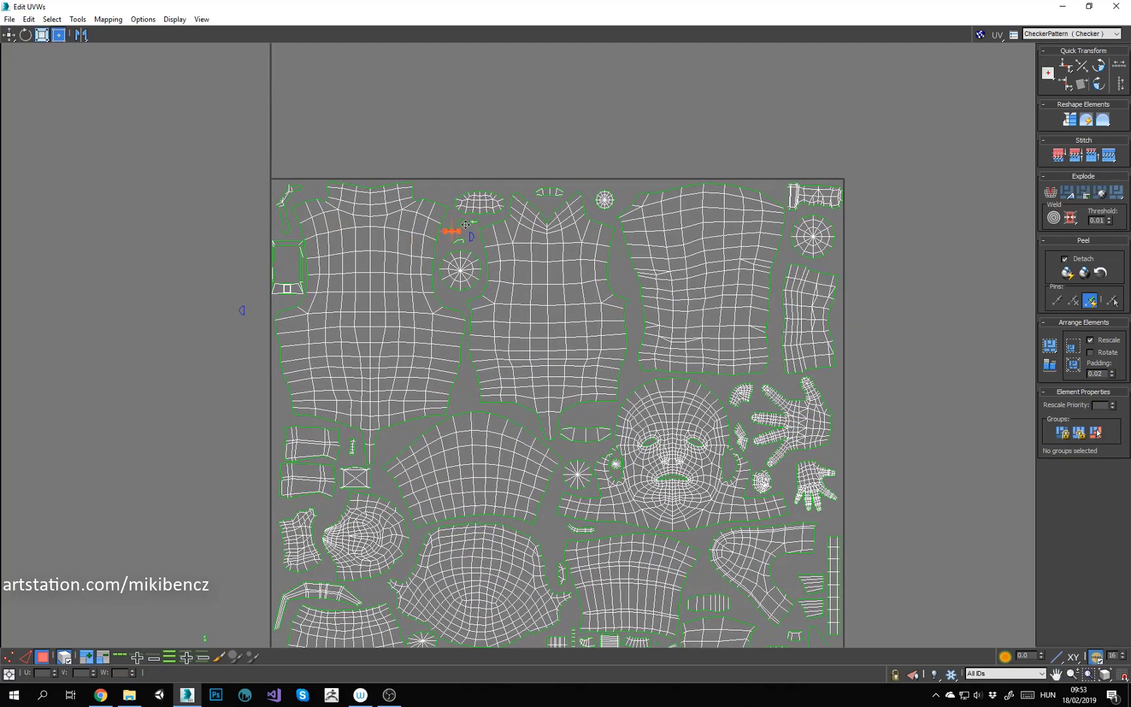
Step: Move the last tiny shell left outside into the tile
scroll(321, 131, "down", 4)
left_click_drag(248, 329, 260, 340)
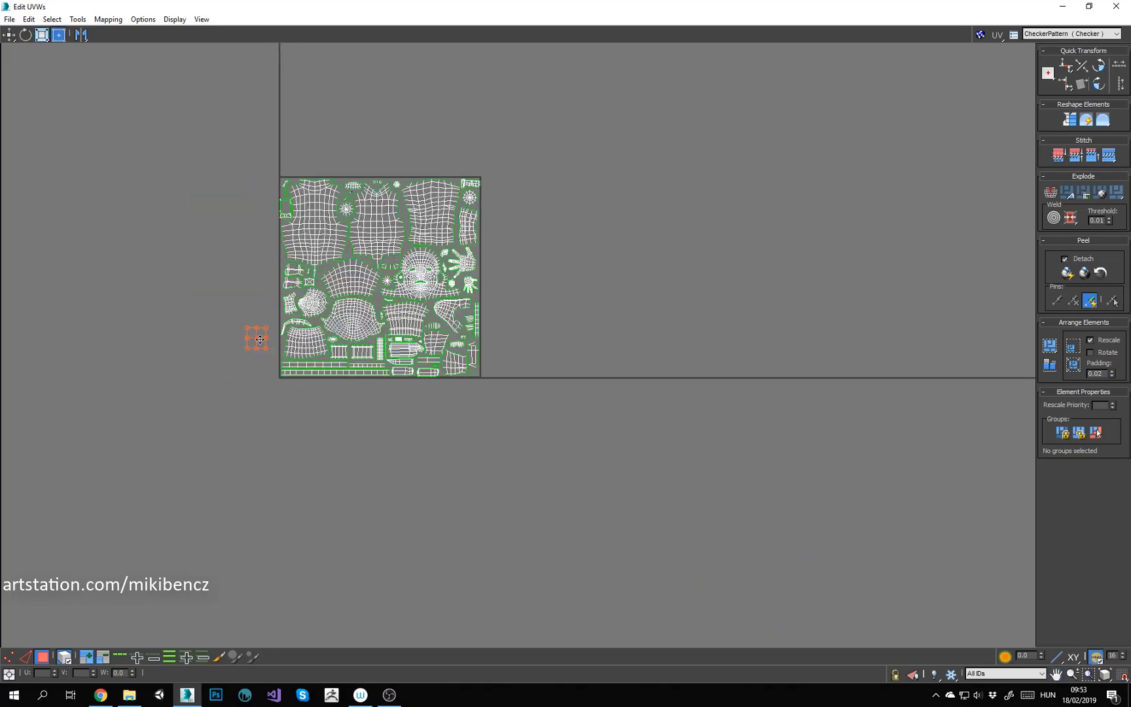
scroll(275, 272, "up", 6)
left_click_drag(429, 61, 434, 64)
scroll(481, 86, "down", 5)
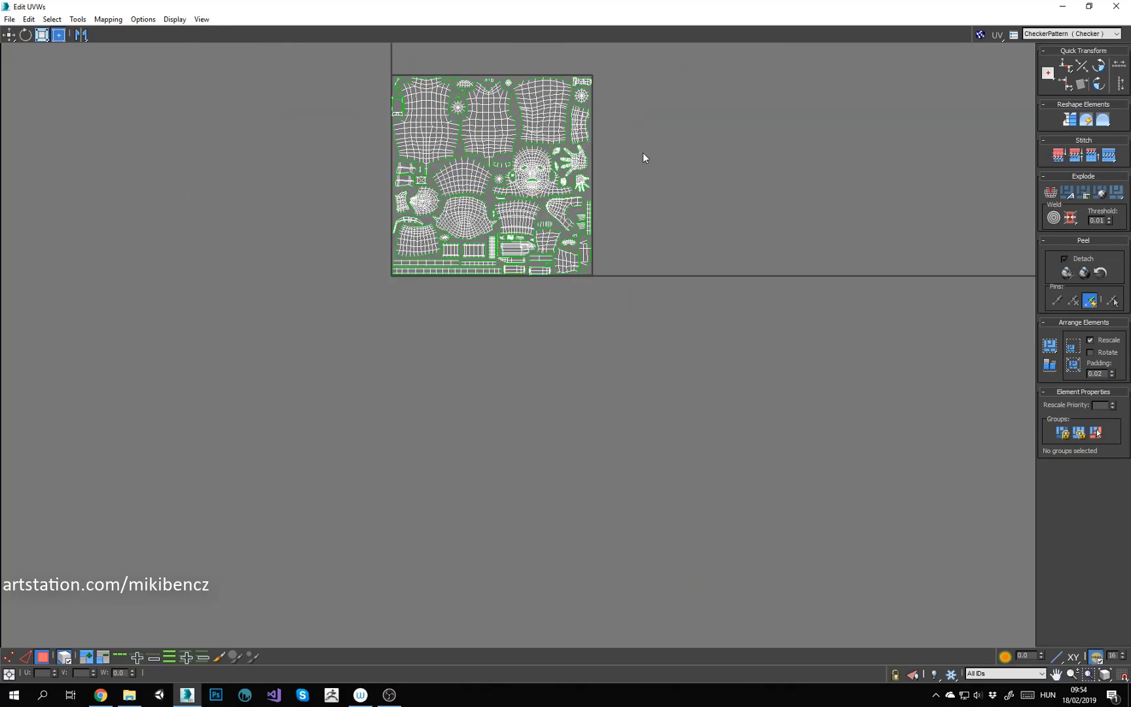
Step: Select all shells and restore the UV editor to a floating window beside the character model
middle_click_drag(642, 153, 614, 254)
key("ctrl+a")
left_click(1091, 6)
left_click(12, 11)
mouse_move(43, 147)
left_click(118, 59)
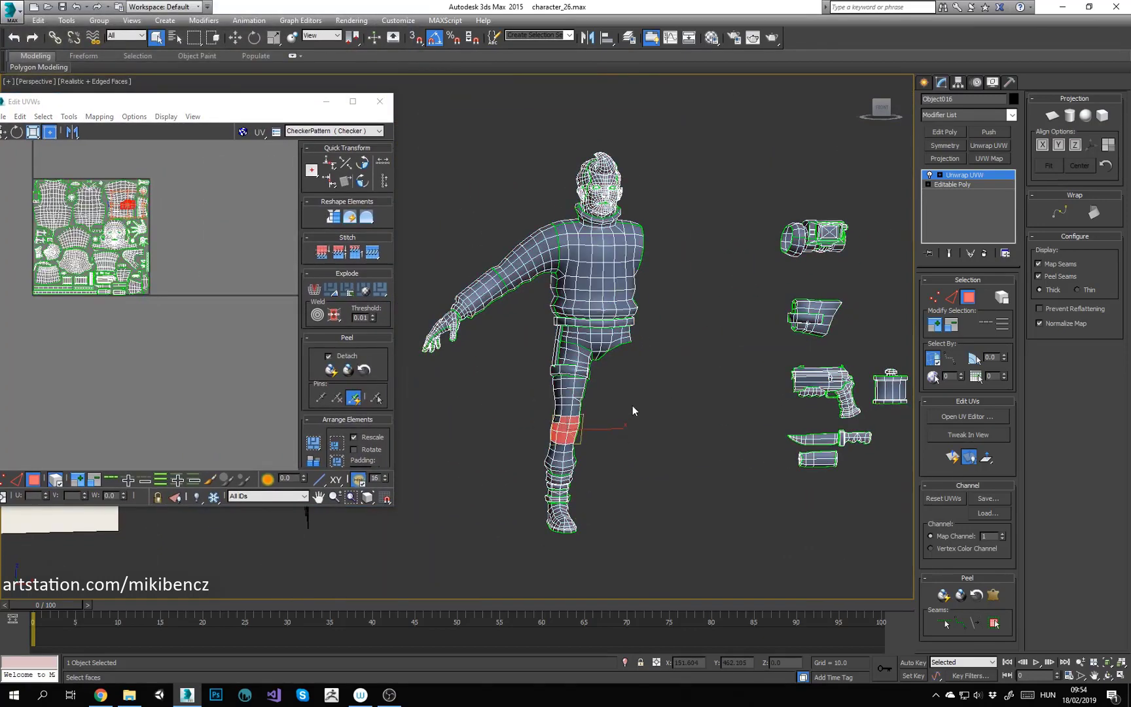
Step: Select all shells to inspect their coverage on the model, clear the selection, and select the large upper-right panel shell
key("ctrl+a")
mouse_move(633, 406)
middle_mouse_down()
mouse_move(609, 411)
mouse_move(644, 412)
middle_mouse_up()
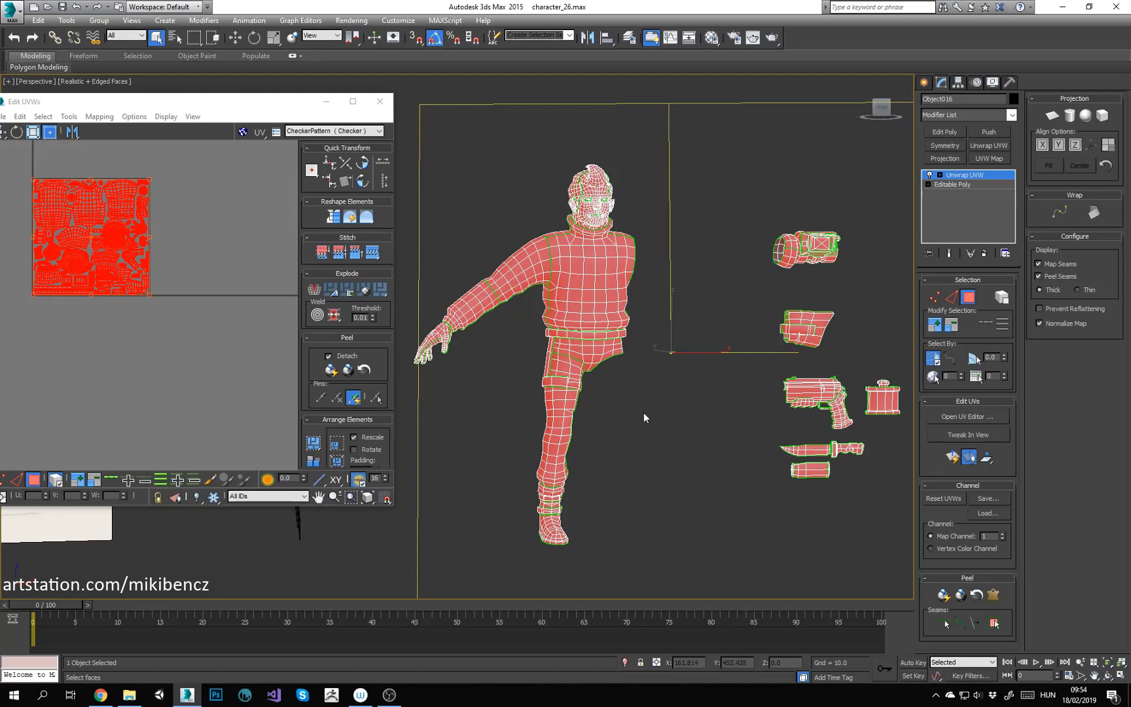
left_click(644, 412)
middle_click_drag(95, 230, 178, 286)
scroll(178, 286, "up", 5)
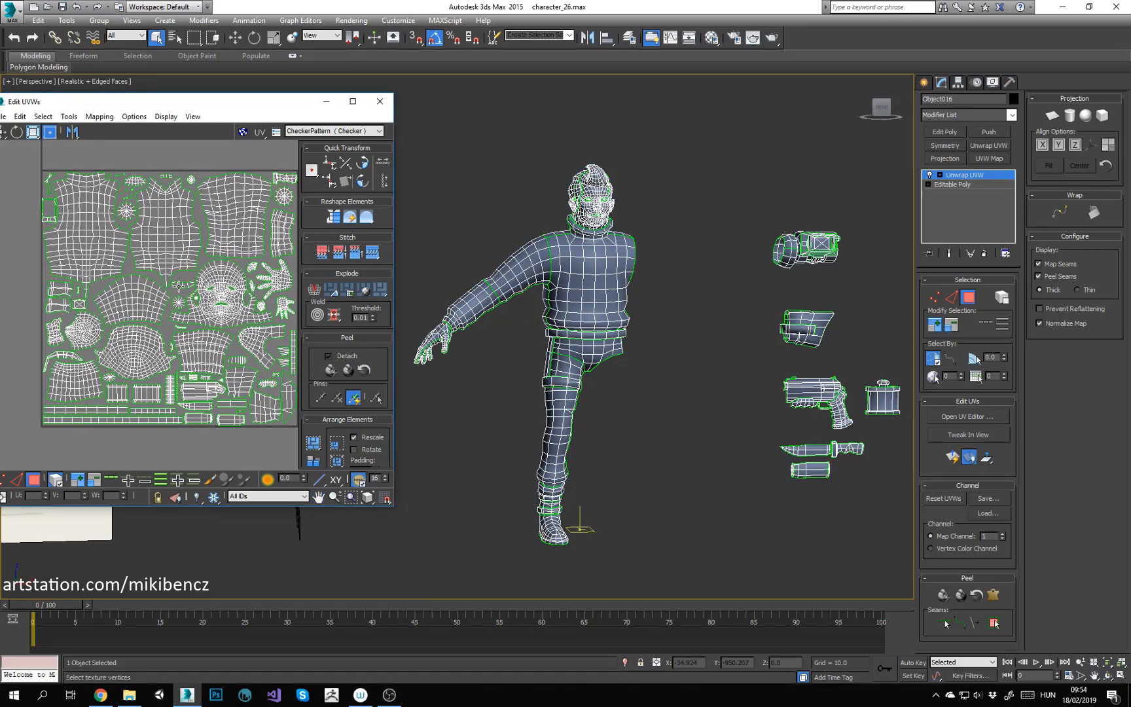
left_click(248, 212)
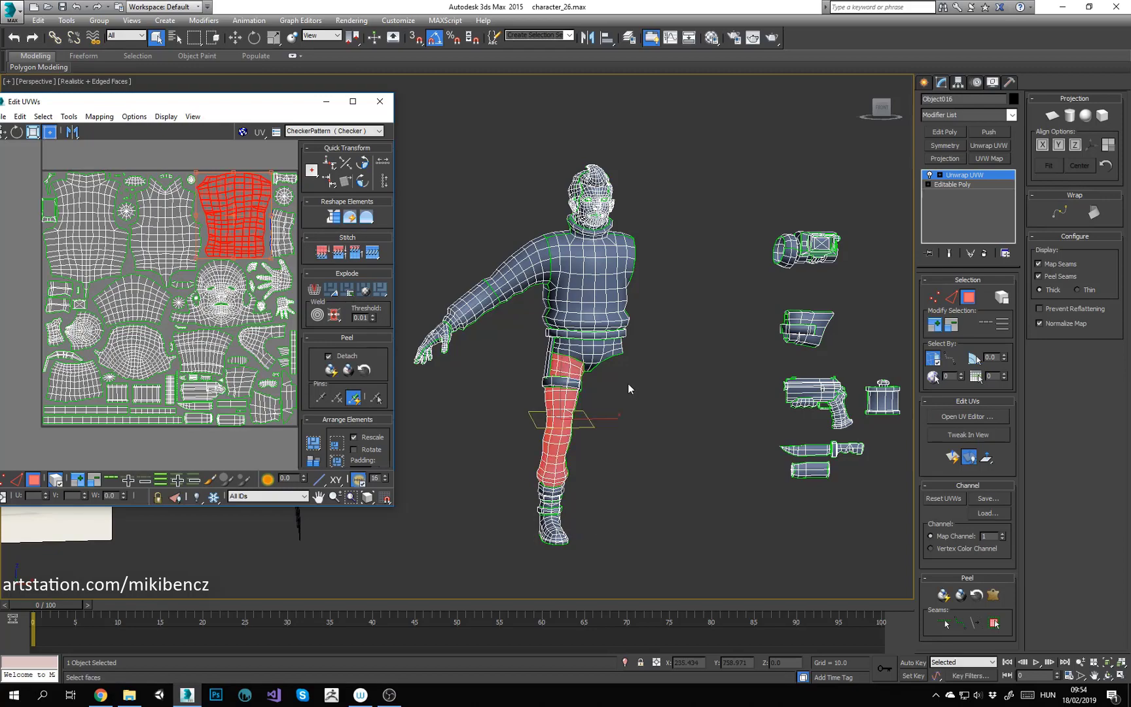
Step: Collapse the Unwrap UVW modifier into the editable poly and switch to polygon editing with the leg polygons still selected
scroll(601, 412, "up", 3)
key("ctrl+r")
mouse_move(601, 412)
left_mouse_down()
mouse_move(645, 409)
mouse_move(606, 407)
left_mouse_up()
right_click(968, 173)
left_click(1028, 278)
key("4")
Step: Deselect the lower leg polygons and detach the remaining upper thigh polygons as a clone
middle_click_drag(580, 406, 614, 423, "alt")
left_click_drag(619, 535, 488, 413, "alt")
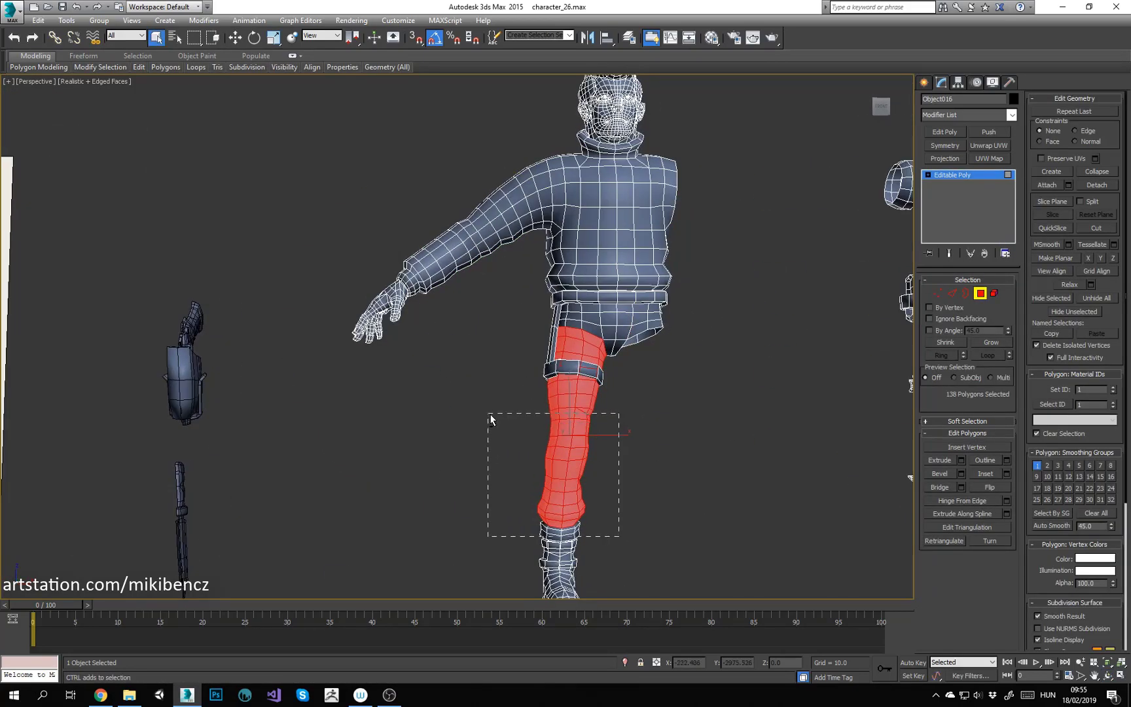
middle_click_drag(581, 413, 528, 414, "alt")
left_click_drag(527, 414, 733, 340)
left_click(1100, 185)
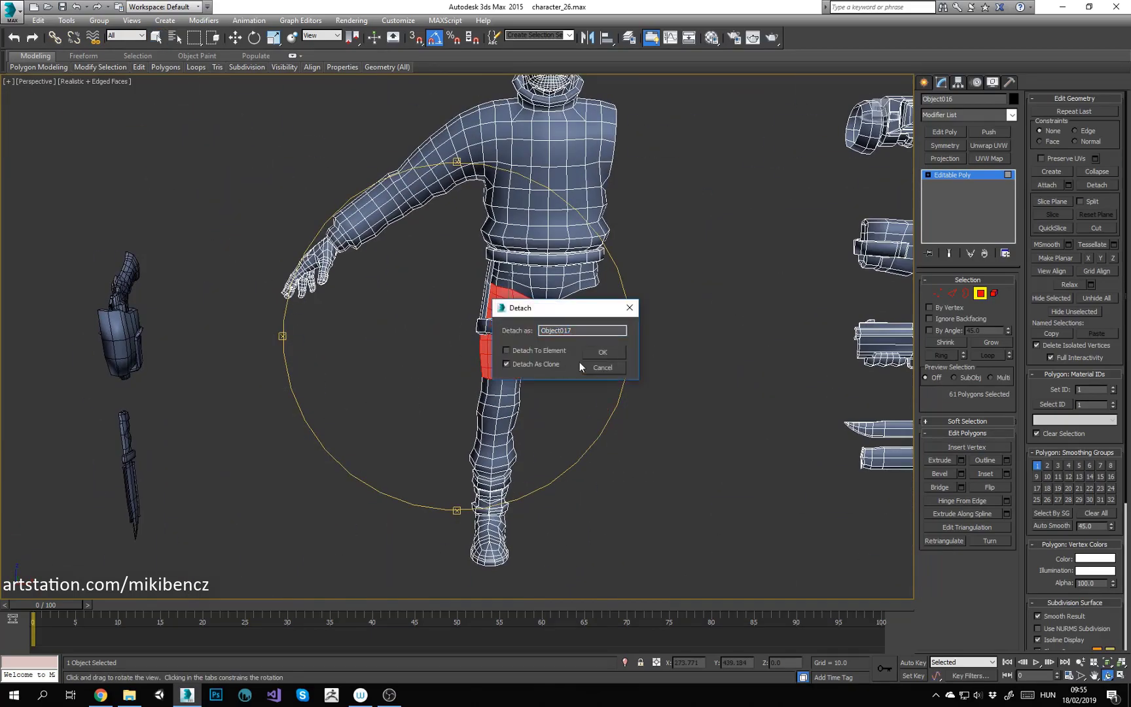
left_click(603, 352)
left_click(980, 299)
key("q")
Step: Mirror the detached thigh piece to the other side of the body and attach it to the character mesh
left_click(496, 345)
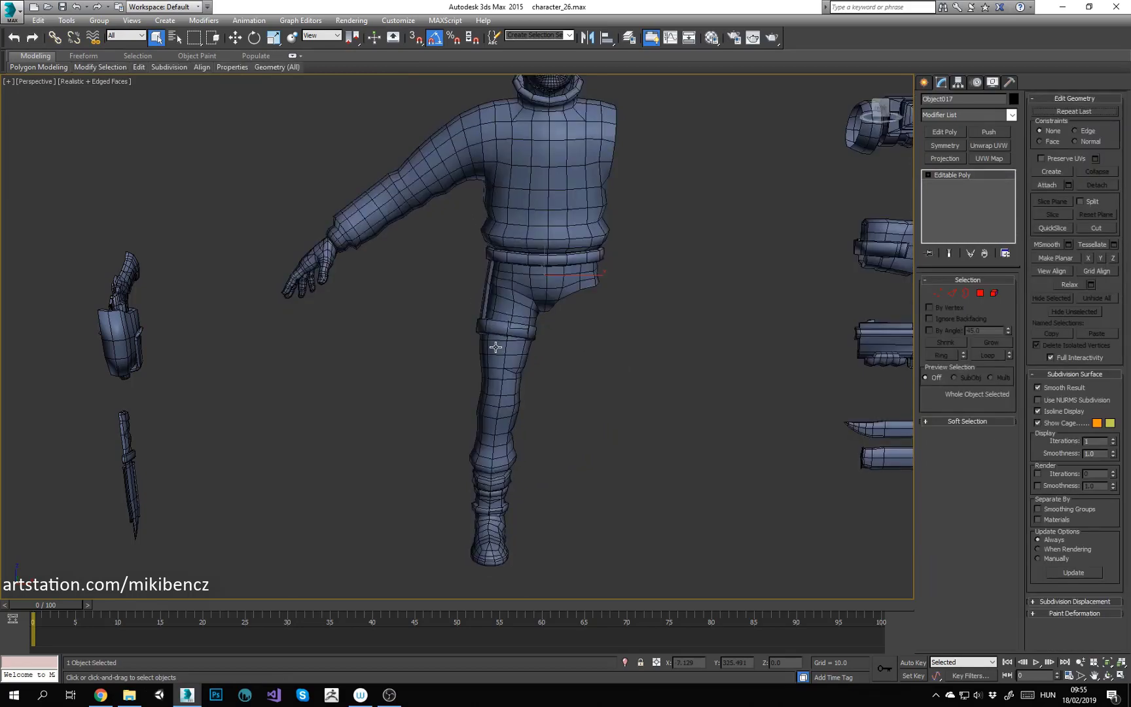
left_click(587, 37)
left_click(544, 436)
left_click(1047, 186)
left_click(604, 334)
Step: Delete the spare holster and knife objects beside the character and keep the character mesh selected
key("w")
scroll(576, 314, "down", 3)
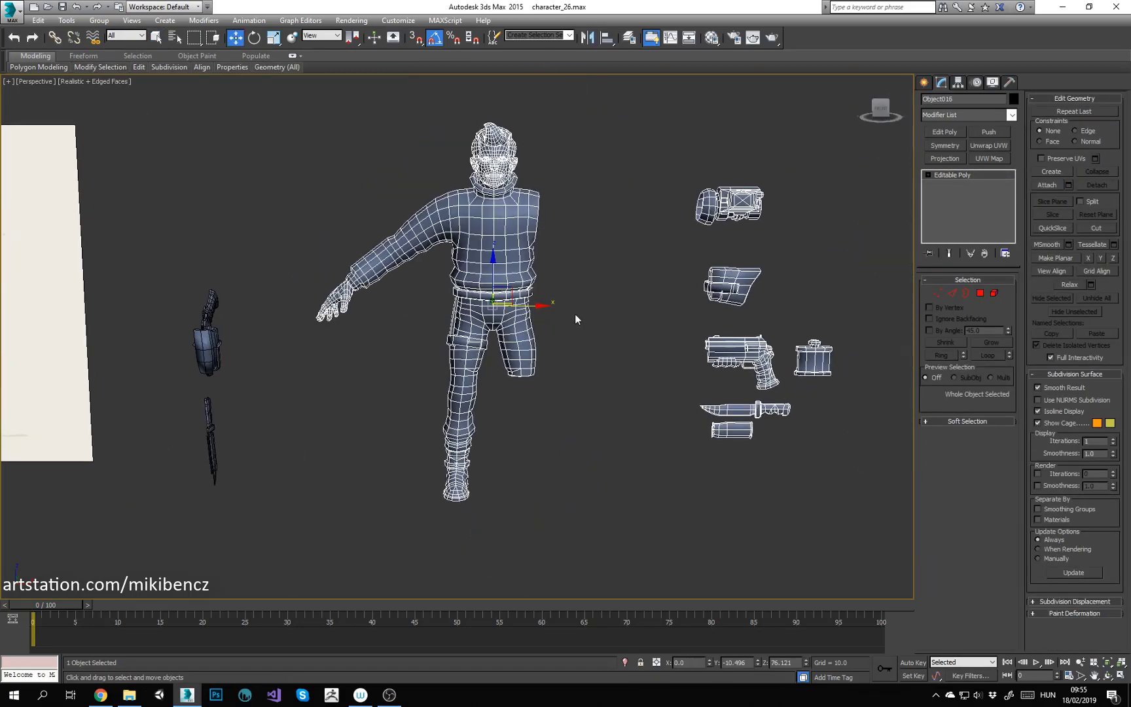
middle_click_drag(575, 313, 497, 322, "alt")
left_click_drag(243, 307, 112, 468)
key("Delete")
left_click(483, 328)
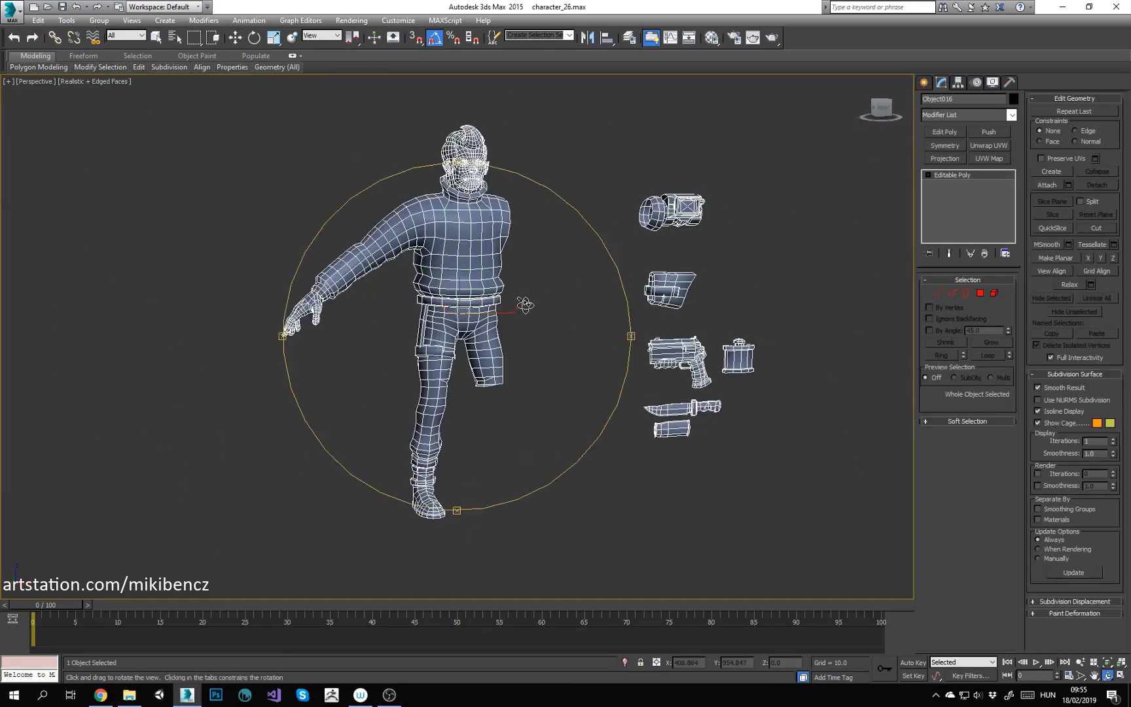
Step: Apply Unwrap UVW to the character mesh and open its UV layout for face selection
mouse_move(525, 306)
middle_mouse_down("alt")
mouse_move(474, 346)
mouse_move(530, 308)
middle_mouse_up("alt")
left_click(988, 146)
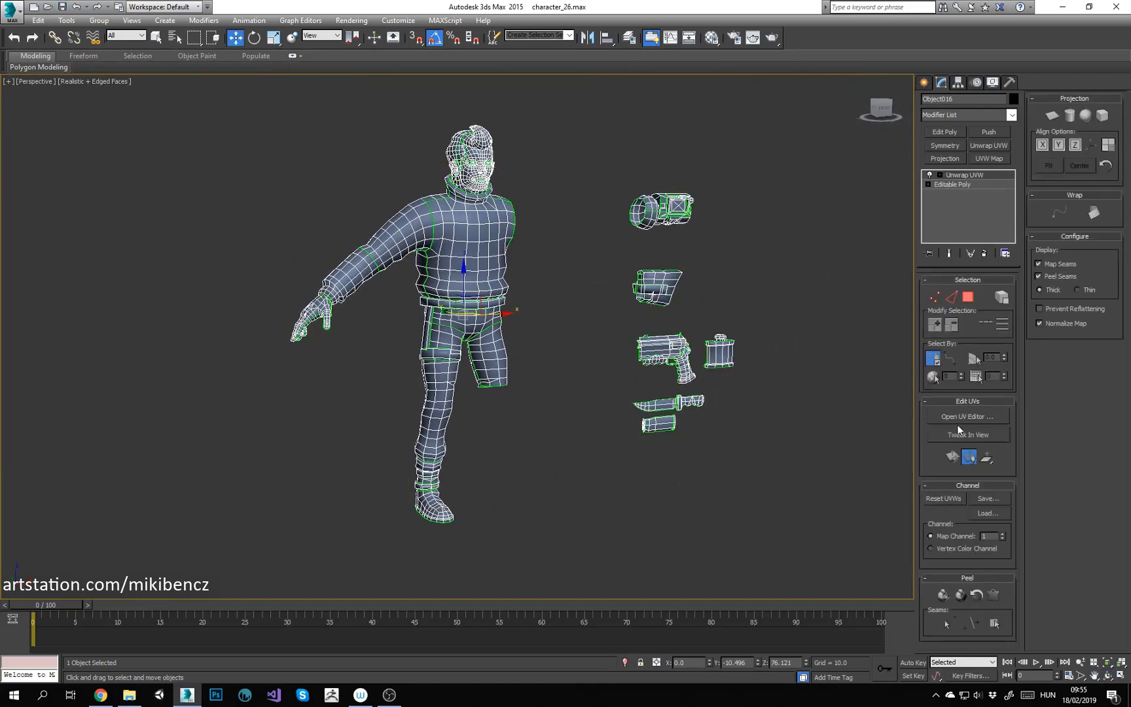
left_click(968, 417)
left_click(195, 368)
scroll(240, 218, "up", 3)
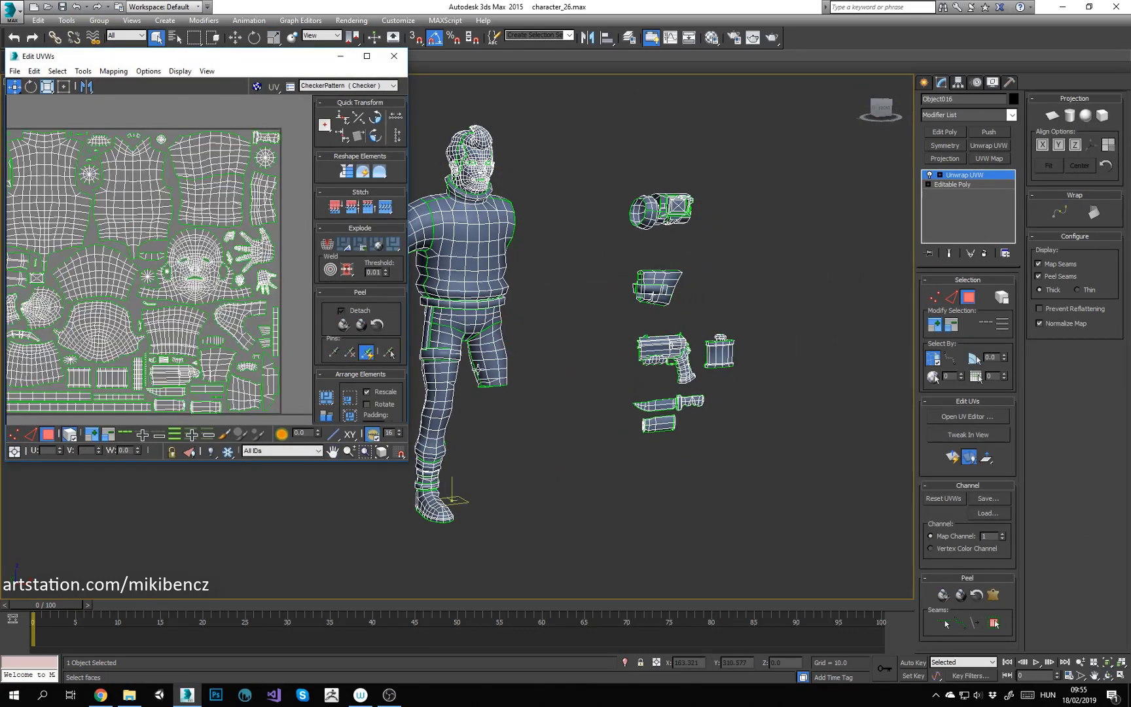
Step: Select the mirrored thigh piece's whole UV shell and move it out of the tile to the right
left_click(222, 157)
left_click(91, 434)
left_click(91, 434)
left_click(91, 434)
left_click_drag(190, 155, 311, 169)
scroll(252, 189, "down", 3)
middle_click_drag(252, 189, 217, 196)
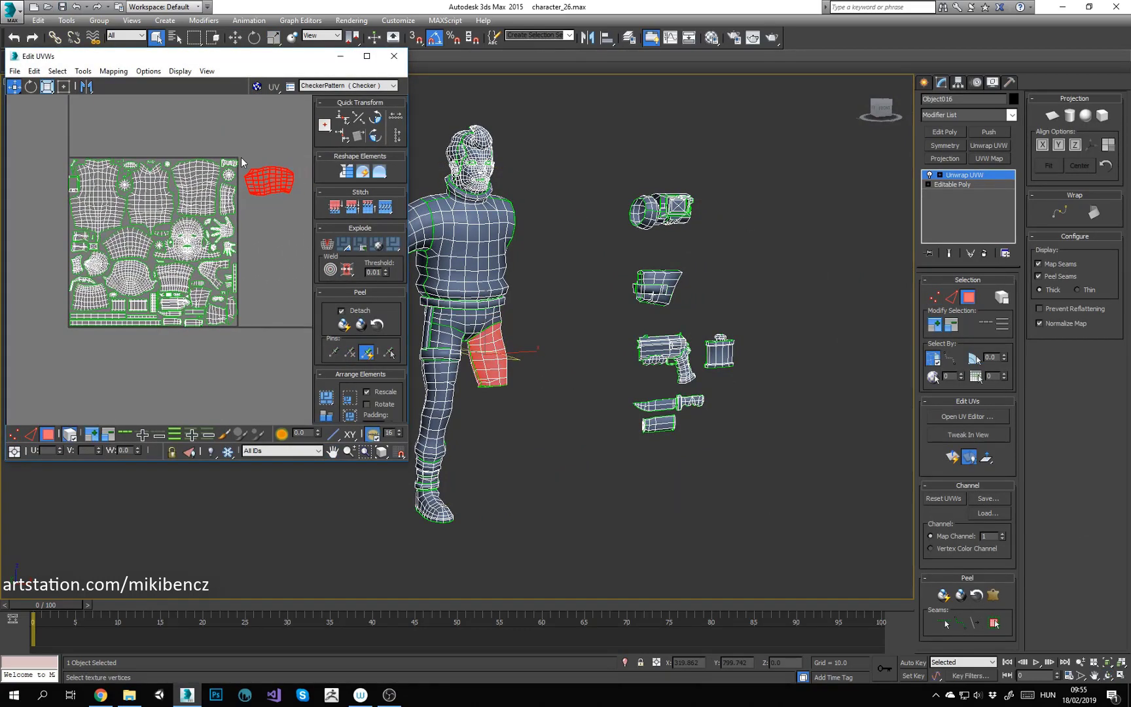
Step: Maximize the UV editor and enable the freeform gizmo for the shells
left_click(63, 8)
left_click(367, 57)
scroll(701, 229, "up", 3)
middle_click_drag(700, 230, 705, 236)
left_click_drag(175, 108, 819, 627)
right_click(769, 283)
left_click(796, 325)
left_click(790, 138)
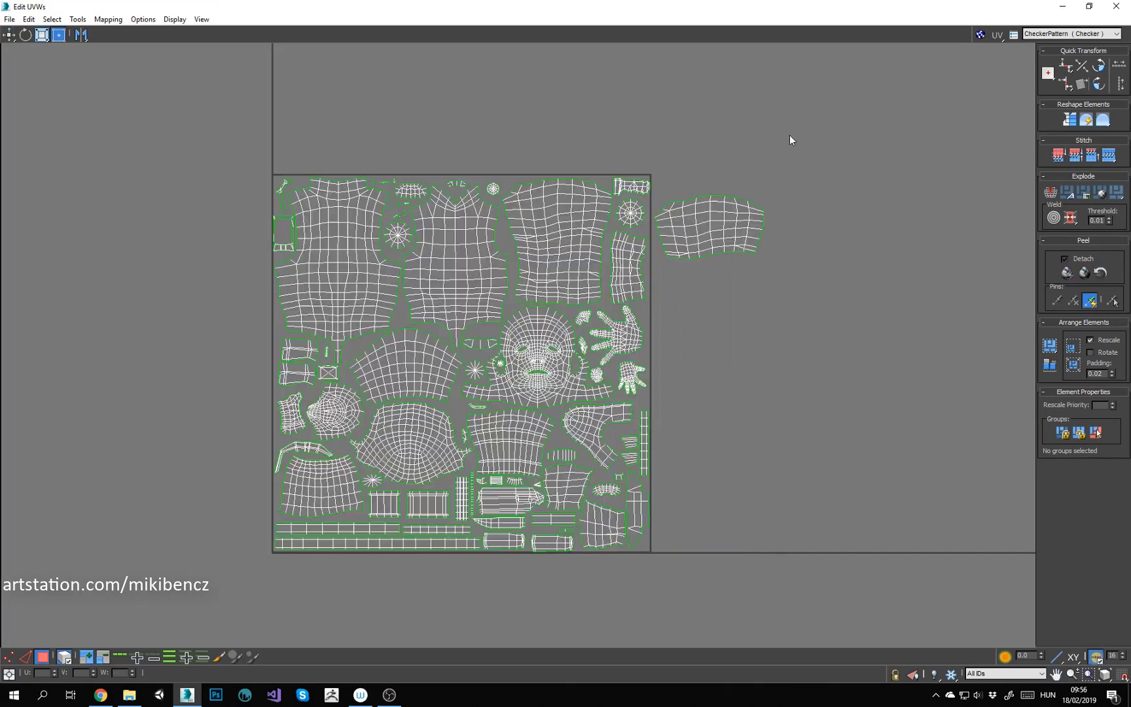
Step: Scale all shells down slightly together and move the whole layout out of the tile to its left
left_click_drag(702, 221, 751, 289)
left_click(759, 309)
key("ctrl+a")
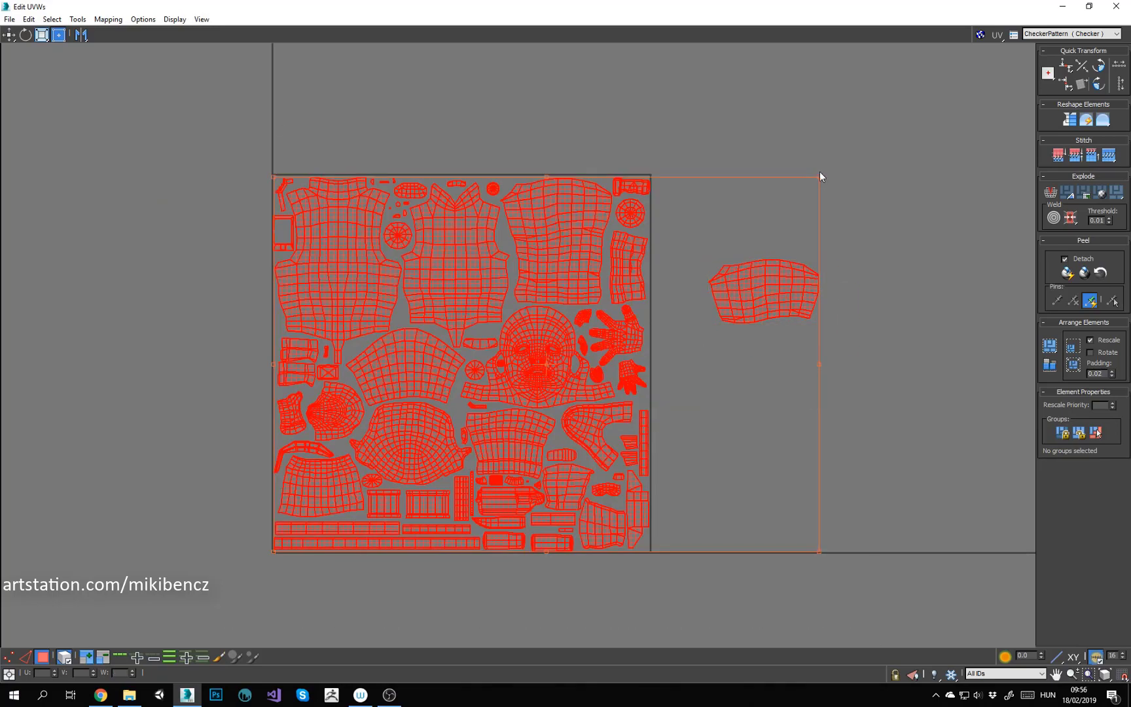
left_click_drag(819, 177, 797, 190, "ctrl")
scroll(797, 243, "down", 3)
left_click_drag(757, 269, 500, 277)
Step: Place the thigh shell above the rest of the layout and restore the UV editor to a floating window
left_click_drag(502, 202, 559, 345)
left_click_drag(521, 286, 381, 189)
left_click(419, 118)
double_click(424, 10)
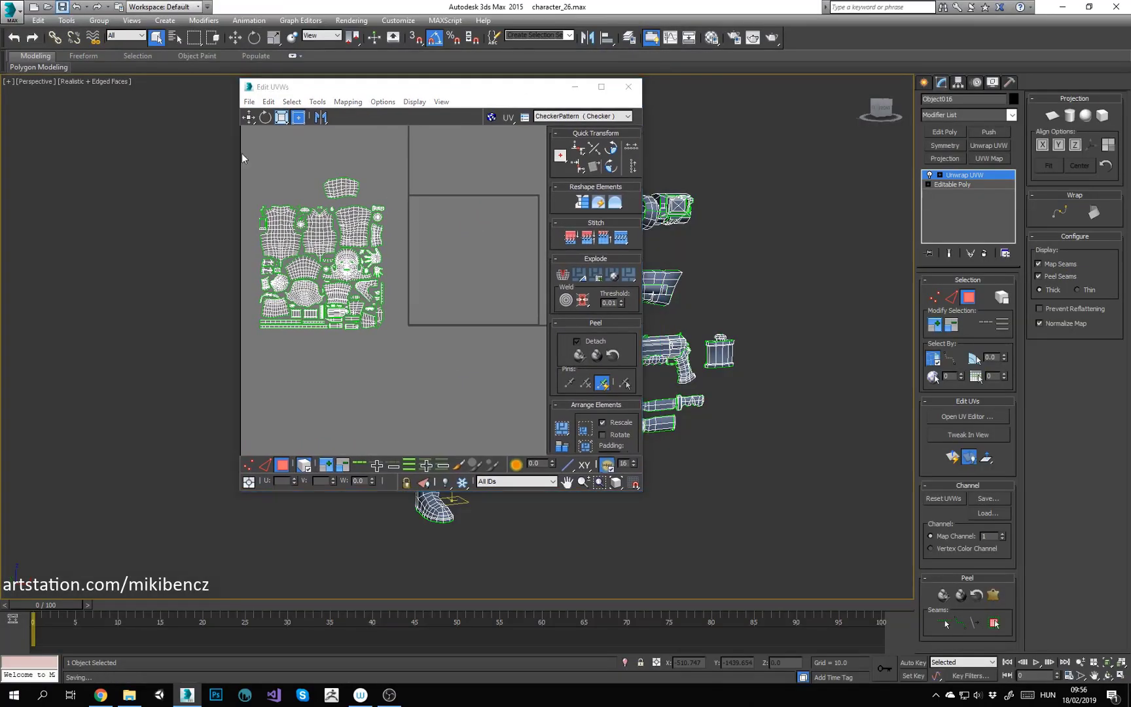
left_click_drag(540, 91, 274, 110)
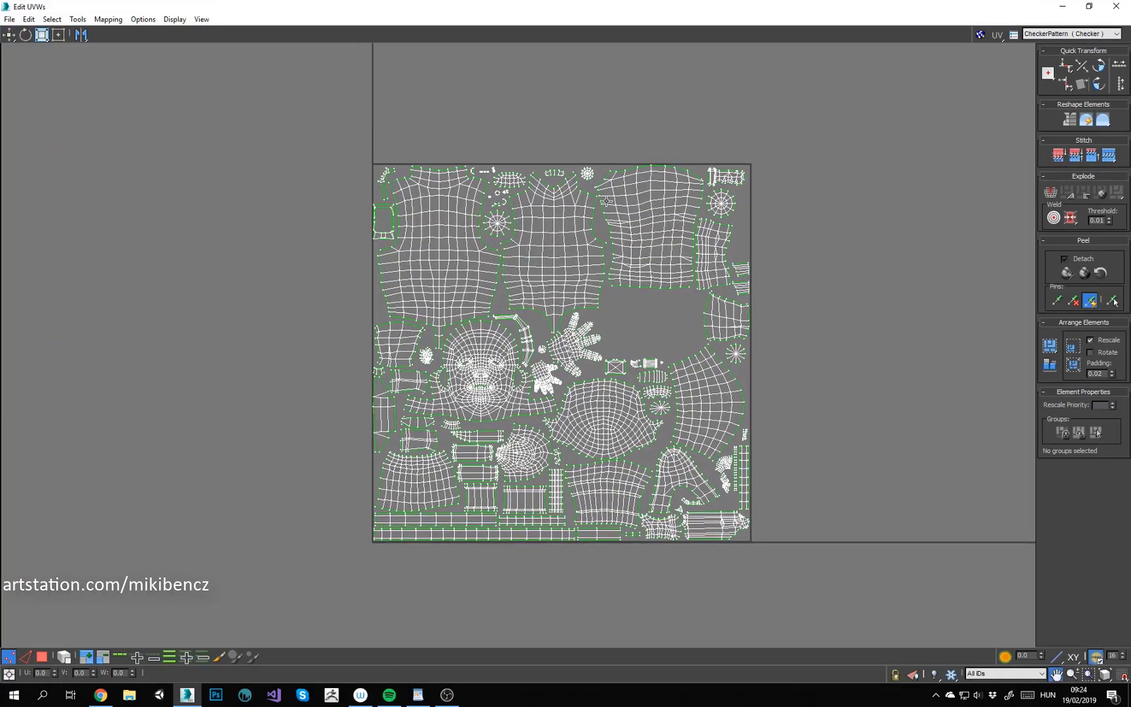
Step: Select every shell of the packed layout and move it out to the left of the empty tile
key("ctrl+a")
left_click_drag(622, 288, 308, 292)
left_click(547, 286)
middle_click_drag(293, 293, 449, 285)
scroll(449, 285, "up", 2)
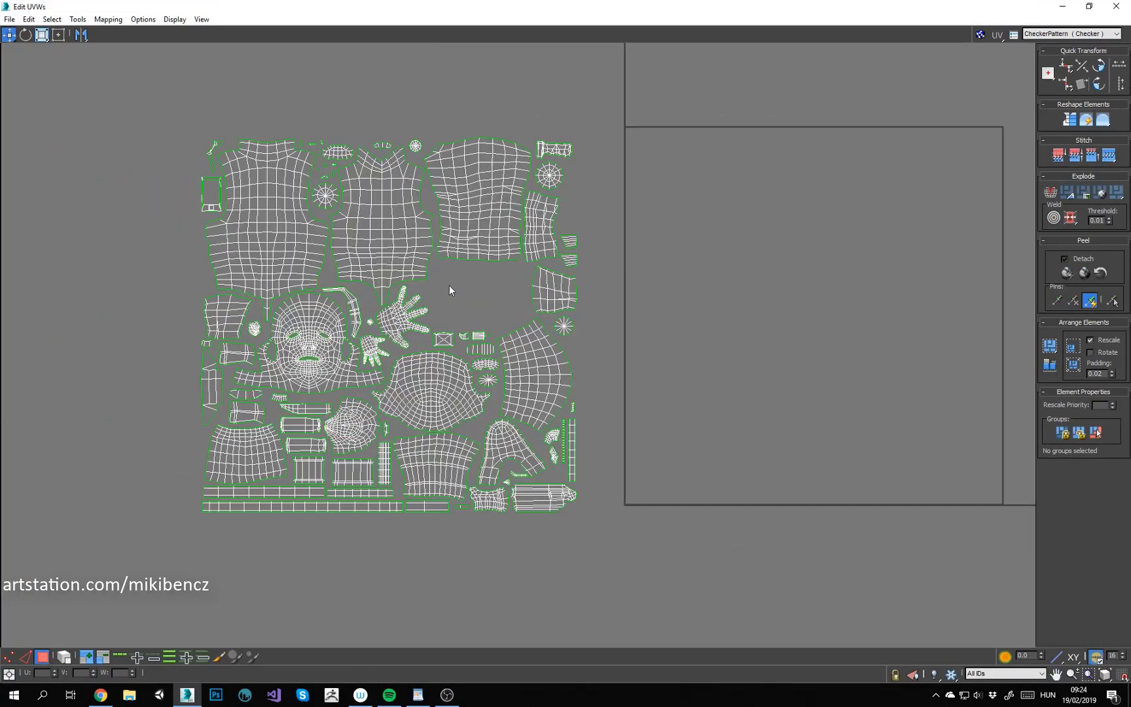
Step: Separate the straight-collared torso shell from the layout by moving it further to the left
middle_click_drag(271, 159, 340, 175)
scroll(340, 175, "down", 2)
left_click_drag(340, 177, 196, 190)
scroll(173, 145, "up", 2)
Step: Align the boundary vertices below the armholes of the separated torso shell into straight vertical sides
left_click(9, 657)
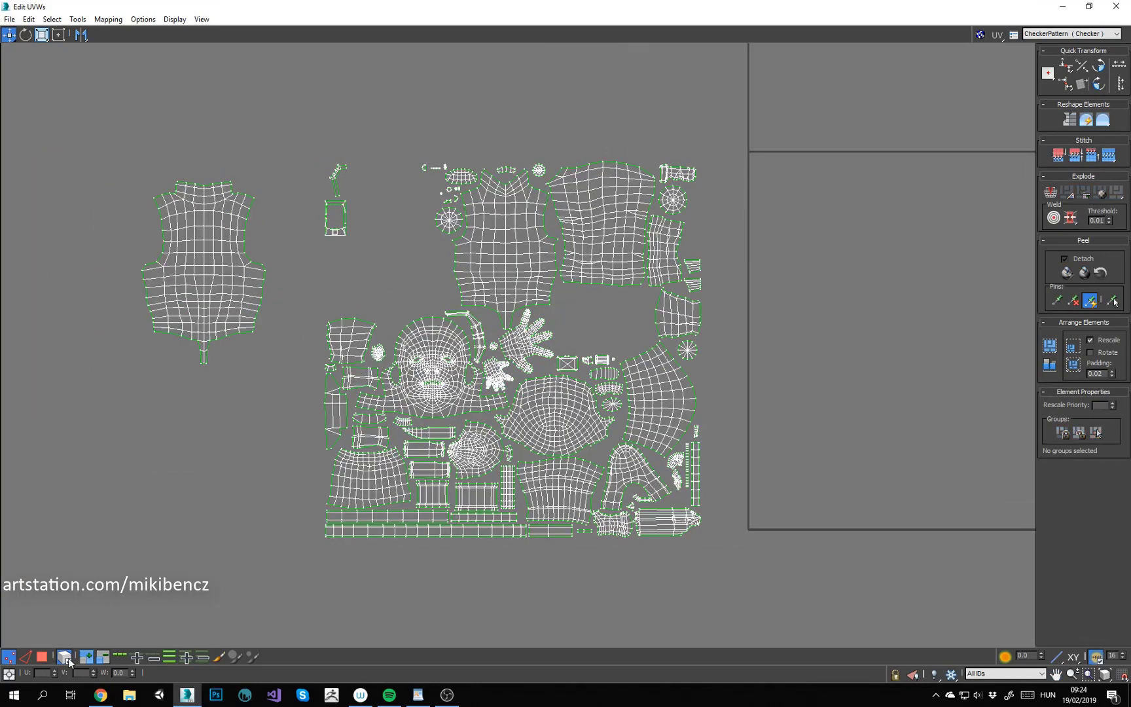
left_click(254, 331, "ctrl")
left_click(1066, 84)
left_click_drag(114, 249, 155, 339)
Step: Flatten the torso shell's collar top edge into a horizontal line and raise it slightly
scroll(166, 146, "up", 5)
key("2")
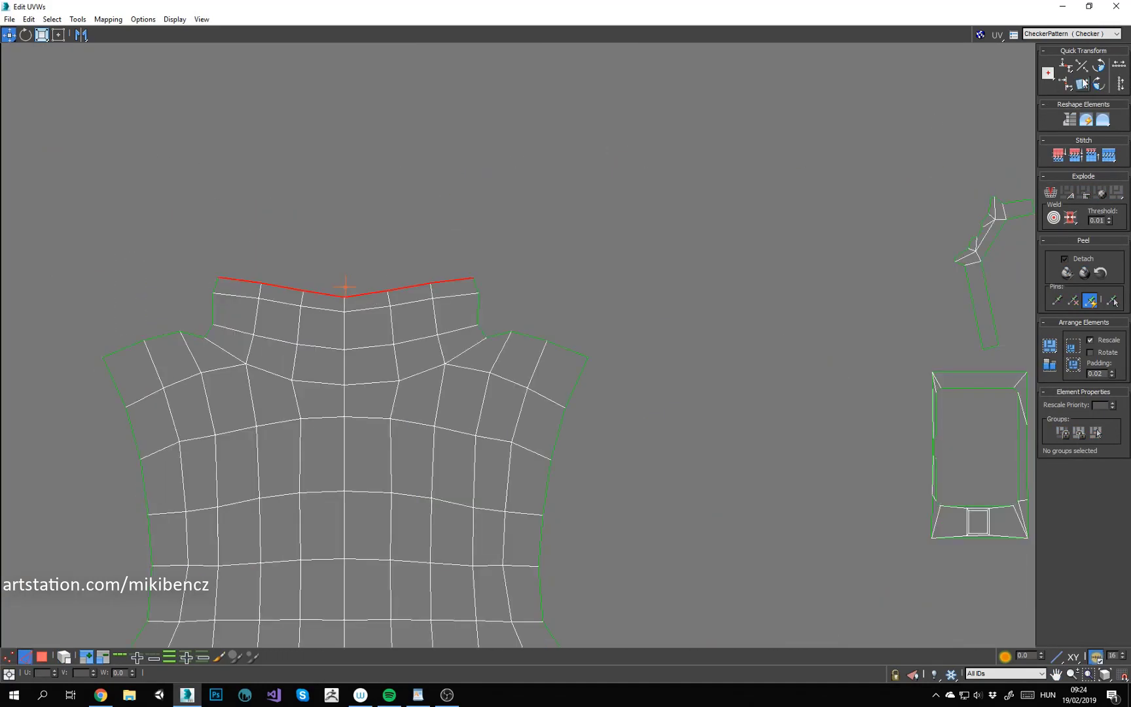
left_click(1067, 66)
left_click_drag(350, 278, 350, 262)
left_click(569, 283)
scroll(575, 286, "down", 3)
middle_click_drag(680, 451, 575, 285)
middle_click_drag(508, 334, 526, 344)
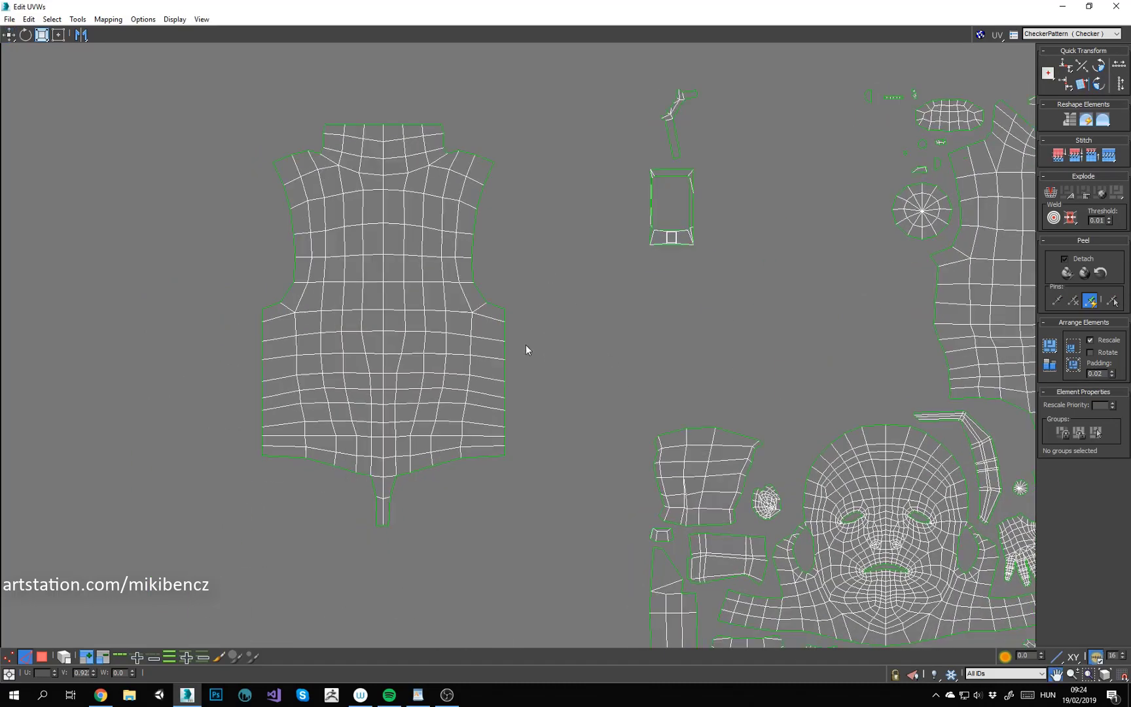
Step: Align the torso shell's two hem edges beside the crotch strip horizontally and lower them slightly
scroll(475, 468, "up", 1)
key("q")
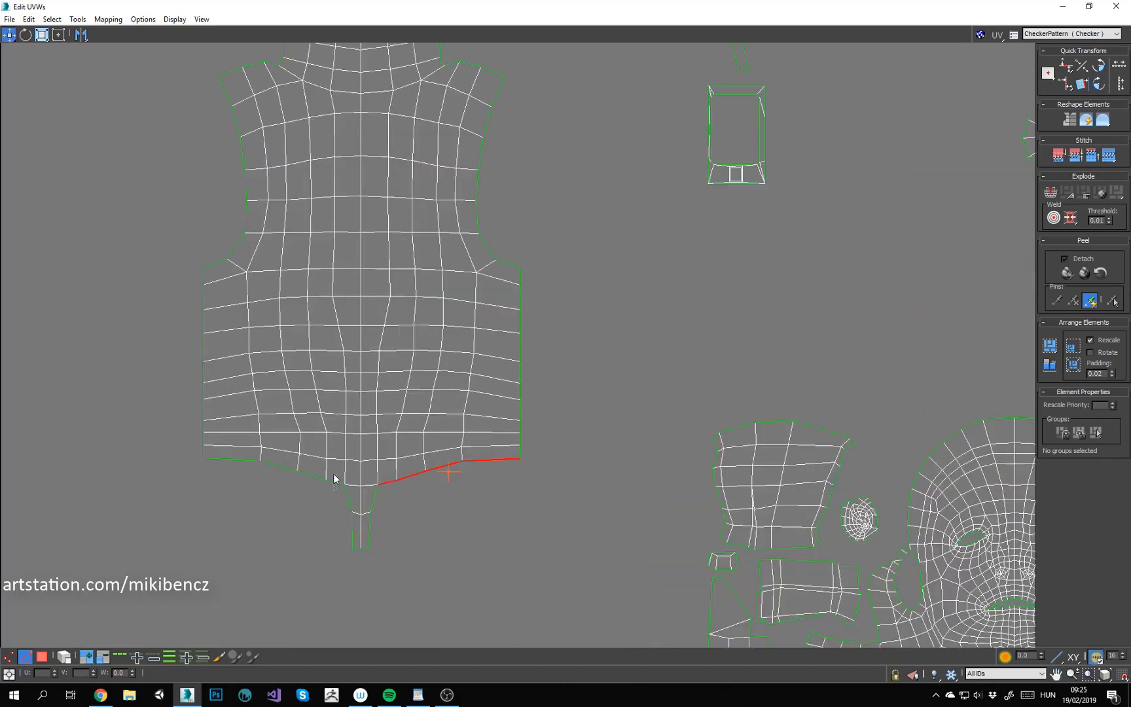
left_click(1066, 66)
left_click_drag(397, 470, 397, 477)
scroll(565, 573, "down", 1)
Step: Relax the torso shell by polygon angles with 100 iterations, amount 1.0 and boundary points kept fixed
key("1")
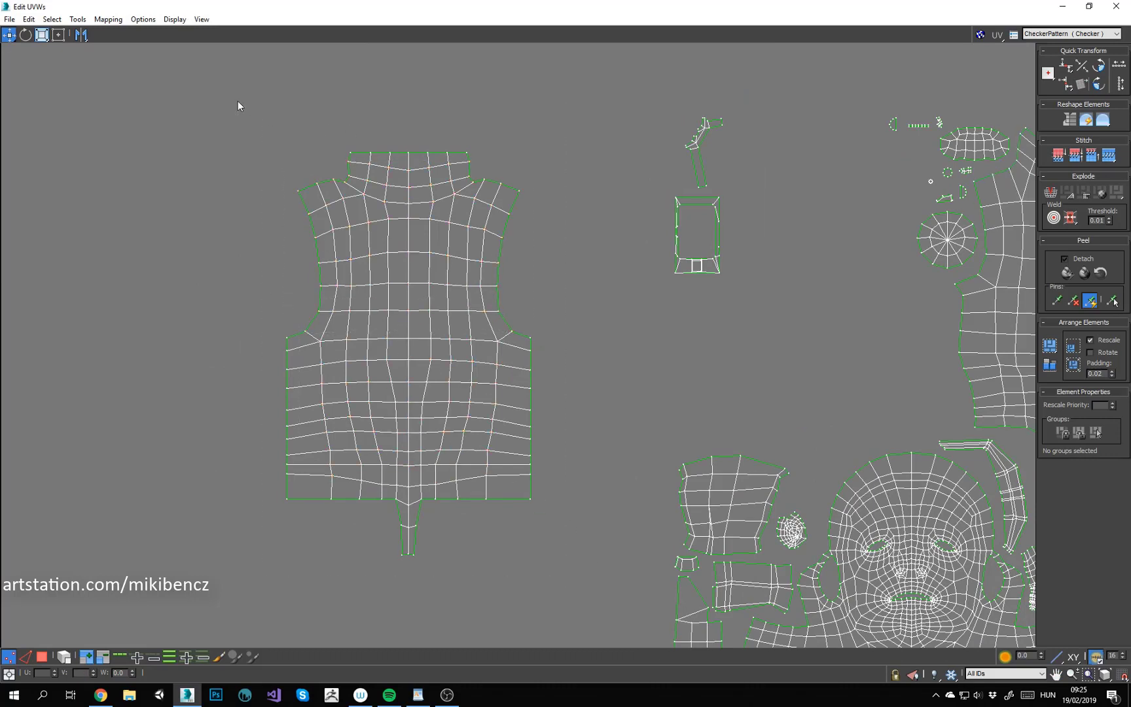
left_click(78, 19)
left_click(98, 215)
left_click(94, 56)
left_click(46, 85)
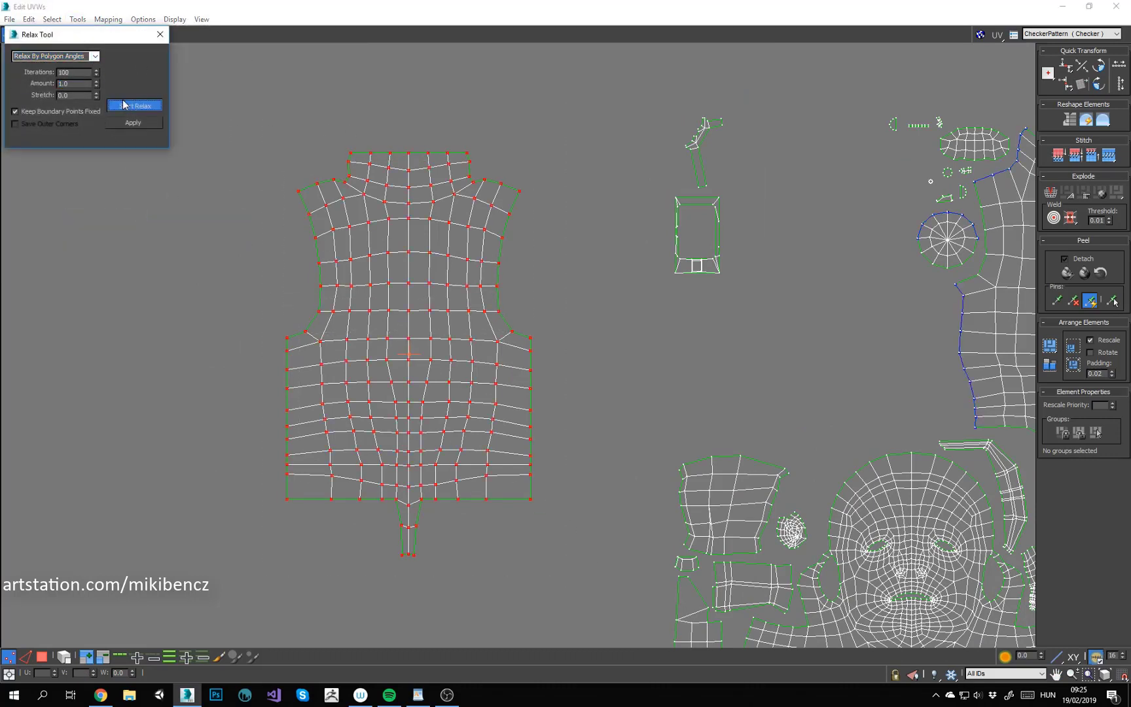
left_click(123, 102)
left_click(156, 255)
Step: Try relaxing the torso shell's side vertices with the boundary points freed, and undo the attempt
left_click_drag(277, 481, 297, 474)
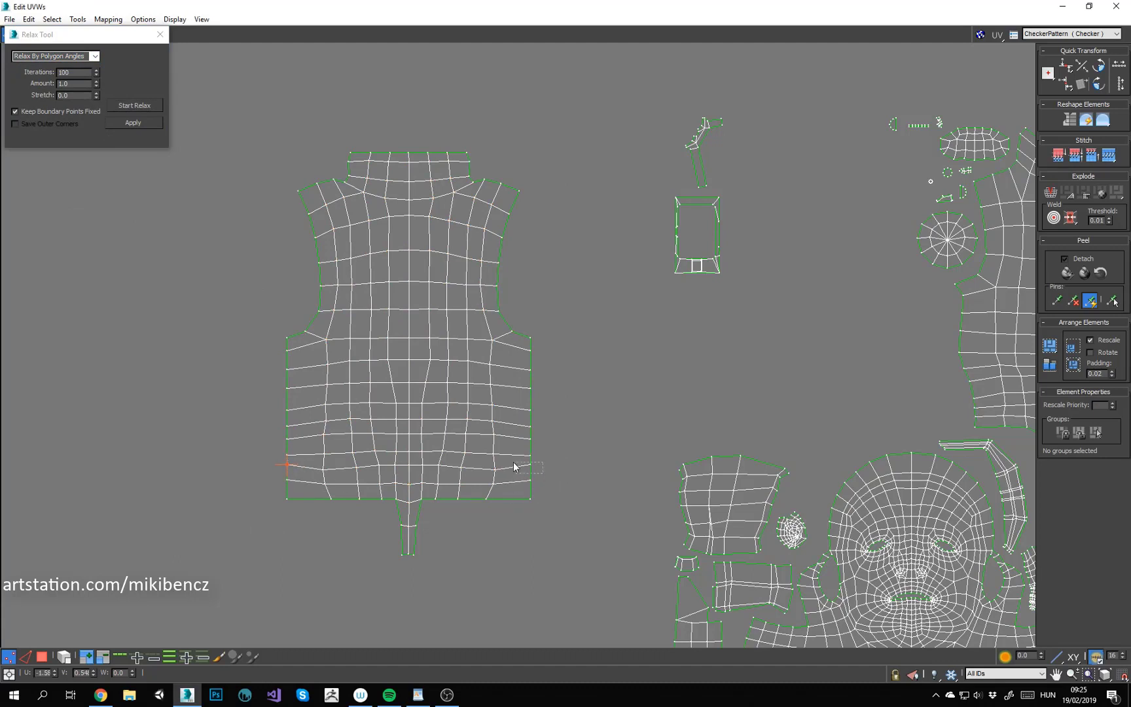
left_click_drag(245, 530, 298, 331)
left_click(134, 105)
left_click(70, 110)
left_click(134, 105)
left_click(344, 472)
key("ctrl+z")
key("ctrl+z")
Step: Select the vertices along both straight sides of the torso shell and scale them slightly inward with the freeform gizmo
middle_click_drag(566, 397, 515, 409)
scroll(589, 321, "down", 3)
middle_click_drag(589, 321, 457, 354)
key("3")
middle_click_drag(392, 506, 317, 459)
left_click(298, 475)
scroll(299, 478, "down", 2)
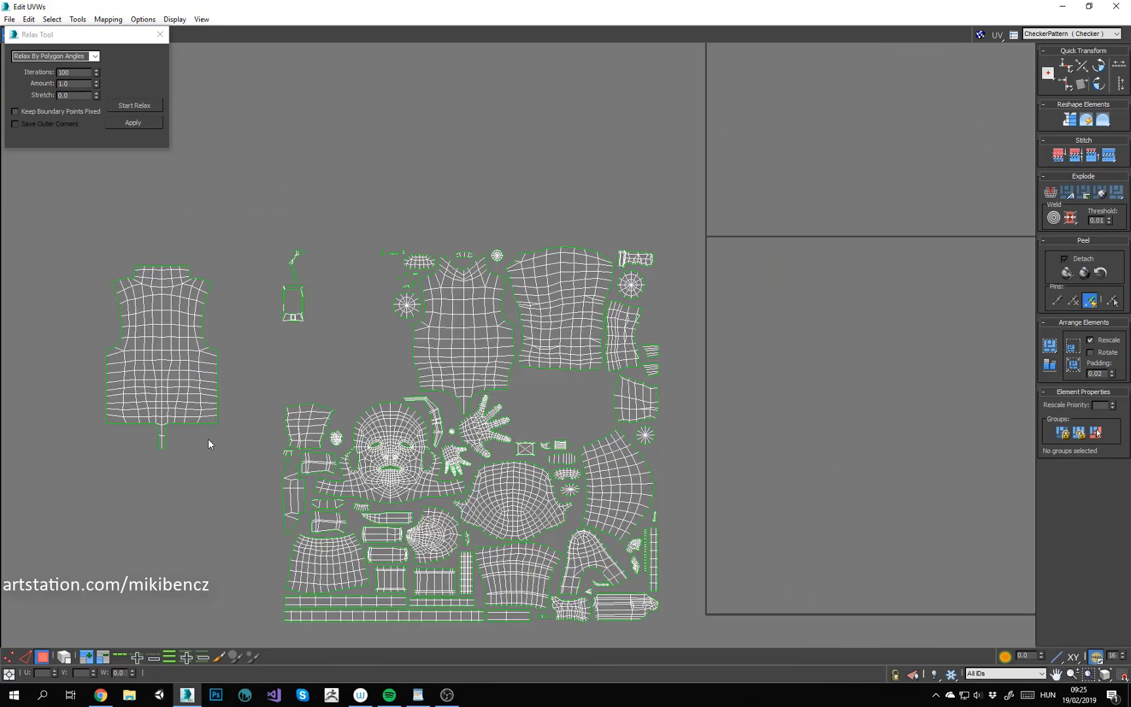
left_click_drag(233, 460, 229, 313)
left_click(235, 460)
scroll(139, 444, "up", 2)
key("1")
left_click_drag(77, 288, 111, 430, "ctrl")
right_click(259, 384)
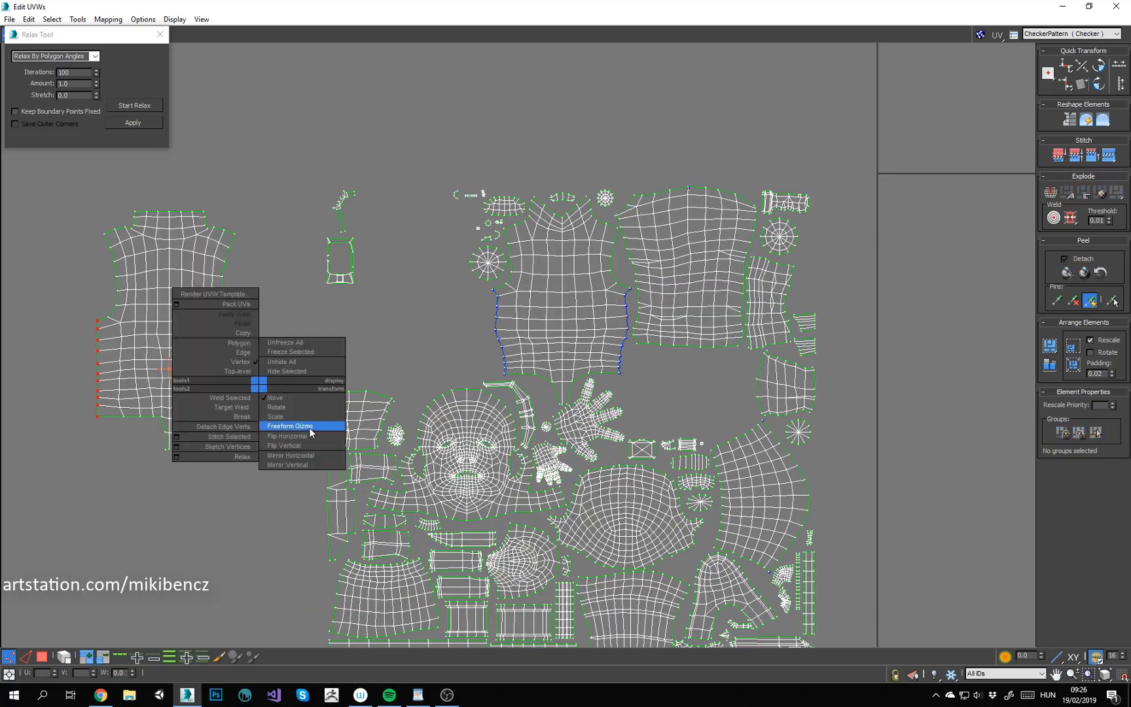
left_click(310, 426)
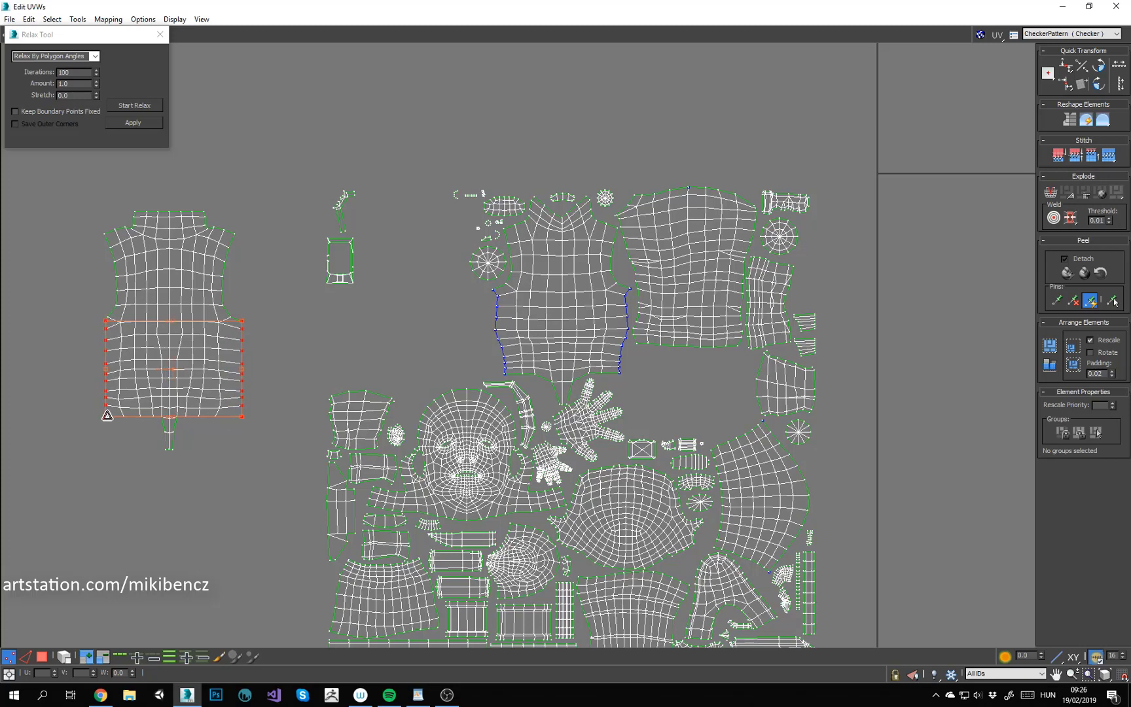
left_click_drag(228, 419, 239, 422)
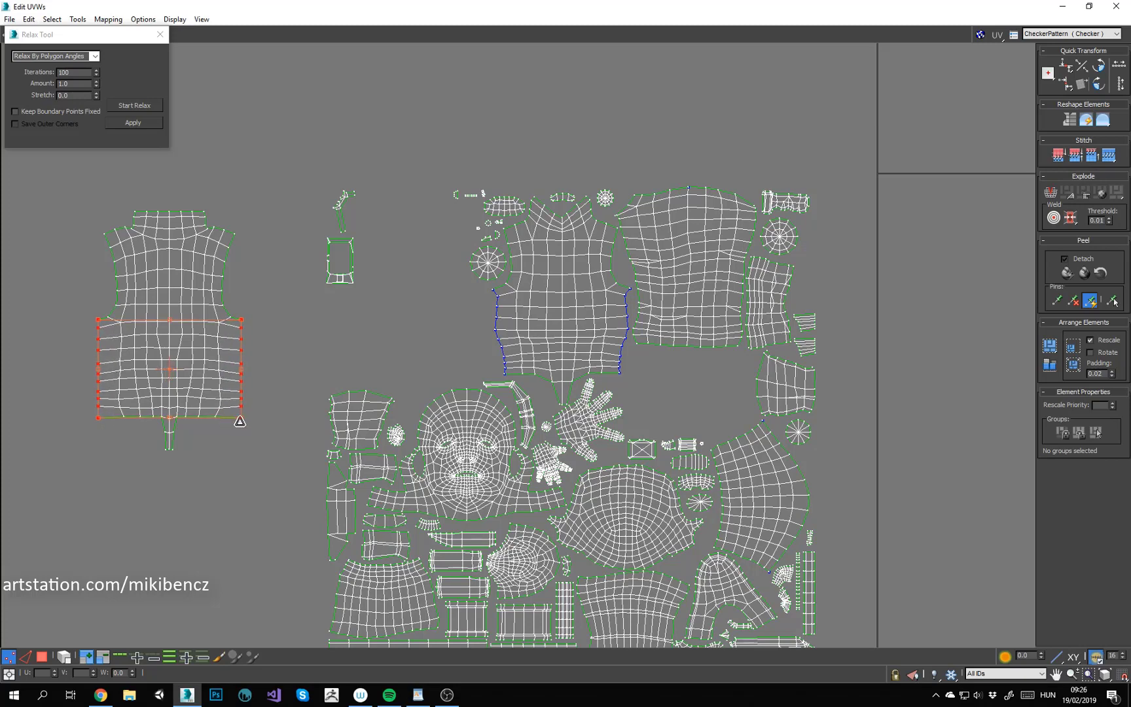
left_click(122, 411)
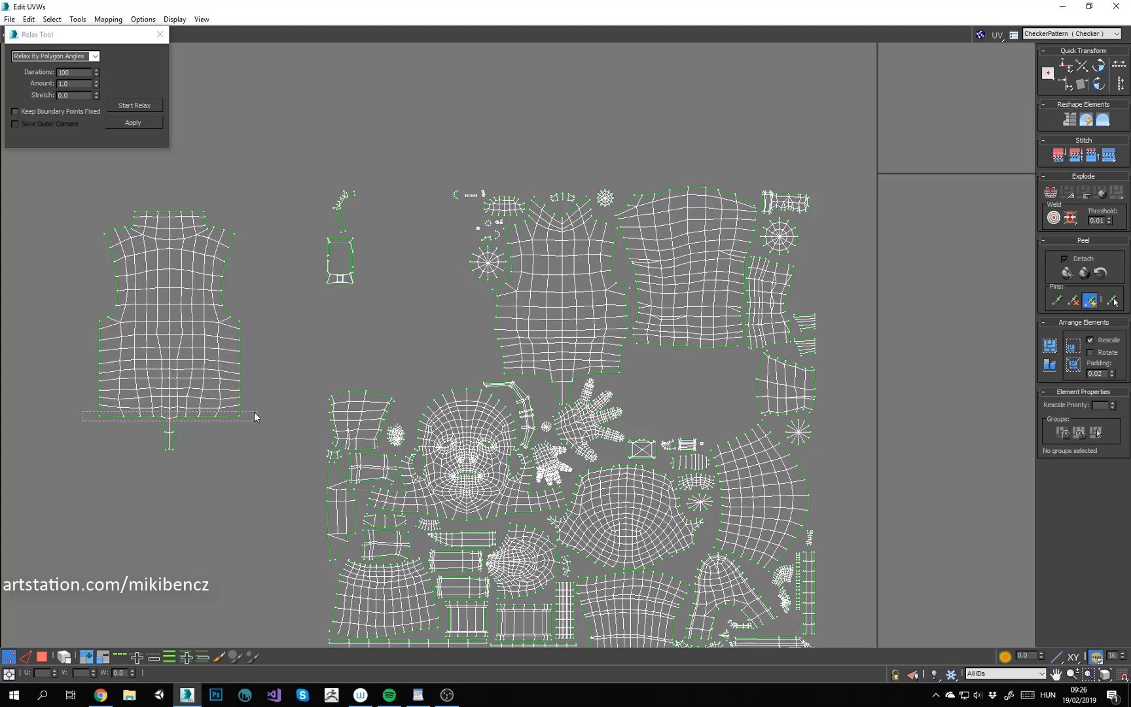
Step: Move the V-necked torso shell out of the layout to the empty area above it
left_click(890, 227)
scroll(890, 227, "down", 2)
middle_click_drag(890, 227, 745, 232)
left_click(42, 657)
middle_click_drag(327, 342, 386, 391)
left_click_drag(462, 364, 352, 174)
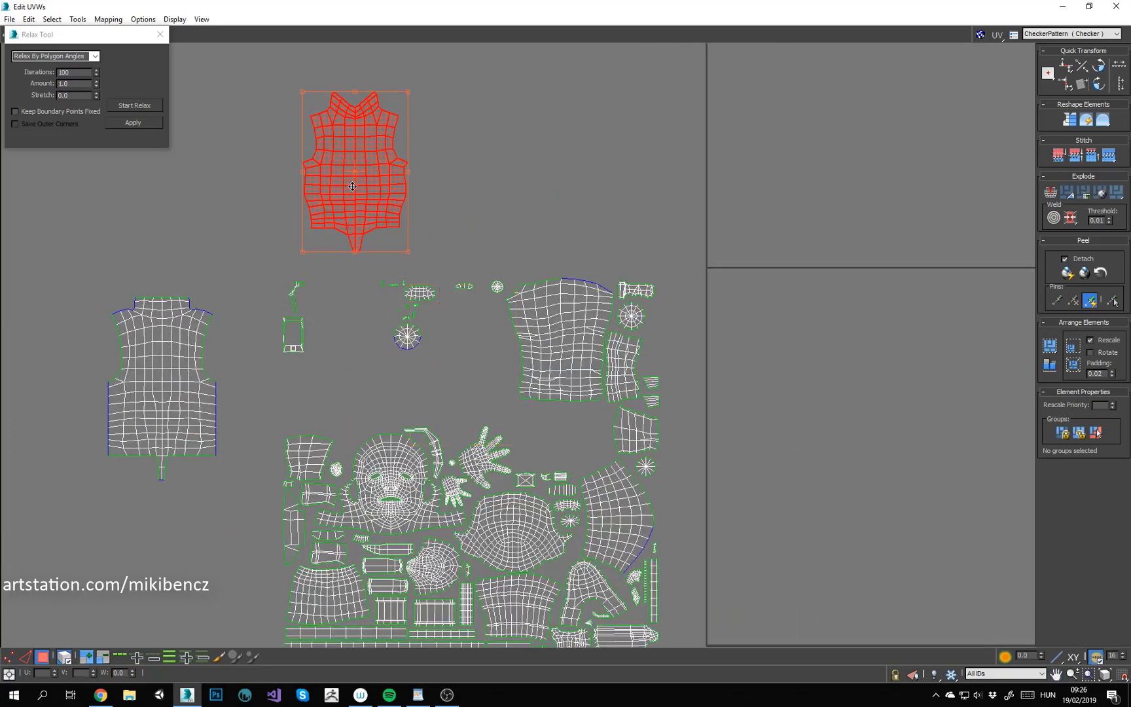
Step: Straighten the V-necked torso shell's boundary vertices below the armholes into vertical sides
middle_click_drag(441, 181, 477, 235)
left_click(477, 234)
scroll(382, 291, "up", 1)
middle_click_drag(382, 291, 385, 311)
scroll(364, 306, "up", 1)
key("1")
double_click(354, 299)
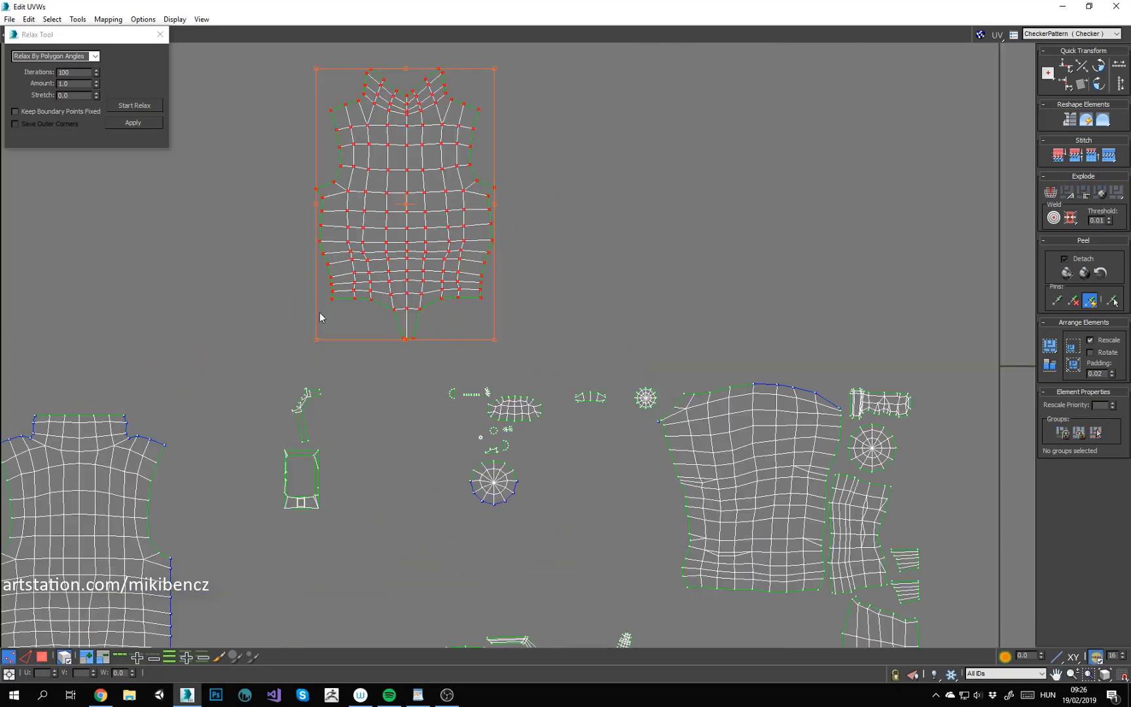
left_click_drag(292, 181, 326, 258)
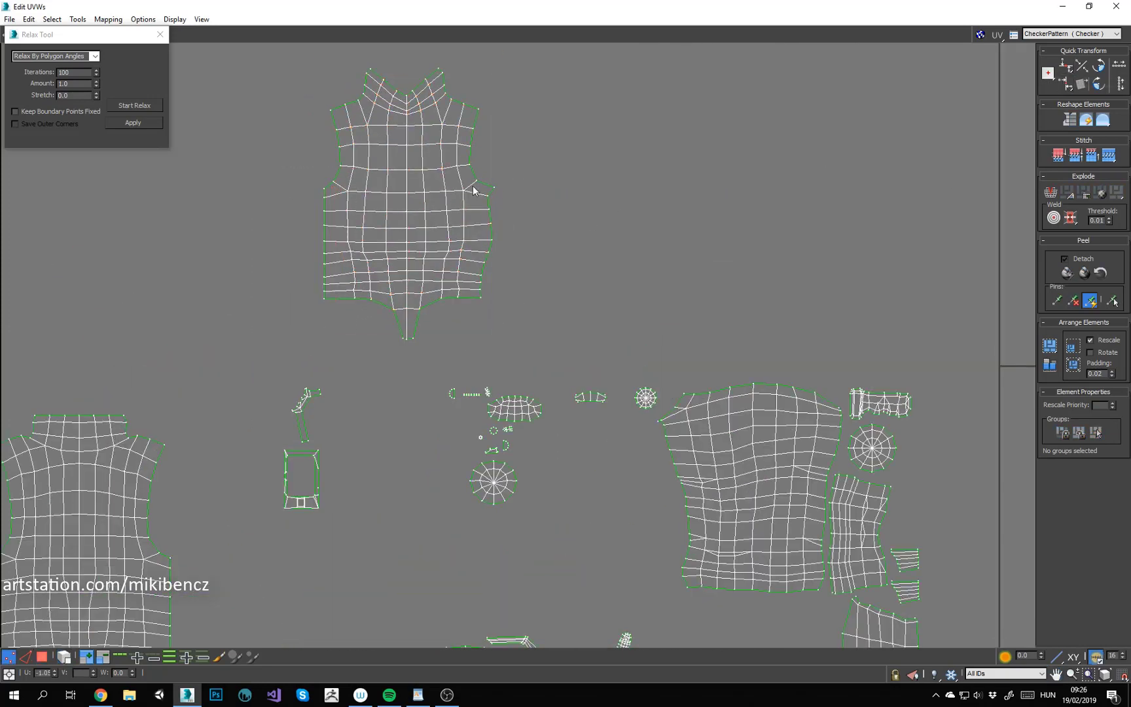
left_click(474, 95)
middle_click_drag(474, 95, 483, 119)
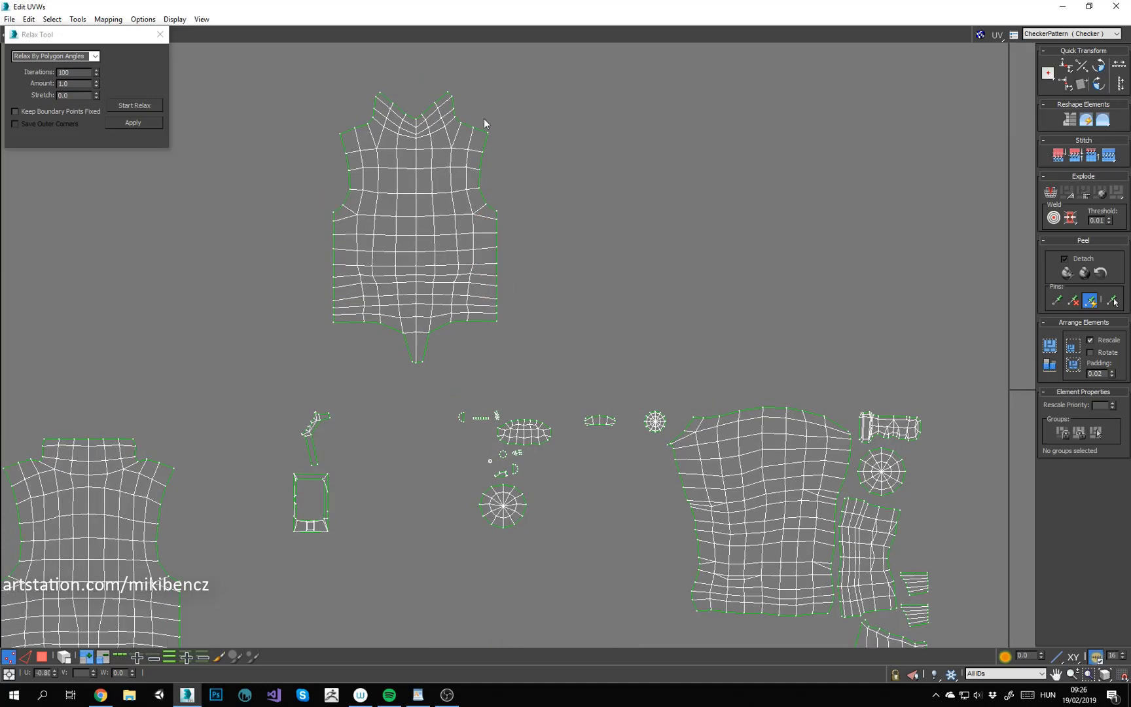
Step: Relax the V-necked torso shell by polygon angles with its boundary points kept fixed
left_click_drag(509, 353, 512, 375)
left_click(16, 112)
left_click(152, 104)
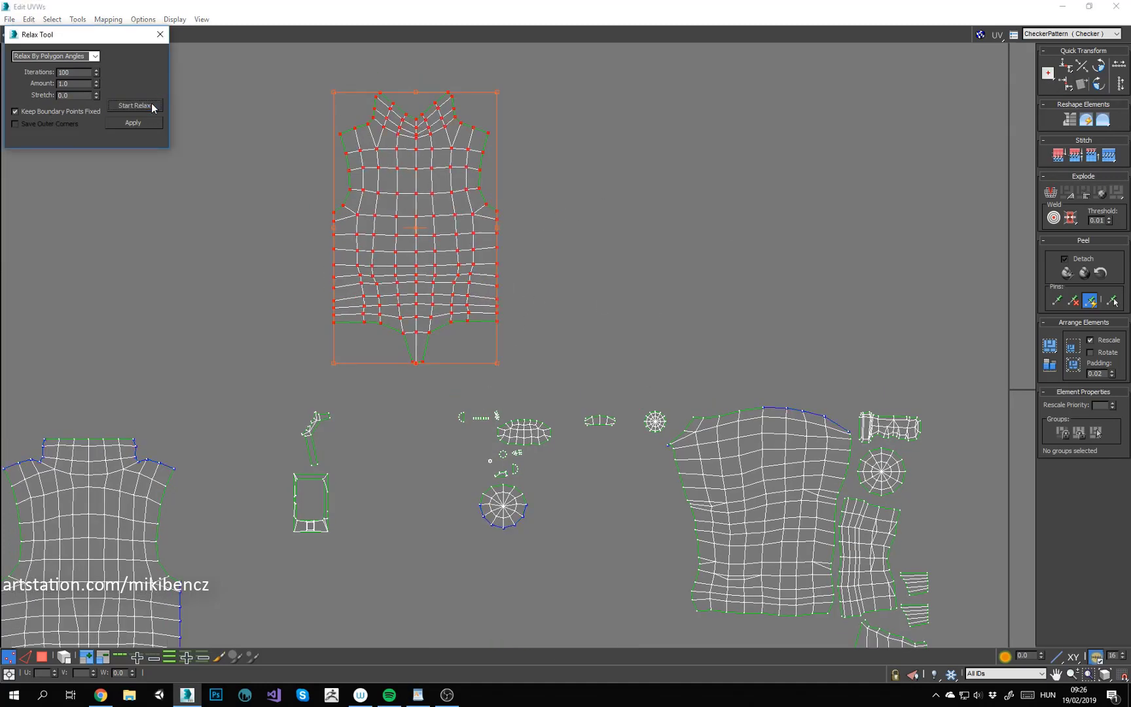
left_click(151, 104)
left_click(550, 252)
Step: Move the large leg panel shell out of the layout to the area above it
scroll(681, 305, "down", 2)
middle_click_drag(681, 305, 520, 184)
left_click(42, 657)
left_click(63, 656)
left_click_drag(571, 281, 563, 141)
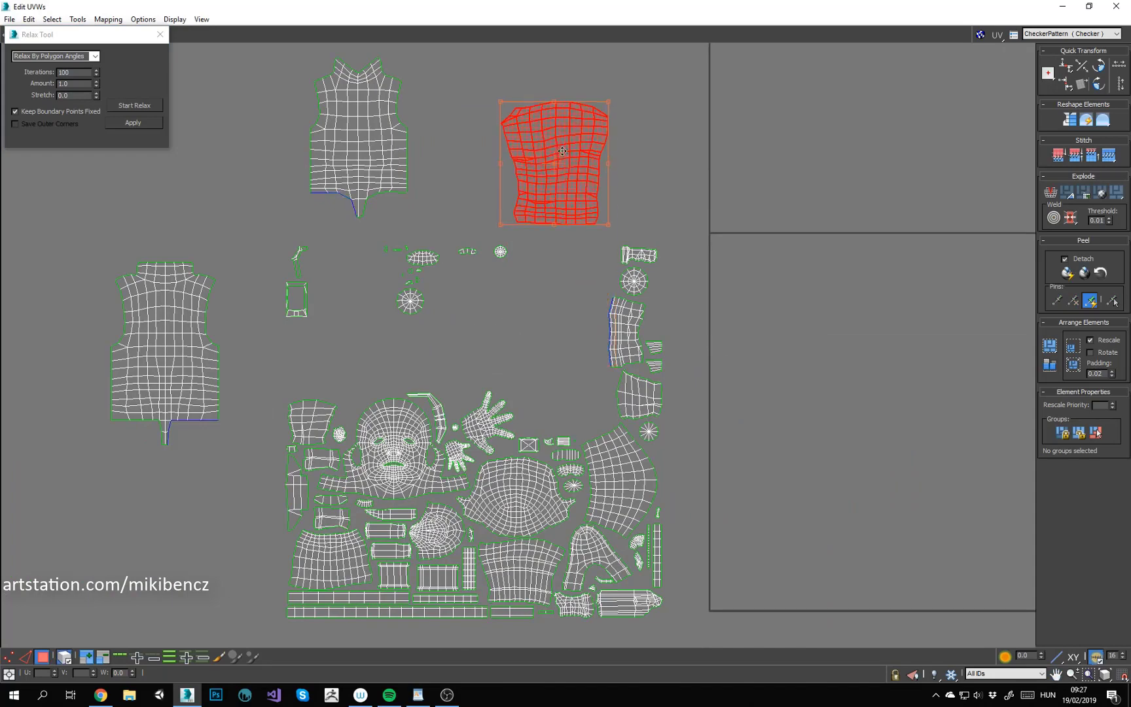
left_click(627, 135)
Step: Align the leg panel shell's boundary vertices into straight vertical lines along both sides
scroll(595, 134, "up", 3)
middle_click_drag(595, 134, 569, 247)
left_click(66, 657)
key("1")
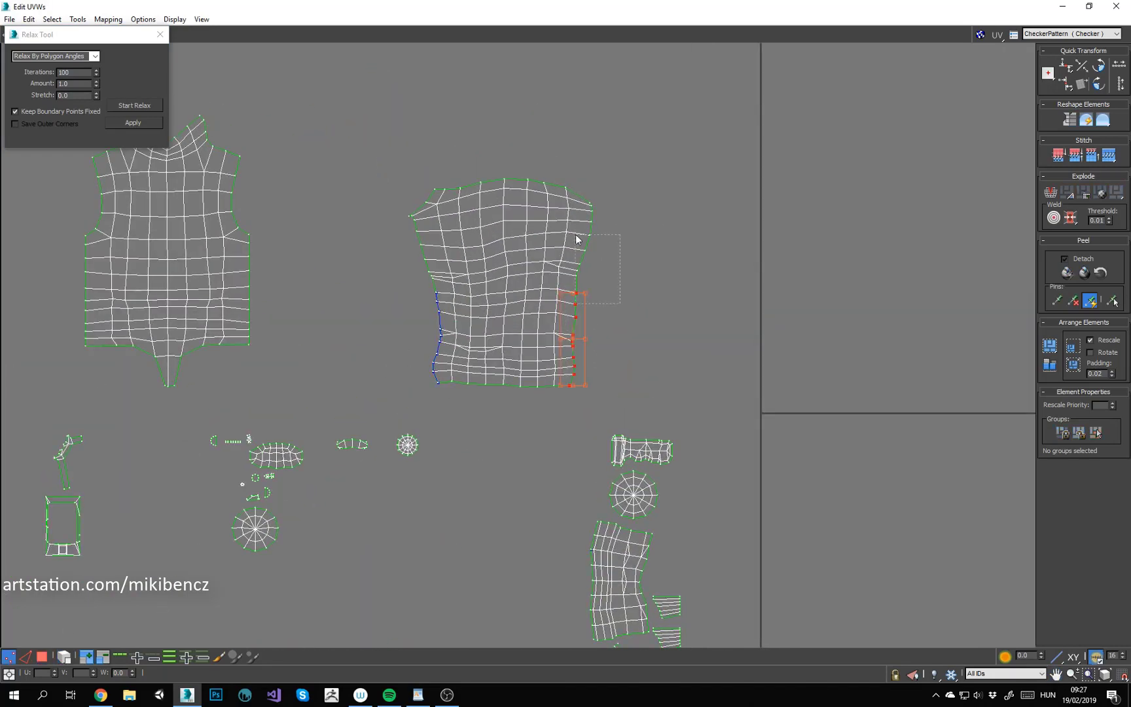
left_click(1067, 84)
left_click(468, 299)
left_click_drag(415, 386, 441, 268, "ctrl")
left_click_drag(379, 290, 425, 227, "ctrl")
left_click(1067, 84)
Step: Adjust the corner vertex near the upper end of the leg panel shell's straightened side
left_click(401, 205)
scroll(419, 210, "up", 8)
left_click(439, 246)
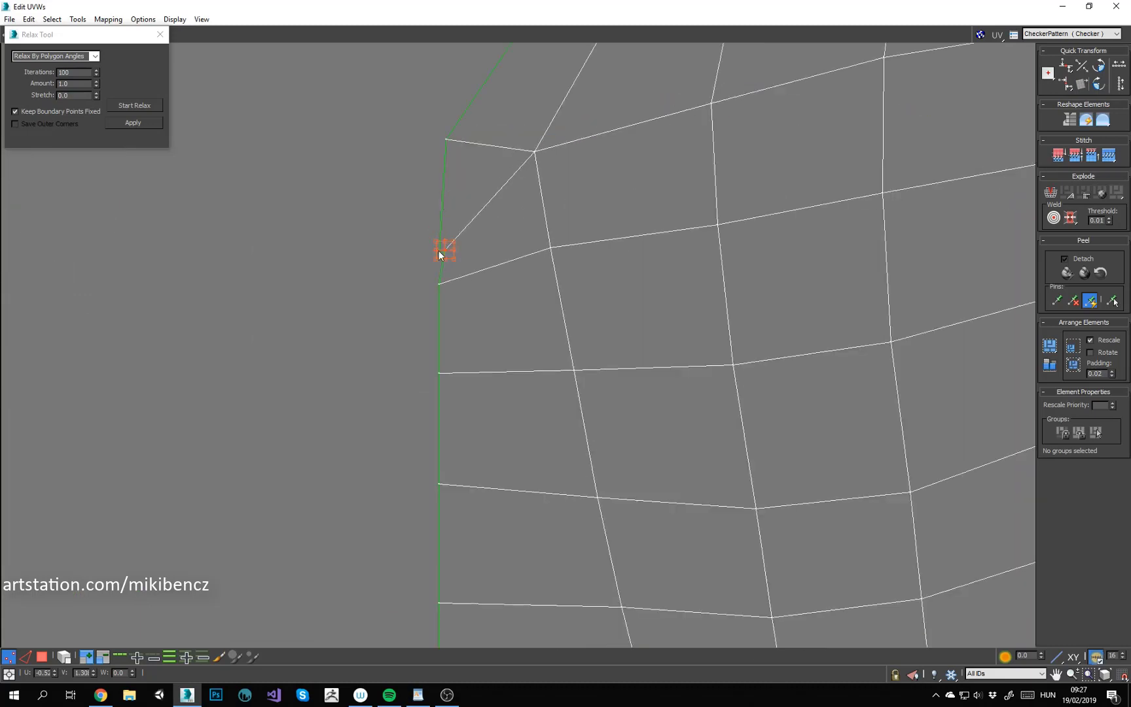
scroll(419, 186, "down", 8)
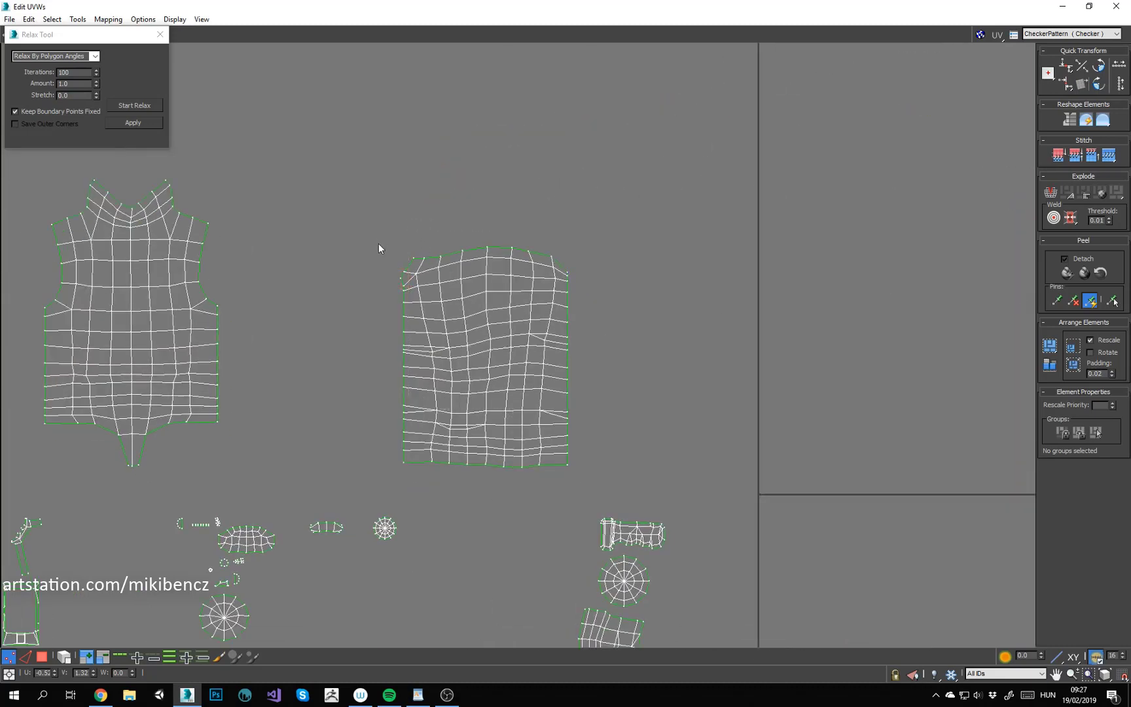
Step: Align the leg panel shell's top and bottom edges horizontally, raise the top edge, and select the whole shell's faces
left_click_drag(378, 244, 604, 492)
left_click(1066, 67)
left_click(413, 208)
left_click_drag(533, 256, 533, 241)
key("3")
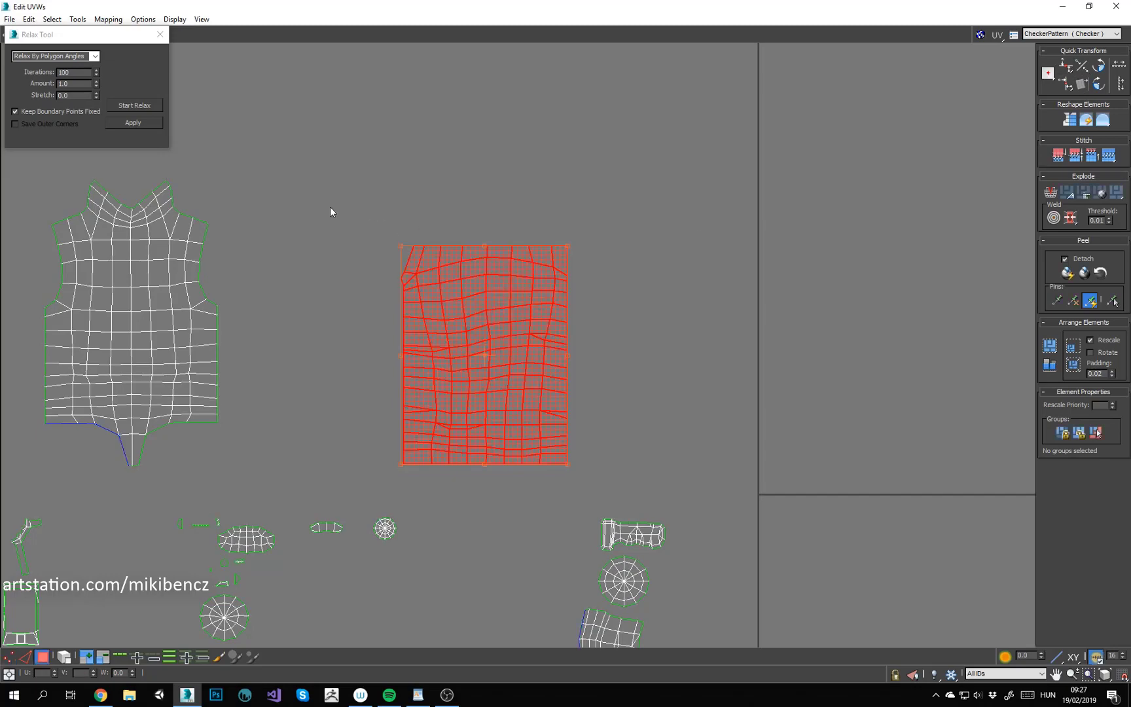
Step: Relax the selected leg panel shell by polygon angles with its boundary points kept fixed, and deselect it
left_click(127, 106)
left_click(134, 107)
left_click(514, 219)
scroll(514, 220, "down", 4)
middle_click_drag(514, 219, 510, 121)
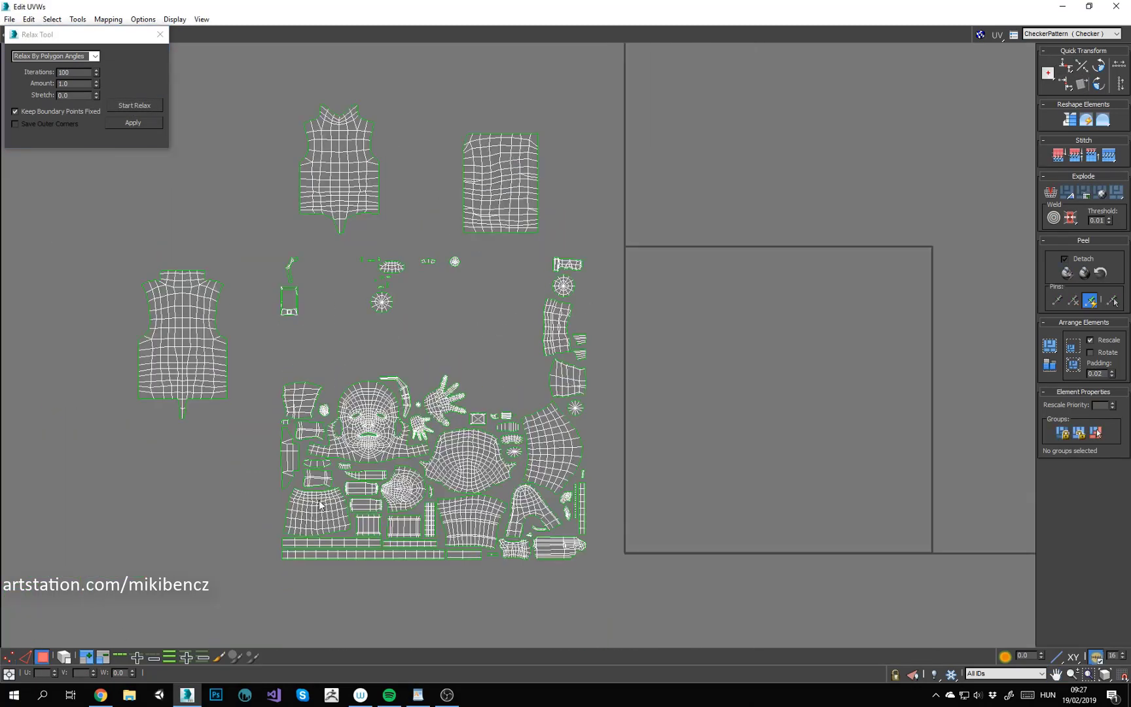
Step: Move the trapezoid panel shell out of the packed layout into the empty area beside it
left_click(64, 657)
scroll(272, 541, "up", 1)
left_click_drag(326, 512, 153, 523)
left_click(79, 556)
scroll(59, 563, "up", 1)
left_click(60, 659)
scroll(235, 525, "up", 1)
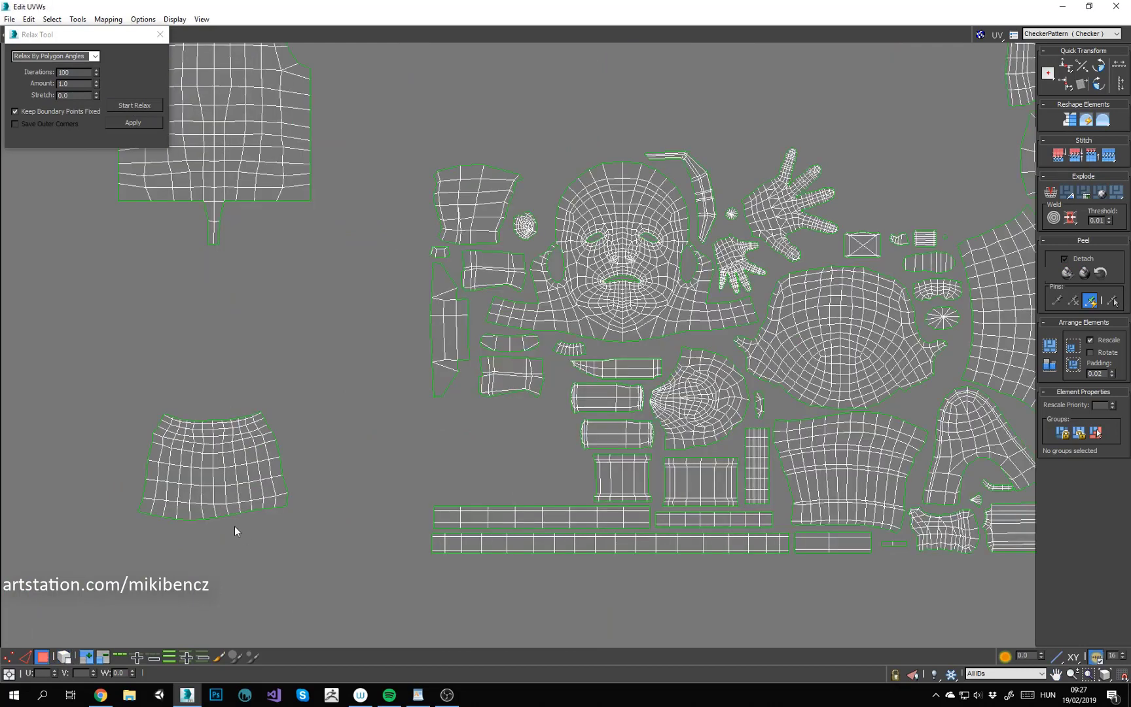
Step: Straighten the trapezoid shell's upper and lower edges horizontally and both side edges vertically into a rectangle
key("2")
double_click(205, 518)
left_click(1090, 114)
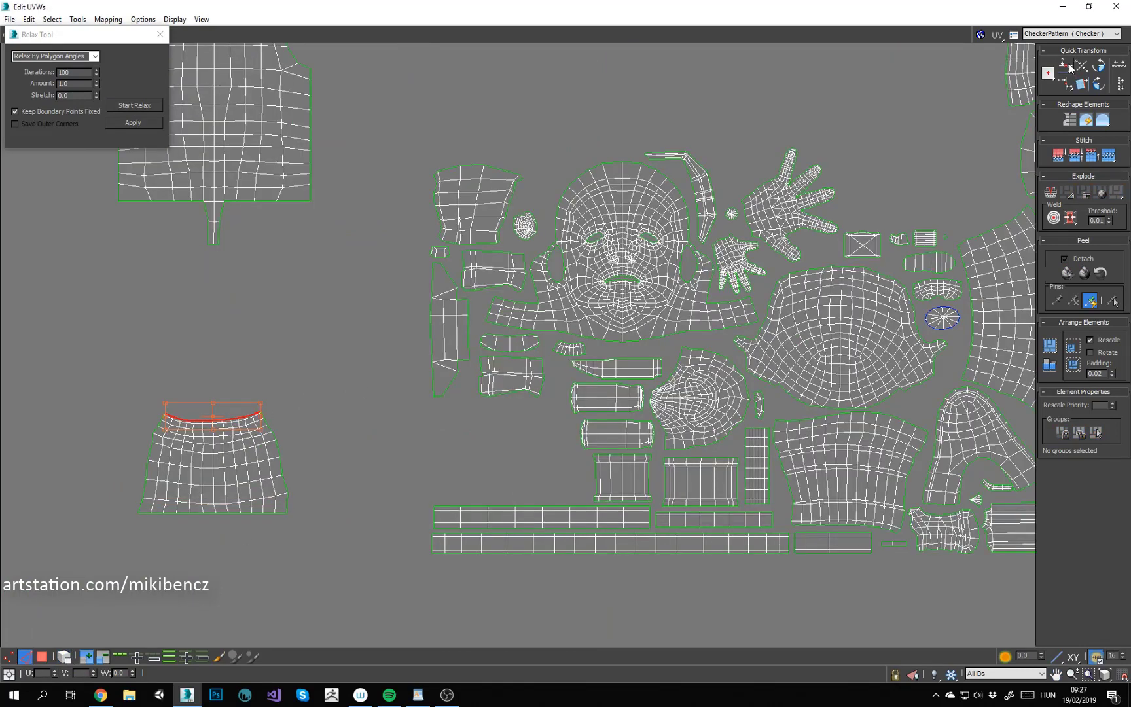
left_click(1066, 83)
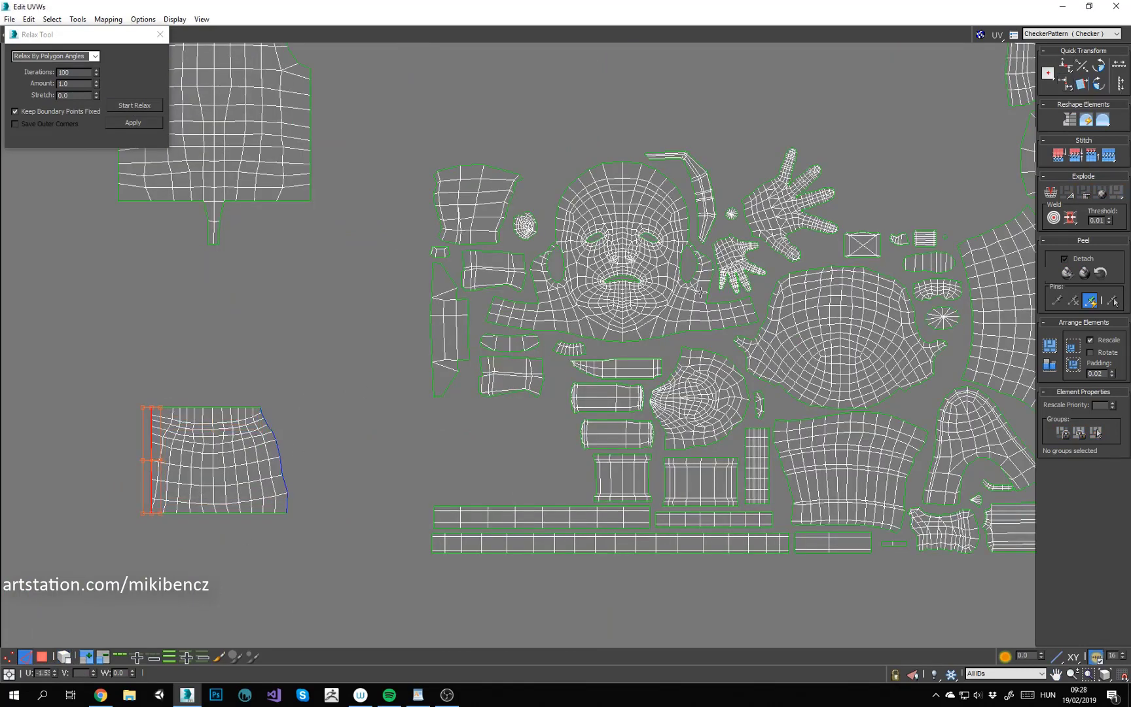
left_click_drag(148, 452, 146, 451)
double_click(280, 467)
left_click(1065, 83)
left_click_drag(275, 420, 288, 421)
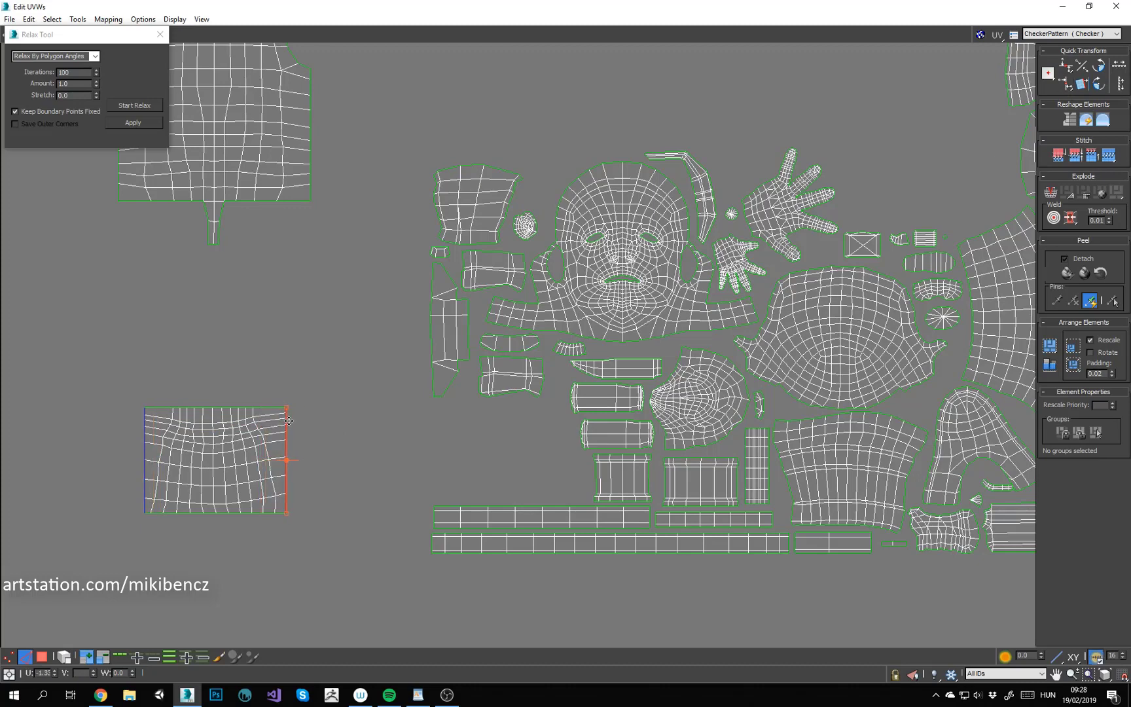
Step: Relax the whole rectangular shell with Keep Boundary Points Fixed off and rotate it upright
key("3")
double_click(249, 438)
left_click(159, 105)
left_click(59, 112)
left_click(132, 106)
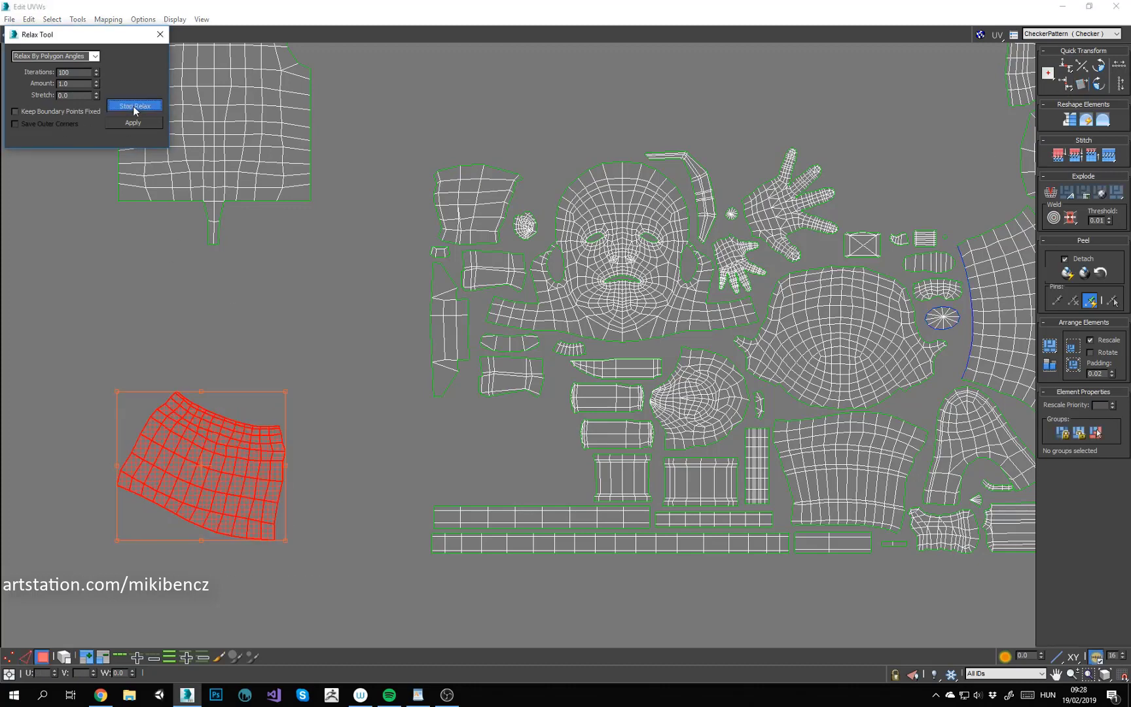
left_click_drag(287, 466, 283, 438)
Step: Align the relaxed trapezoid shell's upper and lower edges horizontally and its side edges vertically, spacing them into a rectangle again
key("2")
double_click(213, 526)
left_click(1066, 66)
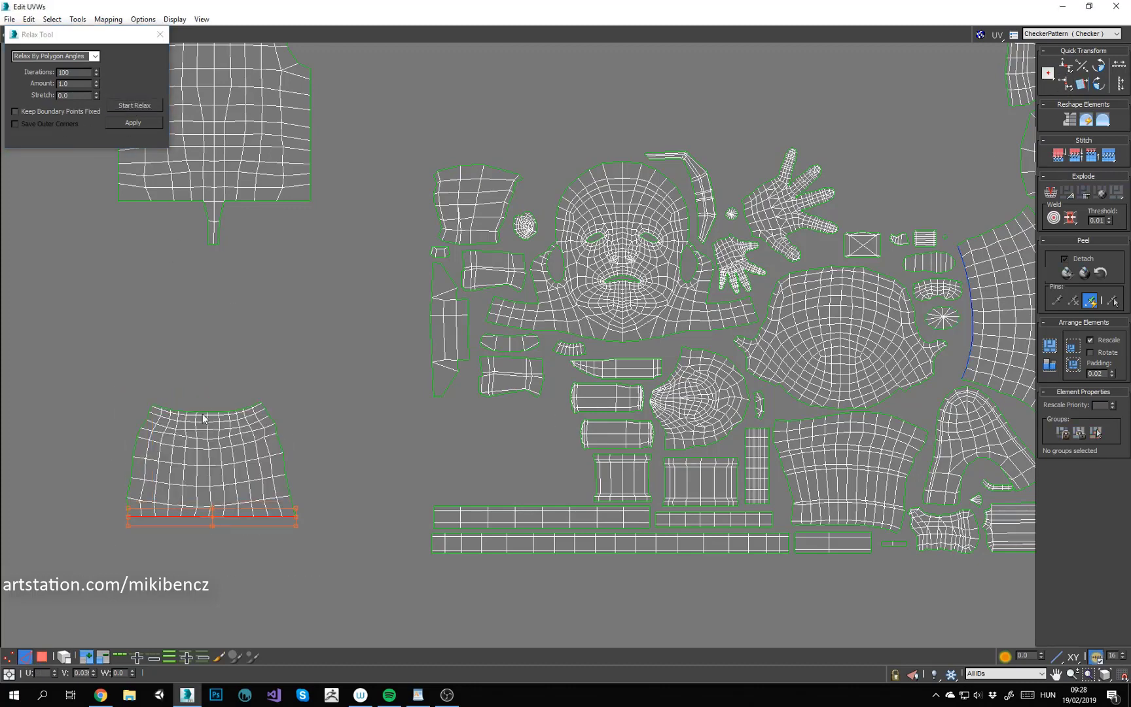
double_click(200, 412)
left_click(1066, 66)
left_click_drag(223, 403, 222, 399)
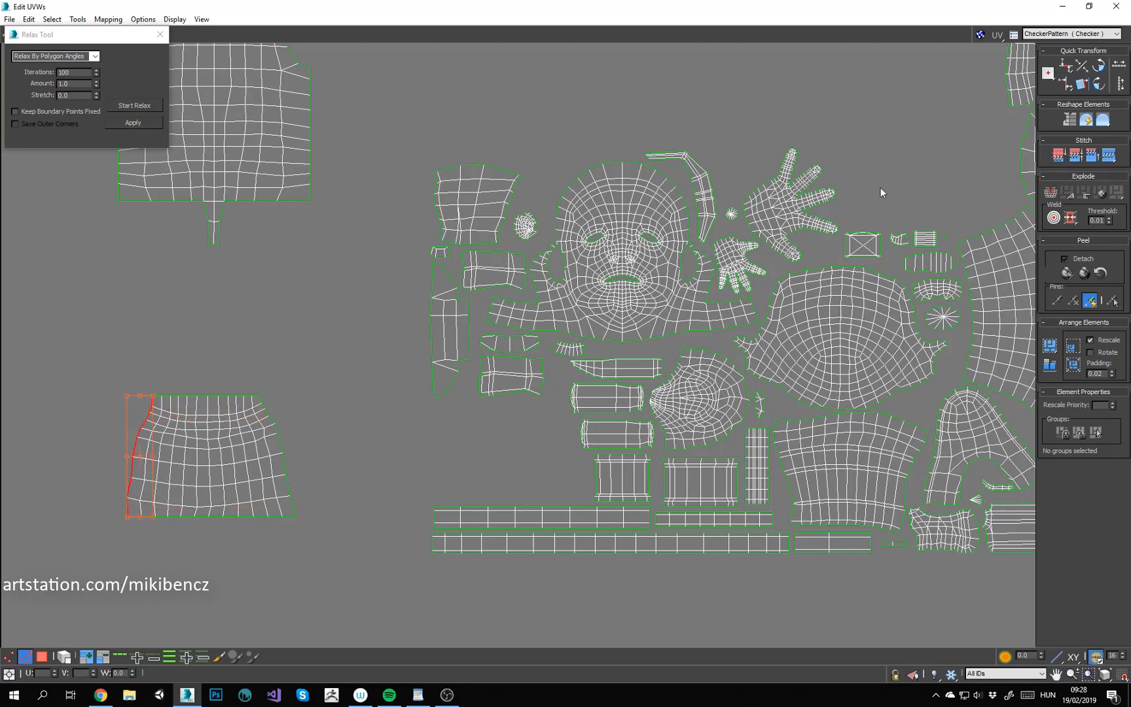
left_click(1066, 84)
left_click(288, 481)
left_click_drag(285, 433, 293, 434)
Step: Undo the free-boundary relax and relax the rectangular shell with Keep Boundary Points Fixed on
left_click(42, 656)
left_click(151, 106)
left_click(152, 106)
key("ctrl+z")
left_click(15, 112)
left_click(127, 109)
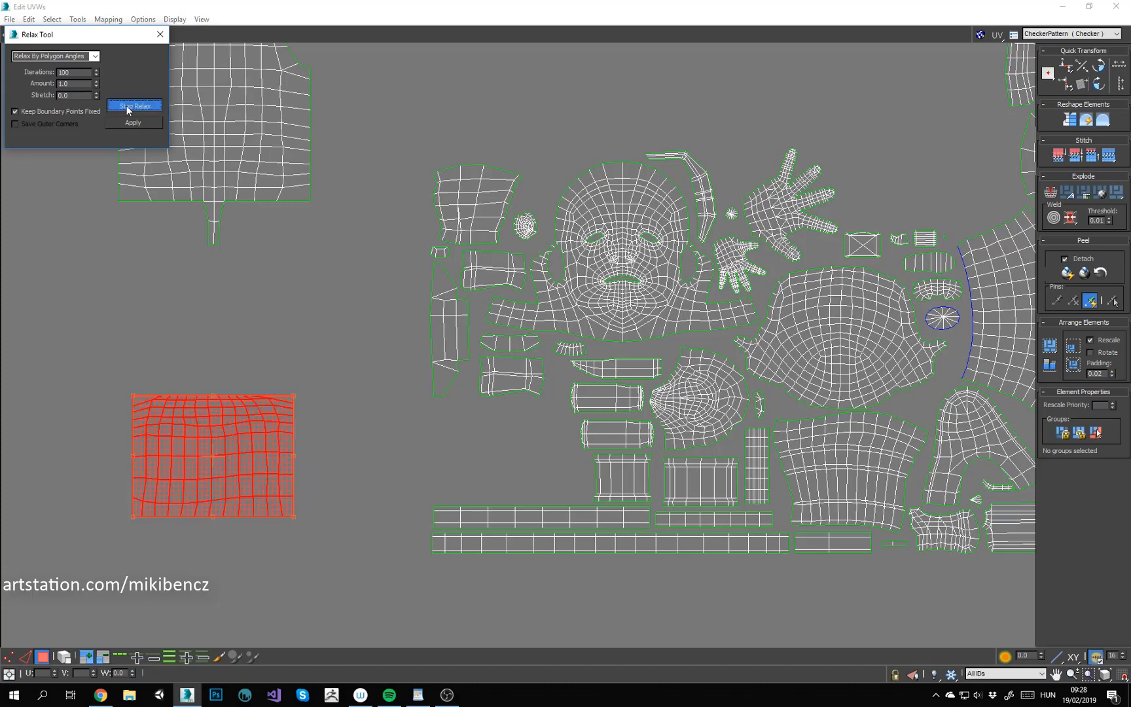
Step: Deselect the shell's interior vertices and relax only its boundary with Keep Boundary Points Fixed off
scroll(222, 421, "up", 3)
key("1")
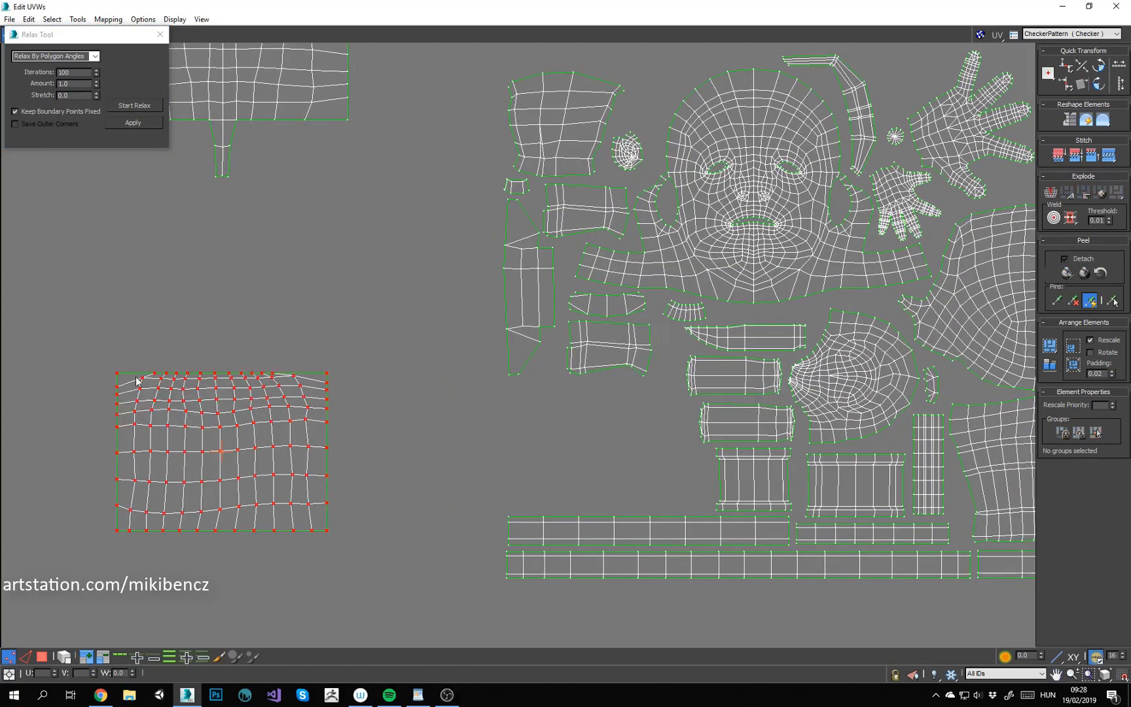
left_click_drag(314, 520, 314, 519, "alt")
left_click(15, 112)
left_click(136, 104)
left_click(128, 109)
left_click(419, 395)
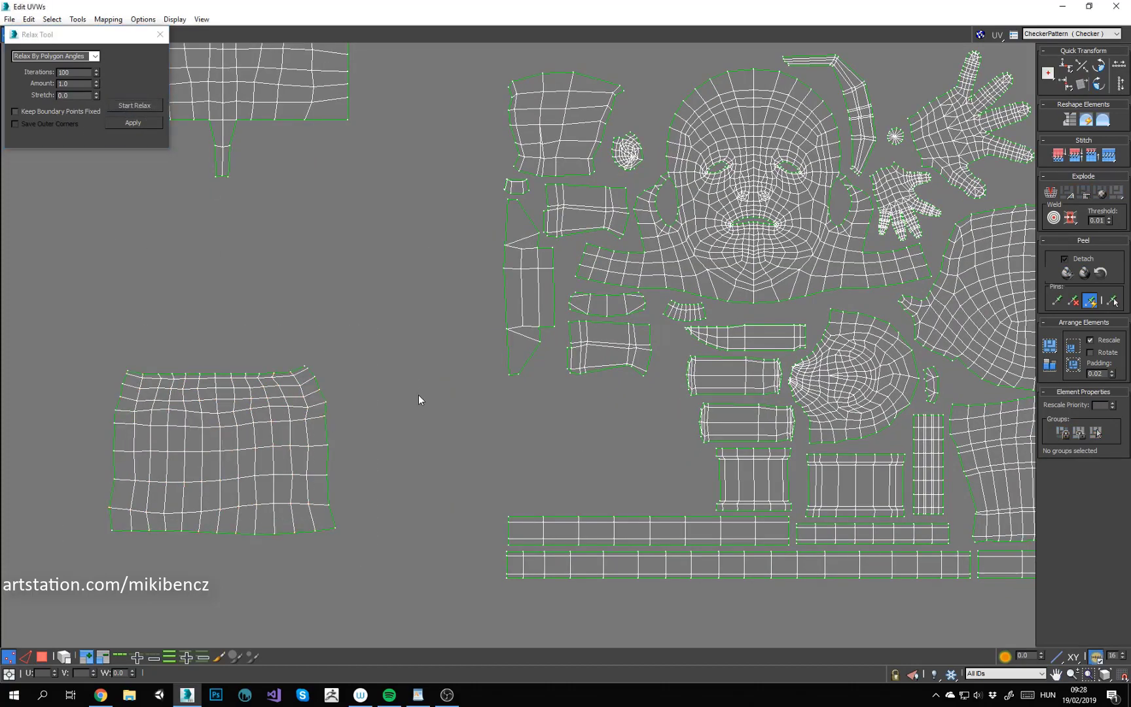
Step: Straighten all four edges of the relaxed panel shell and raise its upper edge slightly
scroll(421, 438, "down", 2)
middle_click_drag(421, 437, 321, 387)
scroll(236, 433, "up", 1)
scroll(88, 442, "up", 1)
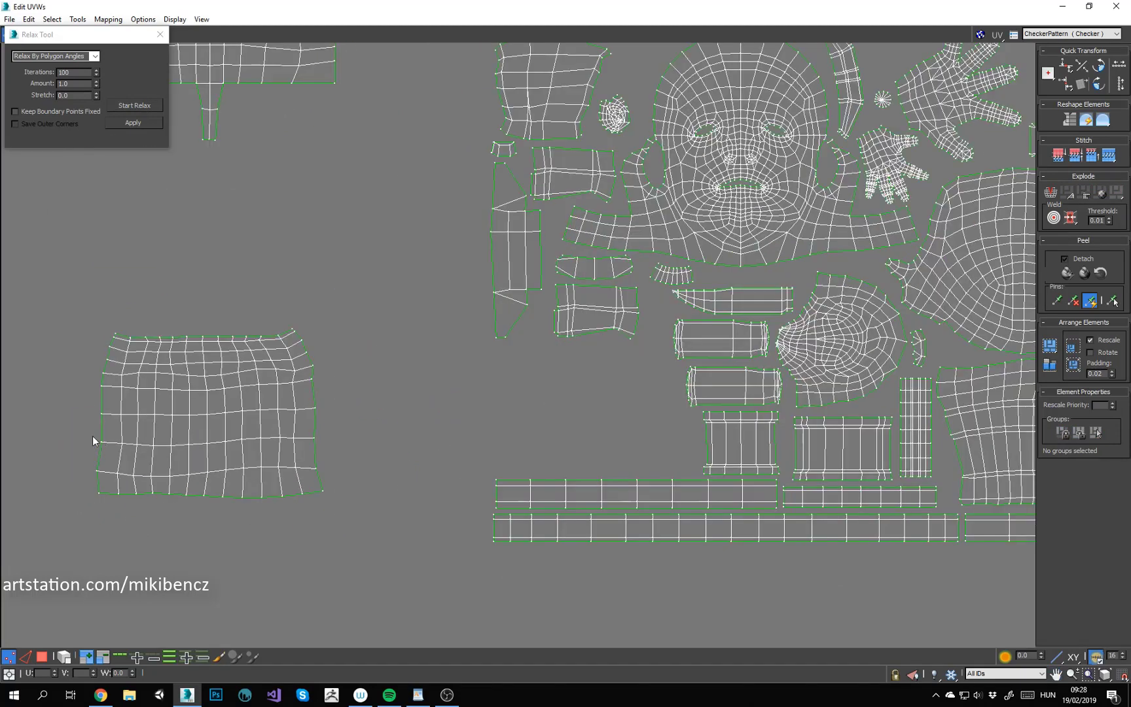
key("2")
double_click(99, 442)
left_click(1065, 68)
left_click(1066, 84)
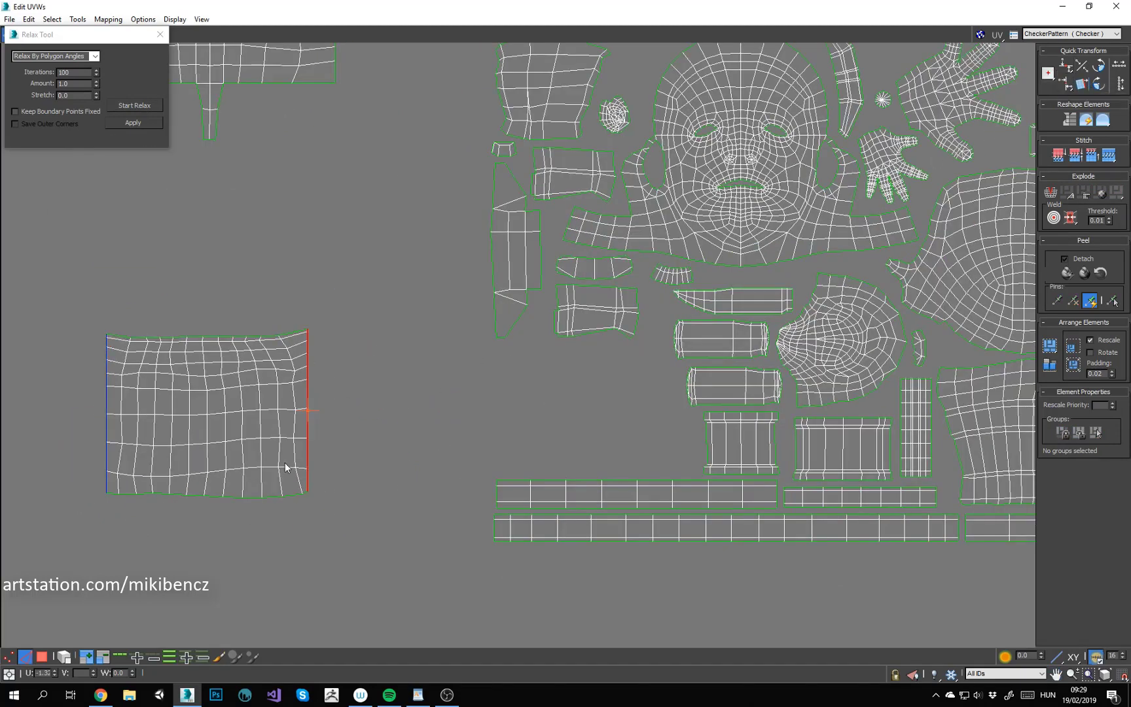
double_click(233, 496)
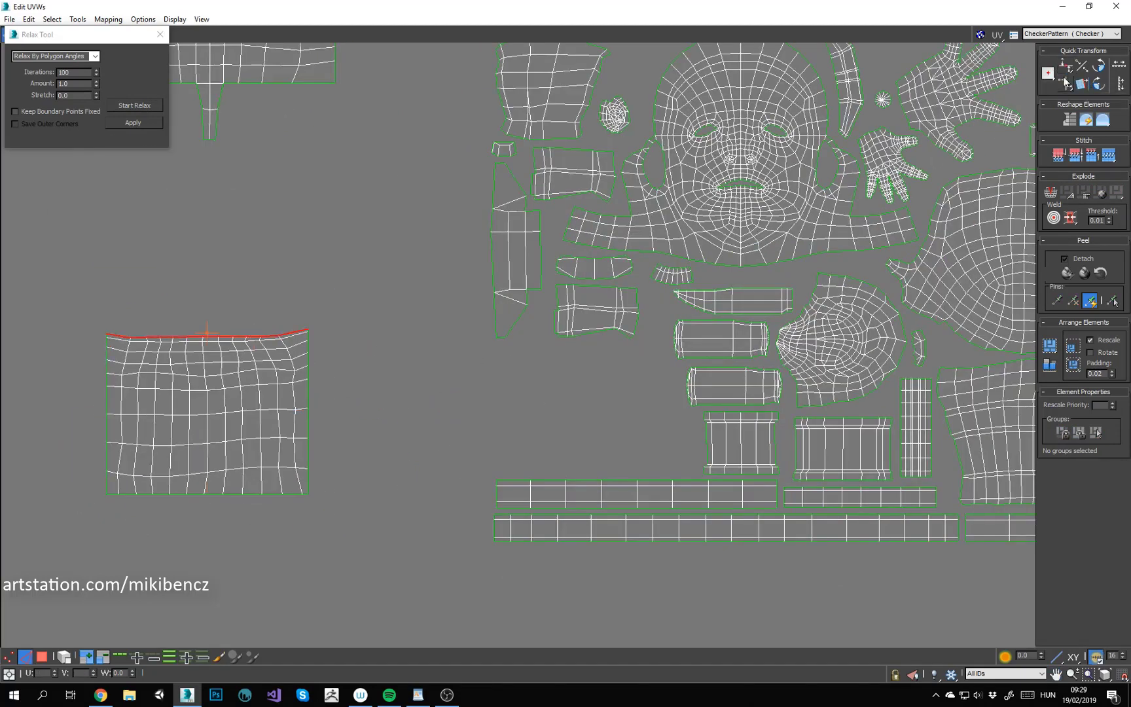
key("ctrl+shift+v")
Step: Select the rectangular panel shell's interior vertices and relax them by polygon angles
key("1")
left_click_drag(292, 482, 294, 484)
left_click(138, 106)
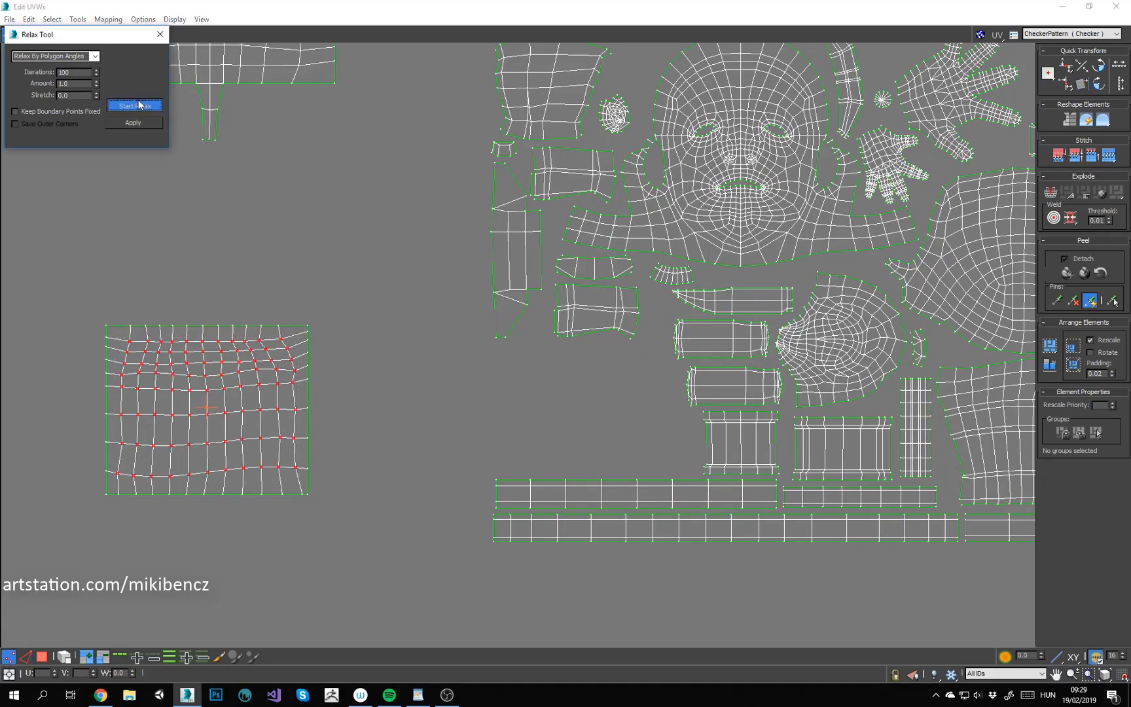
left_click(137, 106)
Step: Examine in the 3D view which part of the character the rectangular shell covers, and return to the full-size UV editor
left_click(204, 399)
key("3")
left_click(296, 329)
left_click(1089, 7)
middle_click_drag(445, 405, 413, 407)
scroll(541, 385, "up", 5)
scroll(196, 262, "down", 5)
scroll(123, 292, "up", 5)
left_click(213, 237)
middle_click_drag(278, 387, 294, 372)
key("1")
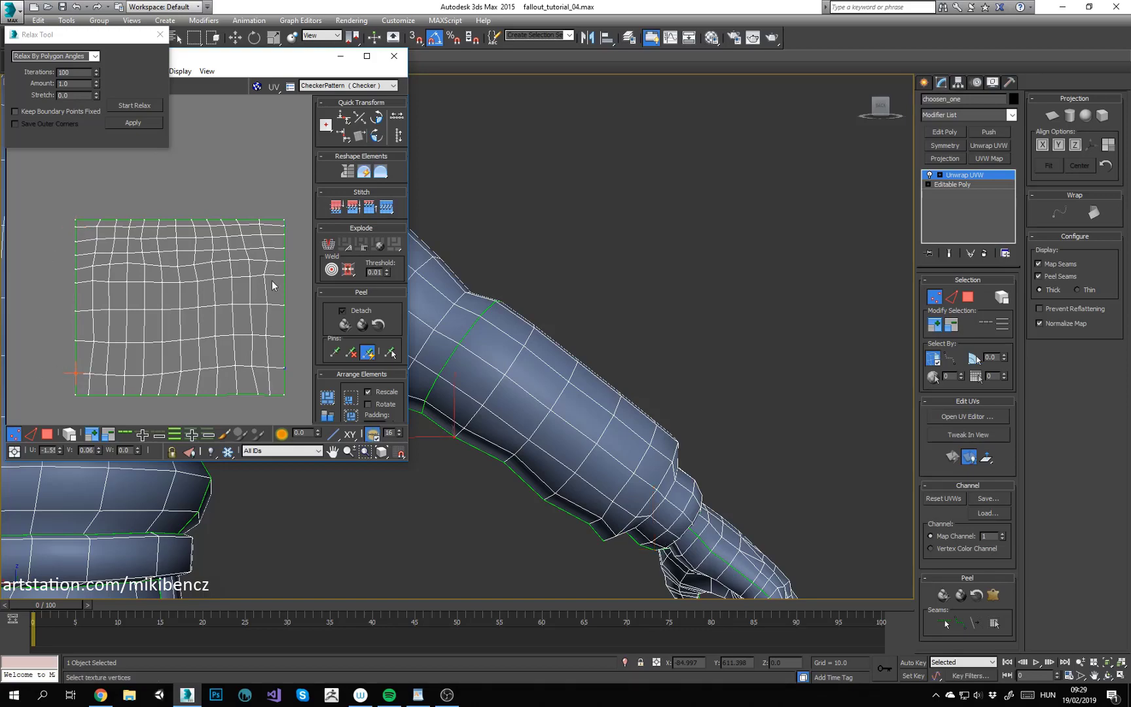
scroll(266, 274, "down", 4)
left_click(367, 56)
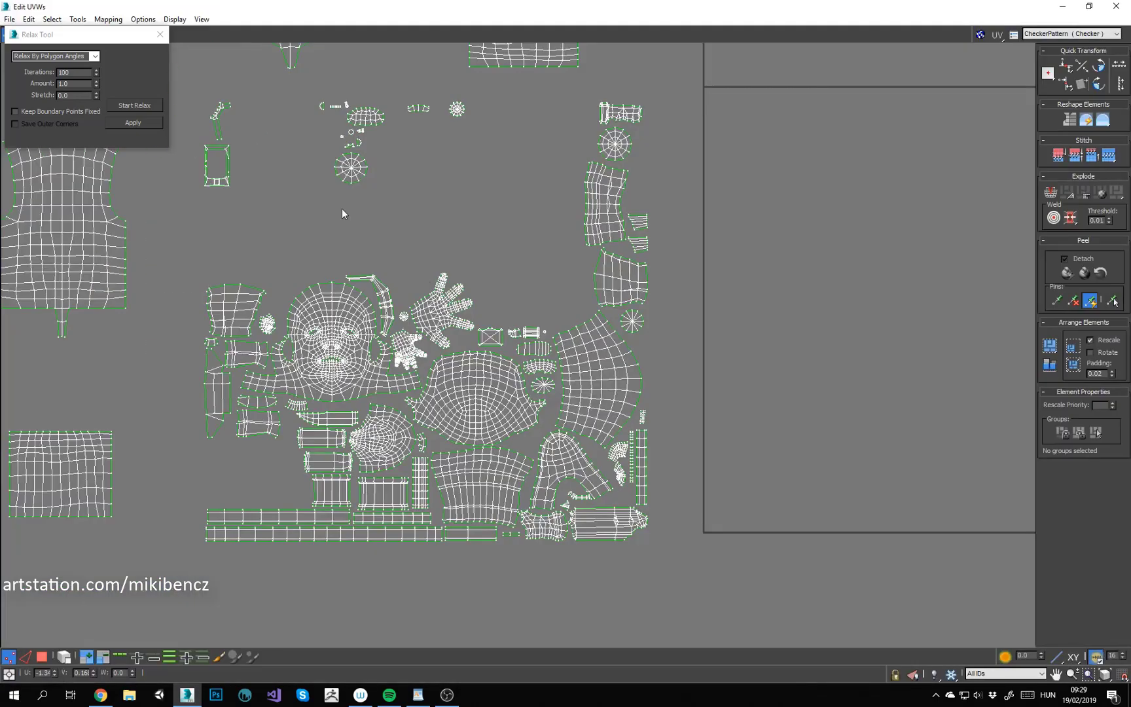
Step: Move the rectangular panel shell up beside the back shirt shell outside the layout
scroll(342, 208, "down", 2)
key("3")
left_click(353, 472)
left_click(64, 657)
scroll(233, 464, "up", 1)
left_click_drag(233, 464, 143, 304)
left_click(252, 452)
middle_click_drag(252, 452, 240, 503)
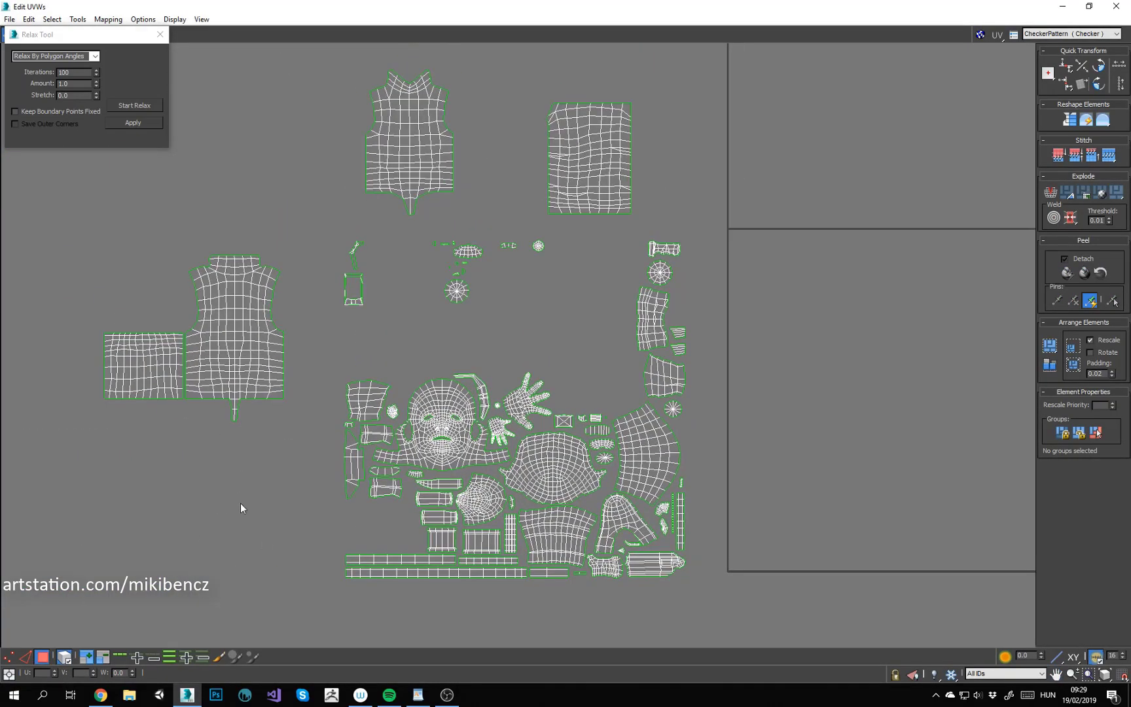
Step: Move the fan-shaped shell out of the layout below the shirt shell and straighten its inner curved edge vertically
scroll(393, 563, "up", 2)
middle_click_drag(330, 274, 246, 275)
middle_click_drag(718, 391, 800, 354)
left_click_drag(713, 357, 216, 448)
key("2")
scroll(198, 454, "up", 2)
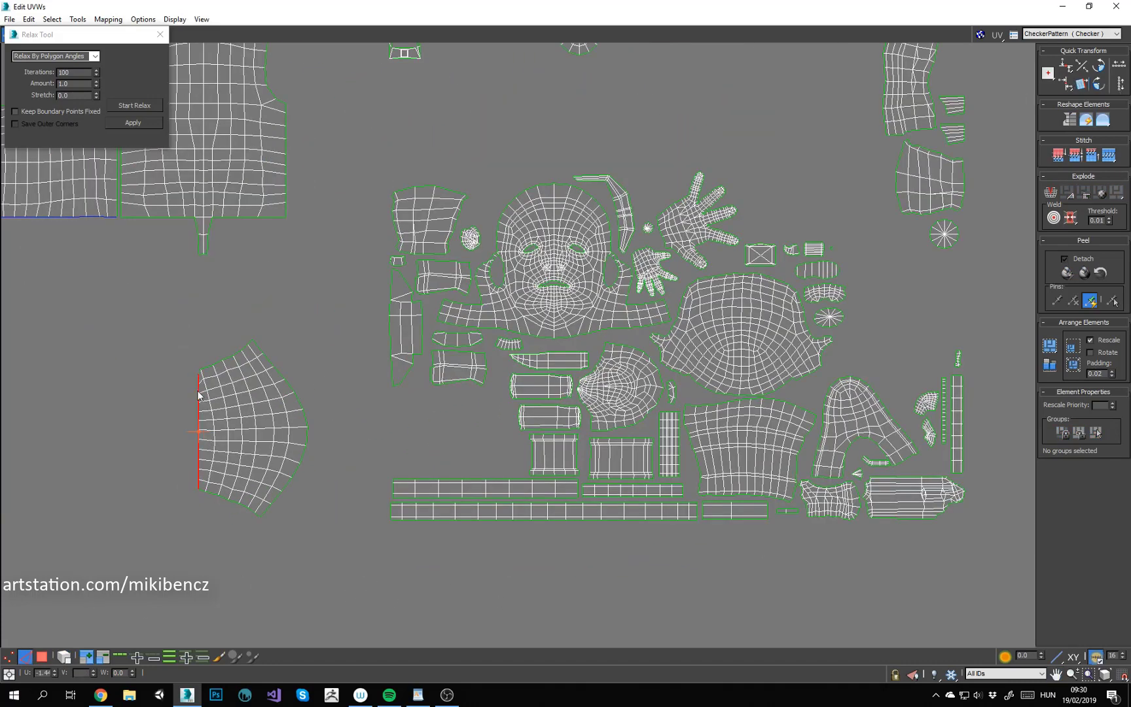
left_click_drag(198, 395, 186, 394)
Step: Relax the fan-shaped shell's vertices behind its straightened edge
key("1")
left_click(149, 122)
left_click(330, 376)
Step: Shift the fan-shaped shell up closer to the shirt shell to free space beneath it
scroll(303, 434, "down", 2)
key("3")
left_click_drag(251, 466, 190, 420)
left_click(310, 419)
Step: Move the head shell out of the layout below the fan-shaped shell and straighten its lower neck edge horizontally
middle_click_drag(311, 419, 272, 437)
left_click_drag(413, 415, 218, 585)
middle_click_drag(219, 585, 277, 532)
scroll(281, 547, "up", 2)
key("2")
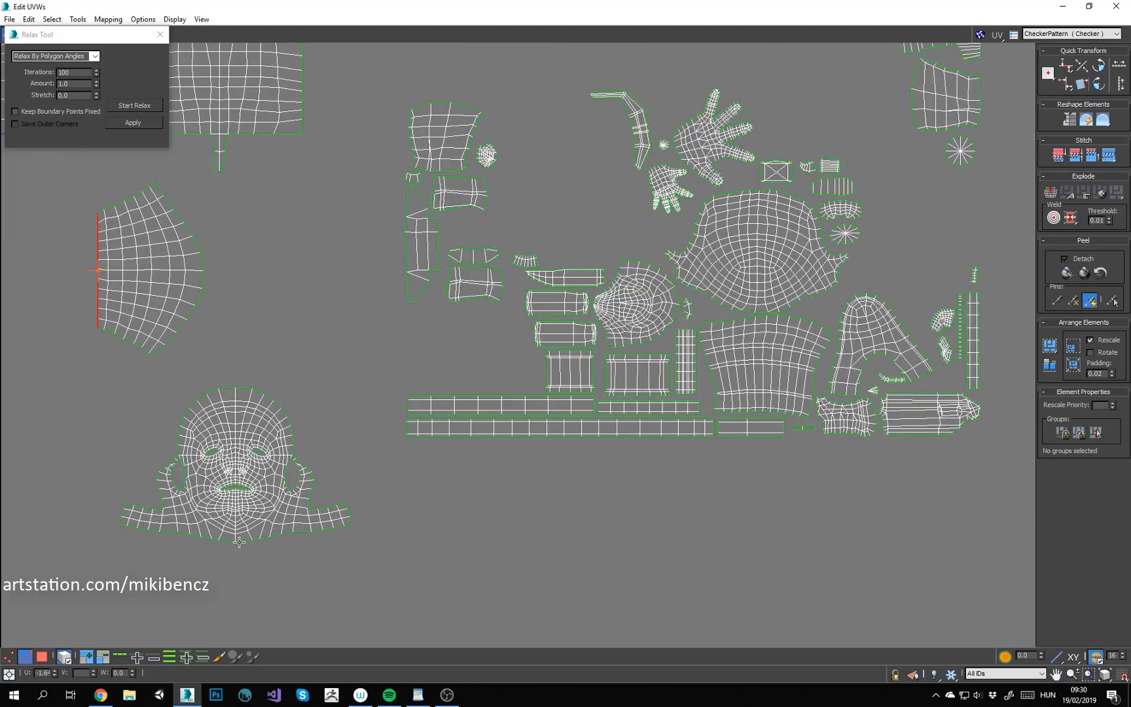
left_click(1079, 84)
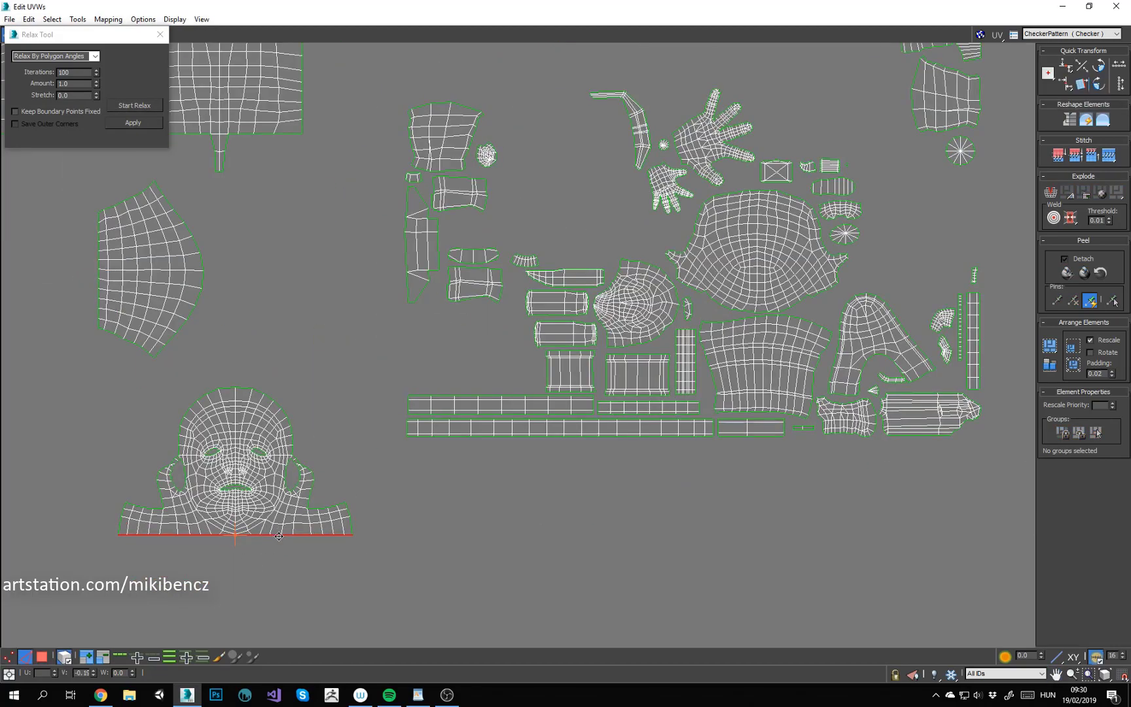
Step: Select the head shell's interior neck vertices above the straightened edge and relax them
key("1")
scroll(354, 528, "up", 2)
middle_click_drag(354, 528, 485, 491)
left_click_drag(68, 465, 68, 465)
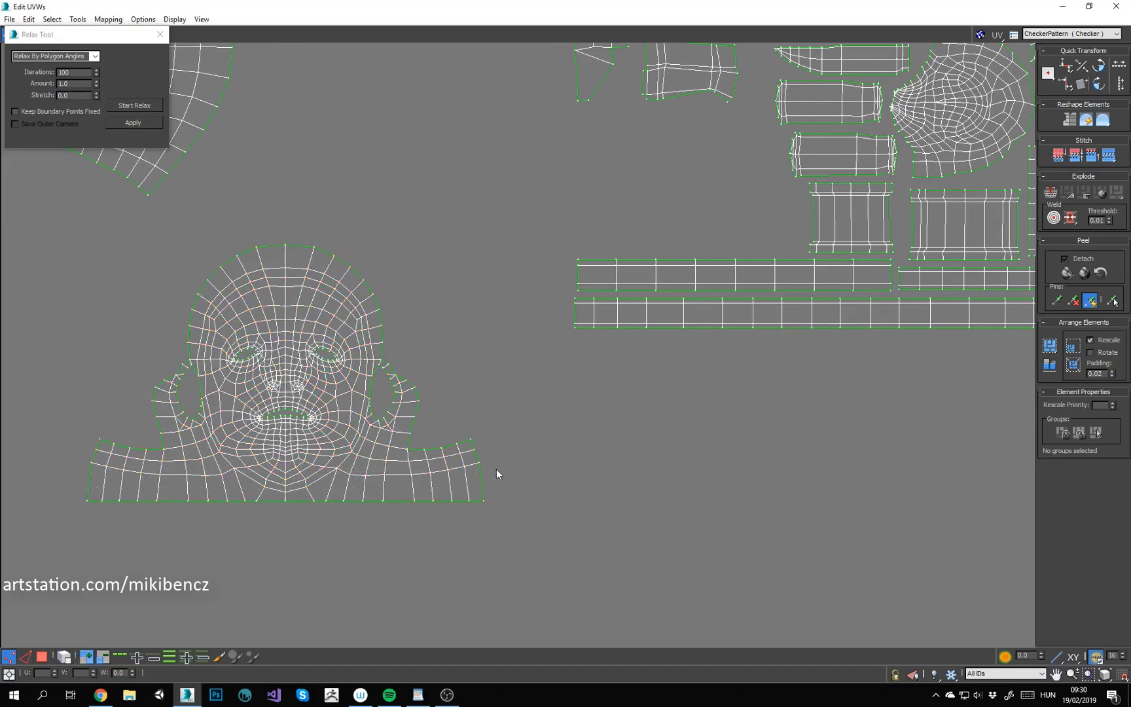
left_click(128, 104)
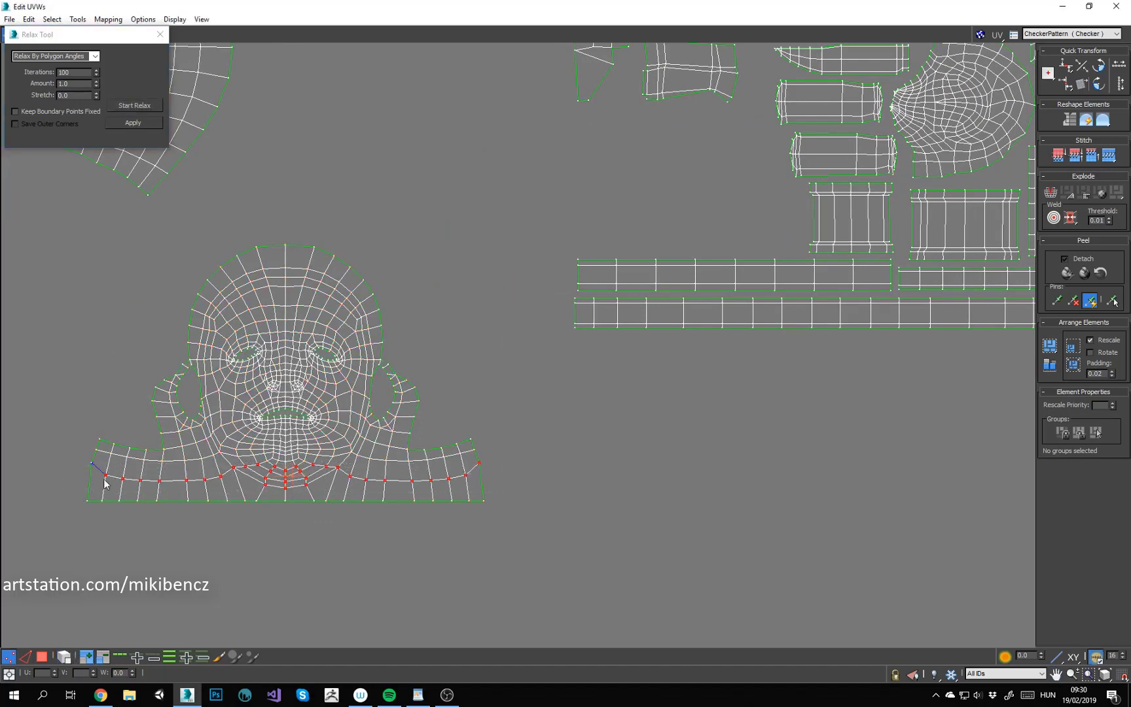
left_click(135, 106)
key("3")
scroll(121, 314, "down", 4)
middle_click_drag(121, 314, 204, 474)
left_click(448, 696)
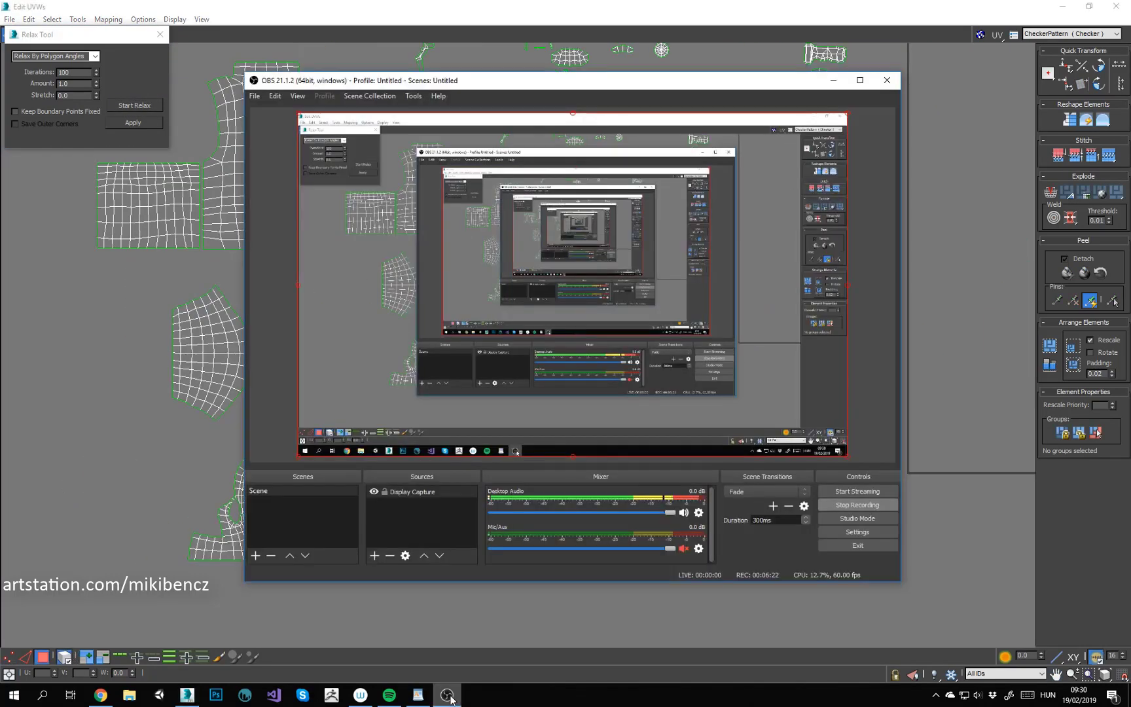
left_click(450, 698)
Step: Pull the tall curved shell away from the layout's edge and straighten its inner side vertically
scroll(281, 492, "down", 2)
middle_click_drag(281, 492, 253, 538)
middle_click_drag(468, 587, 401, 600)
left_click(525, 275)
left_click(580, 284)
scroll(581, 285, "up", 2)
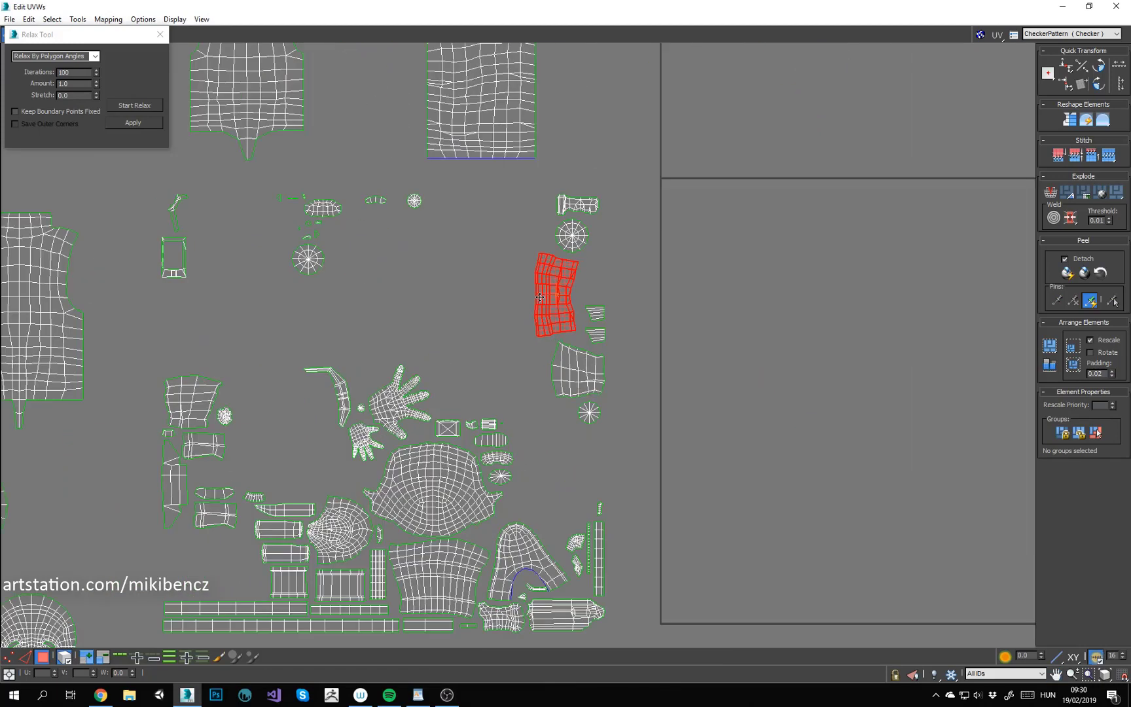
key("2")
scroll(540, 298, "up", 4)
left_click(1068, 68)
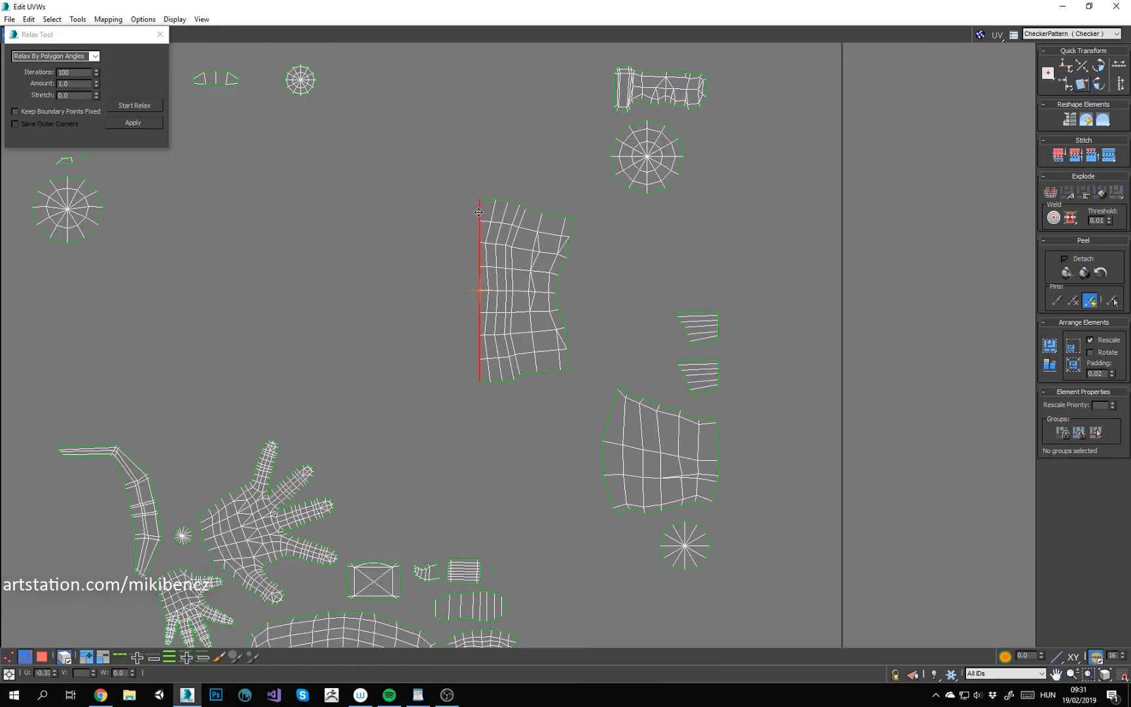
key("1")
left_click_drag(481, 153, 470, 155)
left_click(144, 105)
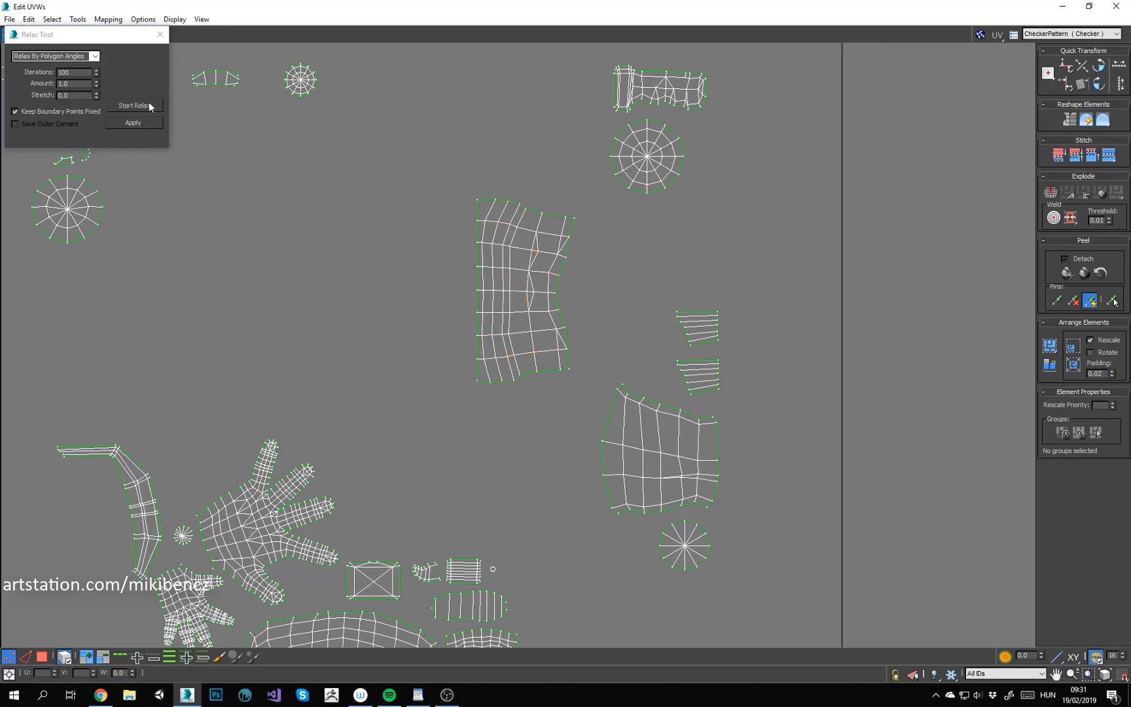
left_click(148, 104)
key("ctrl+z")
Step: Select the tall curved shell's interior vertices and relax them with Keep Boundary Points Fixed off
left_click_drag(593, 394, 481, 173)
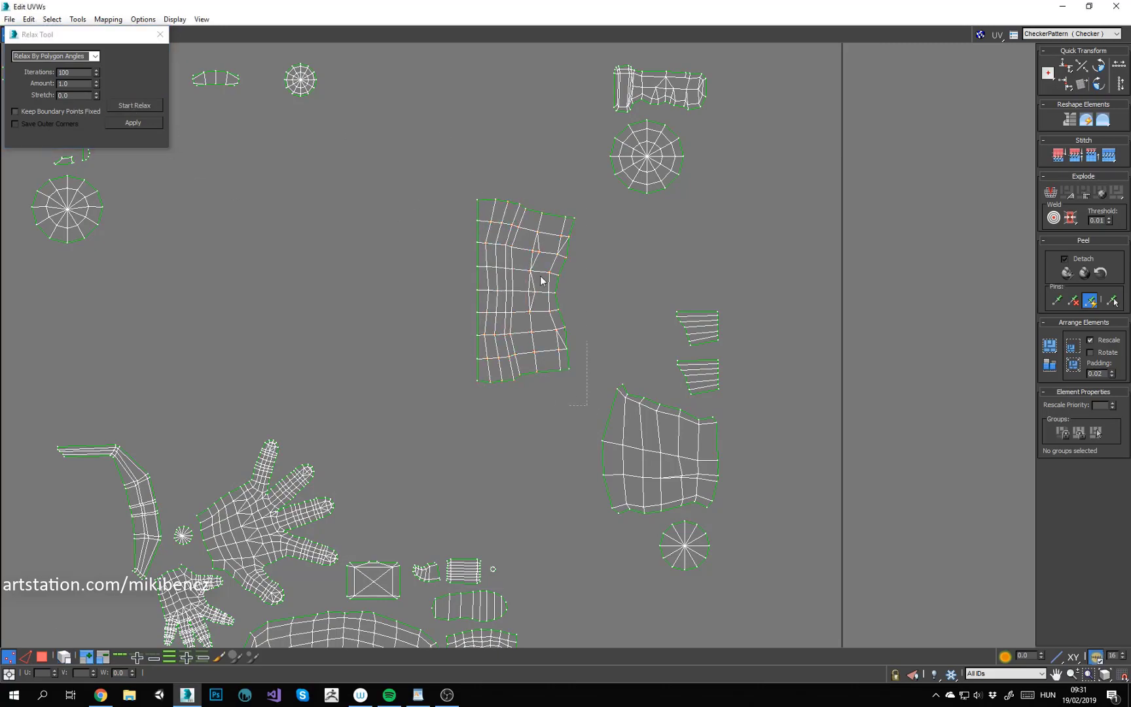
left_click(143, 106)
left_click(376, 275)
Step: Select the boundary vertices along the outer edge of the narrow strip shell at the layout's border
scroll(367, 320, "down", 4)
middle_click_drag(367, 321, 603, 226)
scroll(603, 225, "up", 5)
left_click_drag(270, 519, 338, 373)
scroll(505, 342, "down", 8)
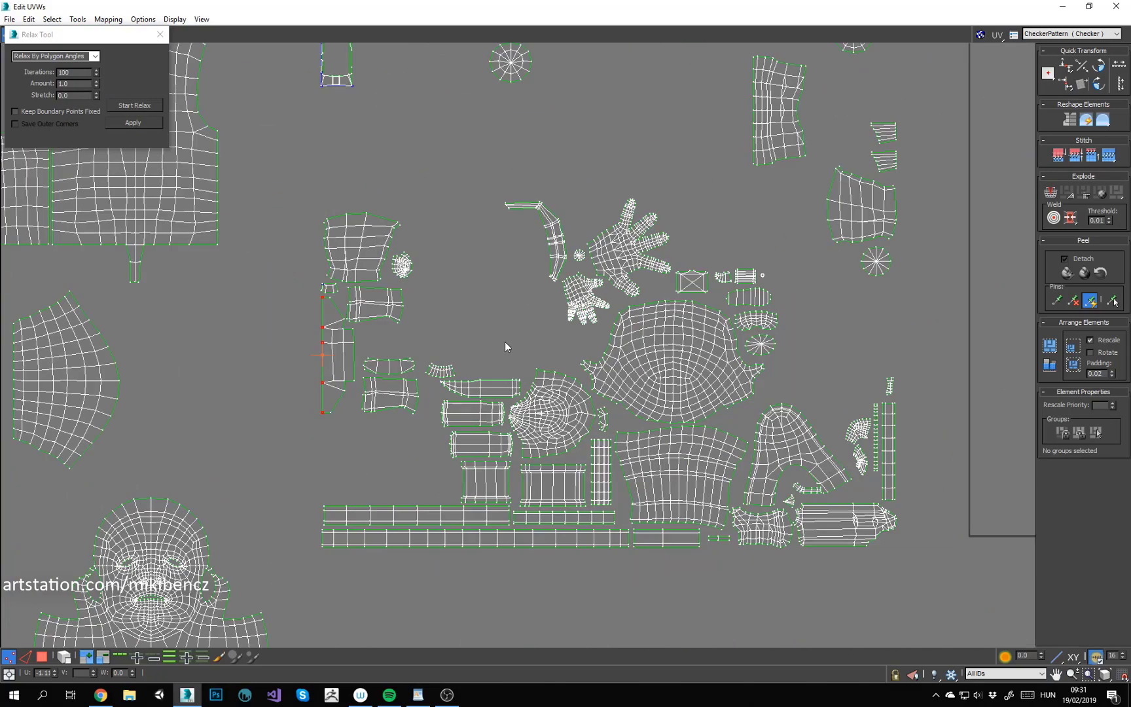
scroll(722, 409, "down", 1)
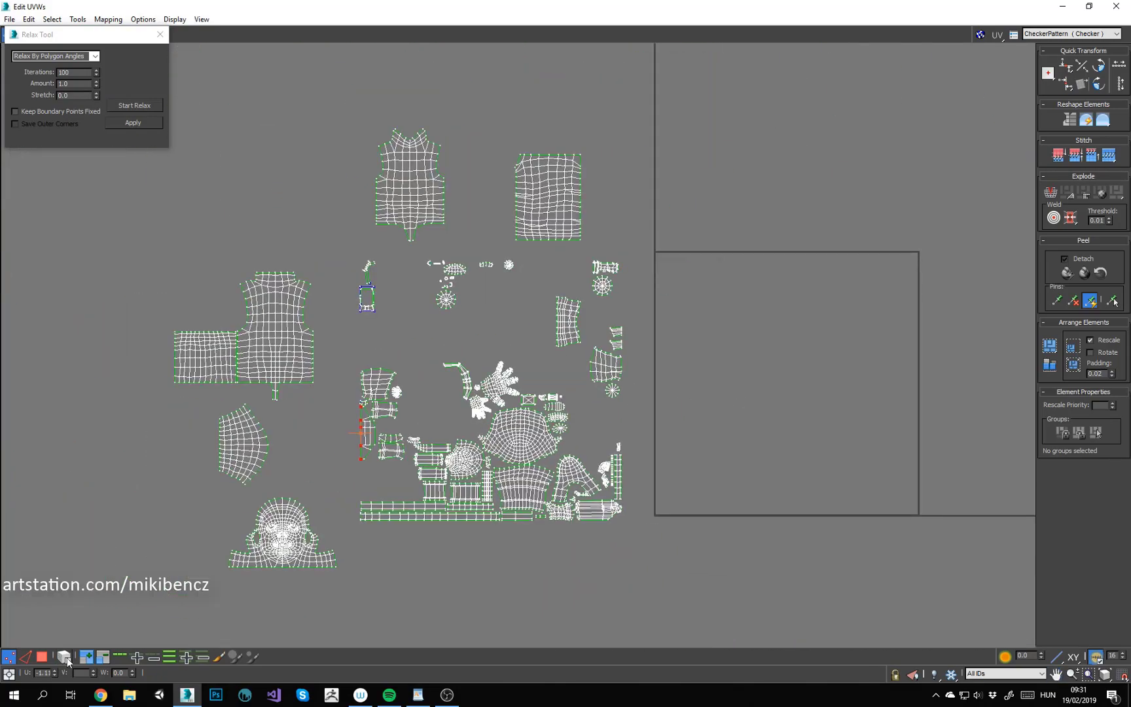
Step: Move the front shirt shell into the neighbouring tile's upper corner and place the leg panel shell right beside it
left_click(64, 657)
key("3")
left_click_drag(433, 182, 641, 306)
scroll(758, 306, "up", 3)
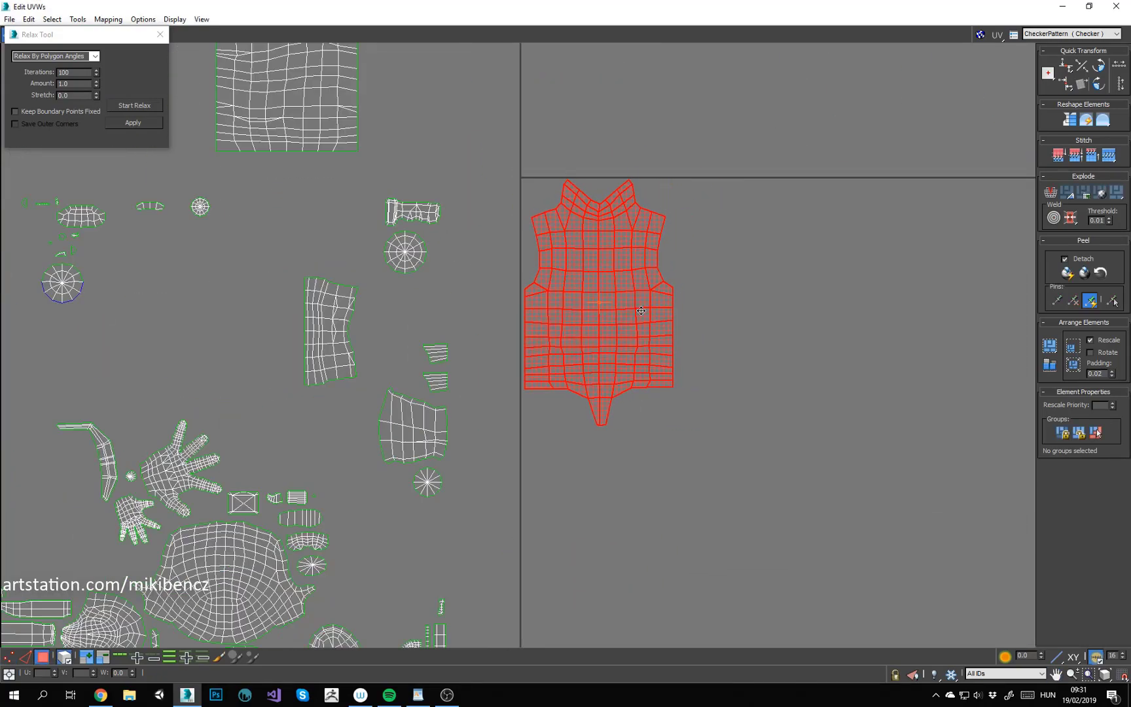
left_click(368, 100)
left_click_drag(300, 102, 757, 317)
scroll(594, 219, "down", 3)
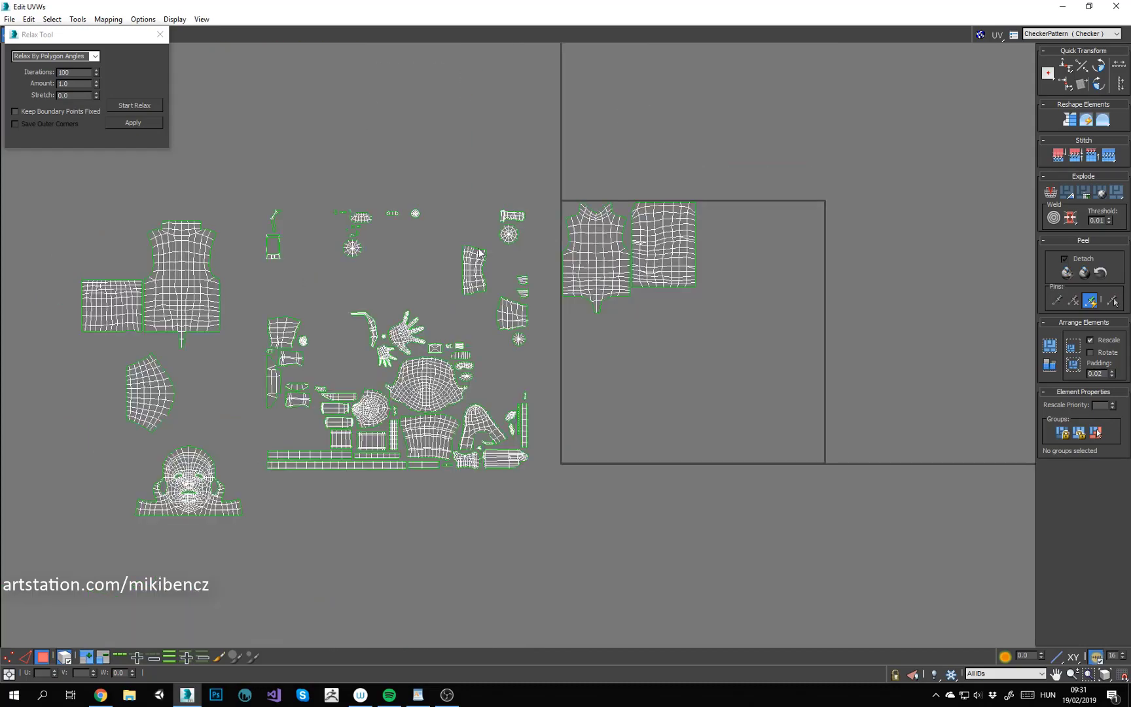
Step: Move the rectangular panel shell and the back shirt shell into the same tile, aligning the shirt with the upper border
middle_click_drag(594, 219, 631, 224)
left_click_drag(267, 268, 174, 306)
left_click_drag(176, 306, 731, 319)
scroll(731, 319, "up", 2)
middle_click_drag(731, 319, 689, 399)
left_click_drag(749, 356, 749, 304)
scroll(749, 304, "up", 4)
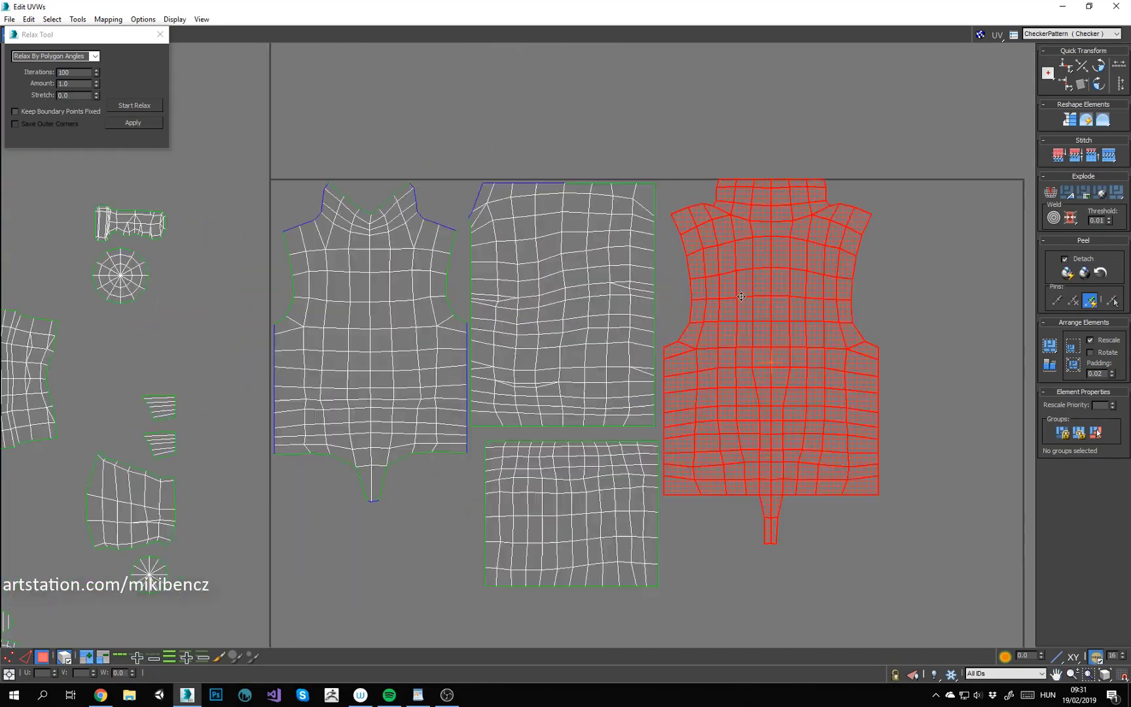
left_click(734, 115)
Step: Fit the rectangular panel shell tightly beneath the leg panel between the two shirt shells
scroll(733, 114, "down", 1)
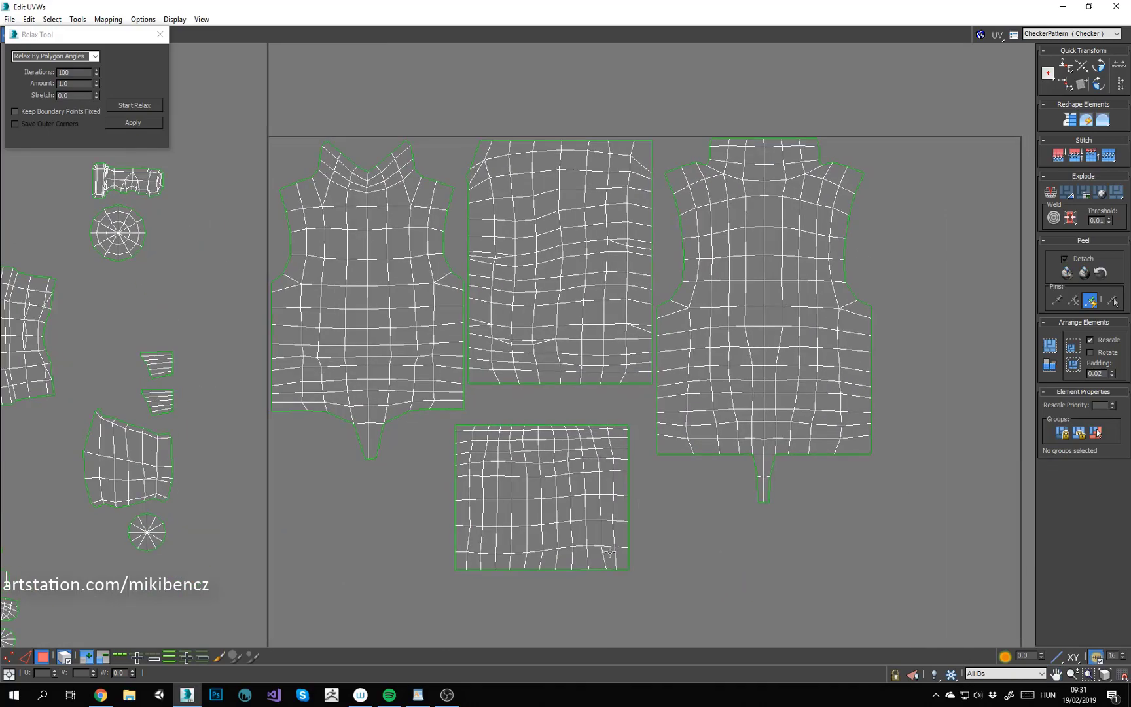
left_click_drag(538, 513, 553, 475)
scroll(552, 475, "down", 2)
left_click(610, 491)
scroll(352, 613, "down", 1)
middle_click_drag(351, 613, 530, 418)
scroll(518, 429, "up", 2)
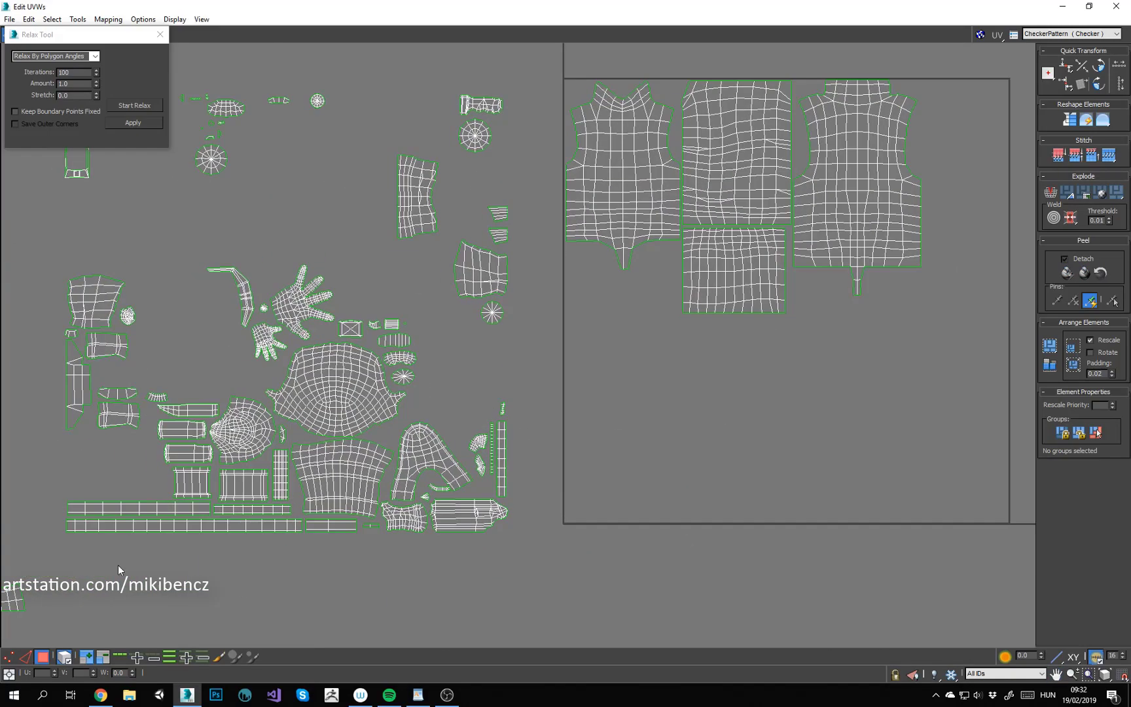
Step: Move the two long horizontal strip shells from the original layout into the neighbouring tile, beneath the front shirt and rectangular panel
left_click_drag(118, 565, 143, 513)
left_click_drag(144, 513, 752, 357)
middle_click_drag(752, 357, 679, 394)
left_click_drag(679, 395, 571, 361)
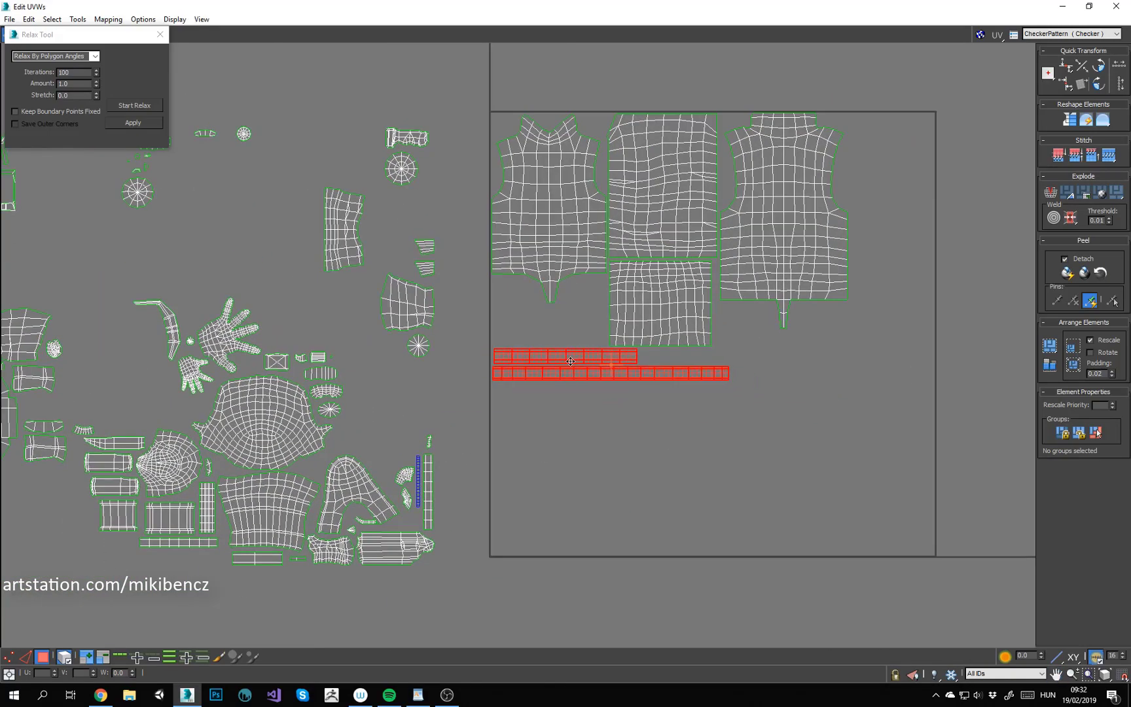
Step: Stack the two long strips tightly beneath the rectangular panel, the longer one on top, both starting at the tile's side border
left_click(574, 396)
scroll(573, 396, "up", 3)
middle_click_drag(574, 396, 600, 432)
left_click_drag(585, 343, 577, 470)
left_click(524, 385)
left_click_drag(506, 411, 551, 350)
left_click_drag(523, 390, 519, 350)
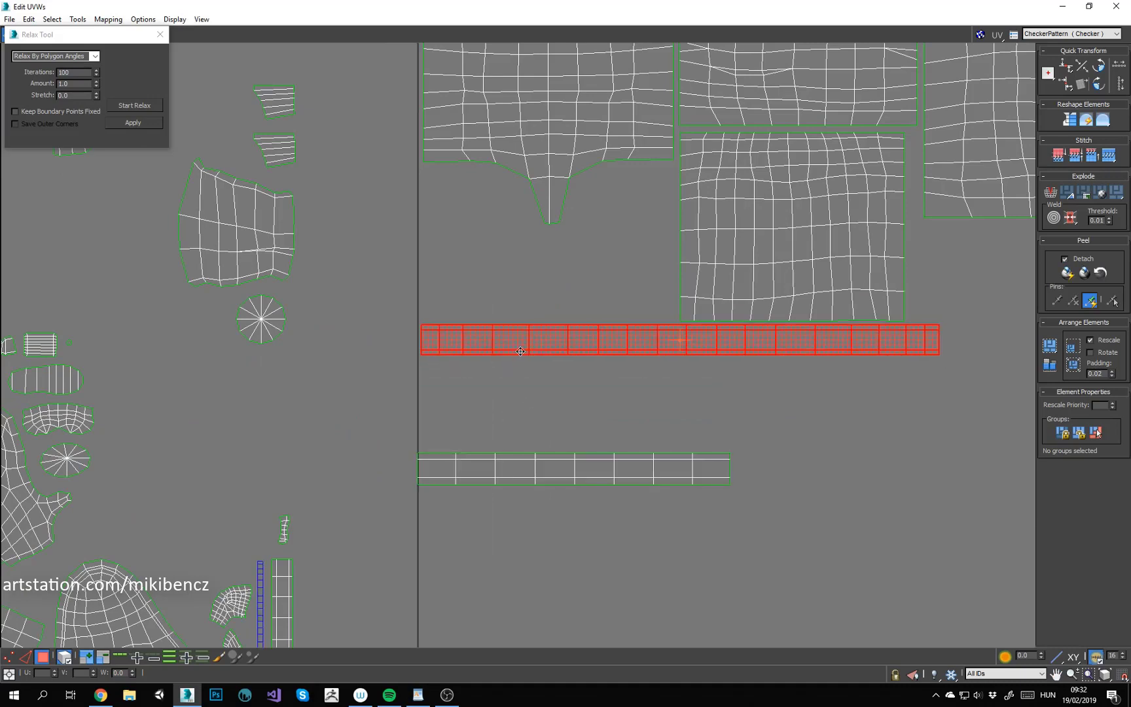
left_click_drag(571, 467, 577, 373)
left_click(522, 515)
Step: Move the vertical strip shell into the tile, turn it horizontal and fit it at the end of the lower long strip
scroll(520, 523, "down", 3)
middle_click_drag(520, 523, 593, 443)
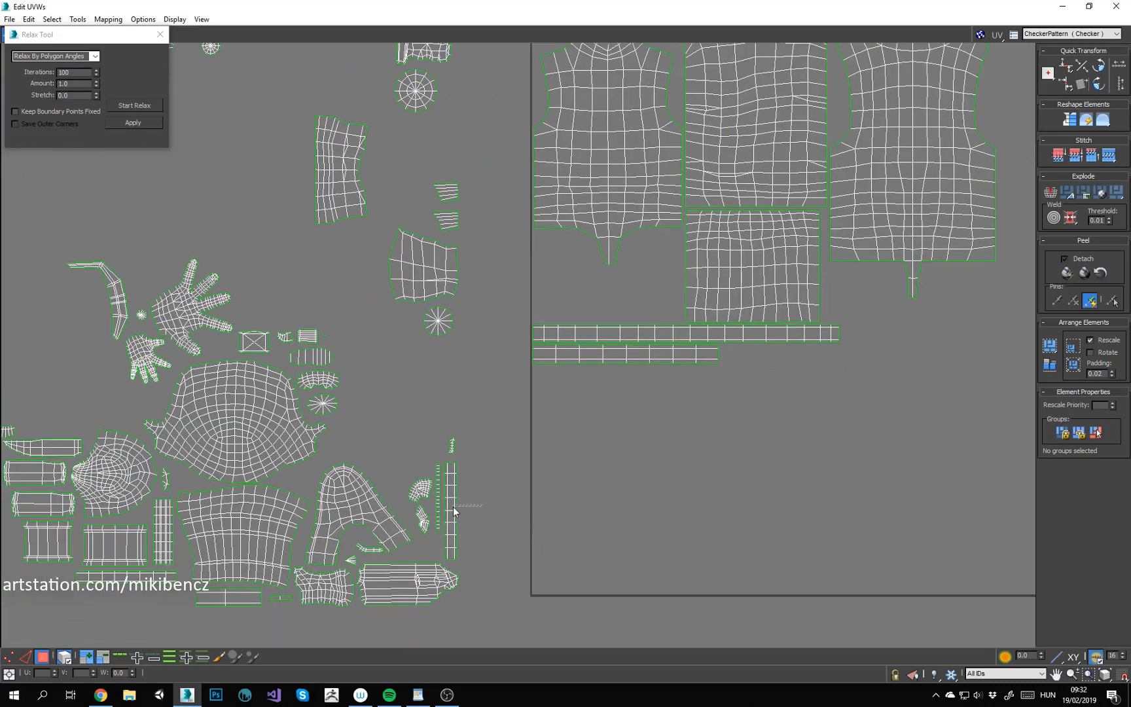
left_click_drag(453, 514, 738, 364)
right_click(737, 389)
left_click(775, 430)
left_click_drag(739, 409, 790, 363)
scroll(764, 364, "up", 2)
middle_click_drag(765, 365, 656, 371)
left_click_drag(648, 367, 700, 355)
left_click(524, 432)
Step: Move the large fanned panel shell to empty space below the layout and straighten its lower and upper boundary edges horizontally
scroll(262, 497, "down", 3)
middle_click_drag(496, 438, 588, 423)
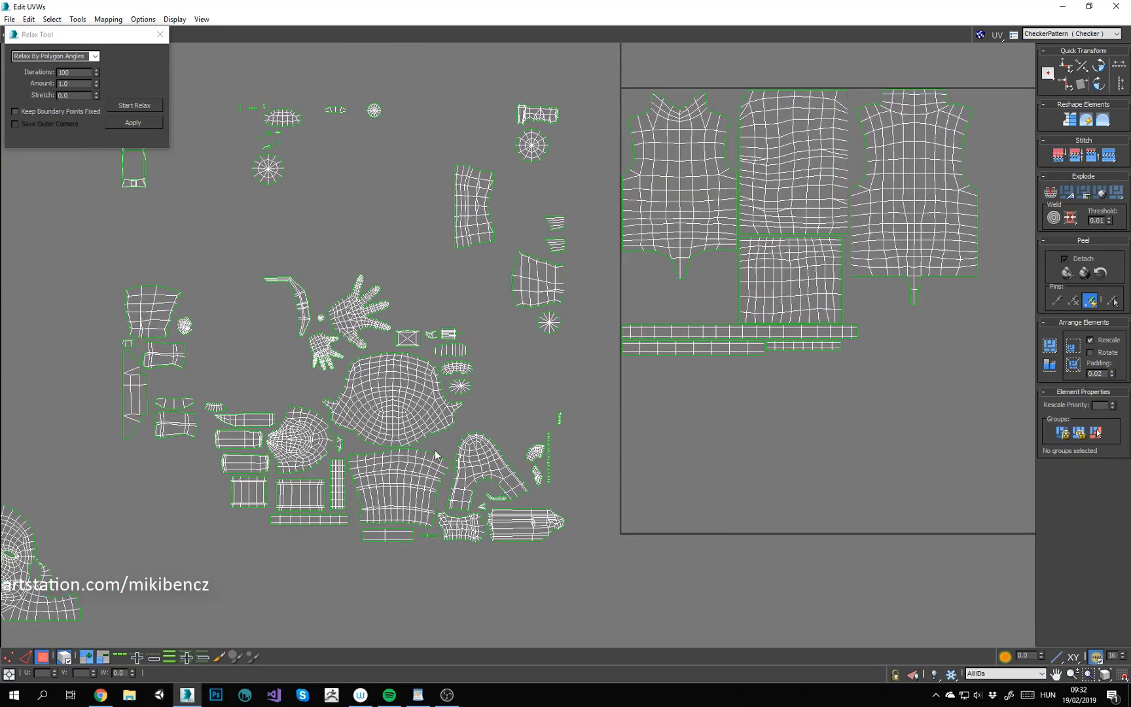
left_click_drag(437, 453, 381, 599)
middle_click_drag(381, 599, 534, 298)
scroll(534, 298, "up", 3)
left_click(589, 295)
left_click(25, 657)
left_click(64, 656)
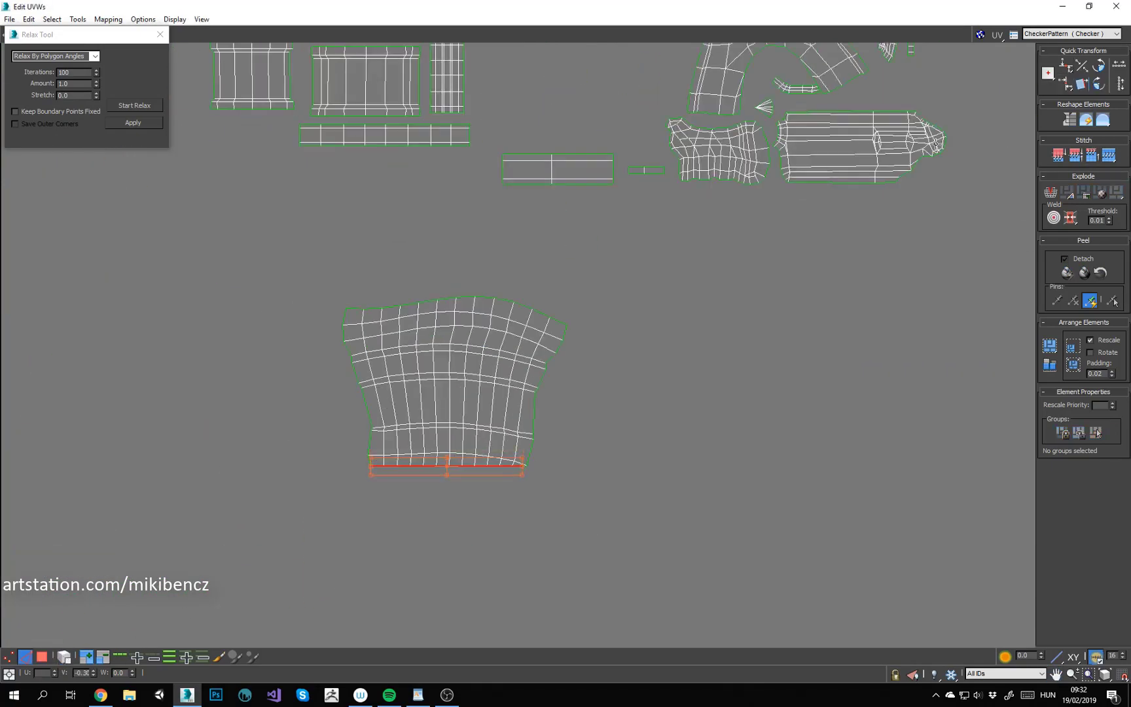
left_click_drag(477, 469, 477, 480)
double_click(530, 305)
left_click(1066, 67)
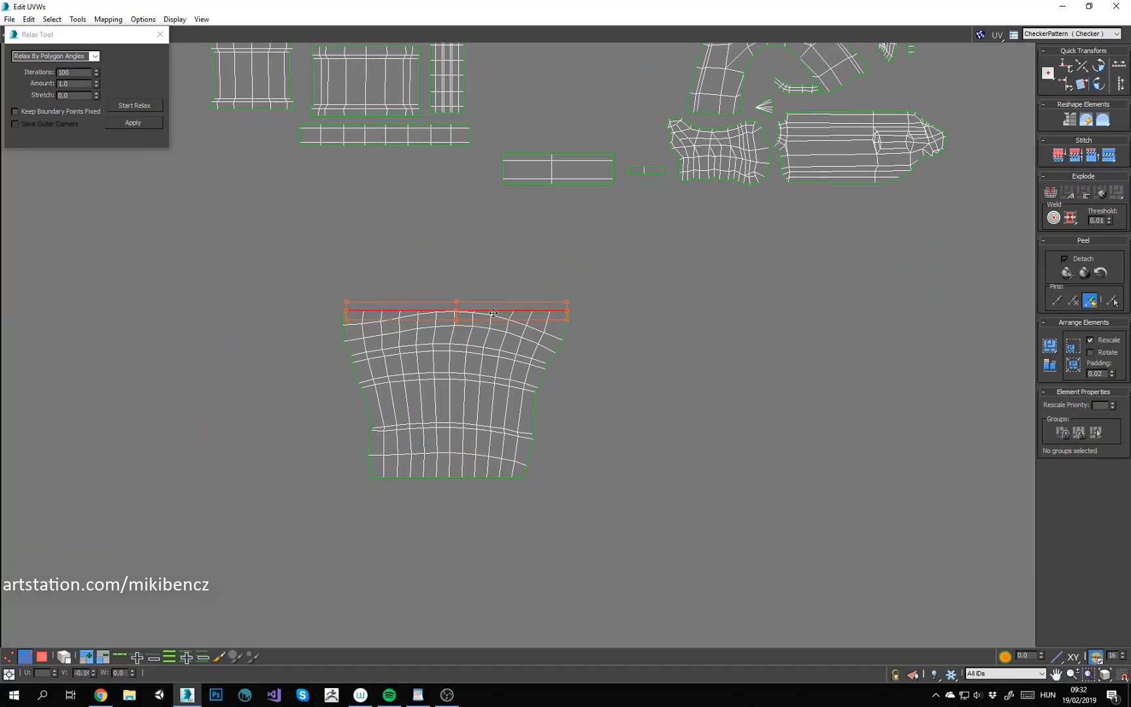
left_click_drag(484, 312, 485, 295)
Step: Relax the fanned panel by polygon angles and place it in the neighbouring tile directly beneath the stacked strips at the side border
key("1")
left_click(134, 106)
left_click(134, 106)
left_click(421, 259)
key("3")
scroll(419, 393, "down", 3)
left_click_drag(354, 471, 903, 242)
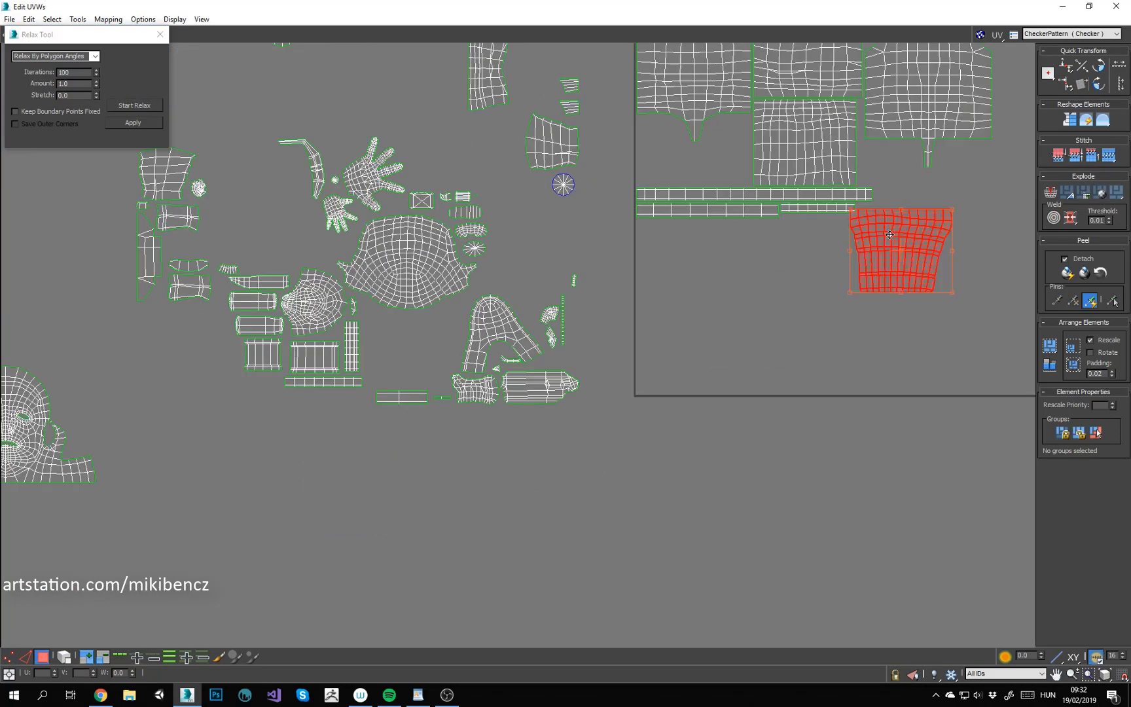
scroll(815, 196, "up", 3)
left_click_drag(601, 368, 539, 359)
left_click(638, 447)
Step: Move the face shell to the lower border of the neighbouring tile and scale it up slightly
scroll(638, 447, "down", 3)
scroll(733, 317, "down", 2)
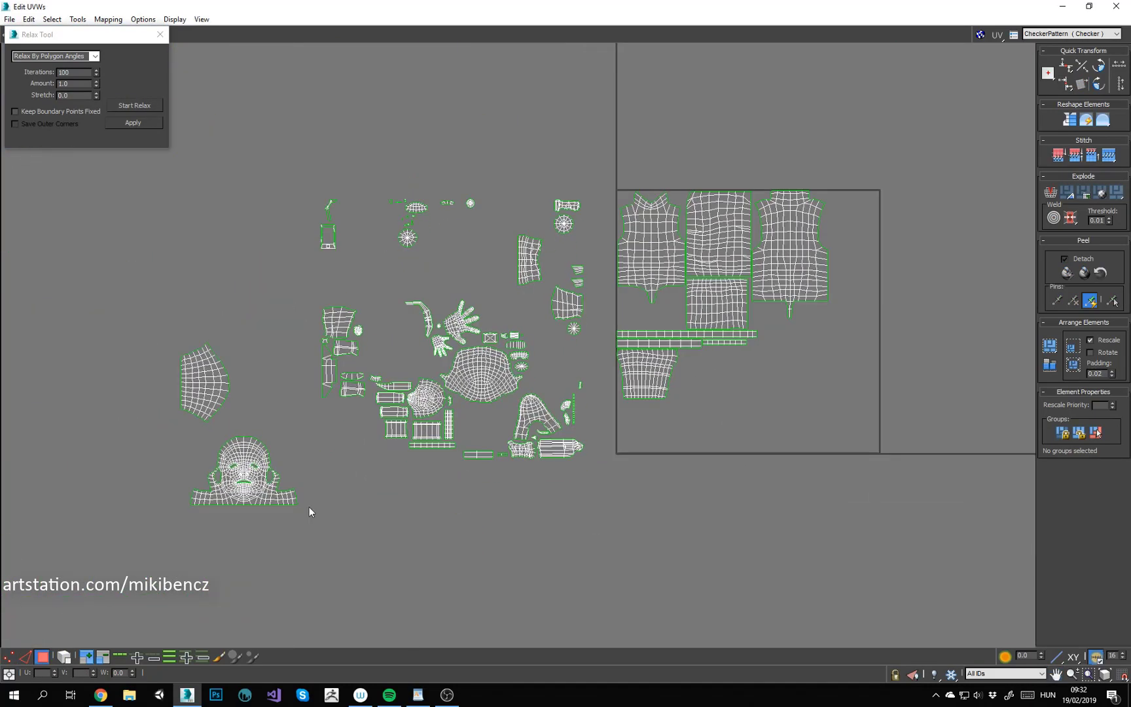
left_click_drag(309, 507, 683, 422)
left_click(238, 589)
left_click(66, 658)
left_click(244, 469)
scroll(701, 408, "up", 3)
scroll(684, 394, "down", 3)
left_click(656, 386)
left_click(695, 404)
scroll(725, 384, "up", 2)
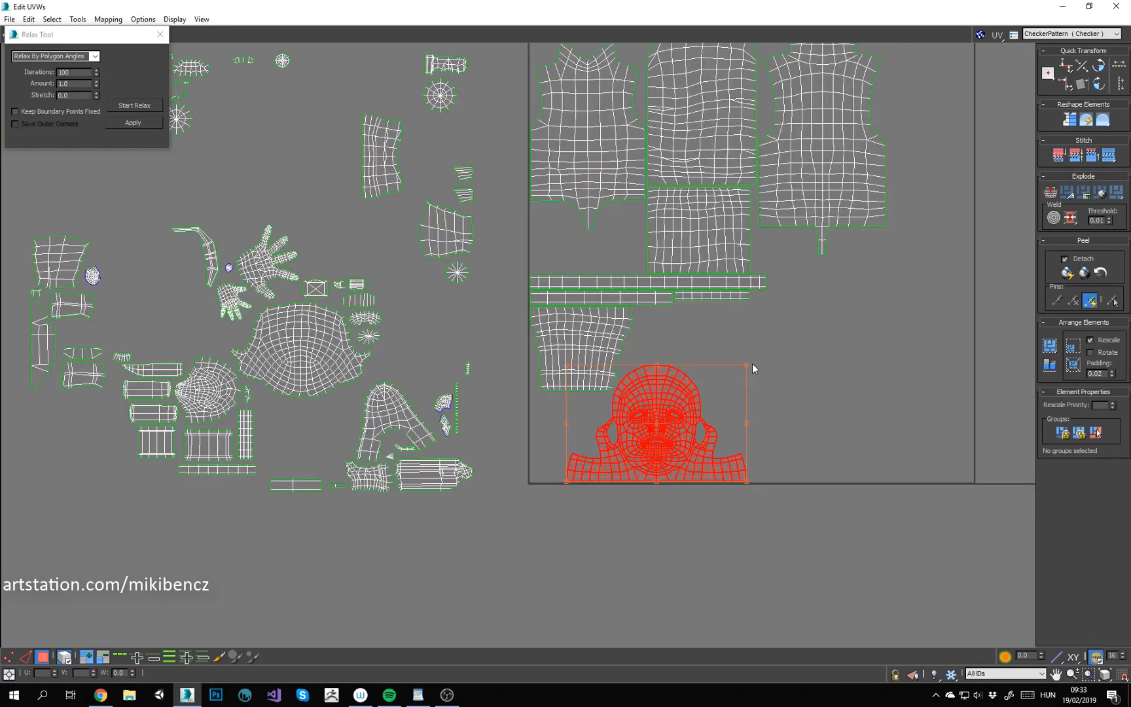
left_click_drag(746, 364, 767, 352, "ctrl")
left_click(551, 426)
Step: Fit the curved head panel shell into the tile's free upper corner with its straight edge against the outer border
scroll(551, 426, "down", 2)
scroll(111, 429, "up", 1)
left_click_drag(128, 383, 915, 368)
scroll(915, 368, "up", 2)
middle_click_drag(915, 368, 751, 422)
left_click_drag(750, 422, 737, 384)
left_click_drag(808, 388, 846, 197)
scroll(845, 195, "up", 3)
middle_click_drag(844, 195, 807, 314)
left_click_drag(787, 260, 802, 242)
scroll(804, 246, "down", 5)
left_click(697, 375)
Step: Move the two small rectangular panel shells into the gap between the front shirt and the long strips
middle_click_drag(695, 372, 681, 386)
scroll(595, 393, "up", 1)
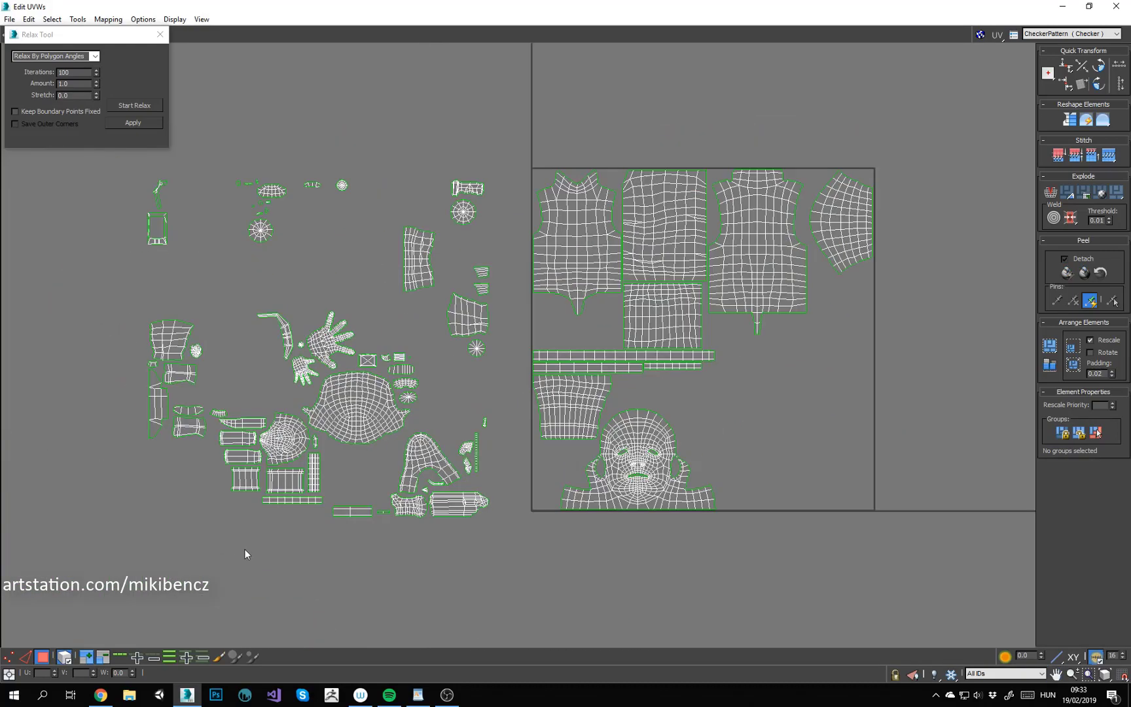
scroll(245, 536, "up", 1)
left_click_drag(236, 465, 638, 281)
scroll(635, 272, "up", 3)
scroll(318, 454, "down", 4)
scroll(635, 280, "up", 3)
scroll(634, 283, "down", 3)
left_click(421, 351)
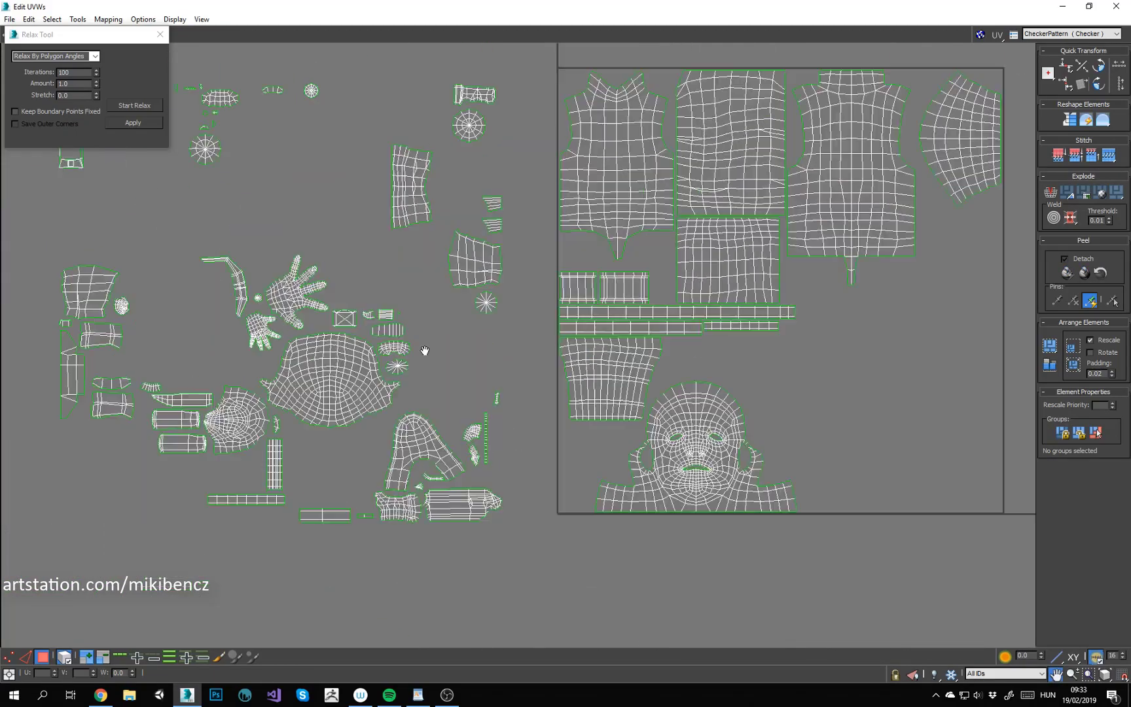
Step: Place the narrow notched shell in the tile's lower corner beneath the fanned panel, beside the face
middle_click_drag(422, 350, 432, 378)
scroll(367, 405, "down", 1)
left_click_drag(88, 404, 526, 474)
scroll(532, 476, "up", 5)
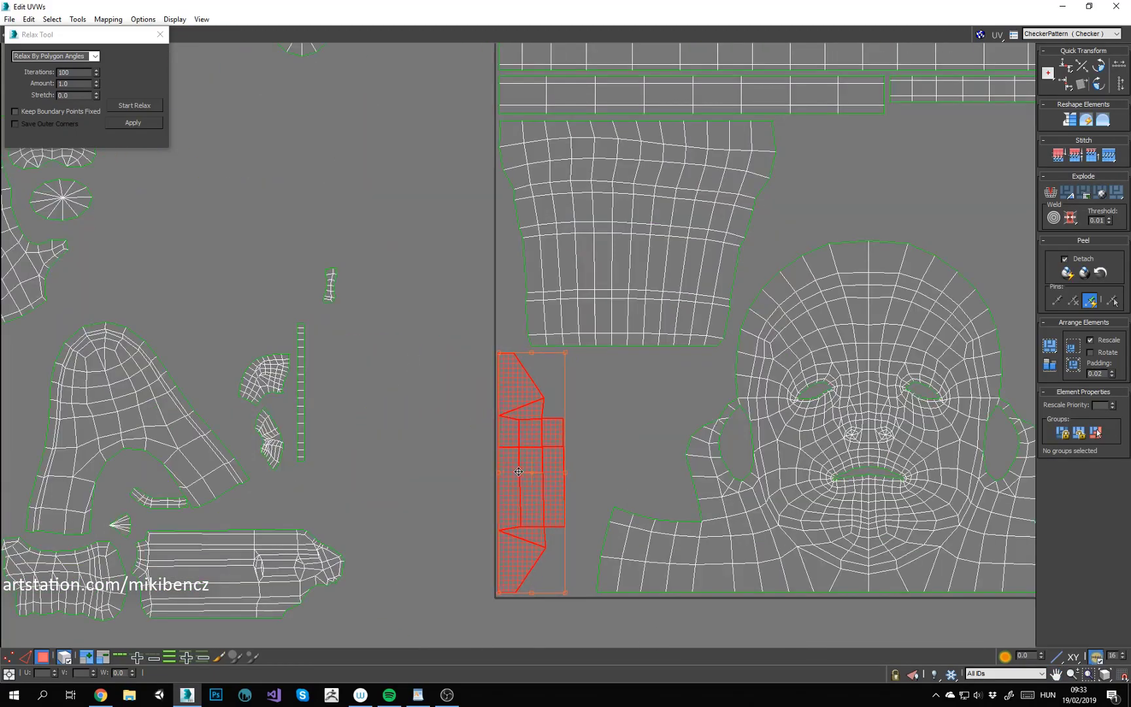
left_click(609, 446)
Step: Move the large dome-shaped shell into the free space beneath the back shirt shell
scroll(609, 446, "down", 3)
middle_click_drag(610, 447, 545, 476)
scroll(546, 476, "down", 1)
left_click_drag(299, 412, 843, 336)
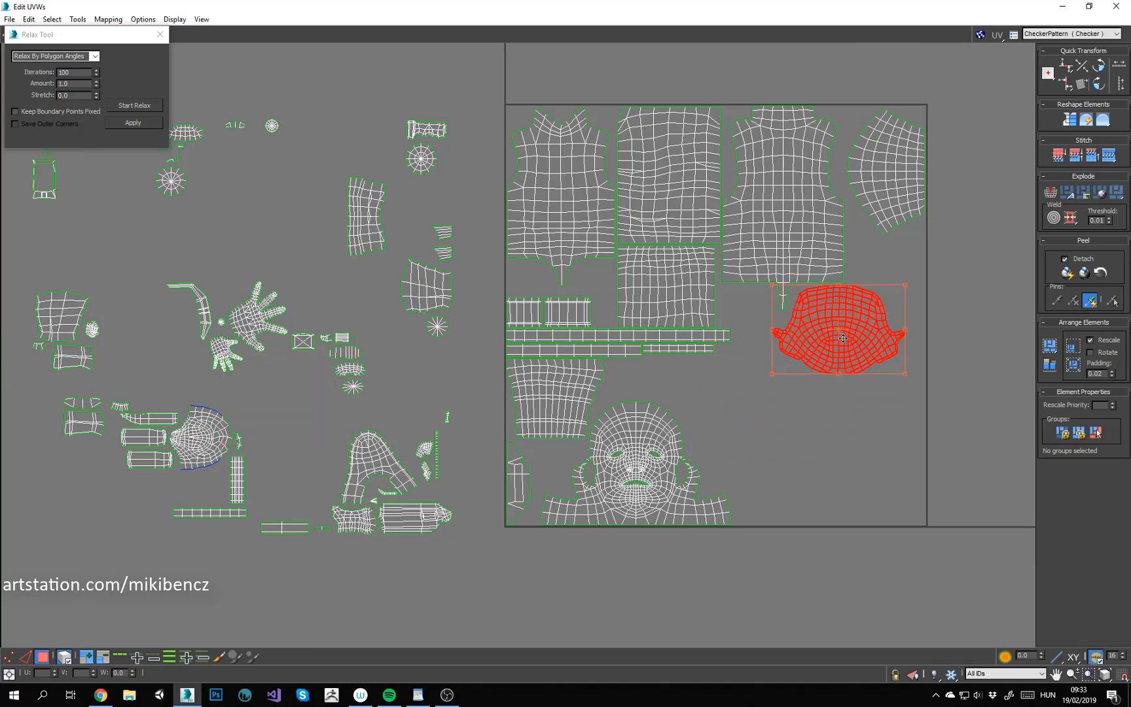
Step: Move the tall curved panel shell into the tile, turn it horizontal and fit it beneath the short strip
scroll(720, 452, "down", 1)
left_click(455, 262)
left_click_drag(455, 262, 850, 378)
left_click_drag(850, 394, 689, 359)
scroll(687, 399, "up", 5)
left_click(734, 470)
Step: Move the two remaining medium gridded panel shells from the original layout into the tile beside the face
scroll(734, 470, "down", 4)
scroll(454, 277, "down", 1)
left_click_drag(178, 350, 706, 418)
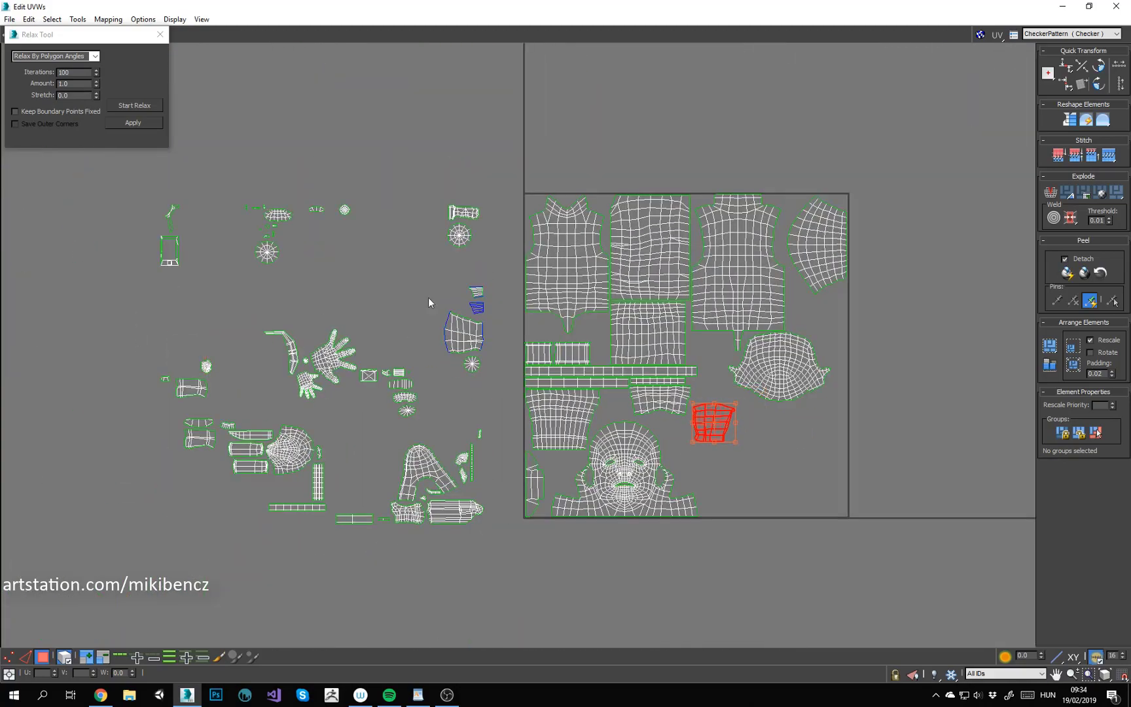
left_click_drag(465, 335, 668, 476)
Step: Fit one gridded panel above the face's shoulder and set the other next to it on the tile's lower border
scroll(714, 472, "up", 3)
left_click_drag(706, 371, 693, 391)
scroll(733, 366, "down", 2)
middle_click_drag(752, 357, 699, 375)
scroll(649, 394, "up", 2)
scroll(649, 394, "up", 2)
scroll(726, 458, "down", 2)
middle_click_drag(726, 458, 641, 420)
left_click_drag(587, 366, 650, 510)
left_click(799, 514)
Step: Move the arch-shaped shell into the tile and fit it between the horizontal curved panel and the dome-shaped shell
scroll(895, 518, "down", 3)
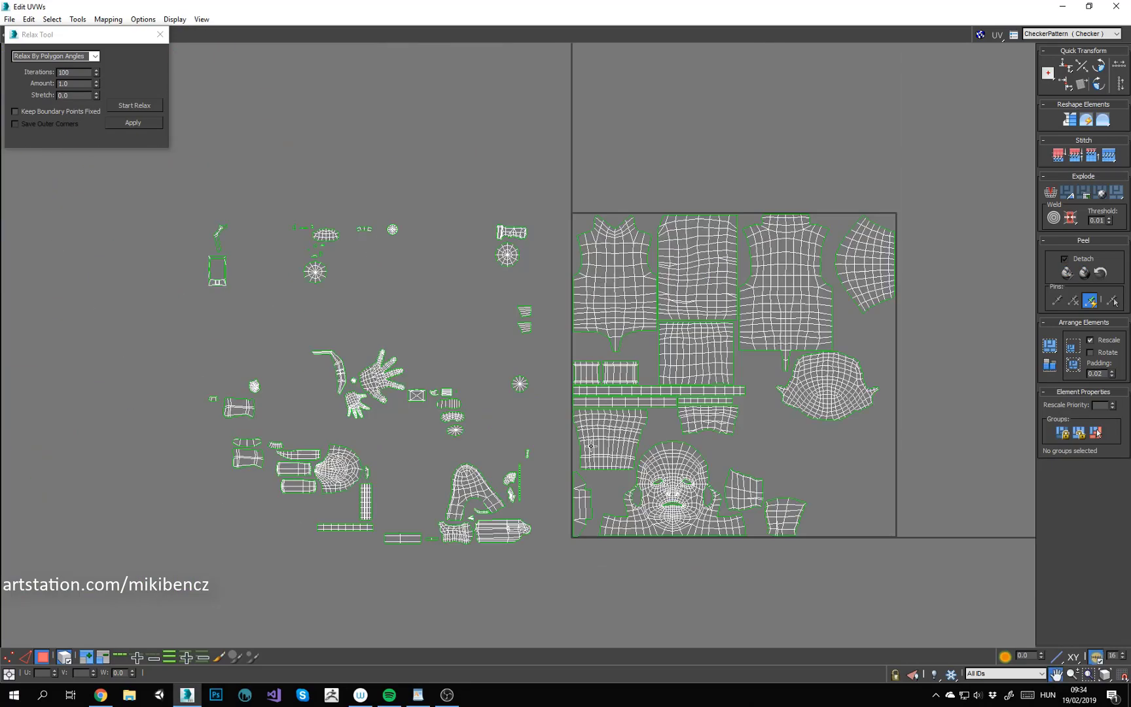
middle_click_drag(894, 518, 844, 492)
left_click_drag(417, 463, 764, 432)
scroll(763, 433, "up", 2)
middle_click_drag(764, 432, 653, 402)
left_click_drag(654, 401, 627, 334)
left_click(759, 451)
Step: Move the larger hand shell into the gap beneath the curved head panel, with its fingers pointing up
scroll(763, 453, "down", 2)
left_click_drag(268, 364, 668, 449)
scroll(661, 428, "up", 4)
left_click_drag(676, 510, 723, 434)
scroll(723, 434, "down", 3)
middle_click_drag(723, 434, 756, 415)
left_click_drag(768, 431, 869, 263)
left_click(904, 245)
Step: Move the long pointed shell from the original layout to the tile's lower border beside the gridded panel
scroll(479, 359, "down", 2)
left_click(399, 471)
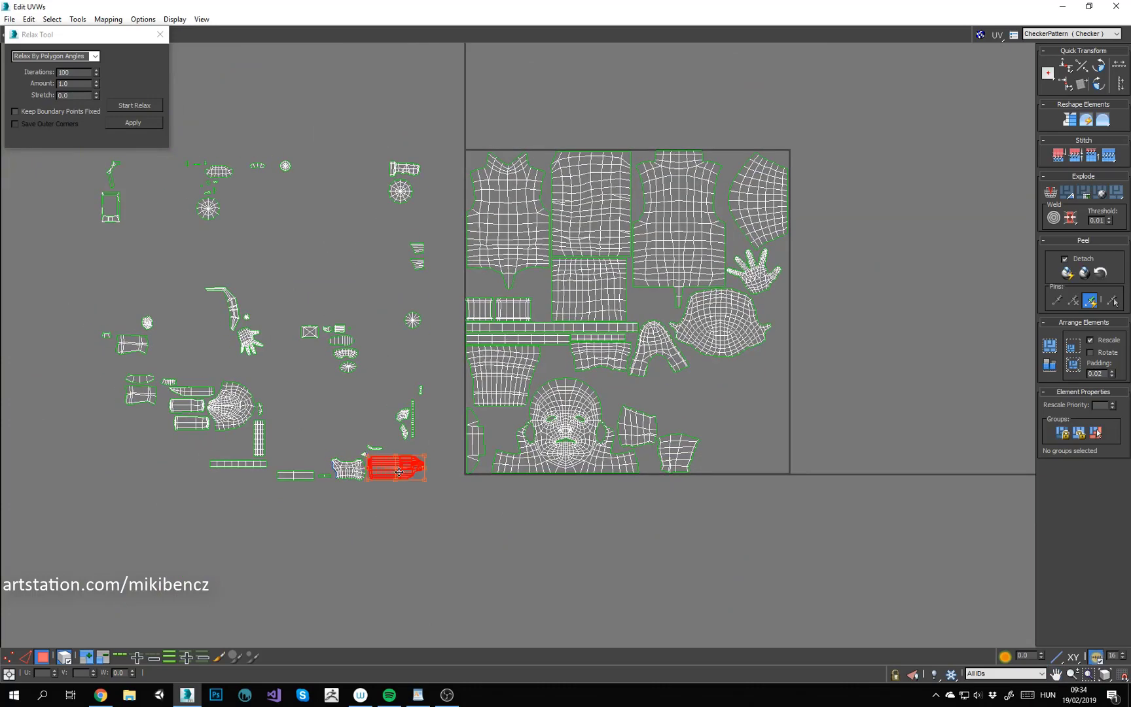
scroll(400, 471, "up", 2)
left_click_drag(400, 471, 829, 459)
left_click(383, 554)
Step: Move the wavy gridded shell and its two tiny neighbours across, fitting the wavy shell into the tile's free lower corner
left_click(333, 468)
left_click_drag(334, 468, 942, 476)
scroll(942, 477, "up", 4)
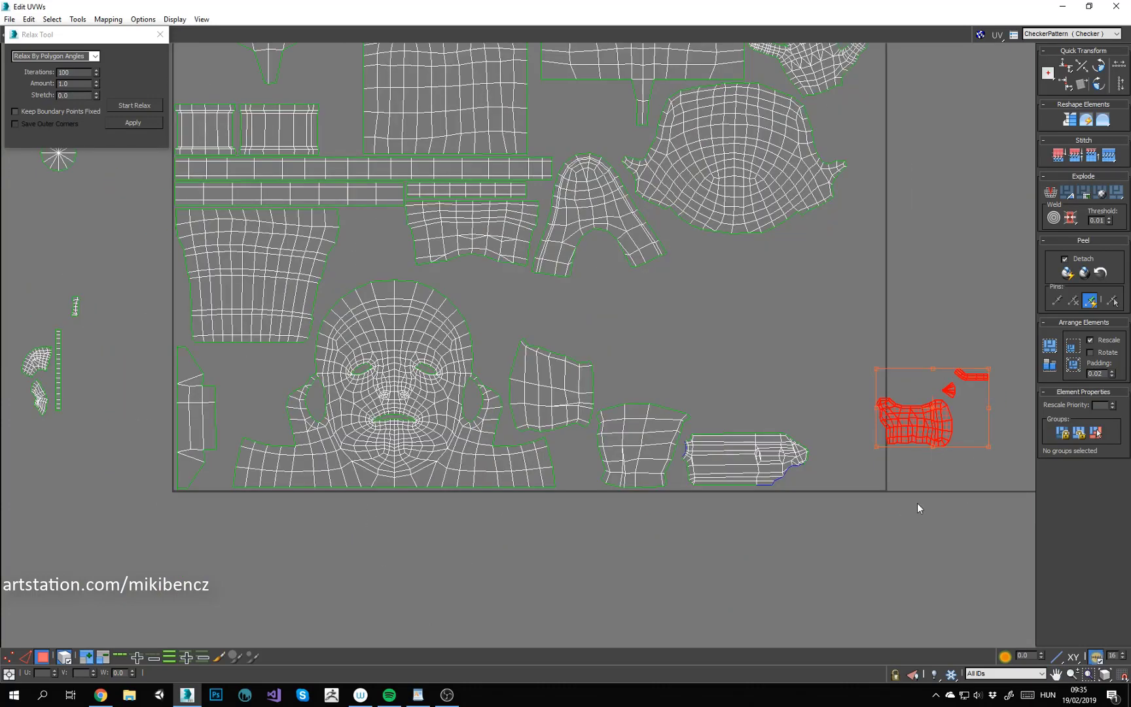
left_click_drag(914, 422, 802, 496)
left_click(786, 419)
left_click(661, 481)
left_click(692, 348)
Step: Fit the tiny fan-shaped shell beside the wavy shell and the small curved strip just above it
middle_click_drag(693, 348, 596, 361)
left_click(869, 381)
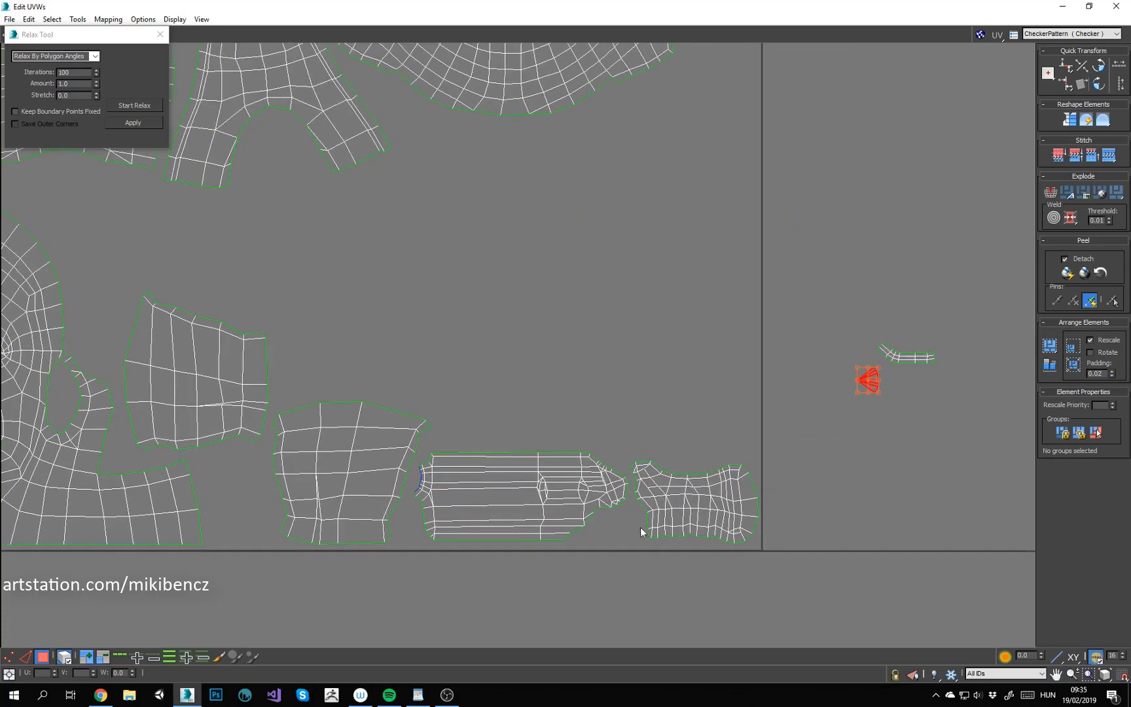
left_click_drag(869, 380, 626, 529)
left_click(910, 357)
left_click_drag(910, 357, 694, 458)
Step: Move the wheel shell, its ribbed neighbour and the three tapered strip shells to empty space beside the packed tile
left_click(581, 267)
scroll(581, 267, "down", 5)
middle_click_drag(582, 267, 711, 453)
left_click_drag(340, 251, 392, 187)
left_click_drag(378, 224, 834, 436)
left_click_drag(153, 492, 826, 500)
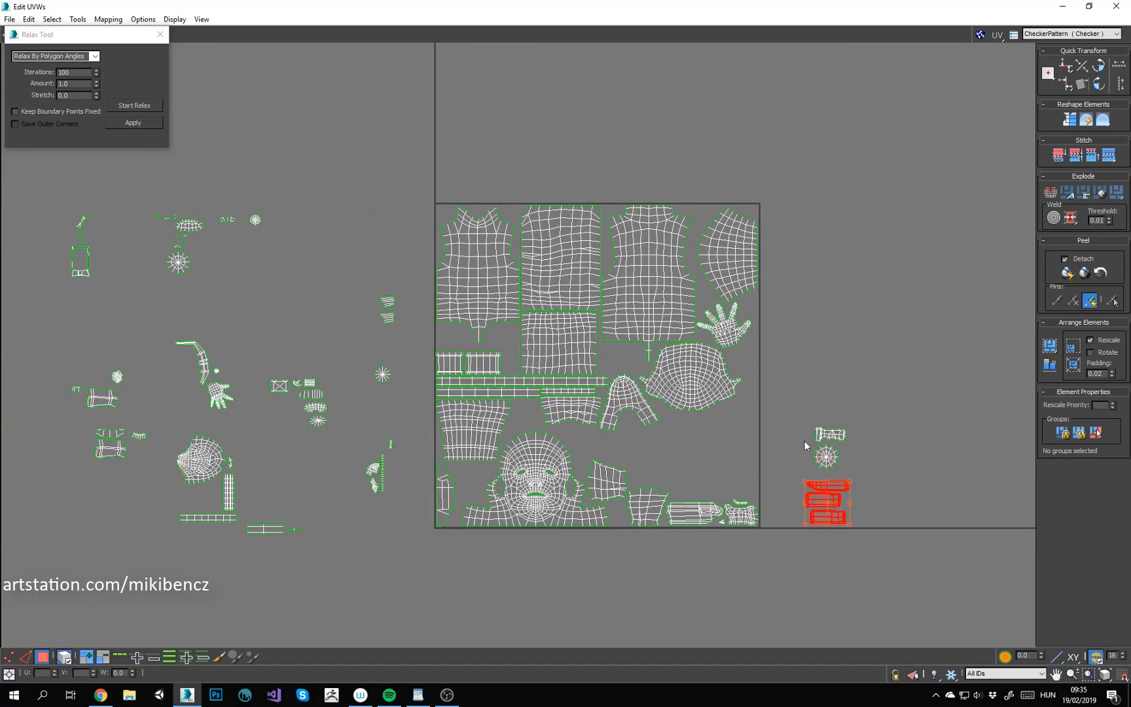
Step: Place the ribbed shell above the wavy shell in the lower corner and the pointed tapered strip beside it
scroll(833, 434, "up", 3)
left_click(830, 435)
left_click_drag(830, 435, 677, 531)
left_click_drag(823, 522, 607, 534)
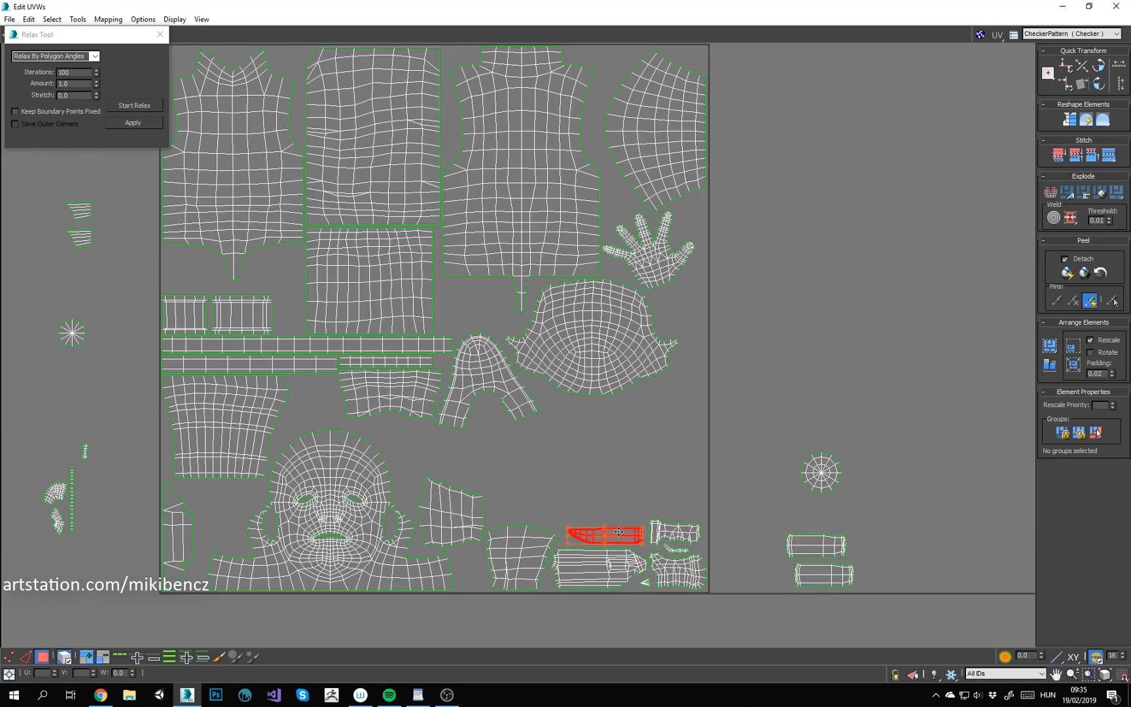
Step: Place the two remaining tapered strip shells side by side above the pointed and ribbed shells in the tile's lower corner
left_click_drag(811, 544, 606, 506)
scroll(678, 514, "up", 3)
left_click_drag(823, 579, 680, 516)
scroll(650, 437, "up", 2)
left_click_drag(658, 448, 694, 570)
left_click(628, 471)
Step: Bring the wheel shell back across the tile and fit it into the gap beside the face shell
scroll(723, 339, "down", 4)
left_click_drag(866, 316, 558, 401)
scroll(497, 314, "down", 2)
middle_click_drag(491, 309, 588, 469)
scroll(637, 394, "up", 1)
left_click_drag(699, 468, 367, 499)
scroll(367, 498, "down", 3)
Step: Move the wrinkled round shell into the tile, fitting it against the tile's edge beneath the large cap-shaped shell
left_click_drag(207, 492, 778, 485)
scroll(731, 458, "up", 2)
left_click_drag(731, 478, 736, 464)
scroll(737, 464, "up", 3)
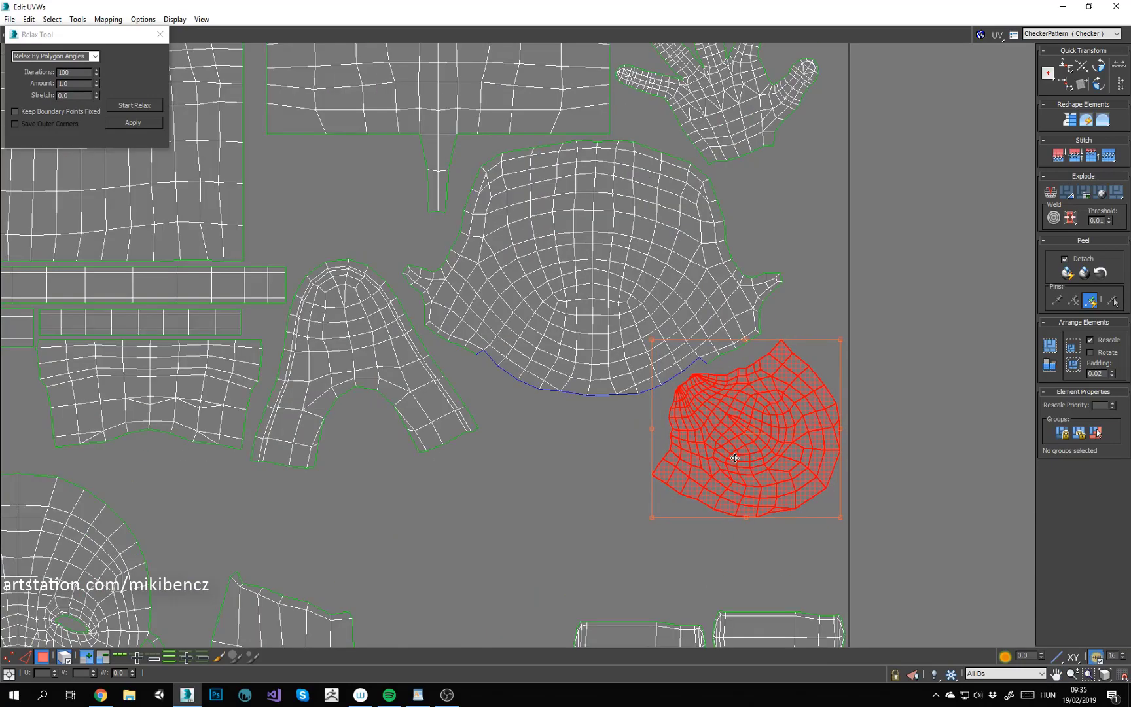
left_click(882, 358)
Step: Place the small gridded rectangular shell and its short trapezoid companion above the stacked strips near the lower corner
scroll(881, 362, "down", 3)
left_click_drag(208, 466, 233, 419)
left_click_drag(233, 432, 854, 455)
scroll(807, 440, "up", 3)
left_click(621, 448)
Step: Move the thin arched shell into the tile and nest it over the square gridded shell beside the face
scroll(618, 447, "down", 3)
middle_click_drag(258, 341, 280, 327)
left_click_drag(203, 325, 607, 387)
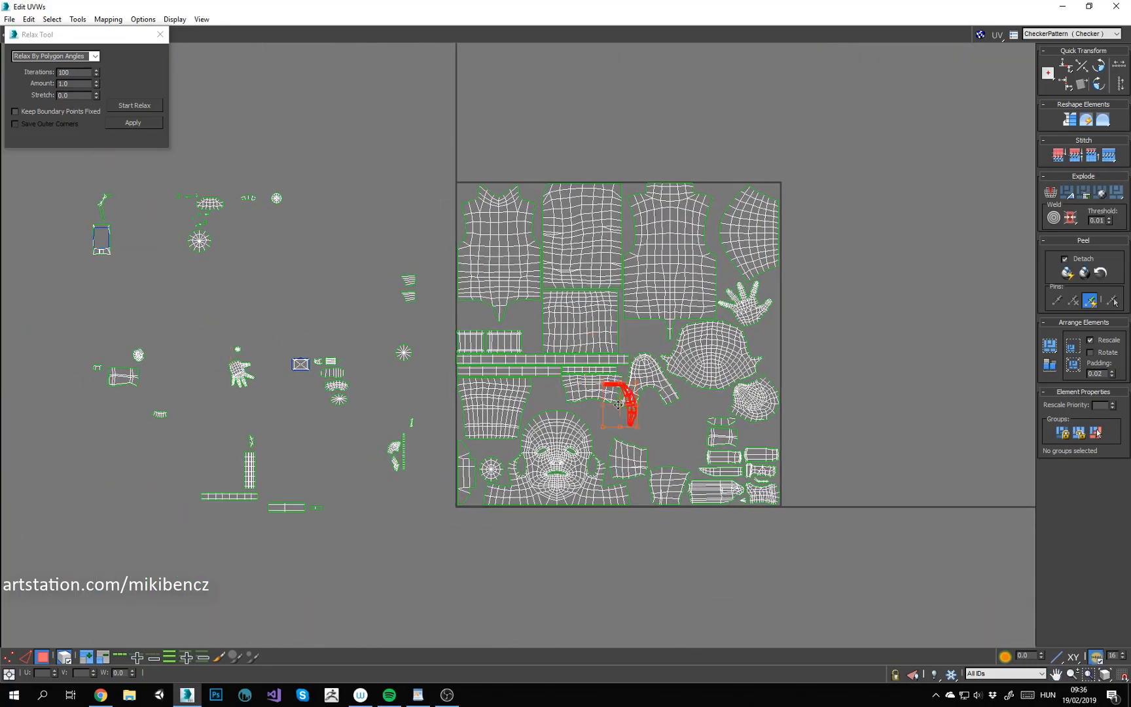
scroll(622, 407, "up", 3)
scroll(622, 407, "down", 1)
middle_click_drag(624, 350, 573, 483)
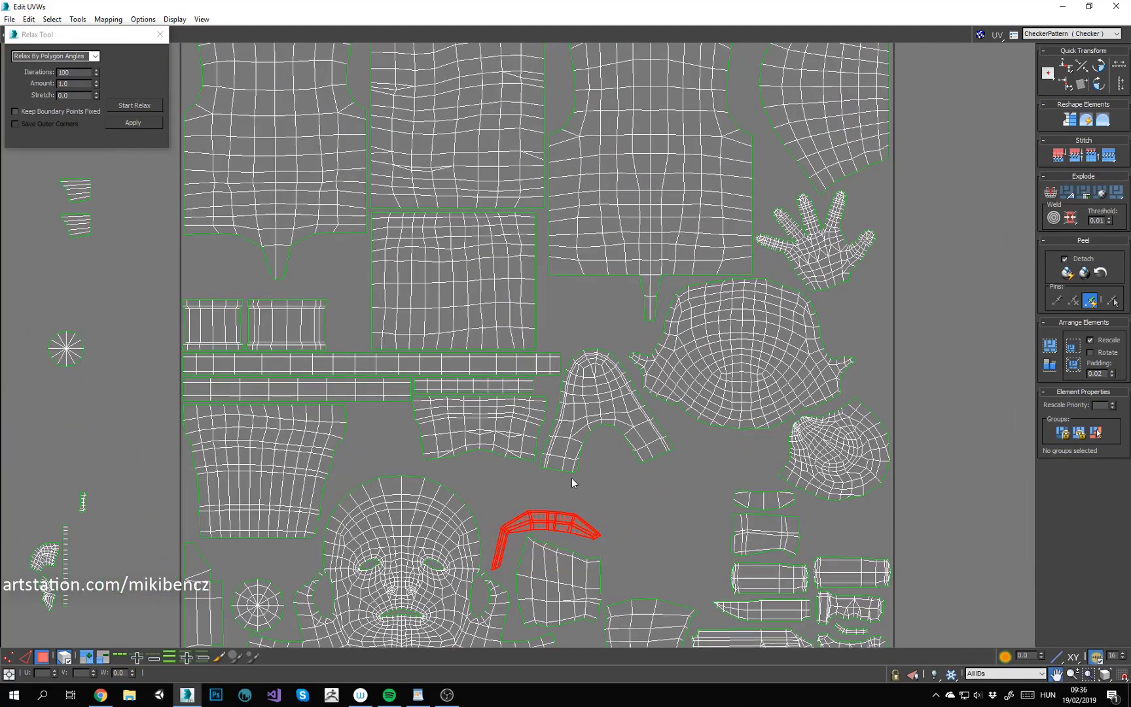
scroll(575, 556, "up", 1)
mouse_move(607, 535)
left_mouse_down()
mouse_move(617, 538)
mouse_move(593, 527)
left_mouse_up()
left_click(673, 505)
Step: Fit the narrow upright gridded strip shell between the pair of small rectangular shells and the large square shell
scroll(672, 505, "down", 3)
middle_click_drag(362, 433, 342, 412)
left_click(230, 523)
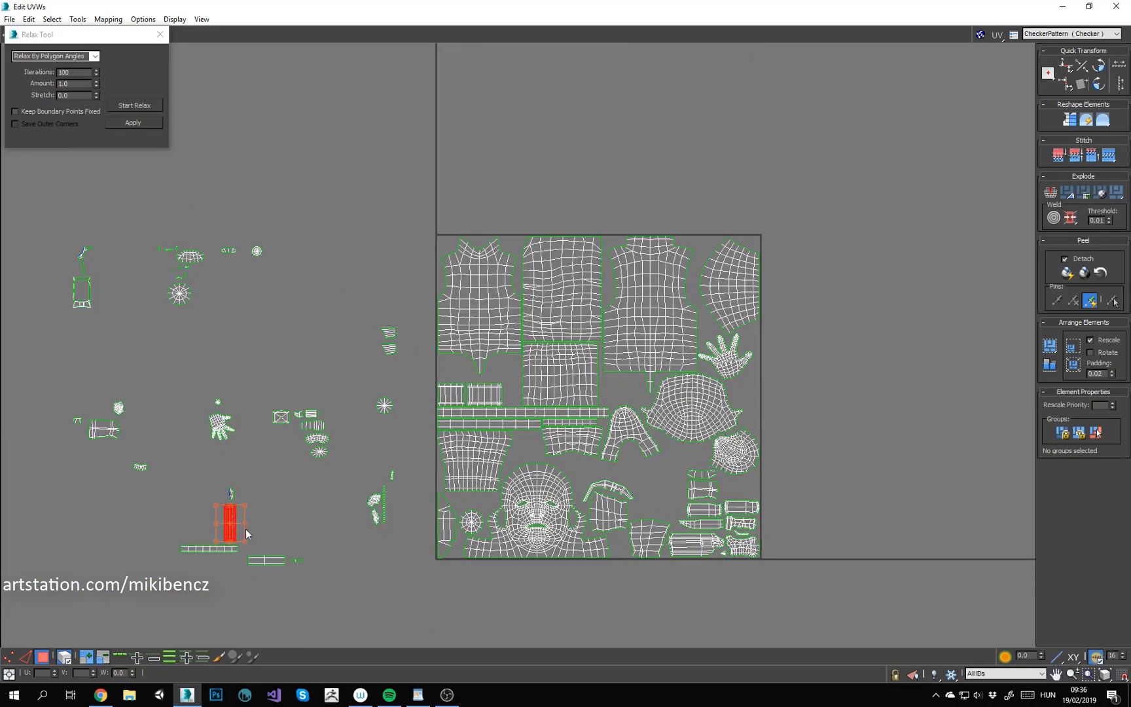
scroll(236, 517, "up", 2)
scroll(540, 305, "up", 3)
left_click_drag(540, 306, 545, 314)
left_click(452, 294)
scroll(451, 294, "down", 2)
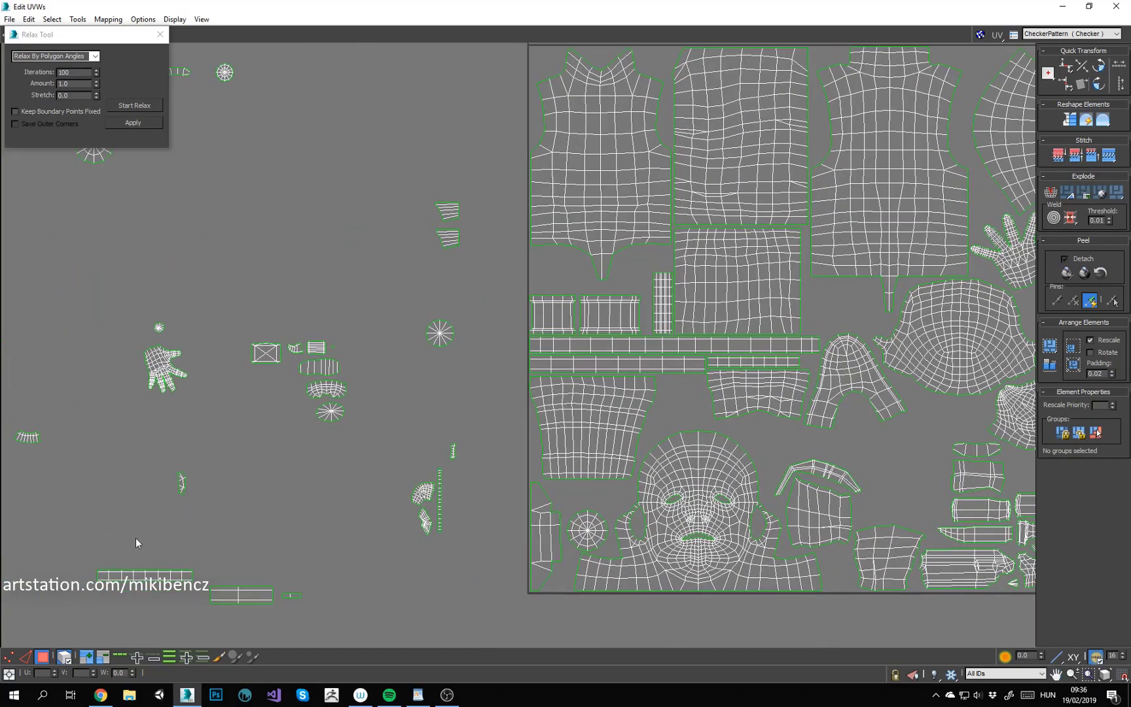
Step: Move the loose horizontal strip shell into the tile, placing it just above the pair of small rectangular shells
middle_click_drag(136, 540, 74, 537)
left_click(110, 572)
scroll(543, 282, "up", 4)
left_click_drag(110, 572, 543, 285)
scroll(546, 283, "up", 1)
left_click(638, 271)
scroll(564, 283, "down", 5)
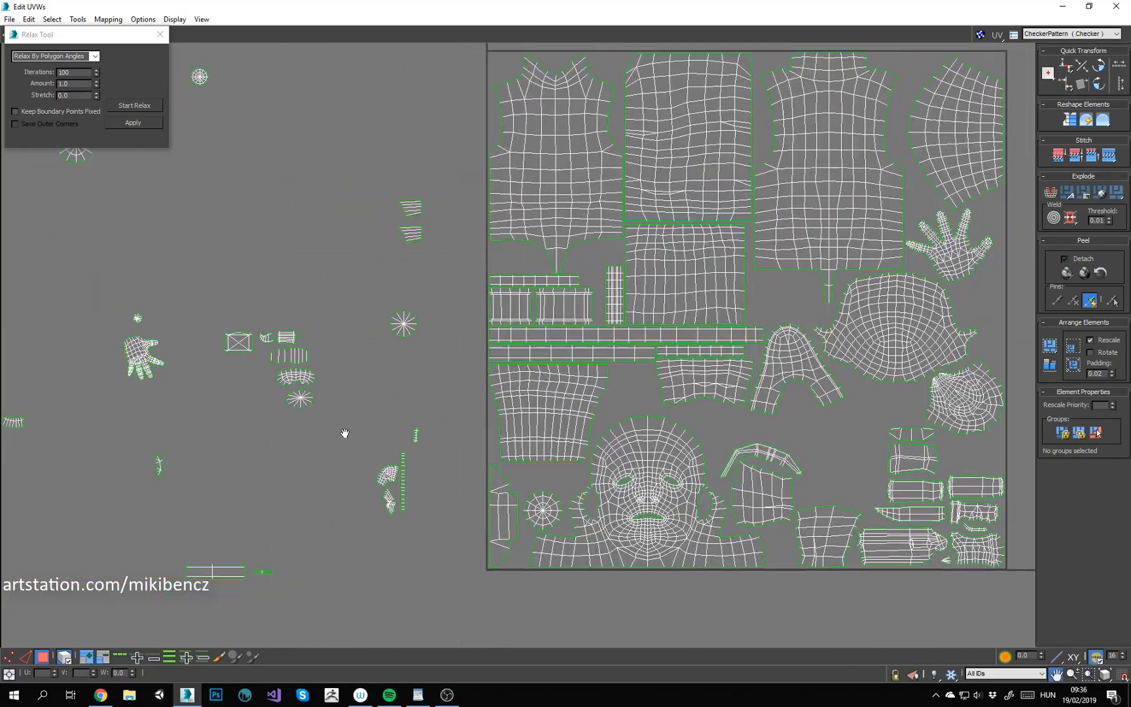
Step: Stack the short two-segment strip shell directly above the horizontal strip, beneath the first torso shell
middle_click_drag(343, 434, 375, 424)
left_click_drag(257, 560, 561, 253)
scroll(561, 254, "up", 3)
left_click(314, 253)
scroll(462, 256, "up", 3)
left_click(463, 257)
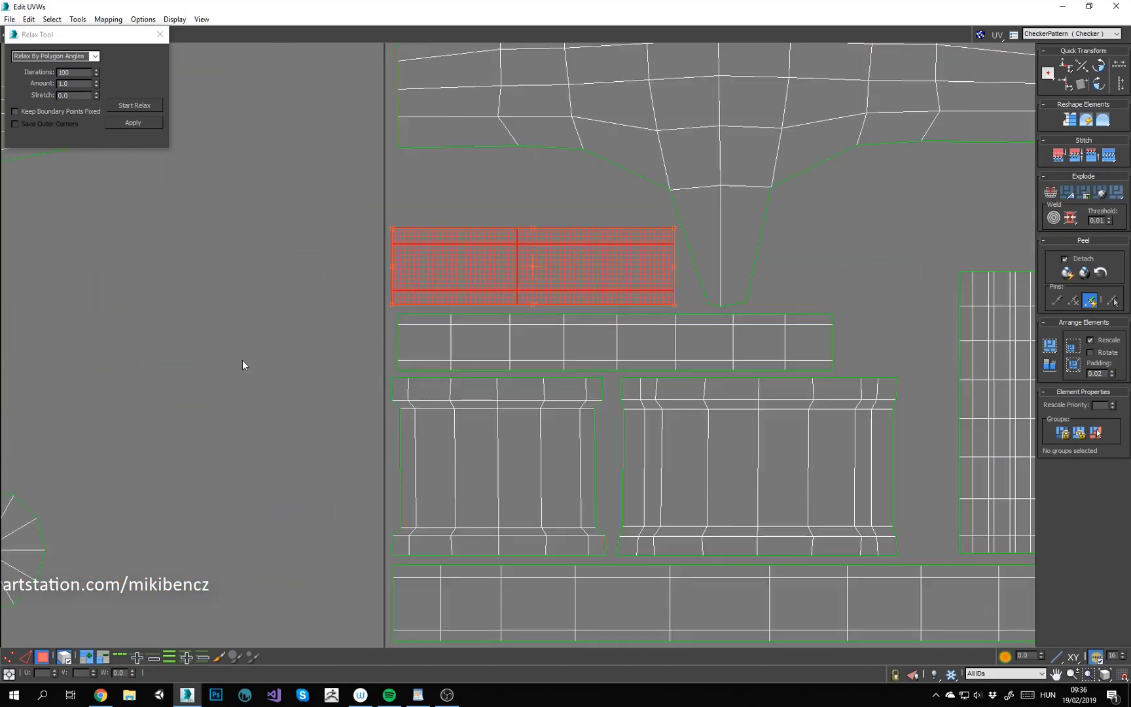
left_click(242, 359)
Step: Fit the spoked round shell into the upper gap between the second torso shell and the large fan-shaped shell
scroll(483, 300, "down", 7)
middle_click_drag(303, 445, 396, 491)
left_click_drag(315, 278, 228, 246)
middle_click_drag(228, 246, 162, 252)
left_click_drag(181, 252, 840, 190)
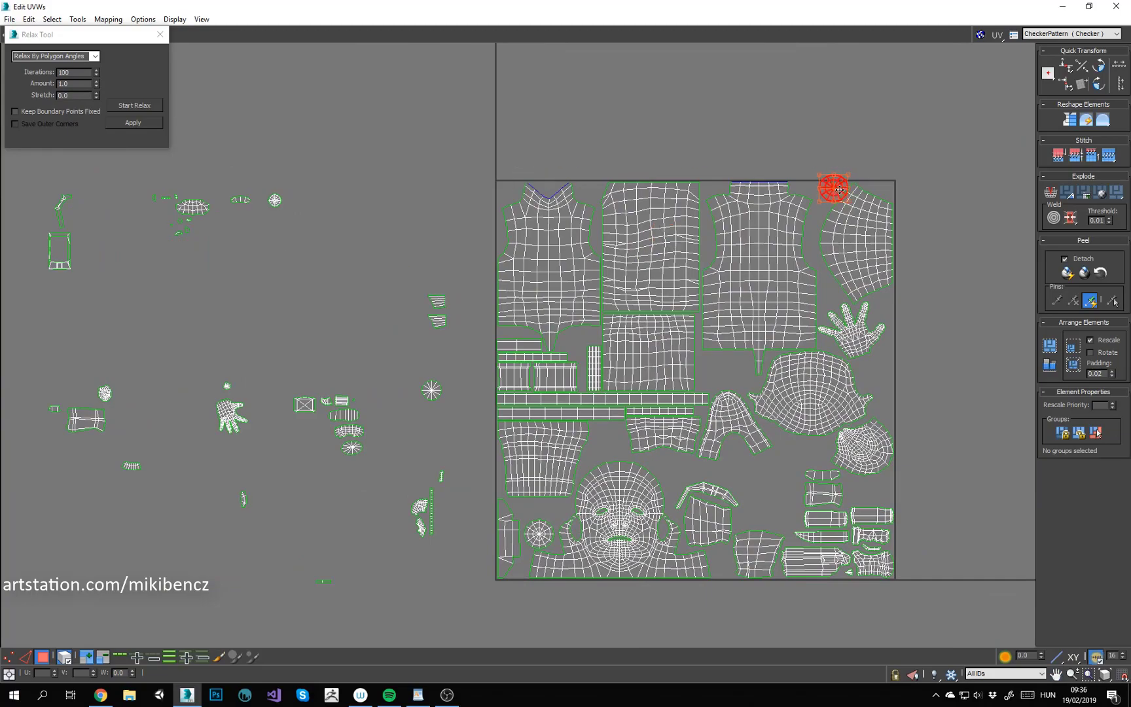
scroll(830, 193, "up", 5)
left_click_drag(757, 241, 767, 230)
left_click_drag(791, 208, 817, 205)
left_click(779, 262)
scroll(697, 252, "down", 6)
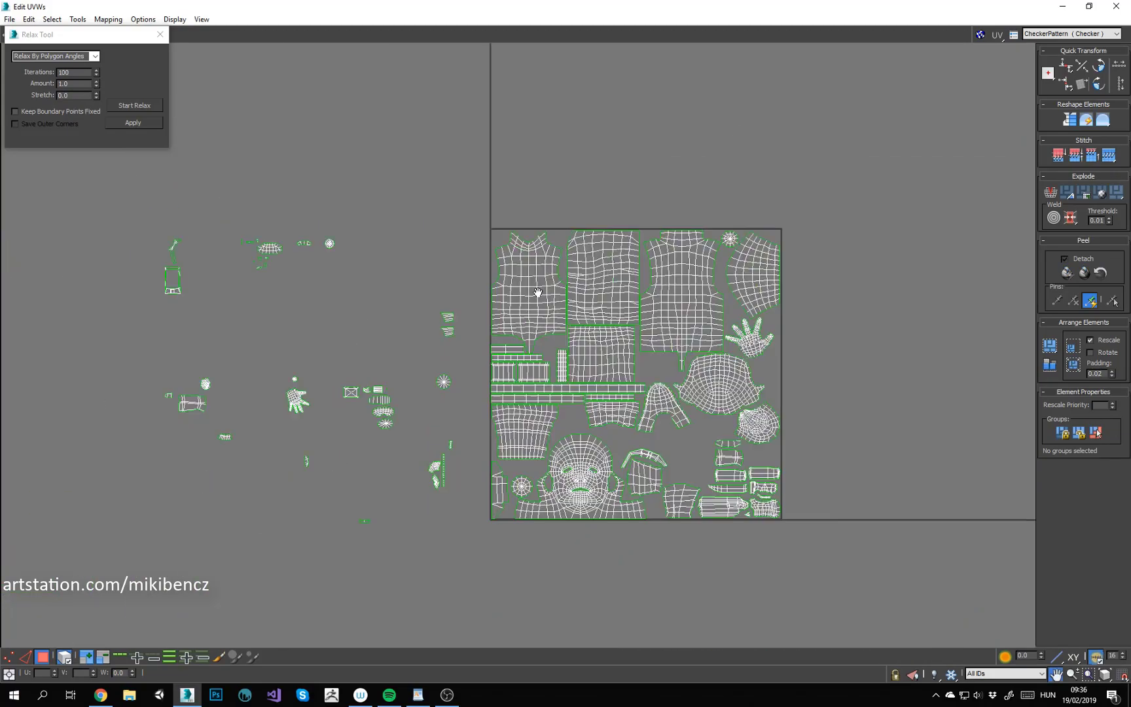
Step: Move the ribbed, curved and oval spoked shells together into the tile, stacking them compactly beside the small rectangular shells
middle_click_drag(537, 293, 510, 279)
scroll(272, 339, "up", 1)
left_click_drag(354, 446, 790, 483)
scroll(818, 491, "up", 5)
left_click_drag(695, 449, 701, 458)
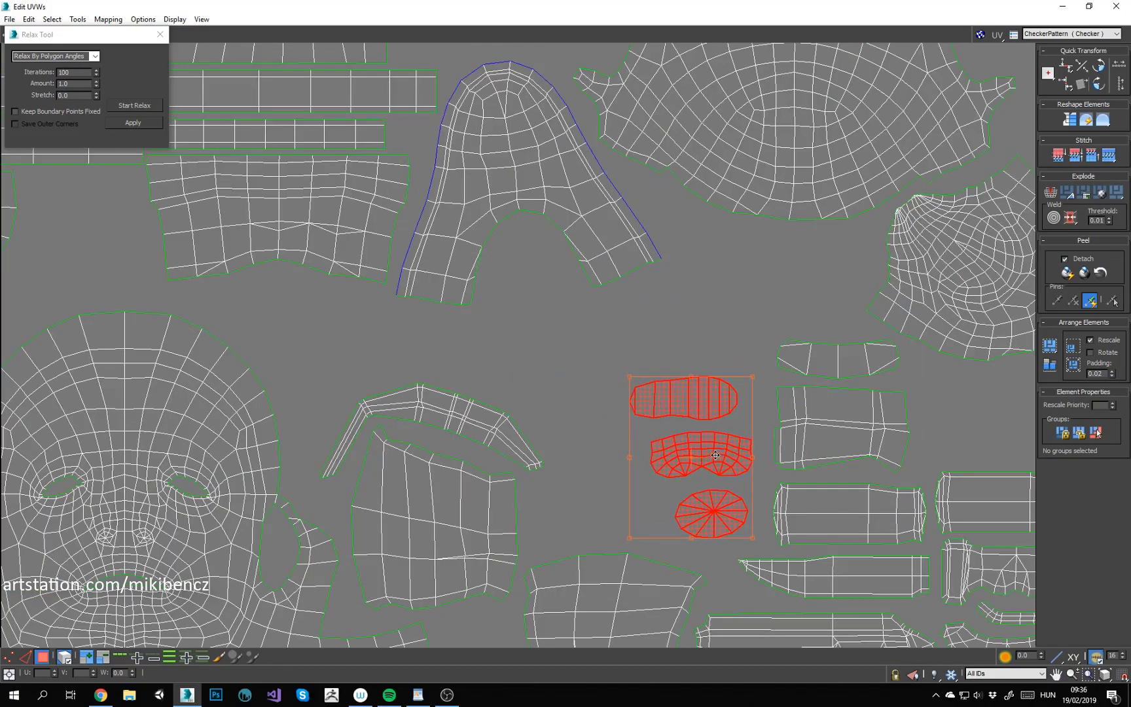
left_click(684, 396)
left_click_drag(684, 396, 712, 396)
scroll(566, 361, "down", 4)
Step: Place the rectangular frame shell beside the ribbed stack and the small spoked shell in the gap beside the face
middle_click_drag(469, 339, 731, 438)
scroll(731, 439, "down", 2)
left_click_drag(224, 279, 129, 242)
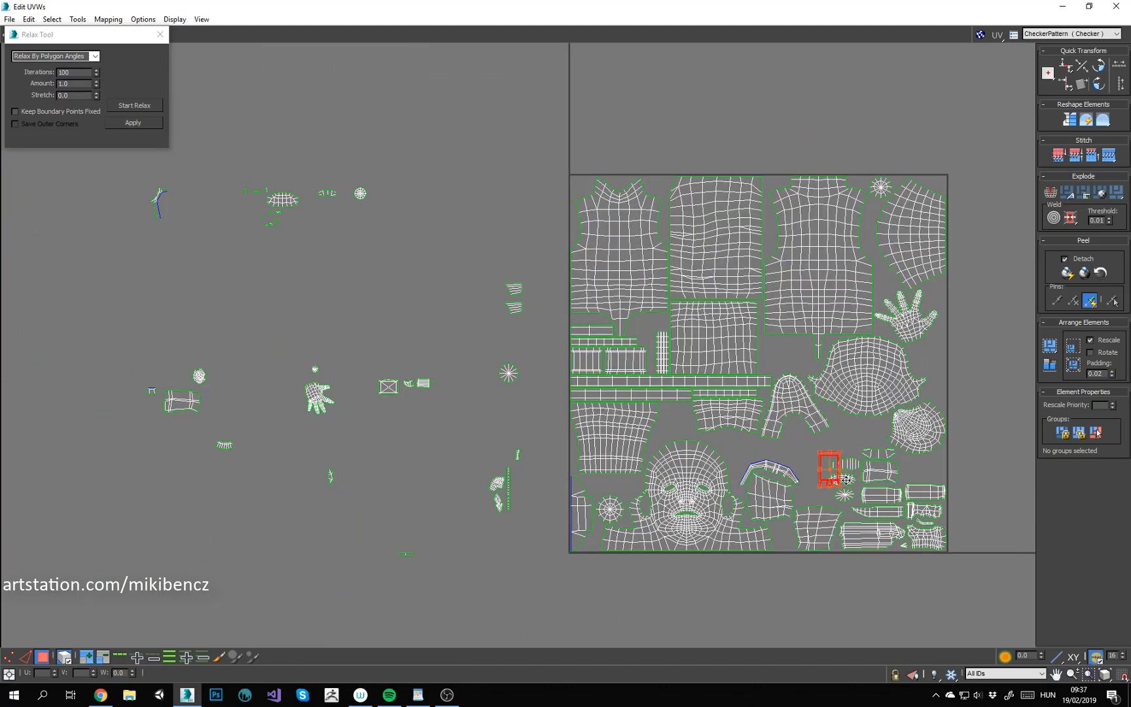
left_click_drag(447, 414, 512, 361)
Step: Place the small hand shell below the large hand and the second gridded rectangle above the outer capsule strip
left_click(318, 396)
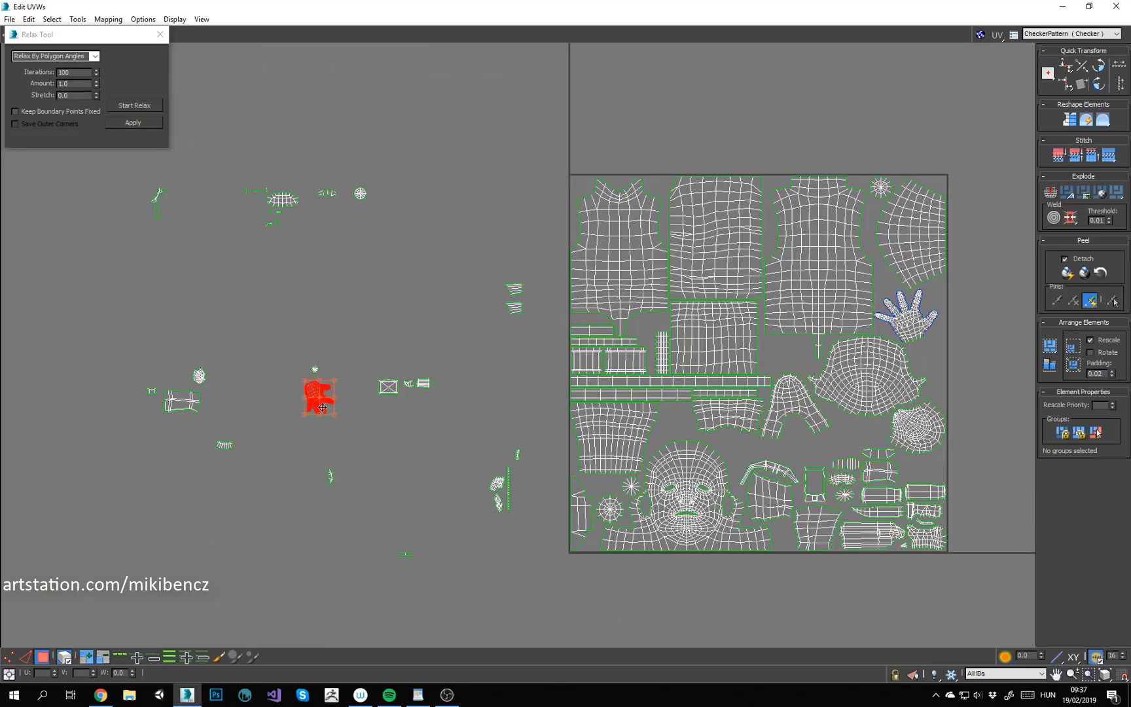
left_click_drag(319, 396, 929, 359)
left_click(258, 422)
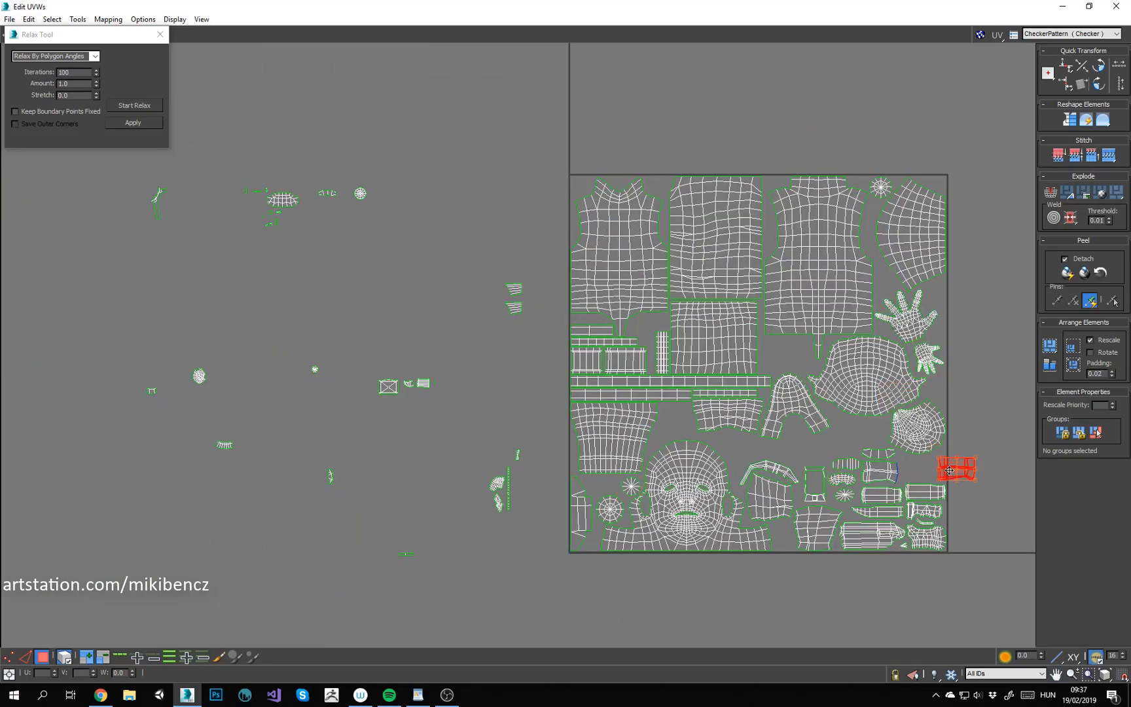
Step: Place the two small curved shells in the gap above the face and the small bow-shaped shell above the rectangular frame
left_click(495, 493)
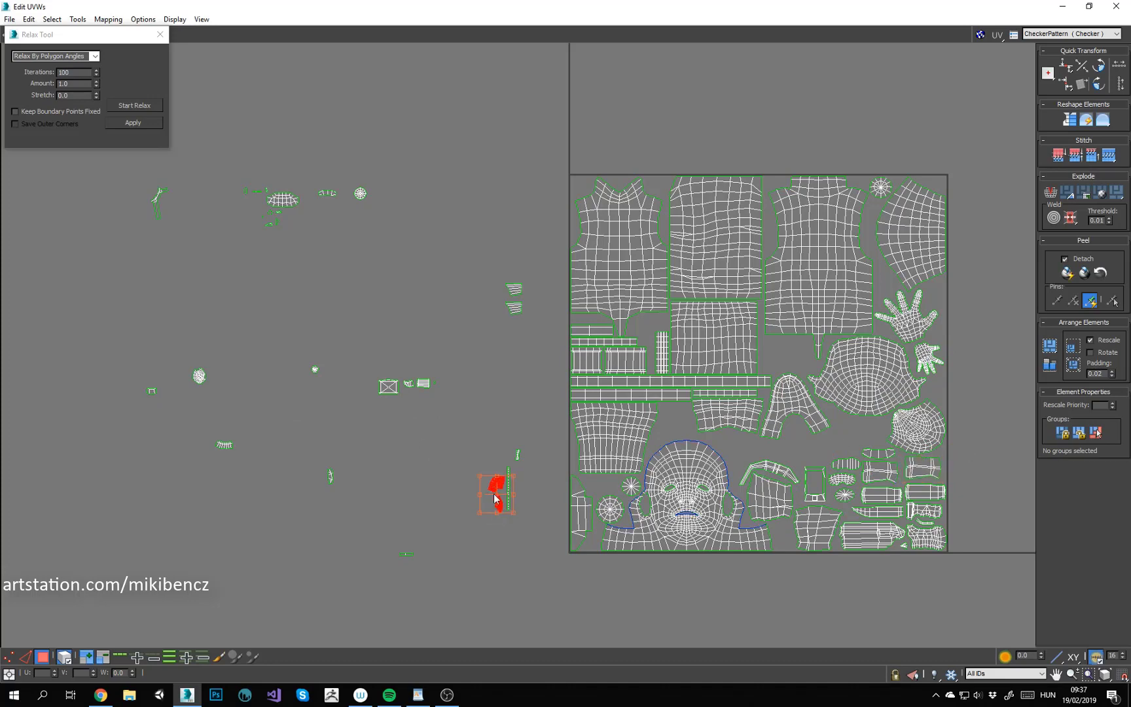
left_click(156, 199)
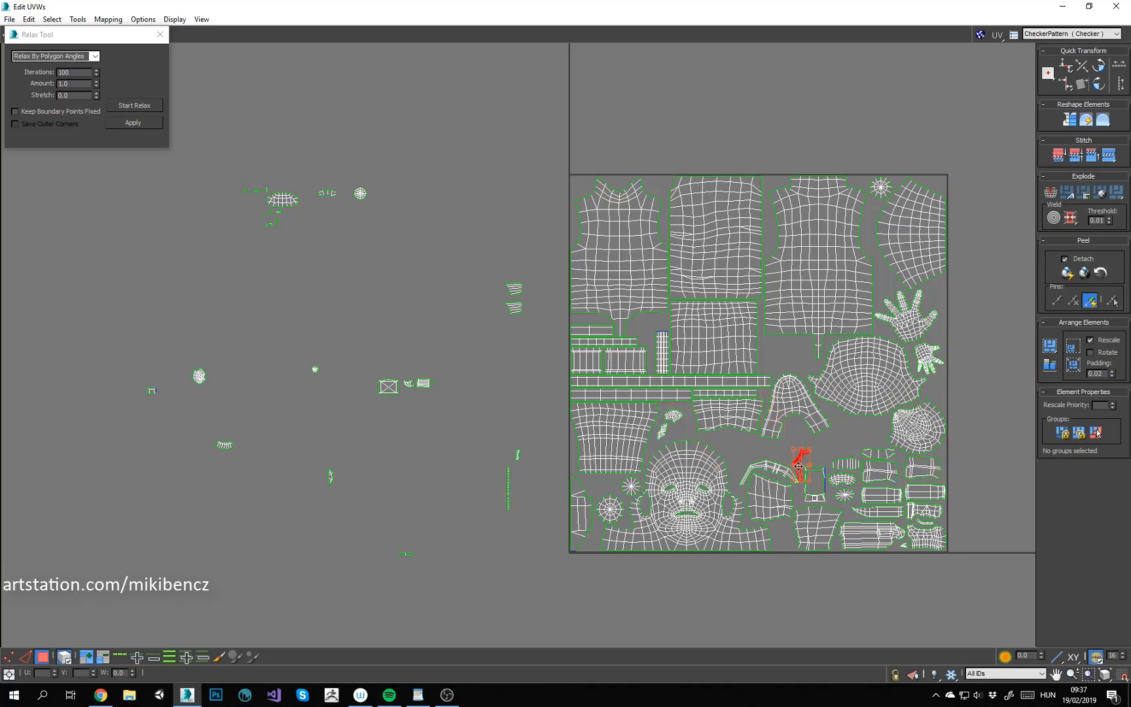
scroll(817, 456, "up", 2)
left_click_drag(798, 466, 824, 454)
scroll(796, 443, "down", 2)
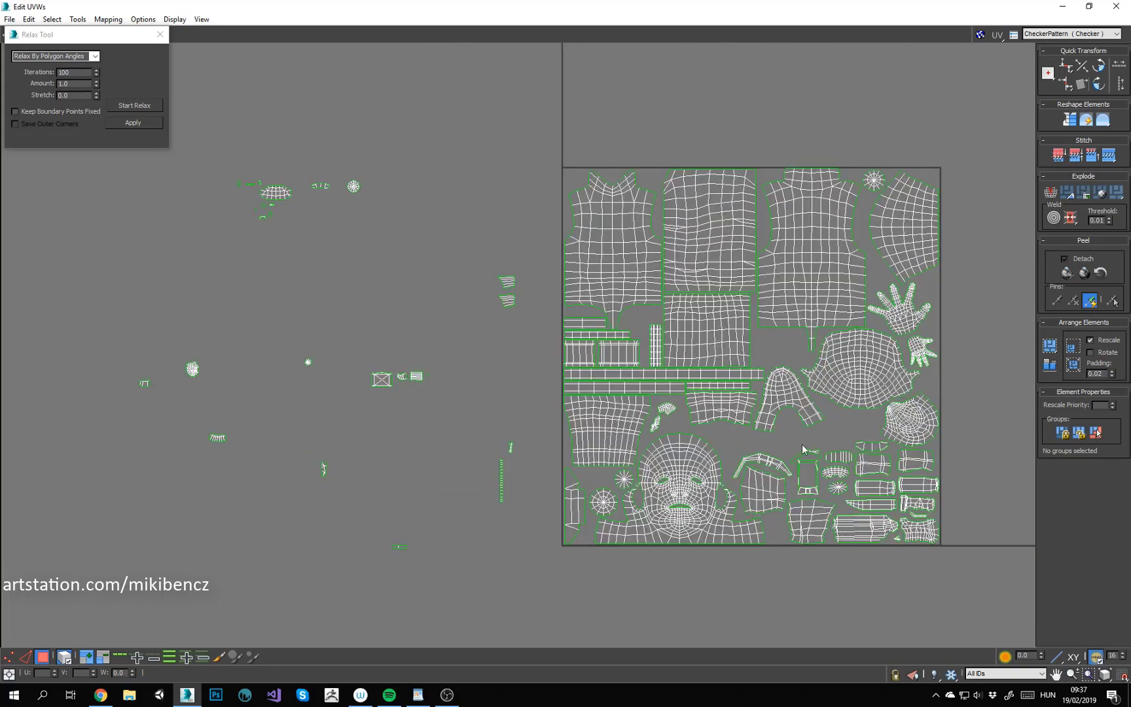
scroll(796, 445, "up", 4)
left_click(758, 438)
scroll(766, 468, "down", 4)
Step: Move the domed shell group closer to the tile and fit the crossed rectangle and other small shells around the face
middle_click_drag(766, 468, 734, 447)
left_click_drag(191, 253, 252, 196)
left_click_drag(227, 216, 465, 384)
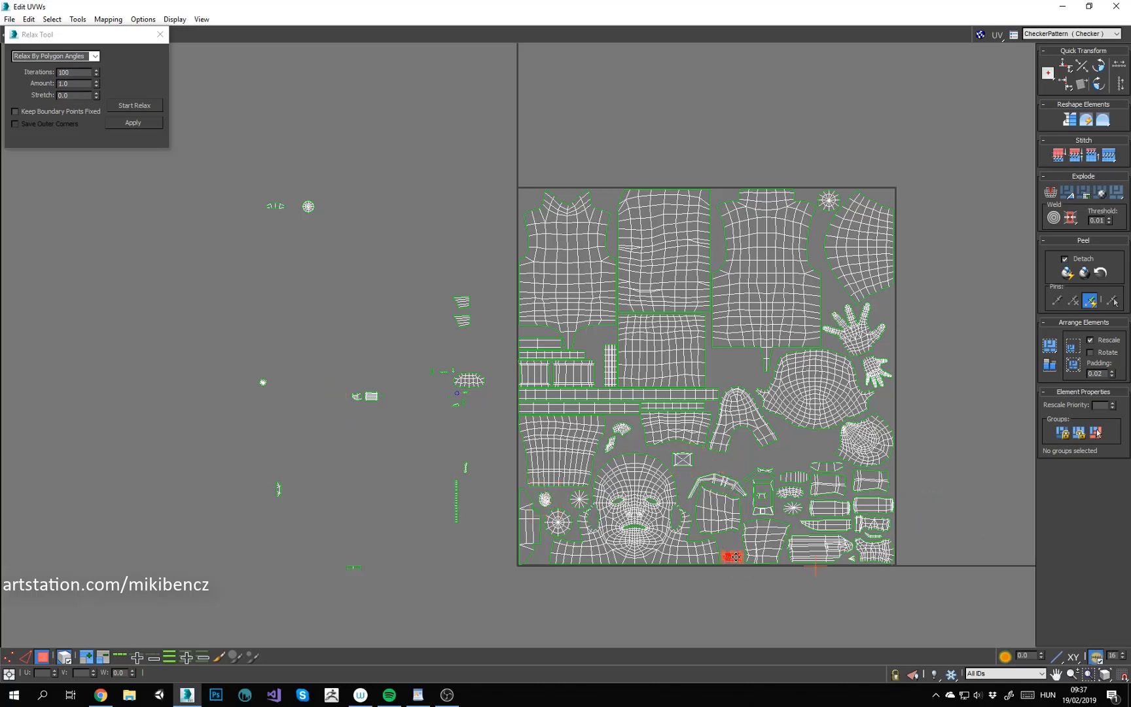
Step: Place the domed shell below the large cap shell and the two small striped shells beside the crossed rectangle
left_click(469, 380)
left_click_drag(465, 311, 725, 460)
scroll(684, 459, "up", 2)
scroll(343, 383, "down", 3)
Step: Fit the round disc shell and the two tiny pieces beside it into the gap below the first torso shell
left_click(205, 227)
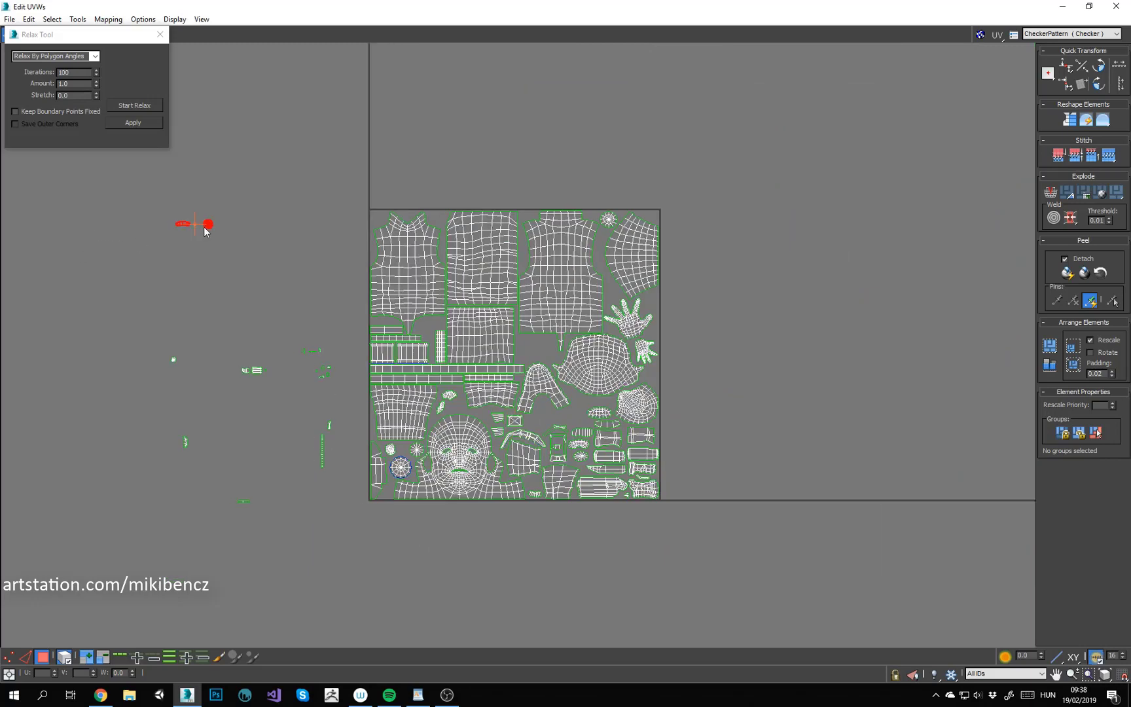
scroll(354, 335, "up", 2)
left_click_drag(363, 400, 438, 320)
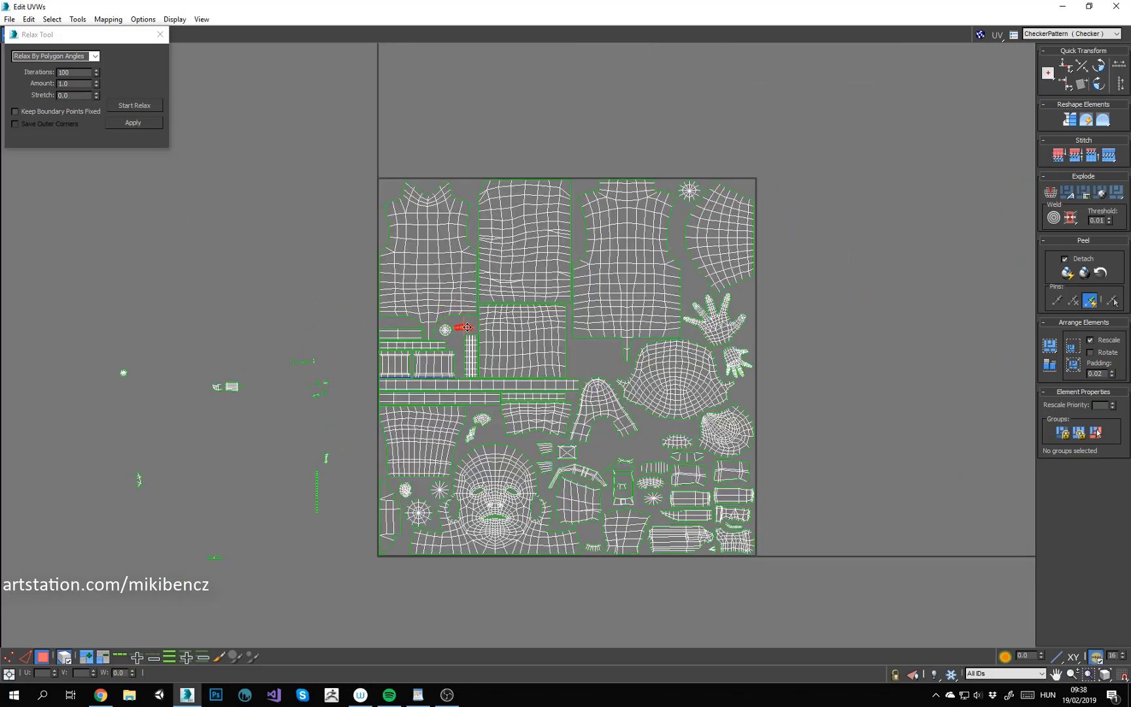
Step: Place the small jagged shell against the tile's edge, just below the small hand shell
scroll(259, 401, "down", 4)
key("ctrl+a")
left_click(222, 318)
right_click(217, 319)
left_click(247, 361)
scroll(265, 430, "up", 4)
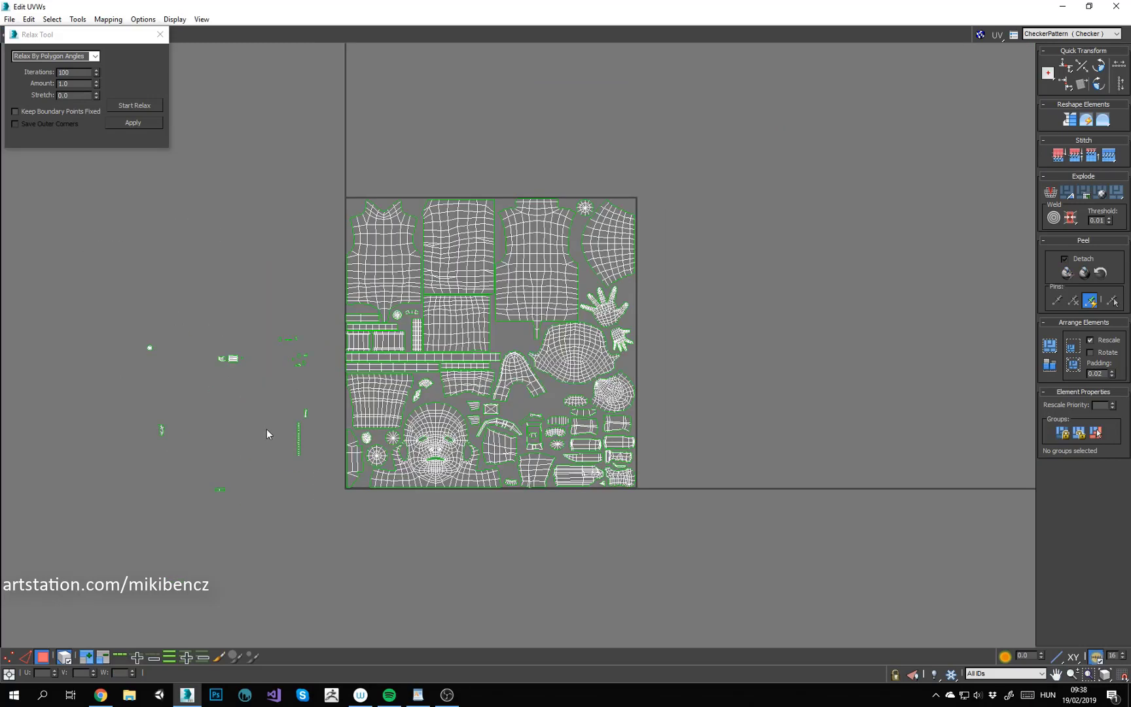
left_click(131, 428)
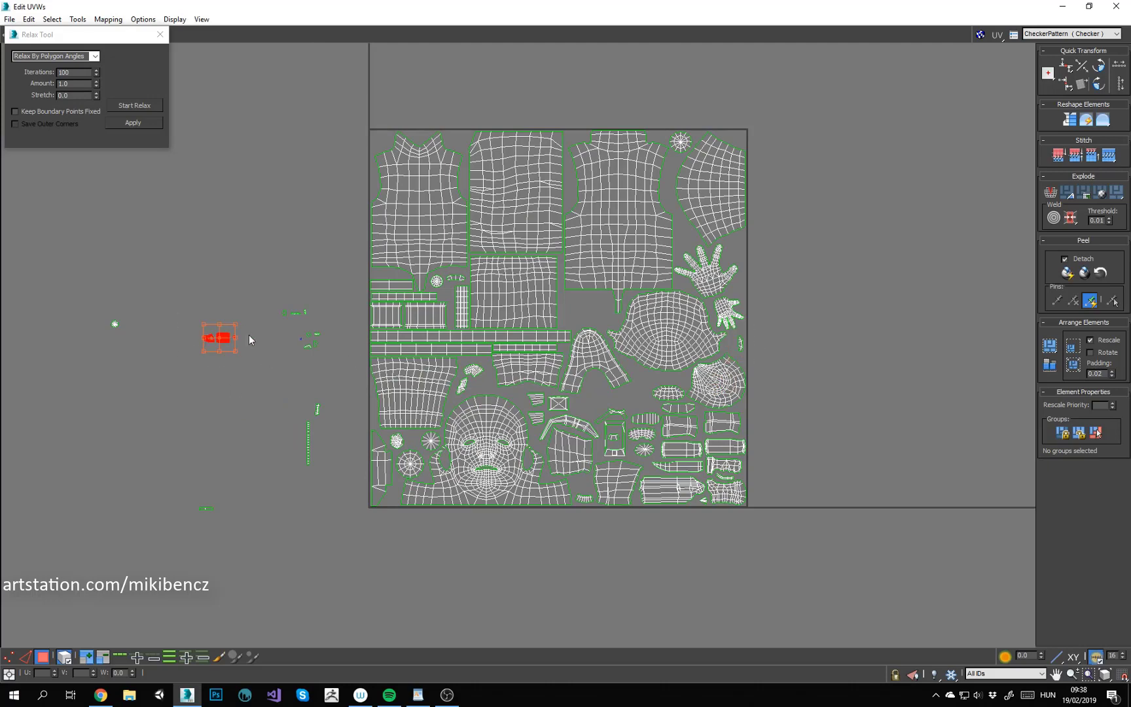
Step: Place the tiny hooked shell above the small curved piece near the tile's lower edge and the striped rectangle above the ribbed stack
scroll(763, 513, "up", 3)
left_click_drag(218, 339, 507, 290)
left_click(740, 510)
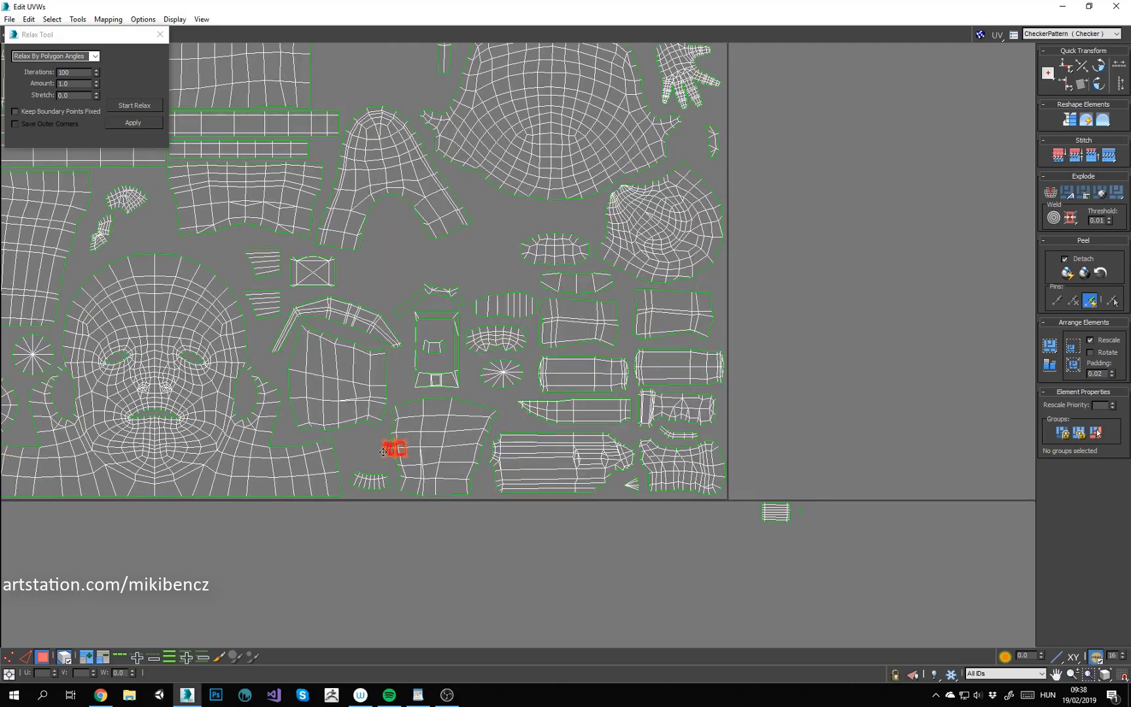
left_click_drag(383, 452, 353, 451)
left_click(776, 513)
middle_click_drag(458, 266, 629, 417)
Step: Move the tiny round shell into the tile and fit it inside the empty ear area of the face shell
scroll(628, 417, "down", 4)
middle_click_drag(235, 338, 230, 308)
left_click(119, 315)
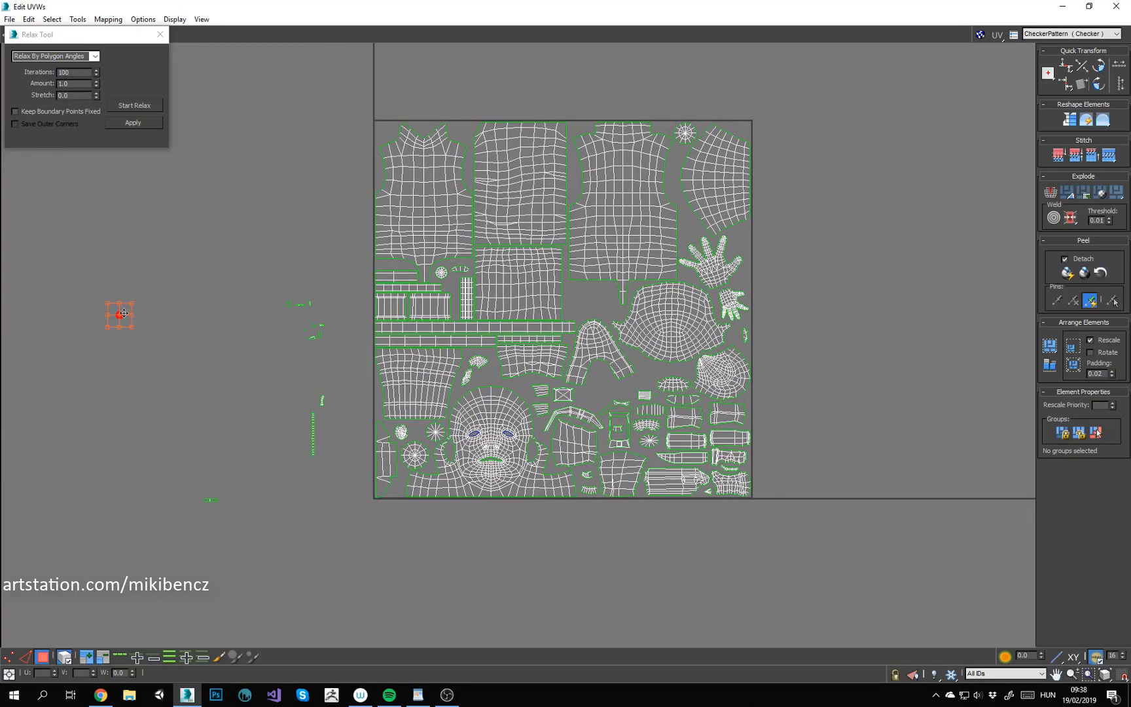
scroll(533, 438, "up", 6)
left_click_drag(120, 315, 529, 471)
scroll(484, 458, "down", 5)
Step: Place the thin dotted strip shell upright alongside the narrow gridded strip
left_click(162, 424)
scroll(170, 422, "up", 1)
middle_click_drag(174, 421, 213, 438)
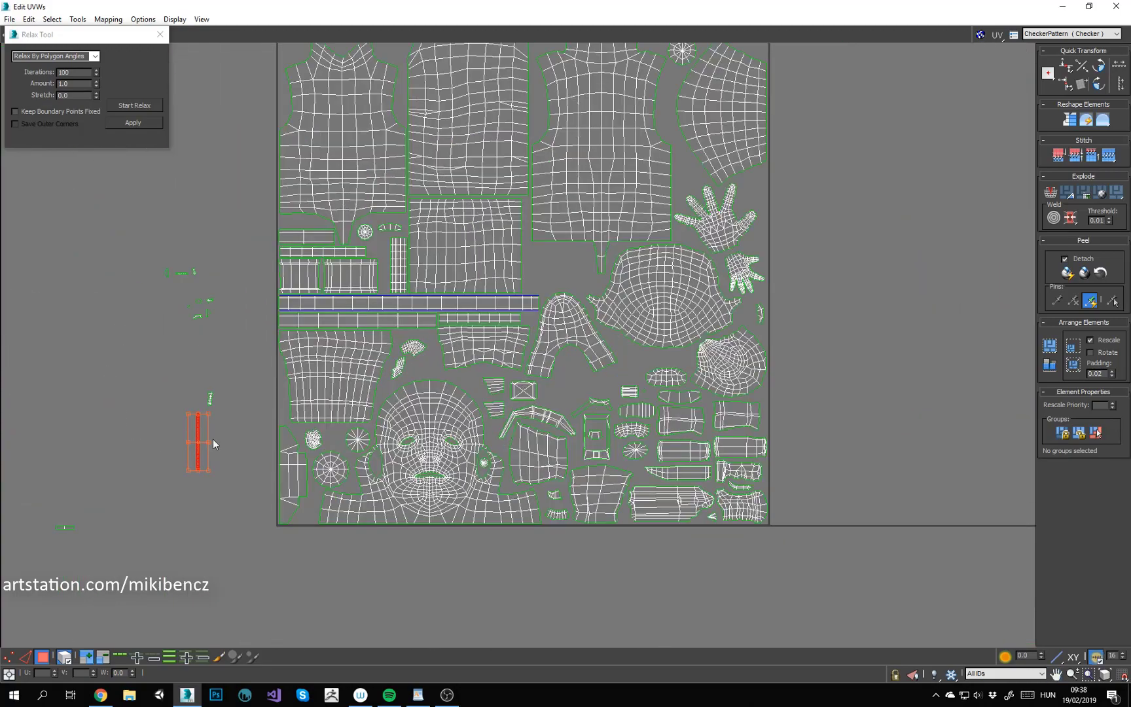
scroll(201, 435, "up", 1)
left_click_drag(201, 429, 439, 199)
Step: Fit the tiny flat shell into the space above the stacked short strips below the first torso shell
left_click(216, 277)
scroll(234, 379, "down", 2)
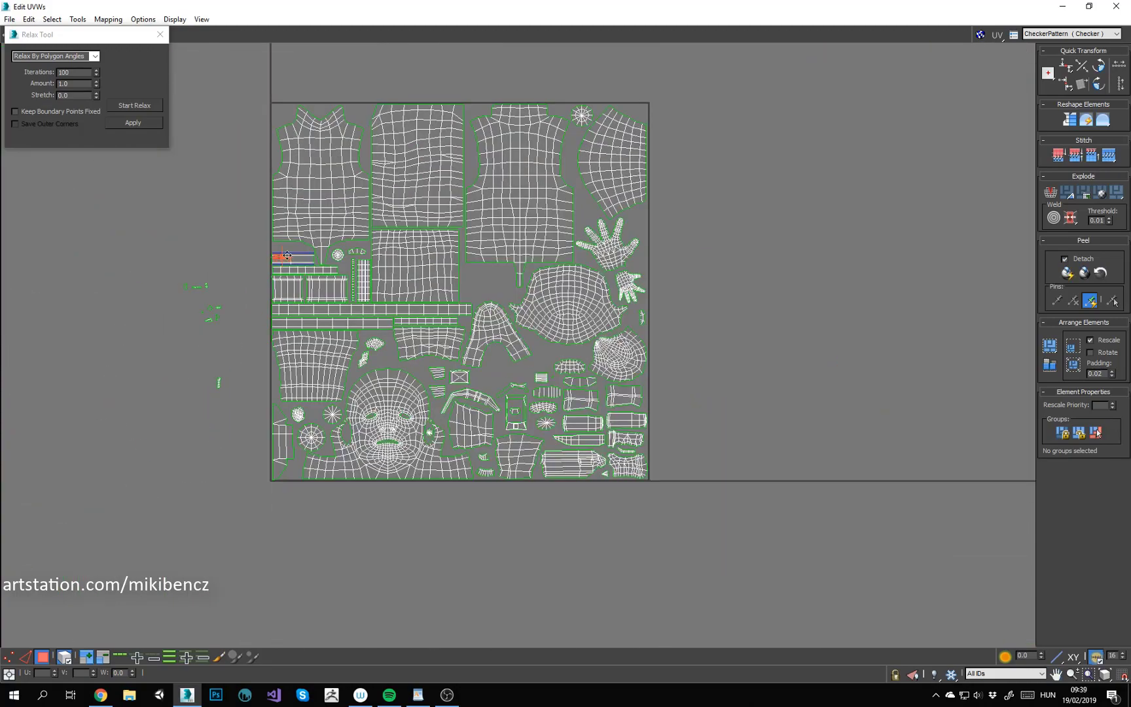
scroll(224, 270, "up", 1)
left_click(196, 283)
Step: Place the small ladder-shaped shell beside the rectangular frame and move the remaining tiny shells to the tile's opposite side
scroll(200, 270, "up", 2)
left_click(172, 273)
left_click(230, 468)
scroll(253, 484, "down", 2)
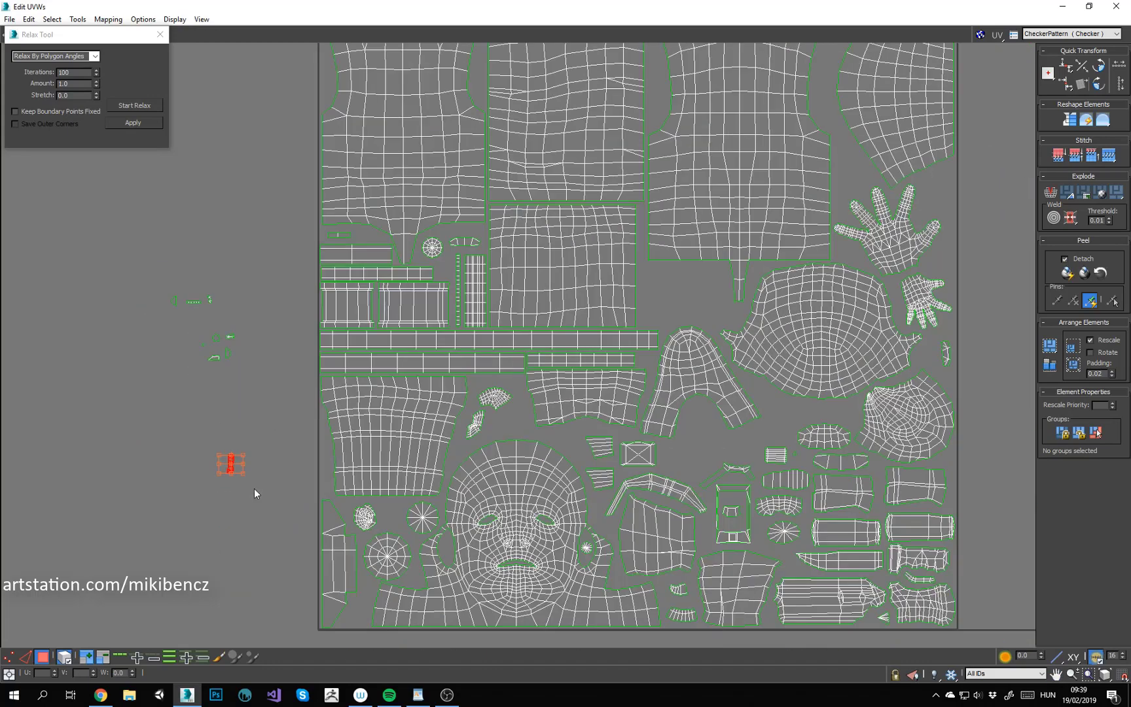
middle_click_drag(254, 489, 138, 379)
left_click_drag(63, 220, 767, 475)
left_click(776, 319)
Step: Fit the last tiny shells into the gaps beside the crossed rectangle and next to the striped rectangle
scroll(700, 408, "up", 2)
left_click(823, 512)
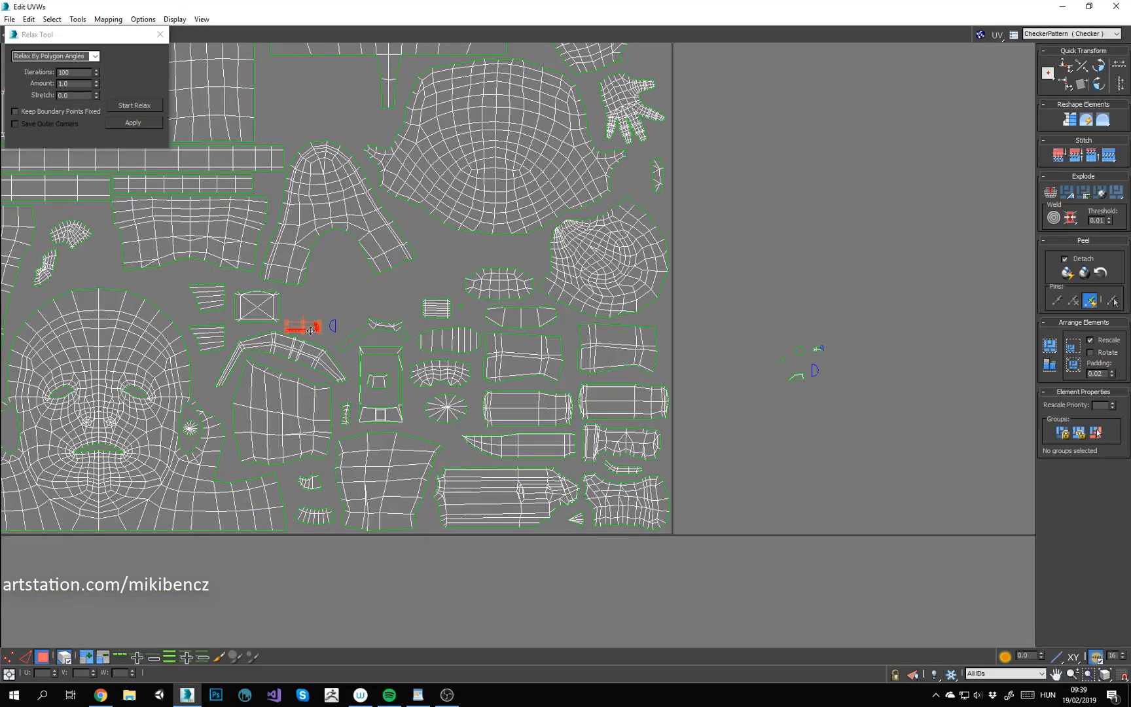
left_click(369, 290)
left_click(291, 317)
scroll(291, 318, "up", 2)
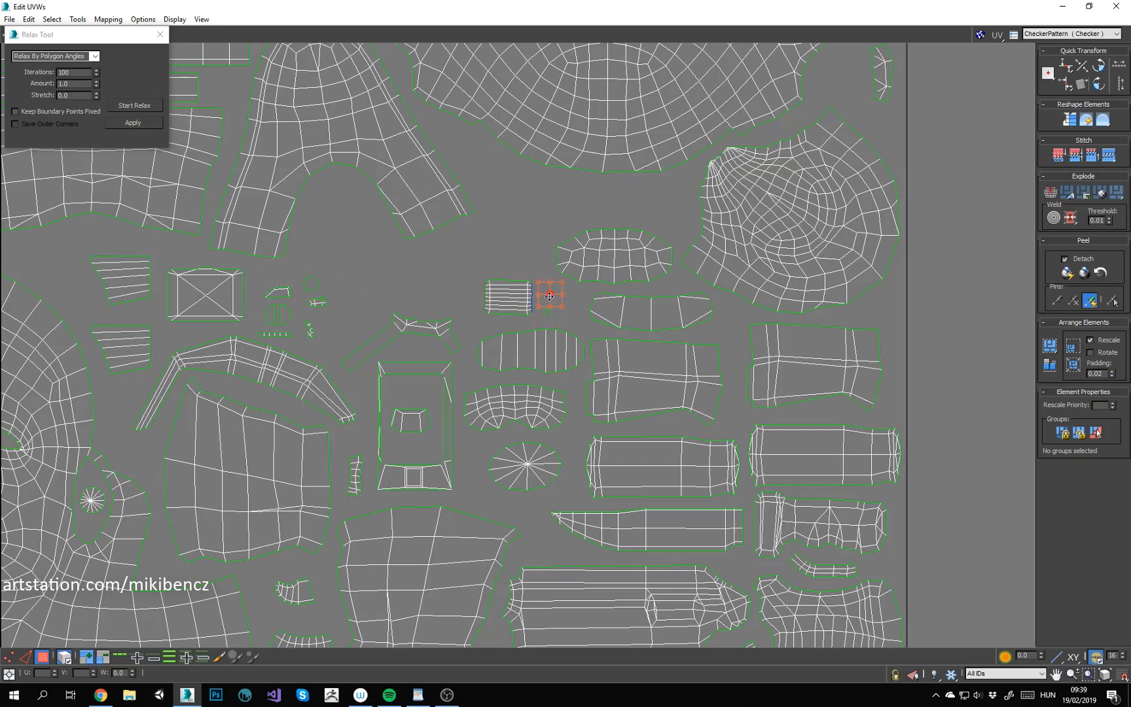
Step: Save the scene file from the main window and restore the UV editor to full size
scroll(315, 284, "down", 7)
middle_click_drag(489, 271, 692, 347)
left_click(1089, 7)
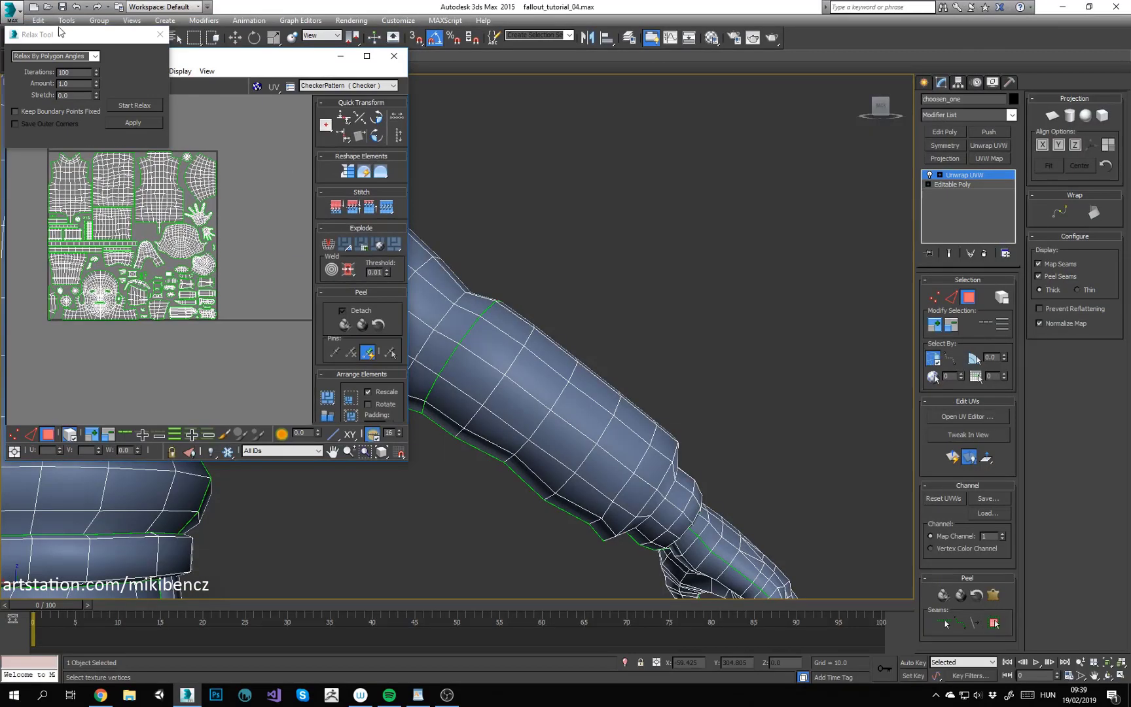
left_click(13, 11)
mouse_move(44, 147)
left_click(128, 57)
left_click(354, 347)
left_click(367, 57)
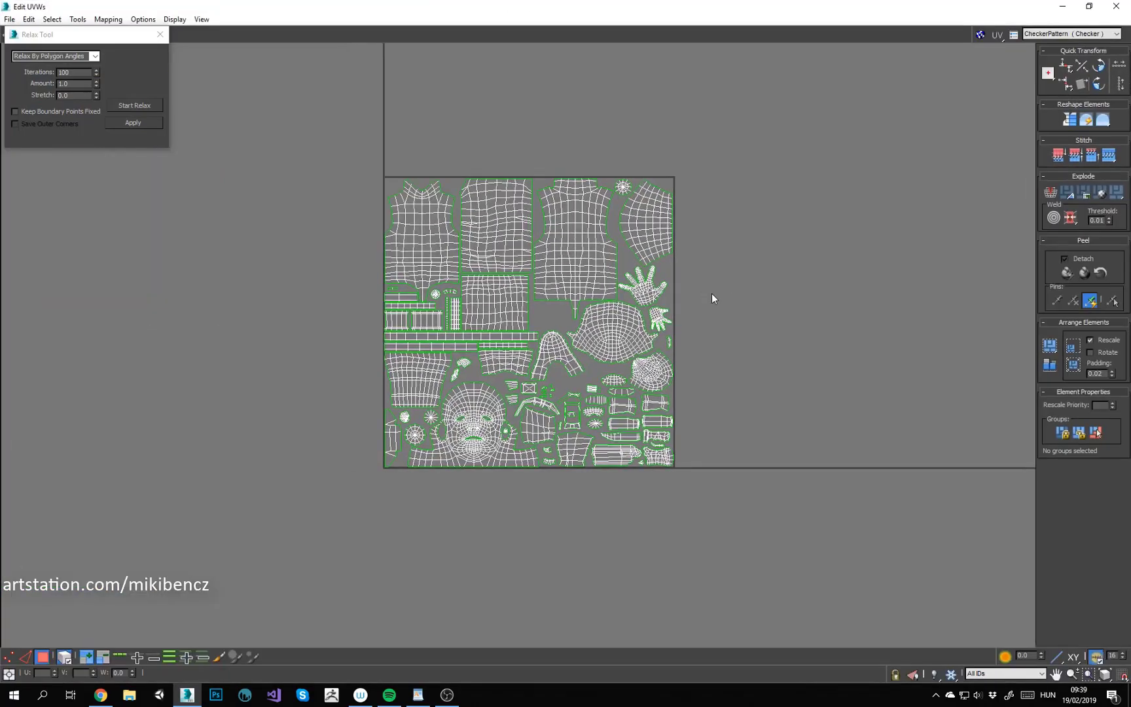
scroll(711, 295, "up", 3)
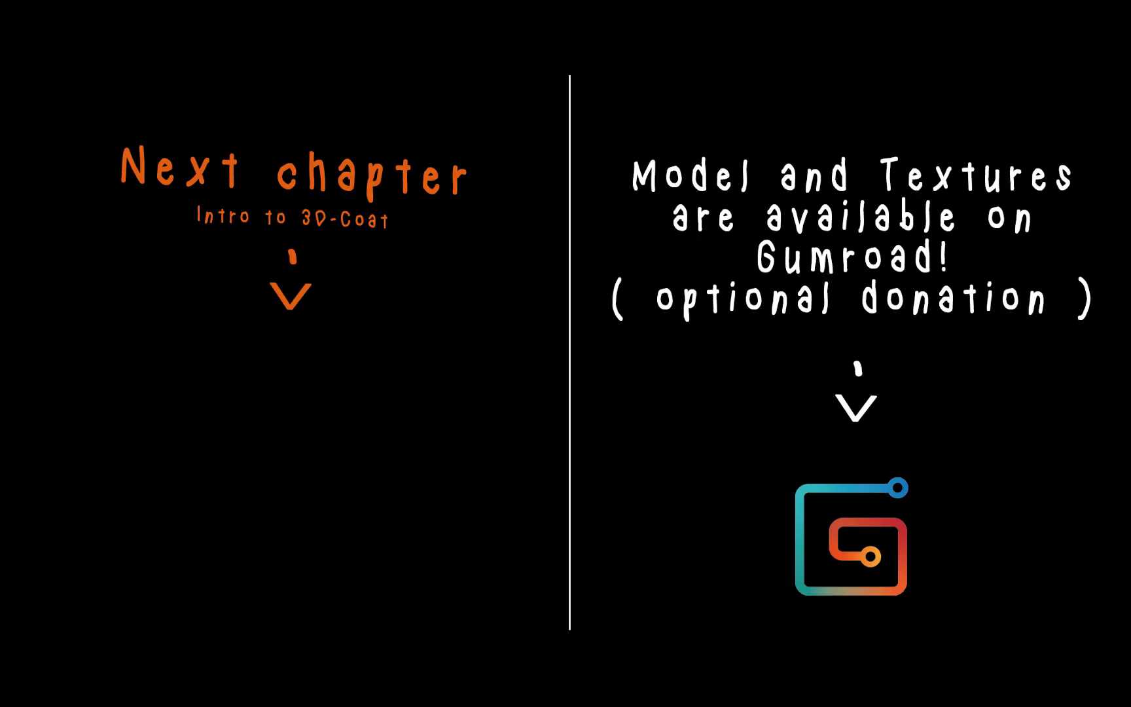